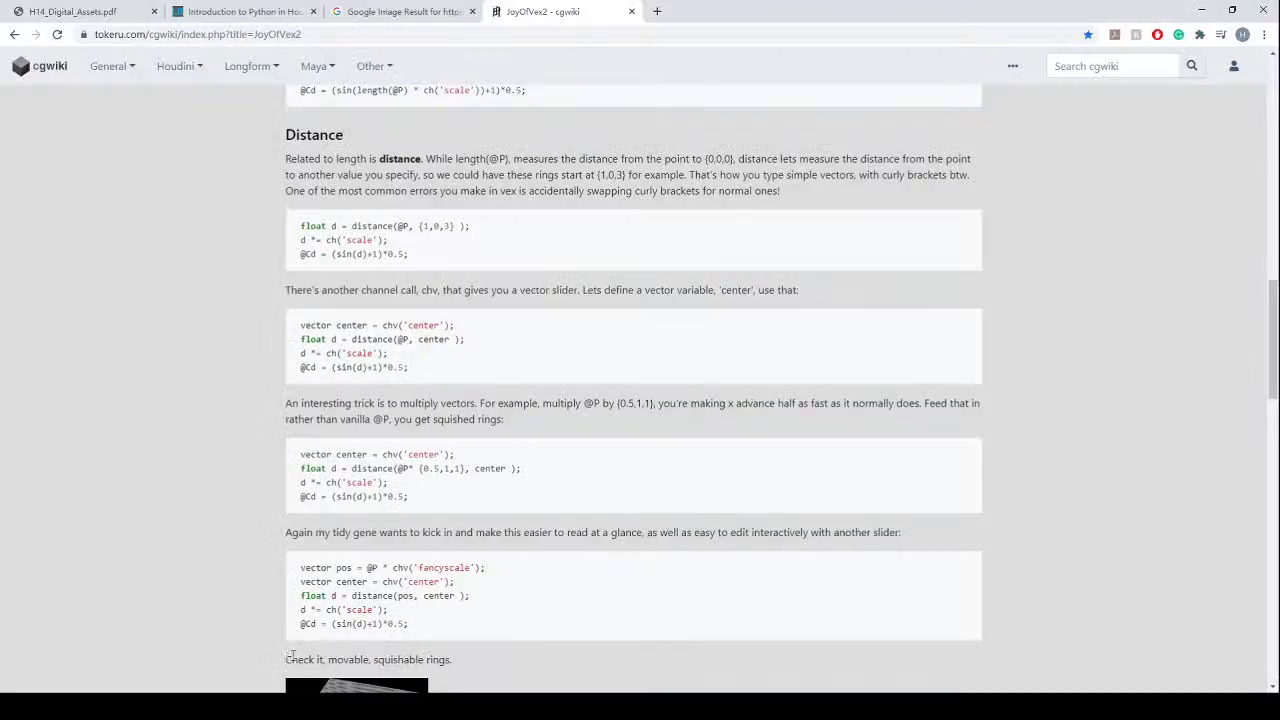
Step: Minimize the cgwiki Distance notes in Chrome to get back to the rippled-grid Houdini scene
click(1201, 10)
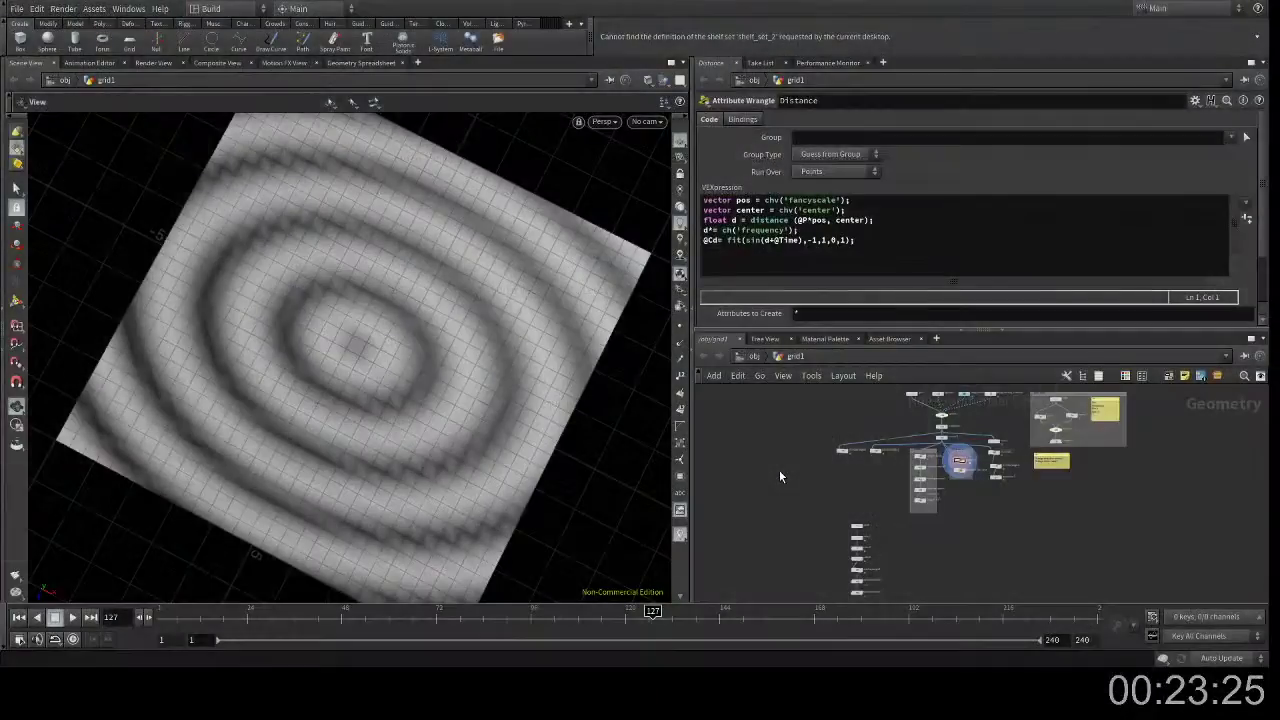
Step: Show the Distance wrangle's Frequency, Center and Fancyscale code in a floating parameter window
click(961, 330)
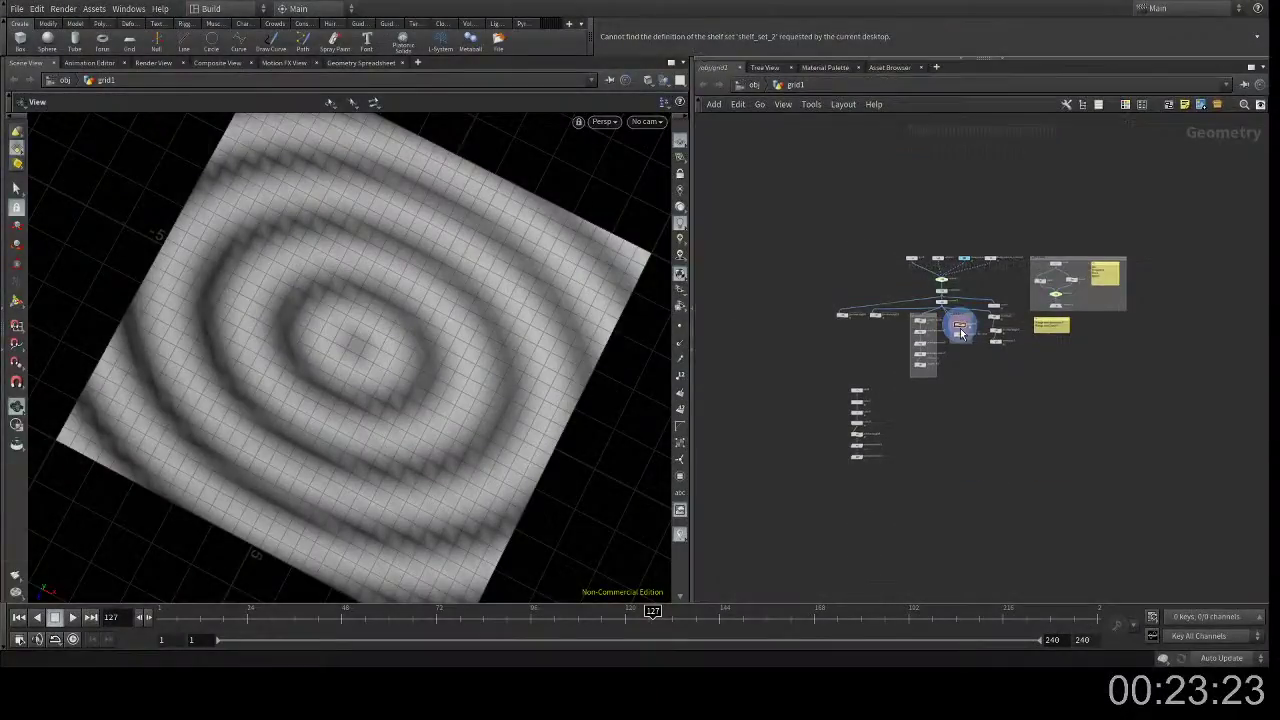
key(p)
scroll(903, 448, up, 3)
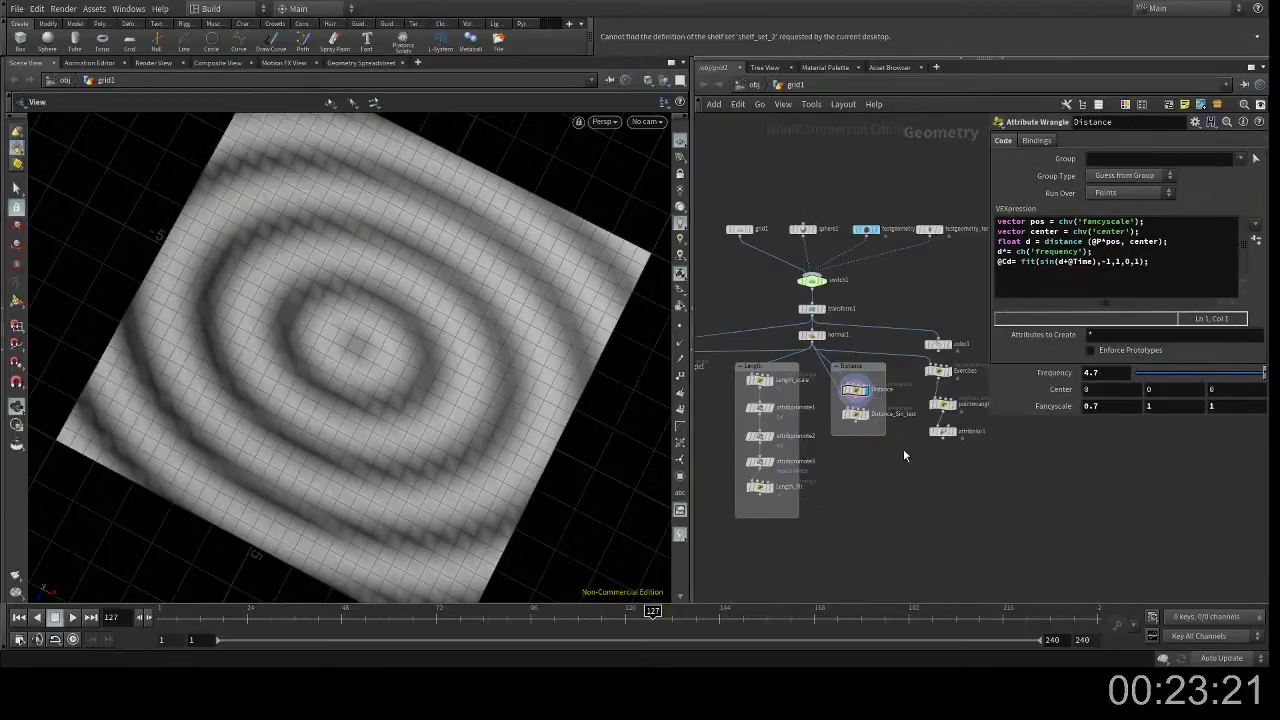
scroll(921, 410, up, 3)
click(803, 385)
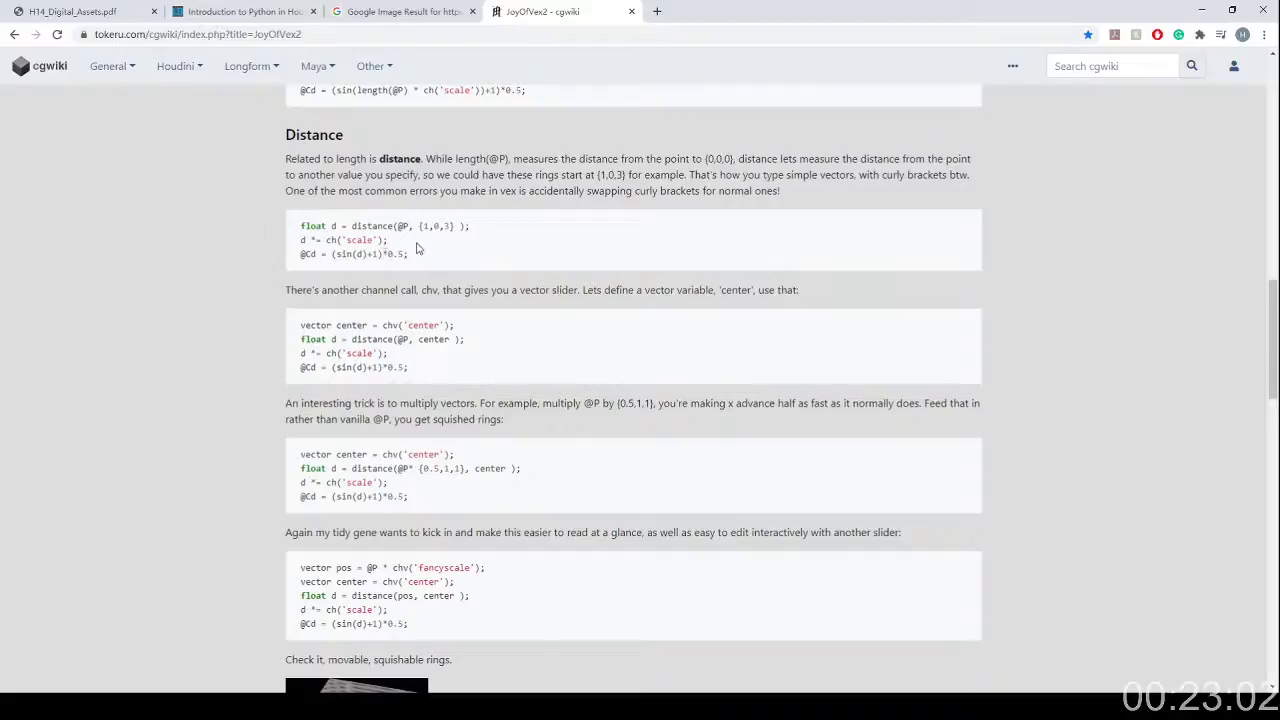
drag(316, 254, 406, 255)
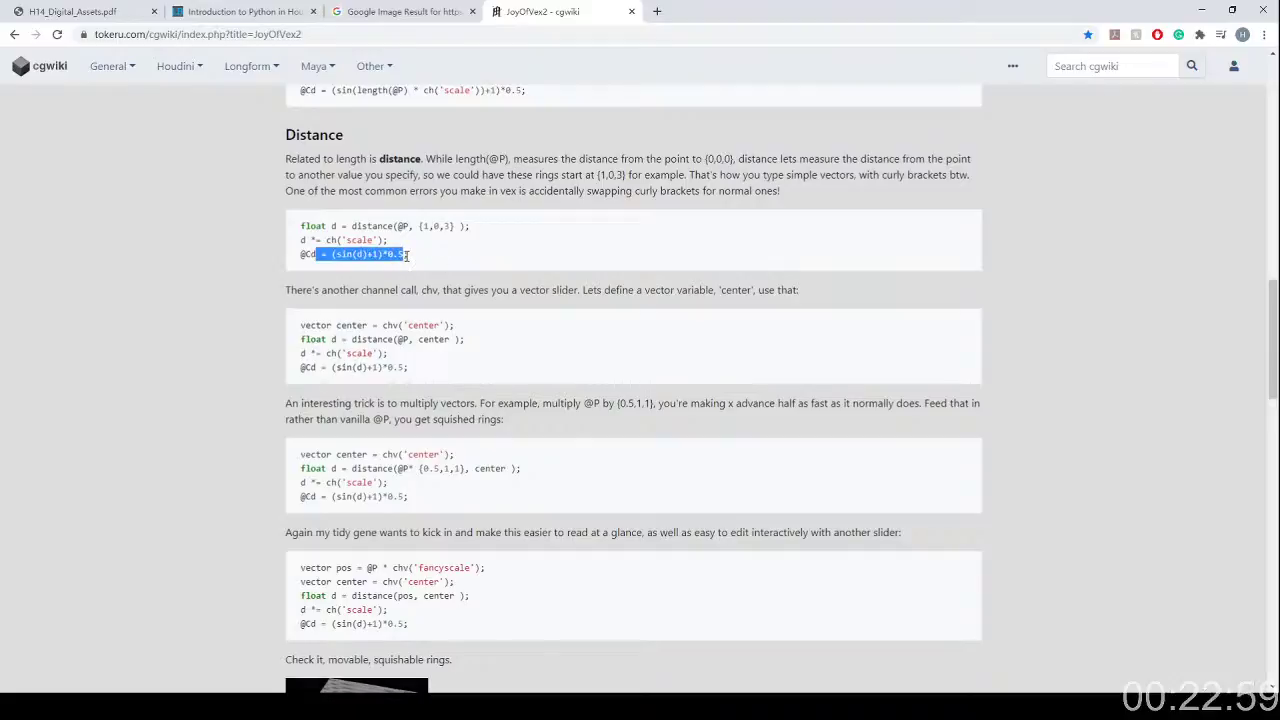
drag(384, 325, 435, 329)
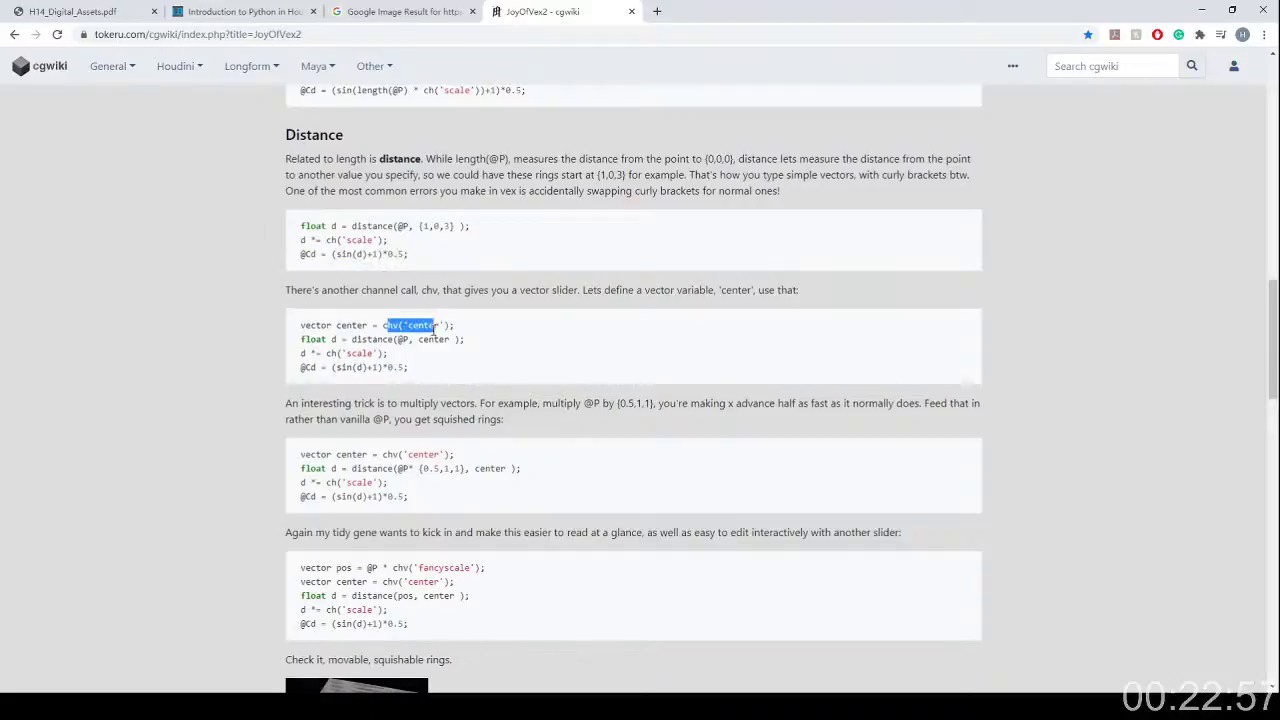
click(420, 366)
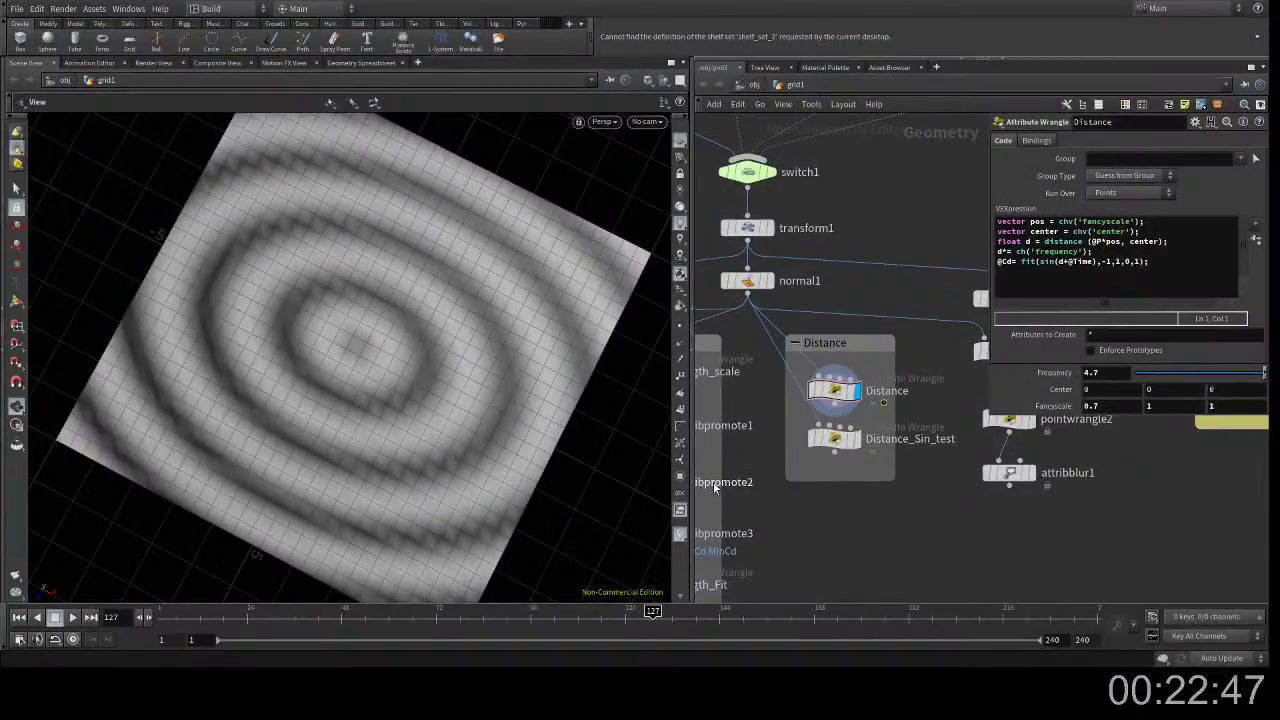
Step: Widen the network editor and review the Exercises wrangle's code
drag(688, 450, 452, 450)
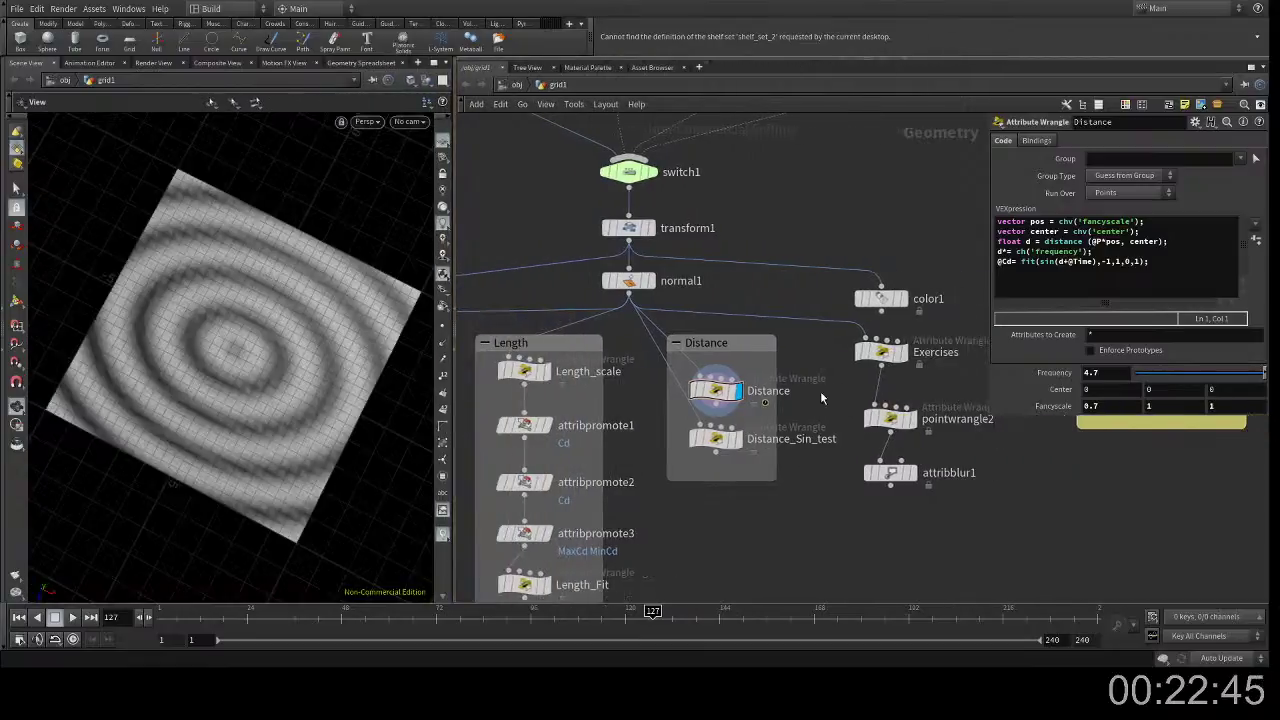
middle_drag(831, 377, 746, 392)
click(795, 368)
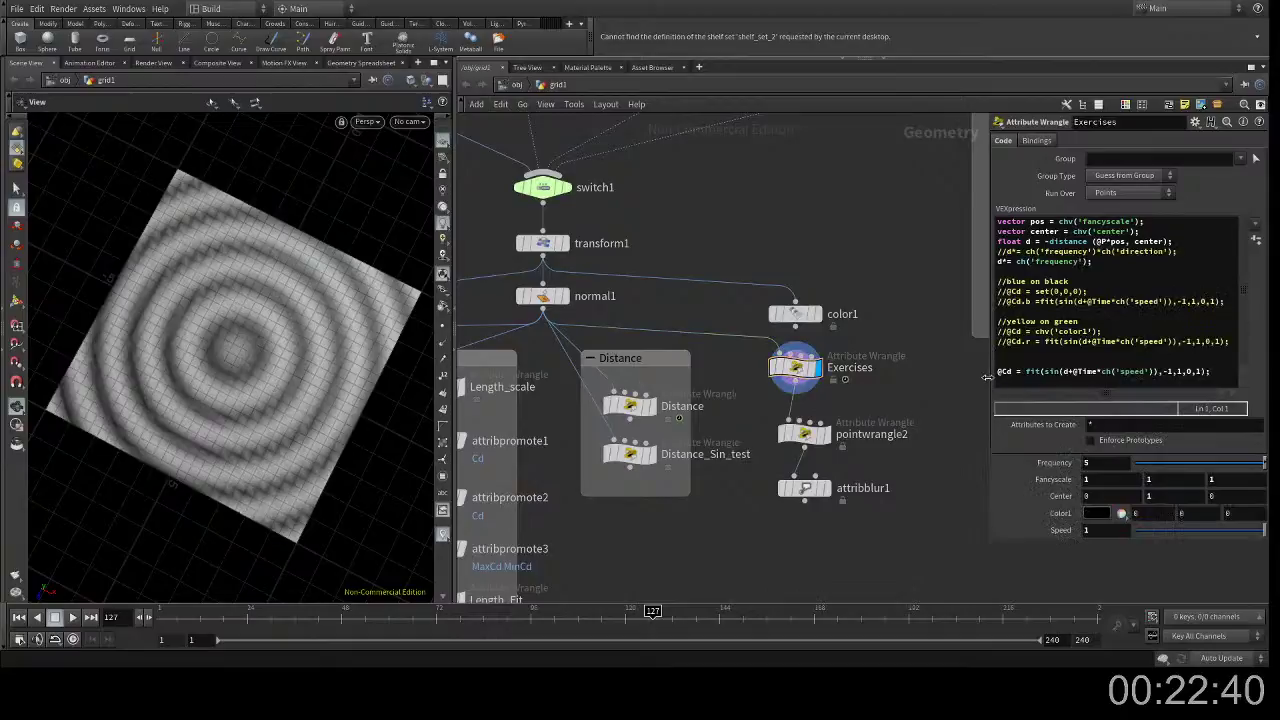
drag(988, 376, 974, 380)
scroll(861, 406, down, 2)
scroll(861, 406, down, 2)
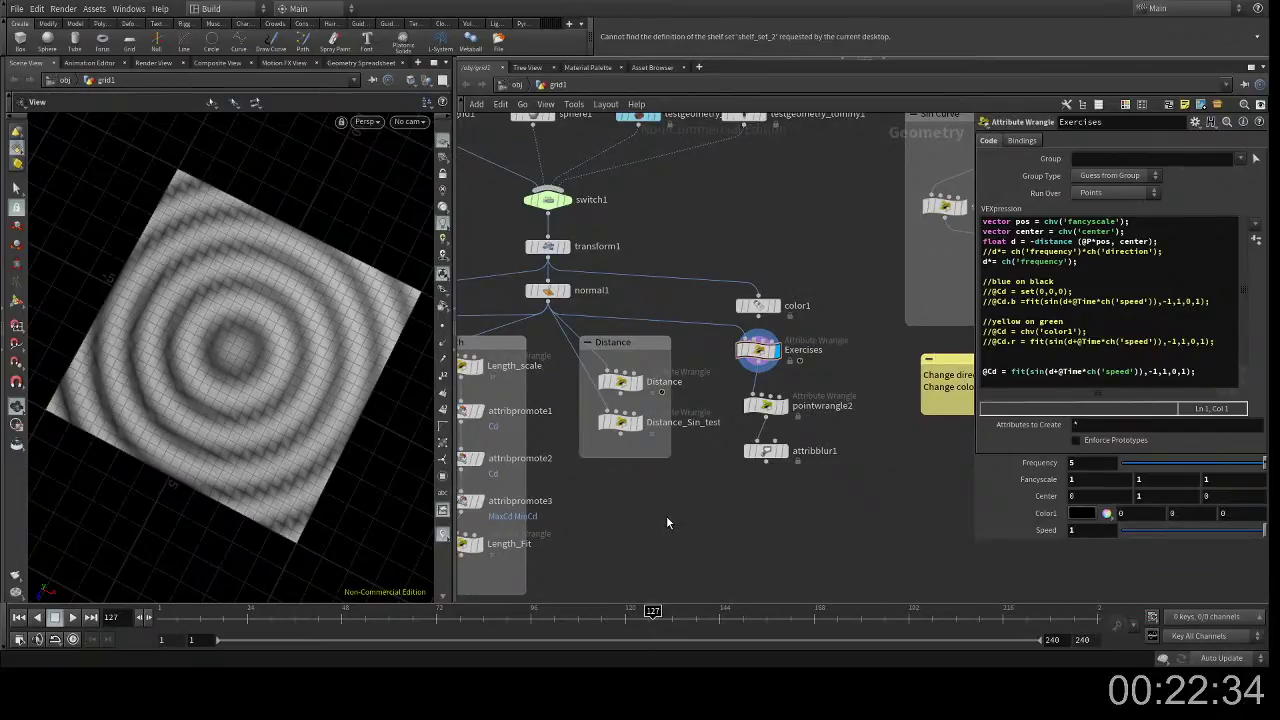
Step: Create pointwrangle4 below the Distance box and wire it into the network
key(Tab)
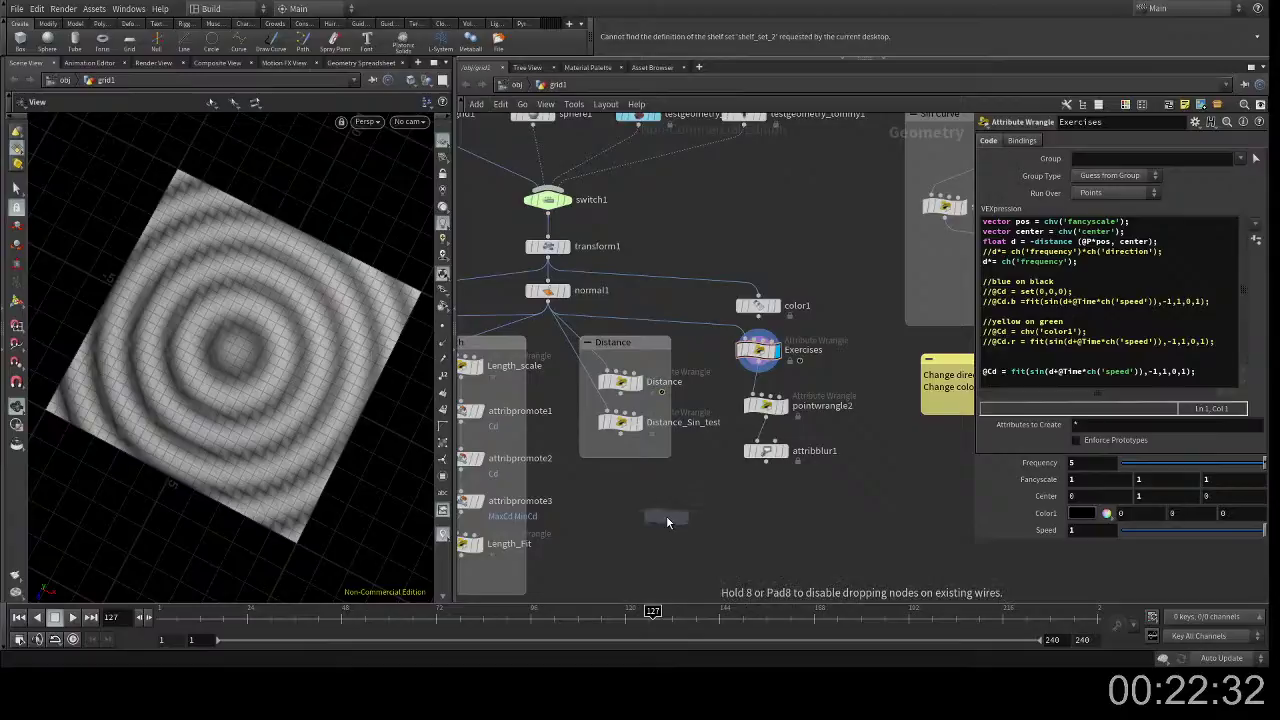
drag(666, 515, 710, 511)
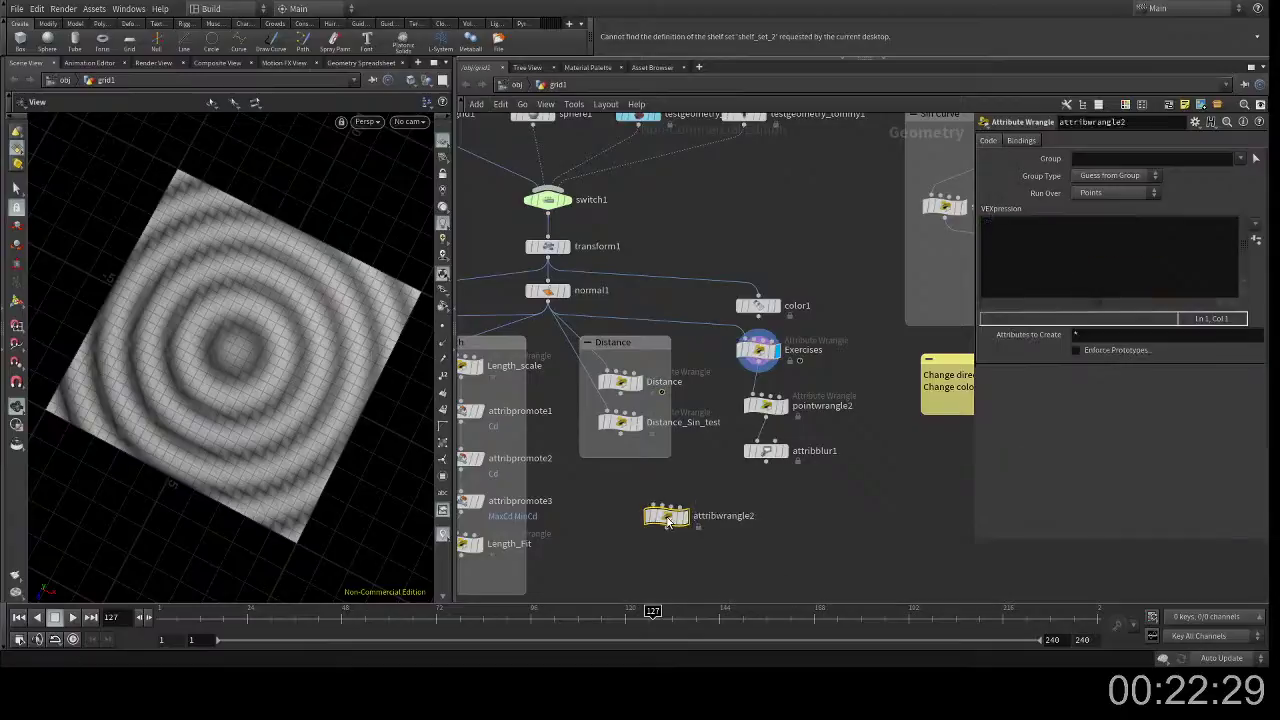
drag(621, 433, 729, 509)
Step: Display pointwrangle4 and write float d = distance(@P, {1,0,3}); in its VEXpression
click(744, 500)
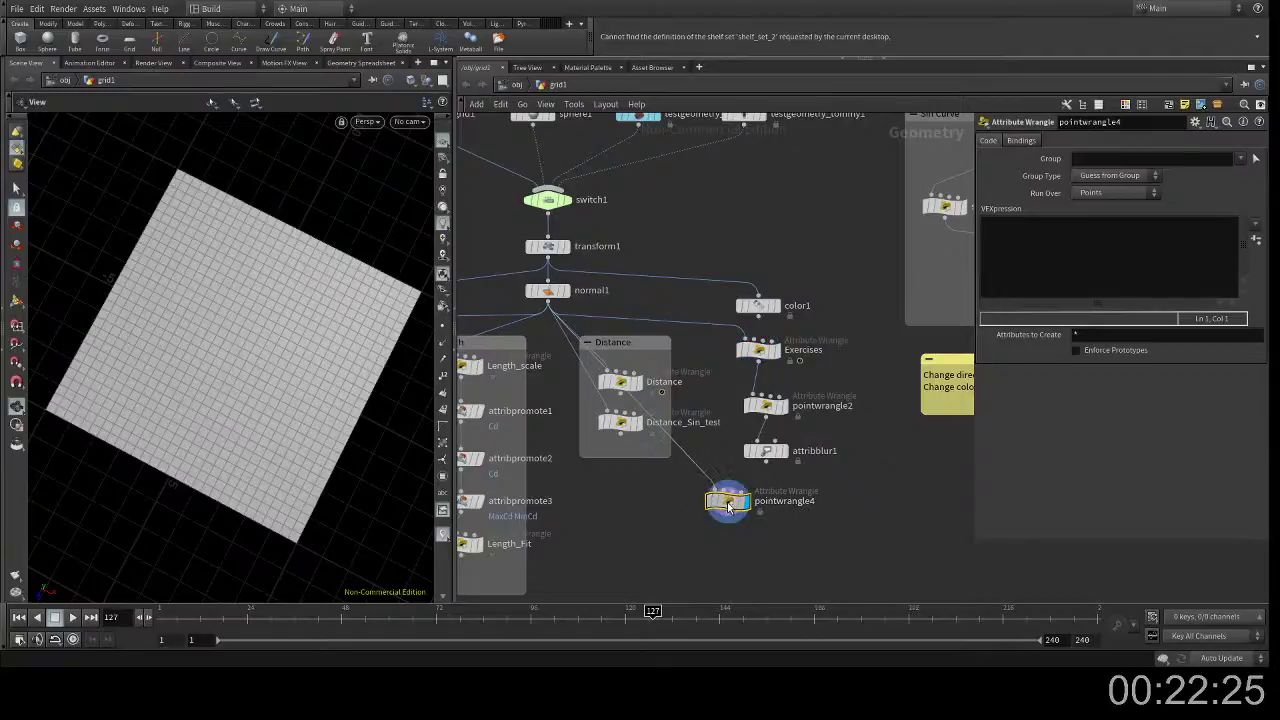
click(1065, 258)
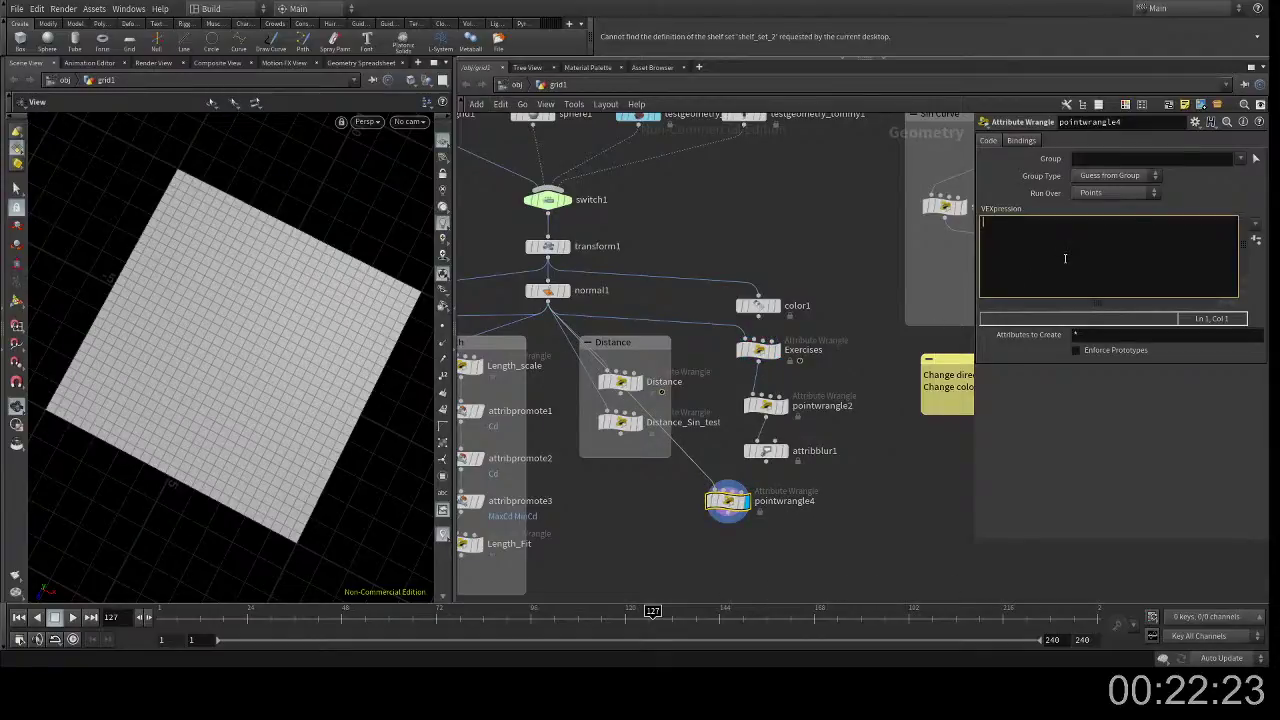
text(flo)
text(at d)
text( =dis)
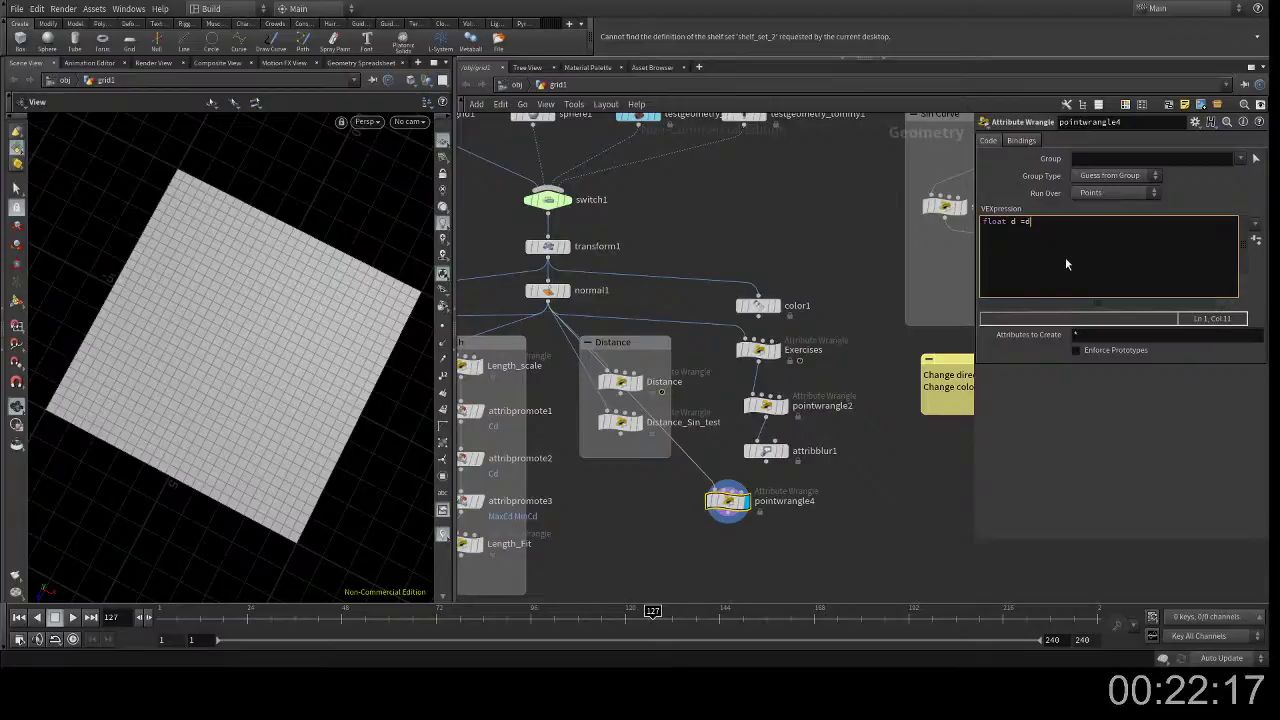
text(tance)
text( ()
text(@P)
text(,{)
key(Left)
text(1)
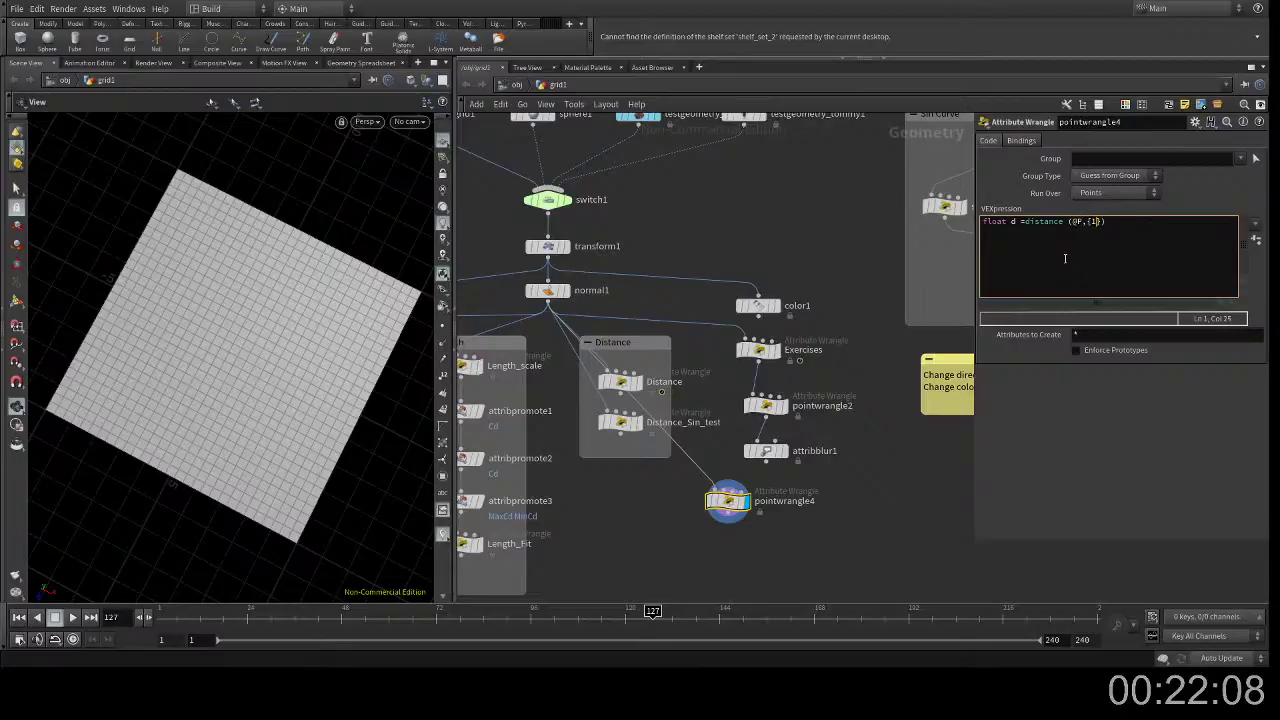
text(,)
text(0)
text(,3})
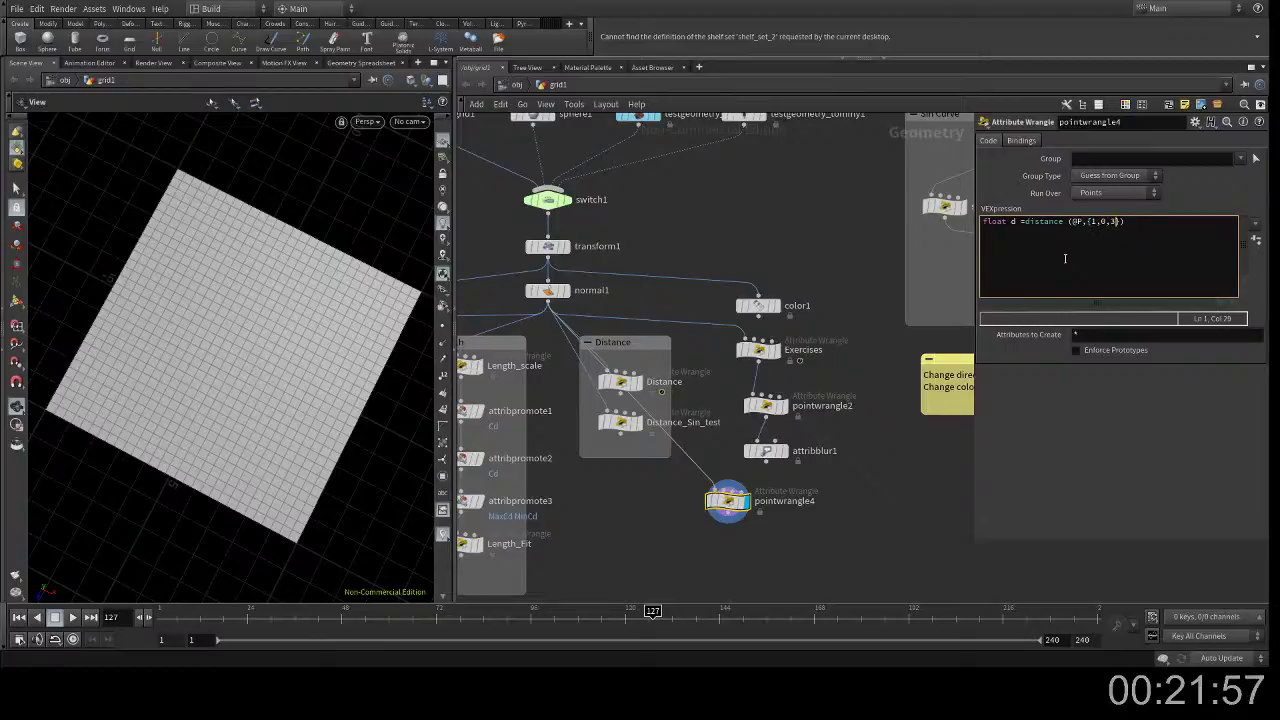
text())
text(;)
key(Return)
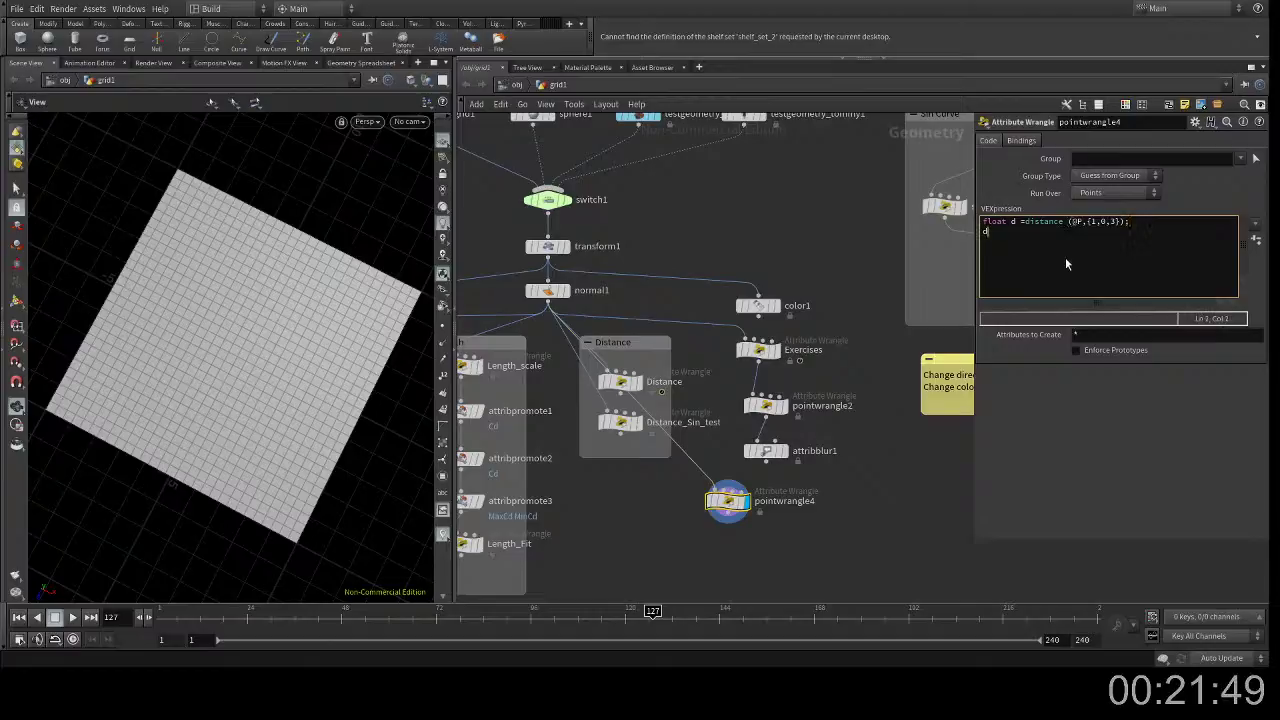
Step: Add the line d *= ch('scale'); to the wrangle code
text(*= ch)
text(()
text(sca)
text(le)
key(Left)
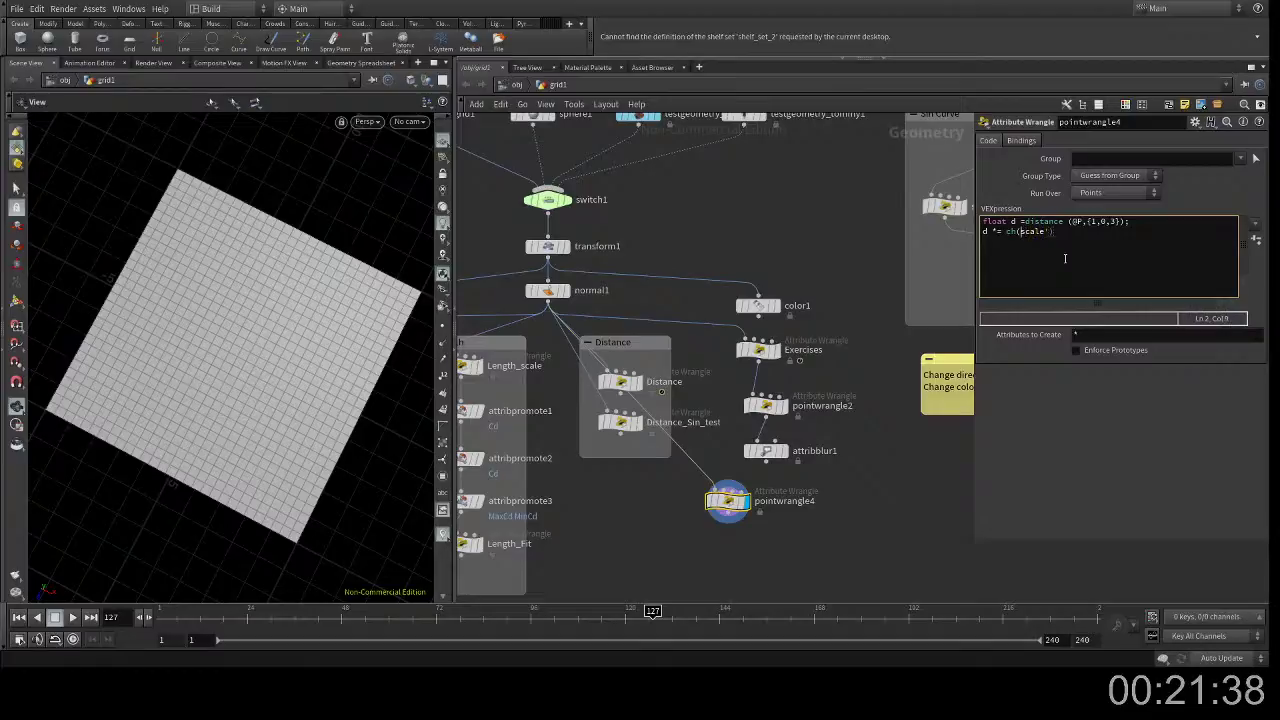
text(')
key(End)
text(;)
key(Return)
Step: Replace the {1,0,3} literal in the distance call with chv('center')
click(1087, 221)
text(chv())
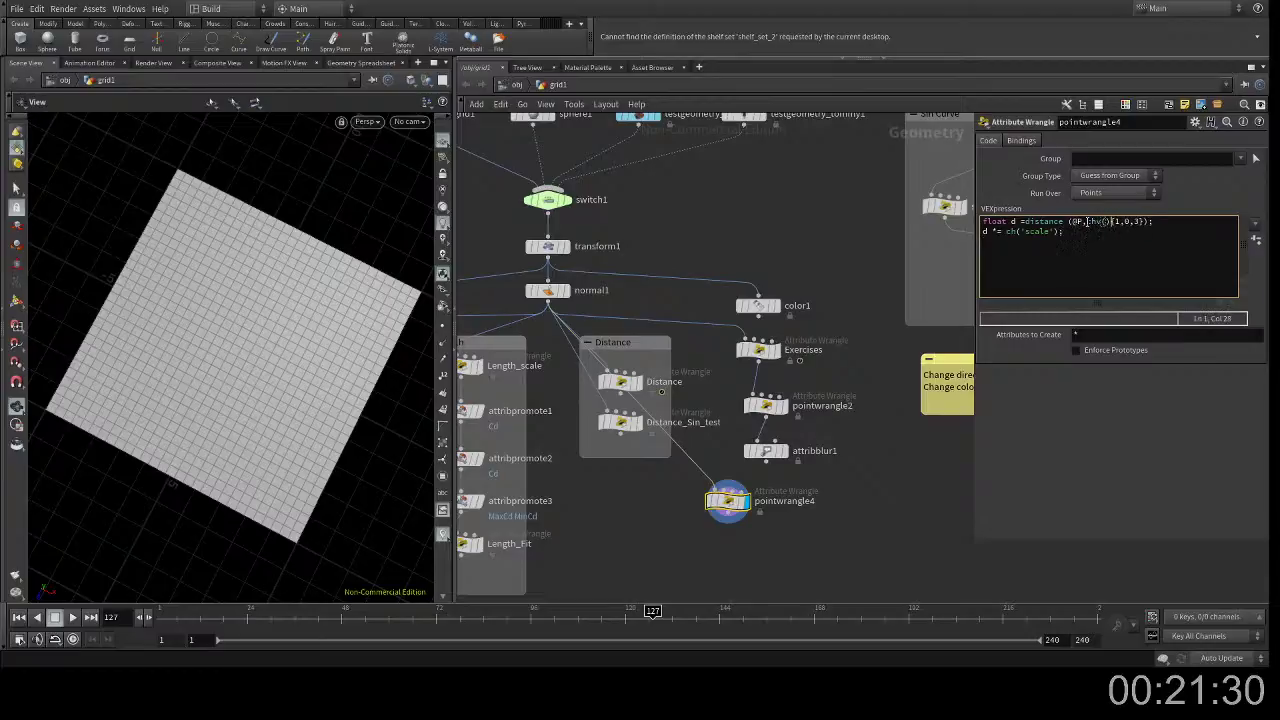
text(')
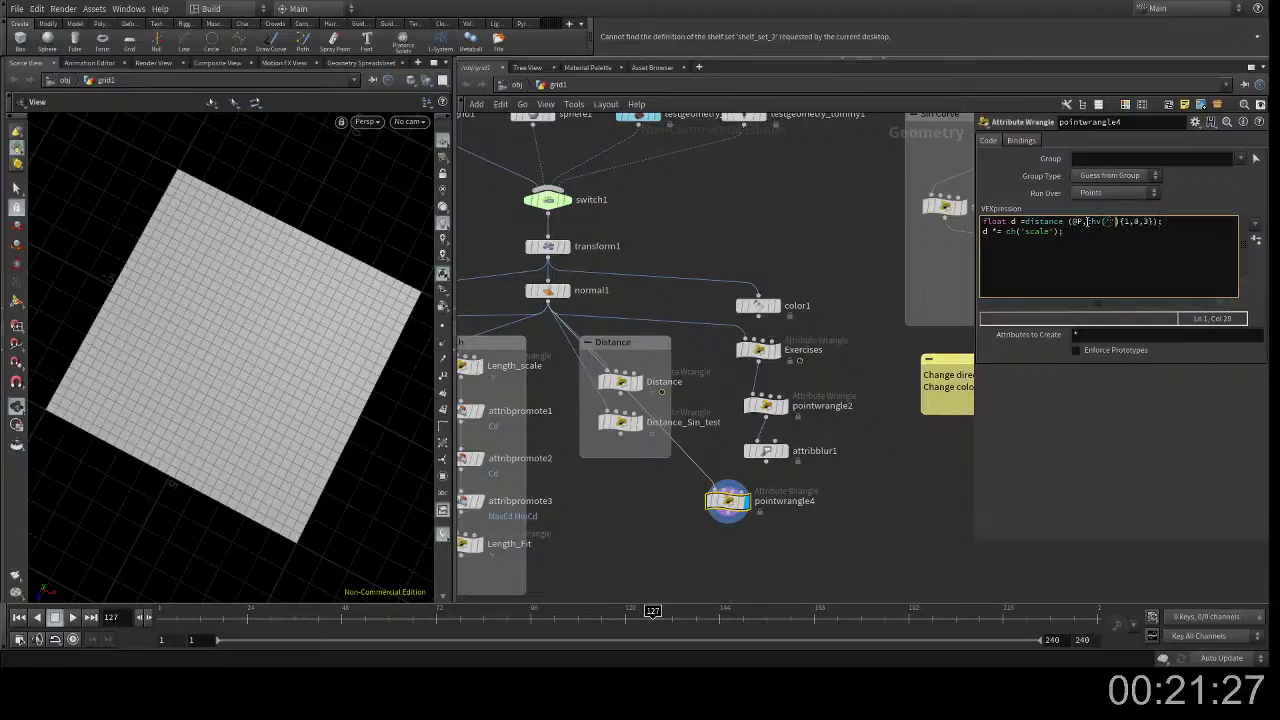
text(center)
text(')
drag(1149, 222, 1182, 222)
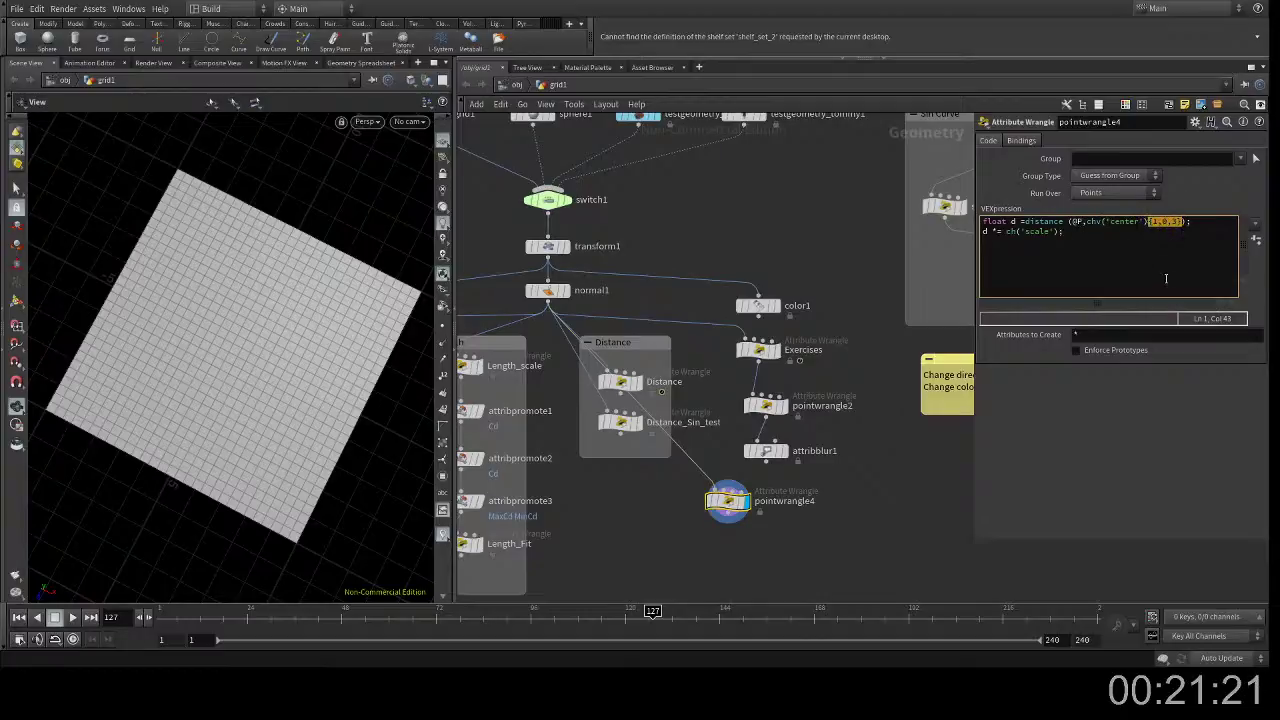
key(BackSpace)
click(1257, 240)
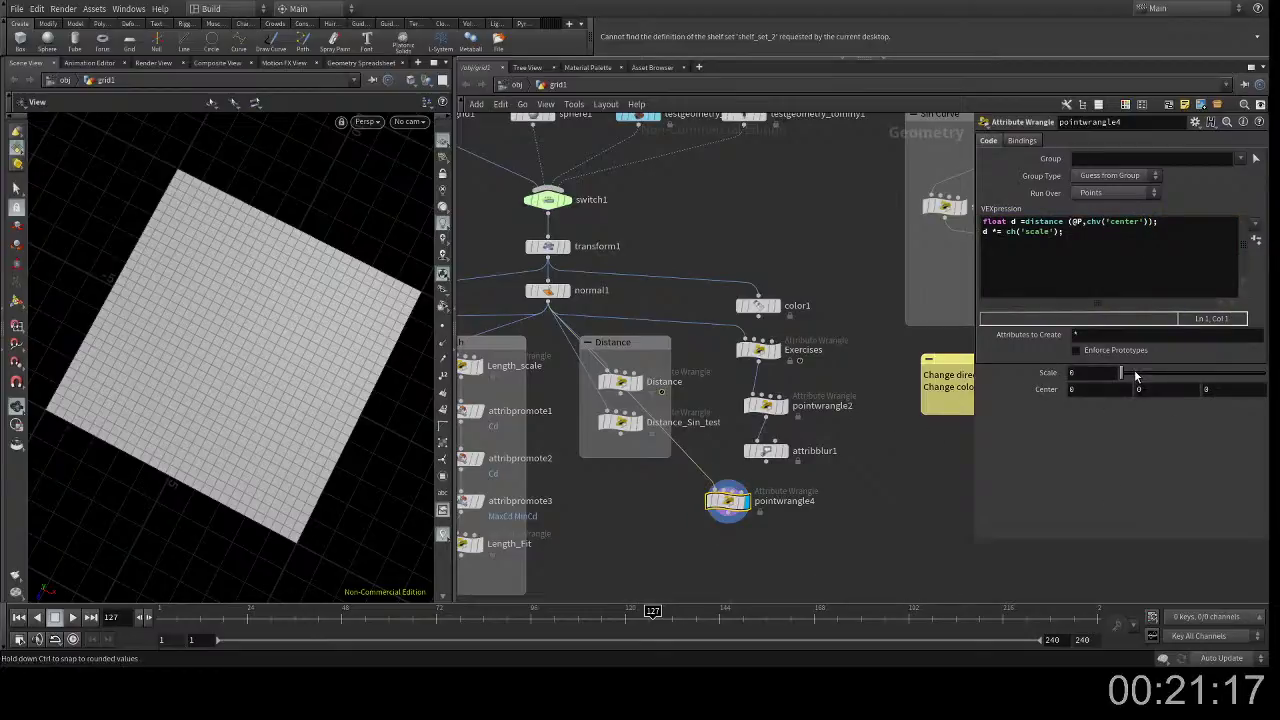
click(1131, 235)
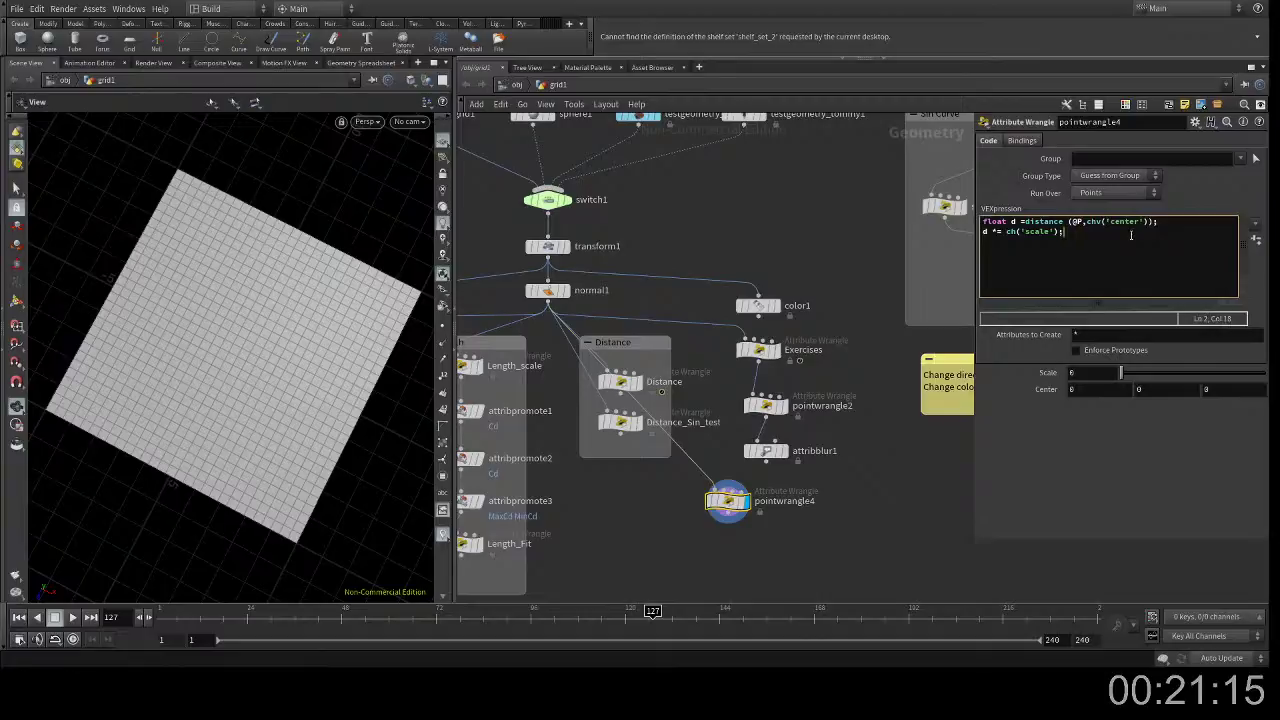
key(Return)
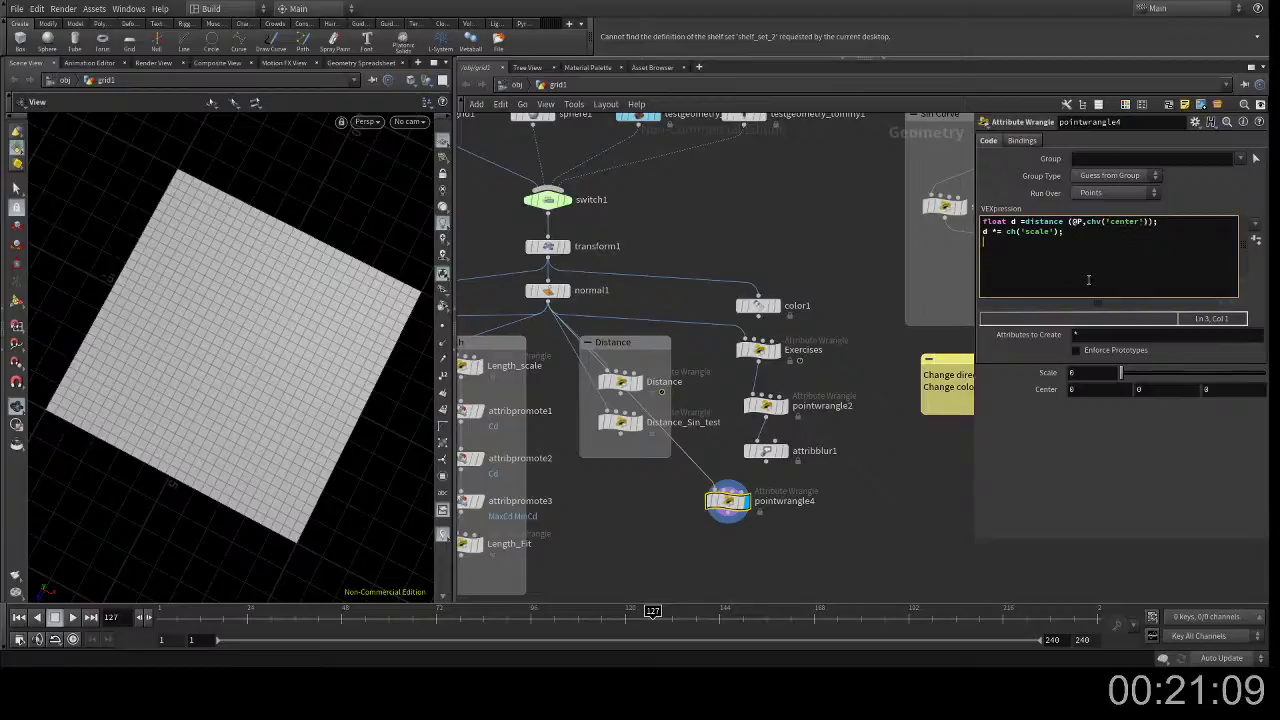
text(@C)
text(d = )
text((s)
text(in()
text(d)+1))
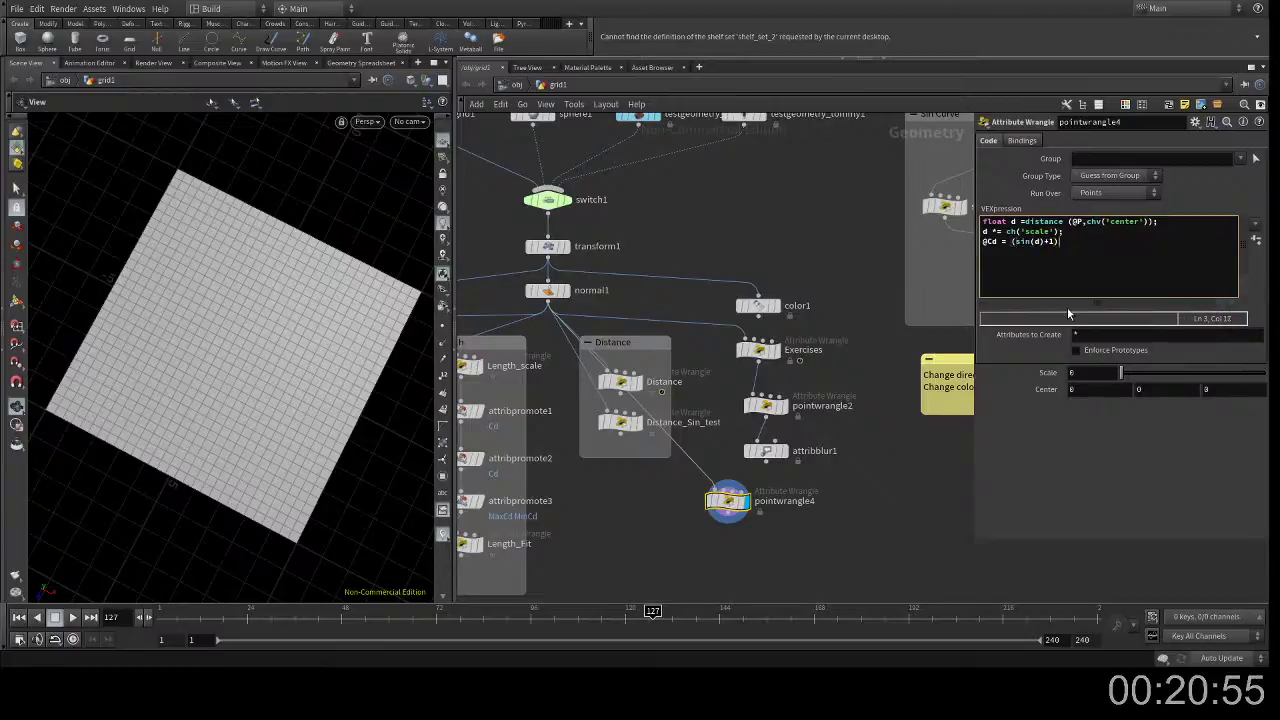
text(*0)
text(.5)
key(Return)
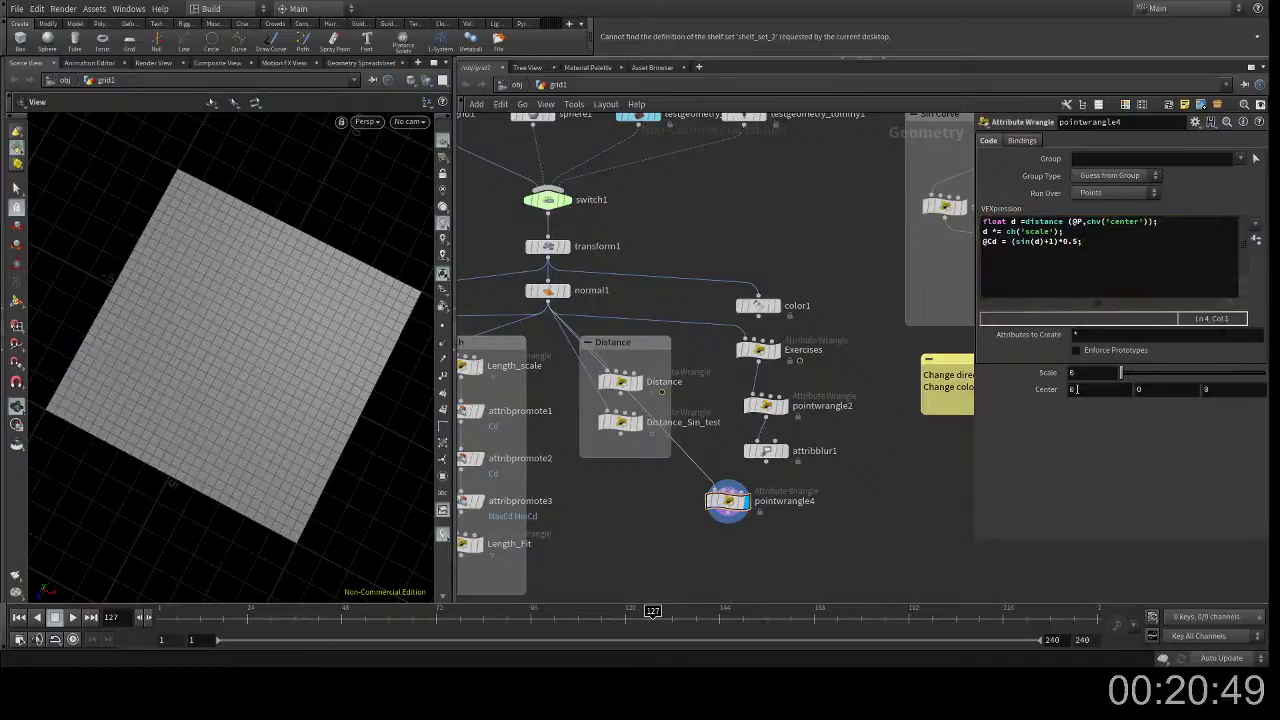
Step: Raise Scale to get several concentric rings and set Center X back near zero
drag(1126, 374, 1264, 372)
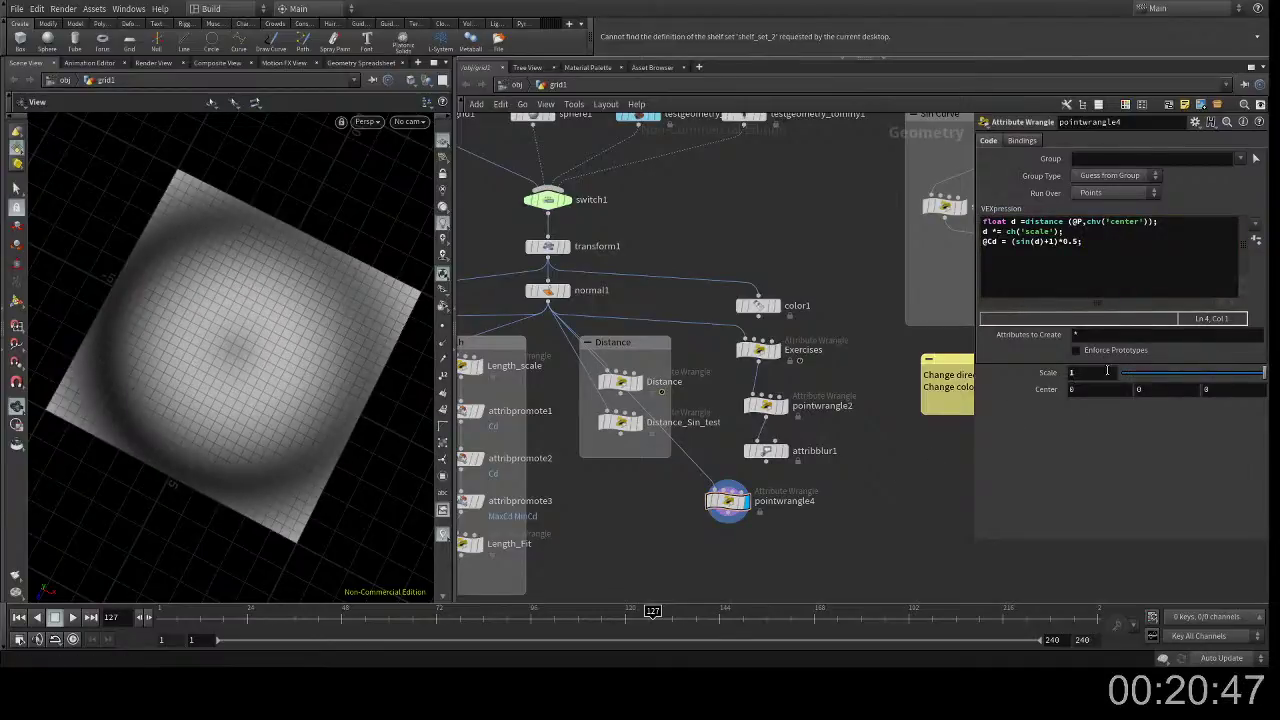
drag(1097, 371, 1007, 387)
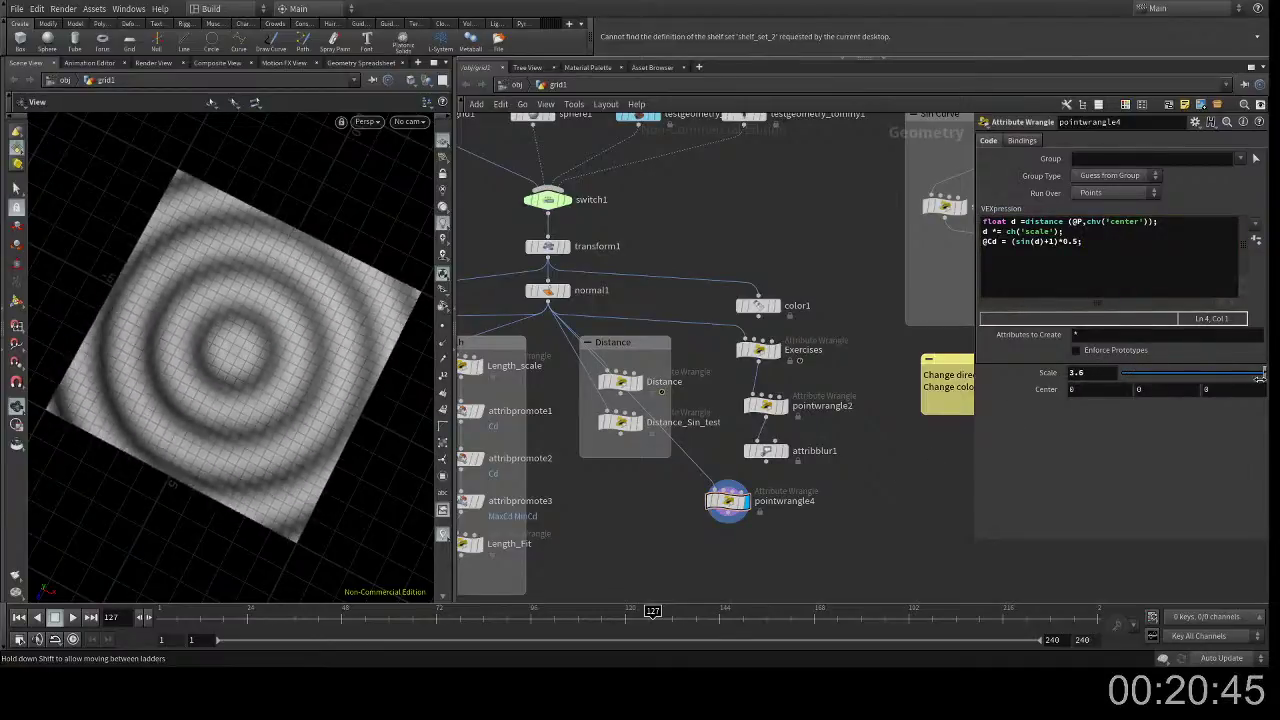
middle_drag(1102, 391, 1075, 410)
click(1079, 241)
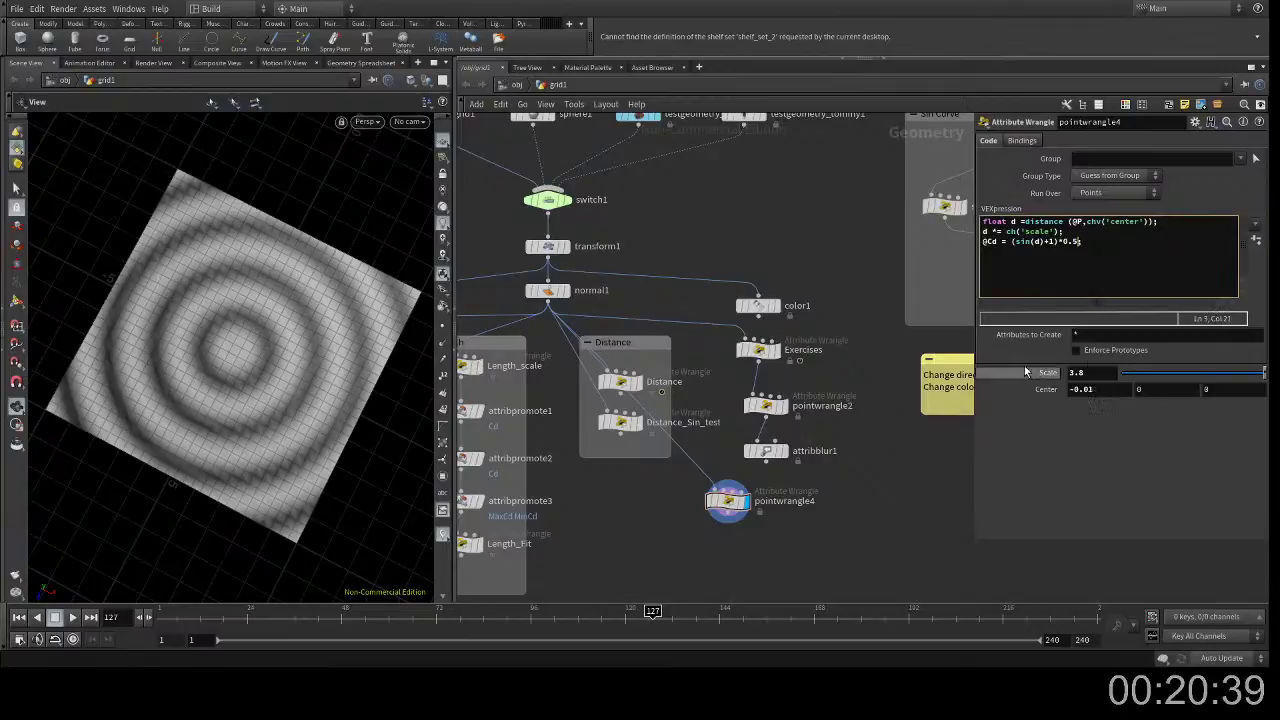
key(BackSpace)
key(BackSpace)
key(BackSpace)
key(BackSpace)
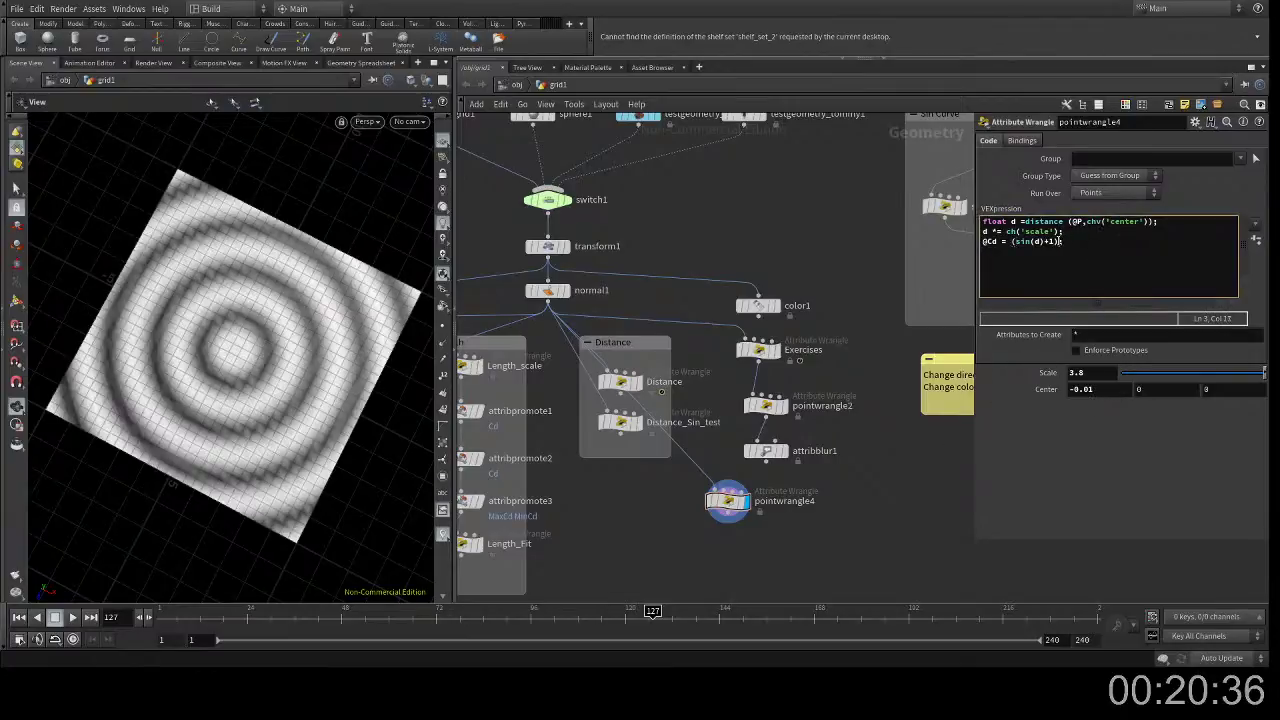
key(BackSpace)
click(1016, 243)
key(BackSpace)
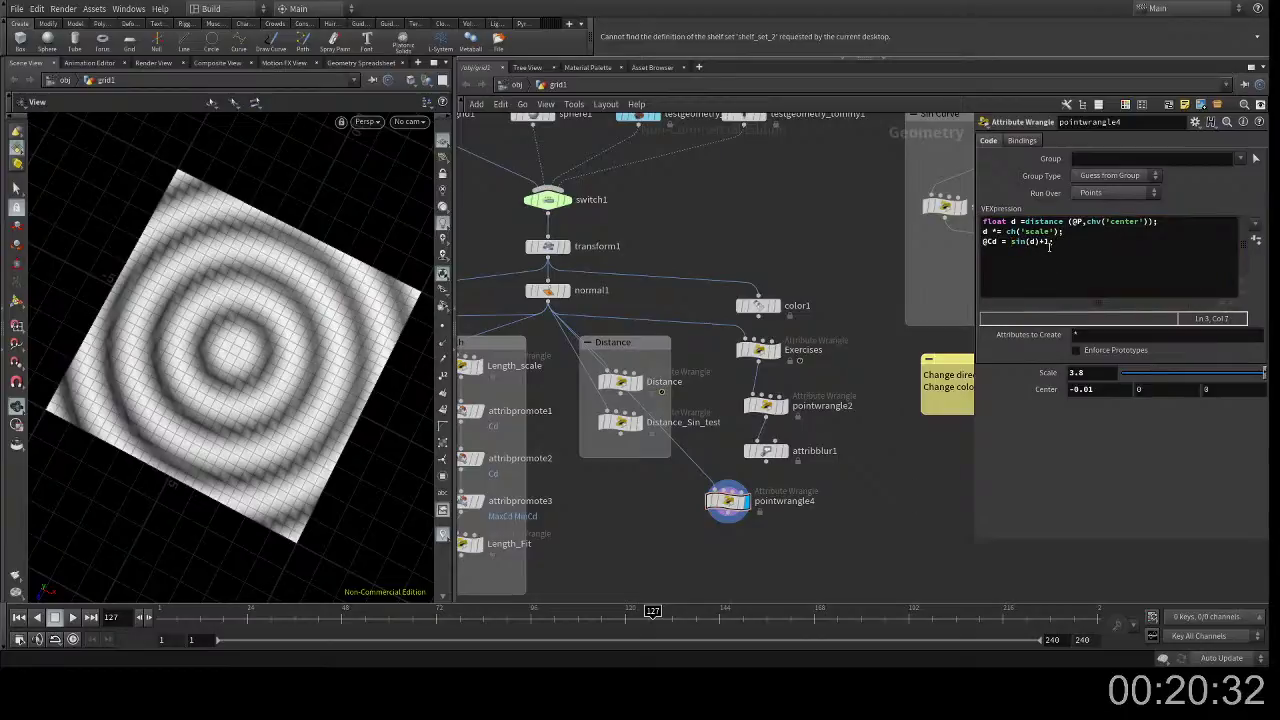
click(1049, 243)
key(BackSpace)
key(BackSpace)
click(1060, 250)
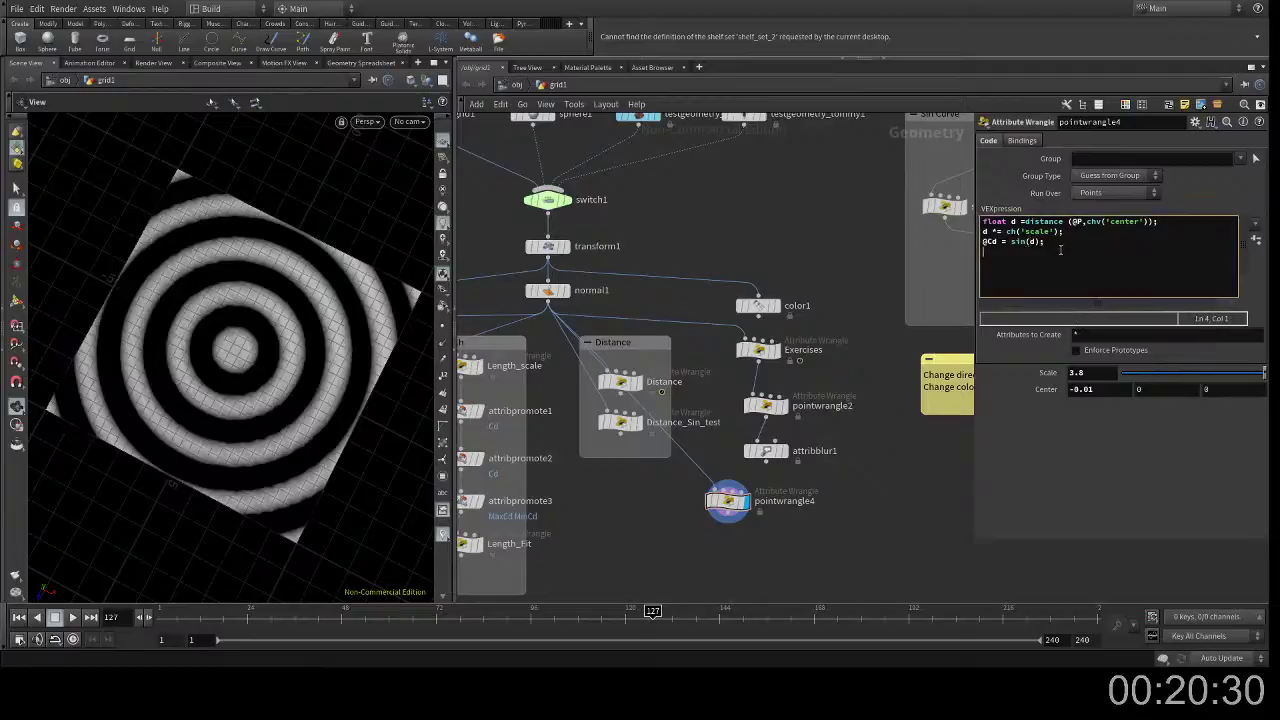
click(1063, 232)
key(Down)
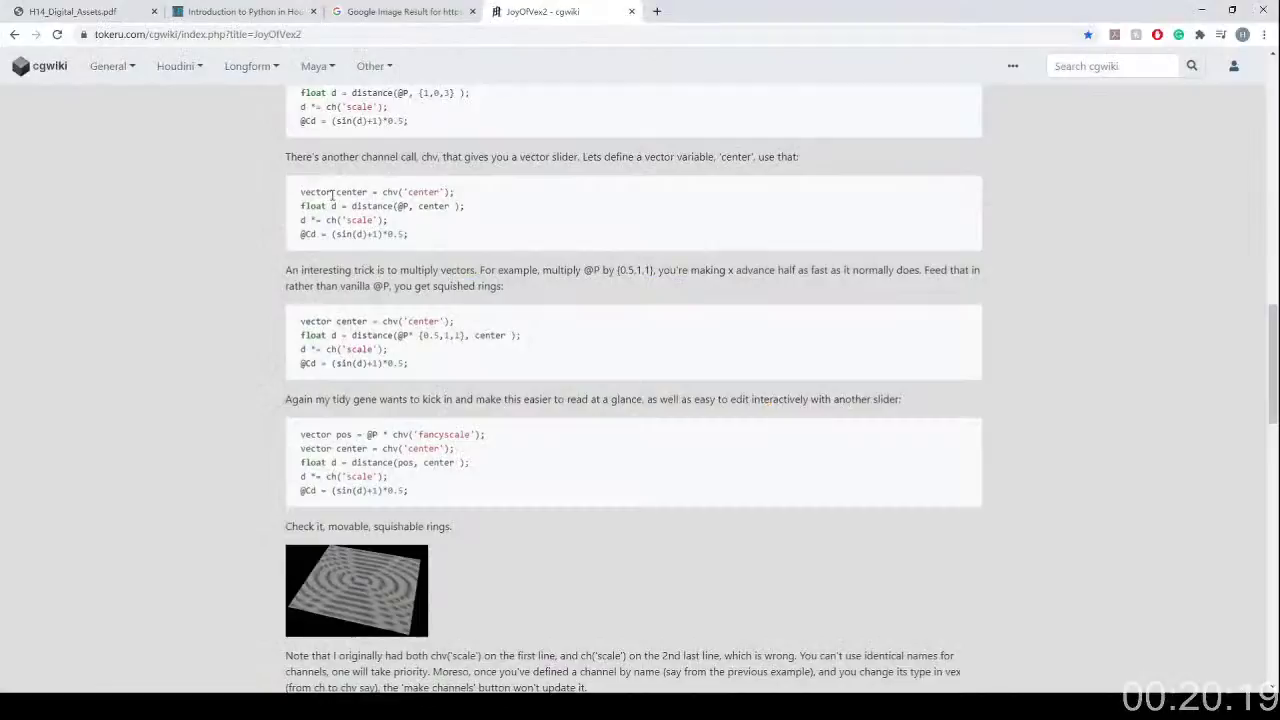
Step: Highlight the center vector, distance call and ch('scale') in the first cgwiki example
drag(334, 192, 464, 203)
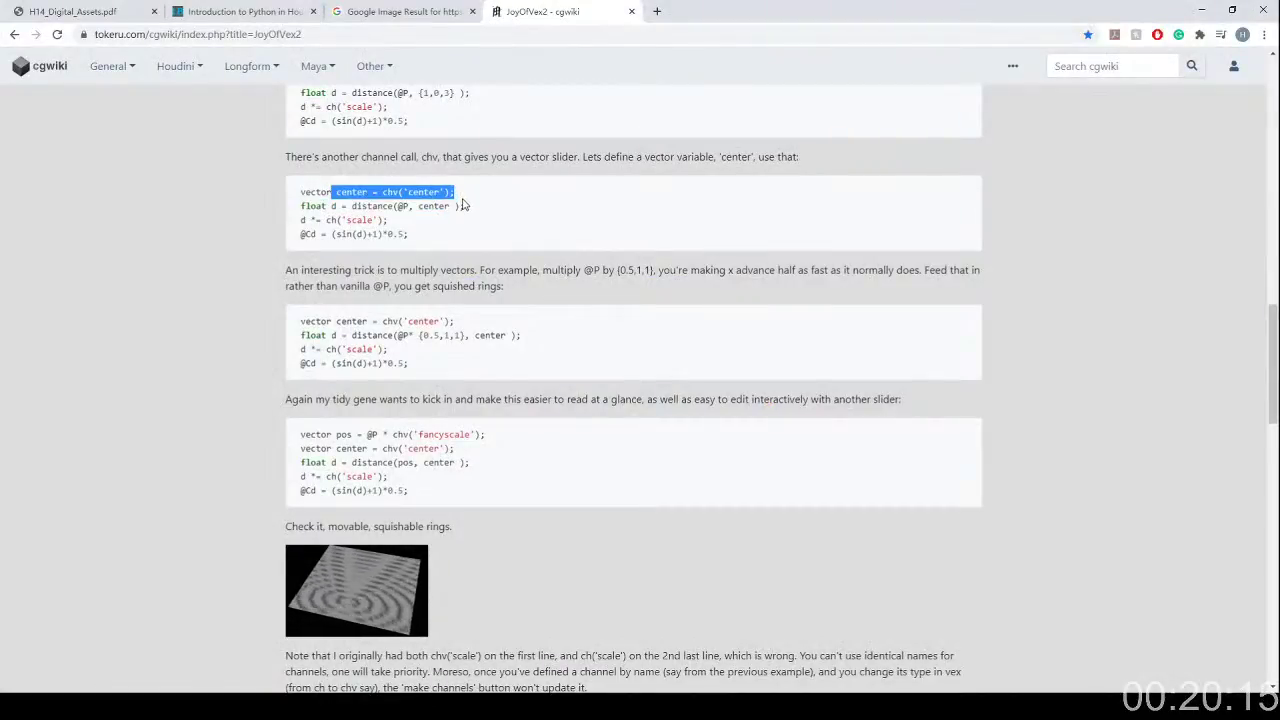
drag(464, 204, 467, 205)
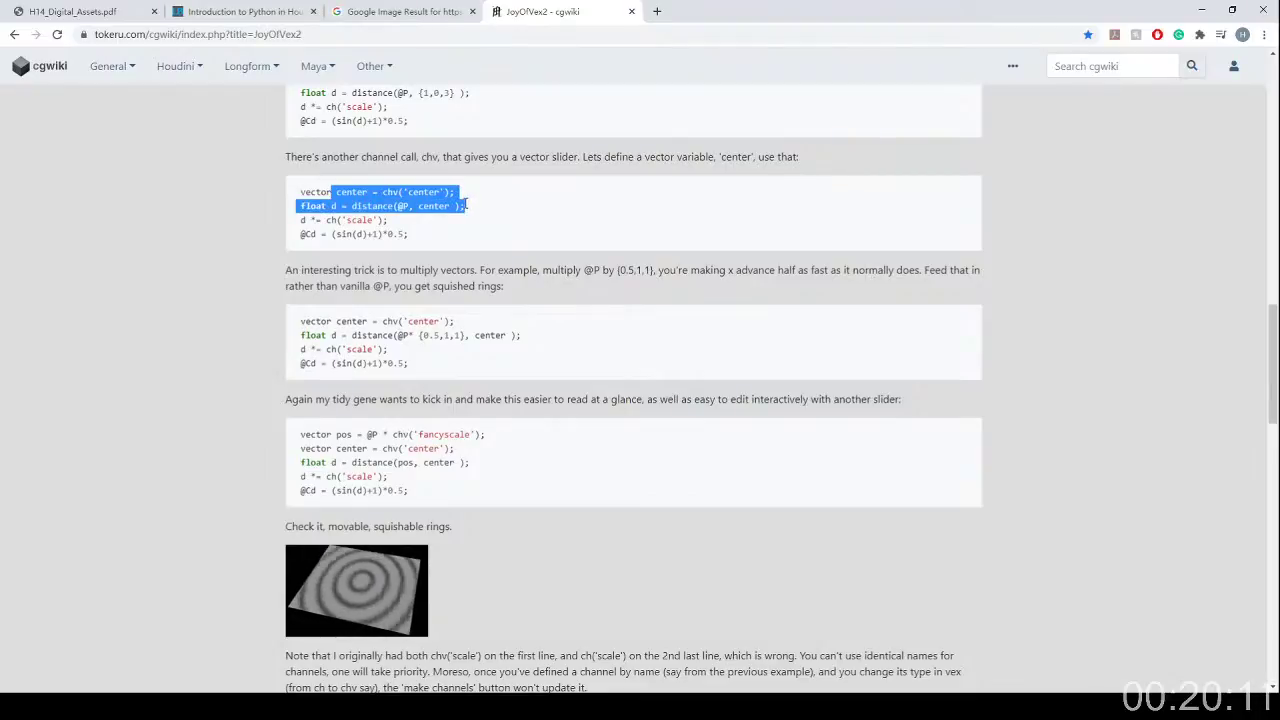
mouse_move(467, 205)
mouse_down()
mouse_move(470, 188)
mouse_move(477, 212)
mouse_up()
click(415, 206)
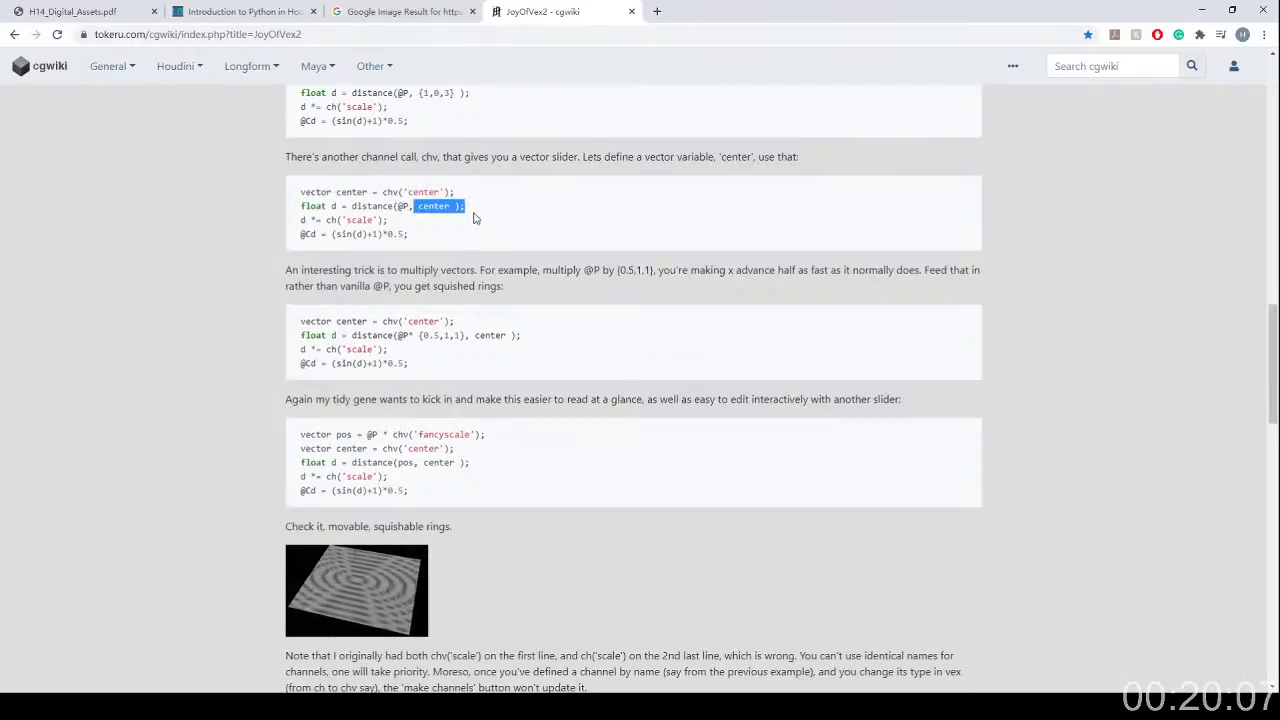
click(403, 229)
drag(326, 220, 400, 225)
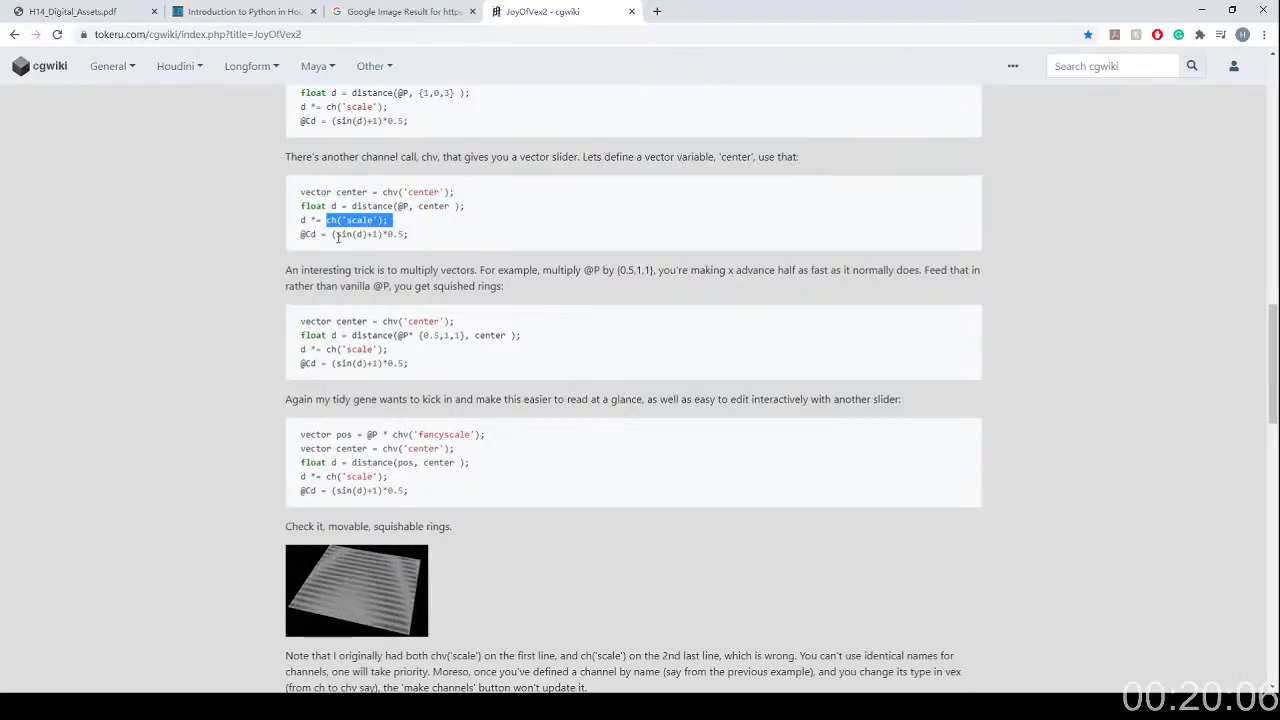
scroll(439, 575, down, 2)
Step: Highlight the @P*{0.5,1,1} squish term and ch('scale') in the squished-ring example
drag(333, 129, 471, 136)
click(398, 135)
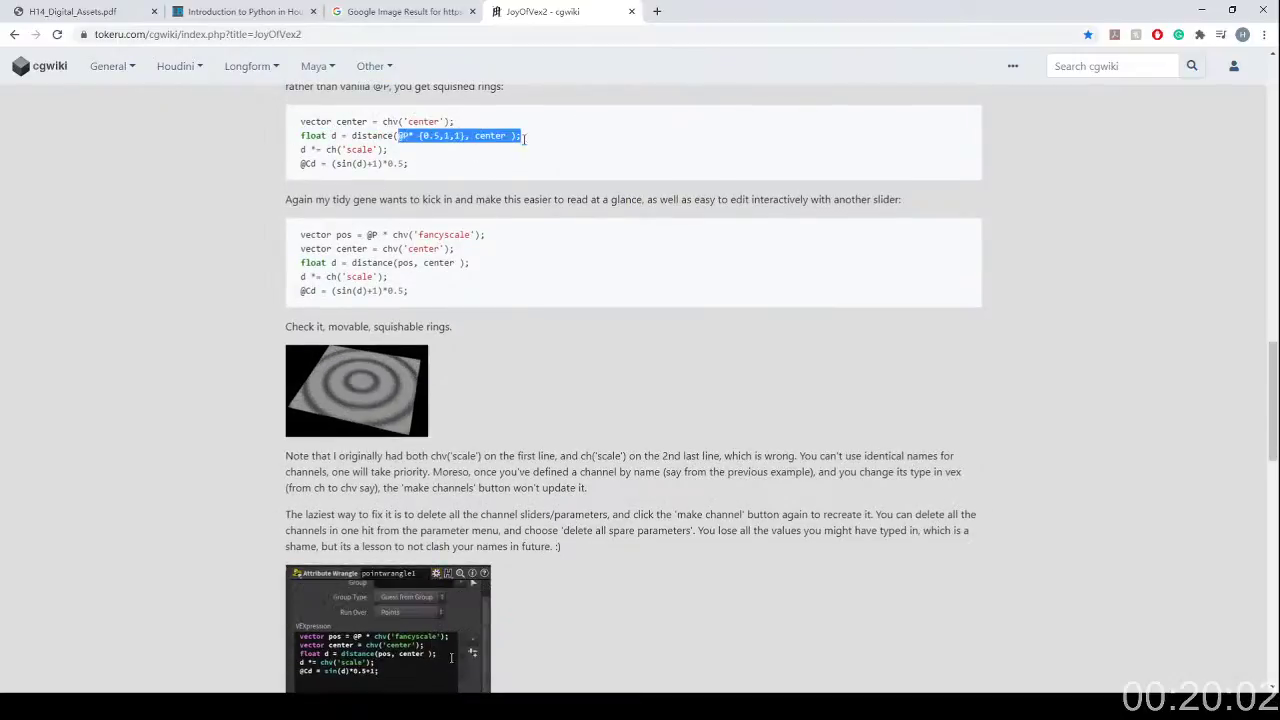
drag(307, 149, 373, 149)
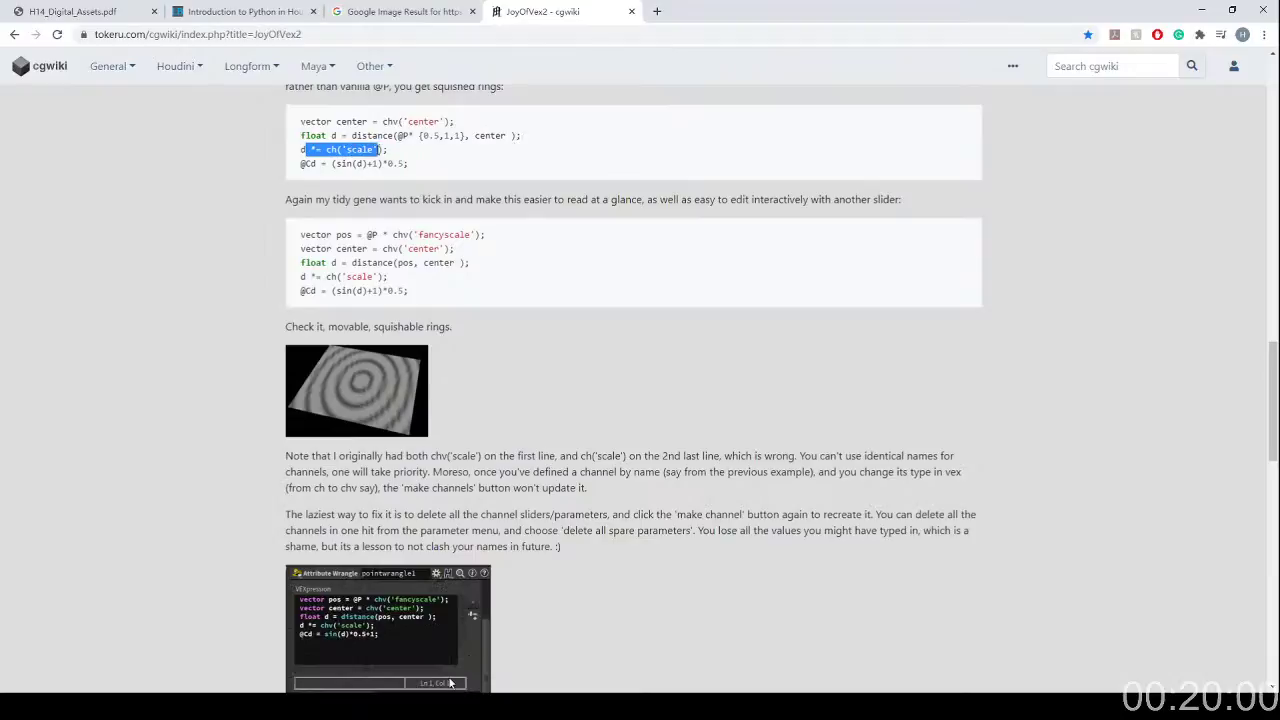
click(338, 153)
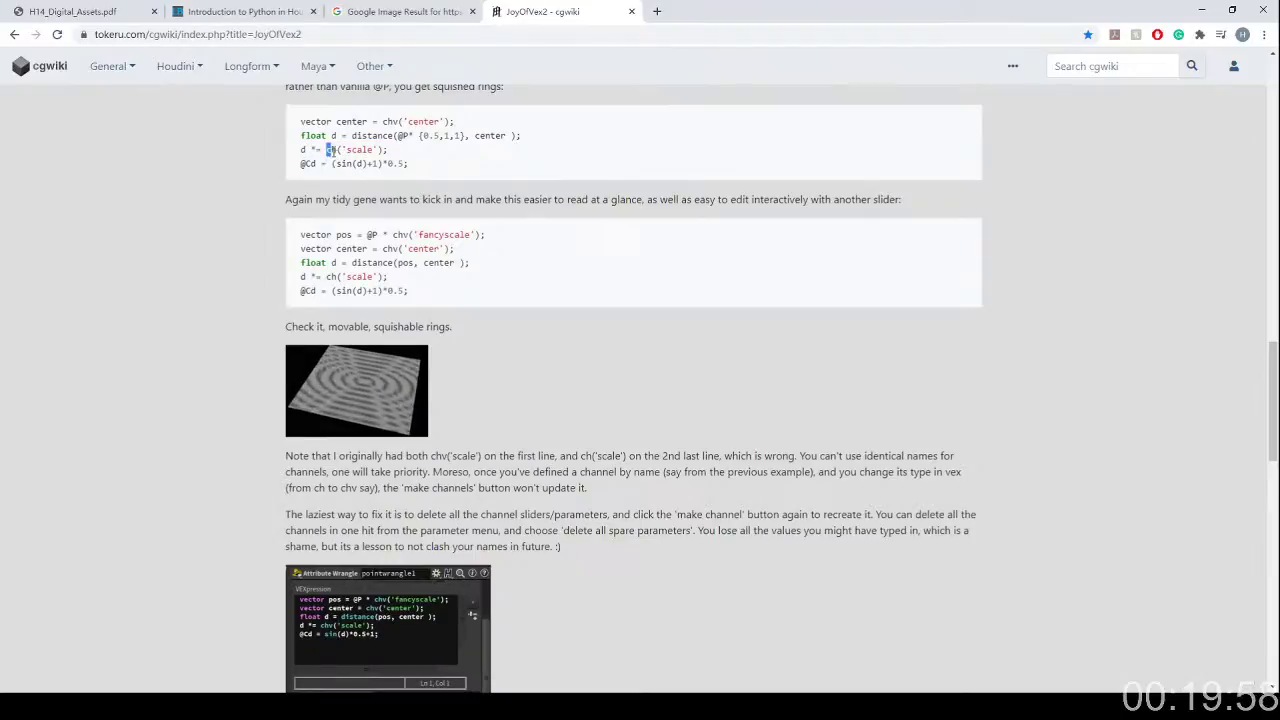
drag(326, 149, 386, 149)
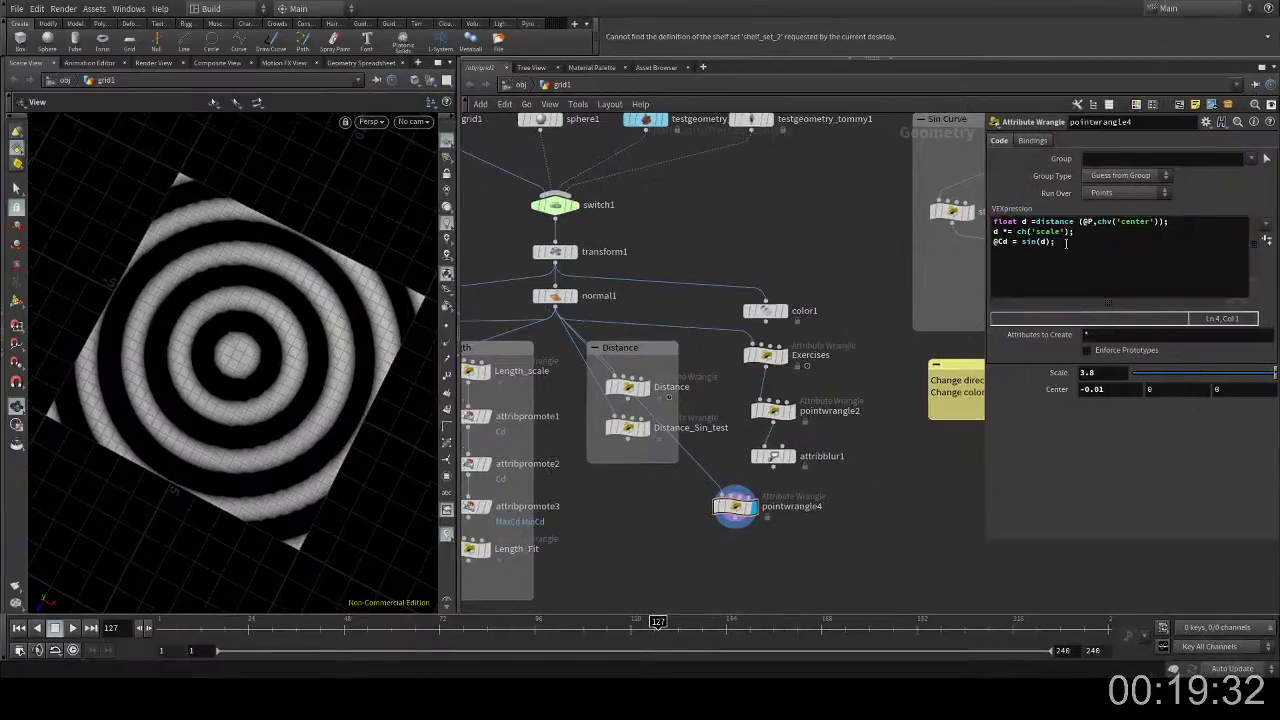
Step: Point out the ch('scale') call in the code and set pointwrangle4's Scale to 1
click(1076, 245)
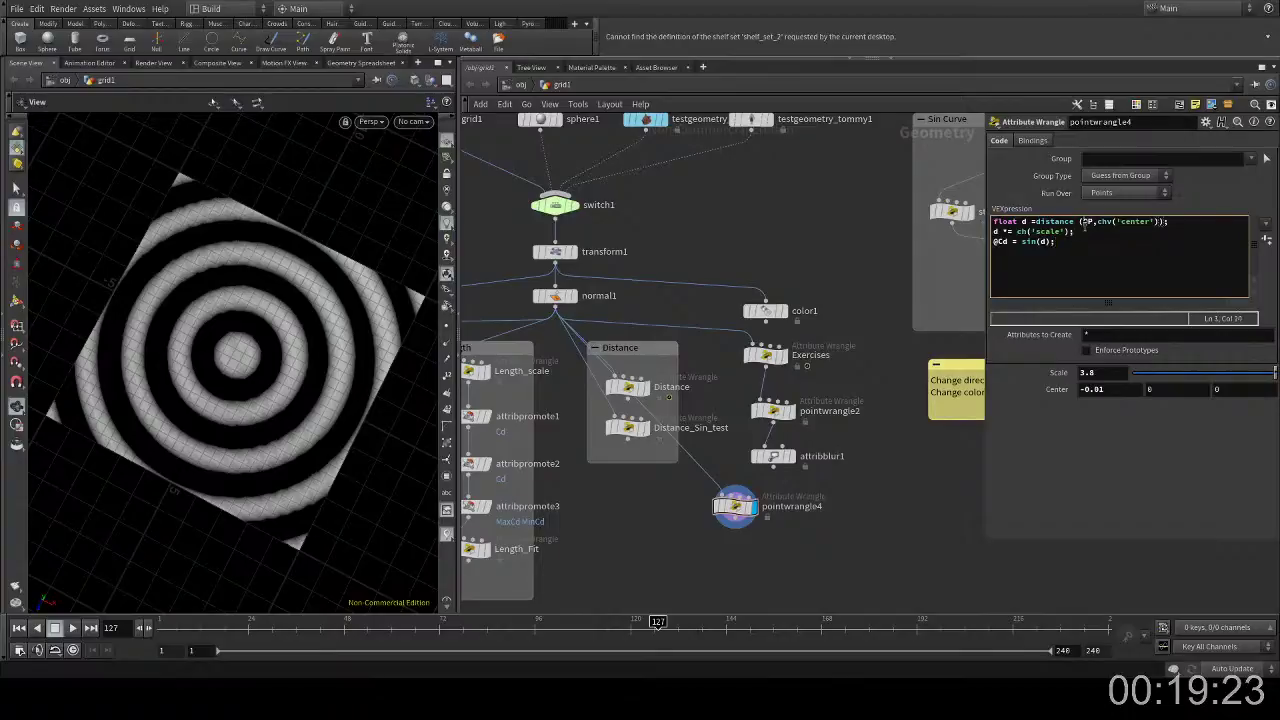
mouse_move(1079, 228)
mouse_down()
mouse_move(1031, 232)
mouse_move(1077, 231)
mouse_up()
click(1031, 232)
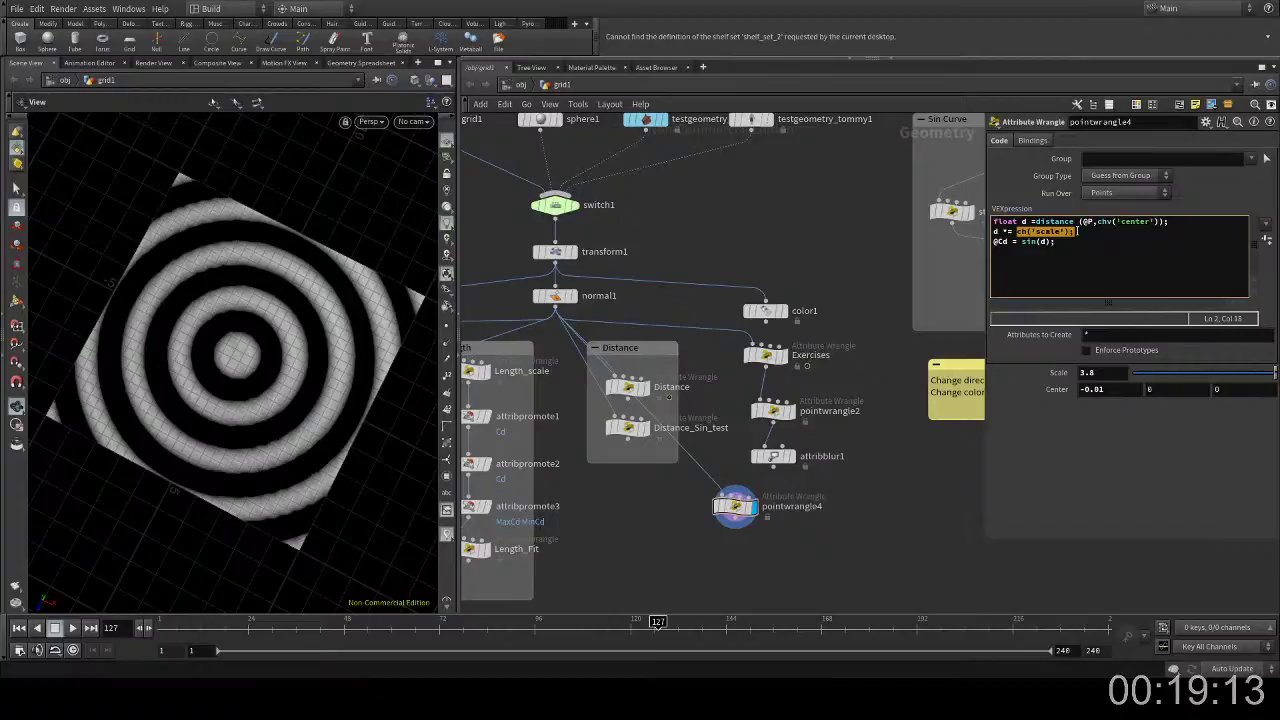
click(1093, 372)
text(1)
key(Return)
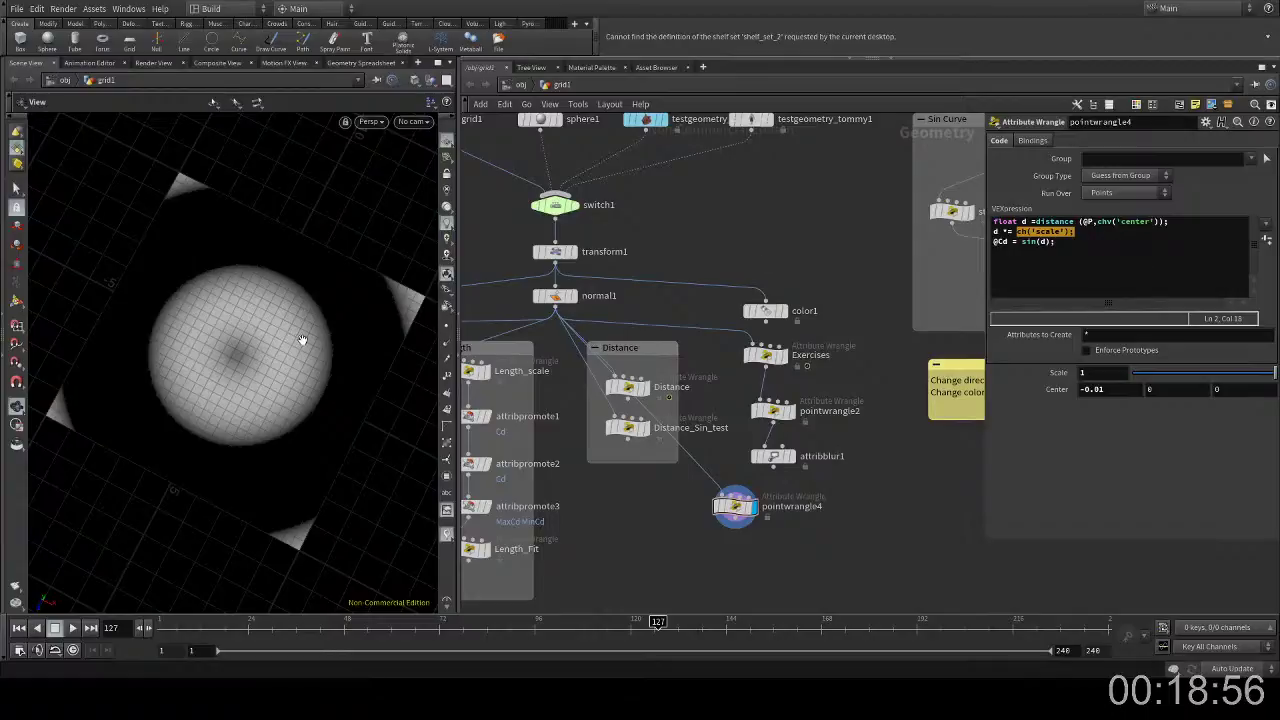
Step: Reset Center to its default 0 and highlight the distance call on line 1
ctrl+middle_click(1100, 390)
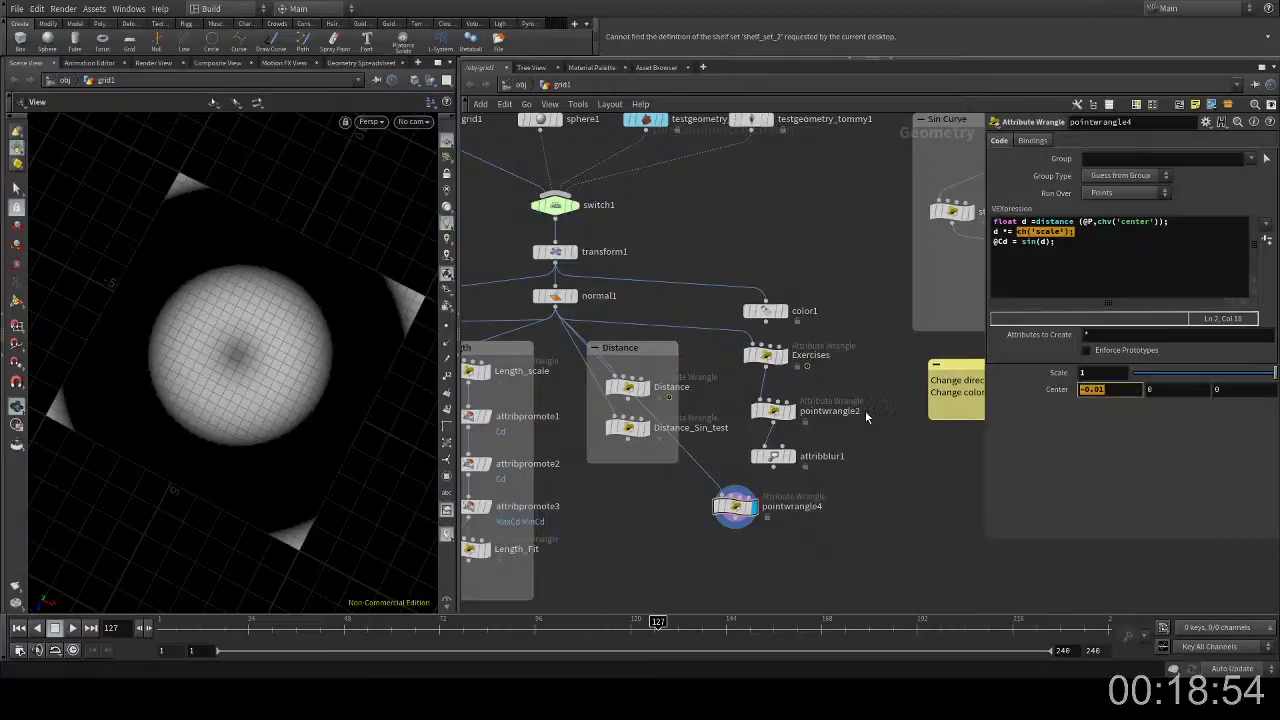
click(994, 251)
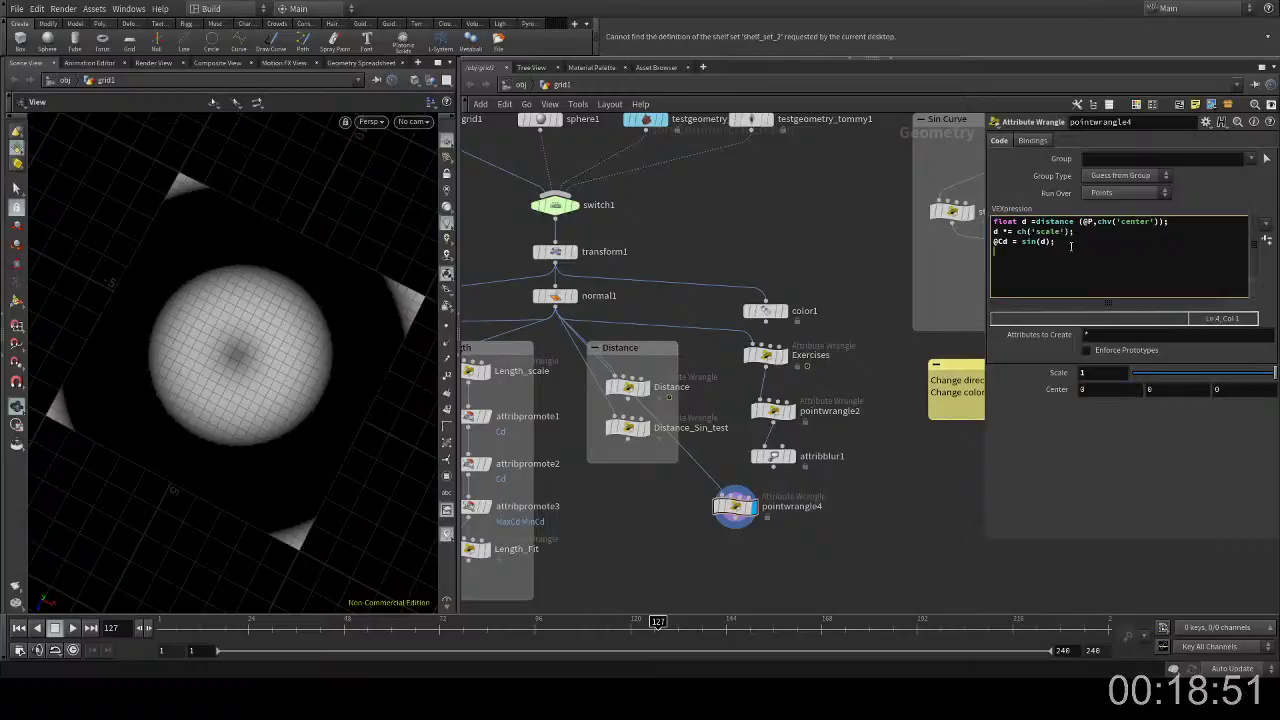
drag(1051, 222, 1126, 221)
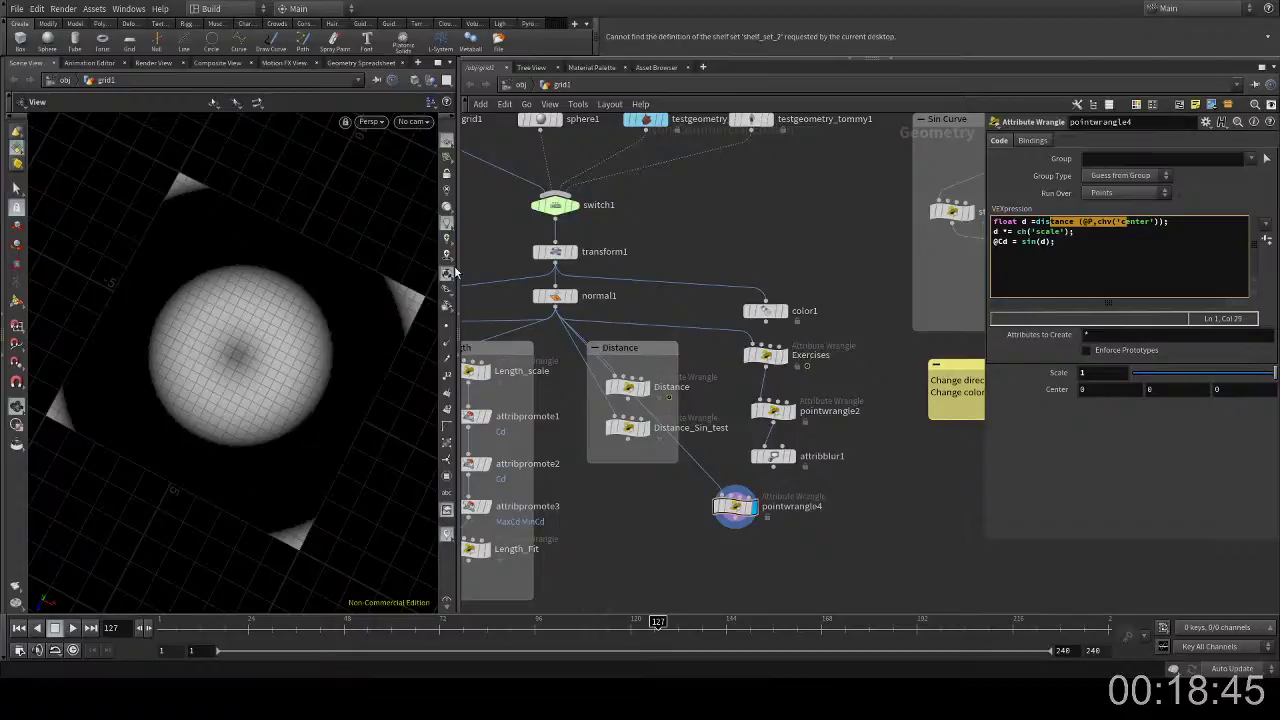
Step: Widen the viewport, go over distance's arguments, and inspect Cd values in the Geometry Spreadsheet
drag(601, 270, 705, 270)
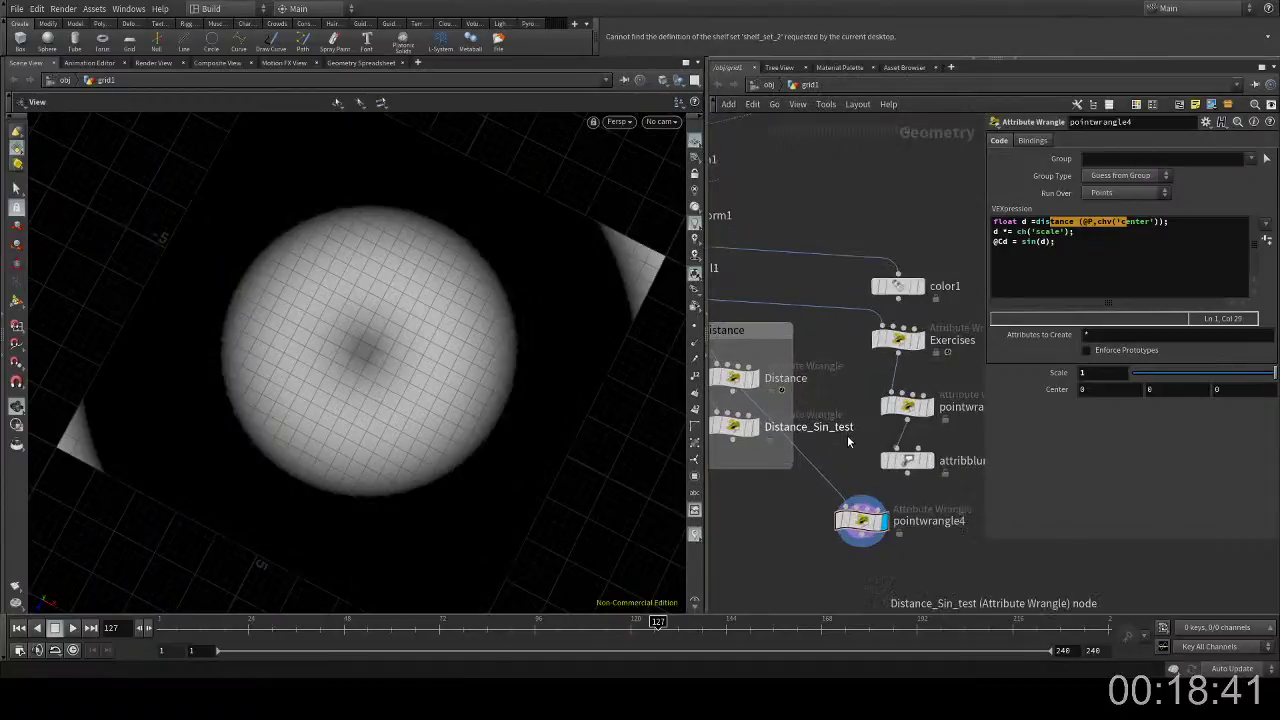
scroll(847, 435, up, 2)
click(1113, 241)
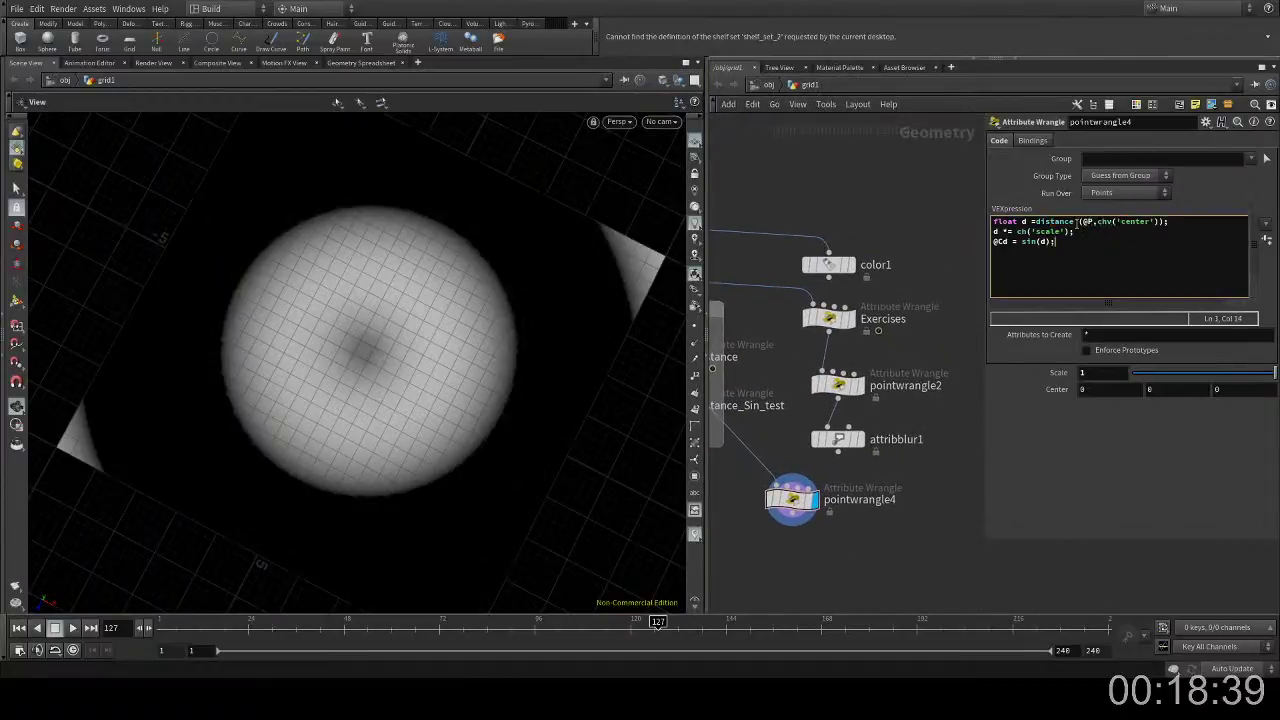
mouse_move(1079, 221)
mouse_down()
mouse_move(1168, 221)
mouse_move(1059, 252)
mouse_up()
mouse_move(1036, 221)
mouse_down()
mouse_move(1092, 220)
mouse_move(1074, 221)
mouse_up()
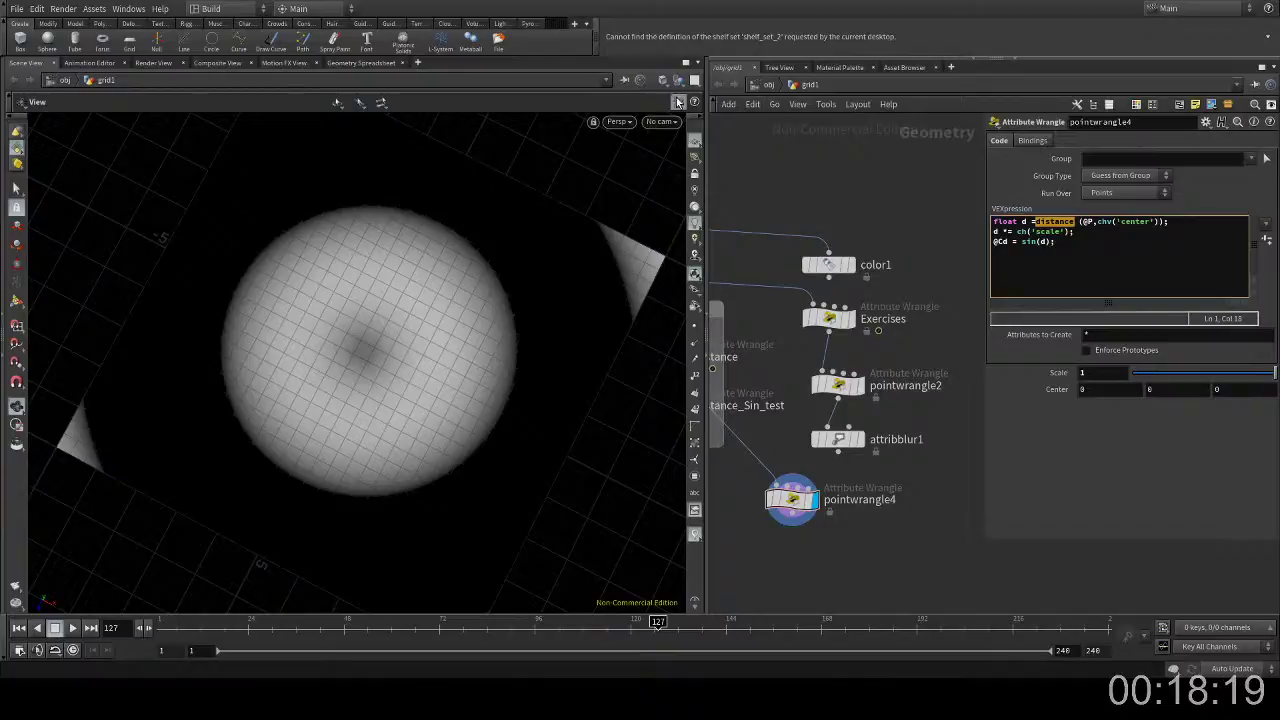
click(360, 62)
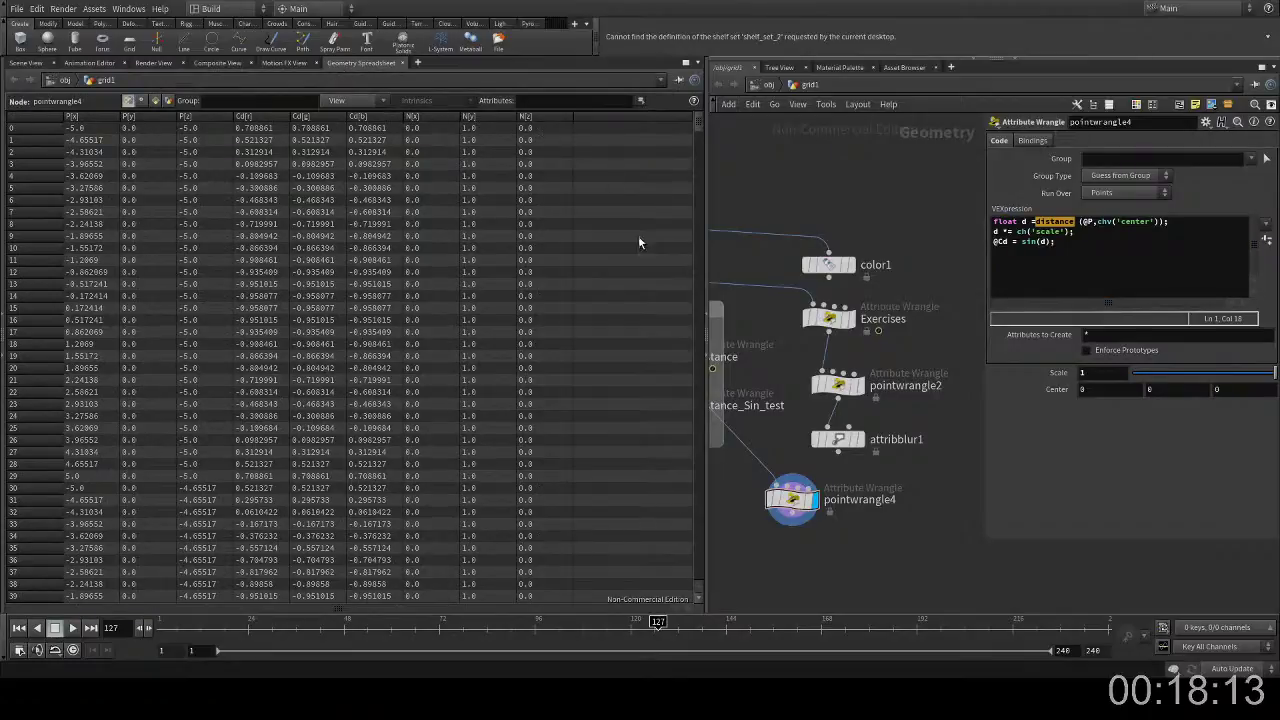
scroll(355, 403, down, 1)
scroll(359, 403, up, 1)
click(1131, 292)
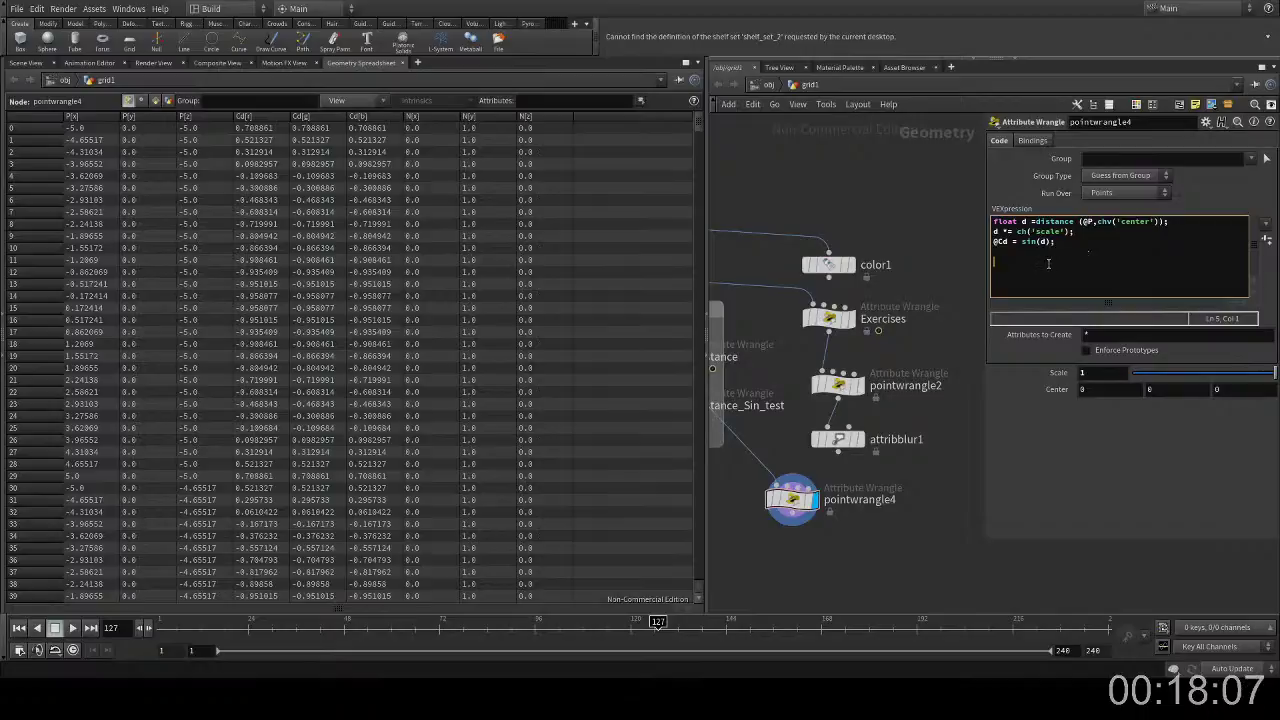
text(@)
text(d =)
text(d;)
key(Return)
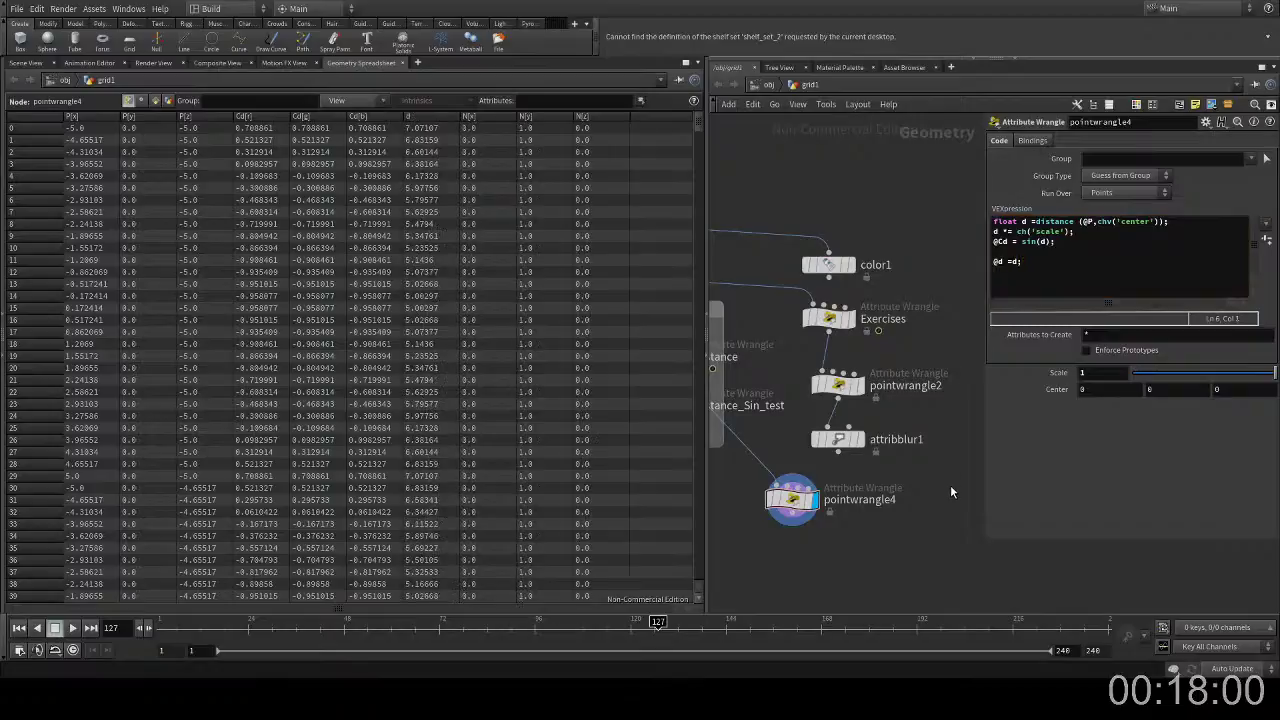
key(ctrl+z)
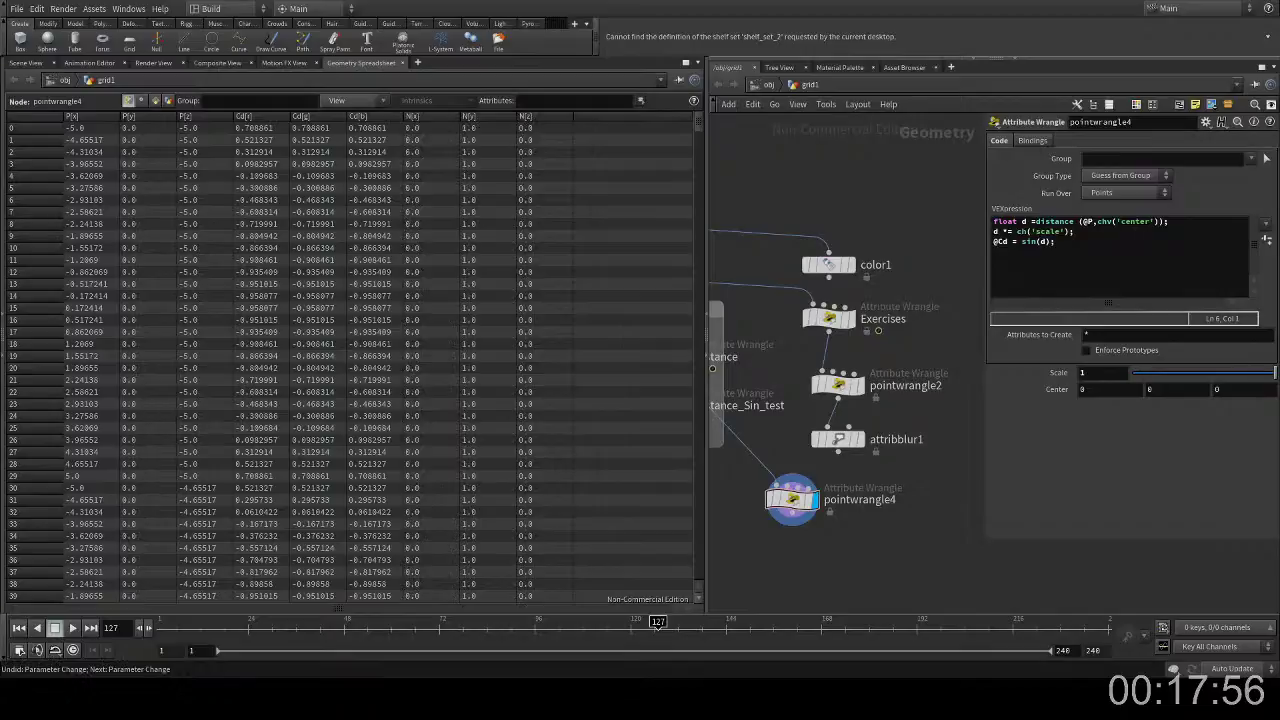
key(BackSpace)
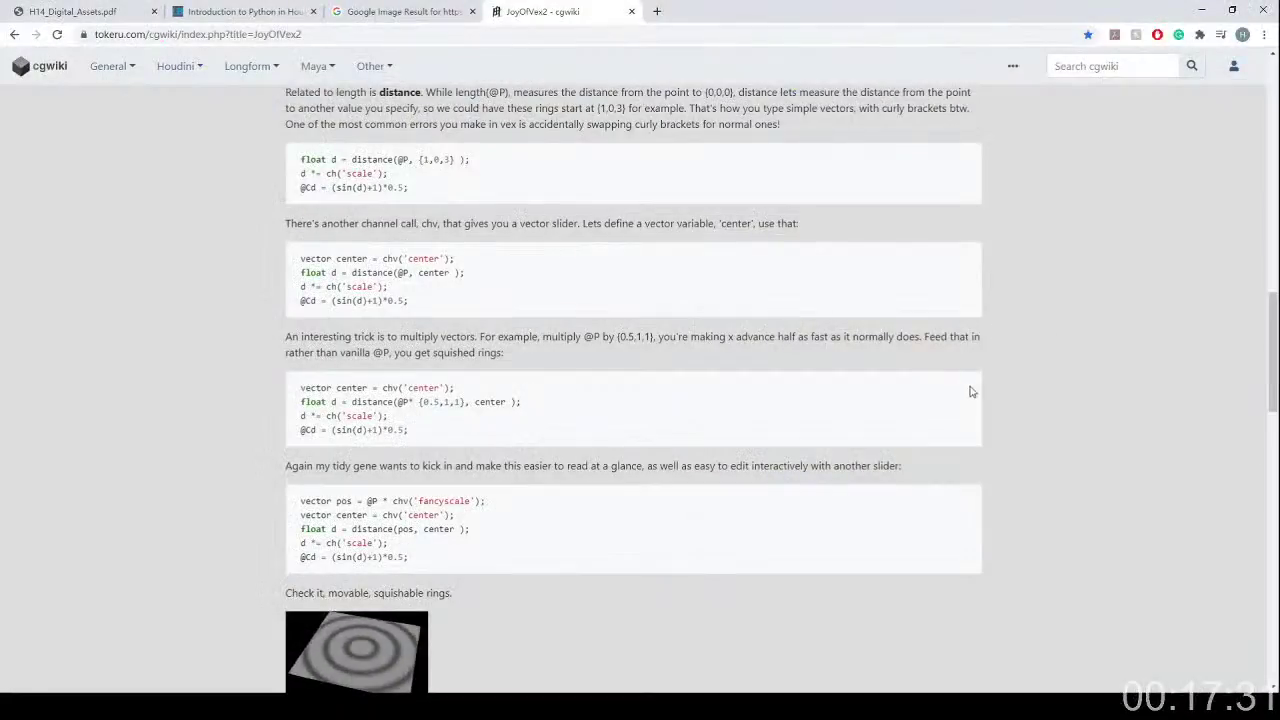
scroll(953, 384, up, 1)
scroll(953, 384, up, 2)
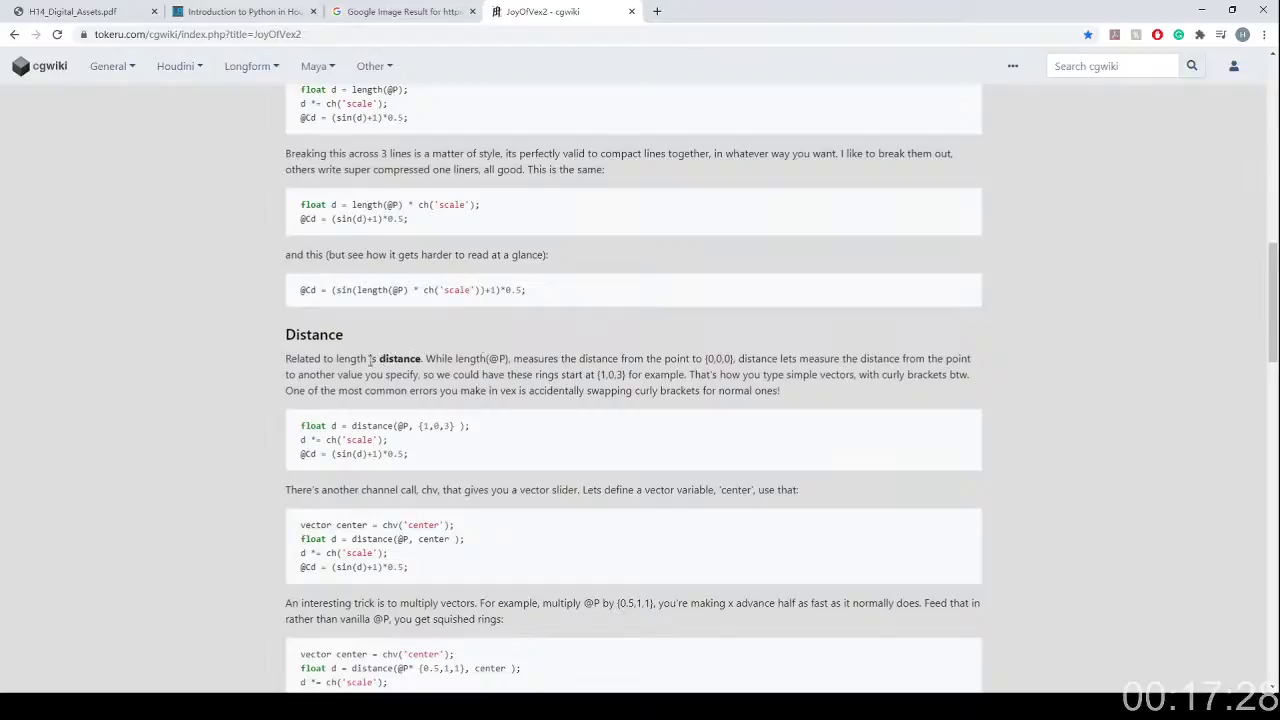
Step: Highlight the Distance section's first sentence on how length() relates to distance()
mouse_move(305, 358)
mouse_down()
mouse_move(624, 374)
mouse_move(706, 360)
mouse_up()
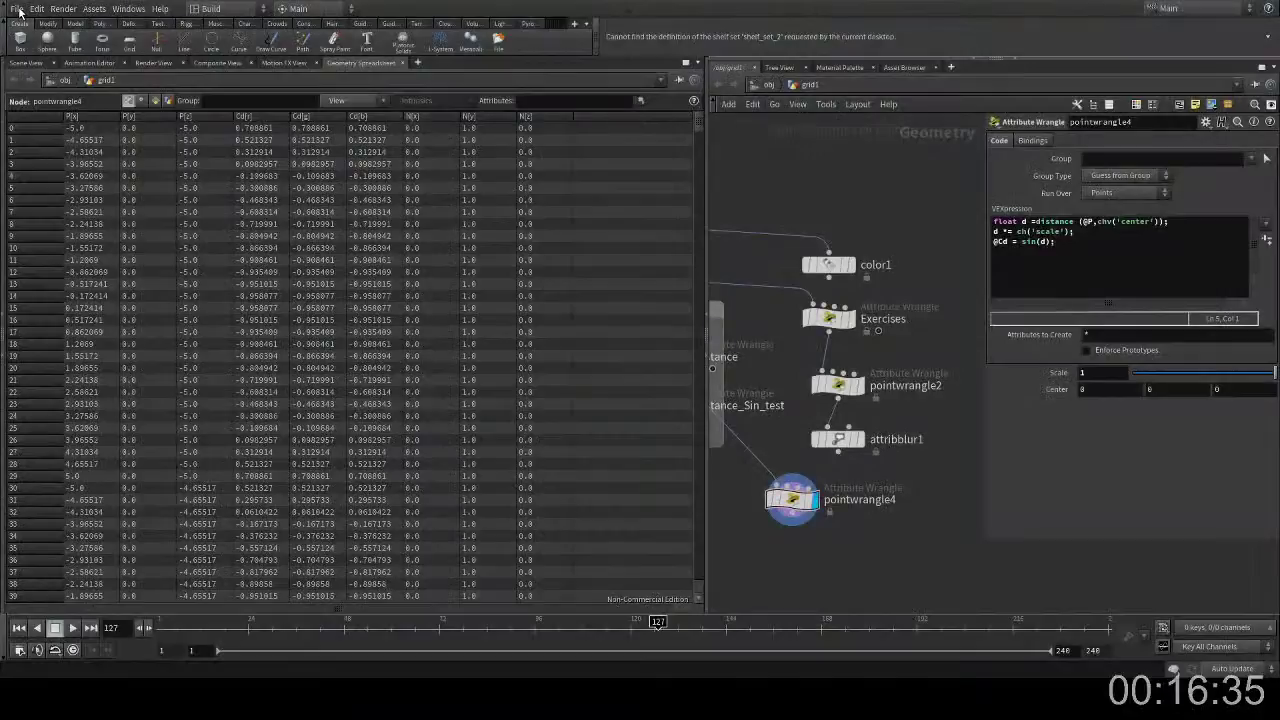
Step: Try commenting out the scale line and removing sin, then restore the code
click(25, 62)
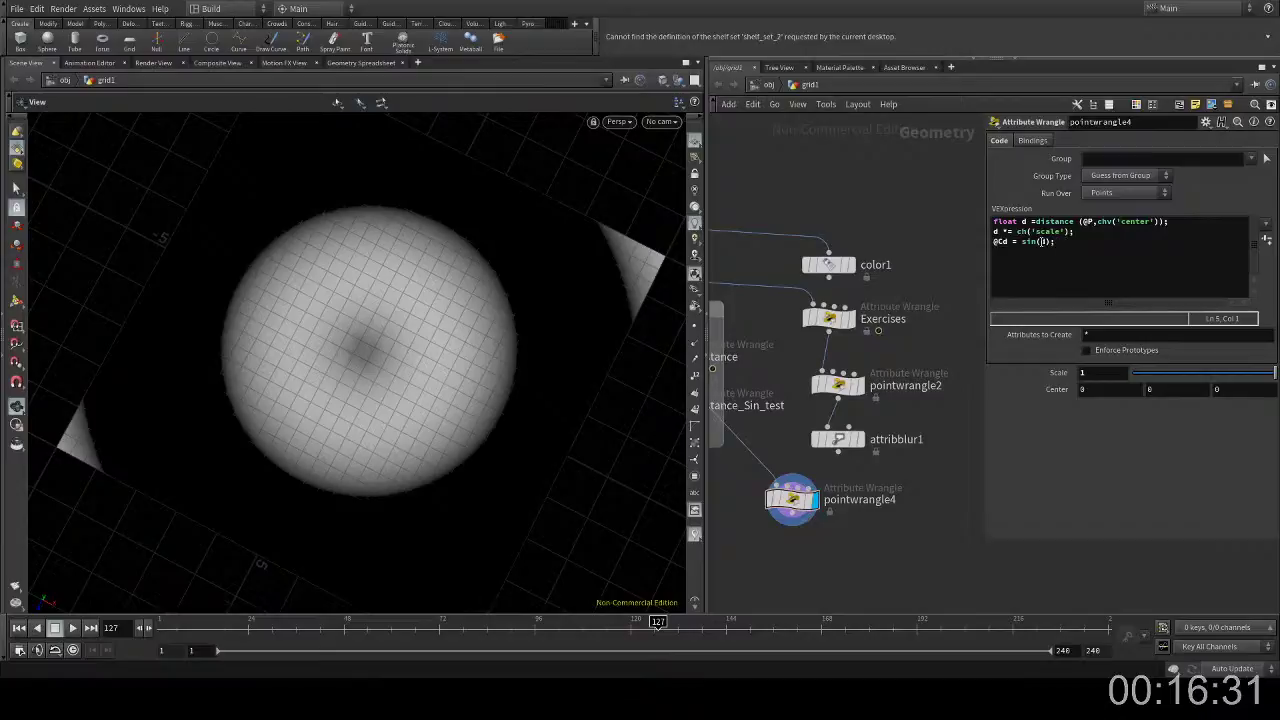
click(994, 231)
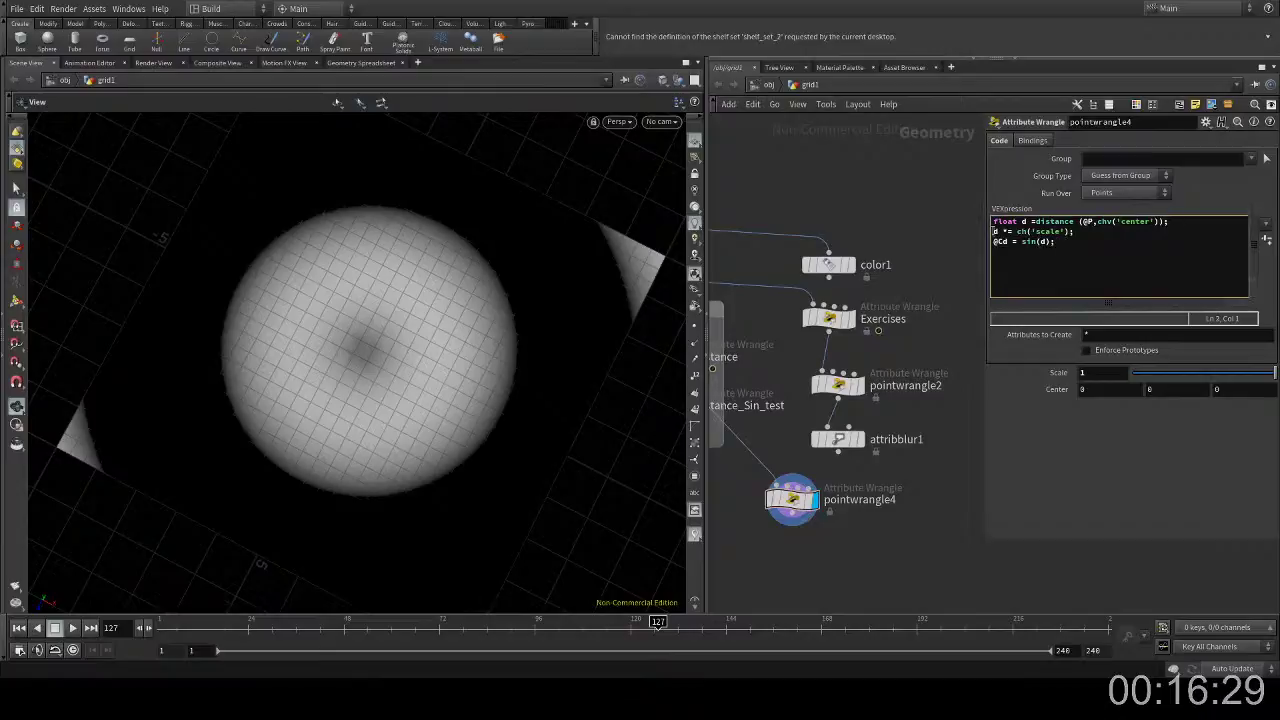
text(//)
click(1037, 241)
double_click(1035, 241)
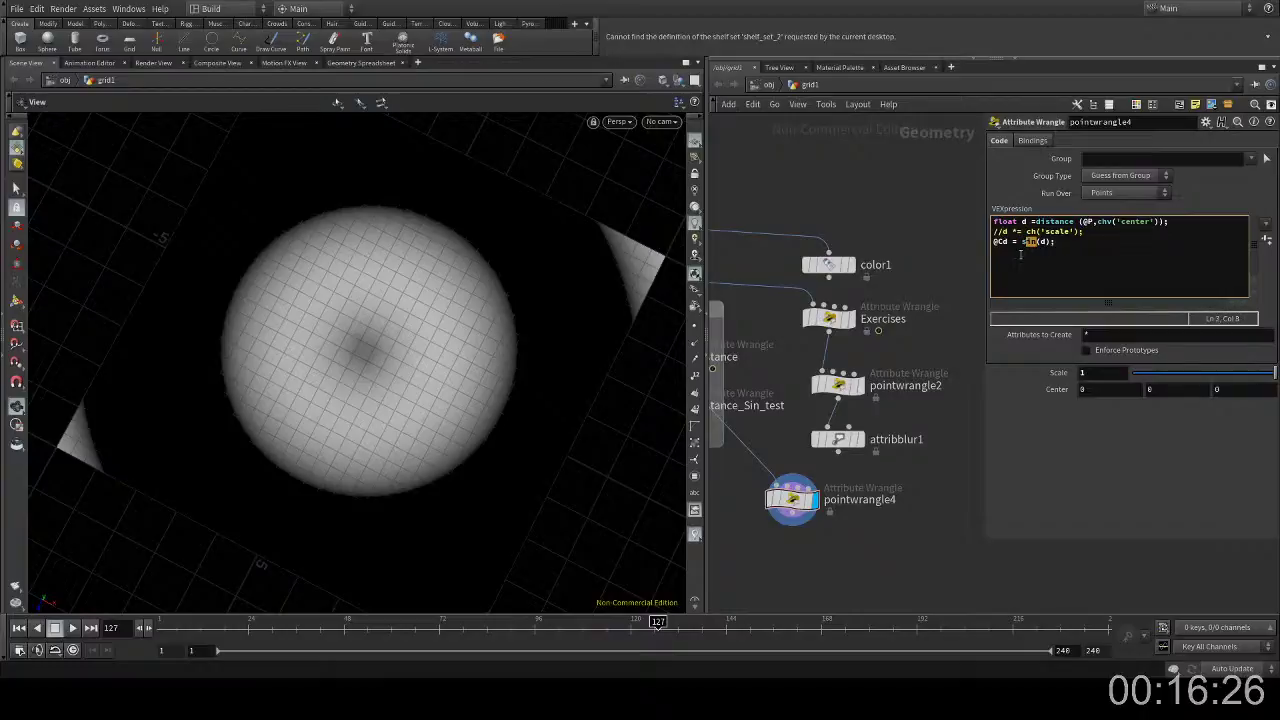
key(Delete)
key(Delete)
key(Delete)
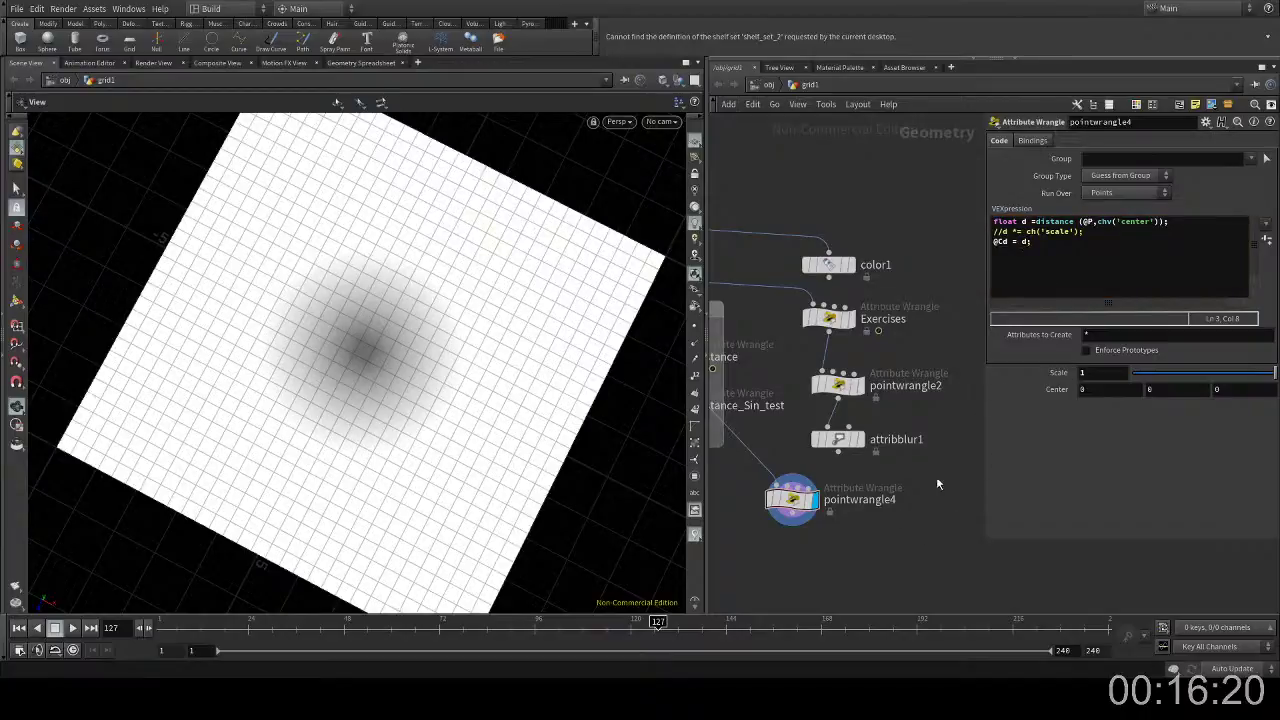
key(Home)
key(BackSpace)
key(BackSpace)
key(BackSpace)
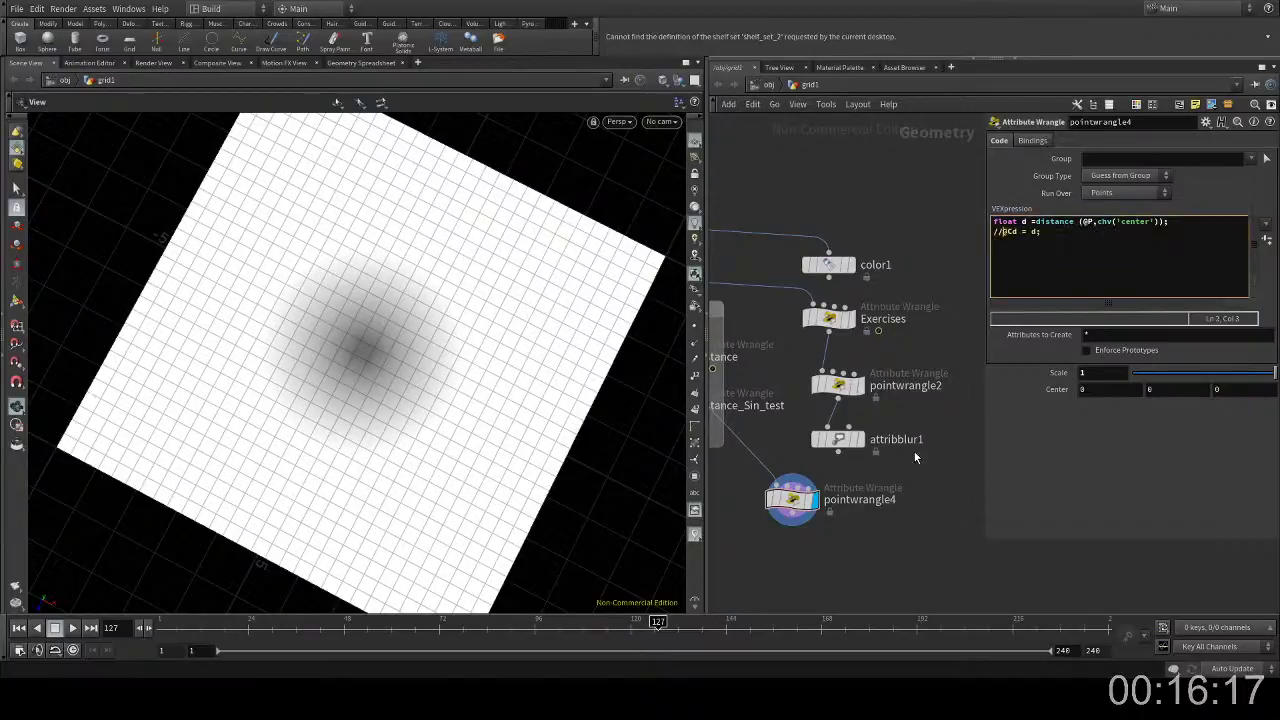
key(ctrl+z)
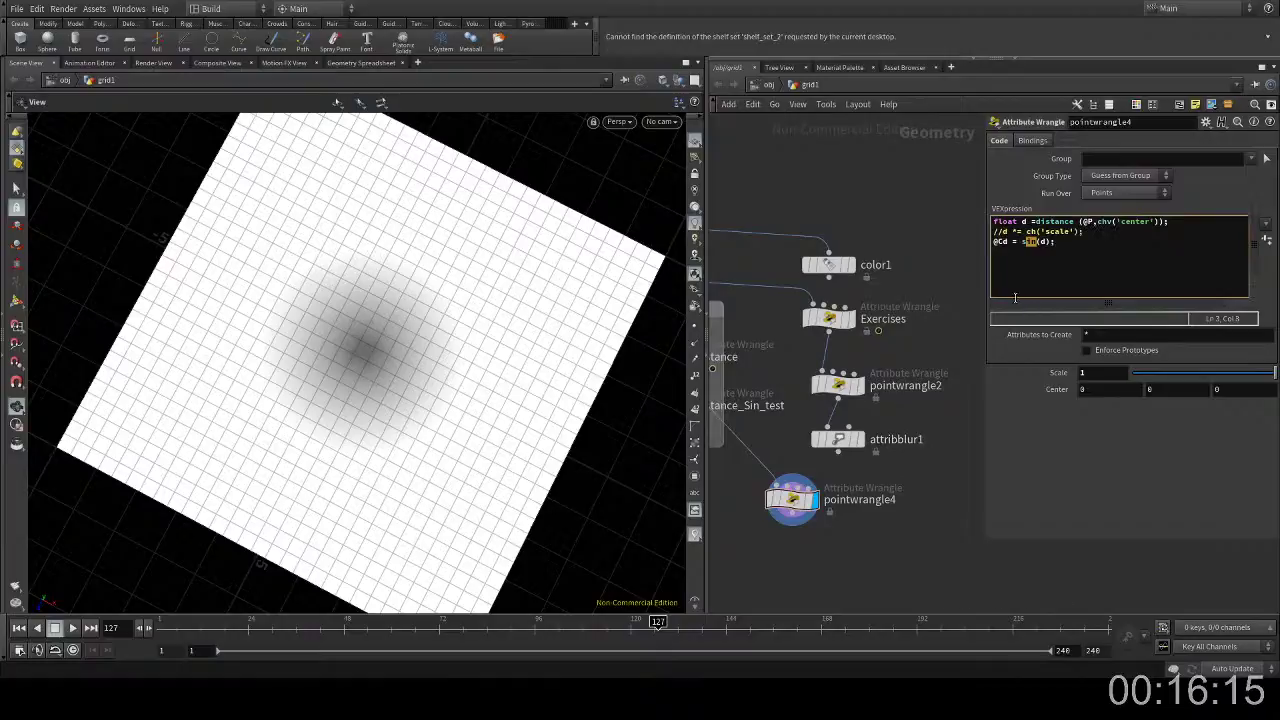
click(1001, 231)
key(BackSpace)
key(BackSpace)
Step: Strip sin from the colour line, scrub Scale to preview the gradient, and save
drag(1138, 373, 1275, 373)
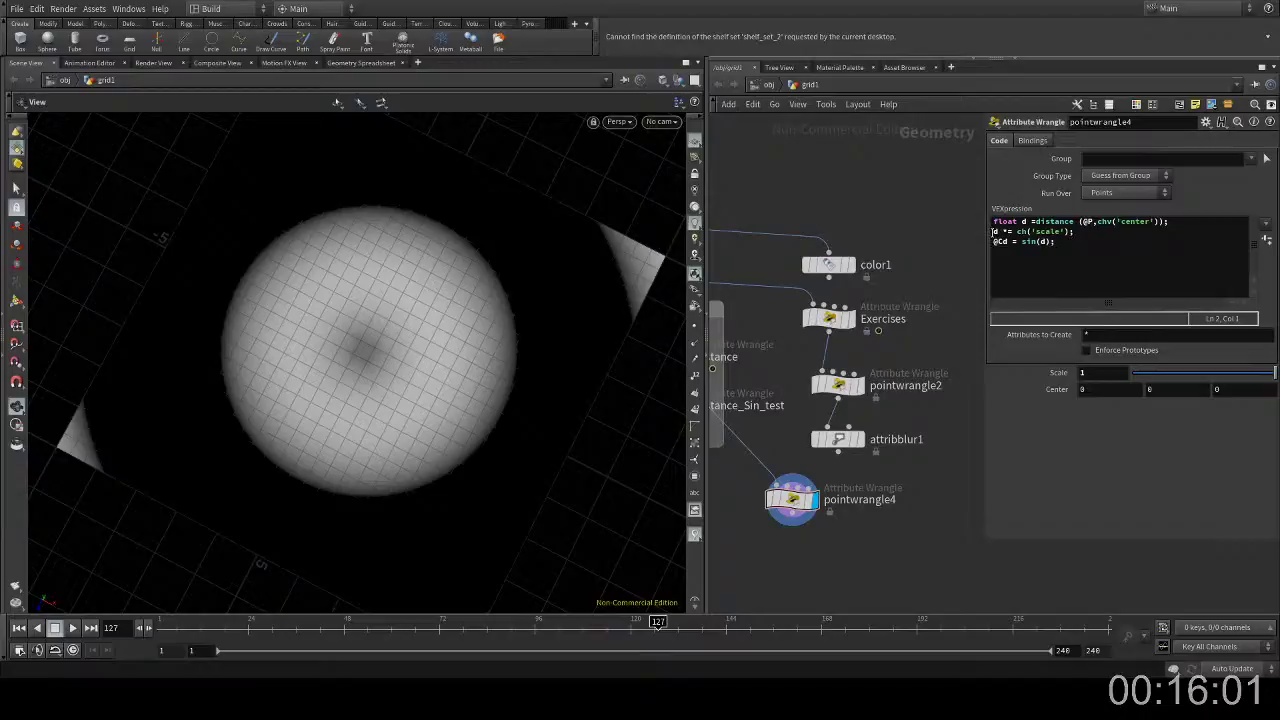
click(993, 231)
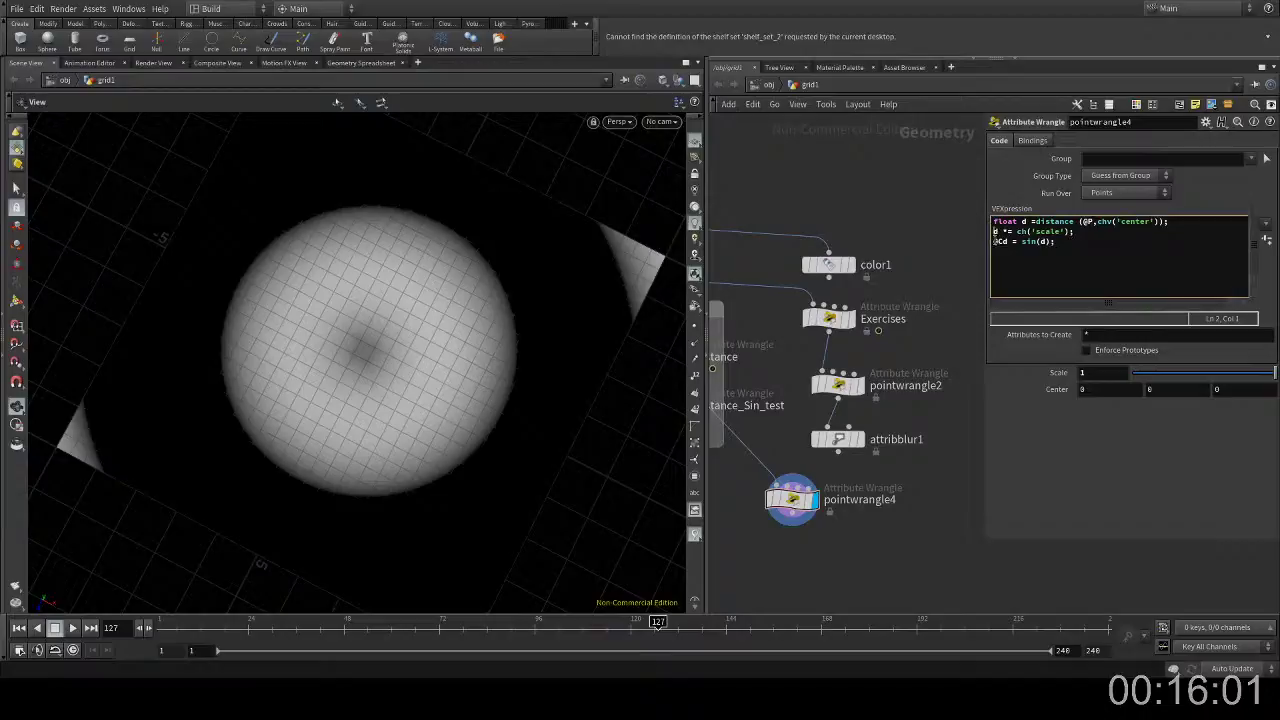
click(1041, 241)
double_click(1025, 242)
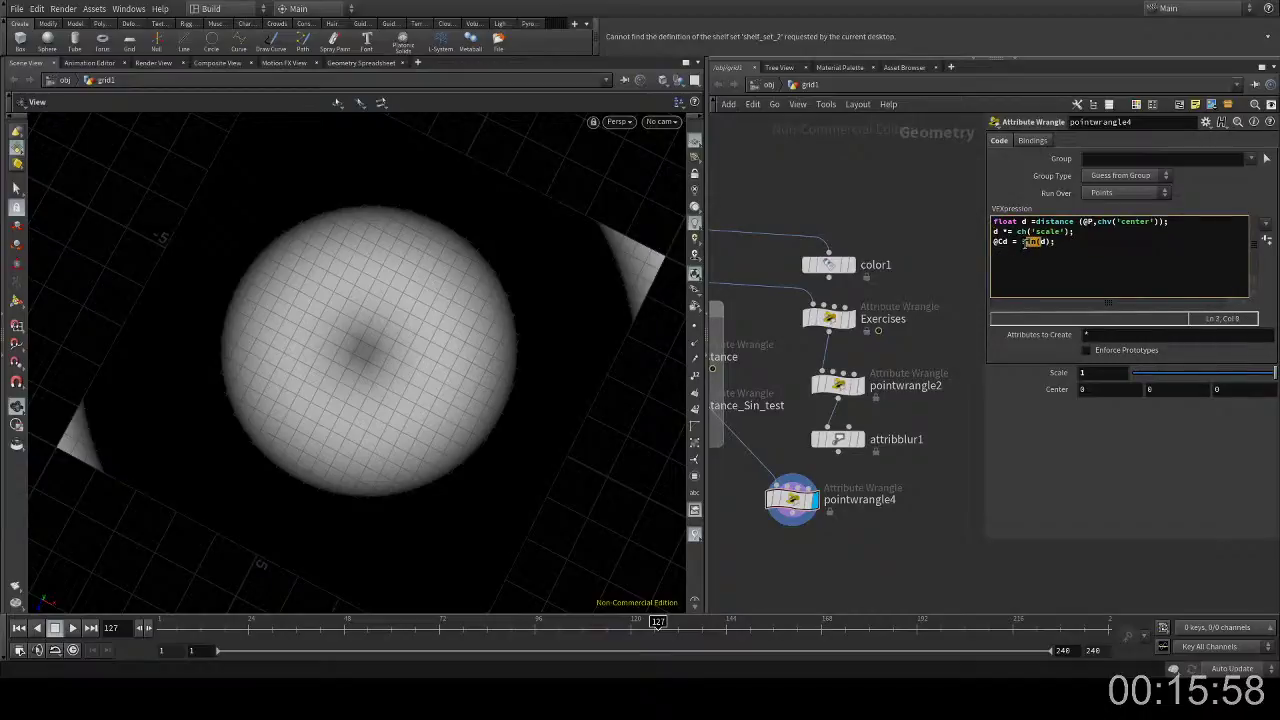
key(BackSpace)
key(Delete)
key(Right)
key(Delete)
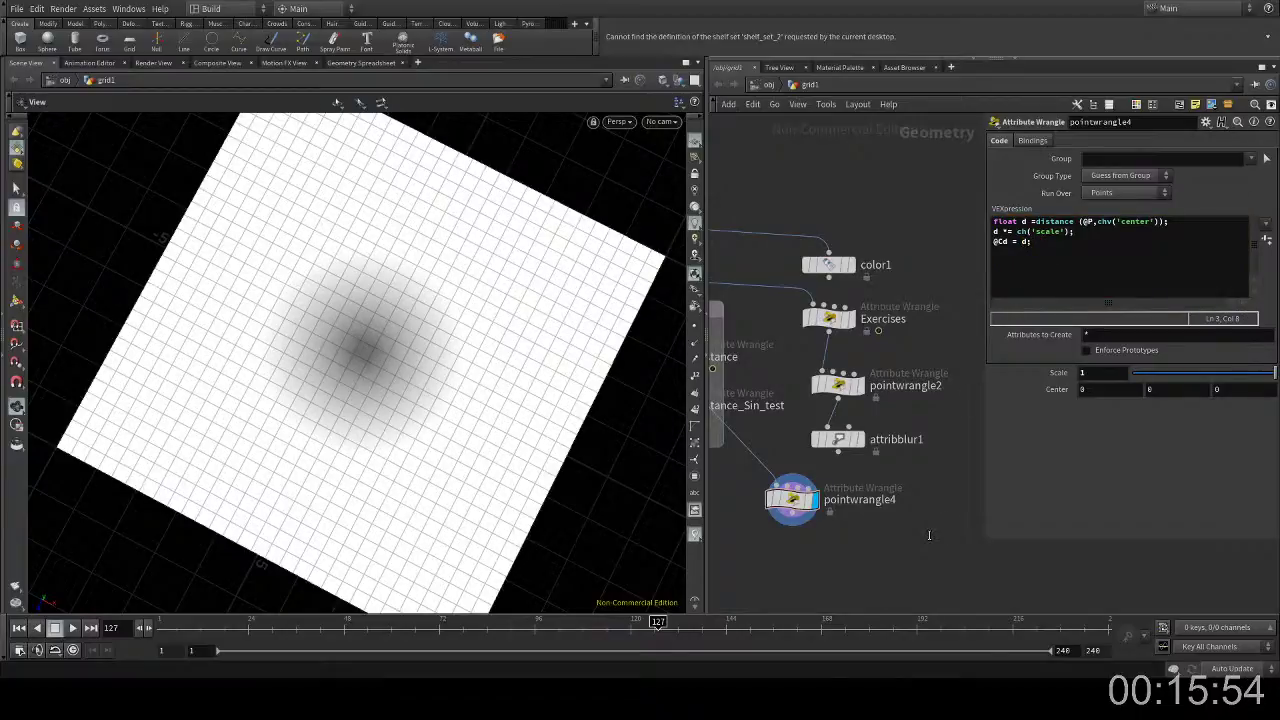
drag(1147, 377, 1255, 372)
key(ctrl+s)
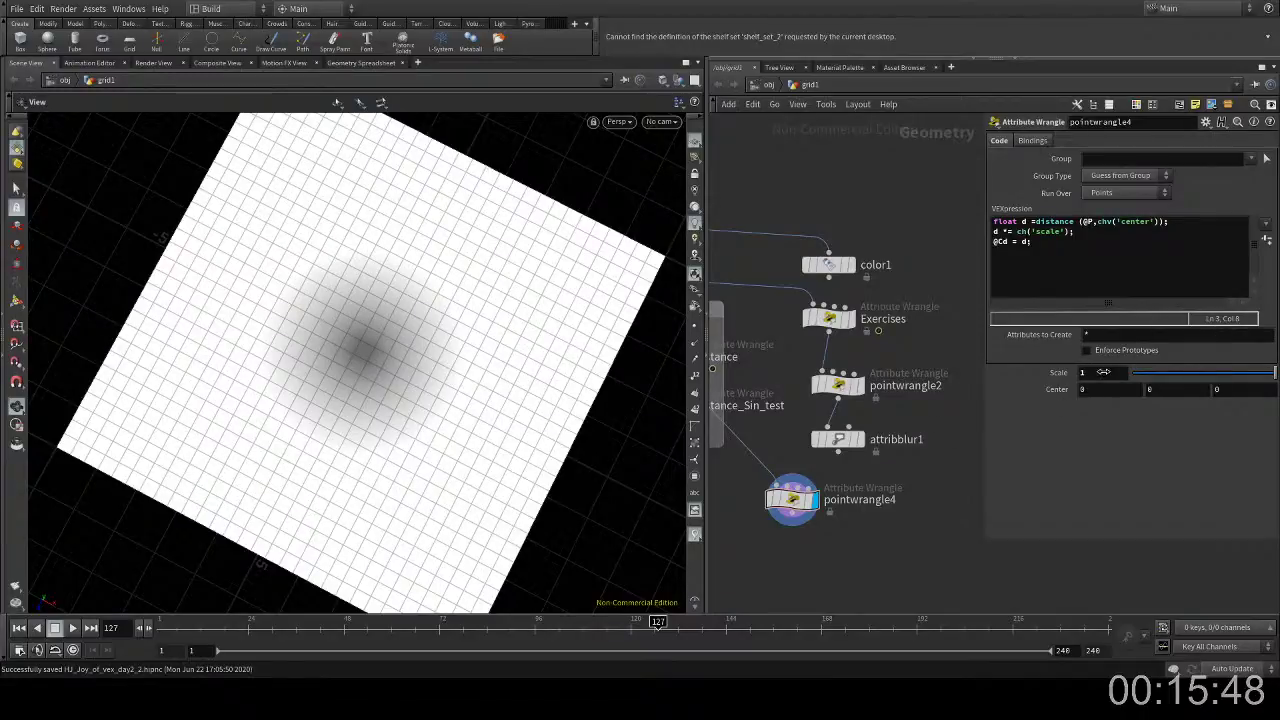
Step: Raise Scale to 3.9, colour by sin(d) again, and save the scene
middle_drag(1103, 372, 1250, 372)
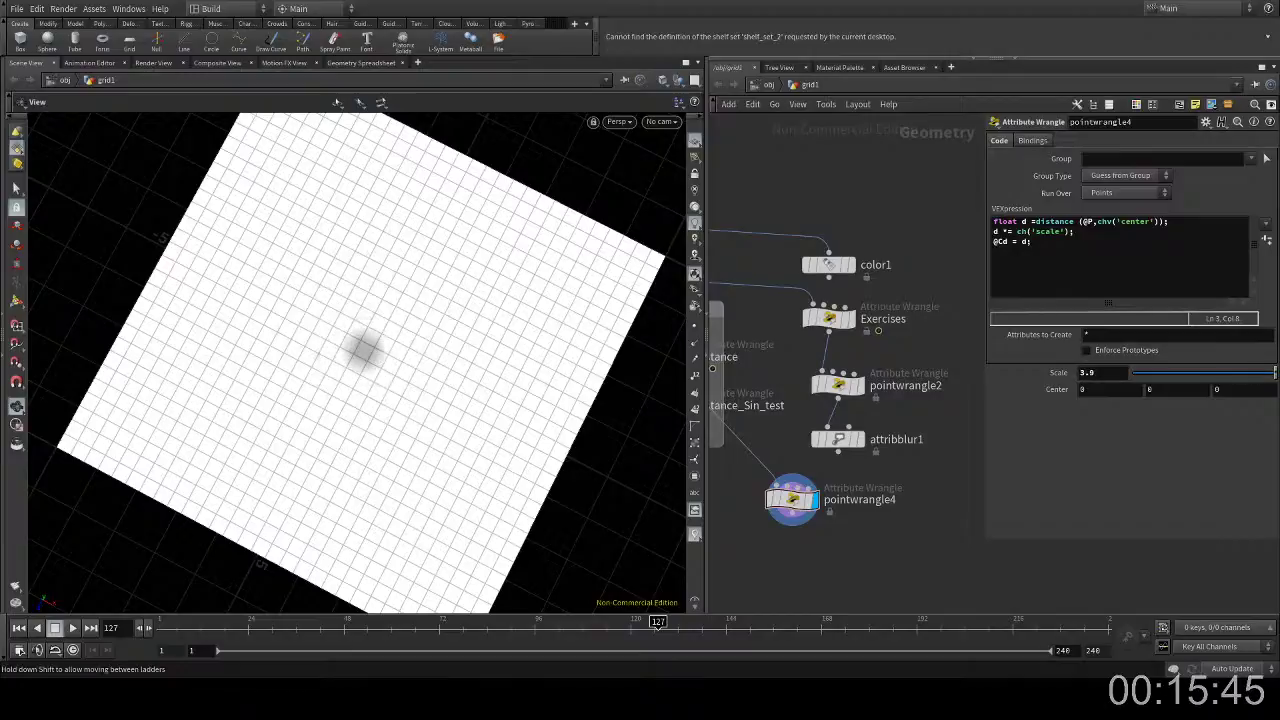
key(ctrl+z)
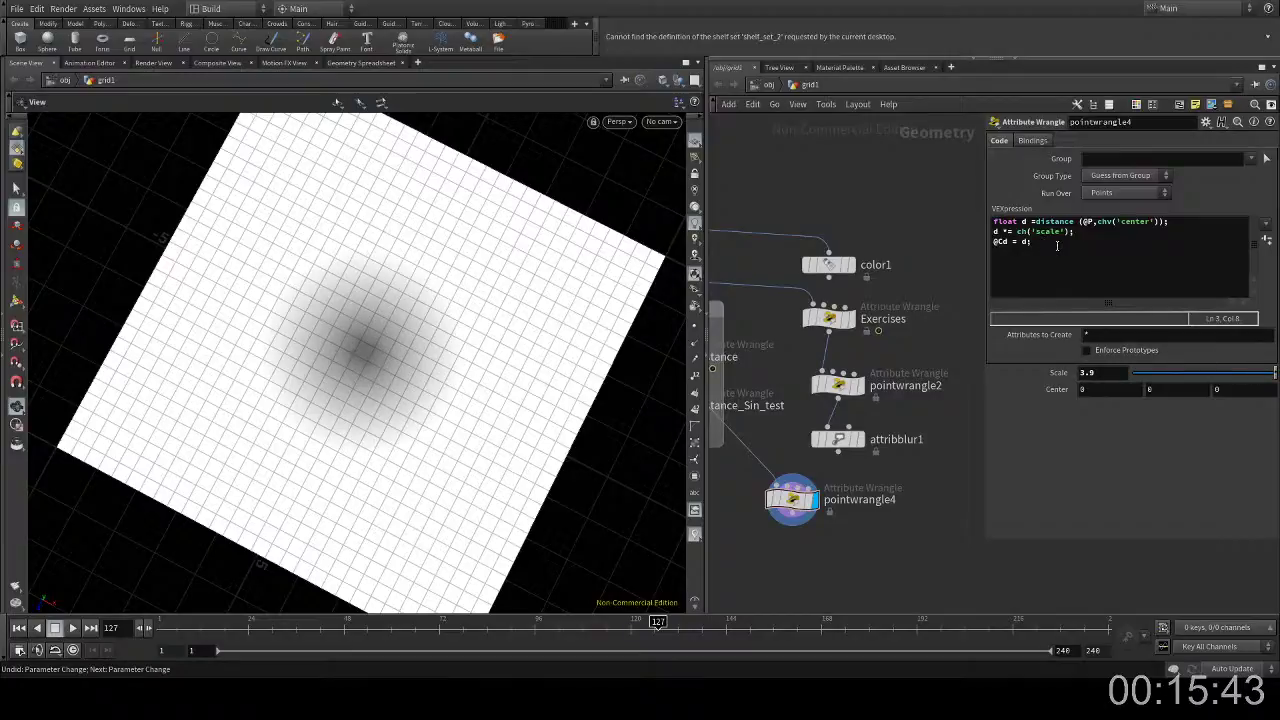
text(sin(d))
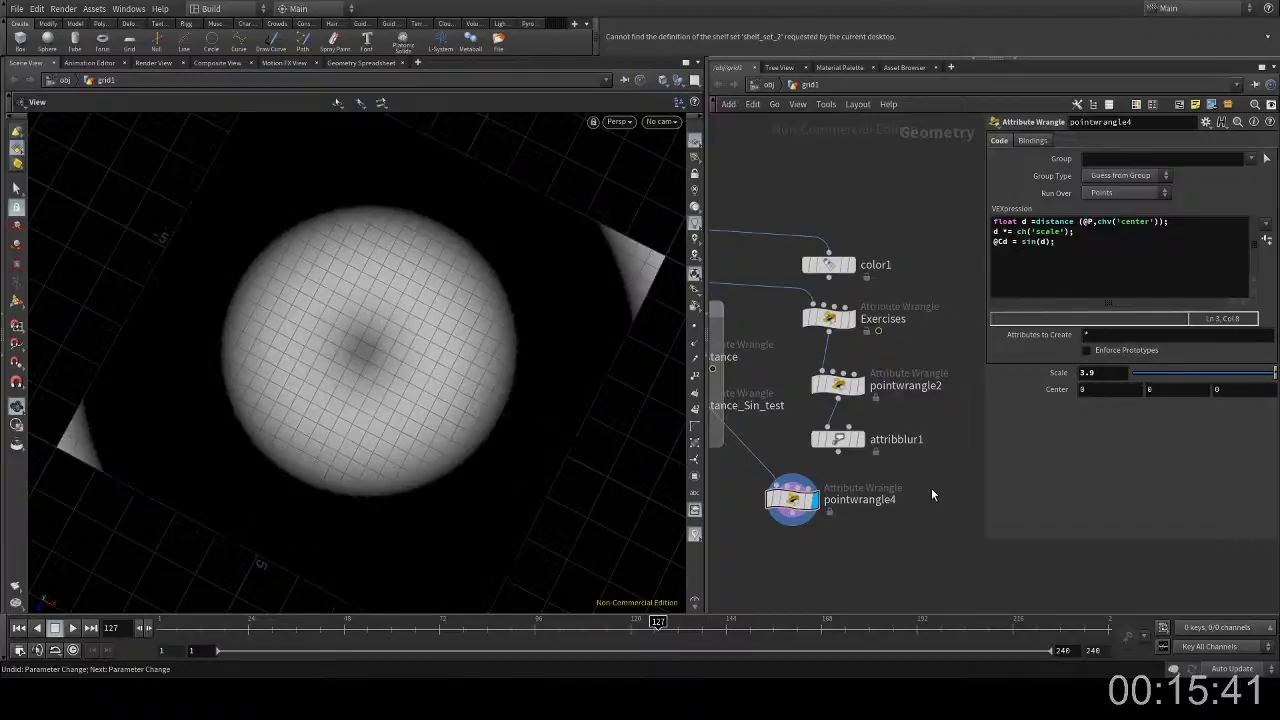
key(ctrl+s)
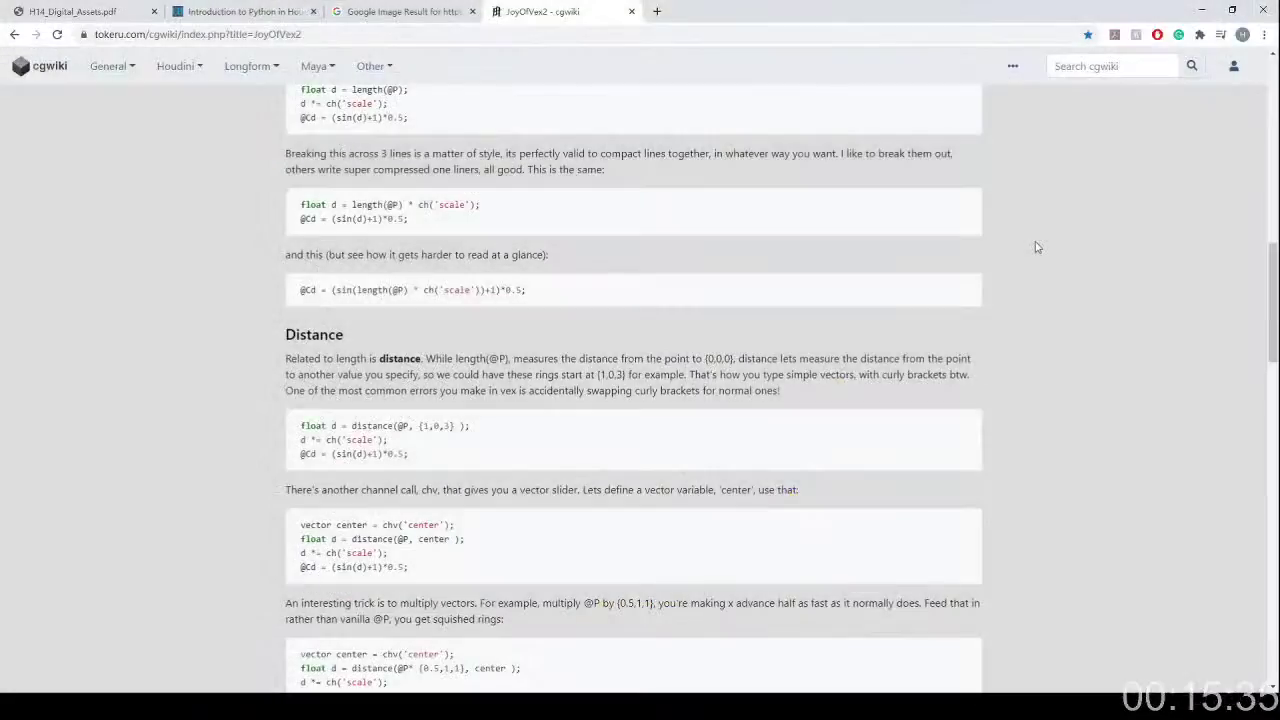
Step: Scroll the JoyOfVex2 page down to the Distance fancyscale code example
scroll(1074, 251, down, 2)
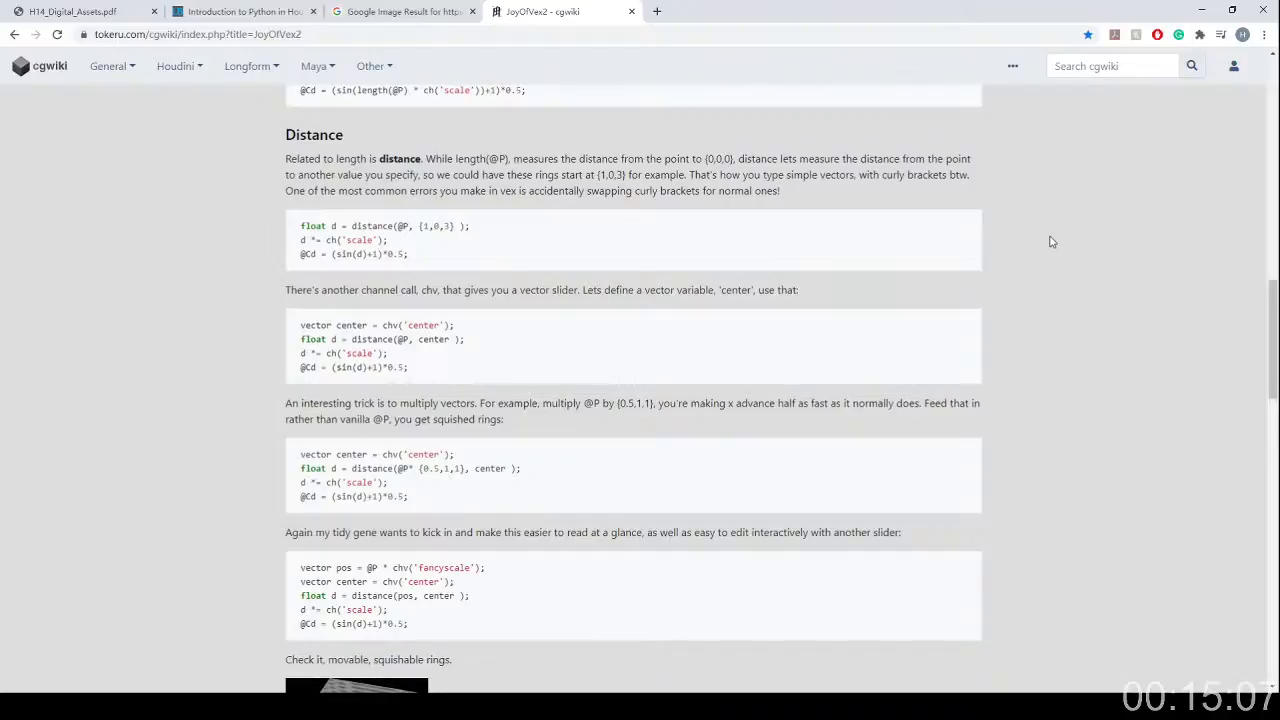
scroll(1050, 241, down, 2)
scroll(1050, 241, down, 2)
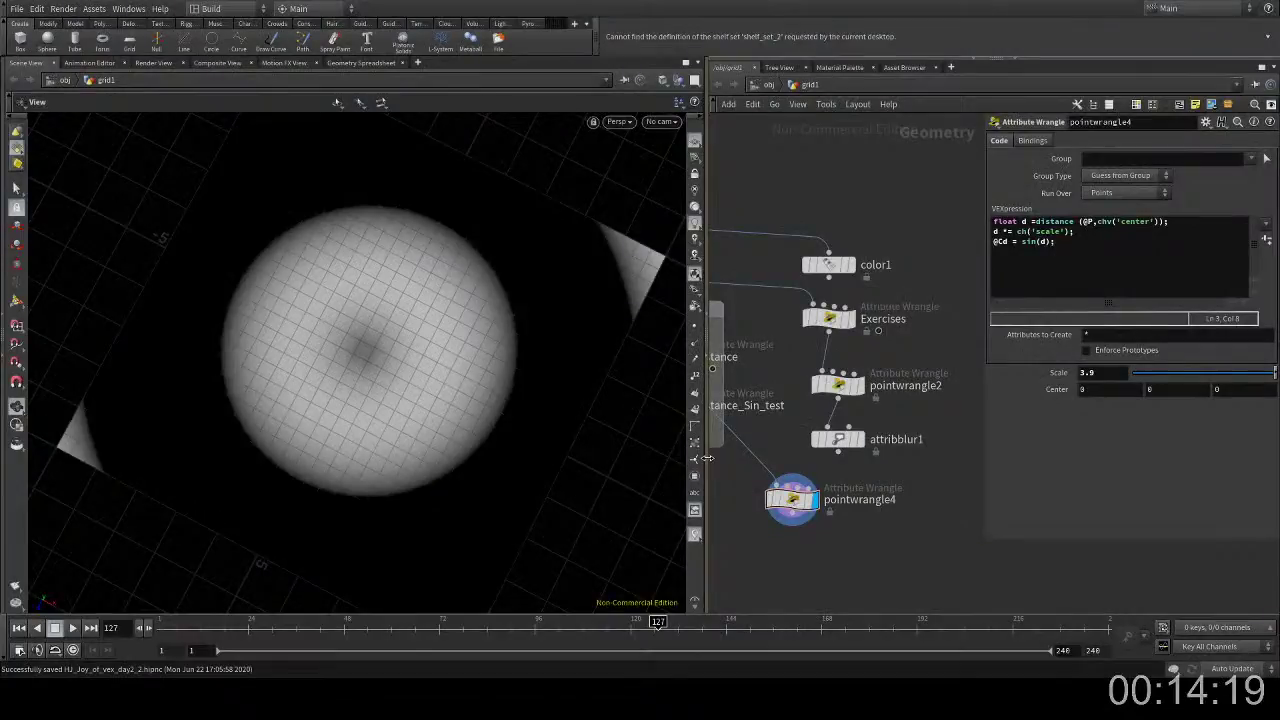
Step: Display the Distance wrangle and test a Fancyscale value of -1, then undo it
drag(710, 458, 527, 458)
scroll(696, 376, up, 3)
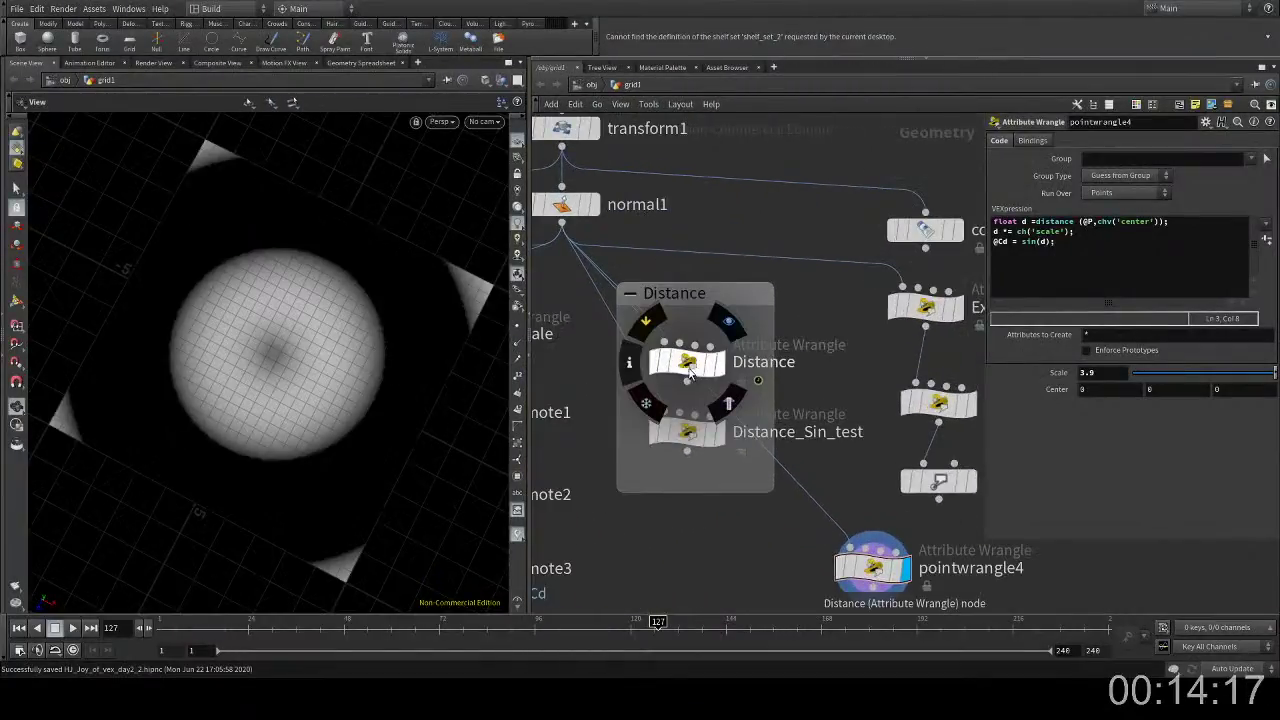
click(697, 363)
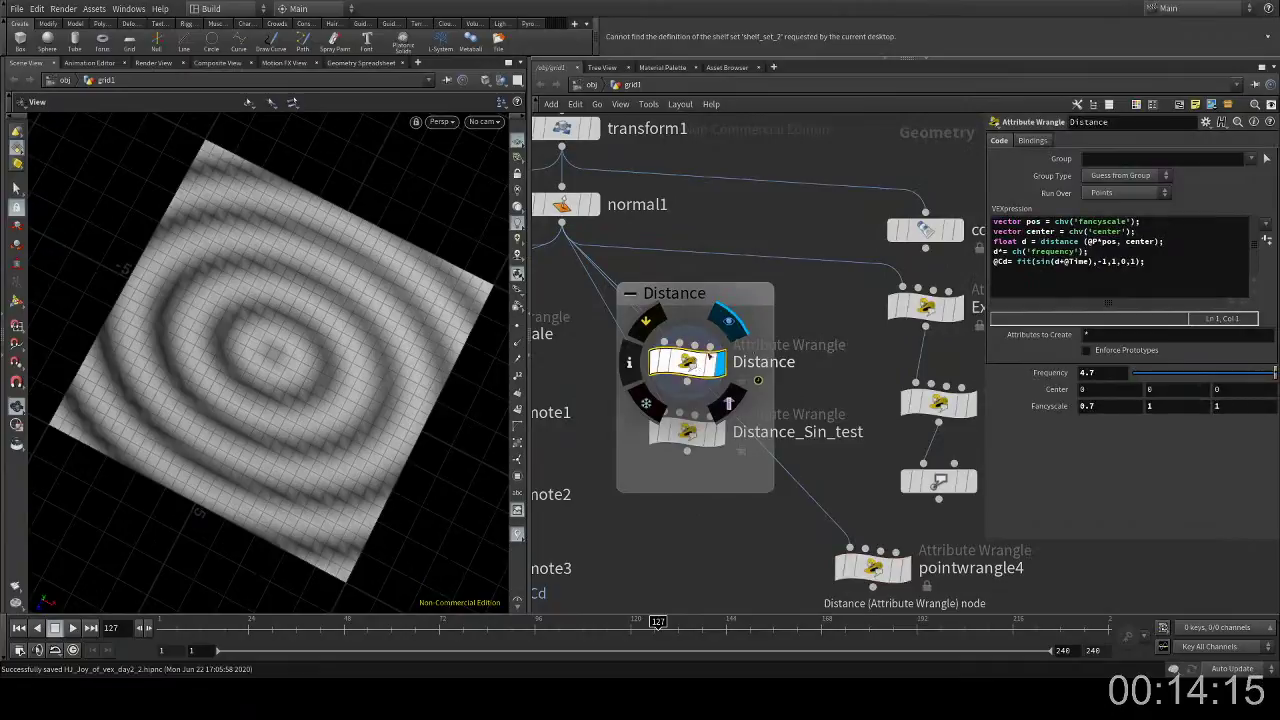
drag(1142, 221, 1031, 222)
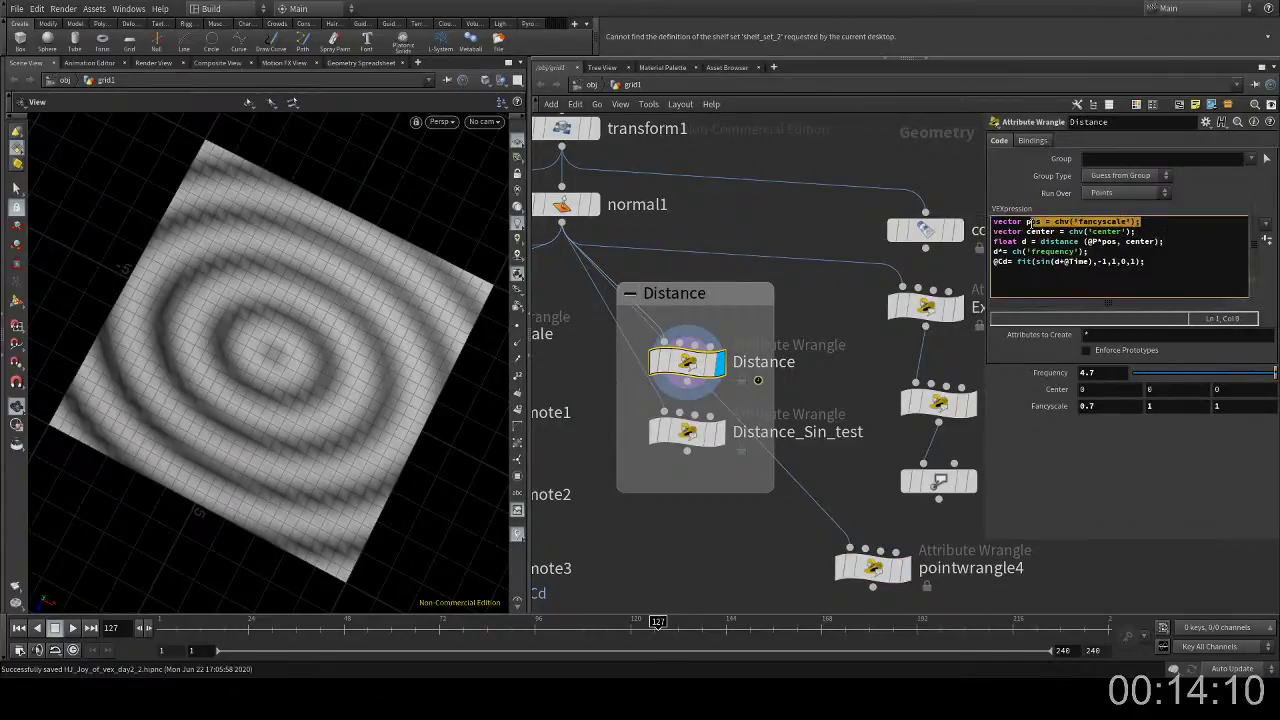
click(1030, 241)
drag(1014, 241, 1116, 242)
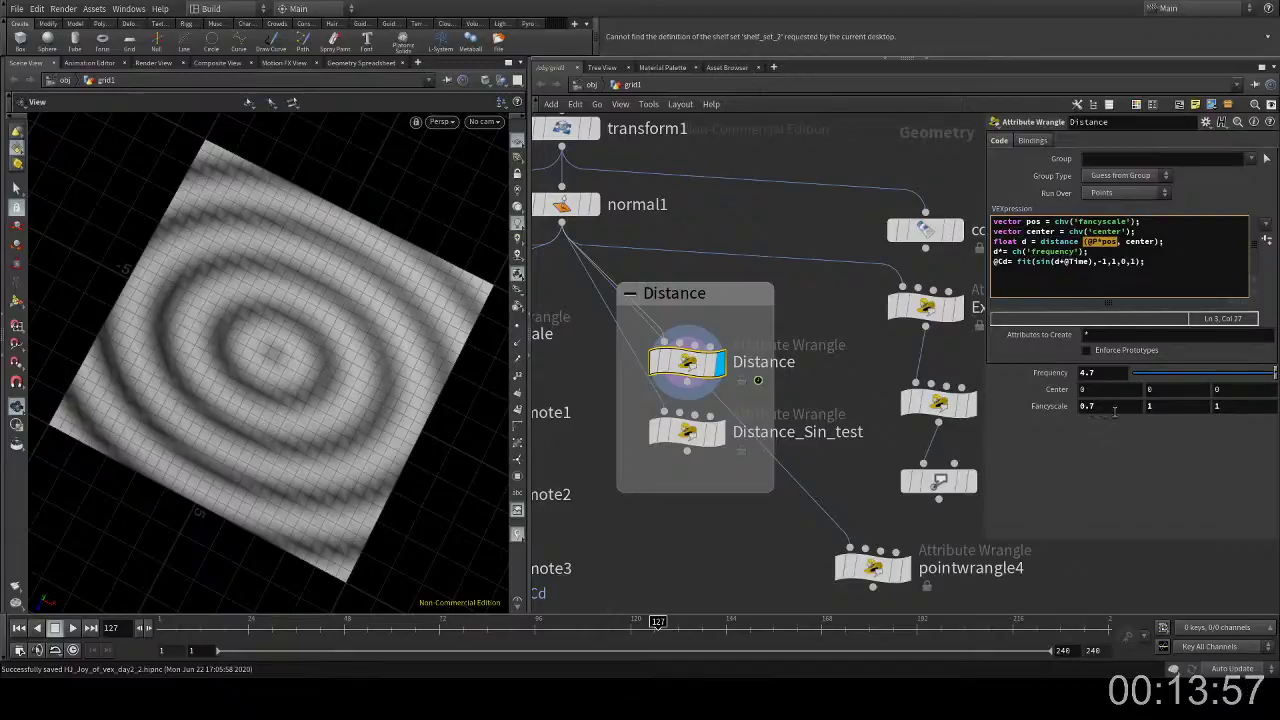
mouse_move(1114, 410)
middle_down()
mouse_move(1045, 438)
mouse_move(1115, 442)
middle_up()
key(ctrl+z)
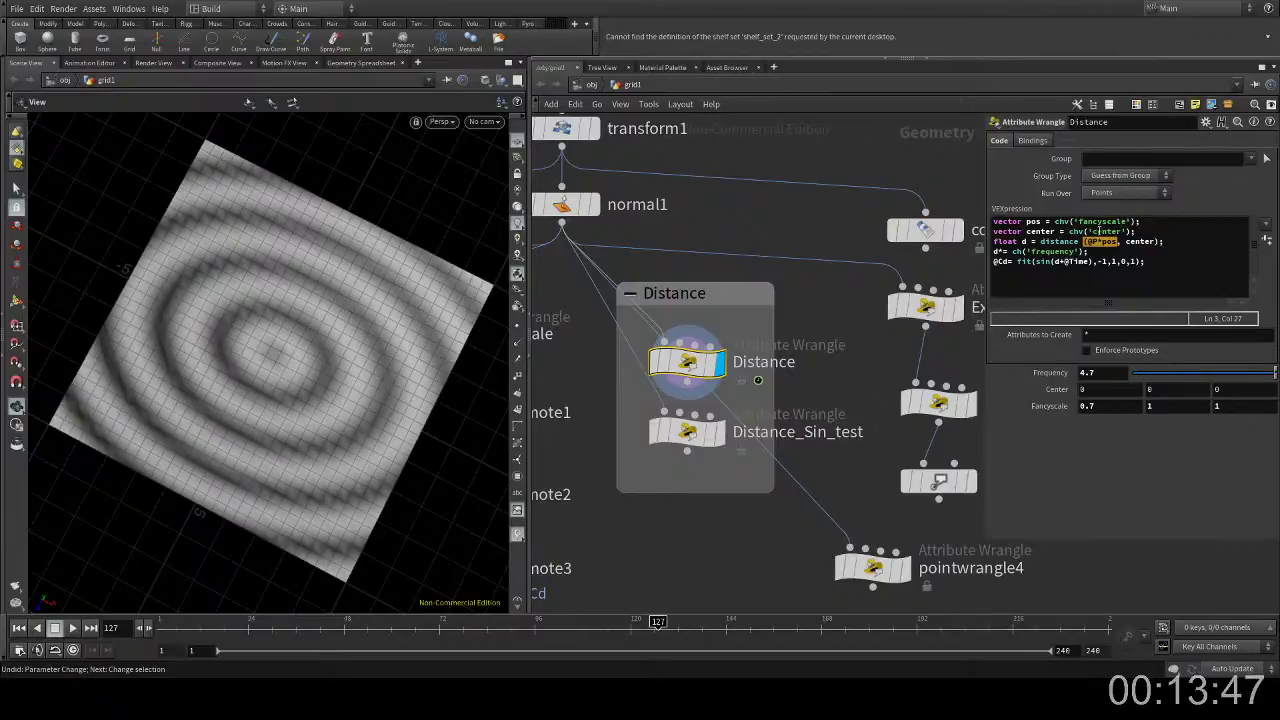
Step: Add a new line below the colour line assigning @P*pos
click(1172, 221)
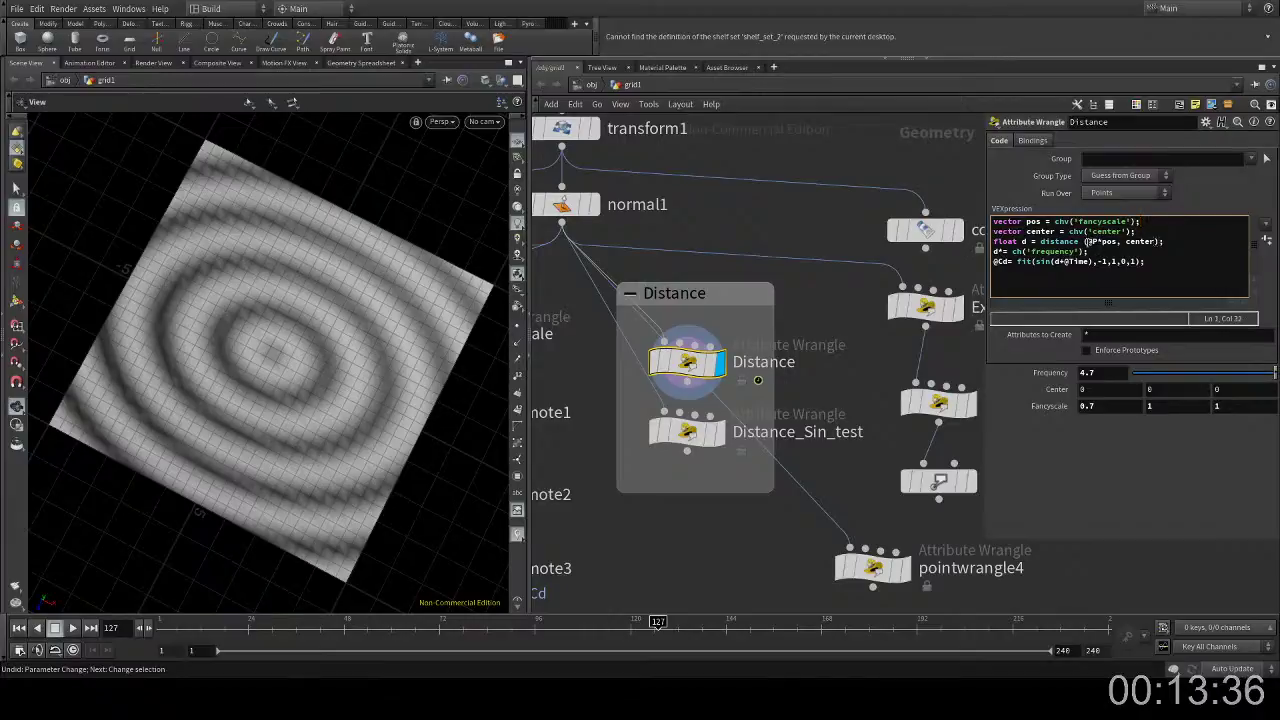
drag(1086, 241, 1117, 241)
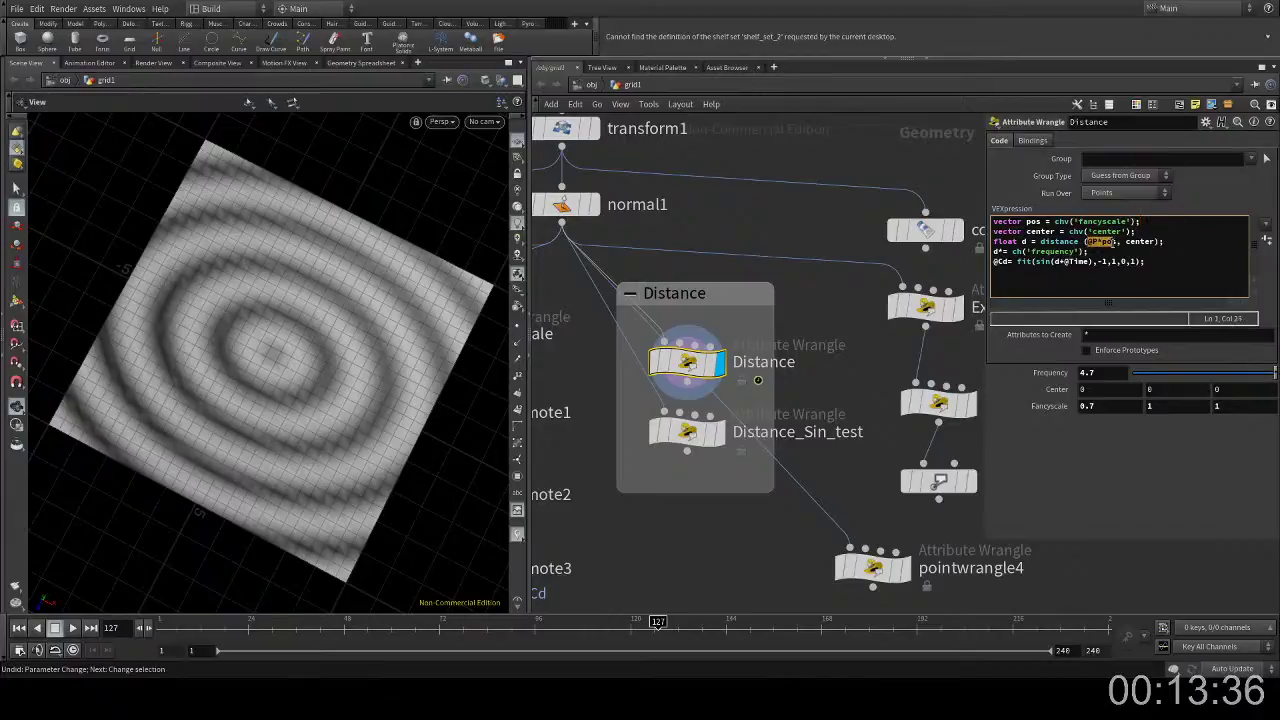
click(1188, 265)
key(Return)
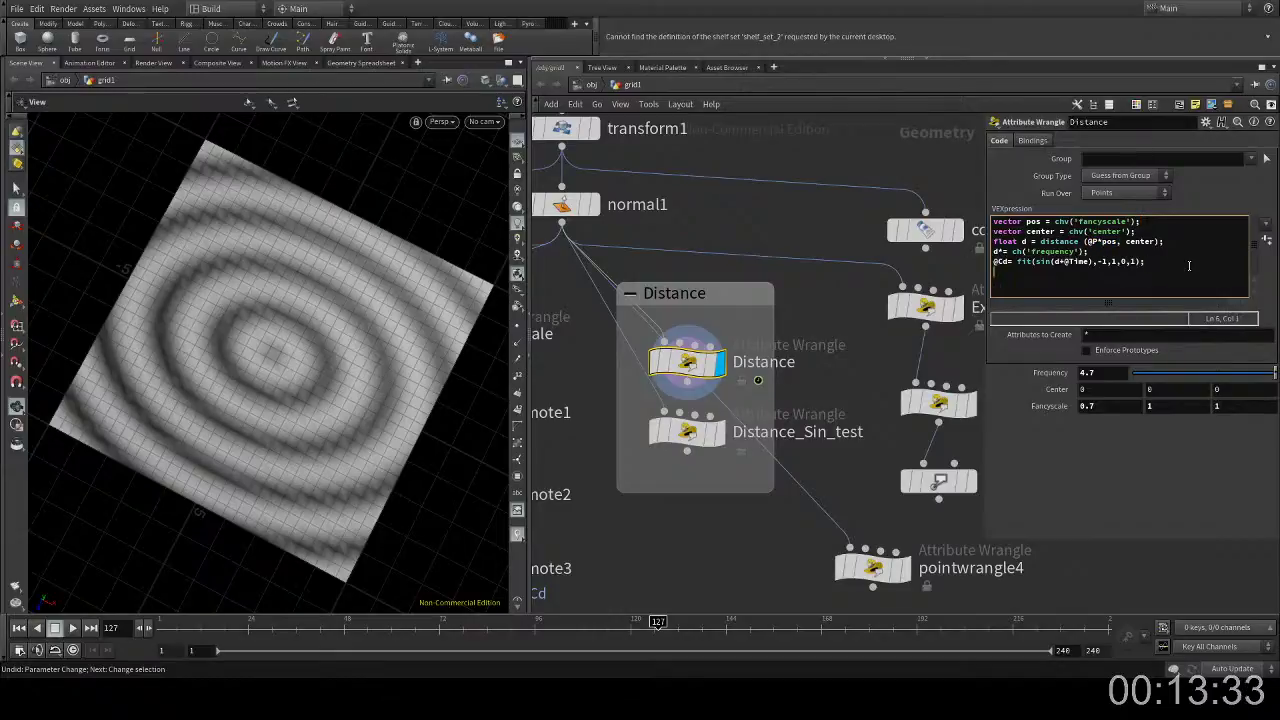
text(@)
text(Ps)
text(@P*pos)
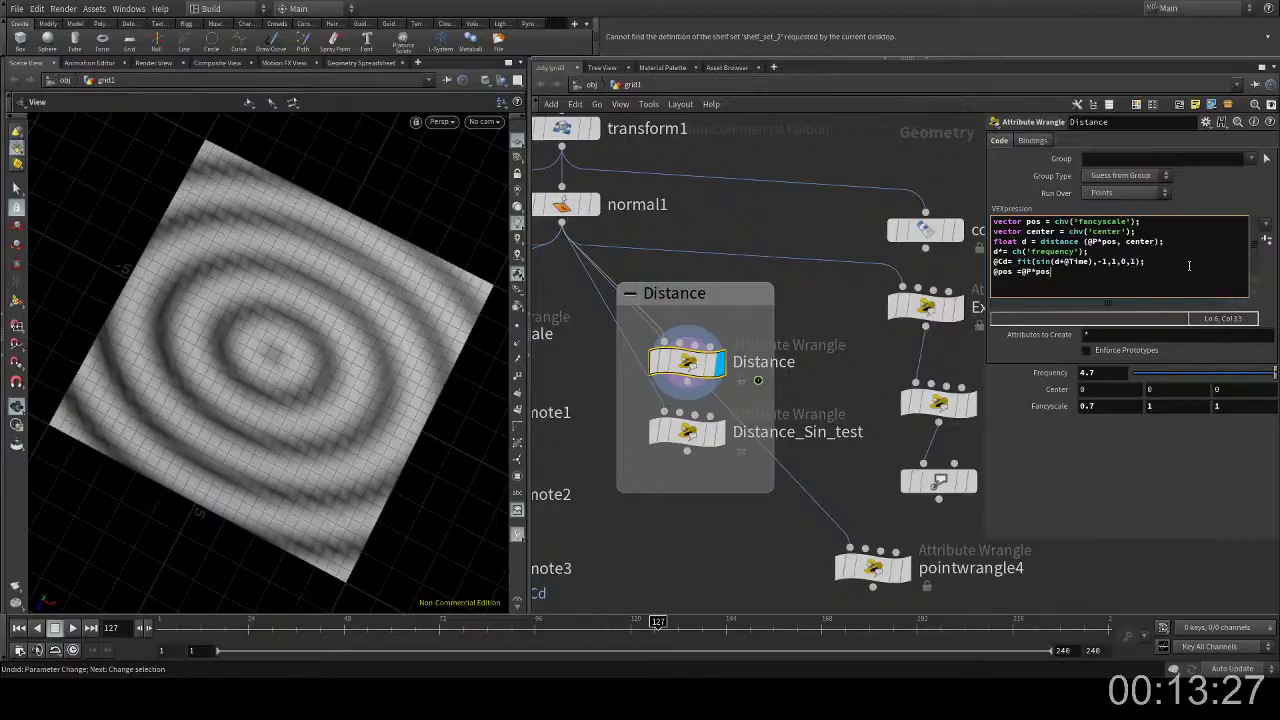
text(;)
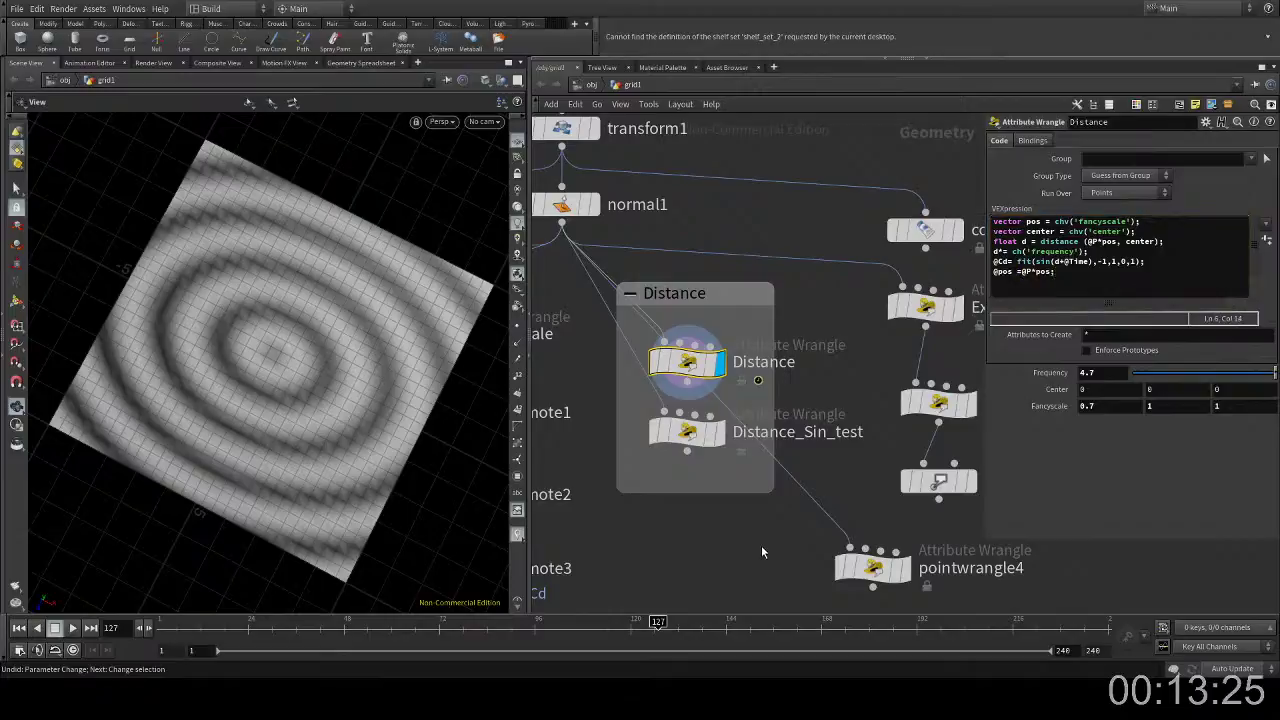
click(1068, 285)
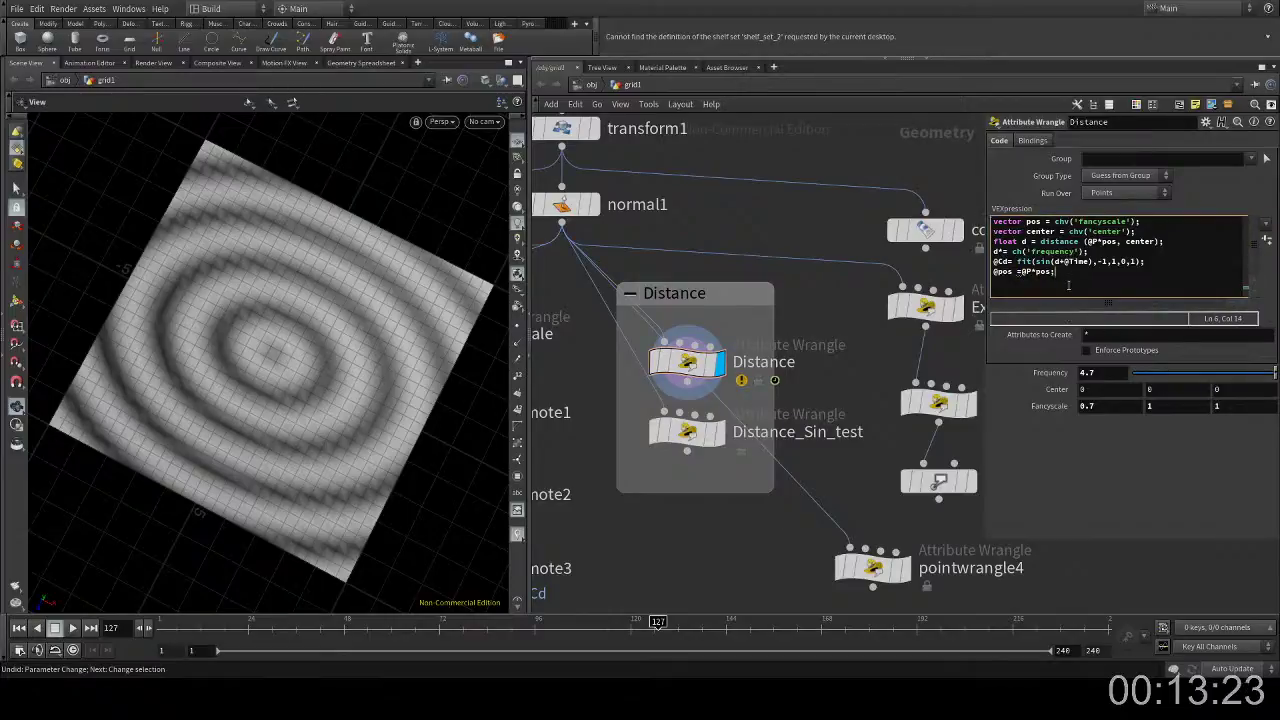
click(1020, 272)
click(1018, 272)
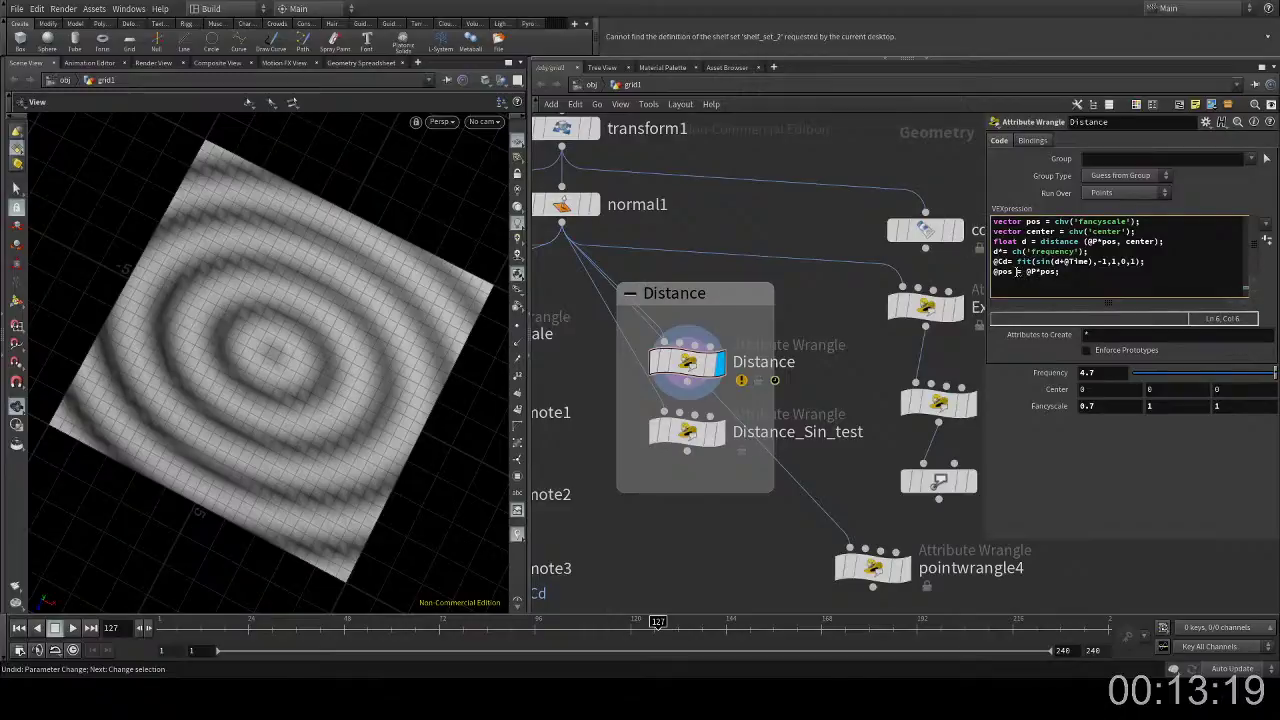
double_click(1019, 272)
drag(1034, 271, 1047, 293)
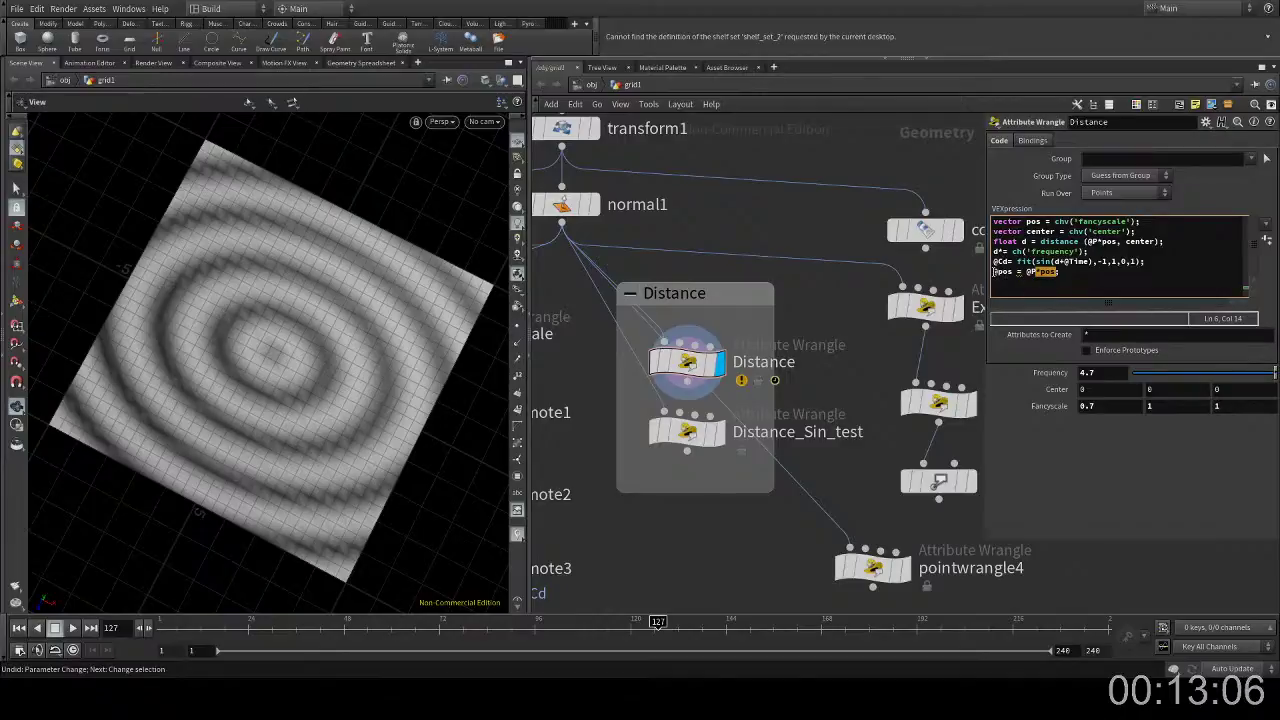
click(997, 272)
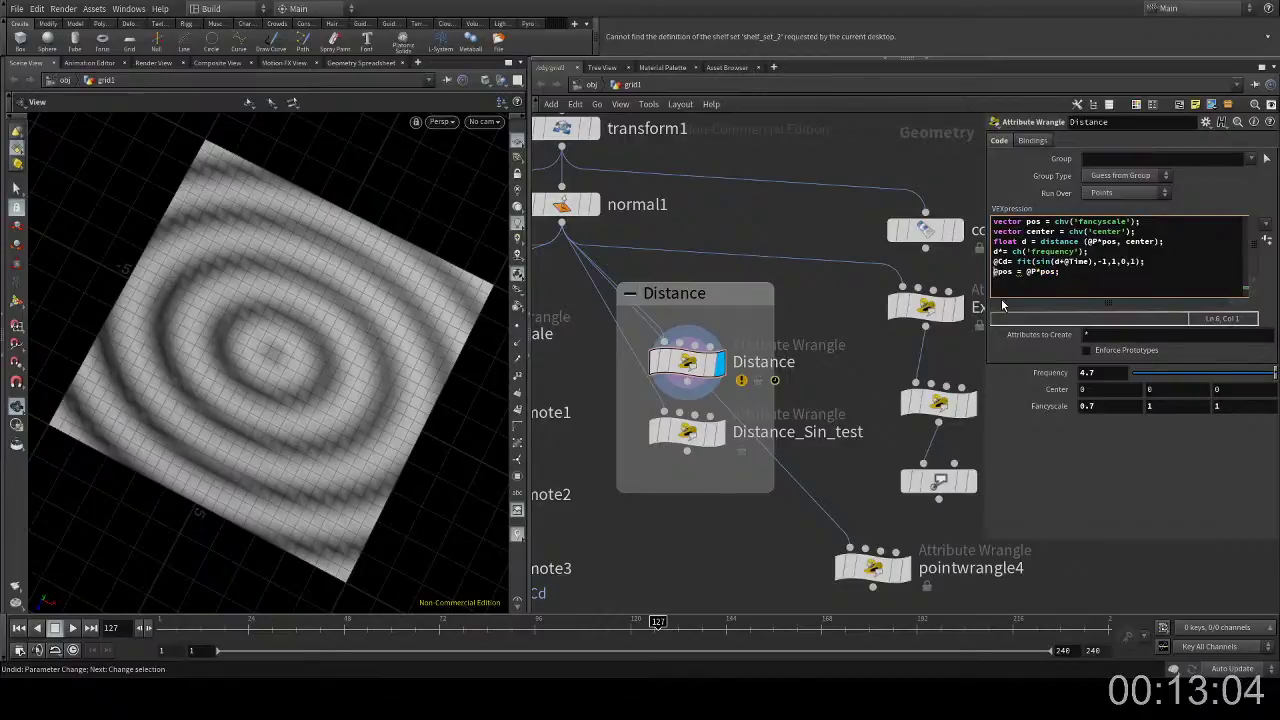
text(vectore)
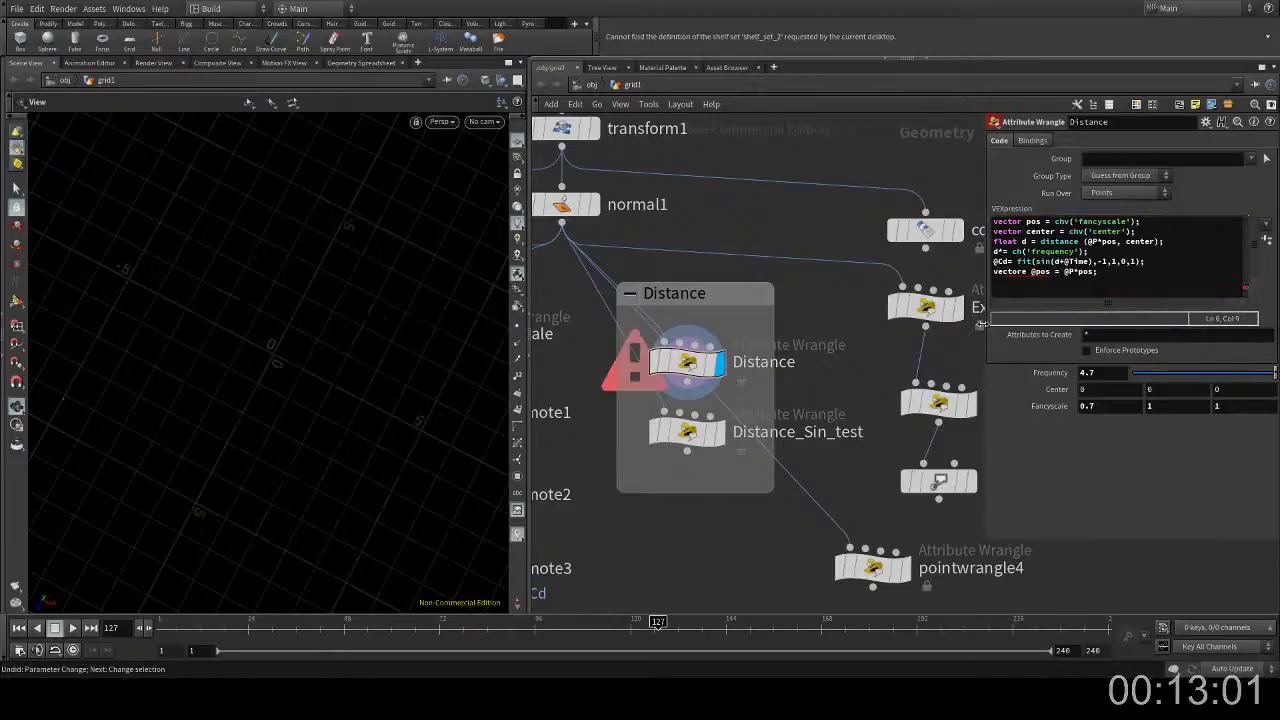
click(1019, 271)
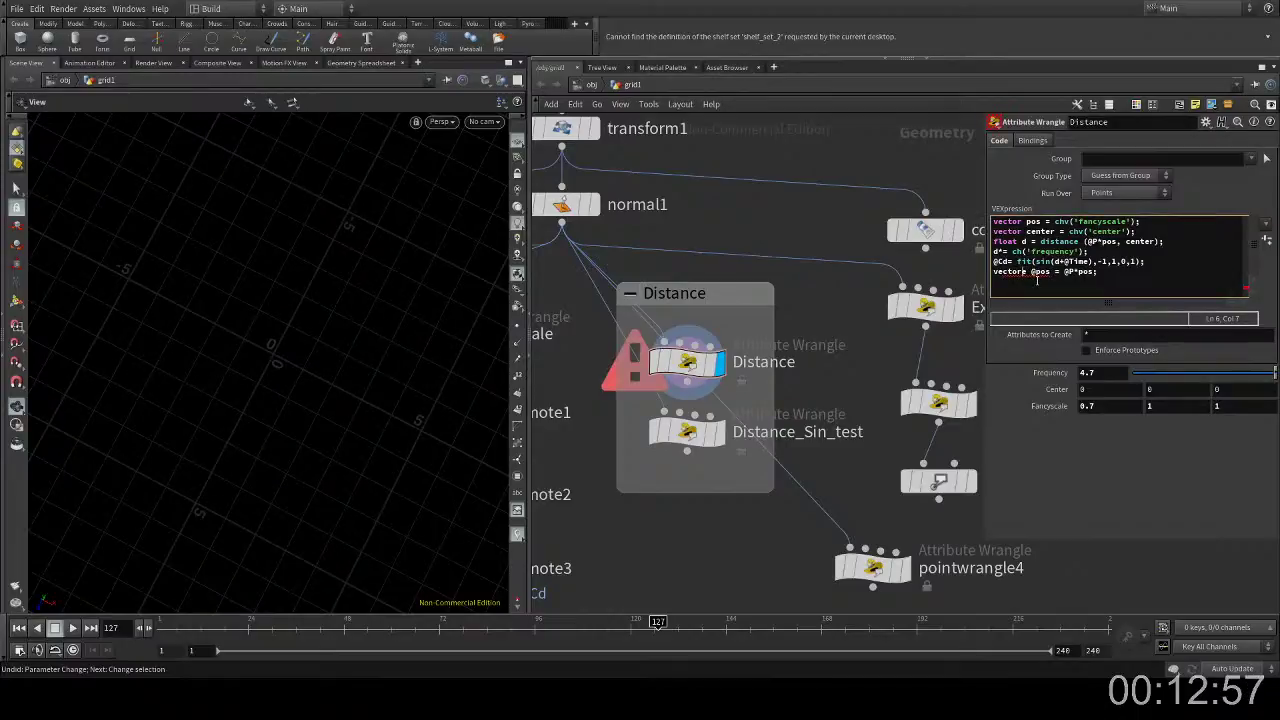
key(BackSpace)
click(1112, 270)
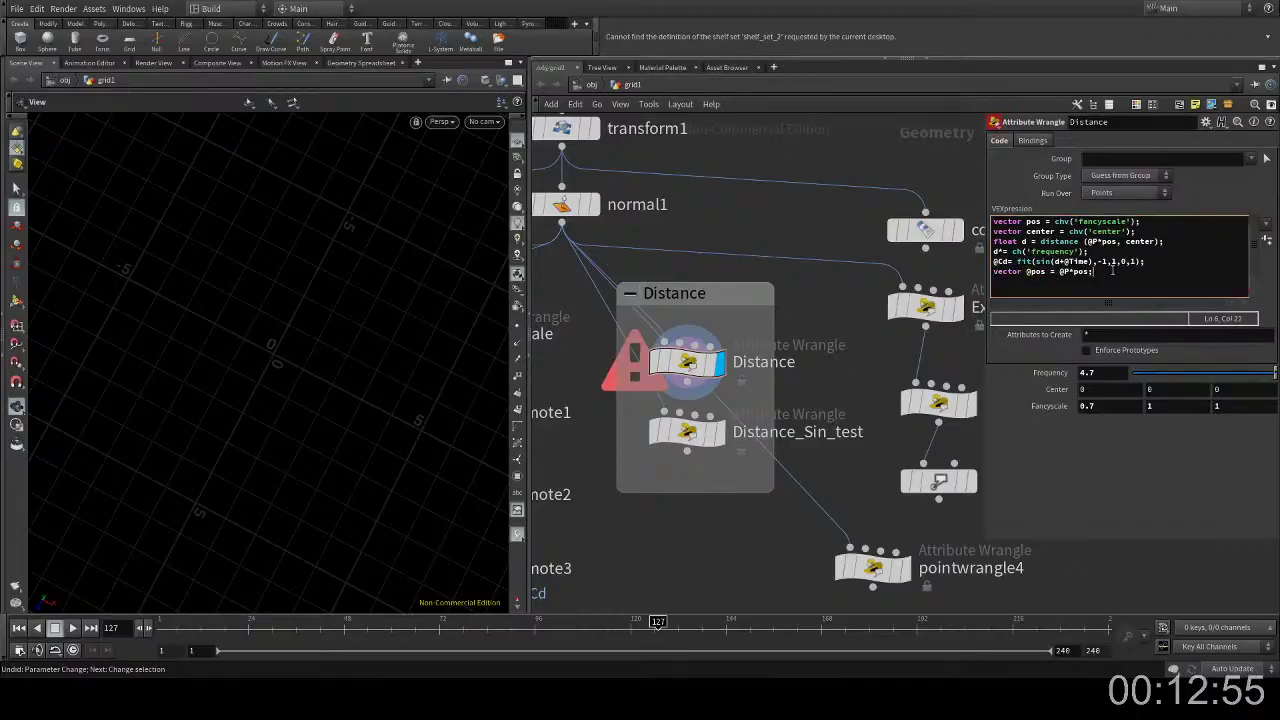
mouse_move(687, 364)
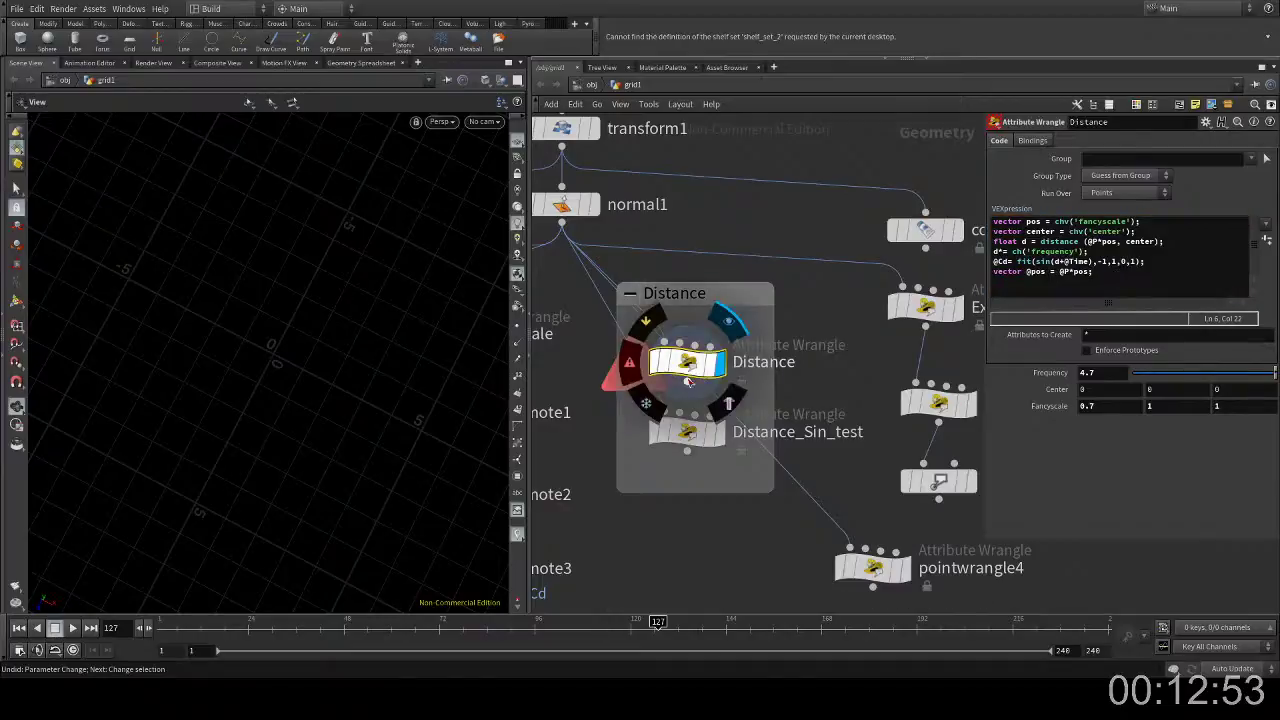
Step: Reposition the Distance node in its network box and show the Geometry Spreadsheet
mouse_move(689, 381)
mouse_down()
mouse_move(759, 327)
mouse_move(766, 351)
mouse_up()
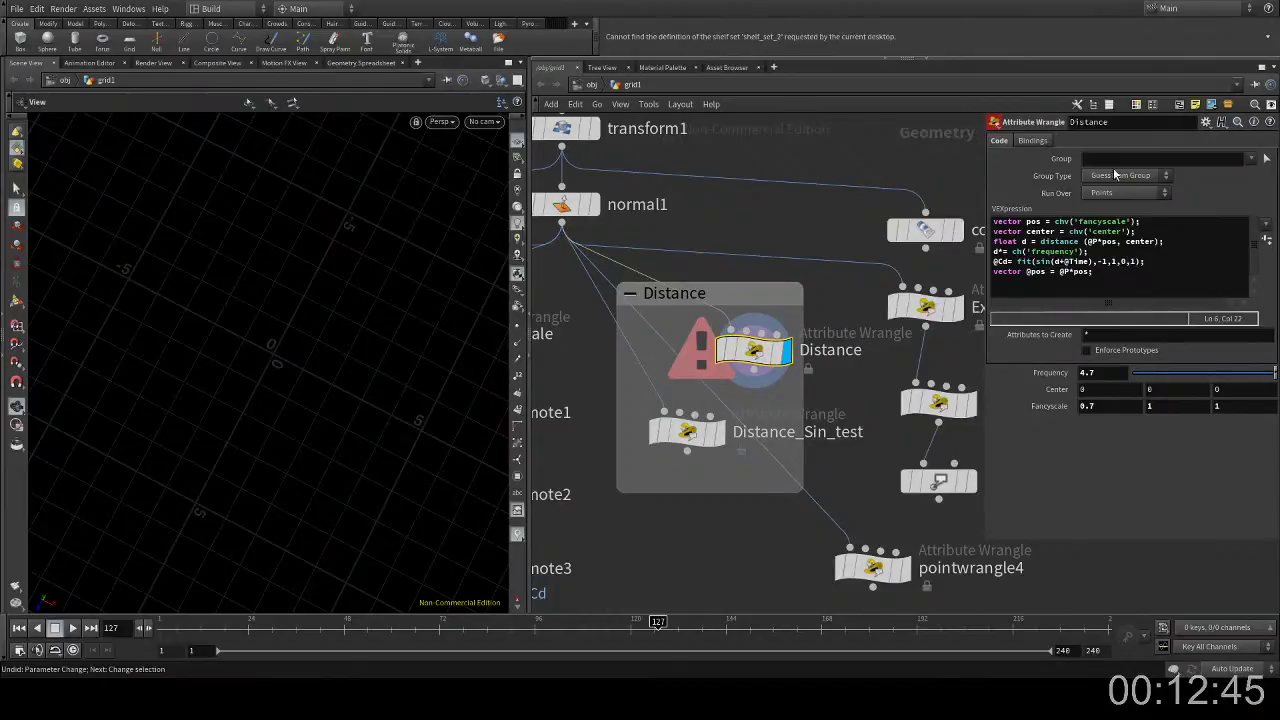
click(1226, 262)
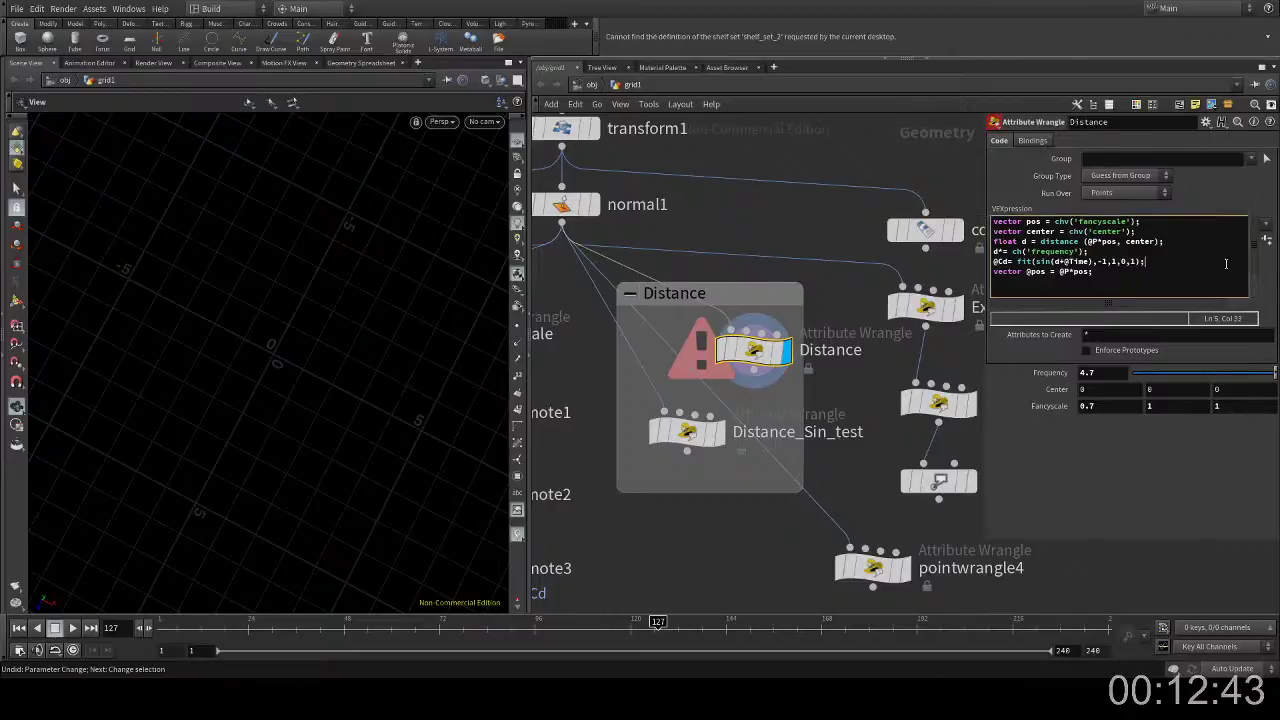
click(376, 61)
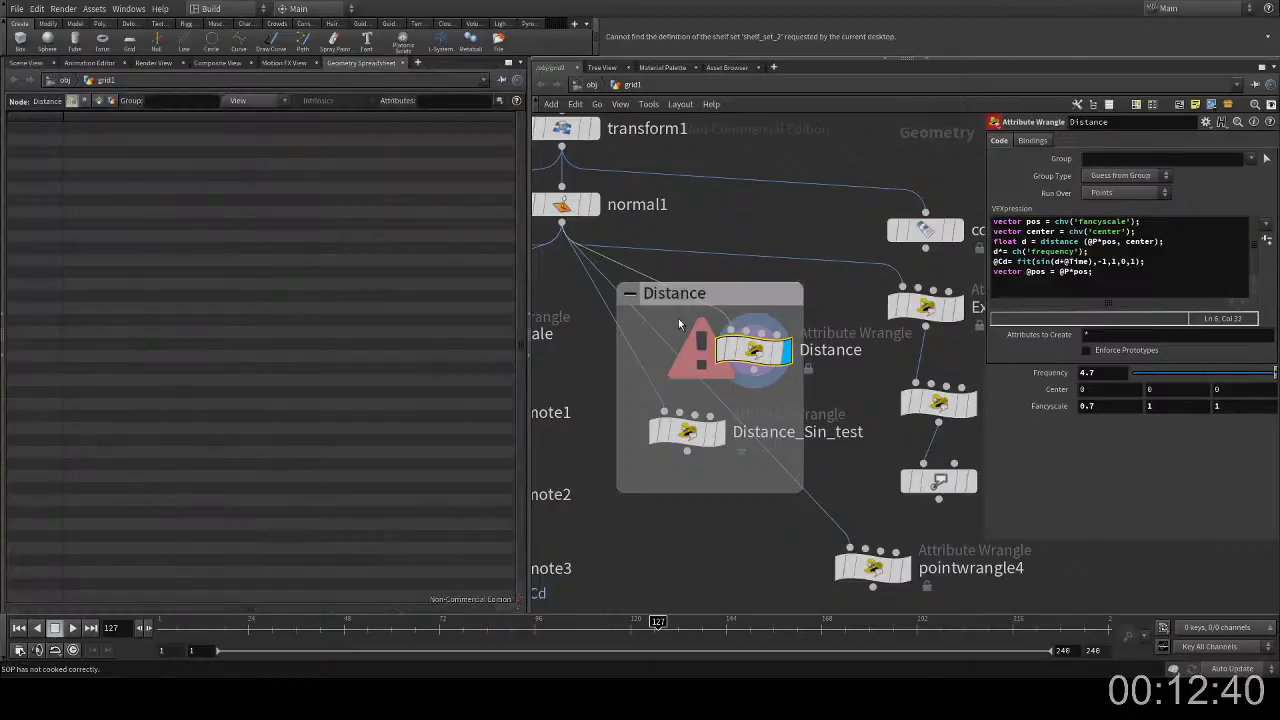
drag(763, 353, 745, 357)
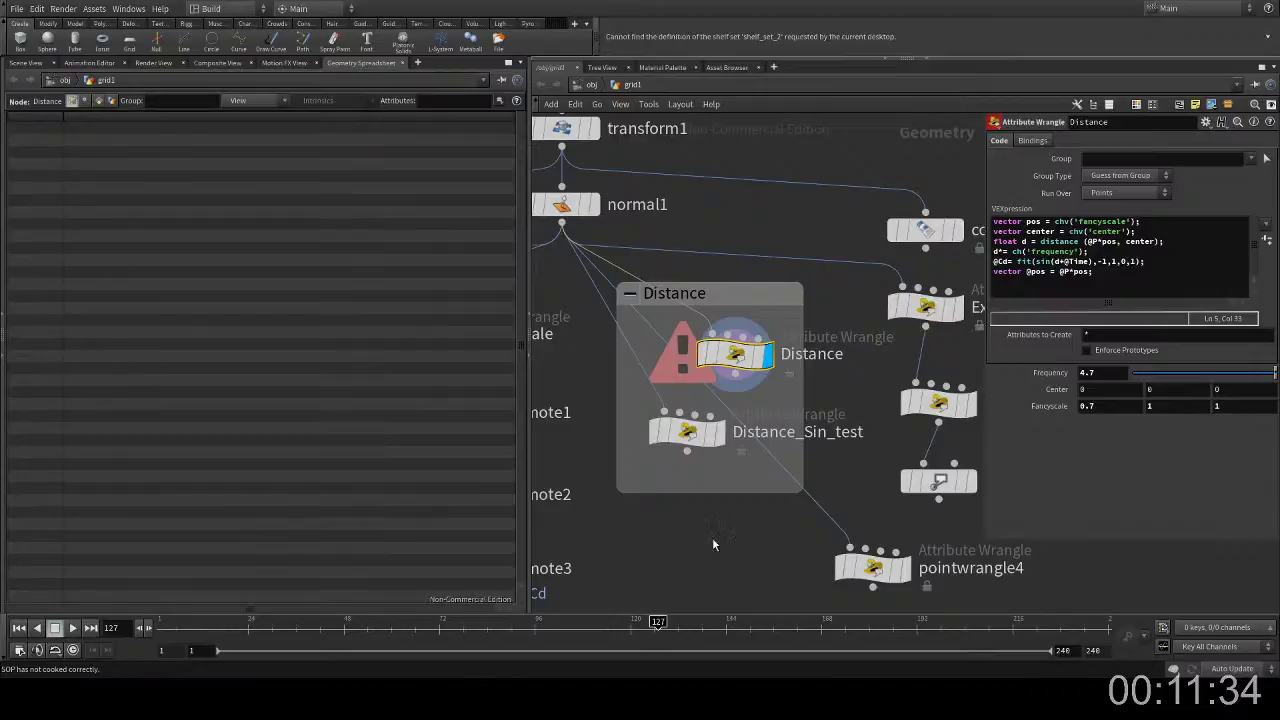
drag(845, 387, 687, 309)
click(993, 270)
text(//)
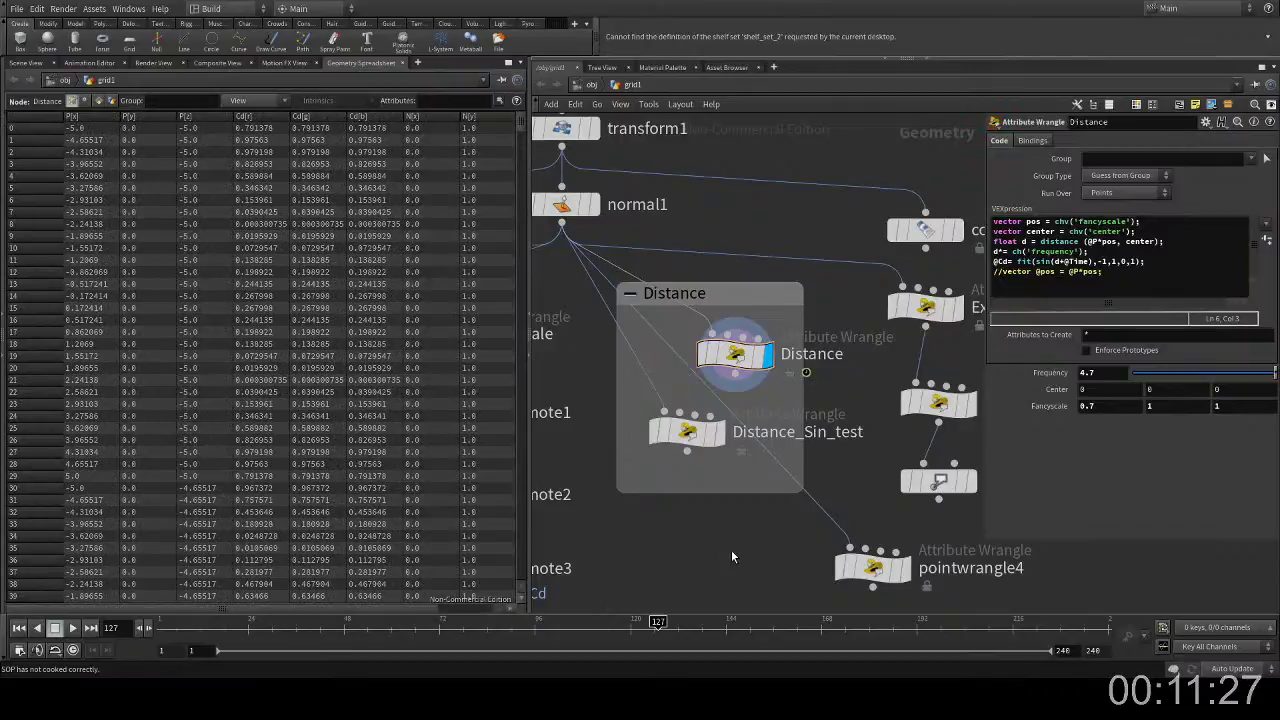
click(994, 271)
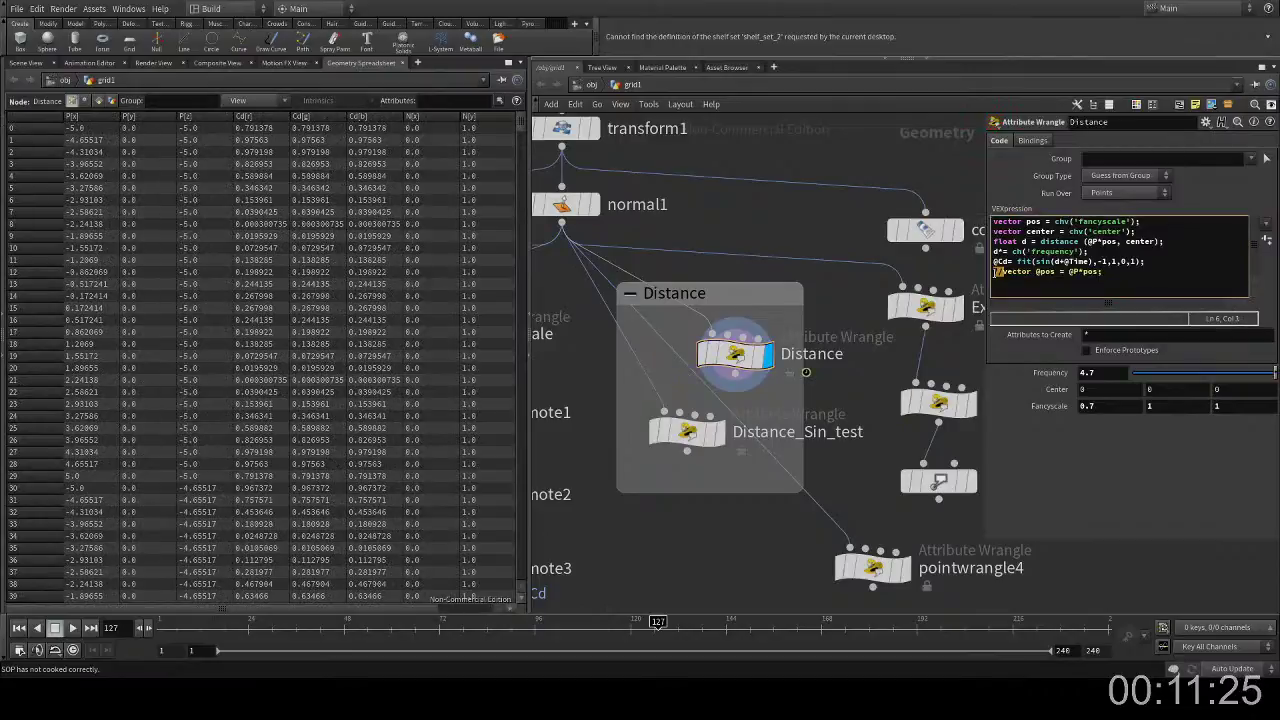
key(Delete)
key(Delete)
drag(1059, 271, 1074, 271)
key(Delete)
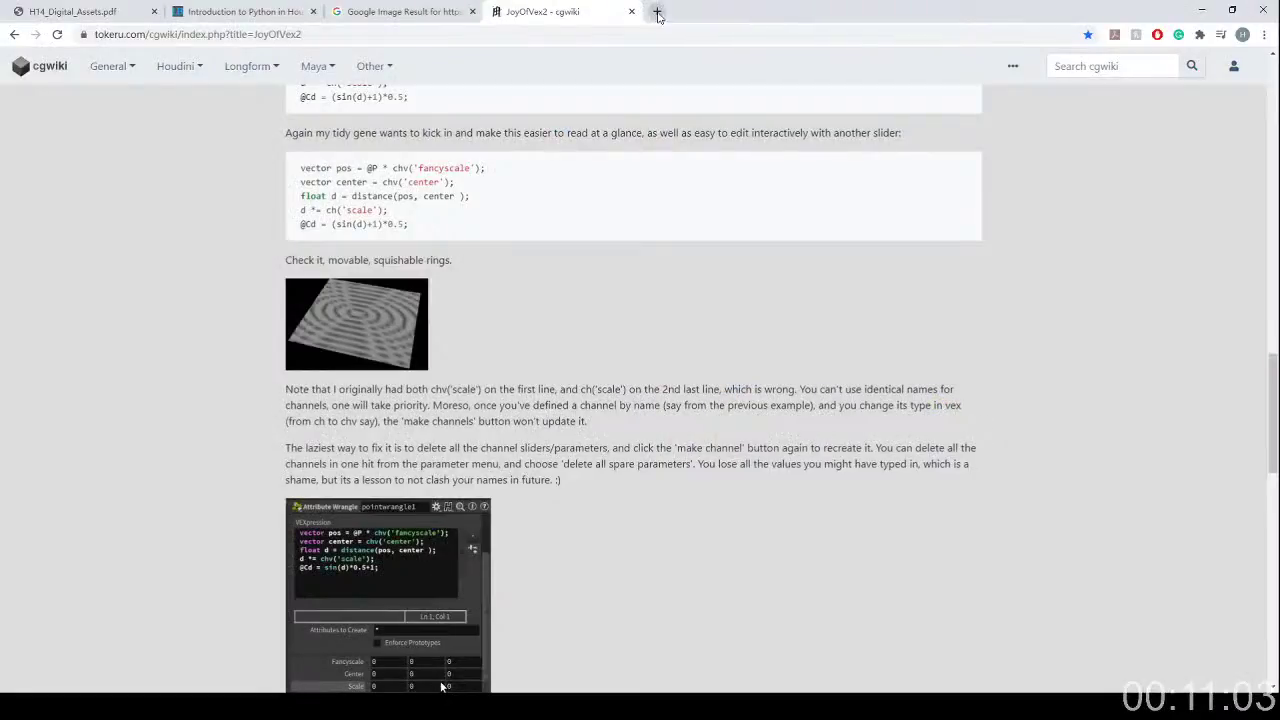
Step: Run a Google search for 'vex'
click(653, 11)
click(694, 304)
text(si'd)
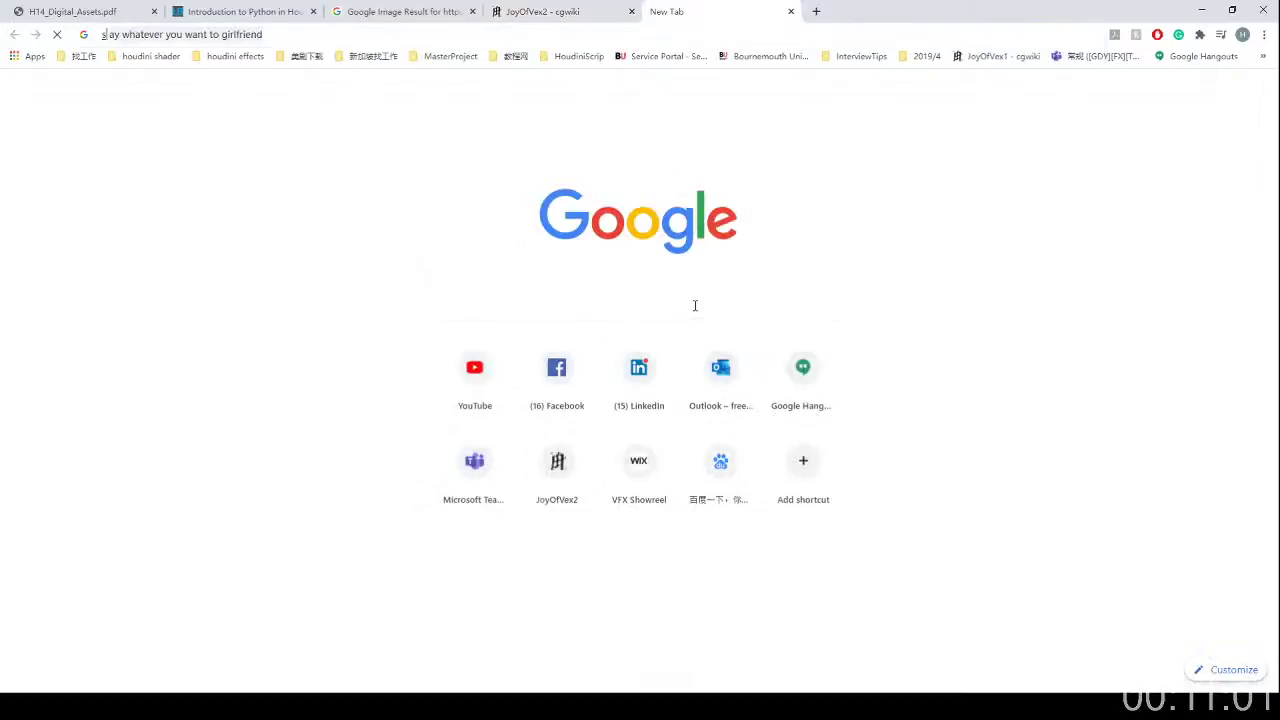
key(BackSpace)
key(BackSpace)
text(de)
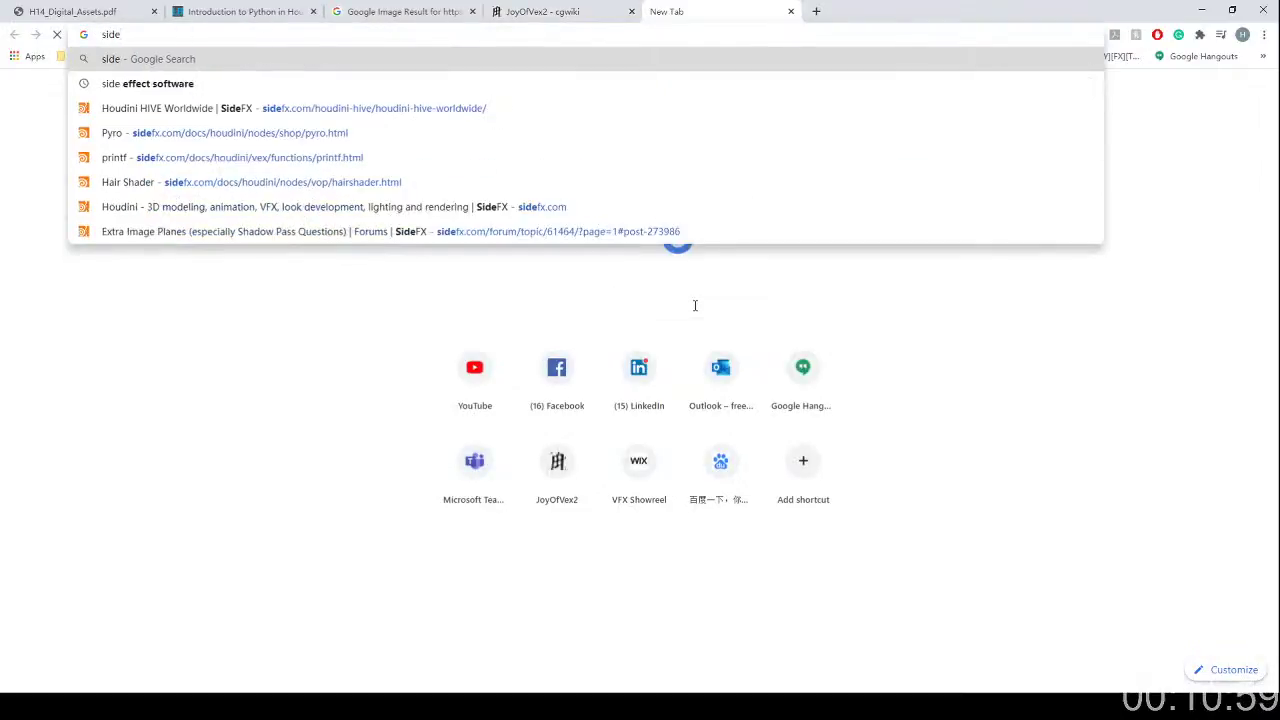
text(efe)
key(BackSpace)
text(f)
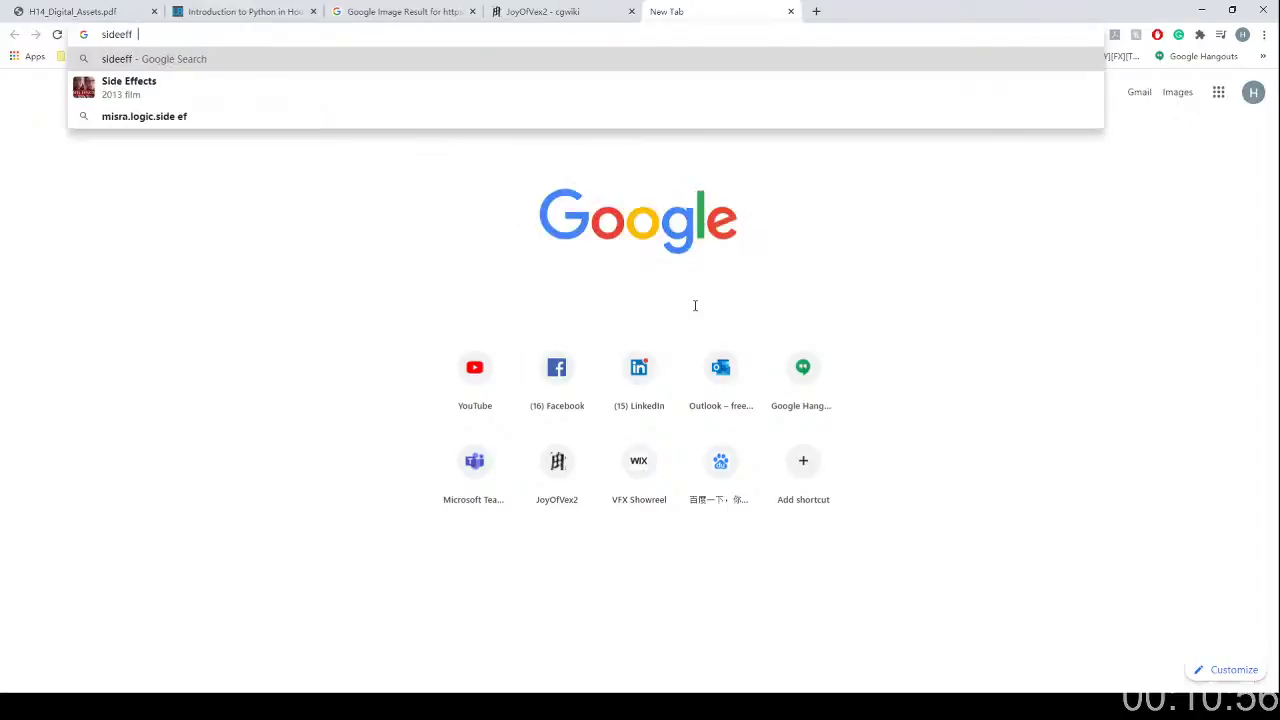
click(790, 11)
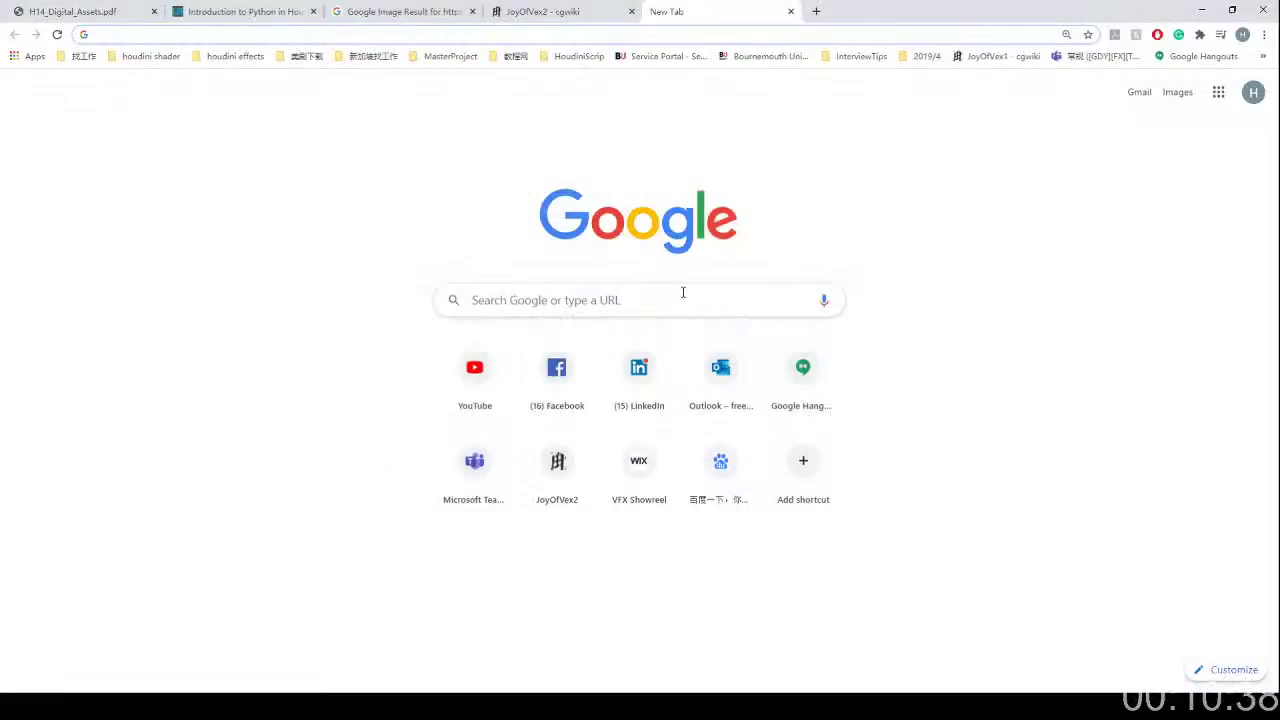
text(vex)
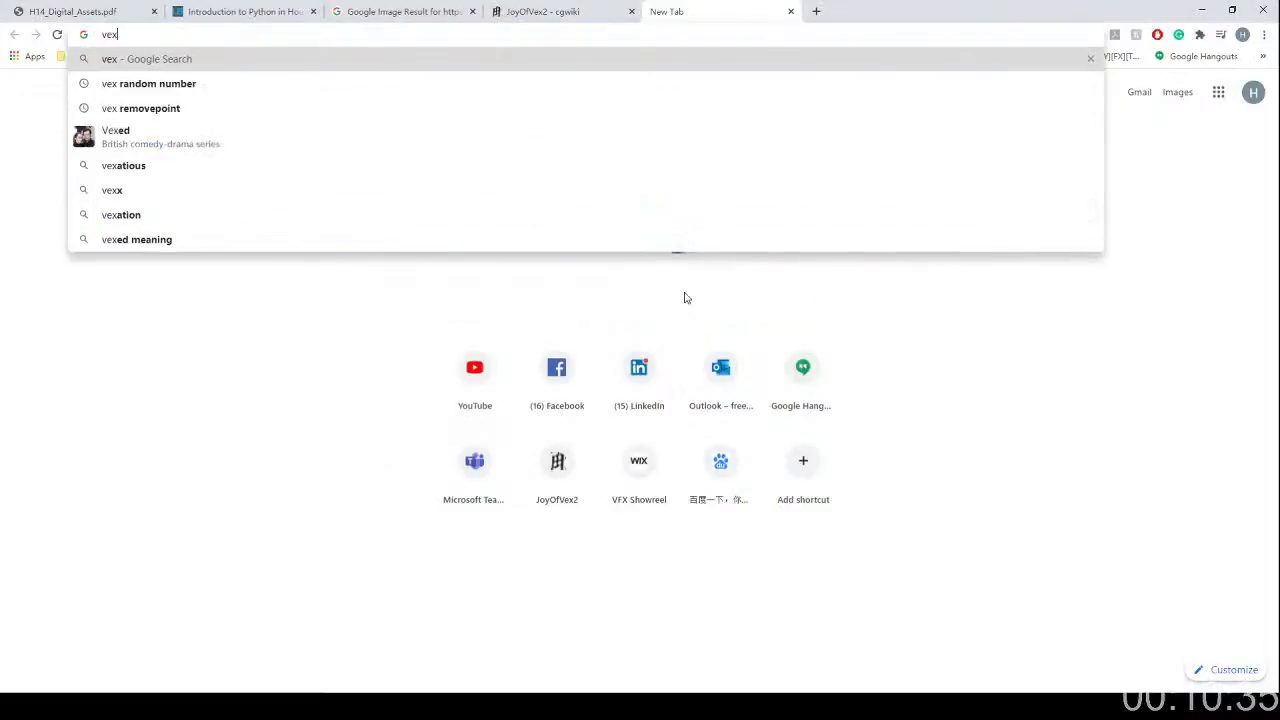
key(Return)
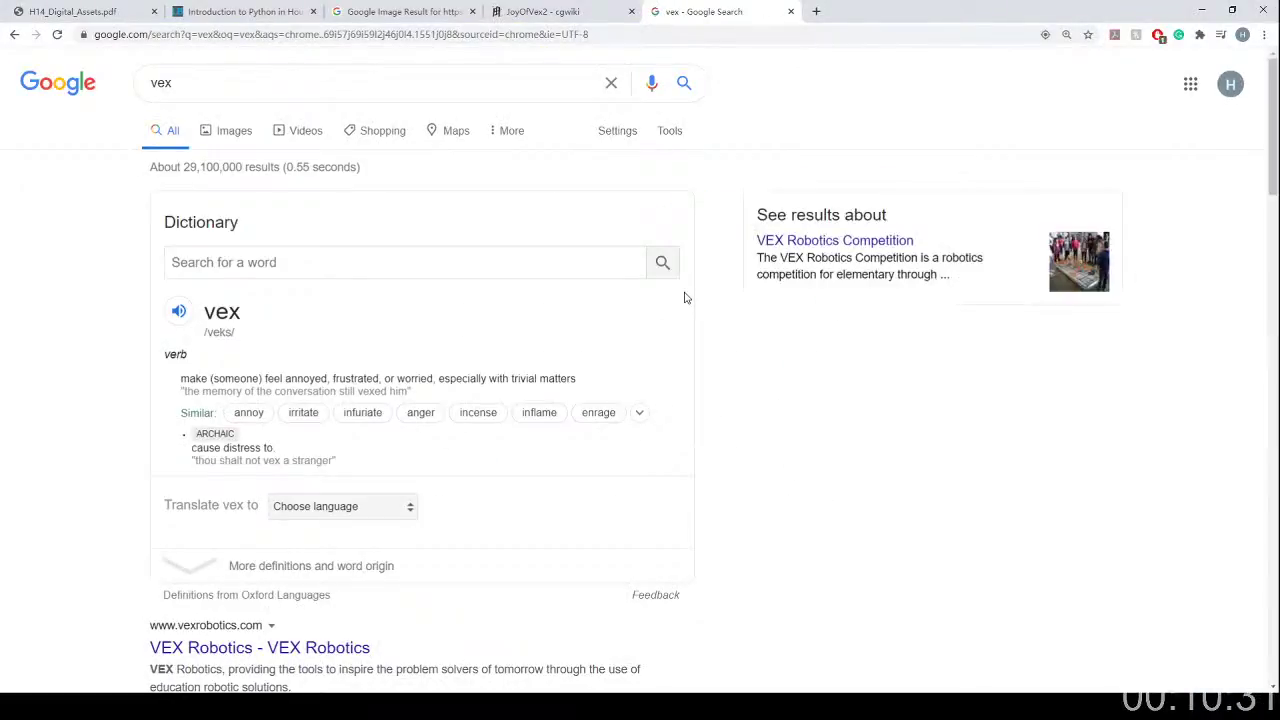
Step: Refine the query to 'houdini vex', then choose the 'houdini vex functions' suggestion
click(204, 89)
key(Home)
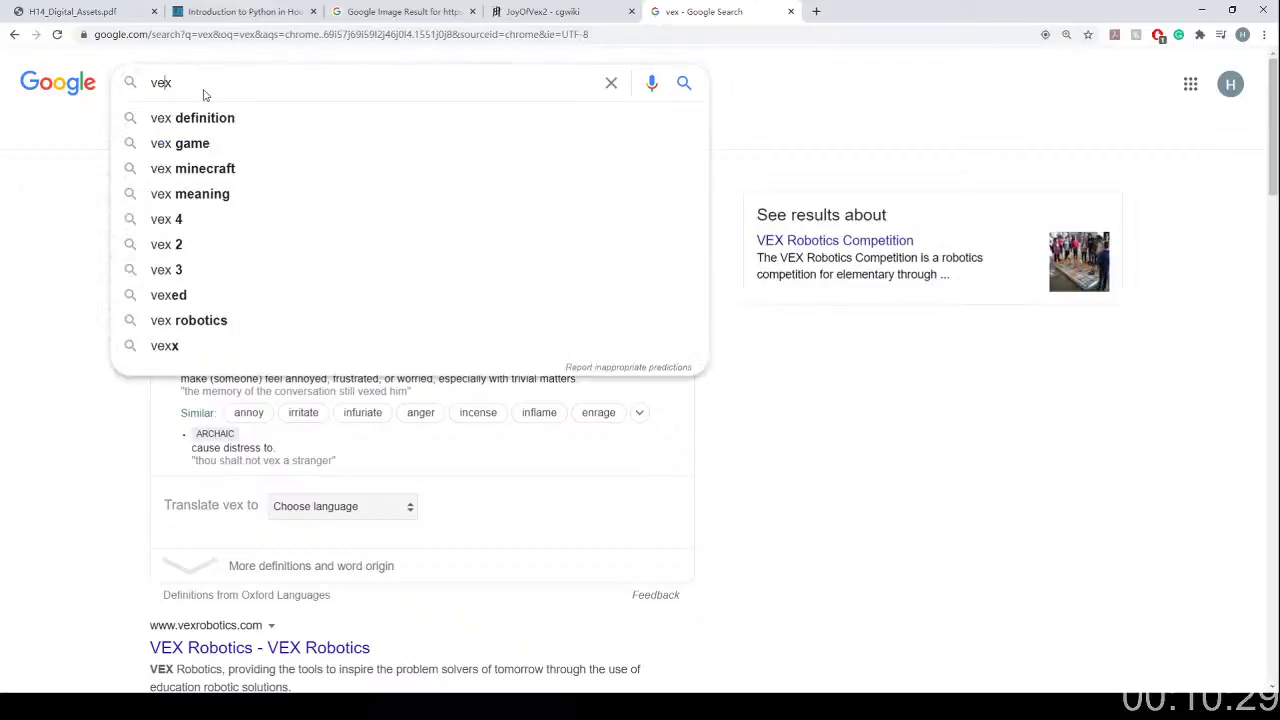
text(houdini)
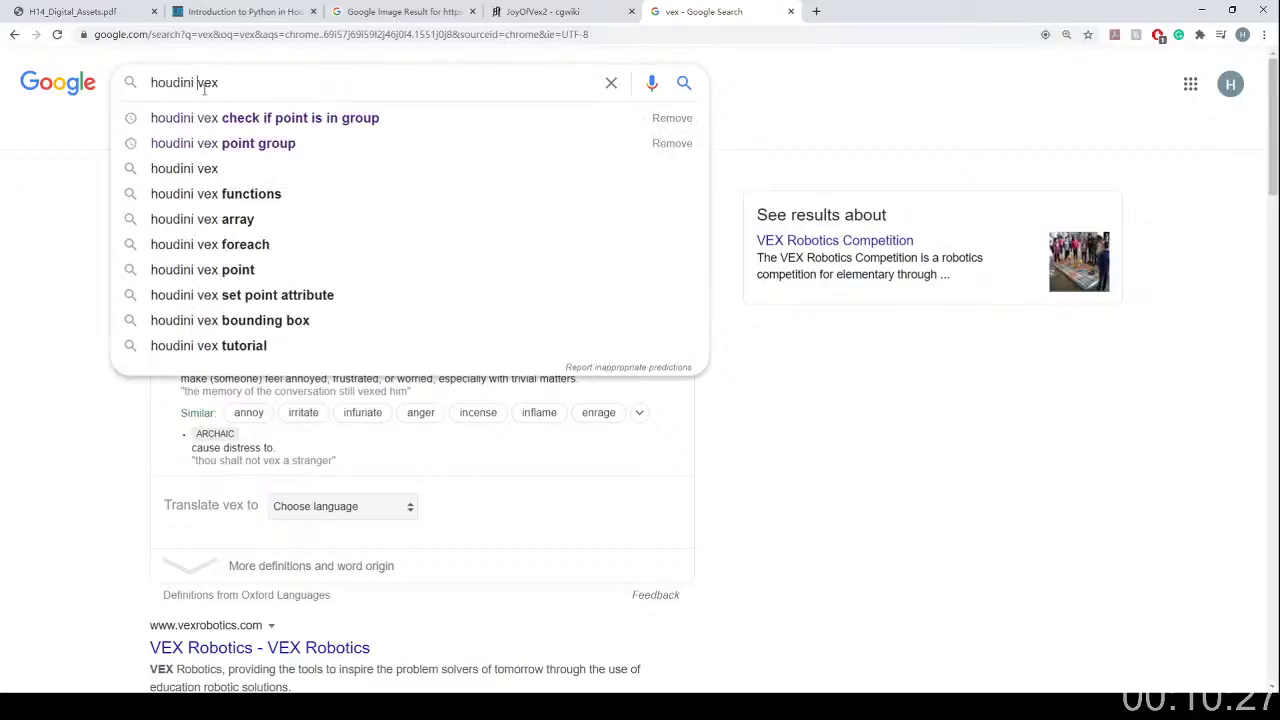
key(Return)
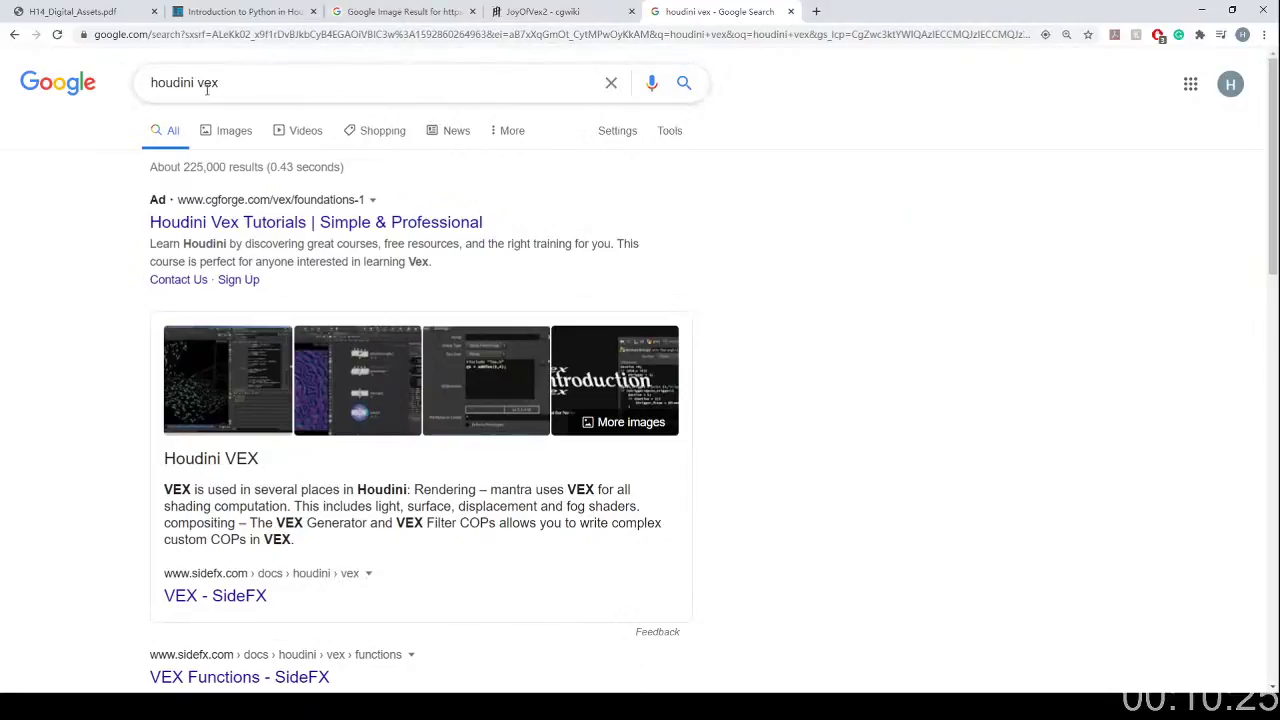
click(232, 87)
click(252, 119)
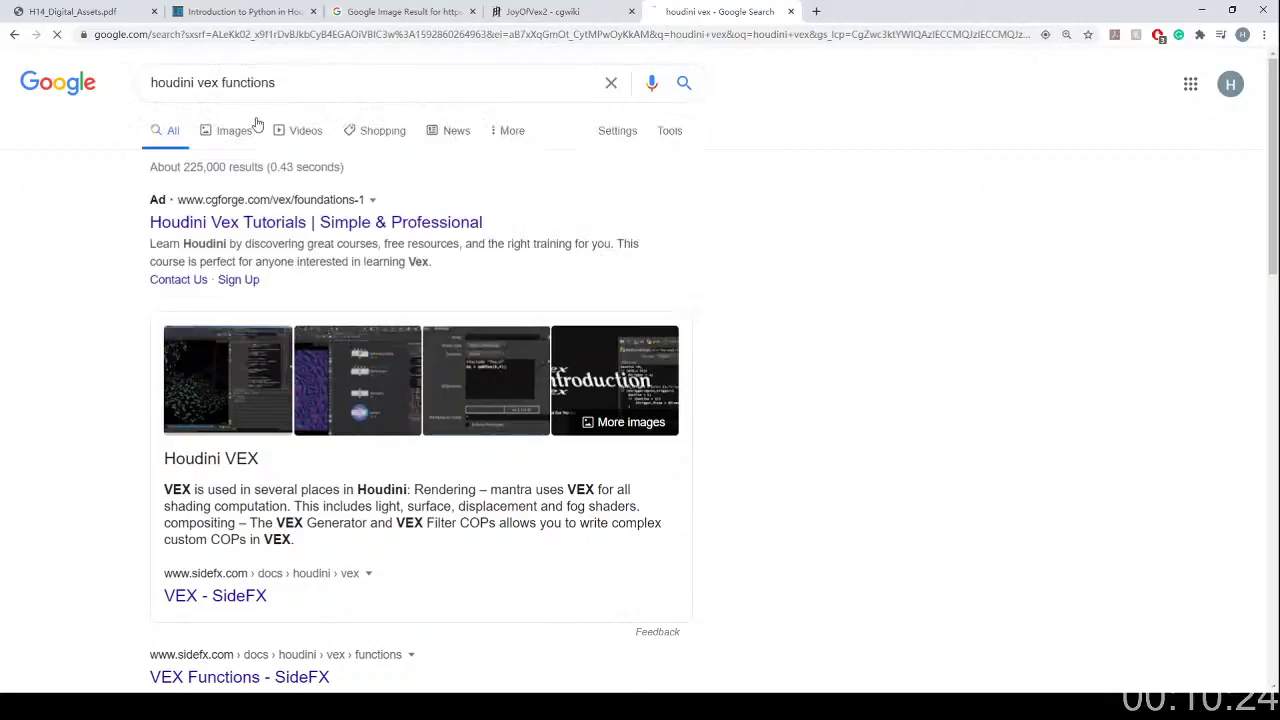
Step: Open the 'VEX Functions - SideFX' page, focus its Filter box, and return to Houdini
click(296, 230)
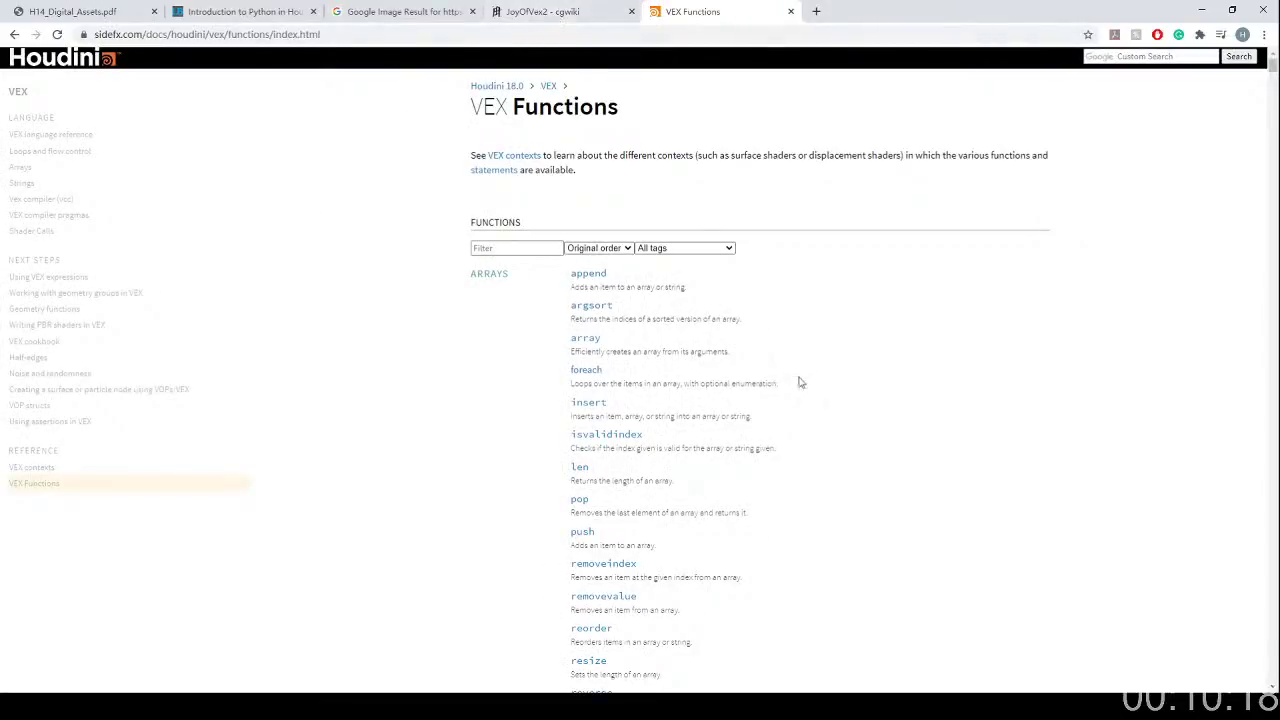
scroll(793, 383, down, 1)
scroll(793, 383, down, 2)
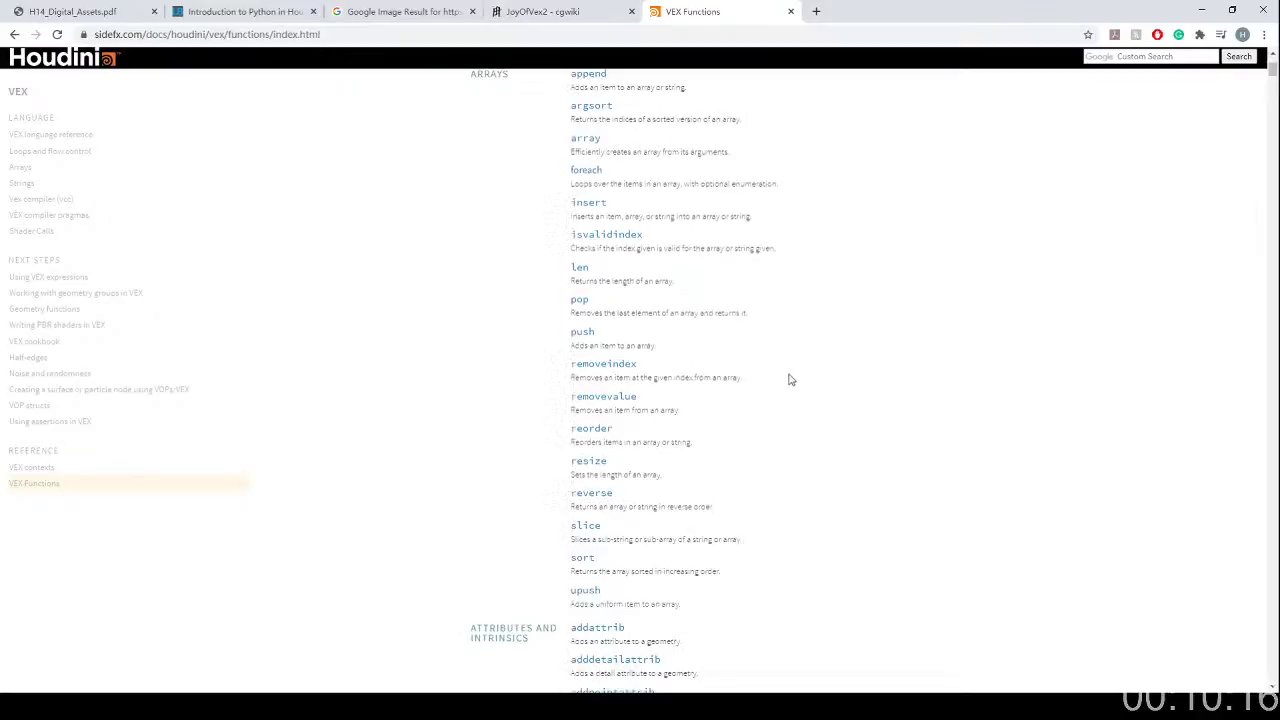
scroll(791, 380, up, 3)
click(503, 249)
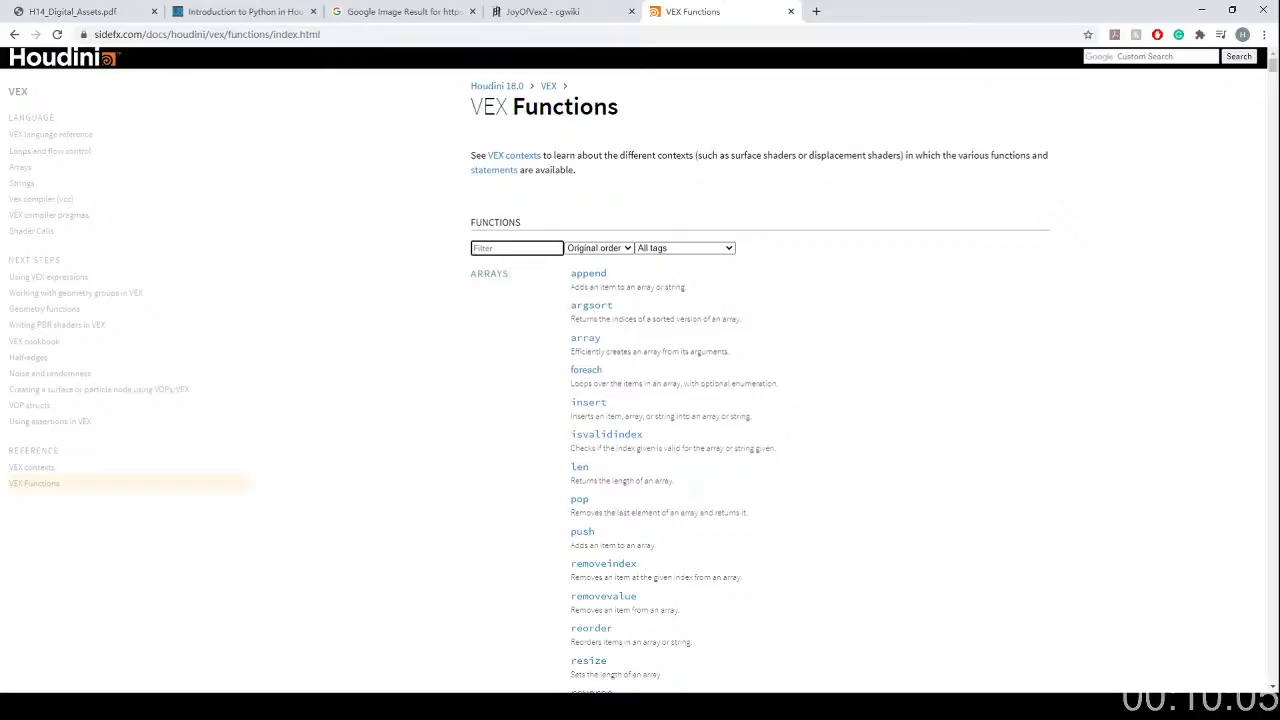
key(alt+Tab)
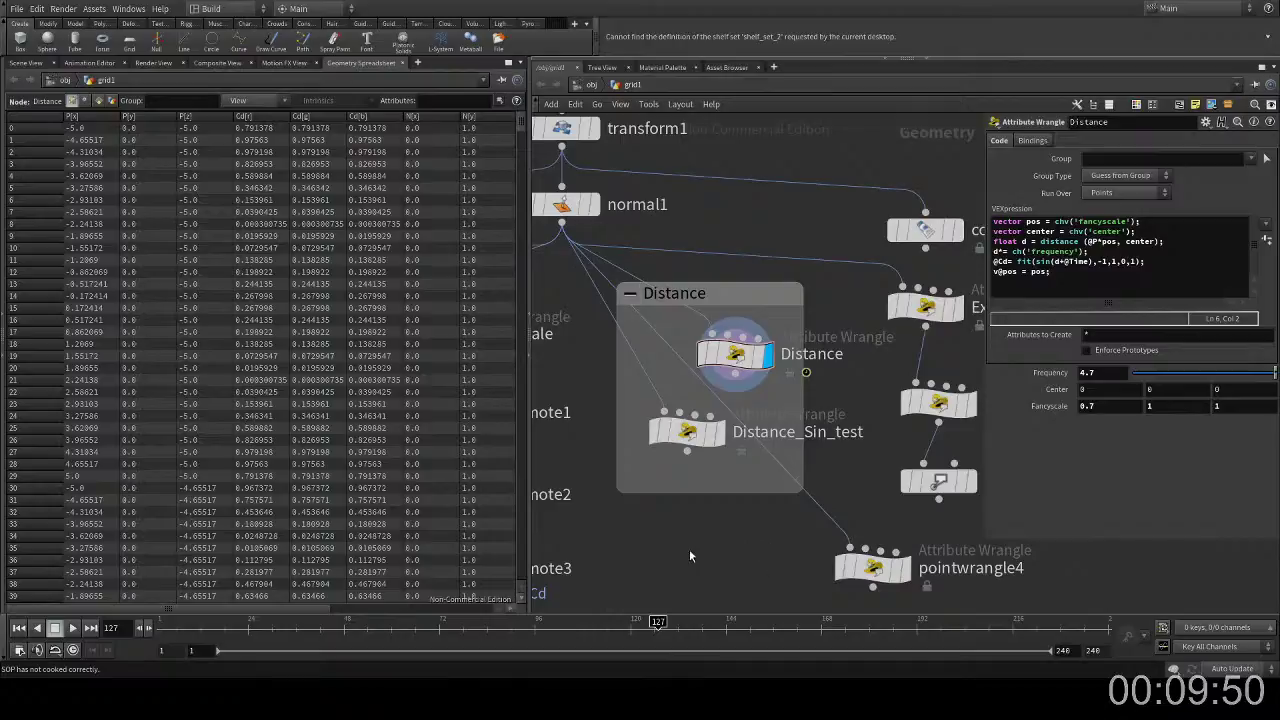
Step: Widen the spreadsheet and edit line 6 to 'v@pos = pos*@P;'
drag(530, 441, 770, 441)
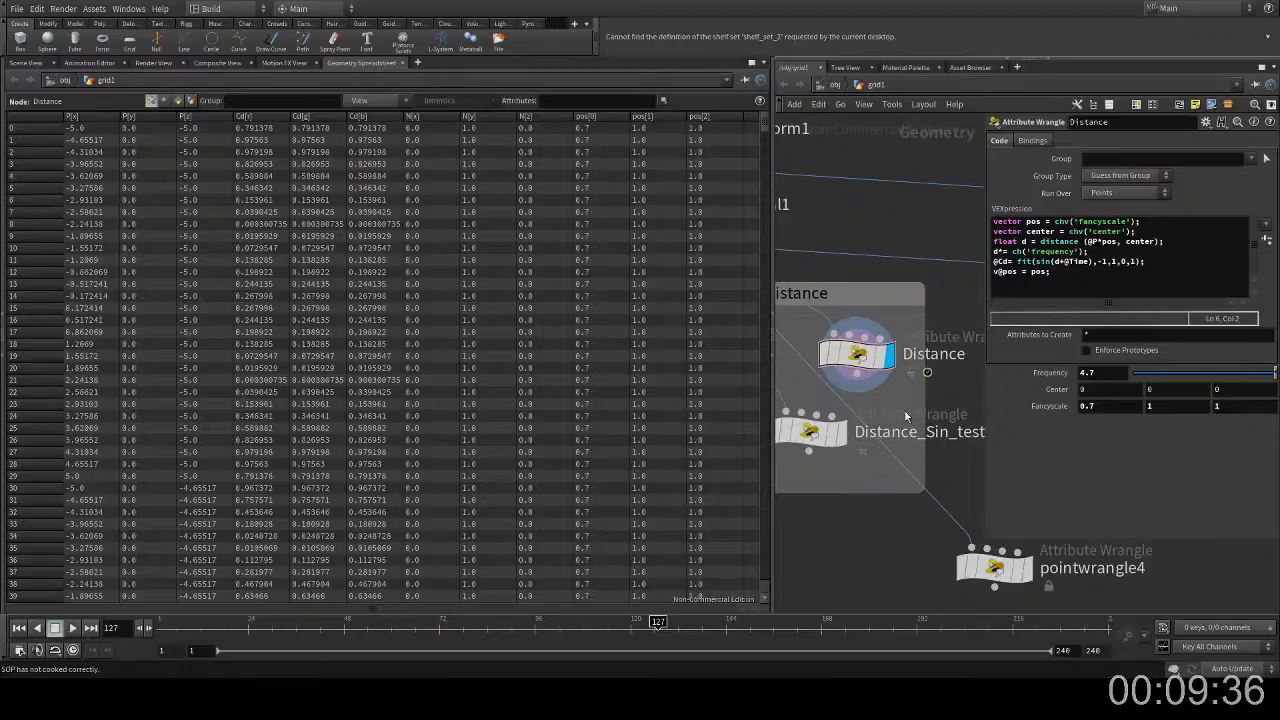
click(1032, 271)
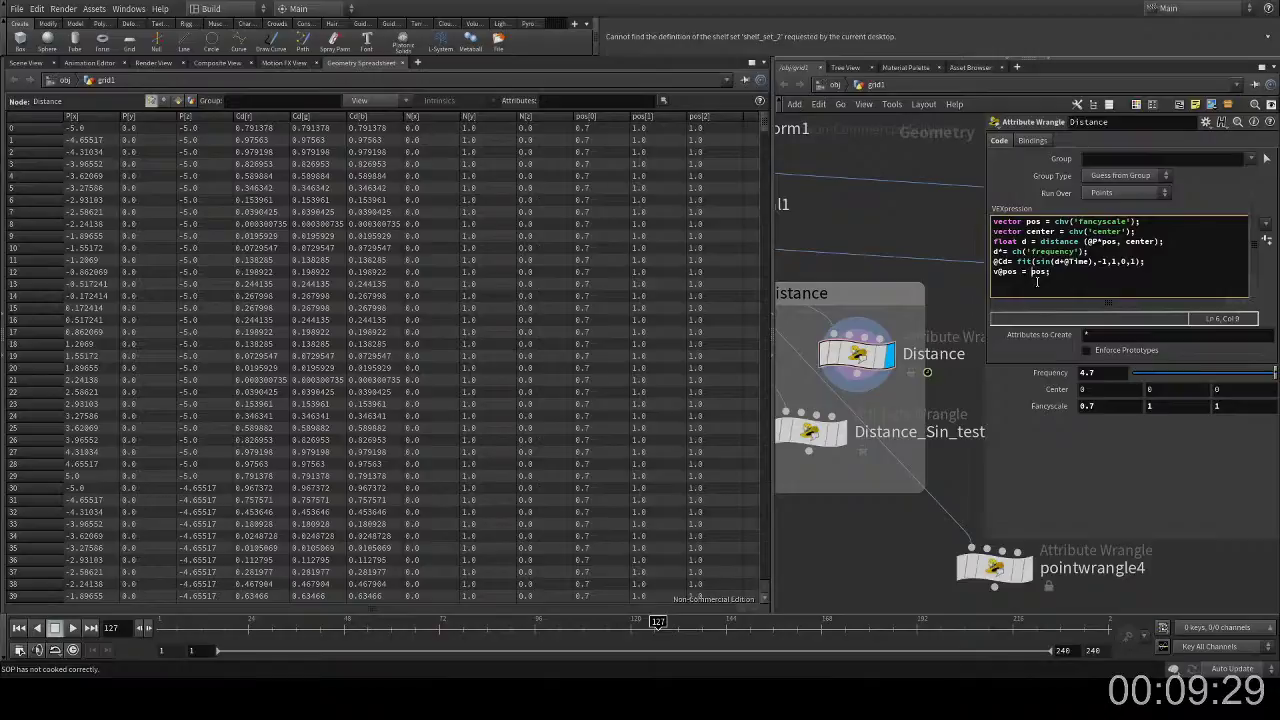
click(1056, 281)
text(8)
key(BackSpace)
text(*)
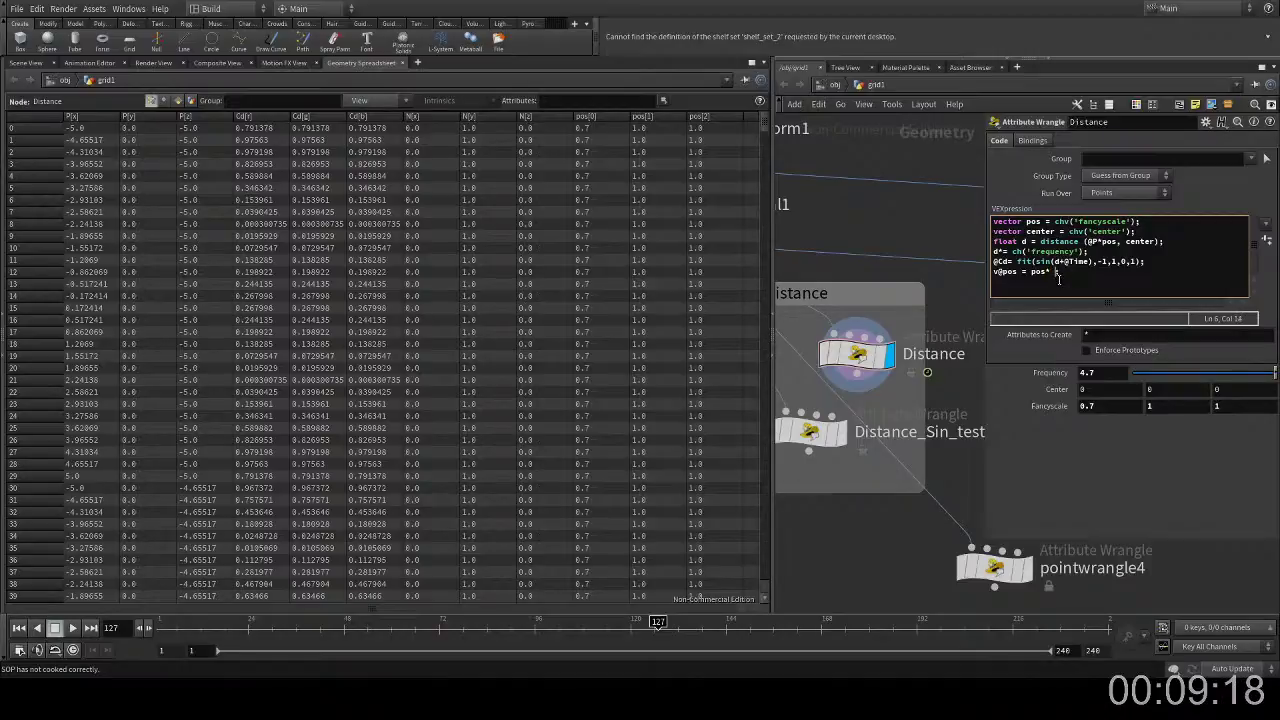
key(BackSpace)
text(@P)
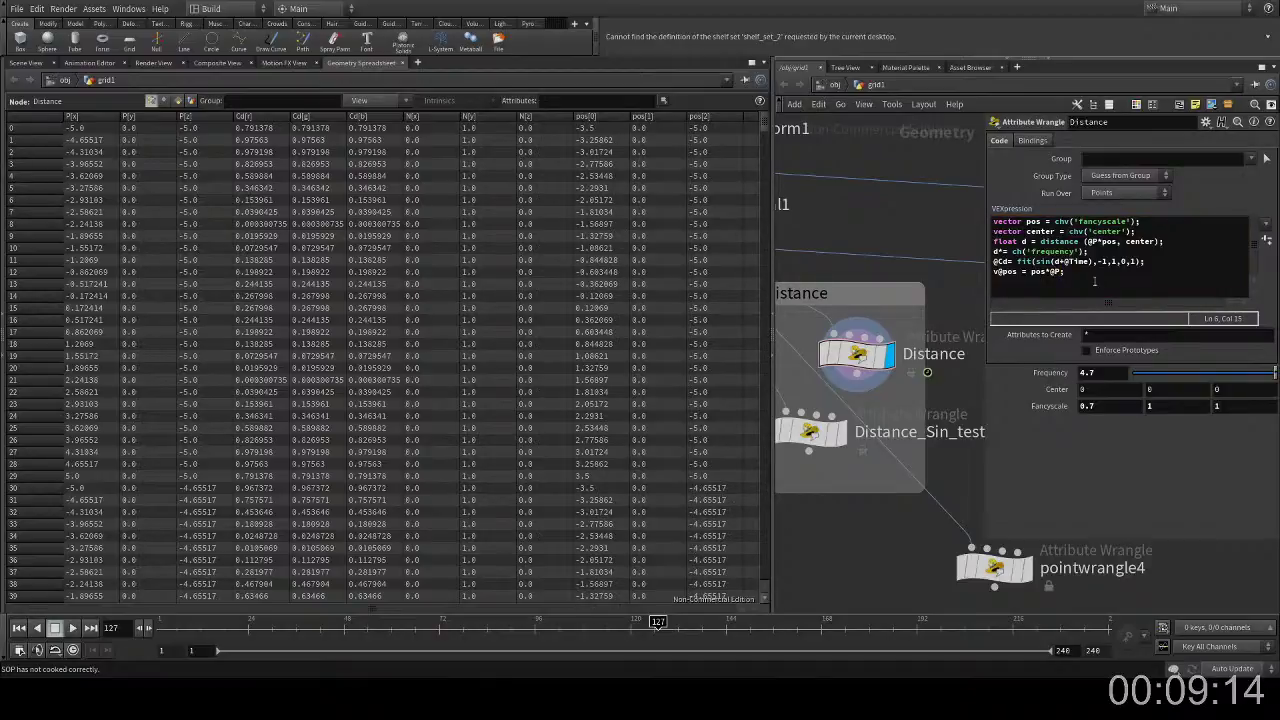
click(607, 118)
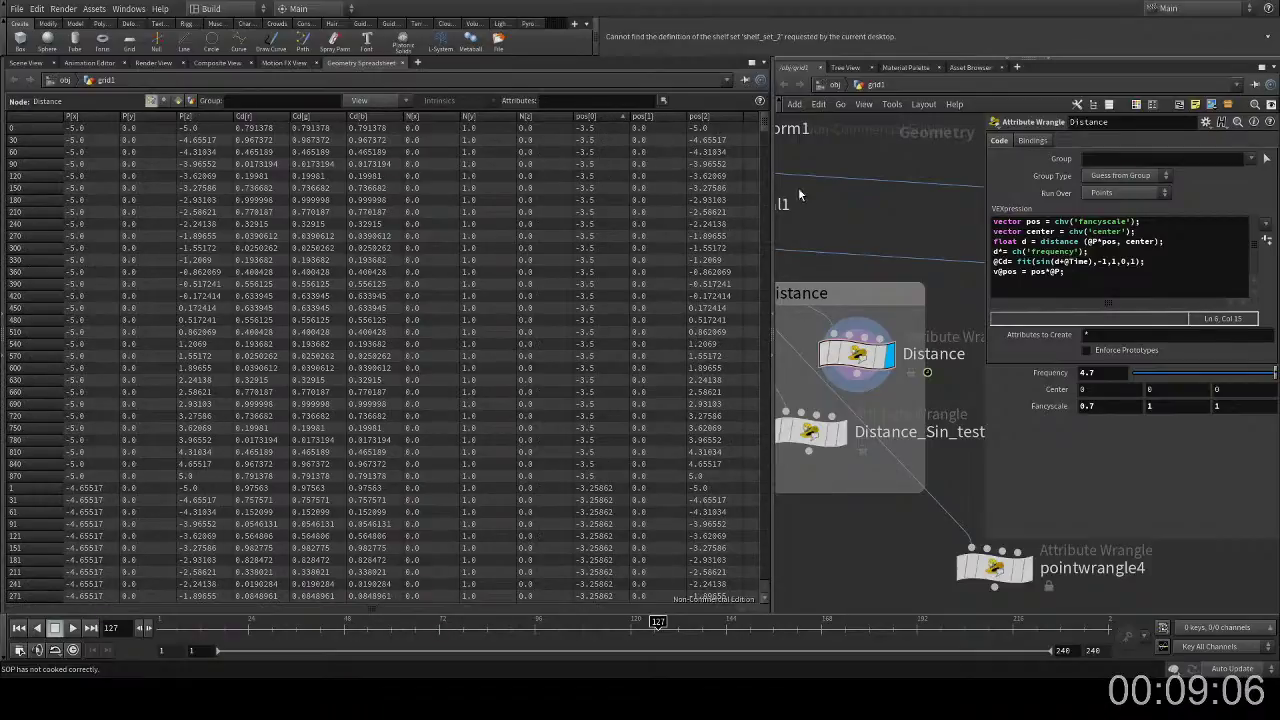
drag(1066, 271, 982, 281)
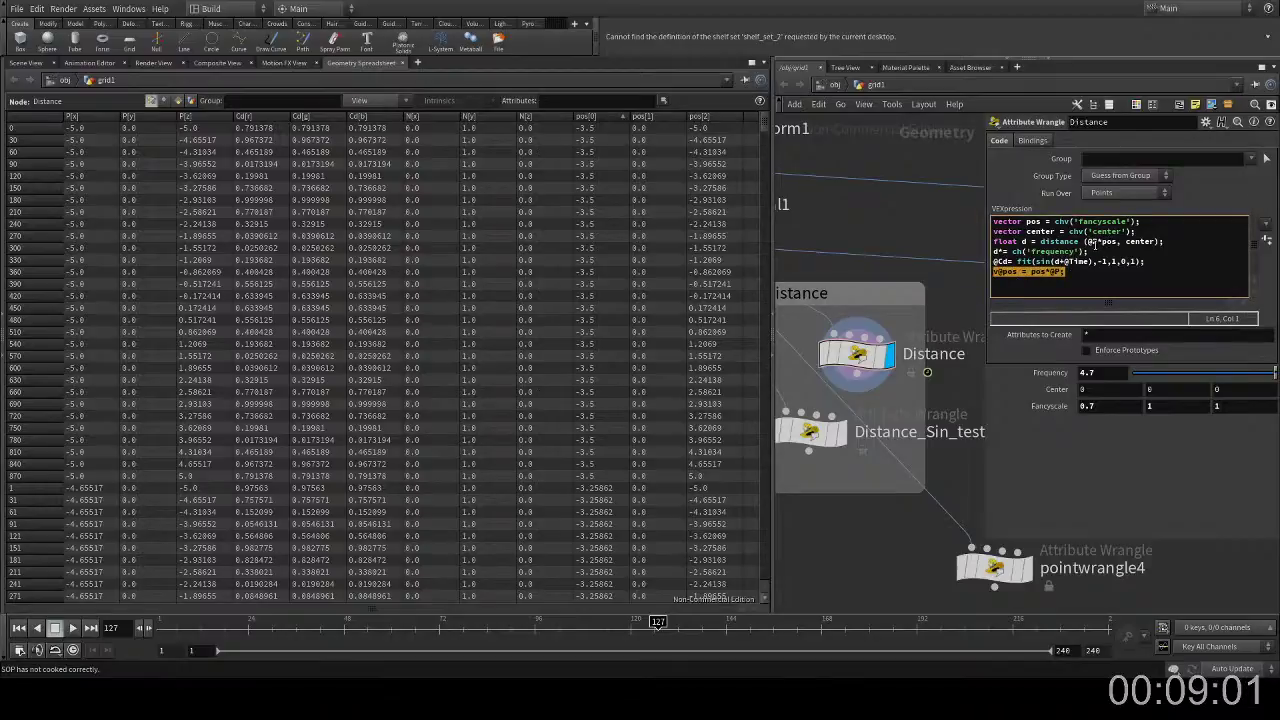
drag(1086, 241, 1118, 241)
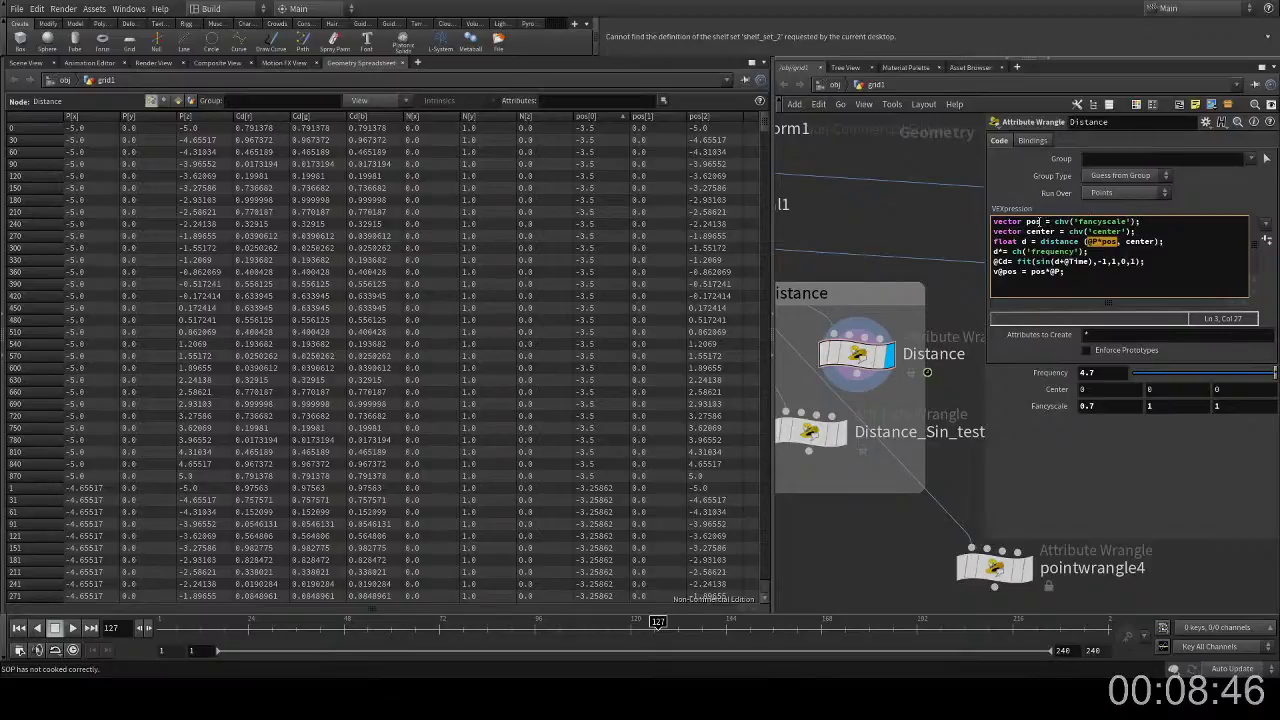
click(1031, 221)
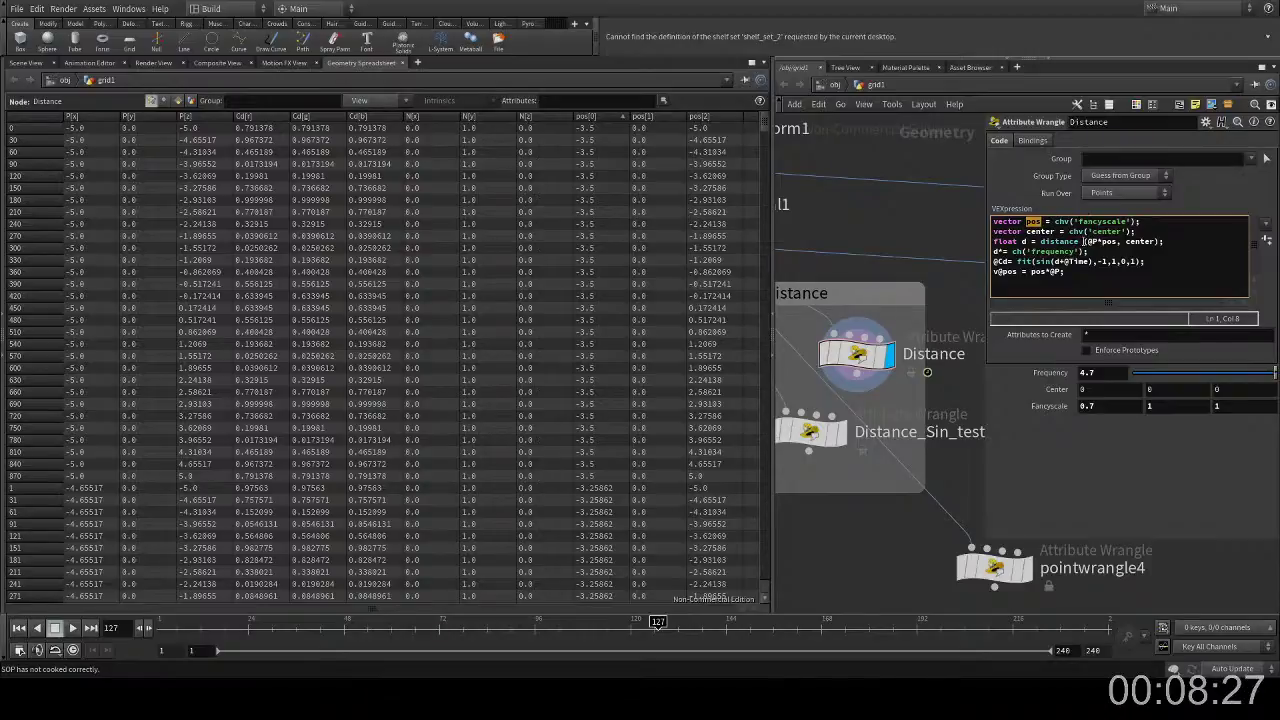
drag(1083, 242, 1124, 242)
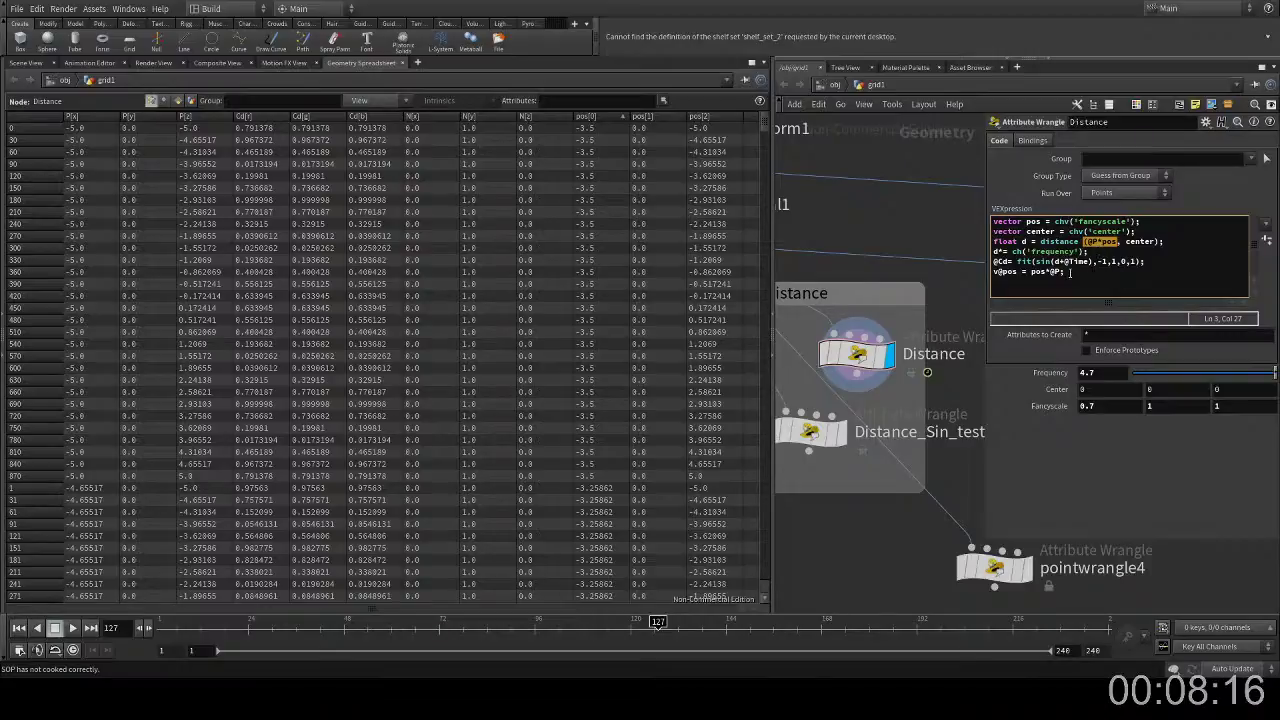
drag(1062, 272, 1033, 272)
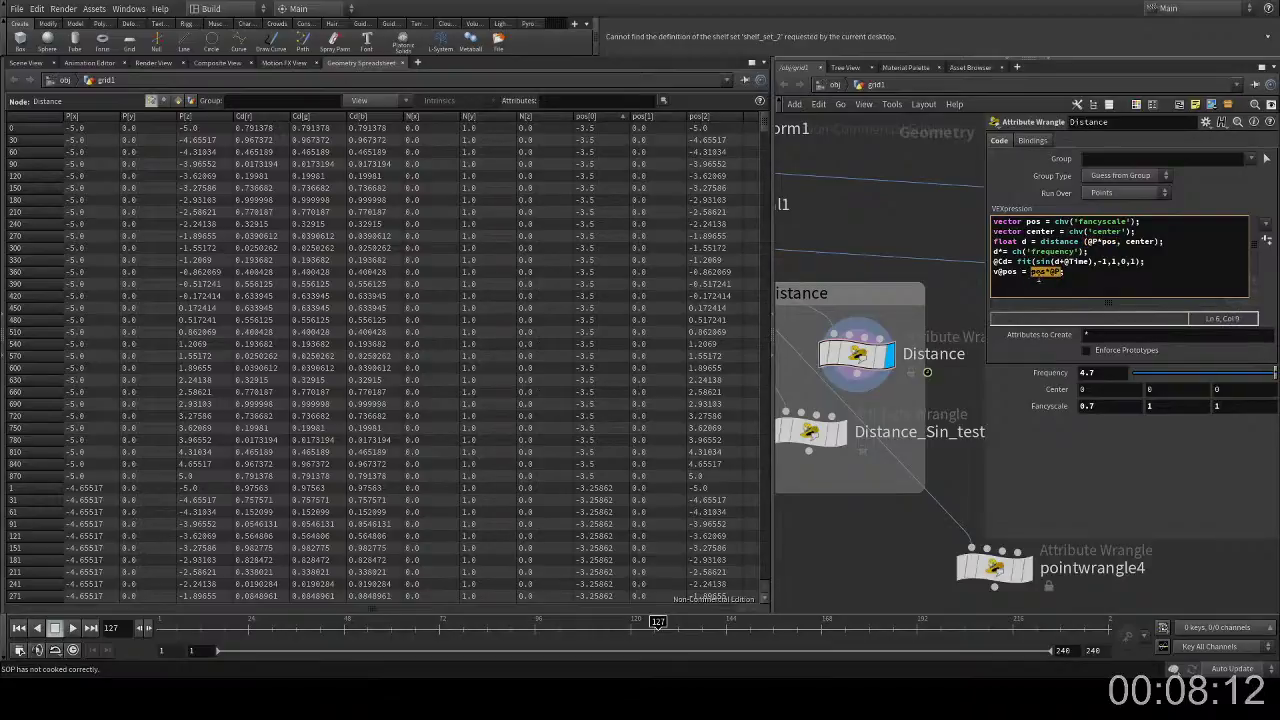
click(1101, 277)
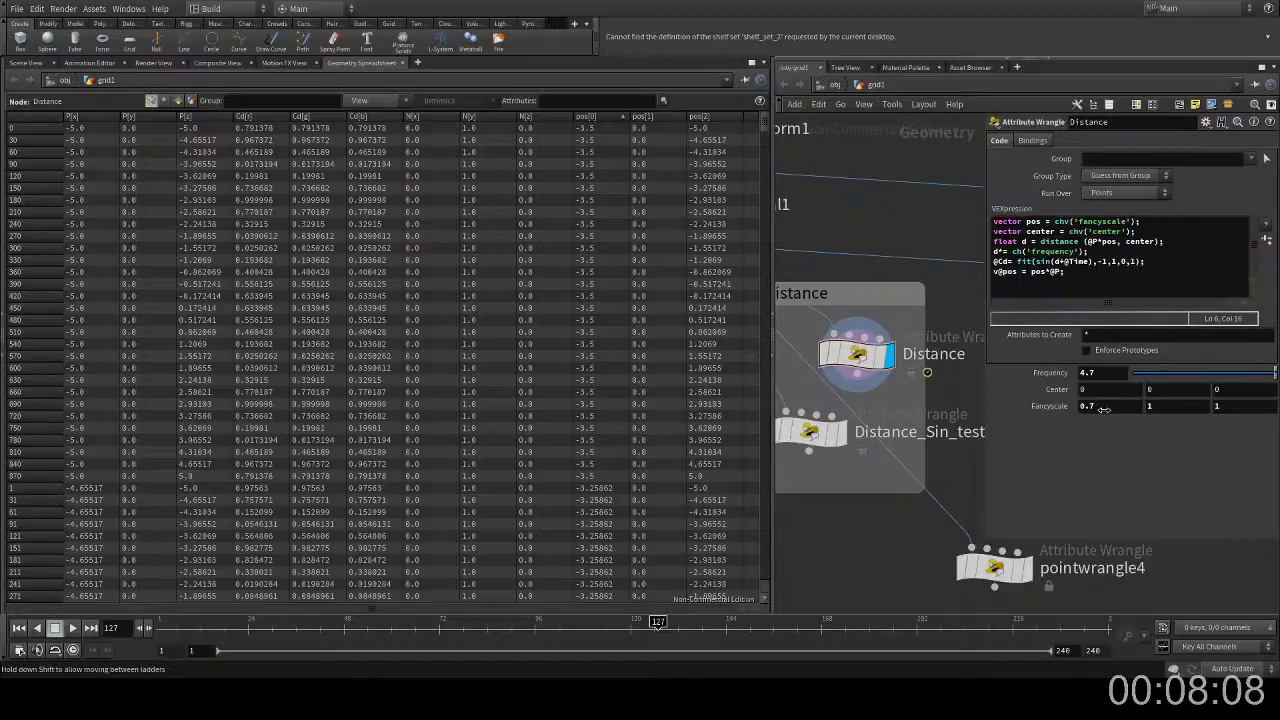
mouse_move(1104, 408)
middle_down()
mouse_move(1171, 412)
mouse_move(1174, 431)
middle_up()
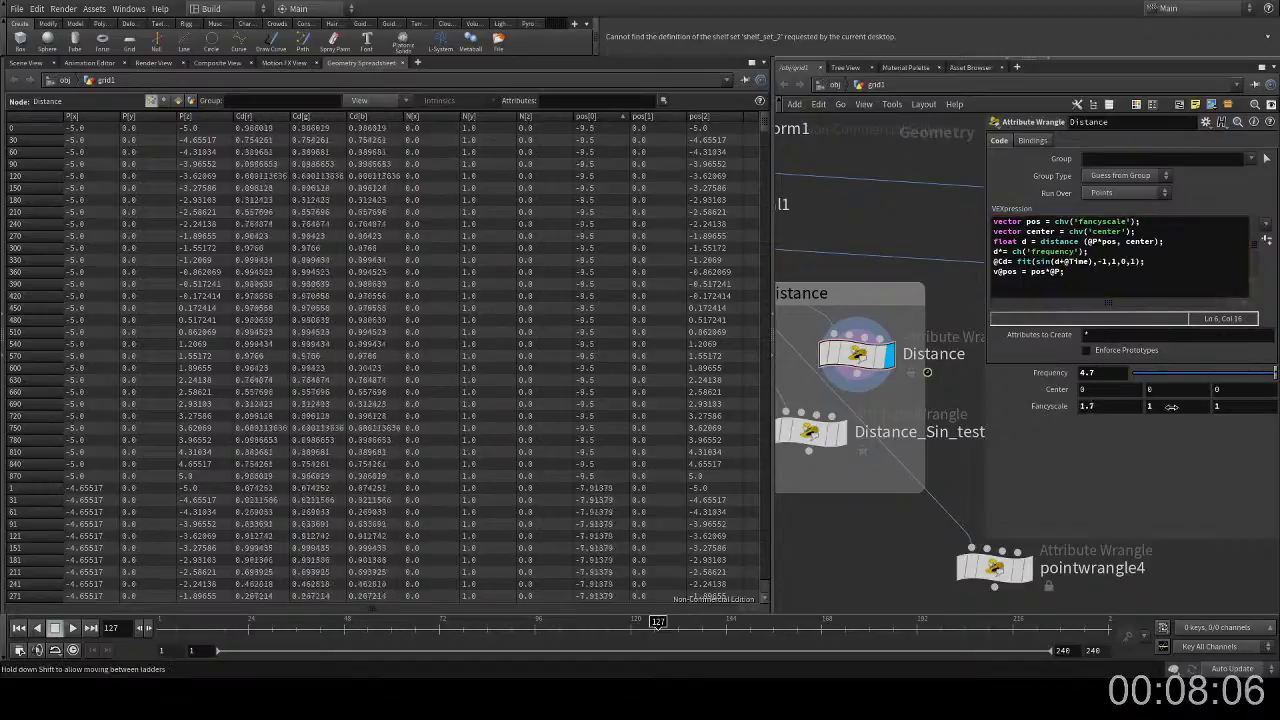
key(ctrl+z)
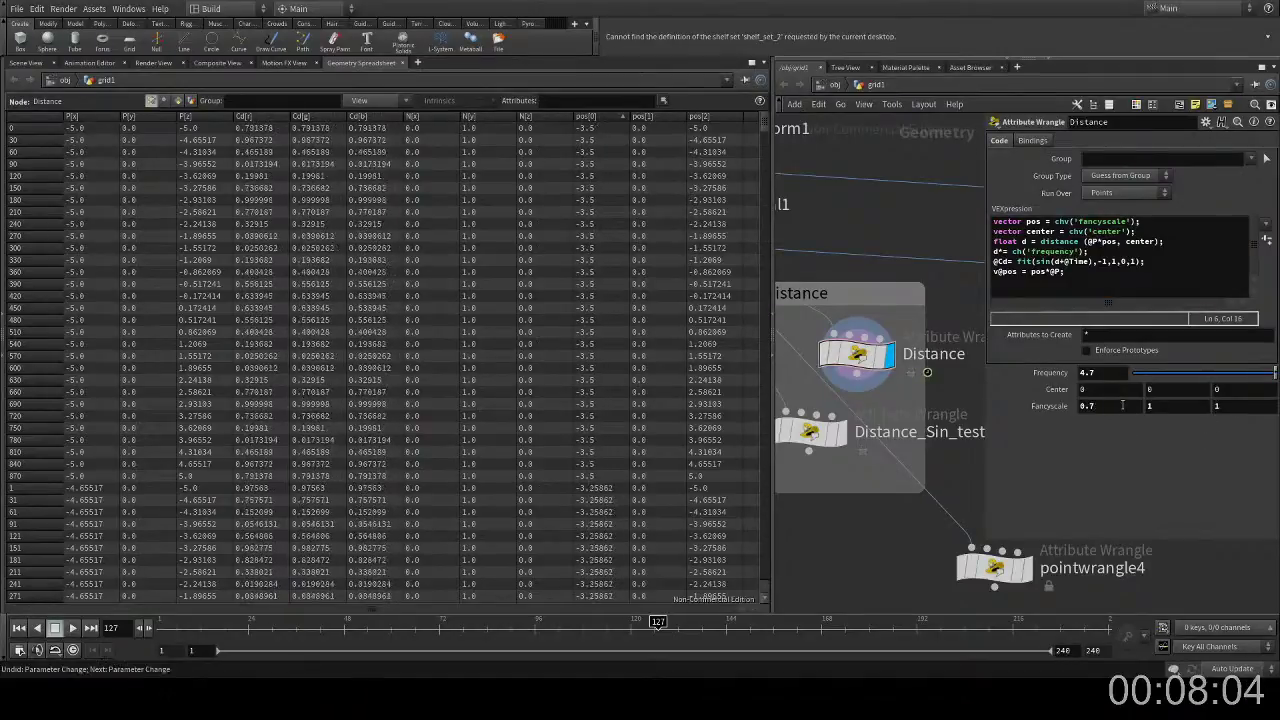
double_click(1168, 406)
text(3)
key(Return)
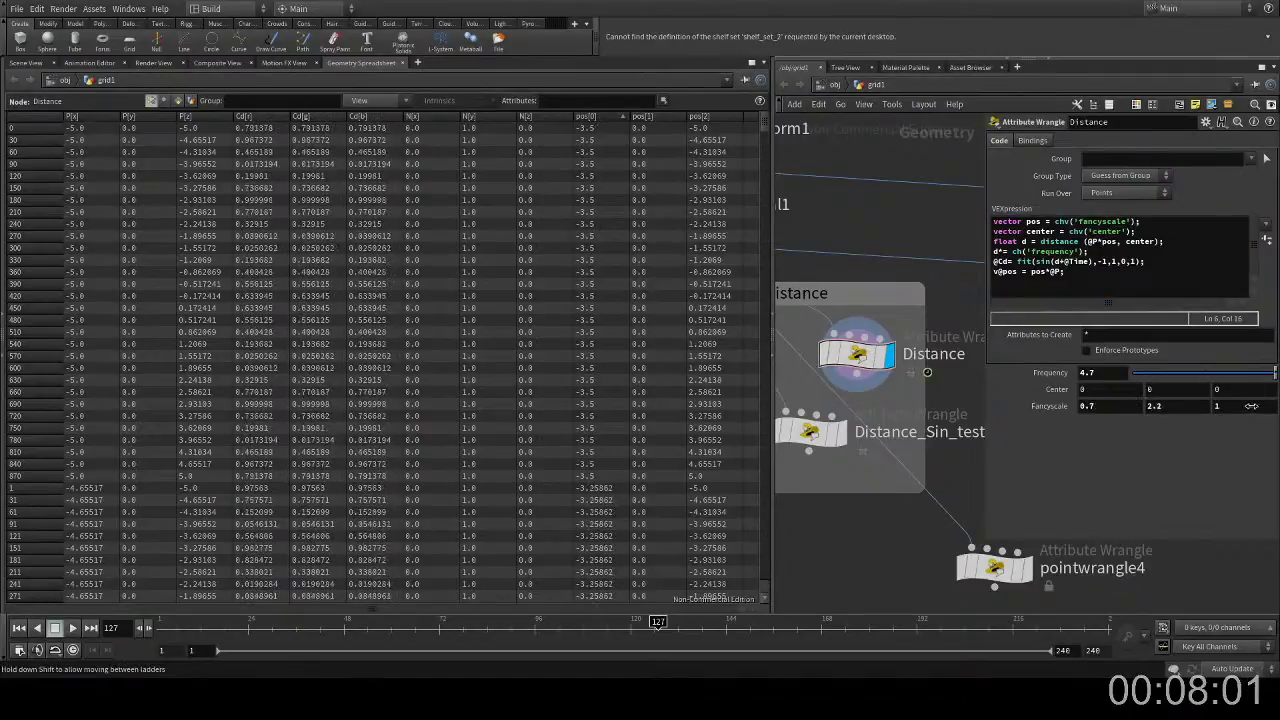
key(ctrl+z)
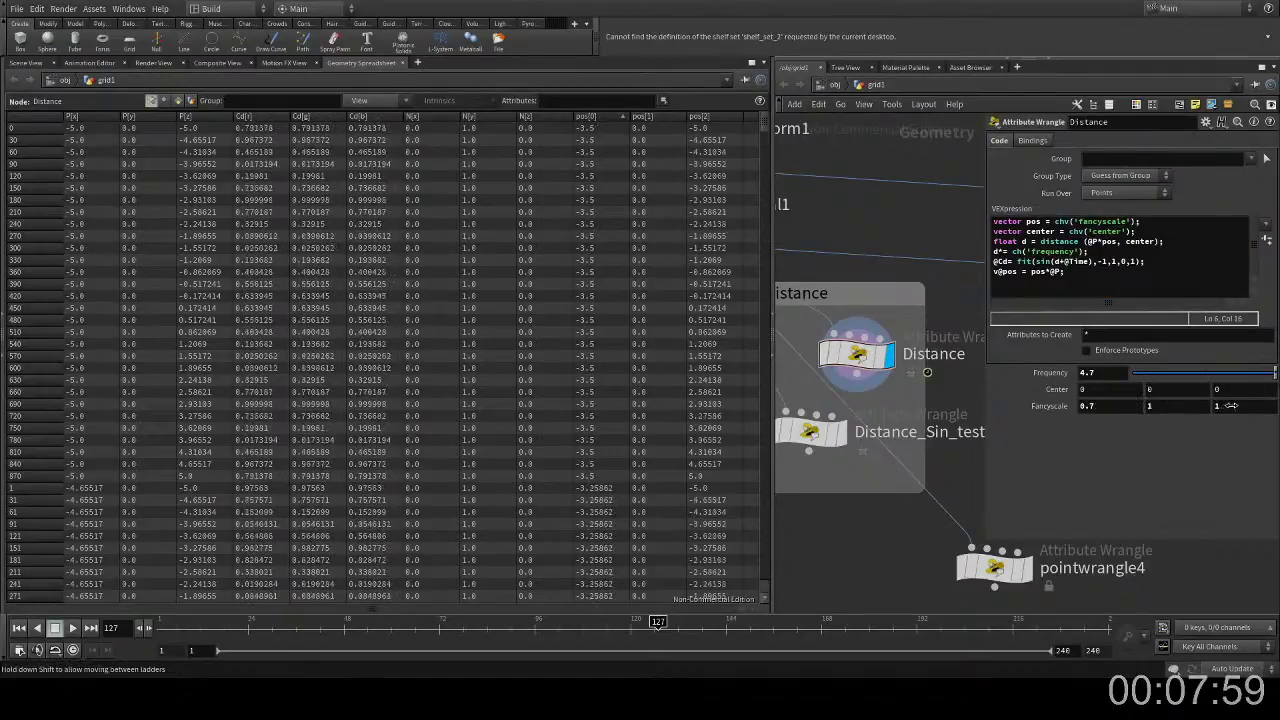
middle_drag(1243, 414, 1243, 414)
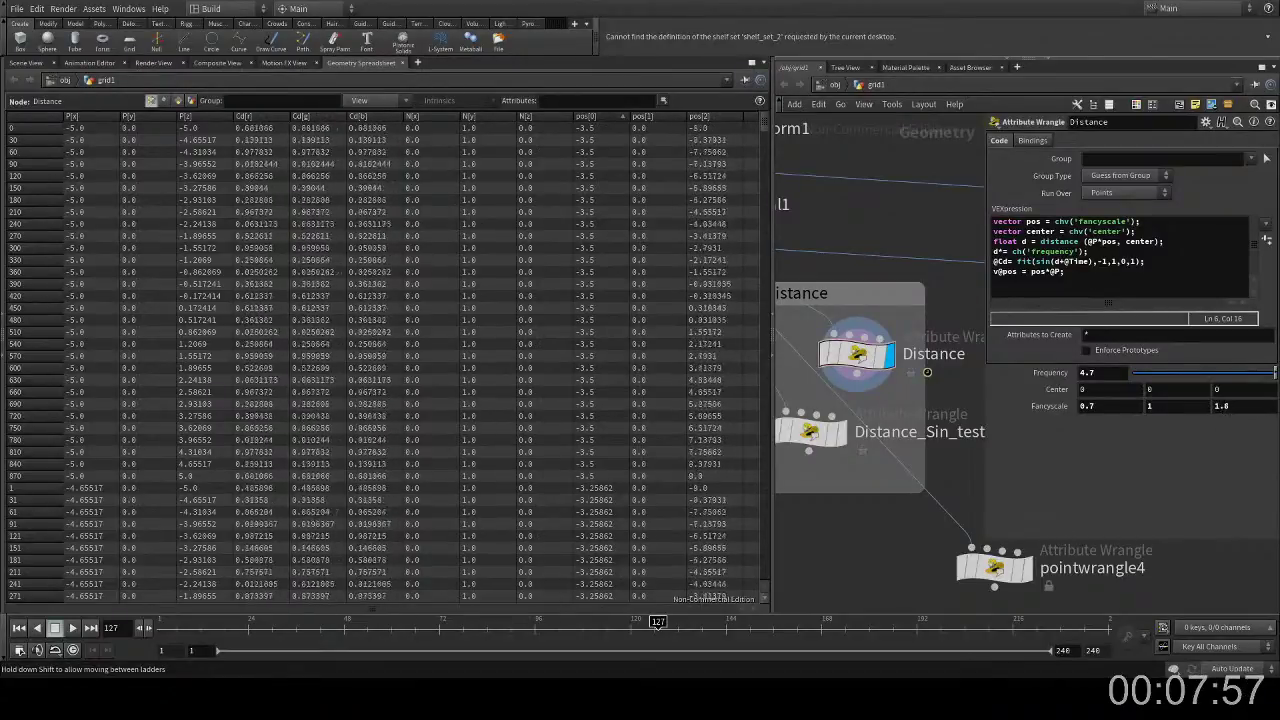
key(ctrl+z)
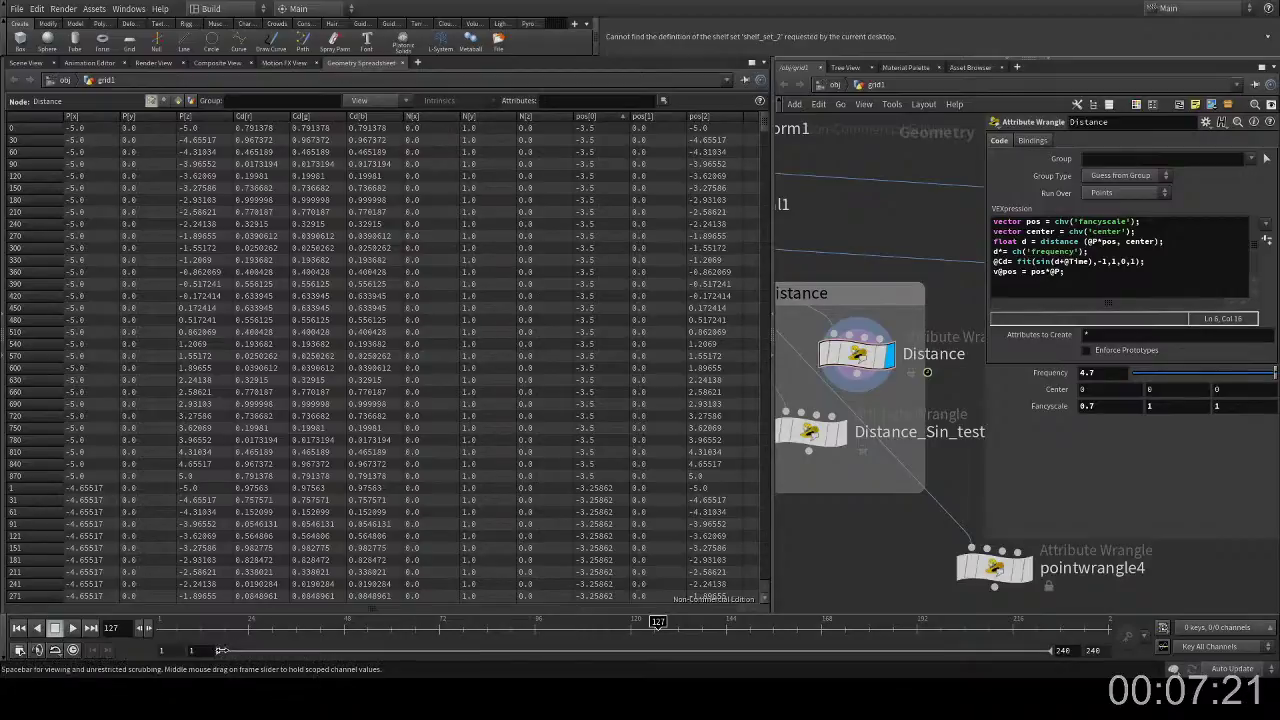
click(88, 126)
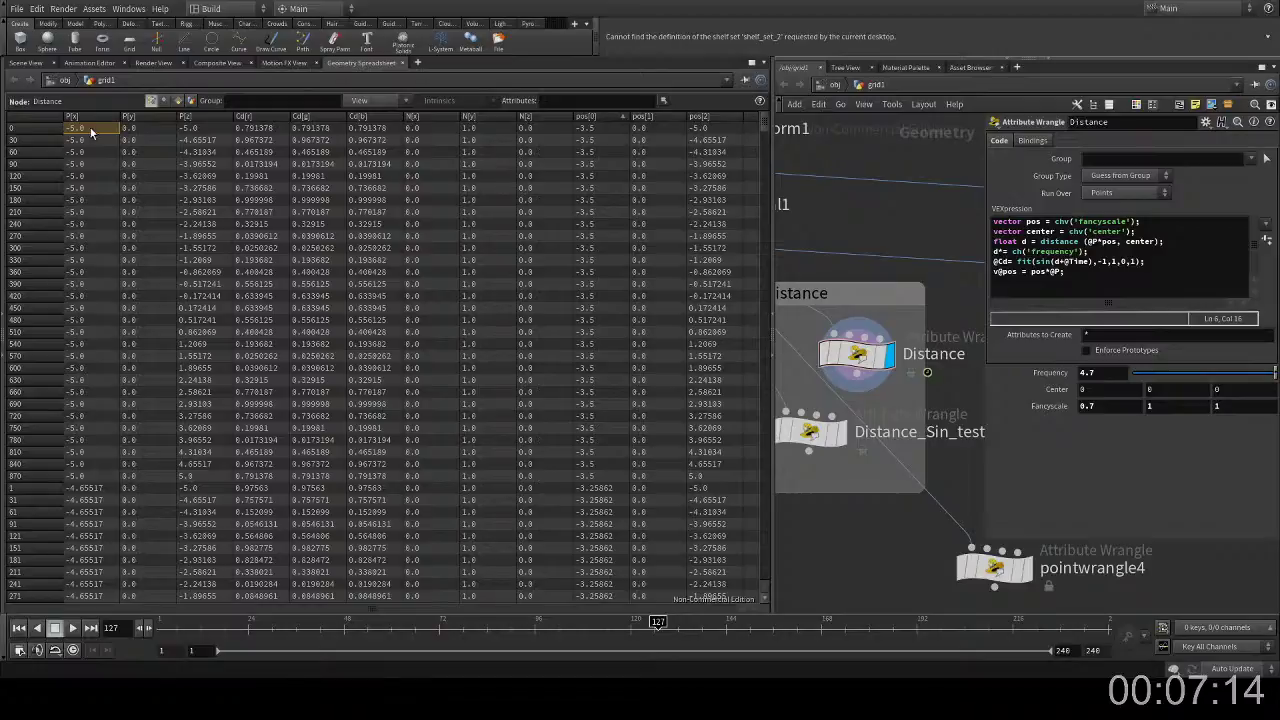
click(600, 127)
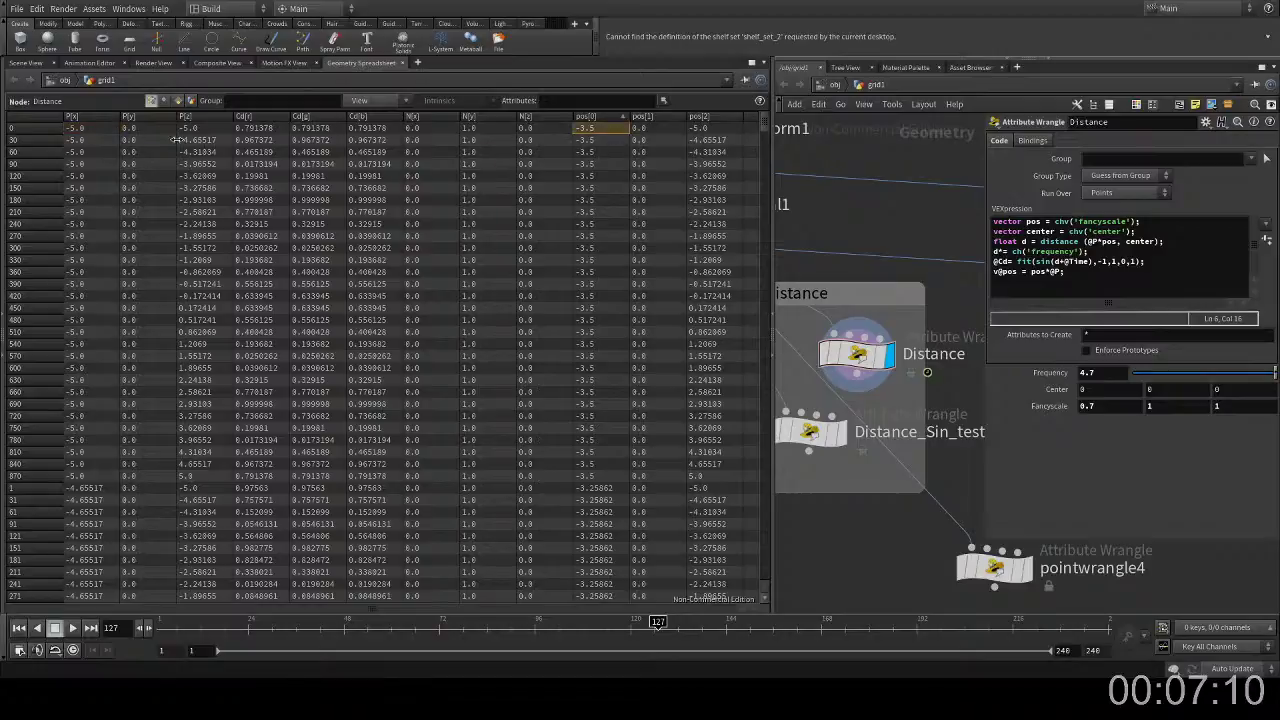
click(102, 130)
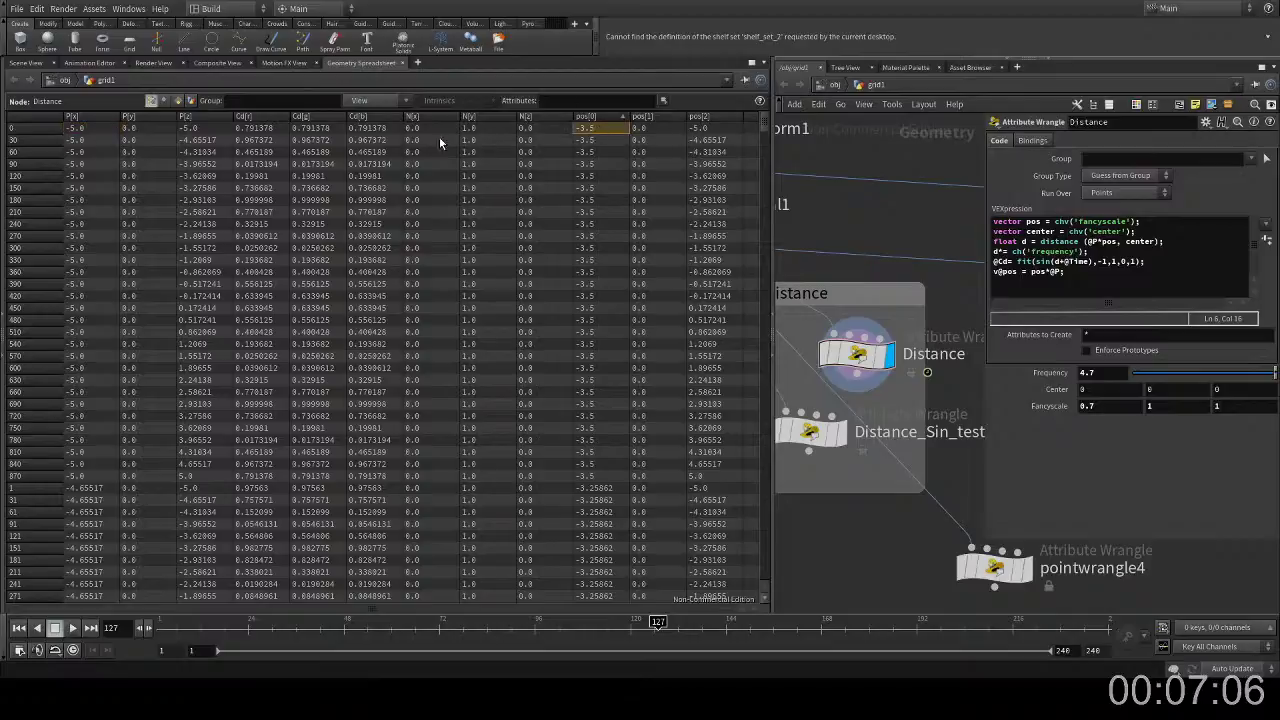
click(209, 131)
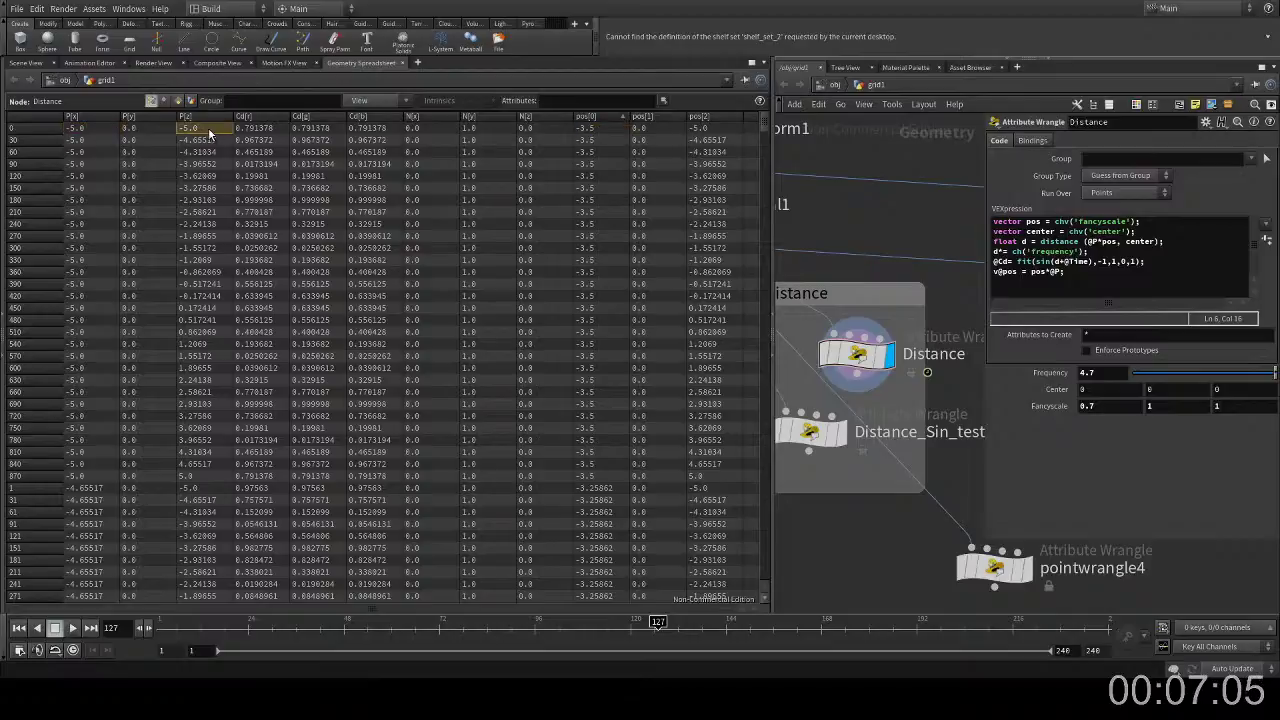
click(720, 130)
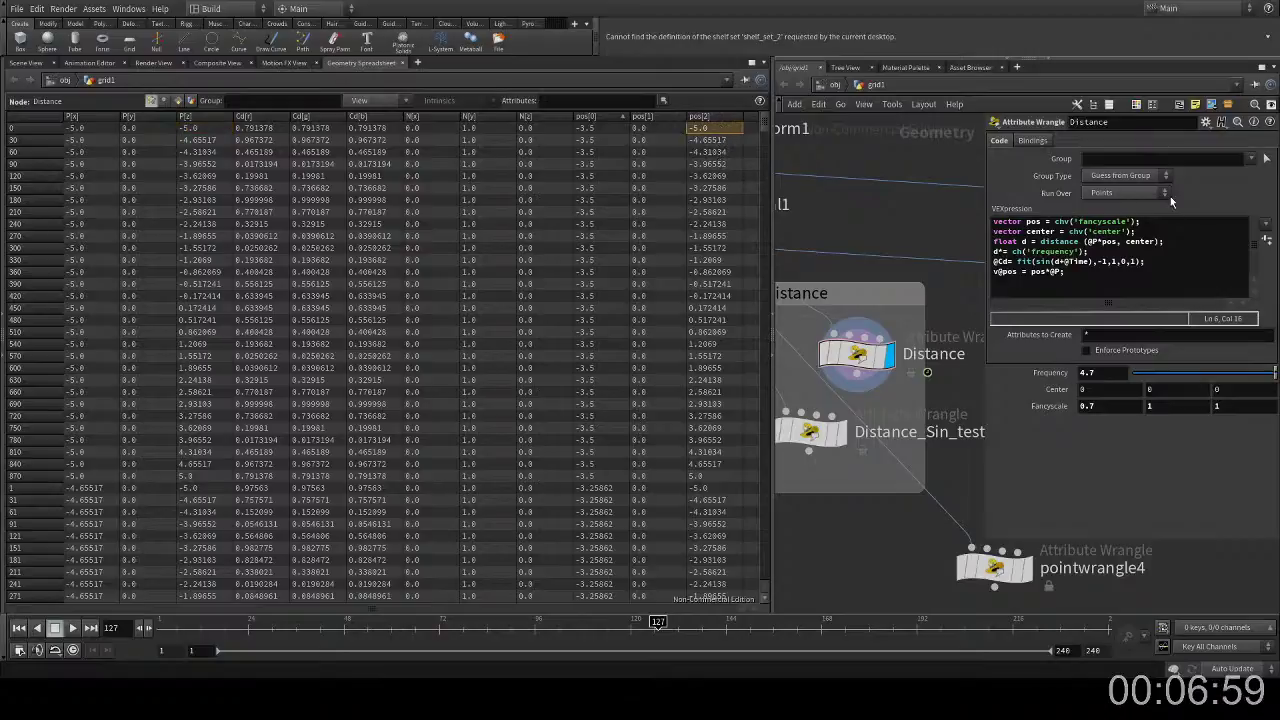
click(1137, 279)
drag(1135, 278, 994, 219)
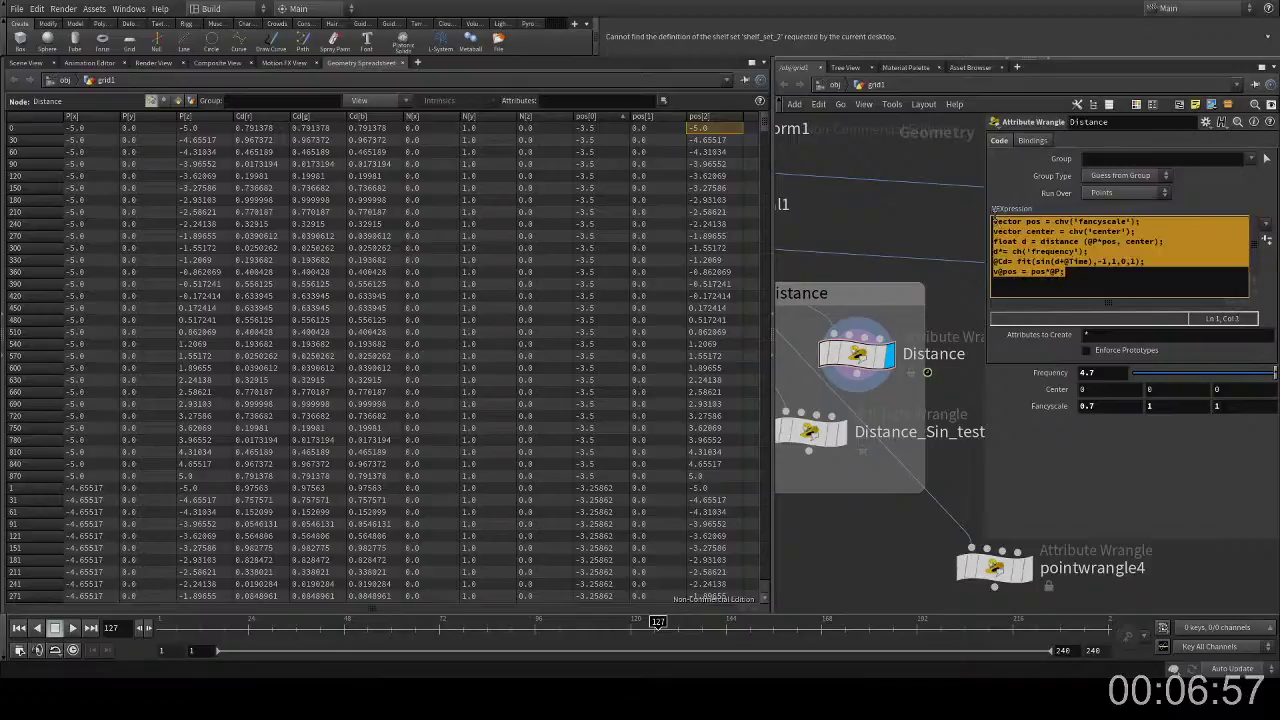
Step: Glance at matrix image results, then replace the query with a 'youtube' search
click(1125, 275)
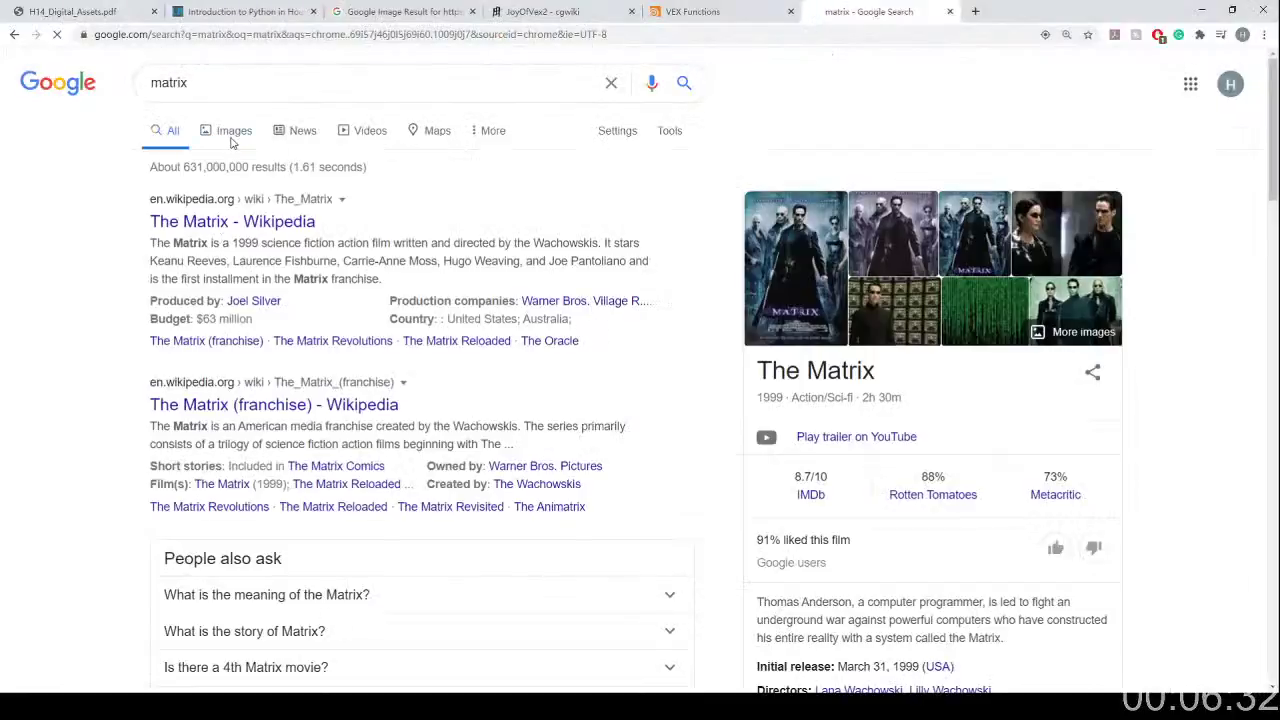
click(231, 143)
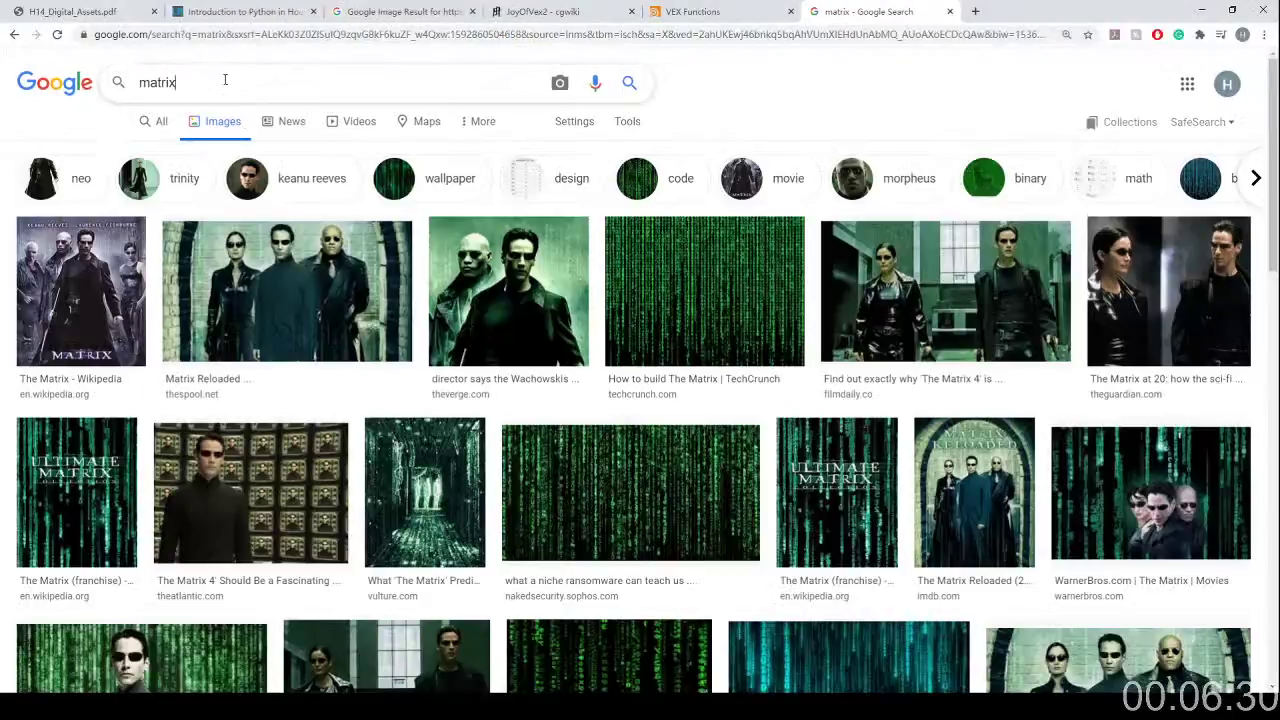
click(14, 34)
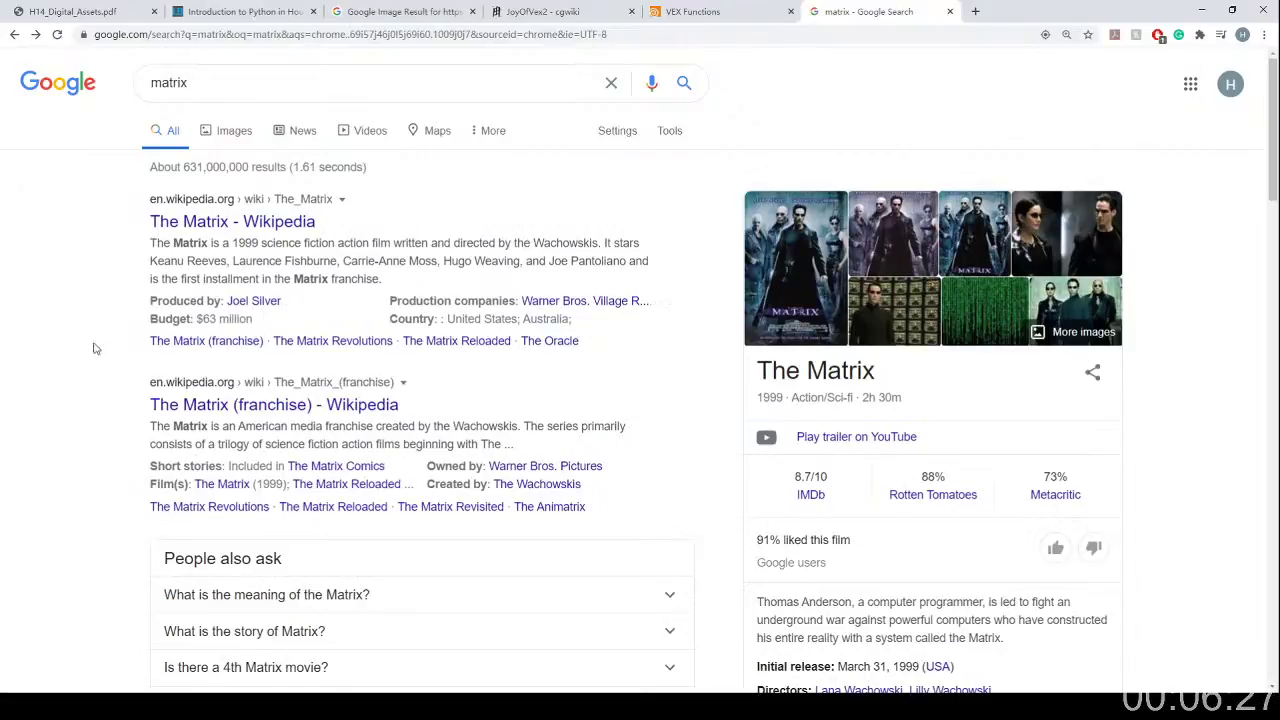
scroll(92, 355, down, 3)
scroll(90, 375, up, 3)
drag(240, 88, 88, 87)
text(you)
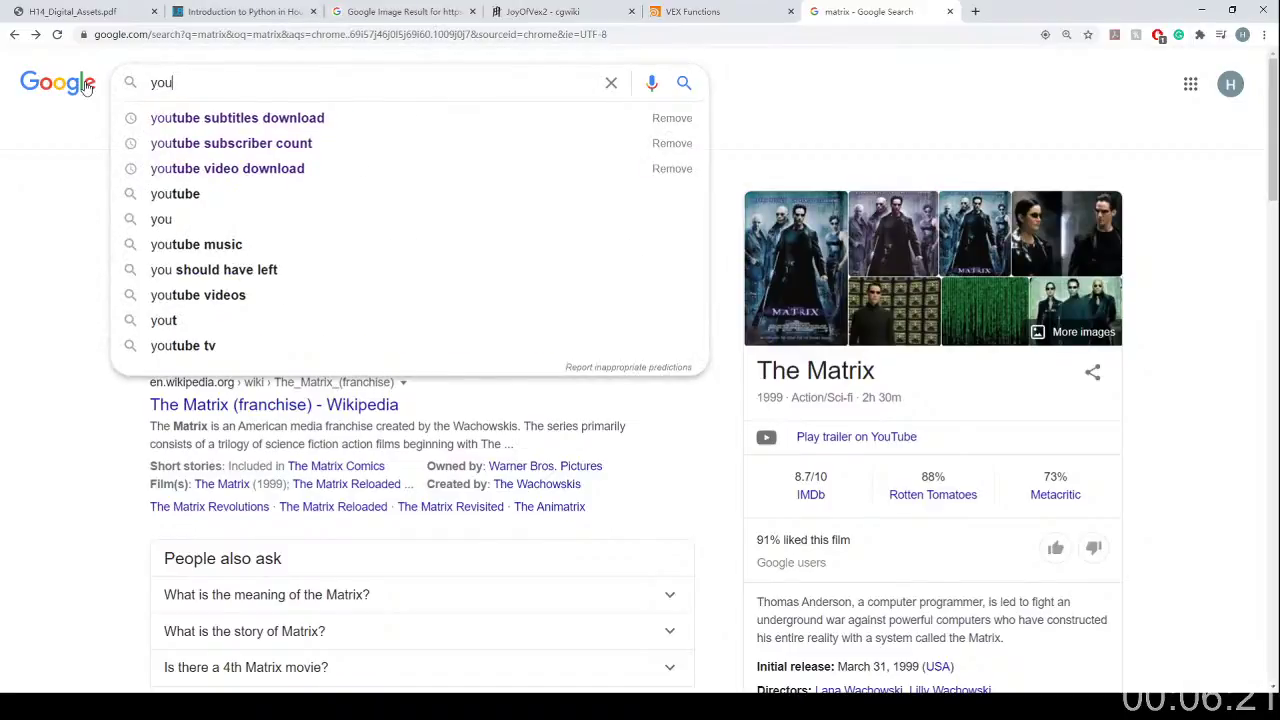
key(Down)
key(Down)
key(Down)
key(Down)
key(Return)
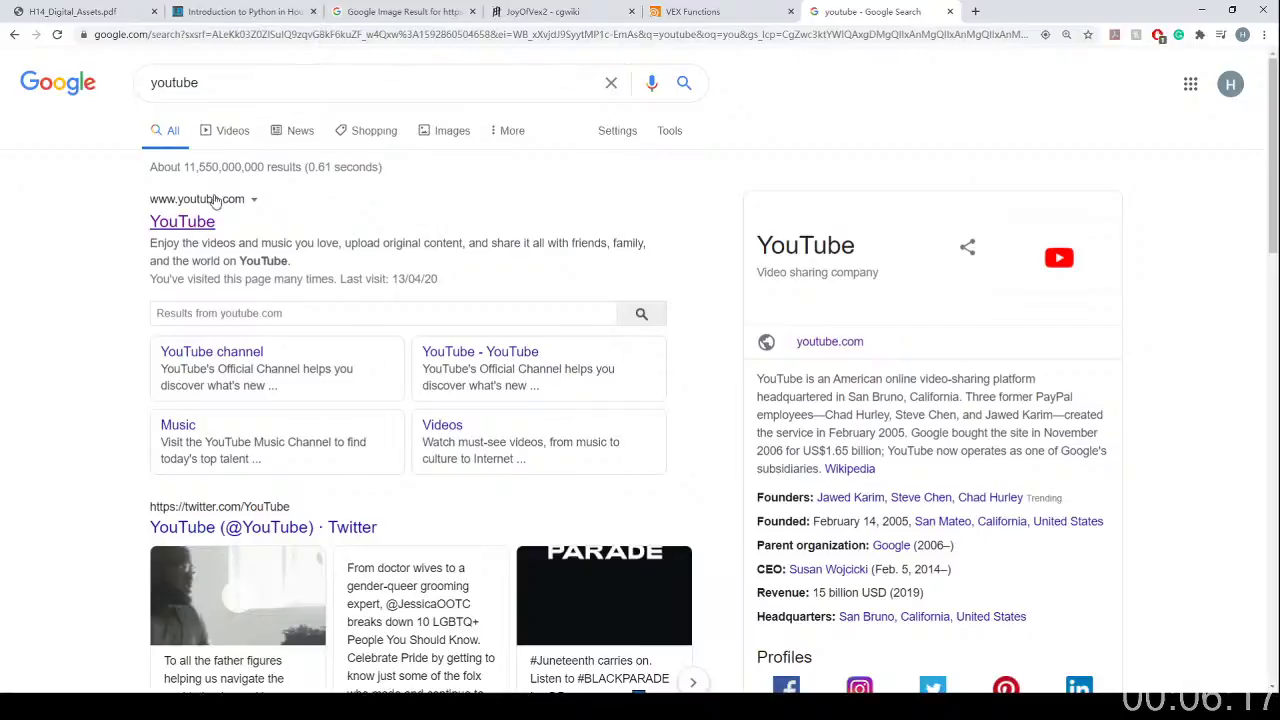
Step: Open YouTube and browse the results for 'matrix in houdini'
click(197, 221)
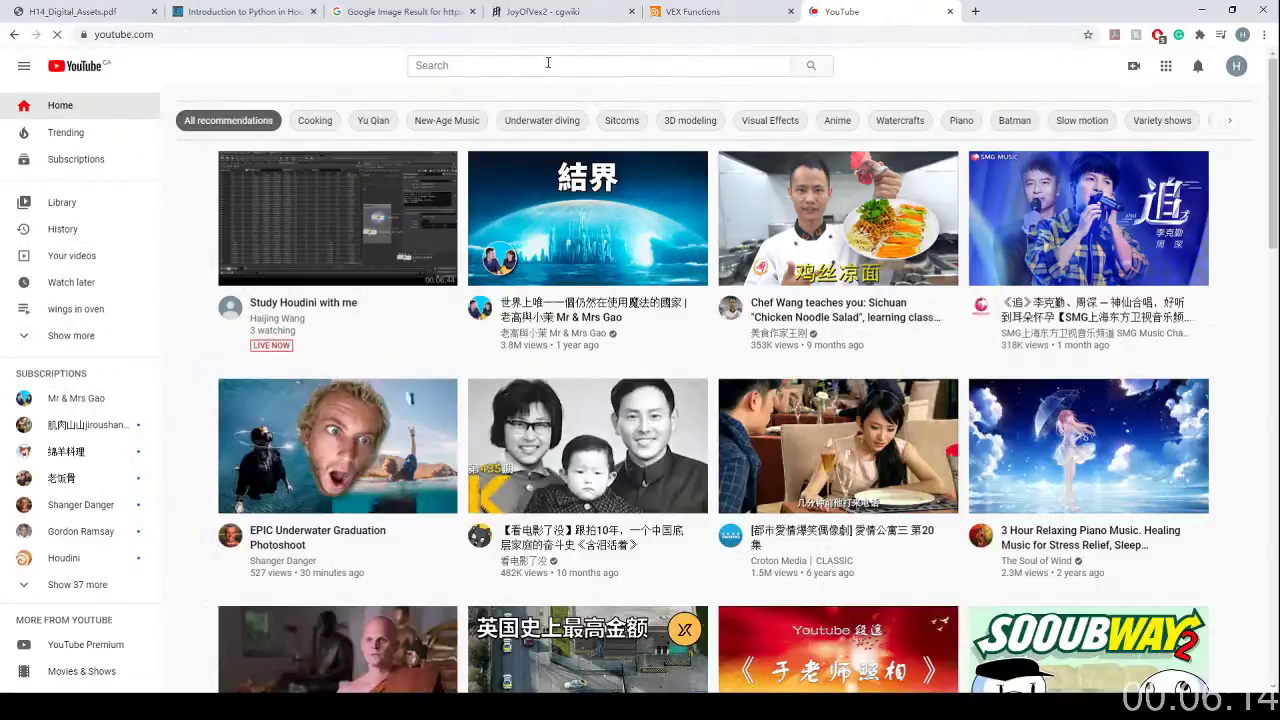
click(548, 63)
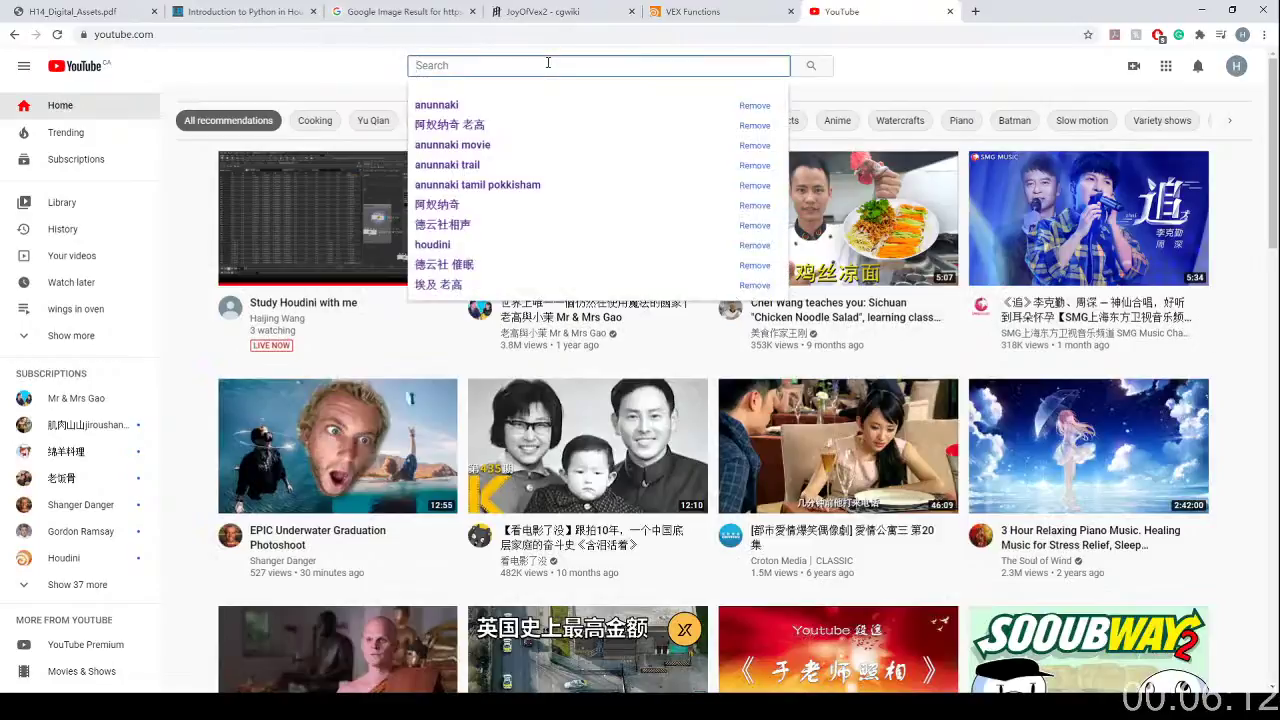
text(matrix)
key(Down)
key(Return)
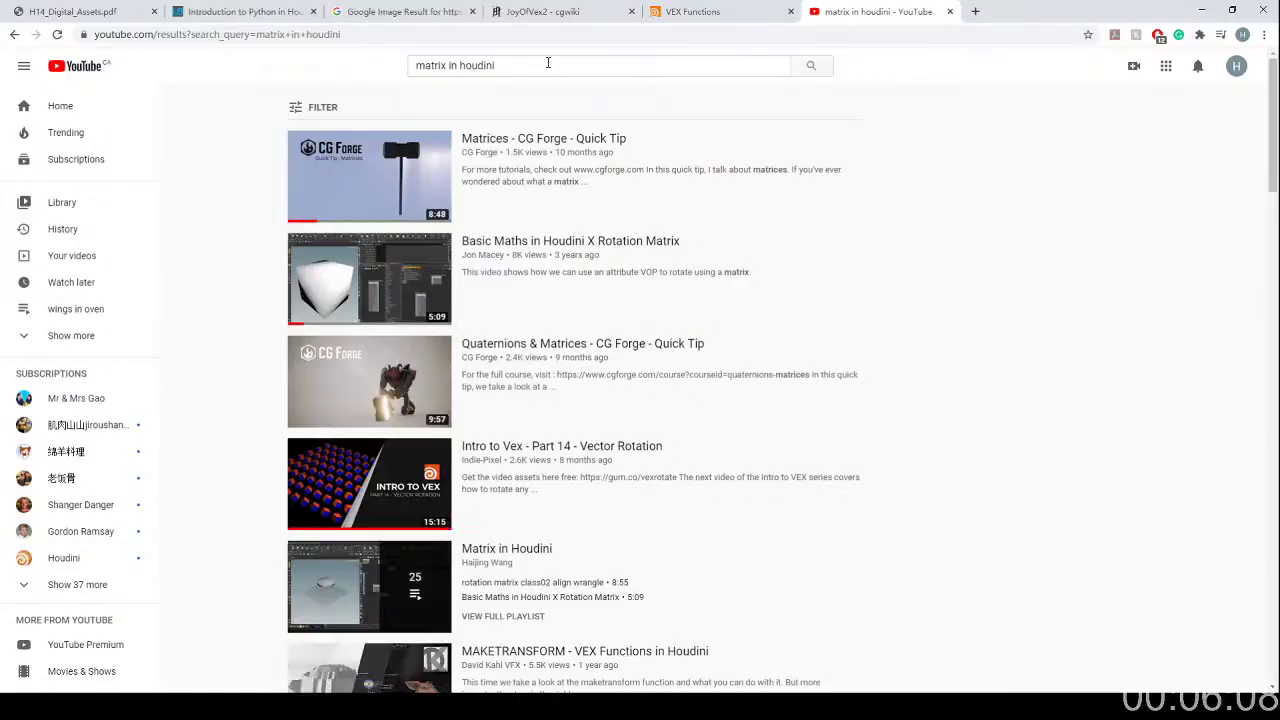
mouse_move(369, 279)
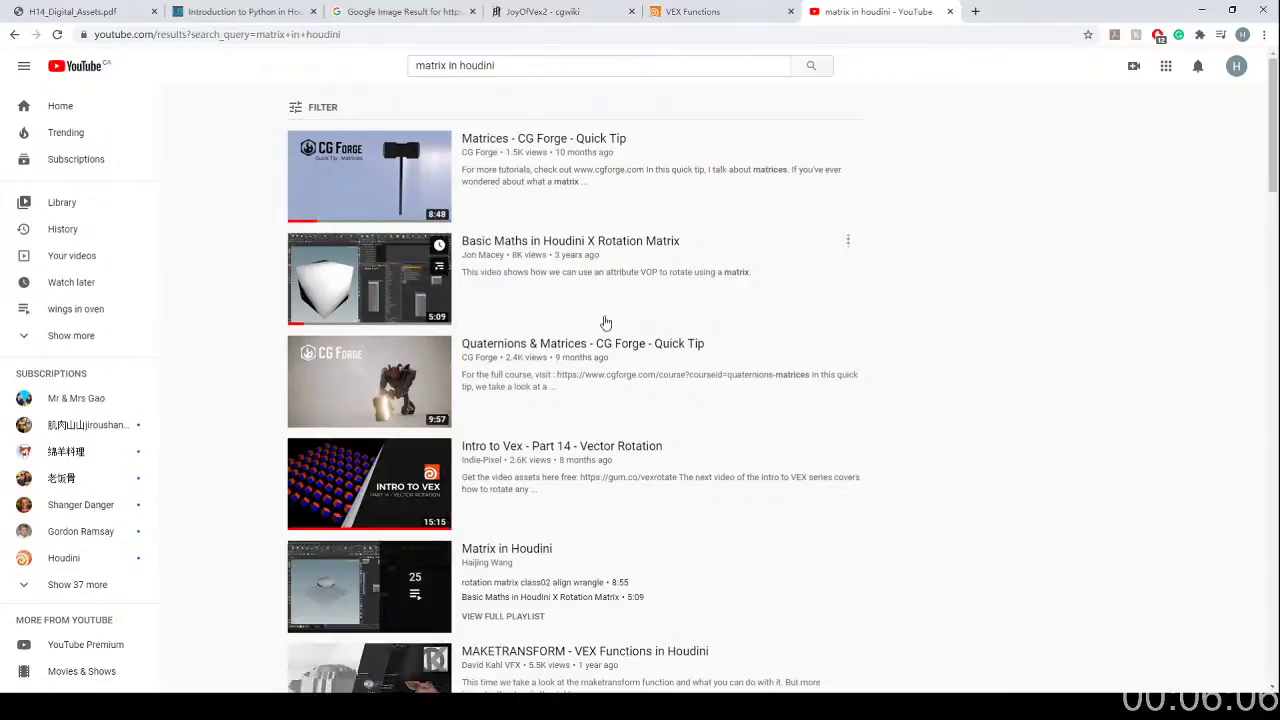
scroll(605, 327, down, 3)
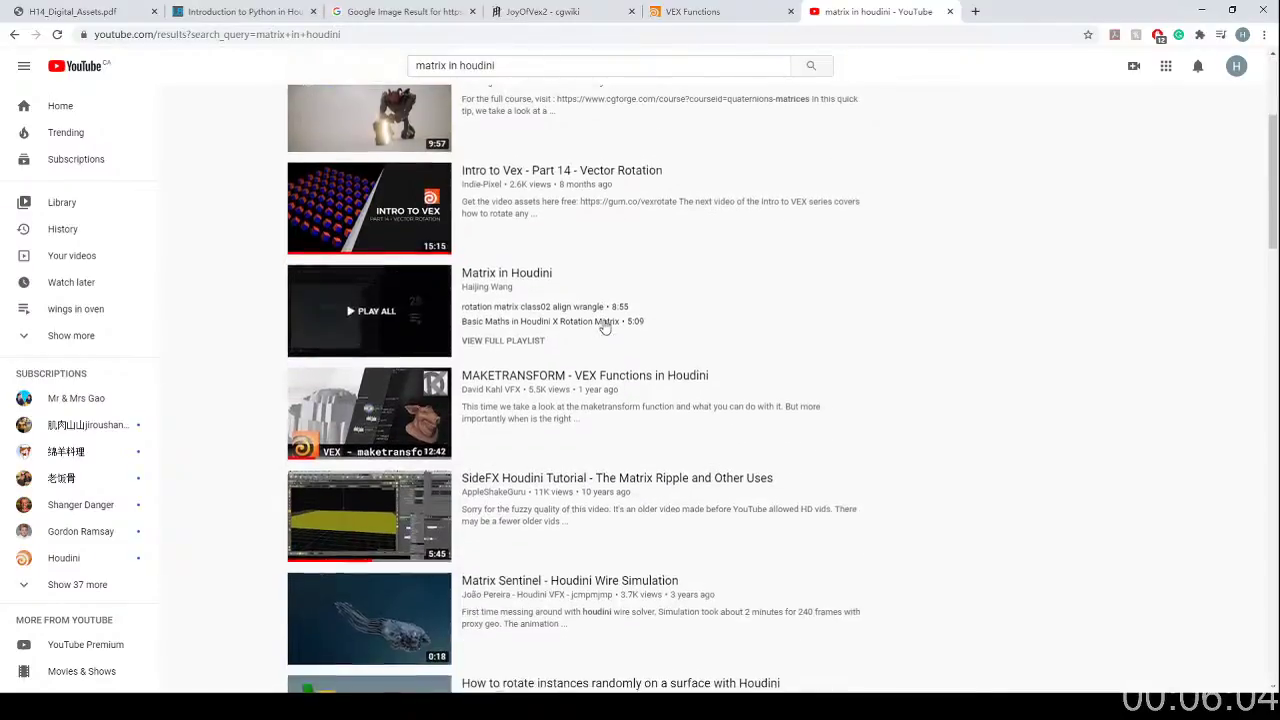
scroll(605, 327, down, 2)
scroll(605, 327, down, 1)
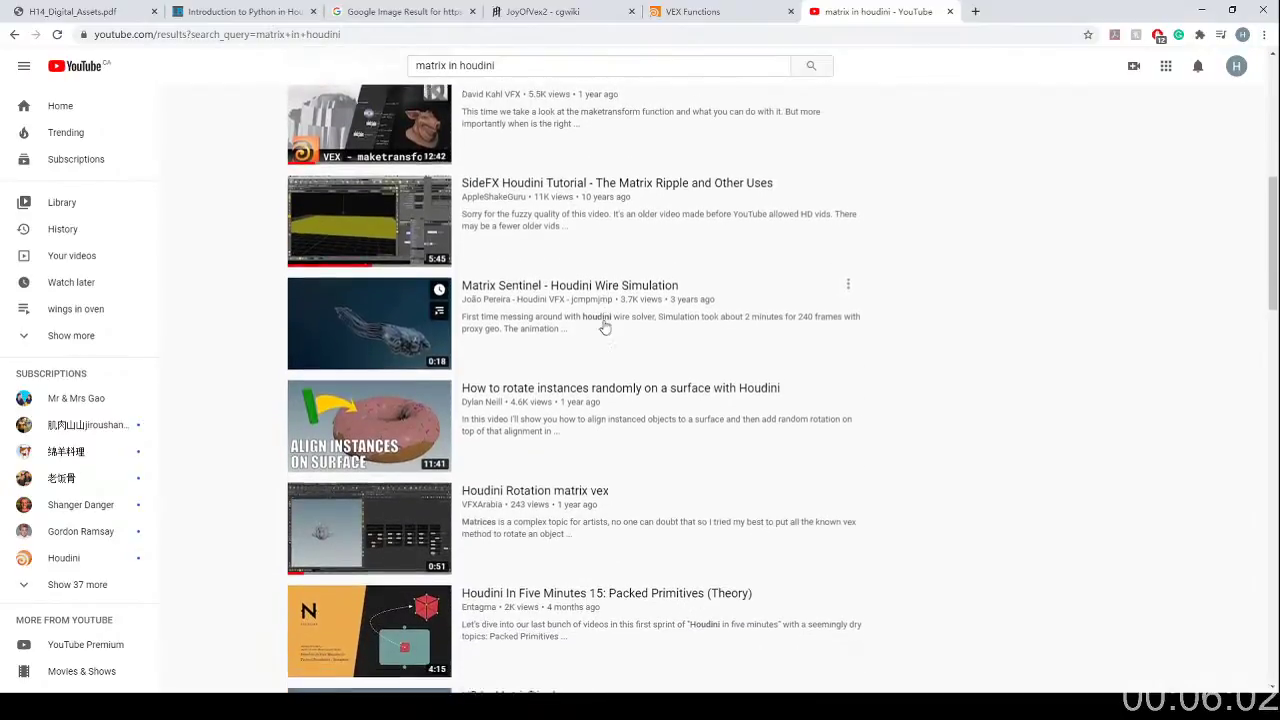
scroll(605, 327, down, 1)
scroll(605, 327, down, 1)
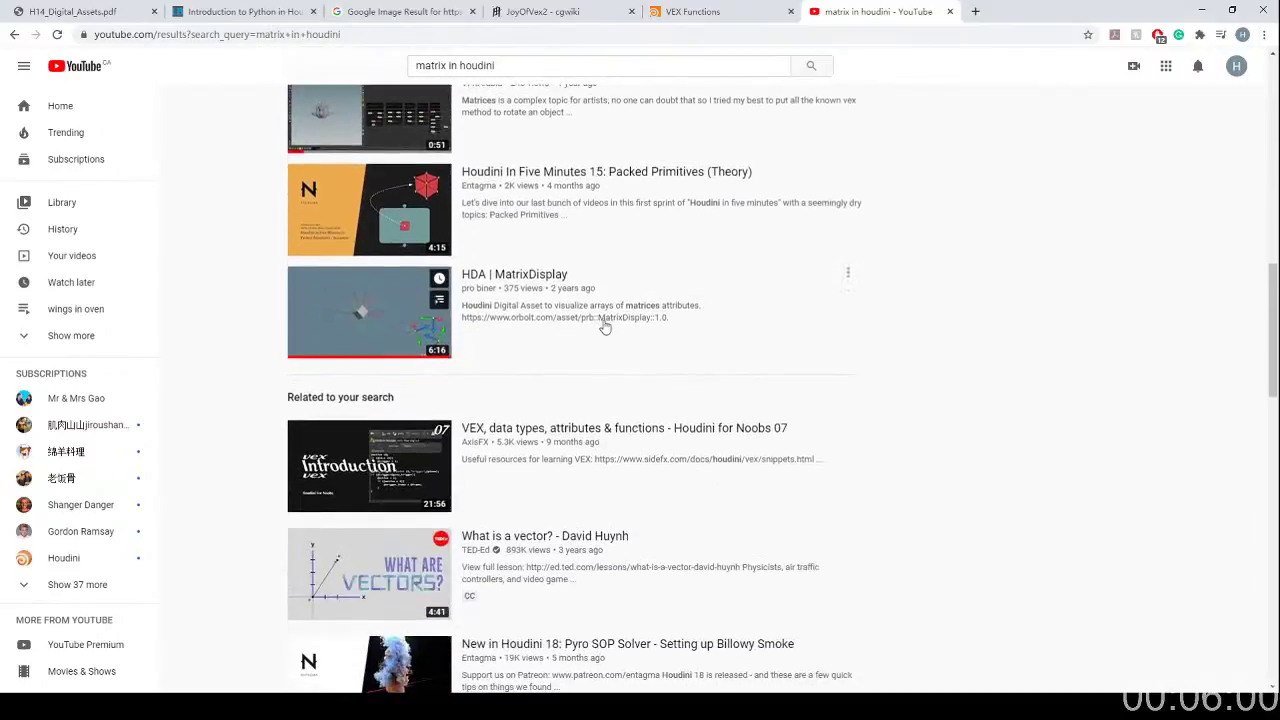
scroll(605, 327, down, 1)
scroll(605, 327, down, 1)
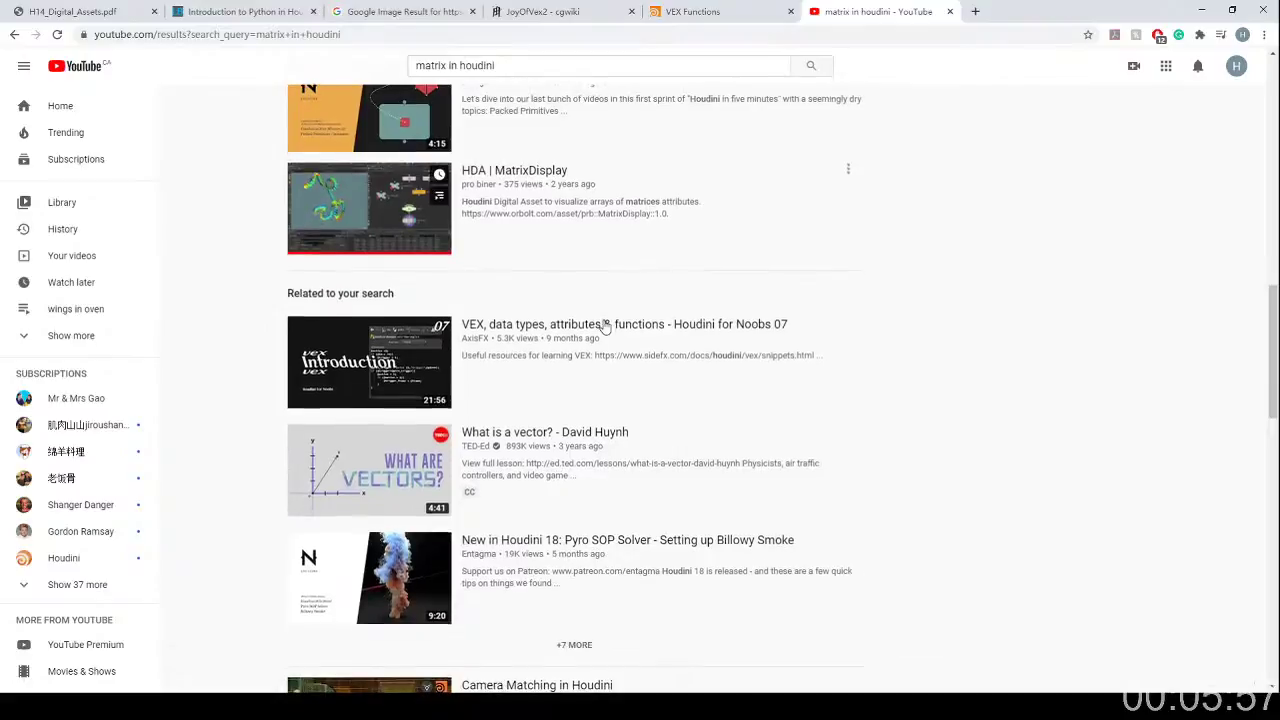
scroll(605, 327, up, 10)
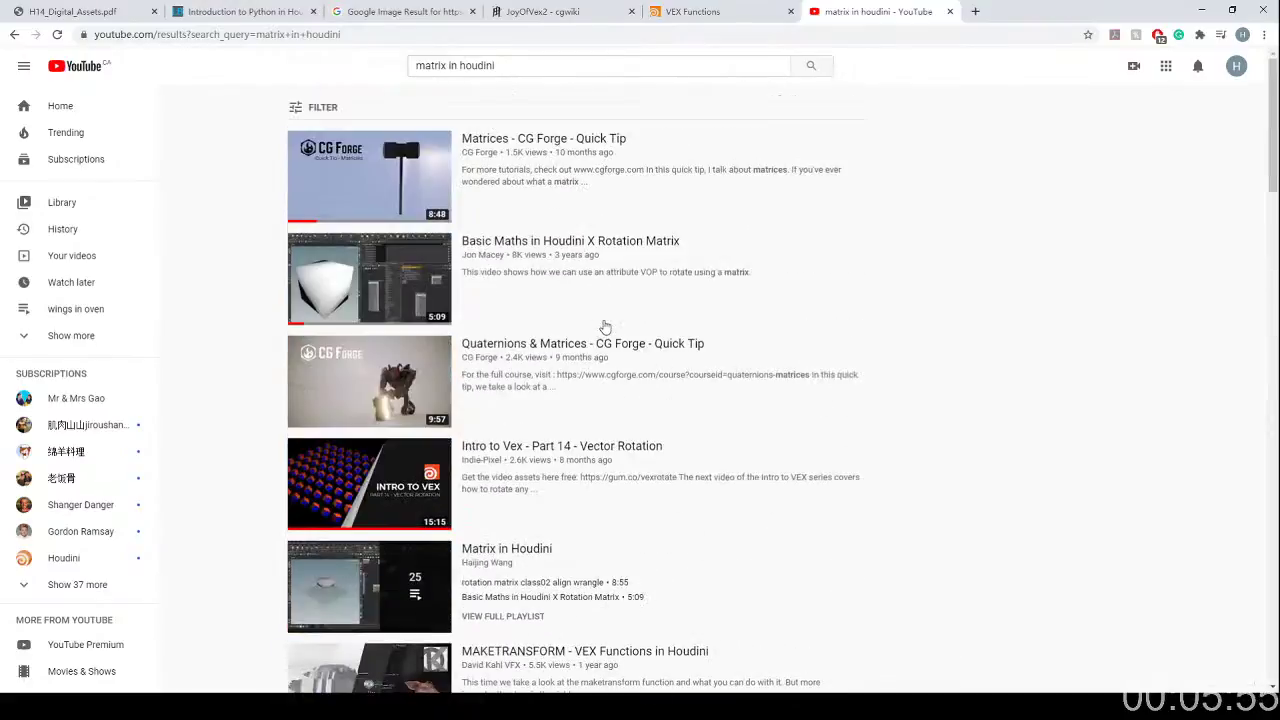
Step: Search 'matrix in math' and open 'Introduction to matrices' and 'How To Multiply Matrices' in new tabs
click(568, 64)
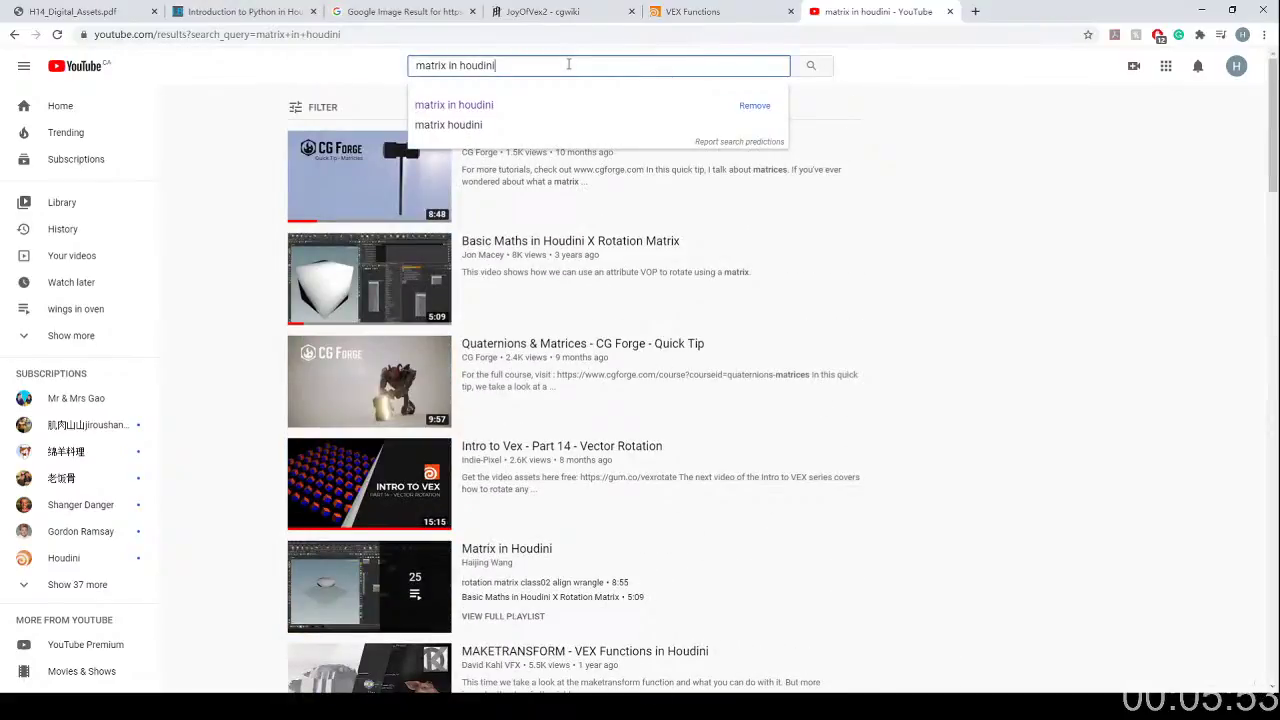
key(BackSpace)
key(BackSpace)
key(BackSpace)
key(BackSpace)
key(BackSpace)
key(BackSpace)
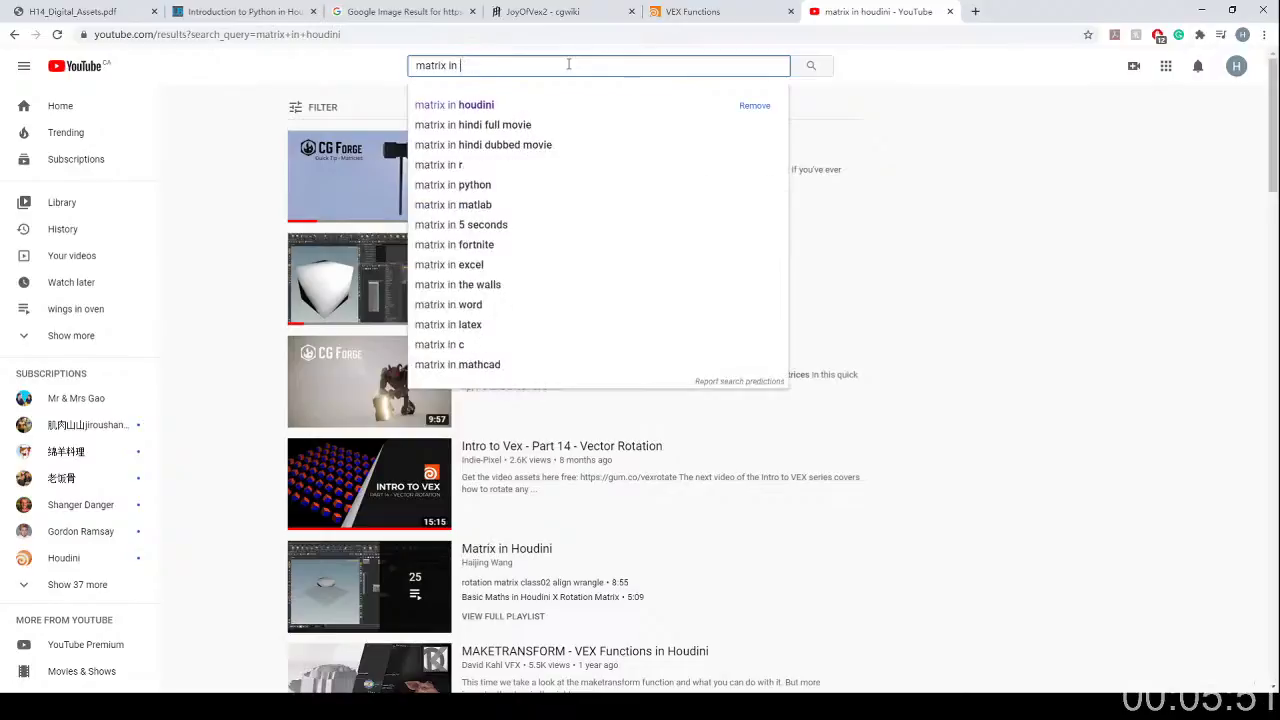
key(BackSpace)
key(BackSpace)
key(BackSpace)
key(Return)
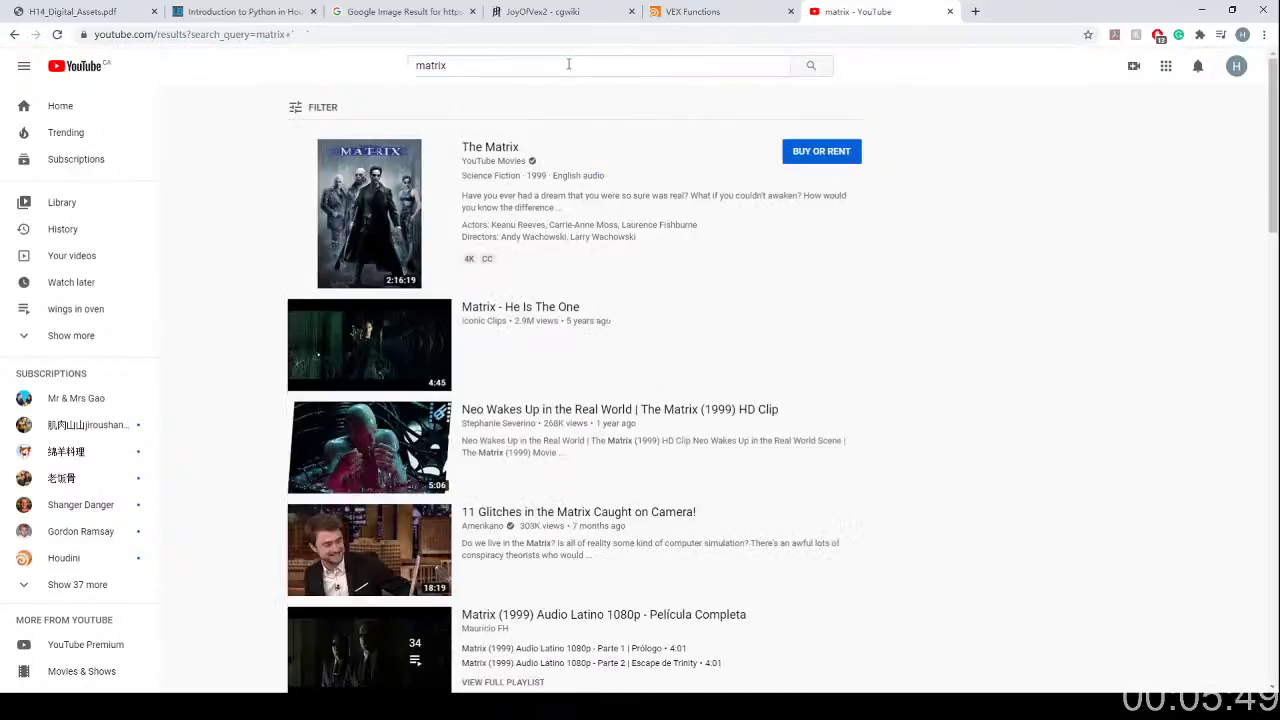
click(568, 64)
text(in )
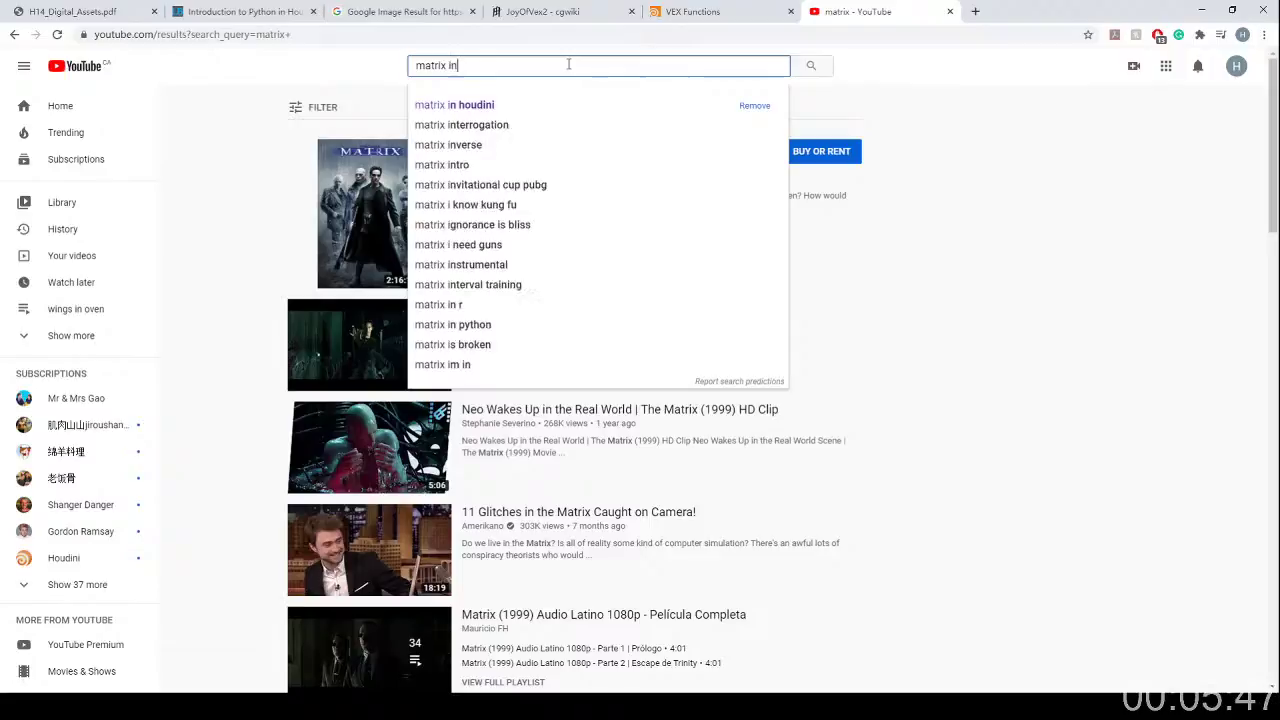
text(ma)
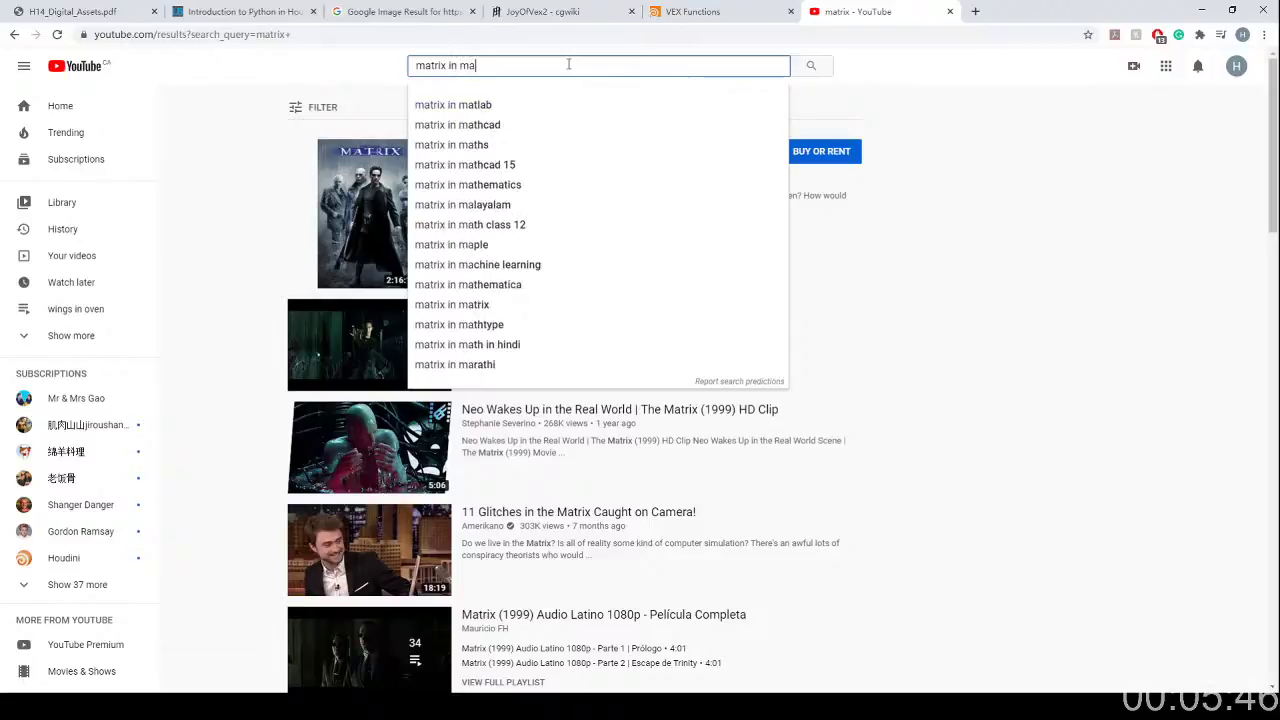
text(th)
key(Return)
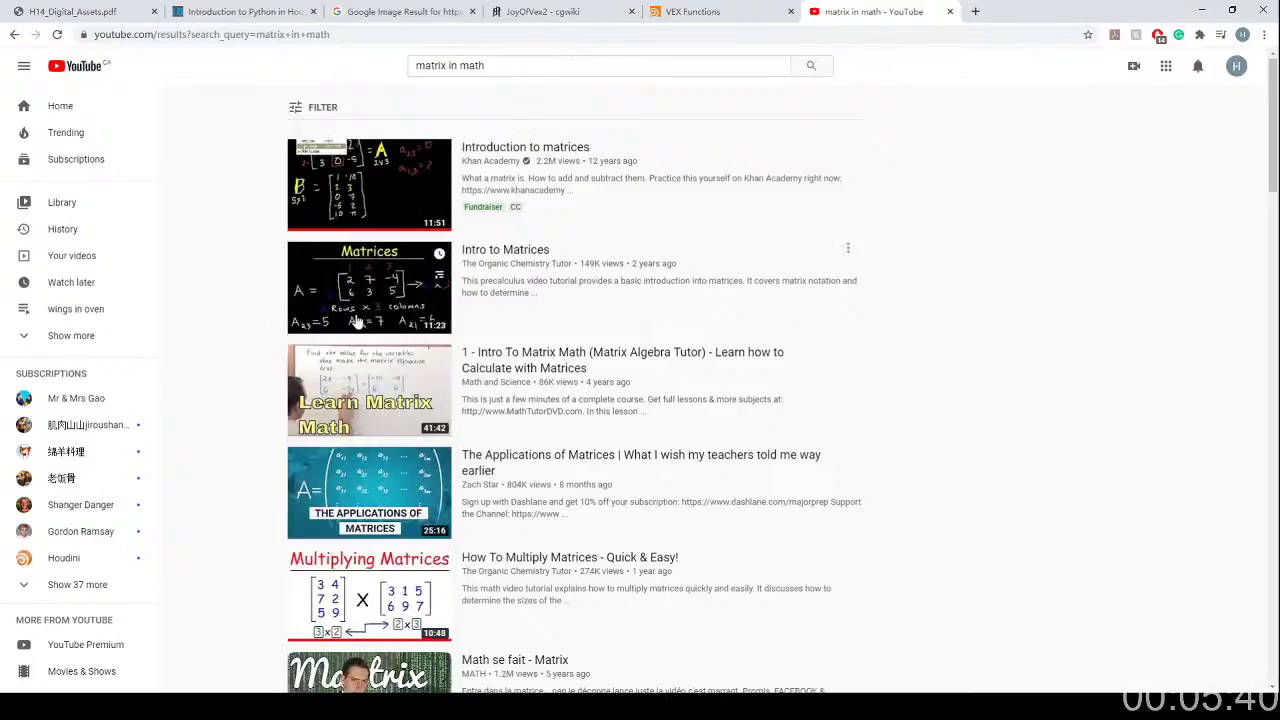
middle_click(397, 197)
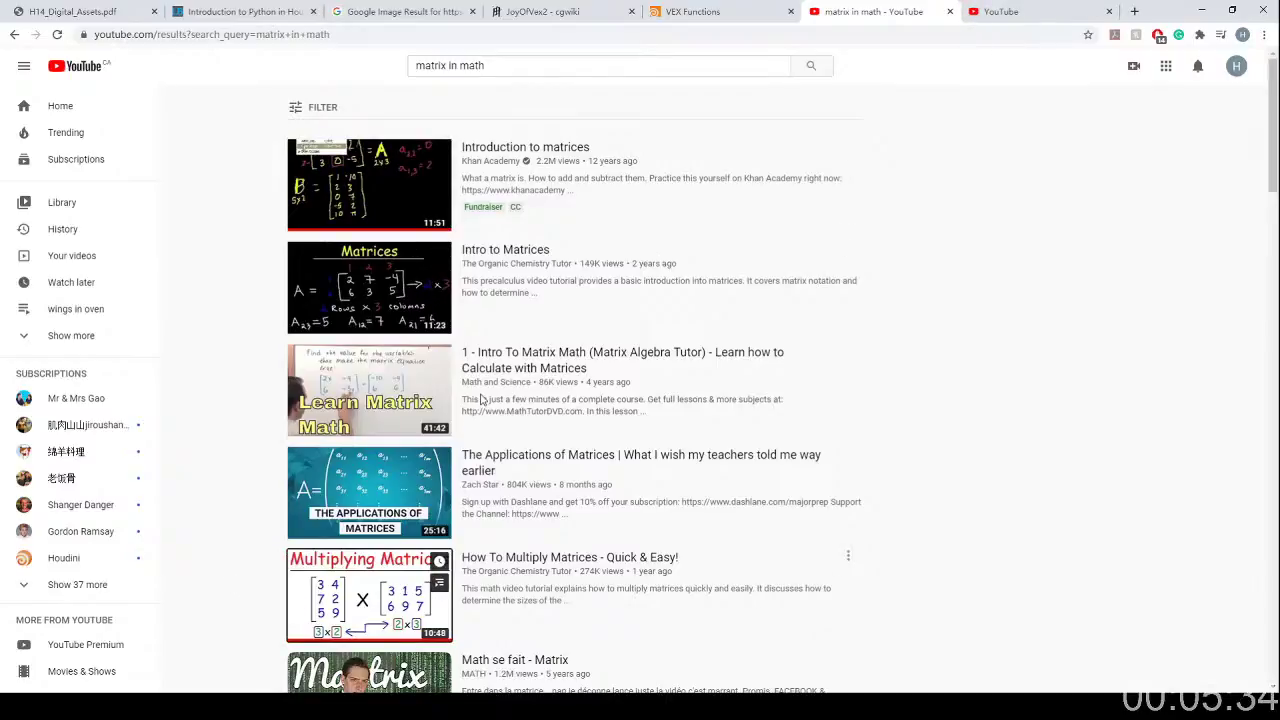
middle_click(481, 399)
Step: Switch to the How To Multiply Matrices video, lower its volume, and skip ahead to about 0:55
click(1050, 18)
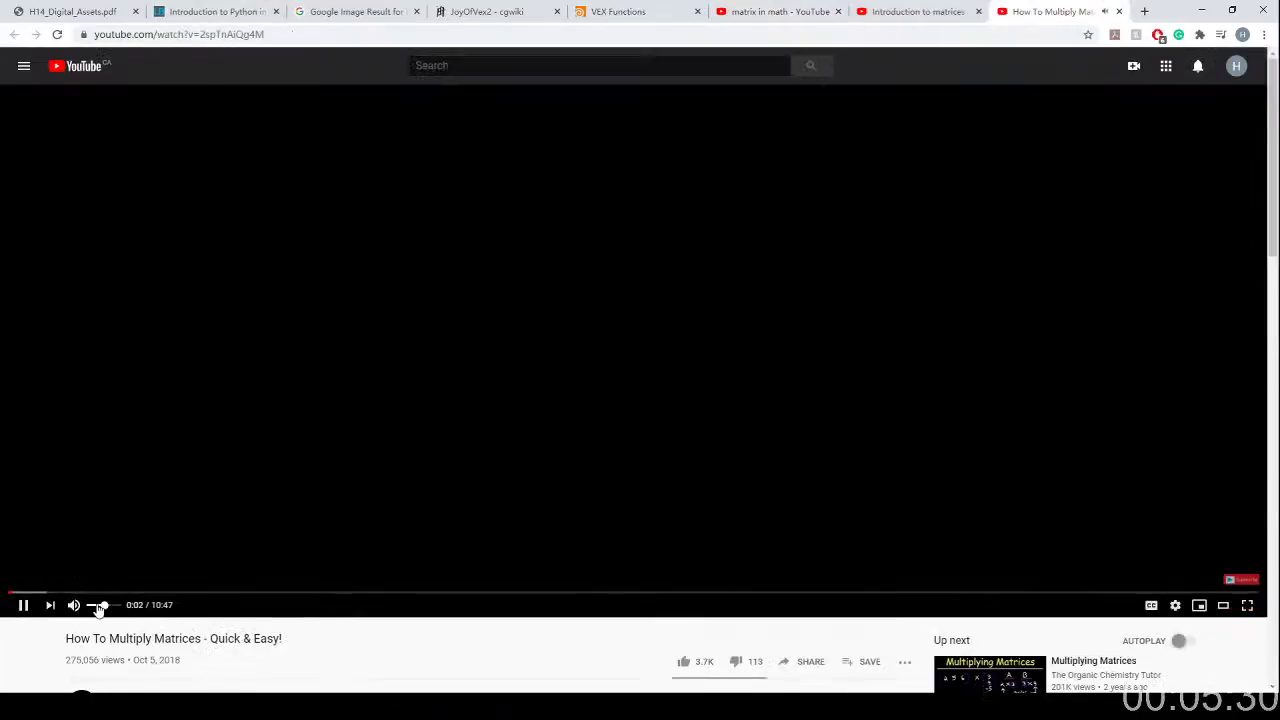
drag(99, 607, 93, 606)
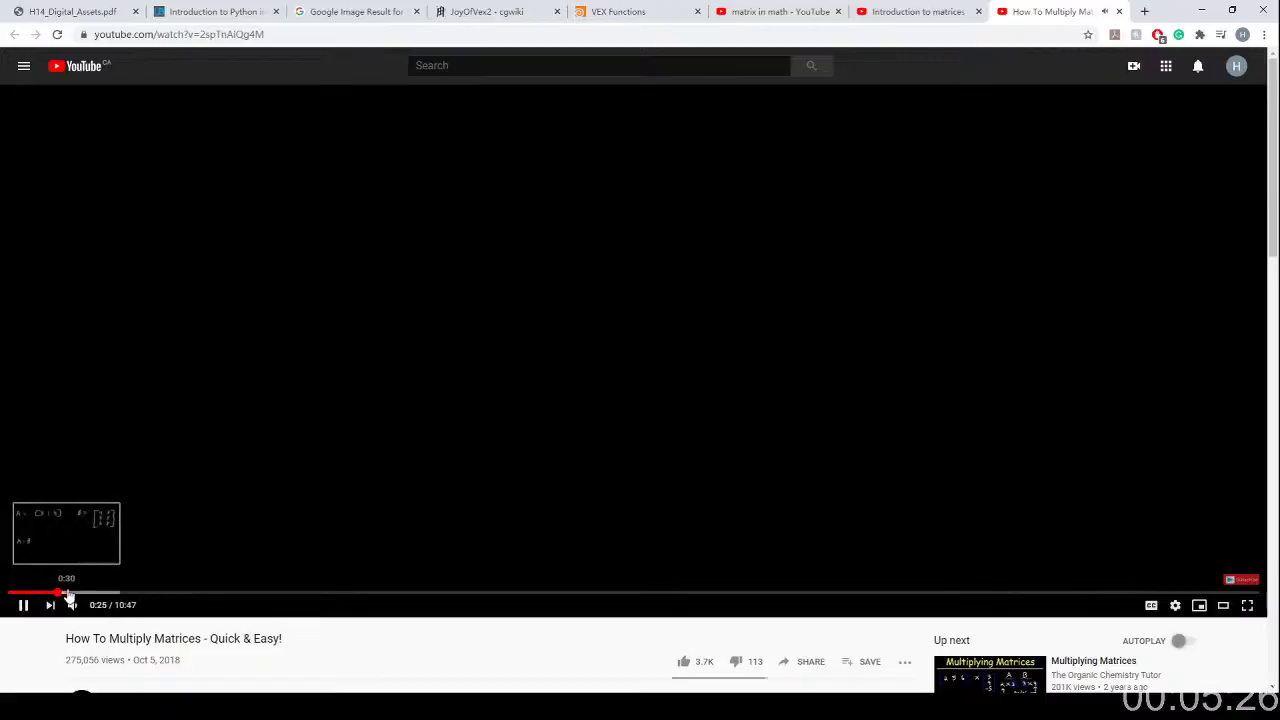
click(75, 594)
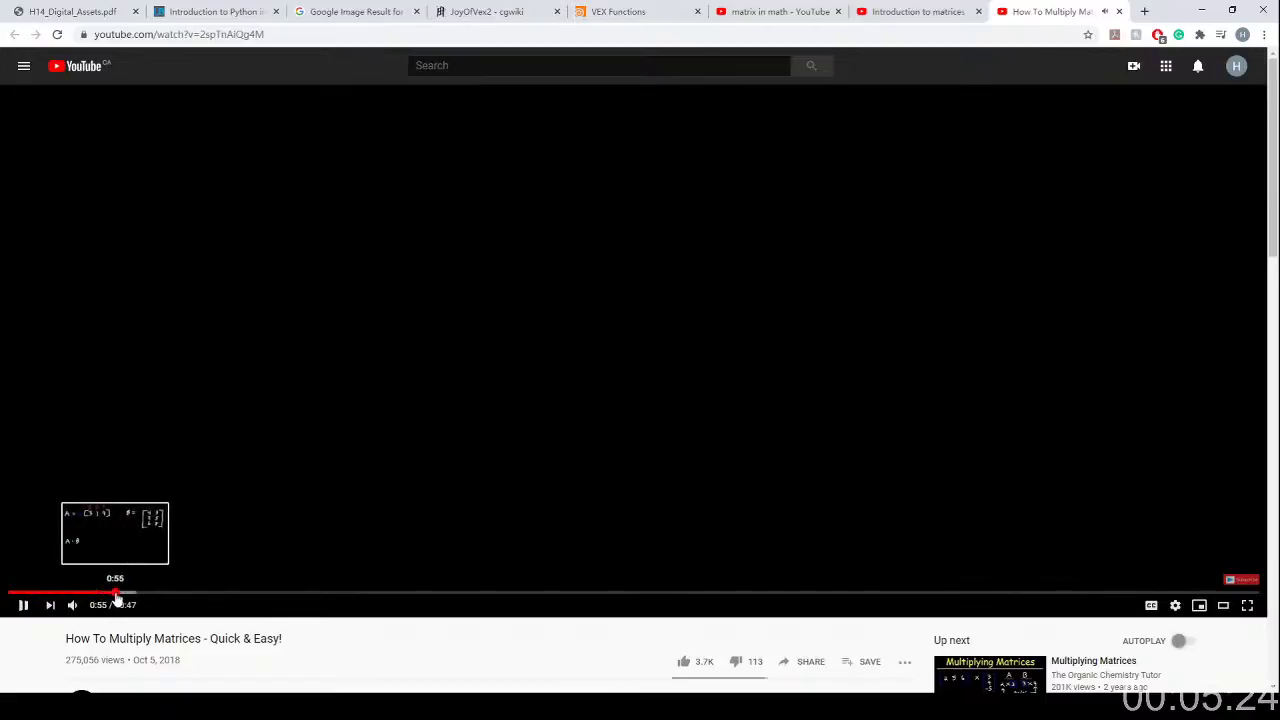
click(117, 594)
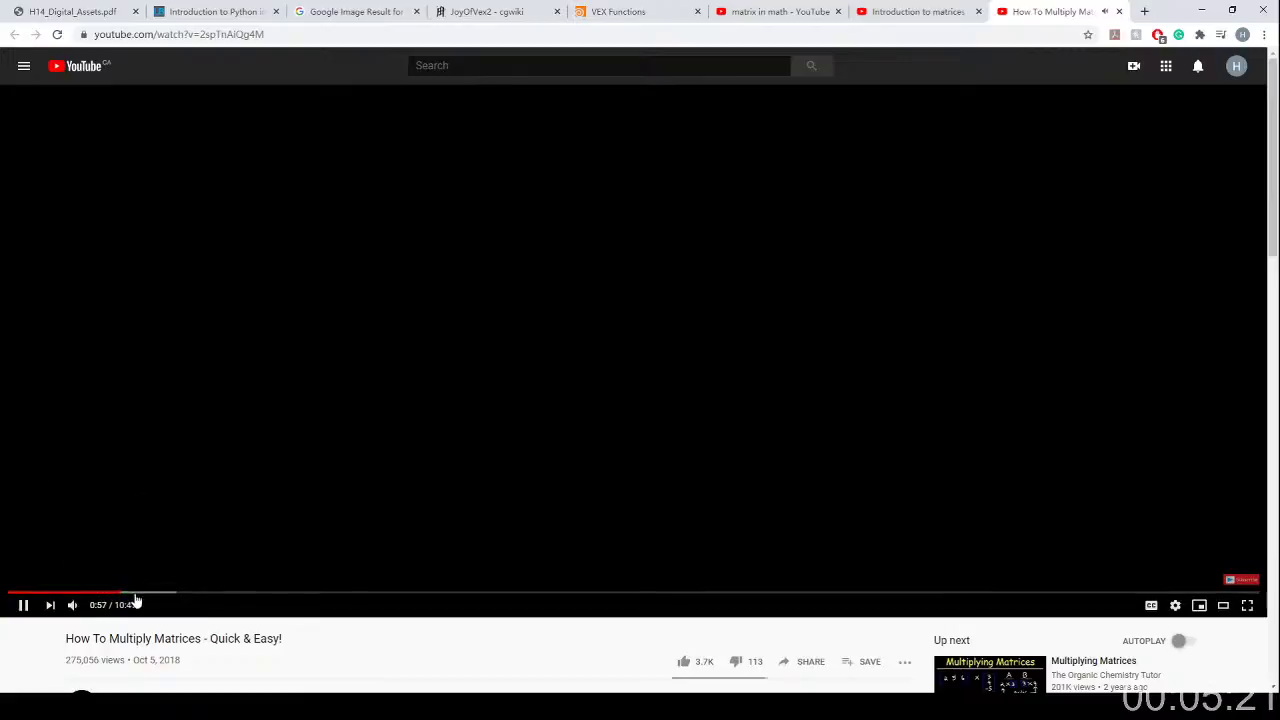
Step: Skip forward through the video in short jumps up to the 2:00 mark
click(143, 594)
click(162, 594)
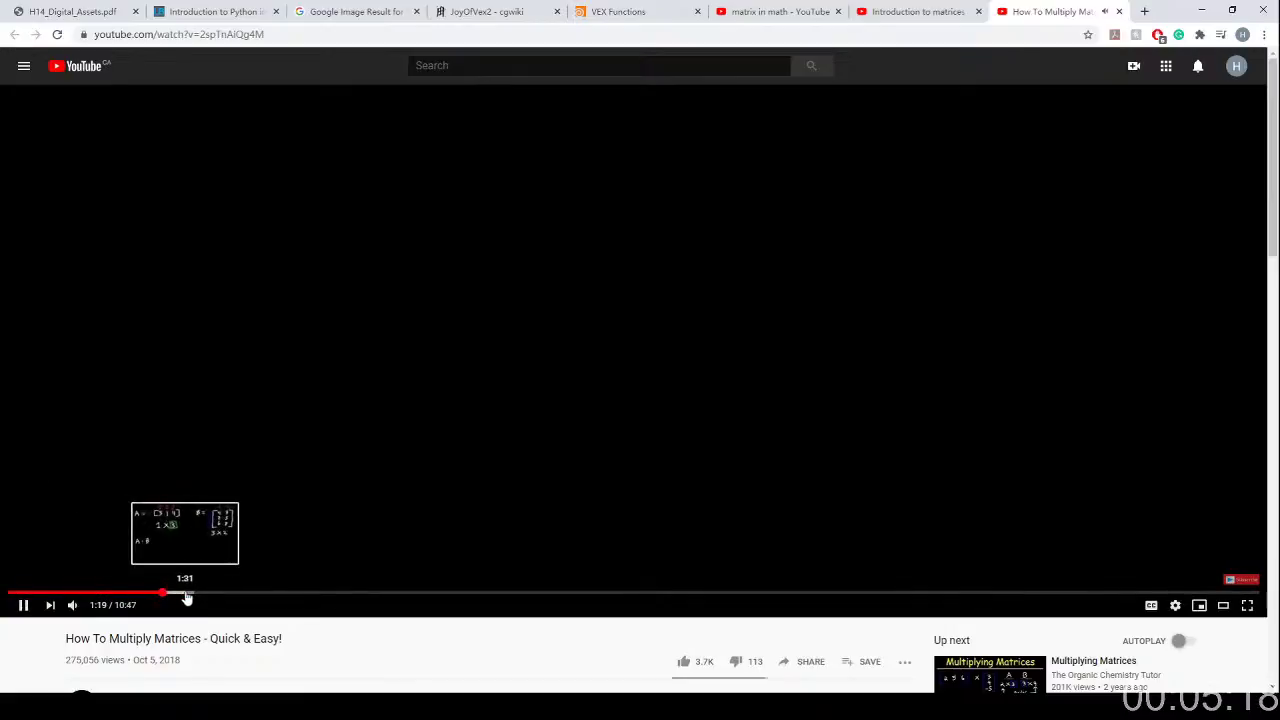
click(186, 594)
click(219, 594)
click(241, 594)
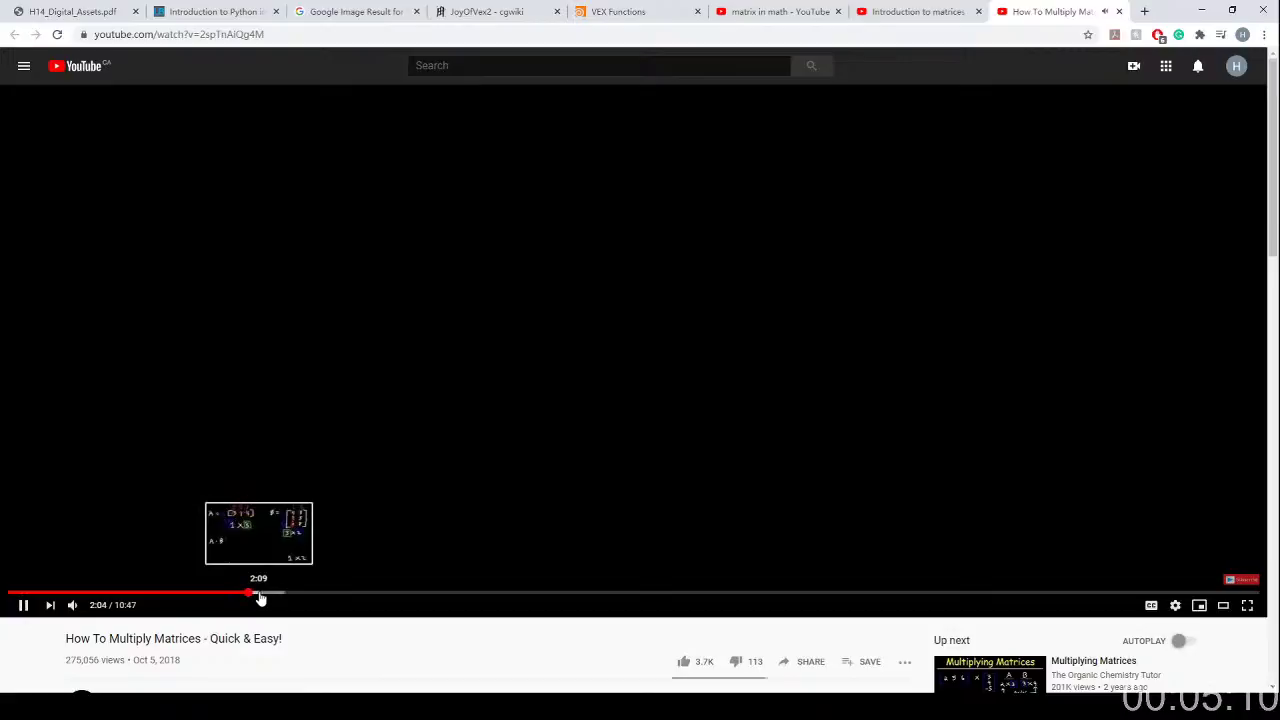
Step: Scrub the video ahead to 3:03 and pause it there
drag(260, 597, 299, 597)
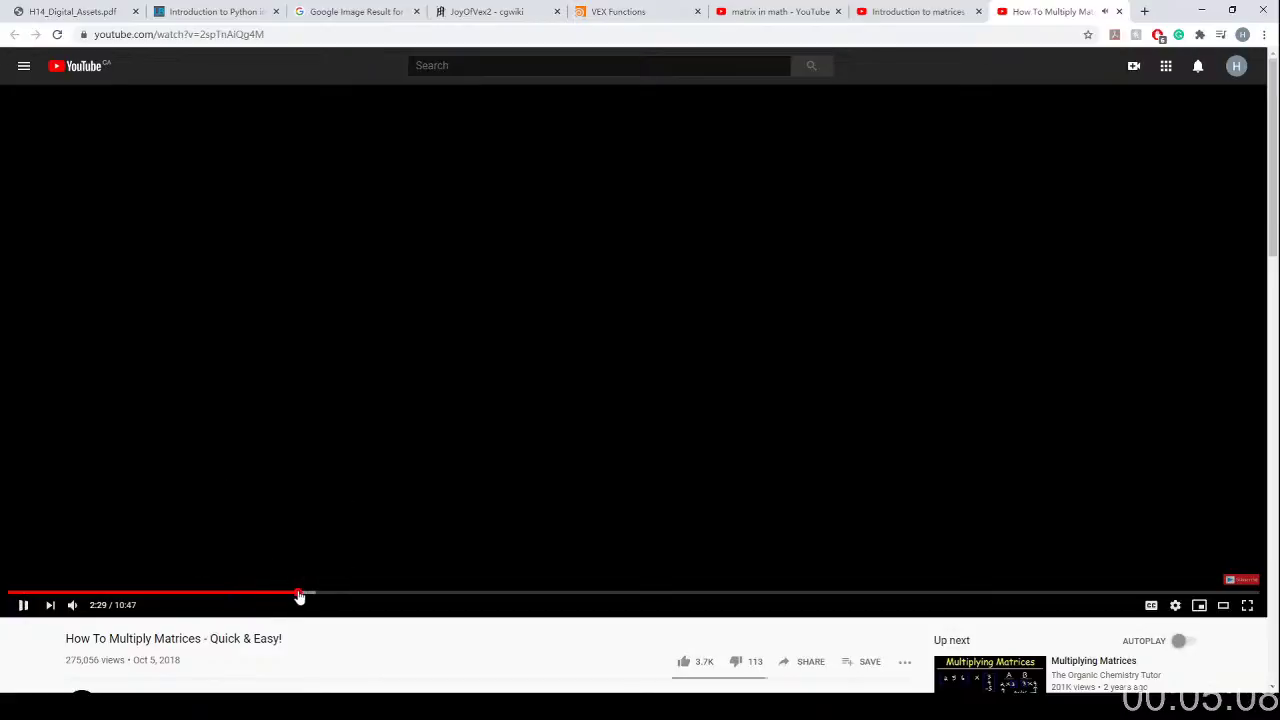
drag(299, 597, 320, 594)
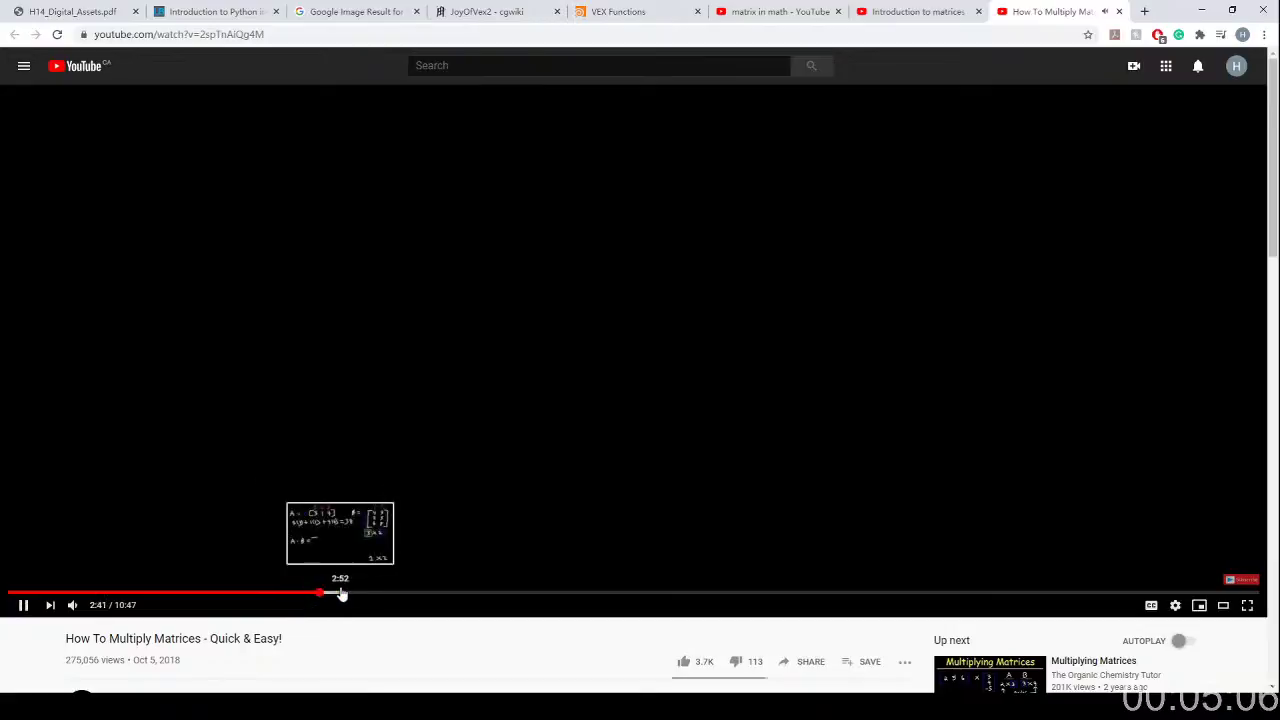
click(343, 594)
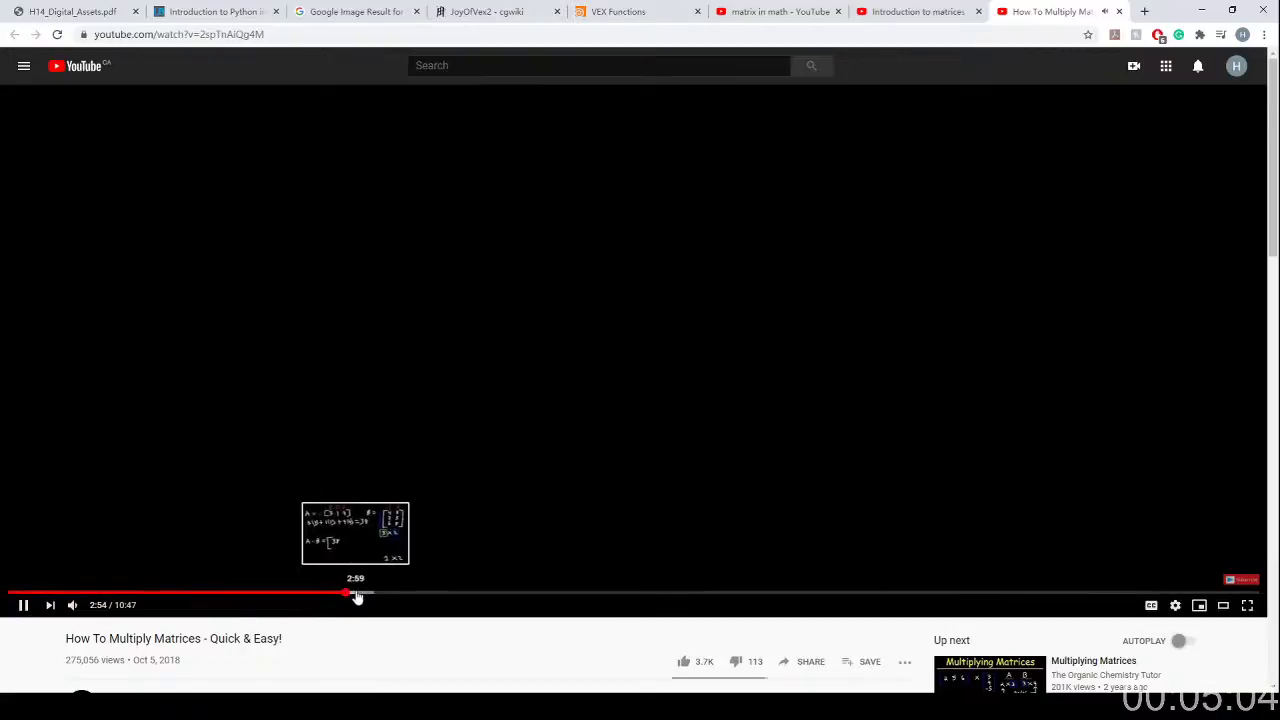
click(366, 597)
click(655, 426)
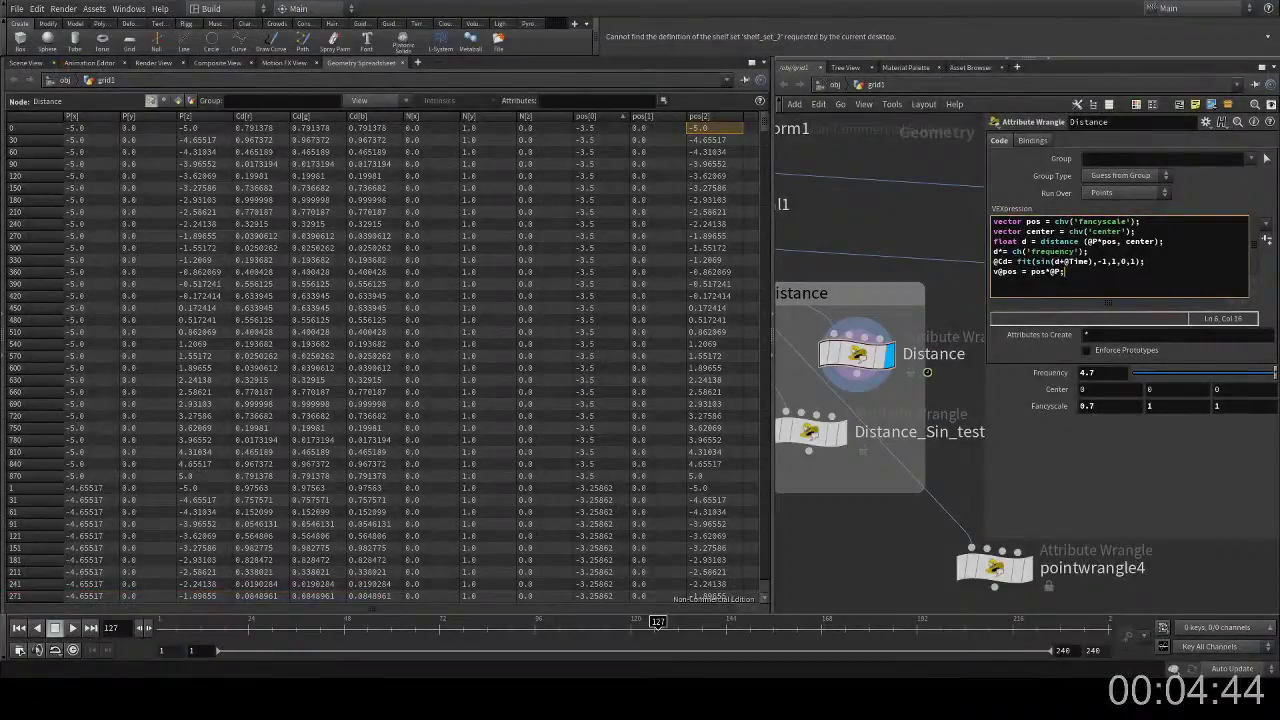
Step: Append comment lines '//point 0:' and '//[-0.5,0,-5] * [...]' to the end of the Distance wrangle's VEX
click(1102, 279)
key(Return)
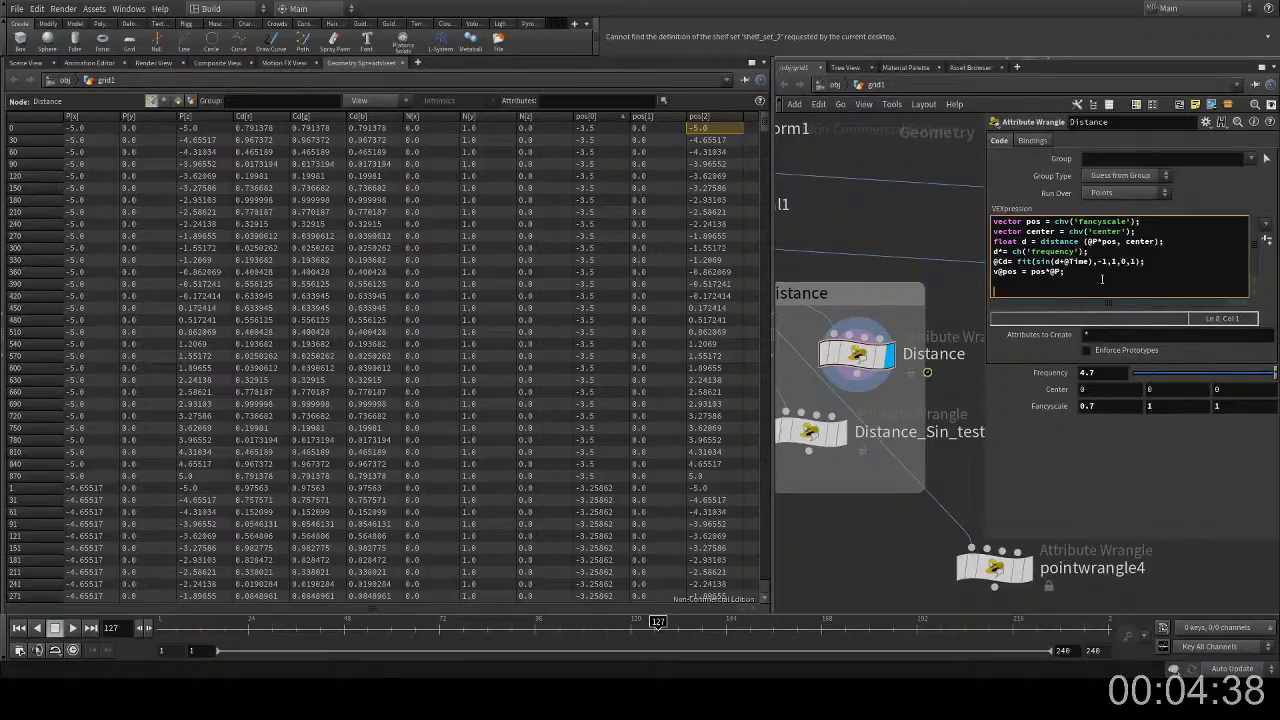
text(//)
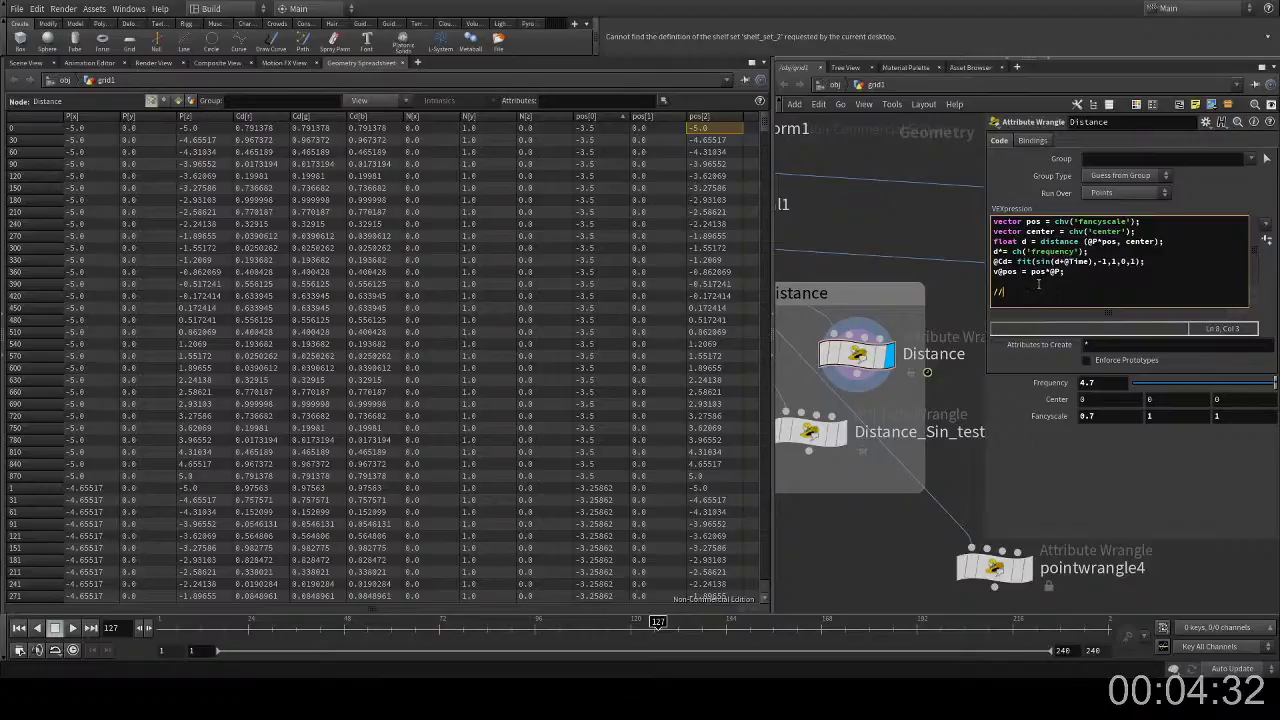
text(point)
text( 0:)
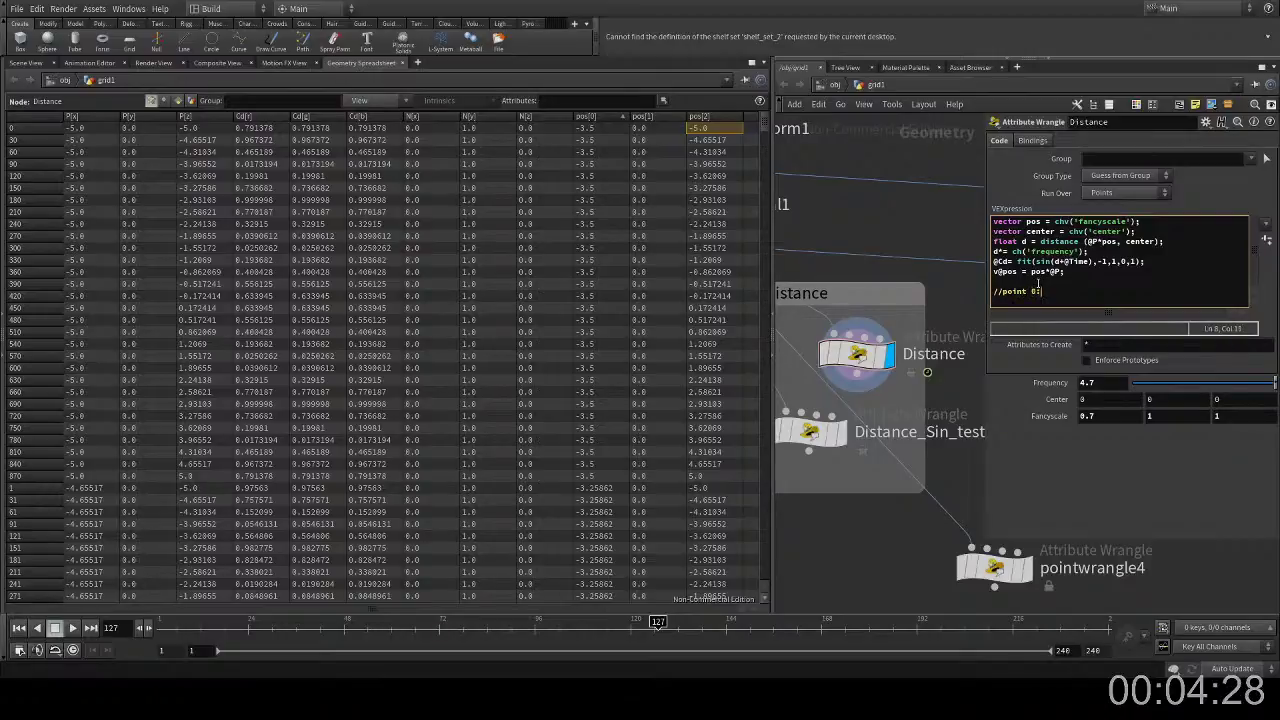
key(Return)
text(11)
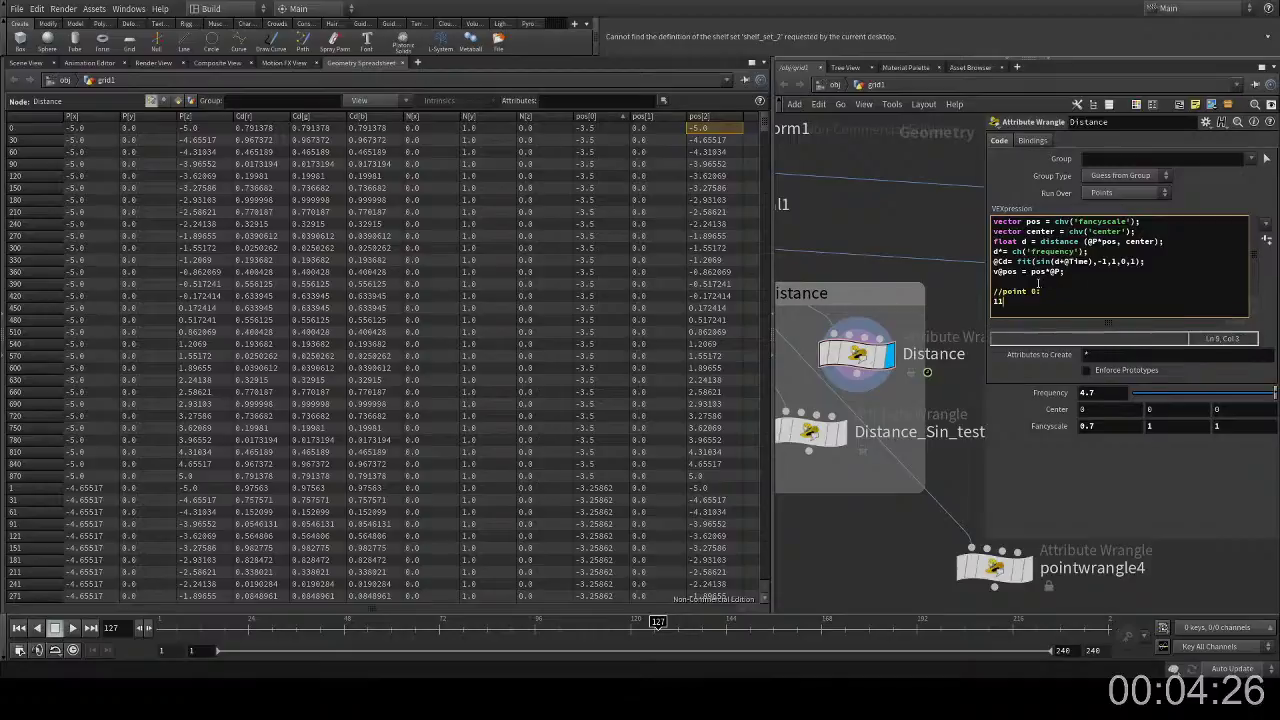
text([])
key(Left)
key(Left)
key(BackSpace)
key(BackSpace)
text(//point 0: //[)
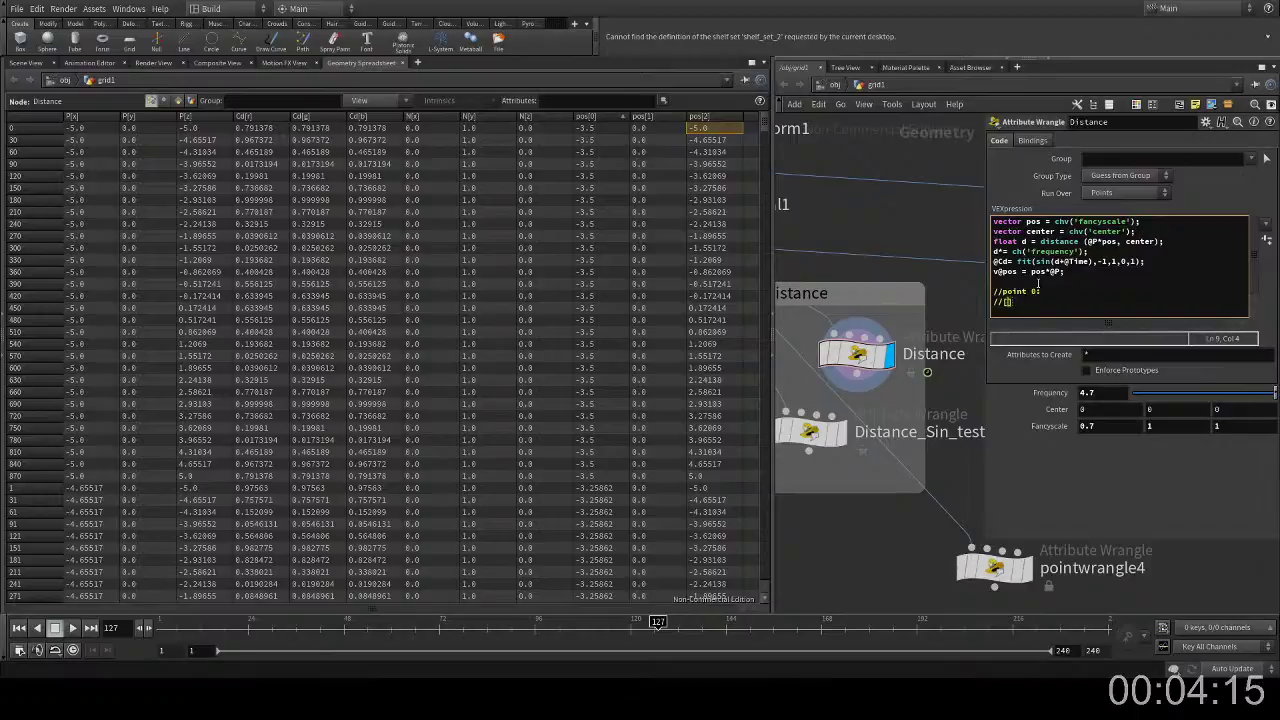
text(-)
text(0.5)
text(,0)
text(,)
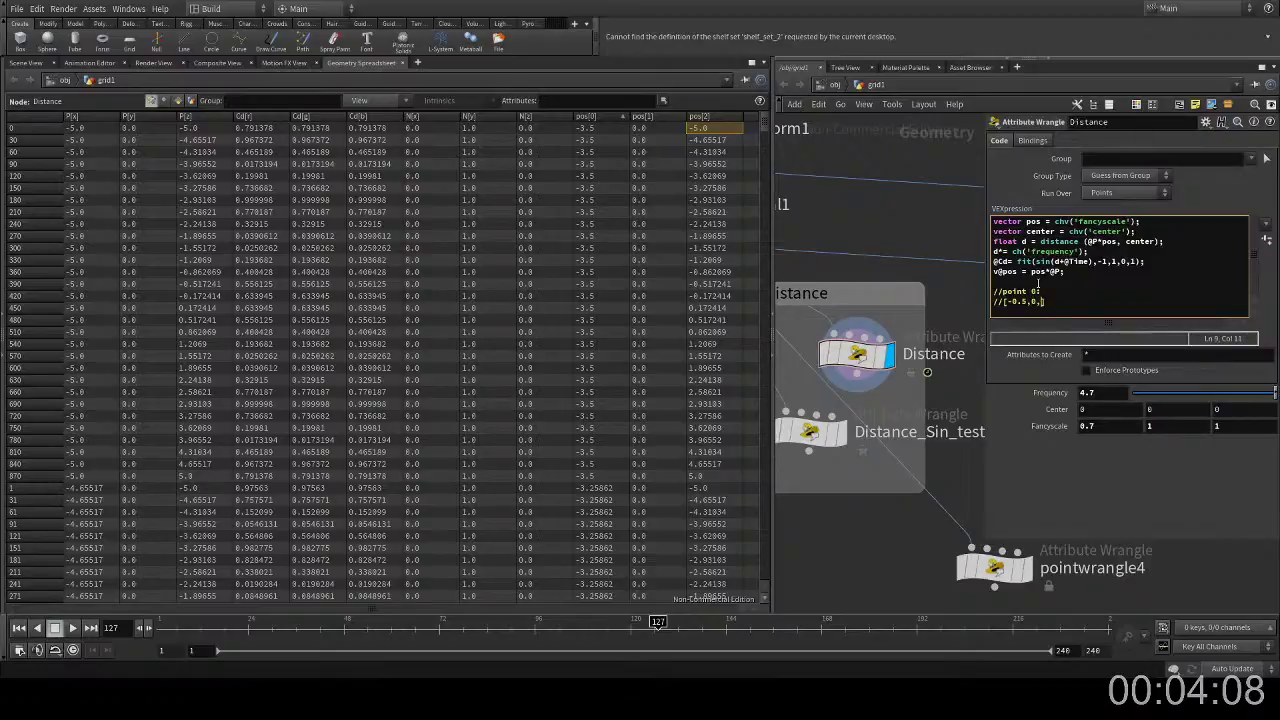
text(-5)
text(] )
text(*)
text( [3])
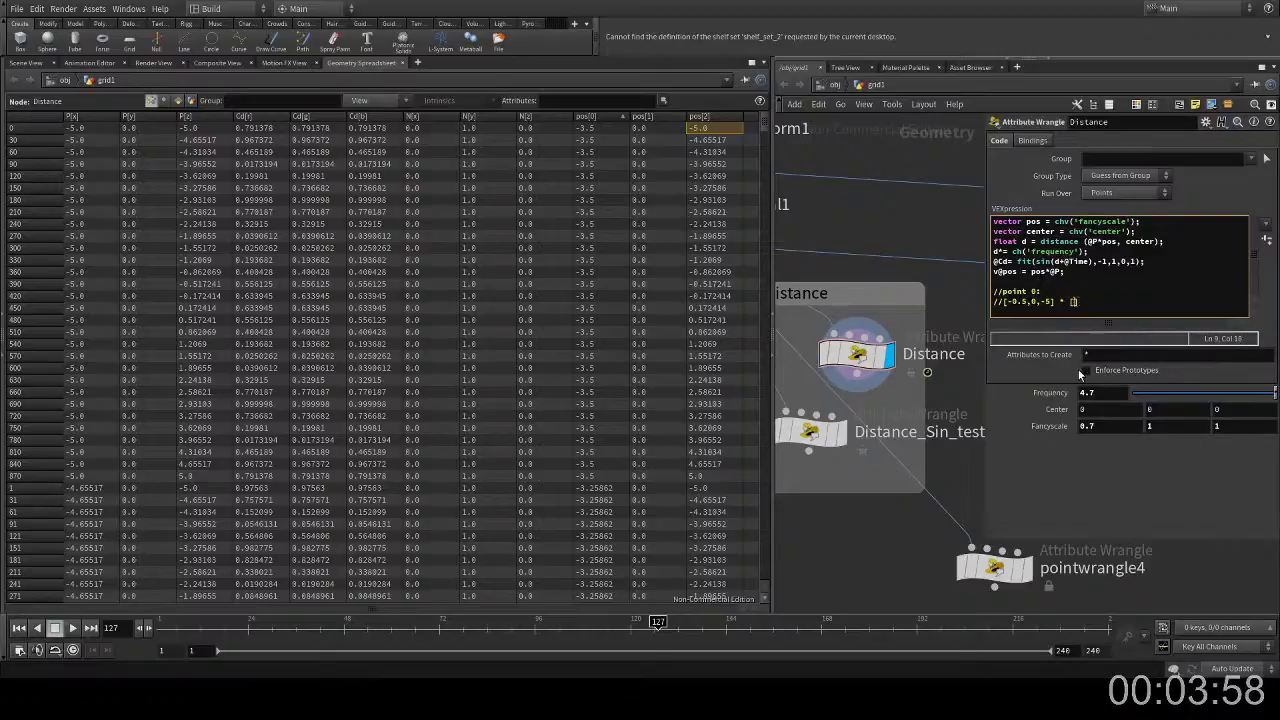
Step: Set the Distance wrangle's Fancyscale parameter to 0.2, 1, 0.2
click(1113, 425)
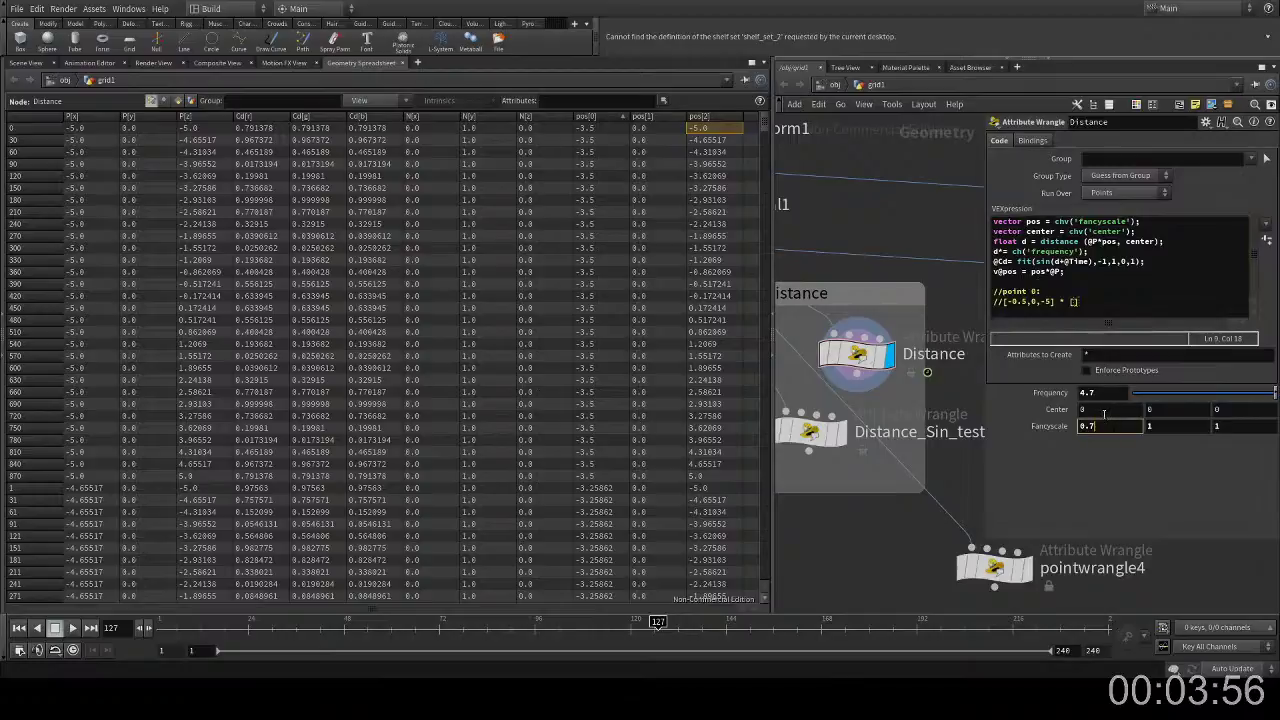
key(BackSpace)
text(5)
key(Tab)
key(Tab)
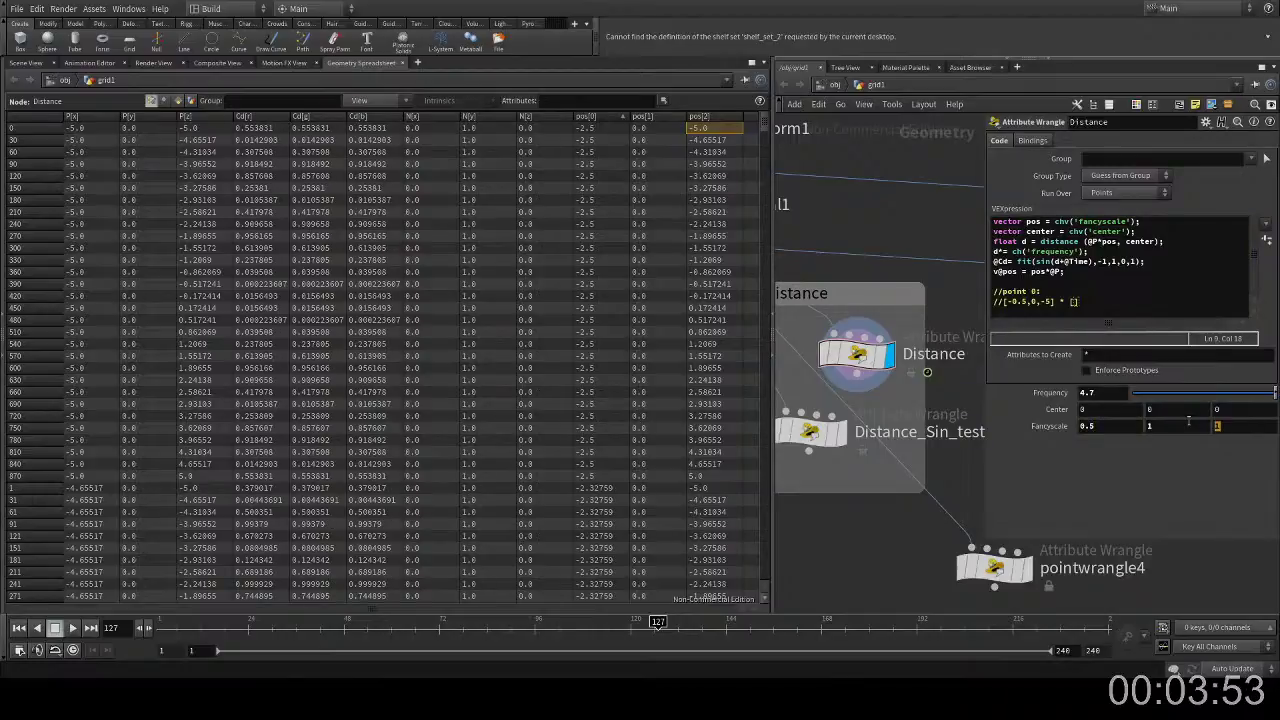
click(1129, 427)
text(2)
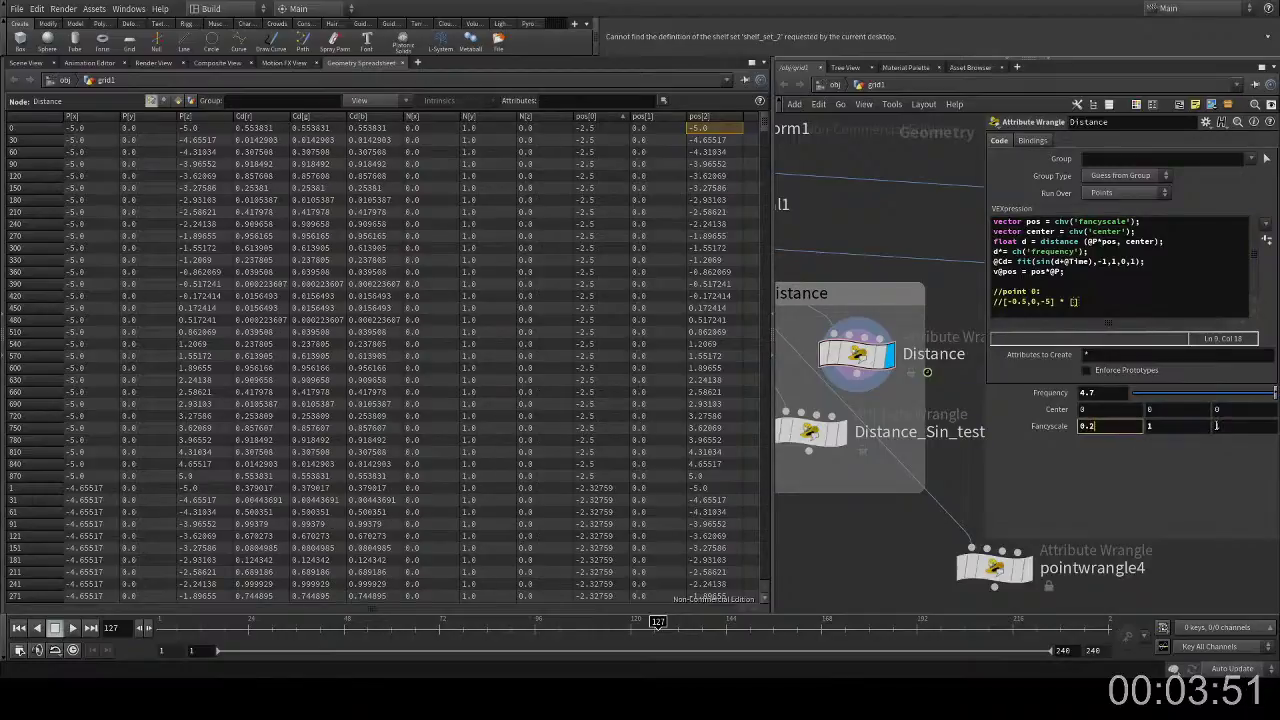
key(Tab)
key(Tab)
text(0.)
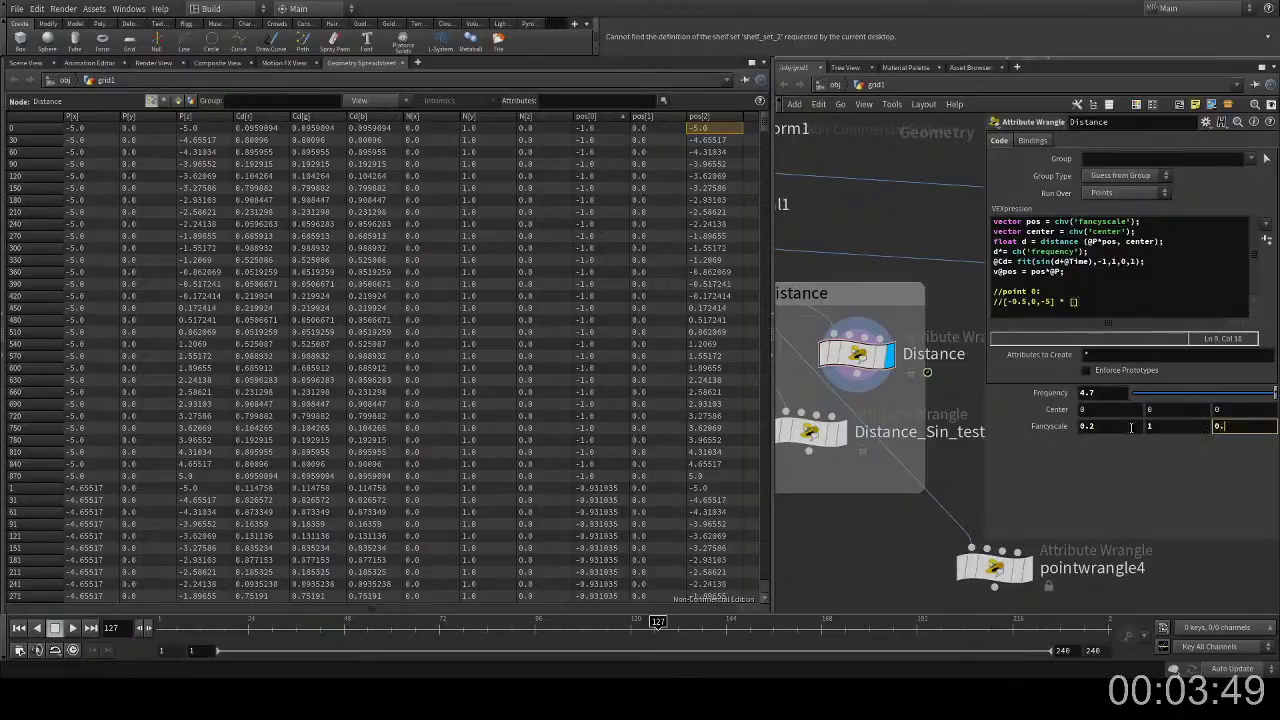
text(2)
key(Return)
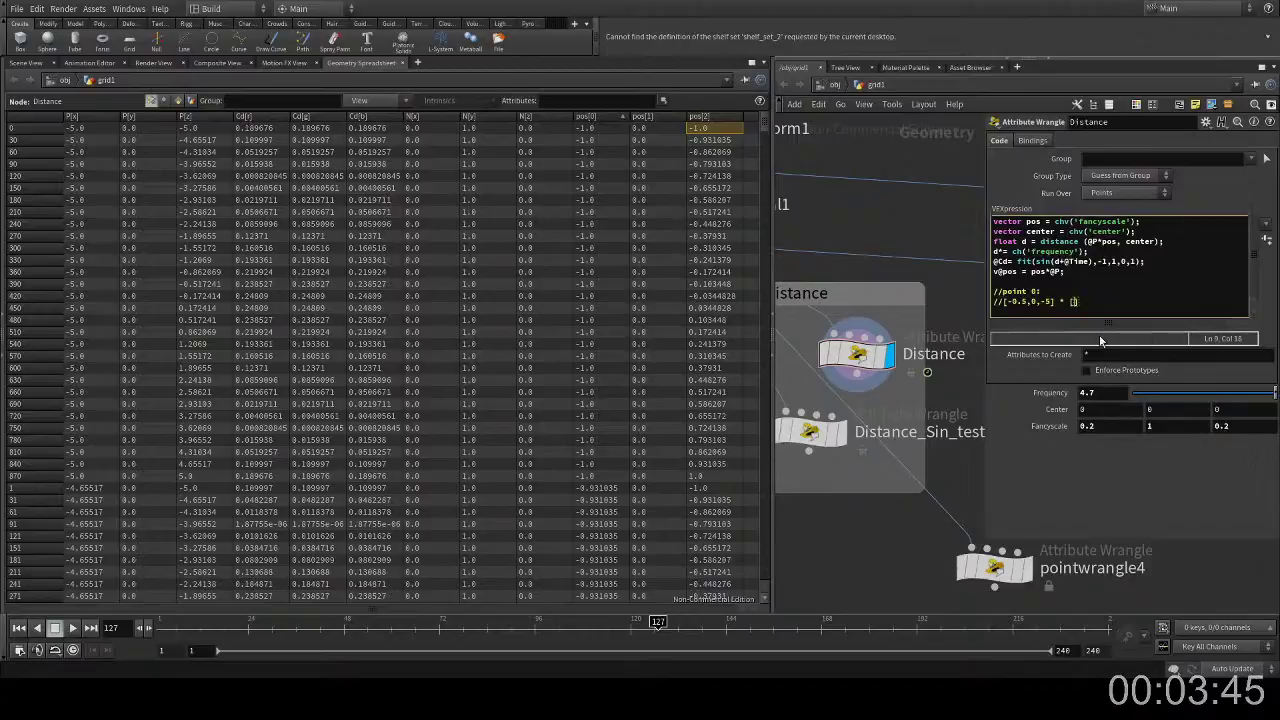
Step: Fill the comment's scale in as [0.2,1,0.2] and add a '//=[-1,0,-1]' comment line
text(0.2,)
text(1,0.2)
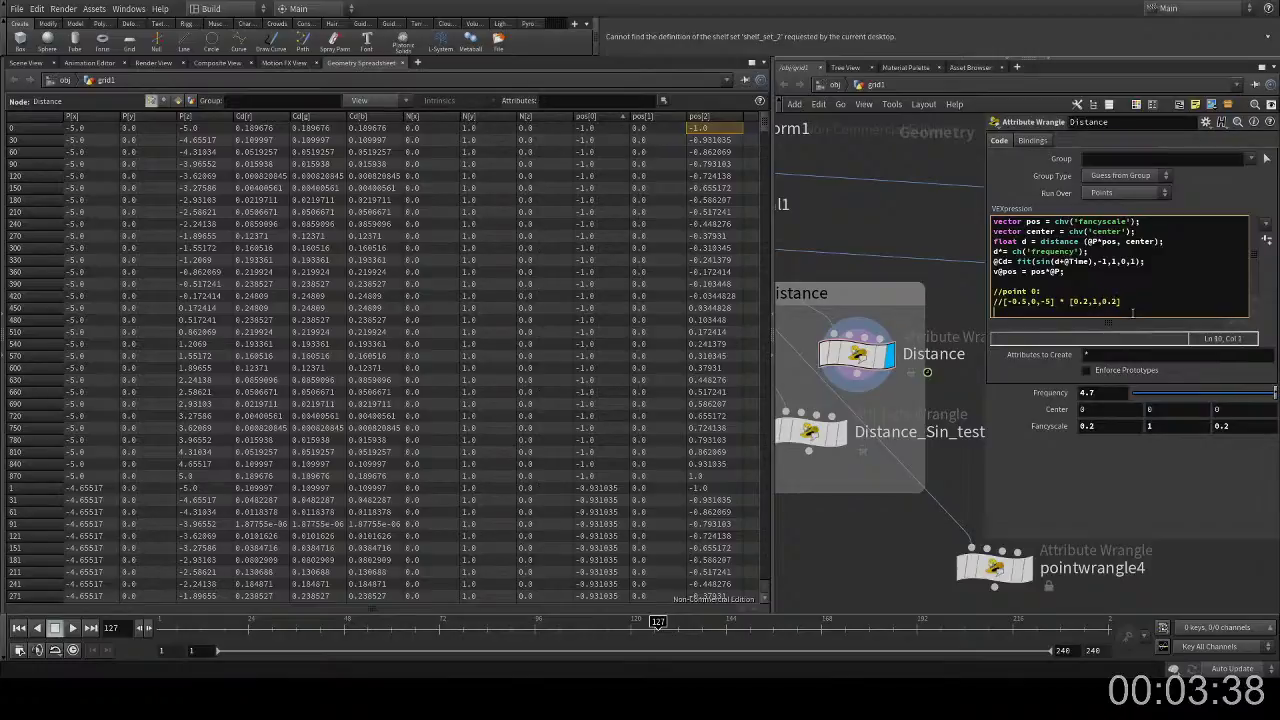
key(Return)
text(//-)
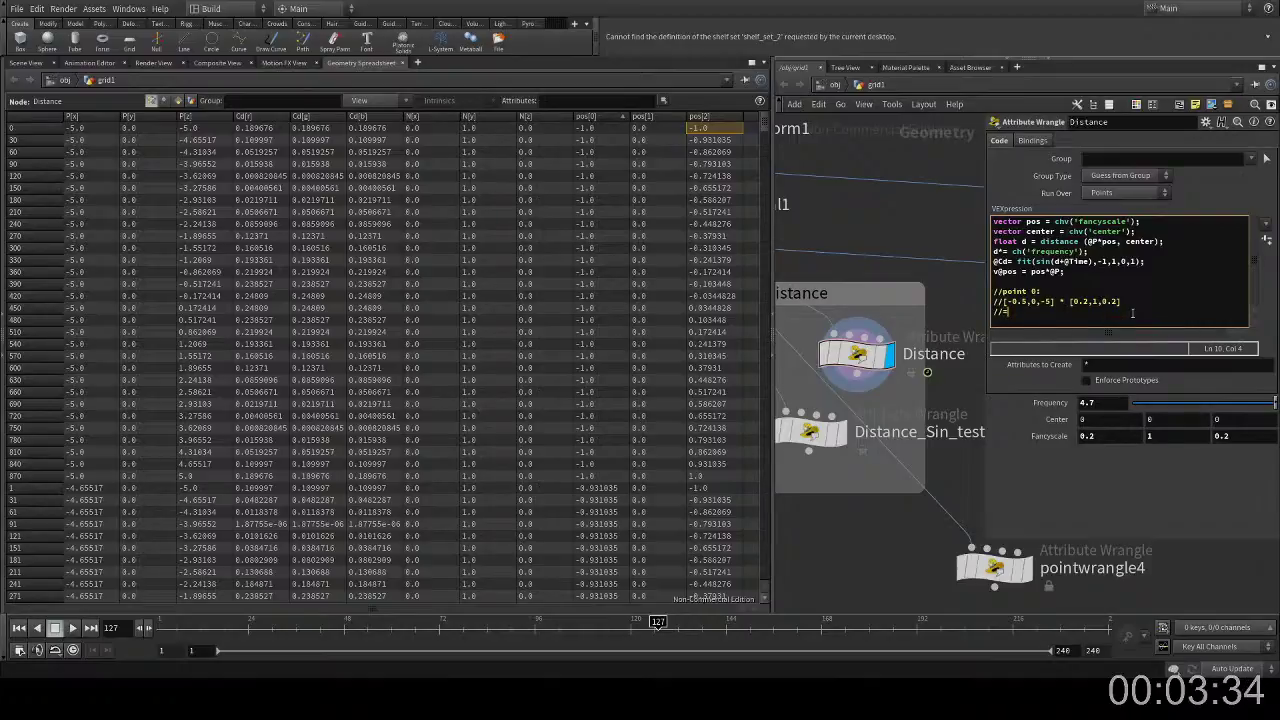
text({)
key(BackSpace)
text([)
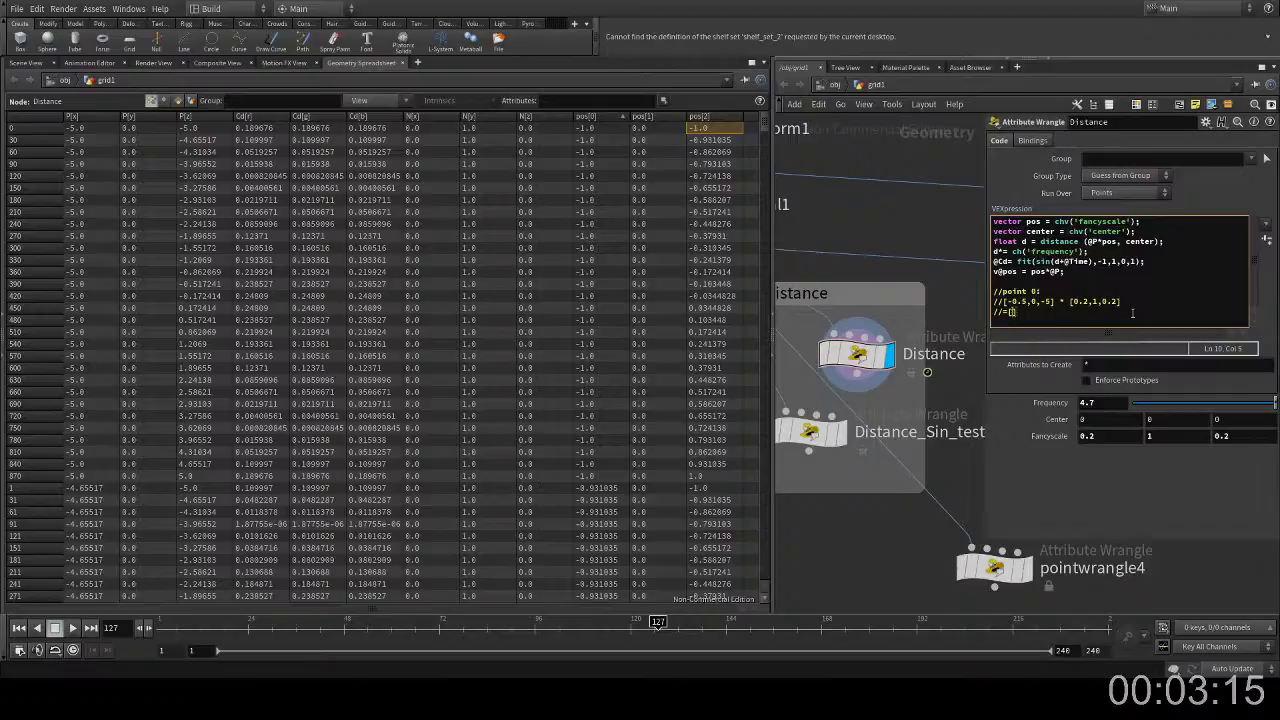
text(-1)
text(,0,)
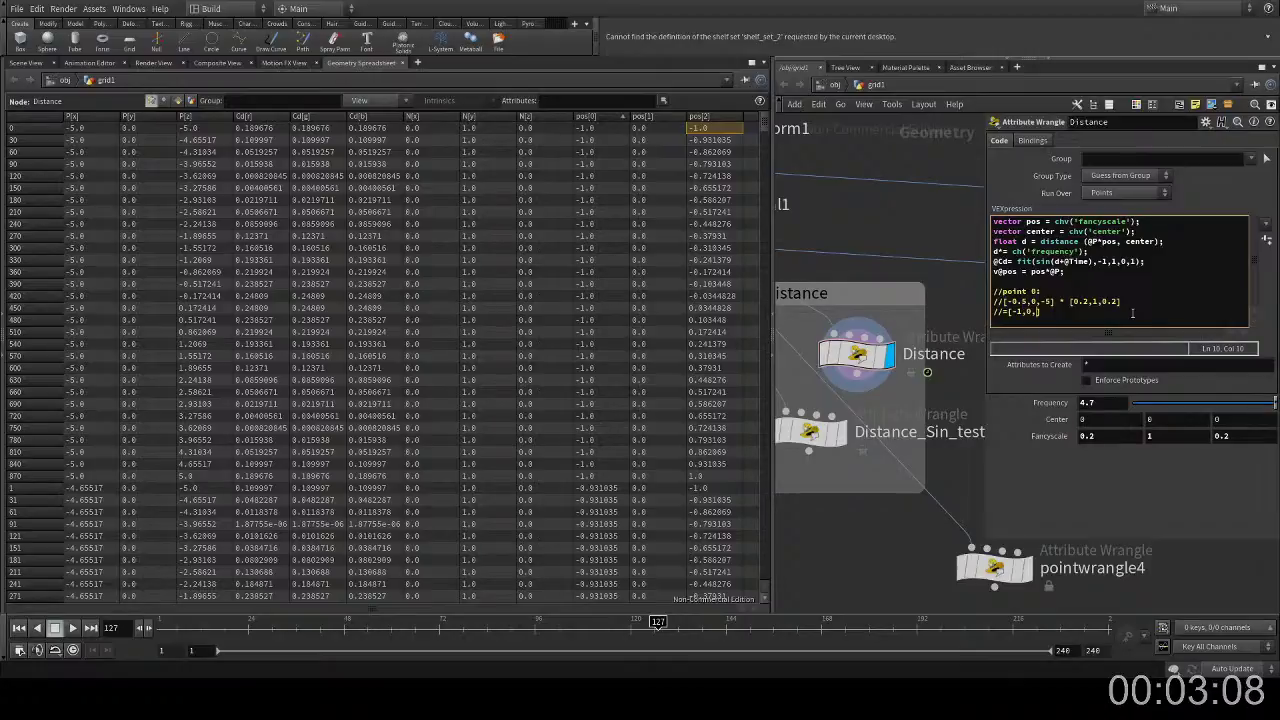
text(-1)
Step: Set Frequency to 1 and the first Fancyscale value to -2.2, then show point numbers
click(30, 62)
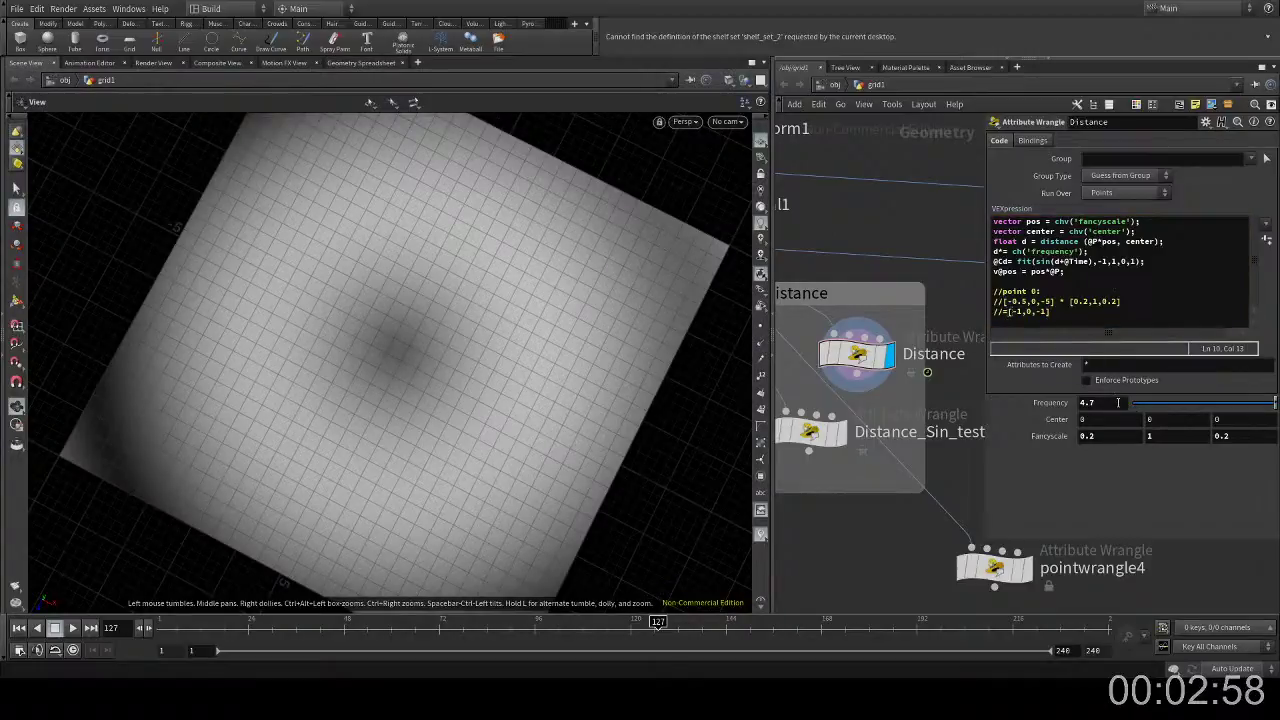
click(361, 62)
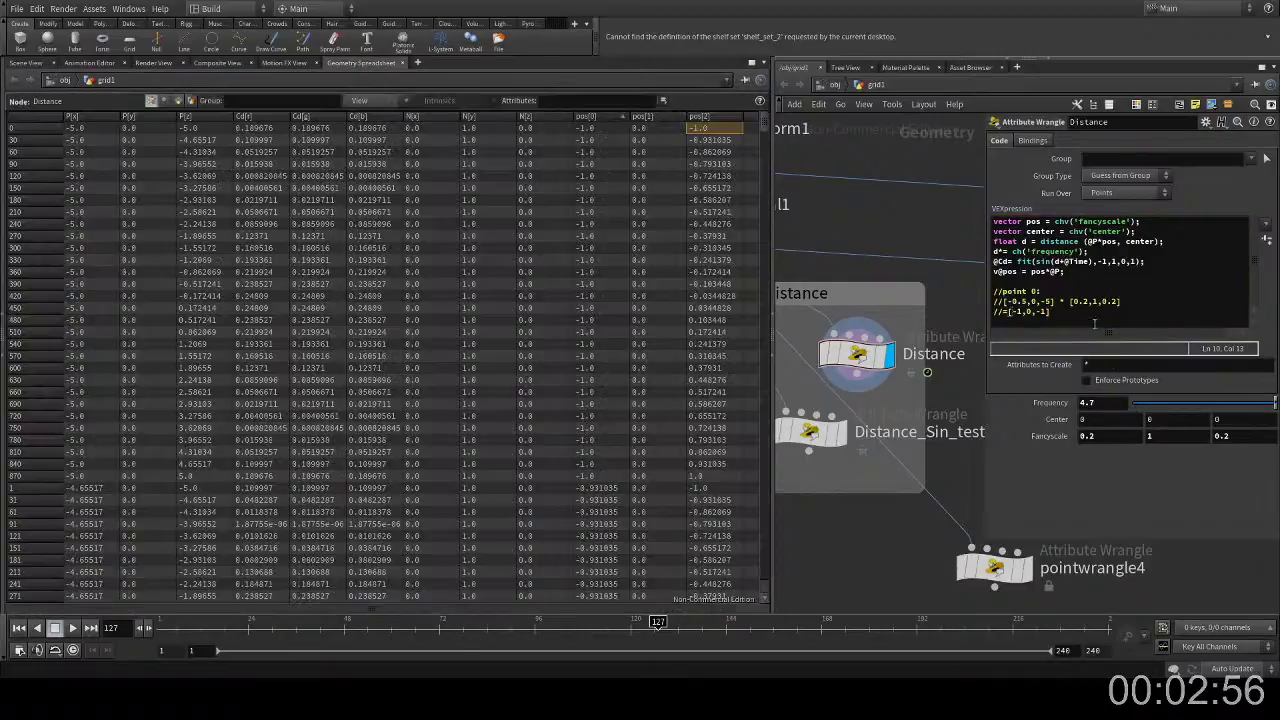
mouse_move(1100, 402)
middle_down()
mouse_move(1150, 402)
mouse_move(1080, 436)
middle_up()
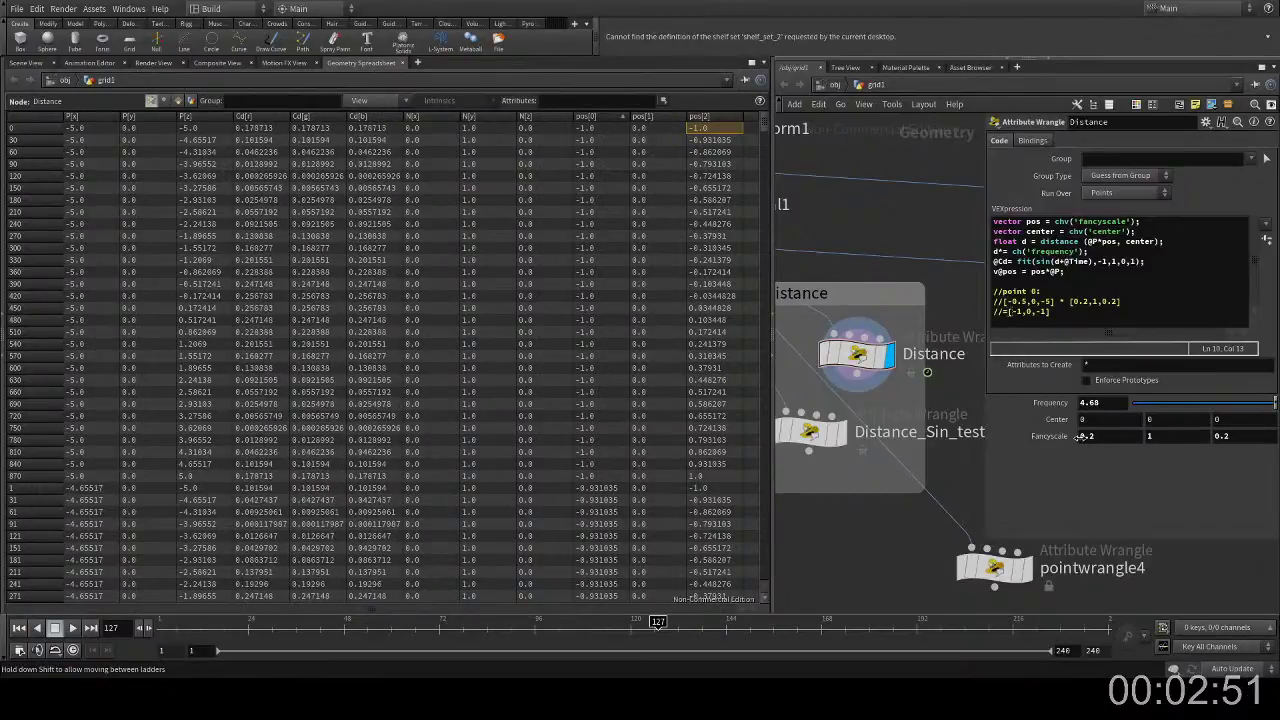
click(26, 62)
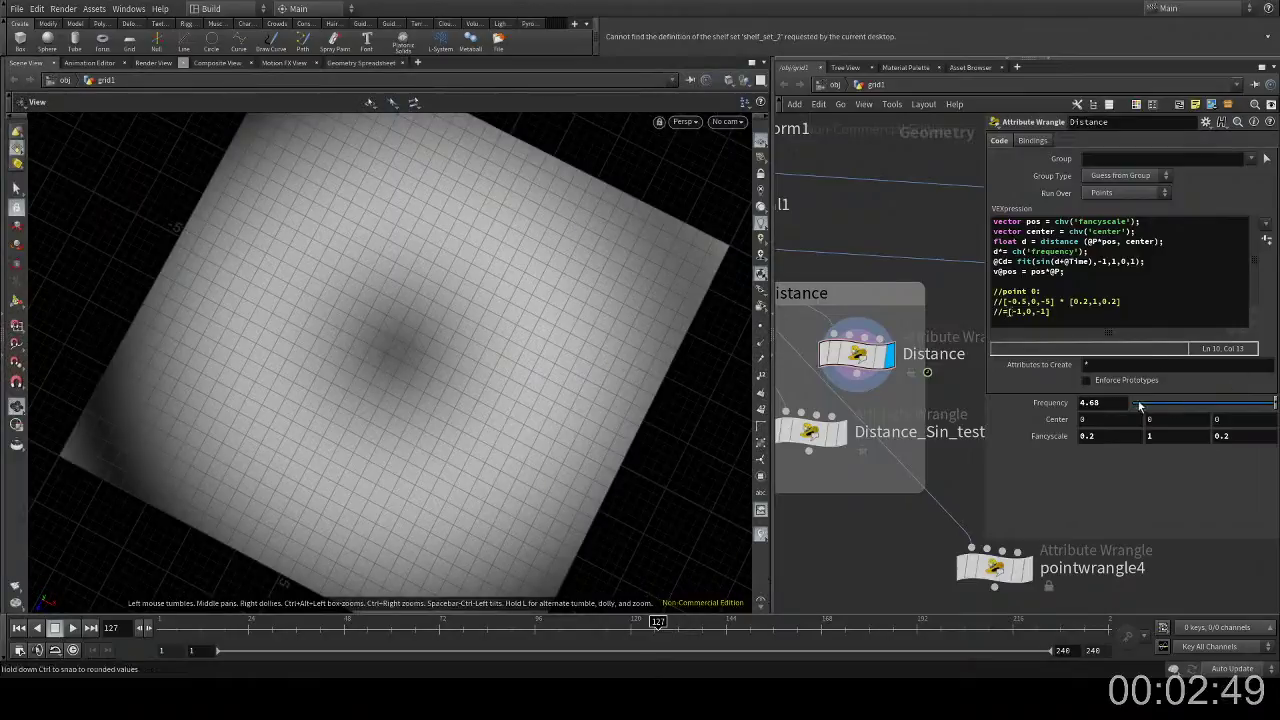
drag(1138, 405, 1133, 405)
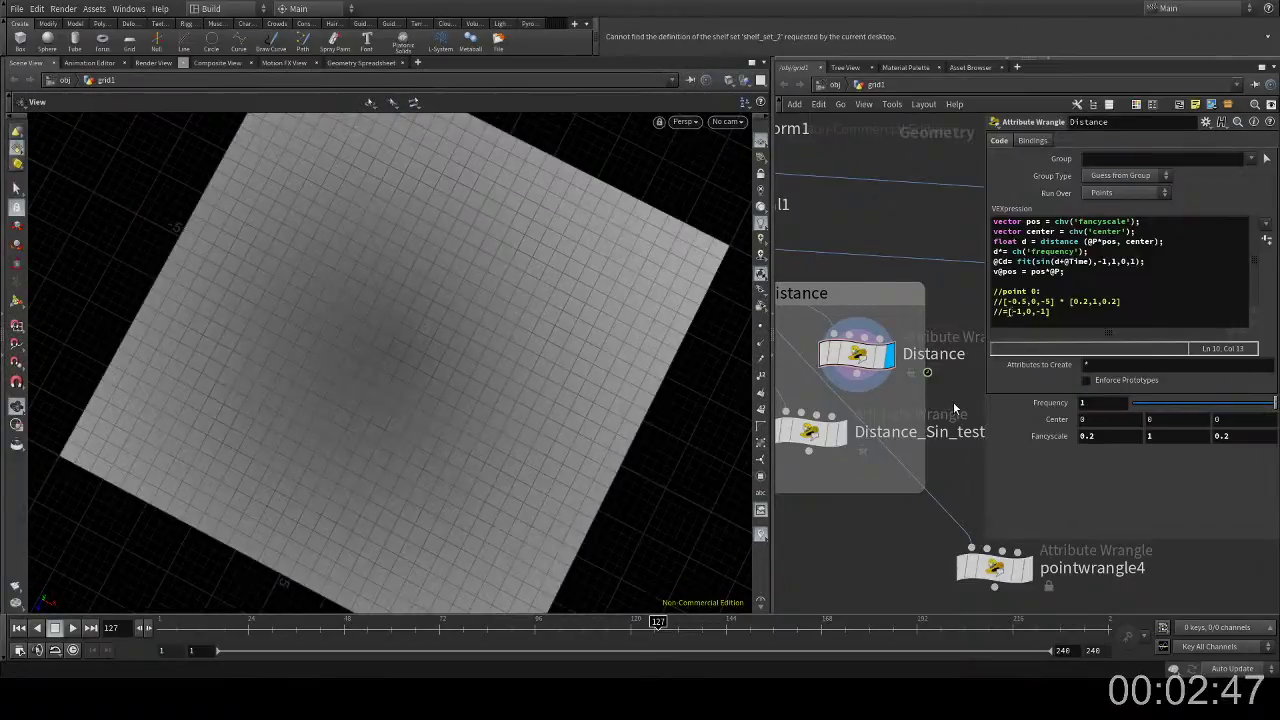
mouse_move(1100, 436)
middle_down()
mouse_move(958, 452)
mouse_move(1118, 438)
mouse_move(1080, 444)
middle_up()
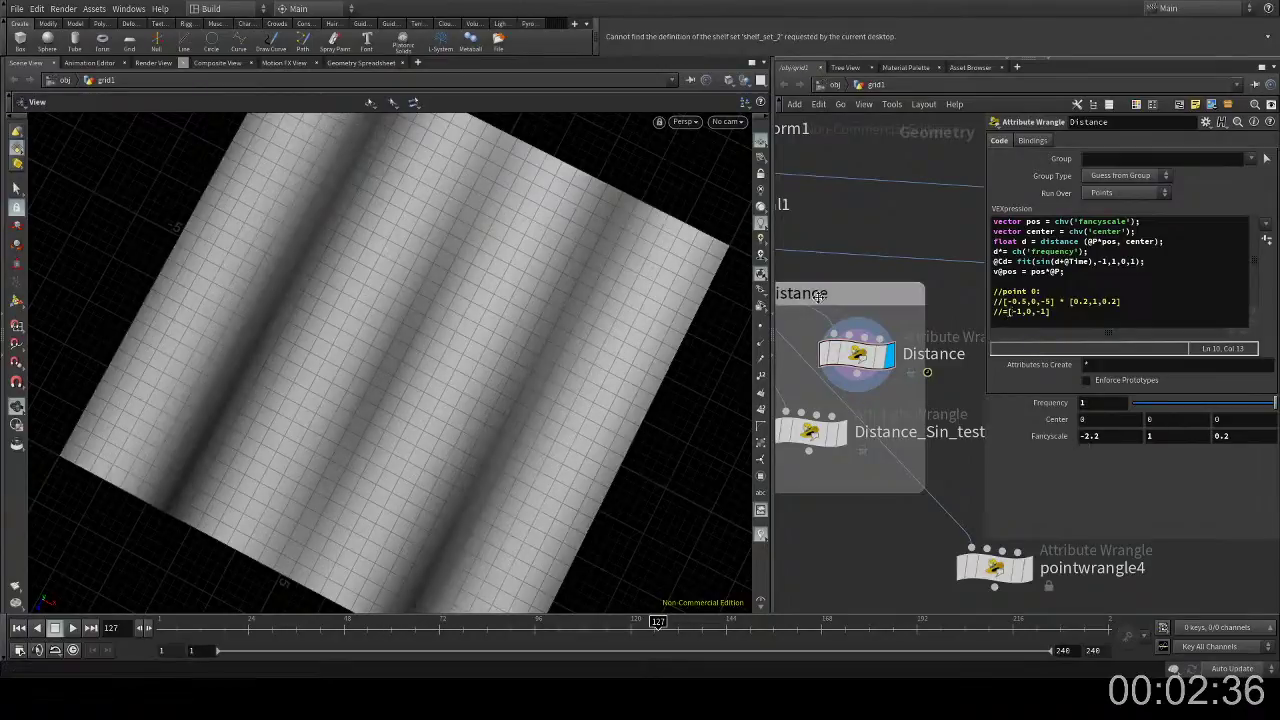
click(761, 378)
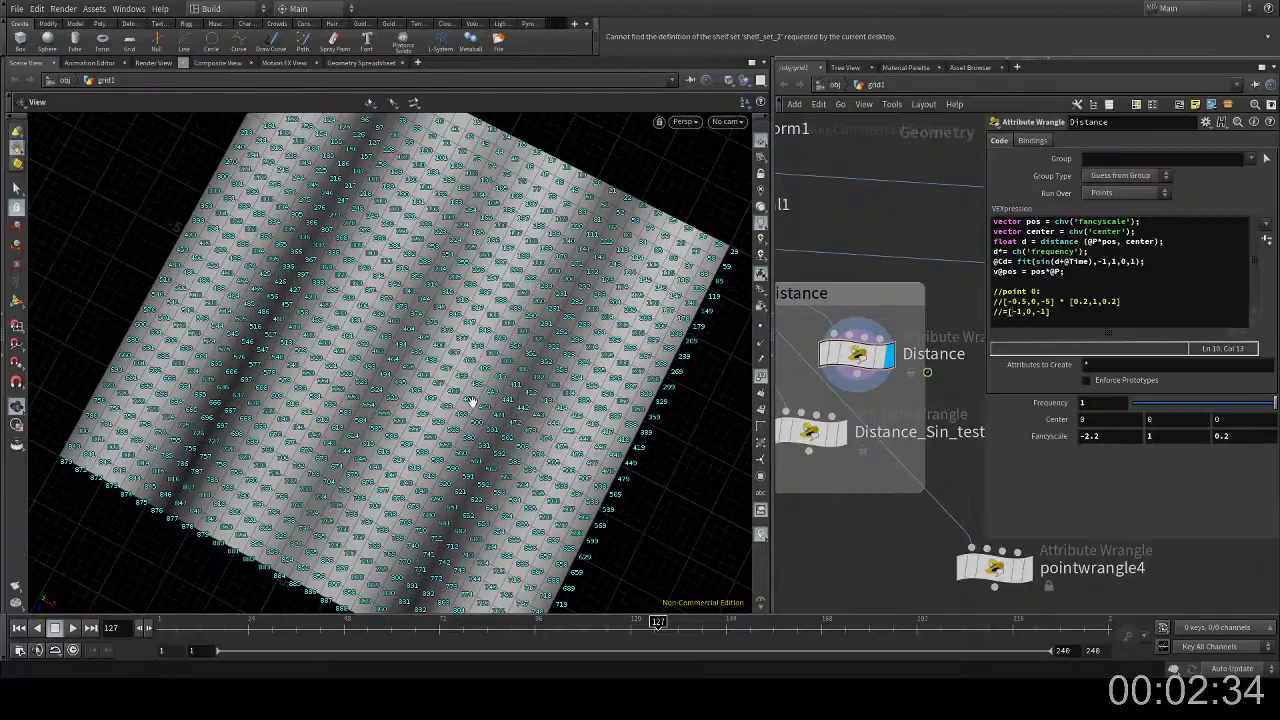
Step: Orbit and zoom the viewport to inspect the grid's parallel ripple bands
drag(471, 400, 531, 448)
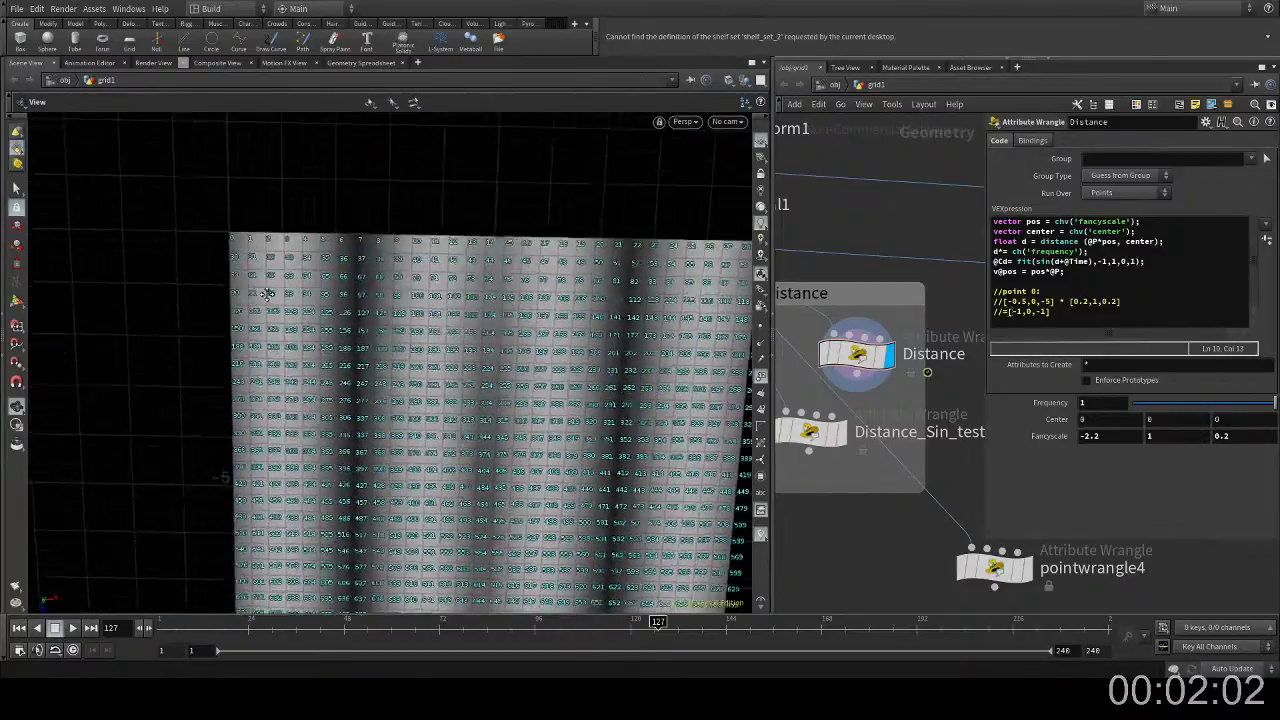
scroll(228, 242, up, 5)
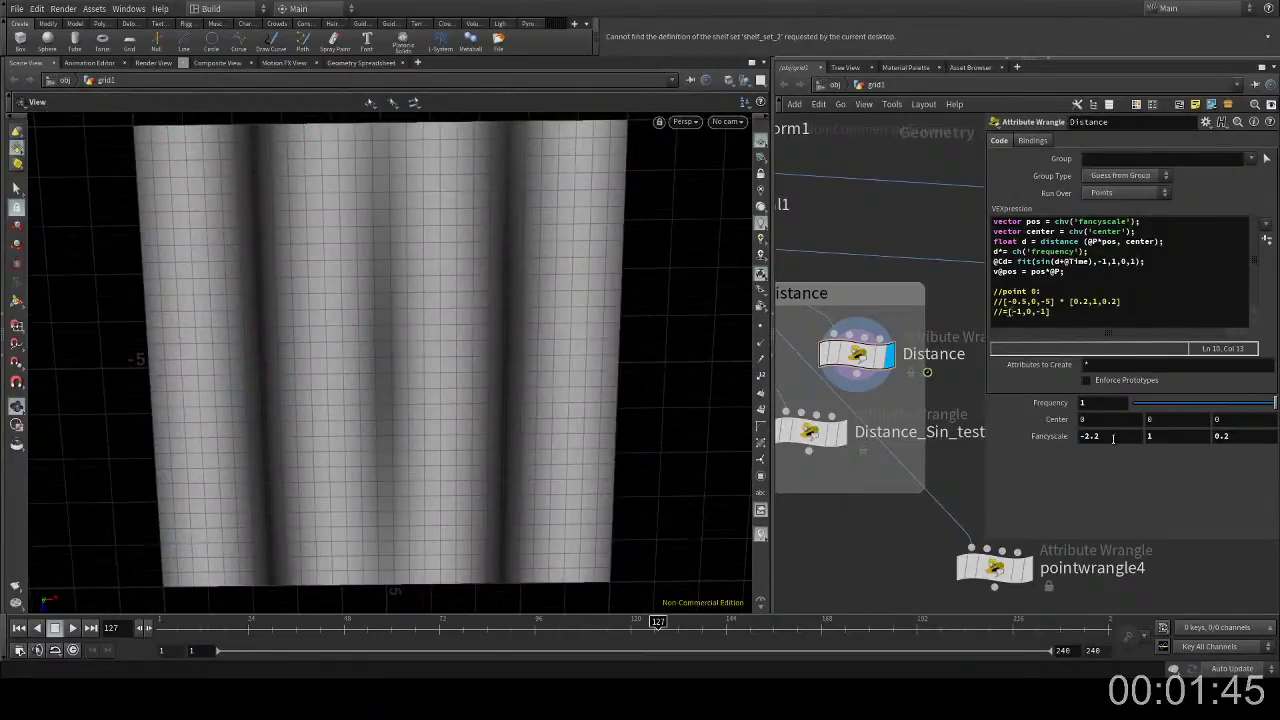
Step: Raise the third Fancyscale value to 3.6, highlighting @P*pos and the -1,0,-1 comment values
middle_drag(1222, 436, 1279, 436)
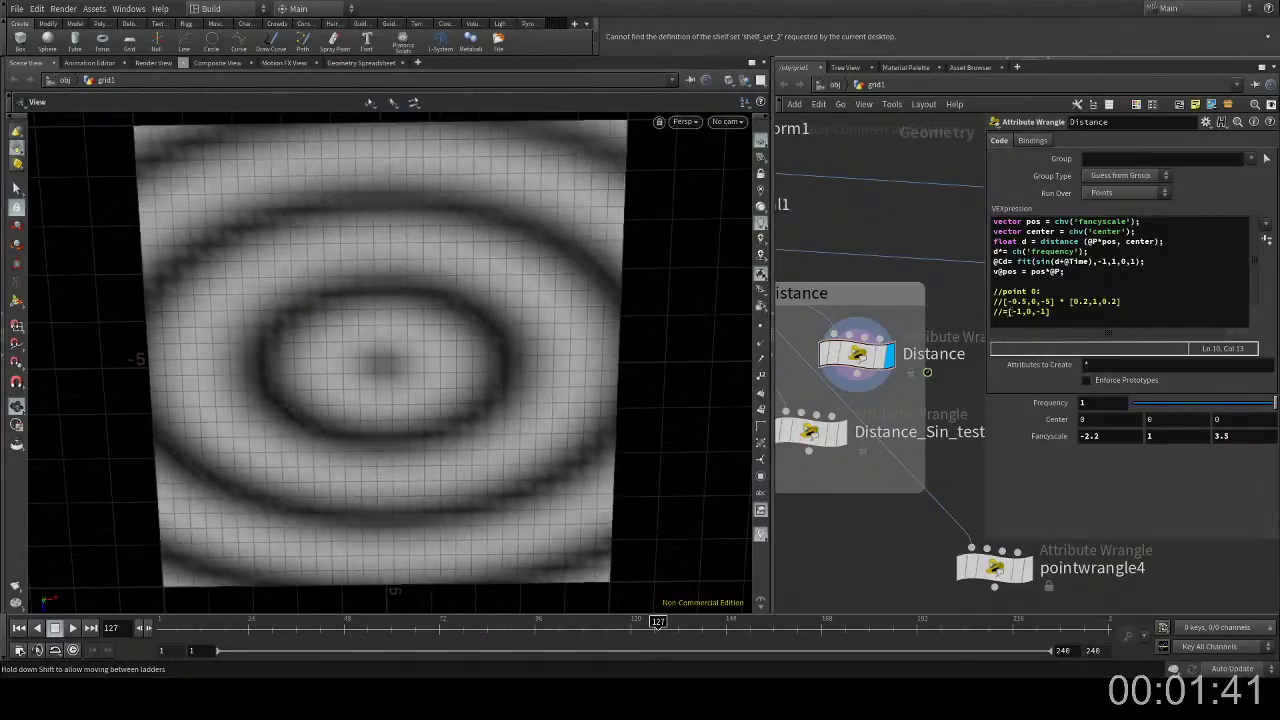
double_click(1094, 241)
key(shift+Right)
key(shift+Right)
key(shift+Right)
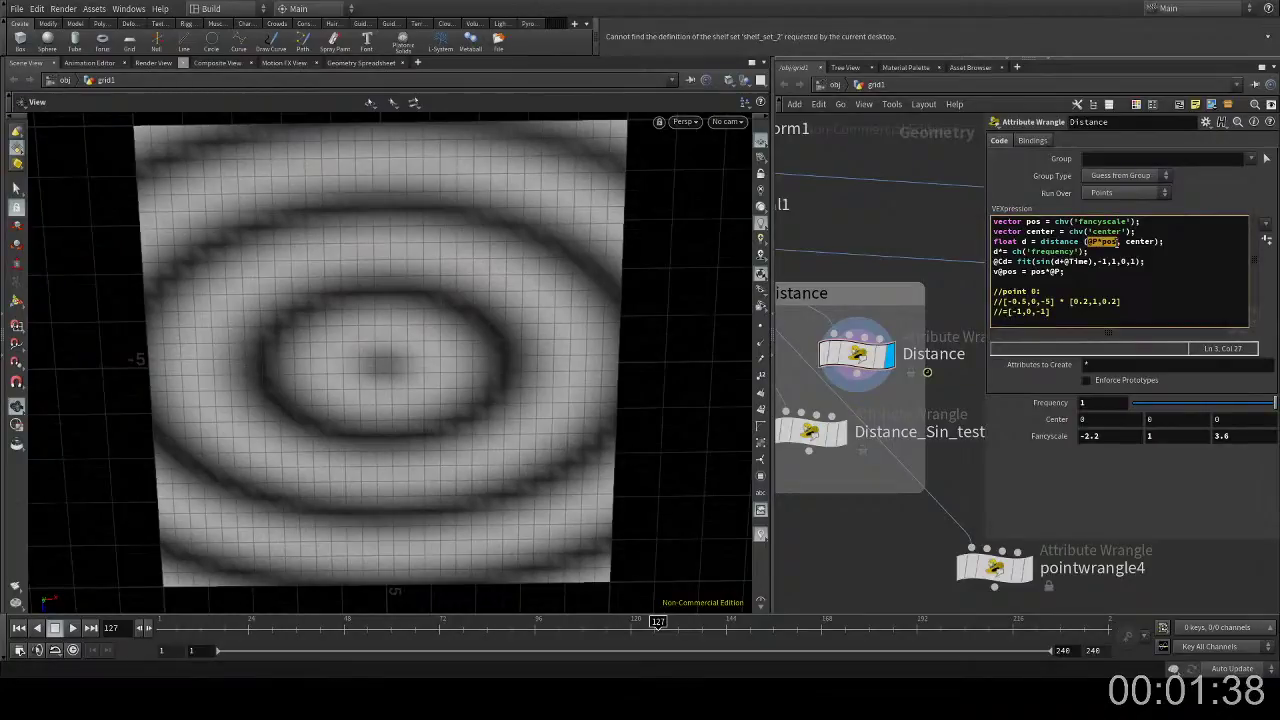
drag(1010, 311, 1050, 311)
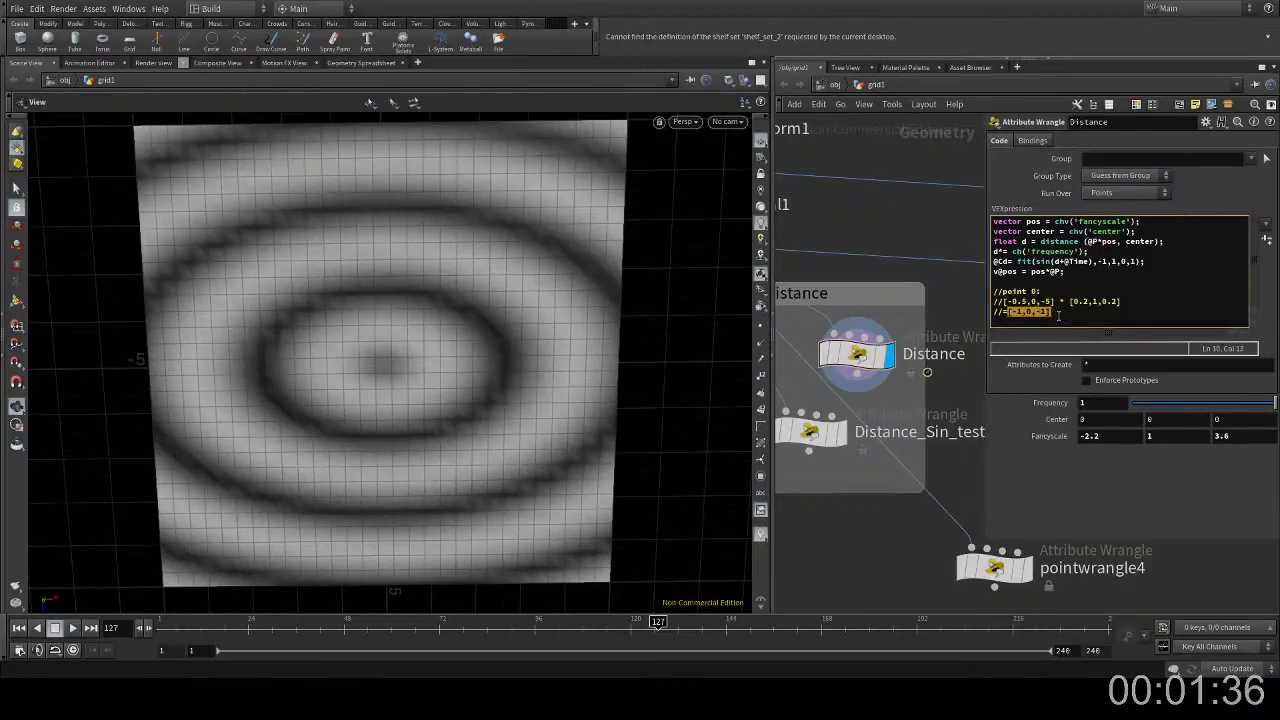
Step: Display the grid's points and orbit, zoom and recentre the view on the oval rings
mouse_move(172, 314)
mouse_down()
mouse_move(229, 277)
mouse_move(323, 329)
mouse_move(350, 280)
mouse_up()
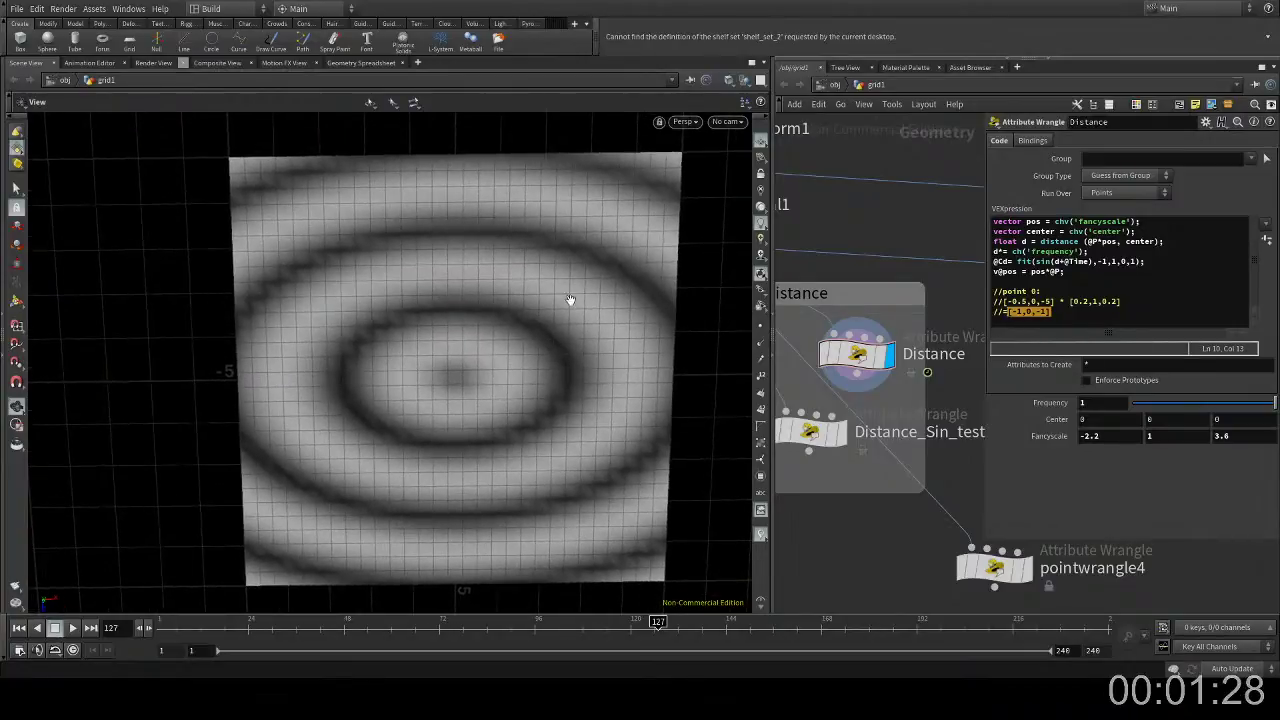
click(761, 327)
scroll(457, 434, down, 2)
scroll(457, 434, down, 2)
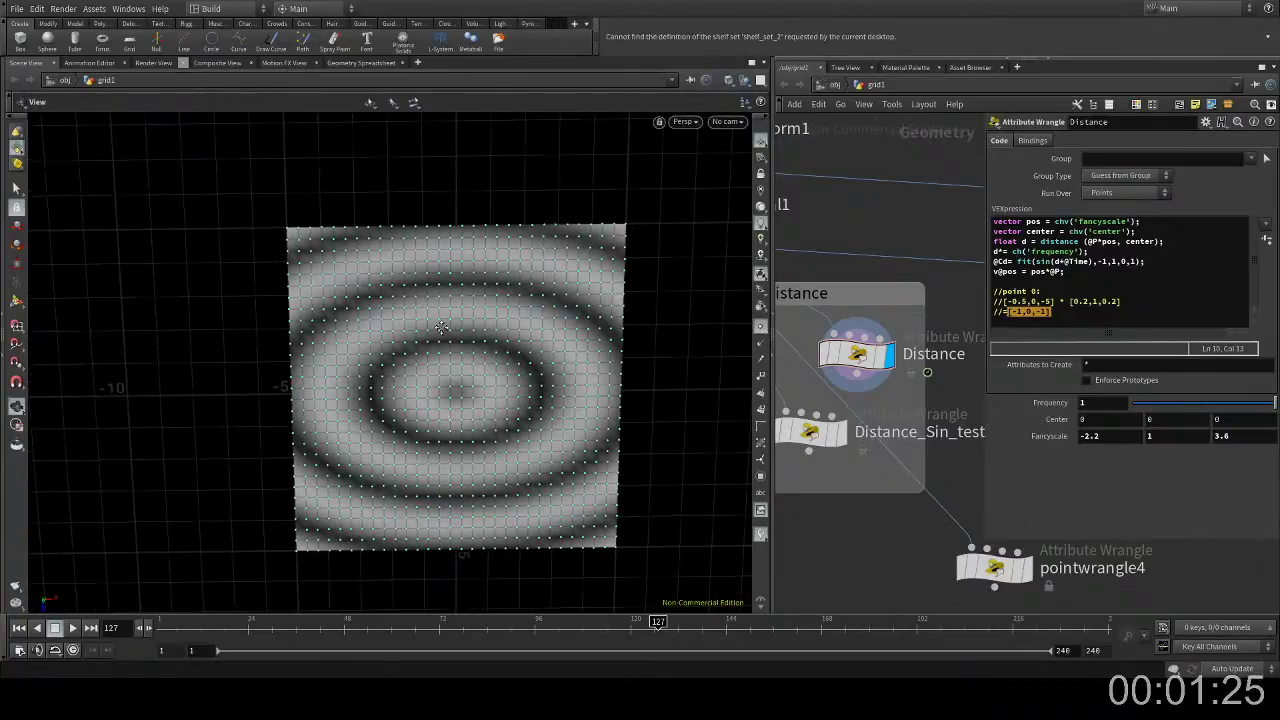
middle_drag(441, 327, 461, 349)
middle_drag(810, 495, 880, 531)
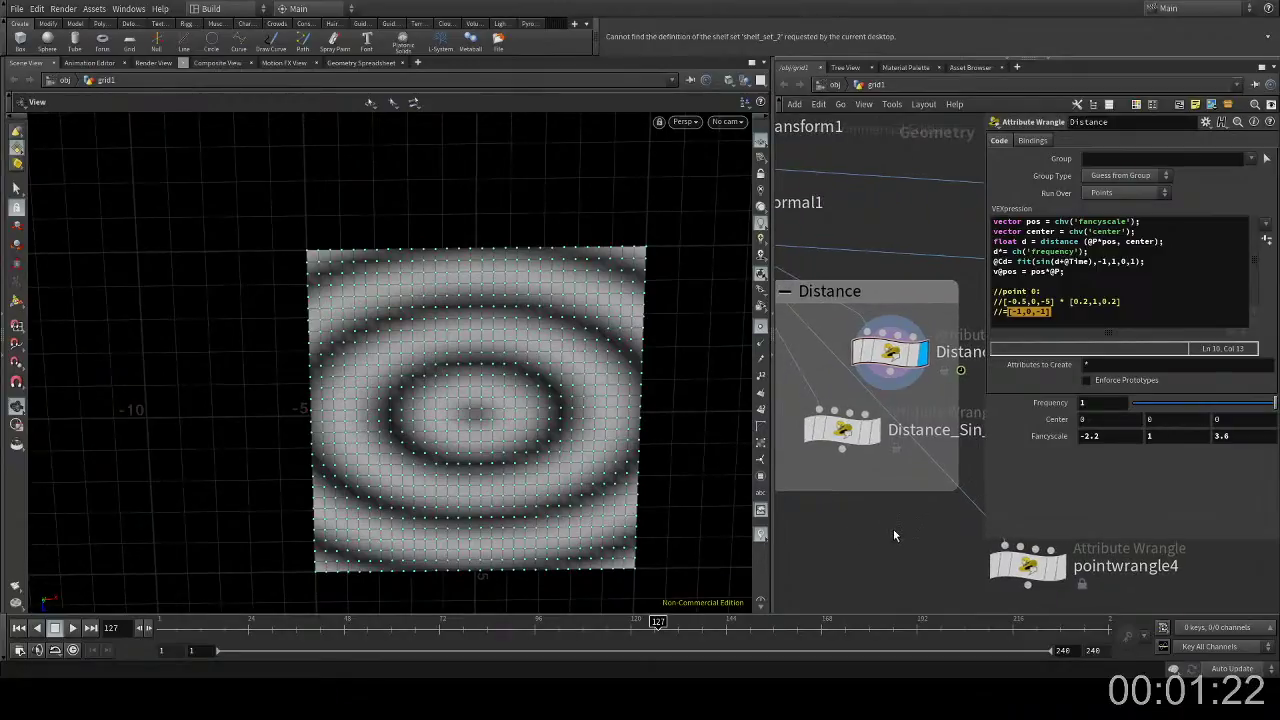
Step: Place an Add node add2 with Point 0 enabled at the origin and set its display flag
key(Tab)
key(Return)
click(856, 546)
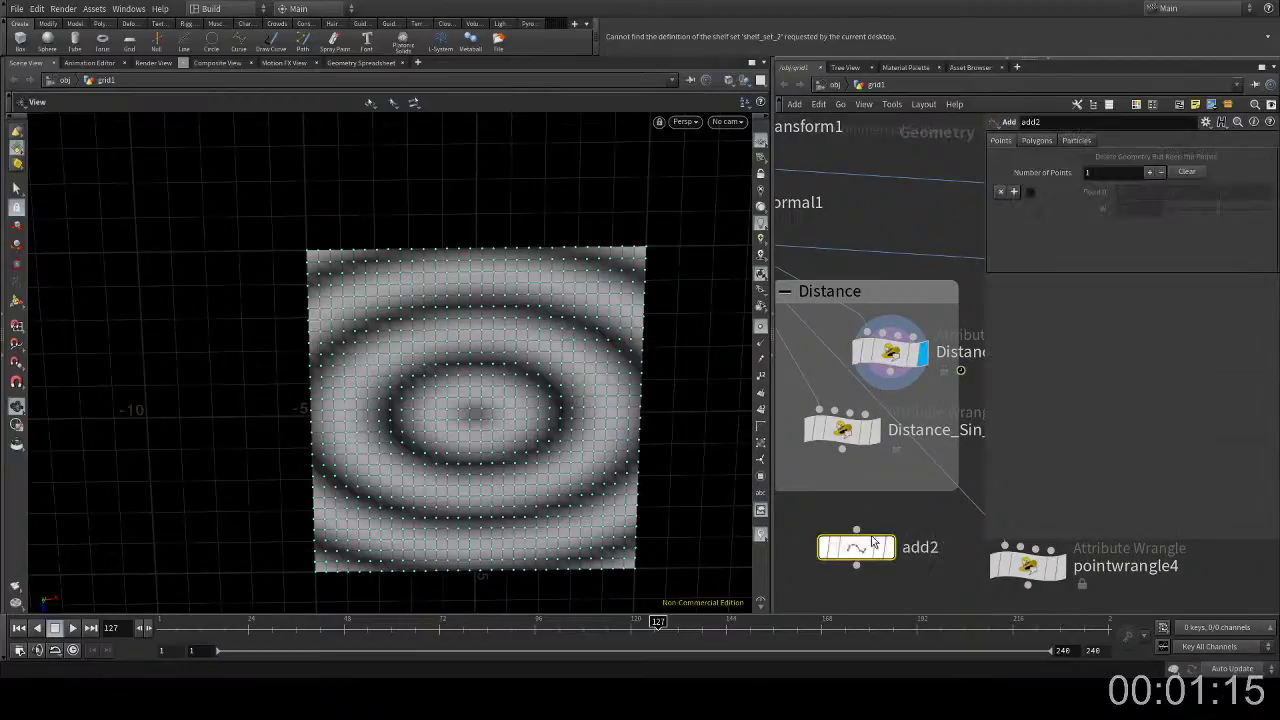
click(1030, 192)
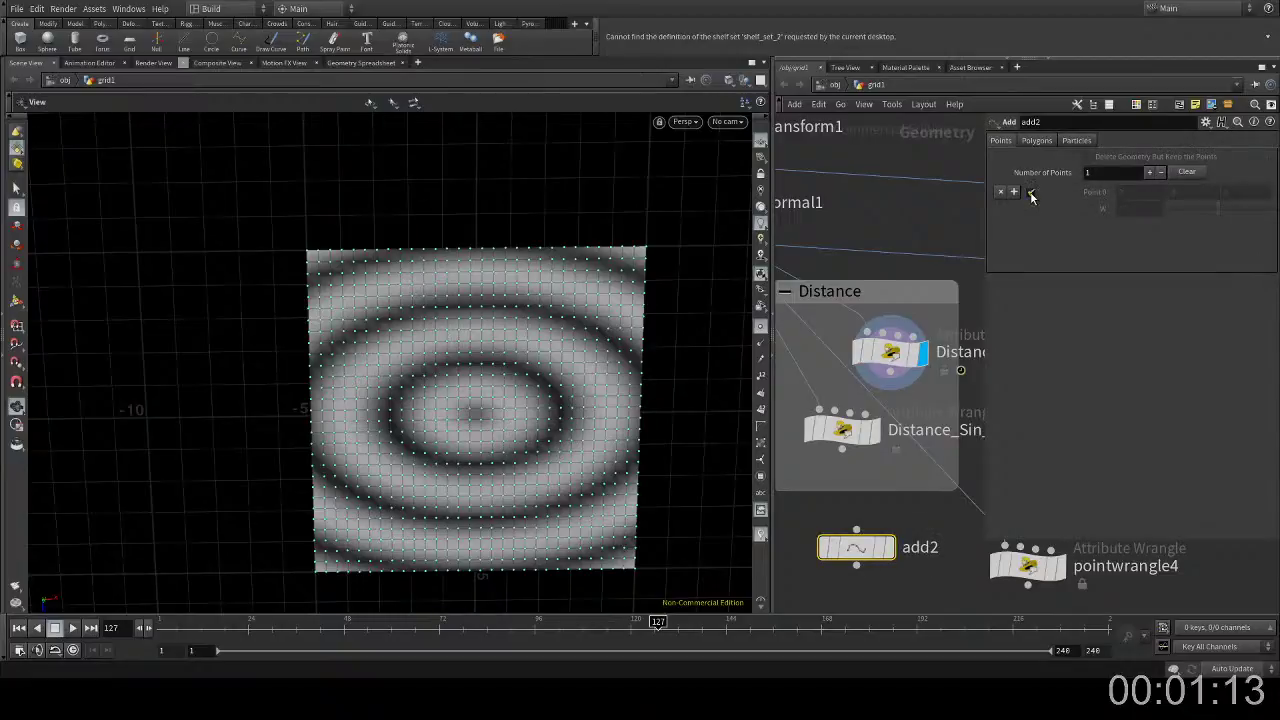
click(897, 507)
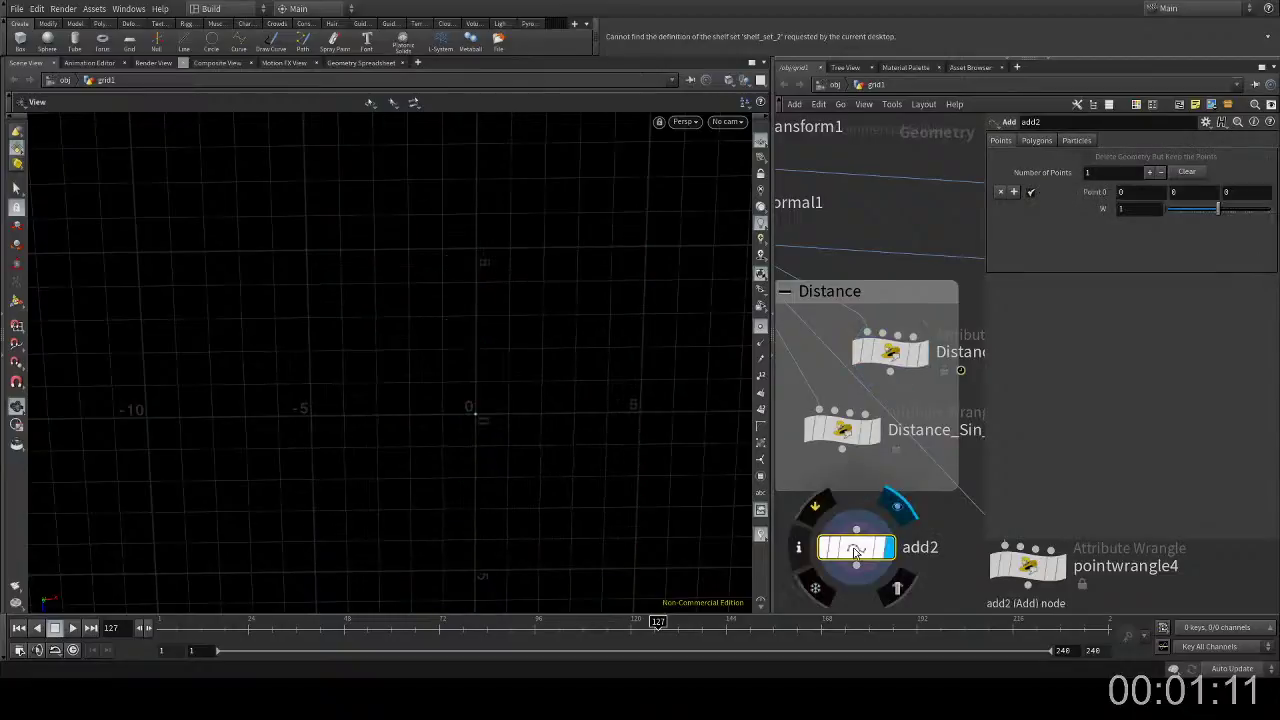
drag(771, 519, 528, 519)
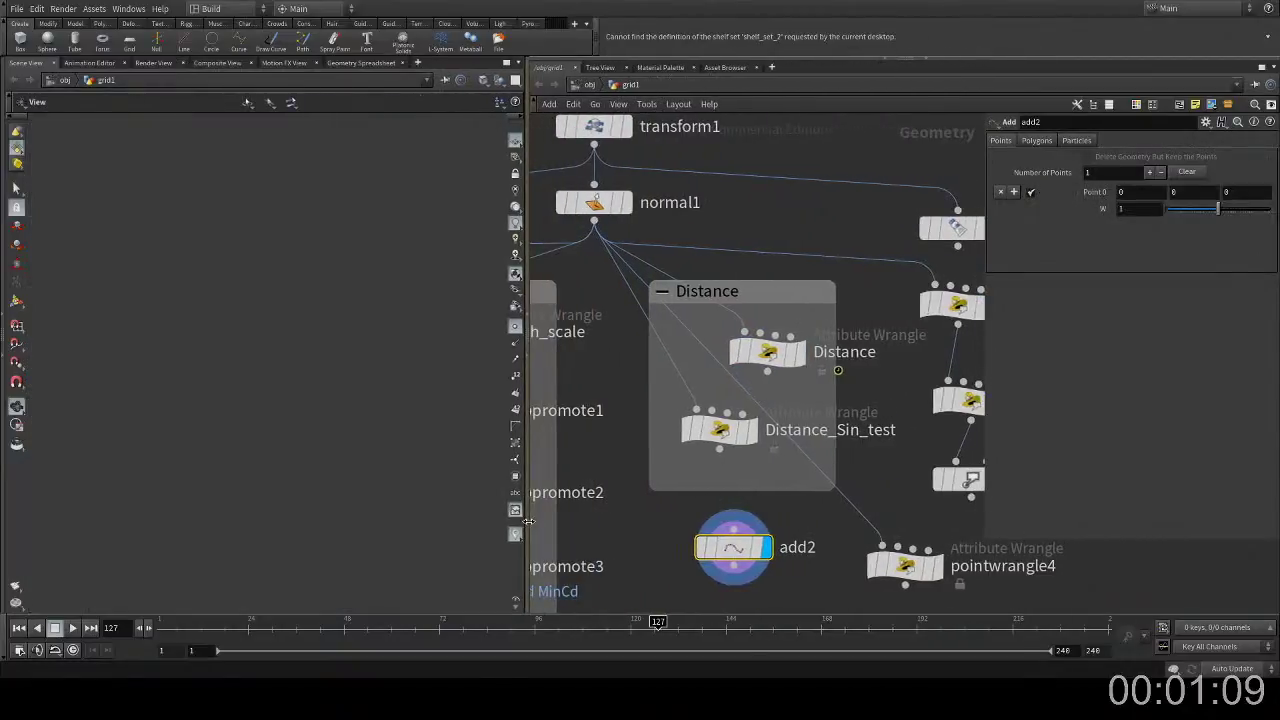
click(772, 347)
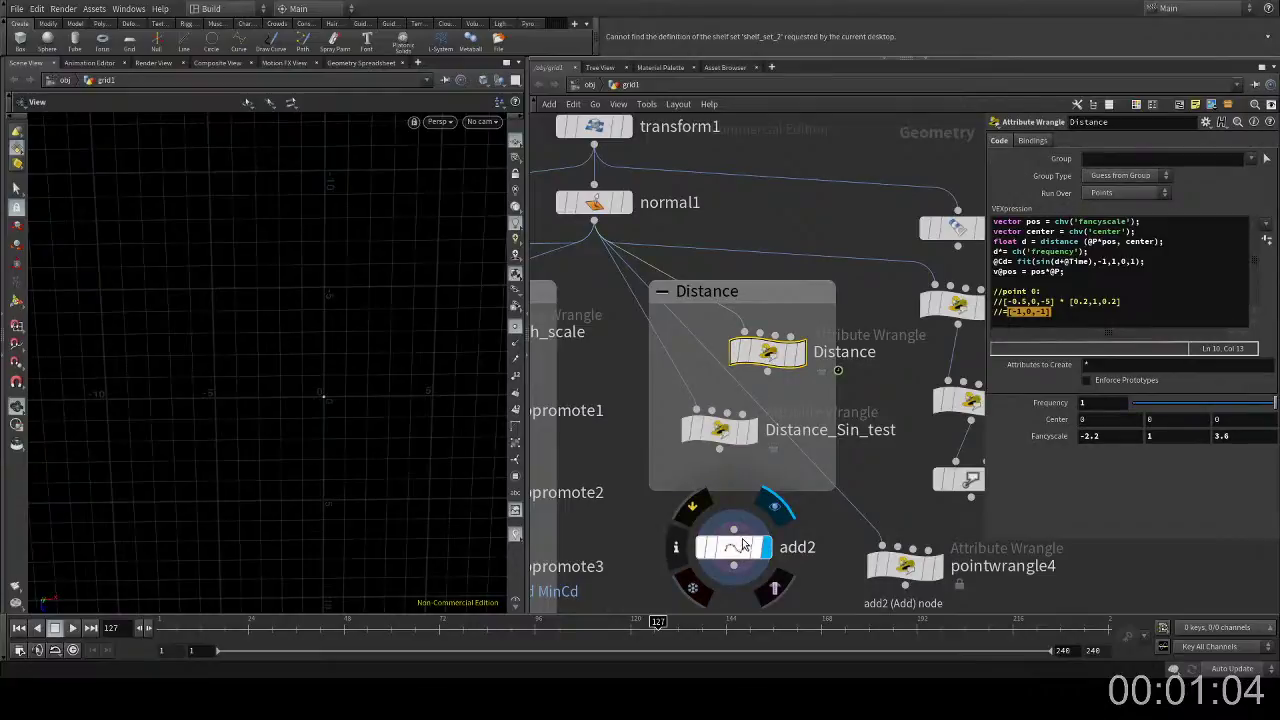
Step: Read the pos values in the spreadsheet and set add2's Point 0 to 11, 0, -18
click(382, 64)
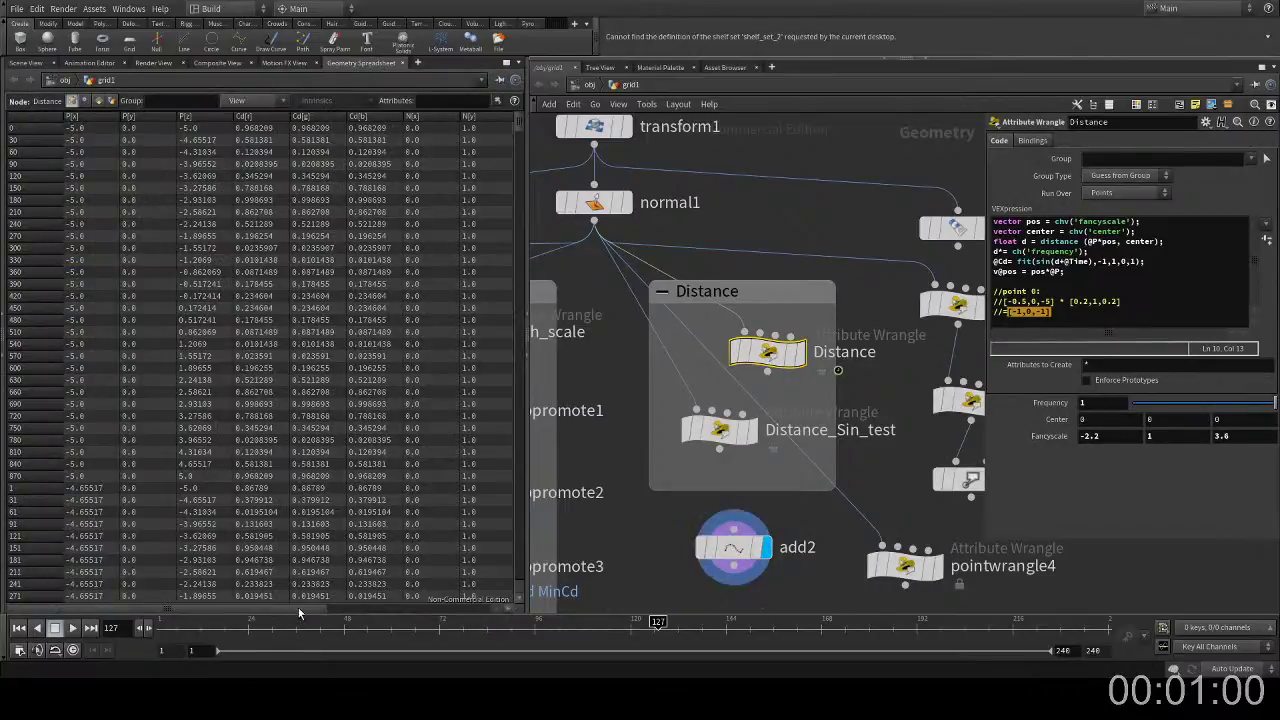
drag(302, 608, 450, 608)
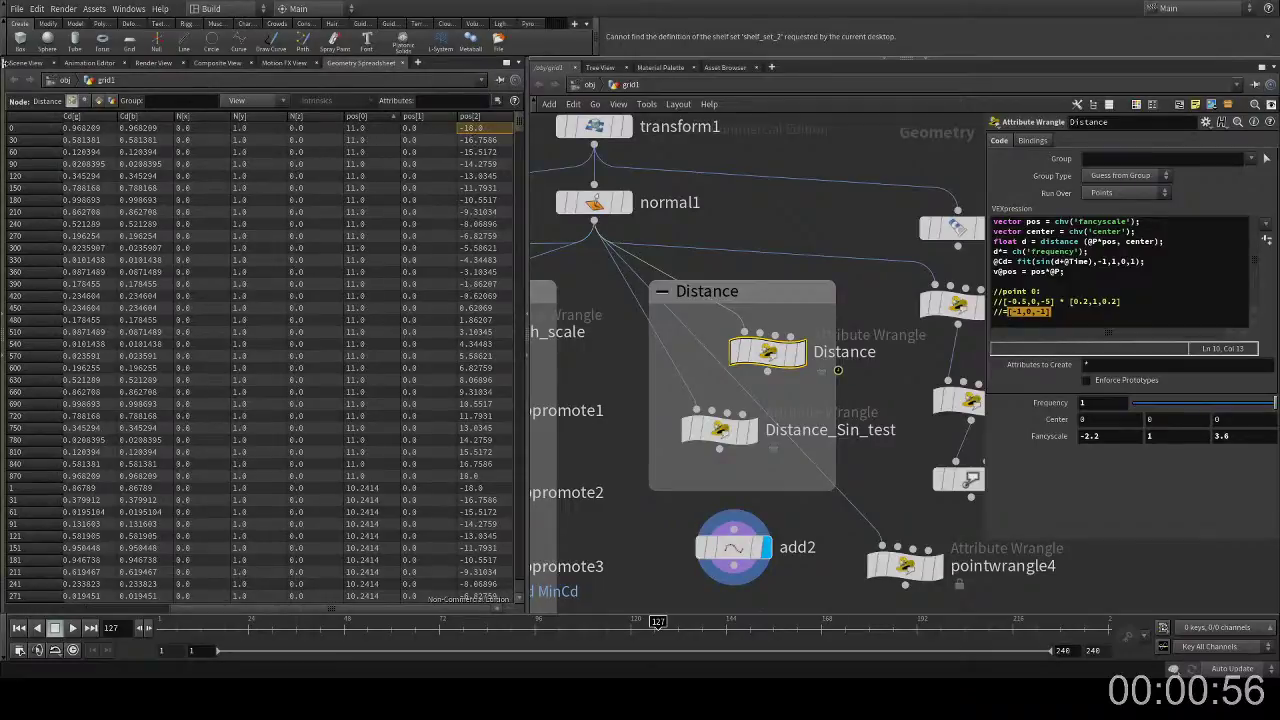
click(28, 63)
click(733, 547)
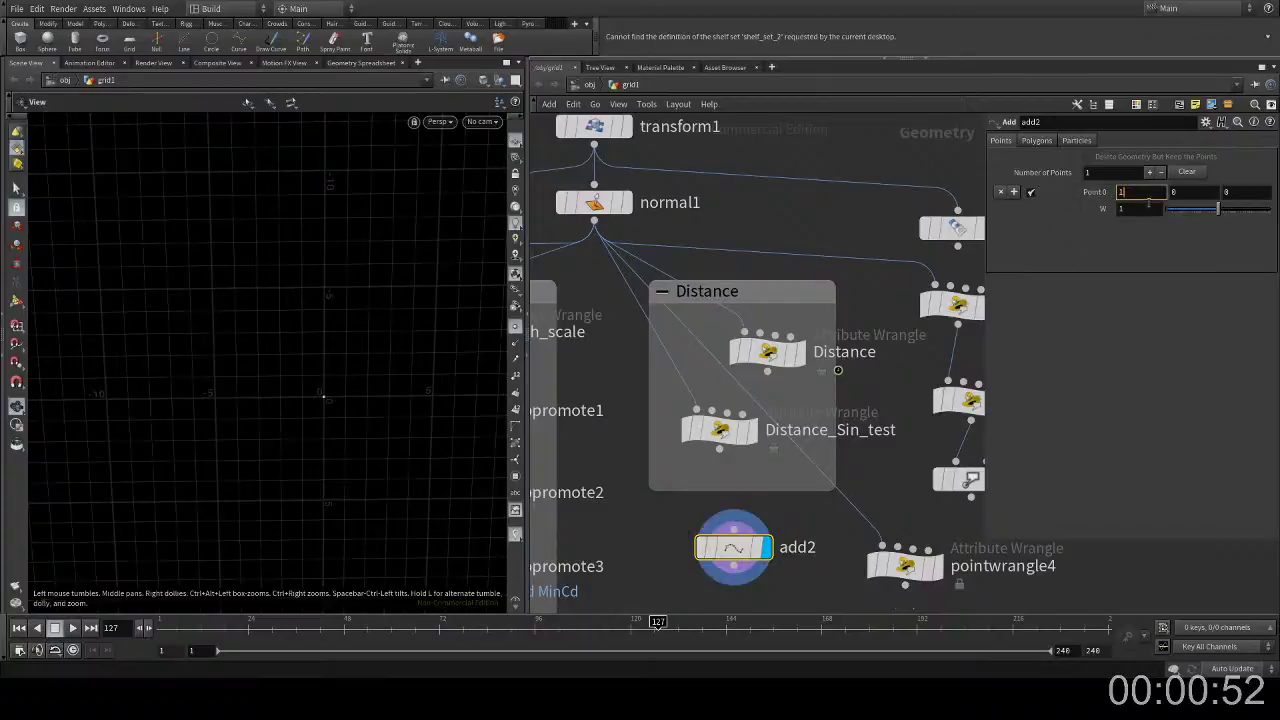
text(11)
click(1239, 192)
text(-18)
key(Return)
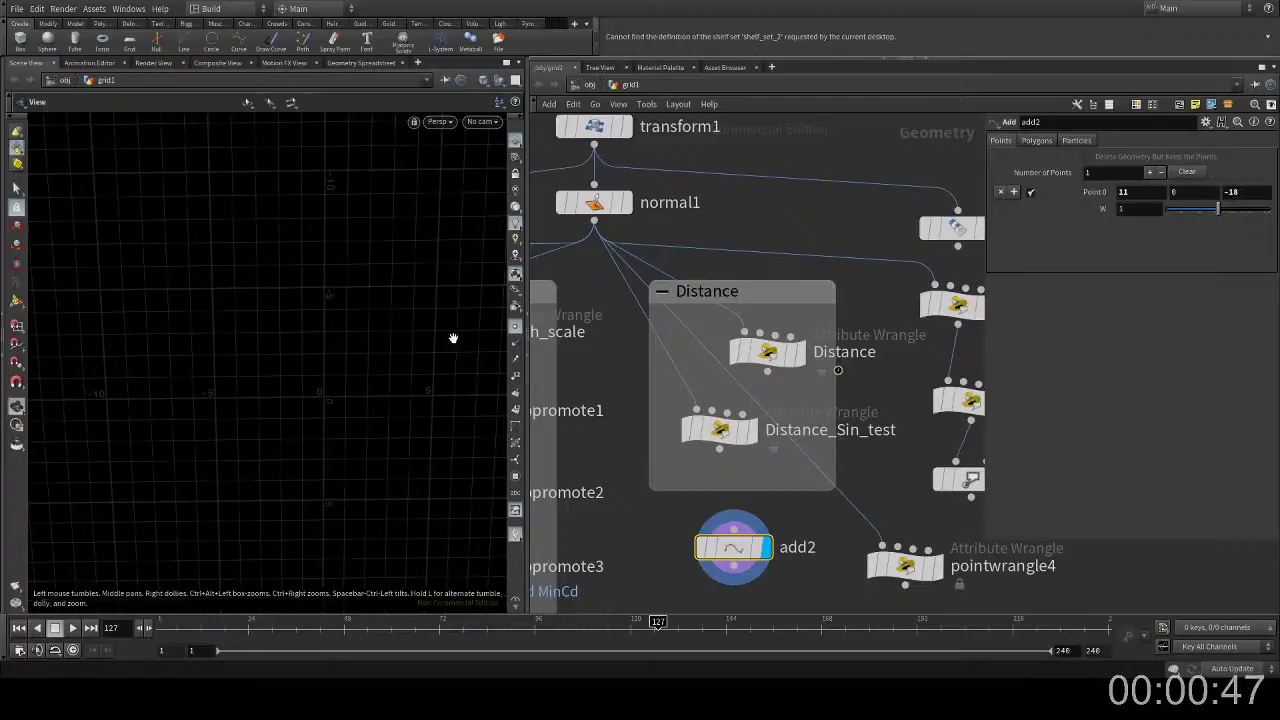
Step: Orbit, zoom and pan the viewport to locate the new point at 11, 0, -18
mouse_move(320, 391)
mouse_down()
mouse_move(320, 408)
mouse_move(288, 421)
mouse_up()
scroll(318, 415, up, 2)
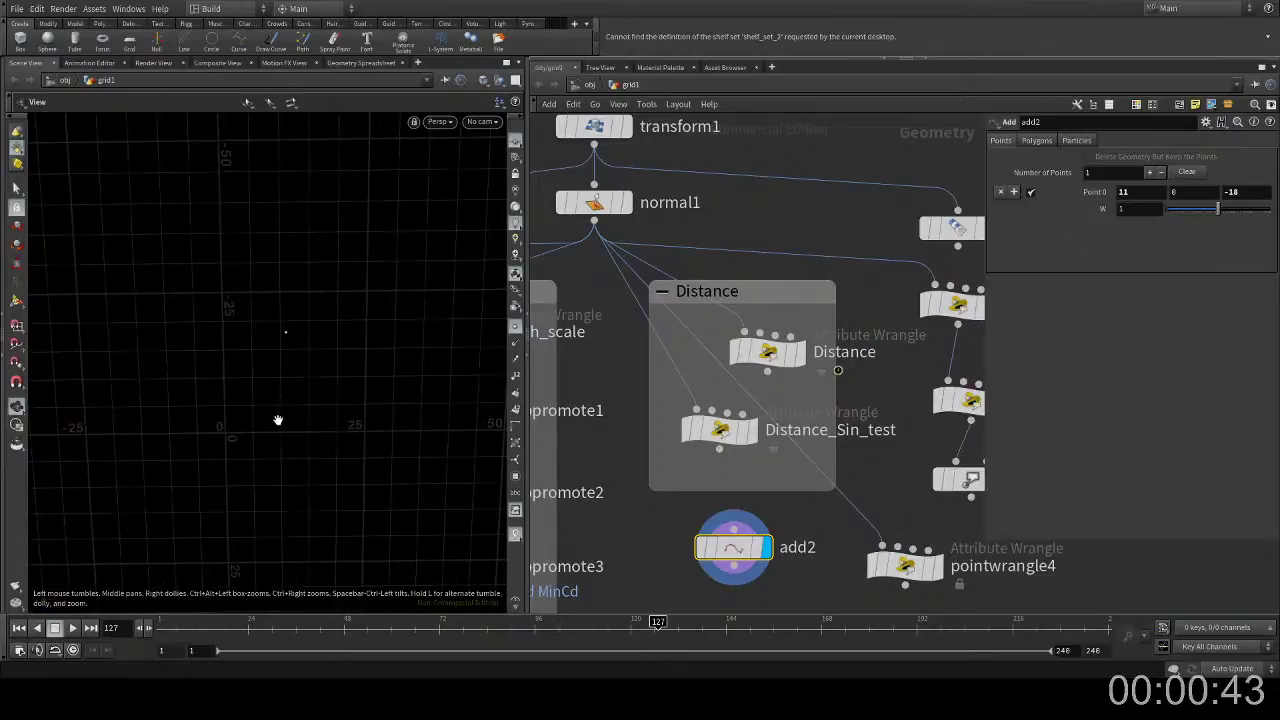
middle_drag(288, 421, 231, 421)
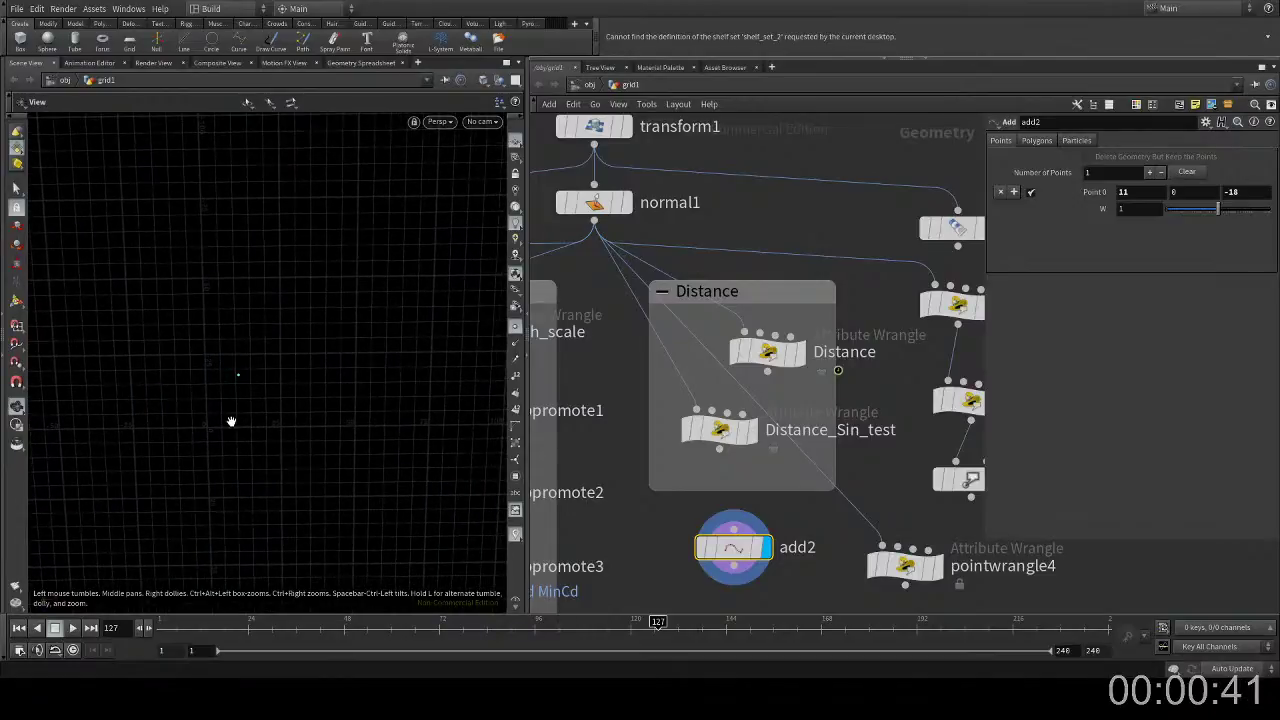
mouse_move(231, 421)
mouse_down()
mouse_move(232, 362)
mouse_move(313, 382)
mouse_up()
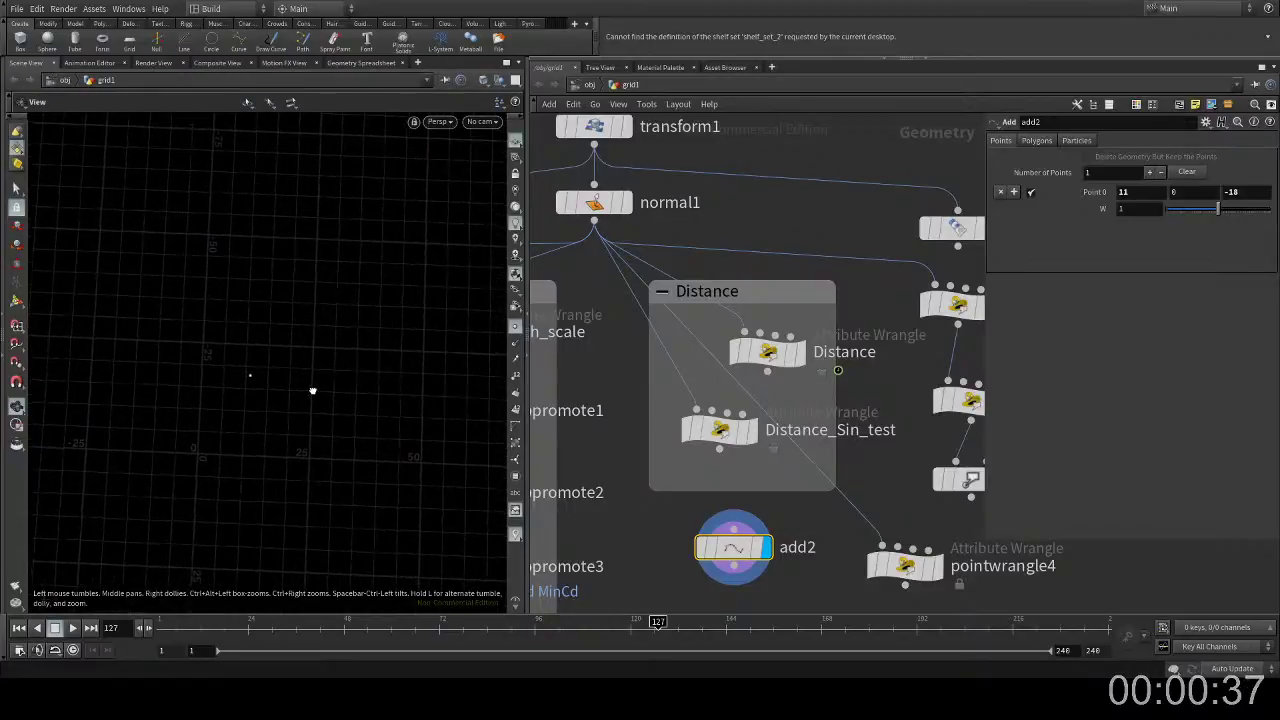
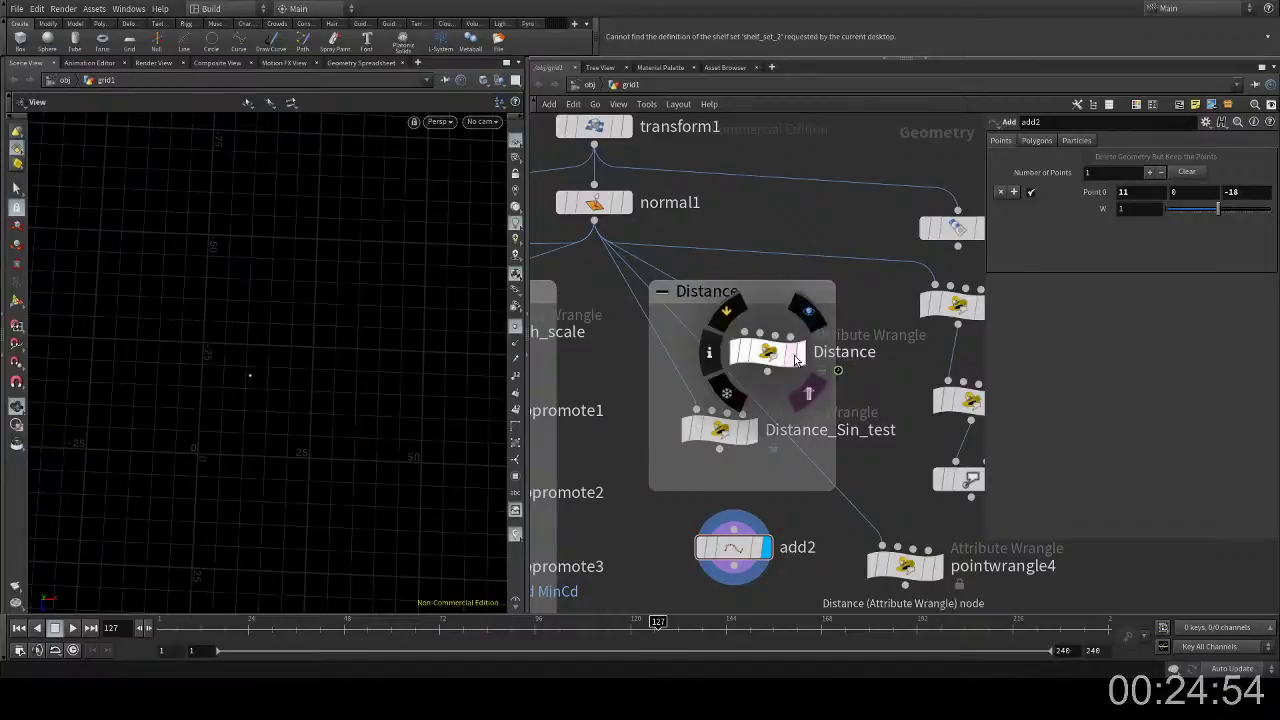
Step: Show the Distance wrangle's sine rings on the grid and bring up its fancyscale -2.2, 1, 3.6 code
click(807, 311)
mouse_move(733, 547)
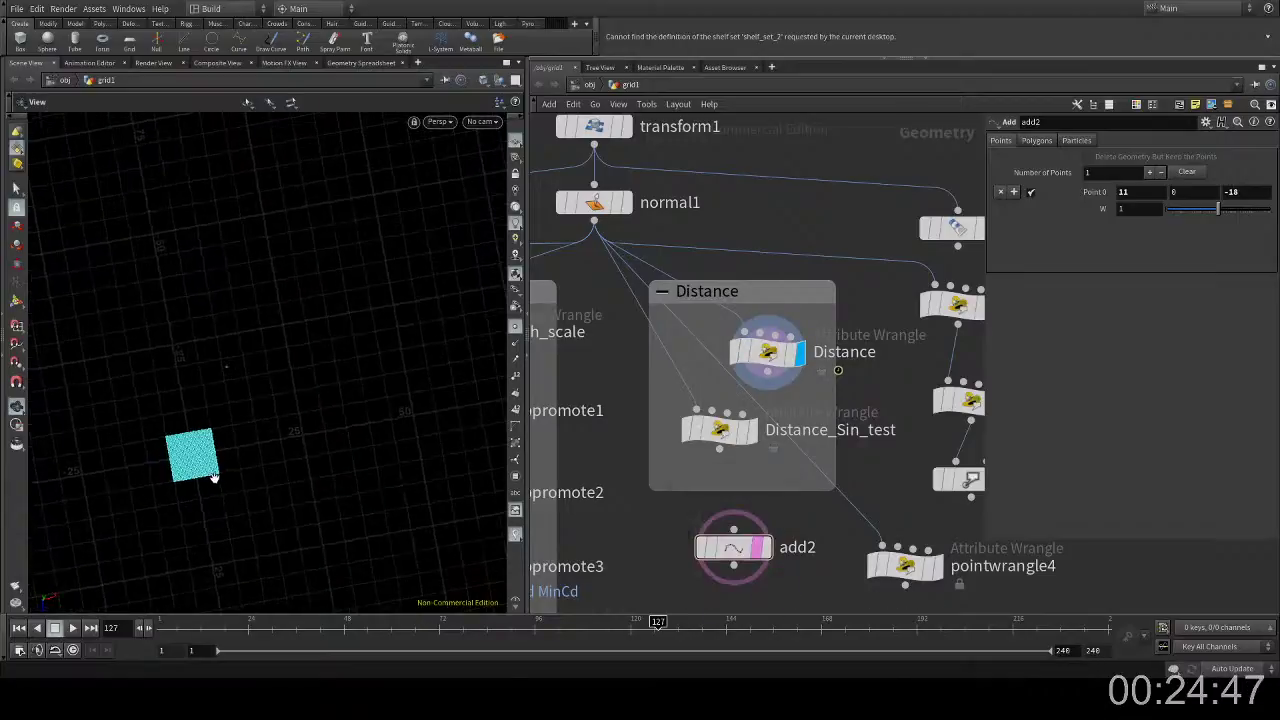
drag(201, 475, 414, 448)
drag(209, 380, 396, 344)
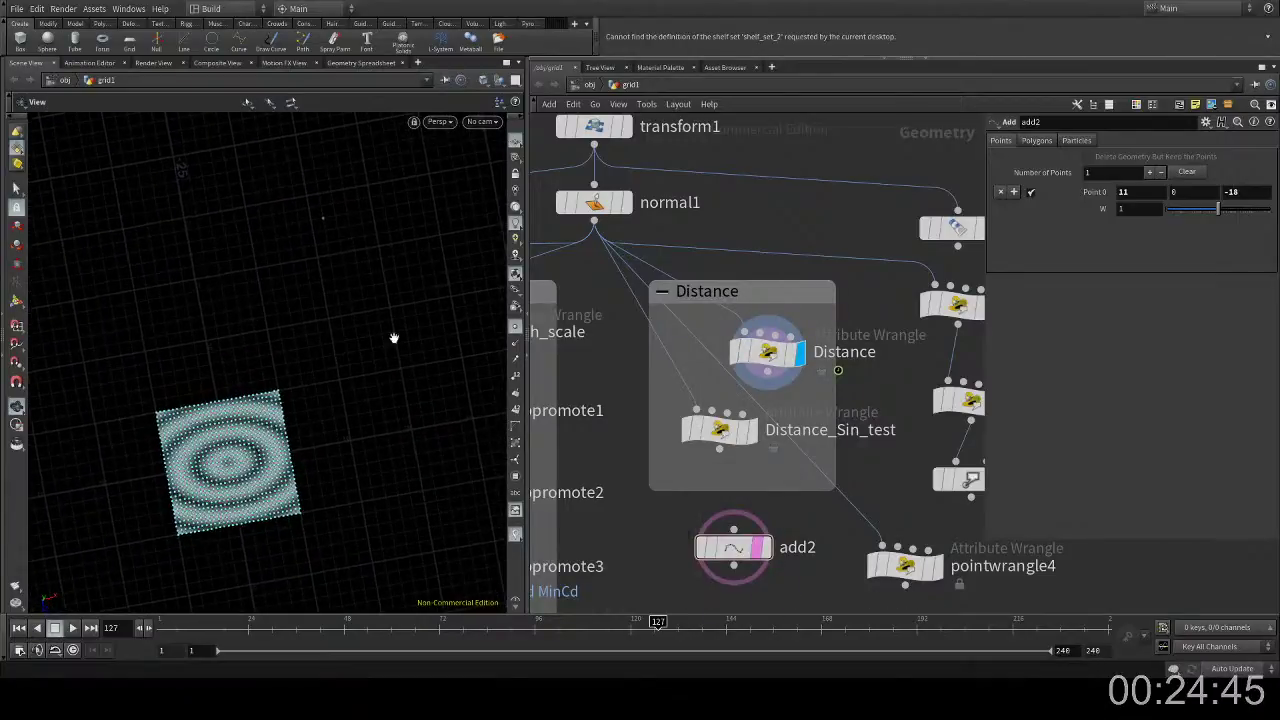
click(767, 352)
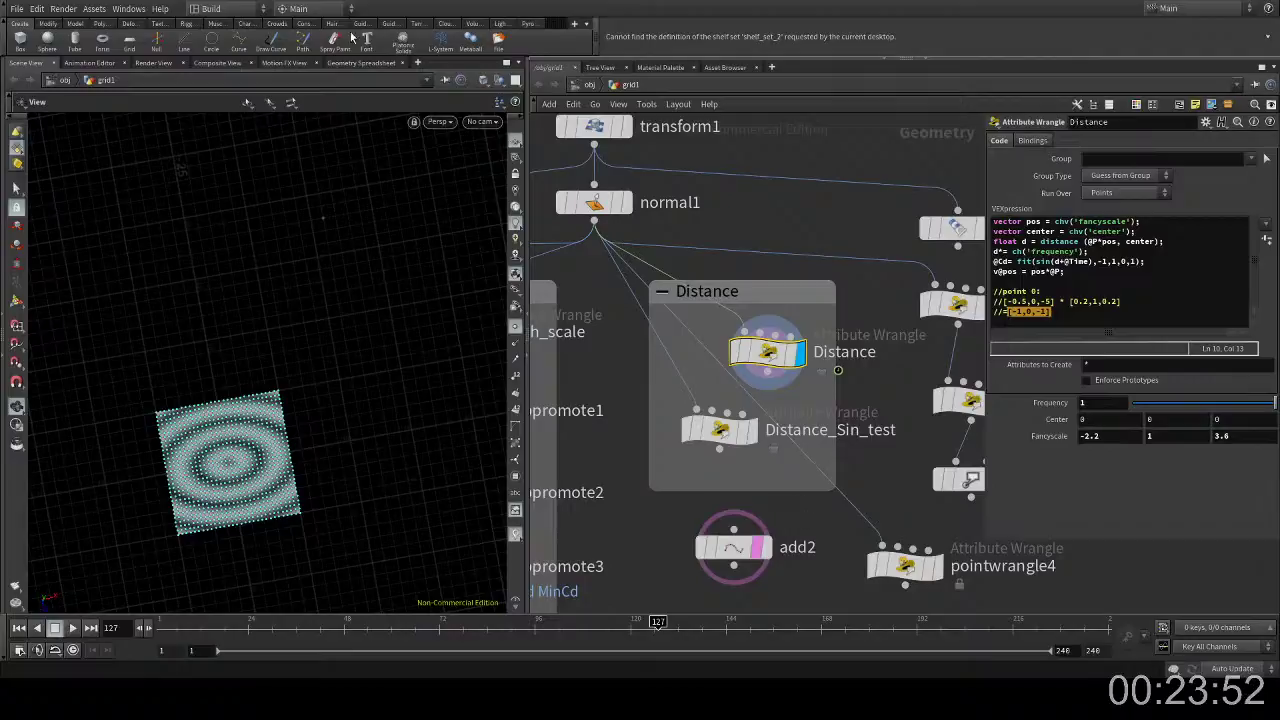
Step: Check the point table, then set add2's Point 0 Z to 0
click(347, 64)
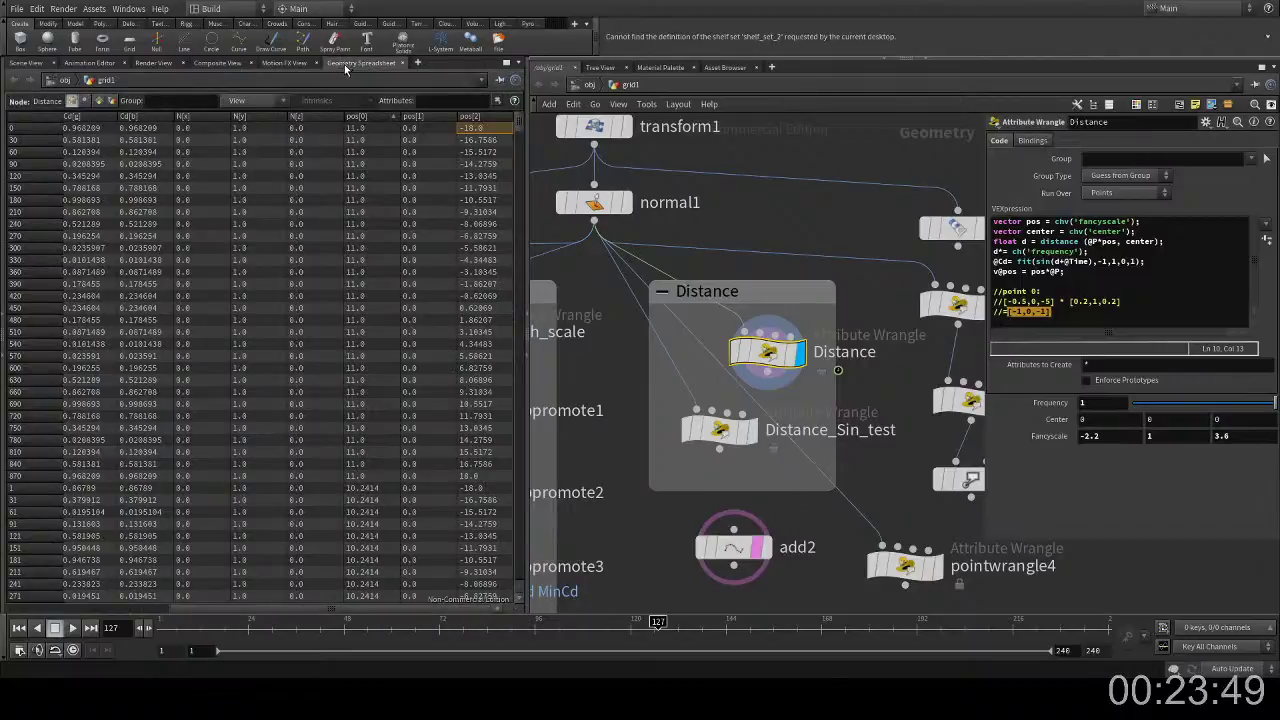
click(25, 62)
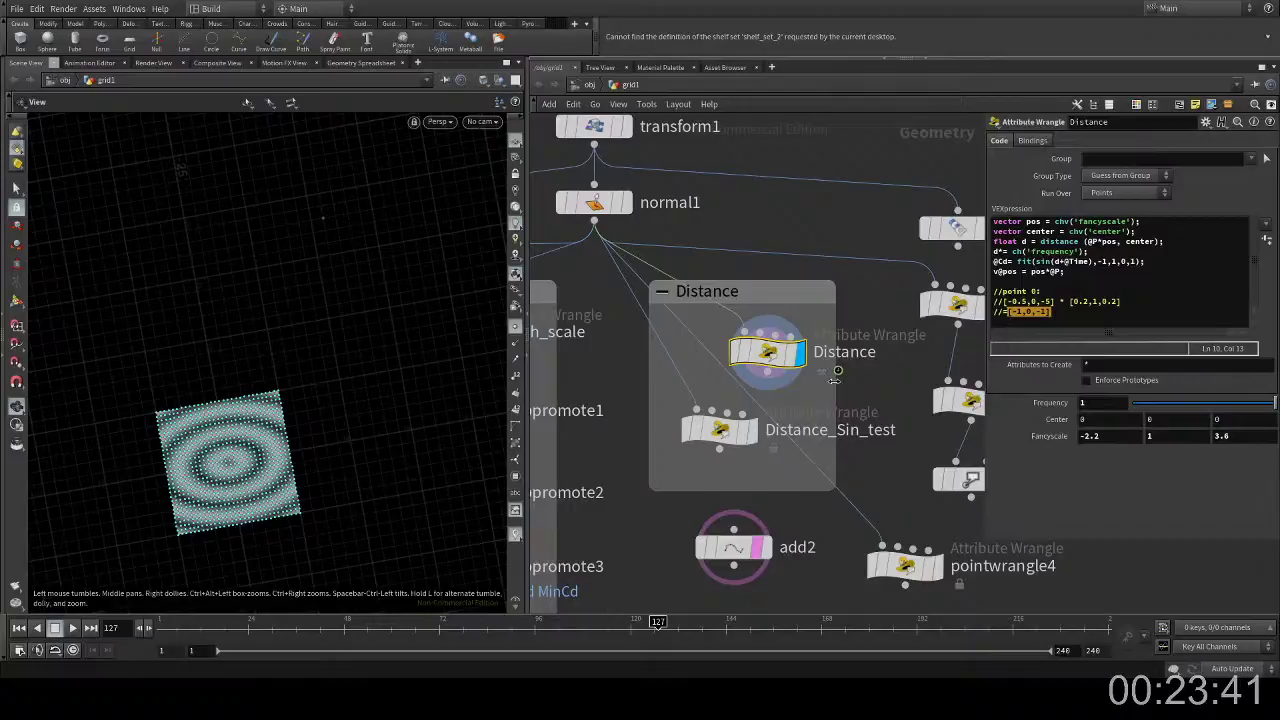
click(733, 547)
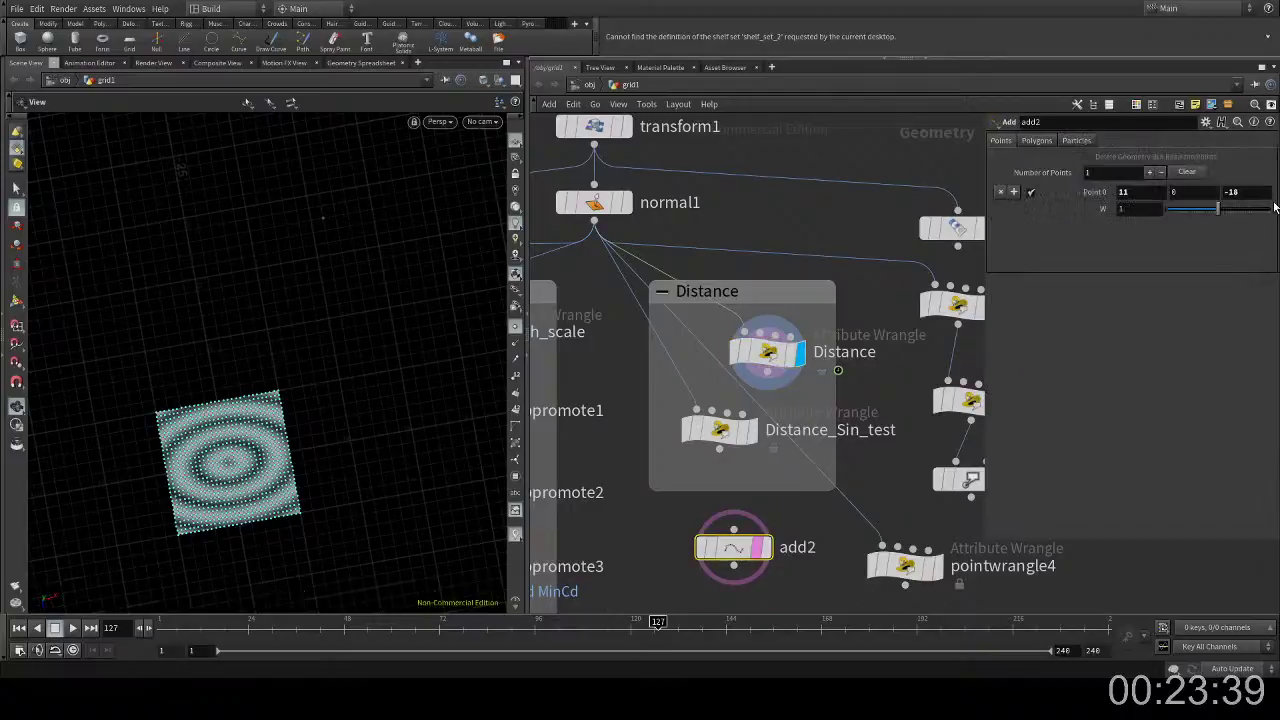
text(0)
key(Return)
Step: Change the Distance wrangle's Fancyscale Z from 3.6 to 1
click(735, 343)
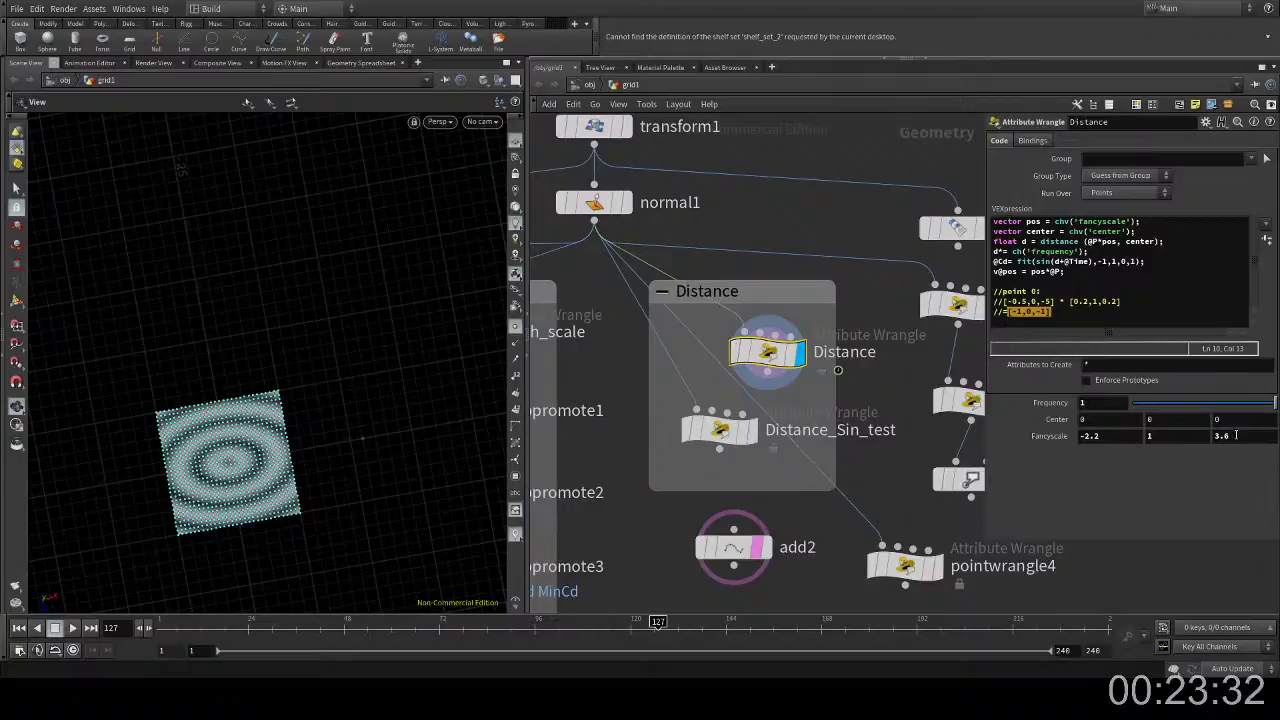
drag(1252, 437, 1216, 435)
text(1)
key(Return)
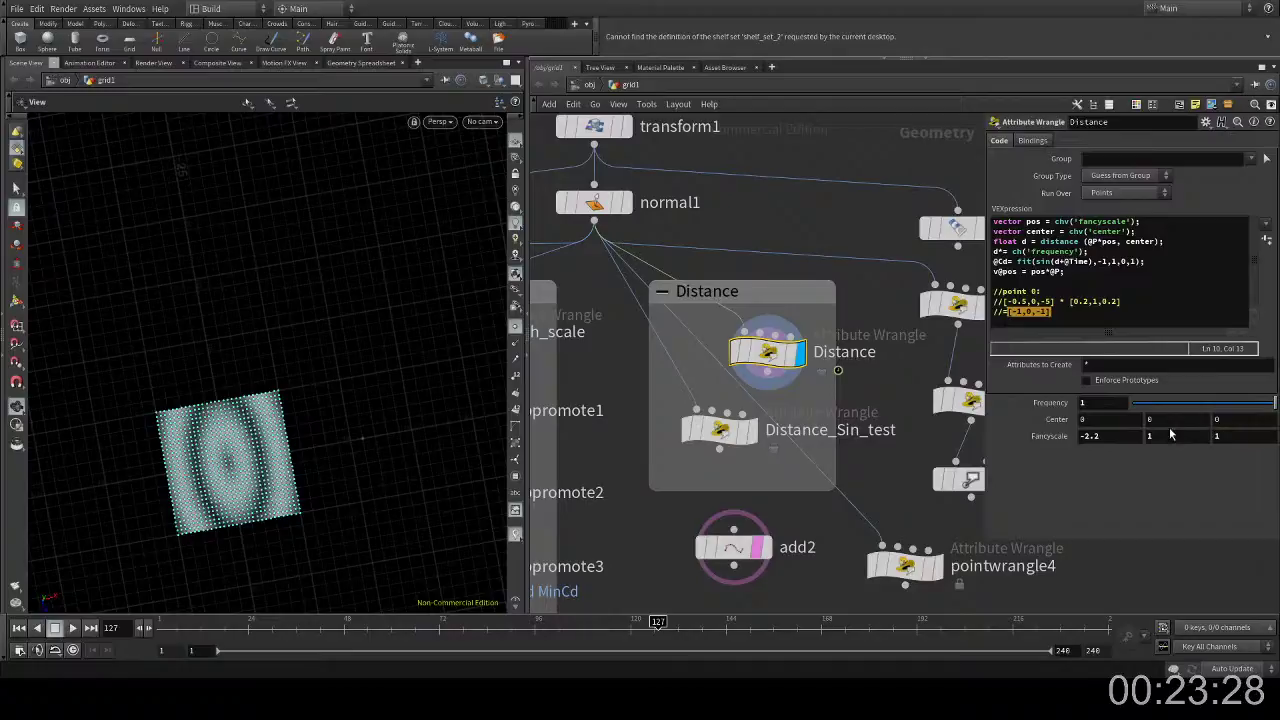
Step: Set add2's Point 0 Z to -5
click(750, 547)
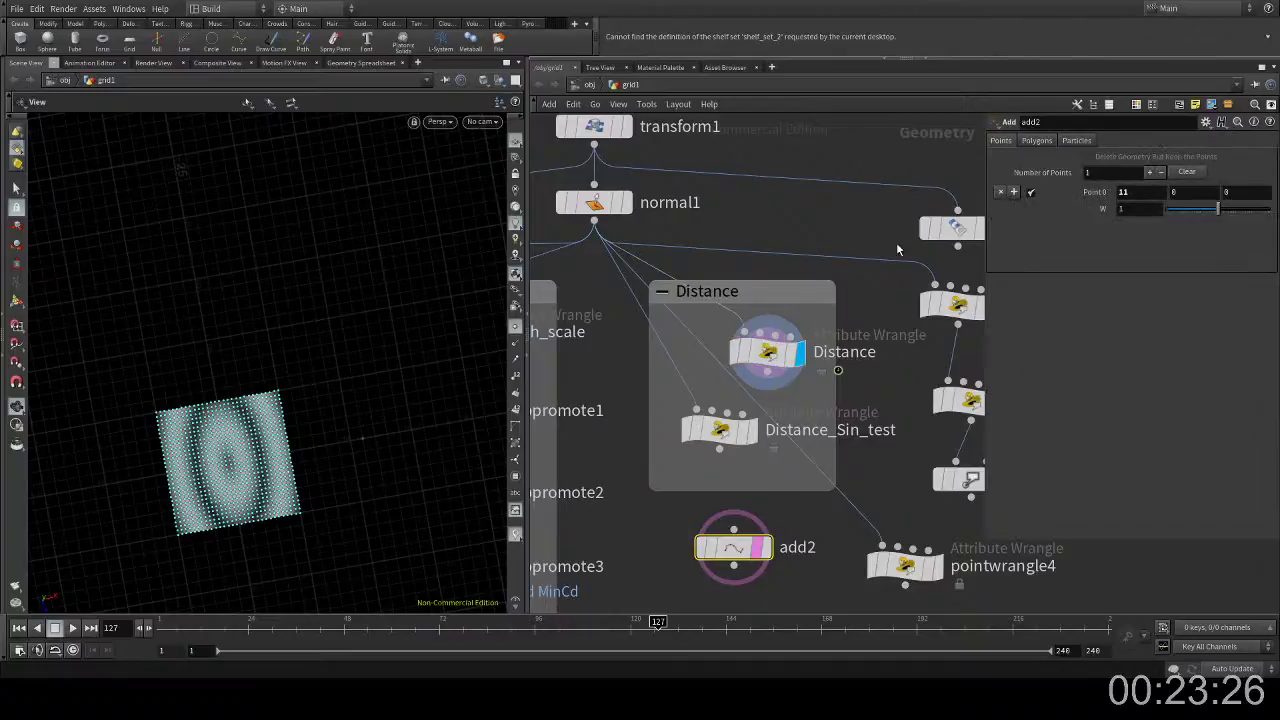
drag(1242, 190, 1202, 191)
text(5)
key(Return)
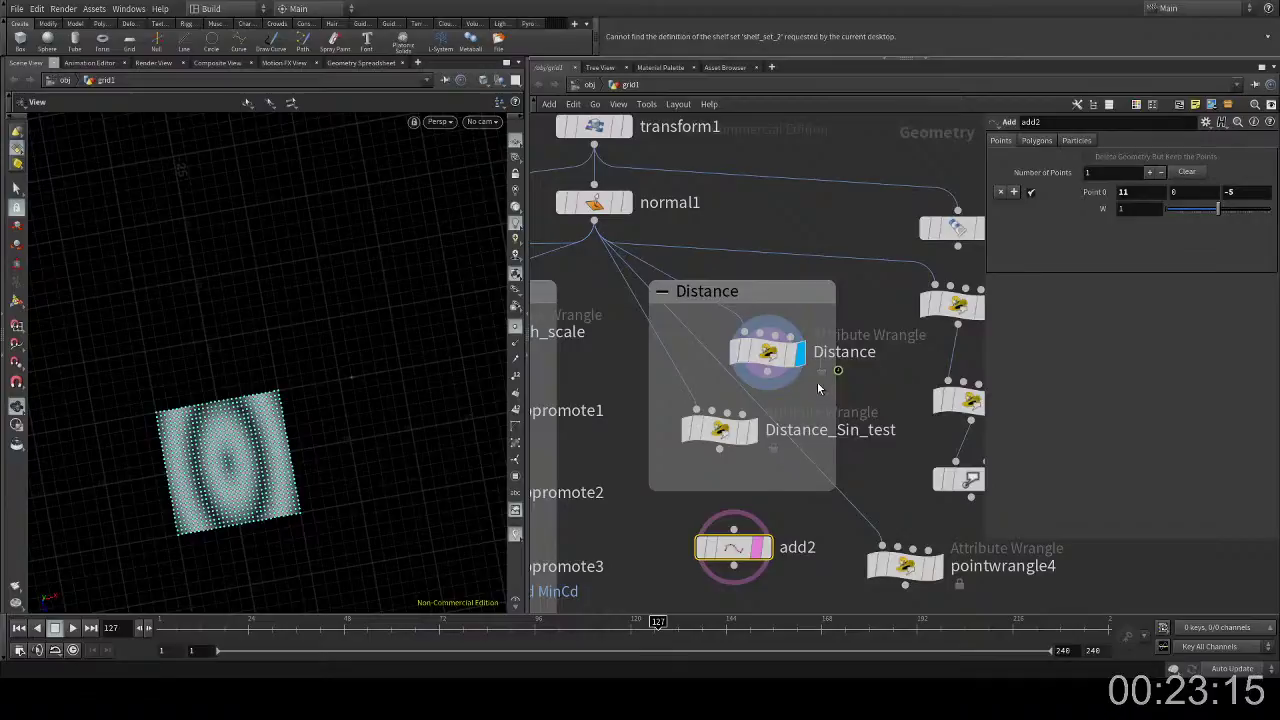
Step: Ladder-drag the Distance wrangle's Fancyscale X upward for stronger ripple bands
click(766, 350)
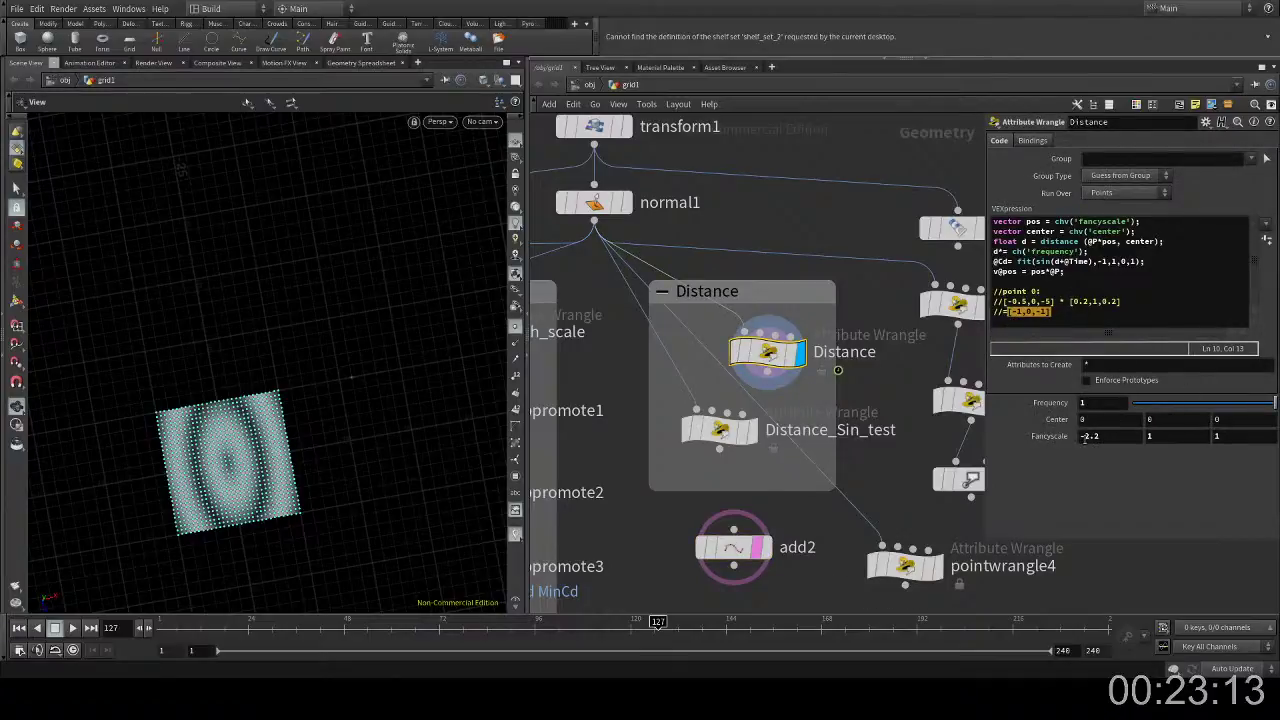
click(1071, 310)
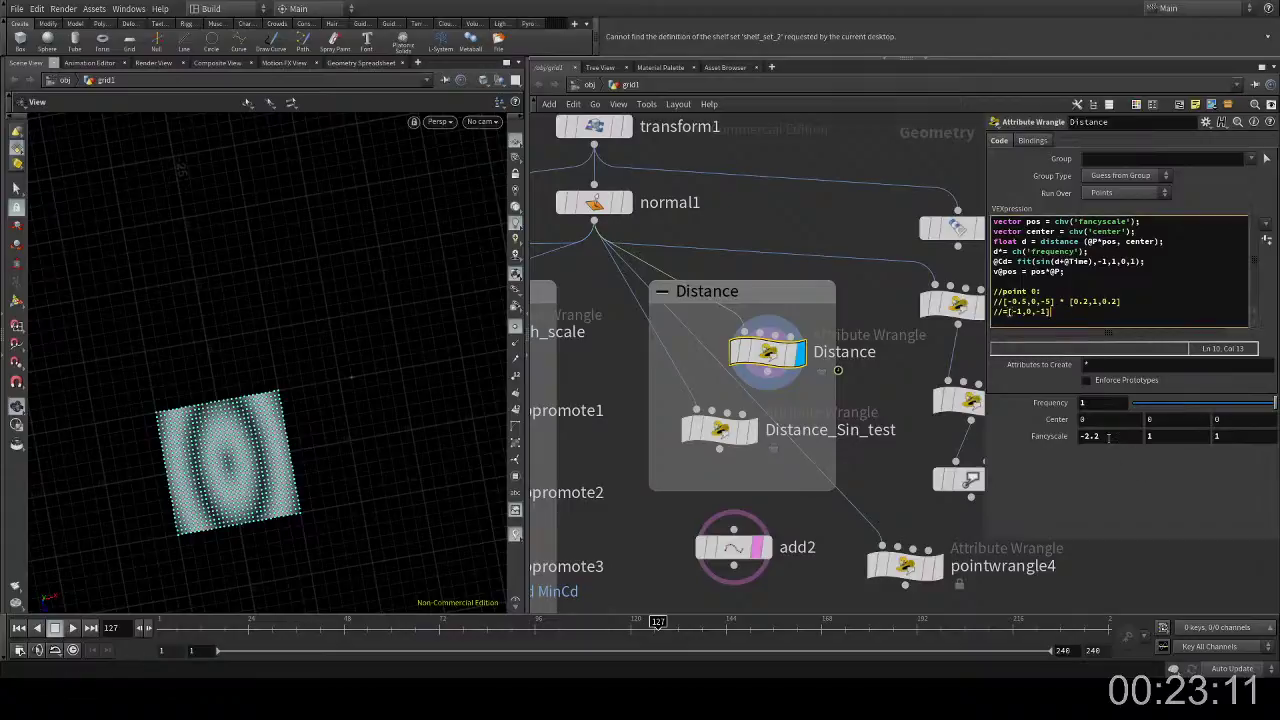
mouse_move(1119, 436)
middle_down()
mouse_move(1068, 443)
mouse_move(1196, 432)
mouse_move(1108, 420)
mouse_move(1093, 436)
mouse_move(1275, 440)
middle_up()
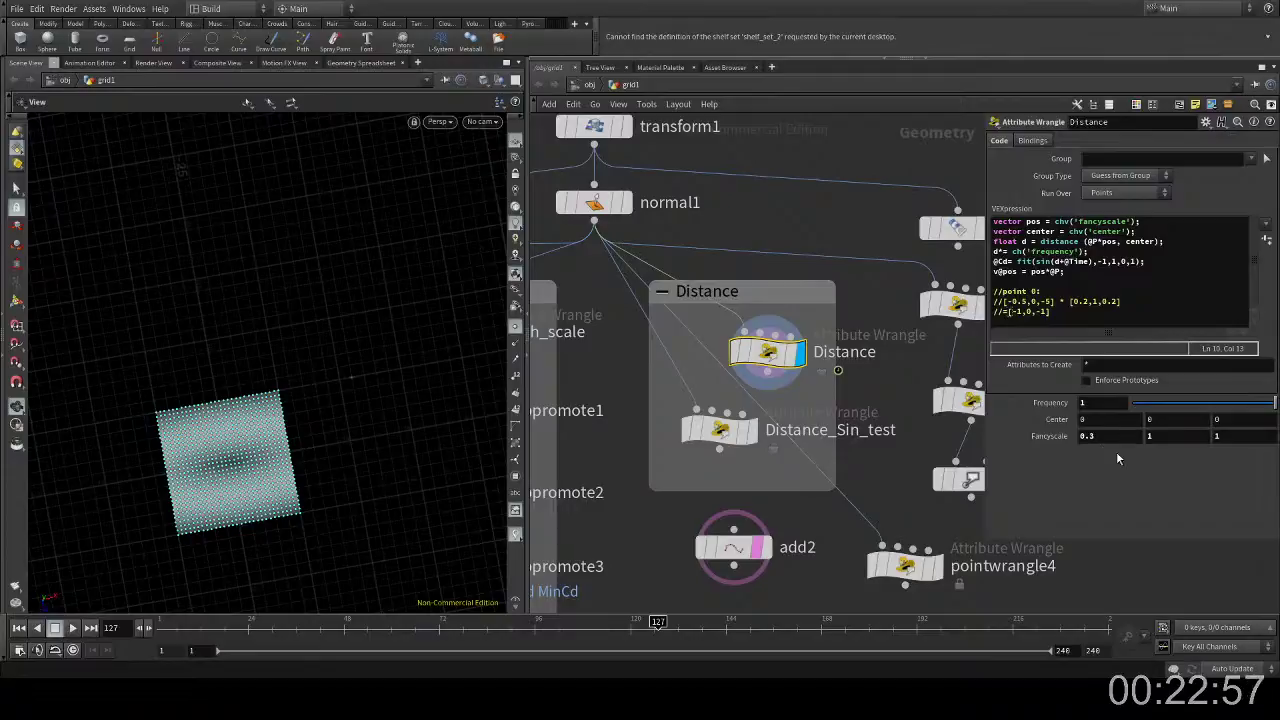
mouse_move(1112, 437)
middle_down()
mouse_move(1275, 441)
mouse_move(1112, 436)
middle_up()
text(3.1)
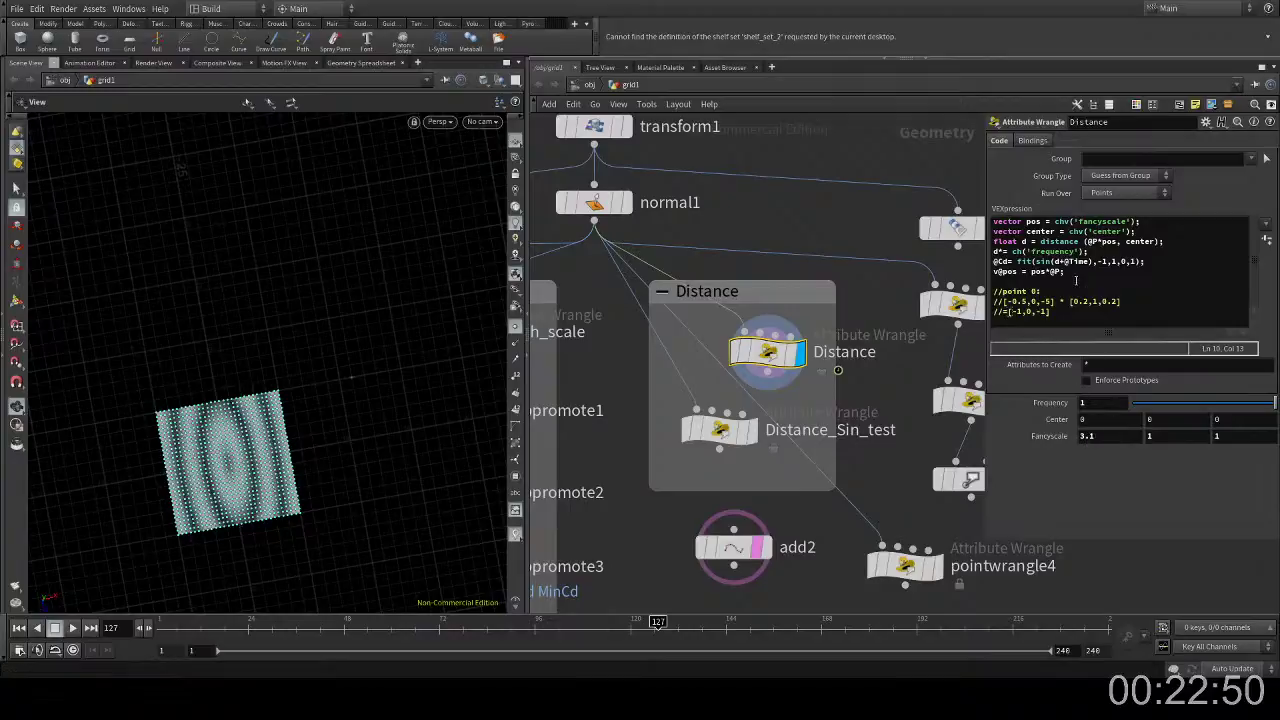
Step: Update the VEX code comments to read [3,1,0.2] and [-1.5,0,-1]
double_click(1078, 301)
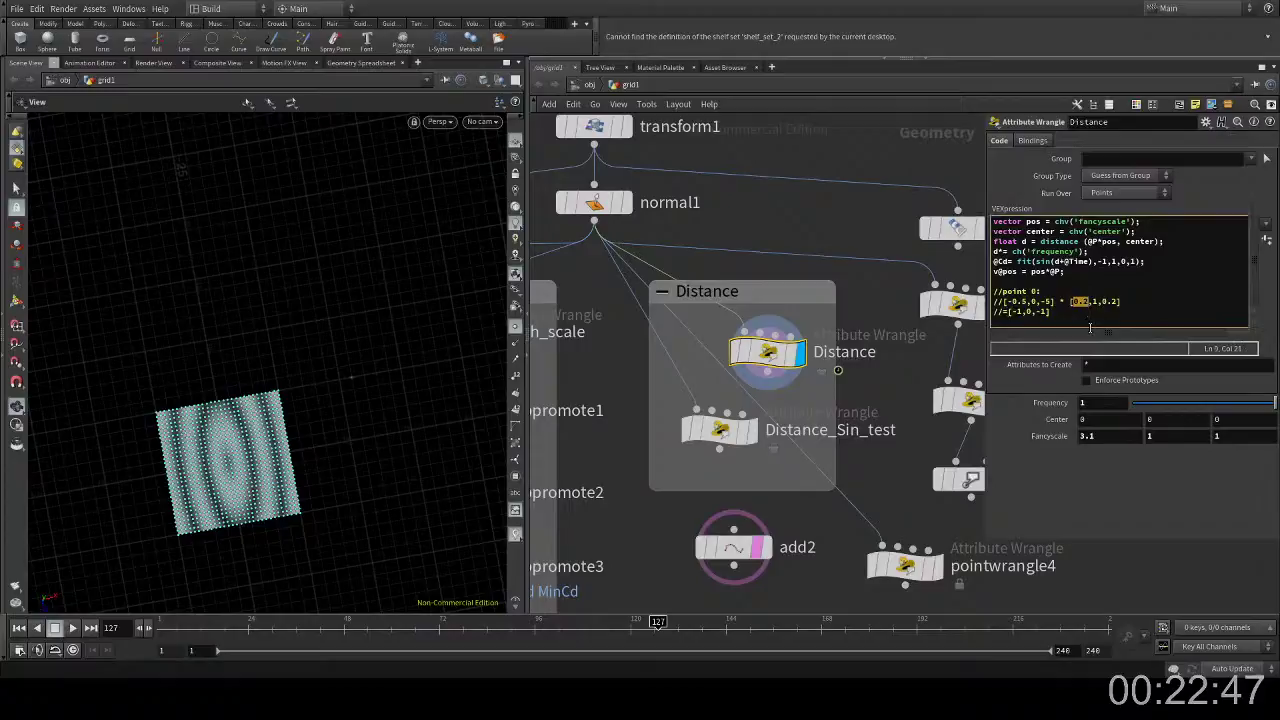
text(3)
click(1020, 311)
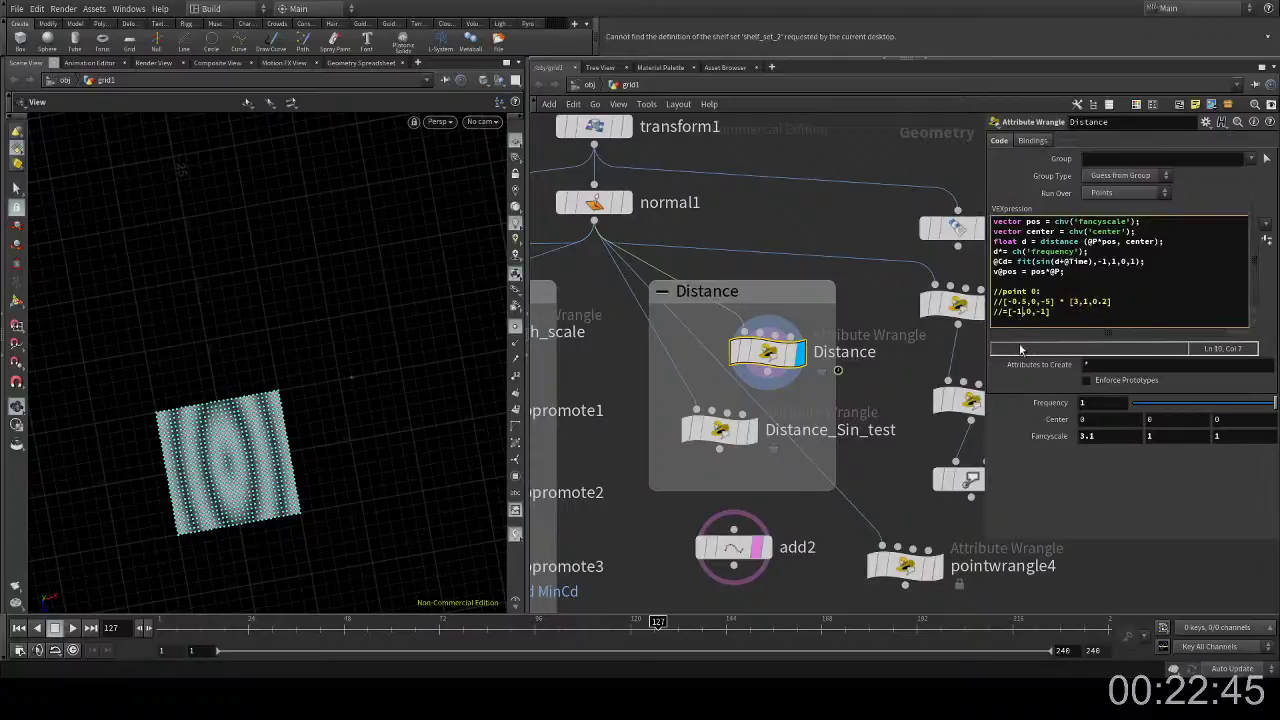
text(.5)
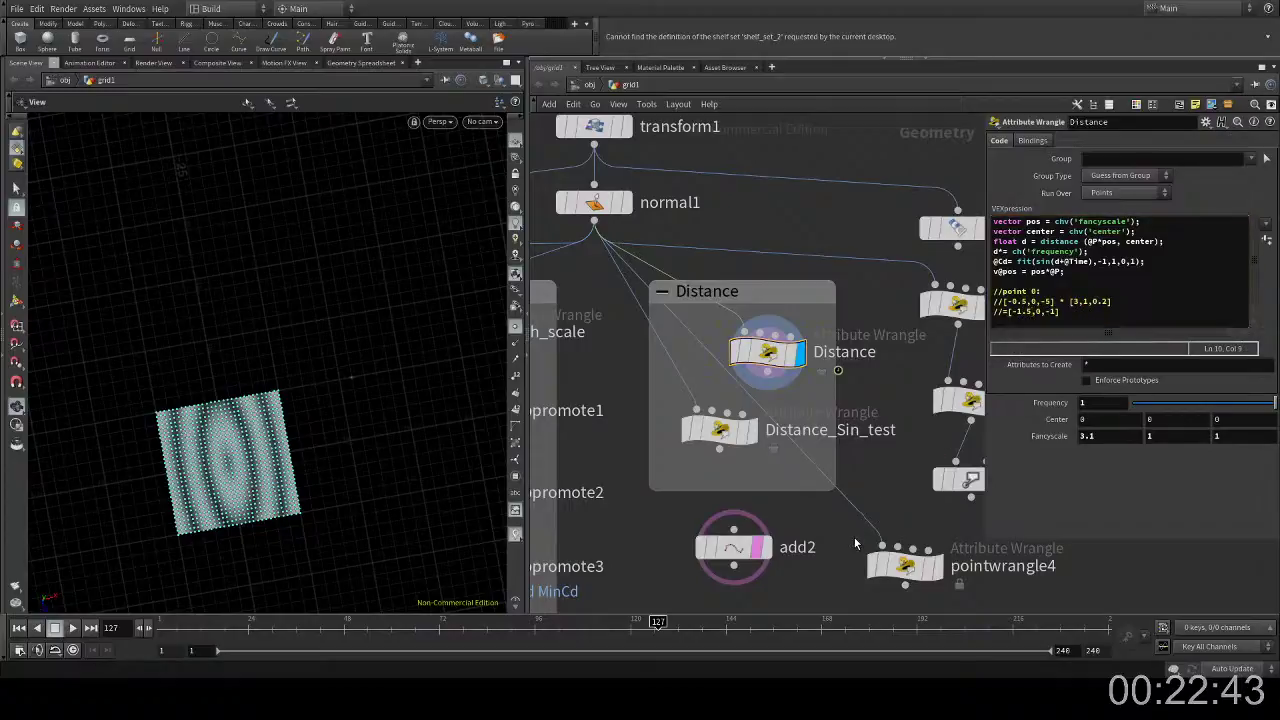
Step: Set Fancyscale X to exactly 3 and show the point attribute table
click(1098, 437)
key(BackSpace)
key(BackSpace)
key(Return)
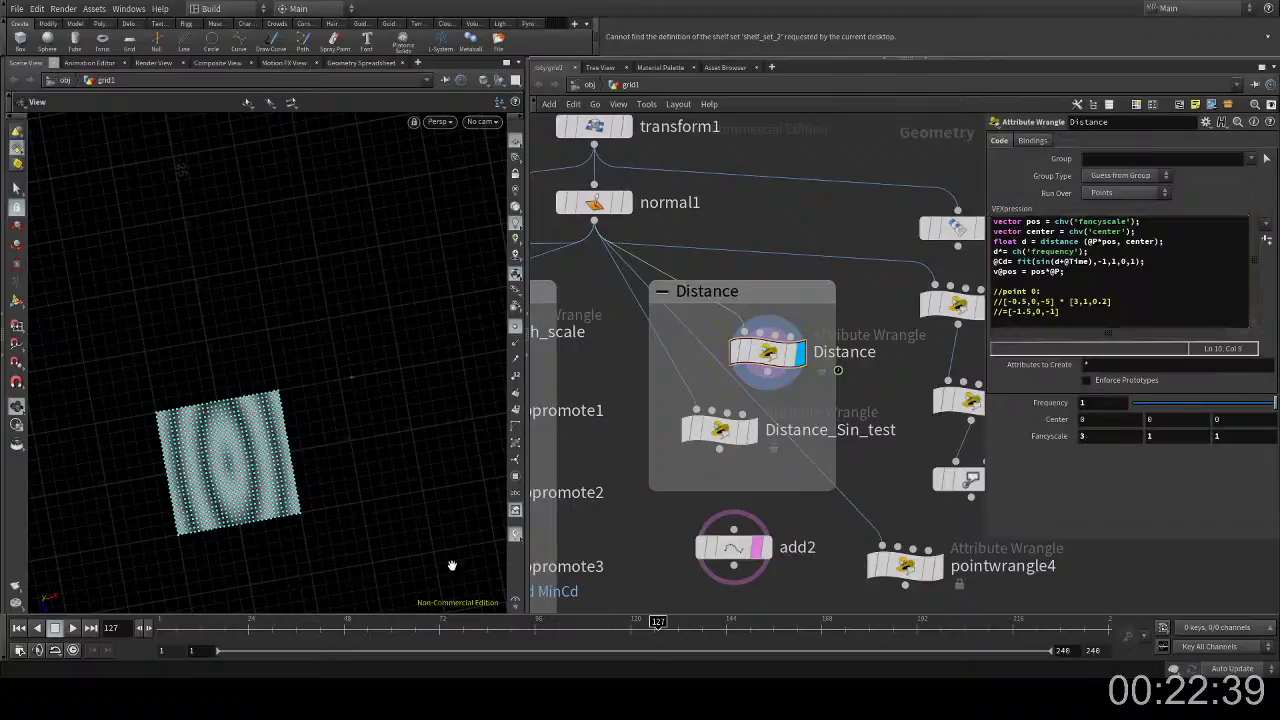
click(355, 63)
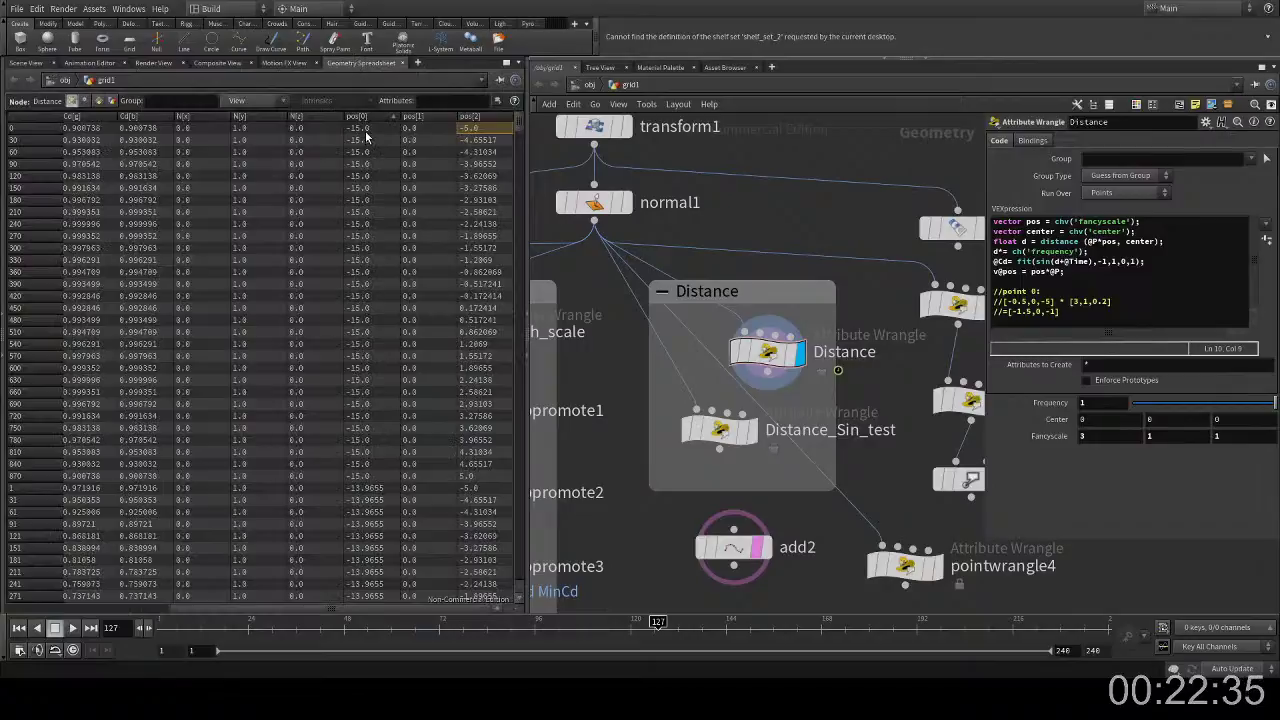
Step: Widen the attribute table, return to the 3D Scene View, and select the add2 node
mouse_move(529, 140)
mouse_down()
mouse_move(662, 144)
mouse_move(520, 144)
mouse_up()
click(40, 62)
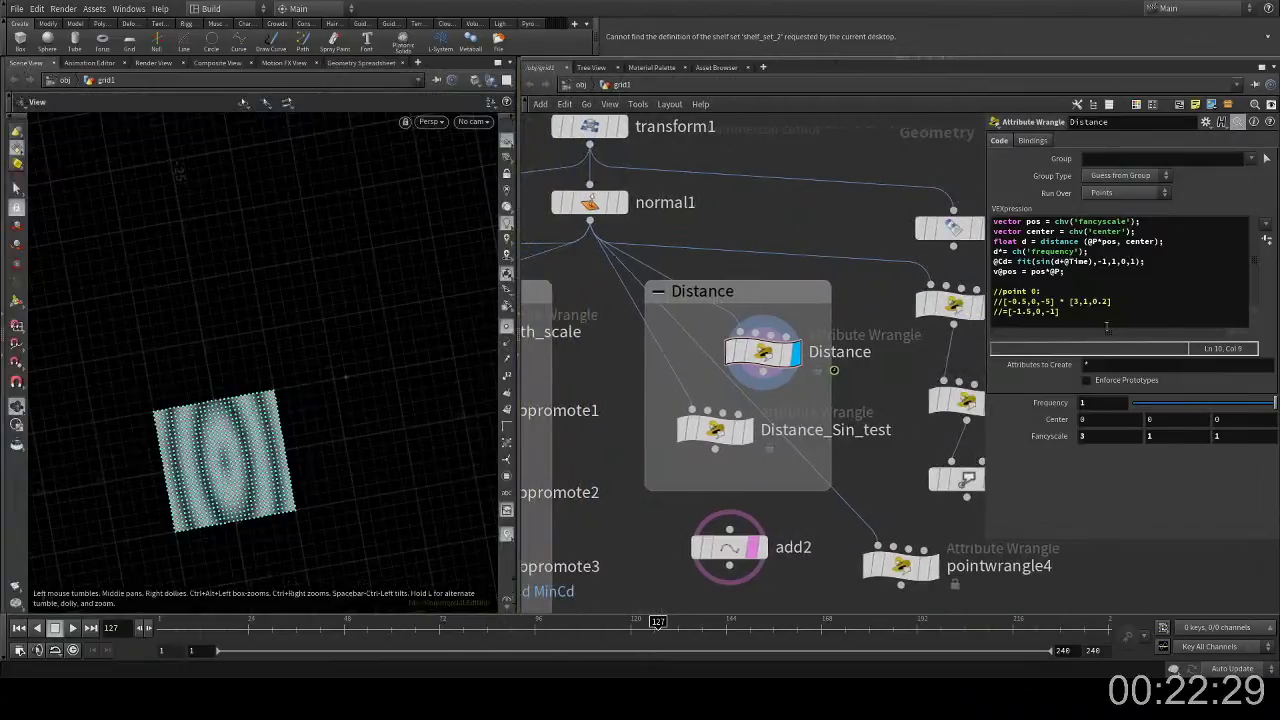
click(1024, 311)
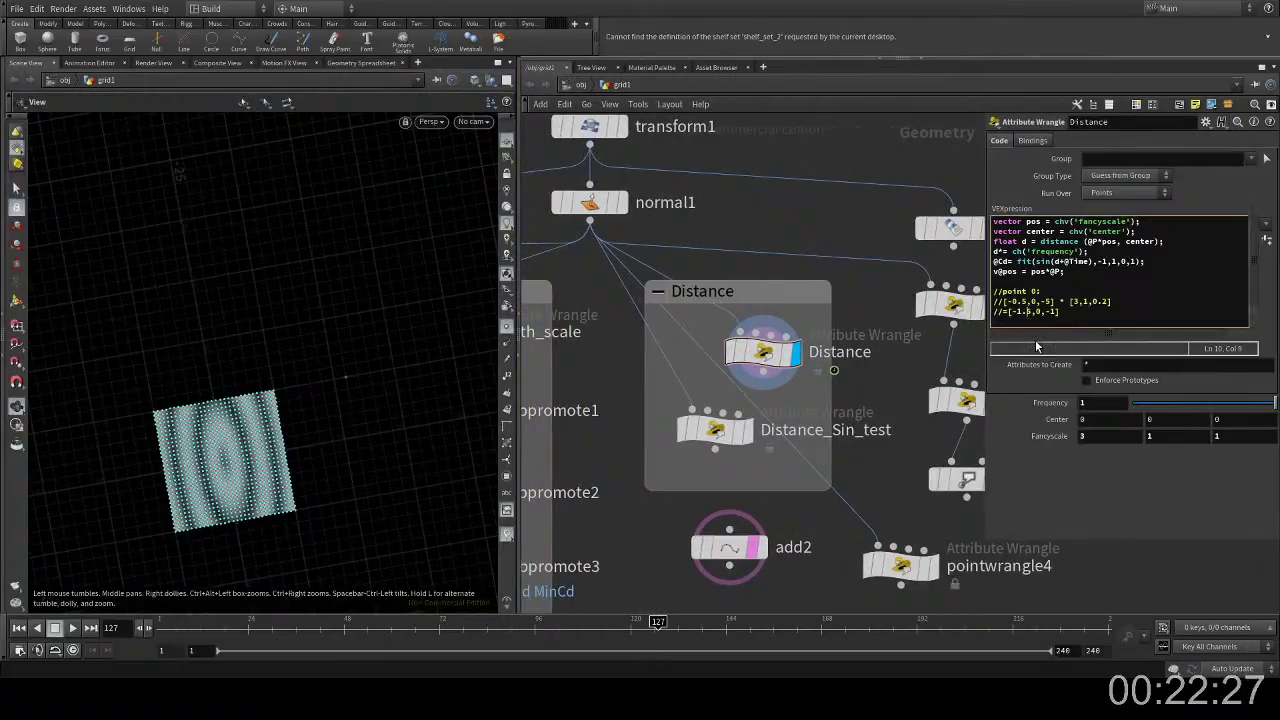
click(729, 547)
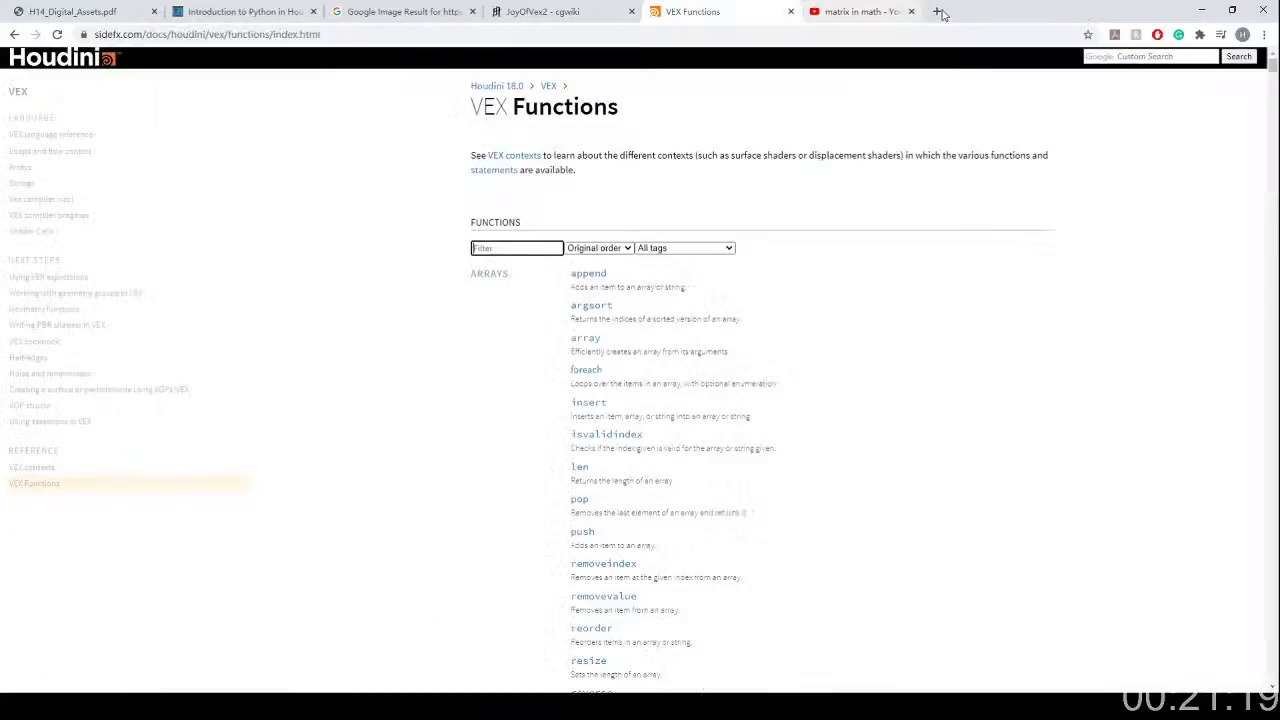
Step: Close the VEX Functions page and open the cgwiki home page in a new tab
click(790, 11)
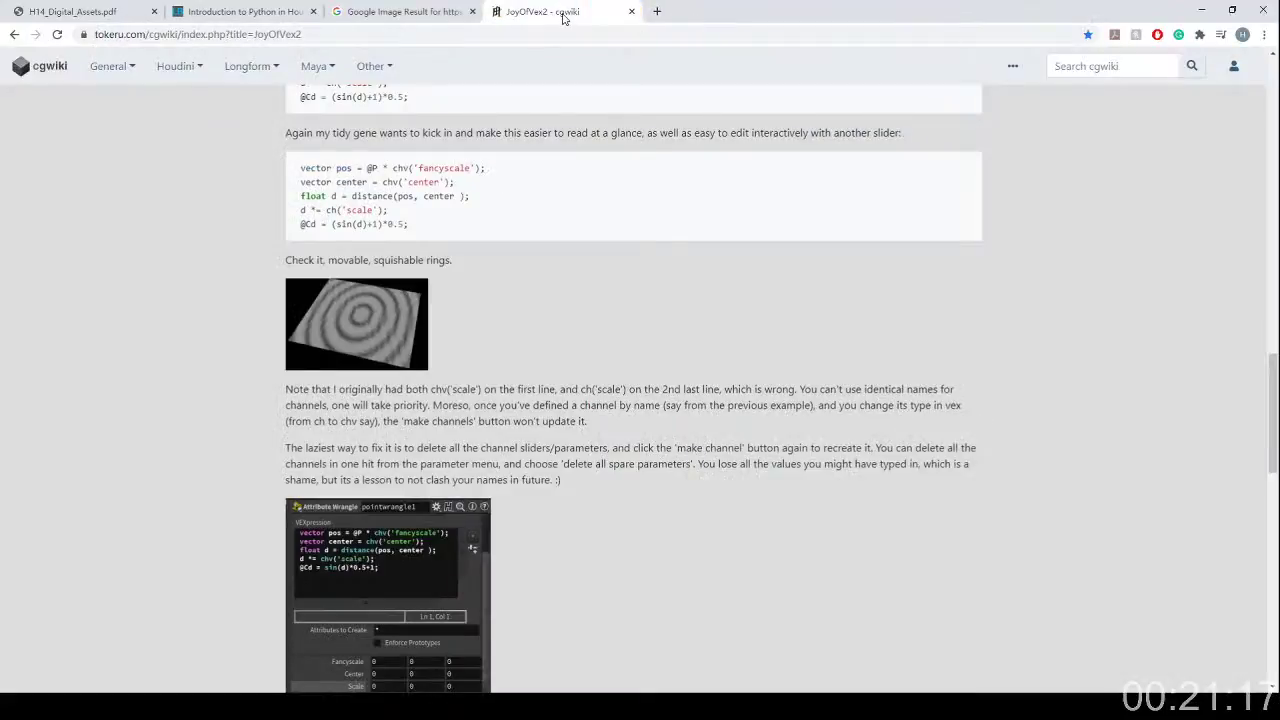
scroll(660, 400, up, 10)
scroll(654, 383, up, 5)
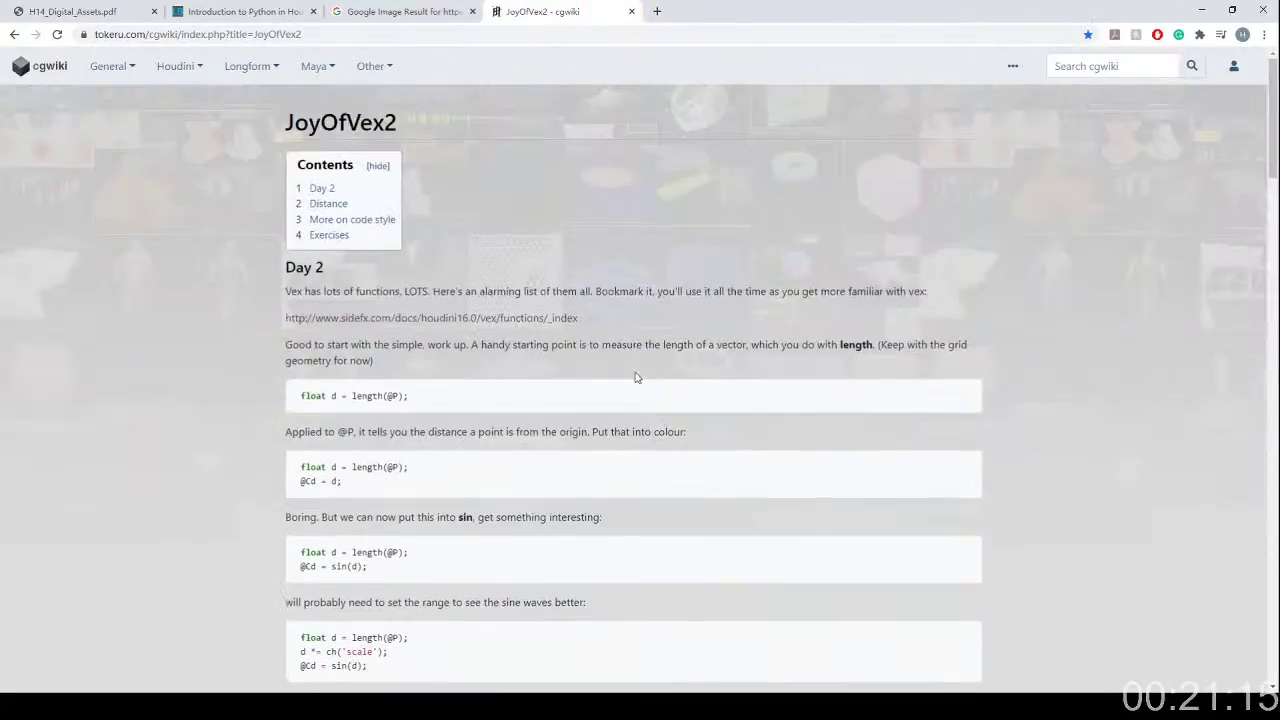
middle_click(56, 80)
click(735, 12)
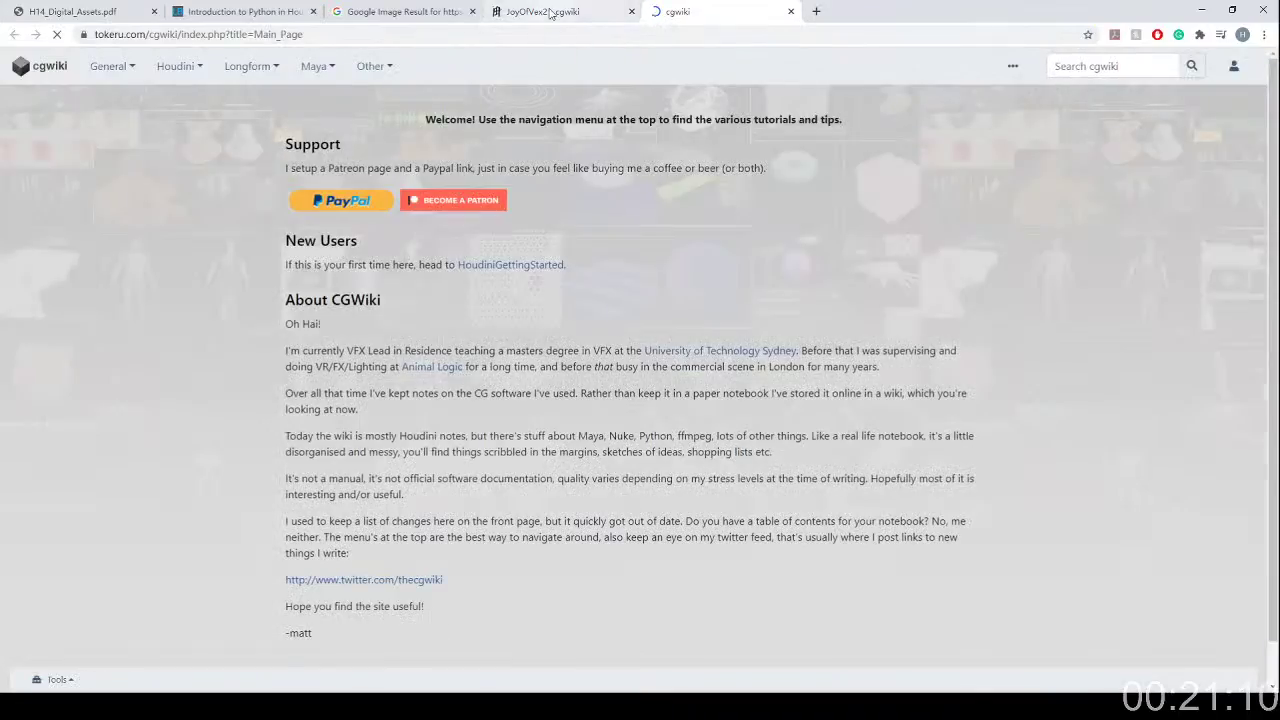
Step: Go through the Houdini topics to the Vex page and scroll to its table of contents
click(200, 67)
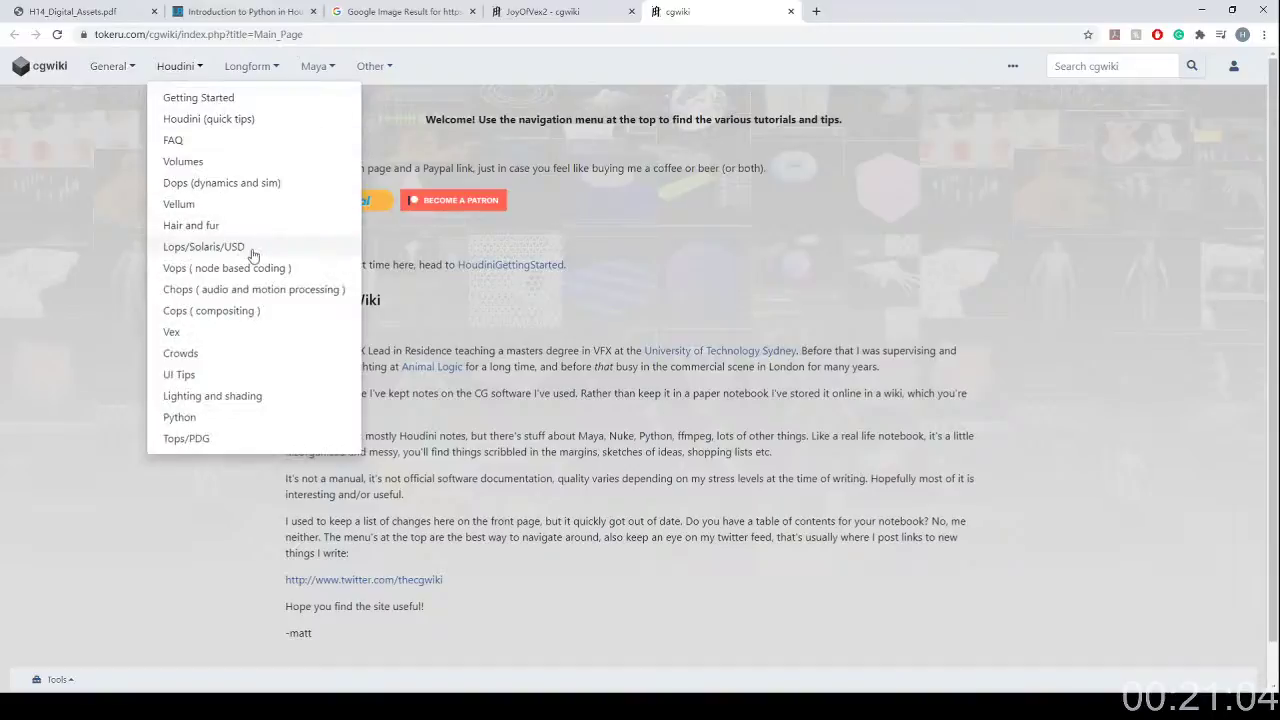
click(227, 332)
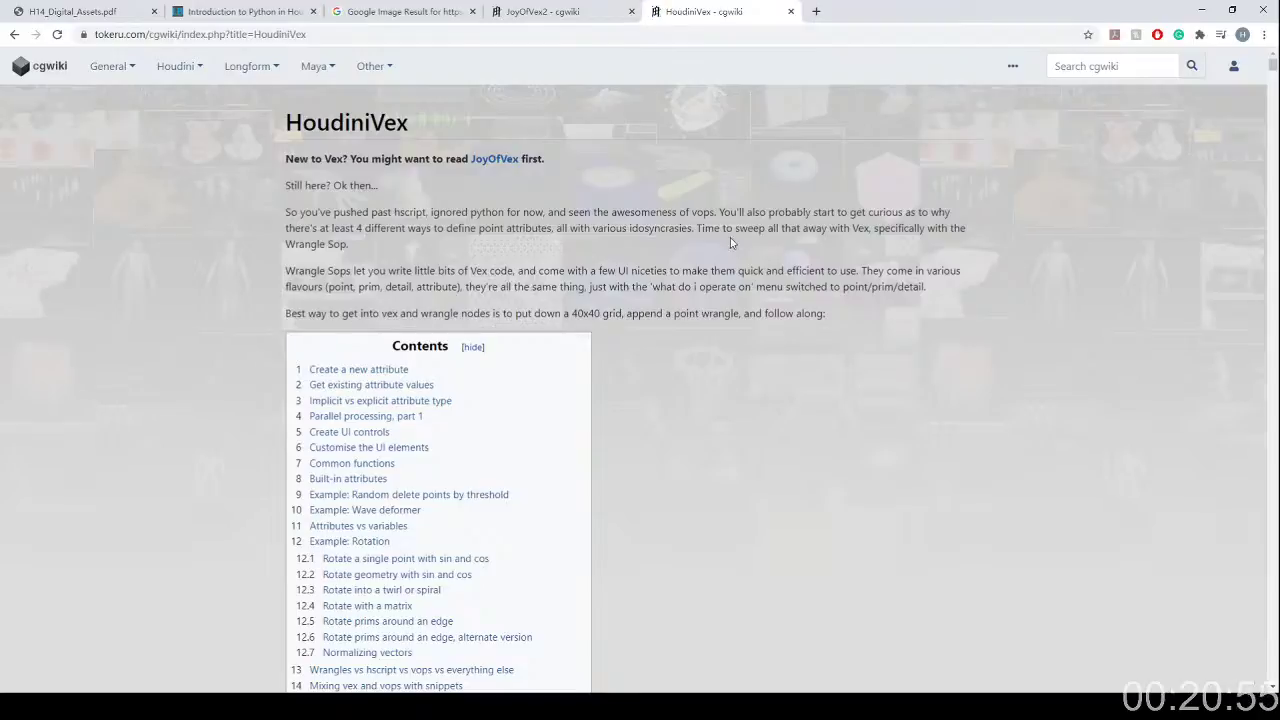
click(390, 371)
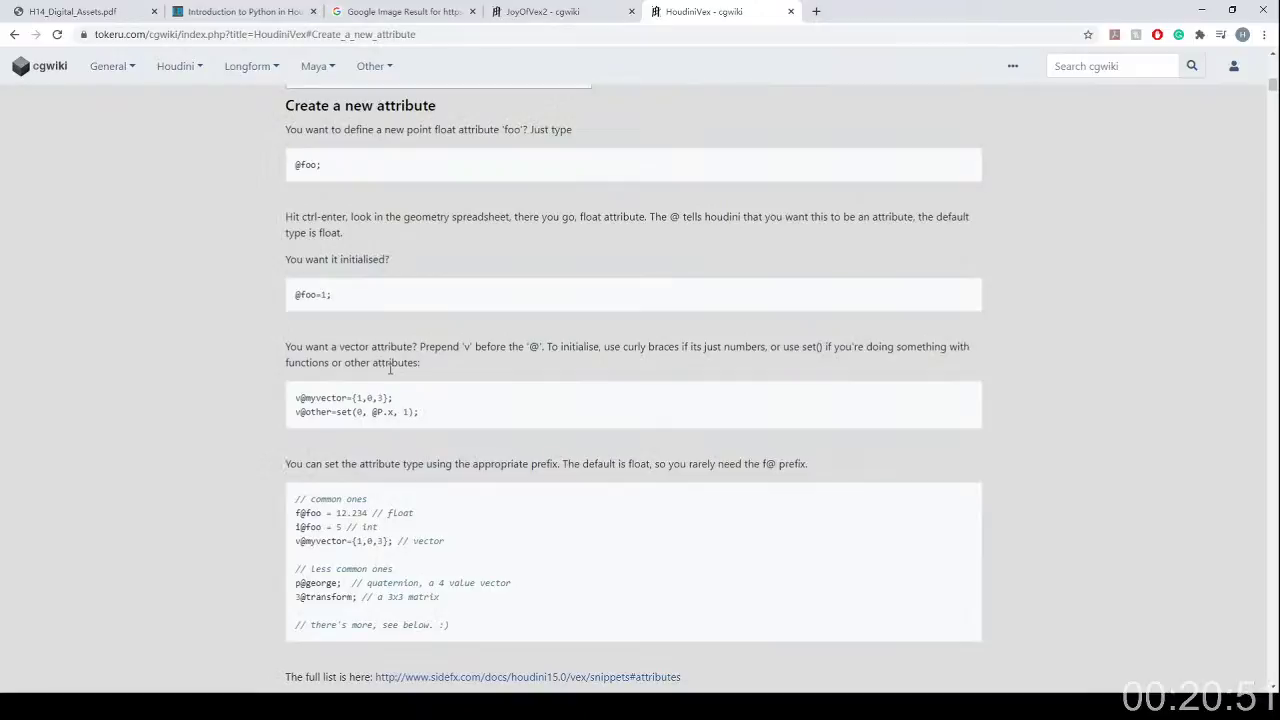
scroll(168, 495, up, 4)
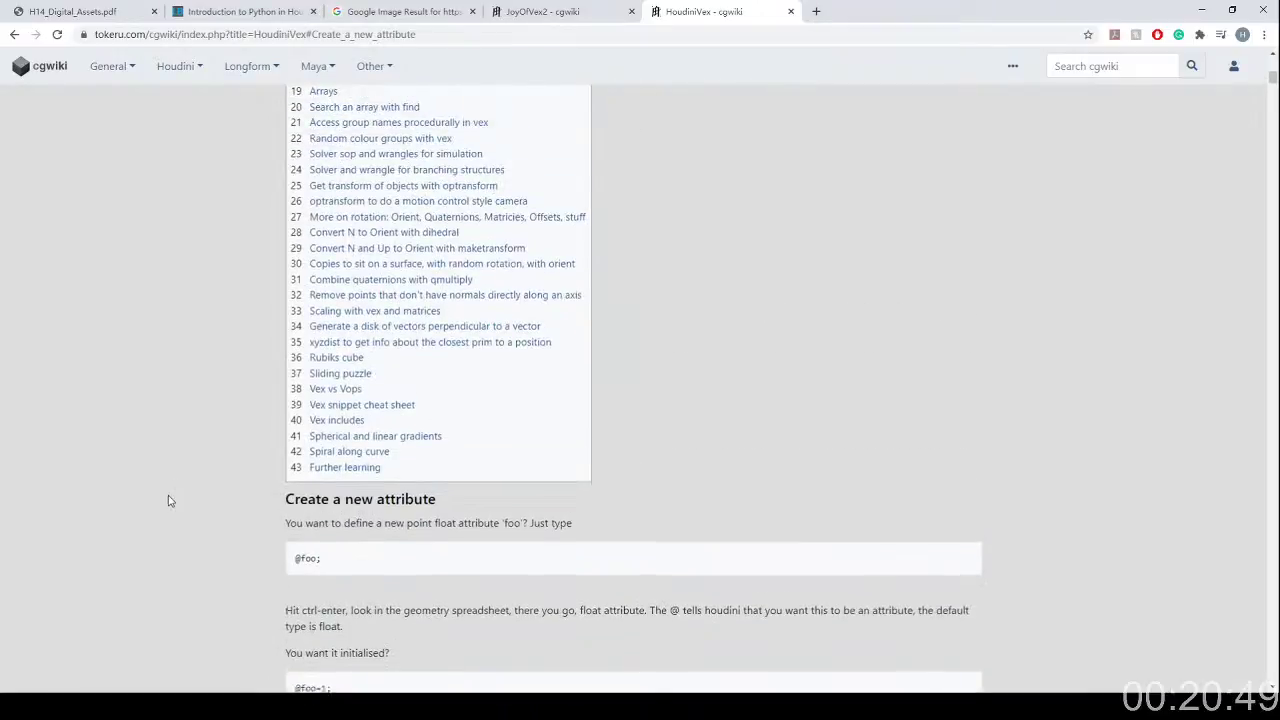
scroll(168, 500, up, 3)
scroll(168, 500, up, 4)
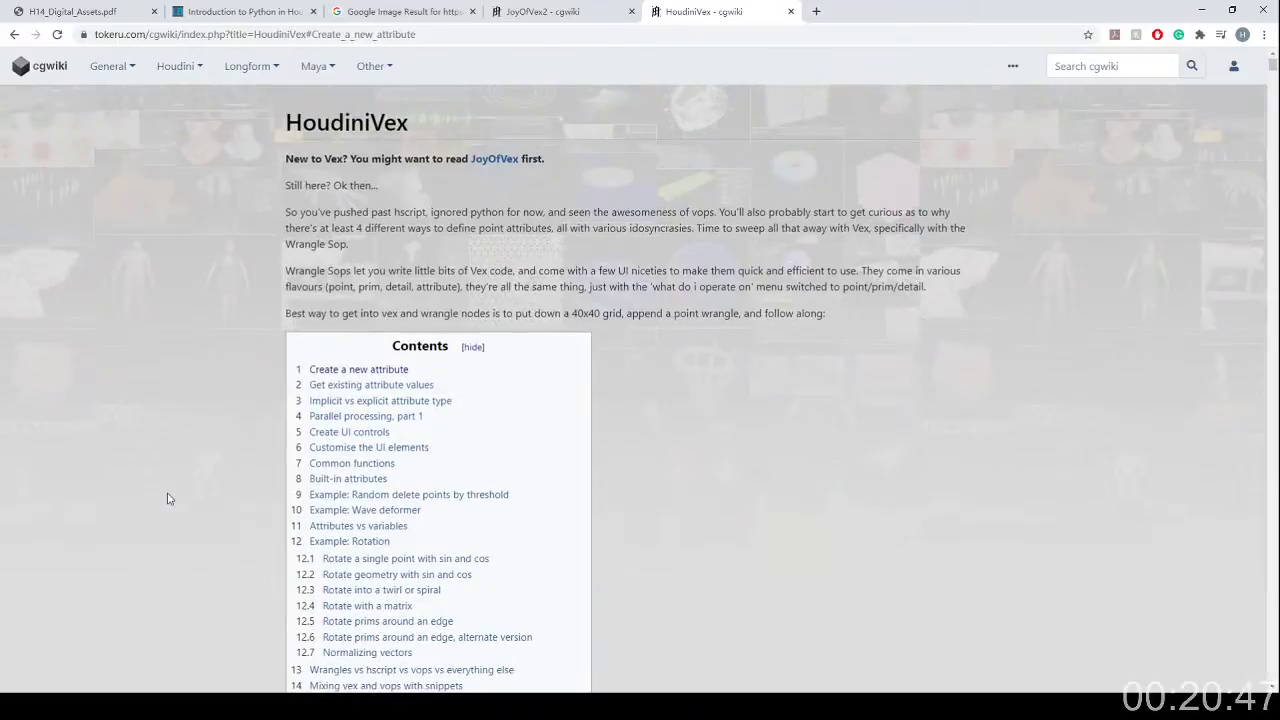
scroll(168, 498, down, 2)
scroll(168, 498, down, 4)
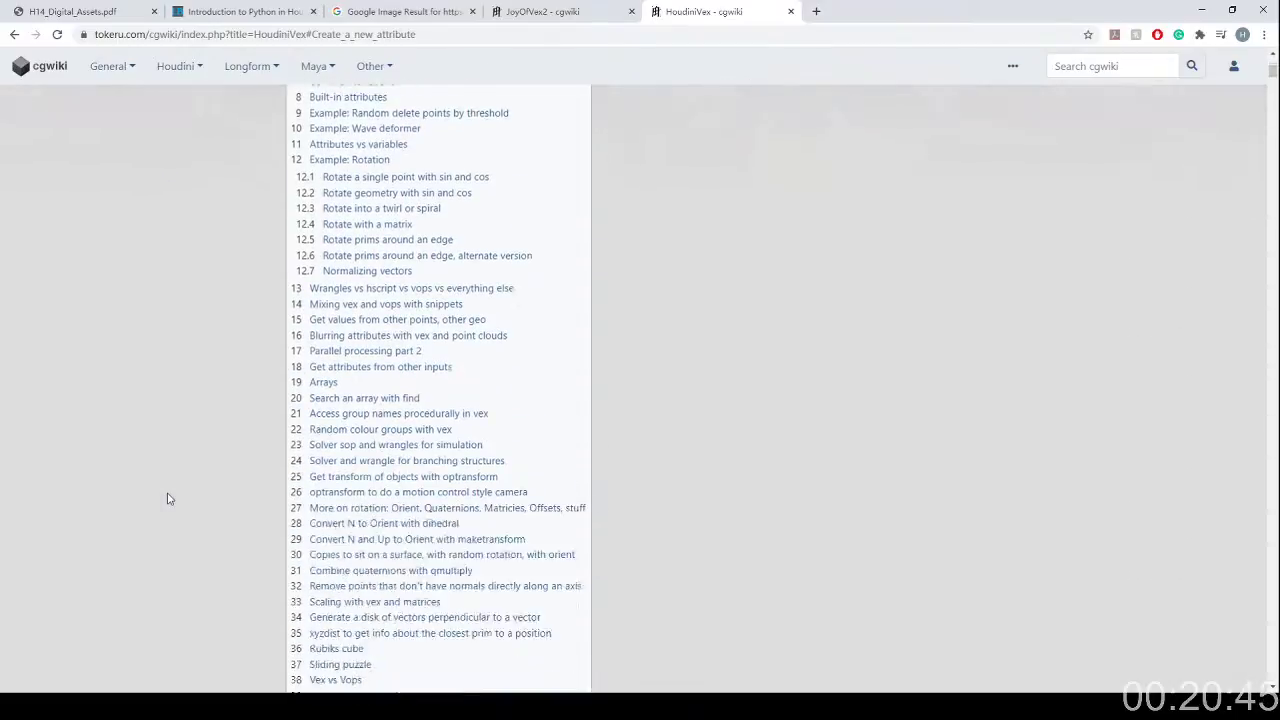
scroll(168, 498, down, 2)
scroll(168, 498, down, 3)
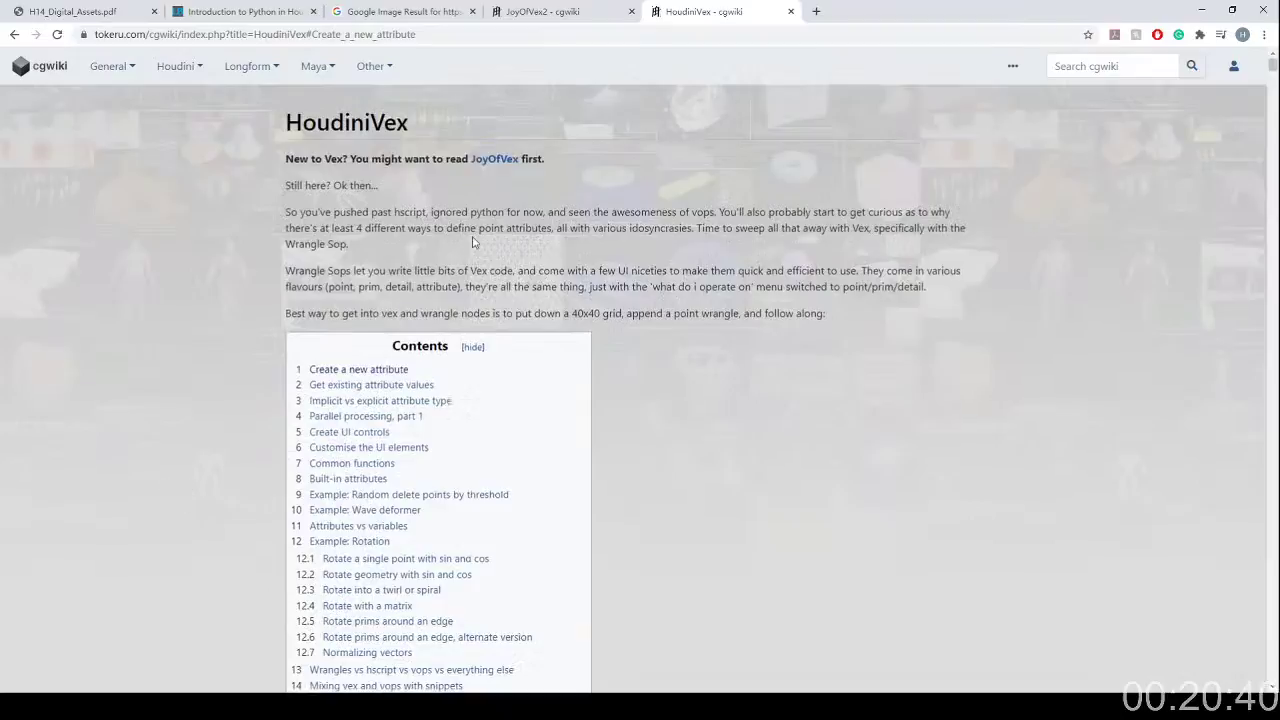
Step: Open JoyOfVex1 from the JoyOfVex series overview and skim the page
click(505, 162)
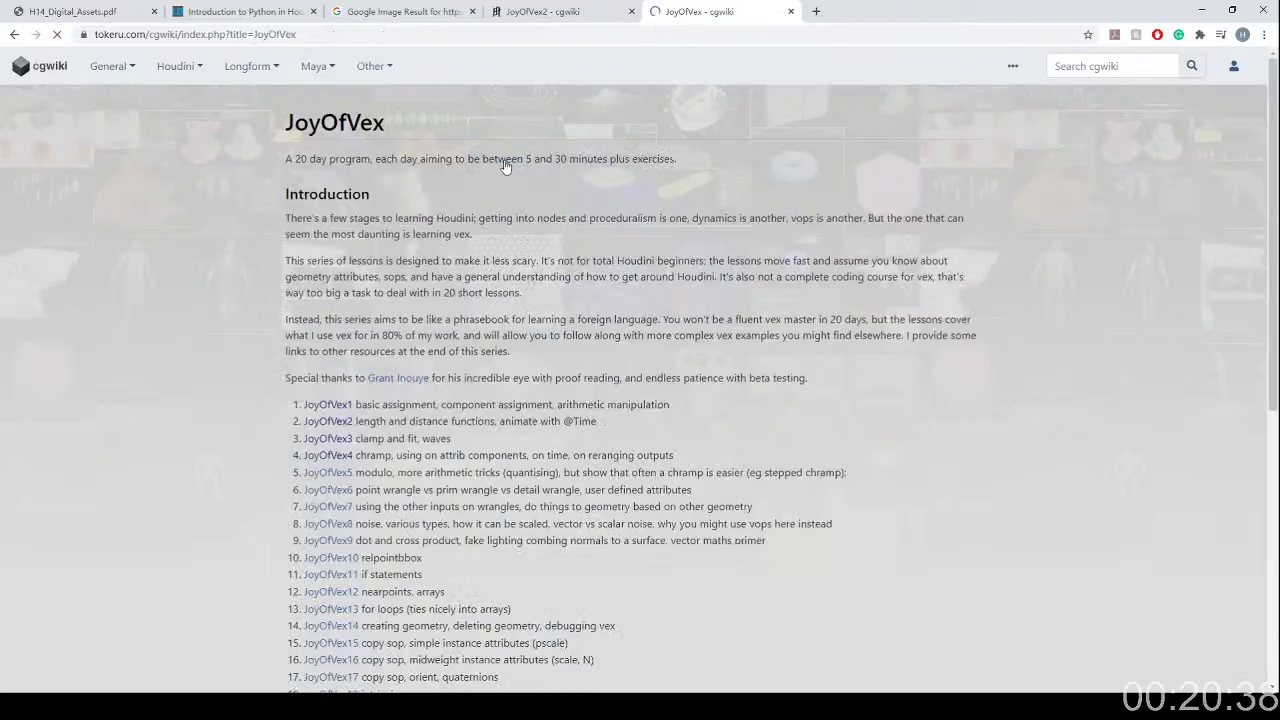
click(330, 405)
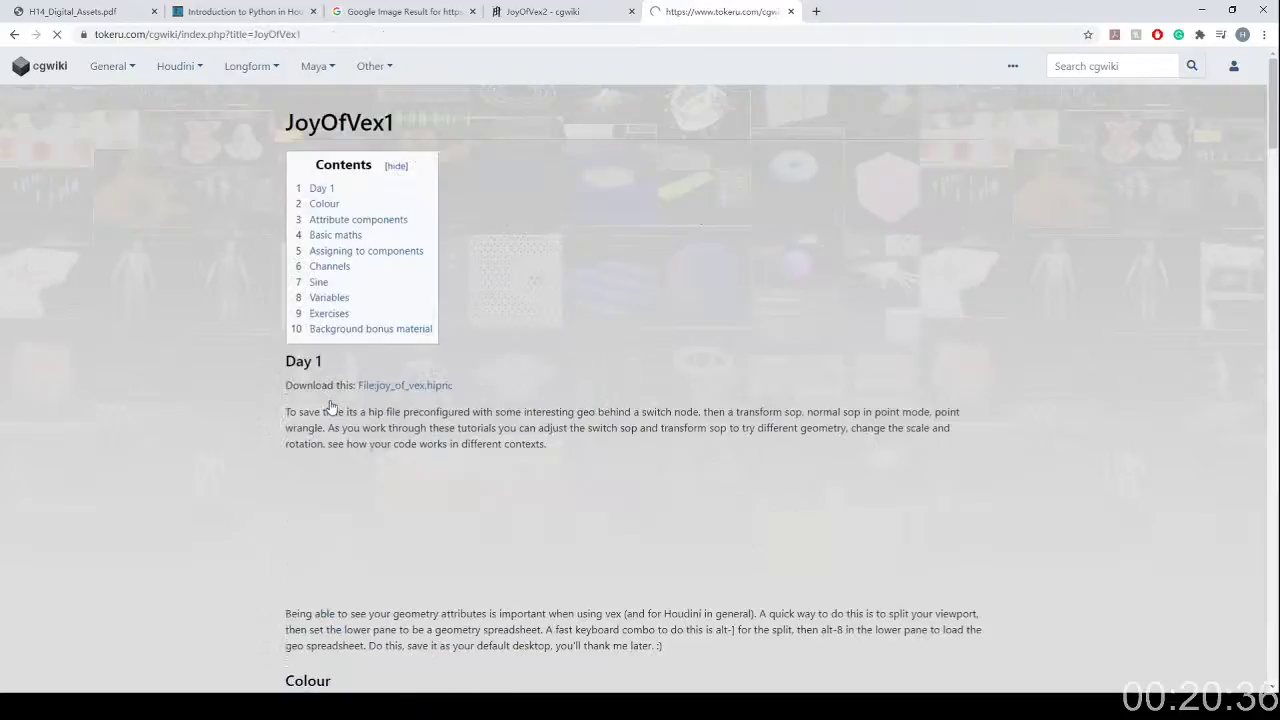
scroll(332, 406, down, 3)
scroll(330, 405, down, 2)
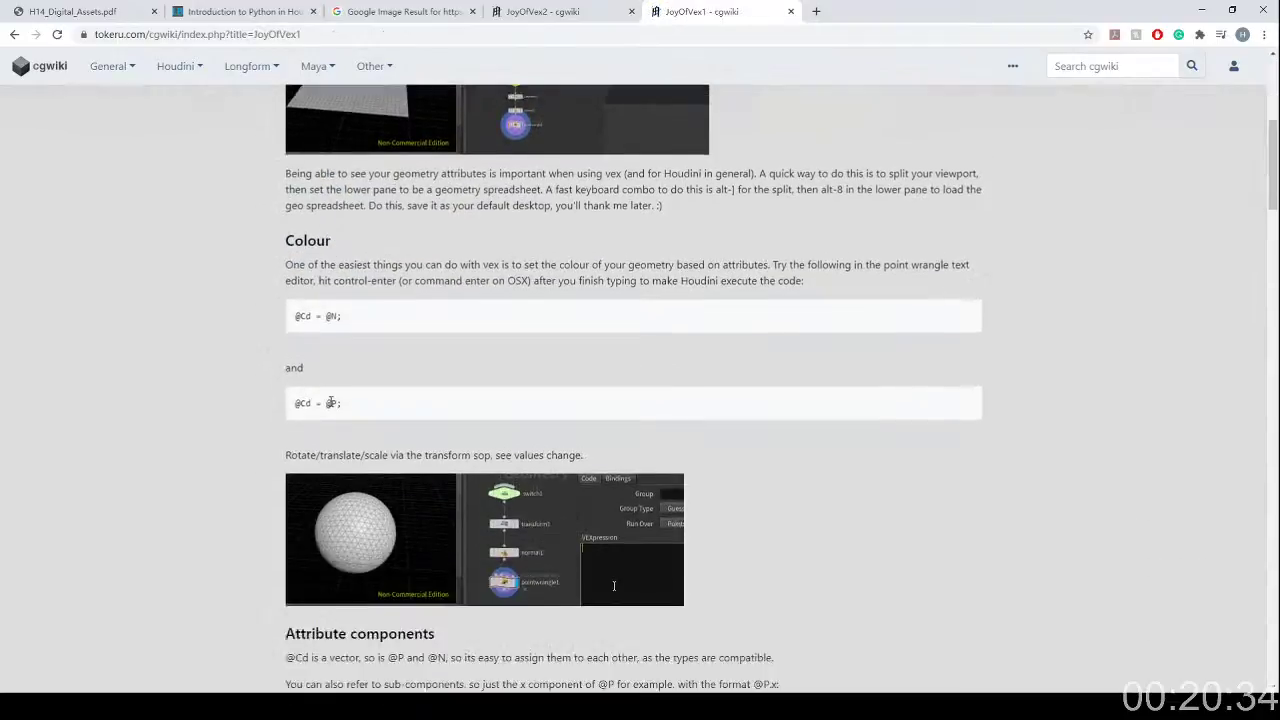
scroll(330, 406, down, 3)
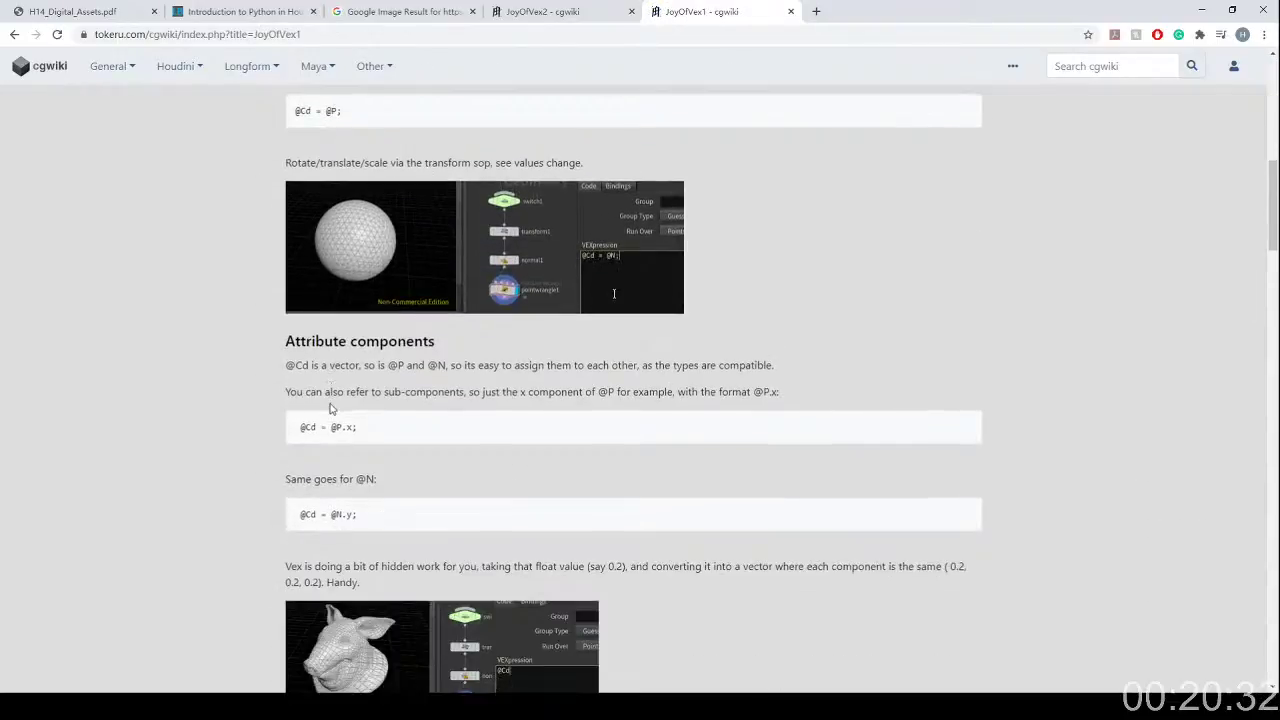
scroll(330, 408, down, 3)
scroll(330, 408, down, 5)
scroll(330, 408, down, 3)
scroll(330, 408, down, 3)
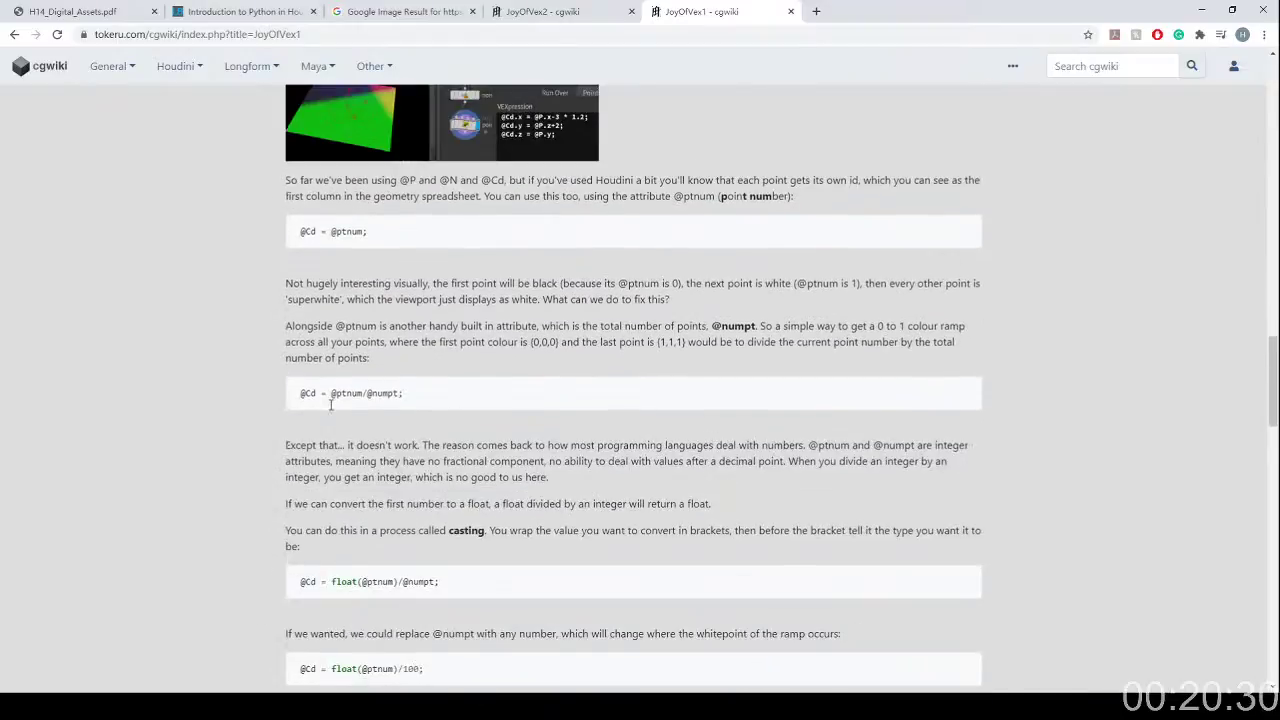
scroll(330, 408, down, 3)
scroll(330, 410, down, 4)
scroll(330, 412, down, 4)
scroll(330, 412, down, 3)
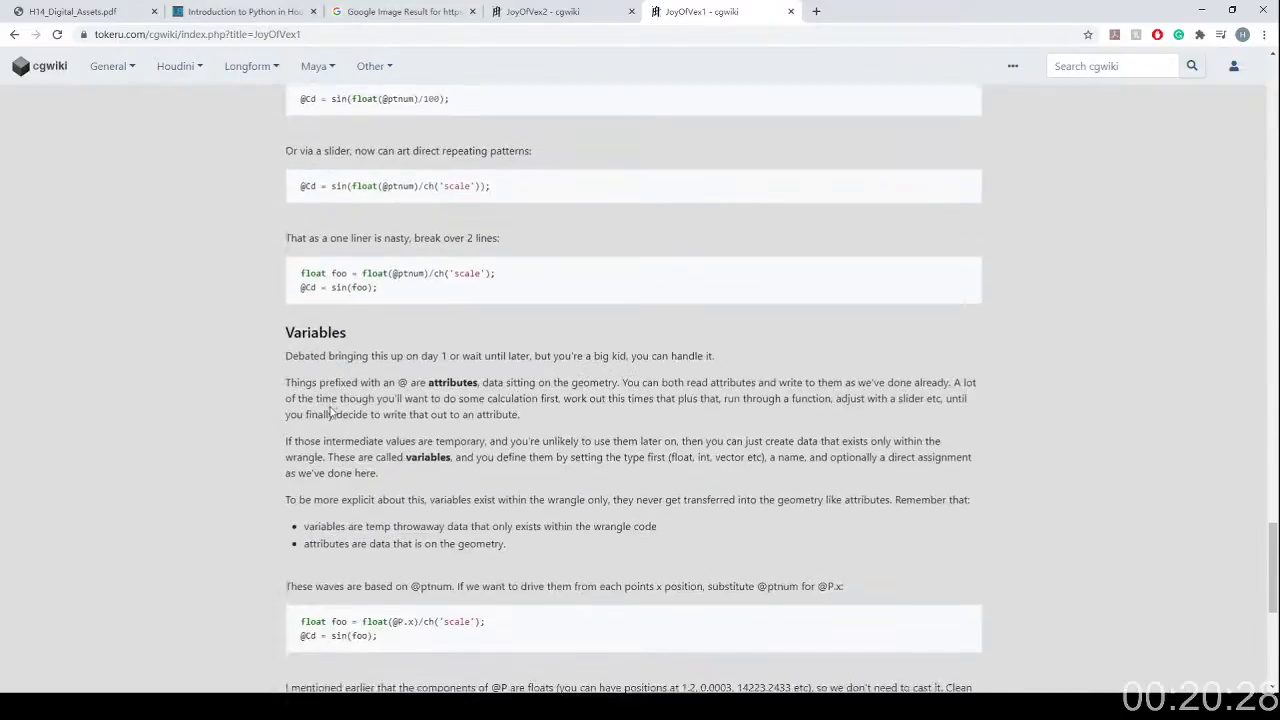
scroll(330, 412, down, 5)
scroll(343, 413, up, 3)
scroll(343, 413, up, 5)
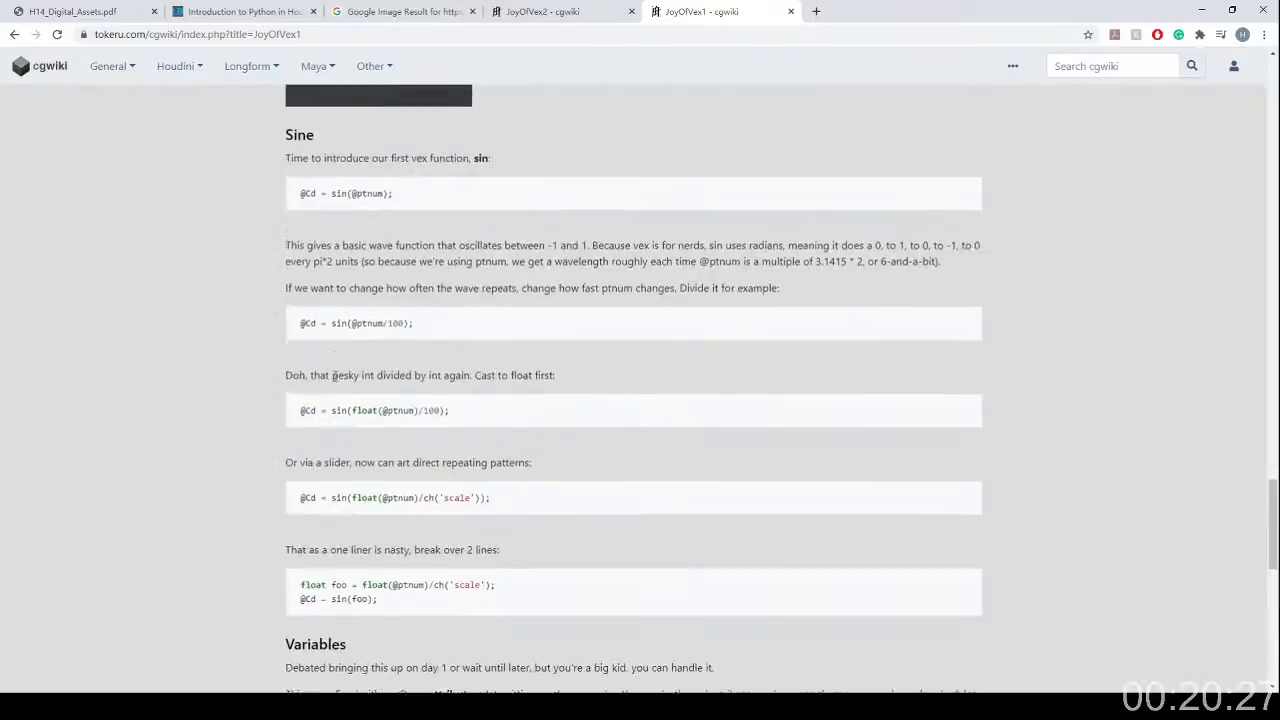
scroll(343, 413, up, 8)
scroll(330, 390, up, 1)
scroll(322, 360, up, 4)
scroll(322, 360, up, 8)
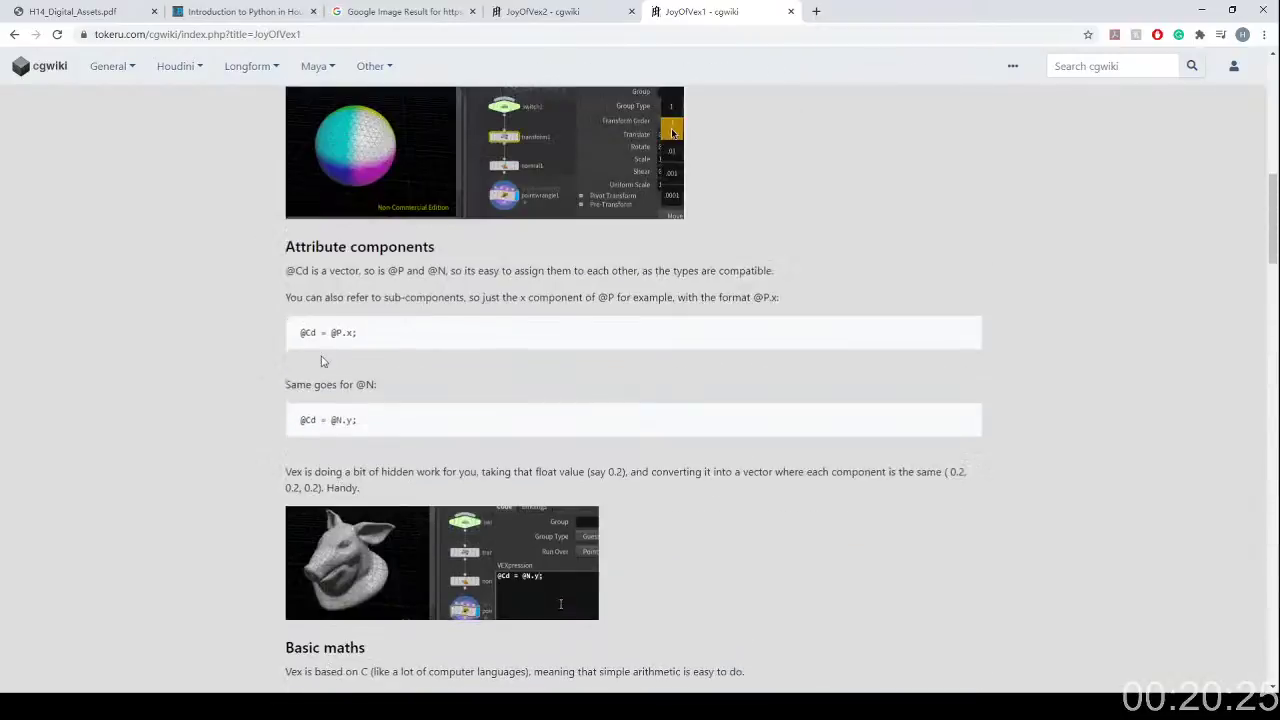
scroll(322, 360, up, 8)
scroll(321, 358, up, 2)
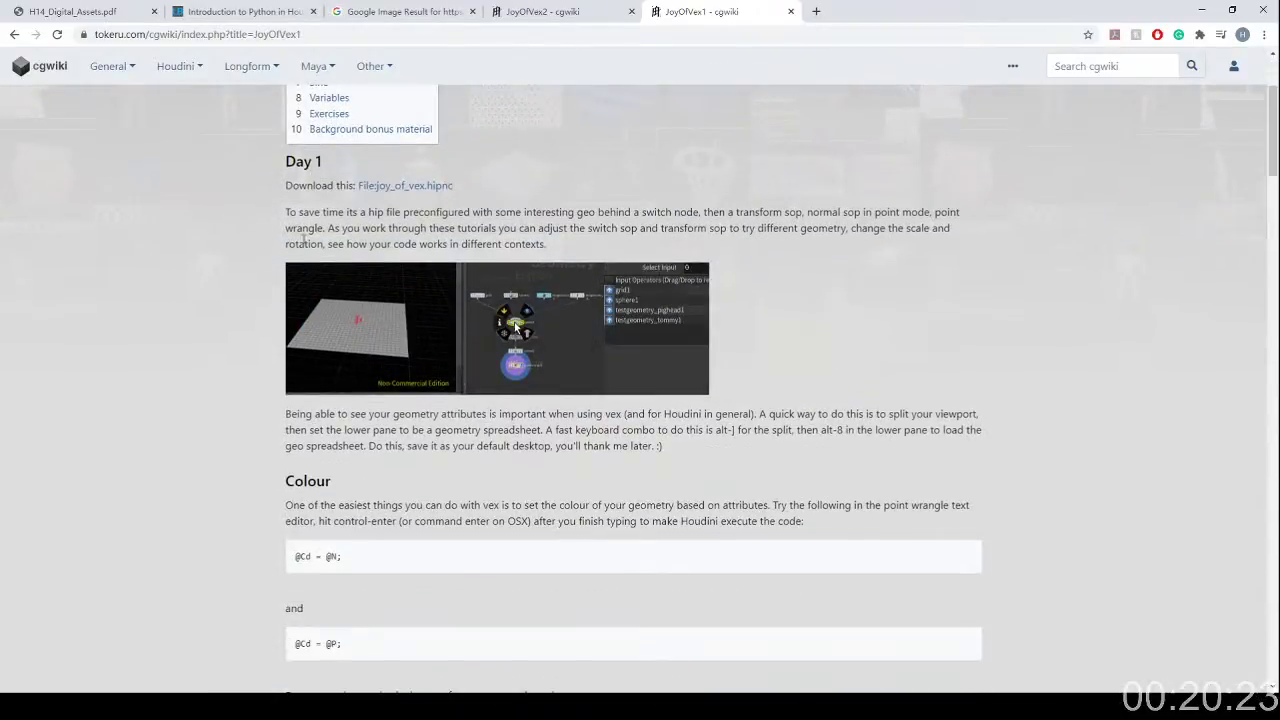
Step: Highlight the Day 1 hip file sentence and read down to the Variables section
drag(322, 212, 737, 212)
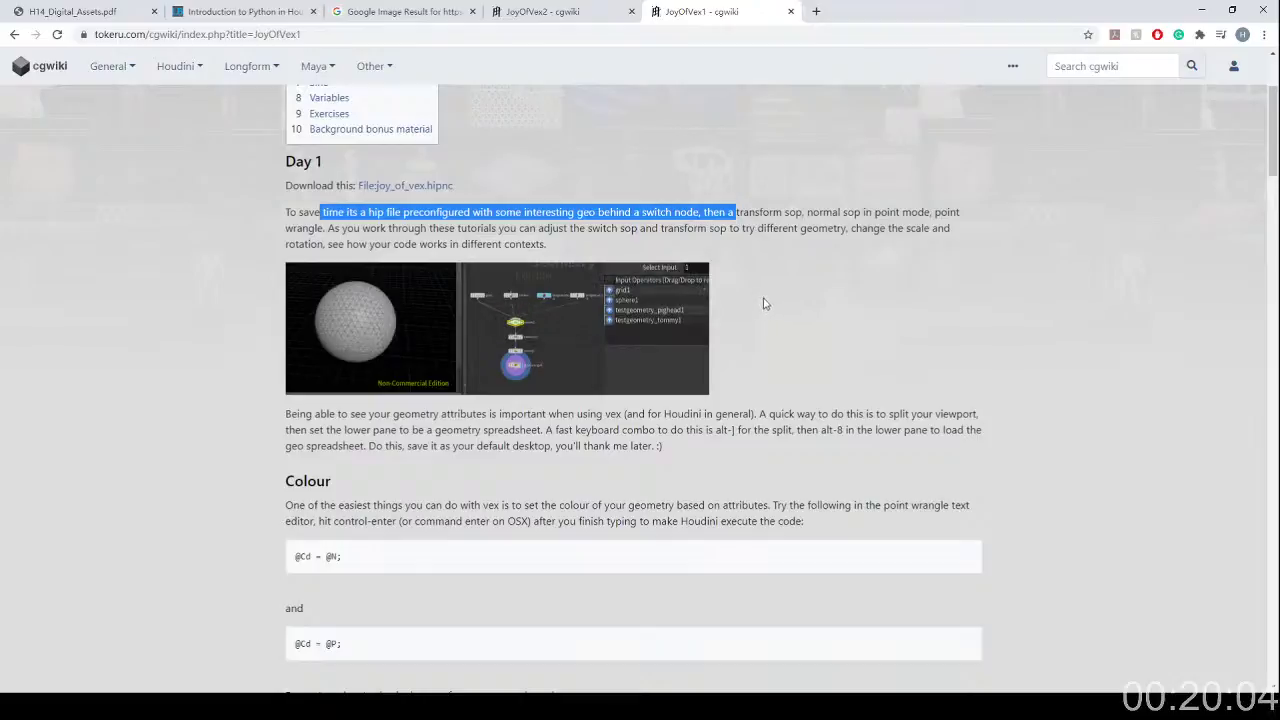
scroll(956, 358, down, 5)
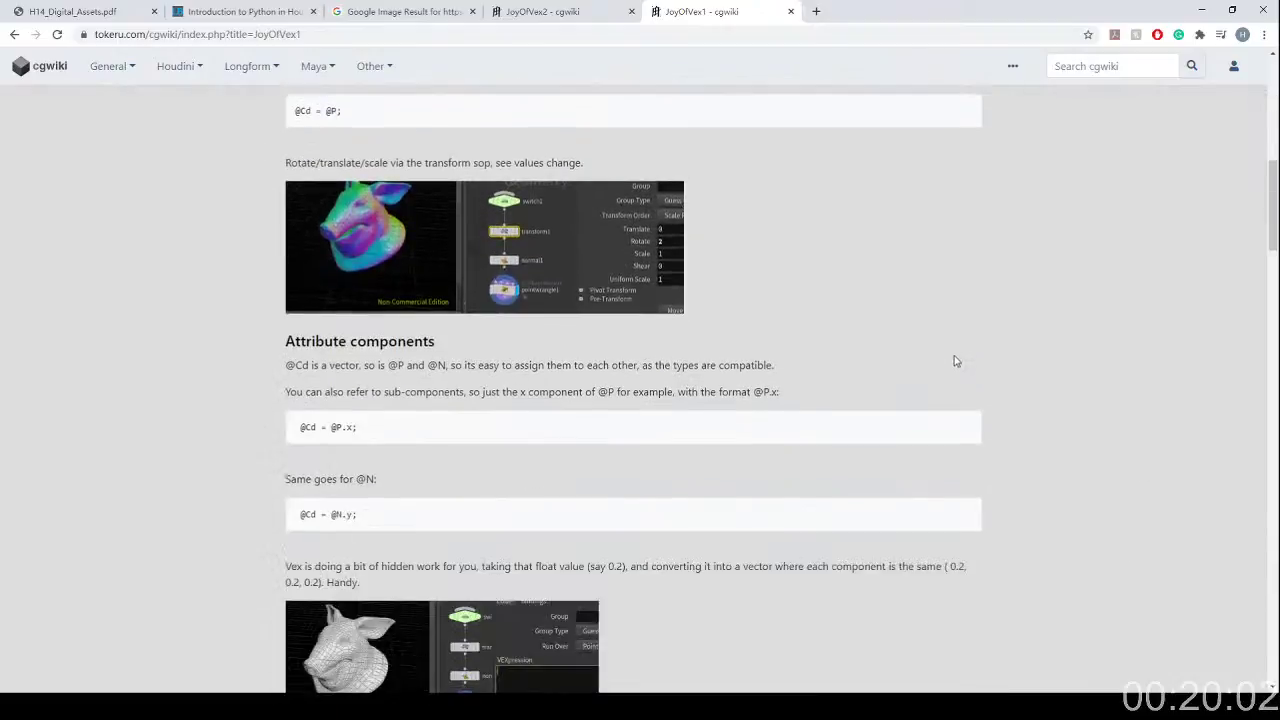
scroll(954, 361, down, 2)
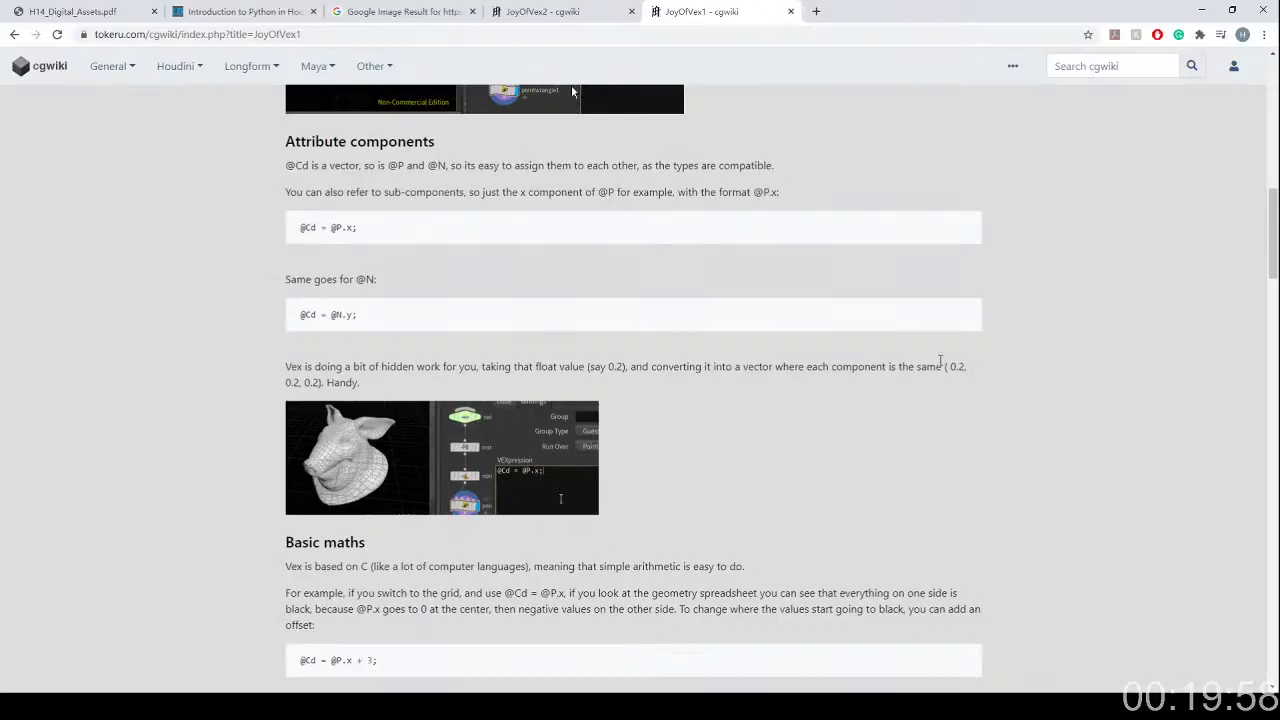
scroll(940, 360, down, 2)
scroll(940, 360, down, 3)
scroll(940, 361, down, 3)
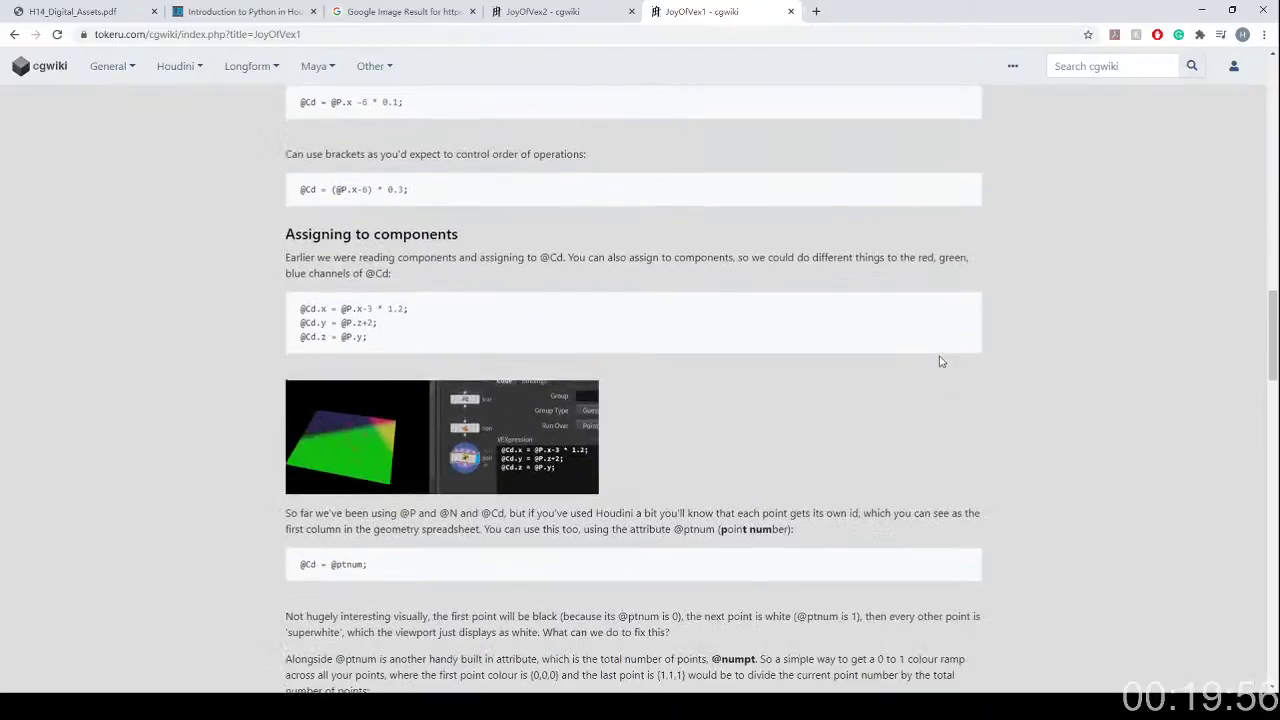
scroll(940, 361, down, 3)
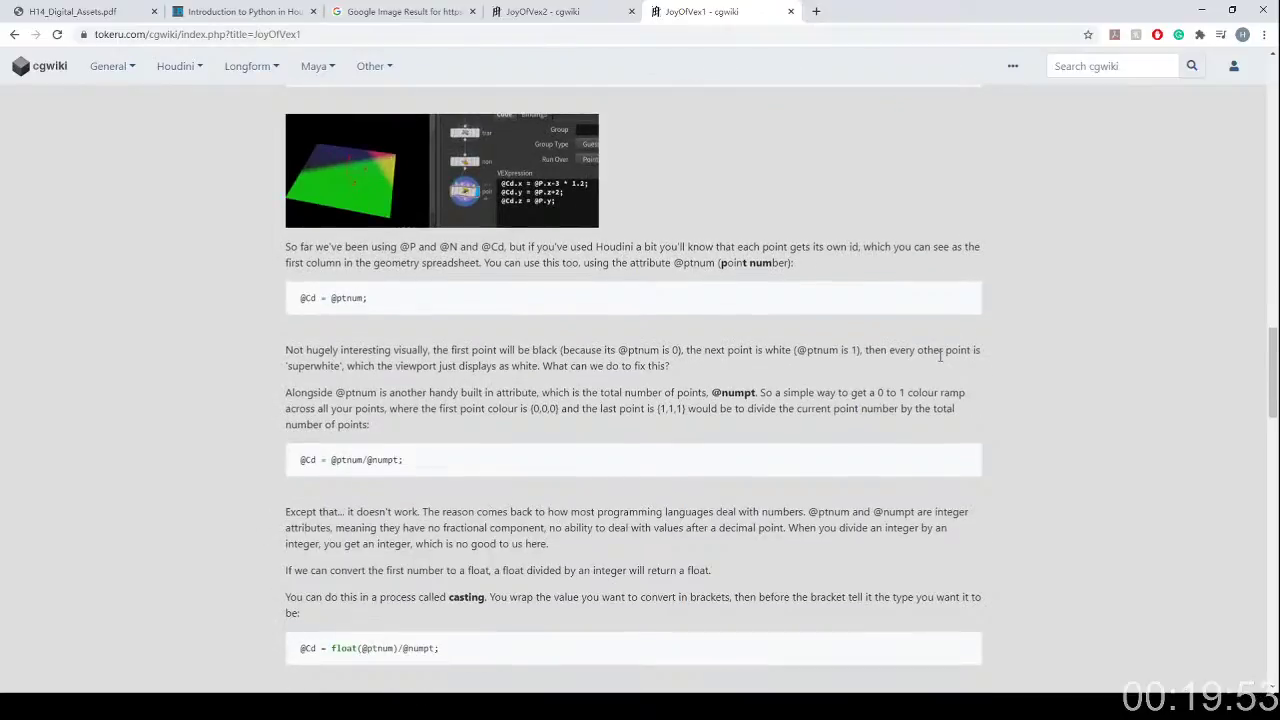
scroll(940, 357, down, 3)
scroll(940, 359, down, 2)
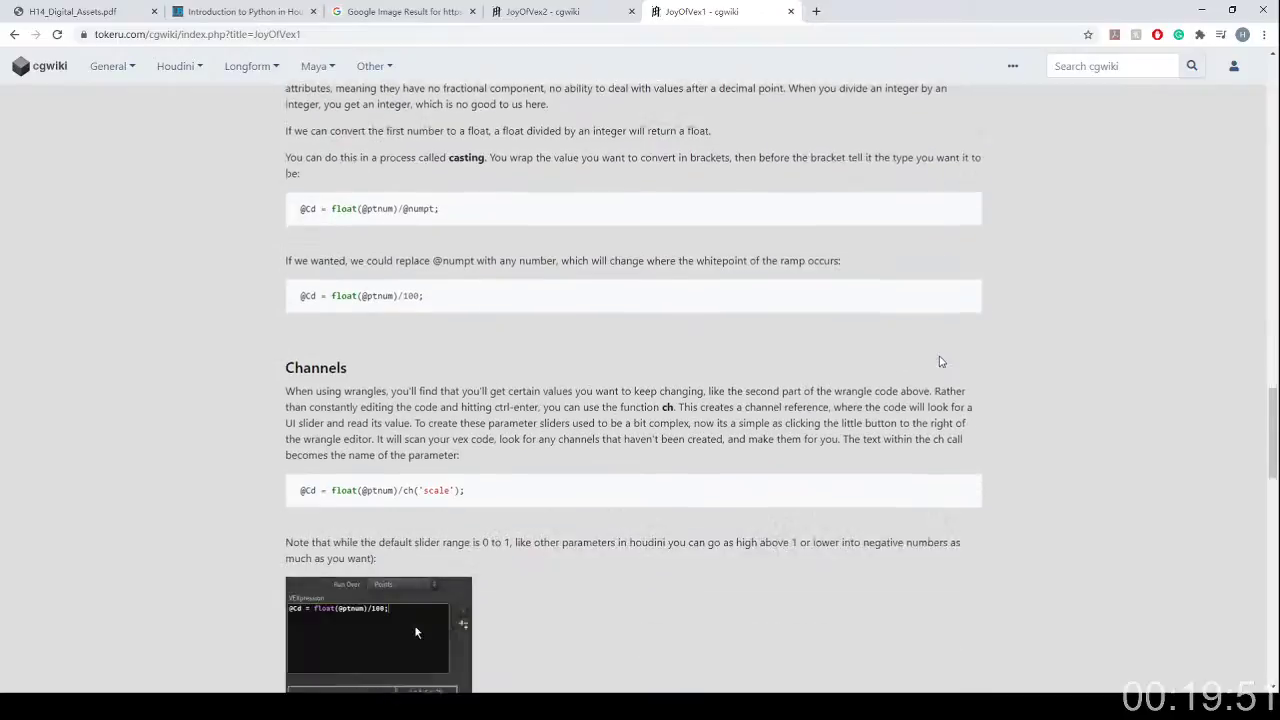
scroll(940, 360, down, 3)
scroll(940, 361, down, 4)
scroll(940, 361, down, 4)
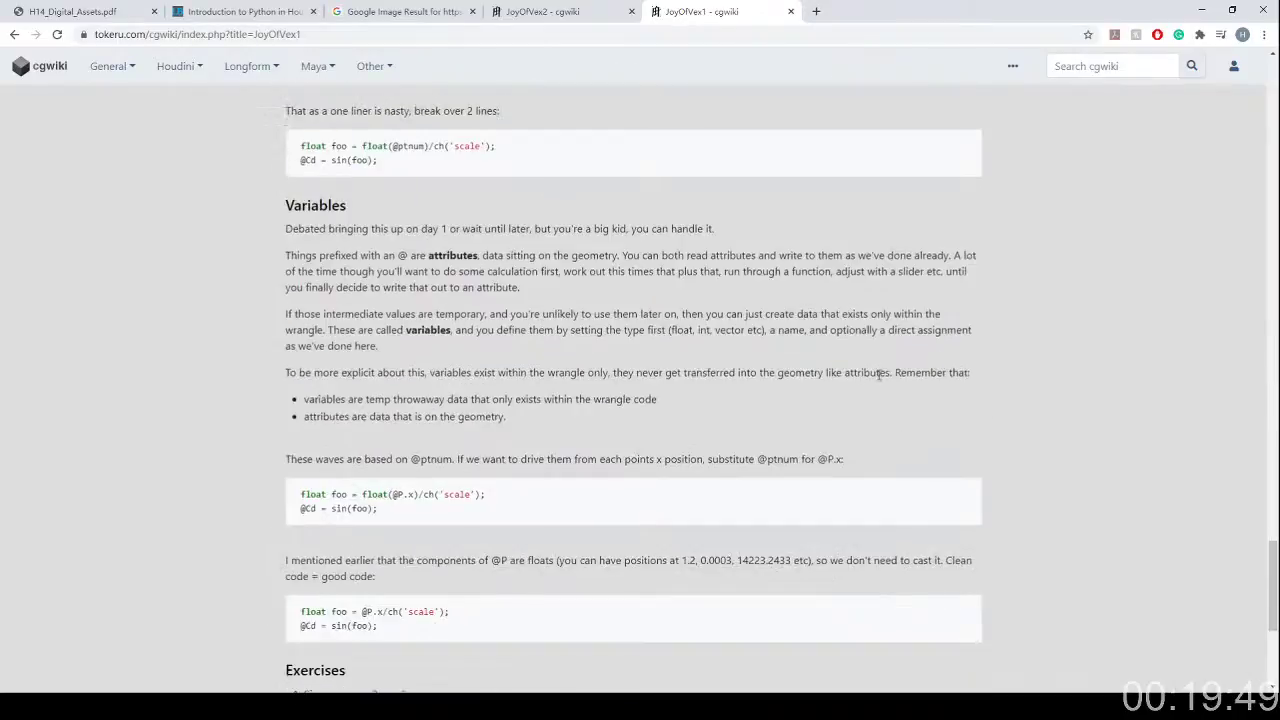
drag(313, 257, 470, 256)
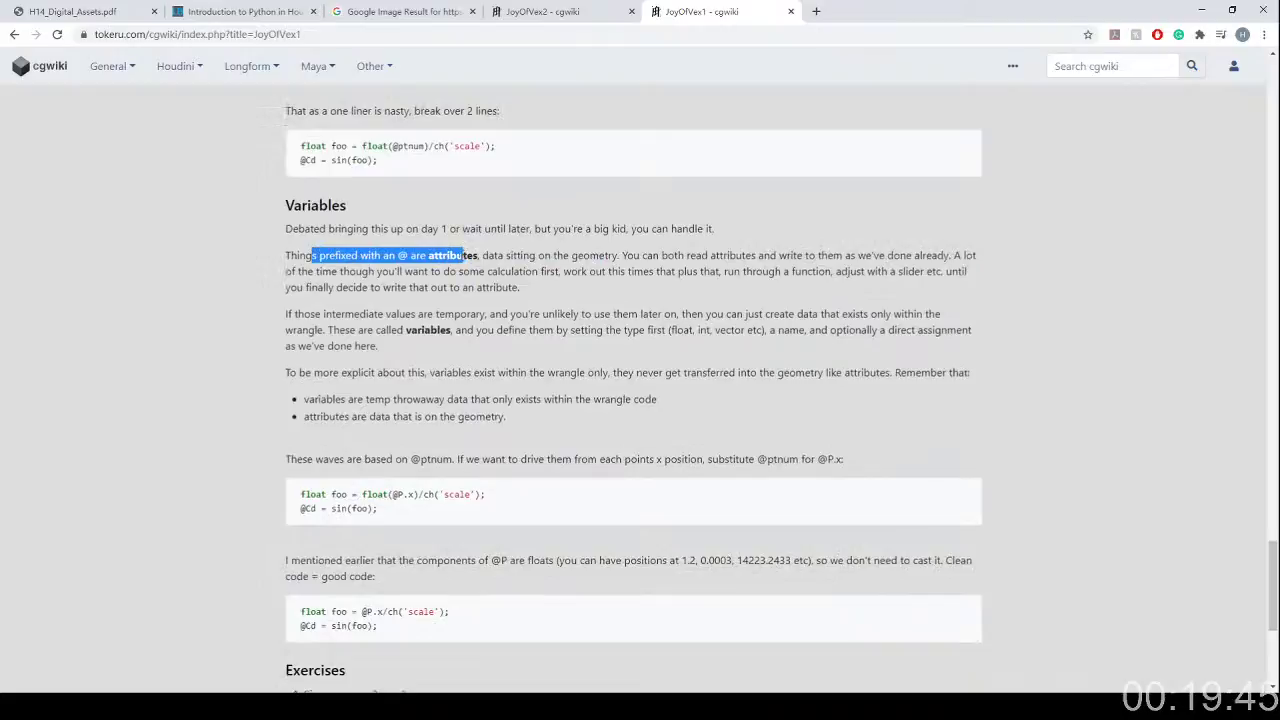
drag(460, 256, 598, 250)
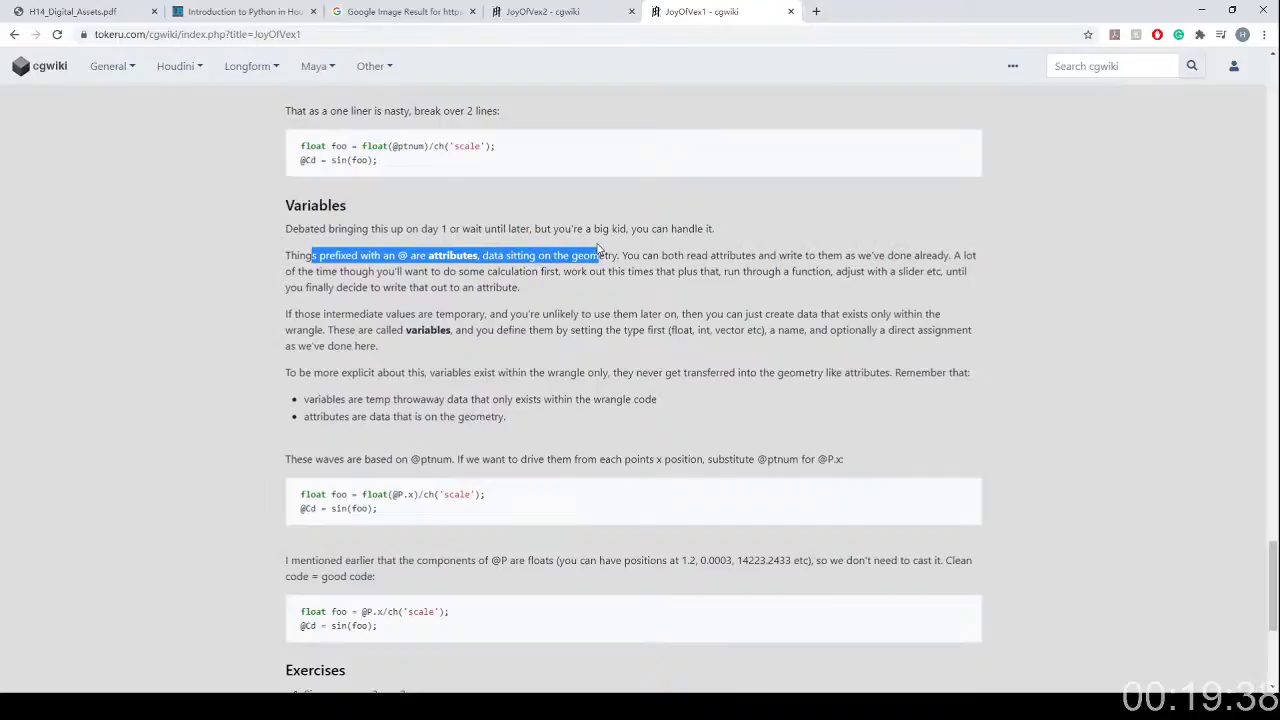
mouse_move(598, 250)
mouse_down()
mouse_move(995, 242)
mouse_move(962, 268)
mouse_up()
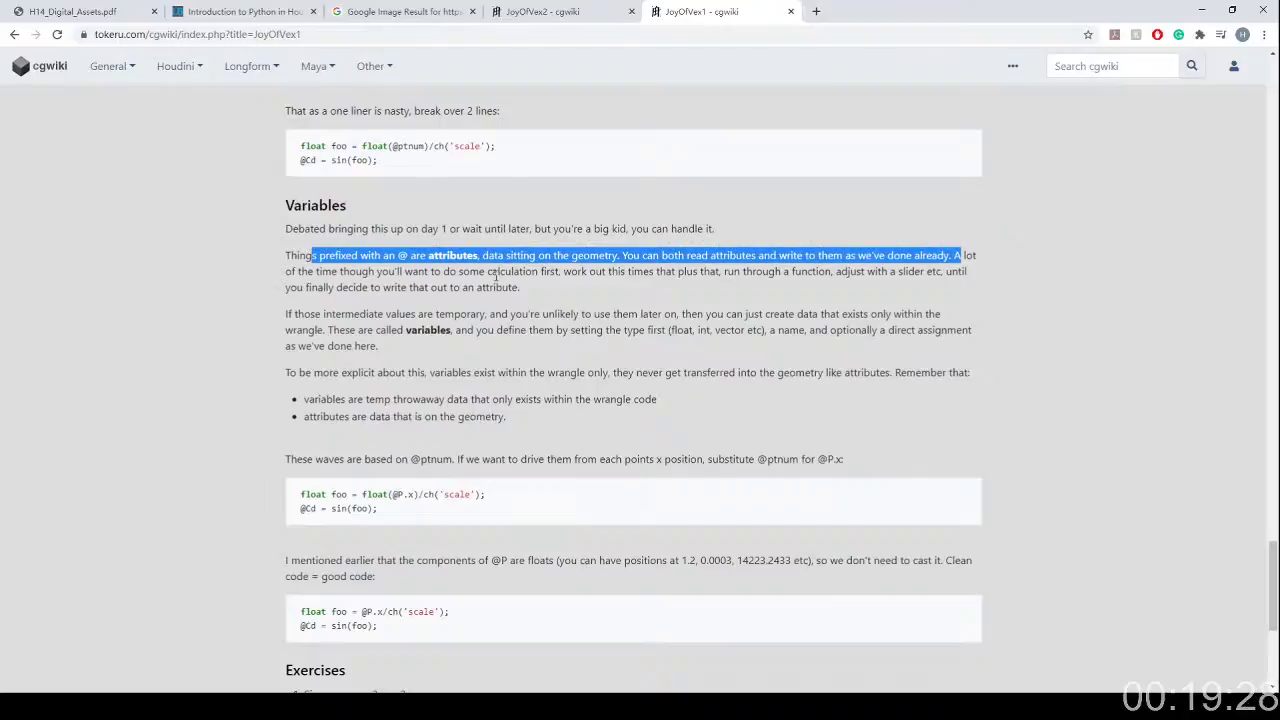
drag(490, 271, 978, 276)
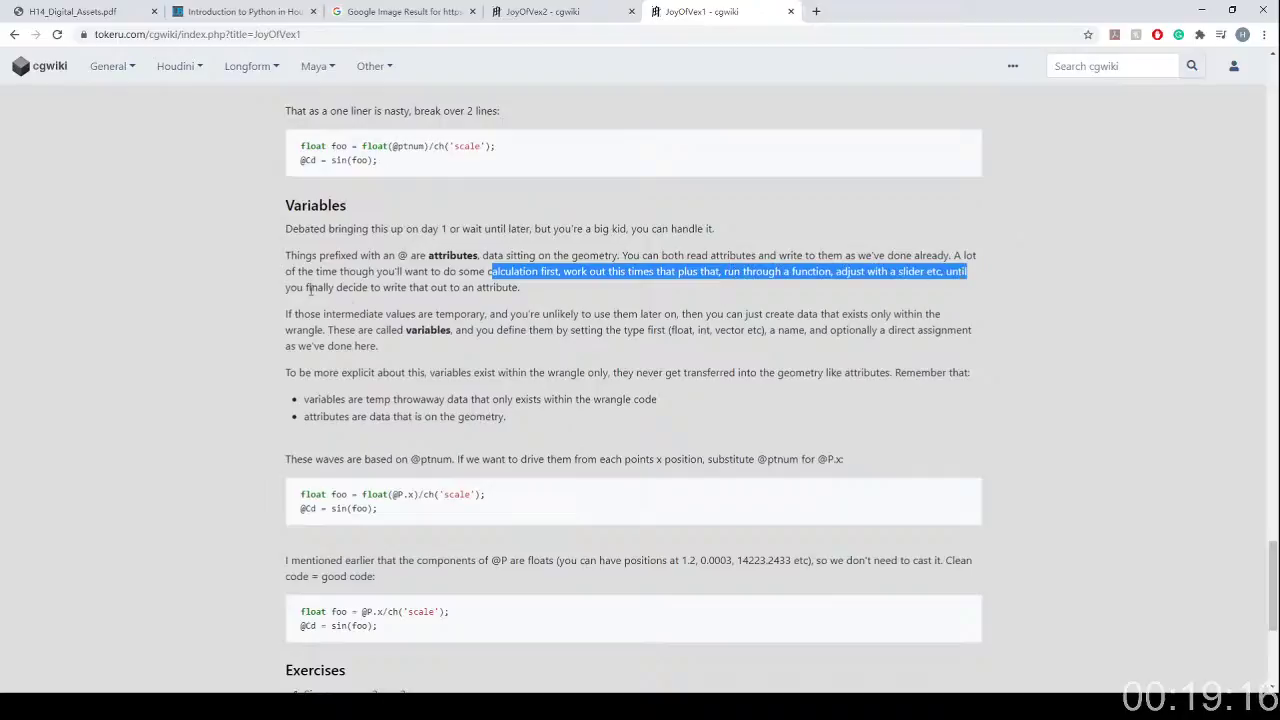
drag(317, 289, 515, 289)
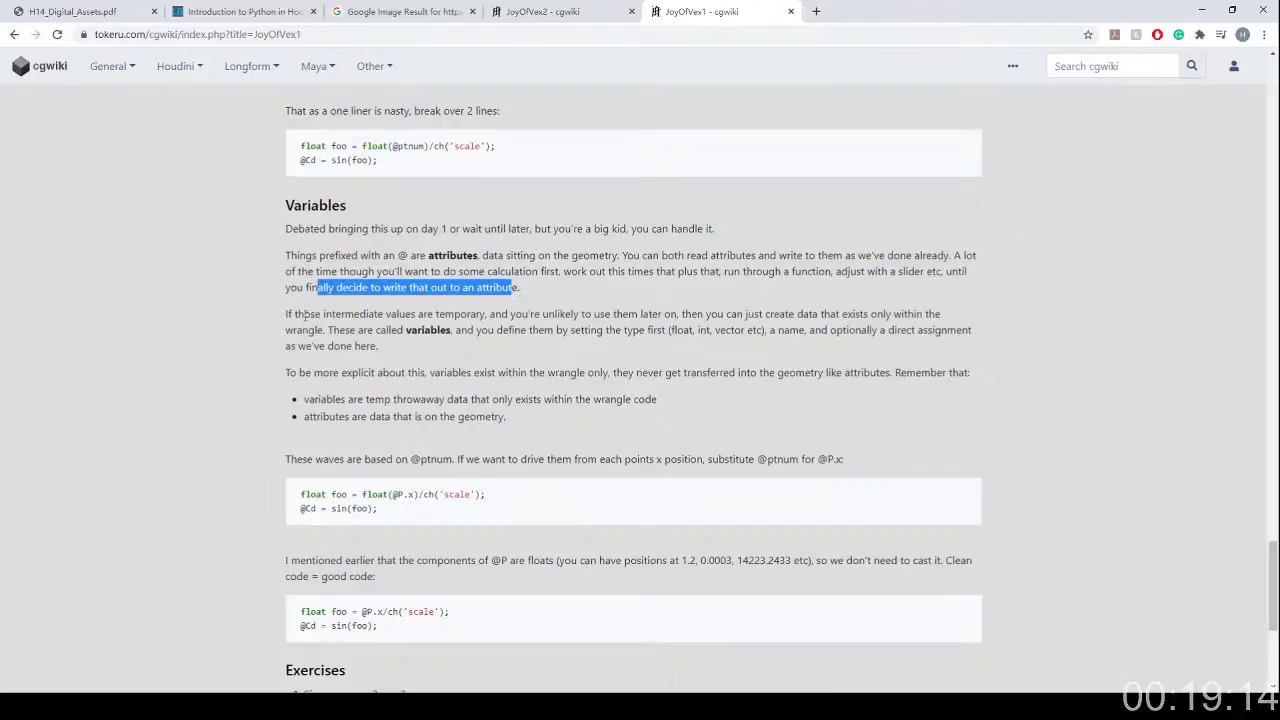
drag(325, 316, 425, 316)
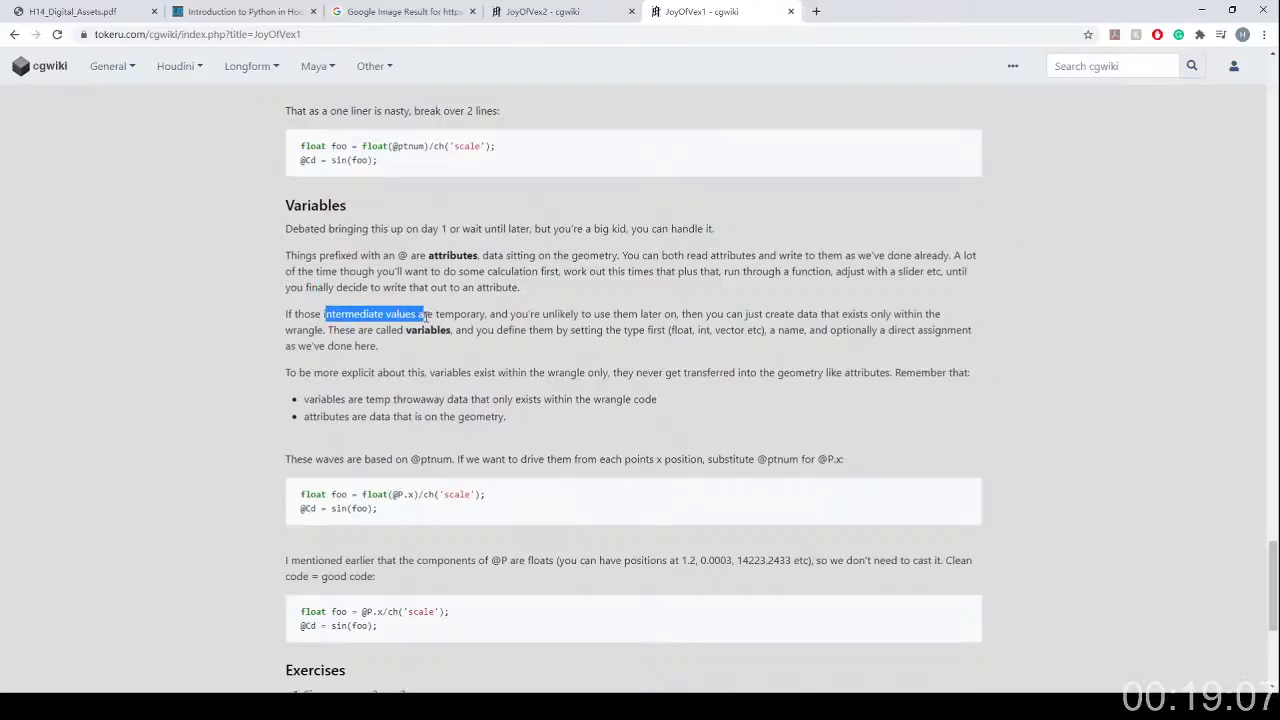
drag(425, 316, 785, 303)
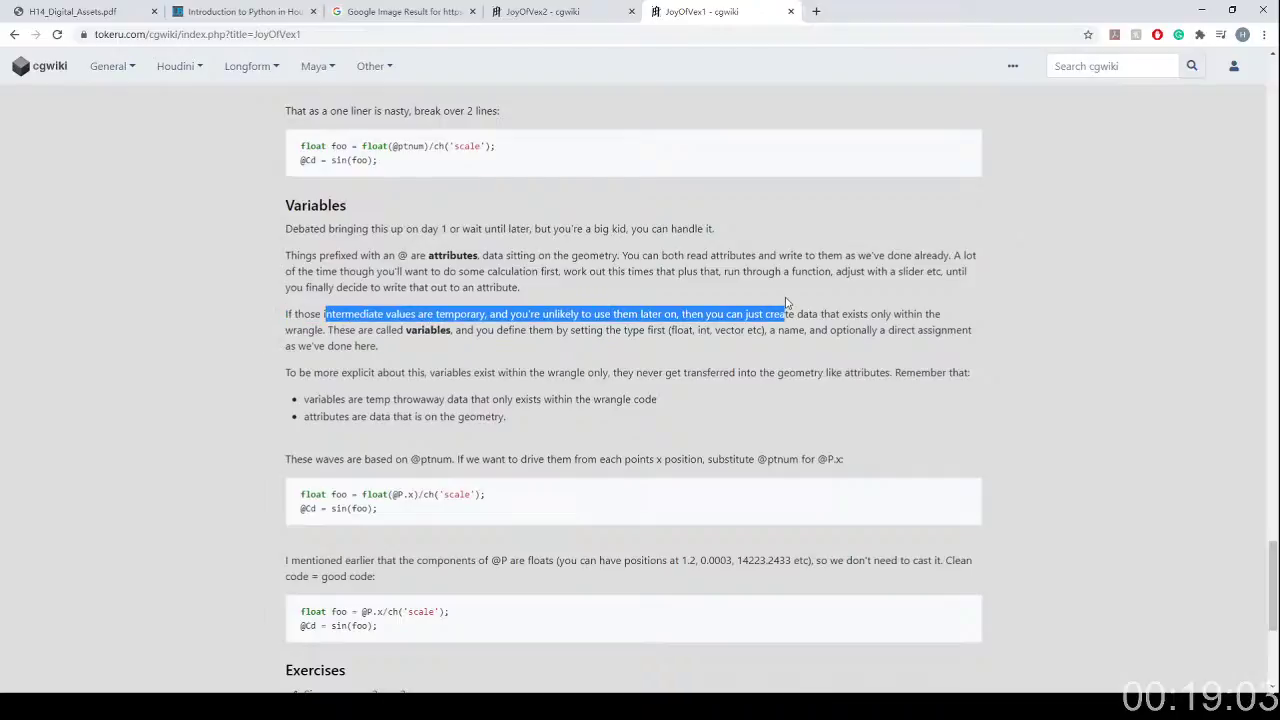
drag(785, 303, 418, 336)
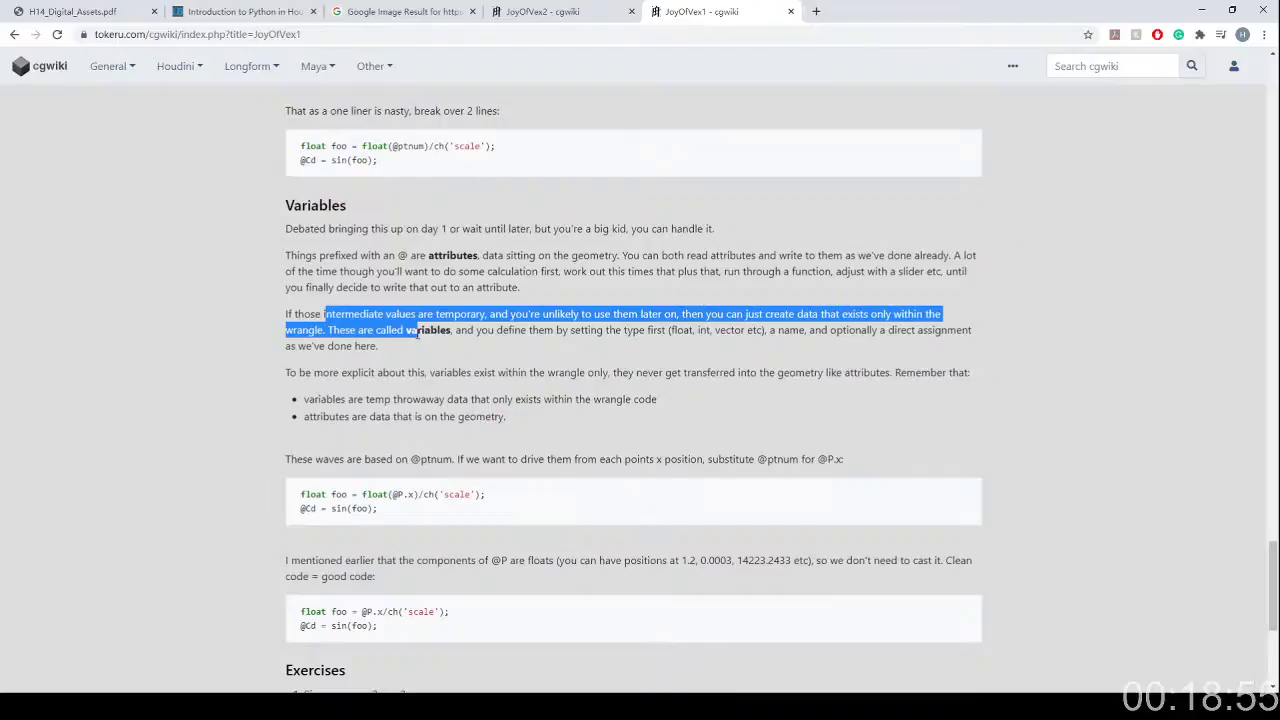
click(808, 311)
drag(797, 313, 826, 314)
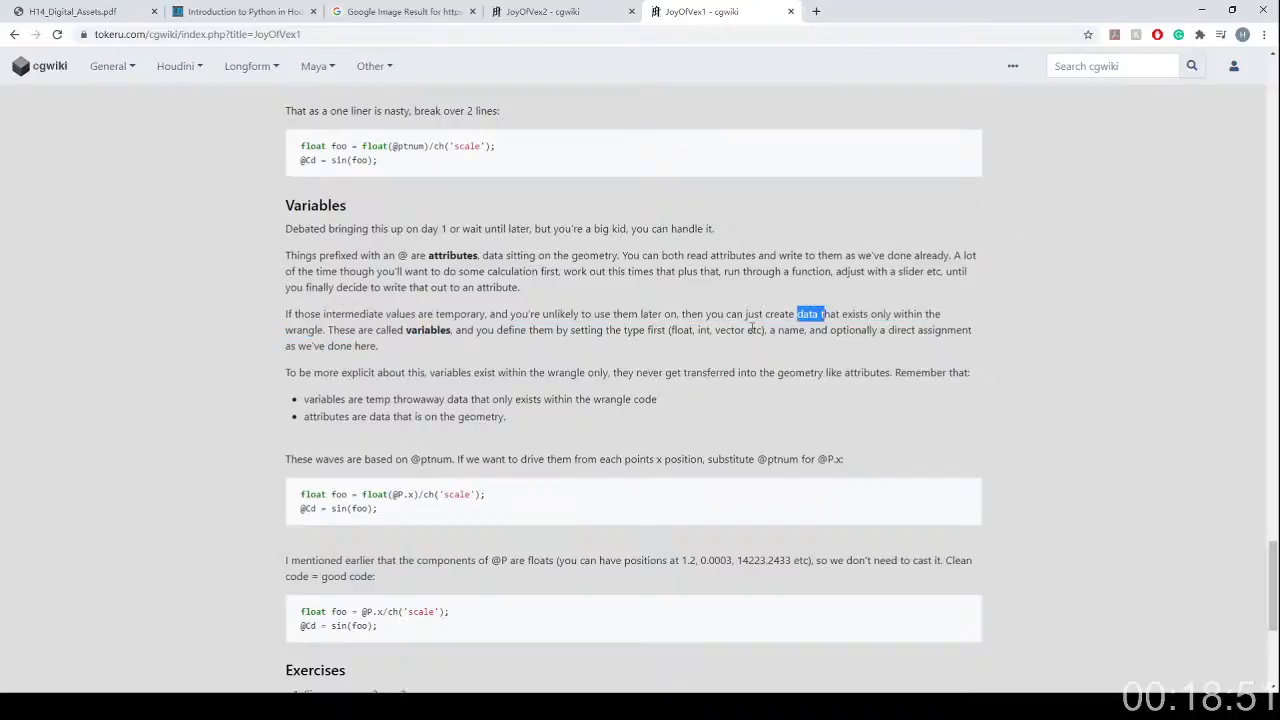
drag(456, 331, 651, 331)
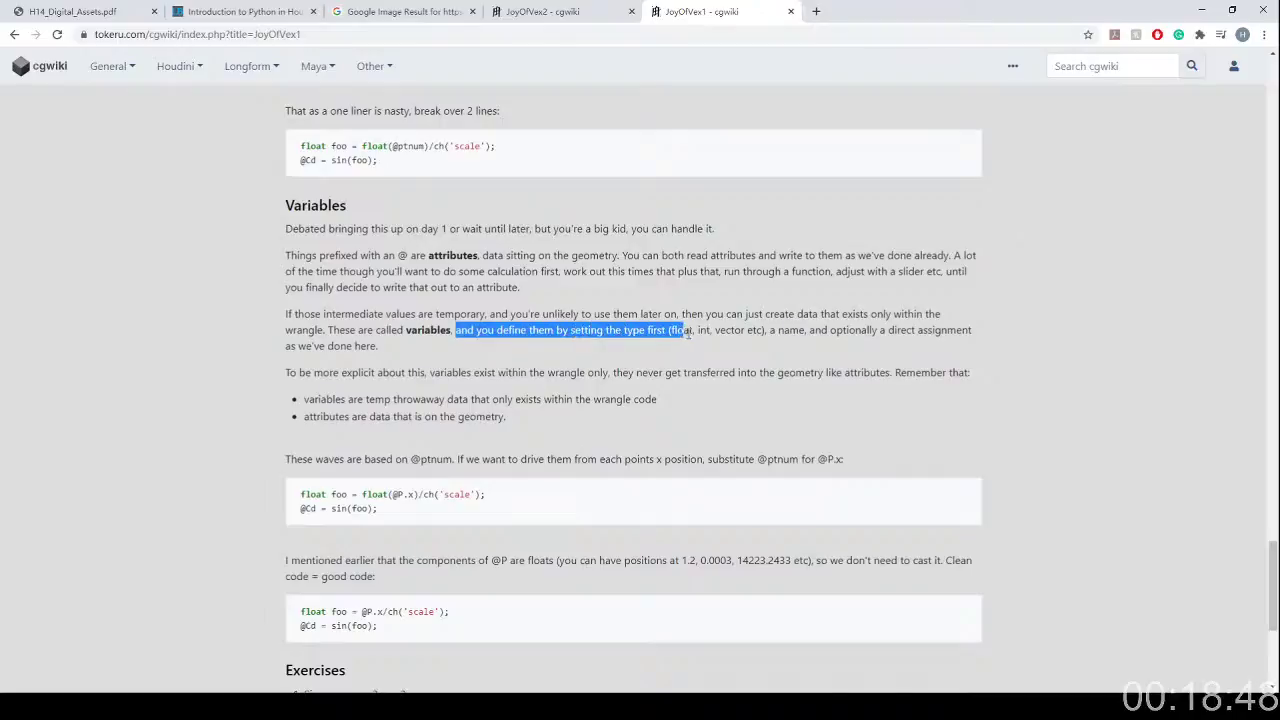
drag(651, 331, 655, 372)
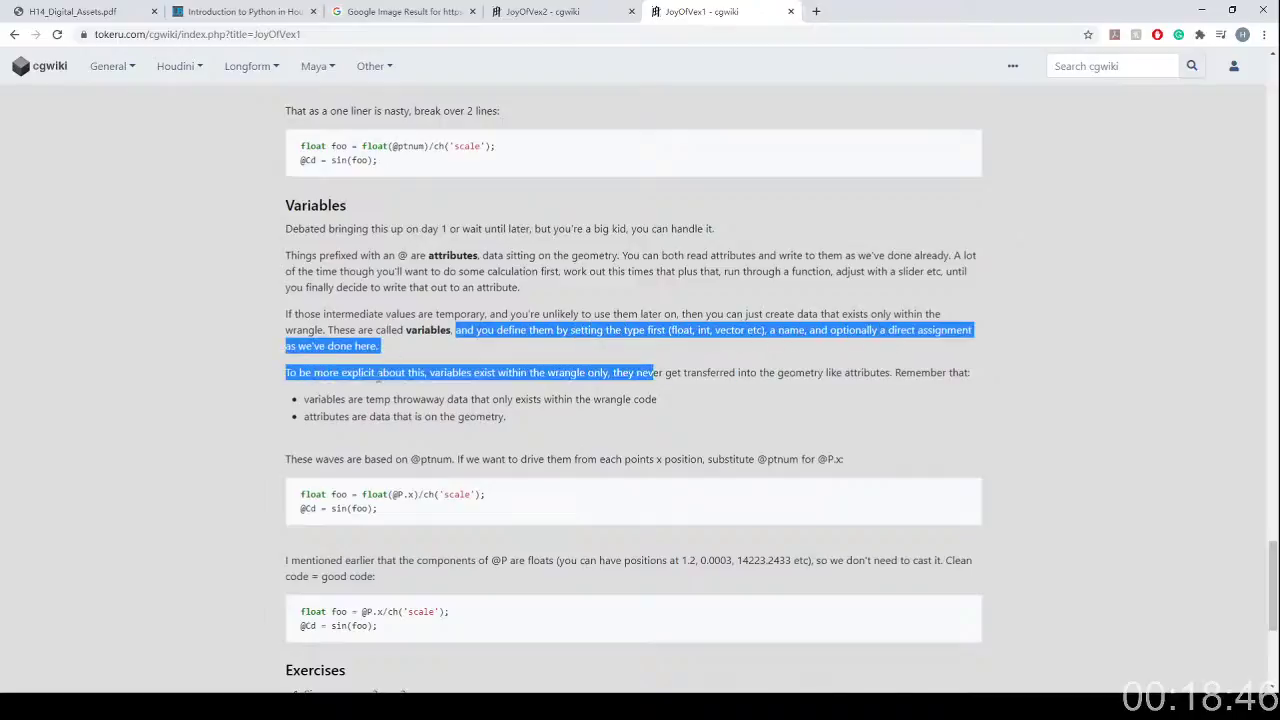
click(599, 397)
mouse_move(383, 373)
mouse_down()
mouse_move(372, 373)
mouse_move(874, 391)
mouse_up()
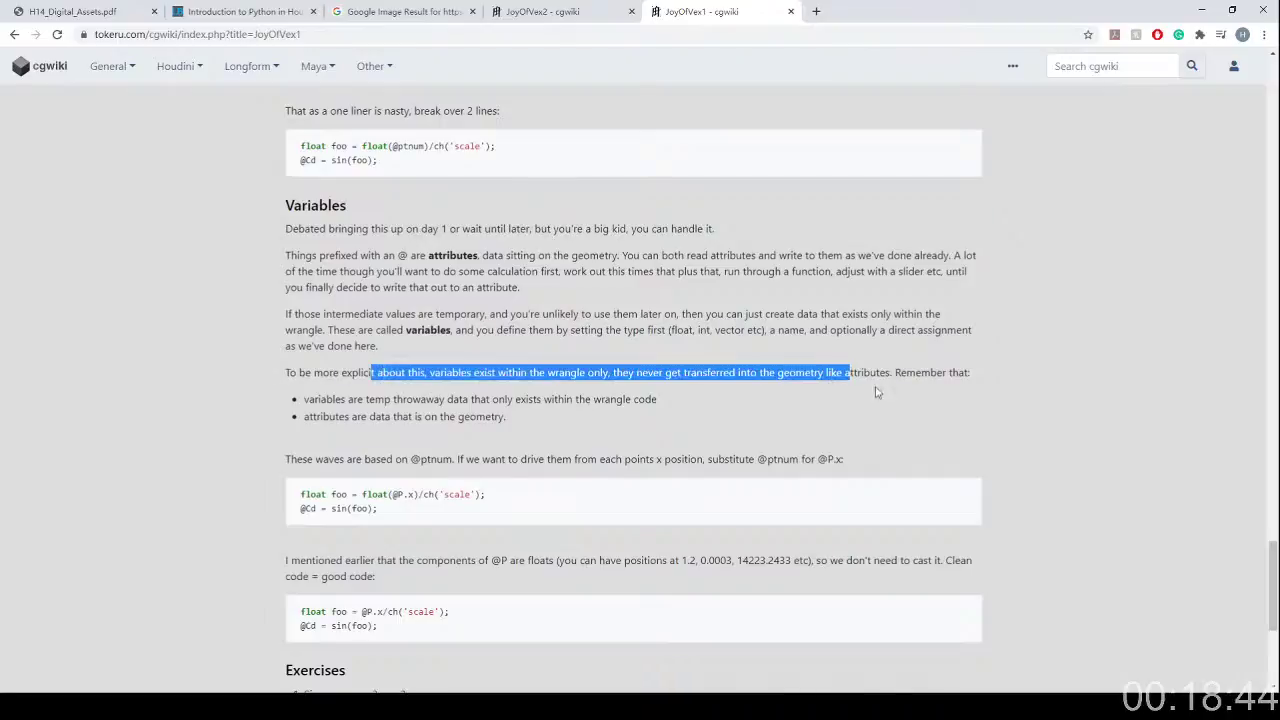
click(849, 405)
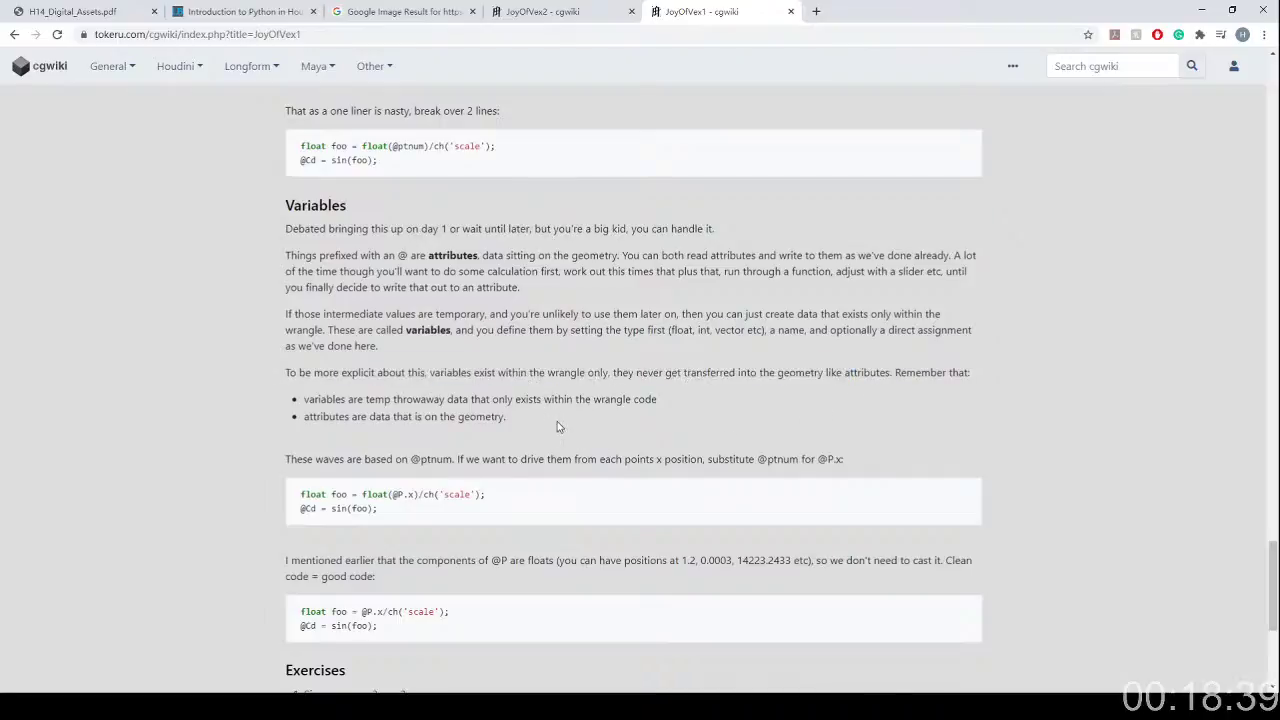
triple_click(558, 428)
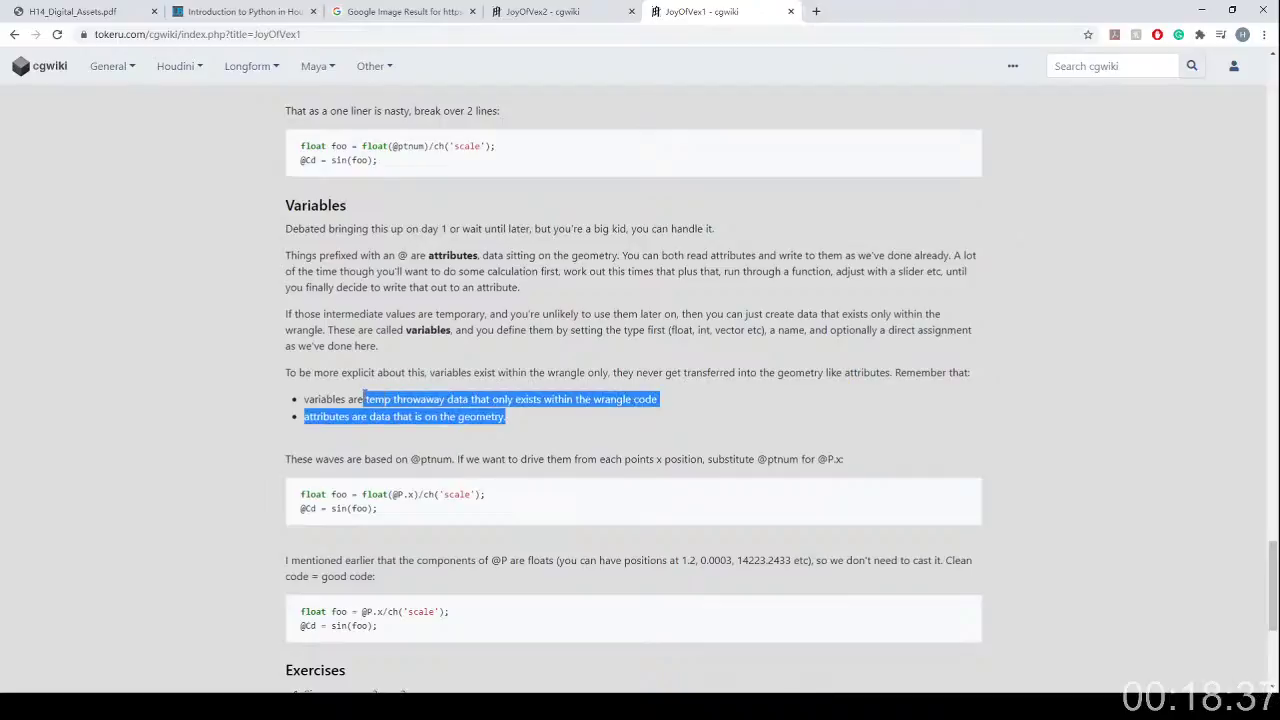
click(576, 419)
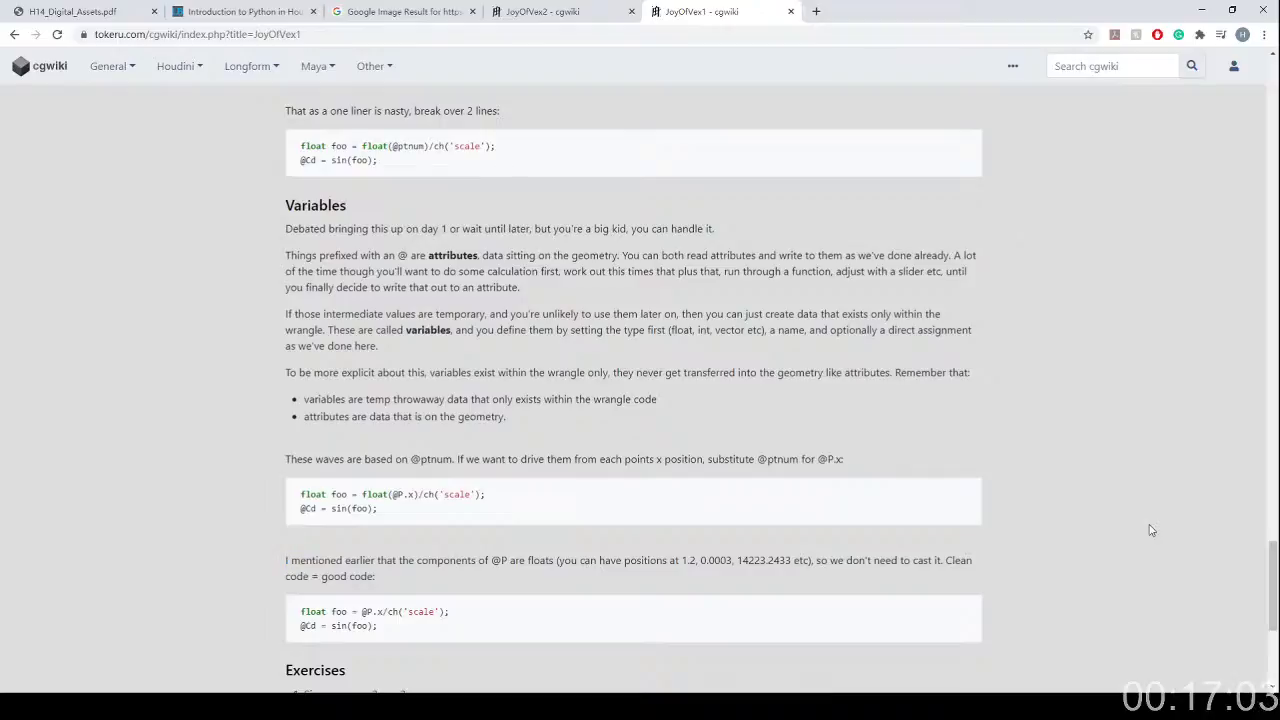
Step: Scroll to JoyOfVex1's Exercises section and highlight the first exercise question
scroll(1146, 491, down, 2)
scroll(1146, 491, down, 1)
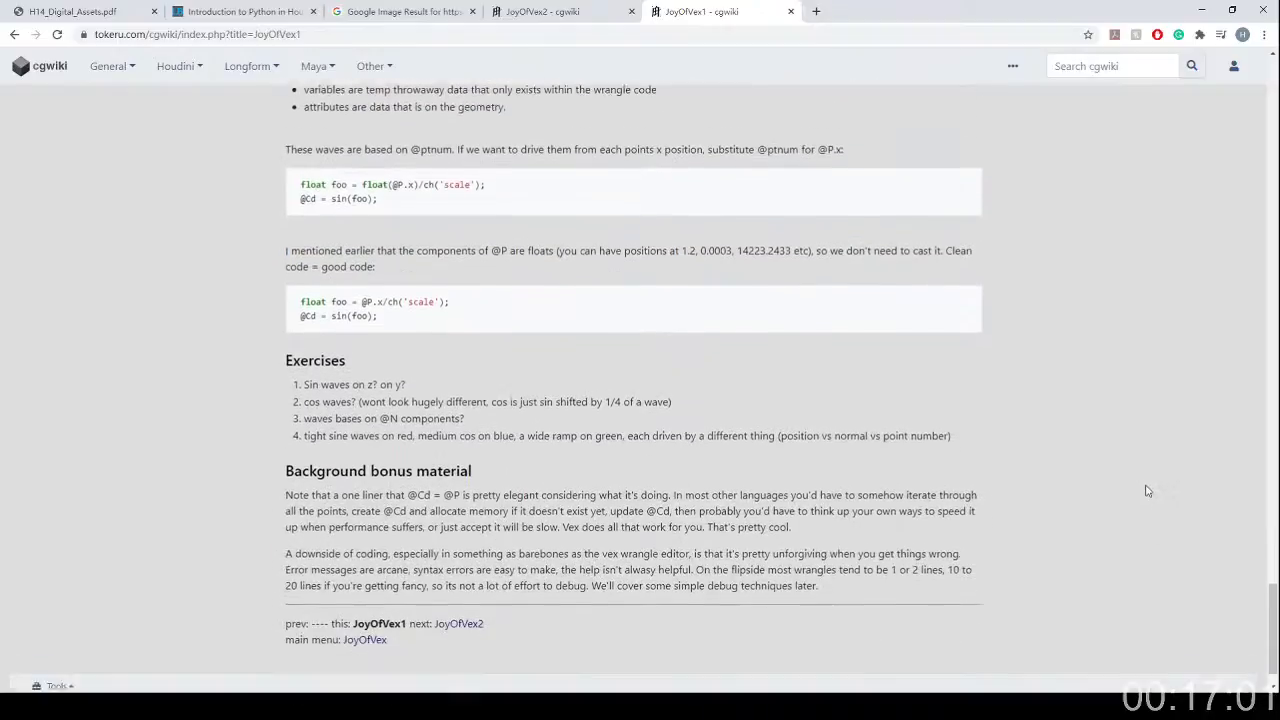
scroll(1146, 491, down, 1)
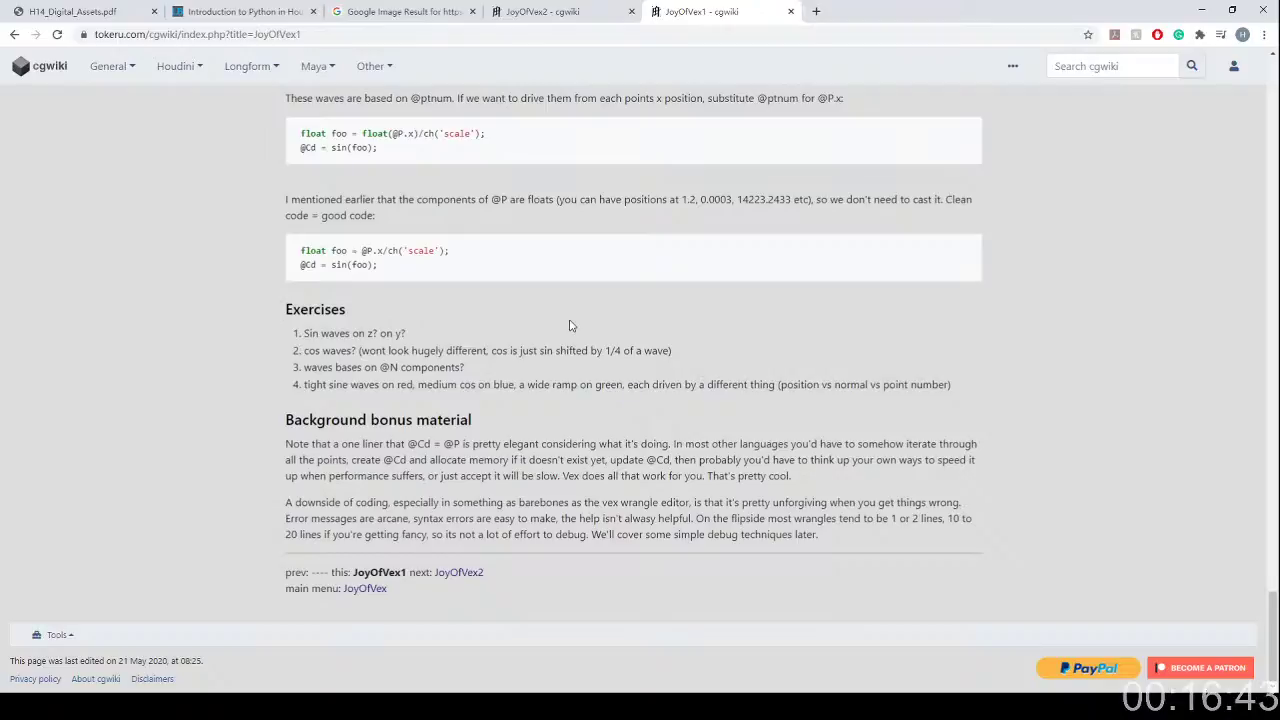
mouse_move(328, 333)
mouse_down()
mouse_move(388, 333)
mouse_move(408, 384)
mouse_up()
Step: Close the JoyOfVex1 tab and scroll JoyOfVex2 down to its length and sine-wave examples
click(640, 368)
click(791, 12)
scroll(700, 520, down, 2)
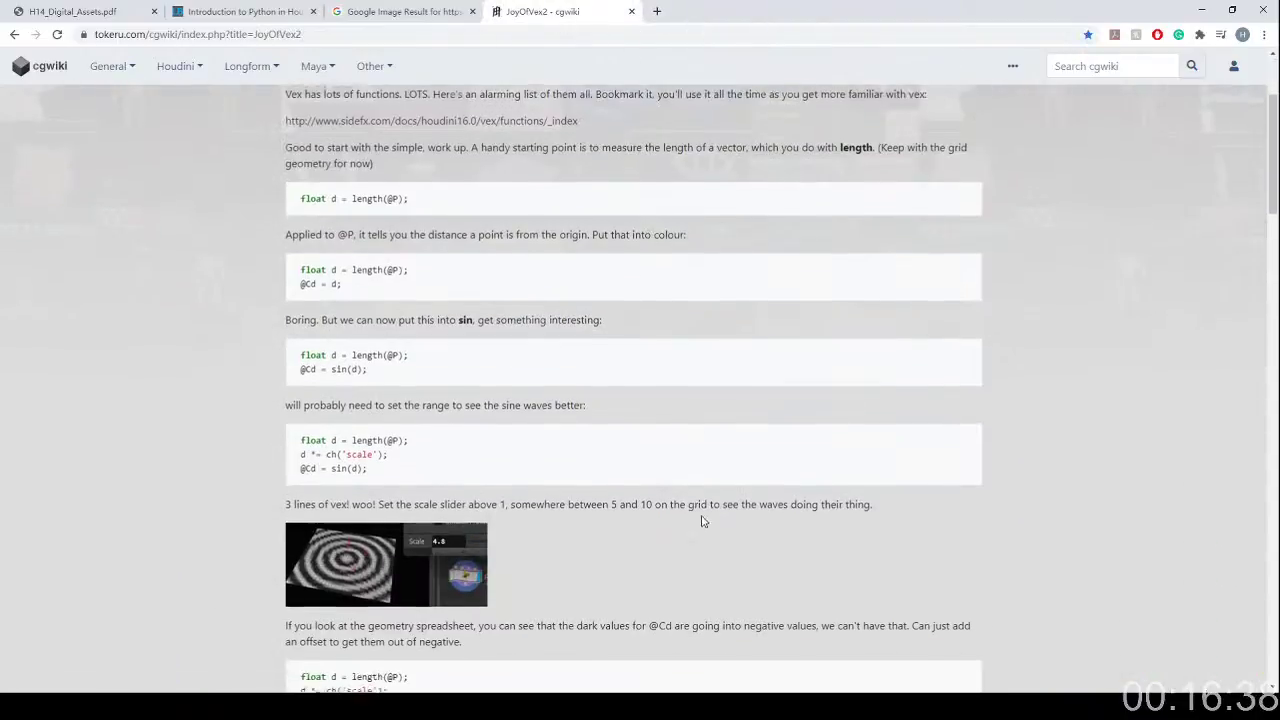
scroll(660, 531, down, 4)
scroll(658, 522, down, 5)
scroll(654, 517, down, 1)
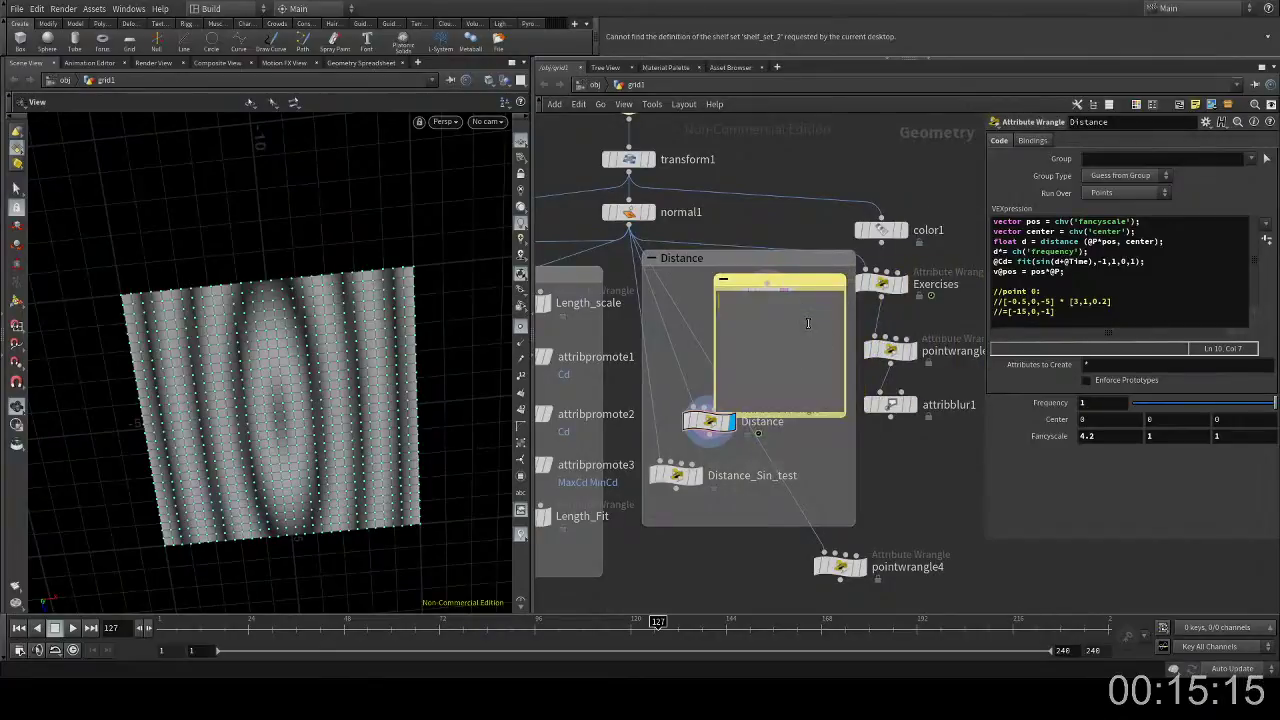
Step: Write the note about linking this point to point 0's pos attribute, then resize it wider
text(I'm thi)
text(nking how to li)
text(nk this)
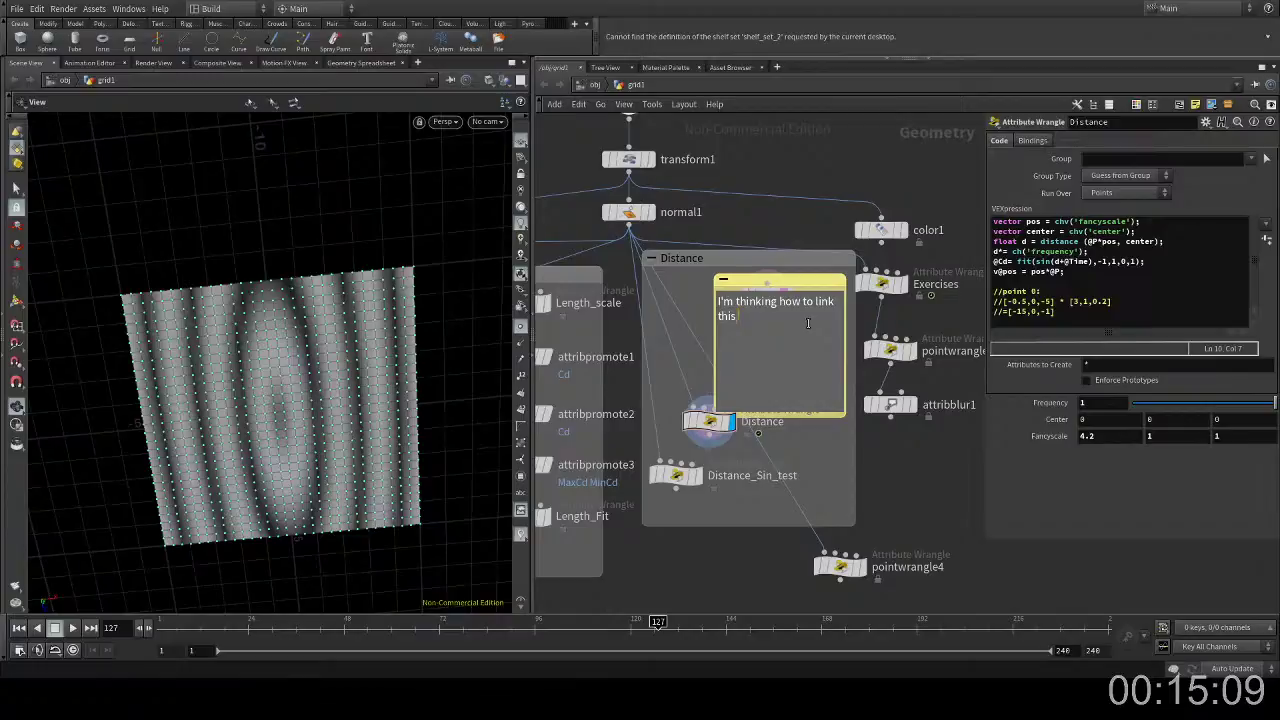
text( point to the)
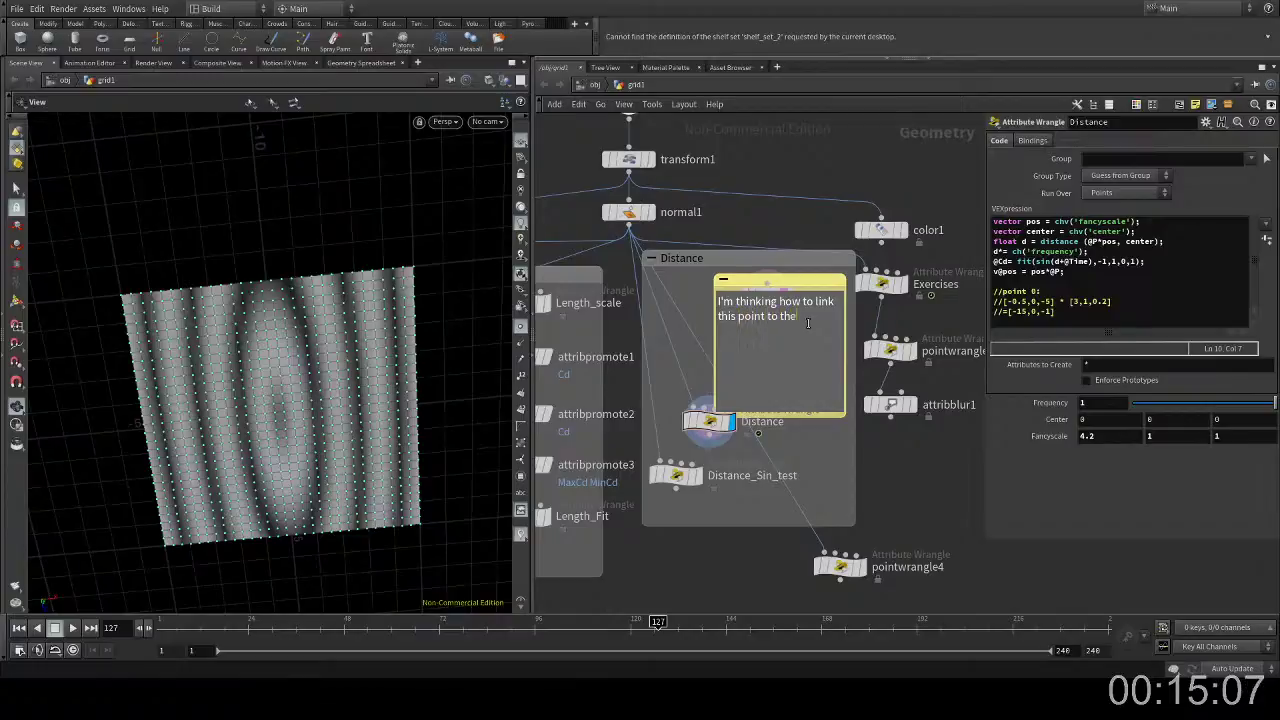
text( pos)
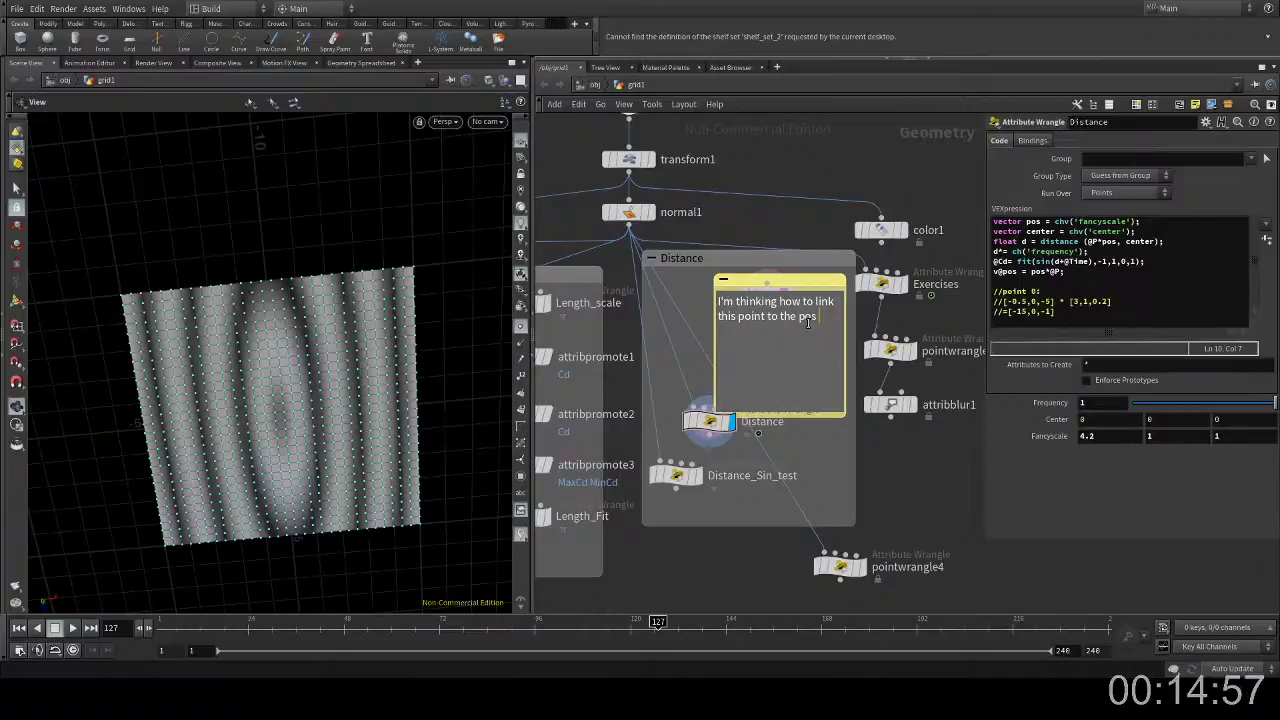
text(attri)
text(bute)
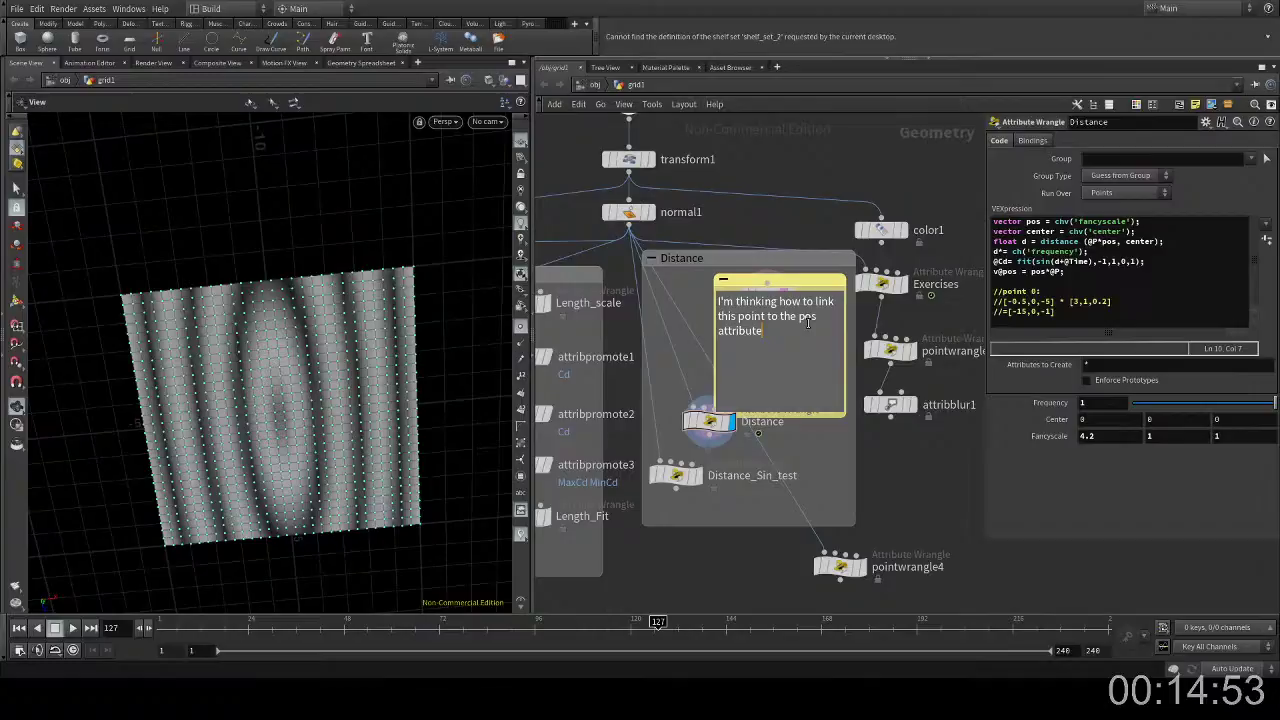
text( for point 0)
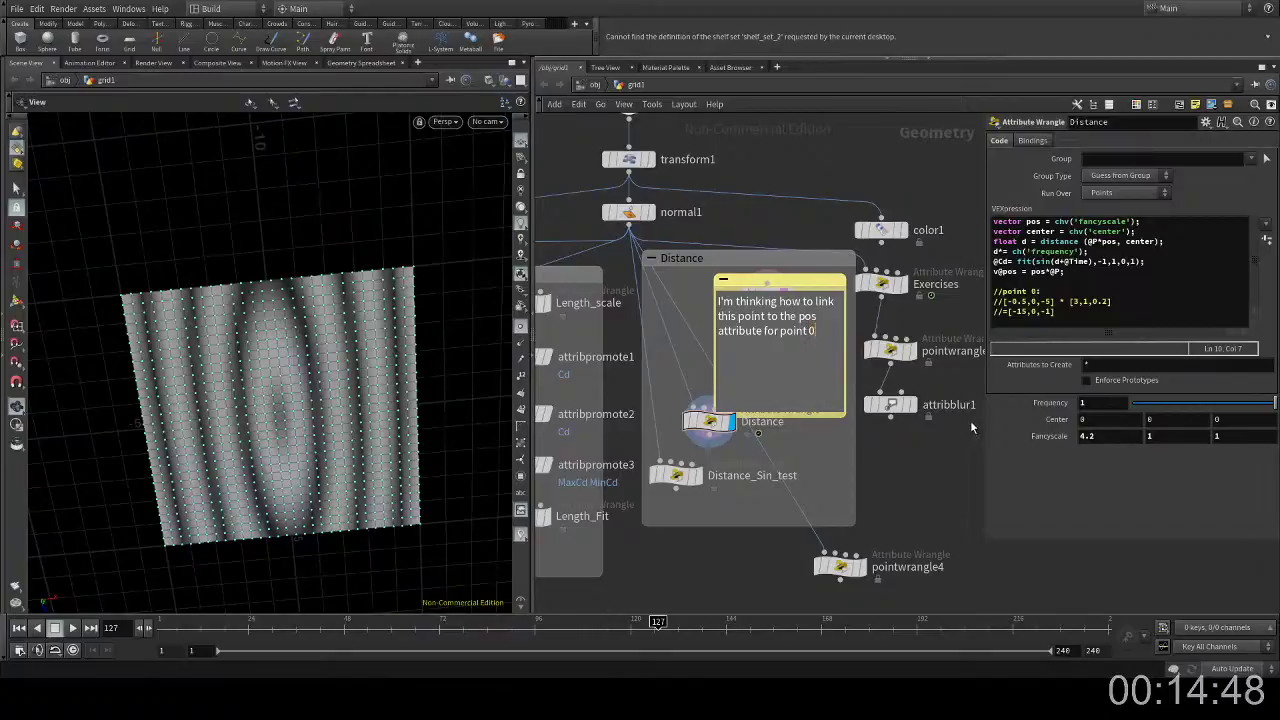
click(919, 461)
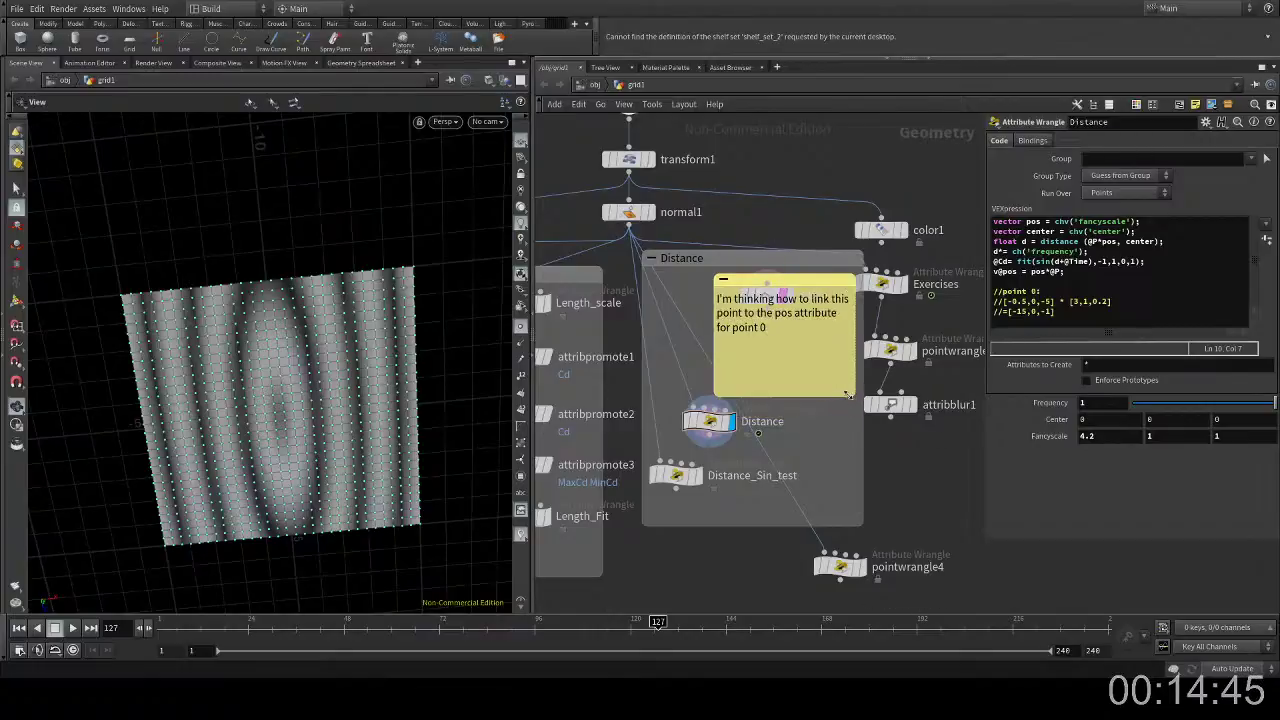
drag(841, 415, 864, 365)
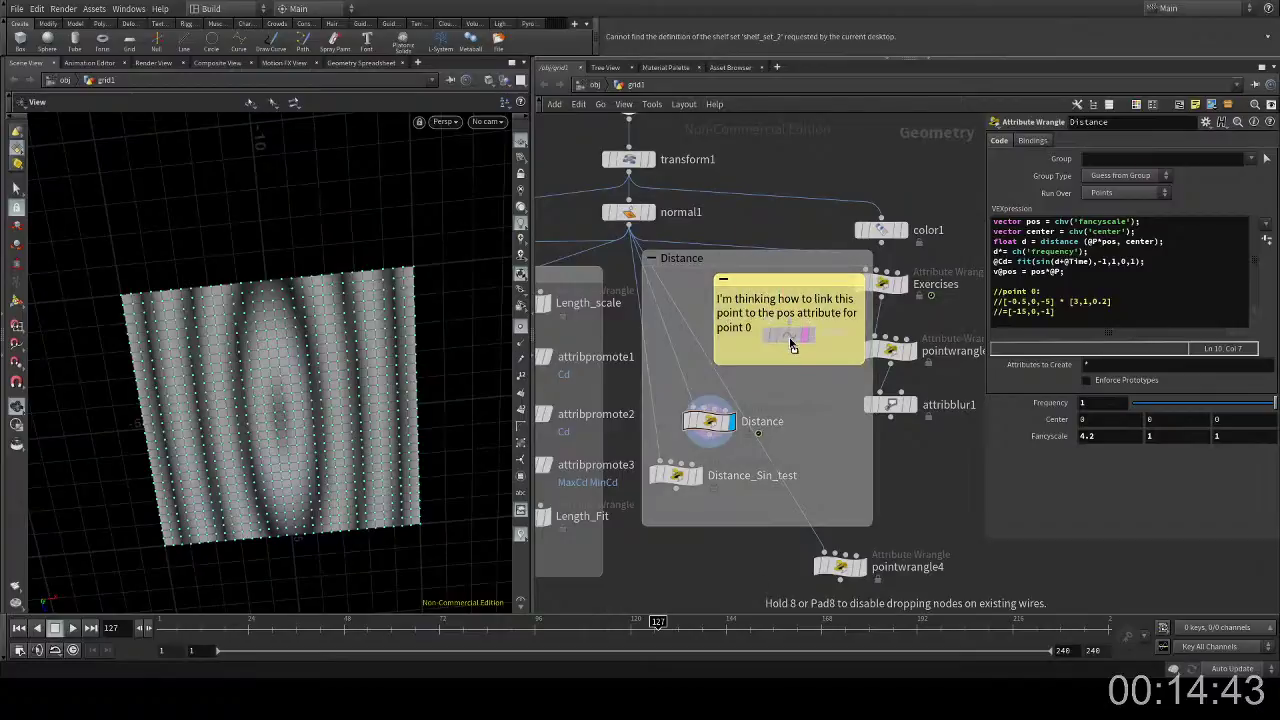
Step: Compare add2's and the Distance node's point data in the geometry spreadsheet
click(826, 412)
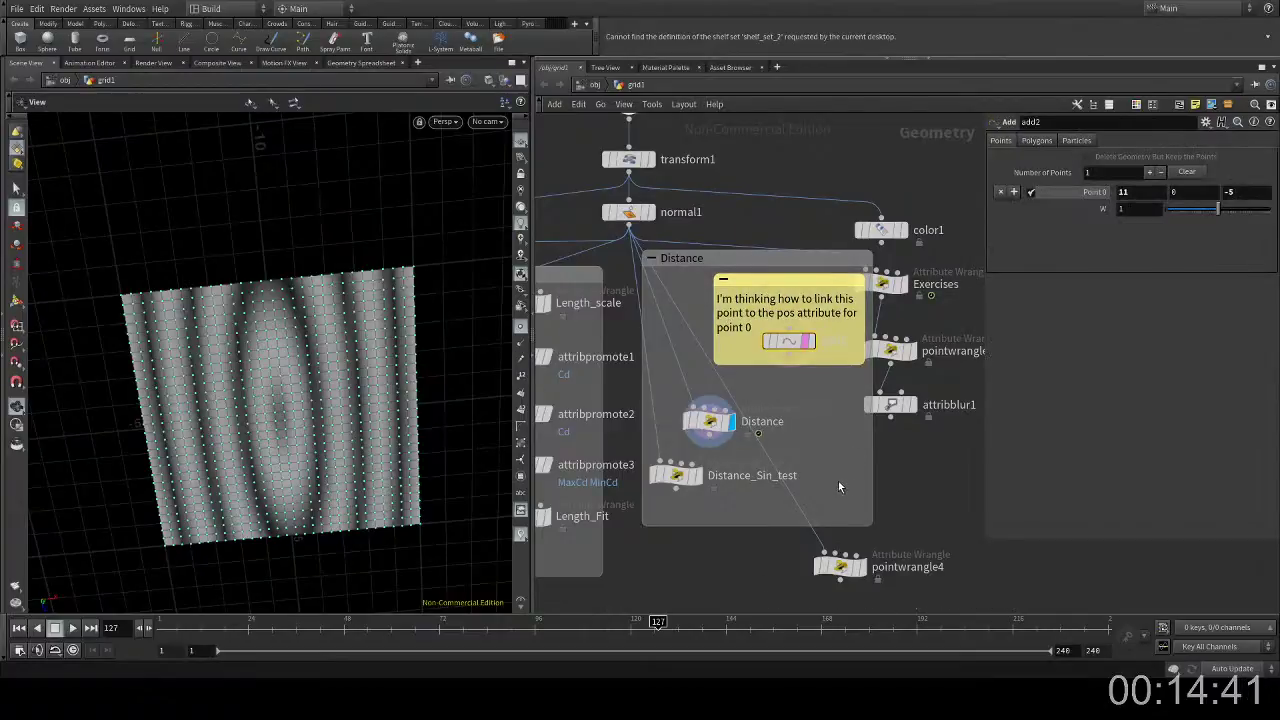
click(350, 62)
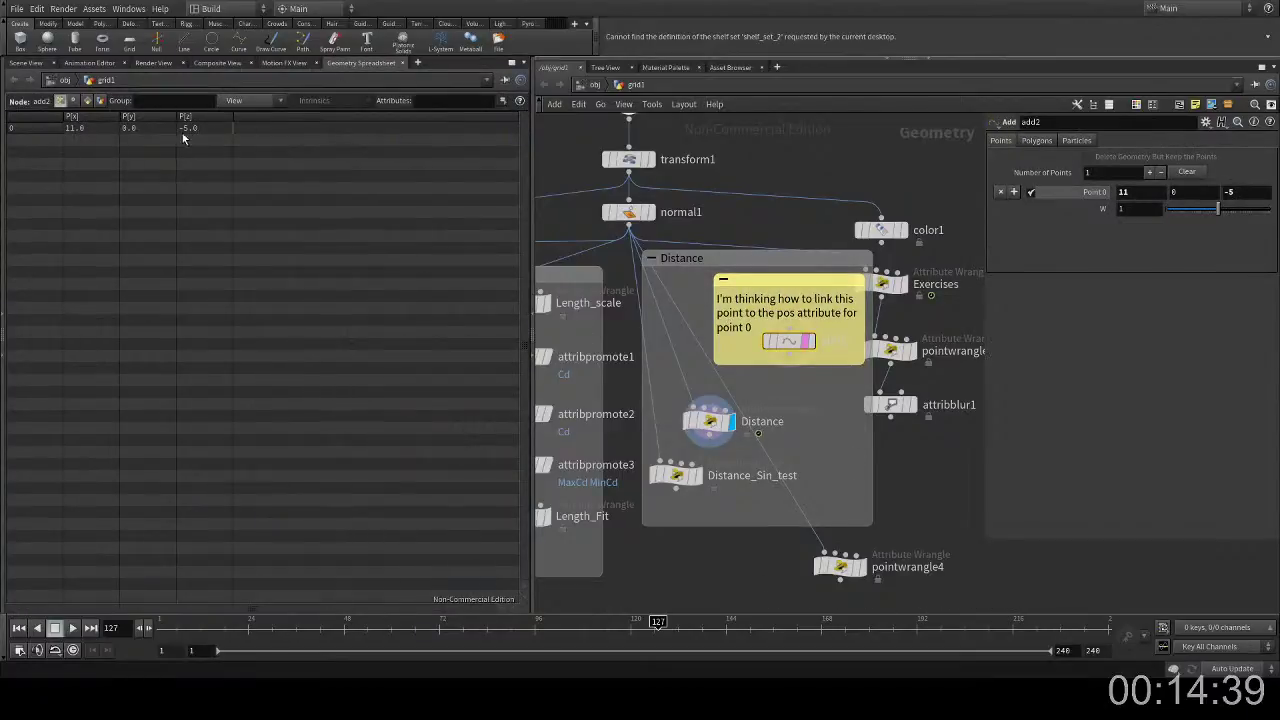
click(688, 421)
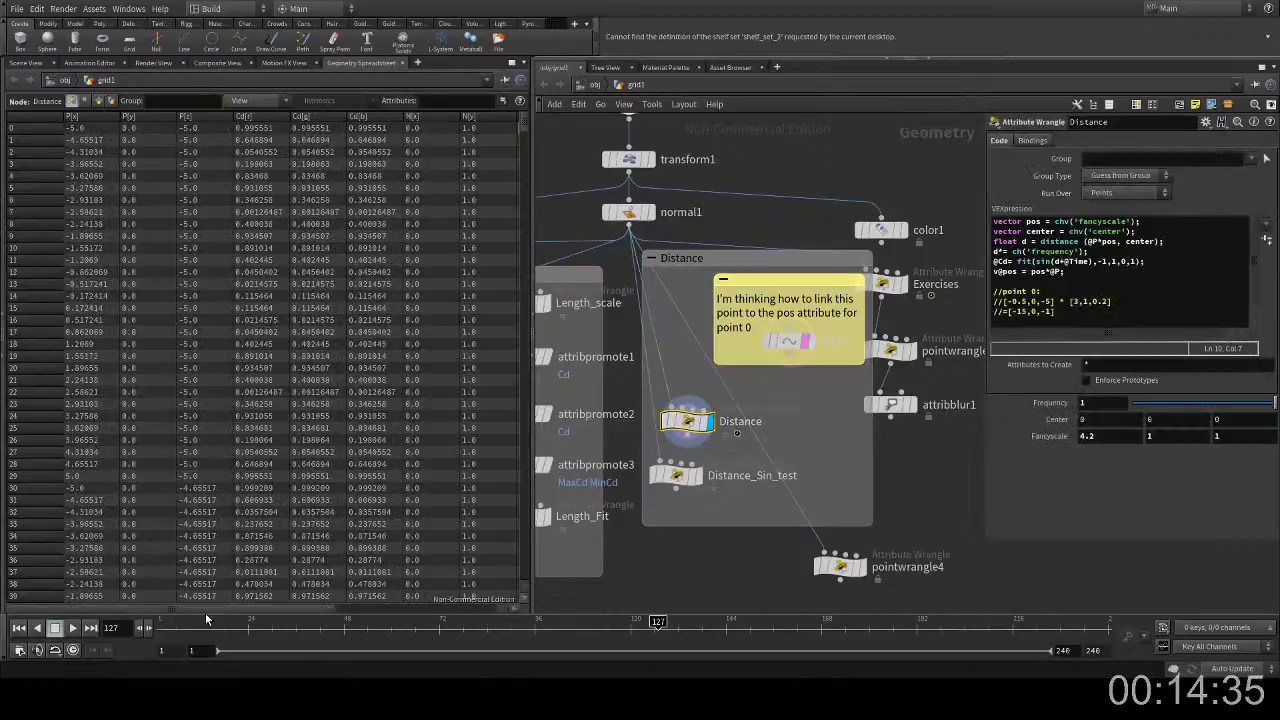
drag(268, 607, 340, 602)
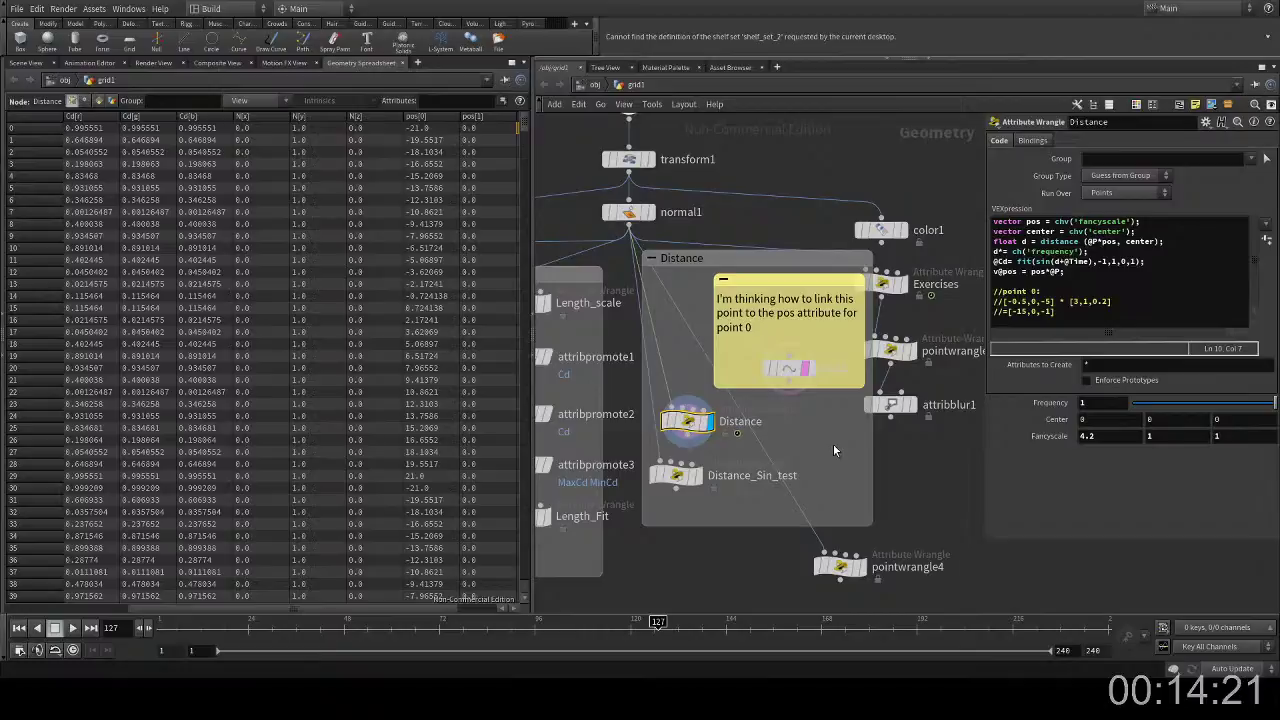
Step: Start, then delete, an 'ok, well see in the' second line in the sticky note
double_click(810, 338)
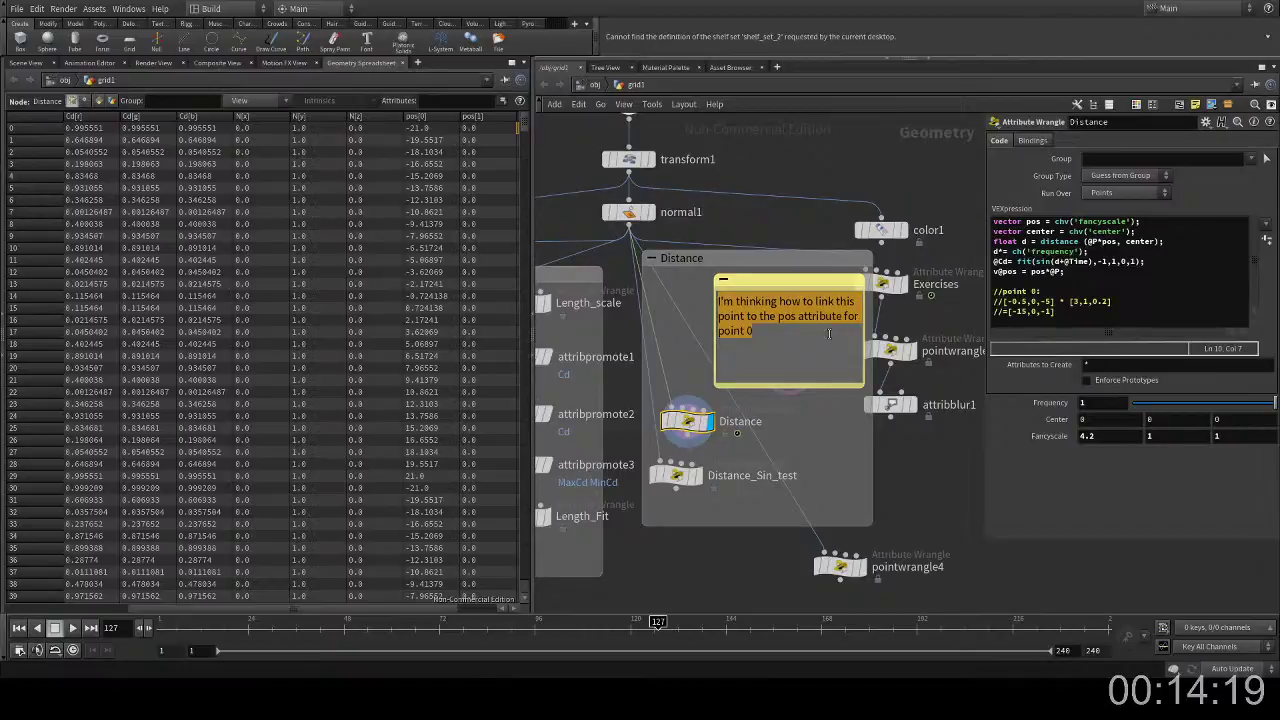
click(826, 336)
key(Return)
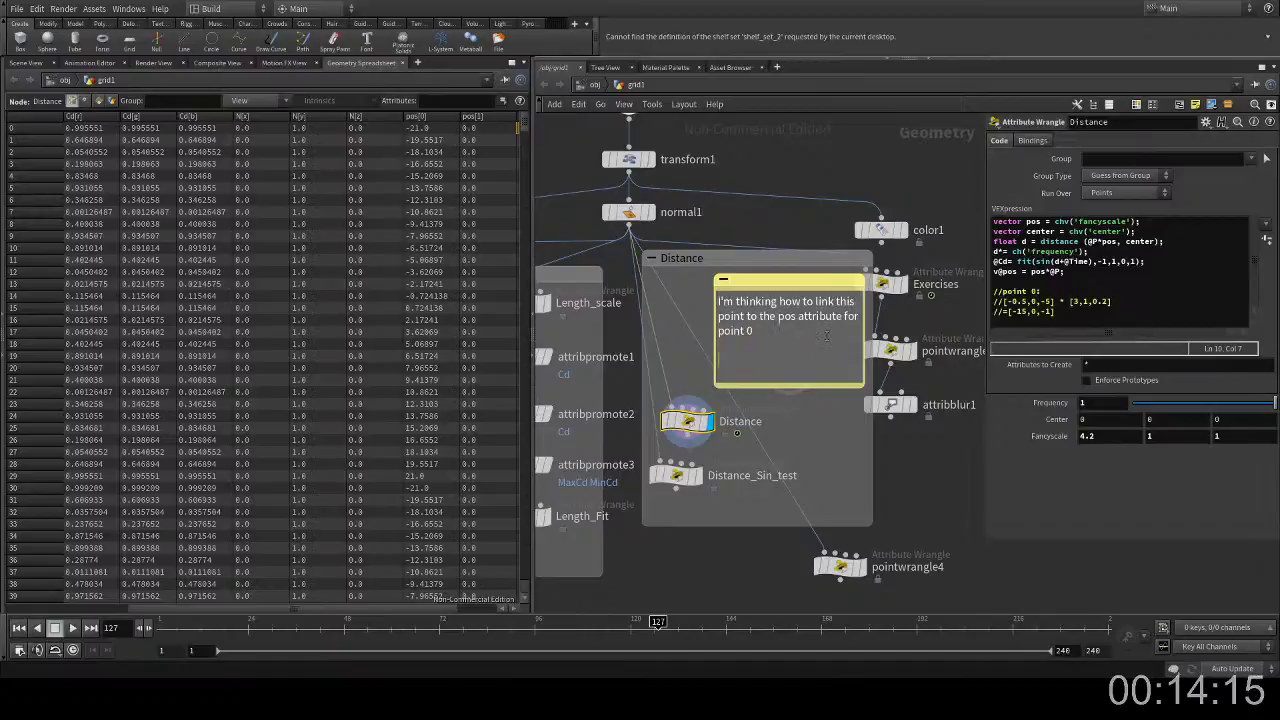
text(ok,)
text( well )
text(see )
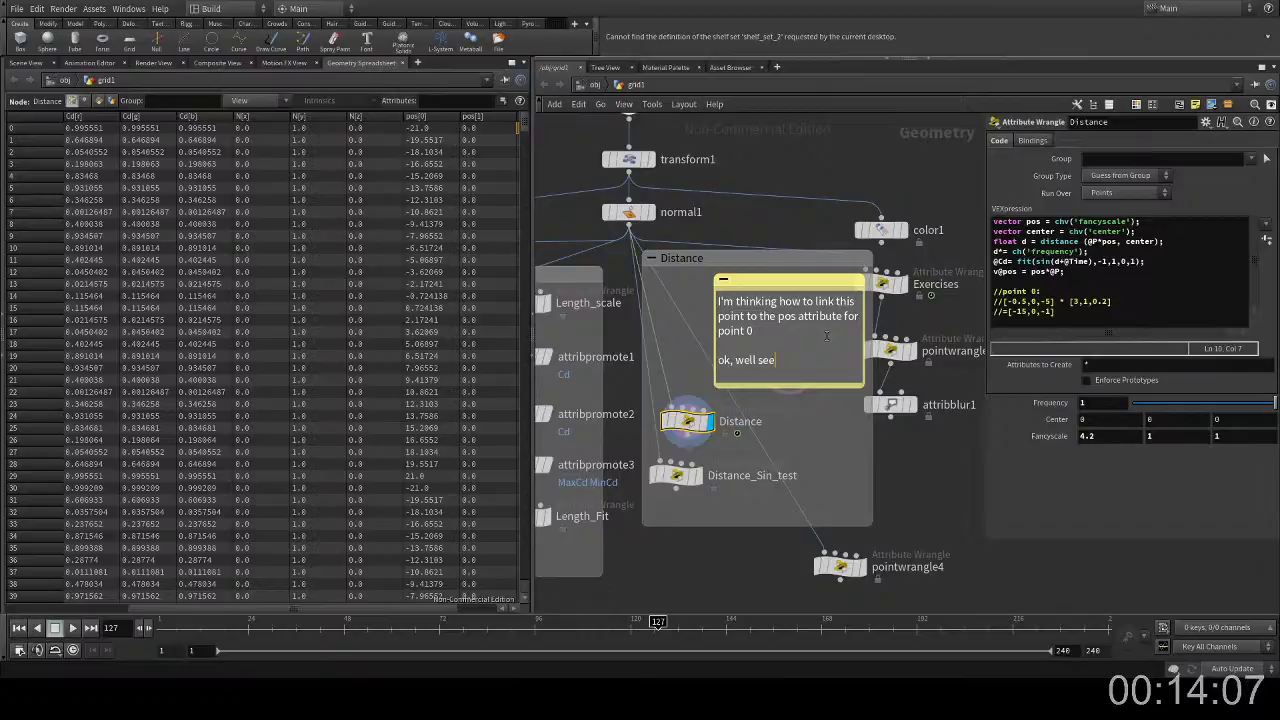
text(in t)
text(he)
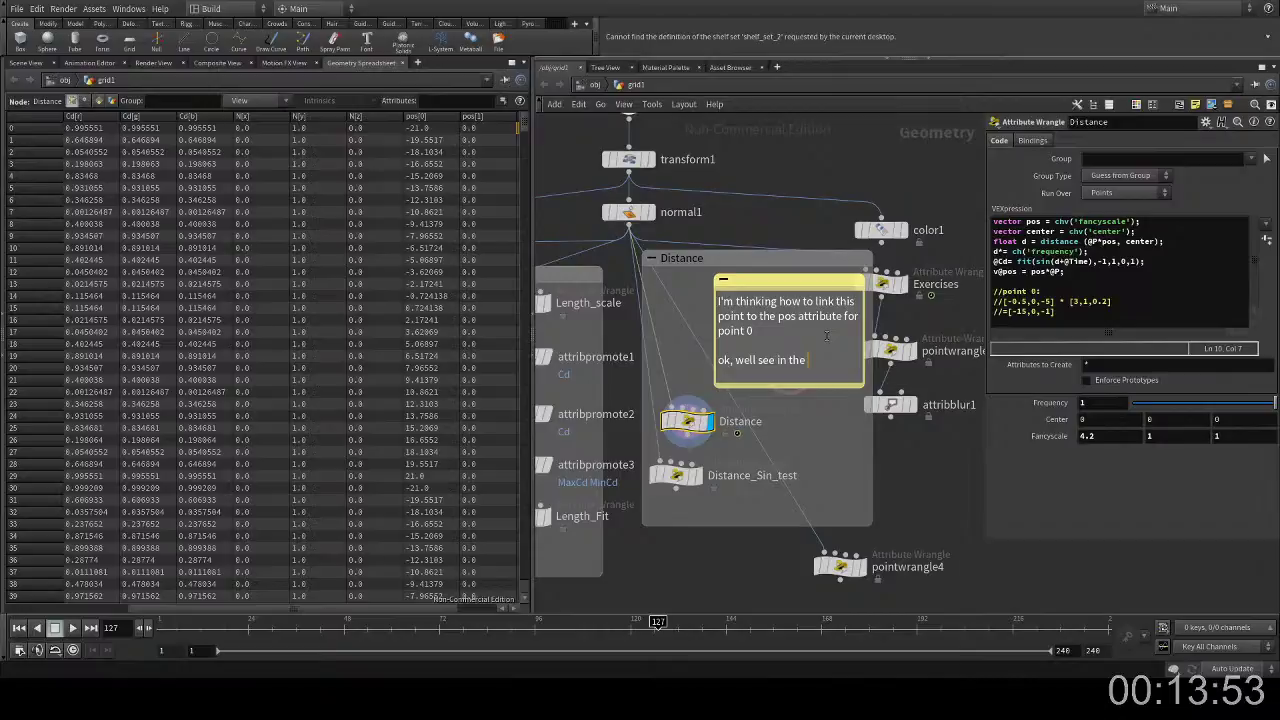
key(ctrl+shift+Left)
key(ctrl+shift+Left)
key(ctrl+shift+Left)
key(ctrl+shift+Left)
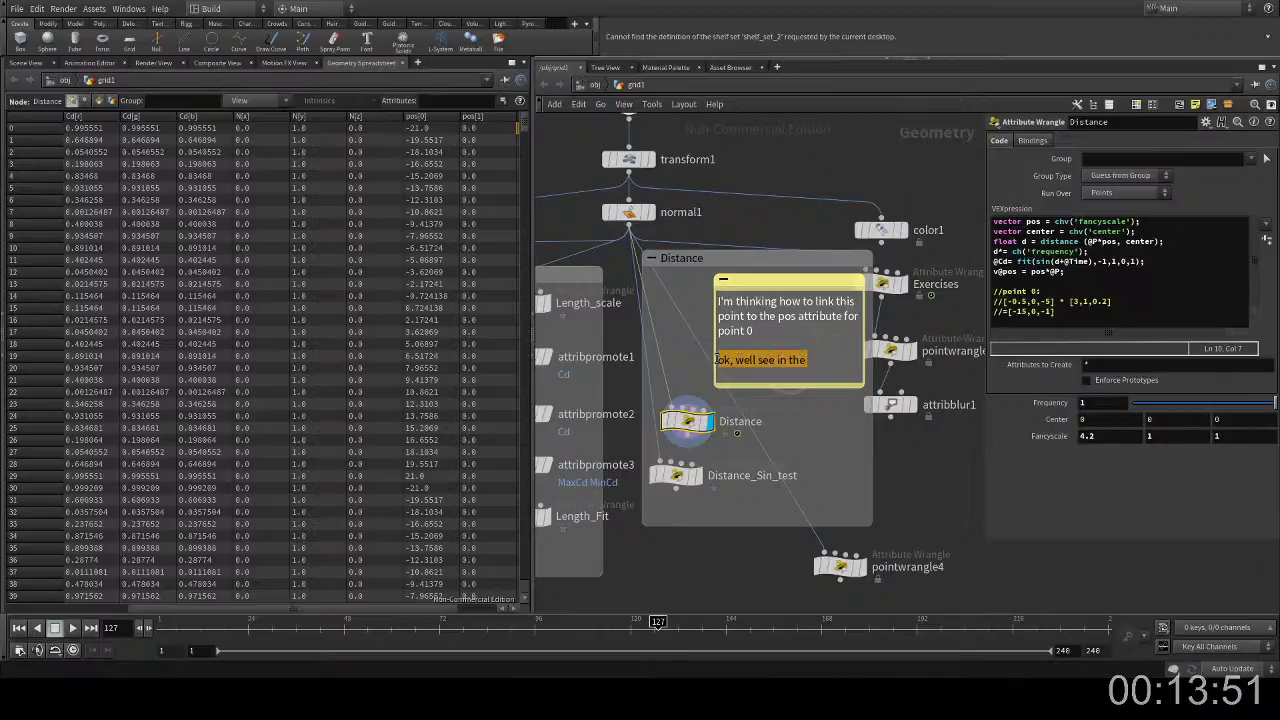
key(ctrl+shift+Left)
key(BackSpace)
key(Tab)
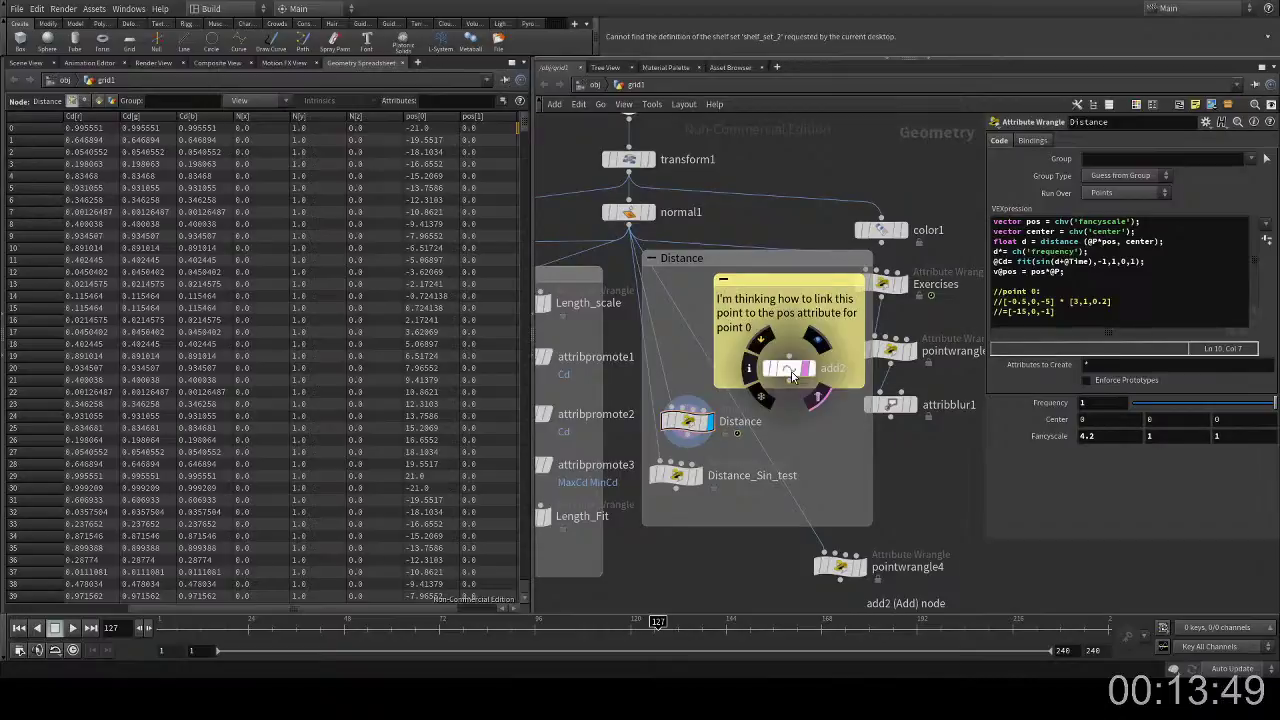
Step: Wire add2 beneath the Distance wrangle and disconnect pointwrangle4 from it
click(786, 368)
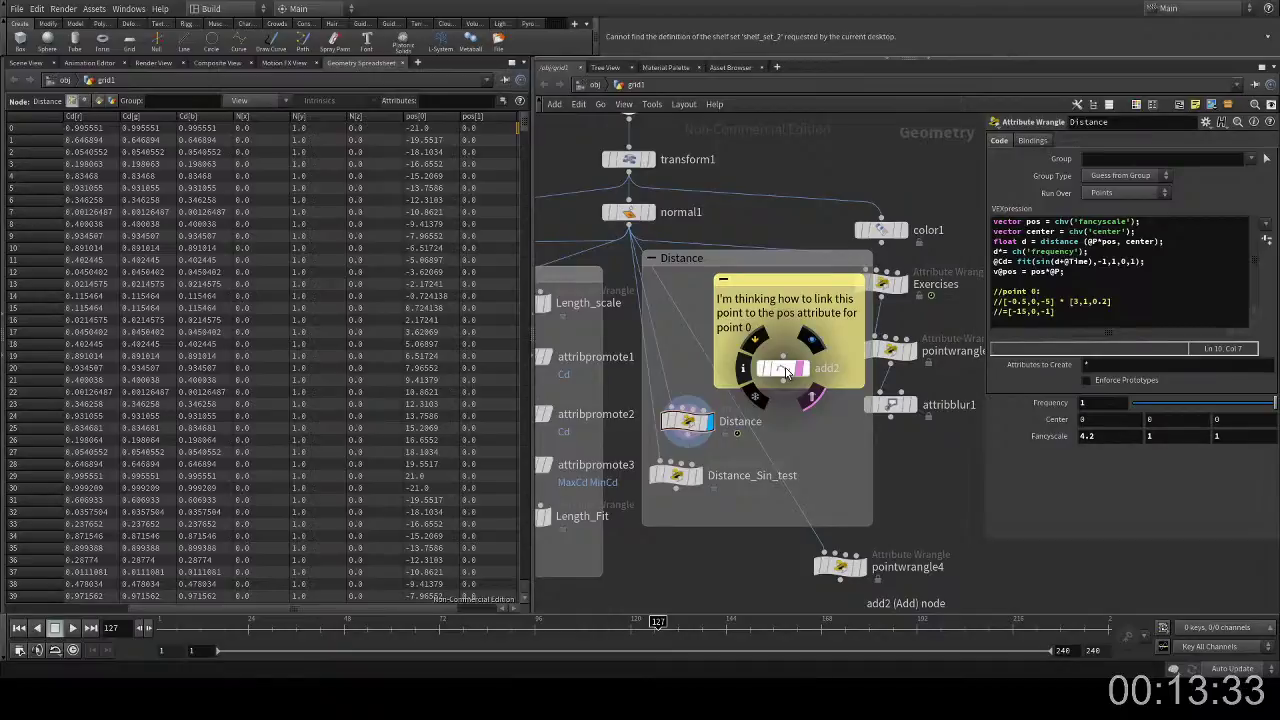
mouse_move(688, 420)
mouse_down()
mouse_move(705, 342)
mouse_move(676, 356)
mouse_up()
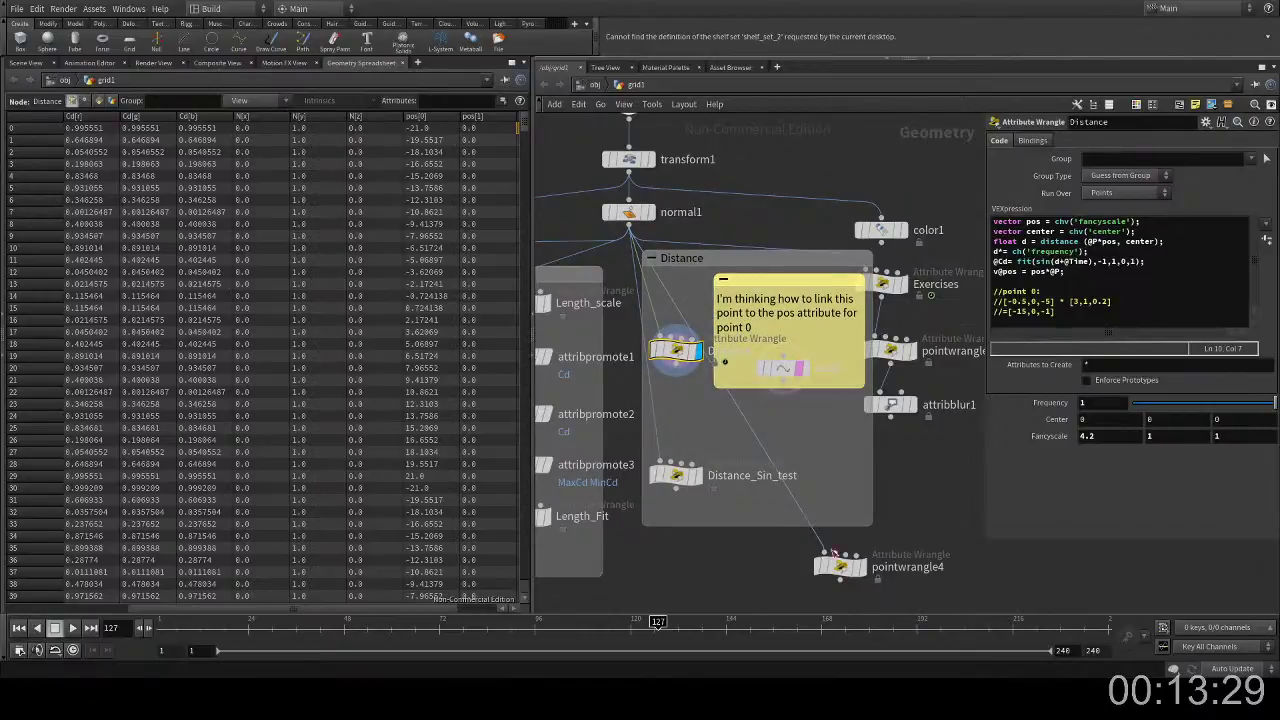
click(840, 566)
drag(843, 566, 780, 566)
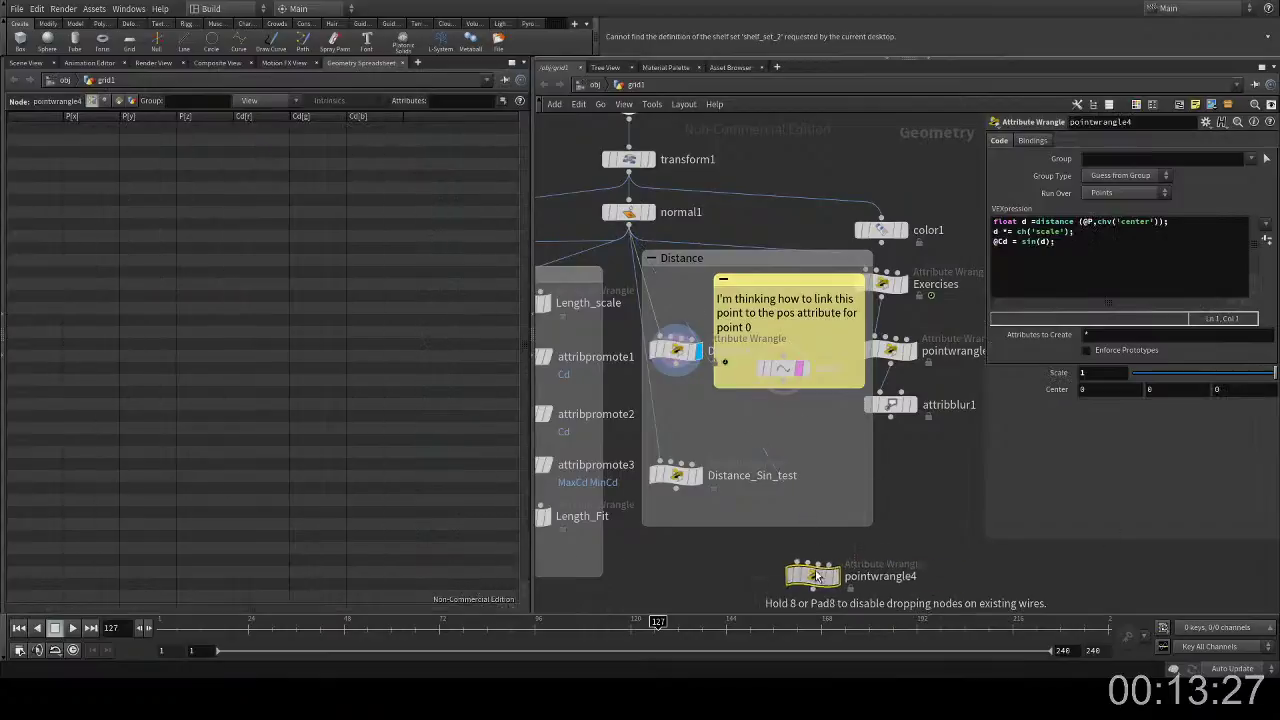
drag(680, 345, 680, 338)
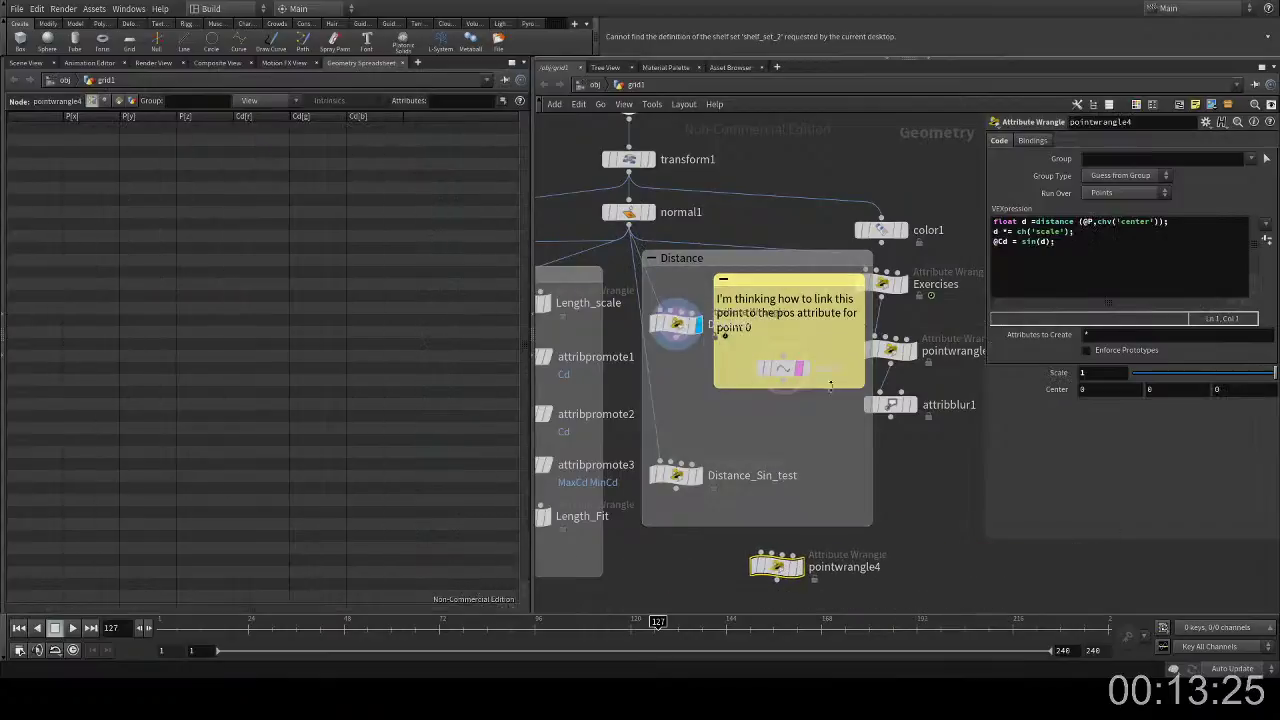
mouse_move(773, 373)
mouse_down()
mouse_move(771, 384)
mouse_move(676, 381)
mouse_up()
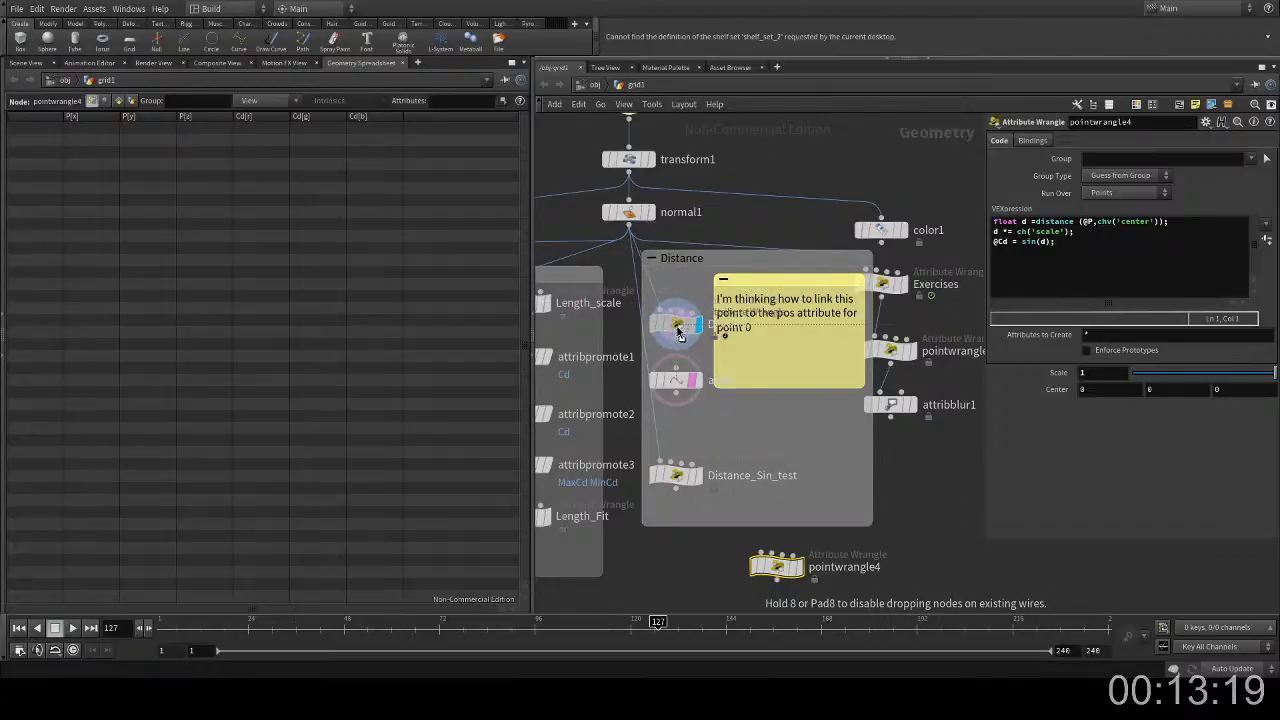
Step: Move the sticky note aside and display add2's output, with point 0 at 11, 0, -5
drag(820, 277, 820, 311)
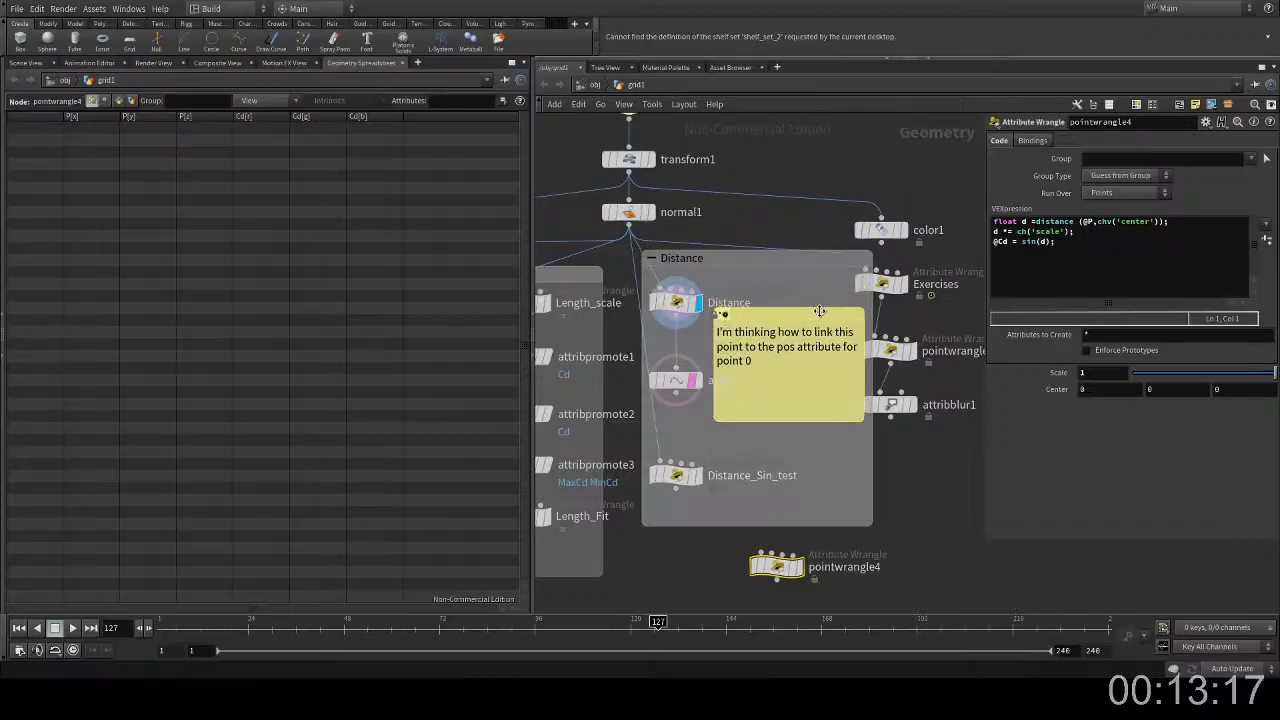
click(697, 385)
click(697, 381)
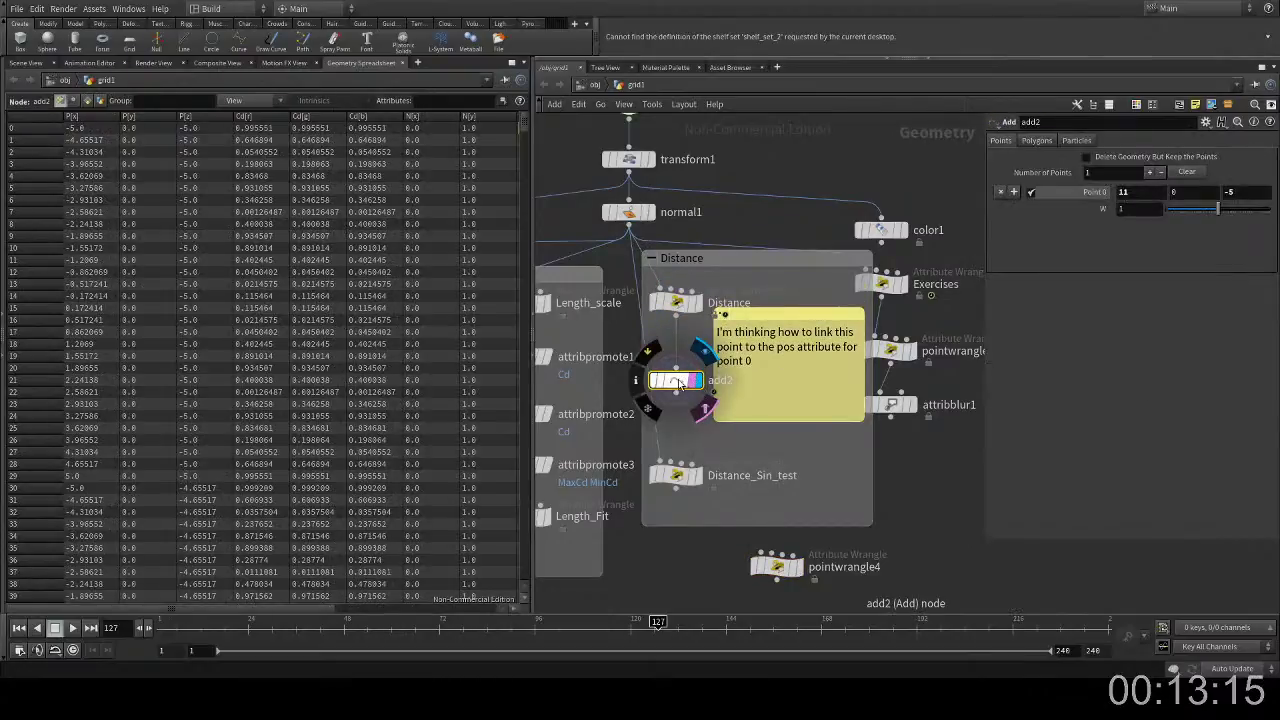
click(1141, 191)
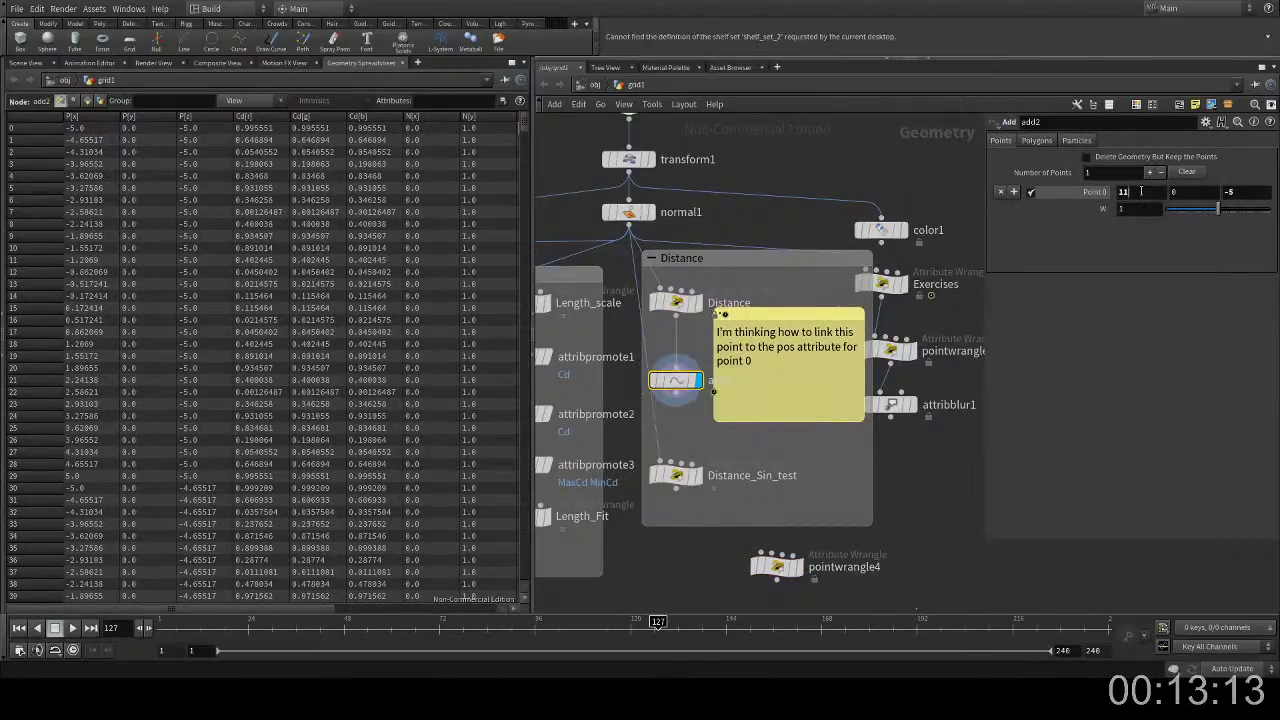
click(1141, 191)
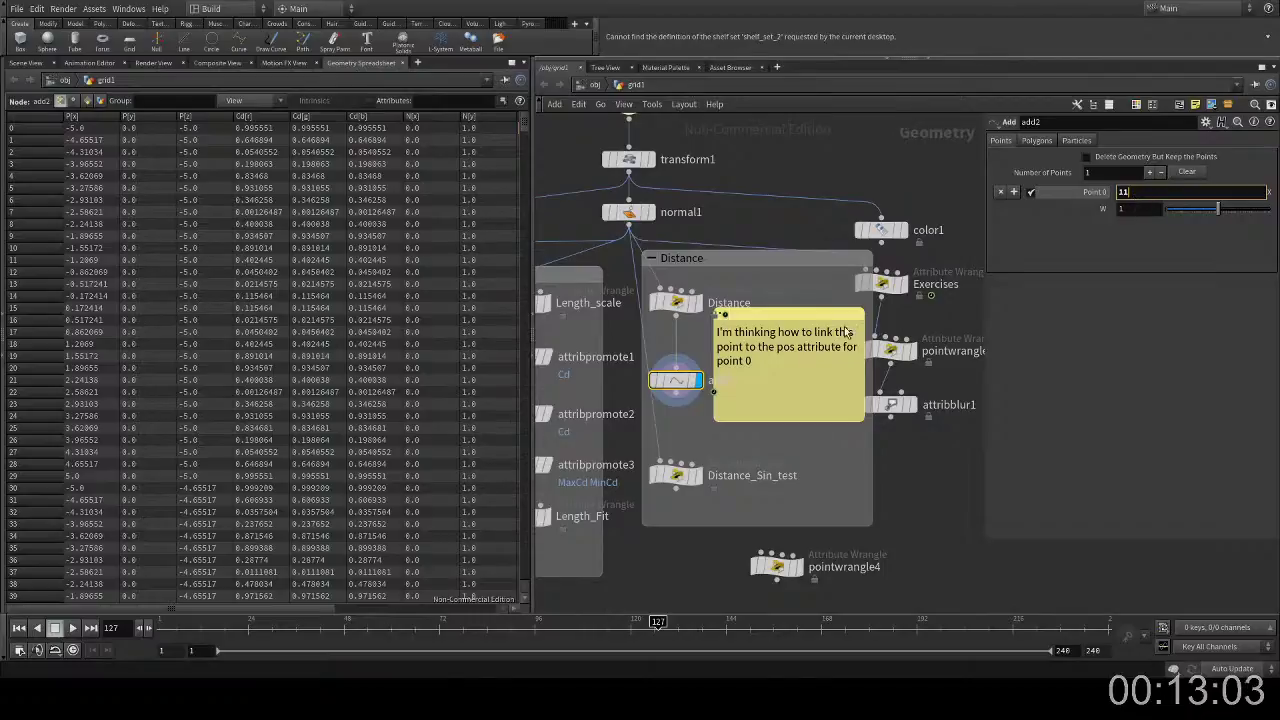
mouse_move(675, 381)
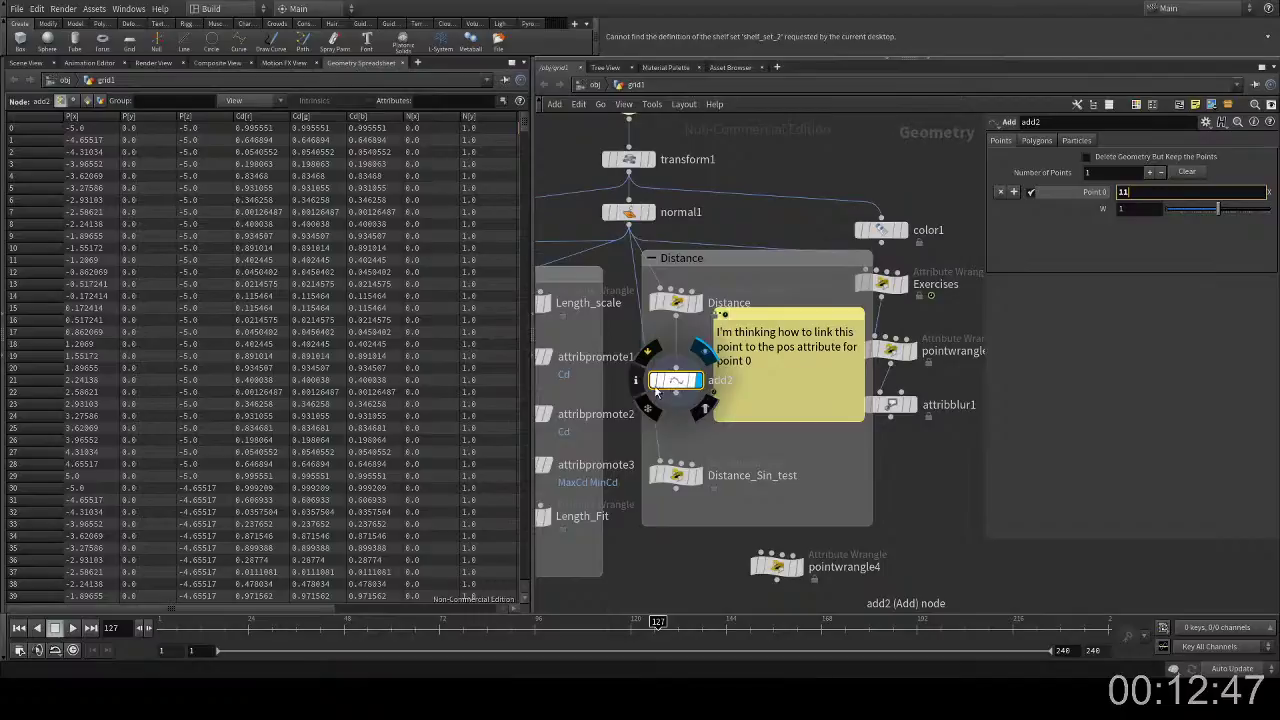
scroll(655, 392, up, 3)
scroll(652, 395, up, 2)
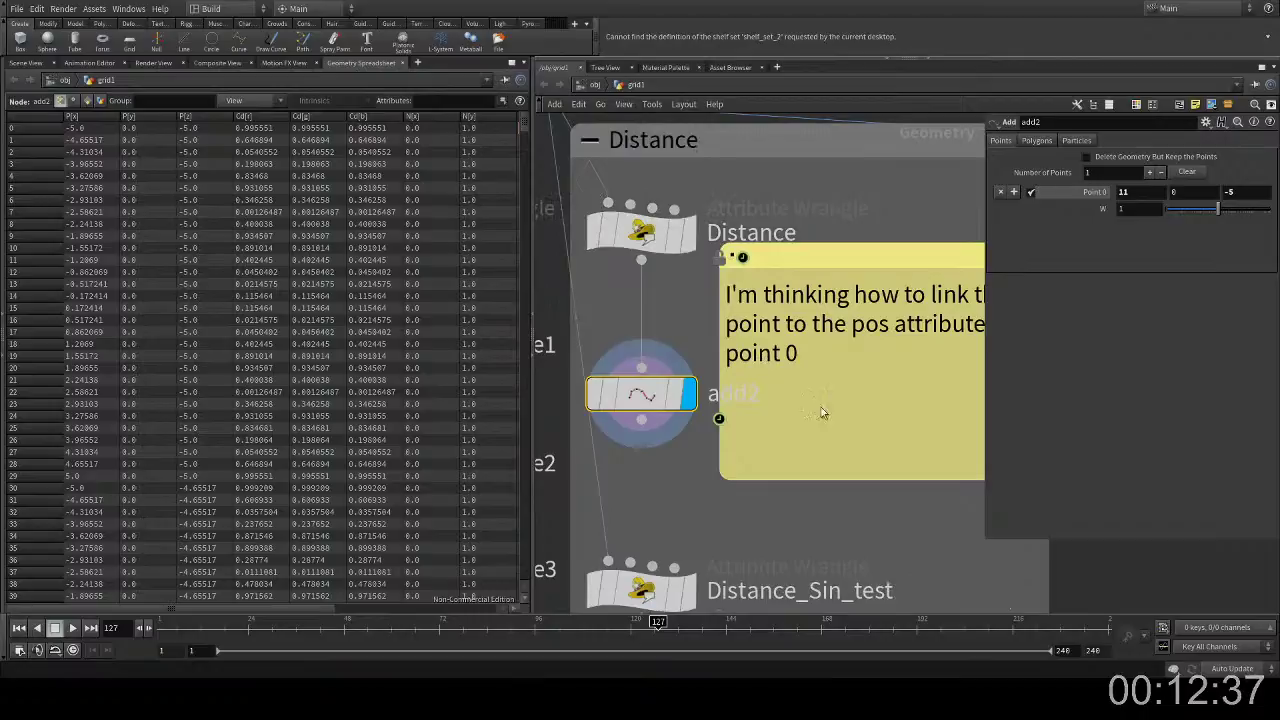
scroll(822, 410, down, 3)
click(856, 342)
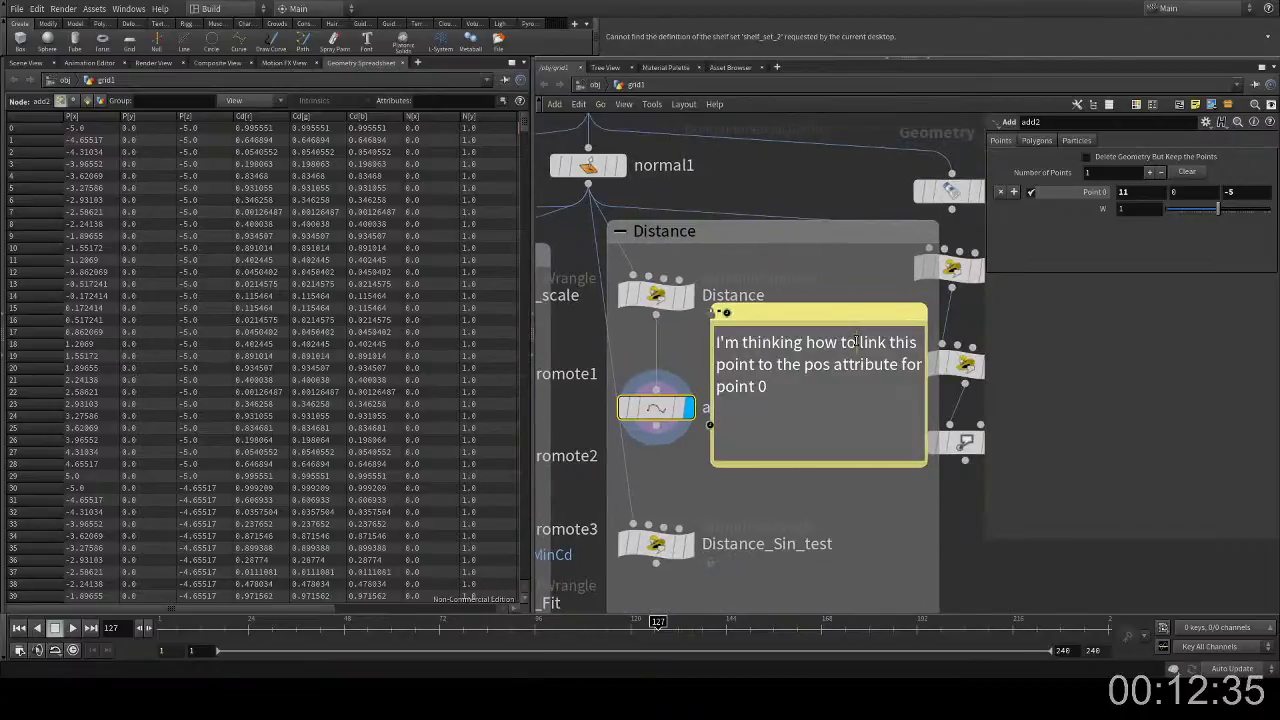
double_click(856, 342)
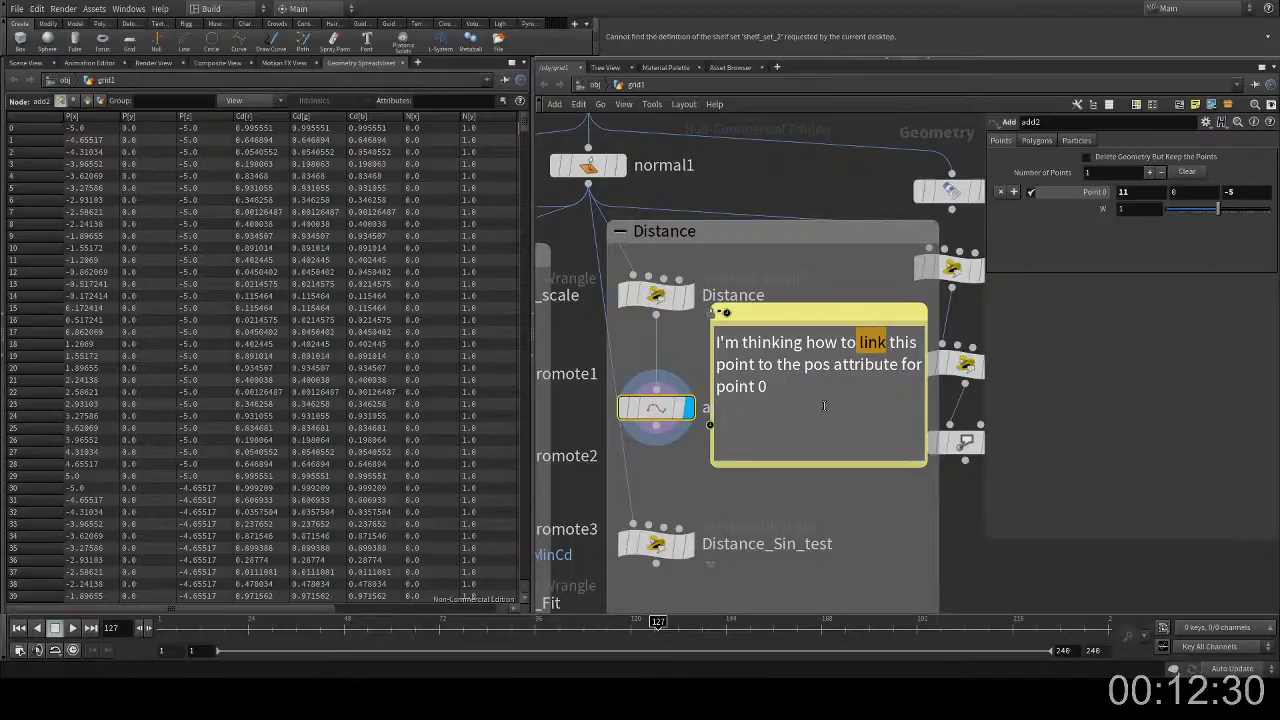
click(822, 418)
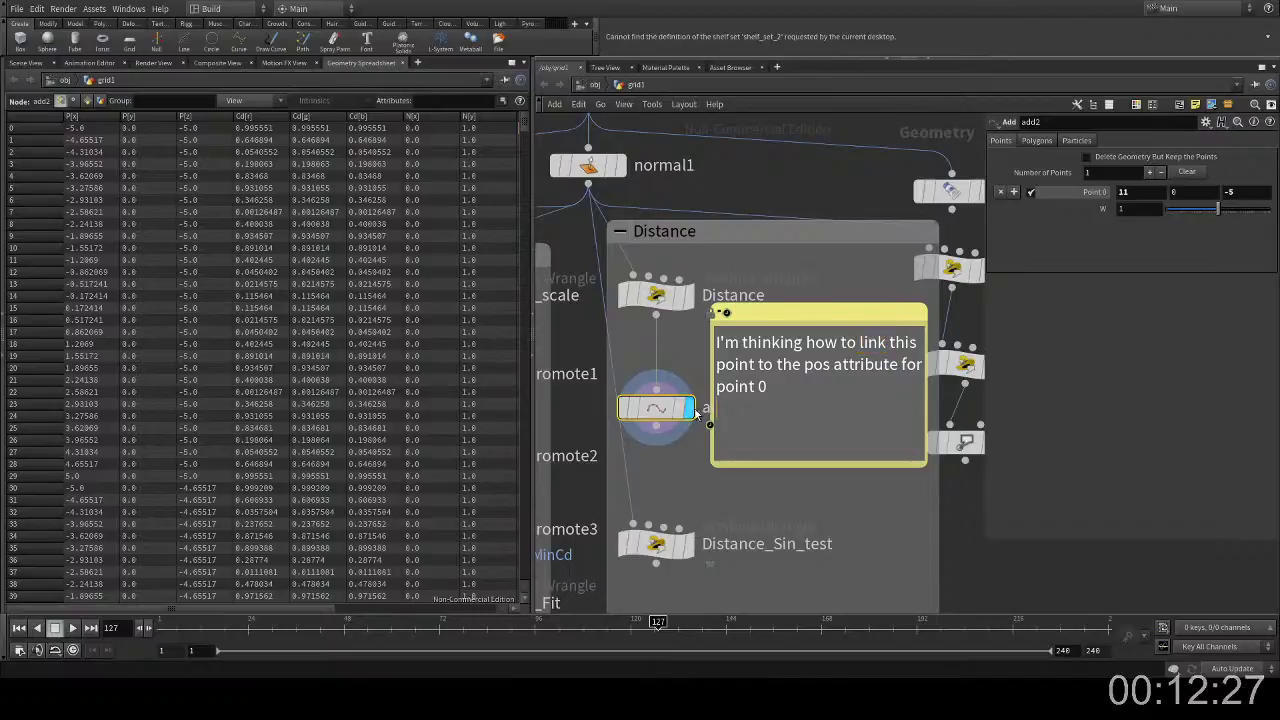
mouse_move(655, 295)
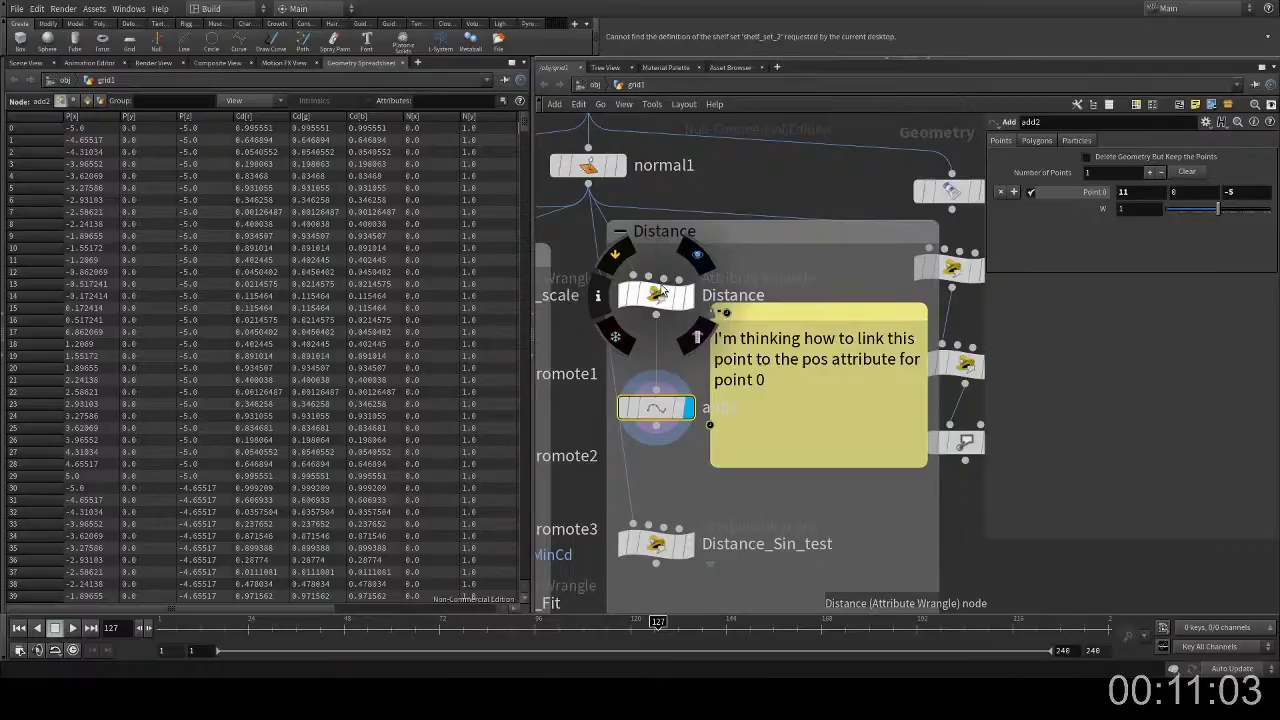
Step: Create pointwrangle5 below add2 in the Distance box, then shift add2 and the sticky note aside
mouse_move(659, 412)
mouse_down()
mouse_move(693, 236)
mouse_move(672, 385)
mouse_up()
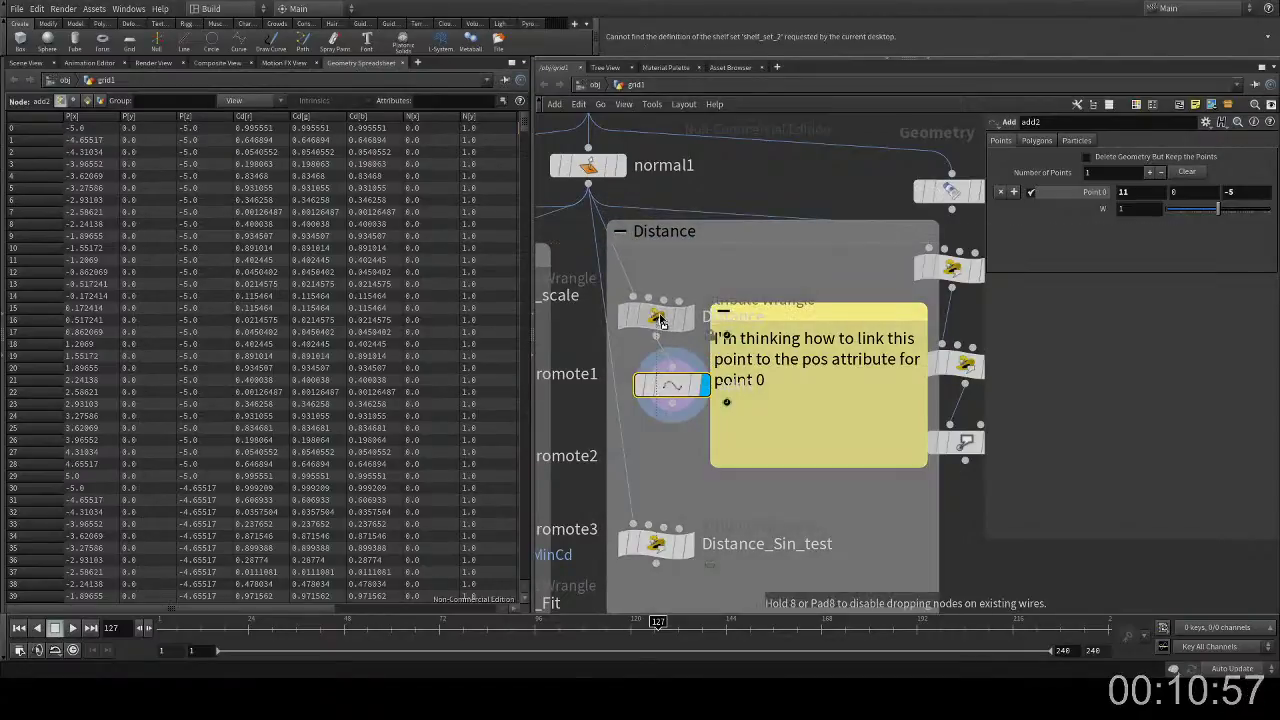
click(657, 297)
click(1080, 276)
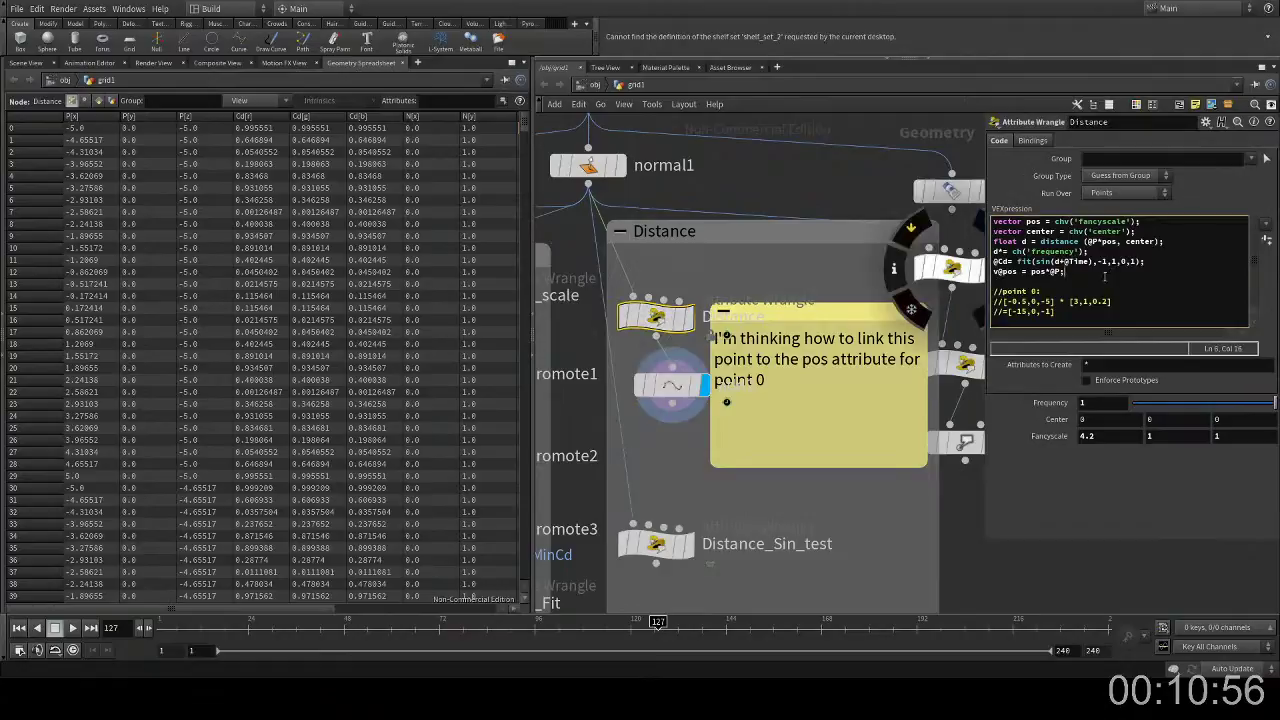
drag(668, 388, 675, 428)
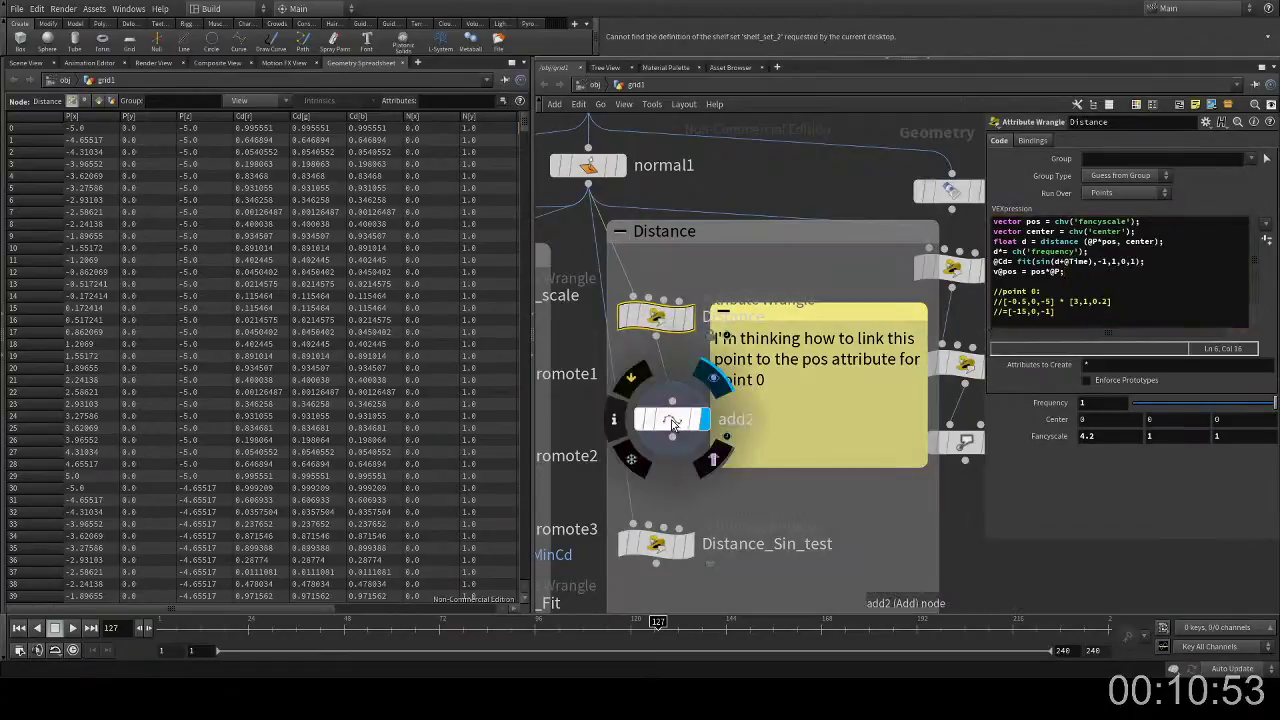
click(674, 422)
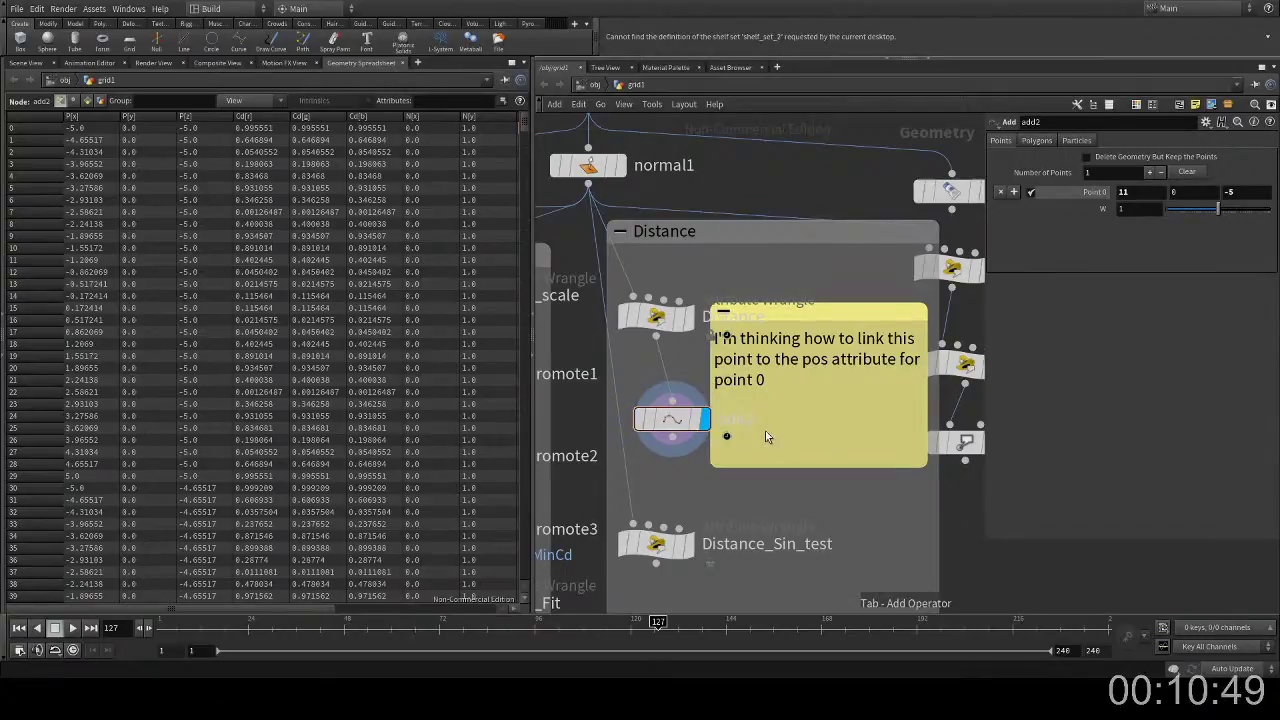
click(677, 477)
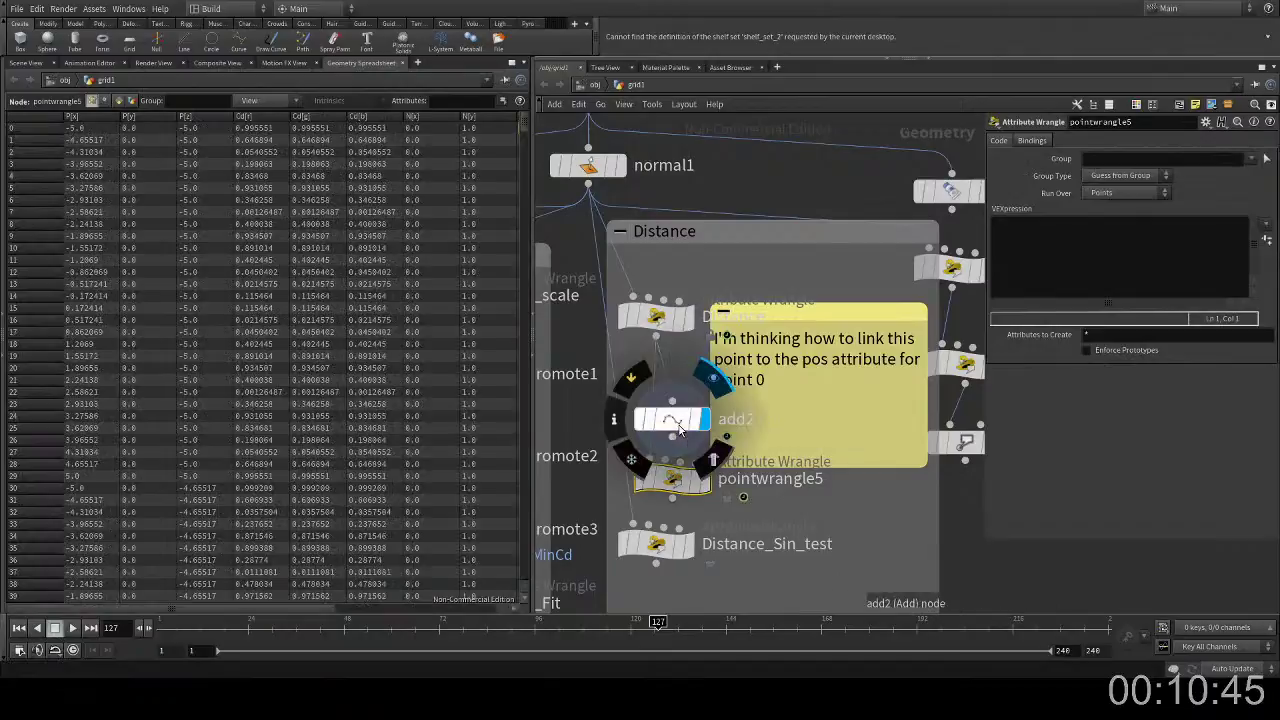
drag(678, 427, 824, 440)
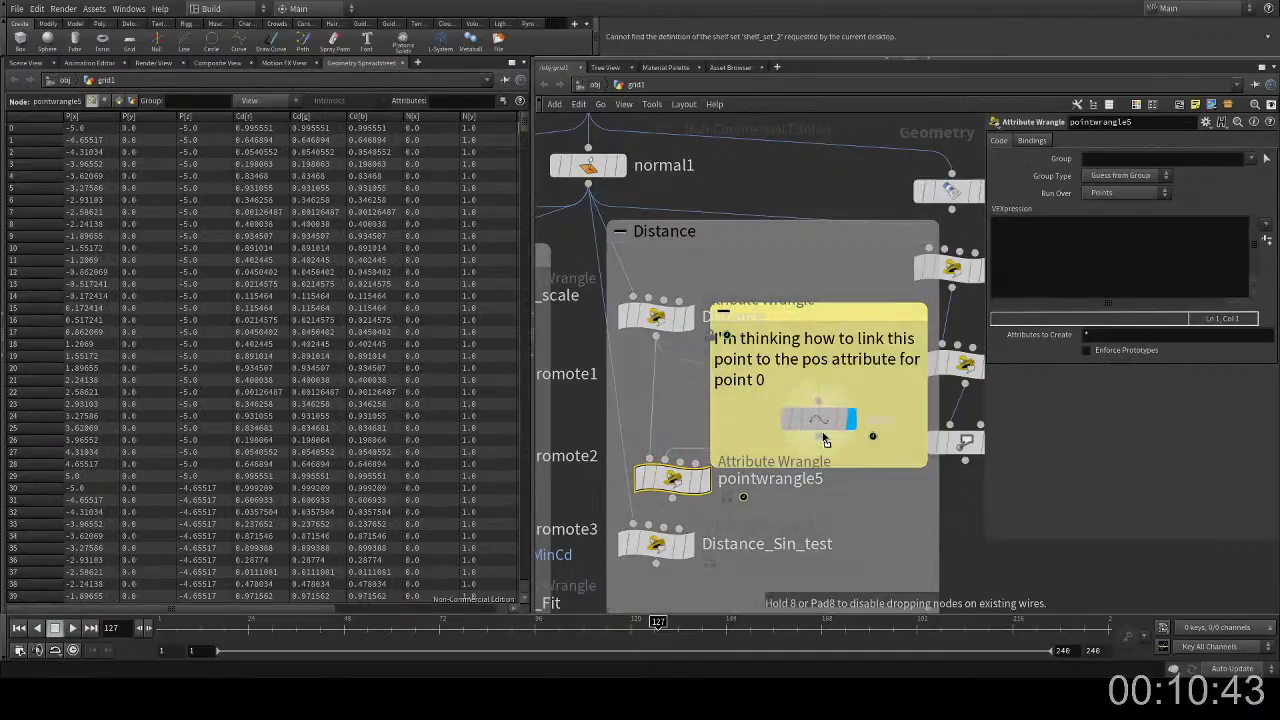
click(815, 316)
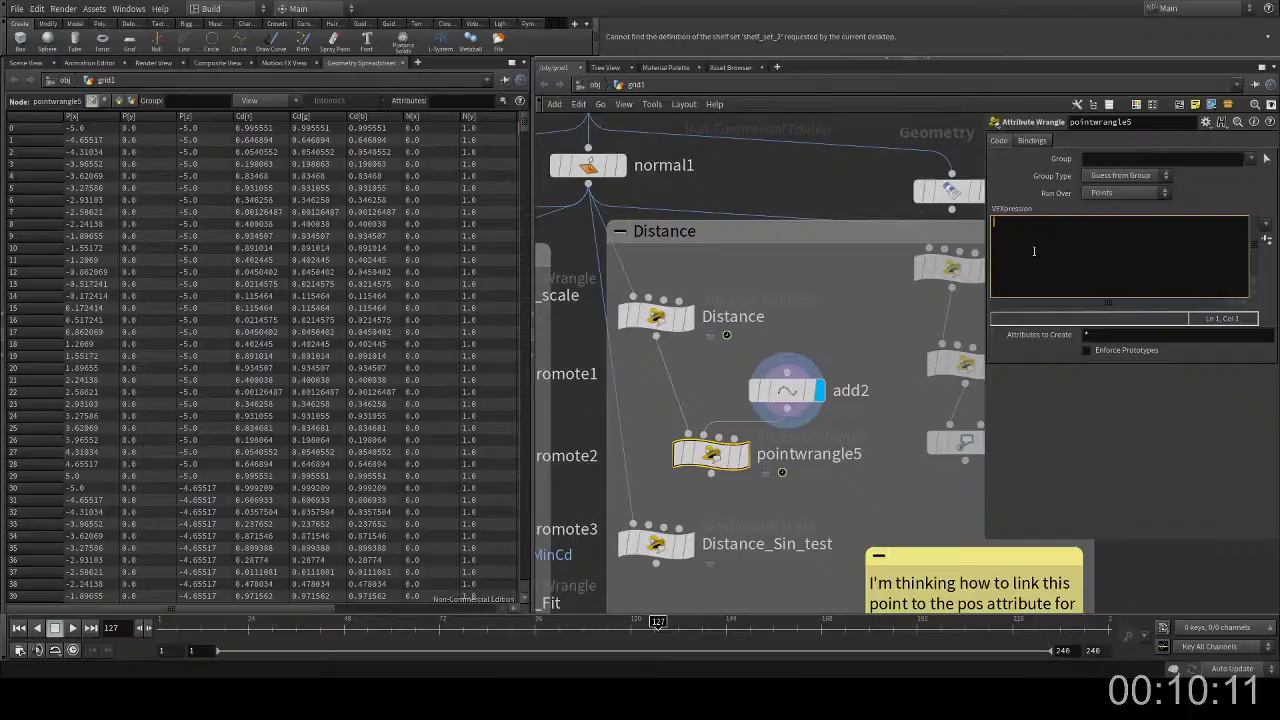
Step: Enter the VEX line point(1,'p',0); in pointwrangle5's VEXpression
text(point)
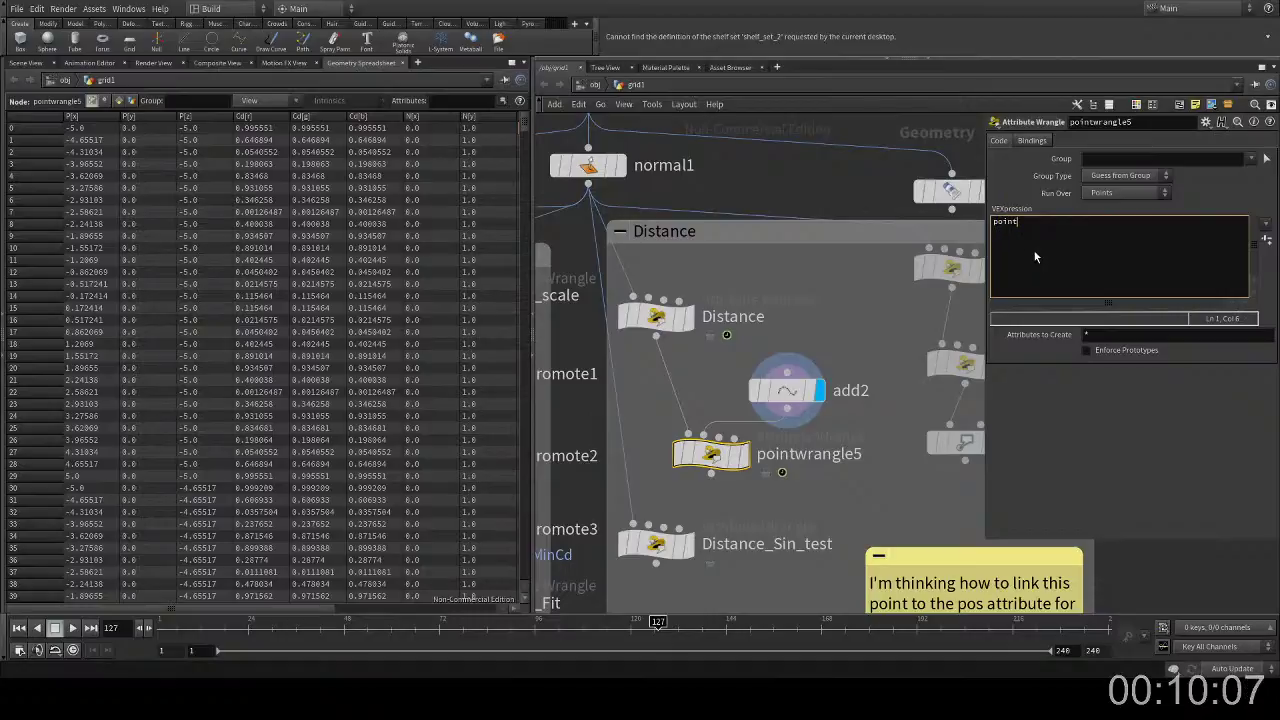
text(())
key(BackSpace)
text(1))
text(,)
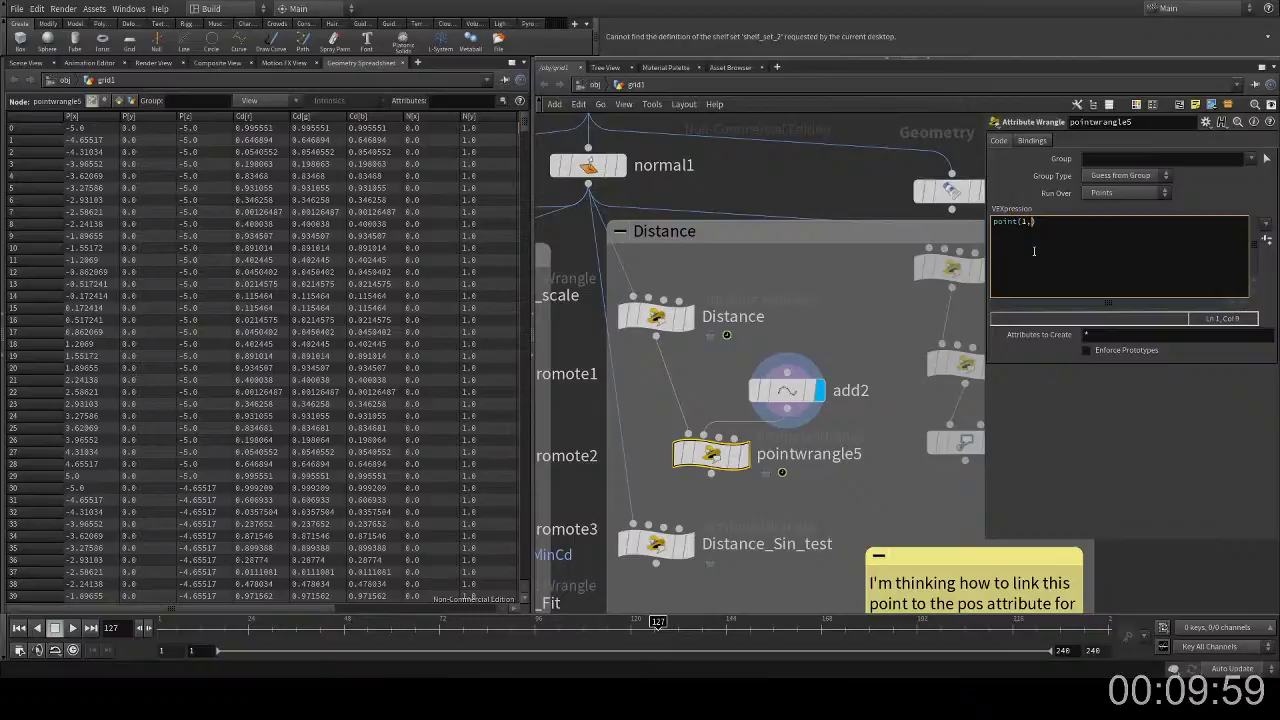
text("P)
key(BackSpace)
key(BackSpace)
text(")
text(p")
text(,0))
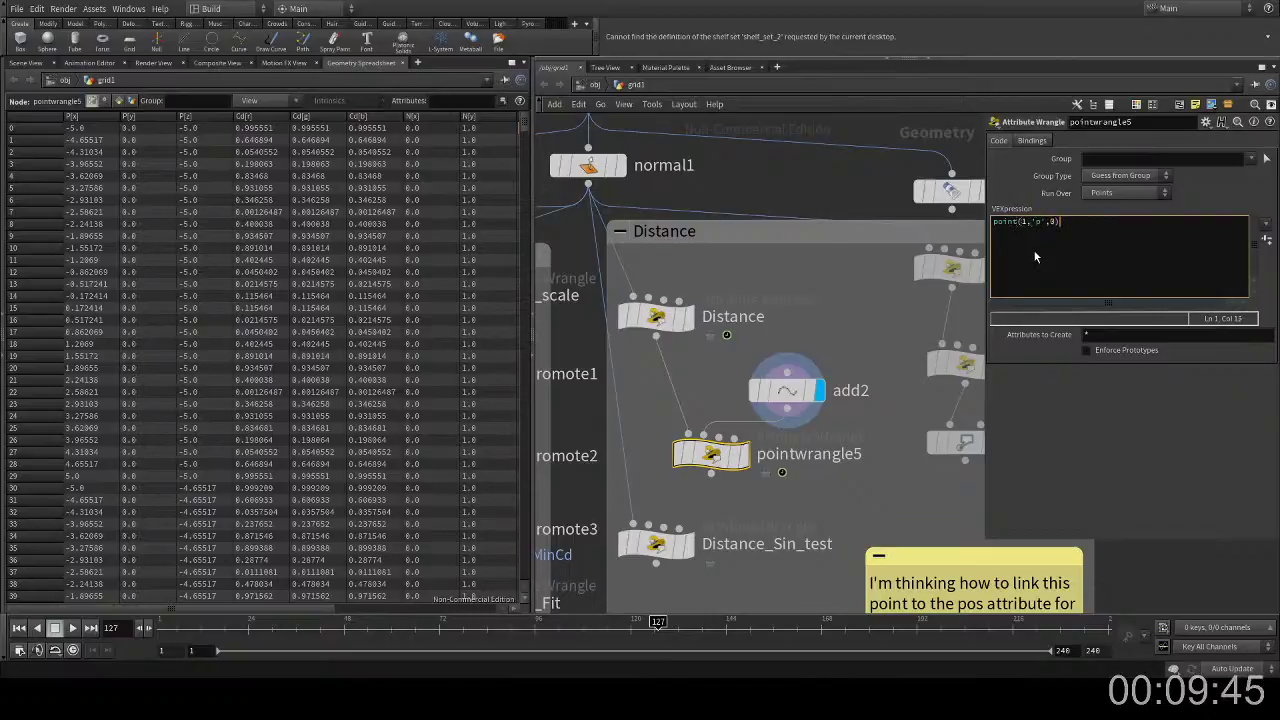
text(;)
key(Return)
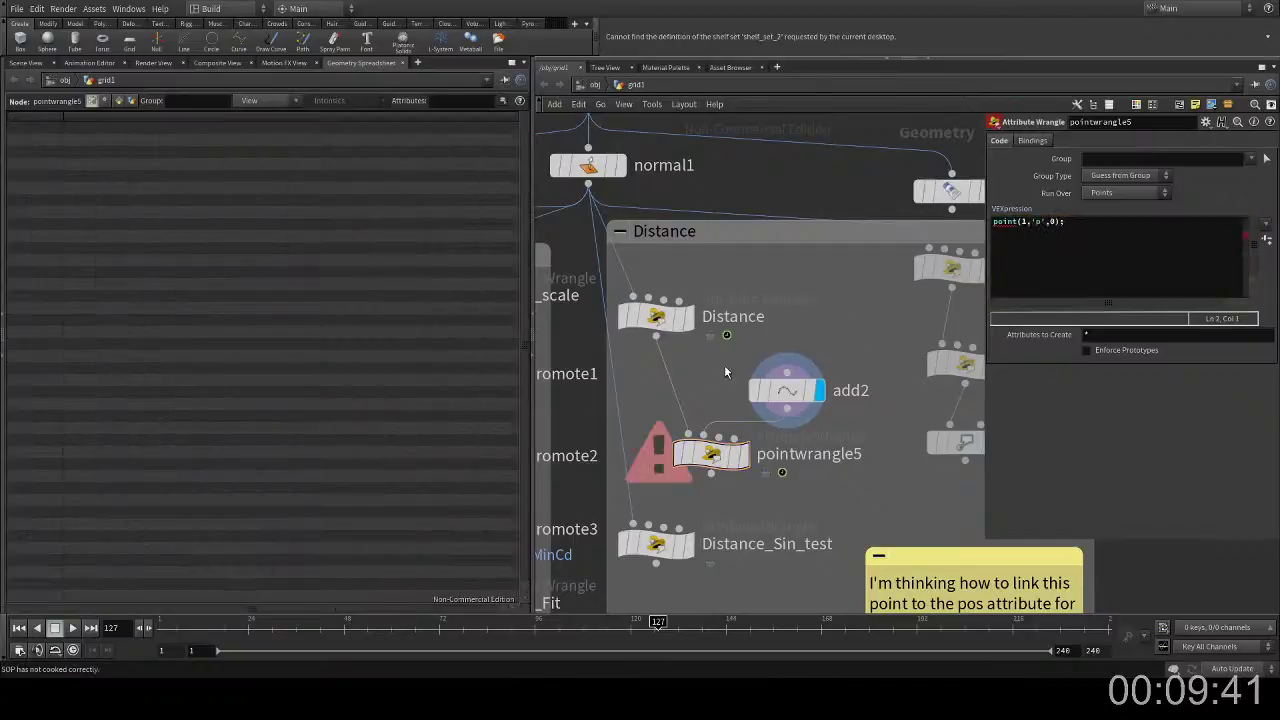
Step: Move add2 up against pointwrangle5, checking add2's points and the wrangle's code
click(785, 391)
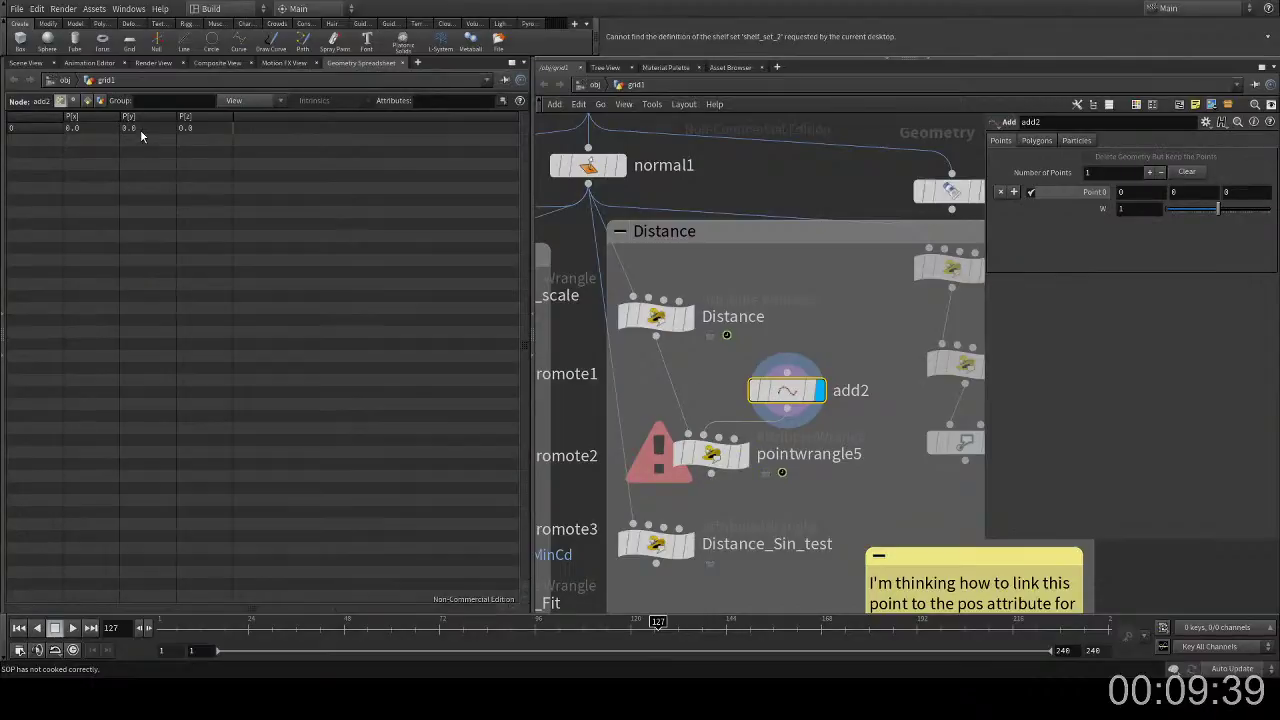
click(711, 454)
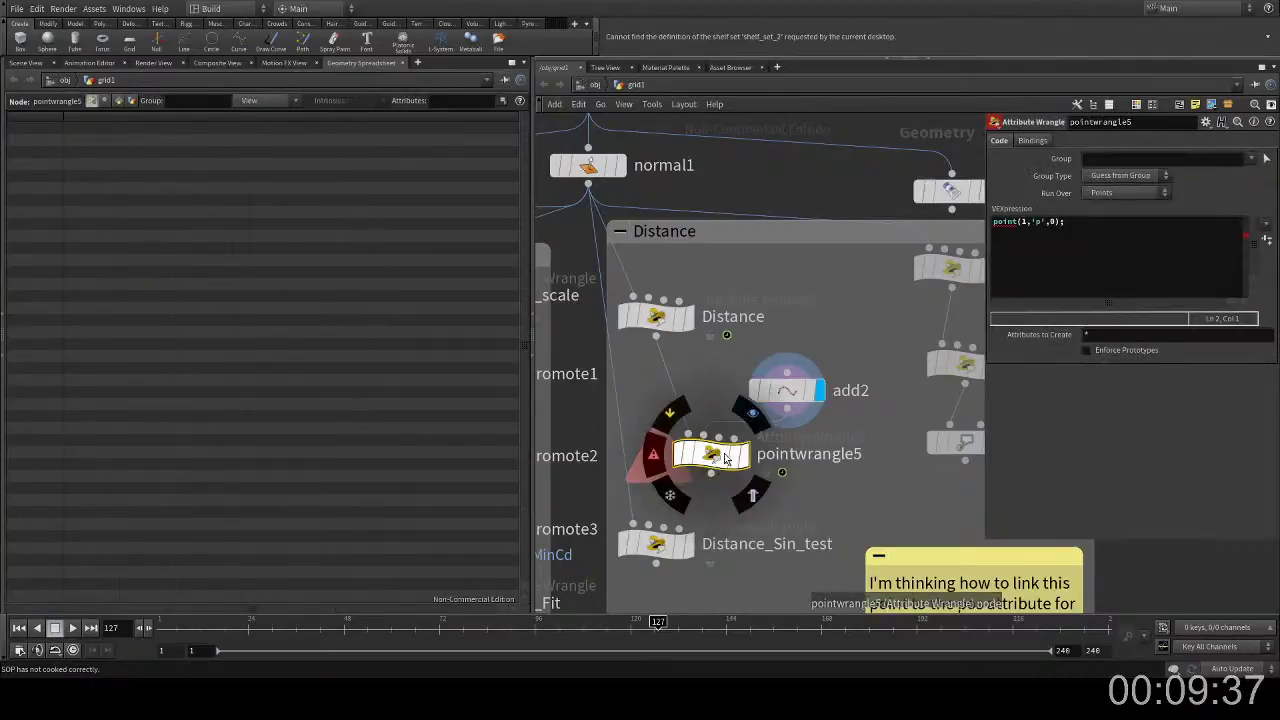
click(1026, 222)
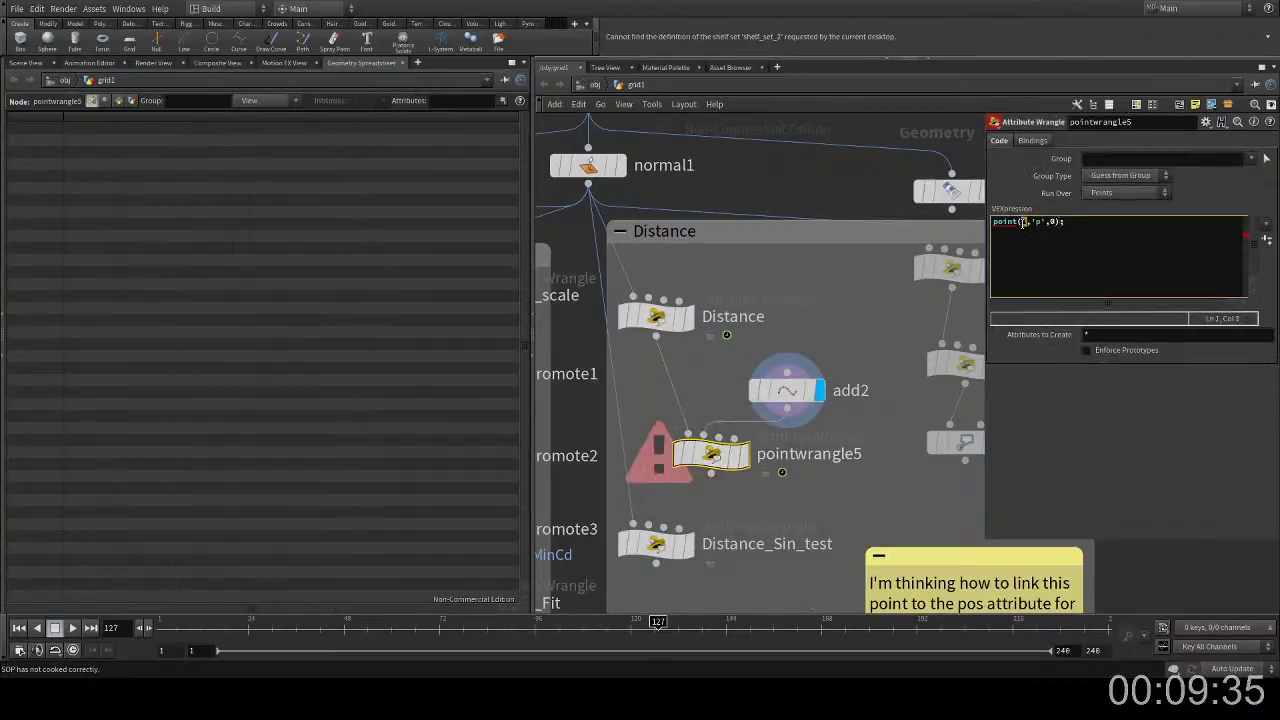
click(1008, 222)
mouse_move(710, 455)
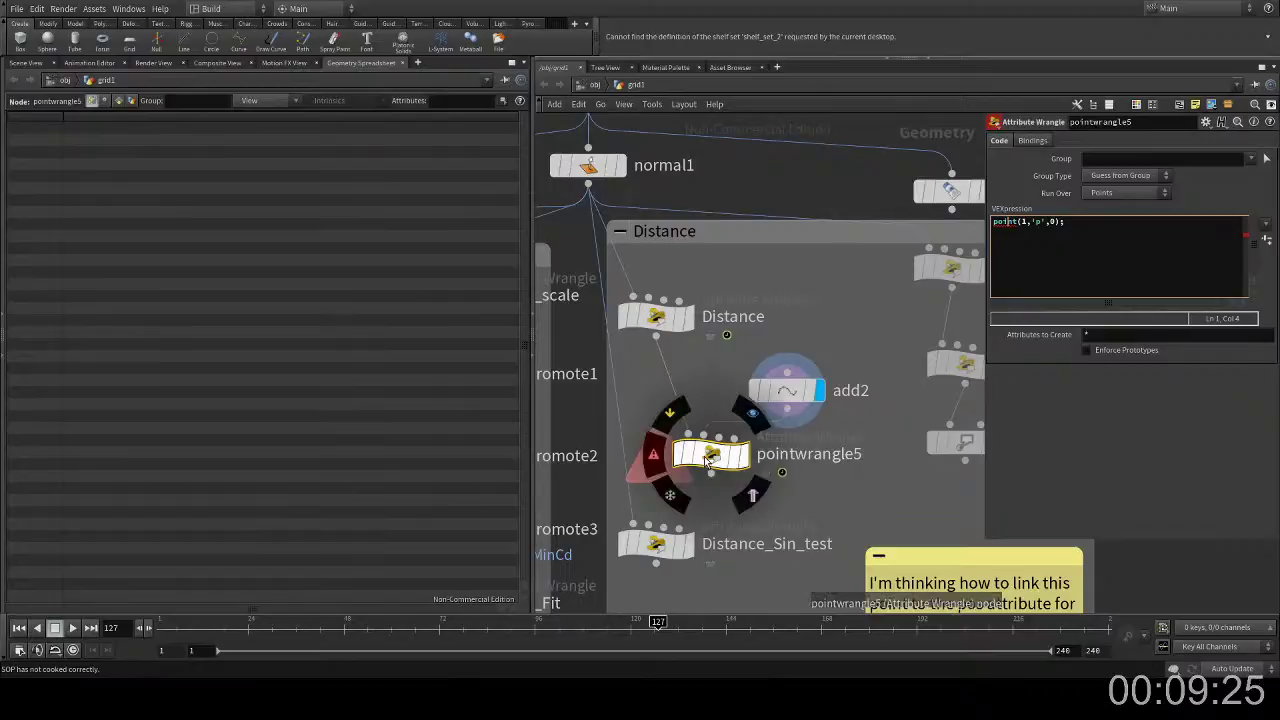
drag(793, 397, 808, 363)
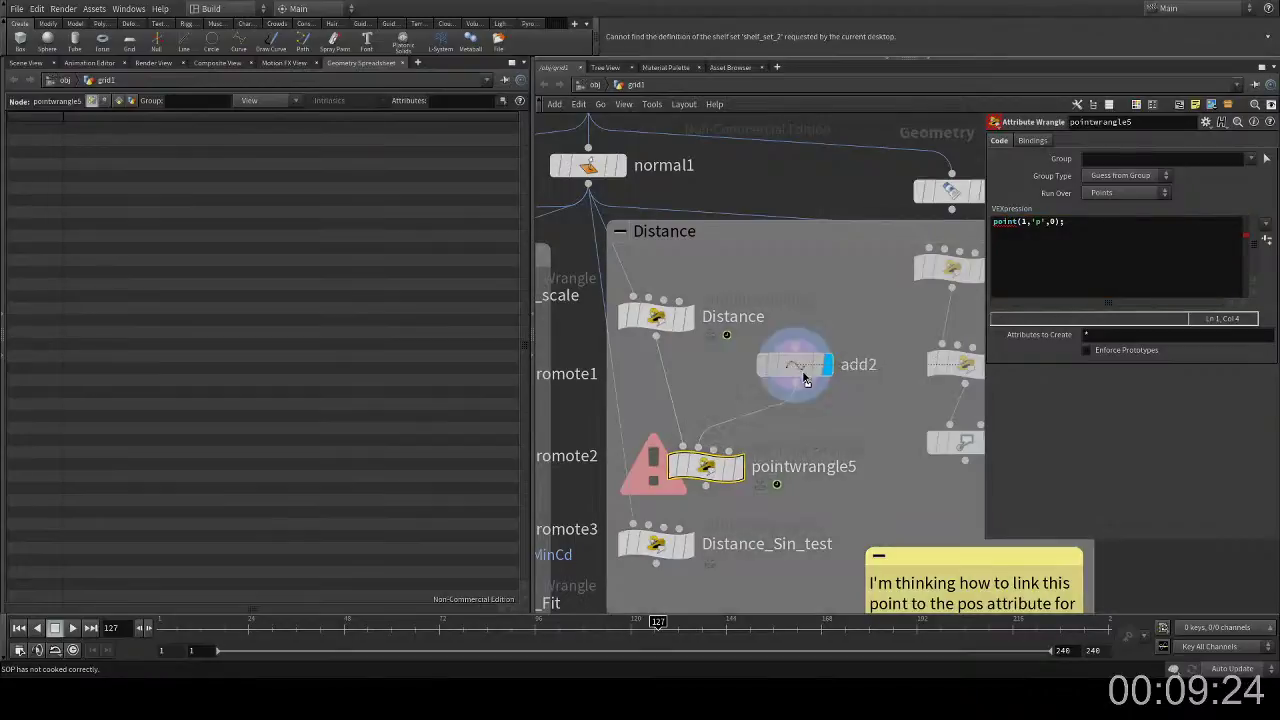
drag(705, 466, 717, 431)
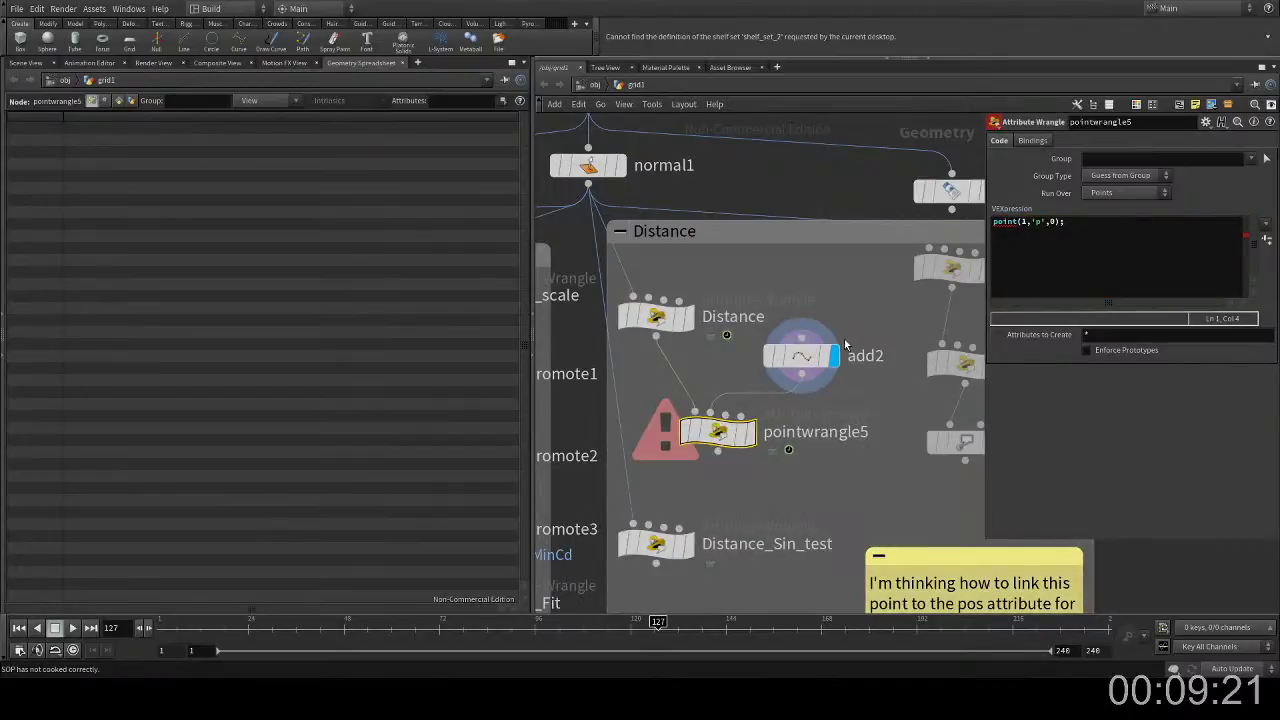
click(803, 358)
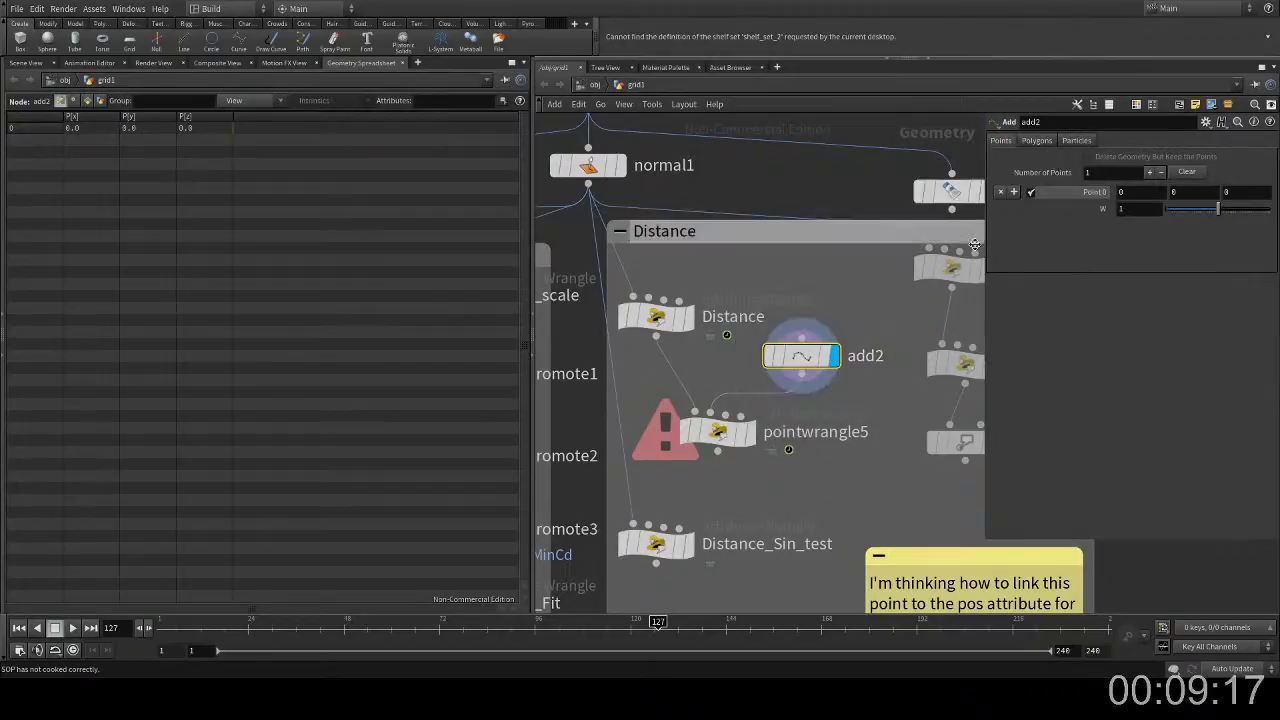
click(718, 432)
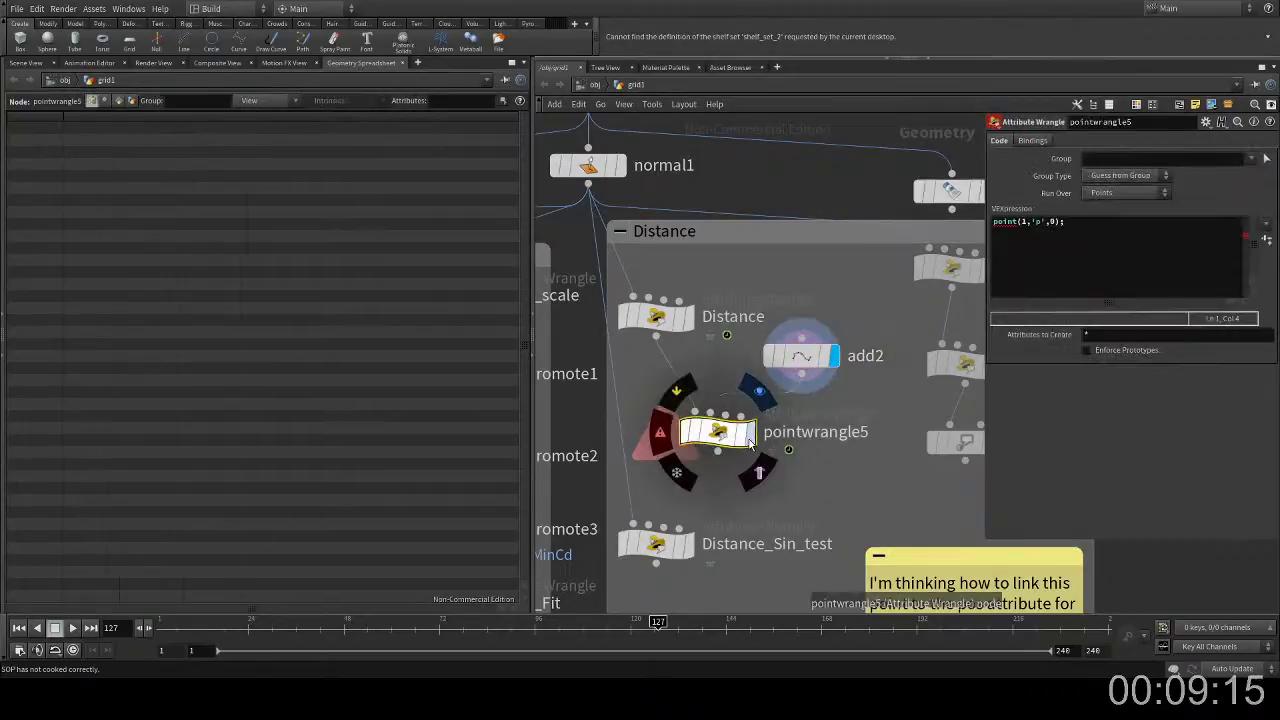
Step: Display pointwrangle5 and change its attribute name from 'p' to 'P'
key(r)
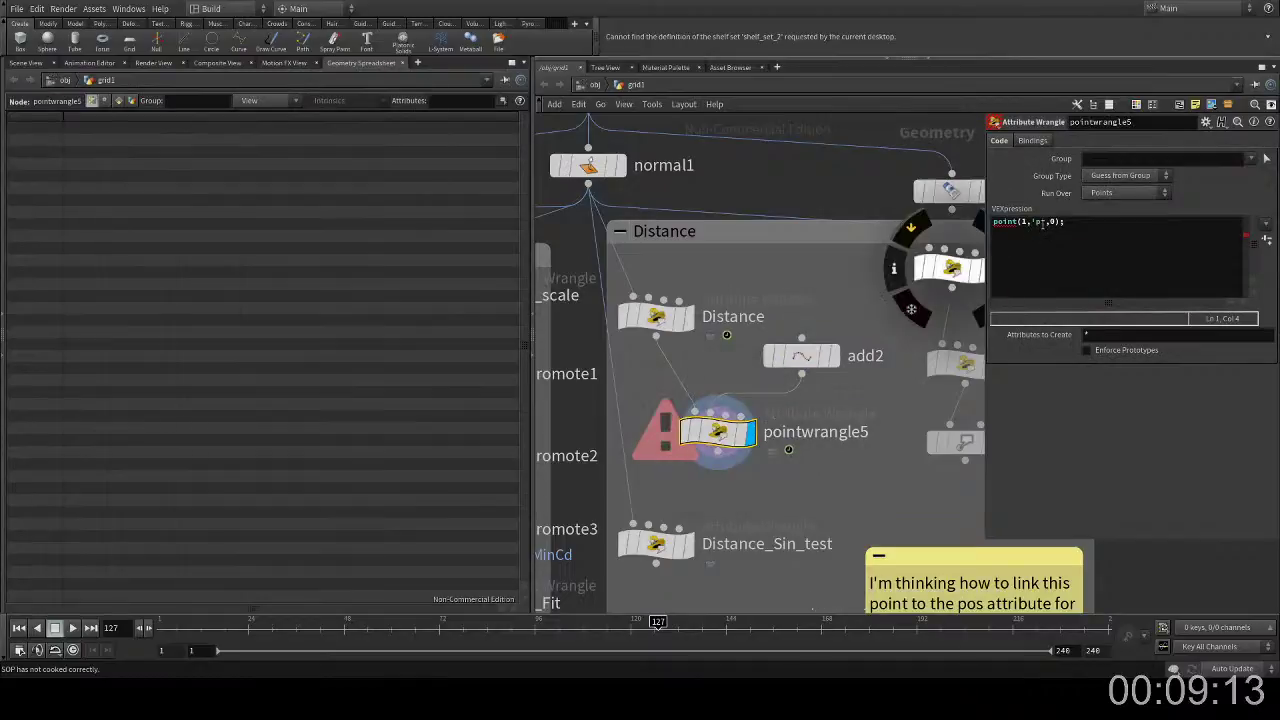
click(1040, 222)
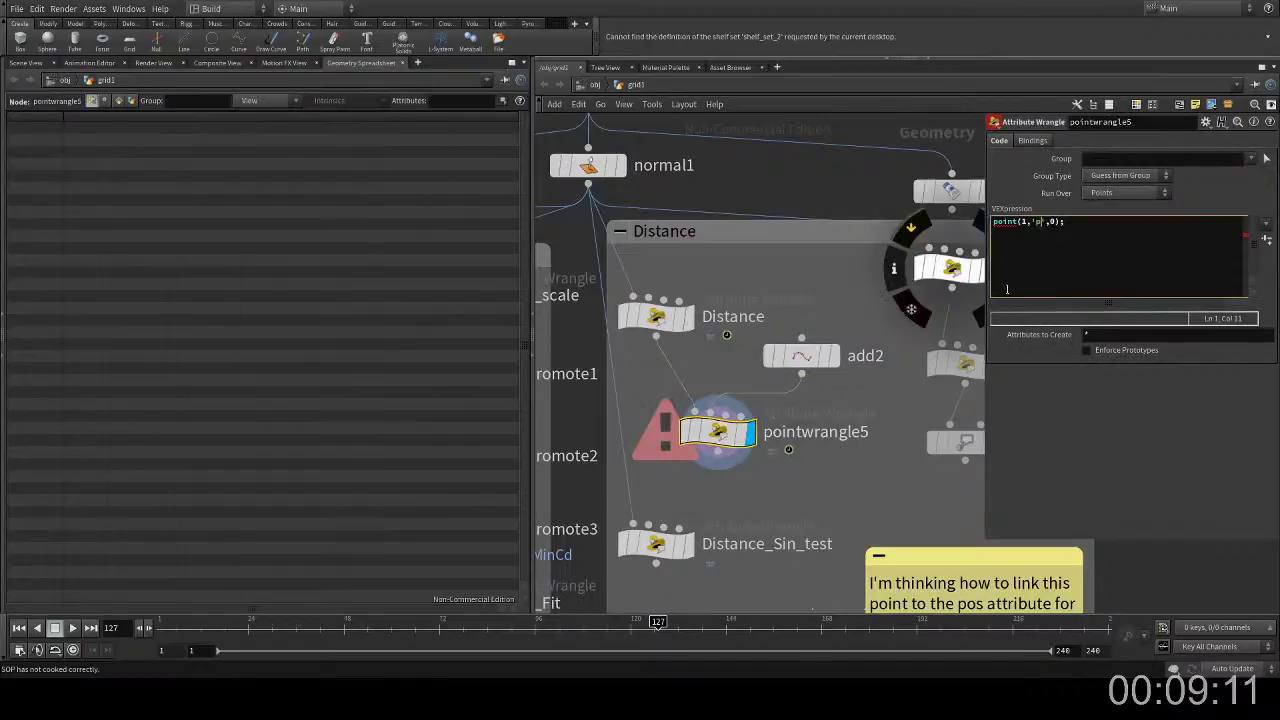
key(BackSpace)
text(P)
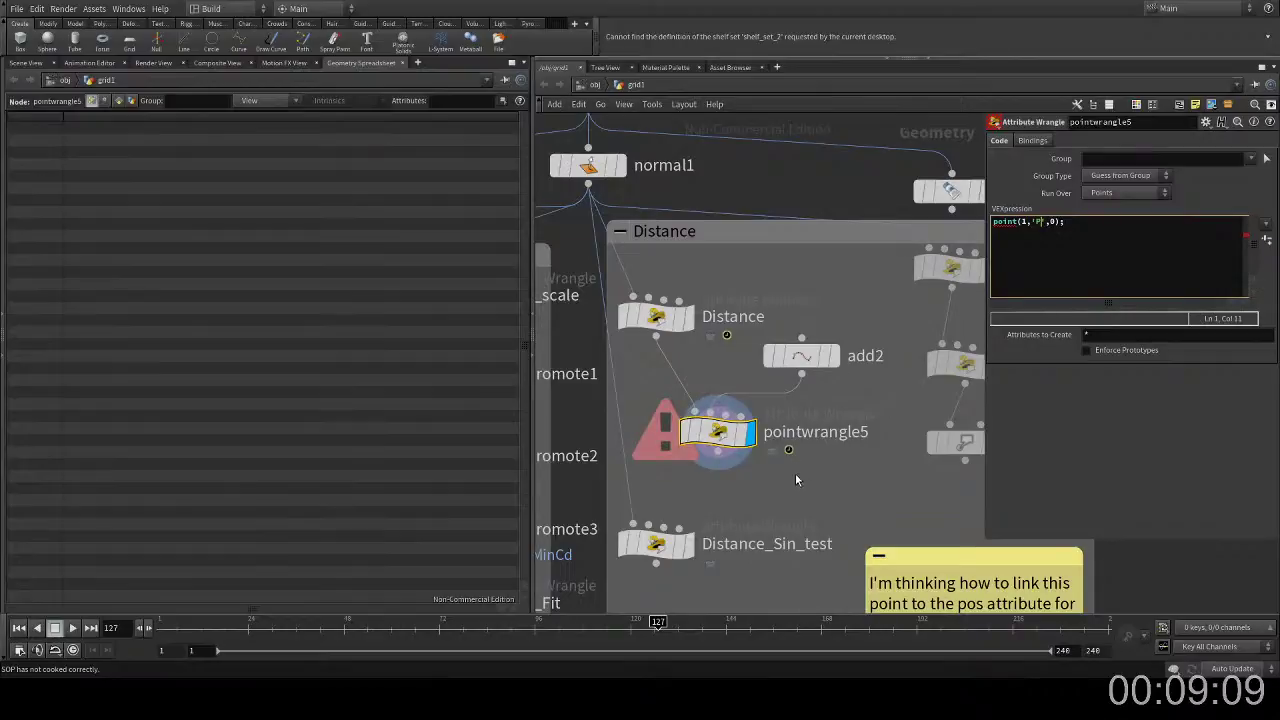
click(808, 479)
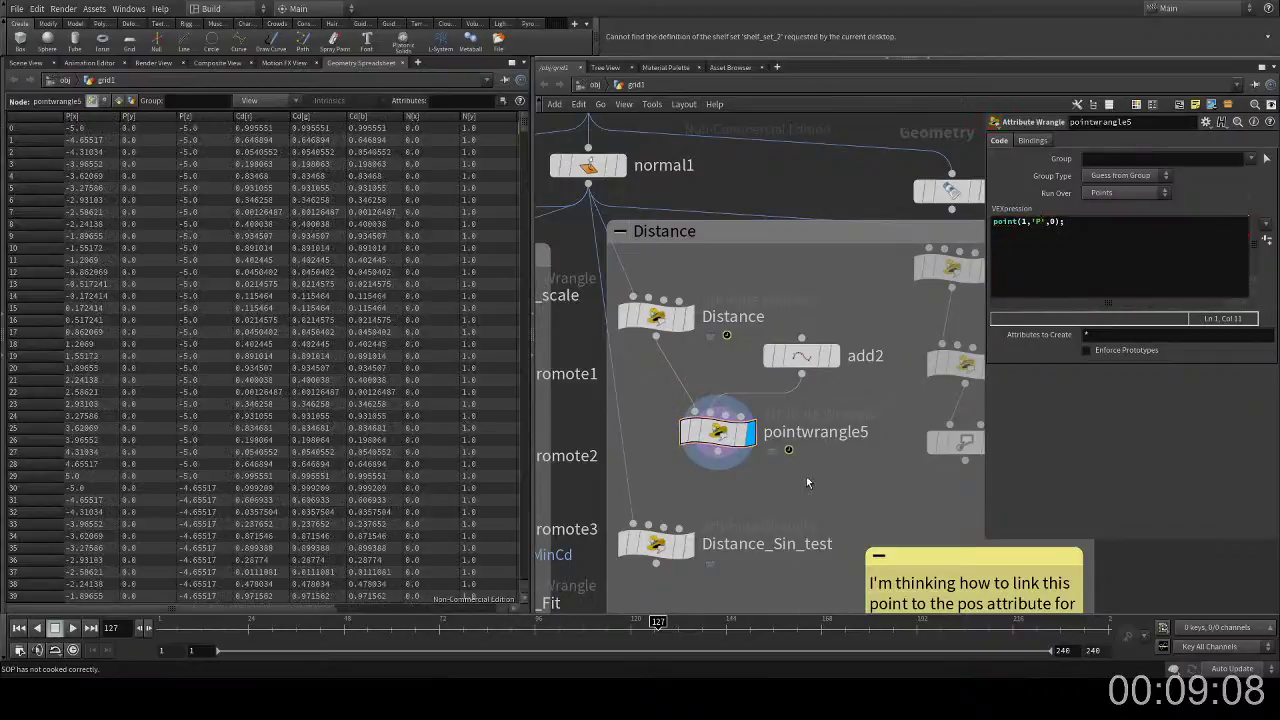
click(718, 432)
Step: Append =point(0,'pos',0); so the line reads point(1,'P',0)=point(0,'pos',0);
click(1087, 219)
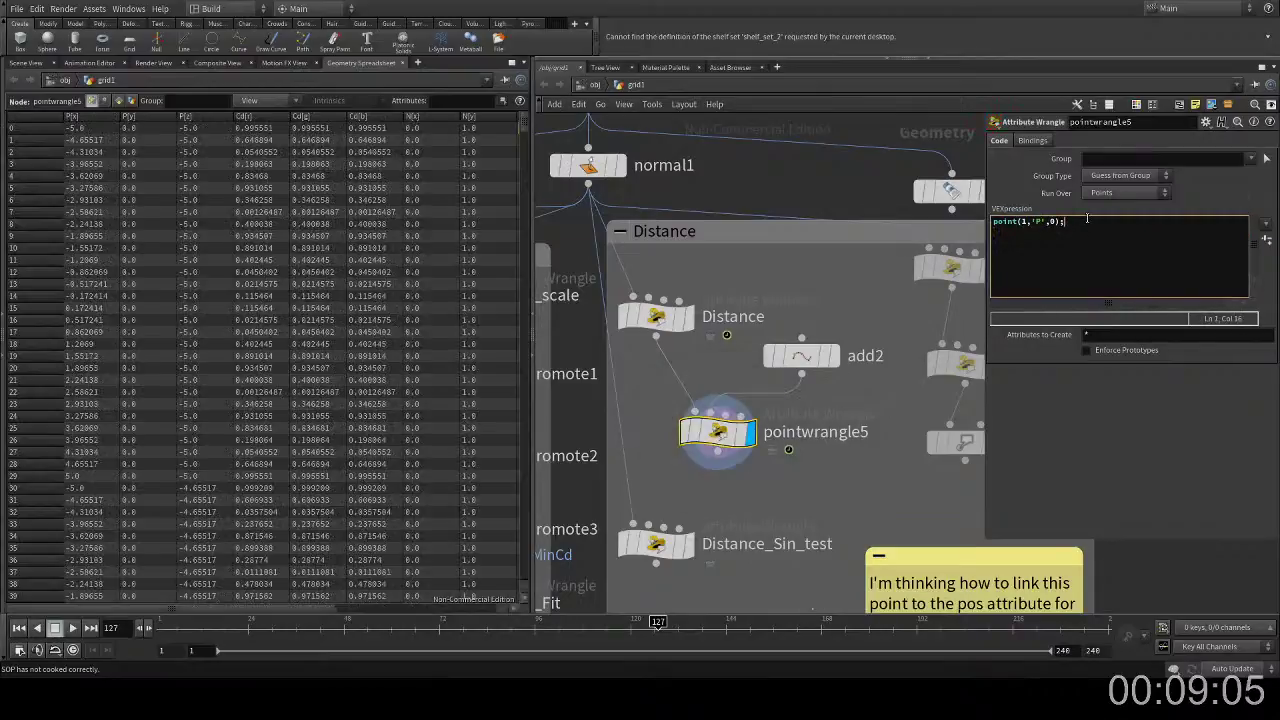
key(BackSpace)
text(=)
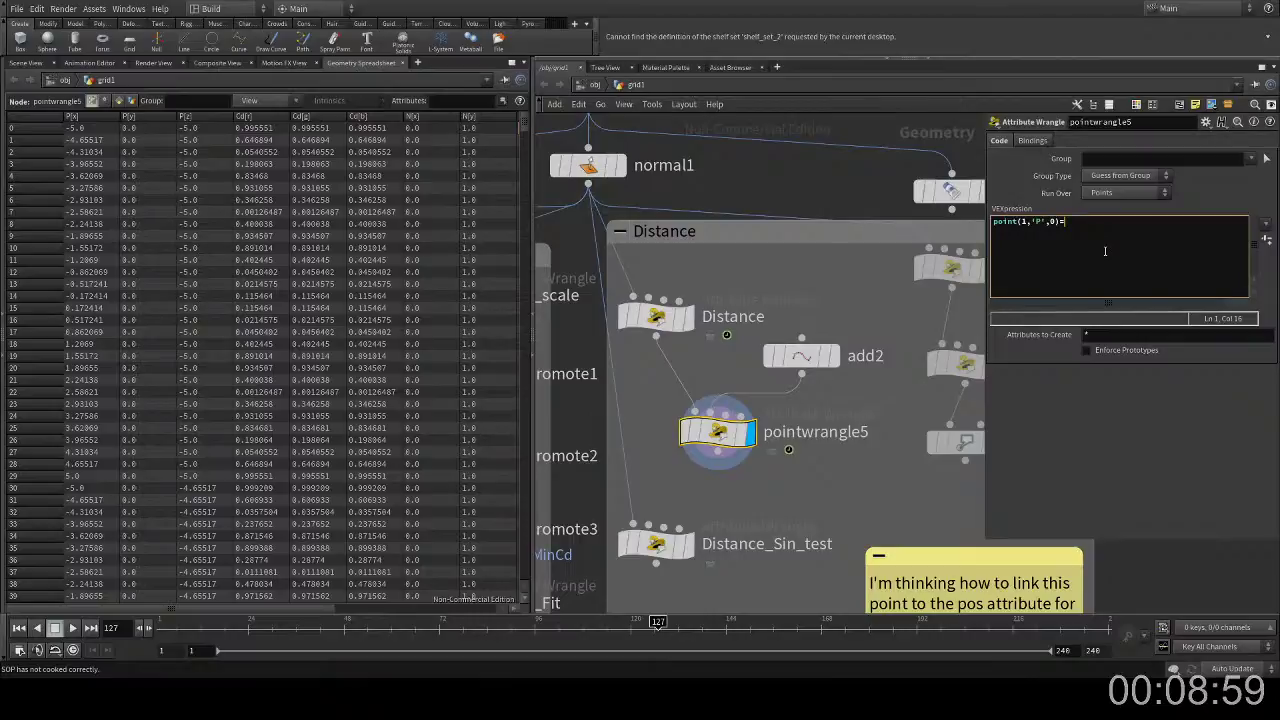
text(())
key(Left)
text(@P)
key(BackSpace)
key(BackSpace)
key(Right)
key(Return)
key(BackSpace)
key(BackSpace)
key(BackSpace)
text(point)
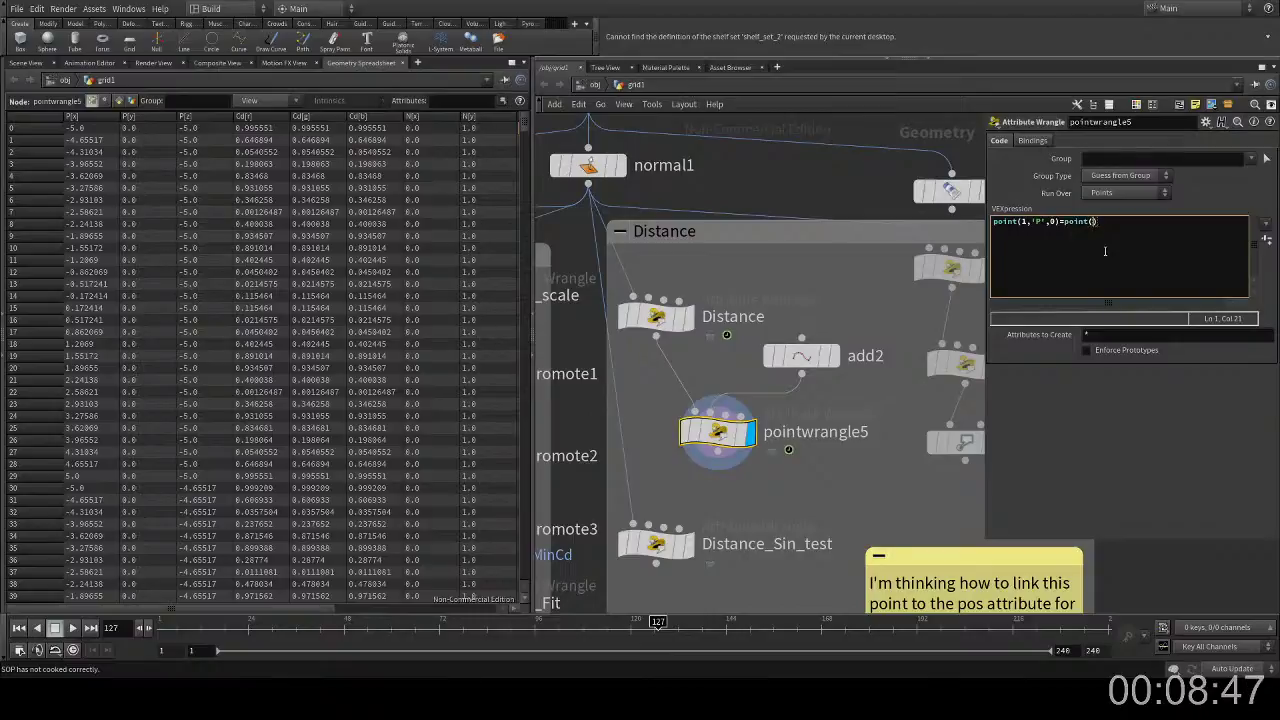
text(0)
text(, )
text(')
text(pos',0)
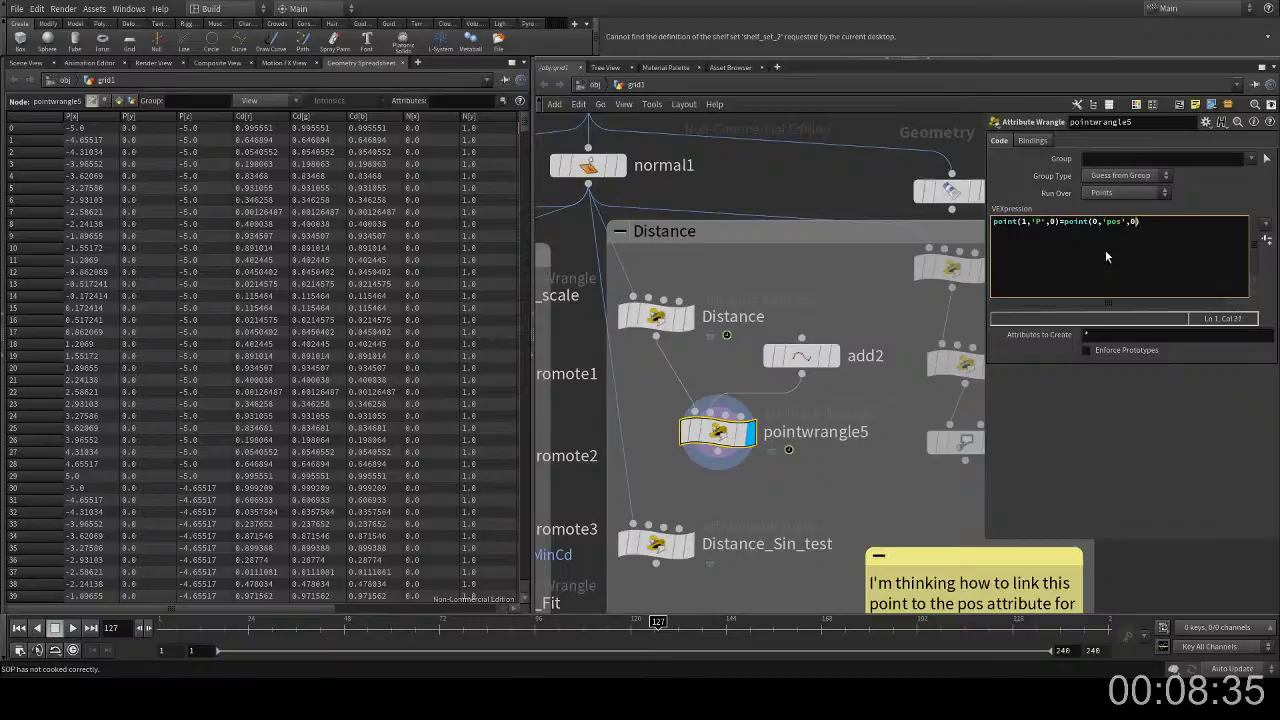
key(End)
text(;)
key(Return)
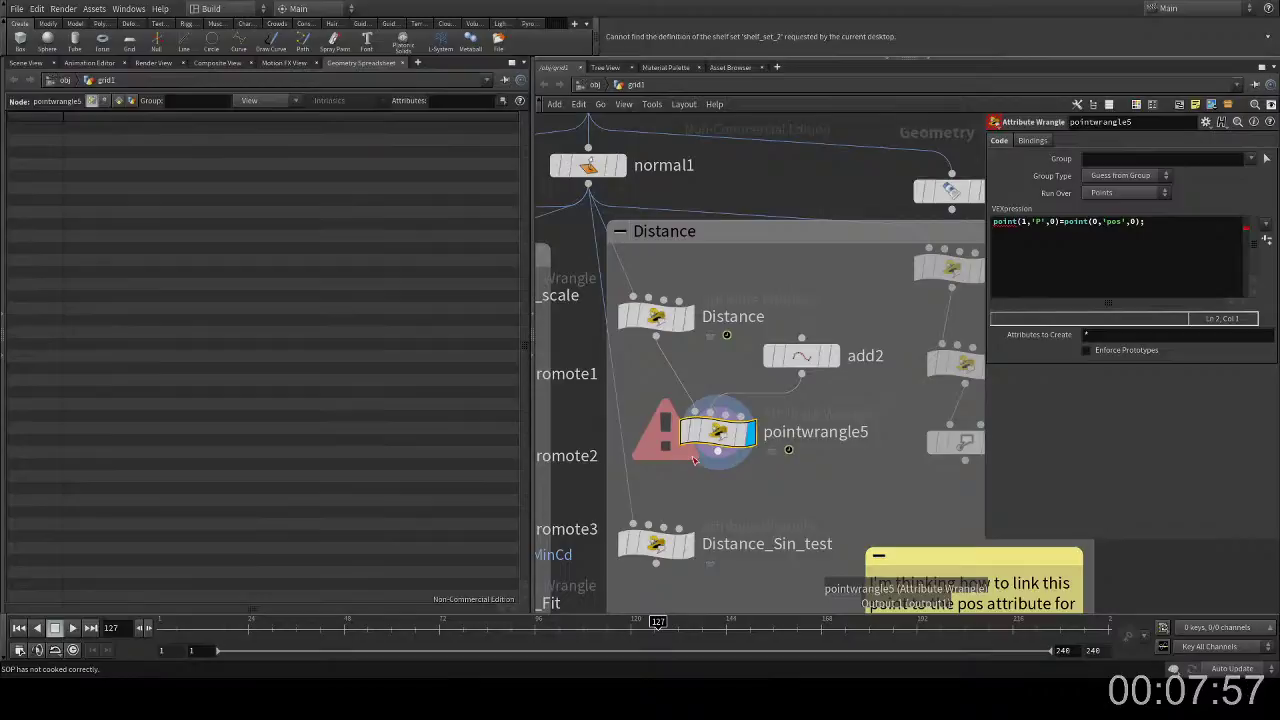
Step: Wire Distance into pointwrangle5's second input and rewrite the VEX as @P=point(1,'pos',0);
click(1048, 233)
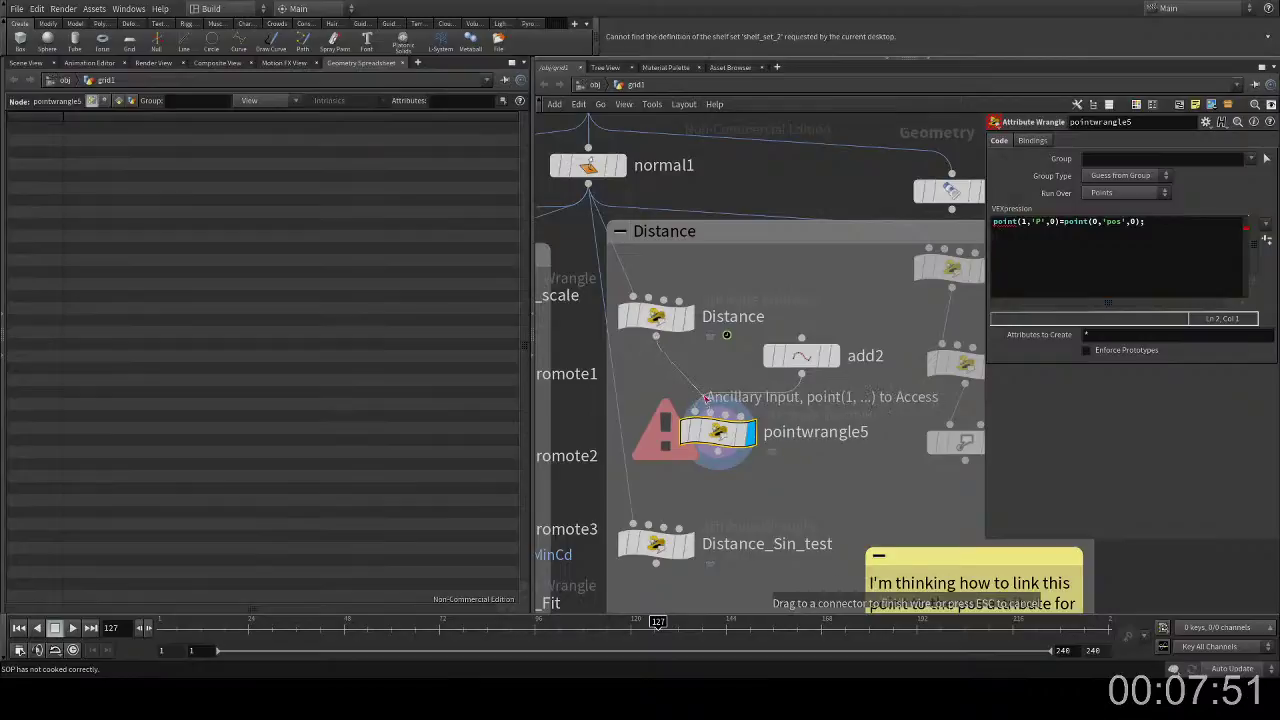
drag(656, 337, 718, 410)
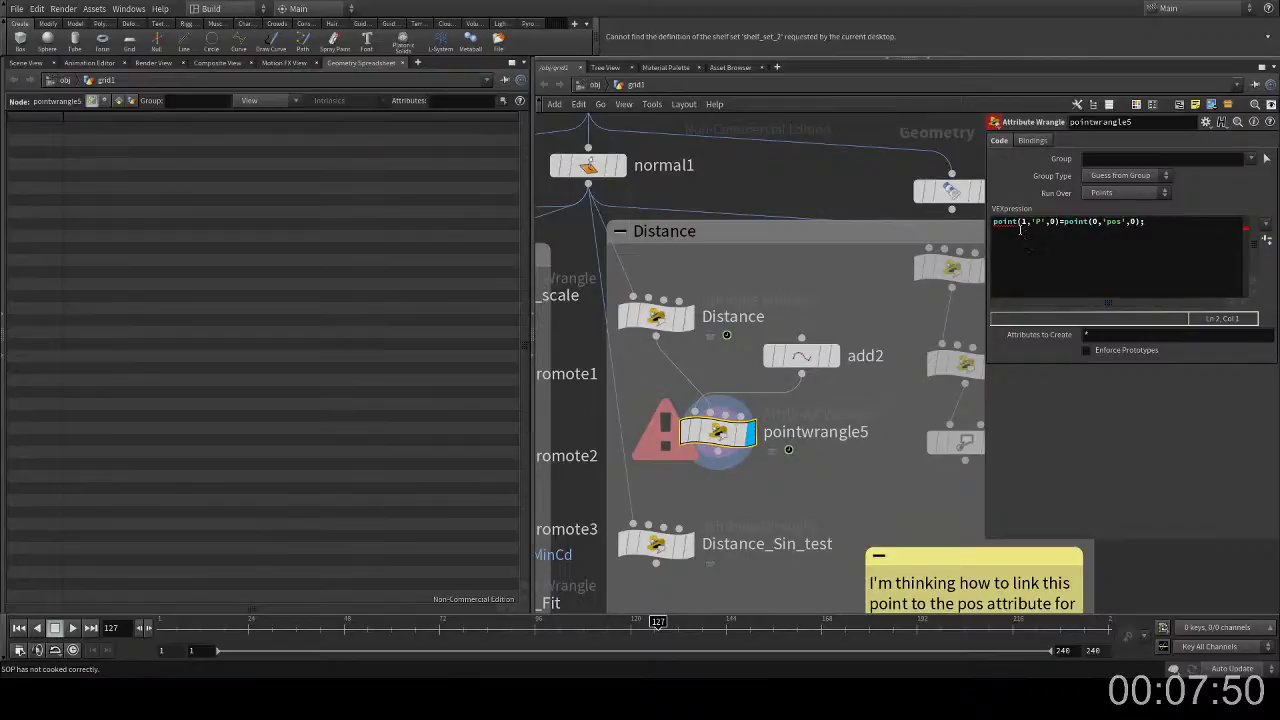
click(1057, 222)
drag(1058, 222, 978, 222)
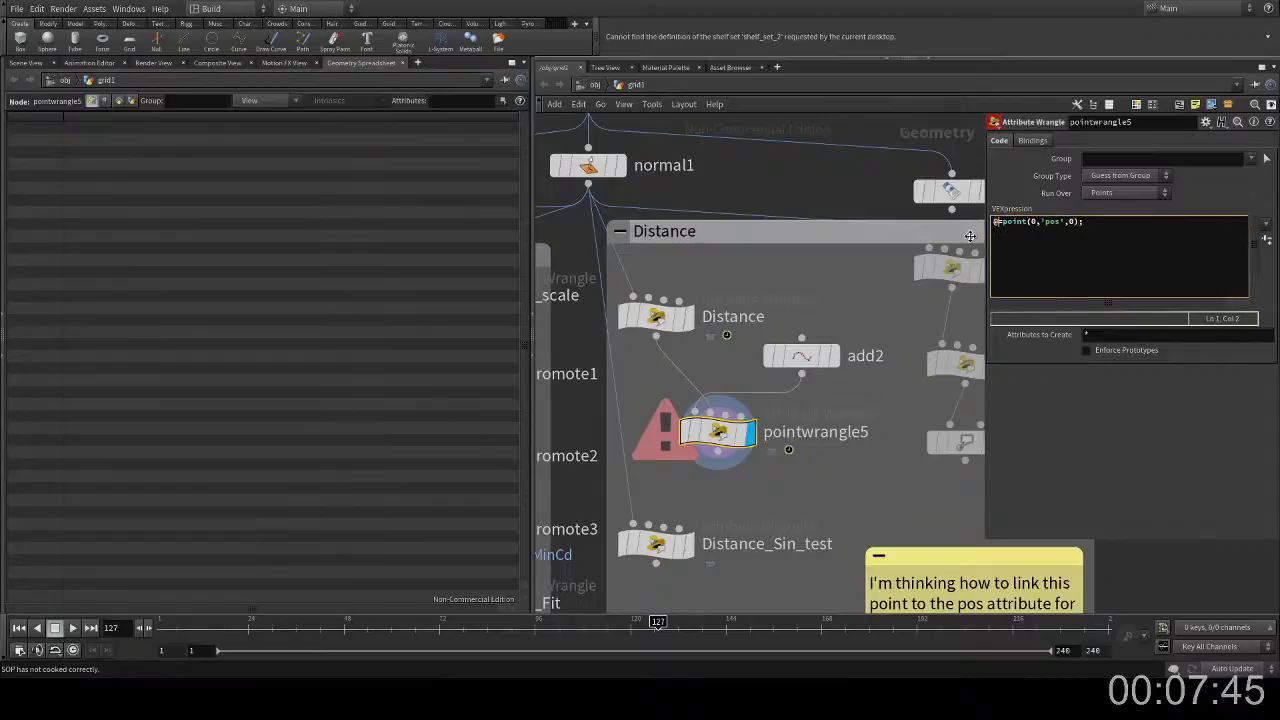
text(@P)
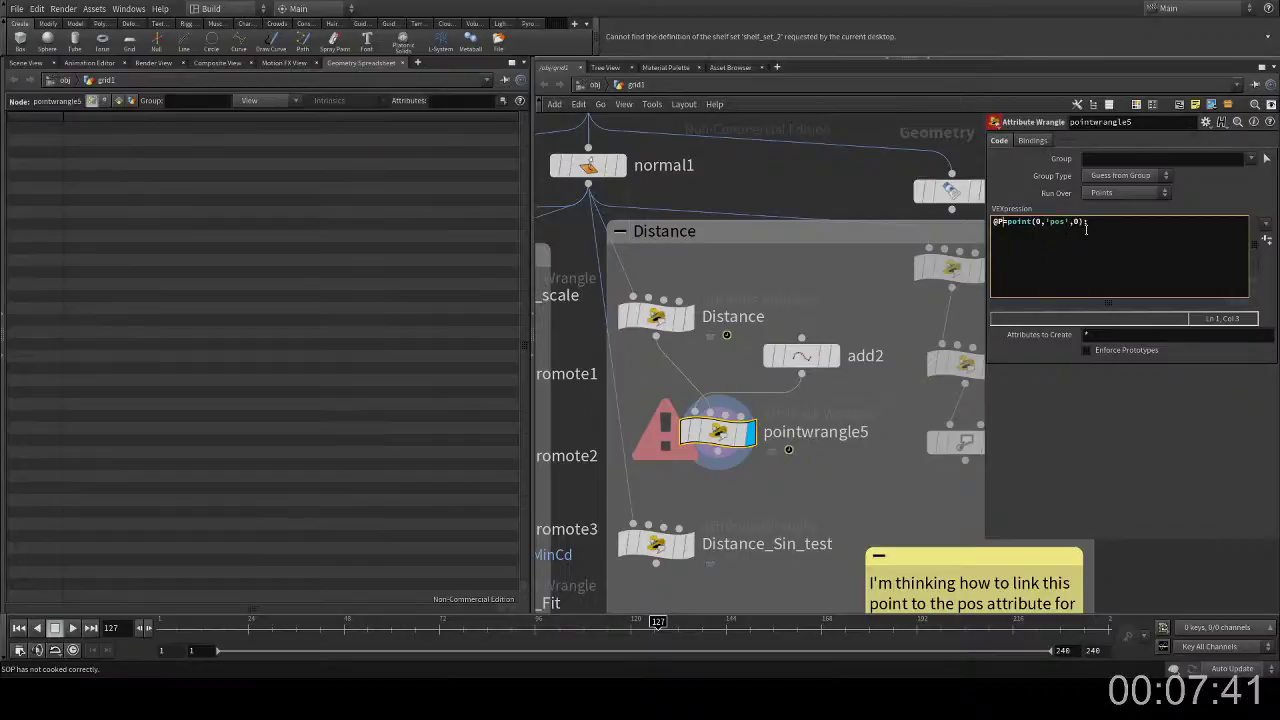
click(1041, 223)
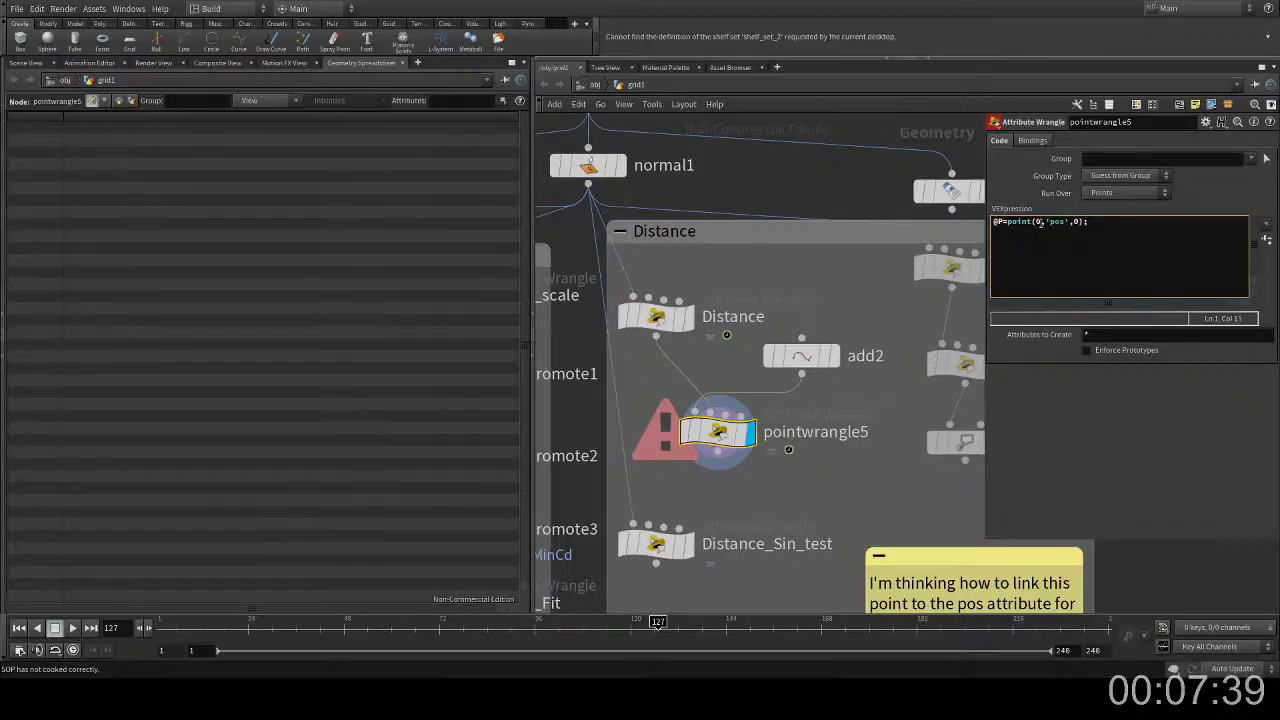
key(BackSpace)
text(1)
click(724, 442)
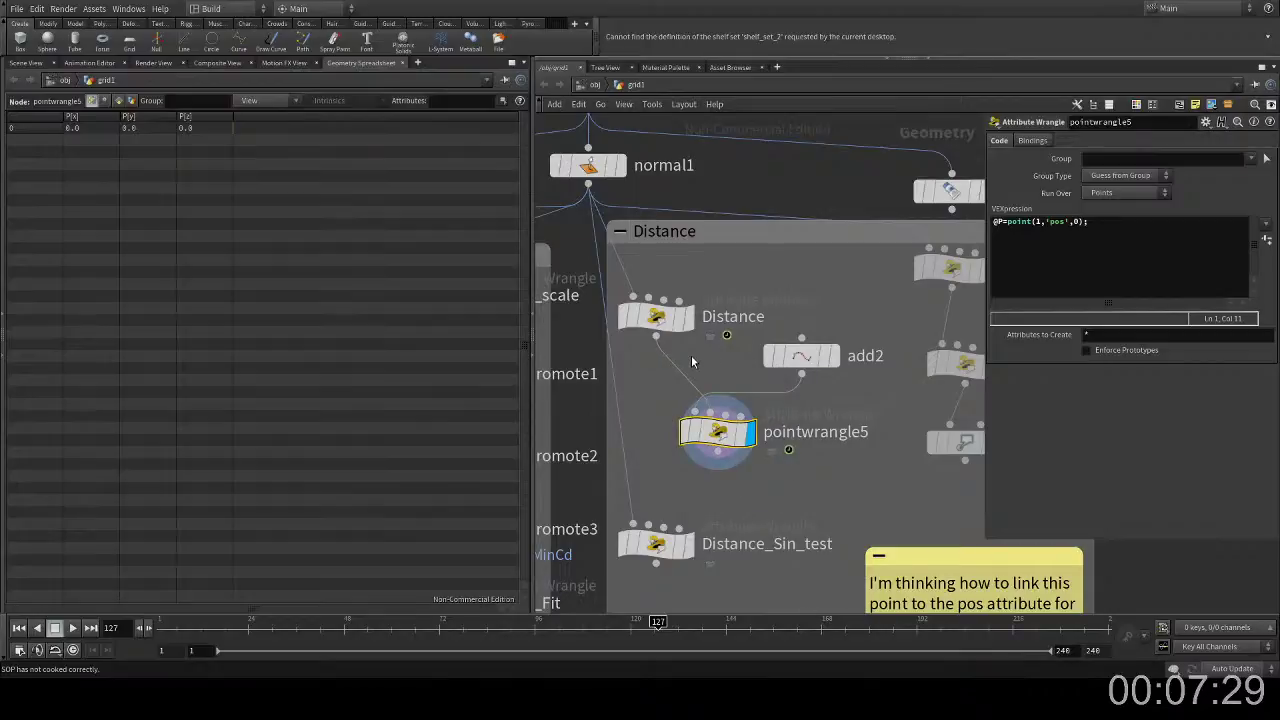
Step: Change the VEX to @P=point(1,'pos',1); and widen the spreadsheet to Distance's pos columns
double_click(1077, 221)
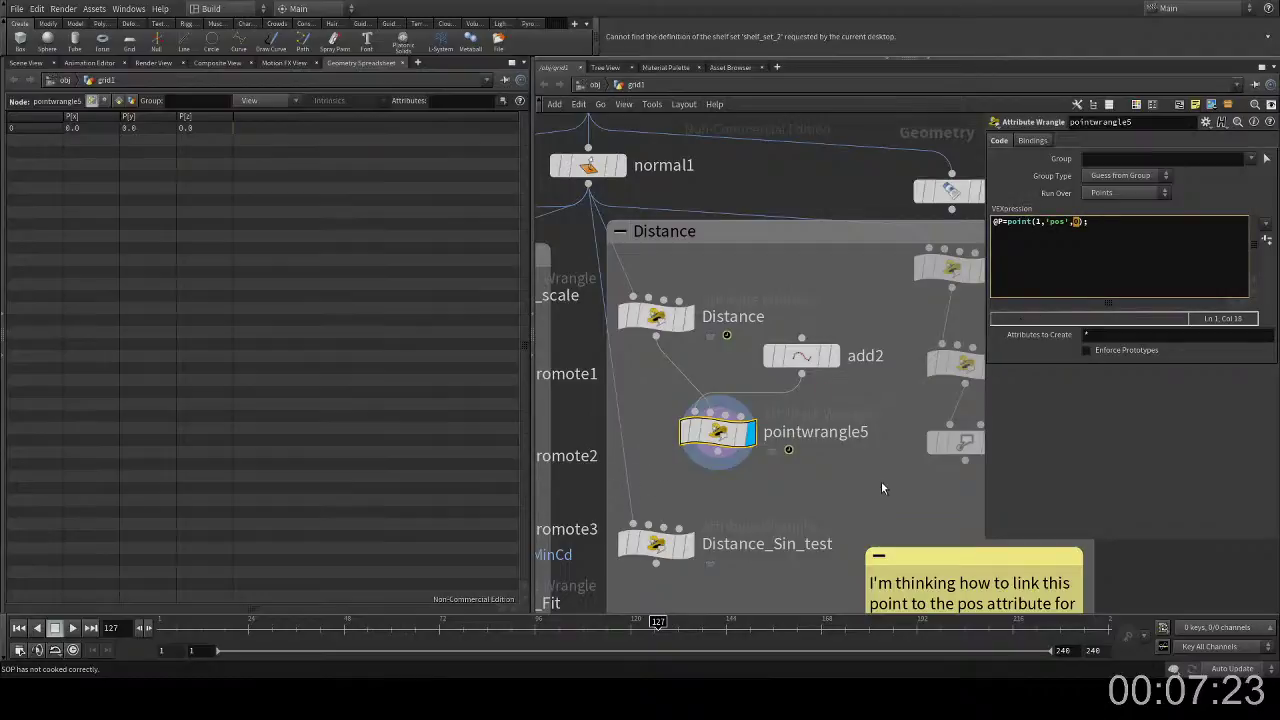
text(1)
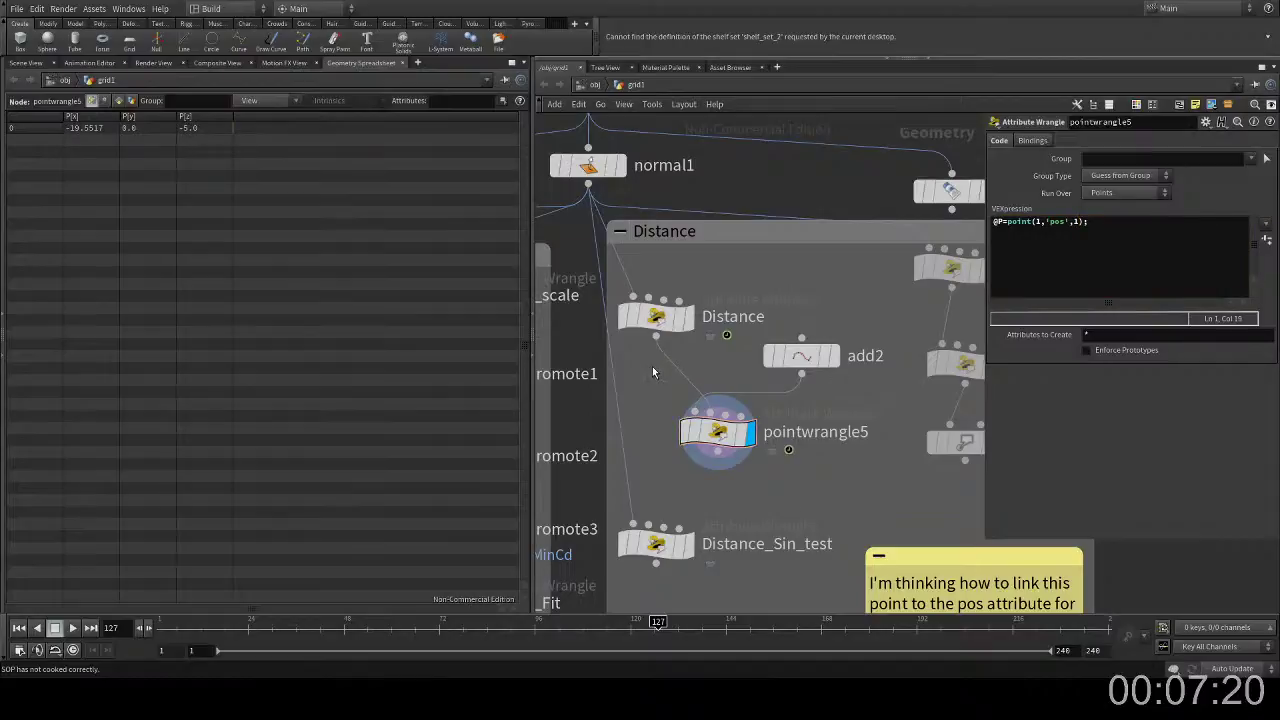
drag(652, 366, 677, 269)
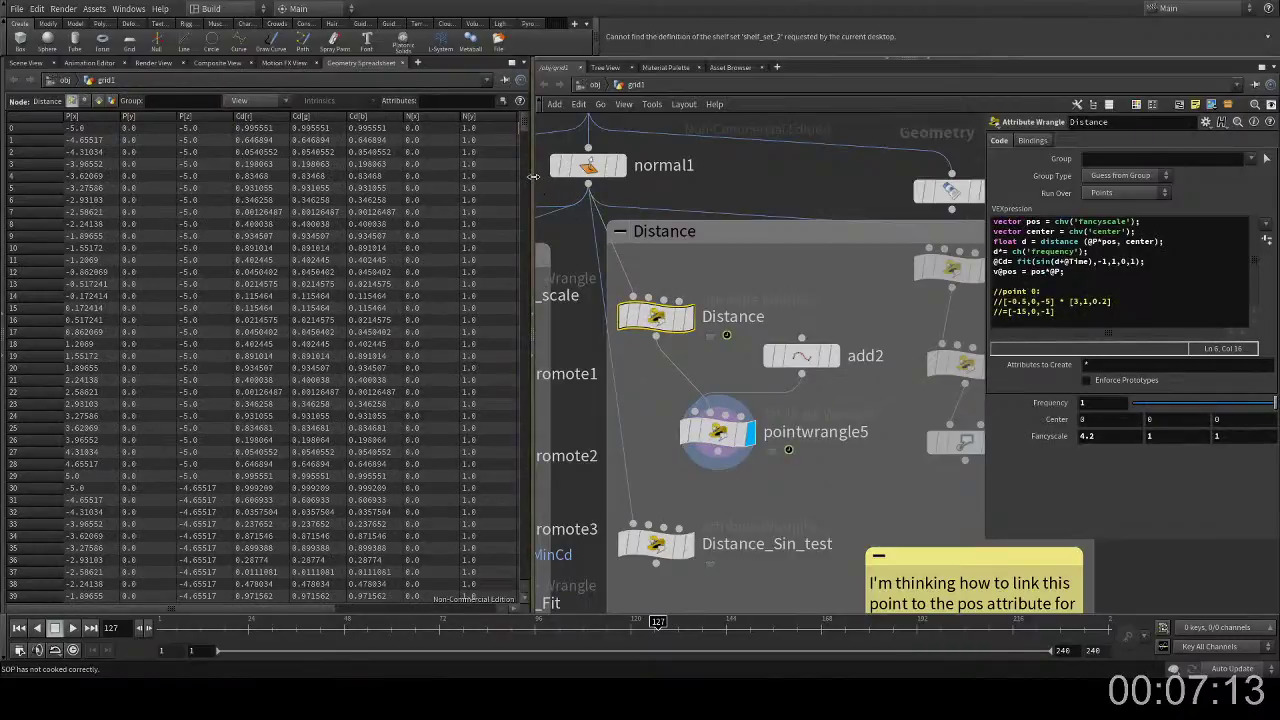
mouse_move(532, 175)
mouse_down()
mouse_move(775, 168)
mouse_move(755, 166)
mouse_up()
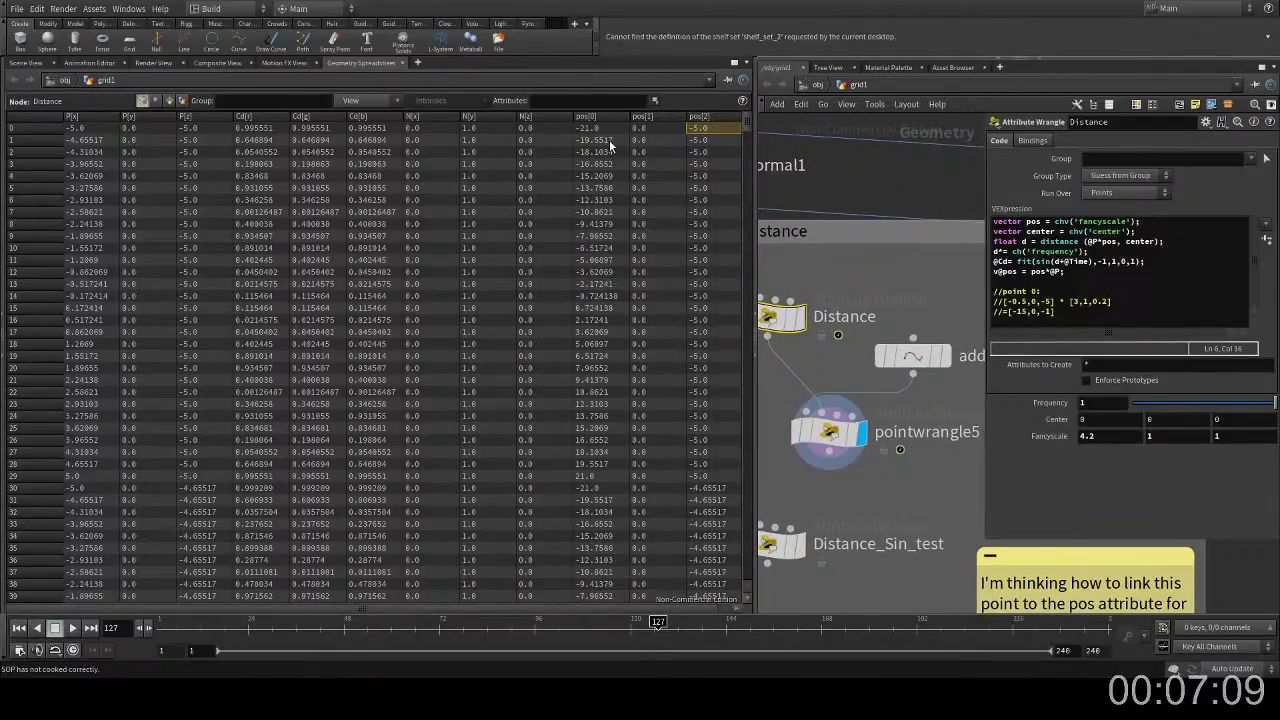
click(821, 443)
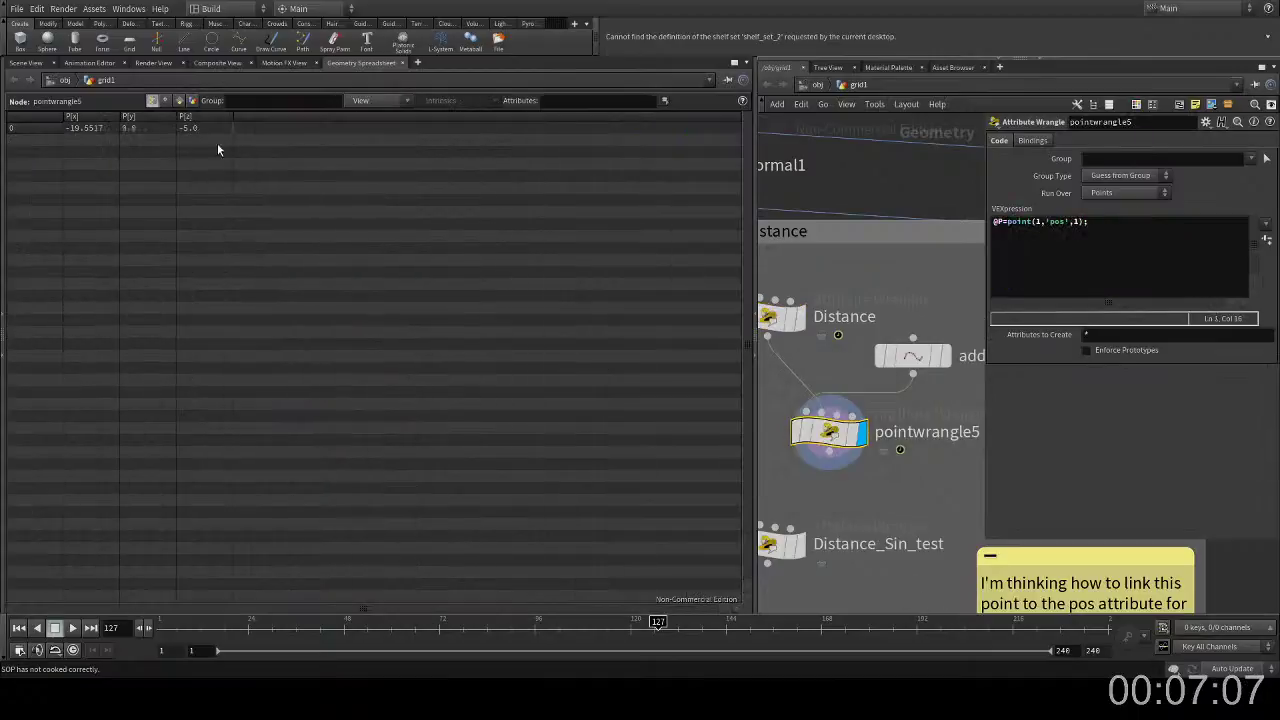
click(781, 318)
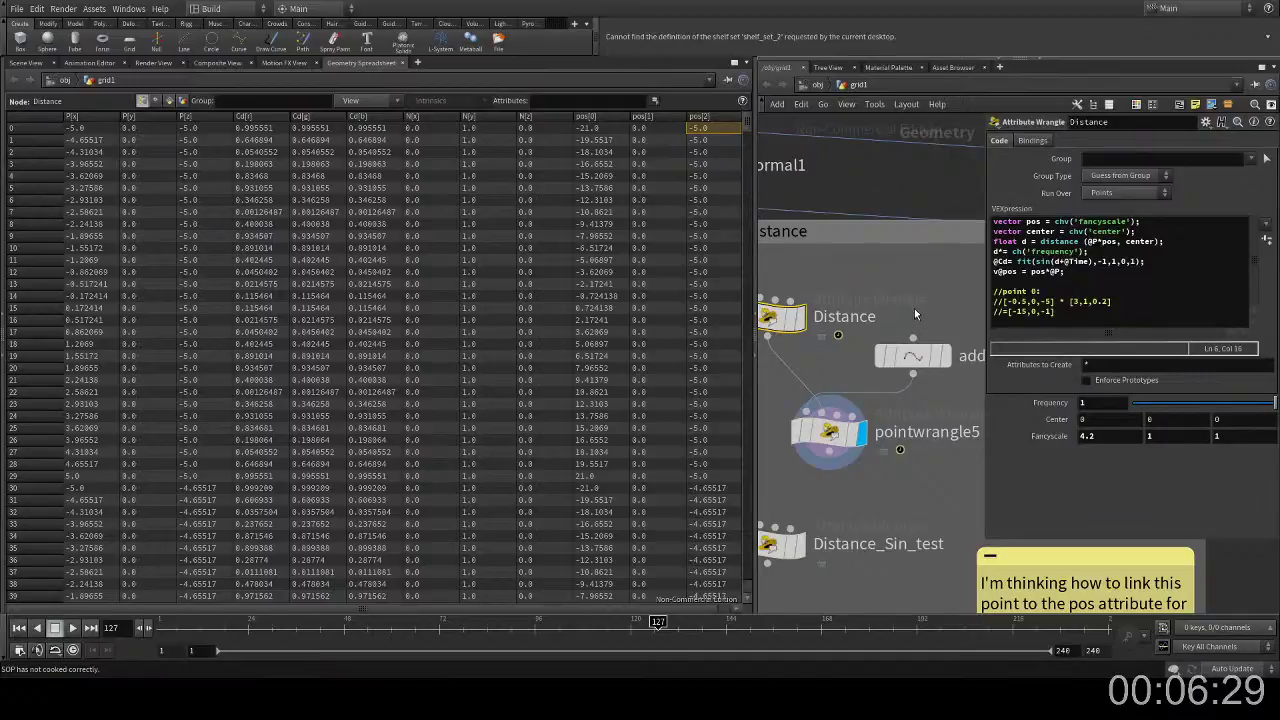
Step: Compare point data of add2, pointwrangle5 and the Distance wrangle in the spreadsheet
drag(914, 308, 944, 375)
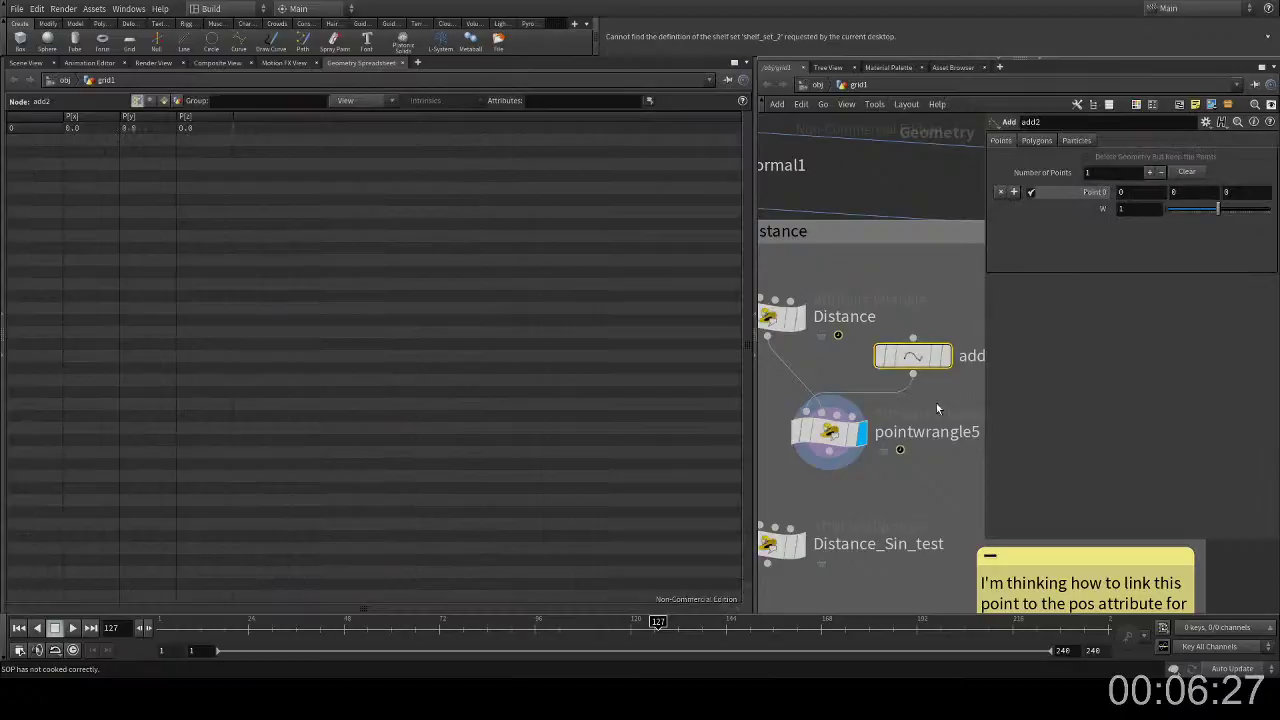
click(829, 435)
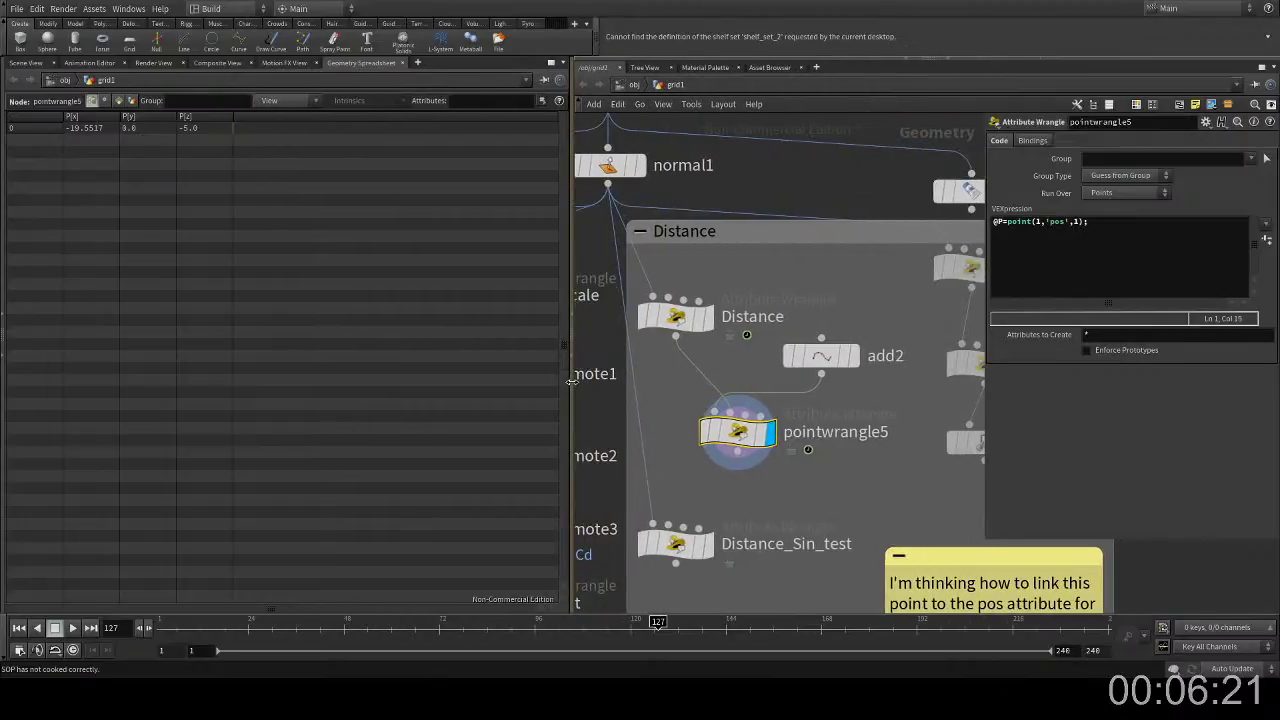
drag(713, 428, 709, 428)
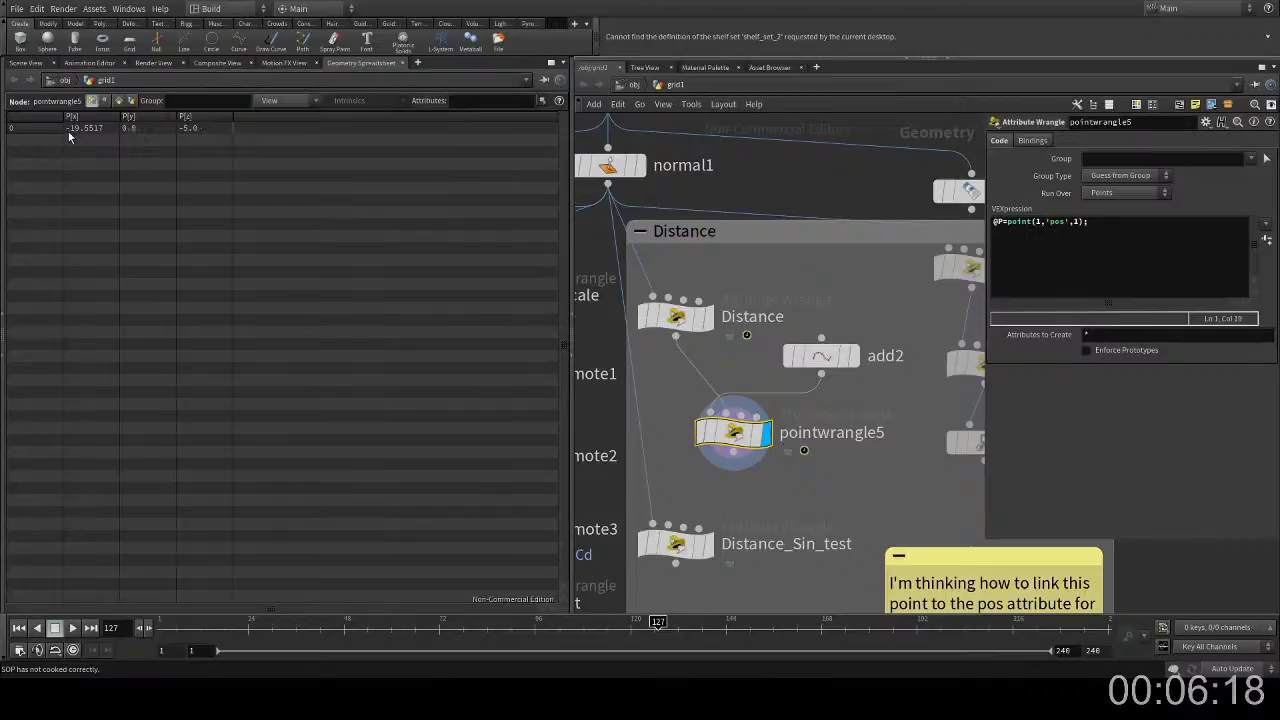
drag(726, 361, 640, 288)
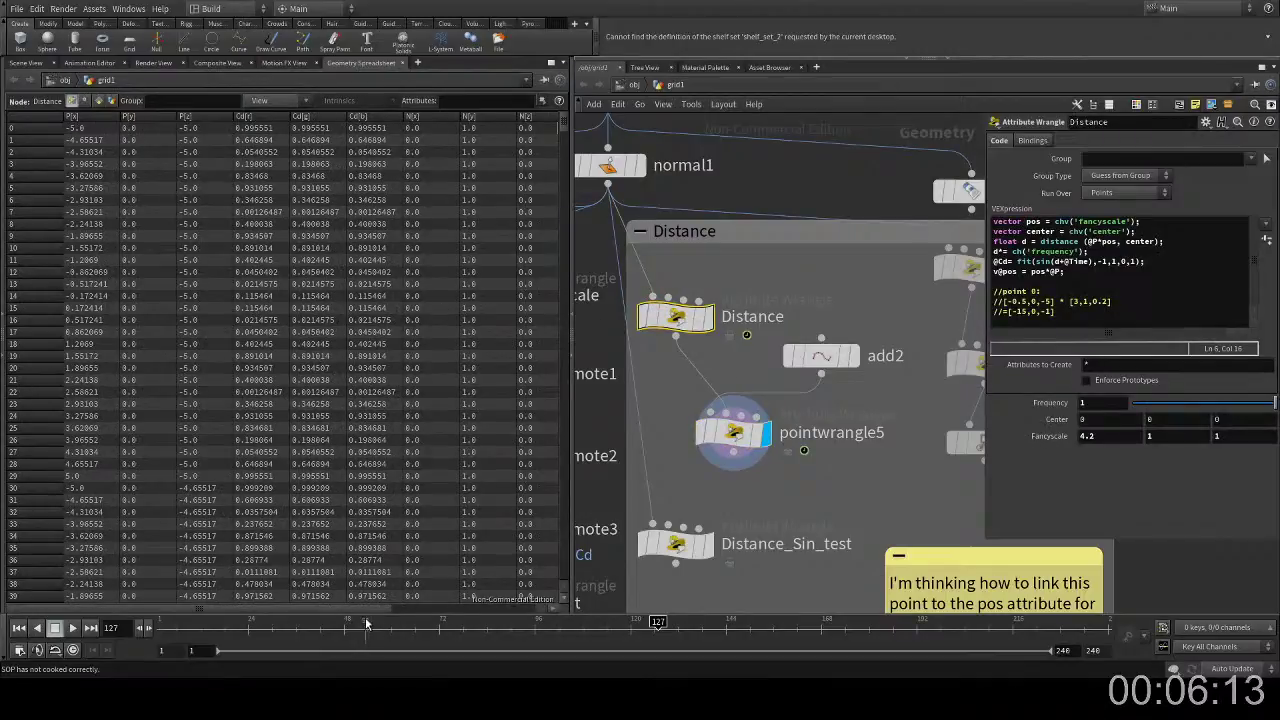
mouse_move(366, 622)
mouse_down()
mouse_move(545, 614)
mouse_move(360, 611)
mouse_up()
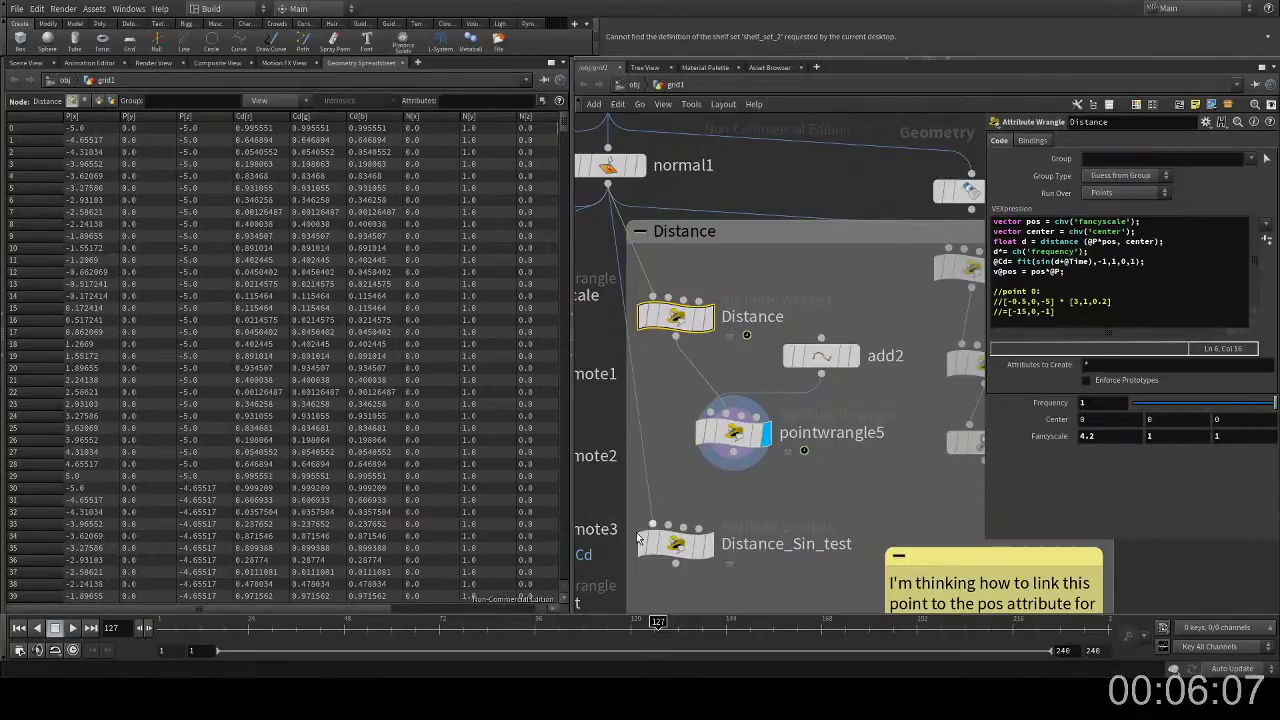
click(734, 432)
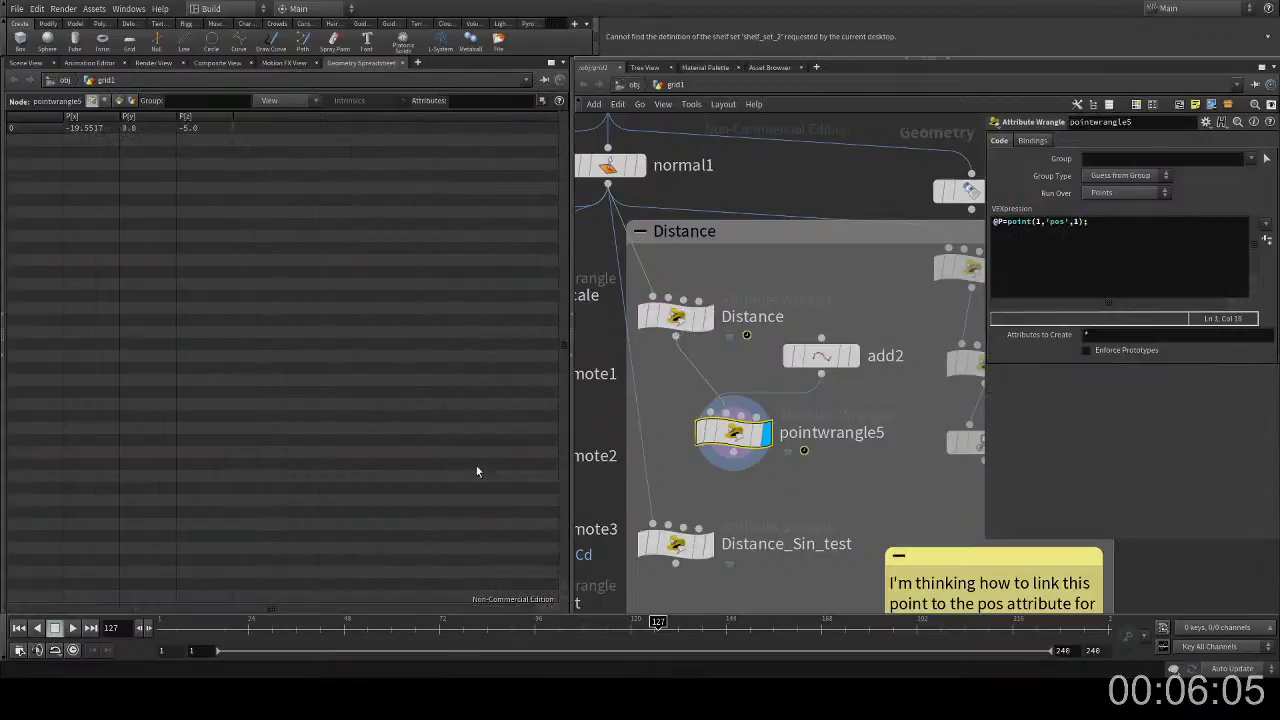
click(678, 320)
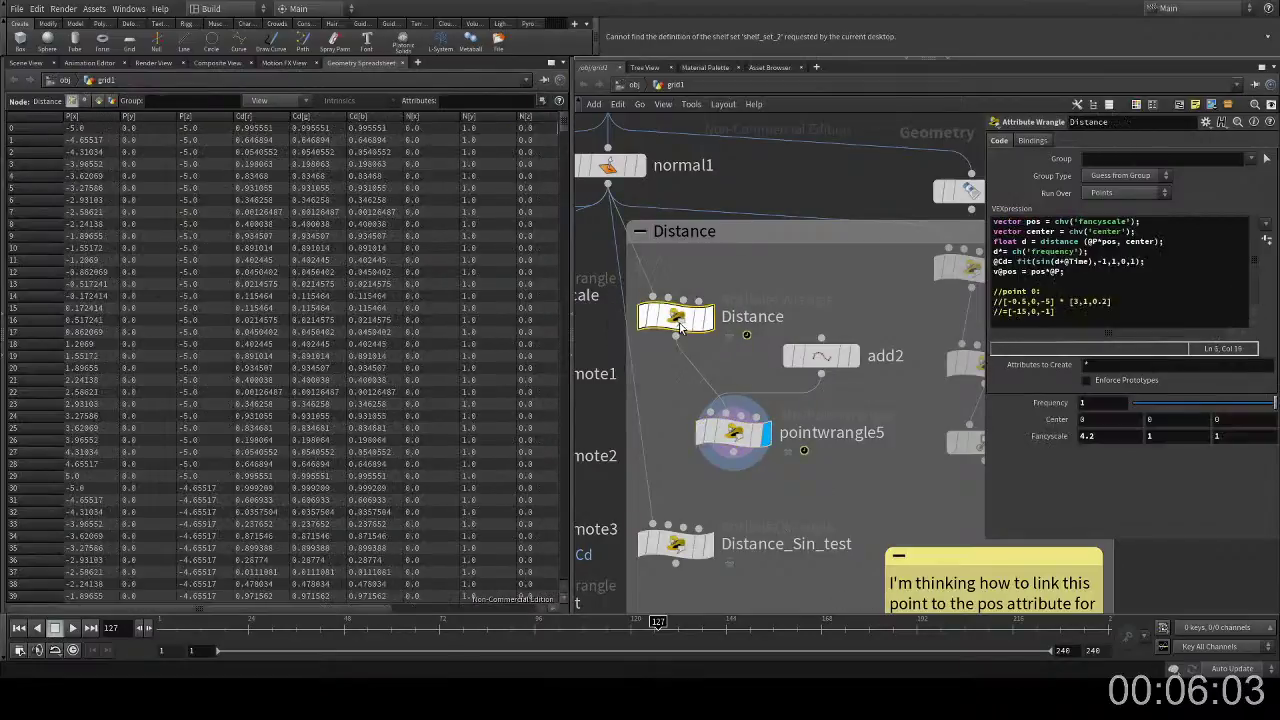
Step: Drag the Distance wrangle's Fancyscale down to 3.8
drag(322, 610, 476, 612)
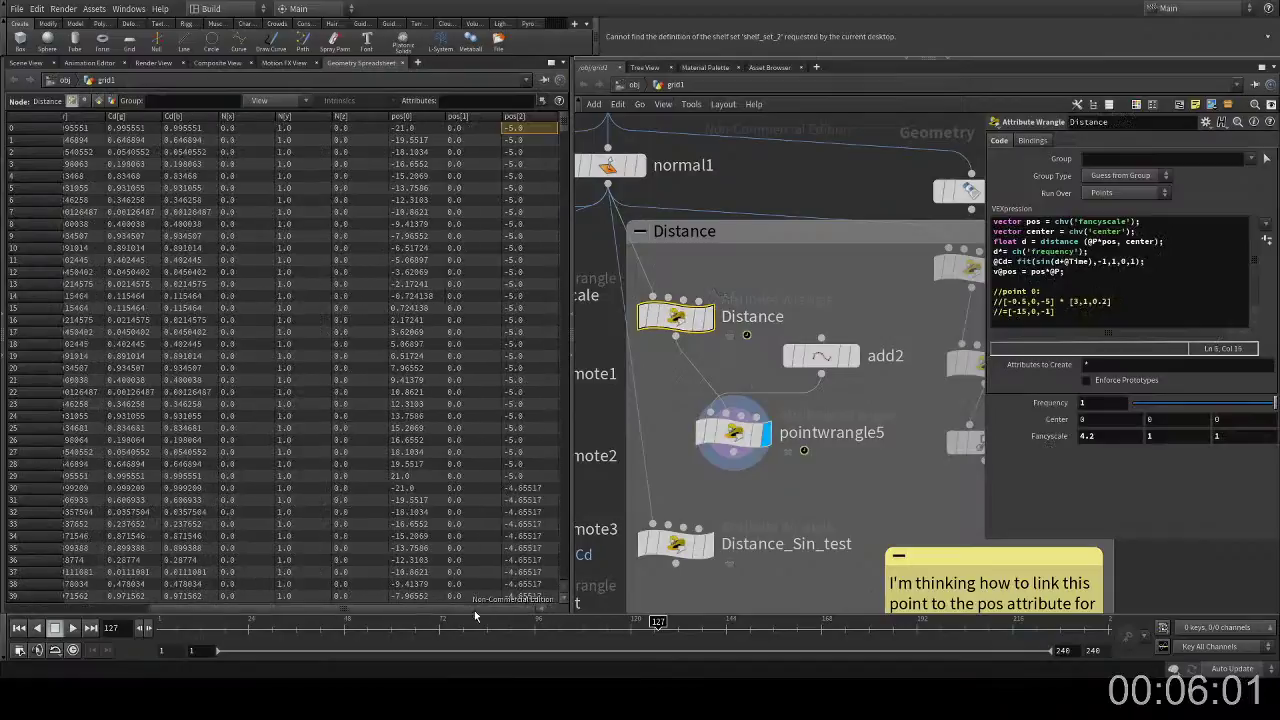
middle_drag(1052, 437, 1058, 438)
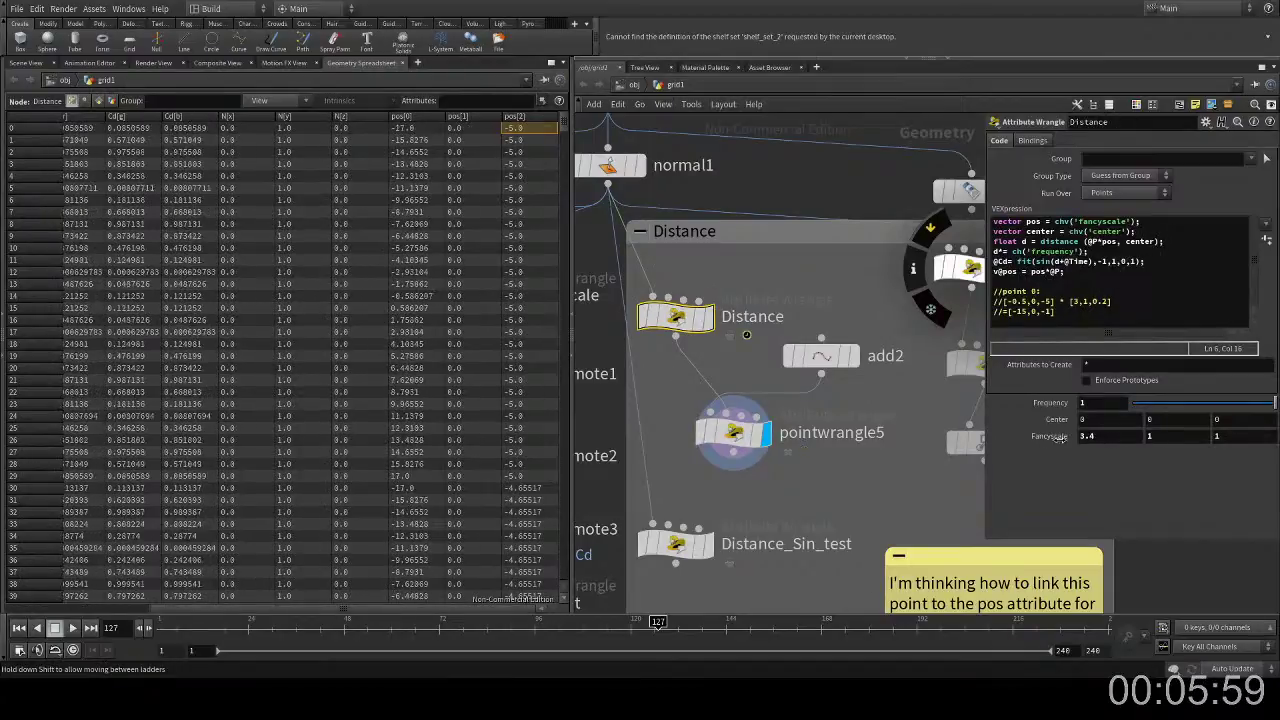
click(735, 432)
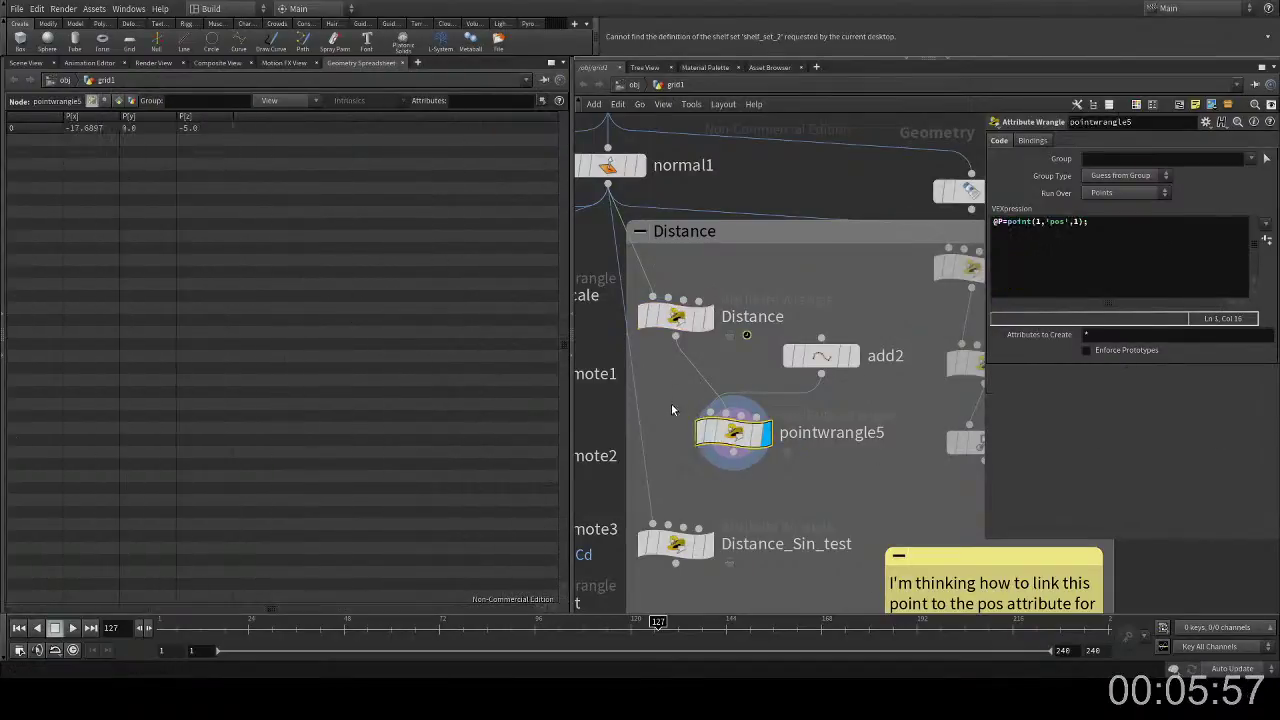
Step: Revert pointwrangle5's VEX to @P=point(1,'pos',0);, putting its point at -19, 0, -5
click(1077, 223)
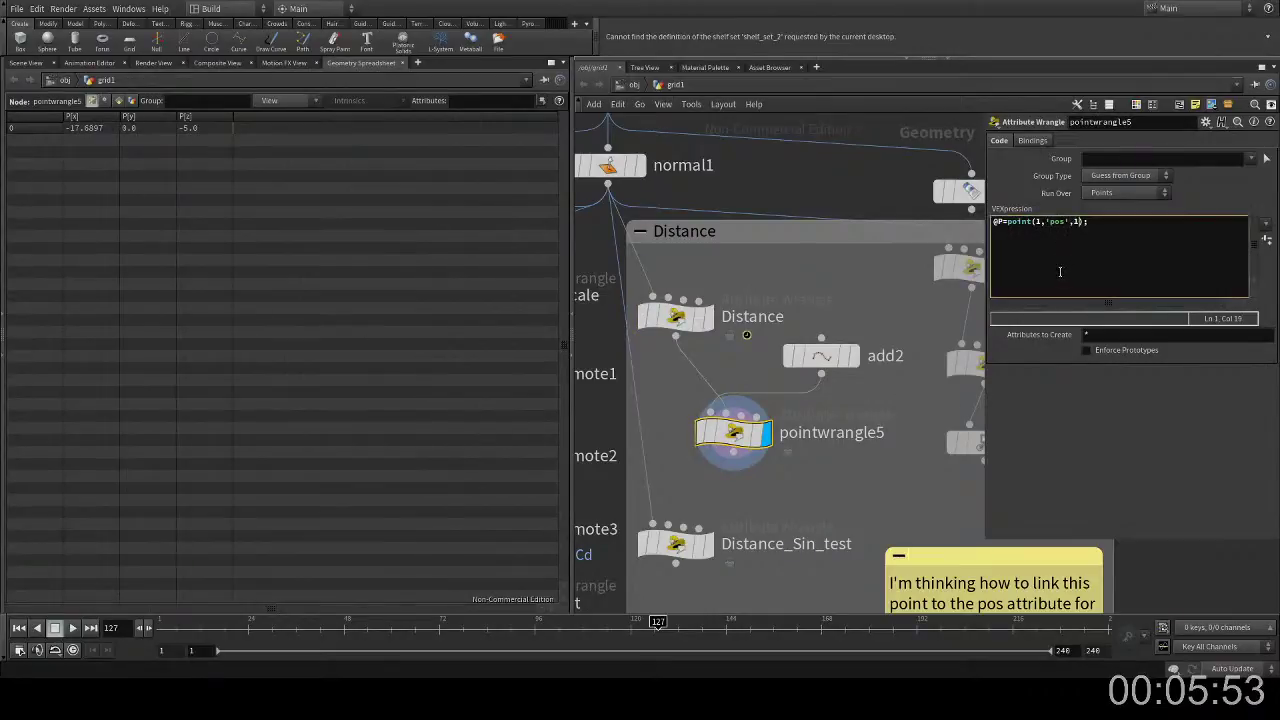
key(BackSpace)
text(0)
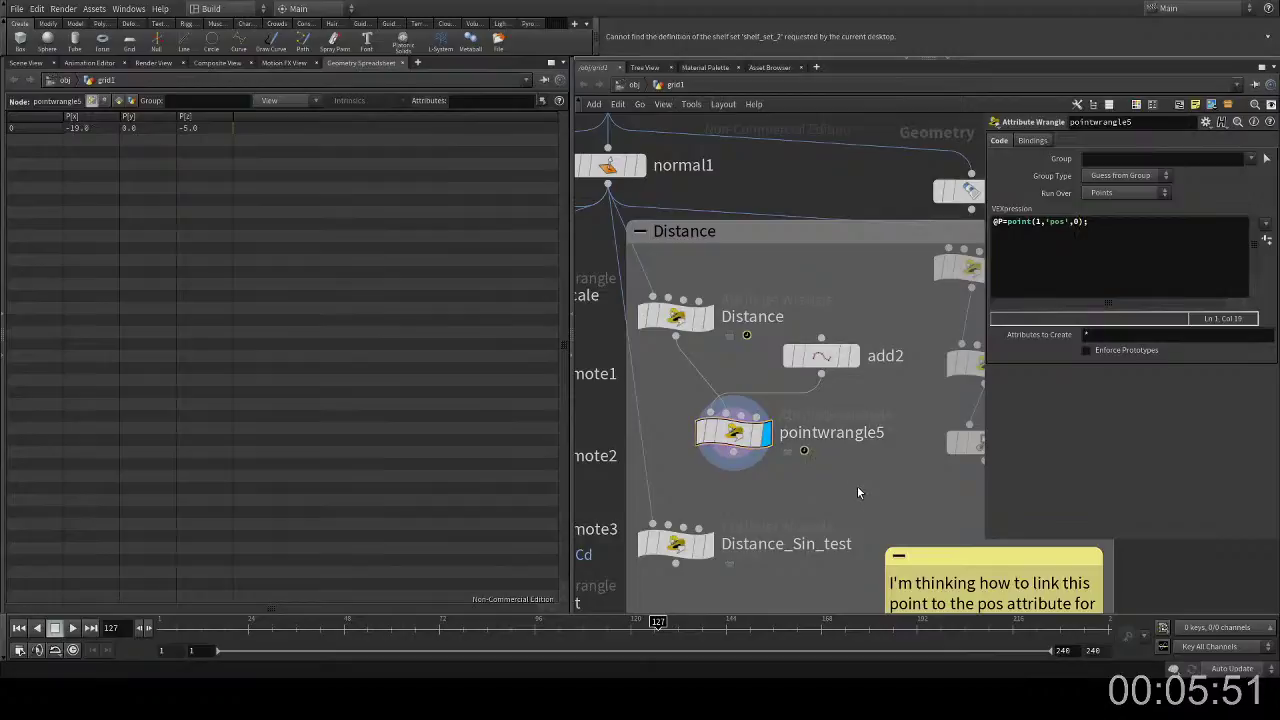
click(676, 316)
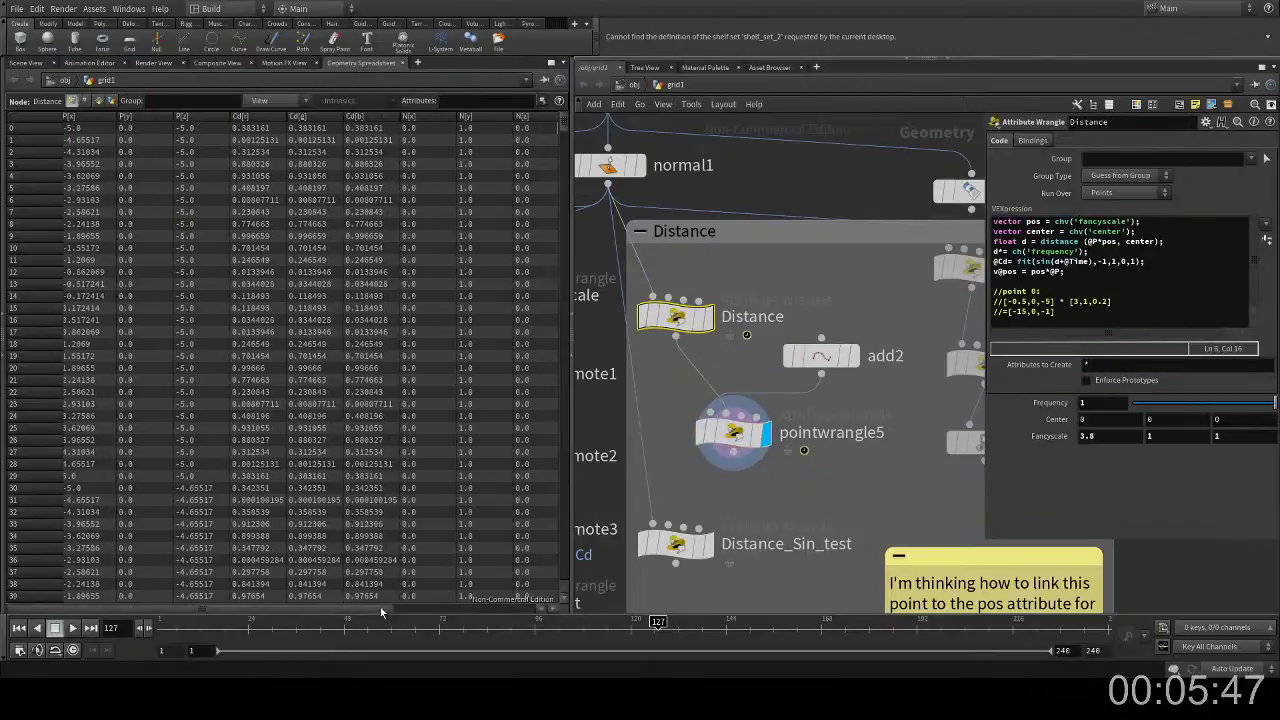
drag(380, 607, 540, 607)
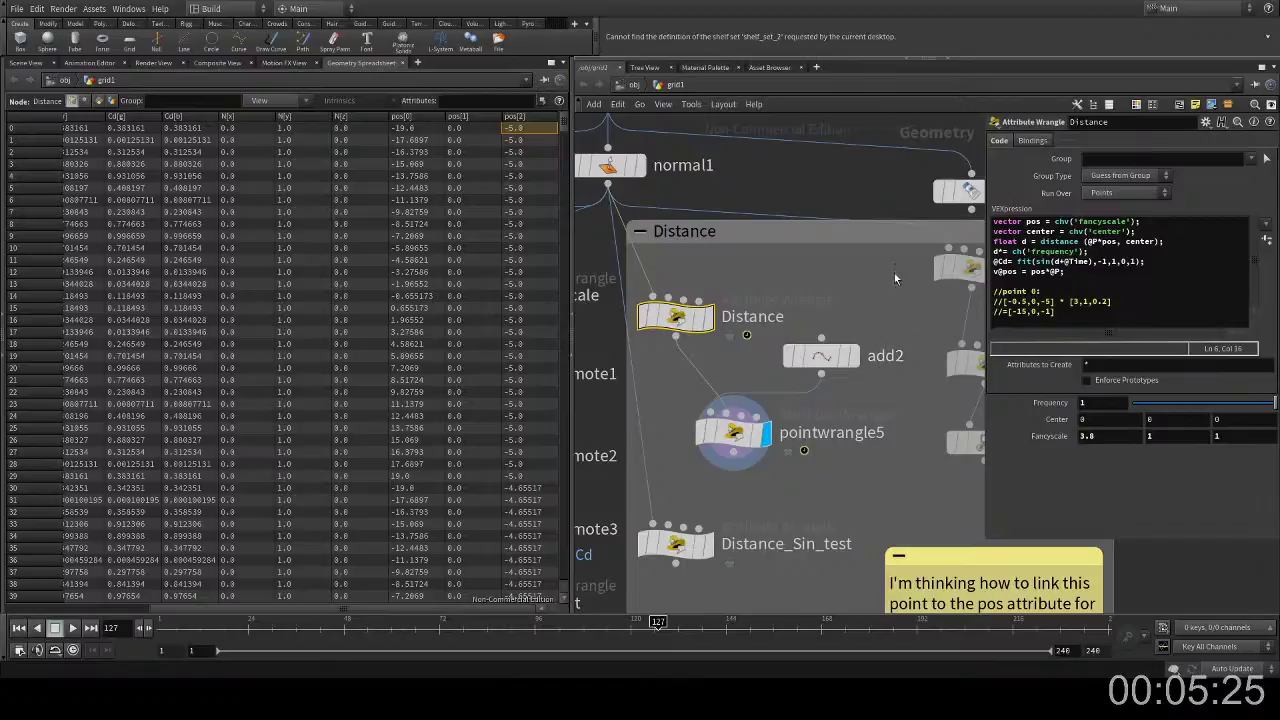
click(738, 433)
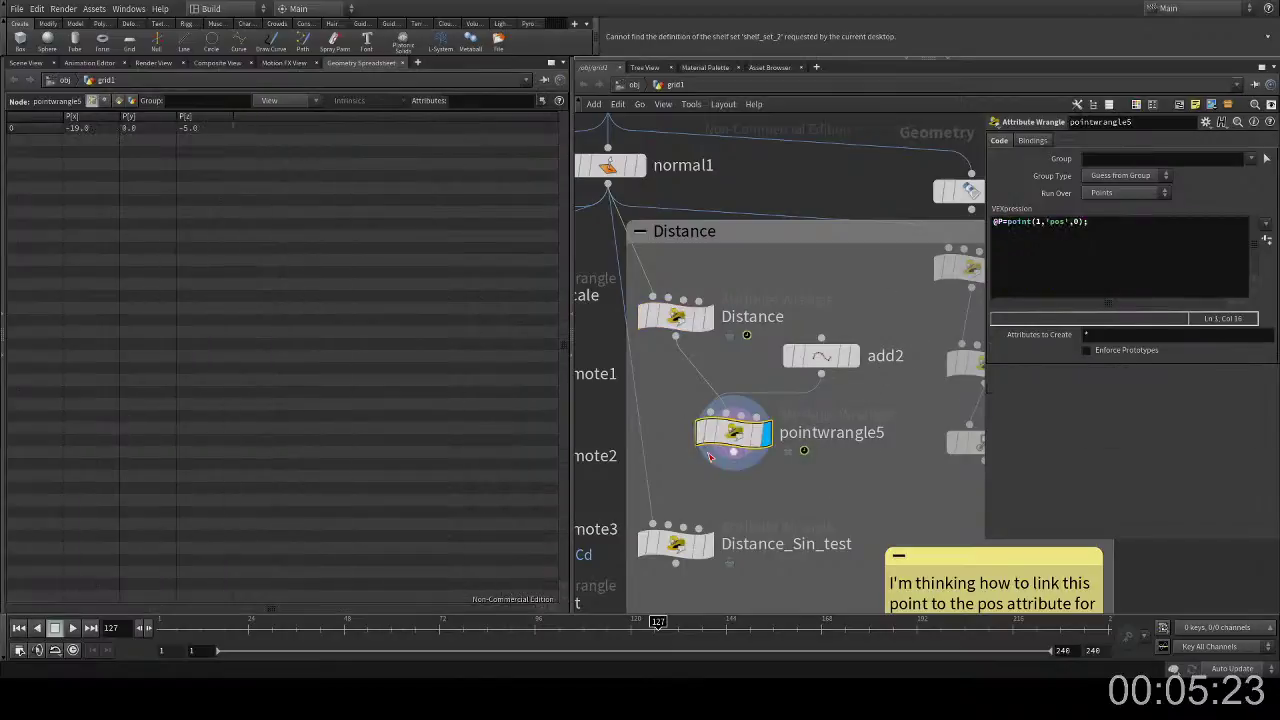
Step: Display the Distance wrangle and frame the grid's vertical ripple bands in the 3D view
click(27, 63)
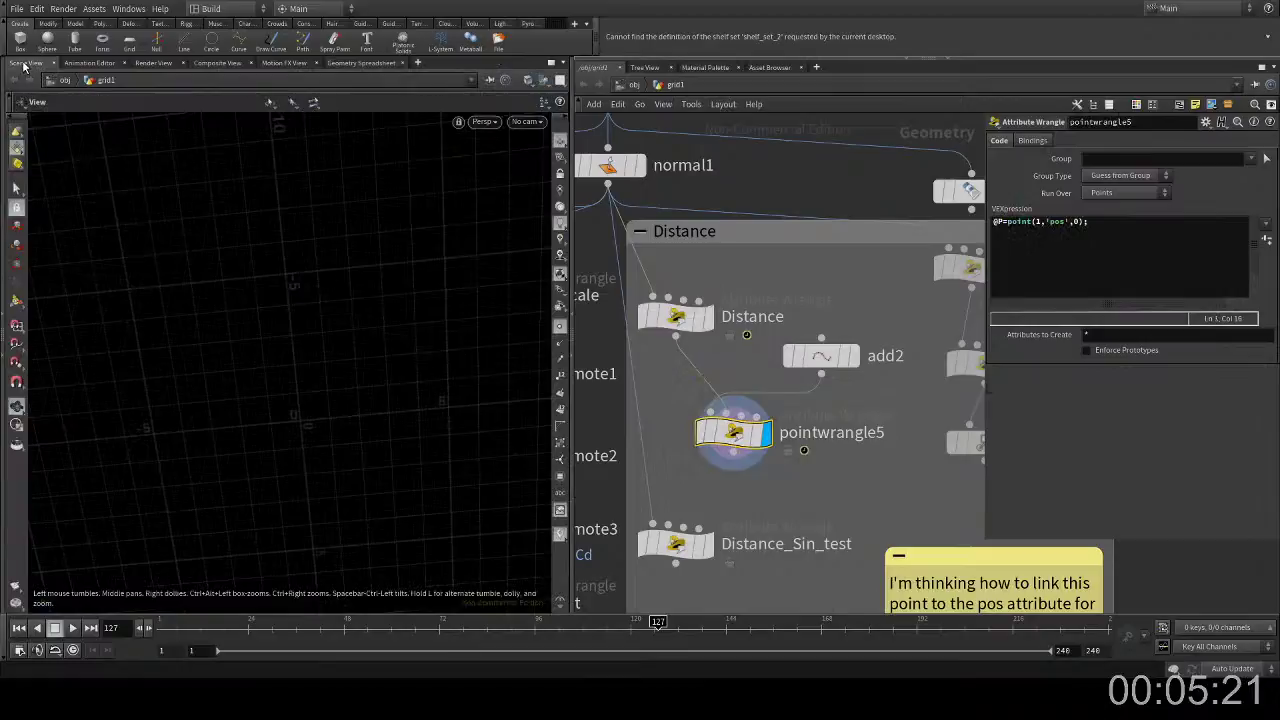
key(h)
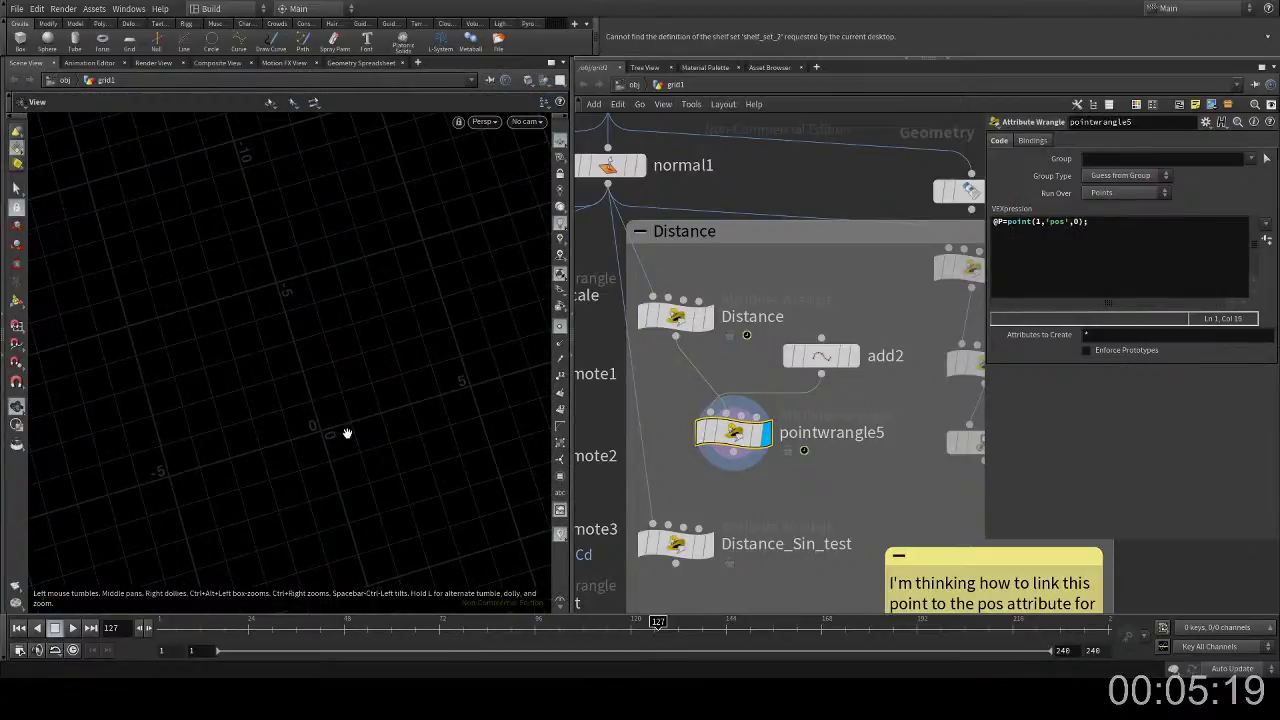
mouse_move(400, 428)
mouse_down()
mouse_move(322, 405)
mouse_move(363, 460)
mouse_move(443, 389)
mouse_up()
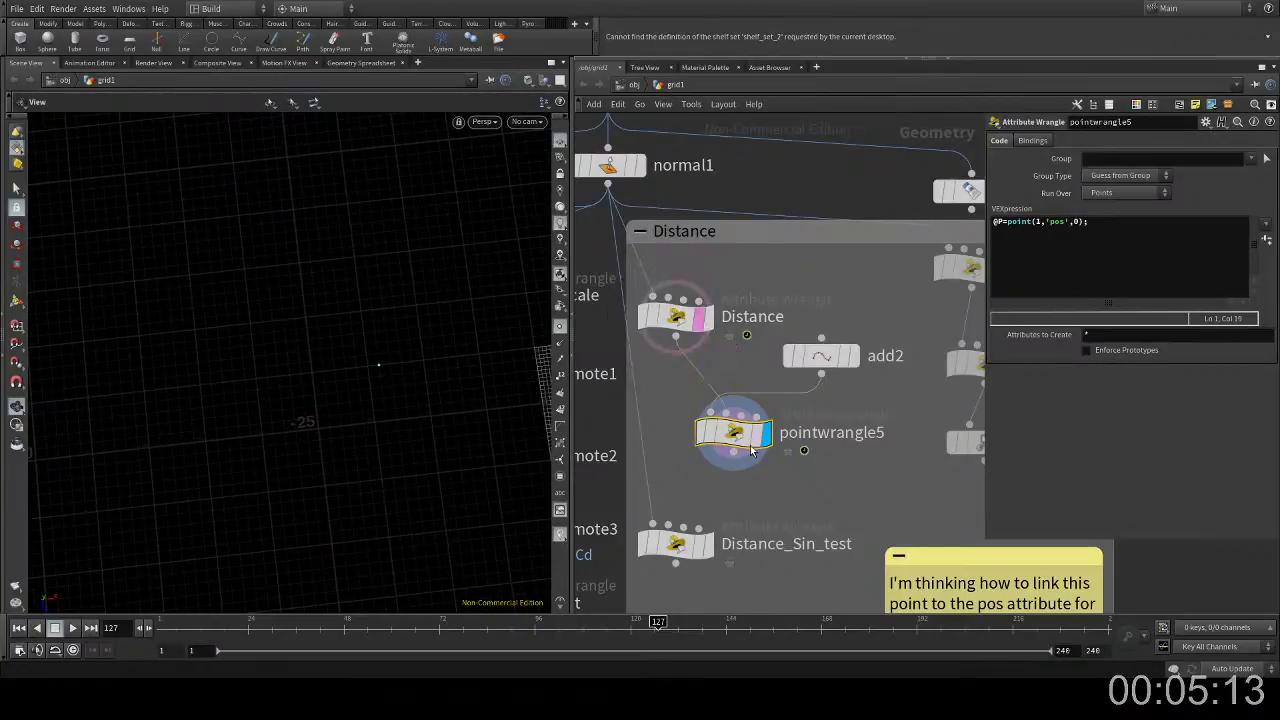
click(708, 317)
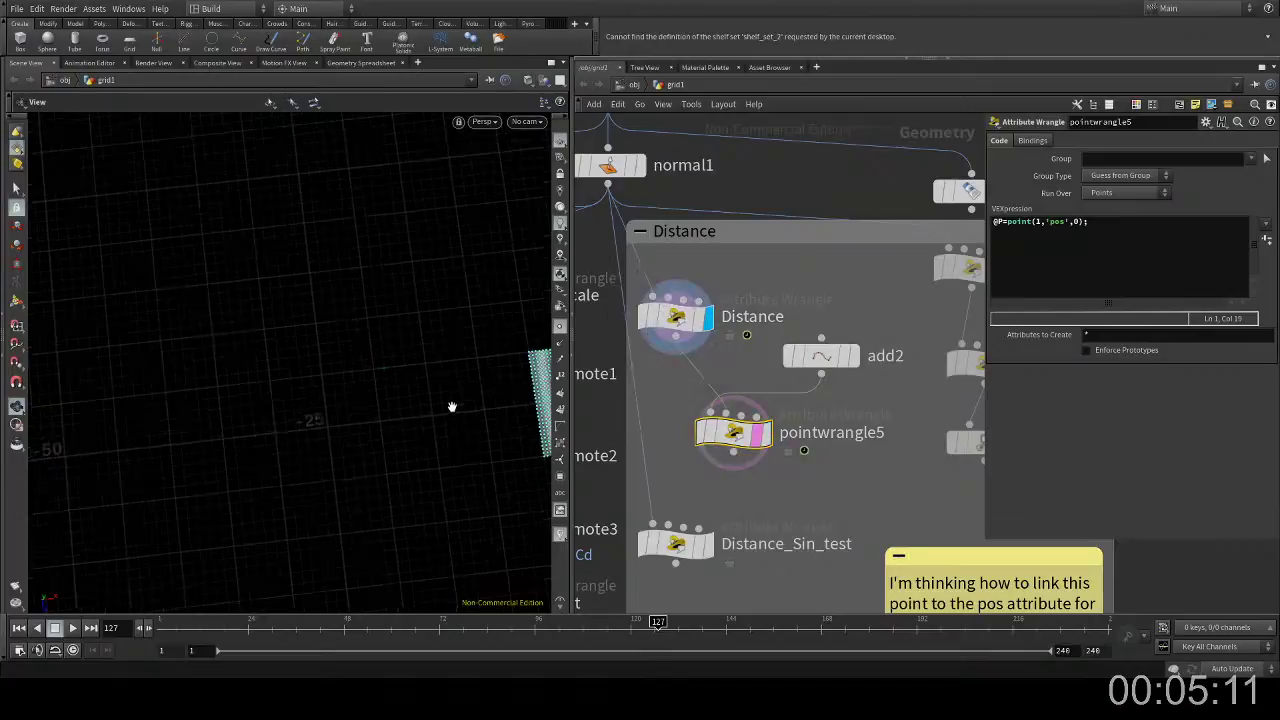
mouse_move(276, 402)
mouse_down()
mouse_move(391, 394)
mouse_move(214, 389)
mouse_up()
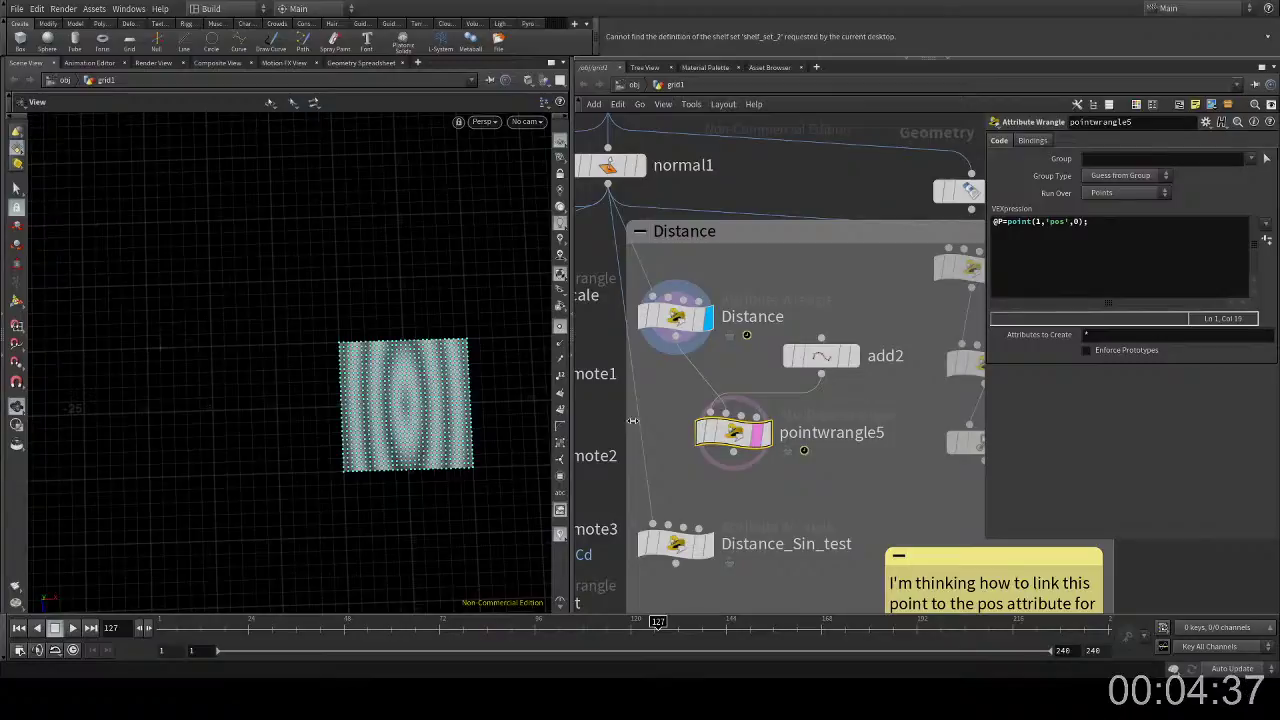
drag(263, 423, 294, 434)
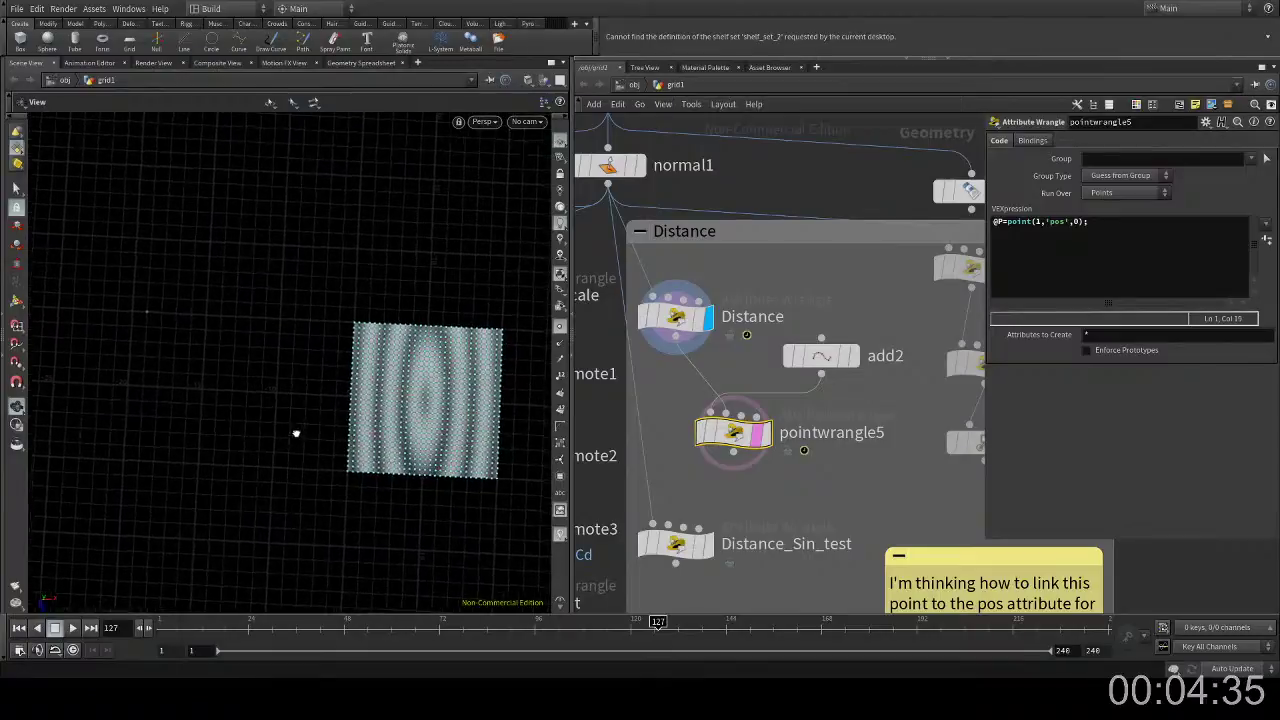
drag(867, 507, 706, 421)
double_click(752, 316)
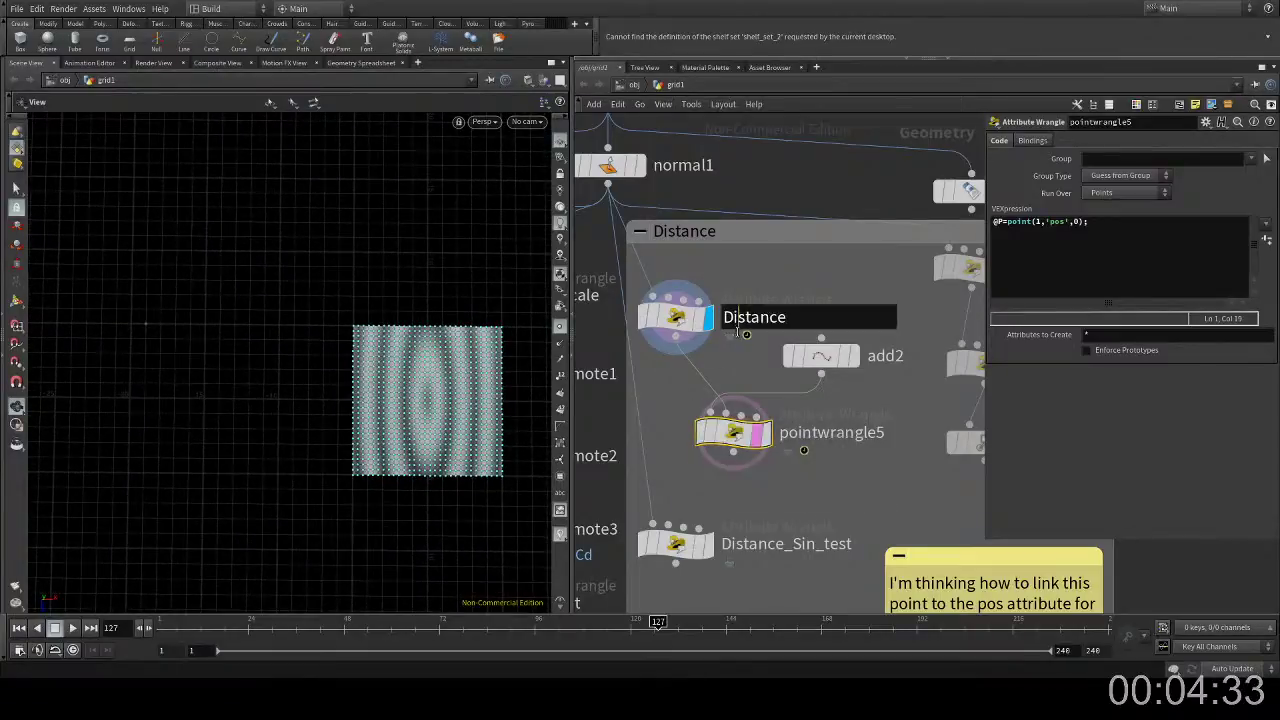
key(Escape)
Step: Try Fancyscale at 1.2 and 2.2, settle on 1.8 for oval rings, and widen the network editor
click(676, 316)
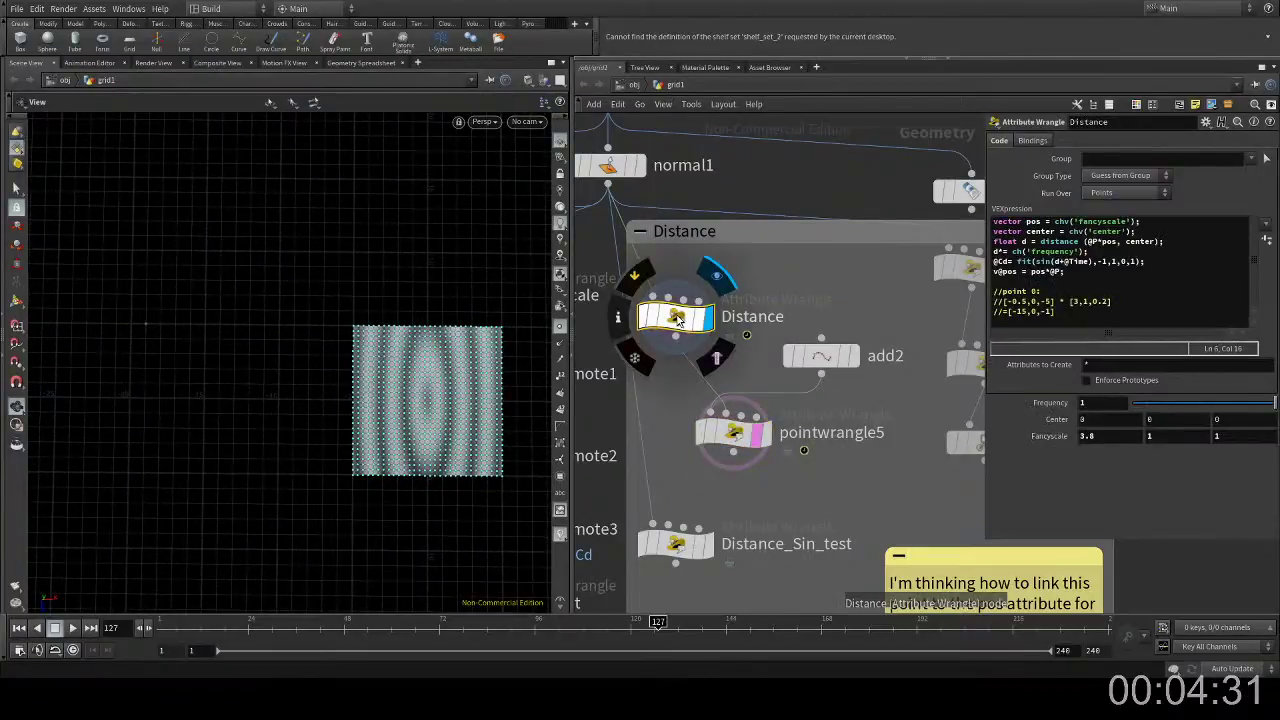
middle_drag(1112, 438, 950, 450)
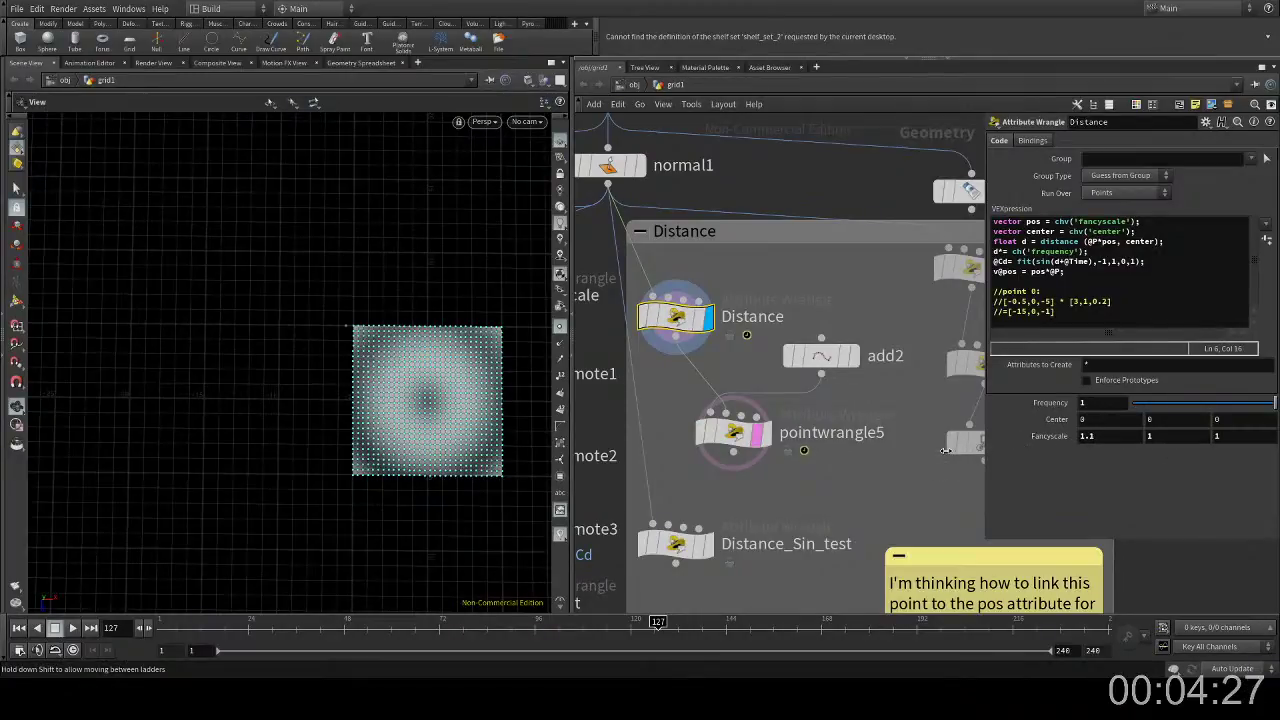
mouse_move(950, 450)
middle_down()
mouse_move(1019, 458)
mouse_move(1004, 462)
middle_up()
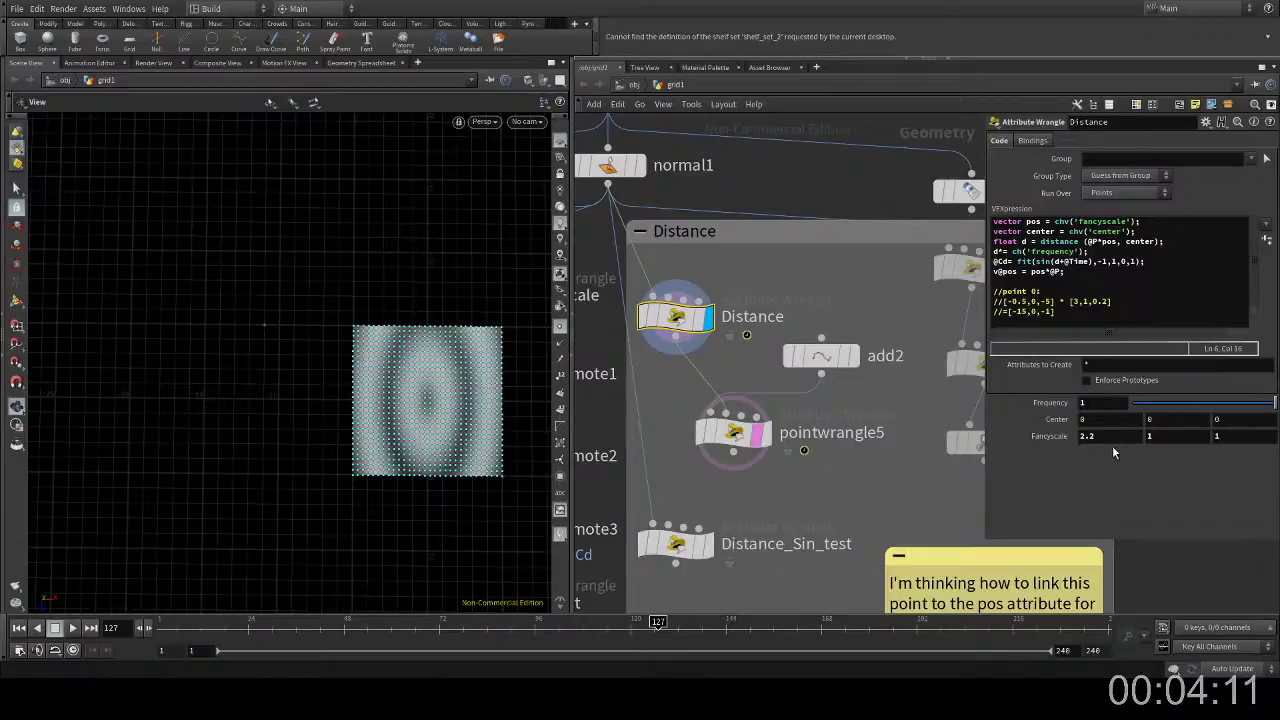
click(733, 430)
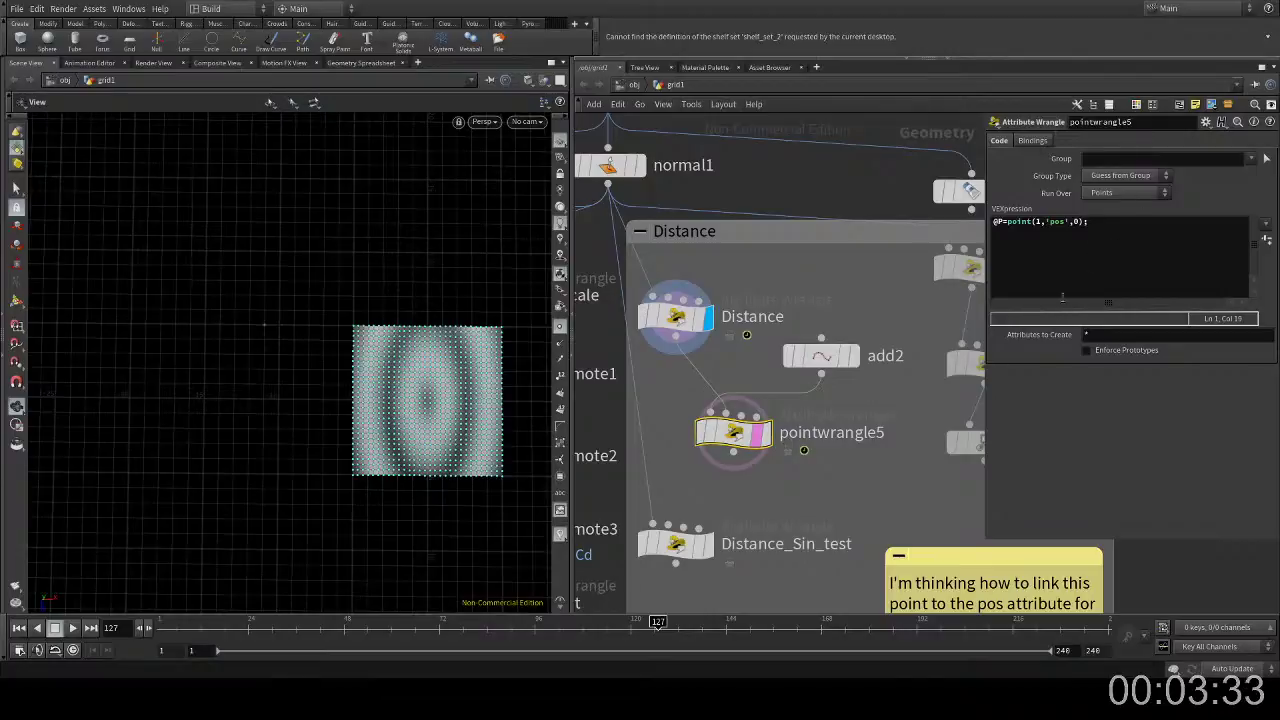
drag(745, 363, 660, 280)
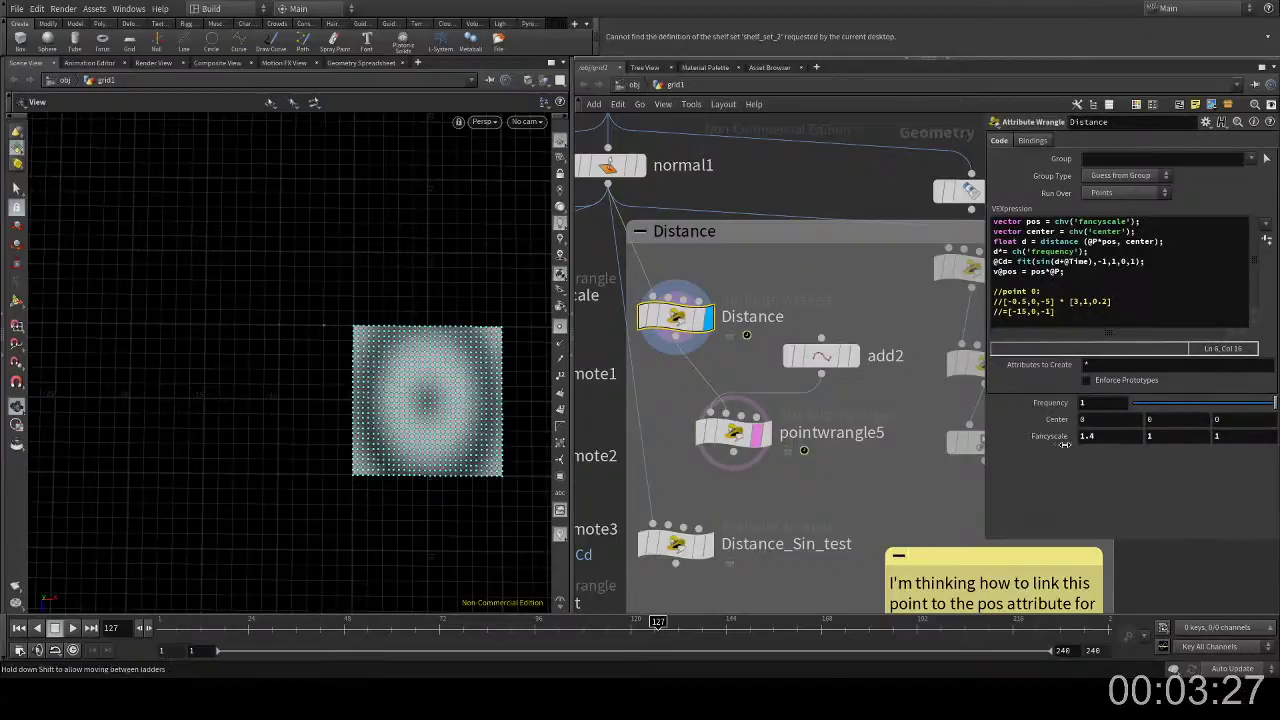
middle_drag(1120, 440, 1062, 452)
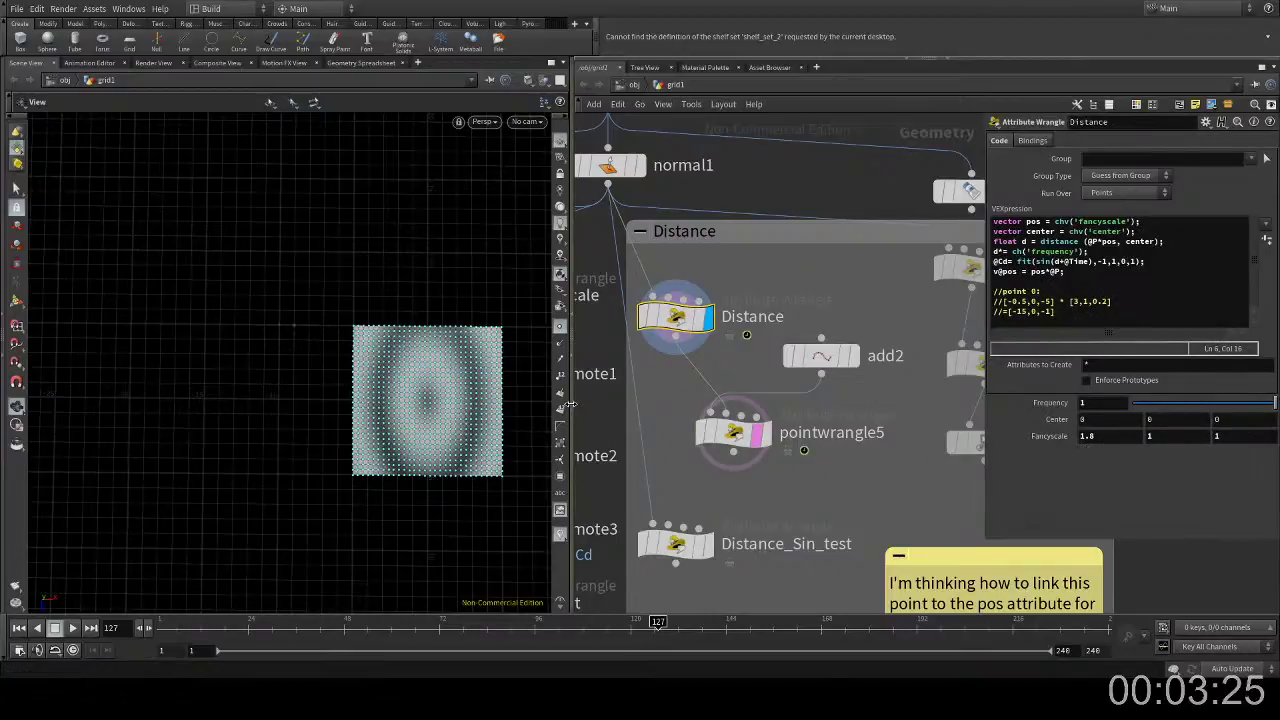
drag(572, 411, 366, 411)
Step: Move the sticky note about linking point 0's pos up beside Distance_Sin_test in the Distance box
scroll(229, 410, up, 2)
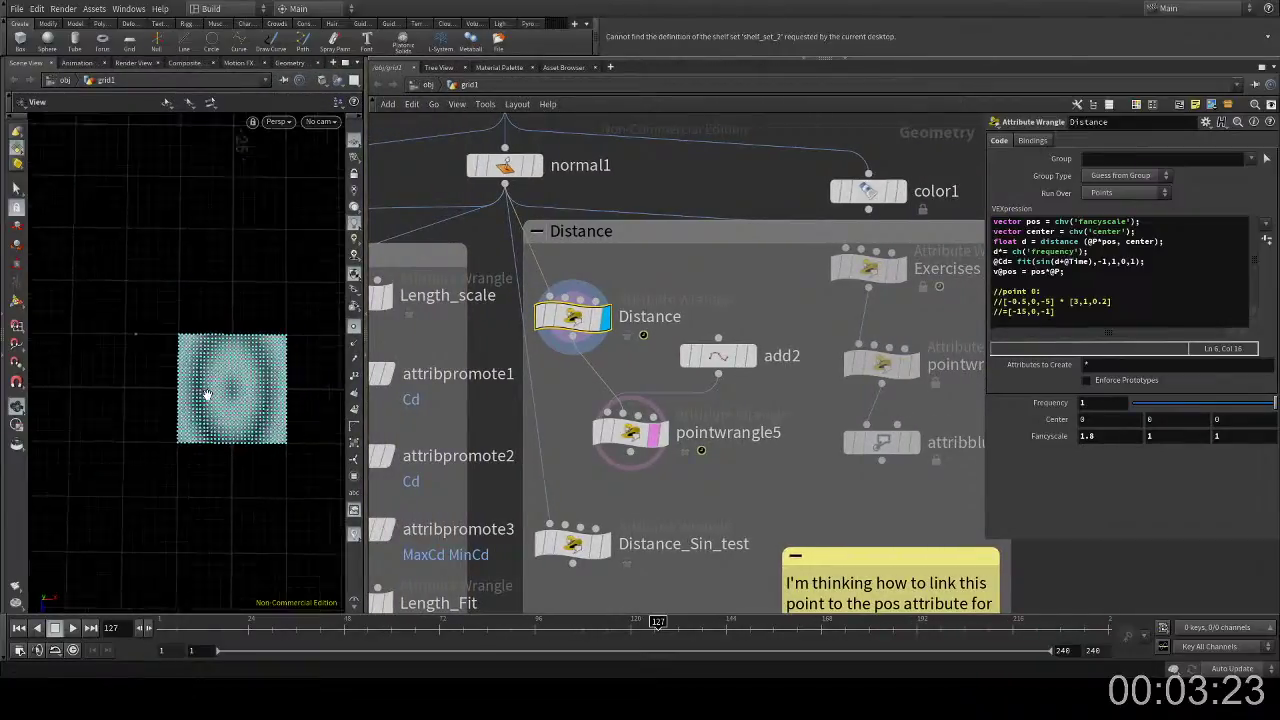
scroll(229, 410, up, 2)
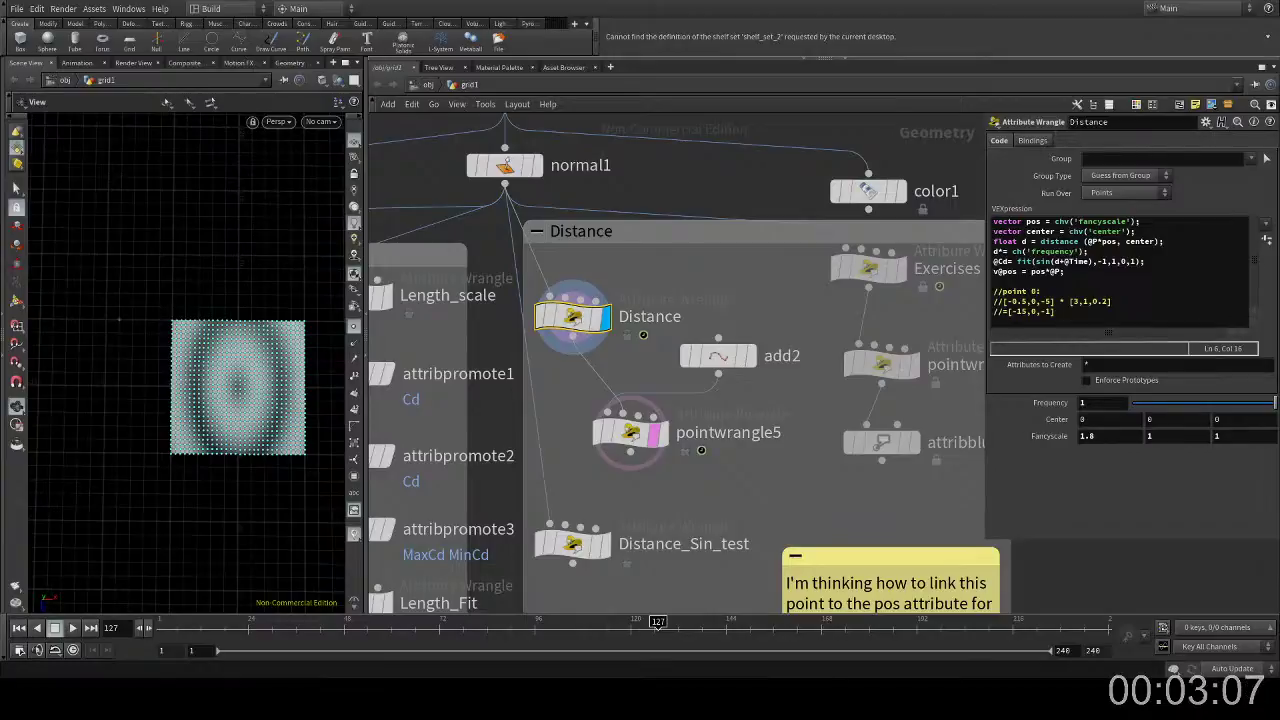
scroll(600, 420, down, 2)
middle_drag(756, 498, 642, 432)
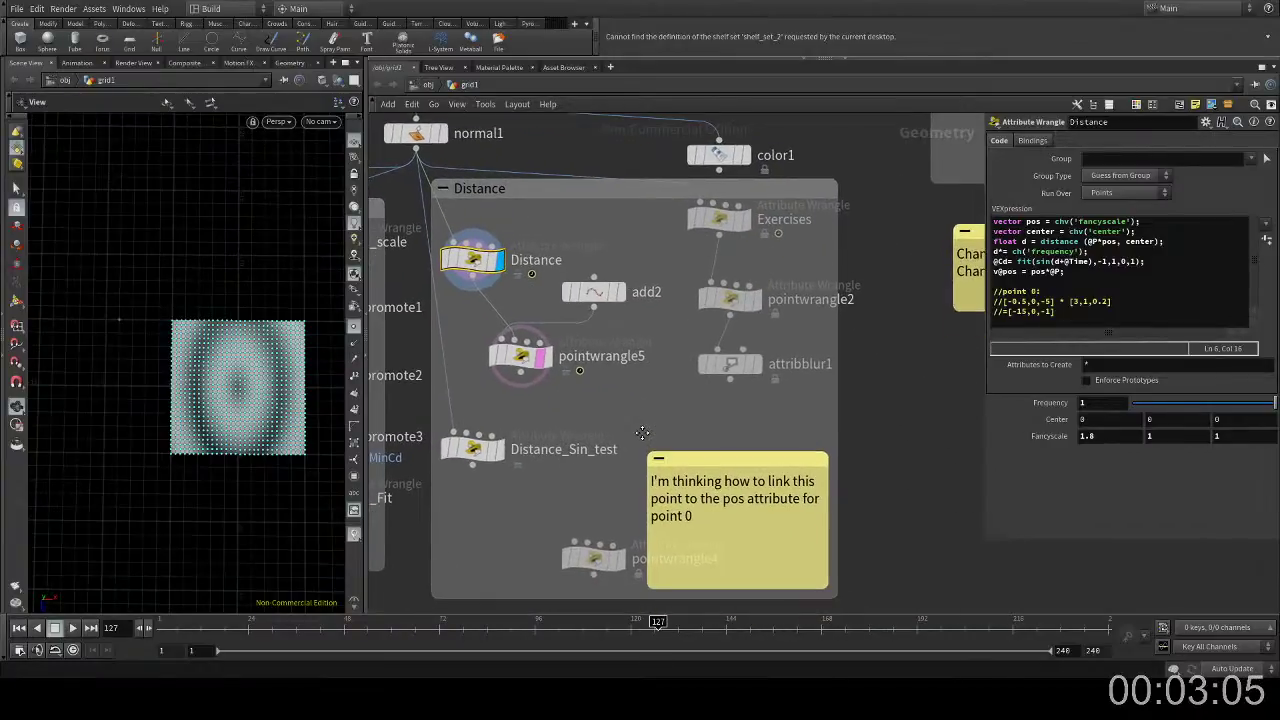
drag(745, 458, 725, 406)
Step: Replace the sticky note's text with "so I can check how exactly the 'fancyscale' works"
click(758, 470)
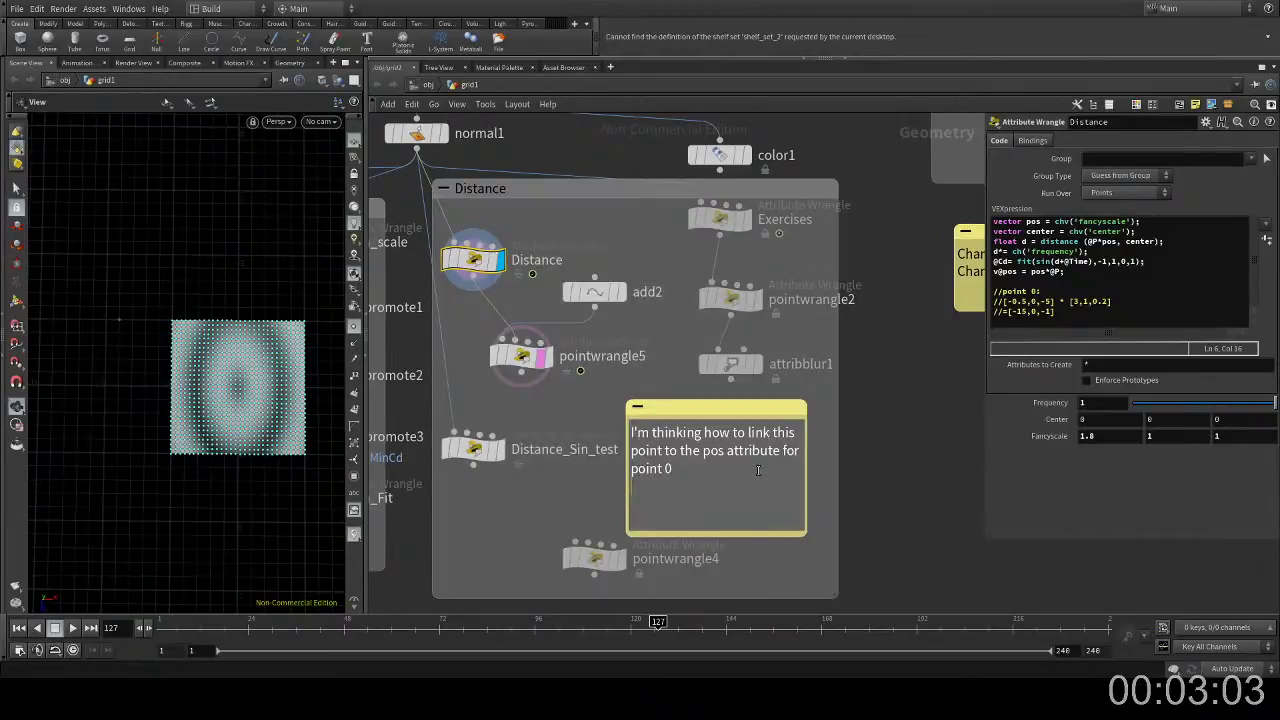
key(ctrl+a)
text(so)
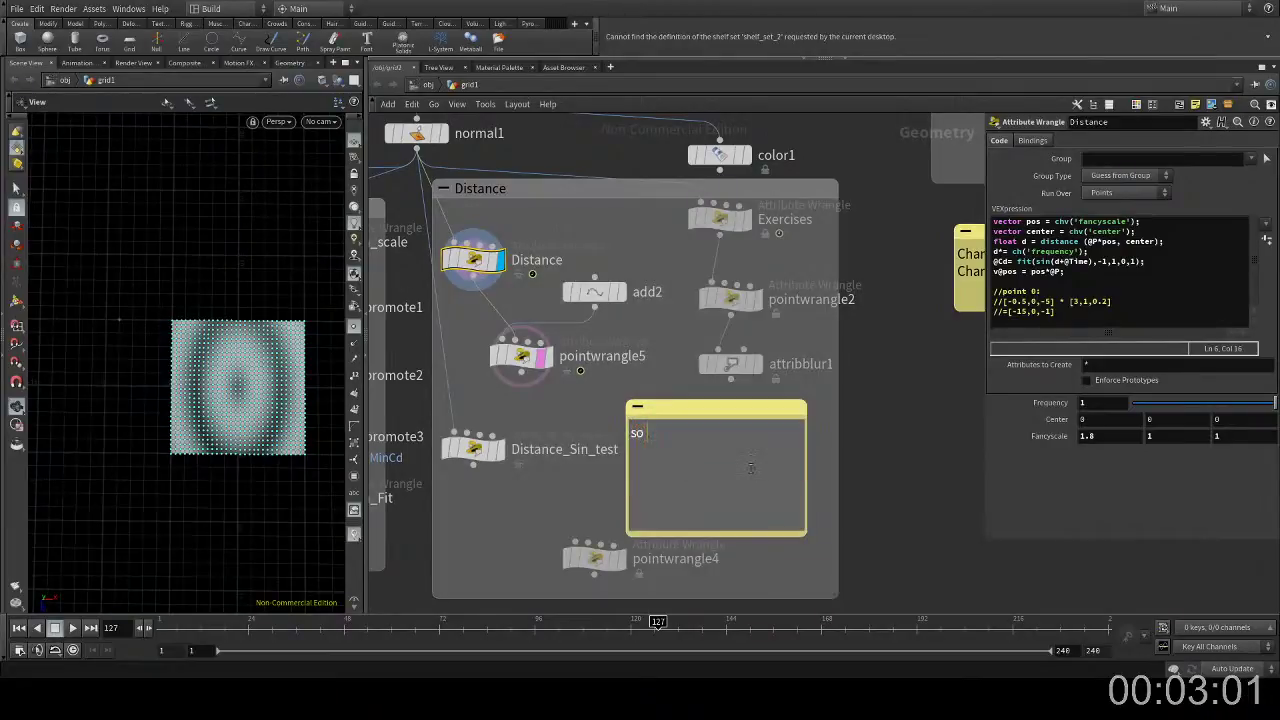
text( I can che)
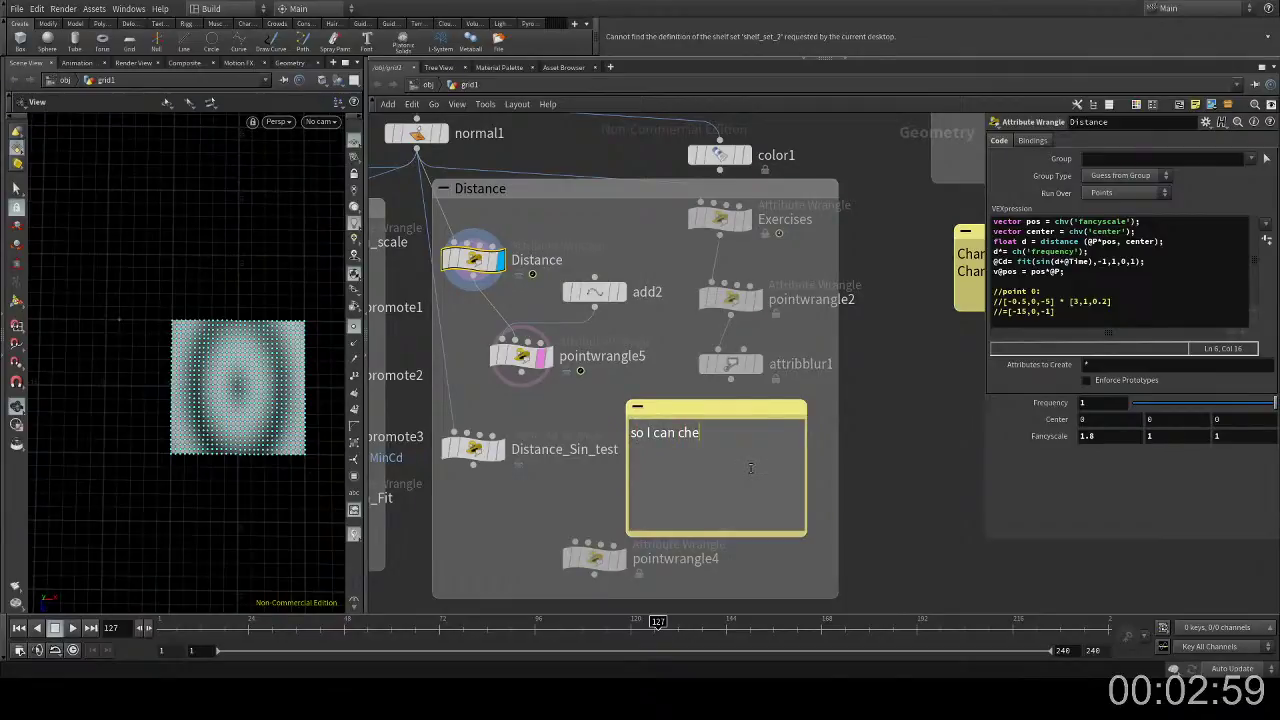
text(ck)
text( how)
text( w)
key(BackSpace)
text(e)
text(xactly )
text(the )
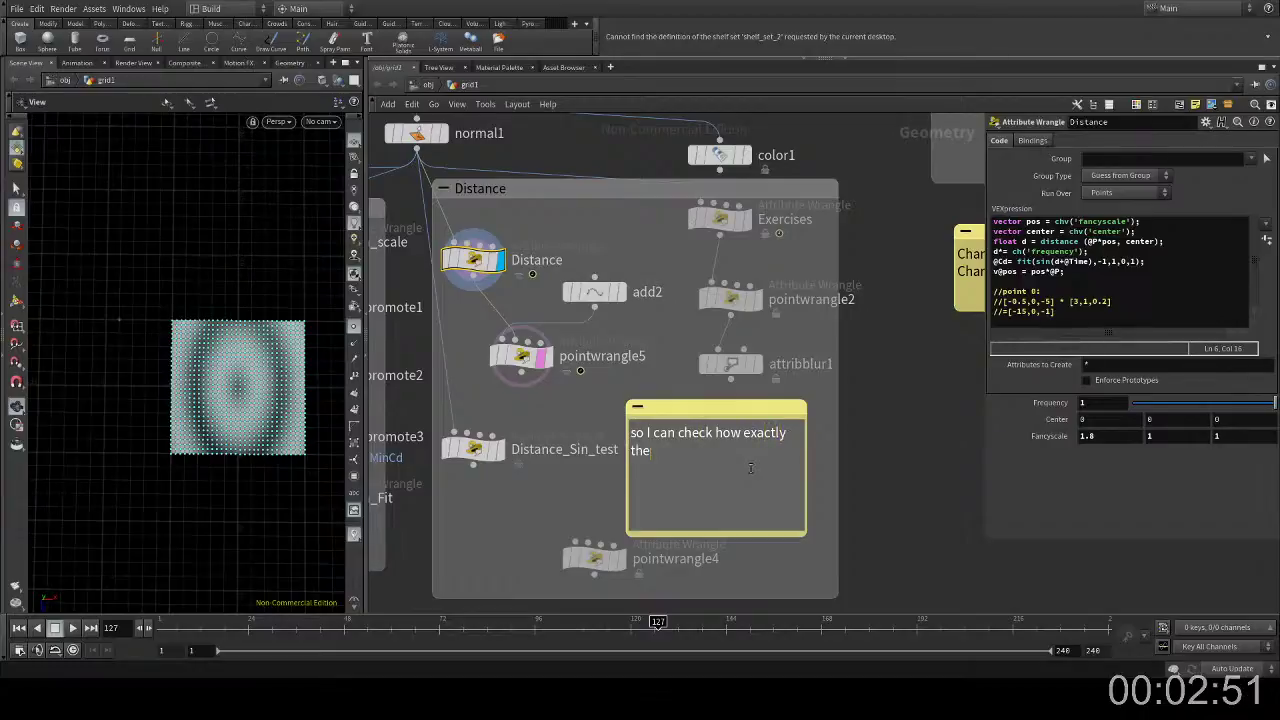
text("fa)
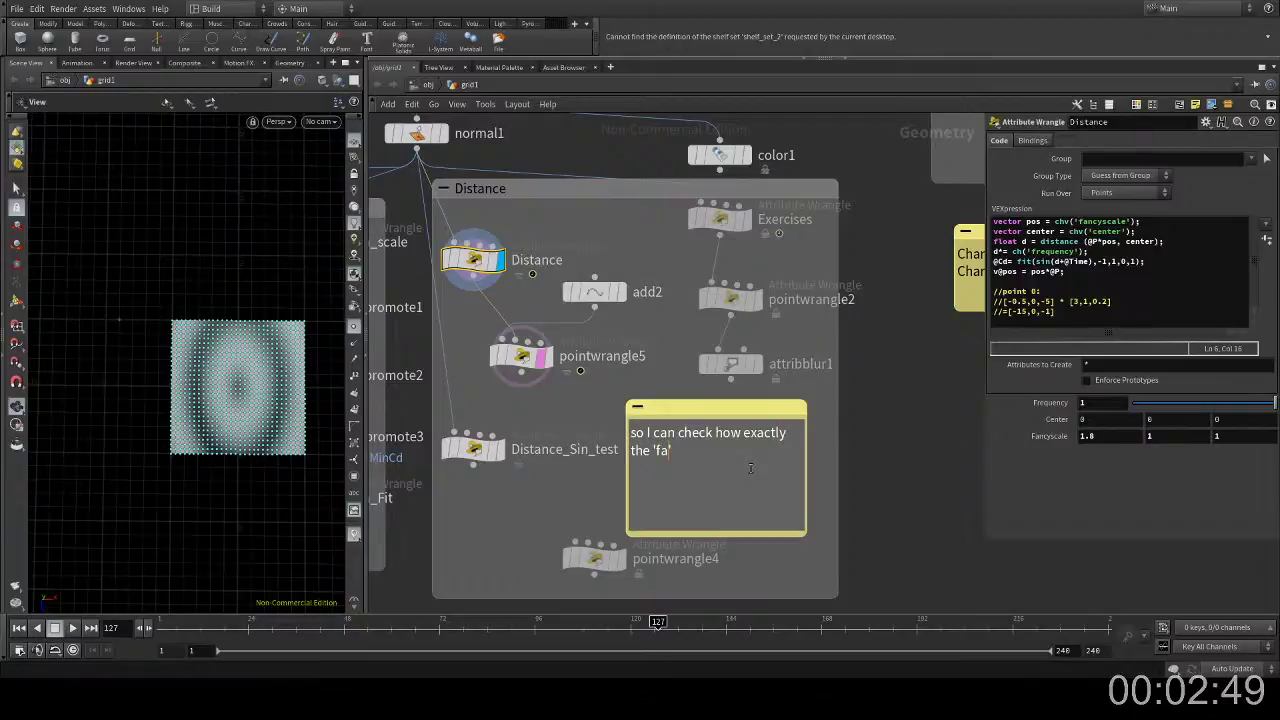
text(nc)
text(yscale")
text(w)
text(orks)
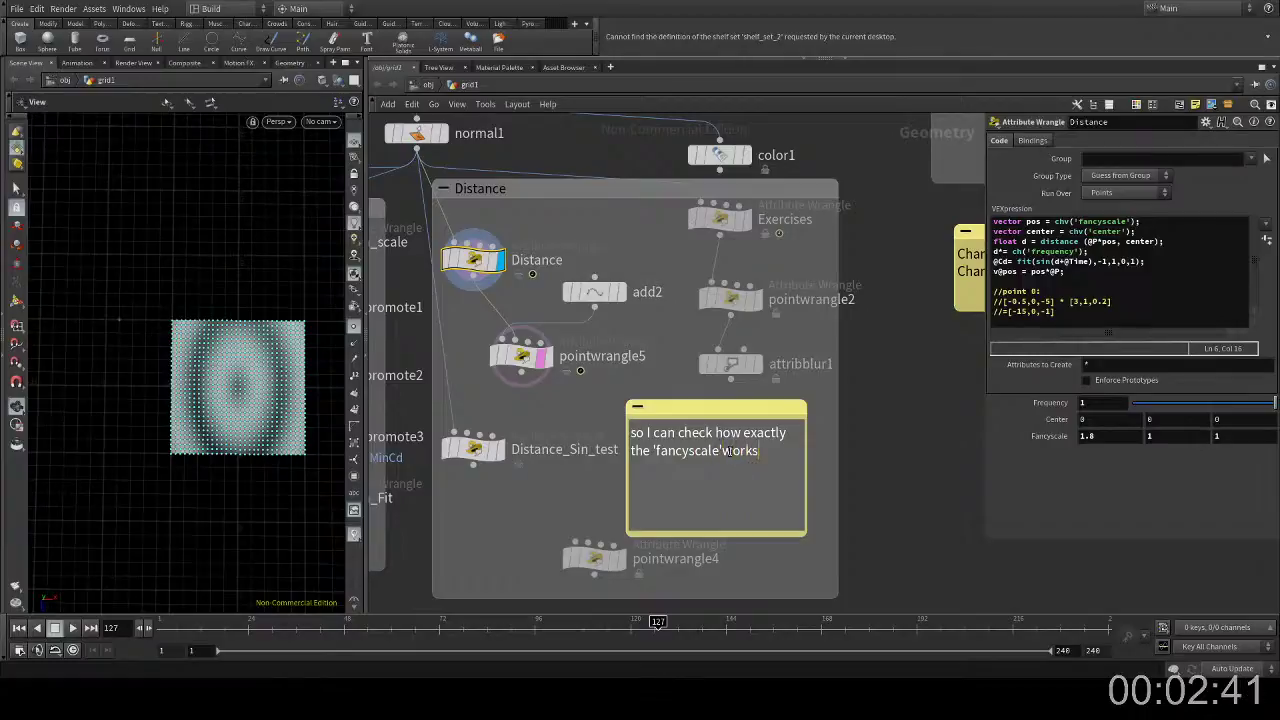
click(721, 450)
click(868, 498)
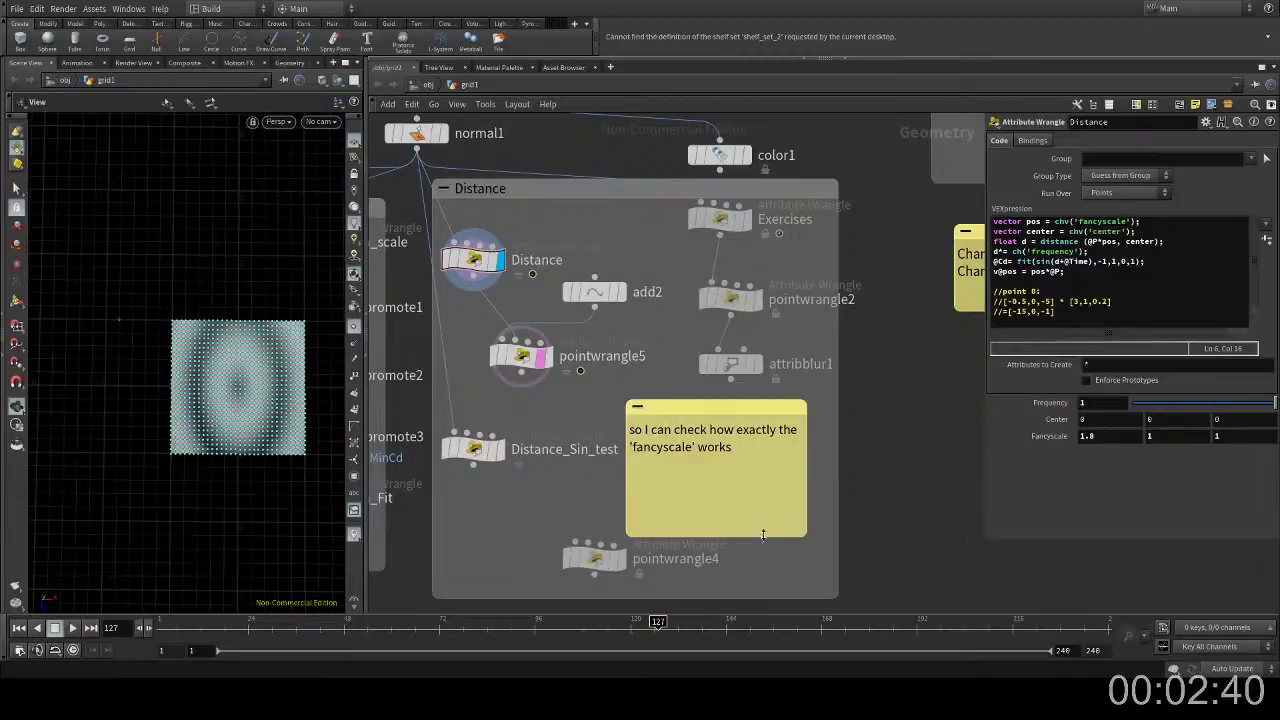
Step: Shorten the note, move Distance_Sin_test lower, and tuck the note under pointwrangle5
drag(779, 536, 781, 468)
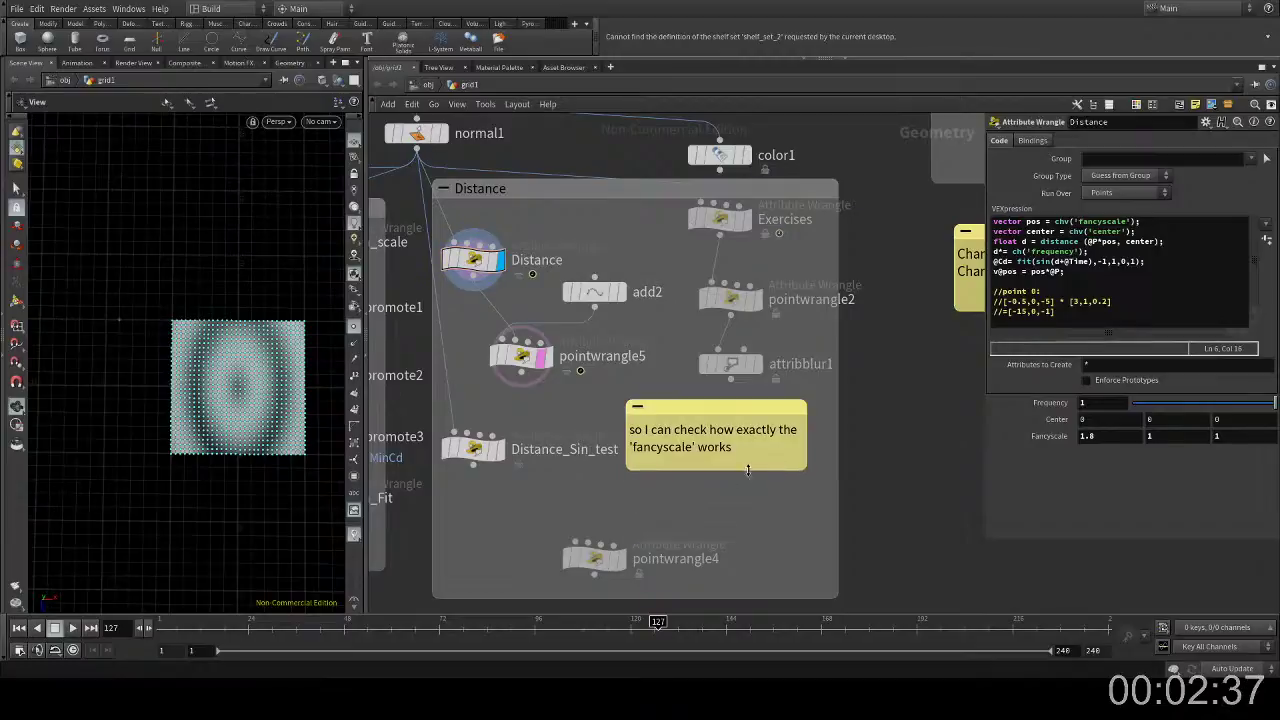
drag(471, 461, 484, 539)
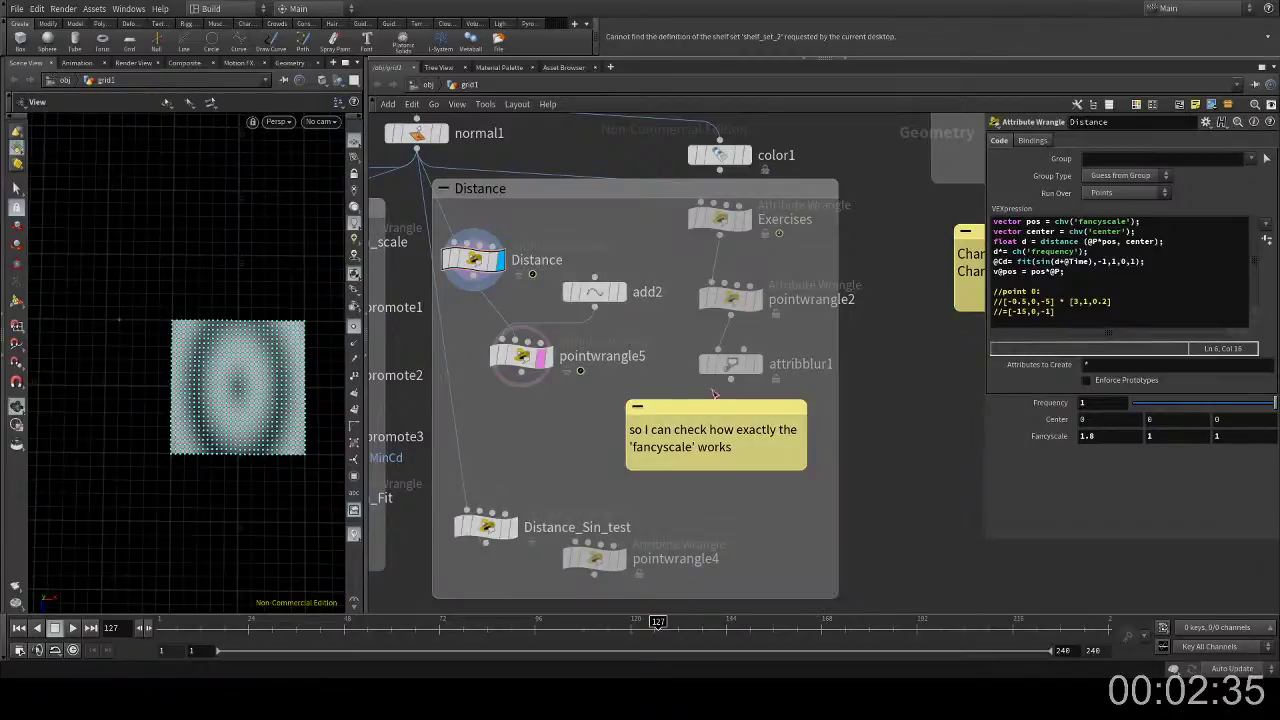
drag(721, 410, 561, 396)
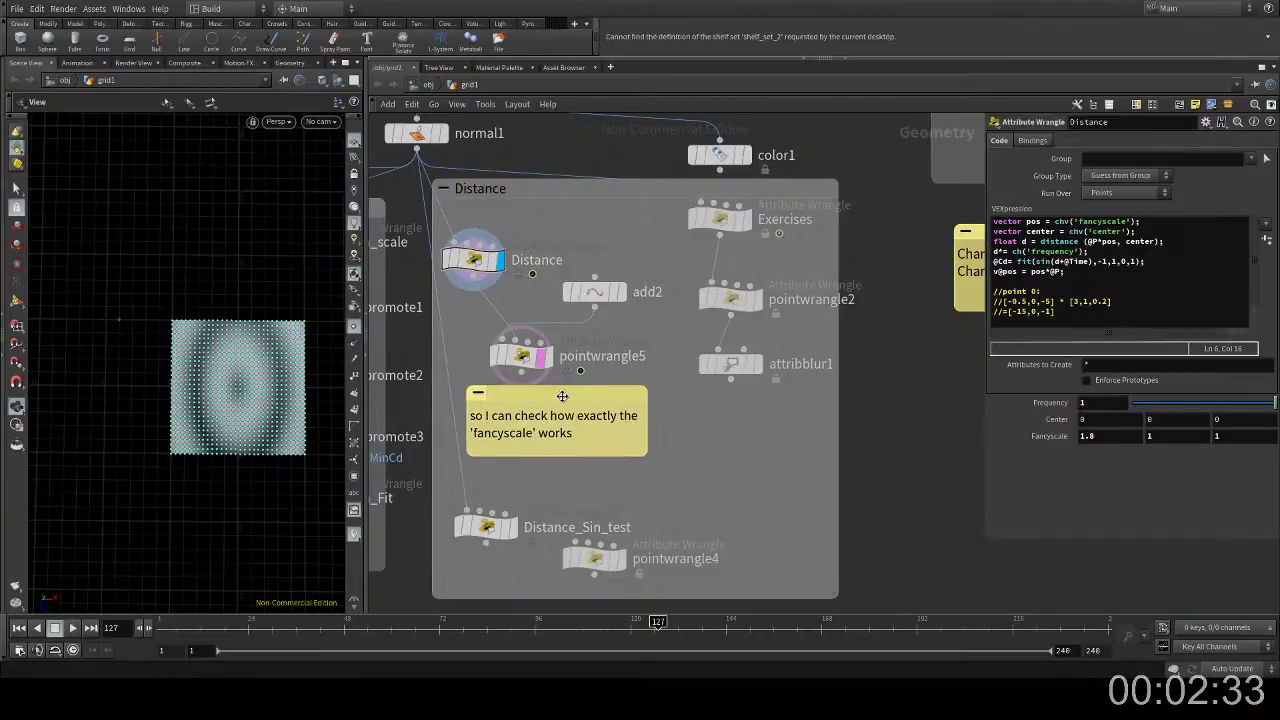
Step: Scrub the Distance wrangle's fancyscale to 2.2, 1, 3 to stretch the grid rings, then return to cgwiki
click(474, 259)
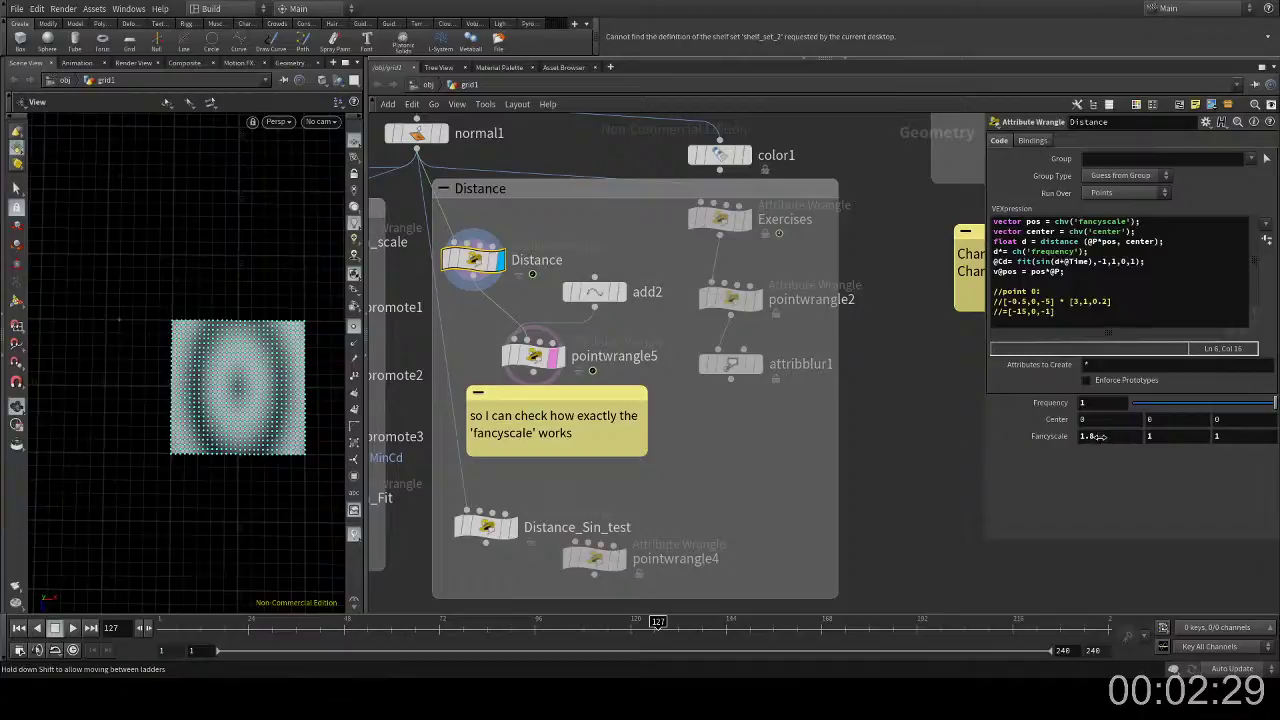
mouse_move(1086, 438)
middle_down()
mouse_move(1246, 441)
mouse_move(1187, 446)
mouse_move(1240, 441)
mouse_move(1216, 442)
middle_up()
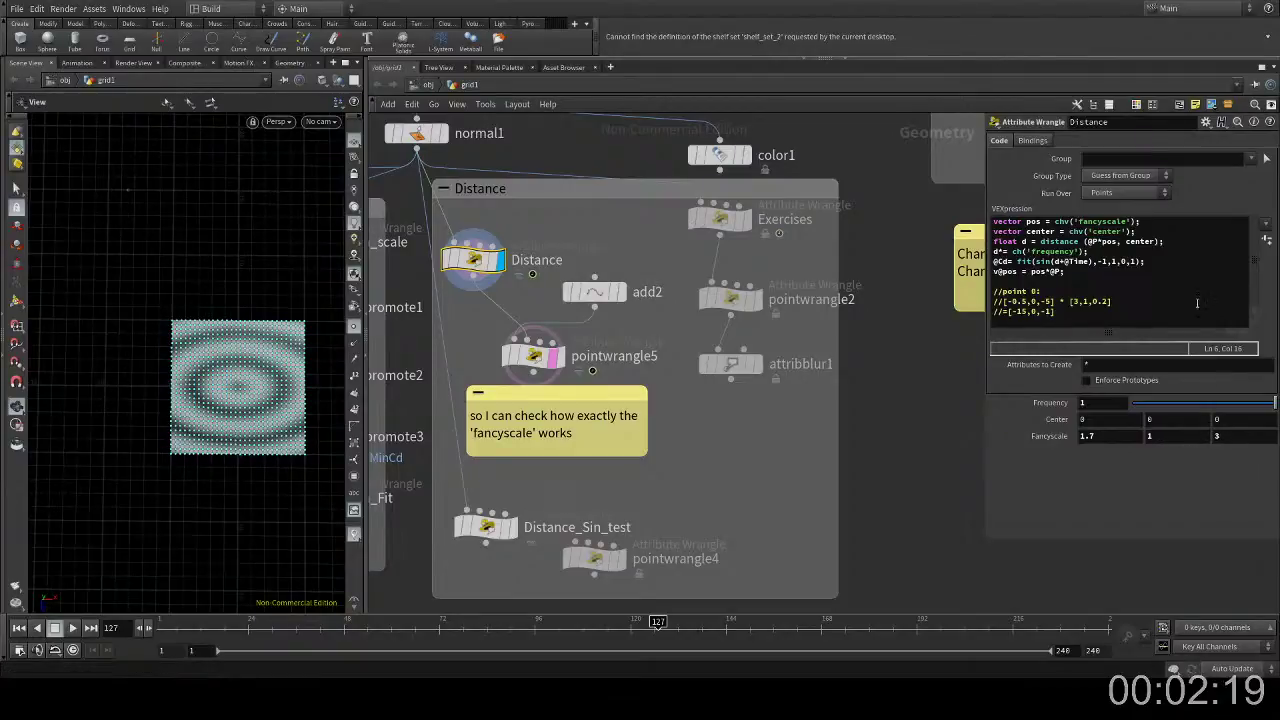
drag(1086, 241, 1159, 241)
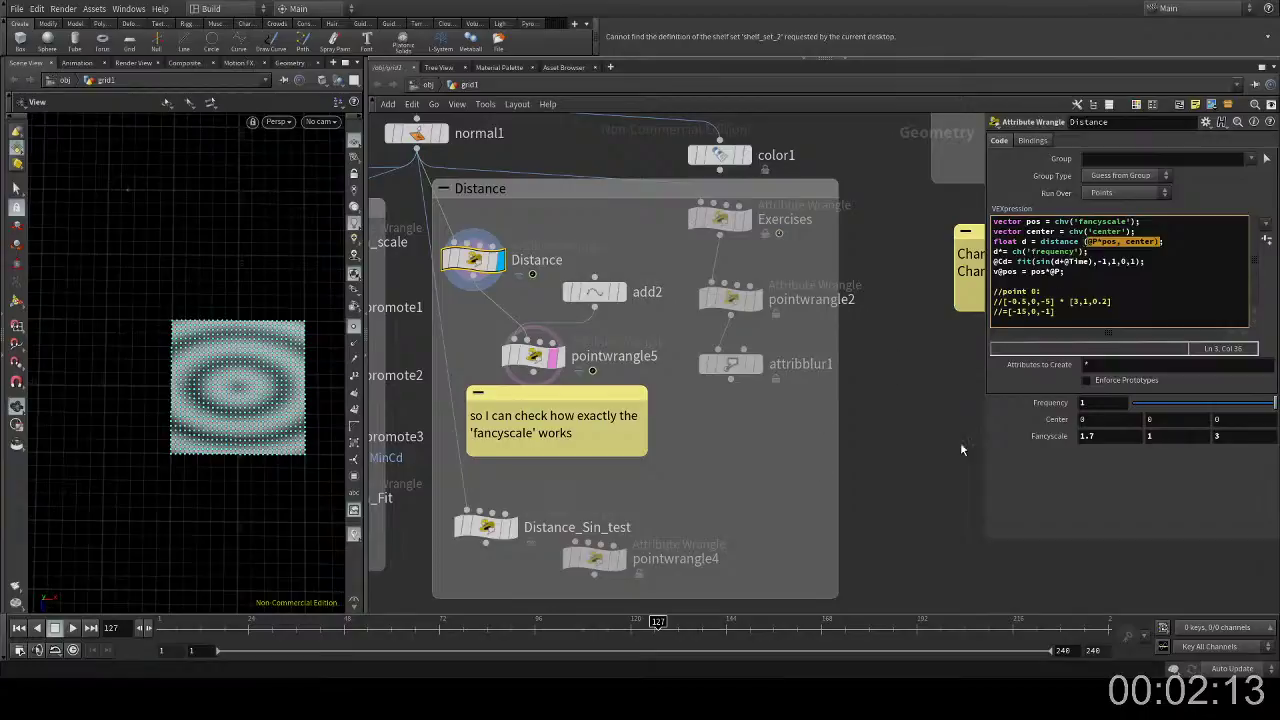
mouse_move(1088, 436)
middle_down()
mouse_move(1122, 443)
mouse_move(1050, 441)
mouse_move(1104, 447)
middle_up()
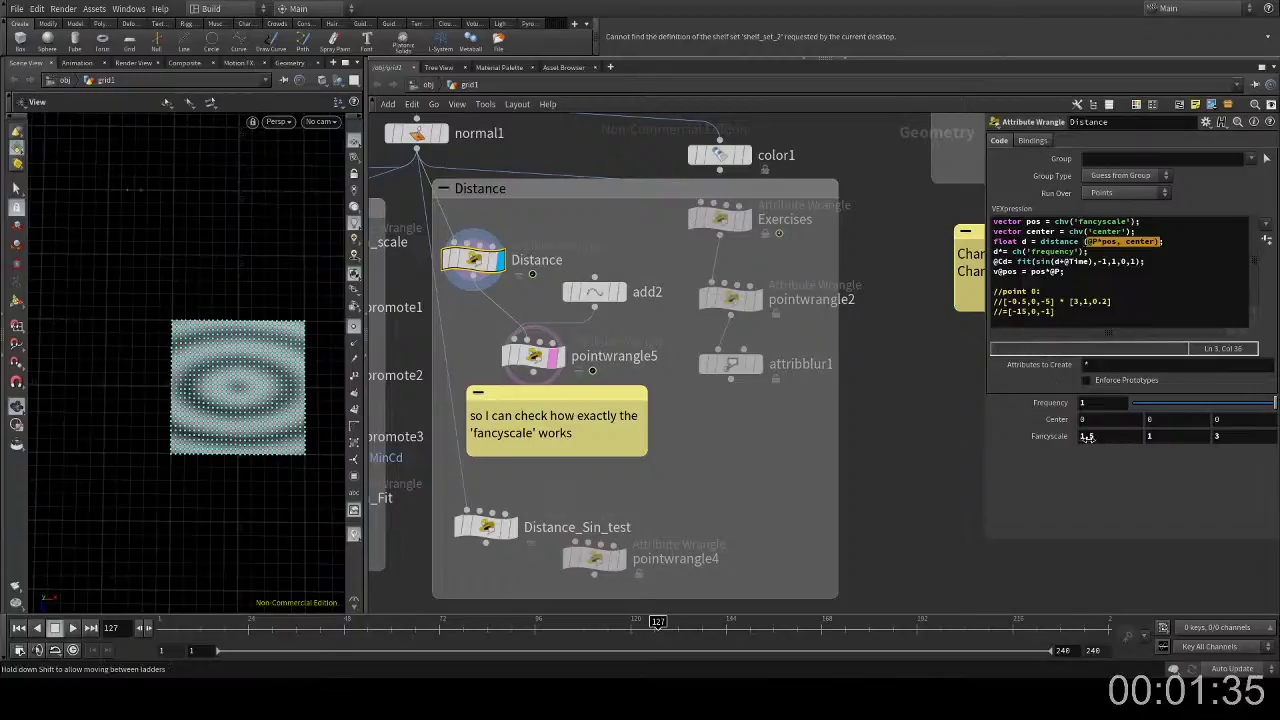
drag(1127, 442, 1155, 440)
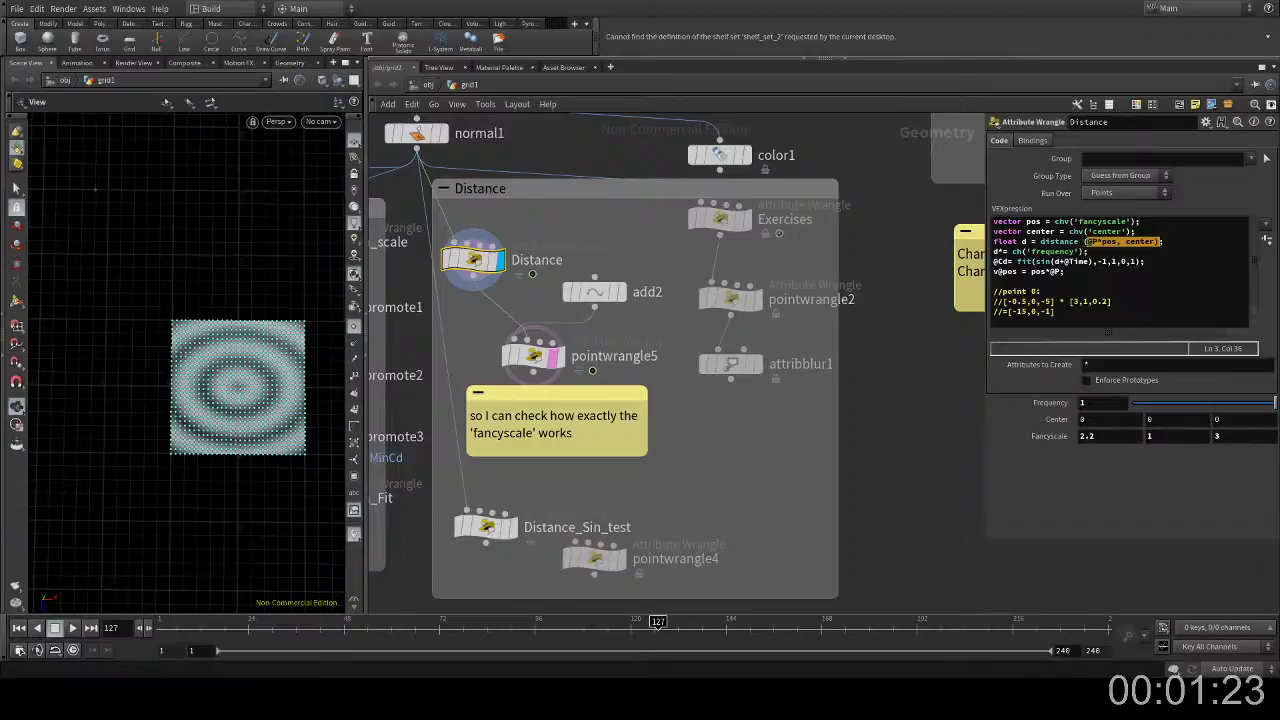
key(alt+Tab)
Step: Review the fancyscale example code and the fancyscale multiplier in the fit example
scroll(917, 366, down, 2)
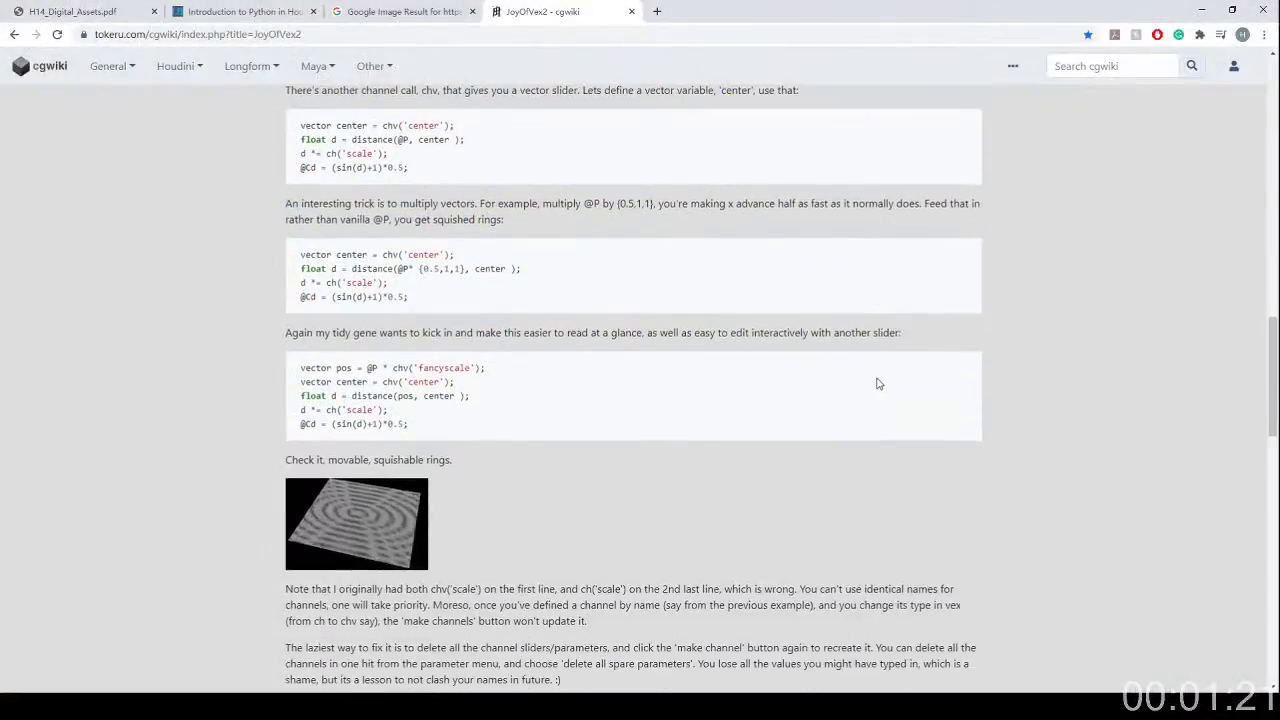
scroll(878, 384, down, 2)
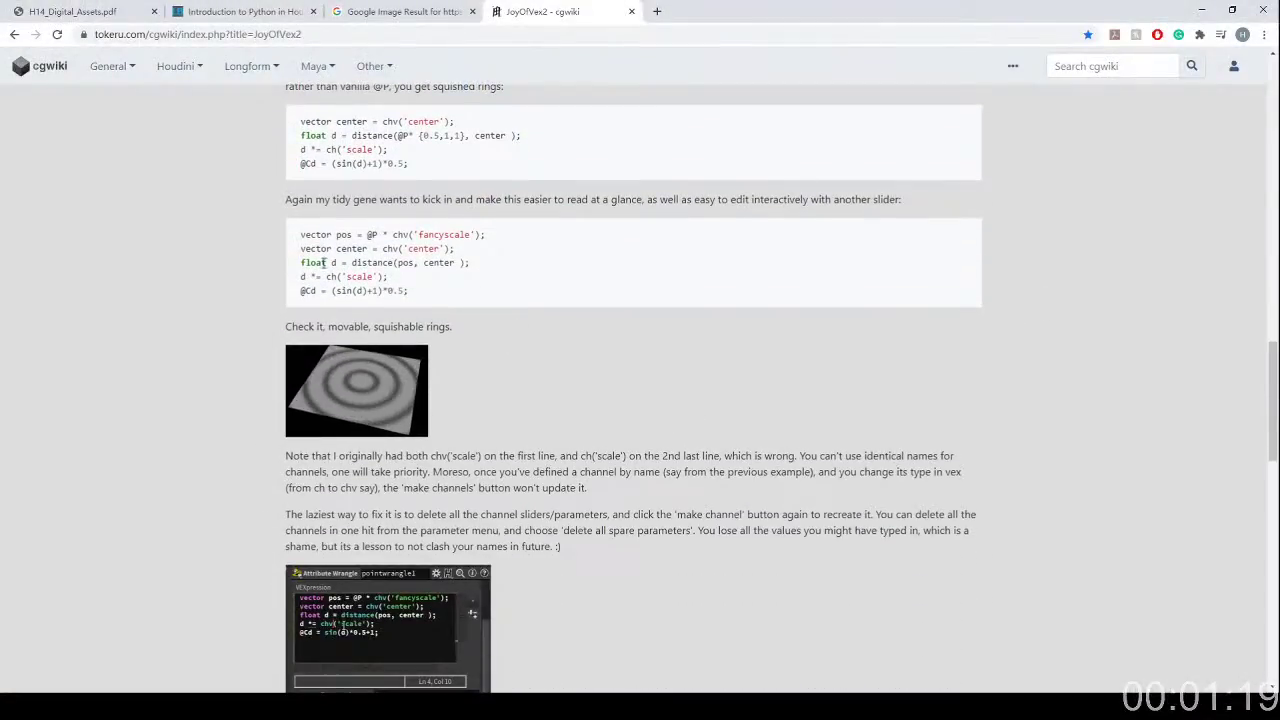
mouse_move(387, 263)
mouse_down()
mouse_move(427, 297)
mouse_move(299, 290)
mouse_up()
scroll(593, 401, down, 3)
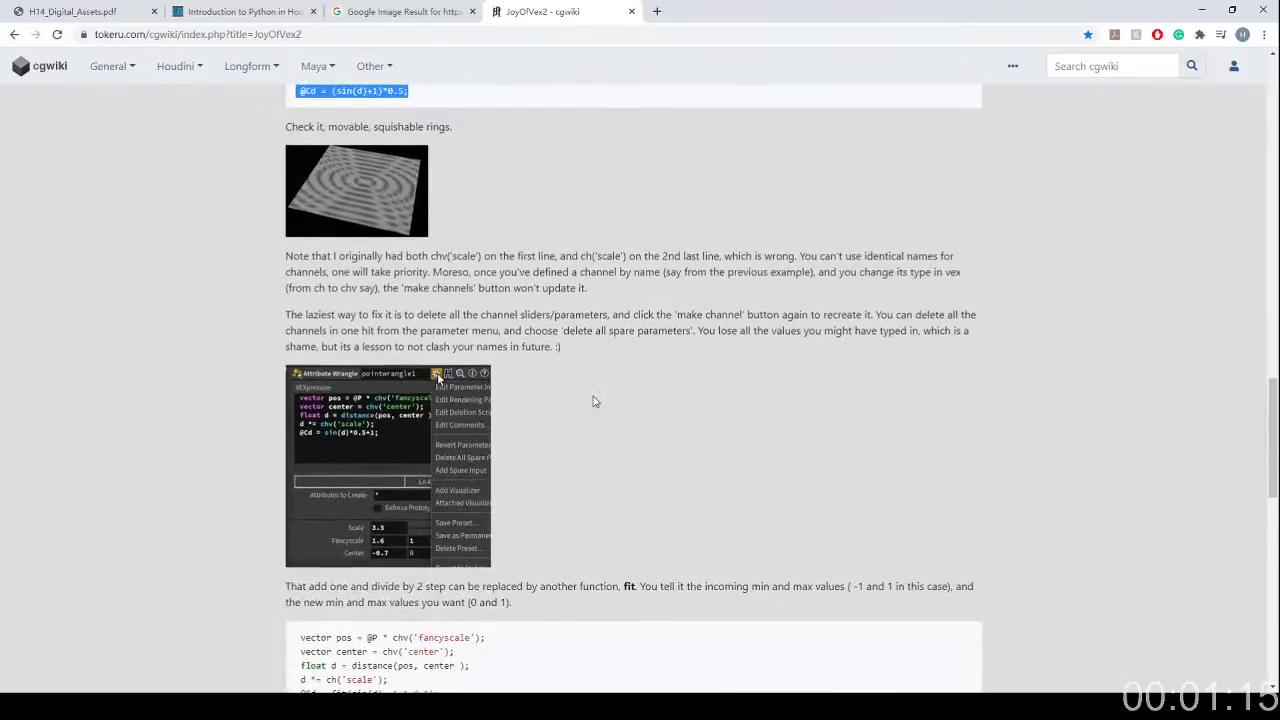
scroll(590, 412, down, 1)
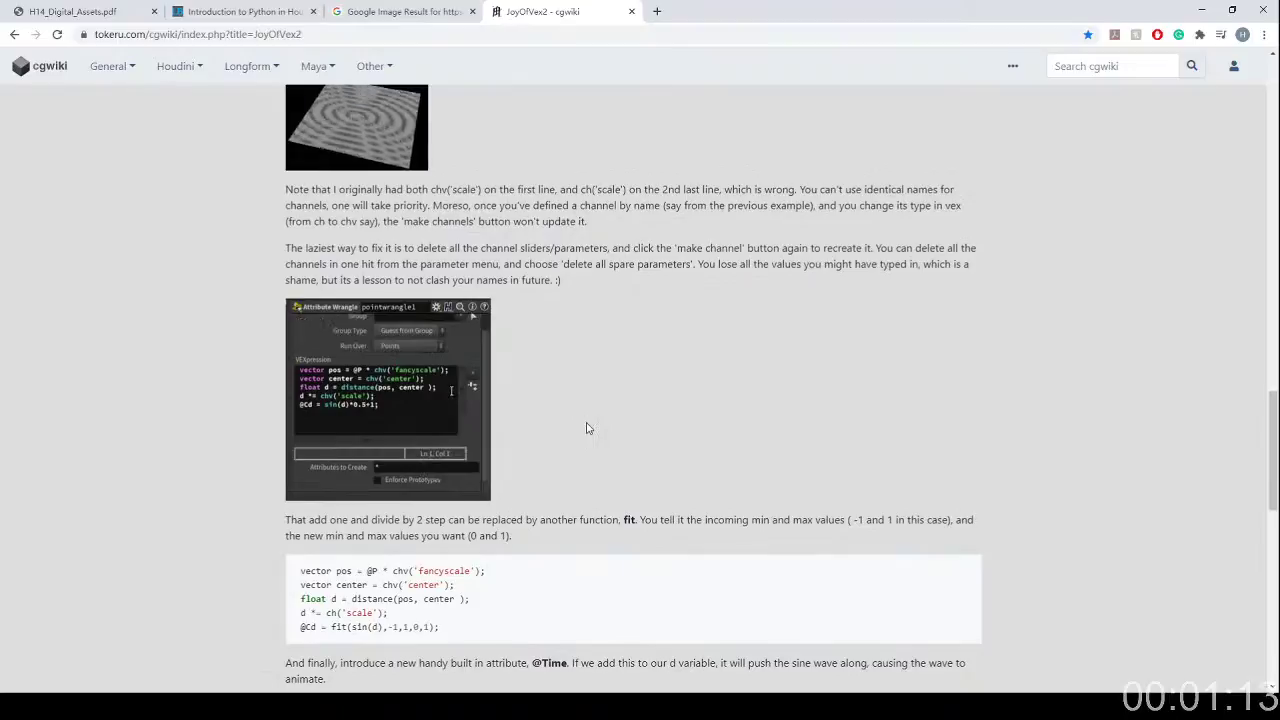
scroll(587, 428, down, 2)
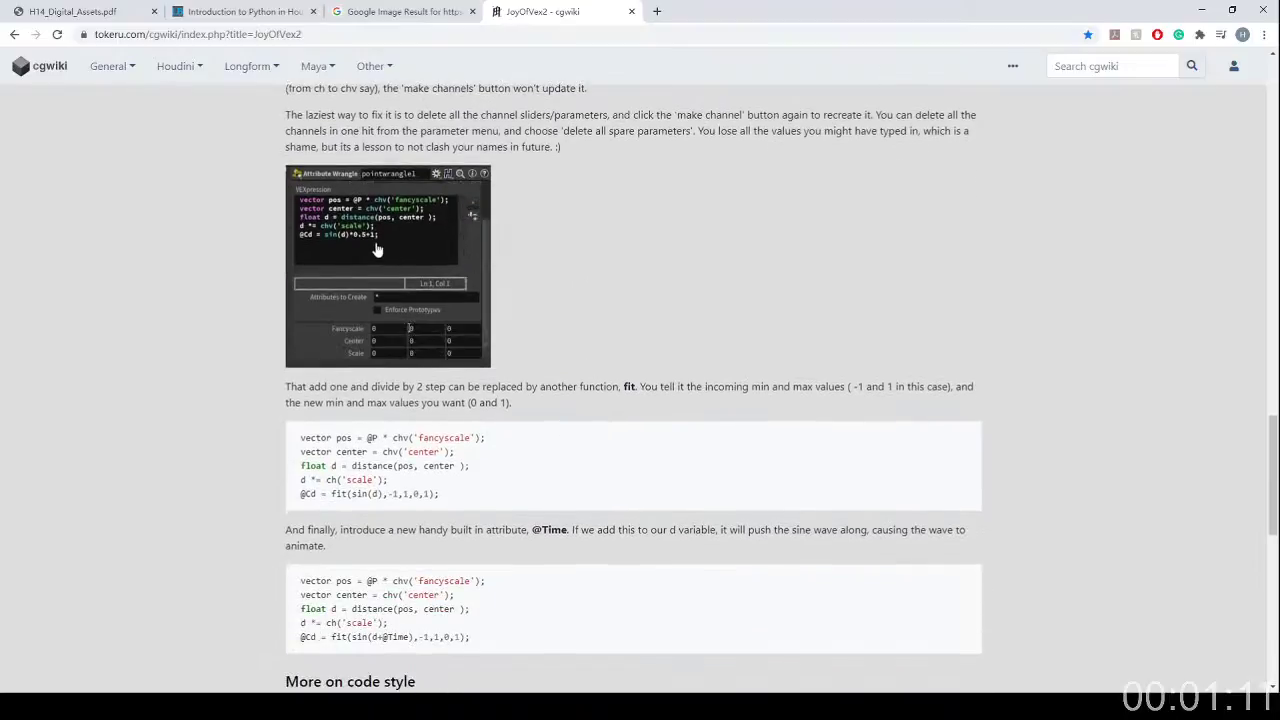
scroll(693, 444, down, 3)
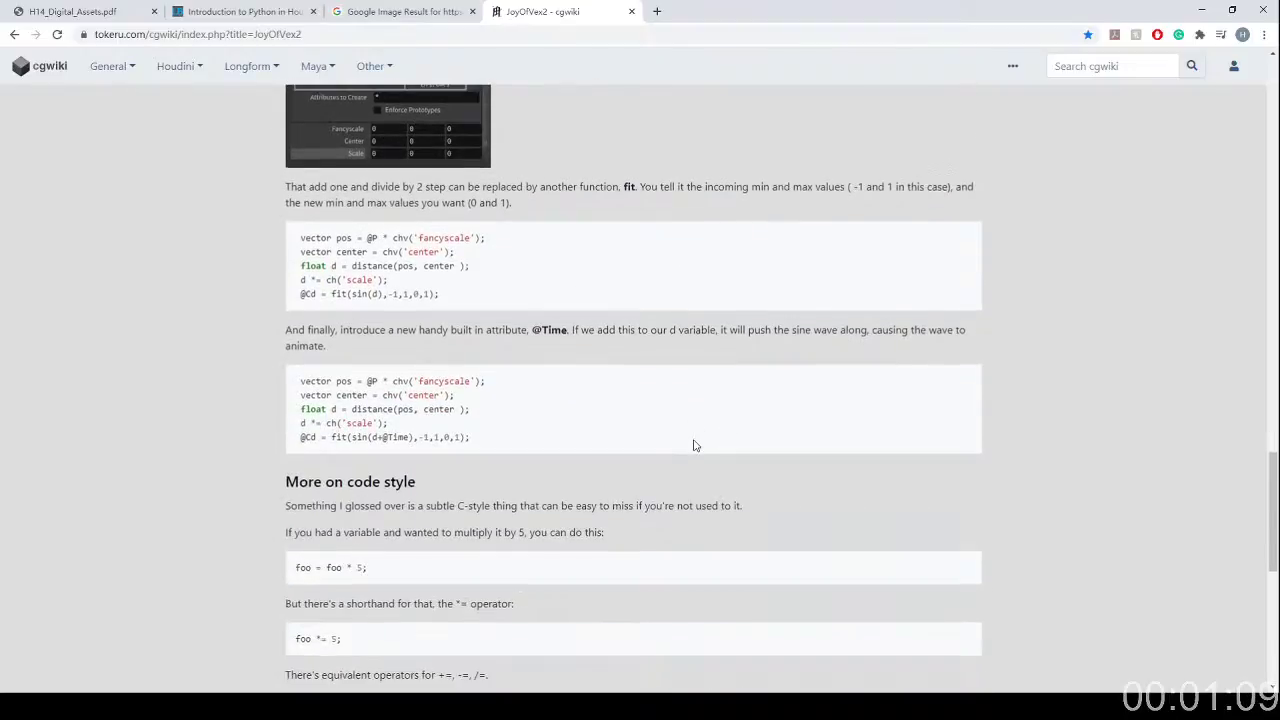
scroll(693, 444, down, 1)
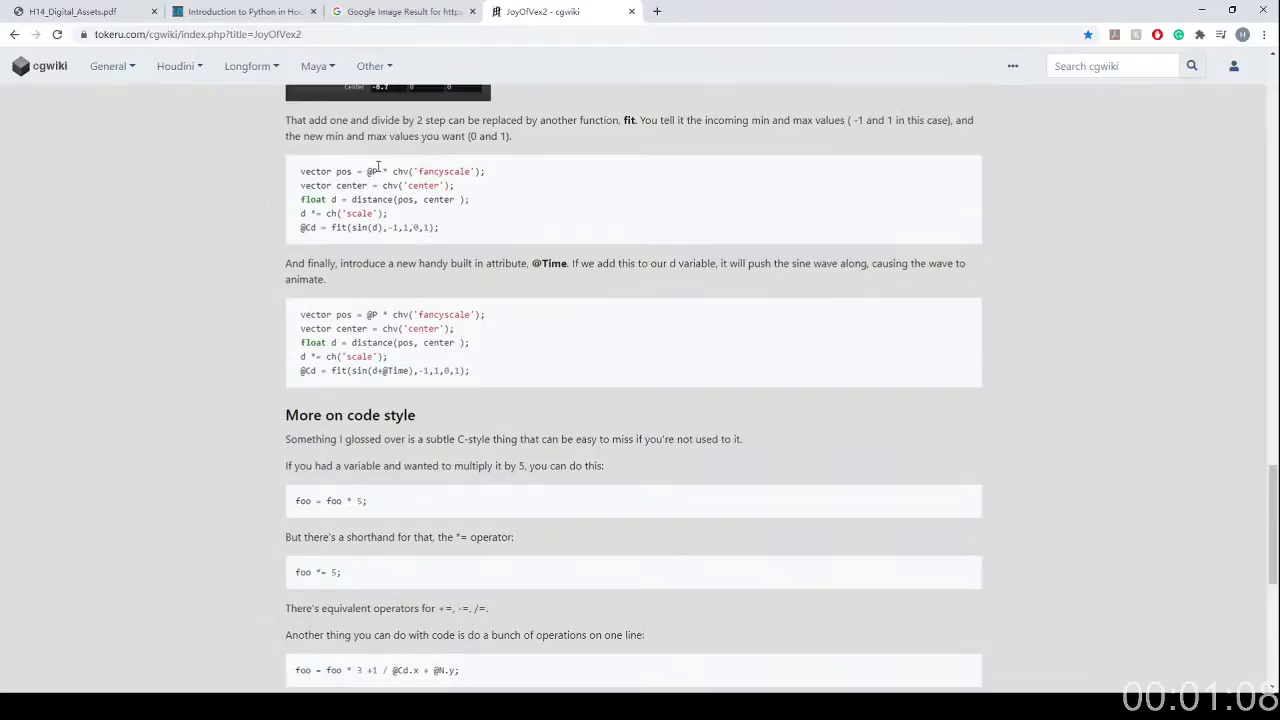
mouse_move(378, 170)
mouse_down()
mouse_move(484, 172)
mouse_move(493, 233)
mouse_up()
click(493, 233)
Step: Highlight the fit(sin(d),-1,1,0,1) expression in the fit example
scroll(571, 374, down, 2)
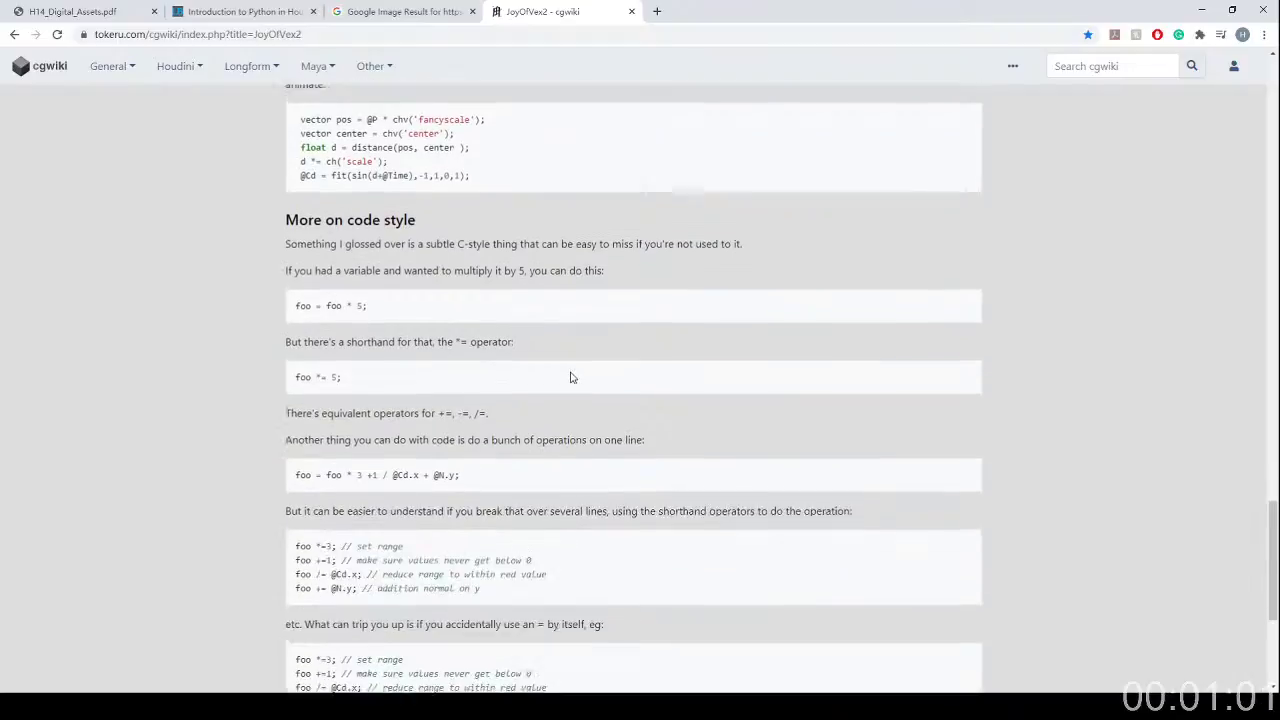
scroll(571, 374, up, 2)
drag(331, 160, 477, 174)
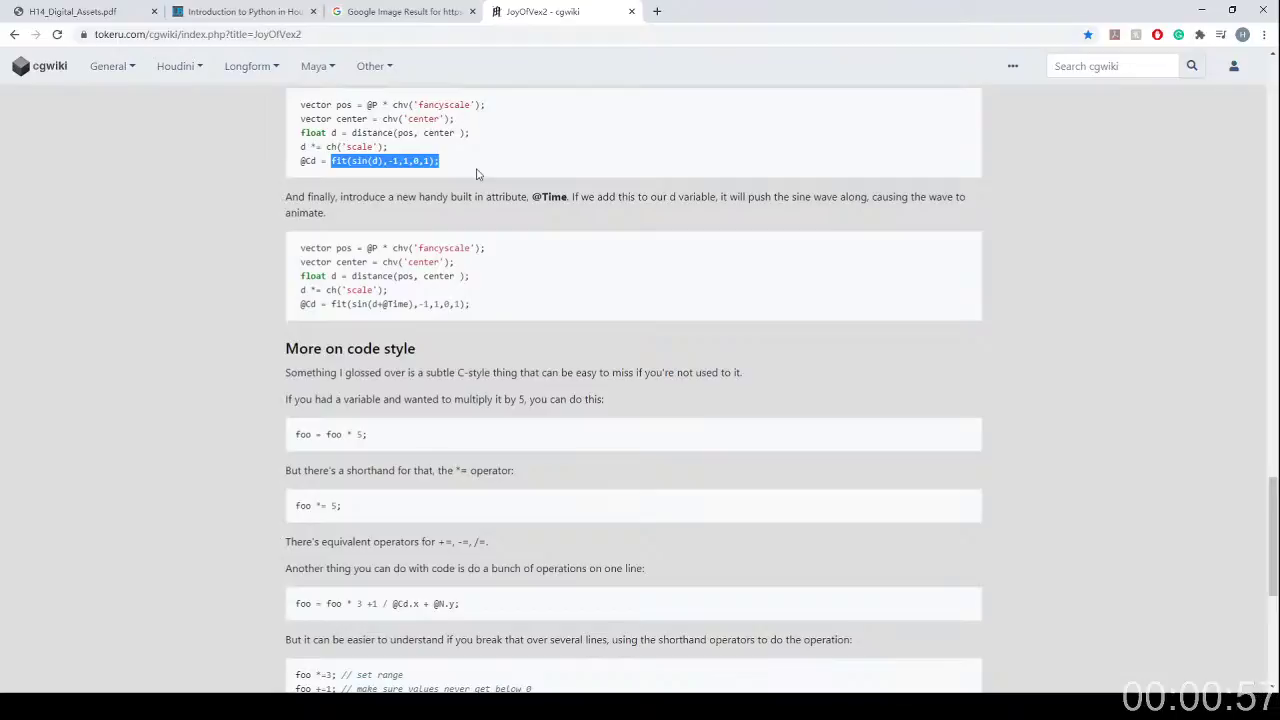
click(524, 268)
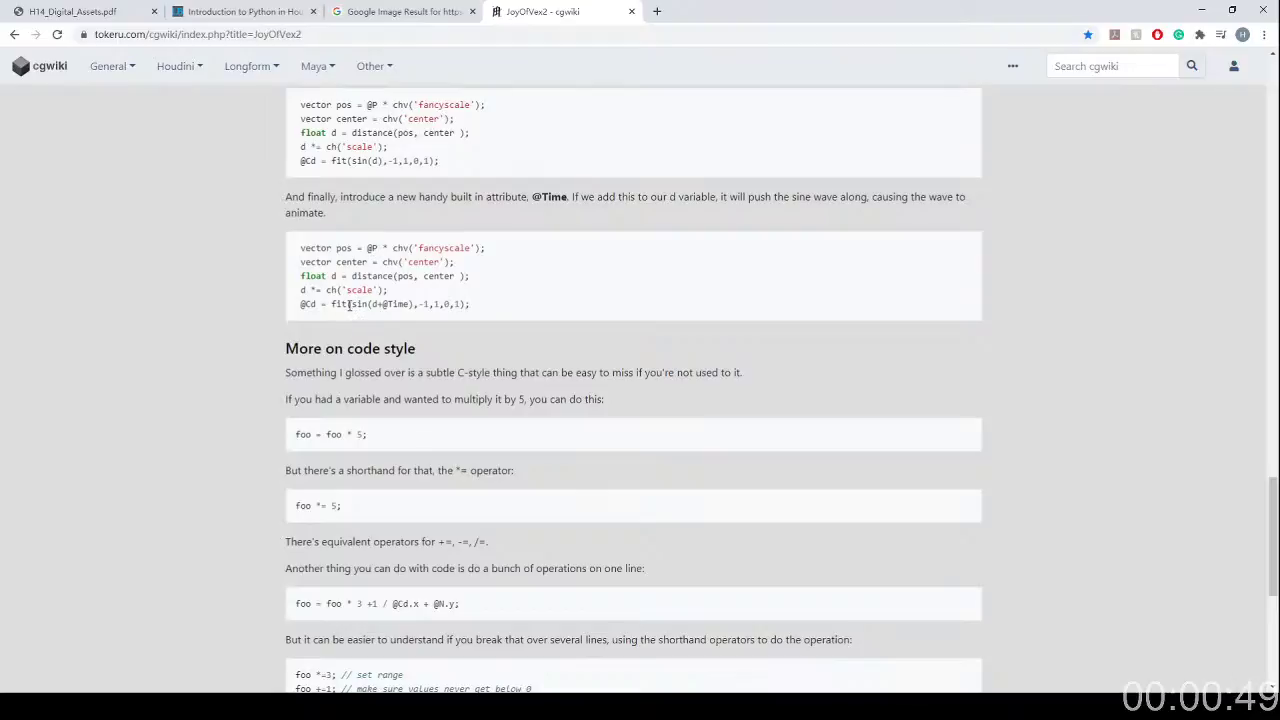
drag(342, 304, 391, 314)
click(439, 316)
scroll(510, 327, down, 2)
scroll(522, 342, up, 1)
scroll(522, 342, down, 1)
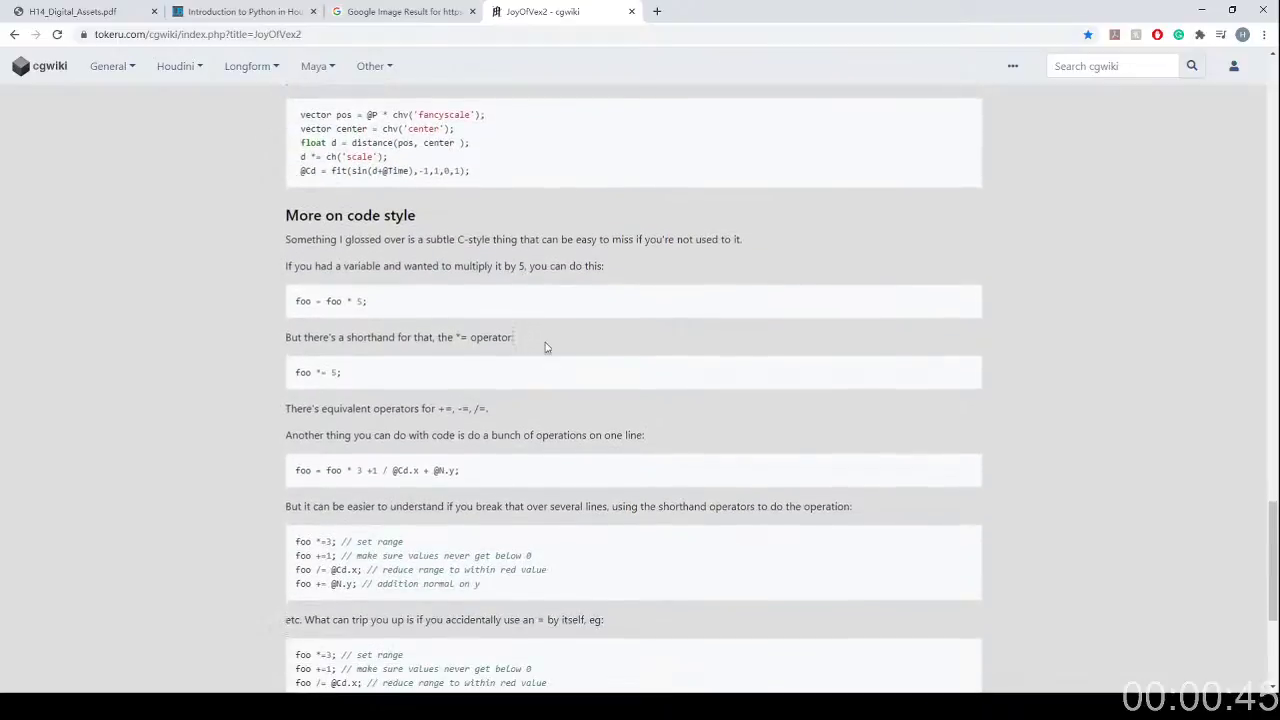
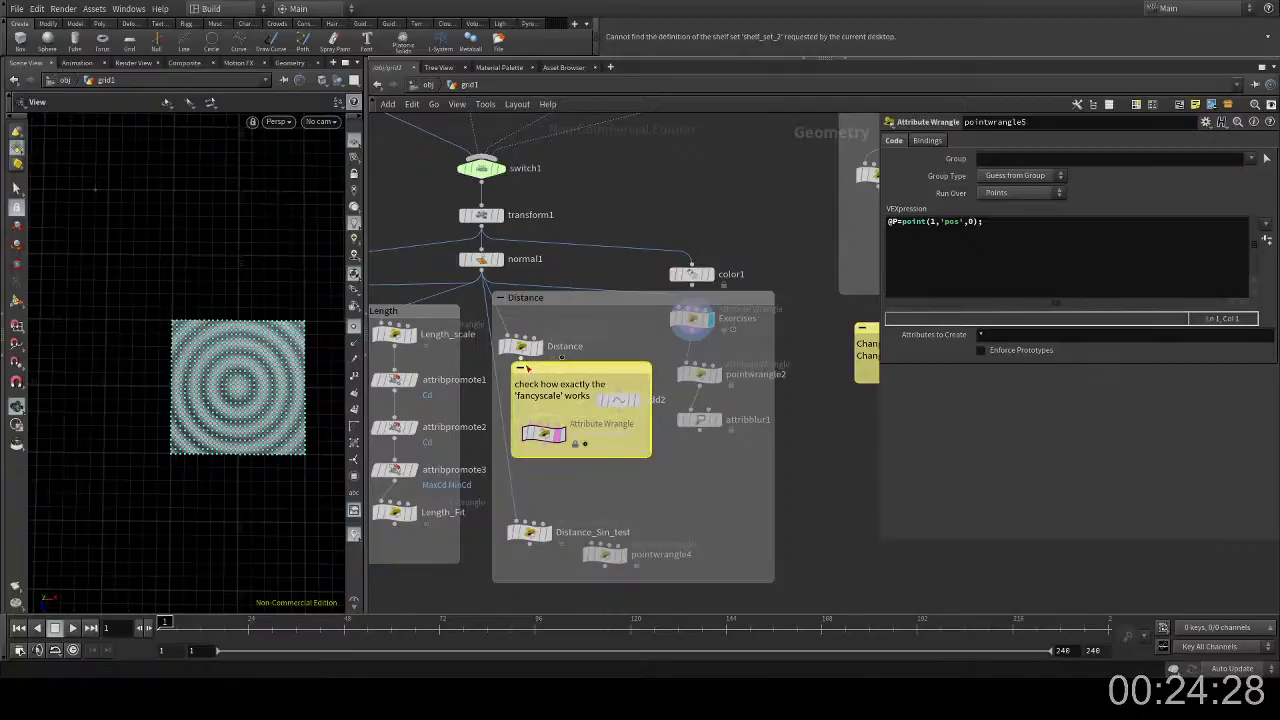
Step: Select the Distance wrangle and highlight its distance() call and *pos parts of the code
click(519, 348)
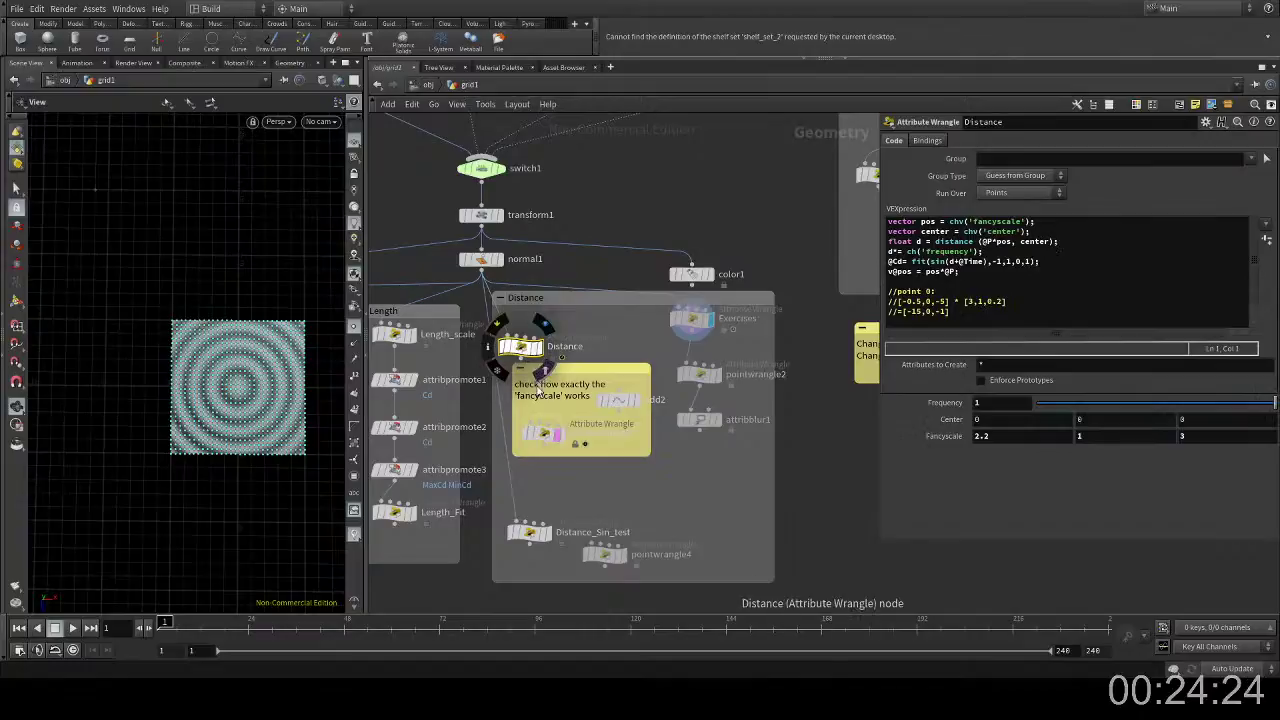
mouse_move(981, 242)
mouse_down()
mouse_move(1008, 242)
mouse_move(984, 253)
mouse_move(981, 242)
mouse_up()
click(1013, 241)
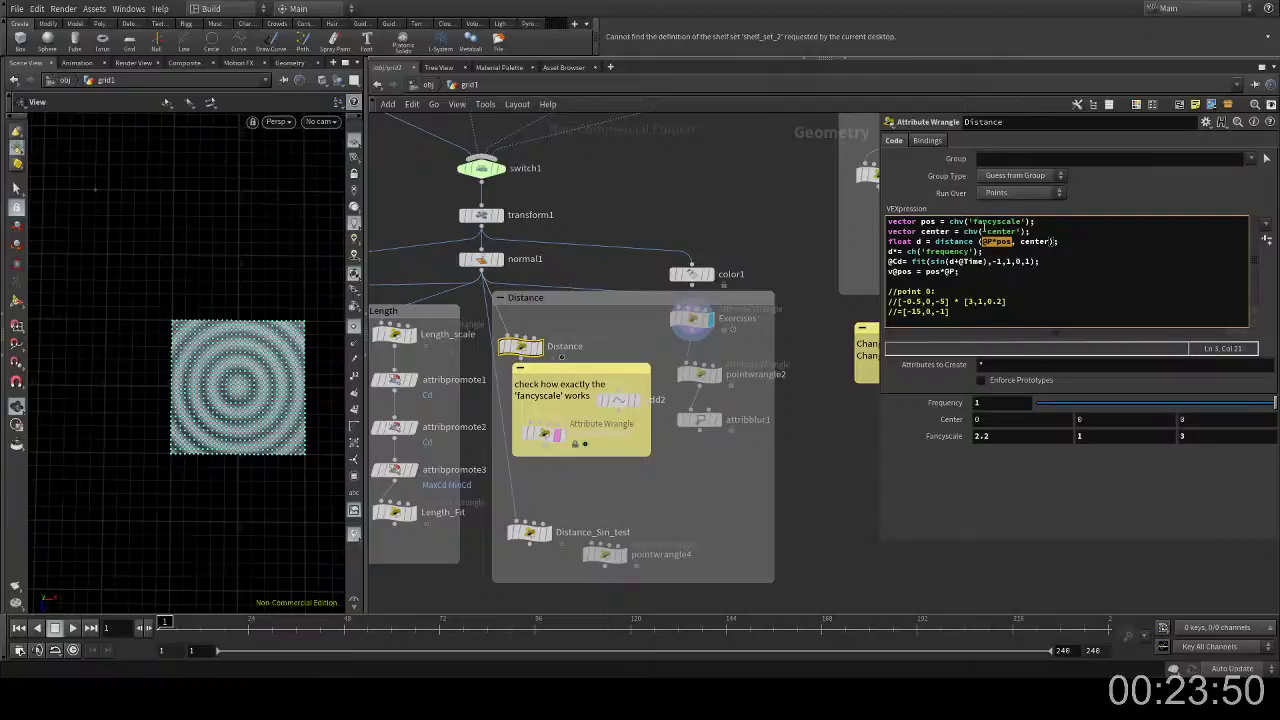
drag(935, 241, 990, 241)
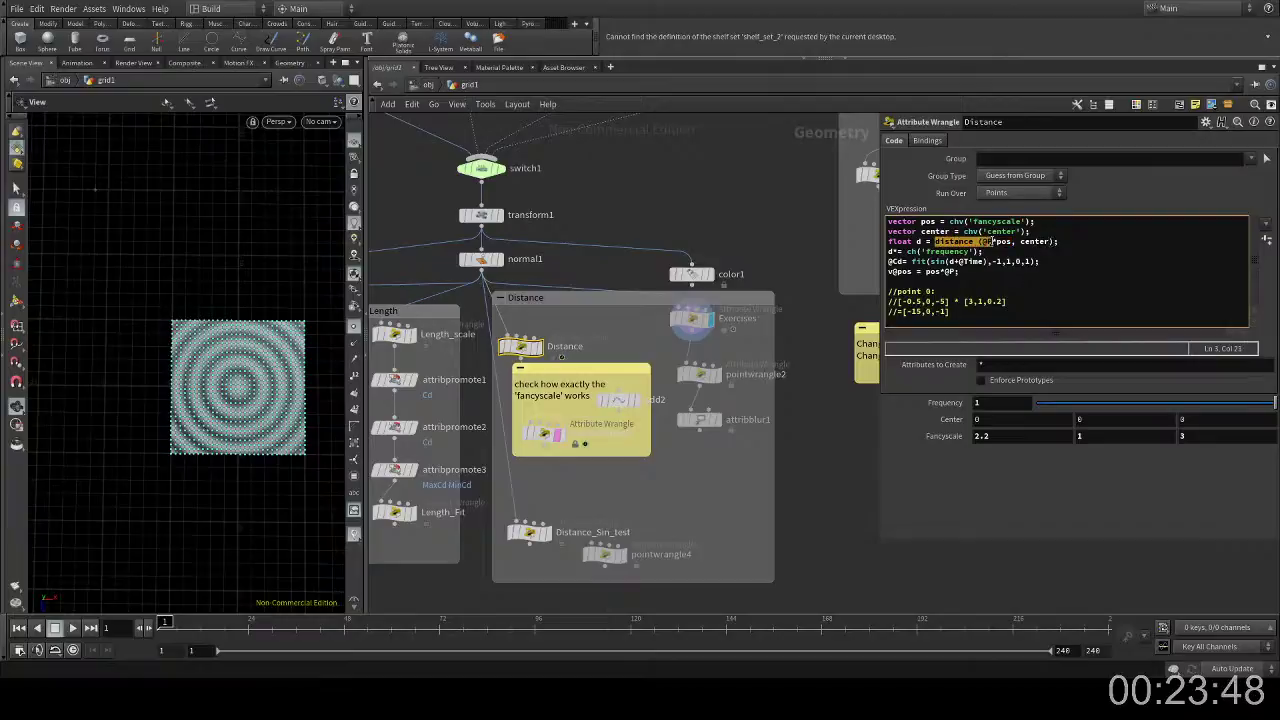
click(1011, 252)
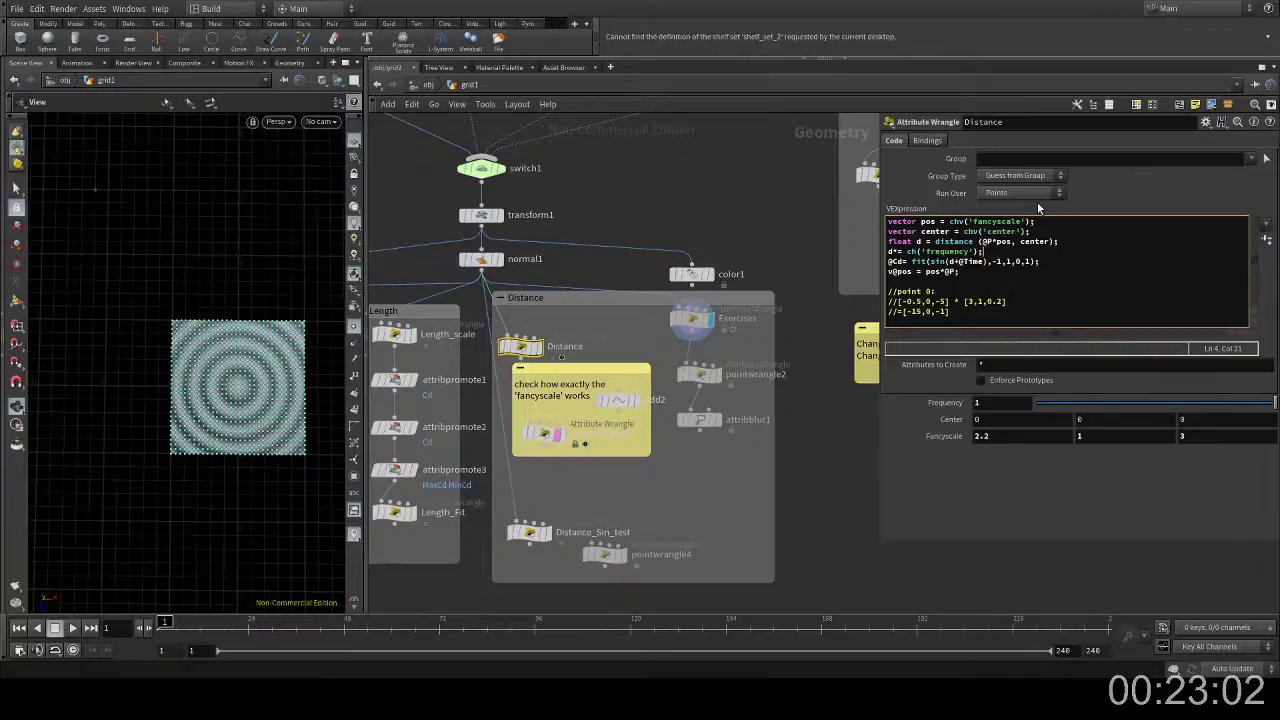
drag(1013, 241, 987, 241)
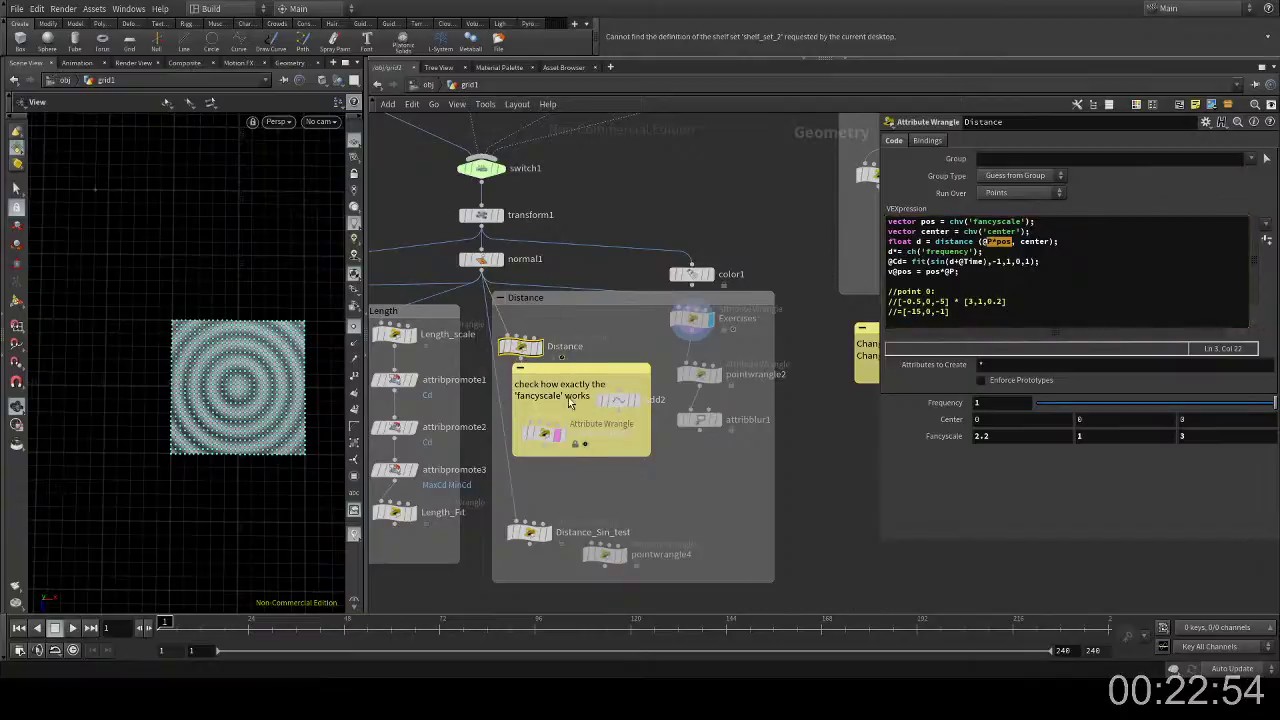
Step: Display the Distance wrangle's ripple and play the animation, stopping at frame 28
click(531, 349)
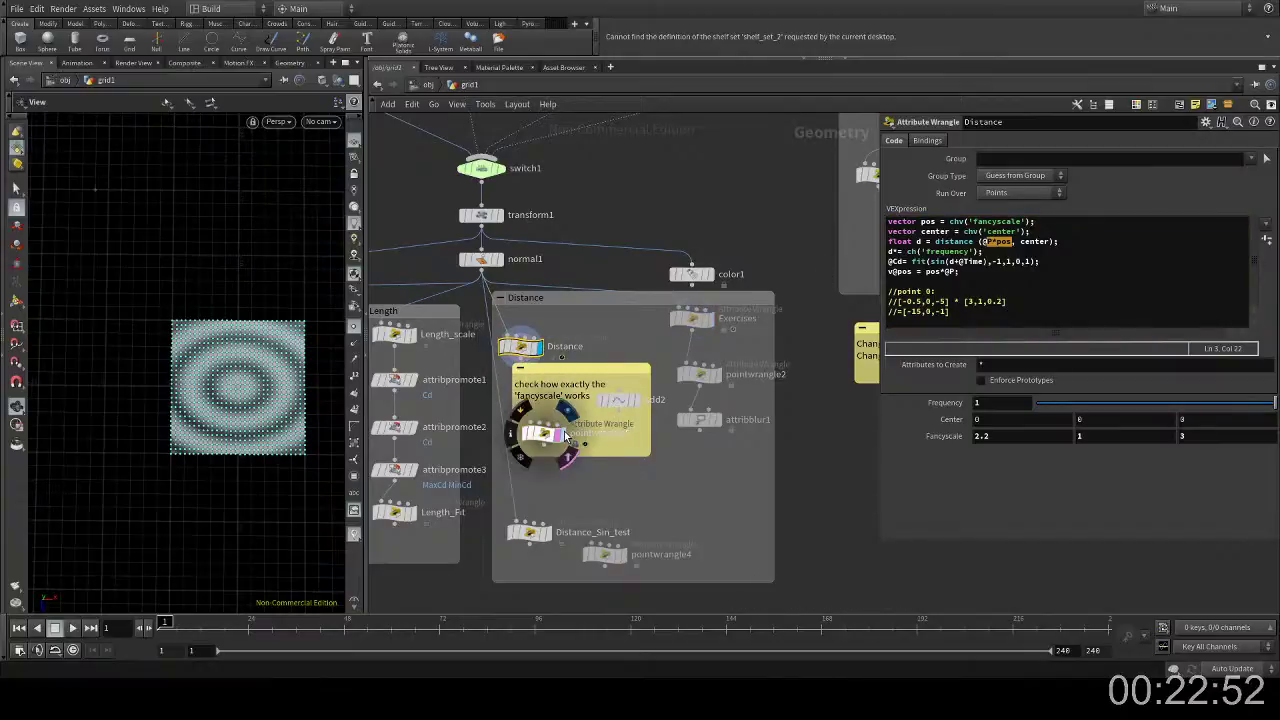
click(546, 432)
click(522, 347)
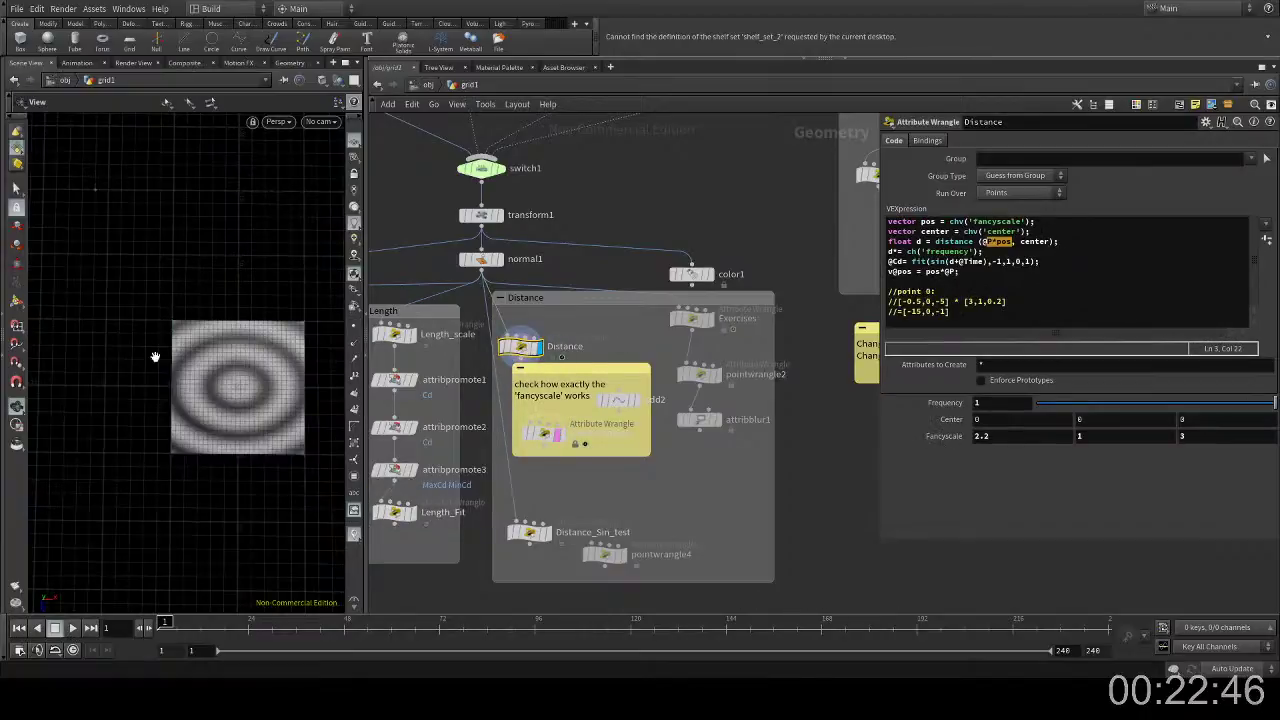
click(72, 629)
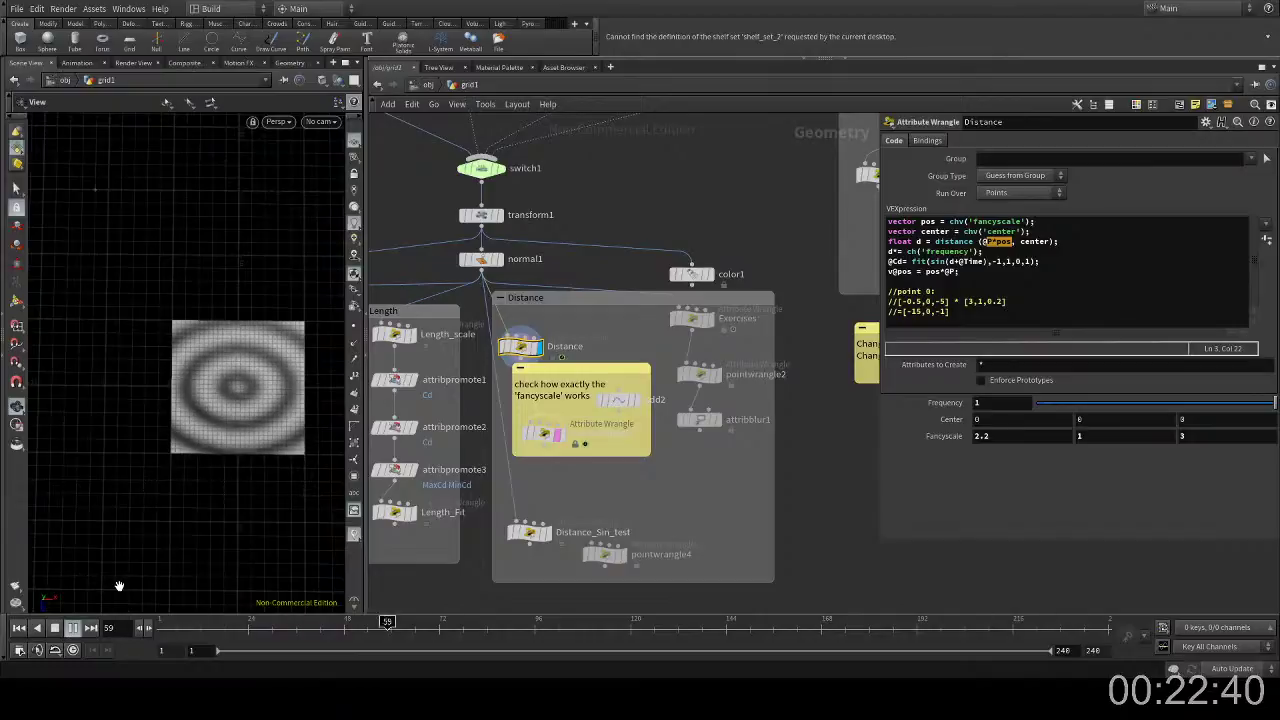
click(57, 628)
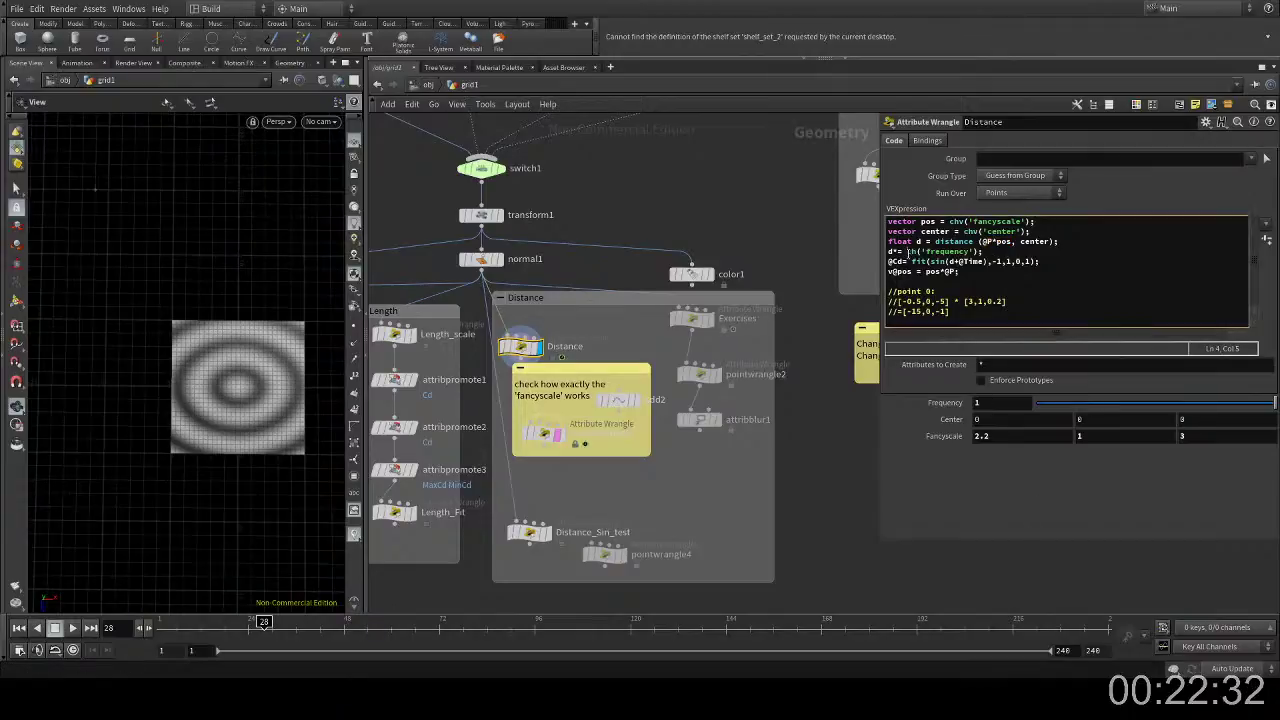
click(940, 312)
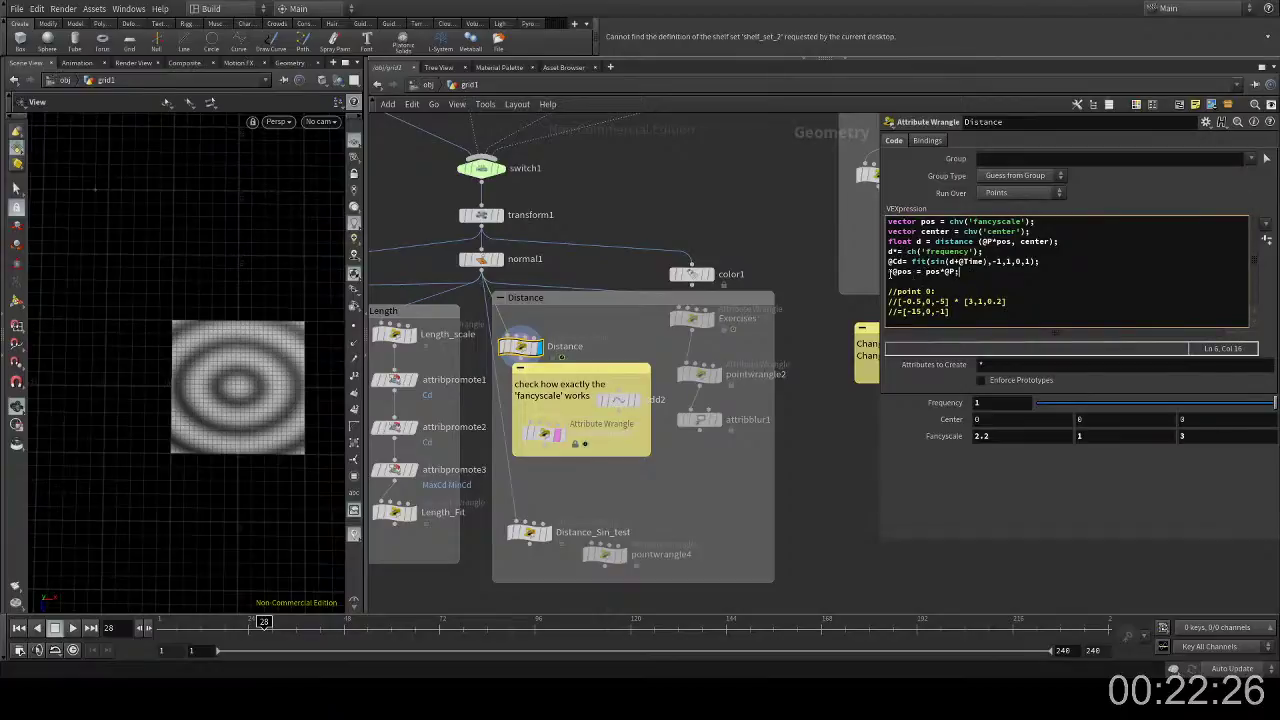
text(v)
click(888, 272)
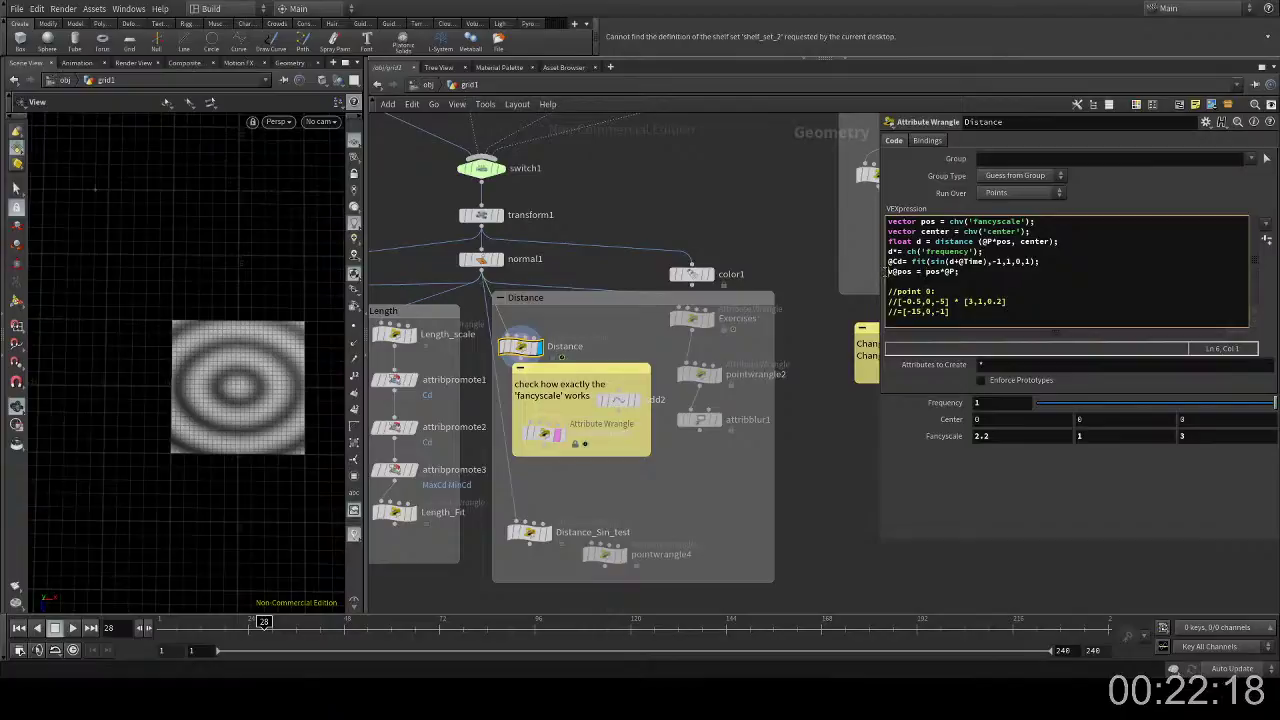
Step: Duplicate the v@pos line, set the copy to d, and comment out the pos*@P original
drag(960, 271, 886, 276)
key(ctrl+c)
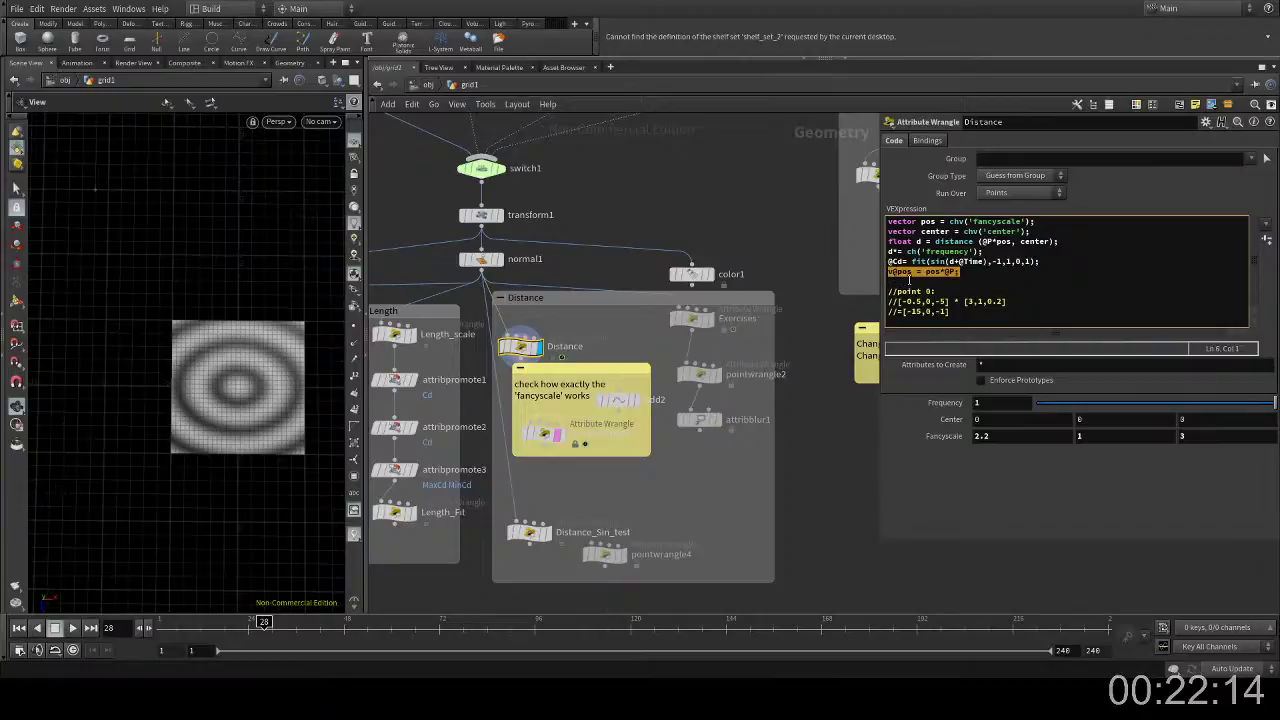
click(900, 282)
key(ctrl+v)
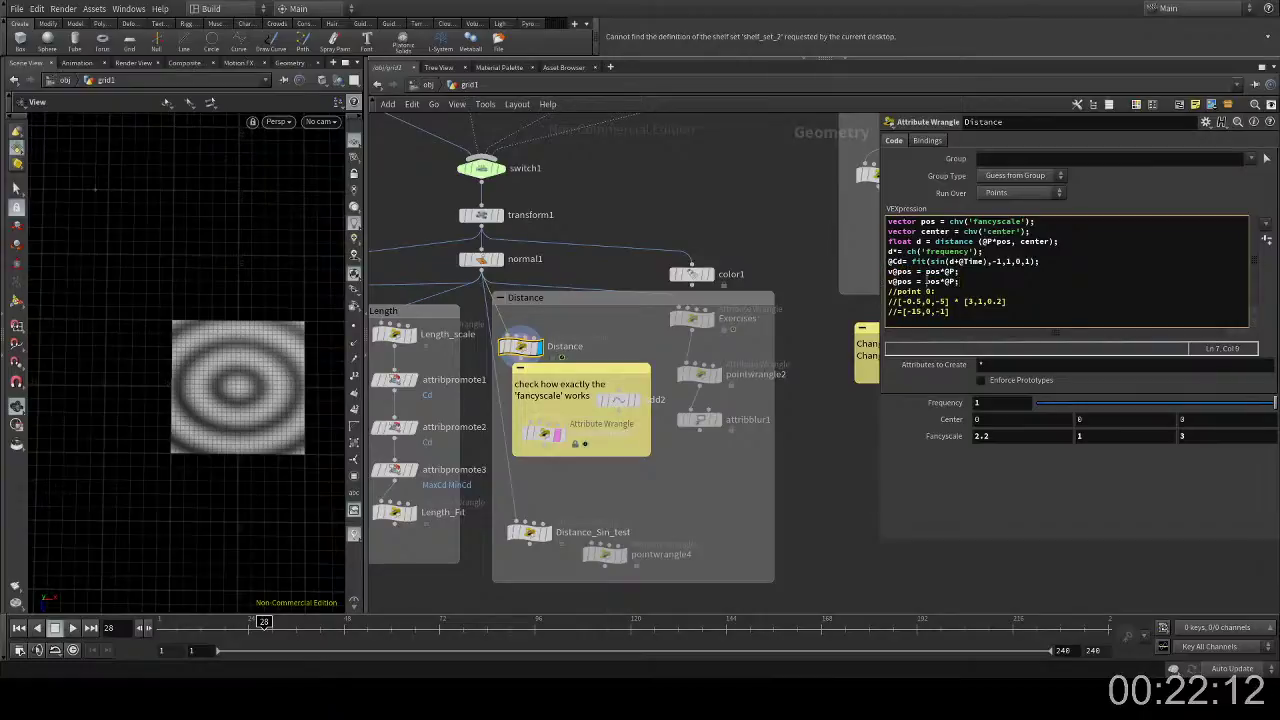
drag(926, 281, 957, 281)
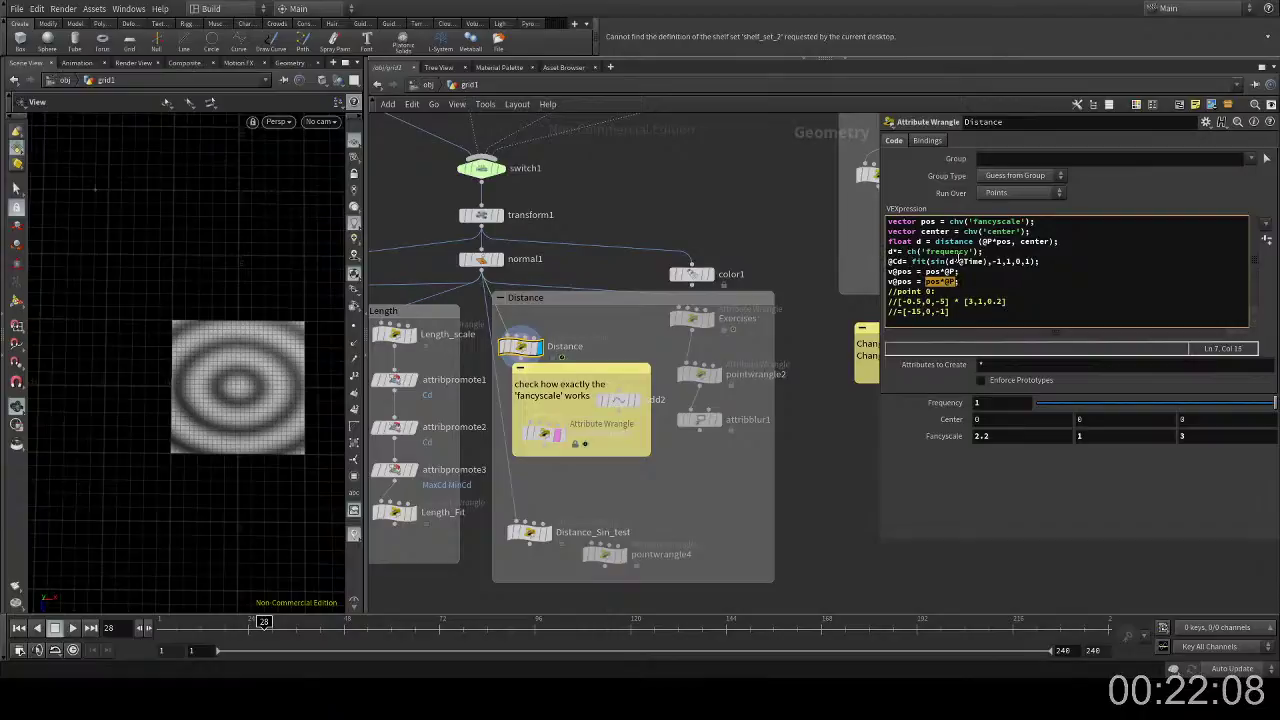
text(d; )
text(//)
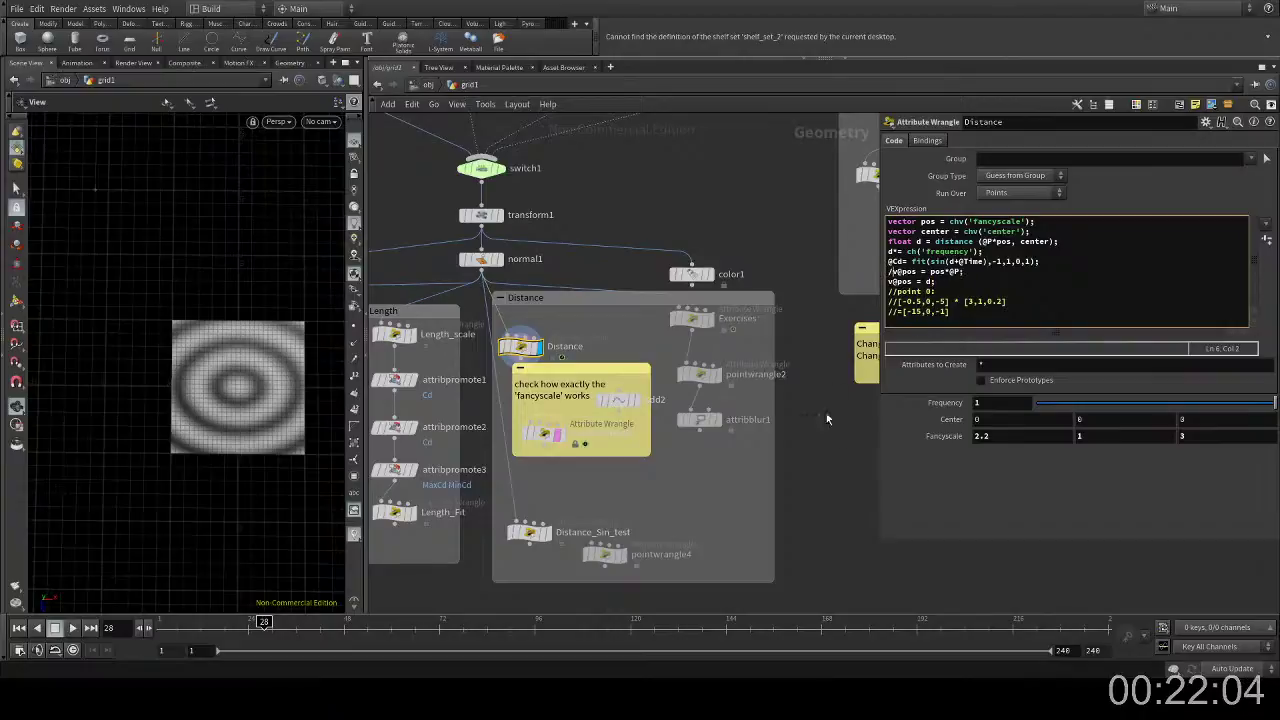
click(970, 284)
mouse_move(545, 432)
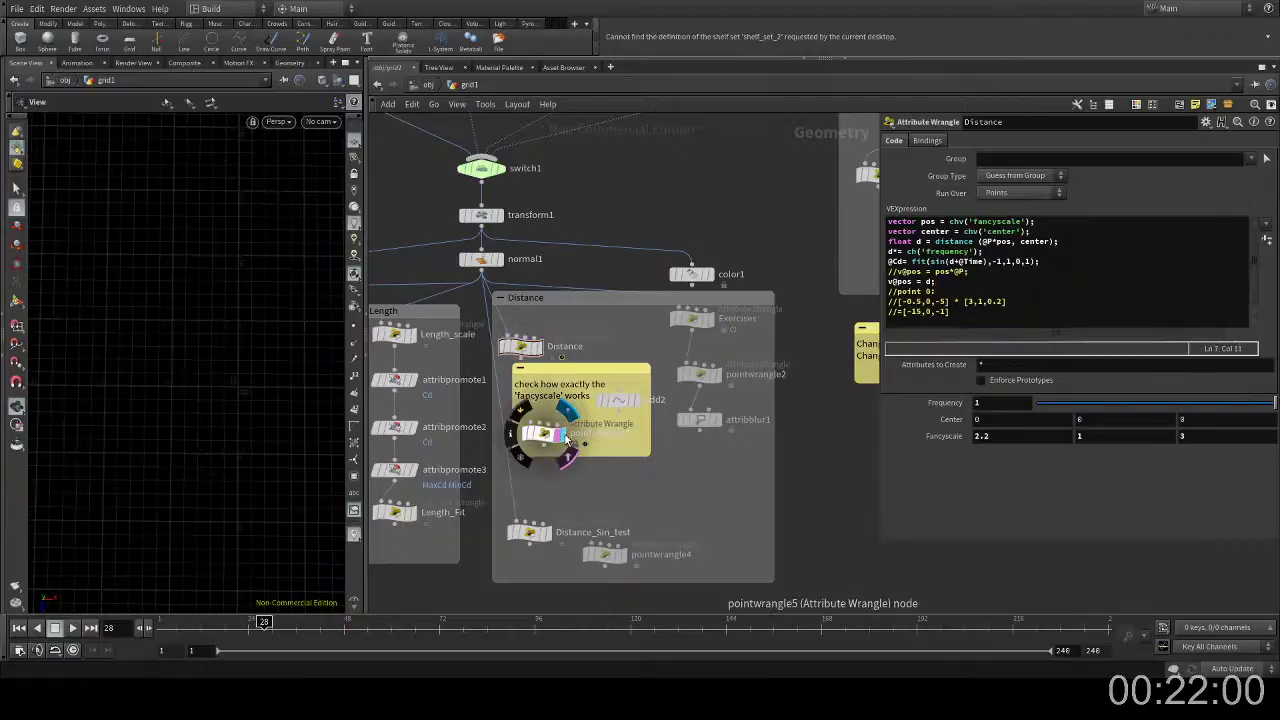
Step: Frame and orbit the viewport and widen its pane to locate the geometry
key(g)
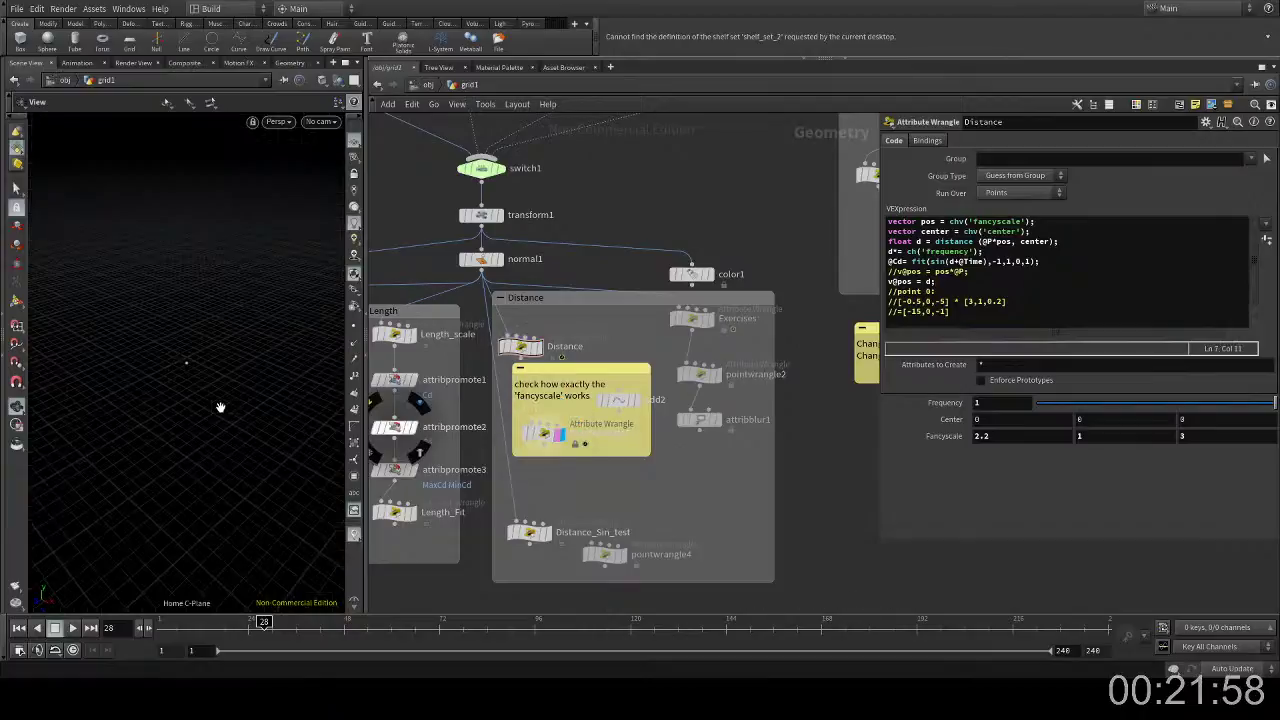
mouse_move(226, 441)
mouse_down()
mouse_move(254, 505)
mouse_move(94, 477)
mouse_move(200, 437)
mouse_move(197, 366)
mouse_move(177, 391)
mouse_move(229, 420)
mouse_move(257, 423)
mouse_move(257, 411)
mouse_up()
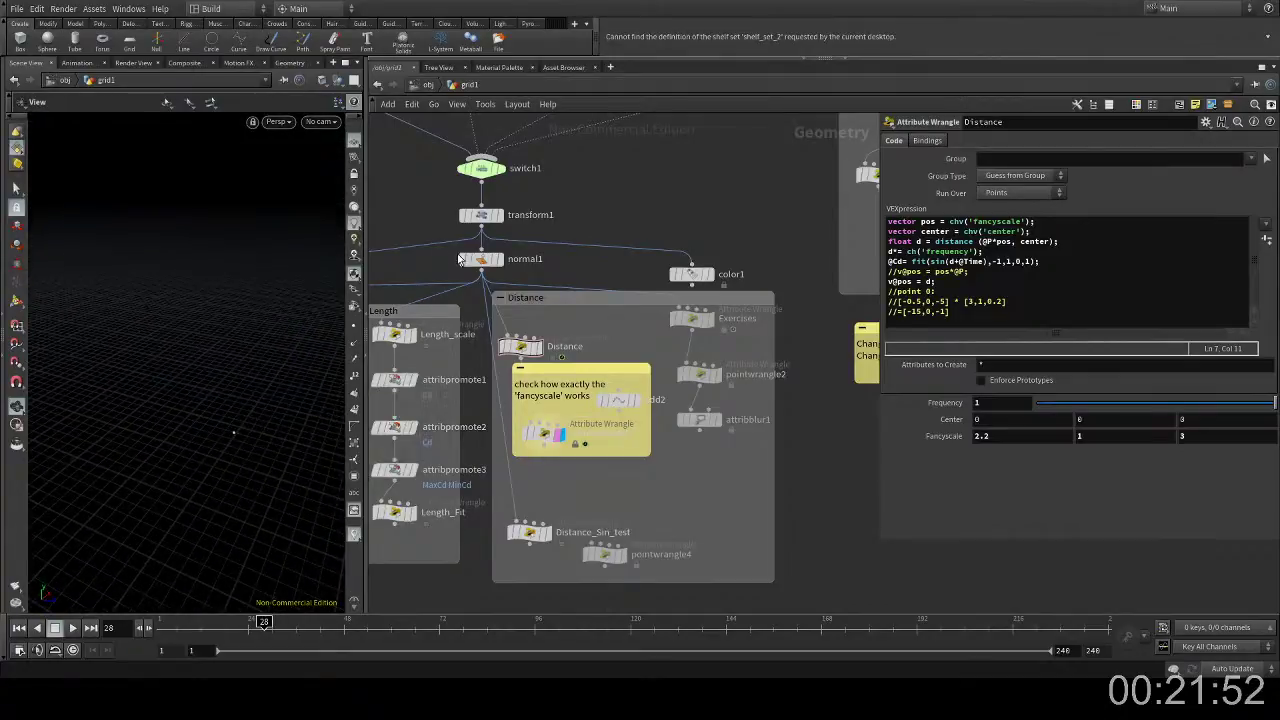
drag(372, 227, 575, 227)
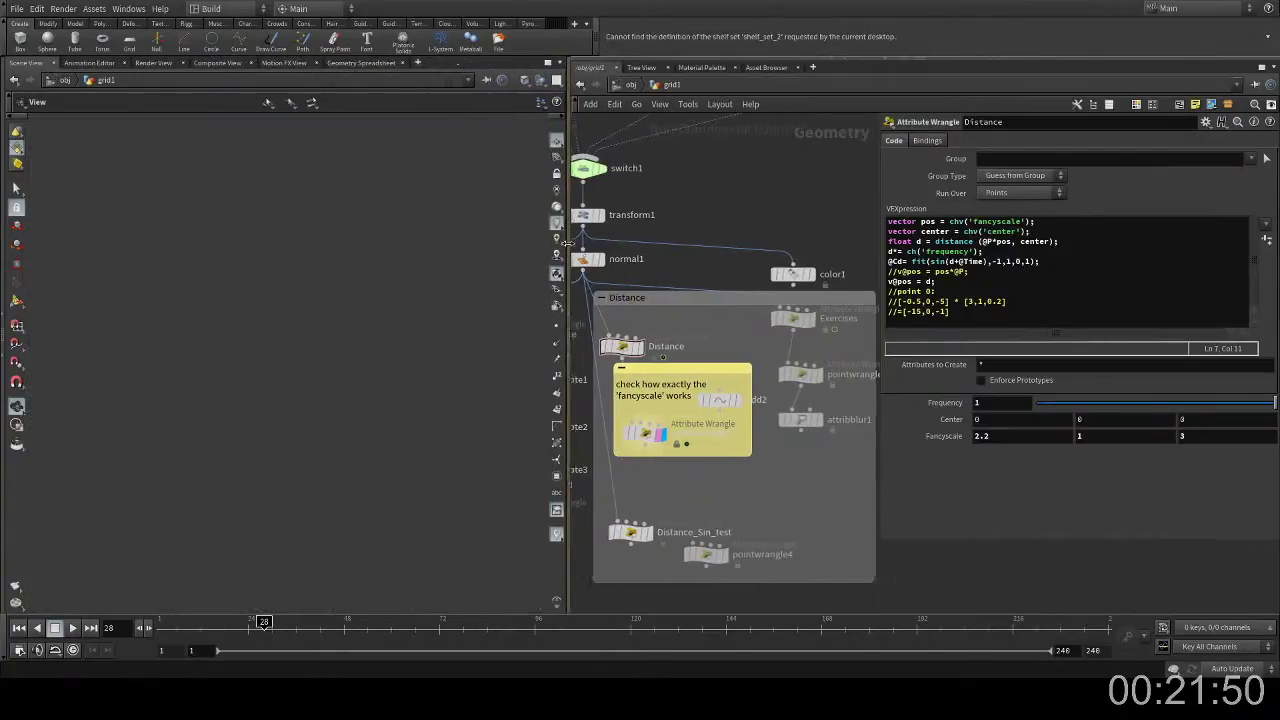
Step: Inspect pointwrangle5's single point in the Geometry Spreadsheet
click(380, 62)
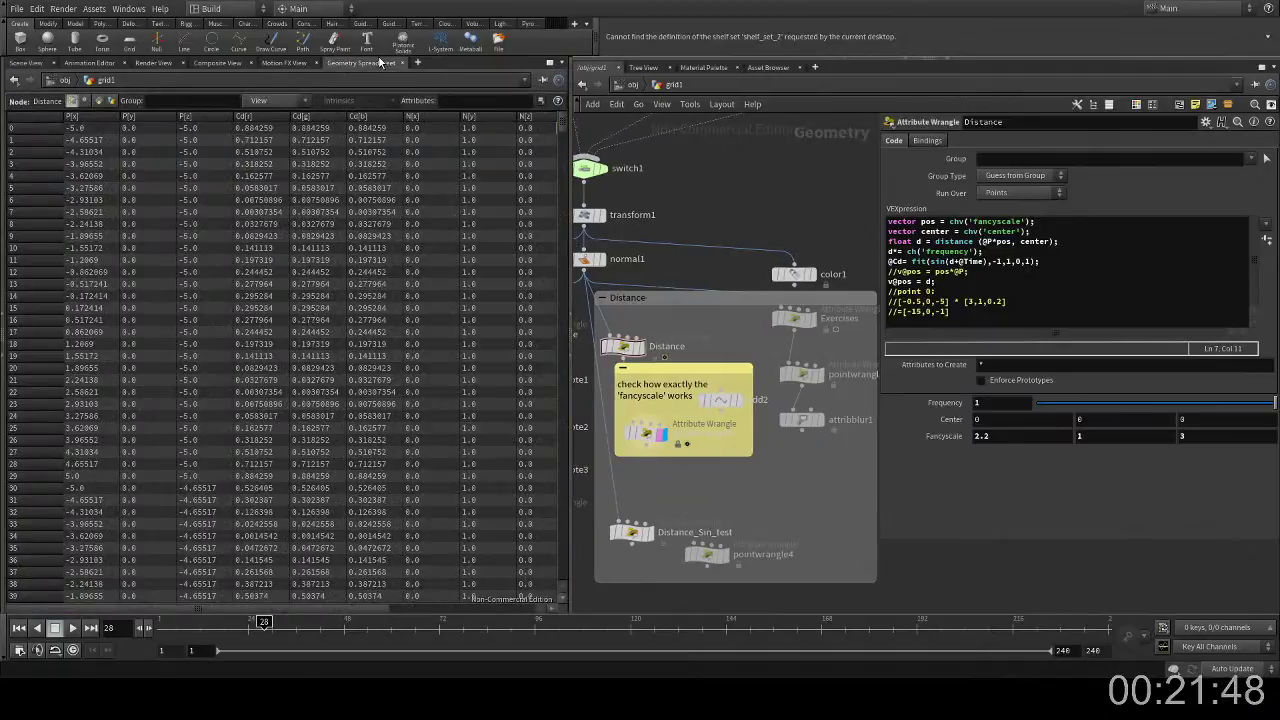
click(645, 432)
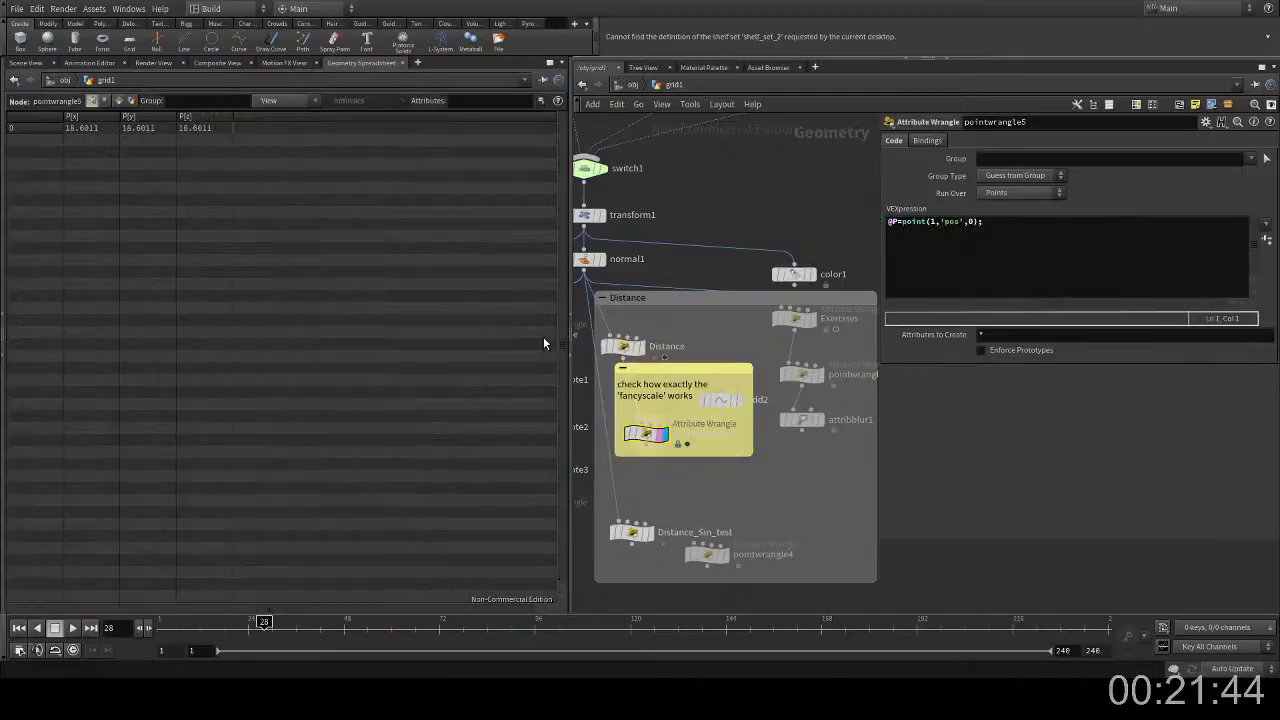
click(26, 62)
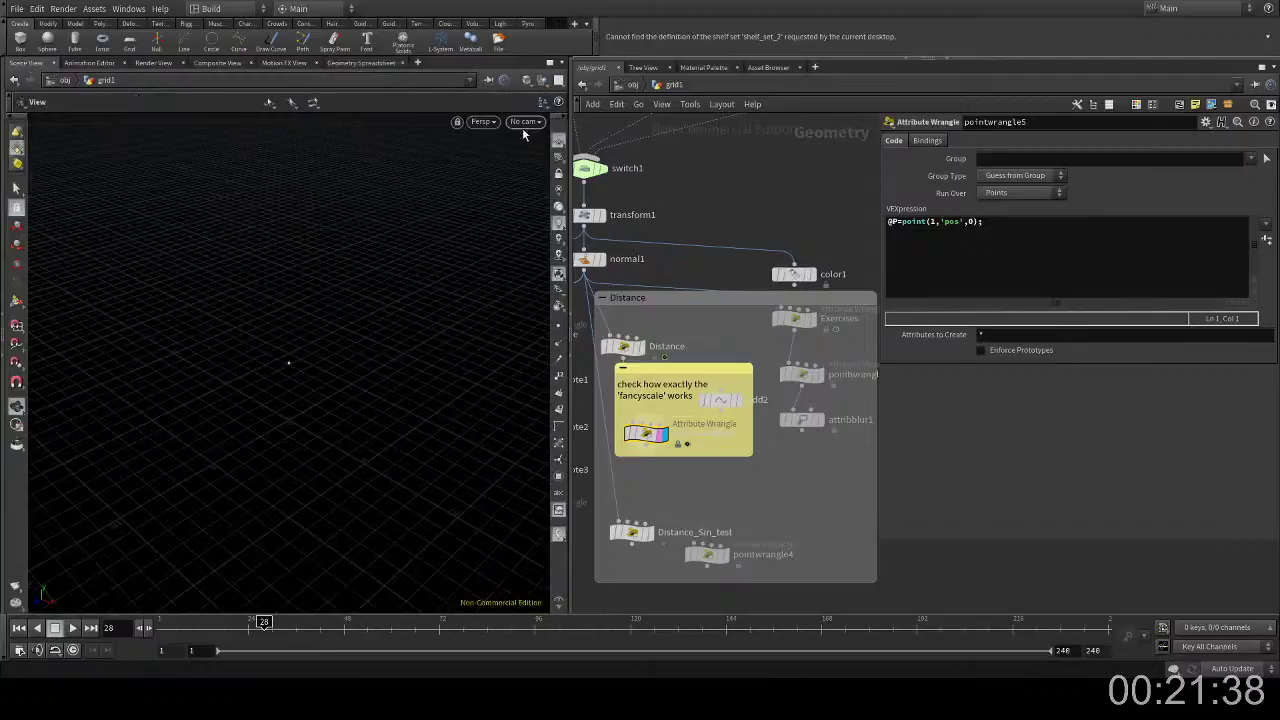
Step: Switch to the Top view and display the Distance wrangle's concentric rings
drag(520, 140, 473, 203)
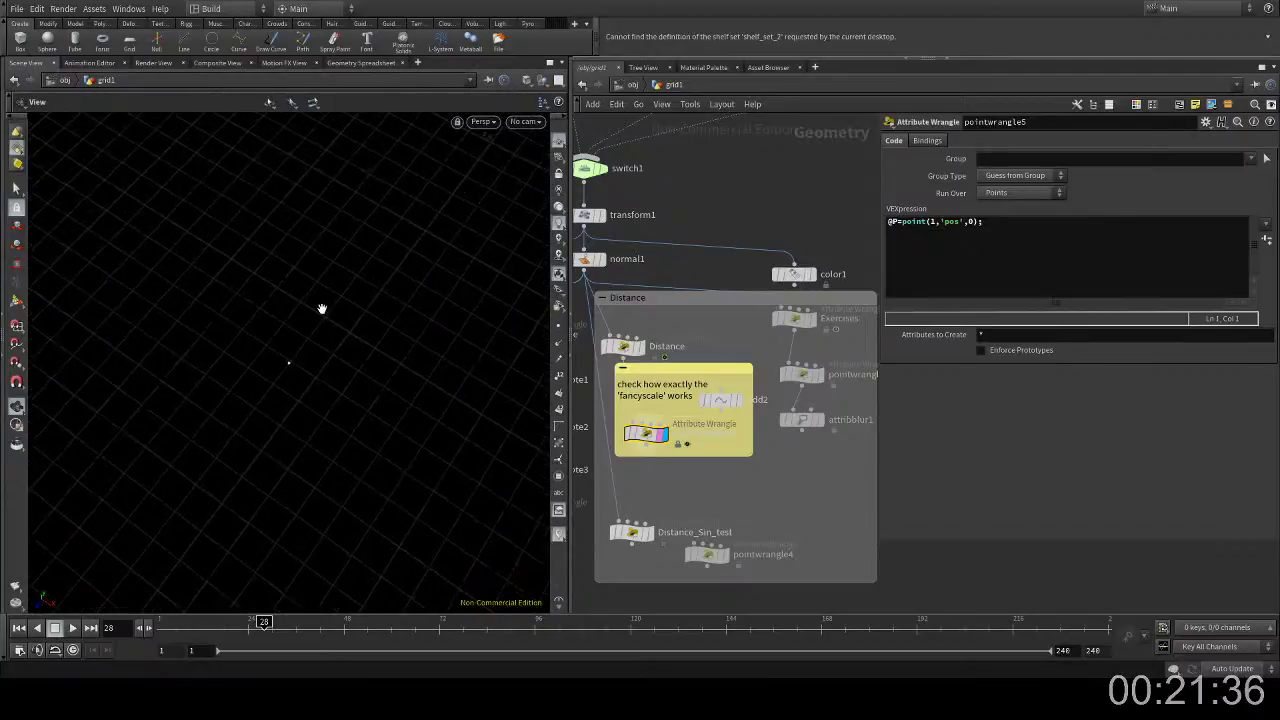
key(space+3)
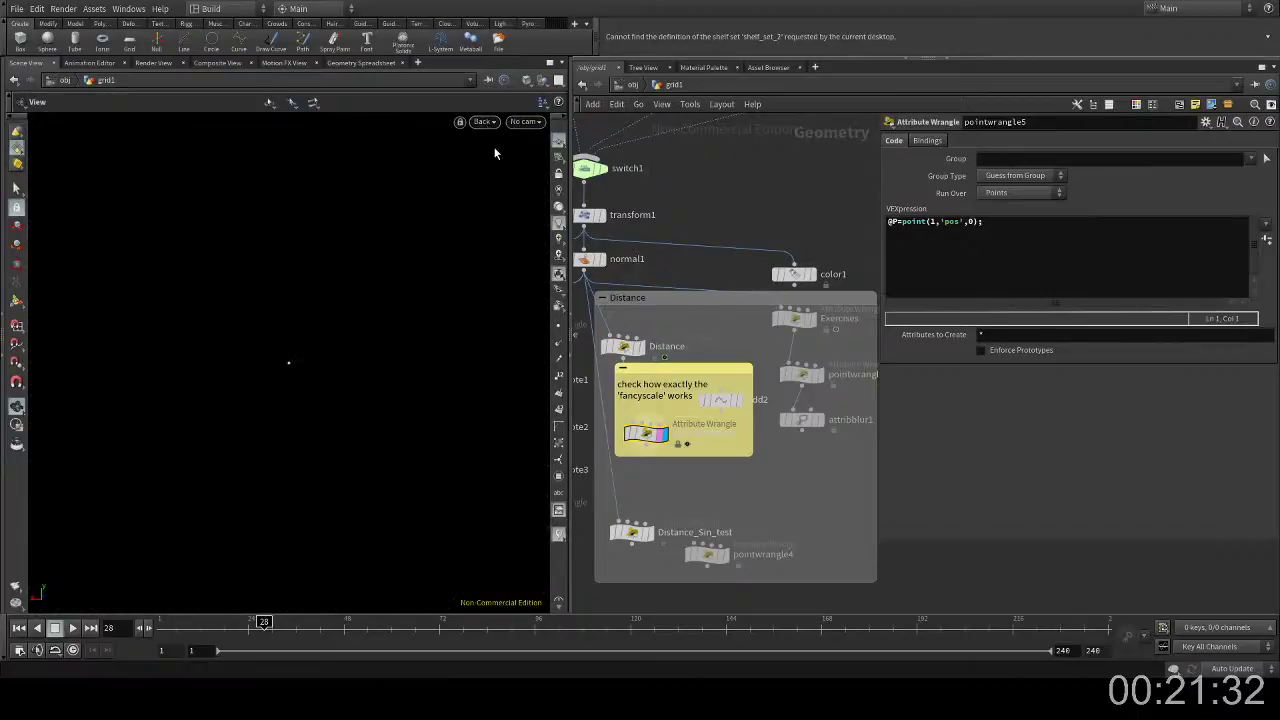
key(space+2)
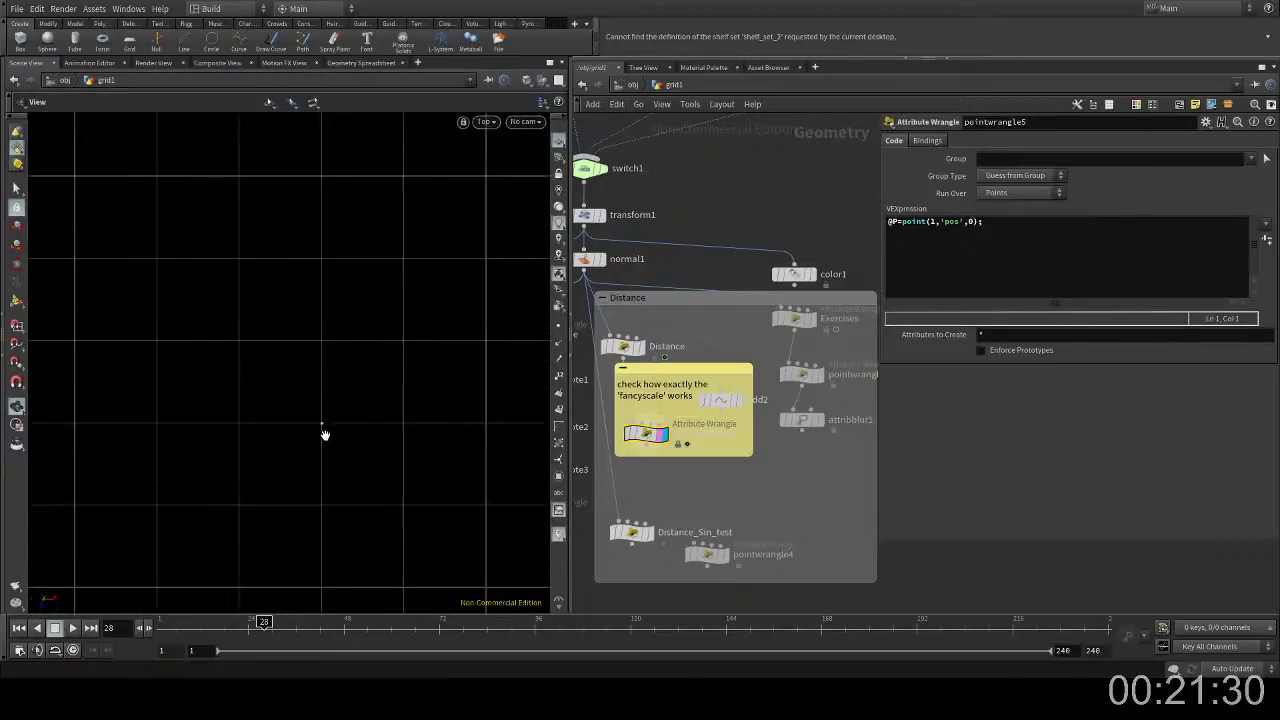
scroll(311, 434, down, 5)
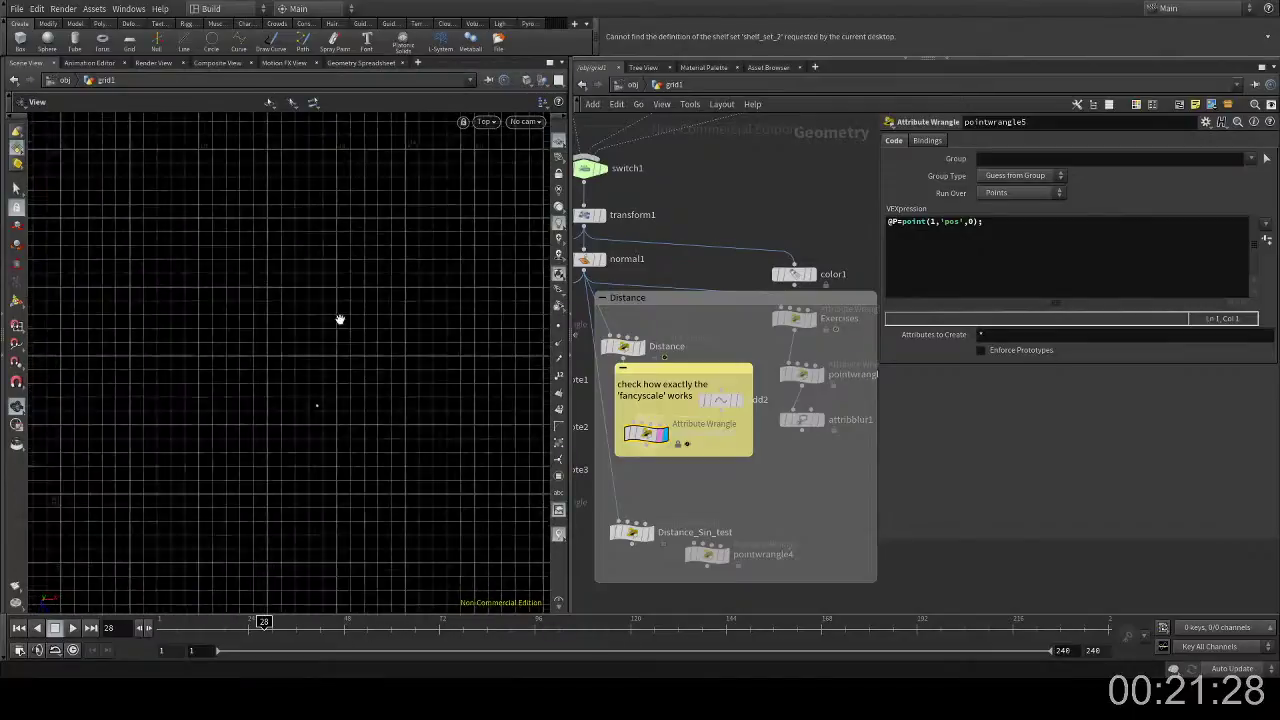
scroll(350, 345, up, 3)
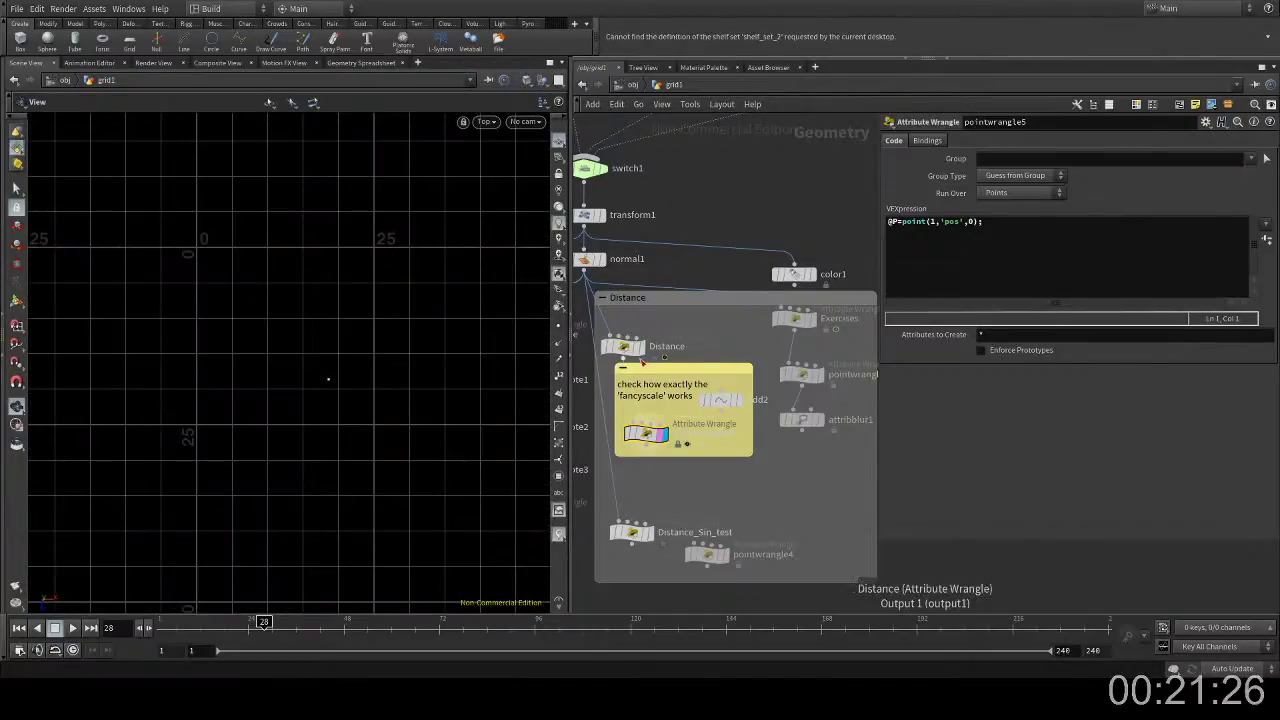
click(640, 346)
mouse_move(306, 348)
middle_down()
mouse_move(256, 393)
mouse_move(346, 463)
middle_up()
Step: Set the Distance wrangle's Frequency slider to 1
click(623, 347)
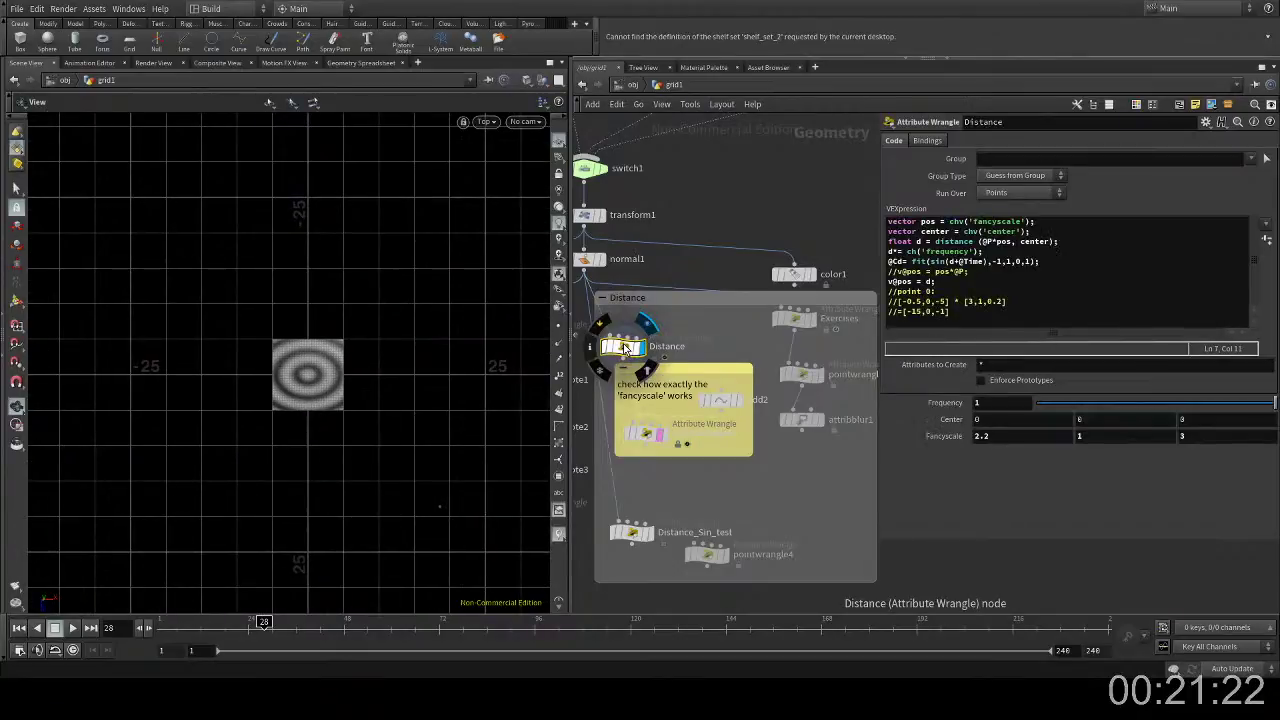
click(938, 281)
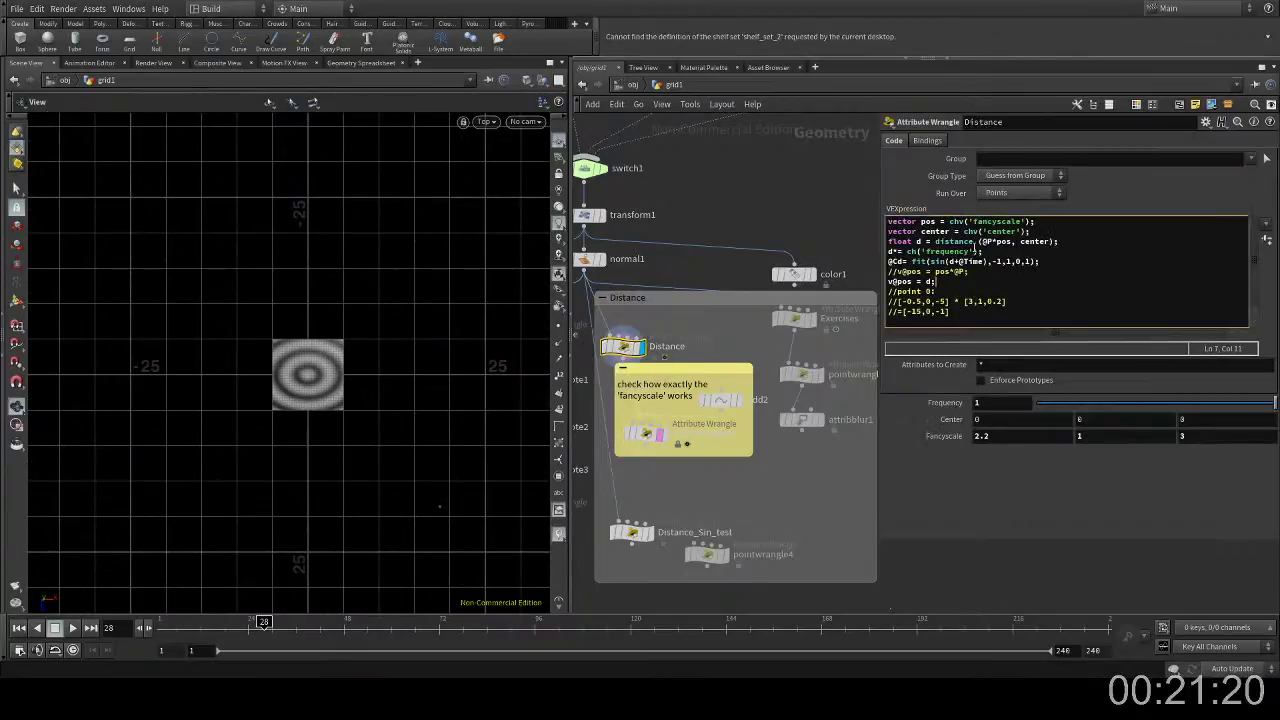
mouse_move(1152, 400)
mouse_down()
mouse_move(1168, 403)
mouse_move(1066, 407)
mouse_up()
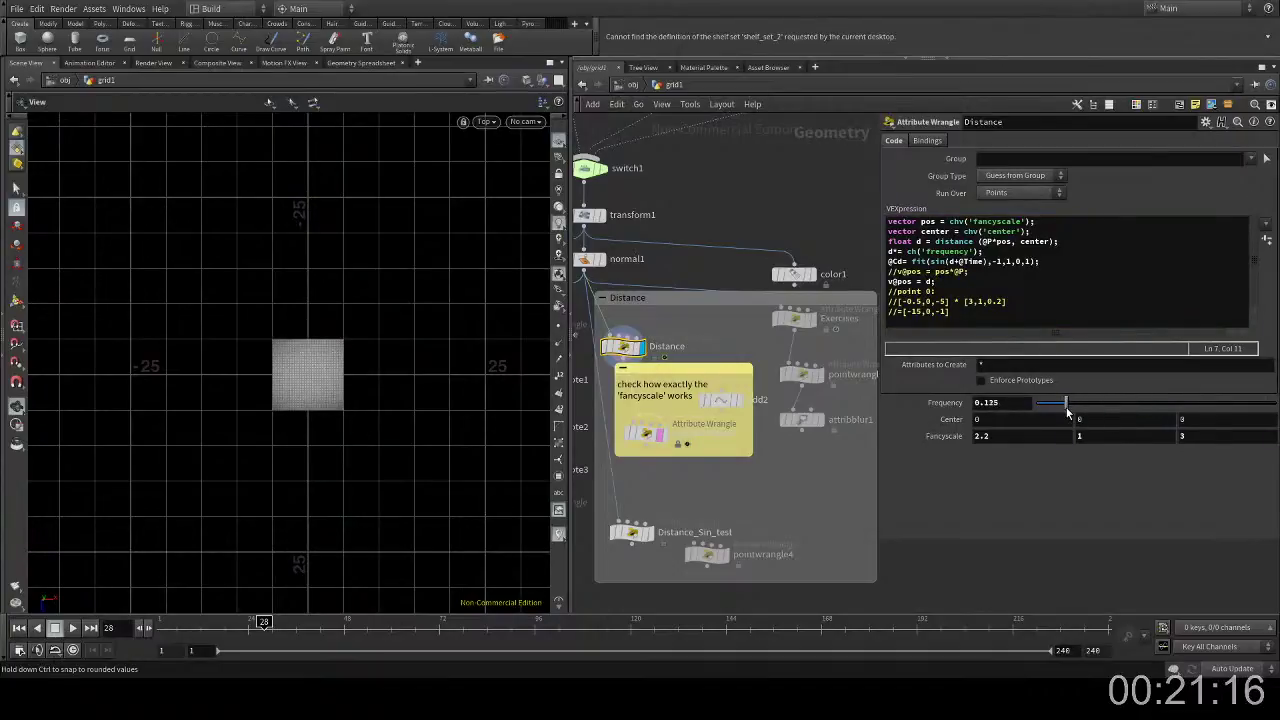
mouse_move(1066, 407)
mouse_down()
mouse_move(1190, 434)
mouse_move(1215, 404)
mouse_move(1272, 402)
mouse_up()
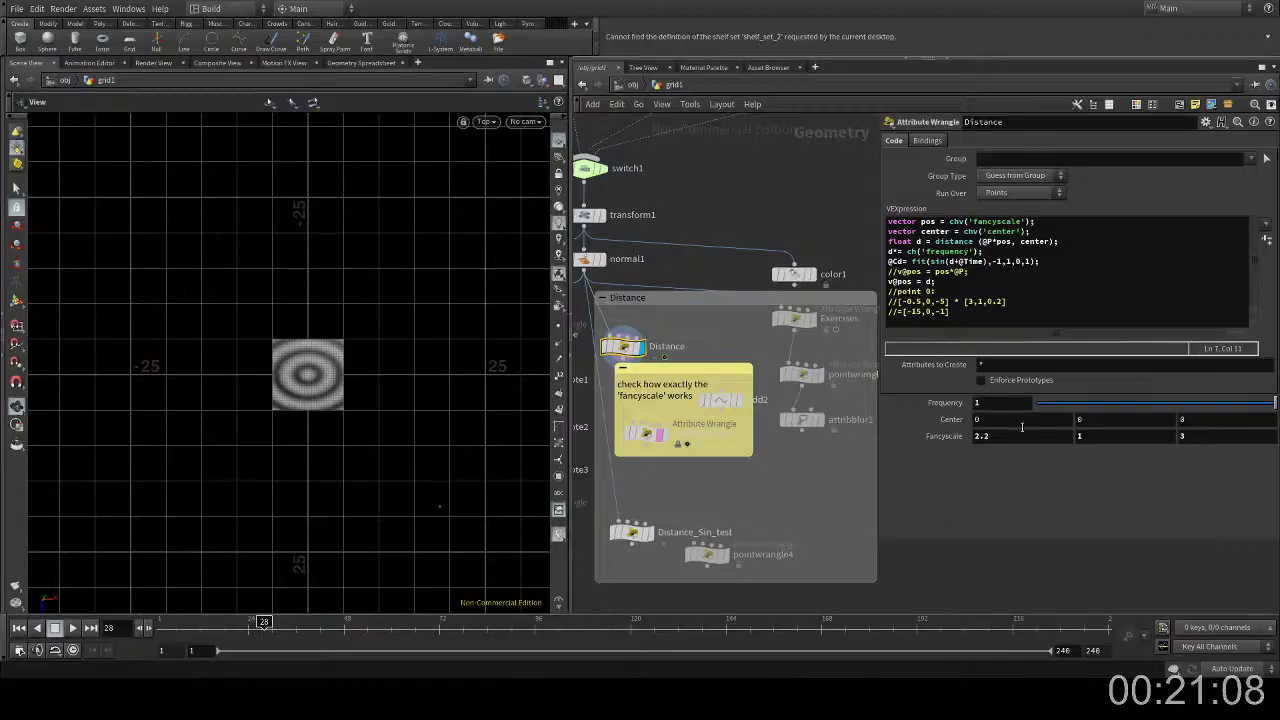
Step: Set Fancyscale to 1.99 for round rings, then display the wrangle inside the note
mouse_move(1028, 440)
middle_down()
mouse_move(765, 459)
mouse_move(949, 469)
mouse_move(1003, 438)
mouse_move(735, 443)
middle_up()
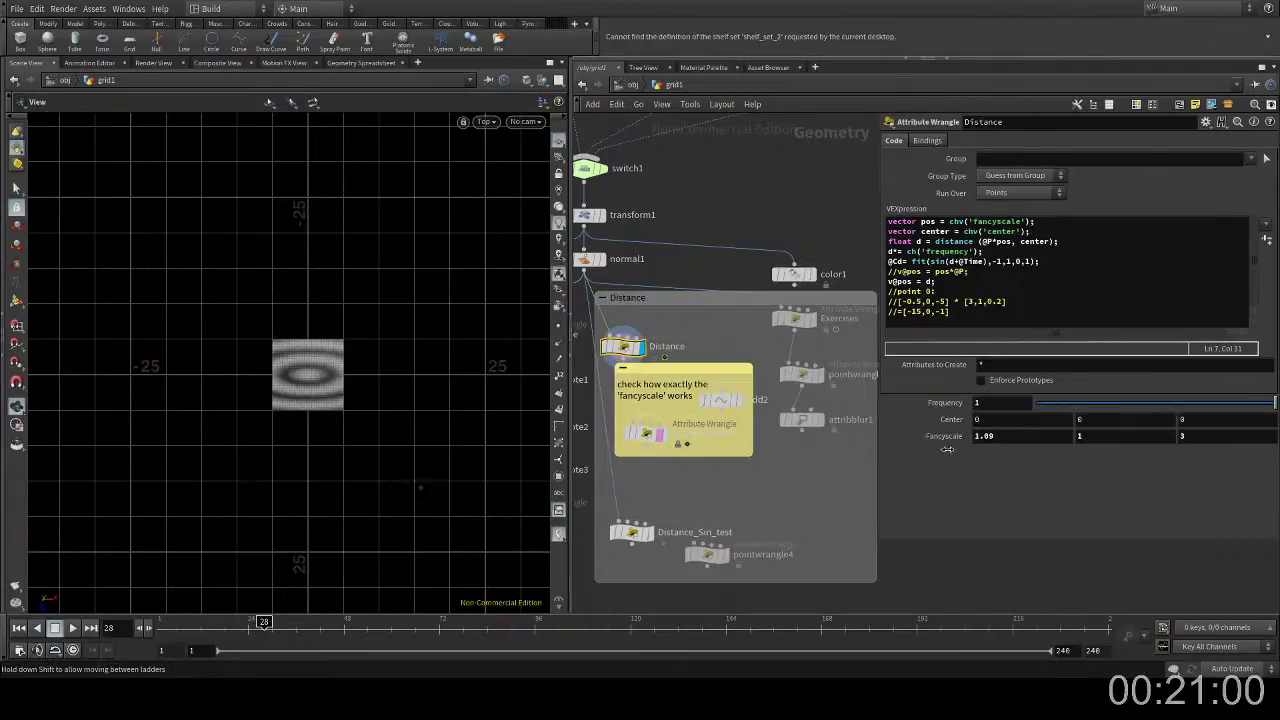
mouse_move(735, 443)
middle_down()
mouse_move(1134, 441)
mouse_move(922, 429)
mouse_move(935, 431)
middle_up()
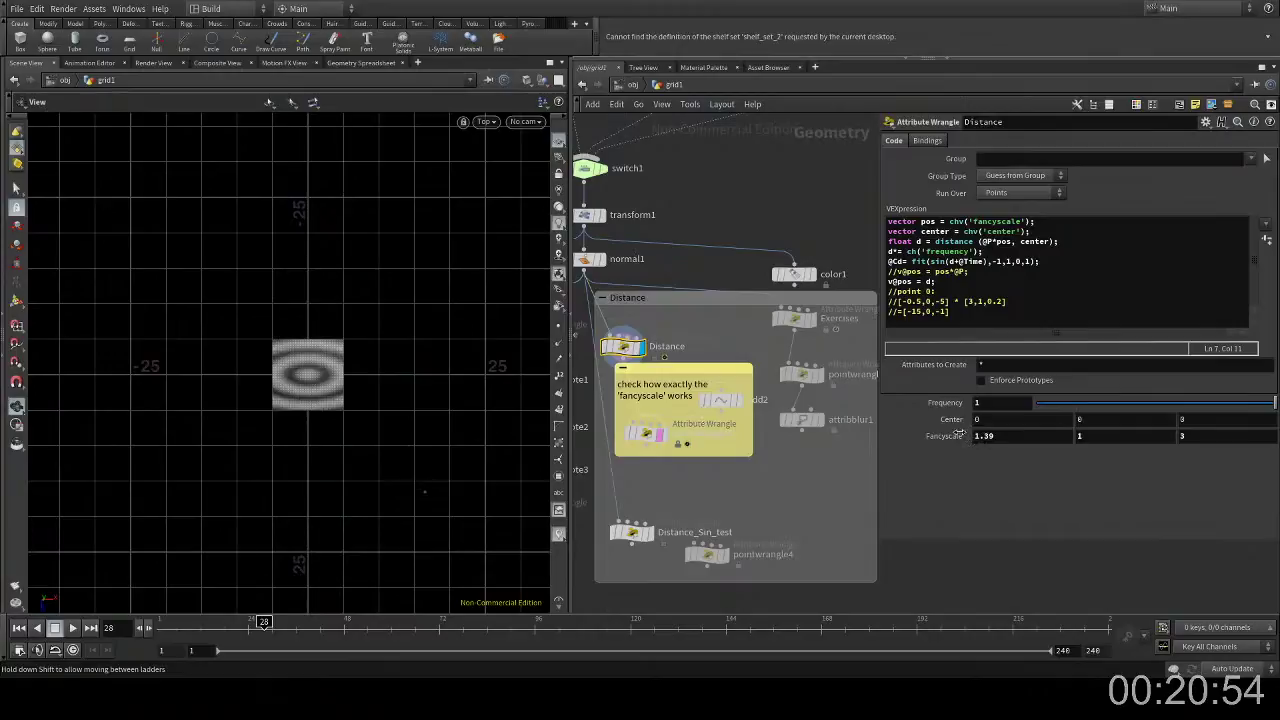
middle_drag(935, 431, 1062, 457)
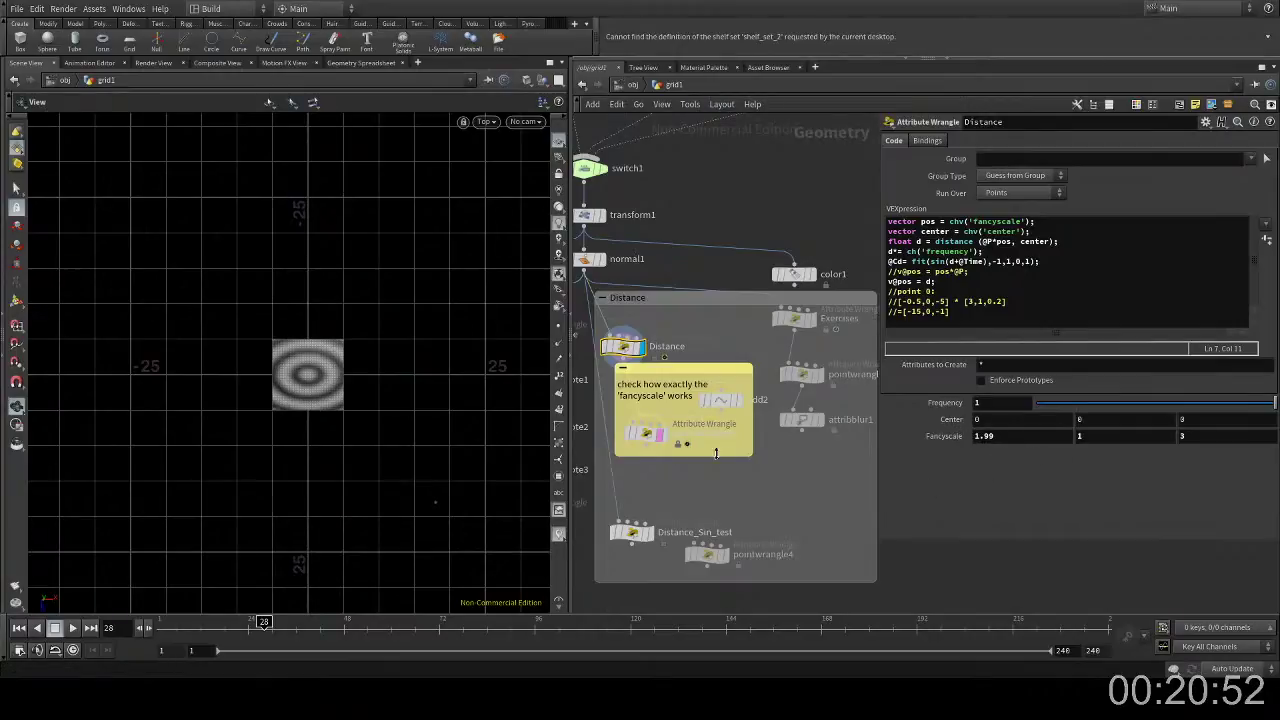
click(662, 435)
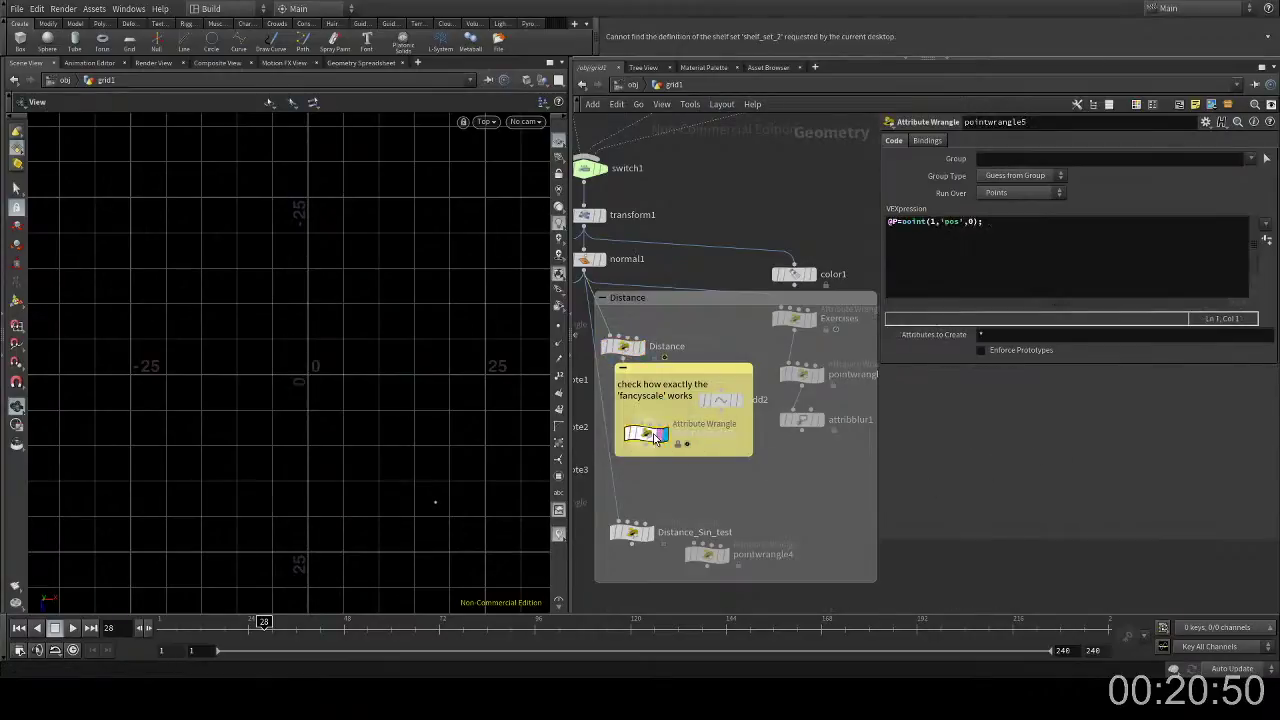
Step: Zoom out, display Distance_Sin_test's rings, and move that node up
scroll(672, 504, down, 1)
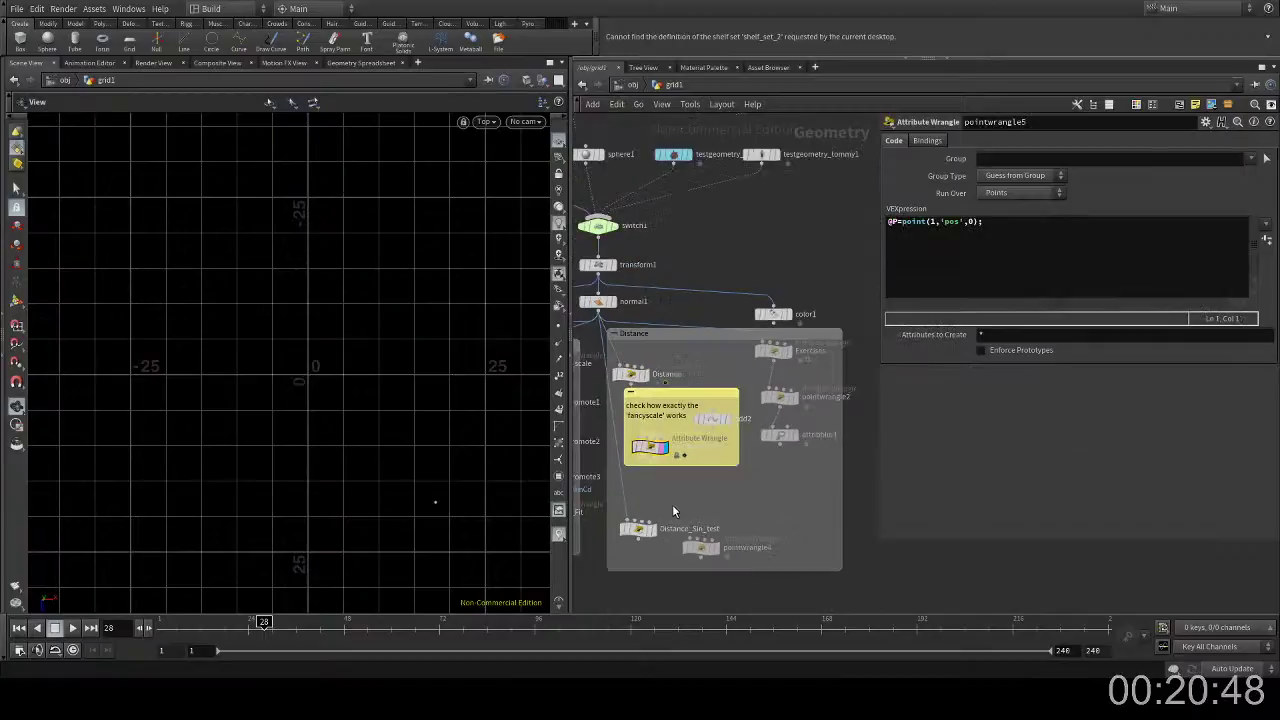
scroll(672, 504, down, 1)
click(672, 487)
drag(658, 489, 648, 458)
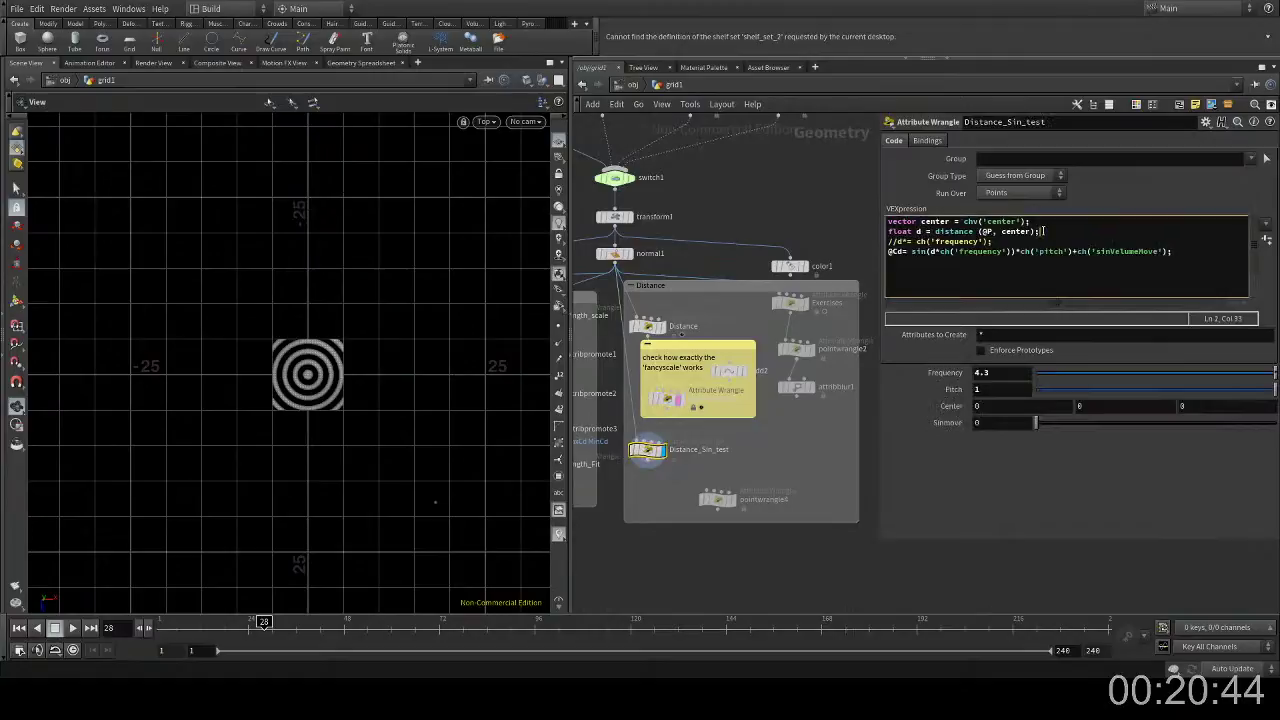
mouse_move(1040, 231)
mouse_down()
mouse_move(935, 243)
mouse_move(936, 232)
mouse_up()
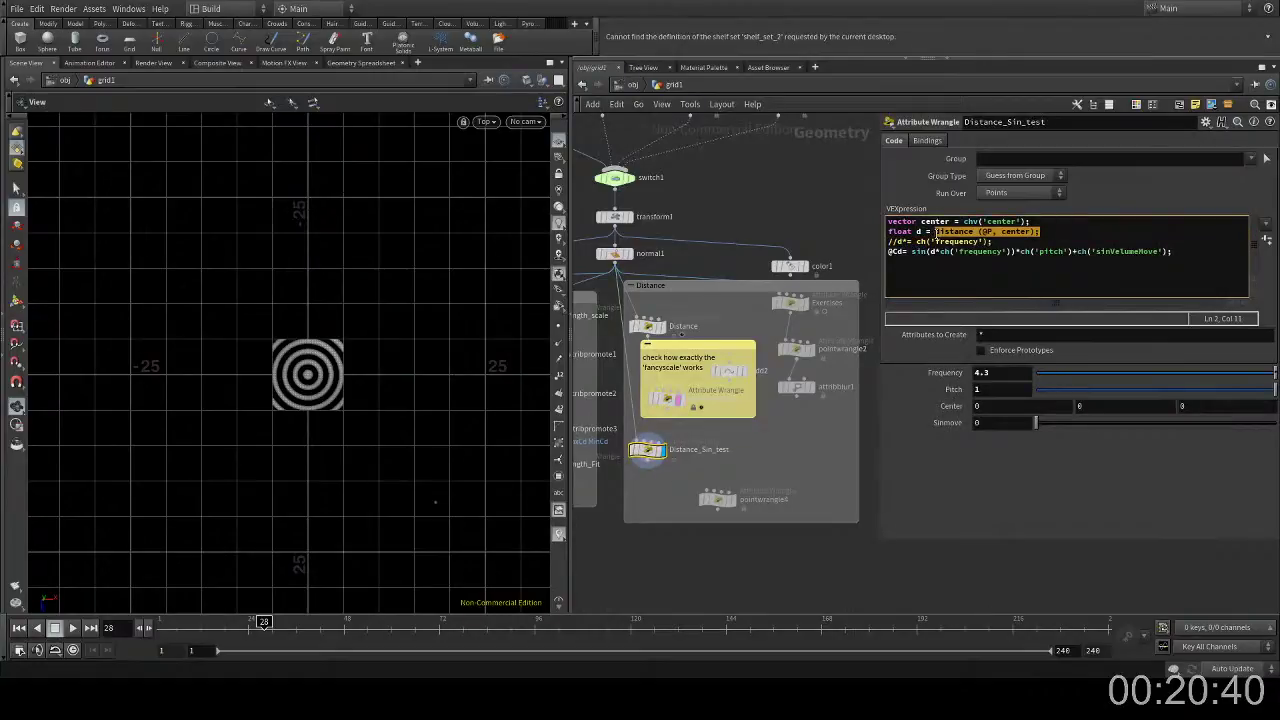
mouse_move(647, 327)
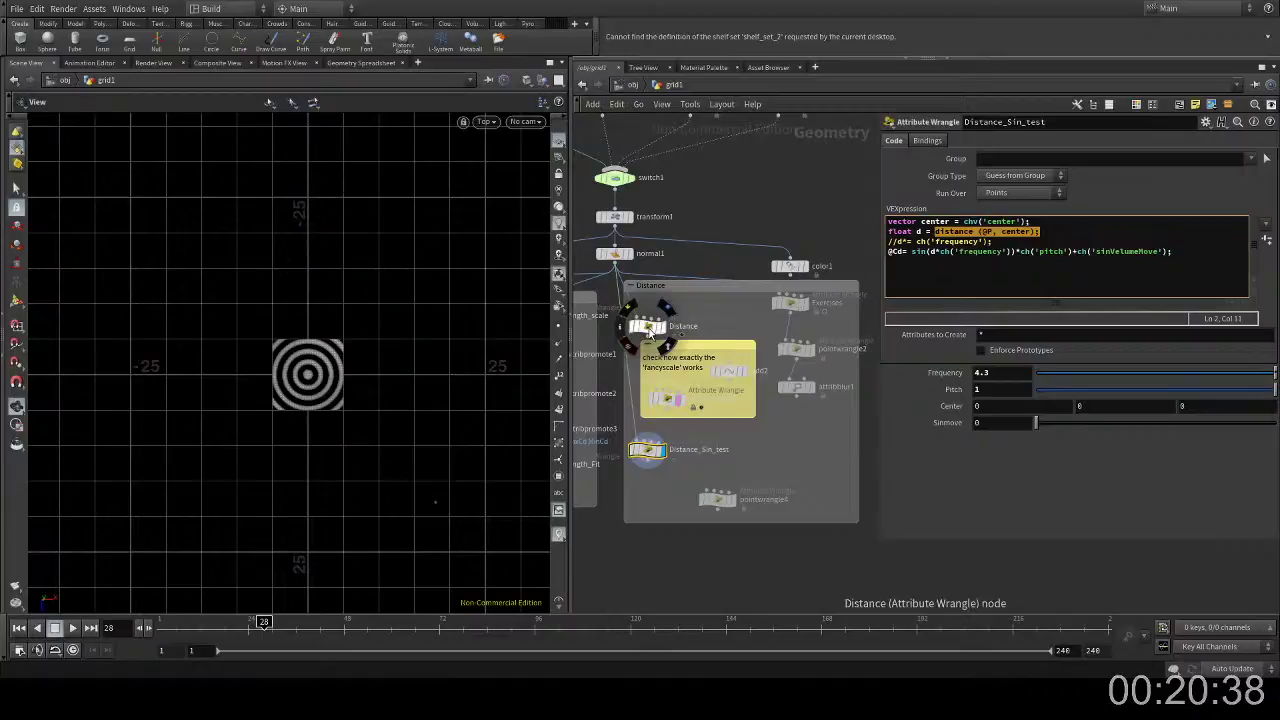
Step: In the Distance wrangle, uncomment v@pos = pos*@P and comment out v@pos = d
click(648, 328)
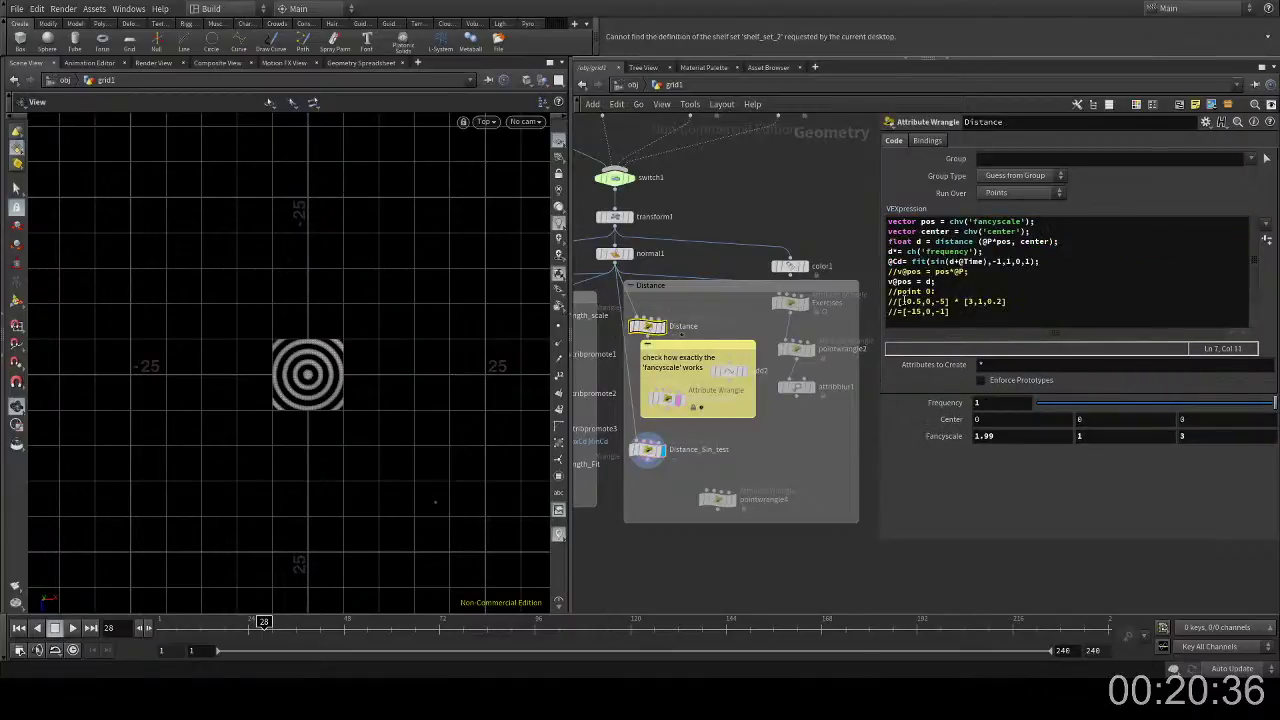
click(895, 291)
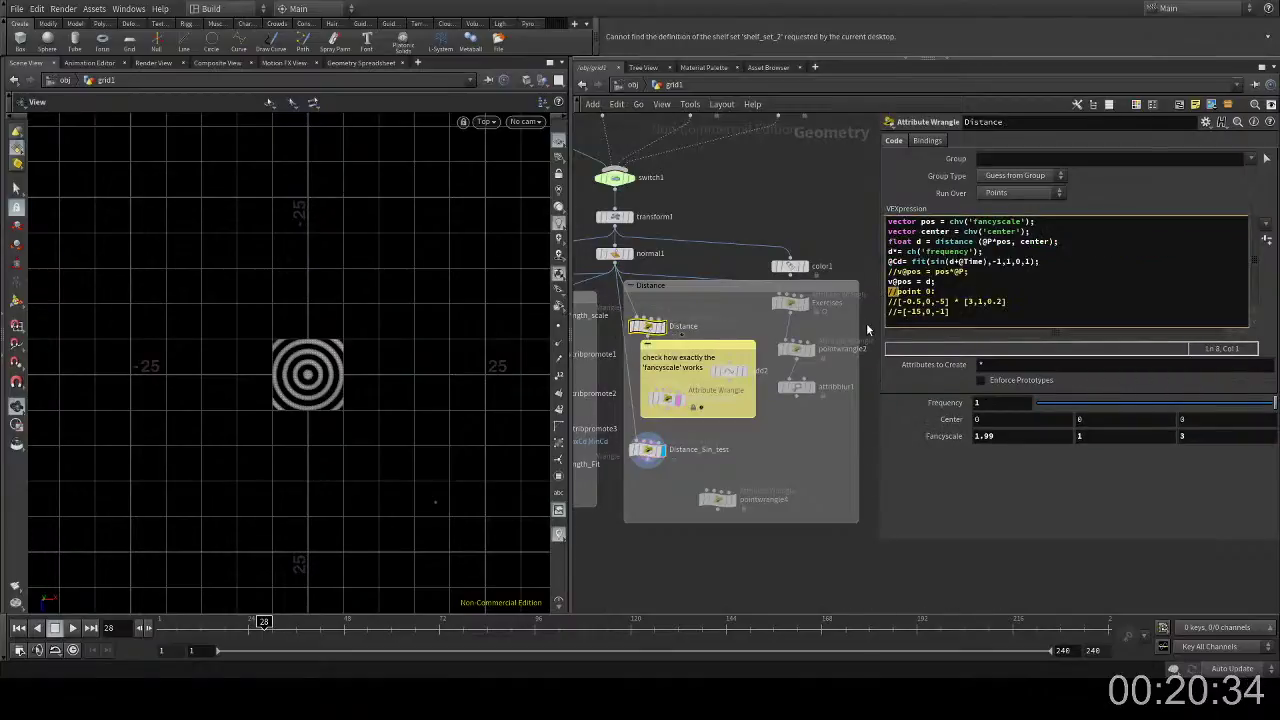
click(937, 282)
key(Return)
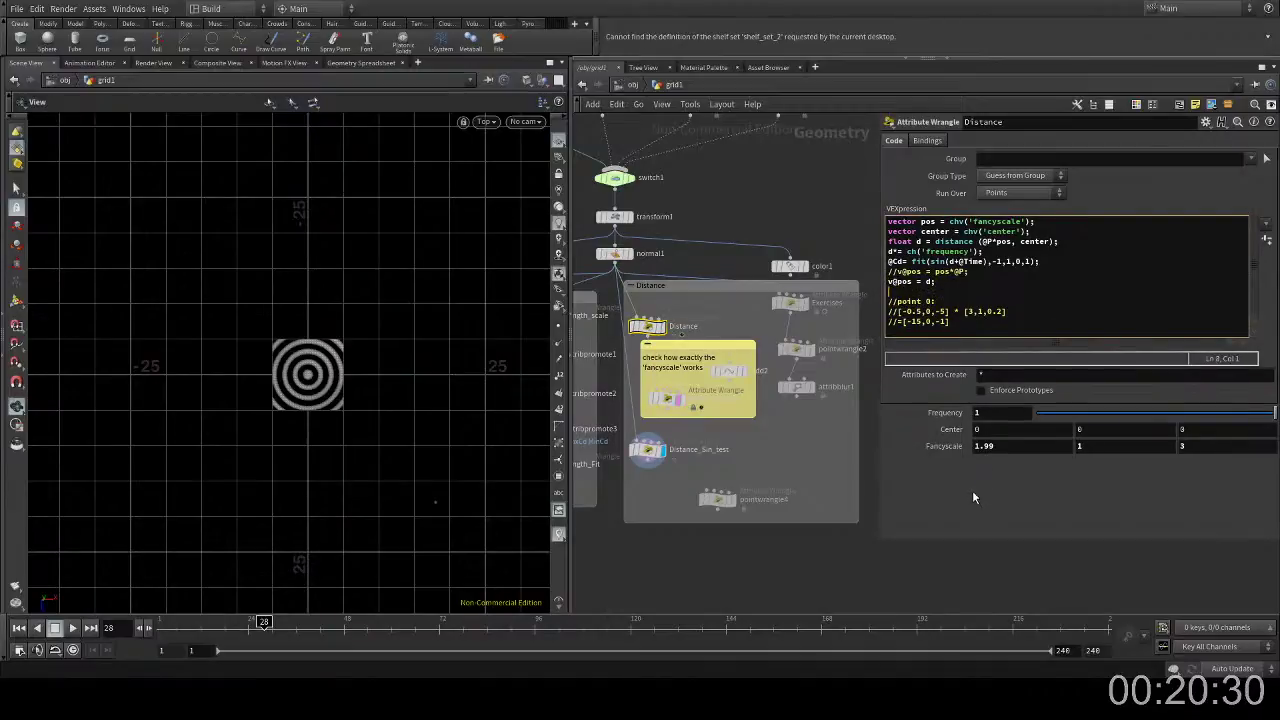
drag(896, 271, 887, 271)
key(Delete)
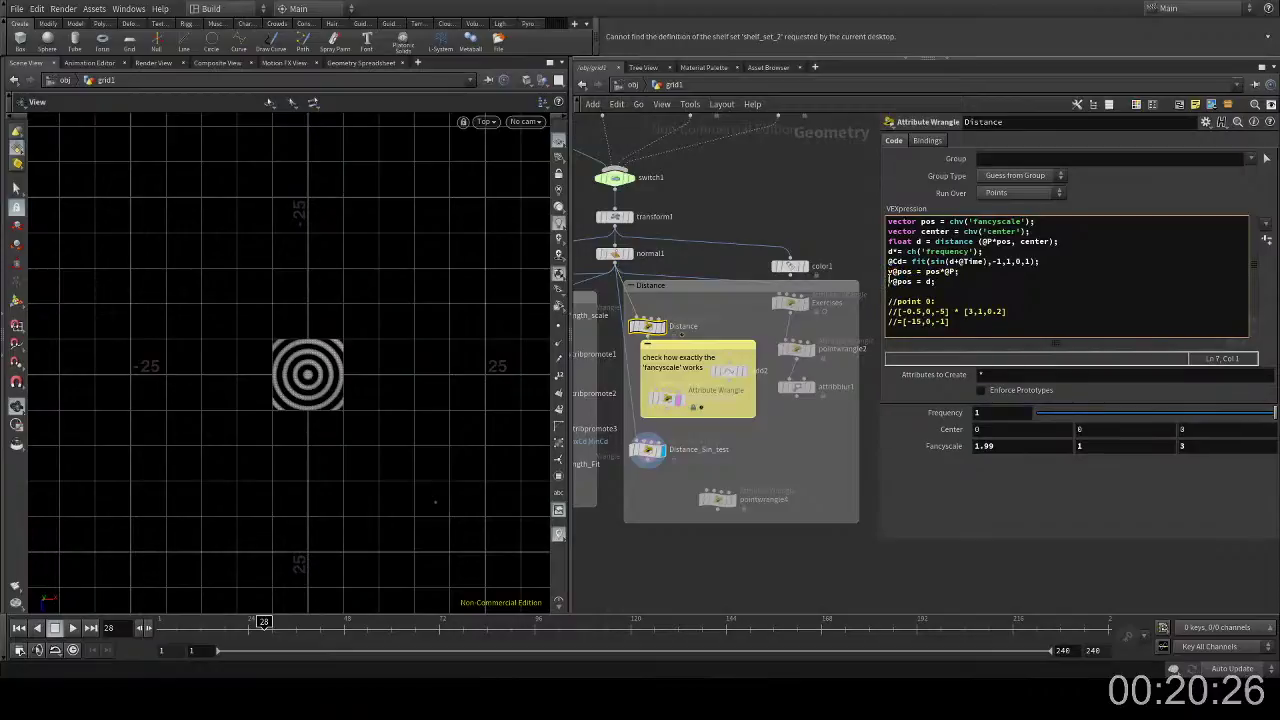
text(//)
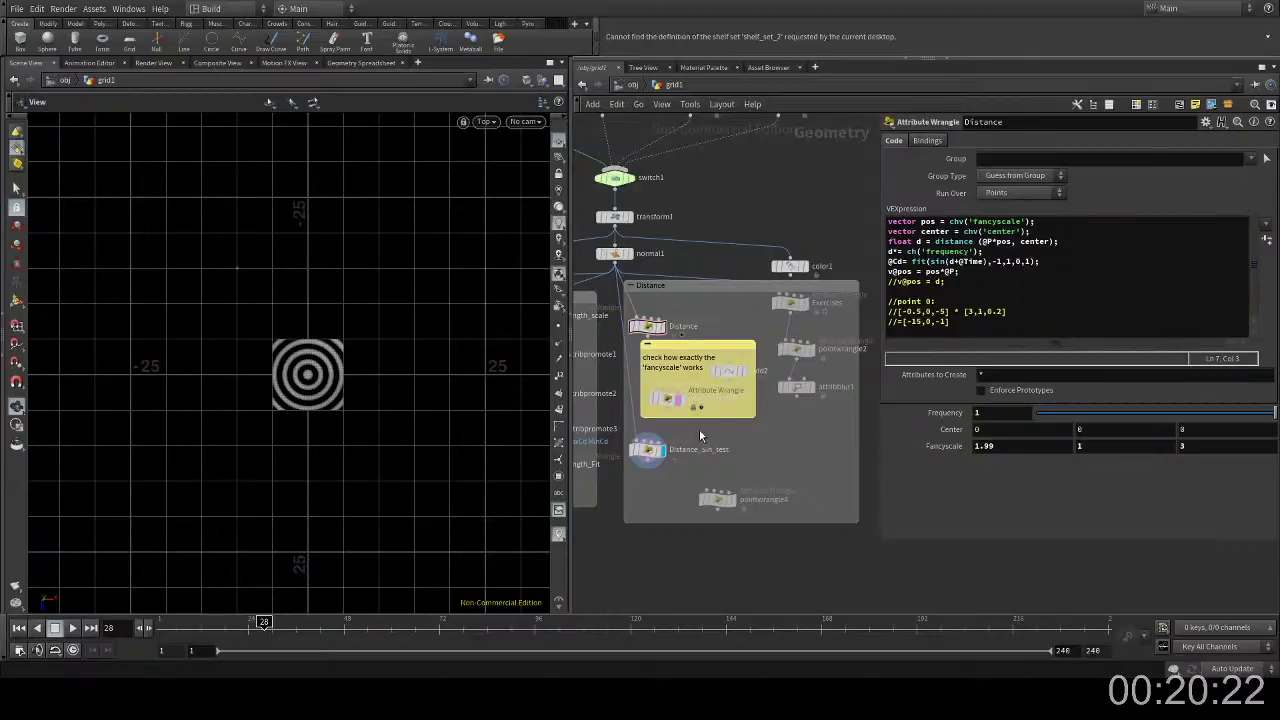
Step: Reselect Distance_Sin_test and inspect its sinVelumeMove channel reference
click(650, 449)
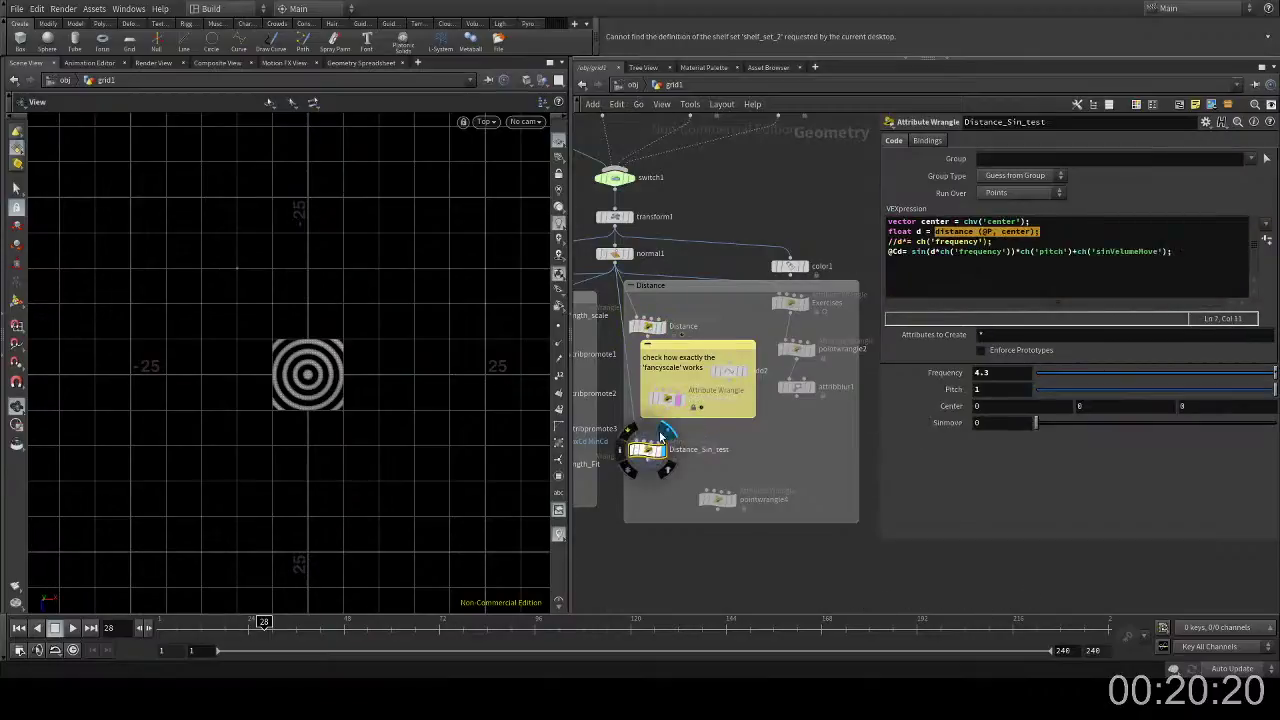
click(1053, 231)
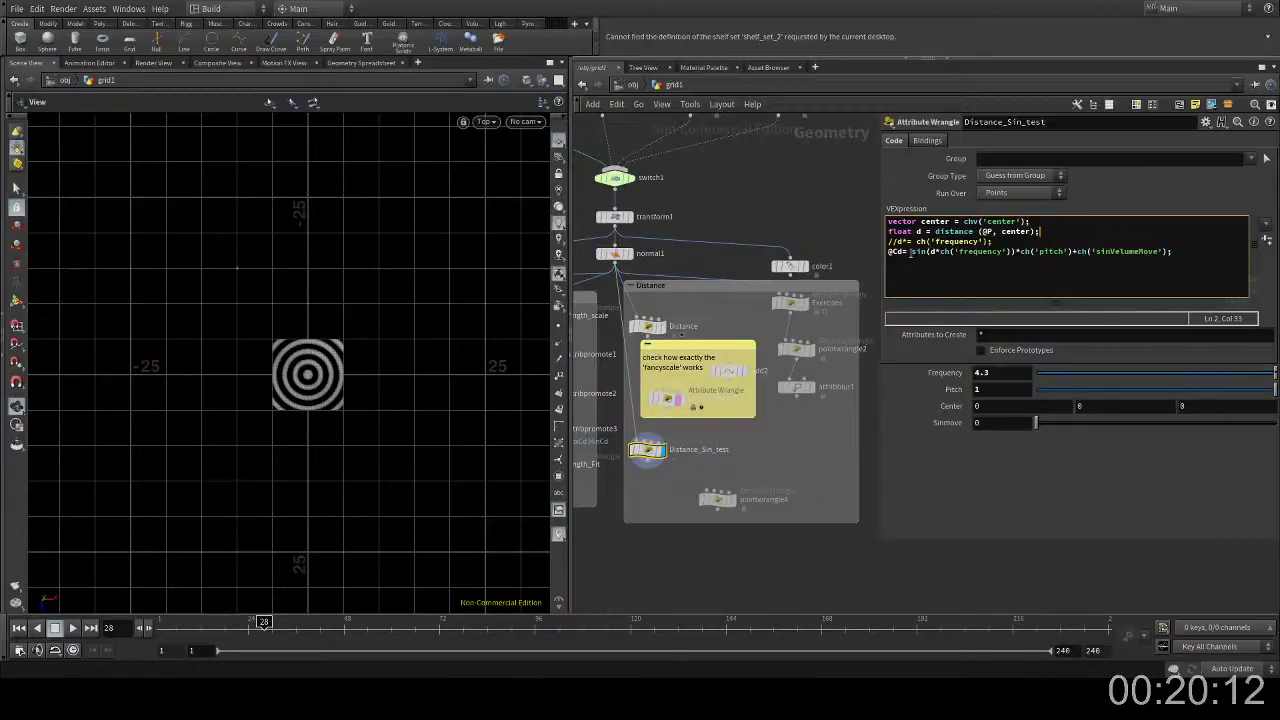
click(920, 251)
click(1106, 252)
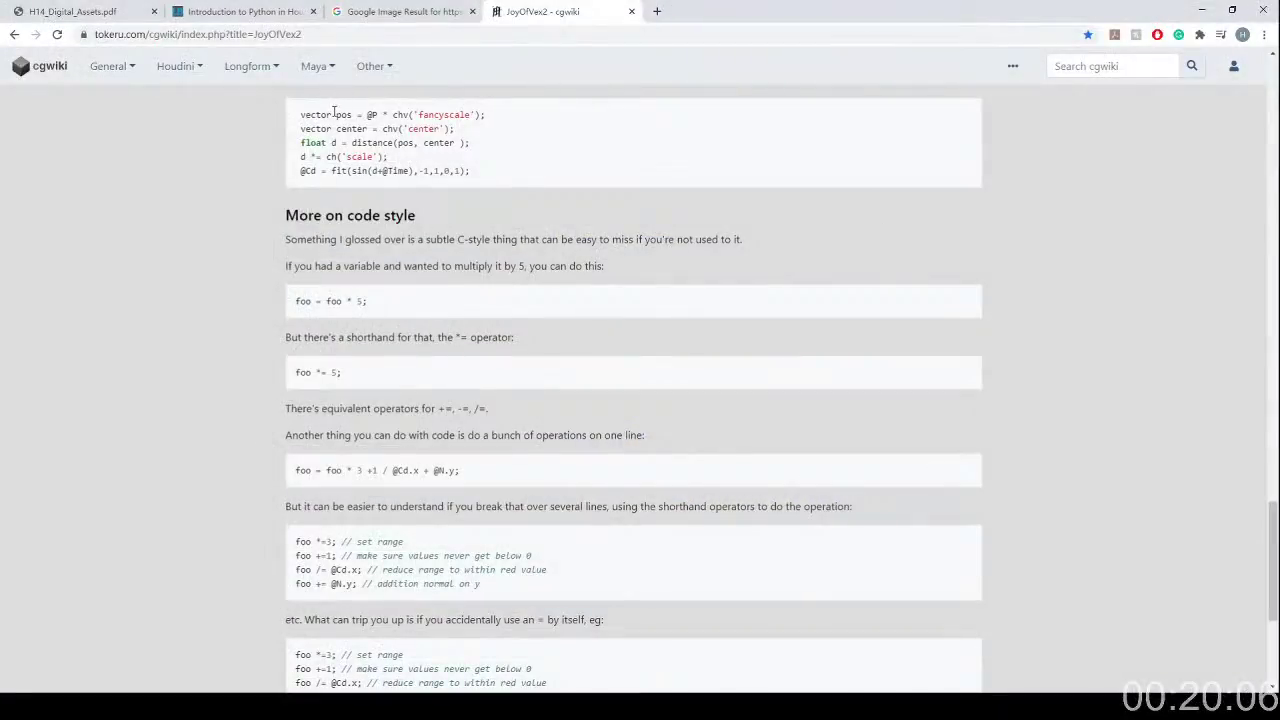
drag(349, 172, 415, 184)
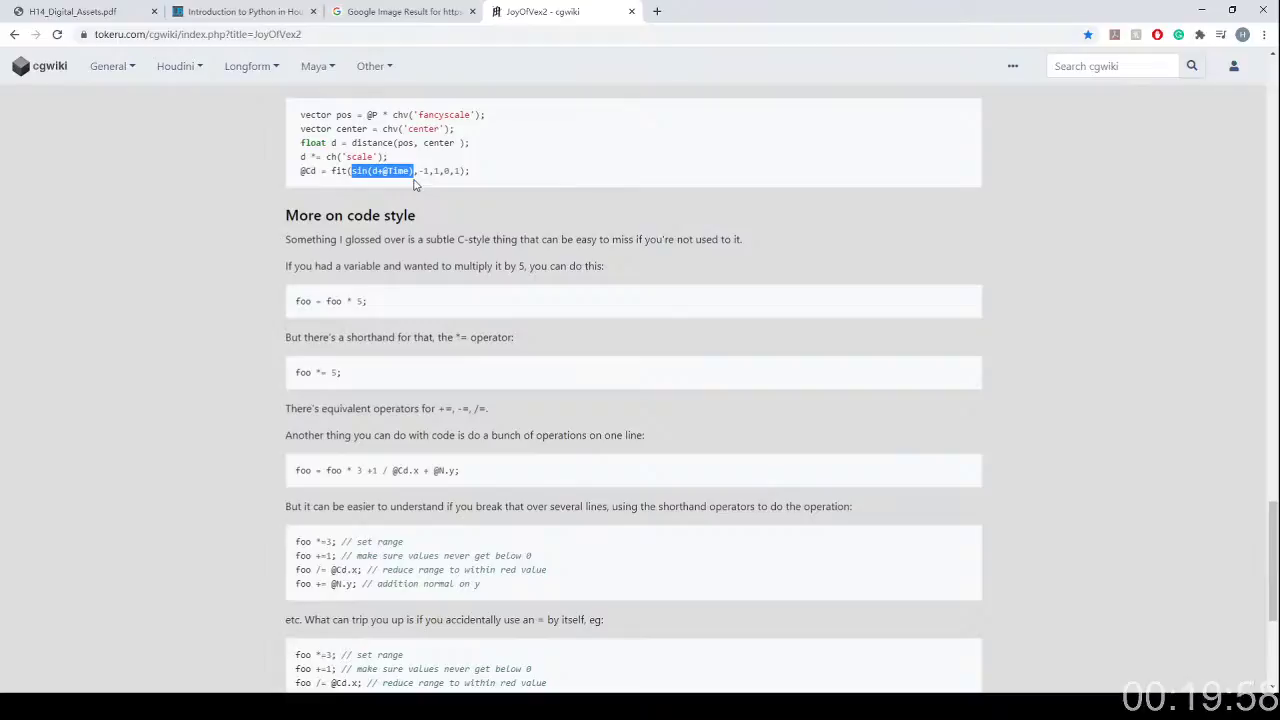
scroll(420, 205, down, 2)
scroll(419, 200, up, 1)
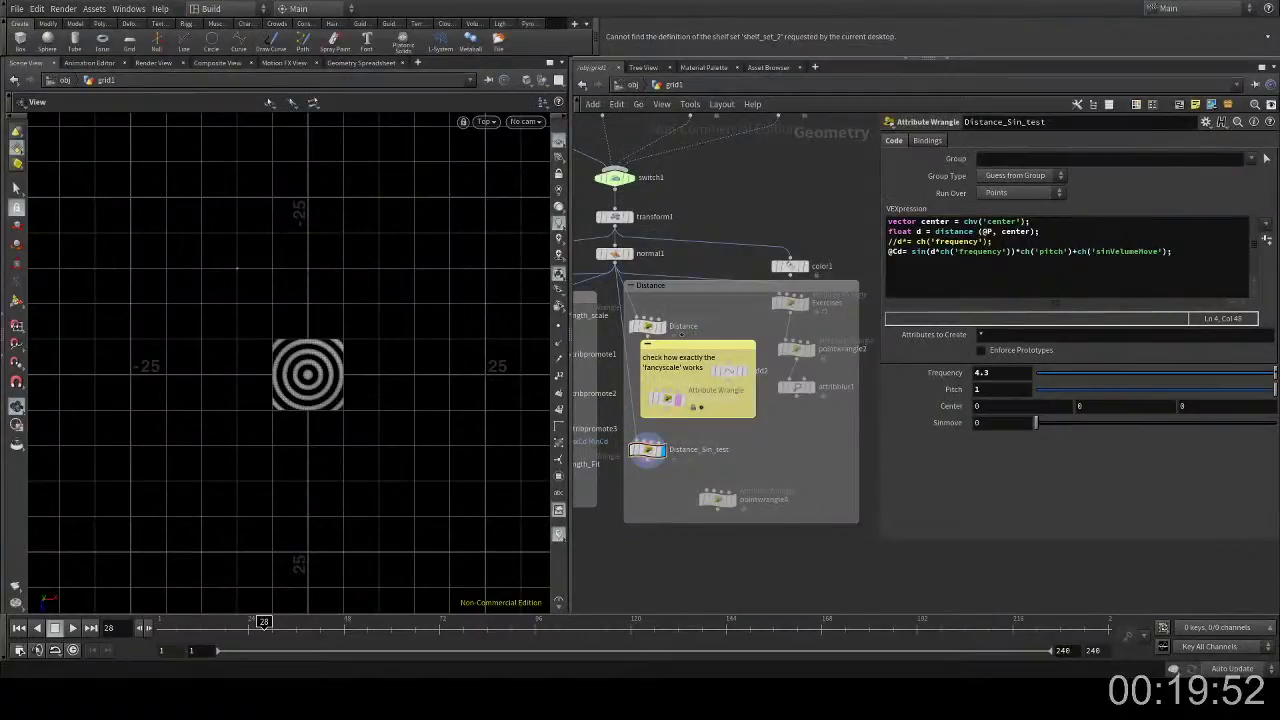
click(647, 326)
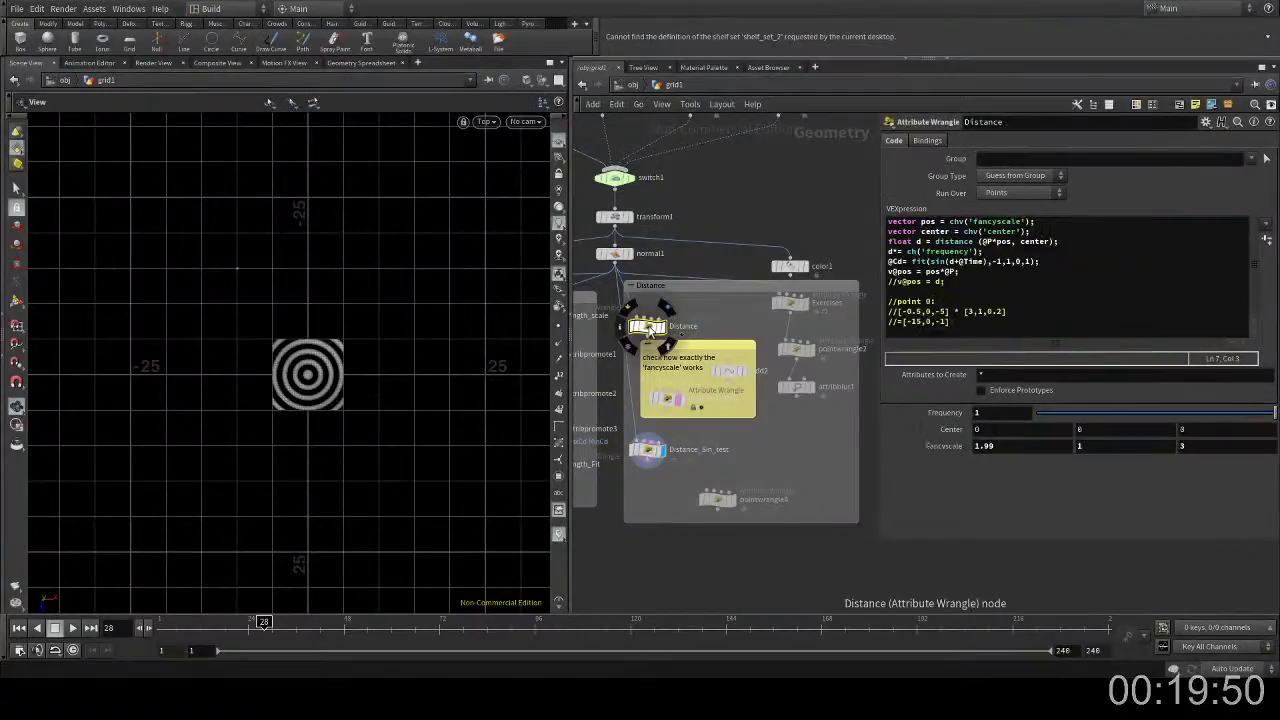
click(950, 292)
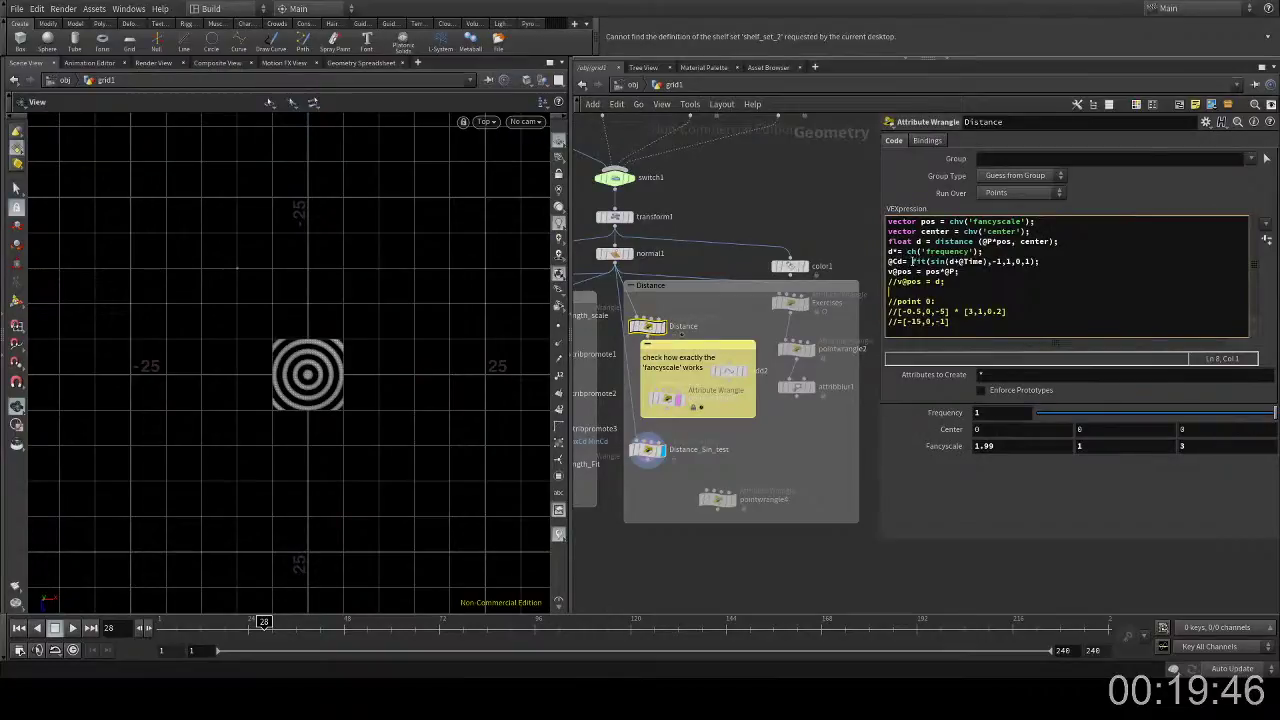
drag(912, 261, 1044, 261)
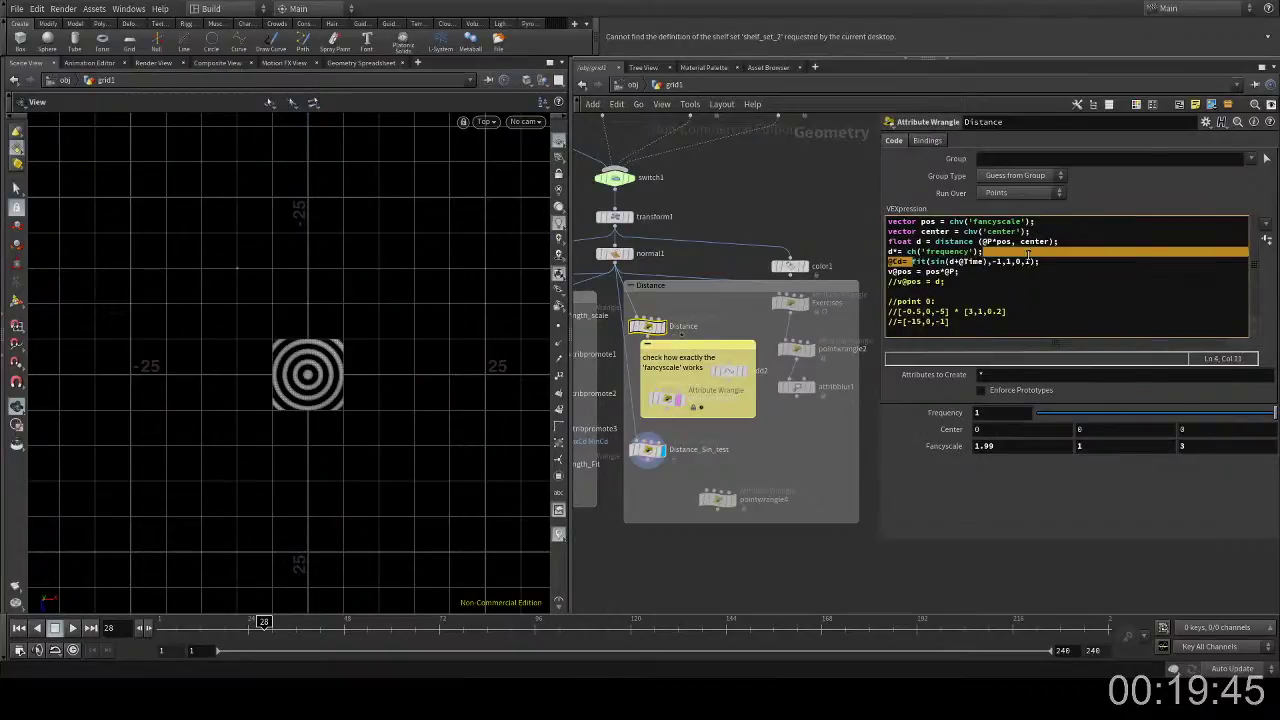
Step: Sort the Distance points by Cd[r] both ways in the spreadsheet, then return to Scene View
click(358, 63)
click(264, 117)
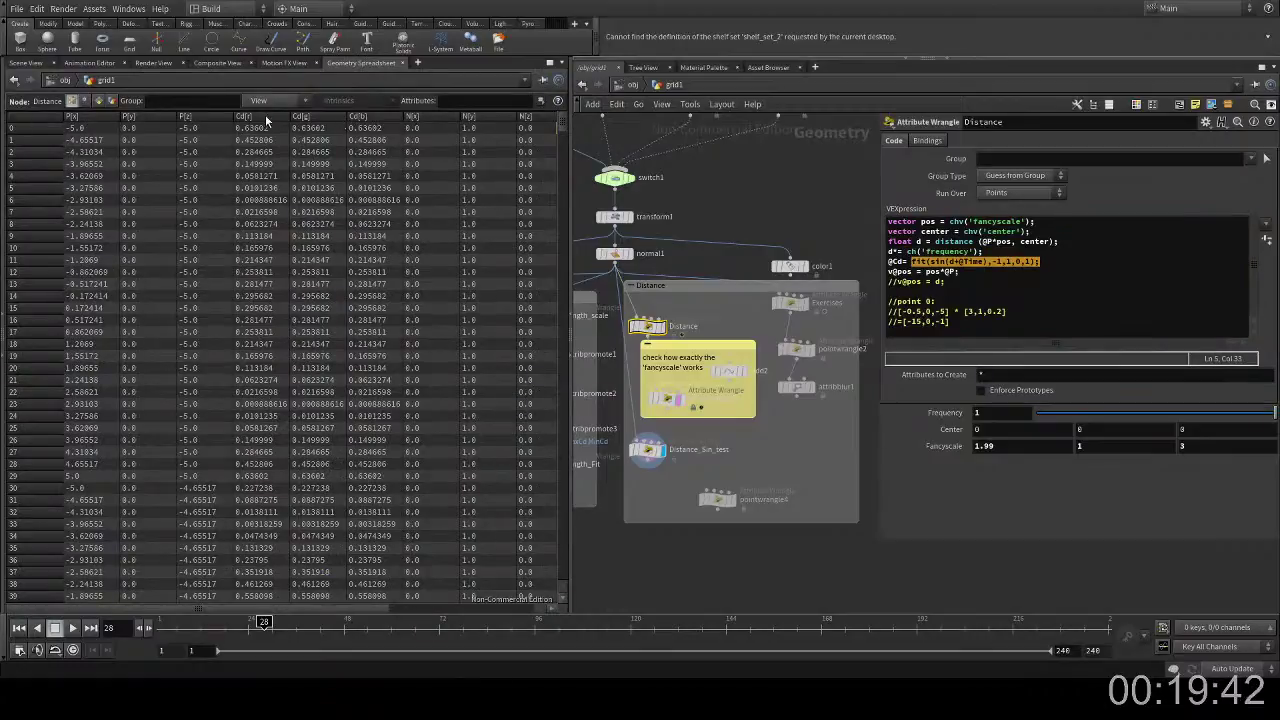
click(264, 117)
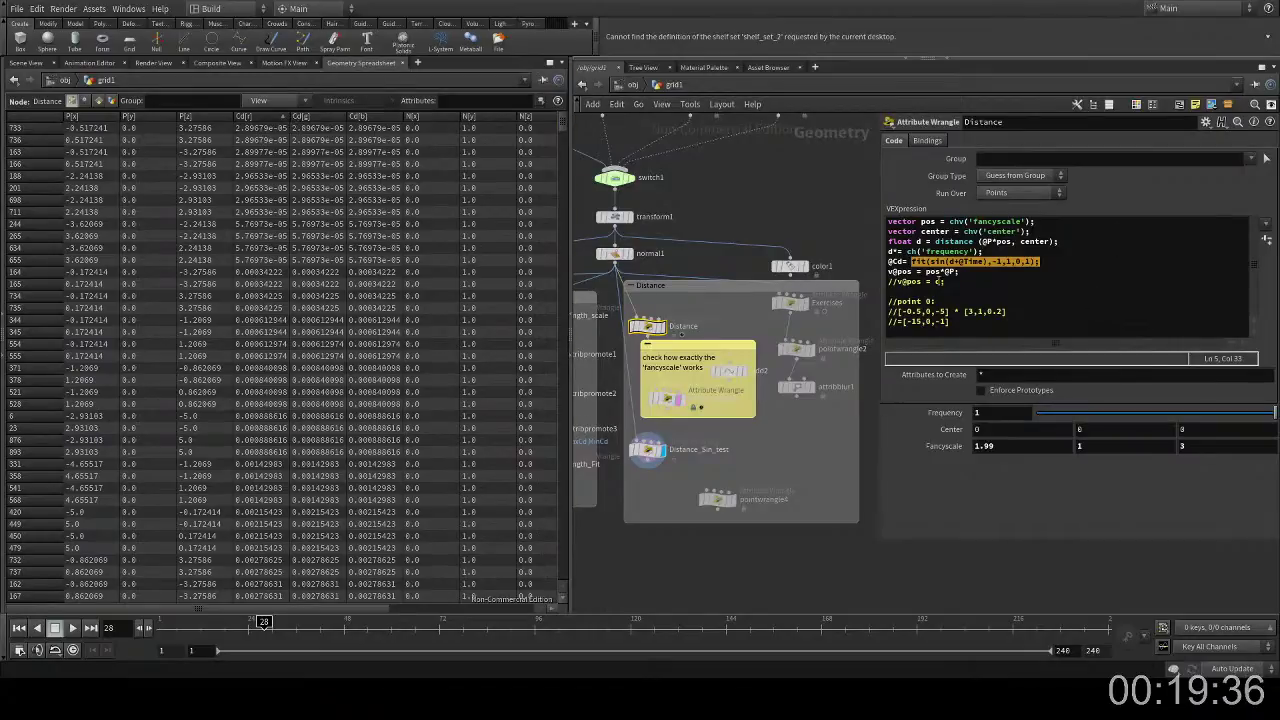
click(920, 261)
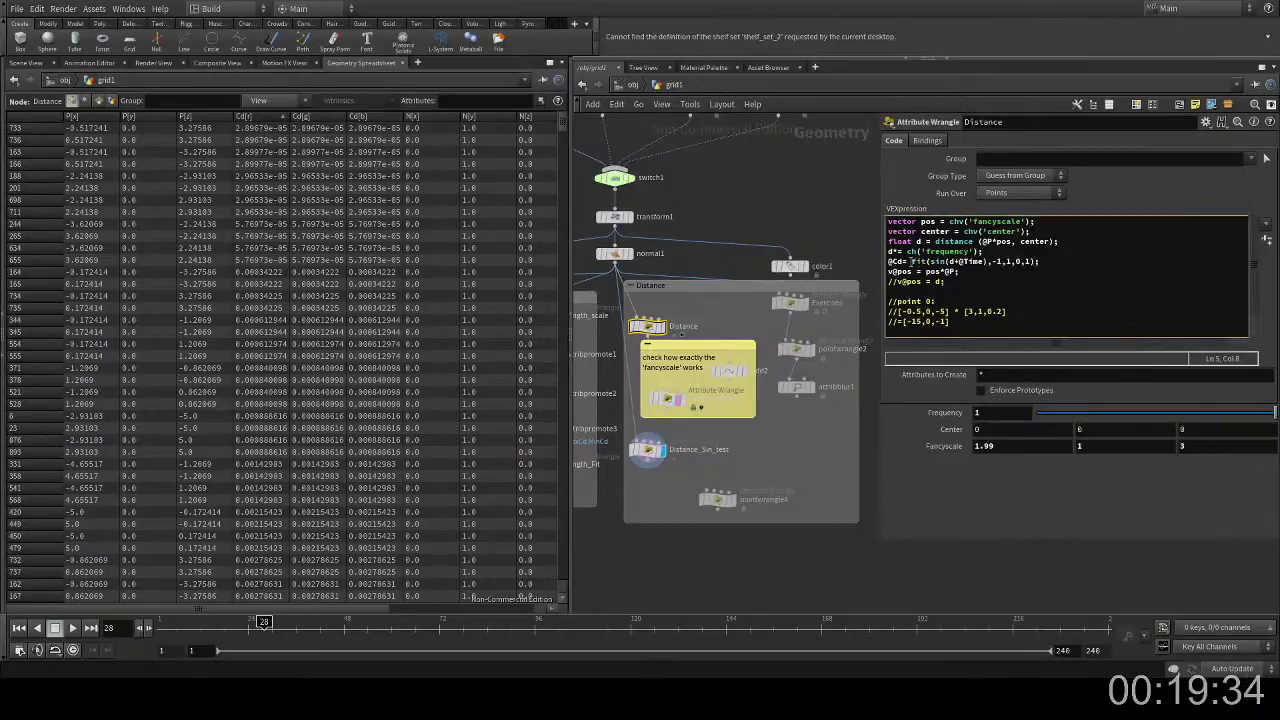
click(930, 291)
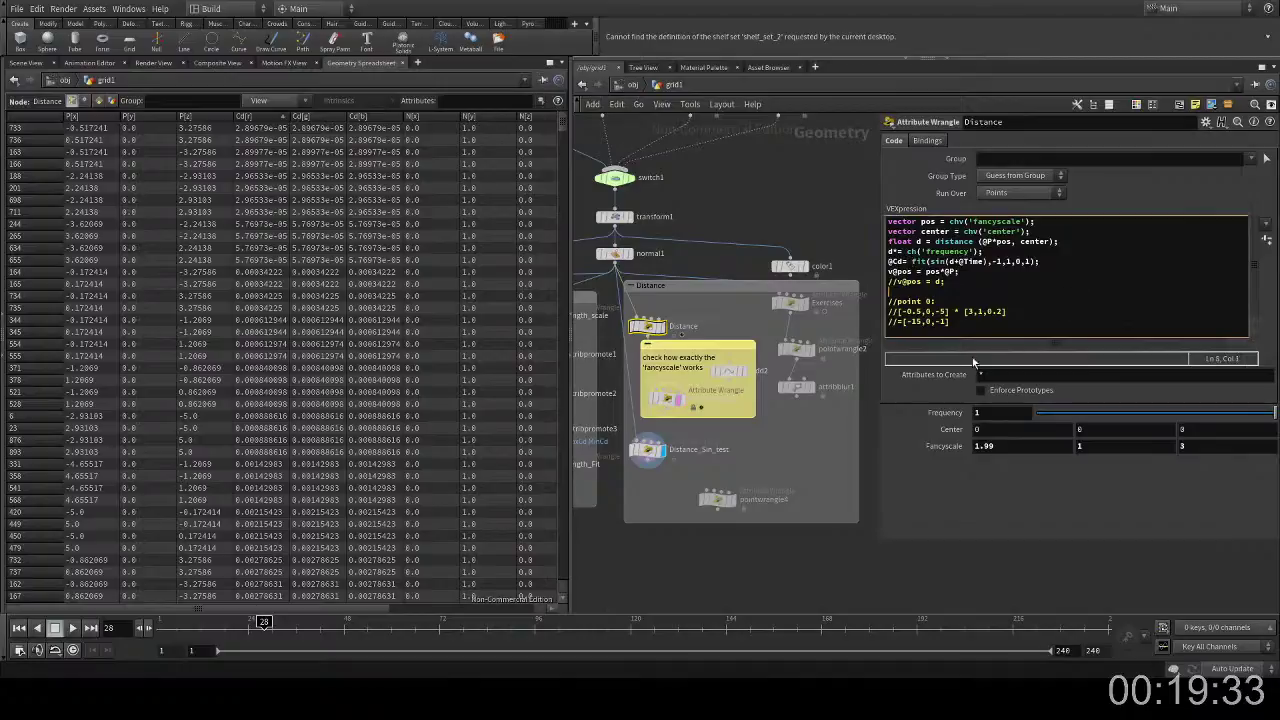
click(32, 64)
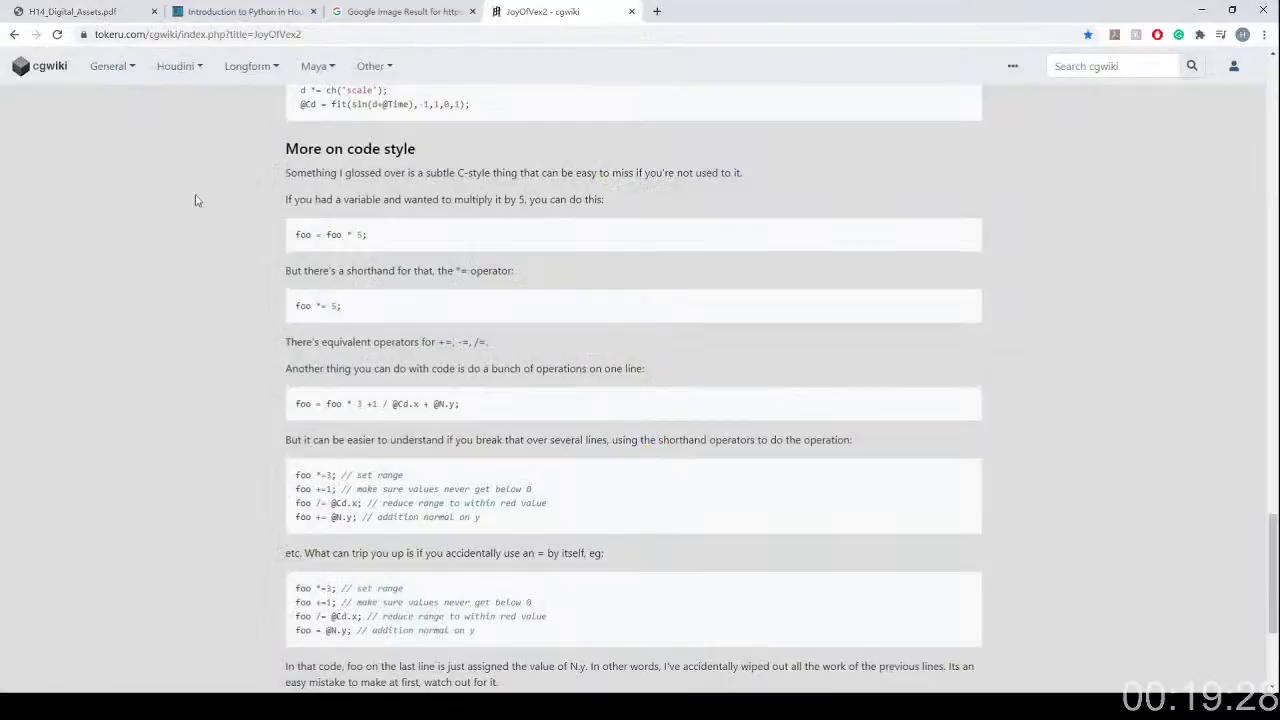
Step: Read the 'More on code style' intro, highlighting the C-style and multiply-by-5 sentences
drag(279, 148, 437, 161)
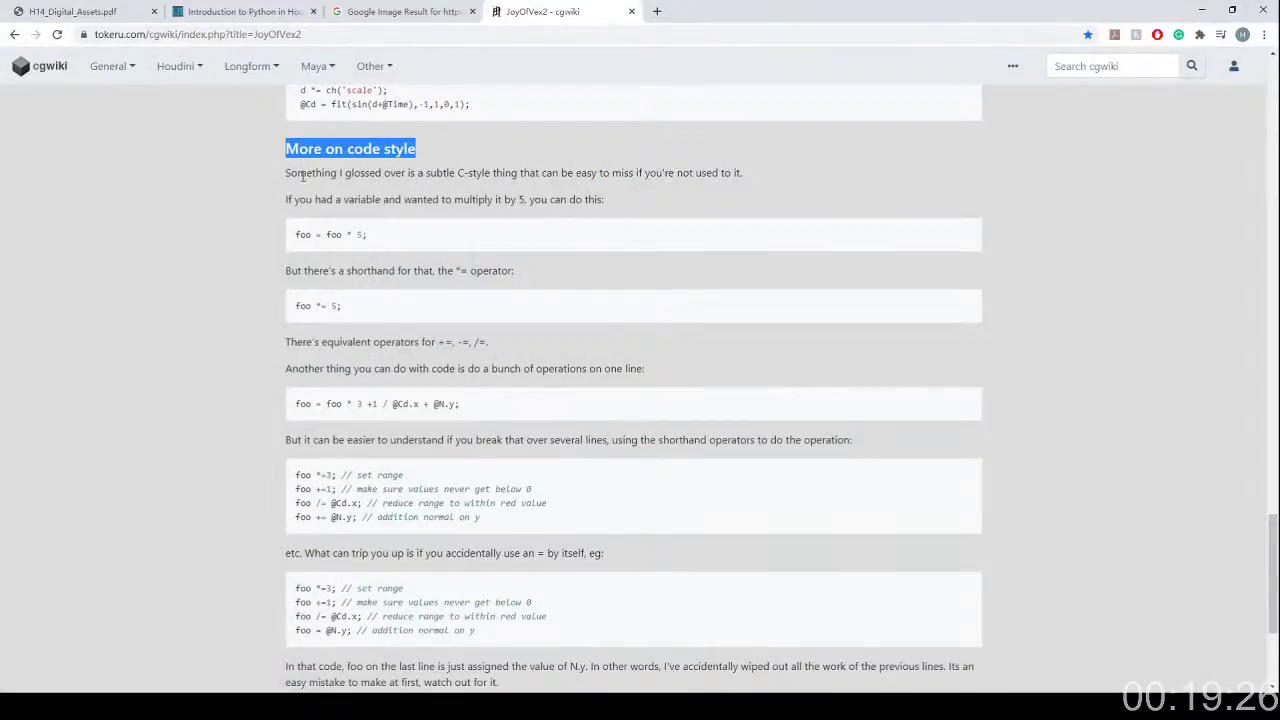
drag(298, 174, 736, 190)
click(360, 203)
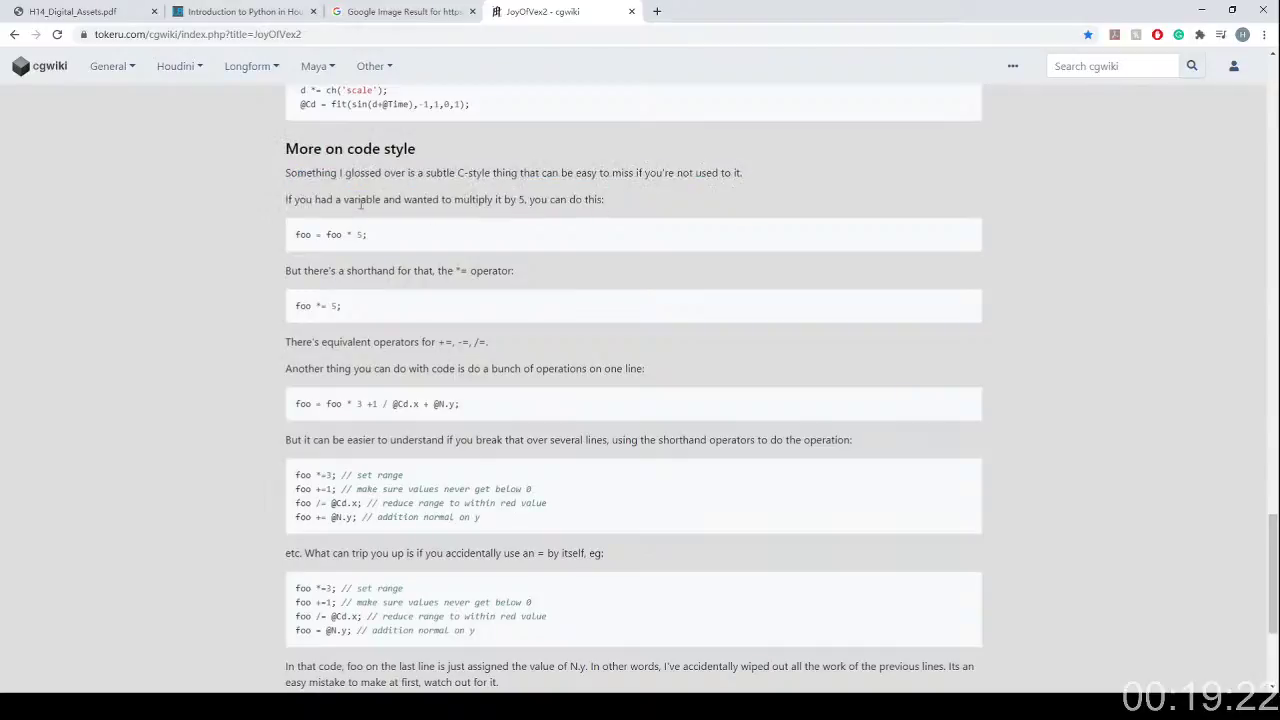
drag(360, 203, 737, 197)
click(362, 238)
scroll(343, 405, down, 1)
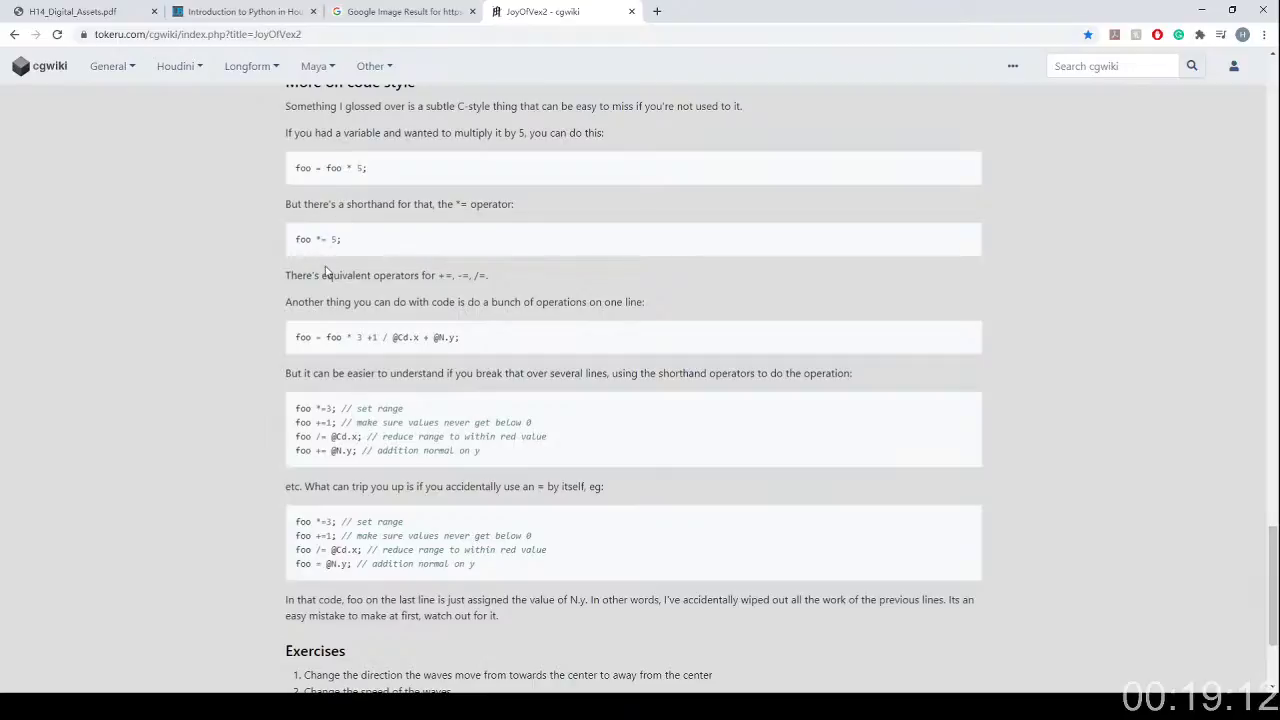
Step: Highlight the passages on equivalent operators and breaking operations over several lines
drag(321, 276, 392, 273)
scroll(399, 327, down, 1)
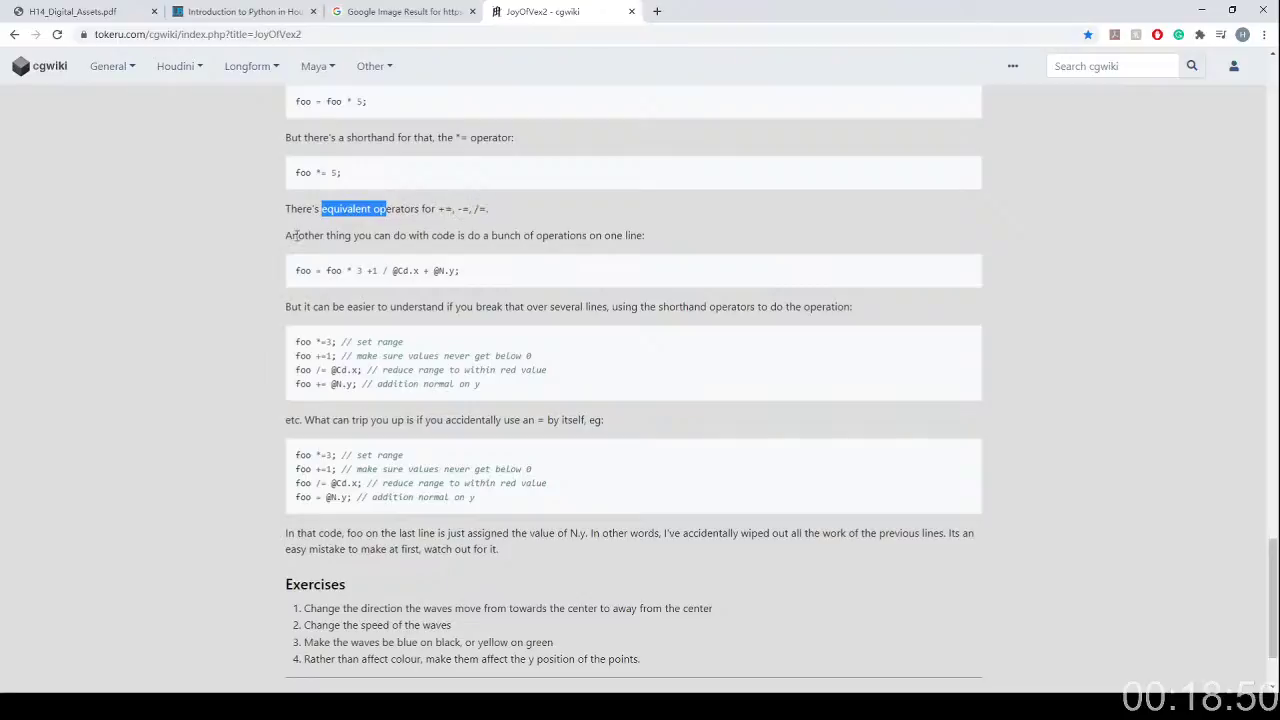
drag(297, 236, 485, 235)
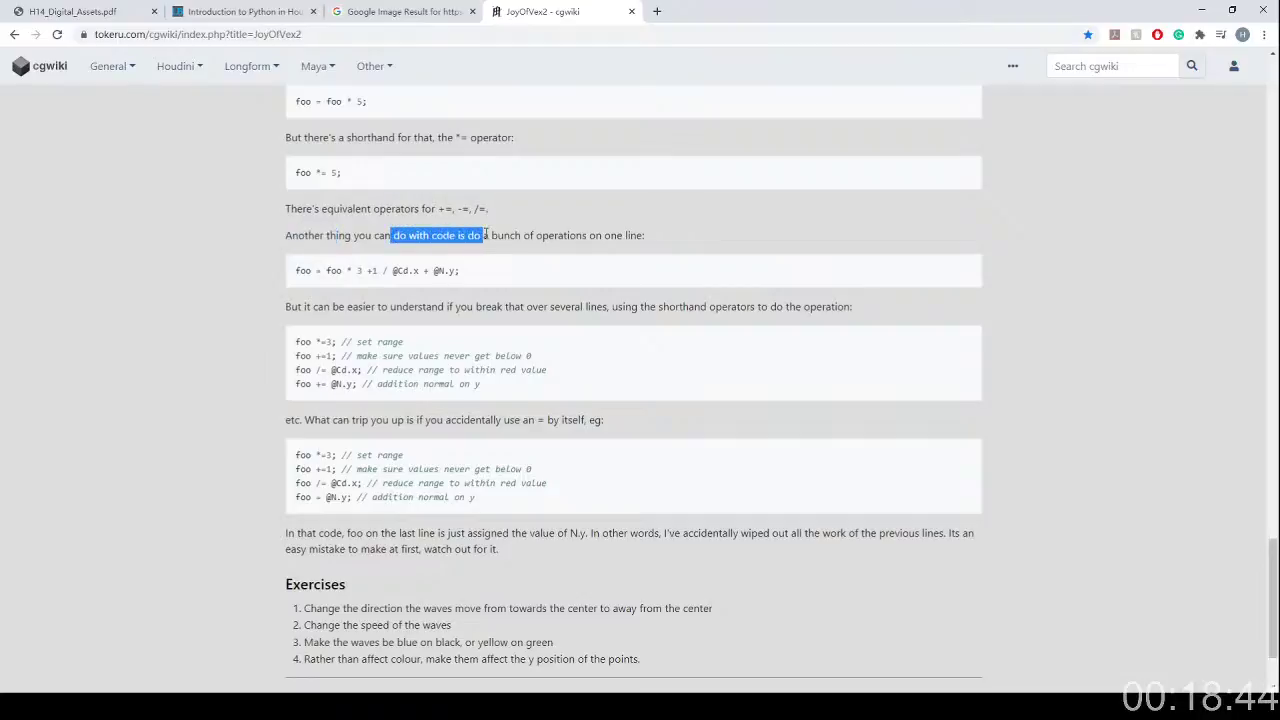
mouse_move(485, 235)
mouse_down()
mouse_move(583, 234)
mouse_move(437, 270)
mouse_up()
mouse_move(323, 307)
mouse_down()
mouse_move(718, 308)
mouse_move(414, 340)
mouse_move(414, 307)
mouse_up()
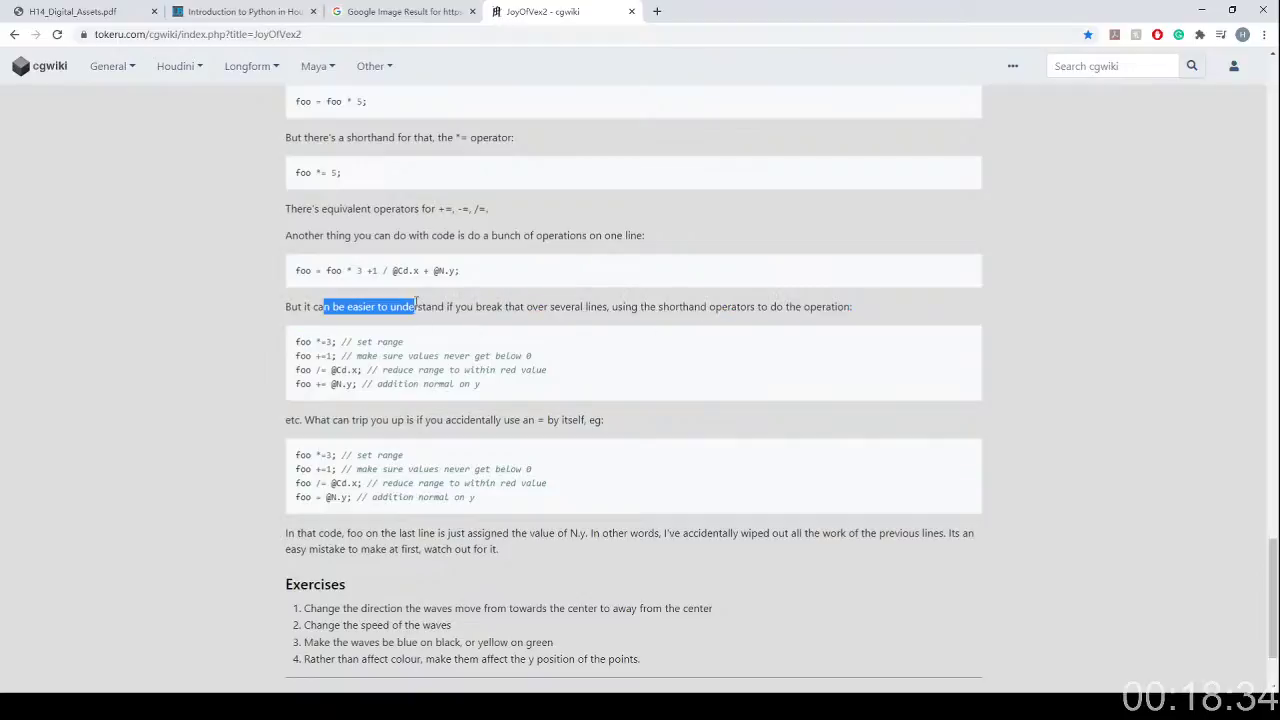
scroll(385, 338, down, 1)
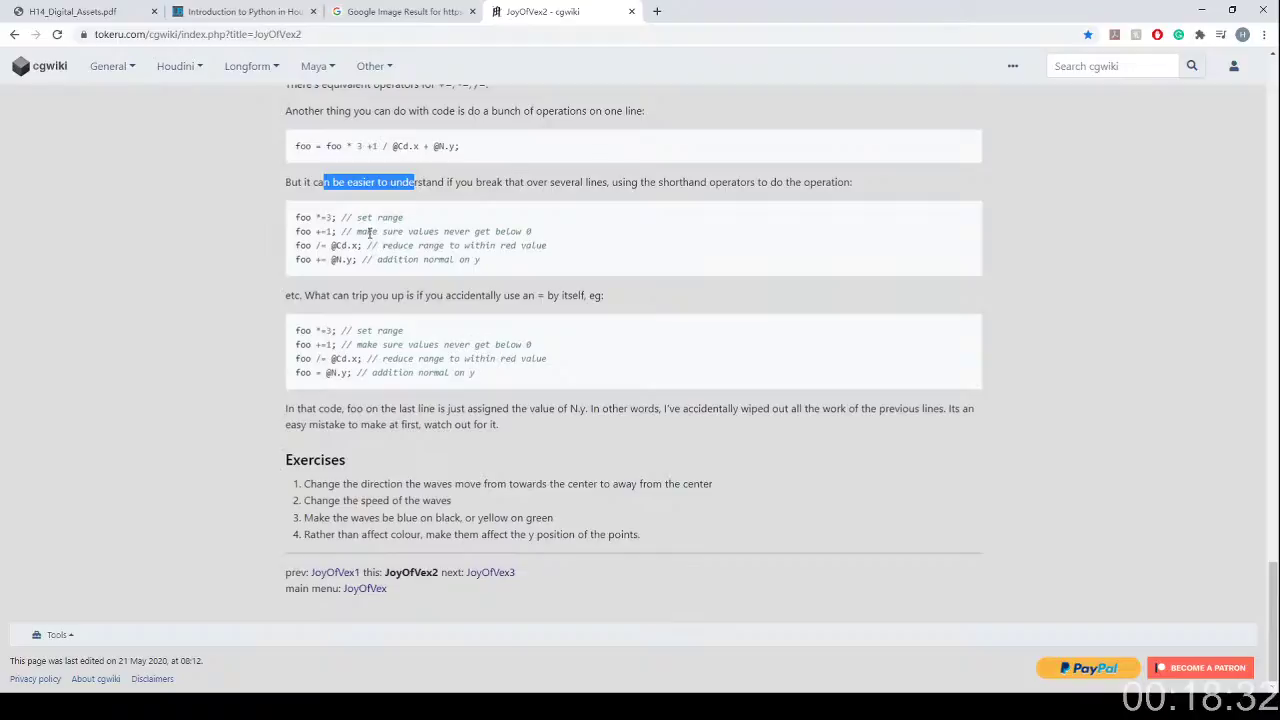
Step: Highlight the reduce-range code comment and the 'what can trip you up' phrase
drag(369, 232, 444, 232)
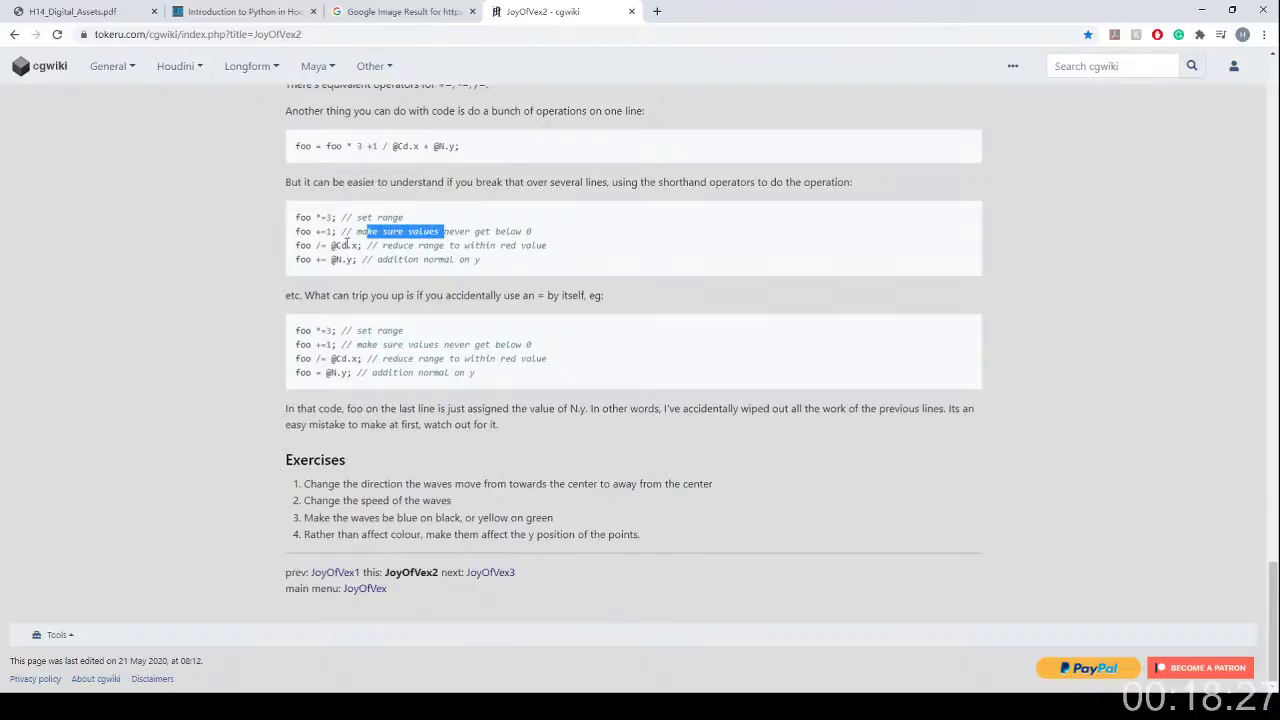
drag(366, 245, 405, 246)
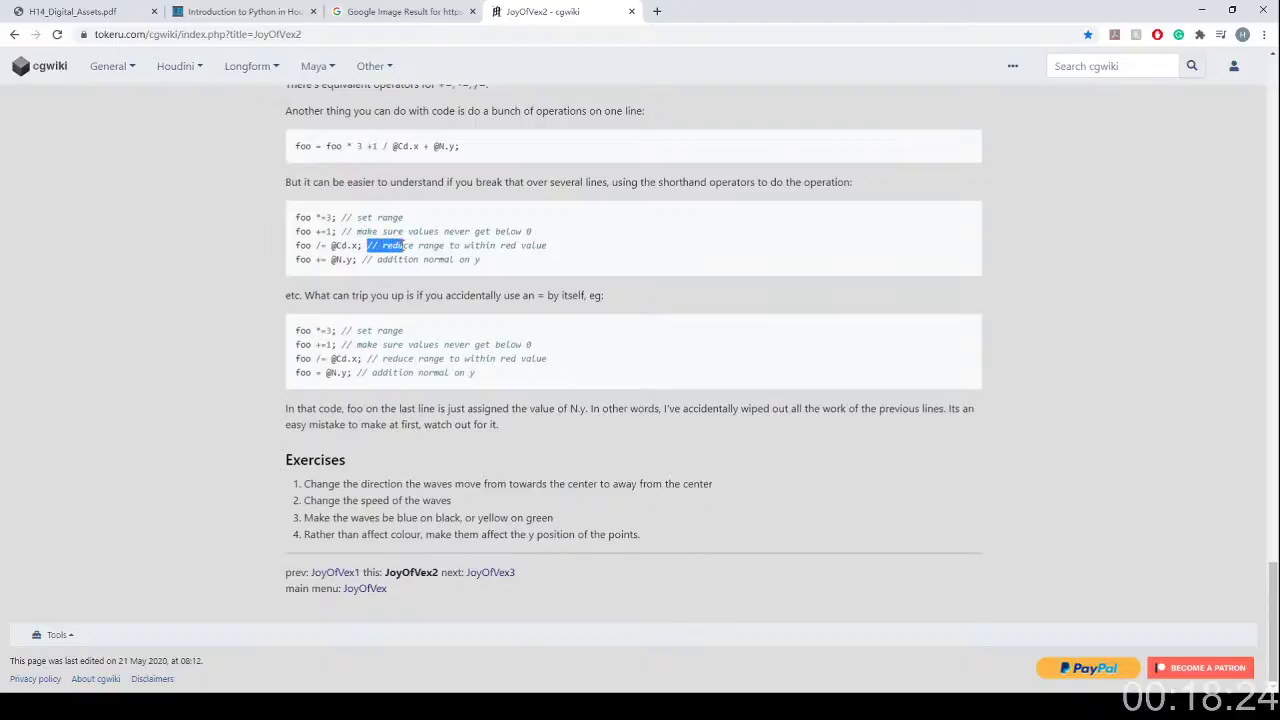
drag(357, 295, 406, 292)
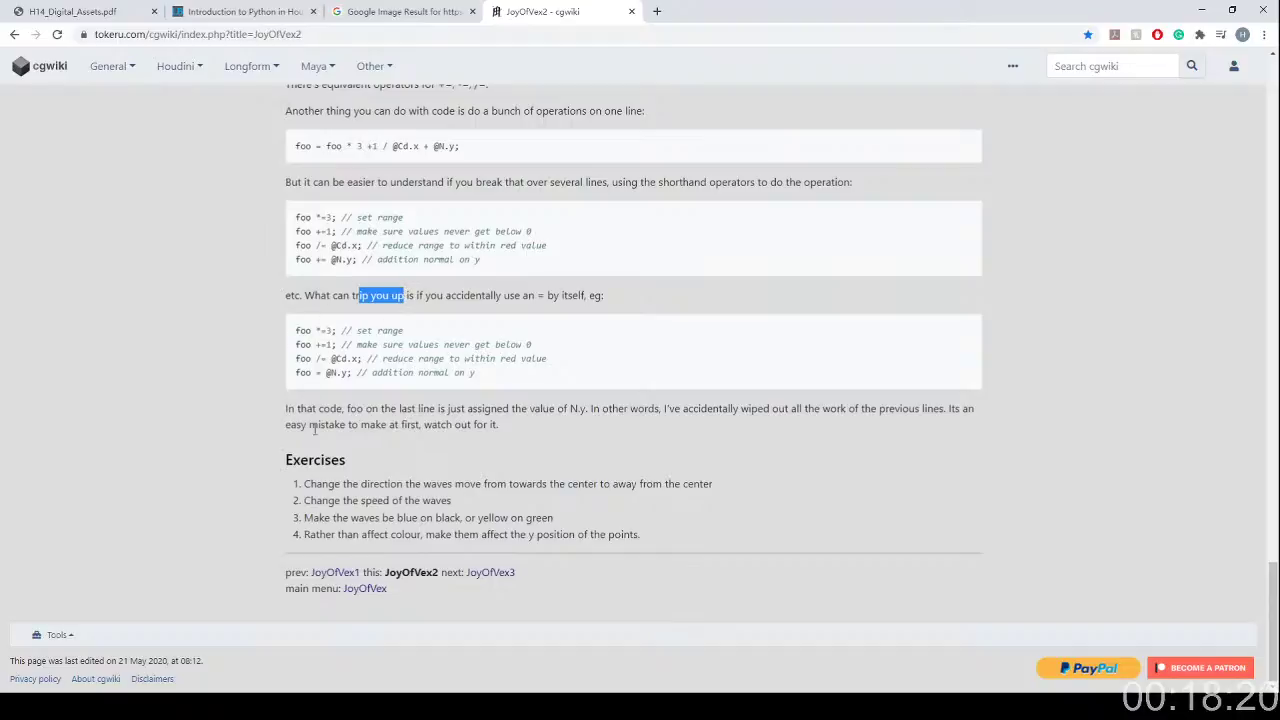
click(365, 424)
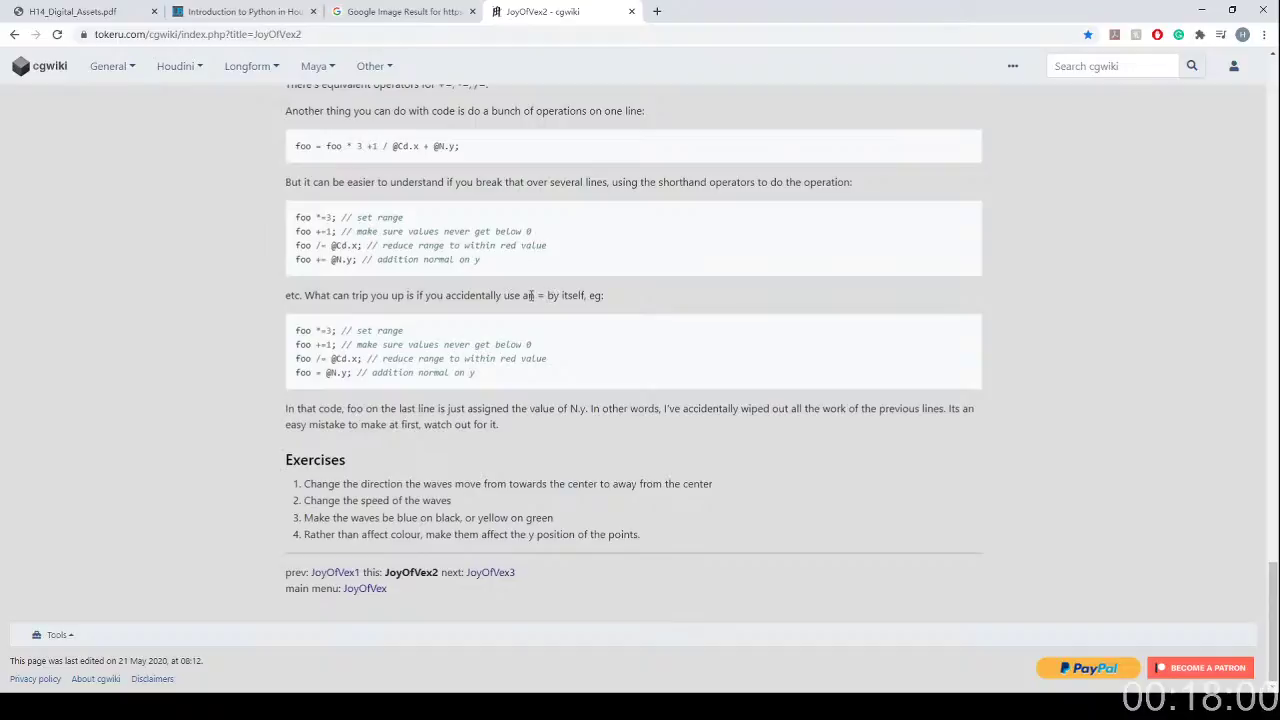
Step: Highlight the lone = warning and its explanation of the overwritten last line
drag(545, 296, 528, 296)
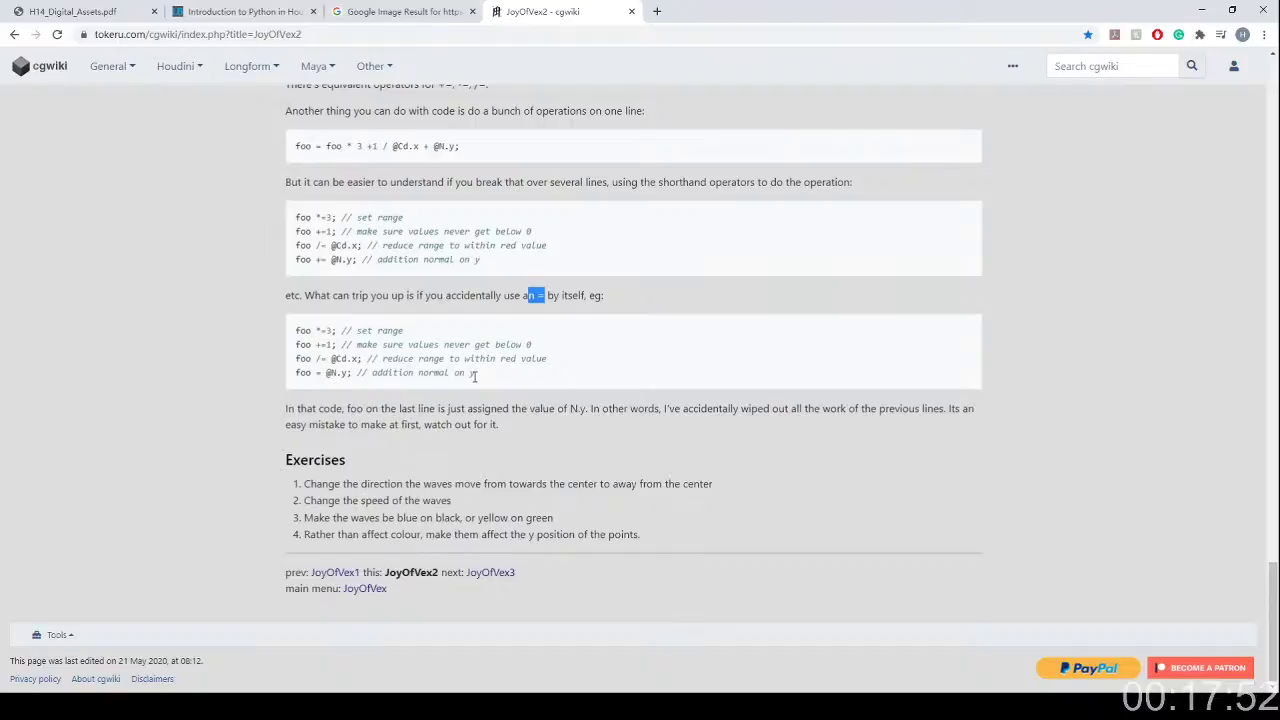
mouse_move(475, 376)
mouse_down()
mouse_move(332, 372)
mouse_move(343, 408)
mouse_move(364, 408)
mouse_up()
click(412, 410)
Step: Highlight JoyOfVex2 exercise 1: make the waves move away from the center
drag(325, 487, 368, 488)
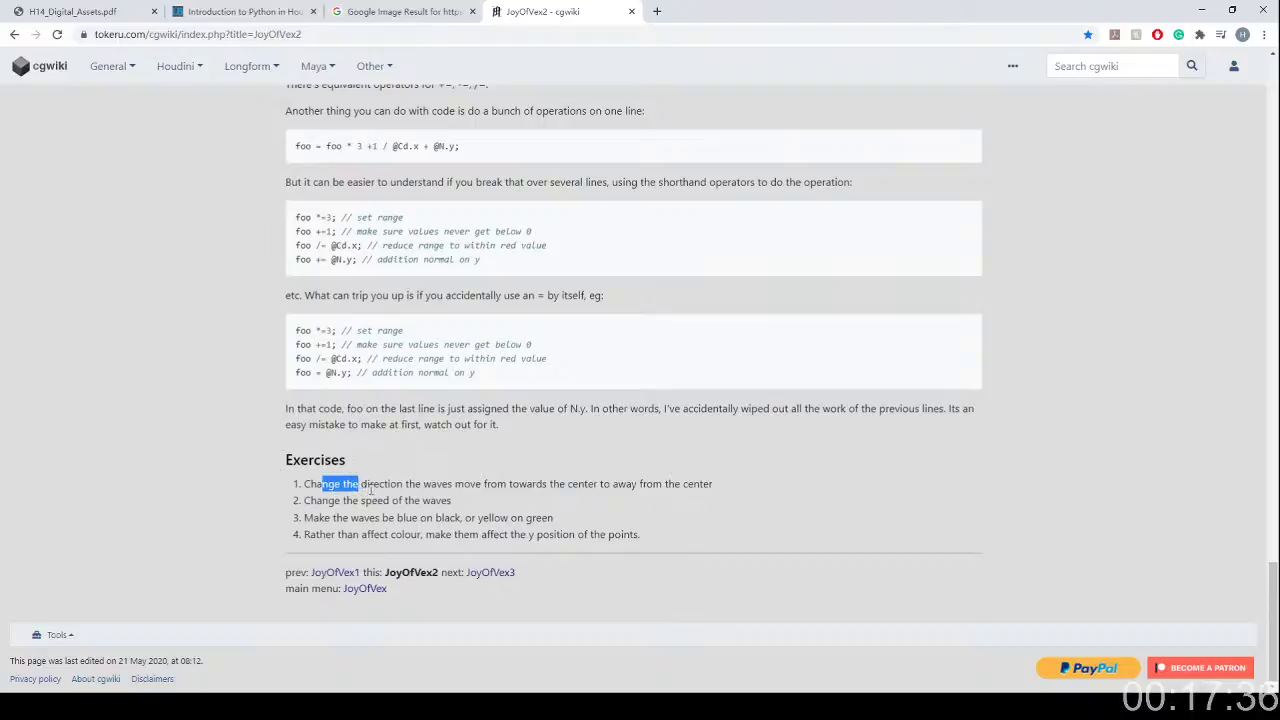
click(315, 500)
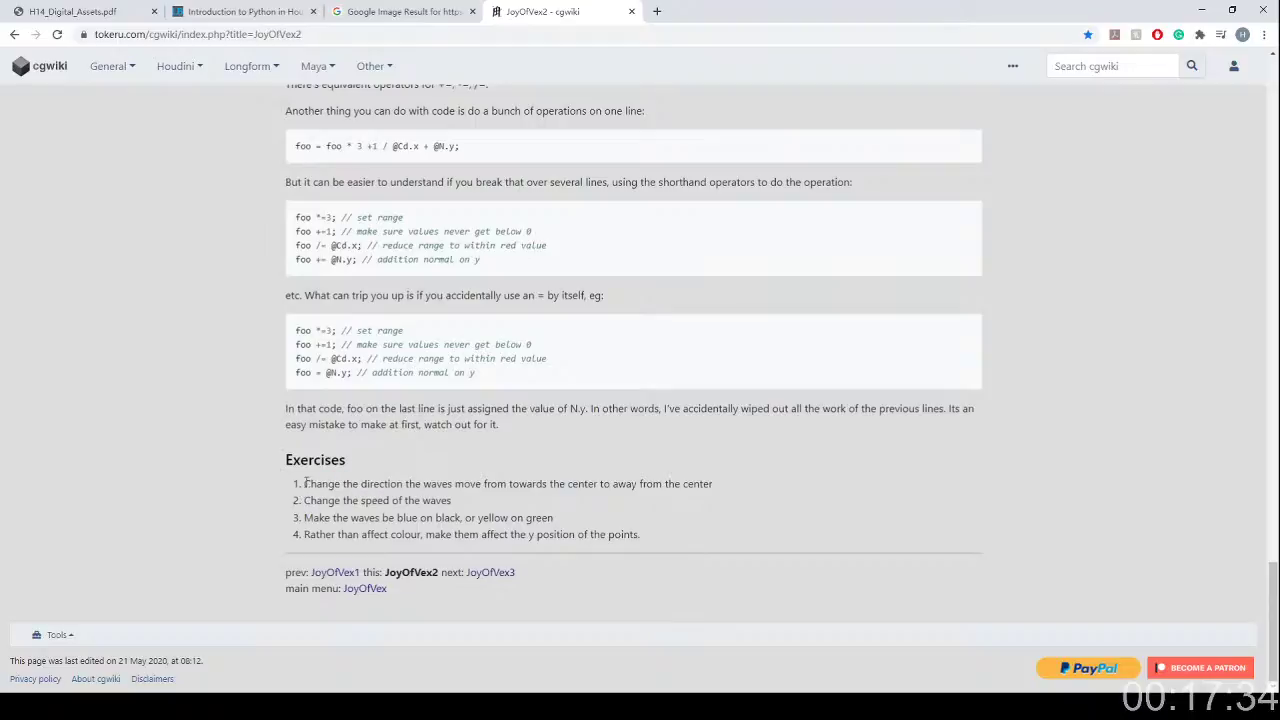
drag(305, 484, 667, 481)
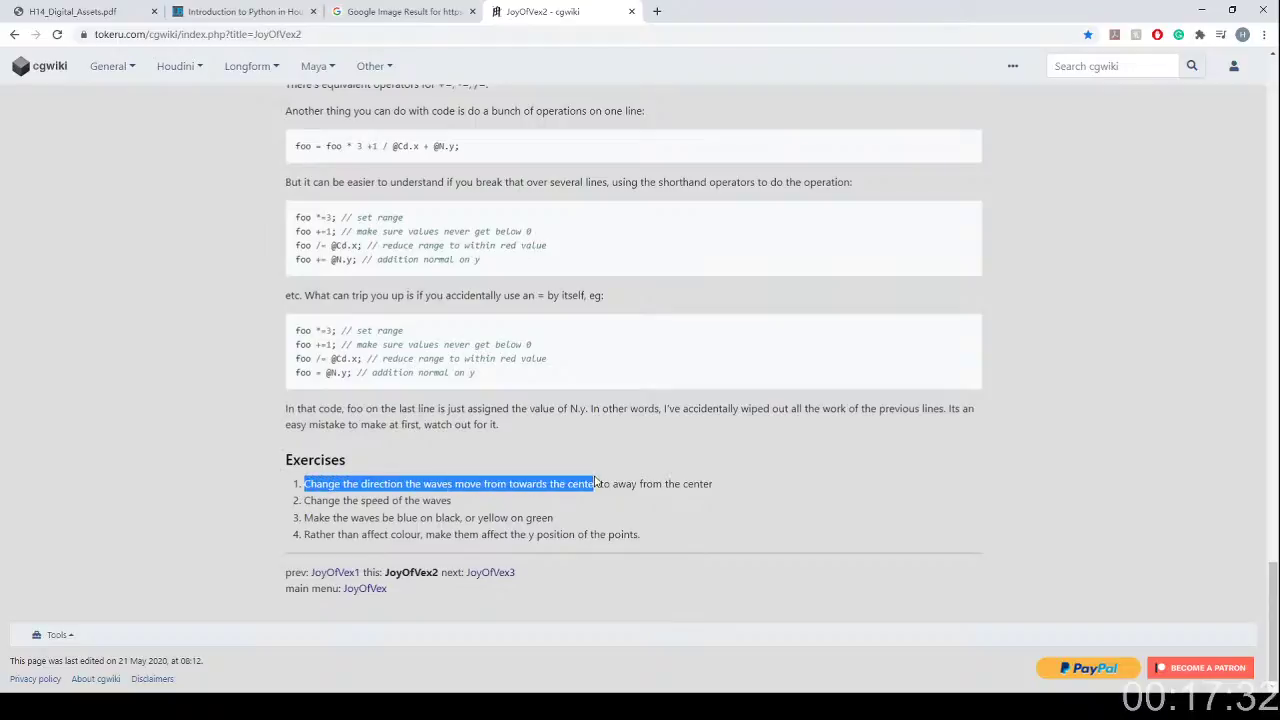
triple_click(705, 481)
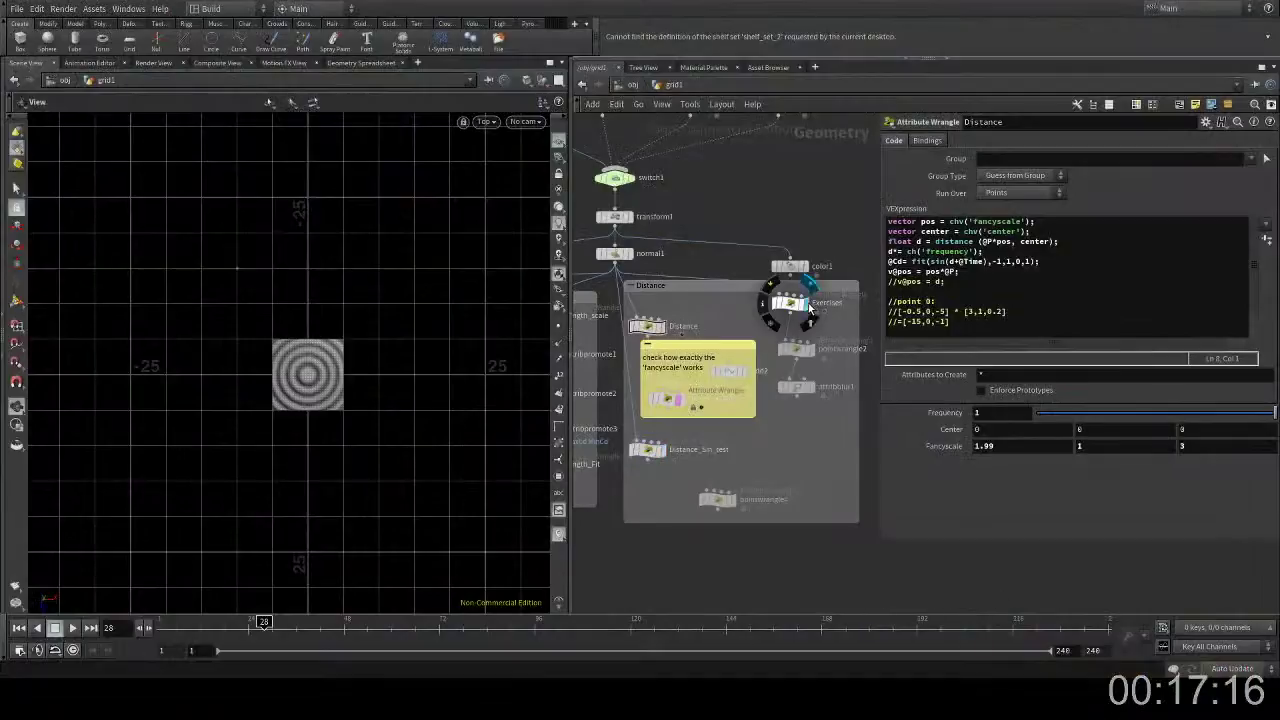
Step: Bring up the Exercises wrangle's code and play the rings from frame 1 to watch their direction
click(808, 306)
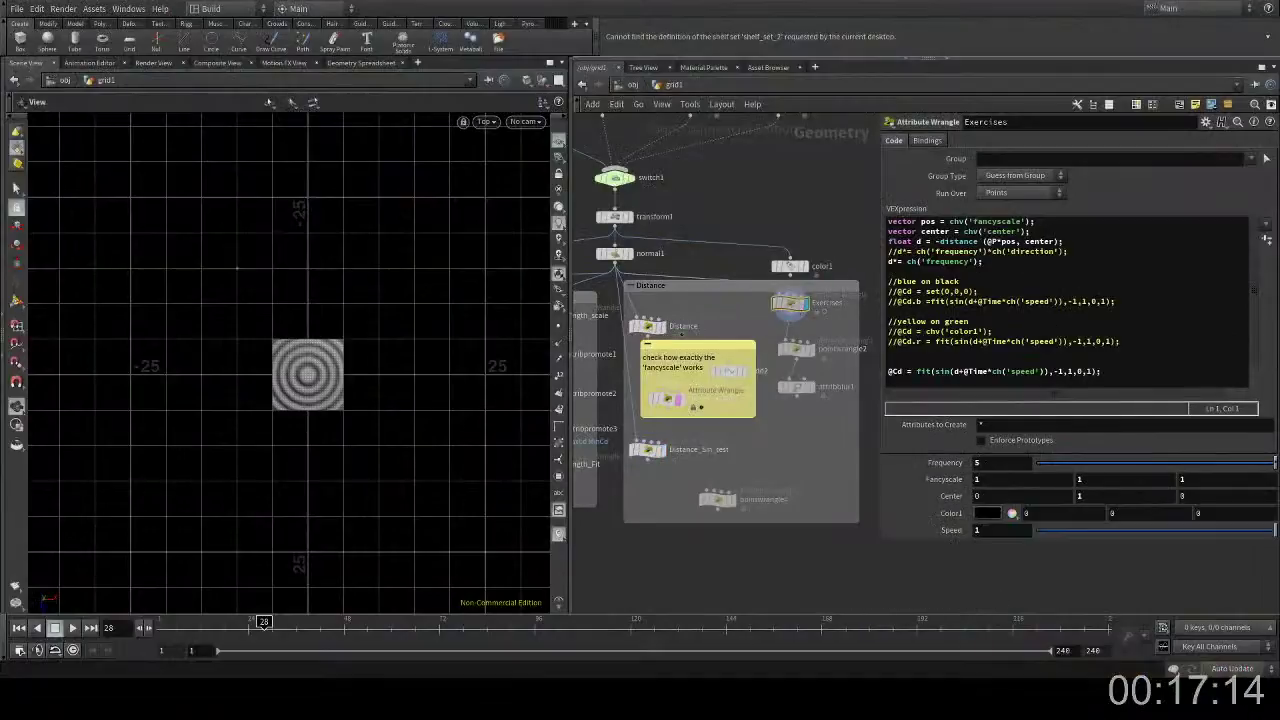
click(1060, 225)
middle_drag(815, 440, 760, 492)
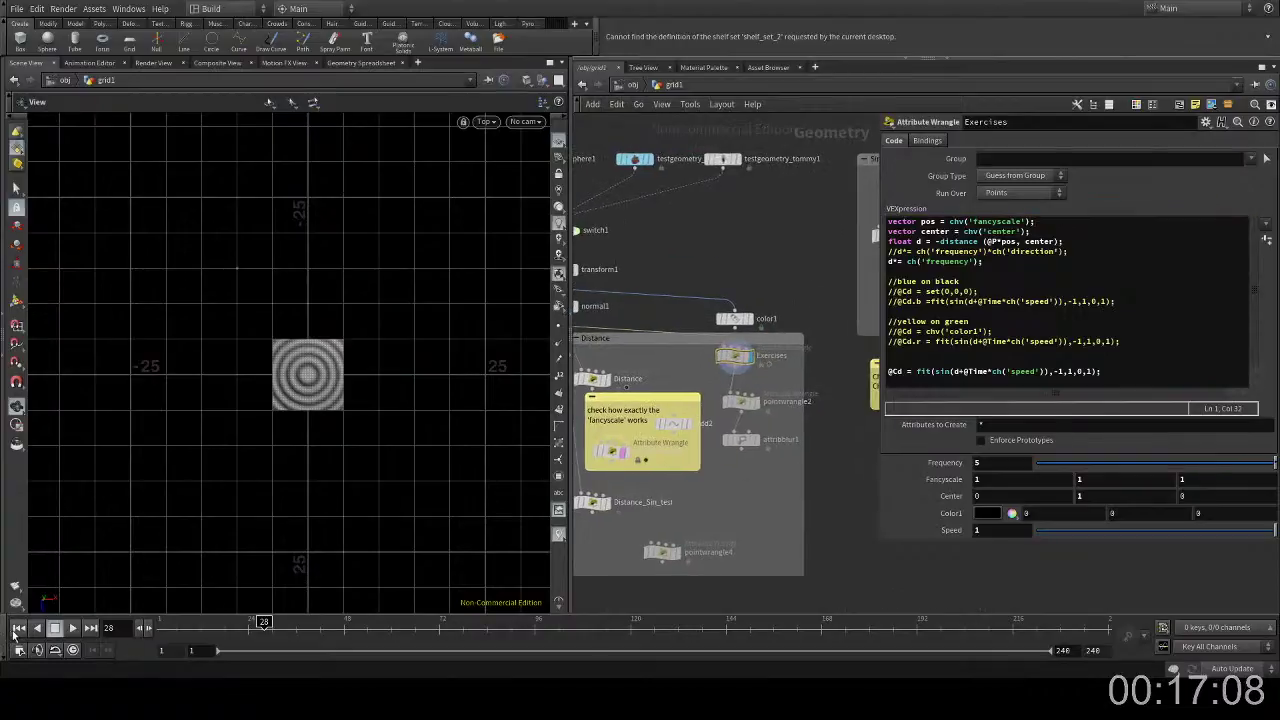
click(18, 627)
click(68, 628)
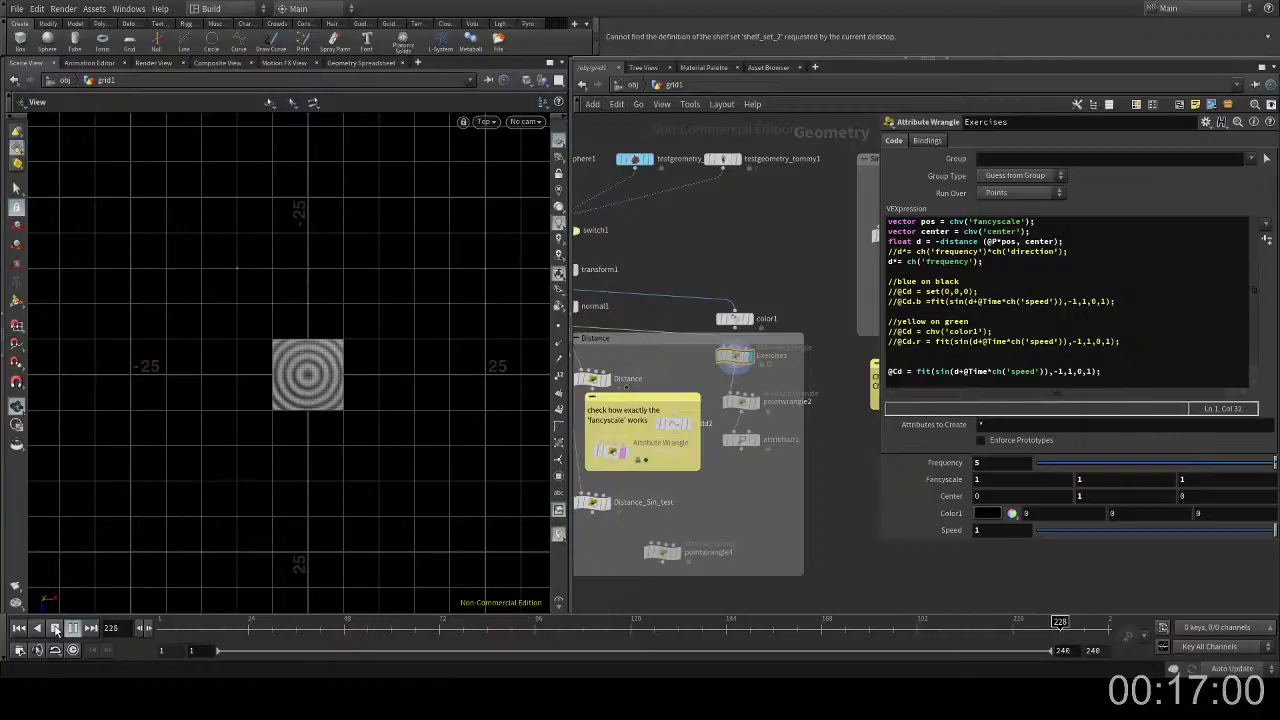
click(55, 628)
click(1022, 242)
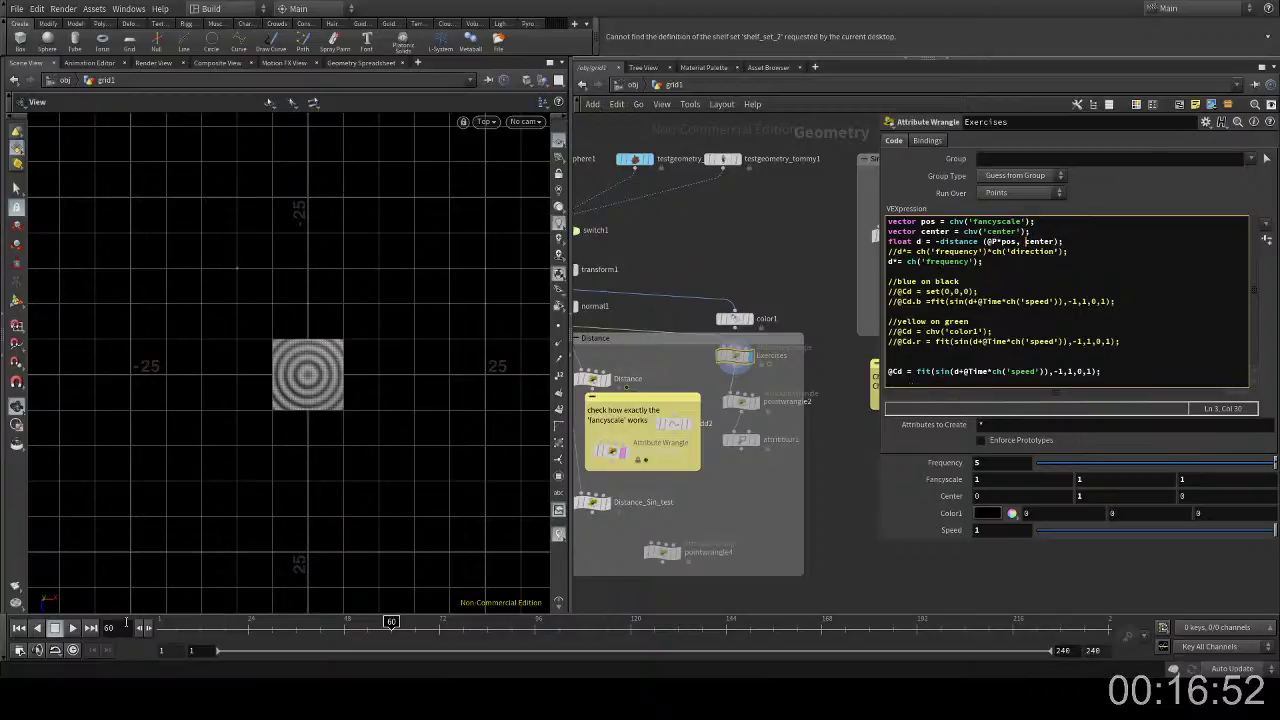
drag(198, 622, 1103, 622)
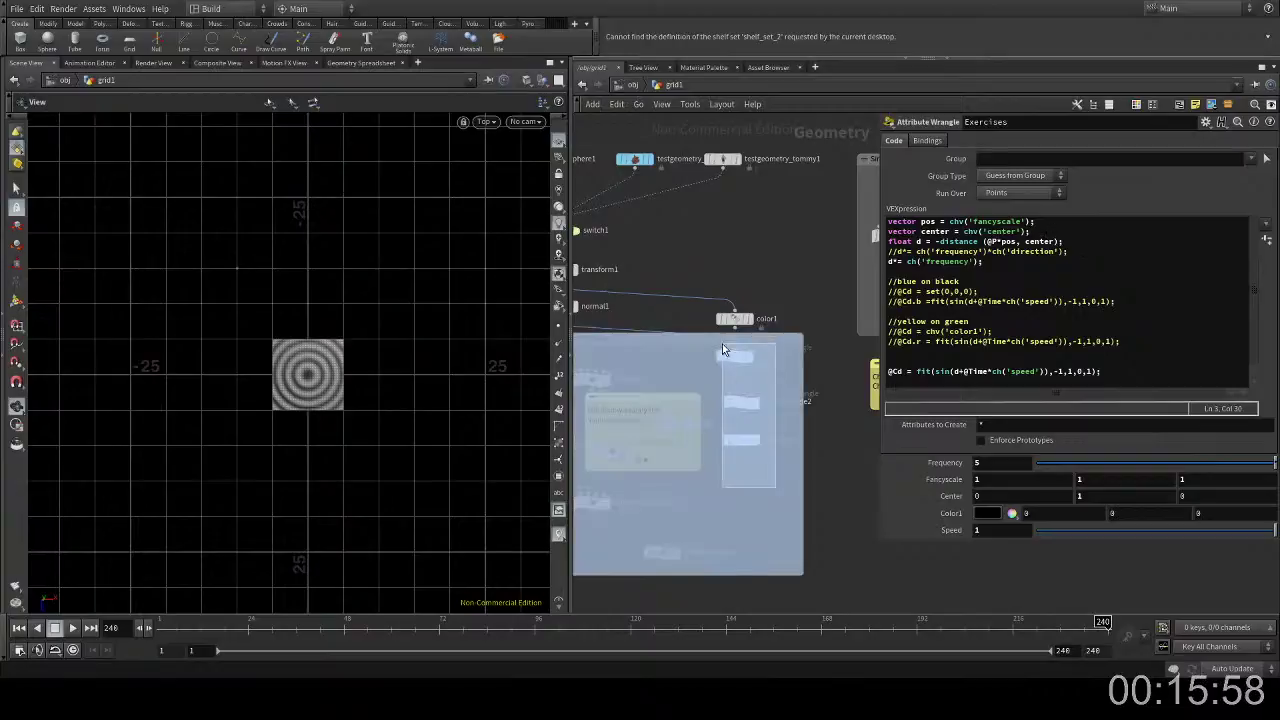
Step: Shift the Exercises, pointwrangle2 and attribblur1 nodes down slightly and reselect Exercises
drag(722, 343, 790, 470)
drag(740, 363, 740, 380)
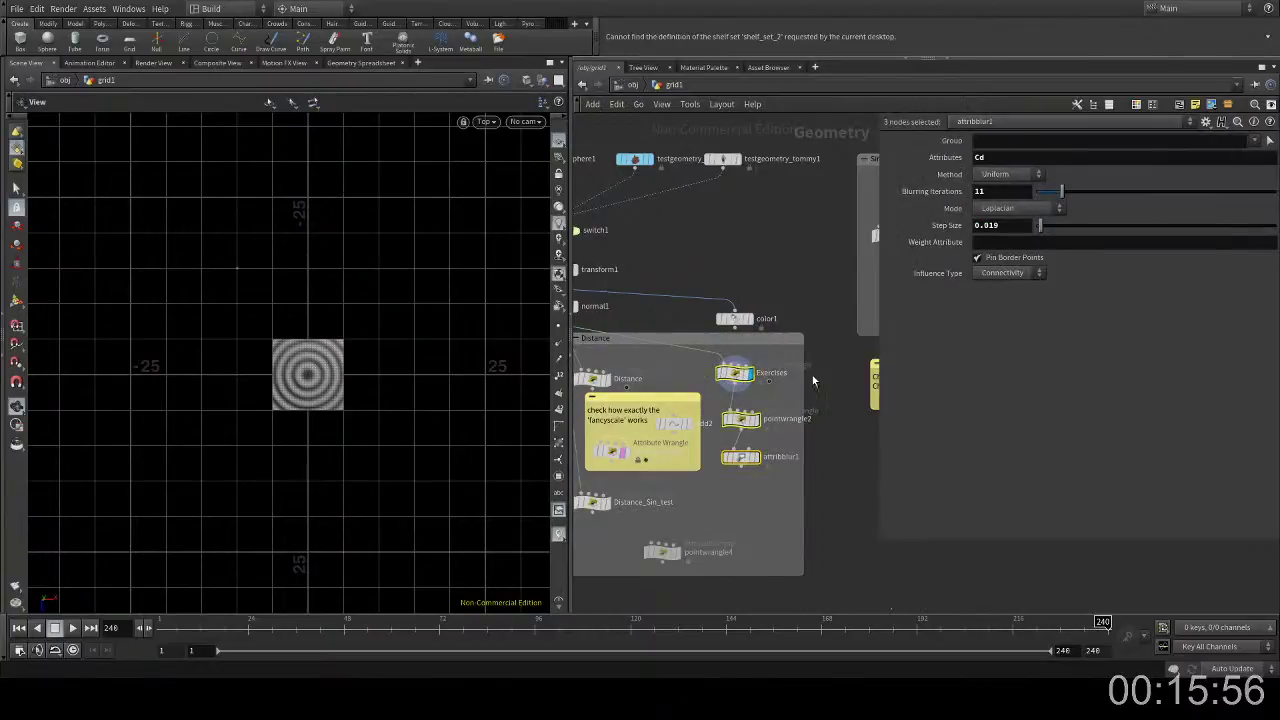
click(737, 374)
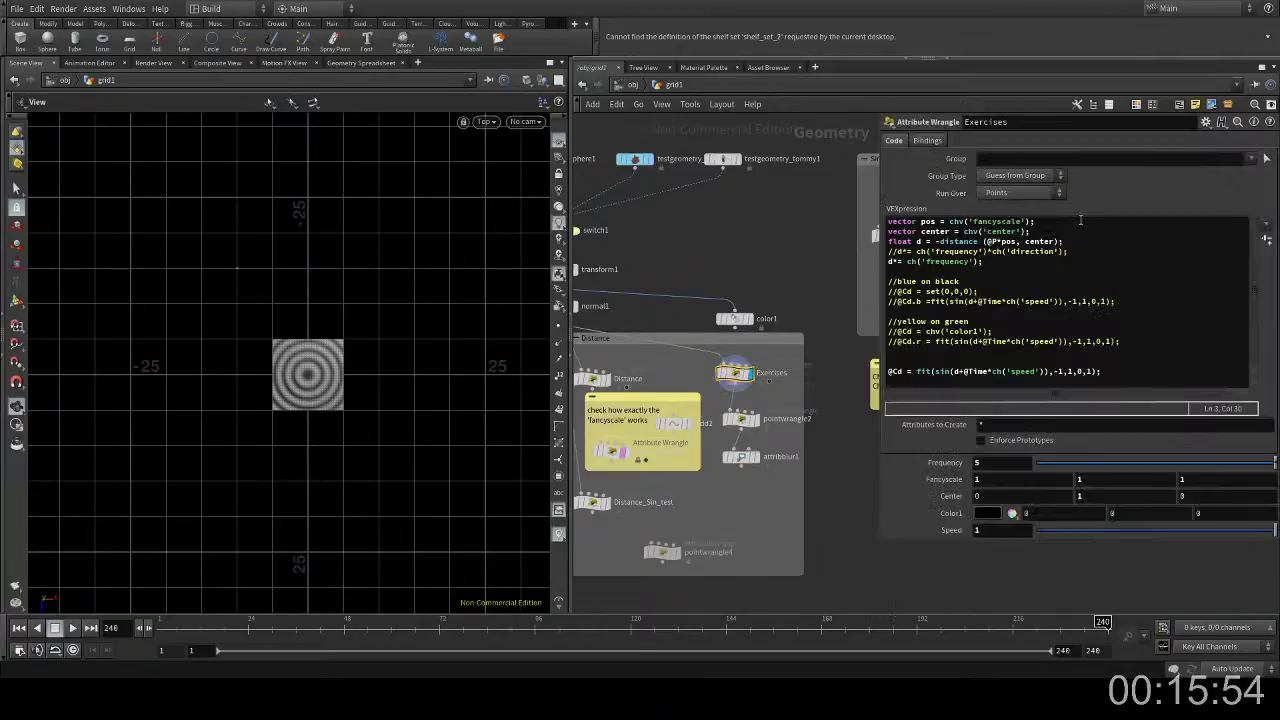
Step: Play the animation from frame 1 with Exercises displayed in the viewport, revealing the Sin Curve box
click(143, 627)
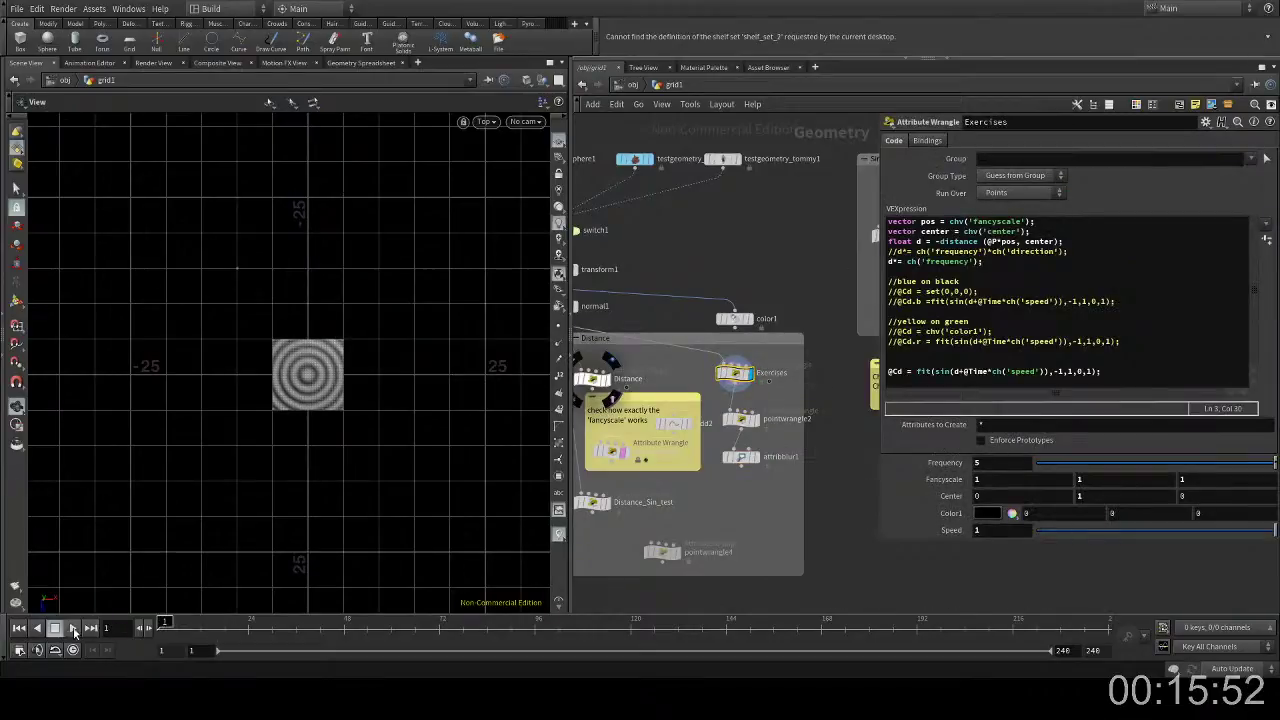
click(72, 627)
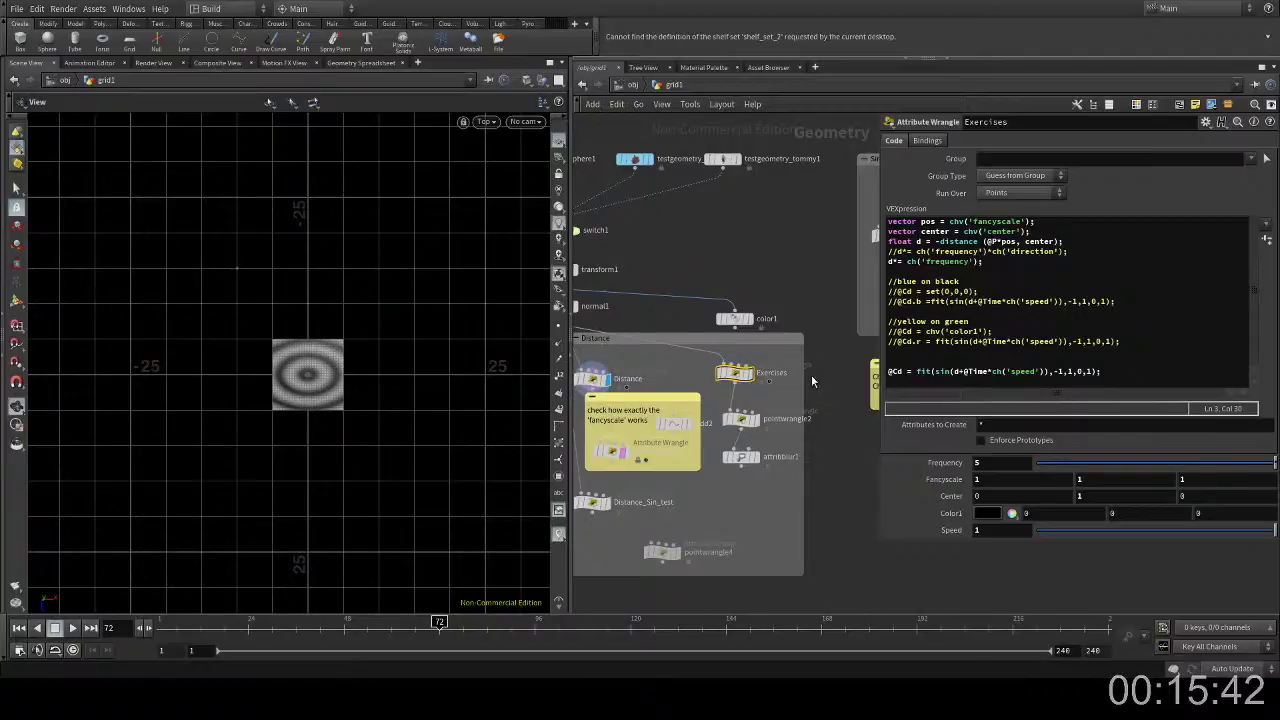
click(746, 372)
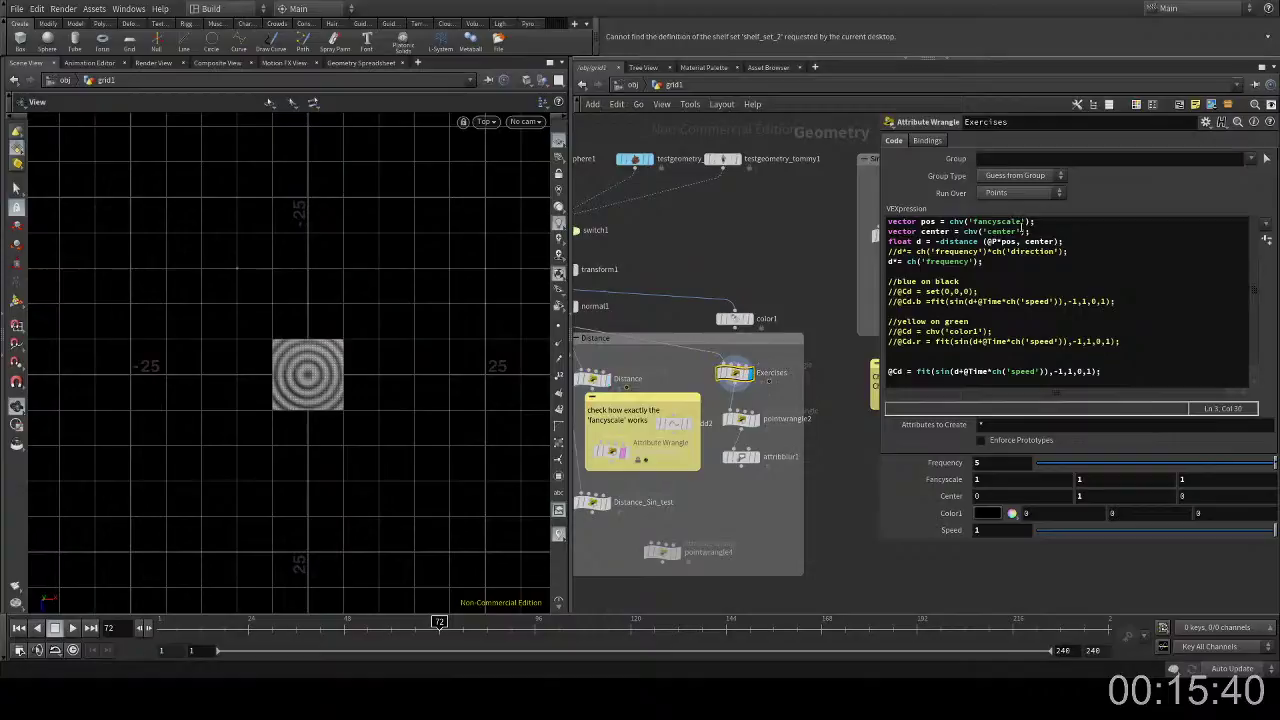
click(936, 241)
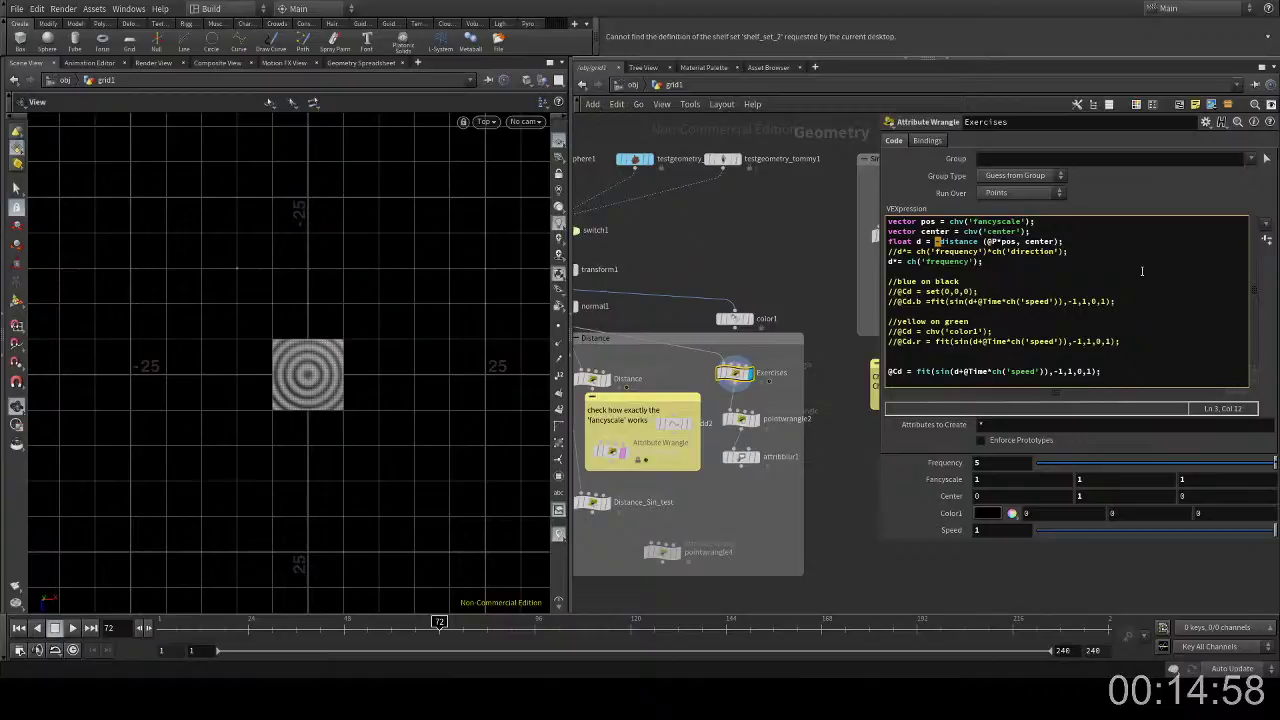
middle_drag(757, 298, 679, 290)
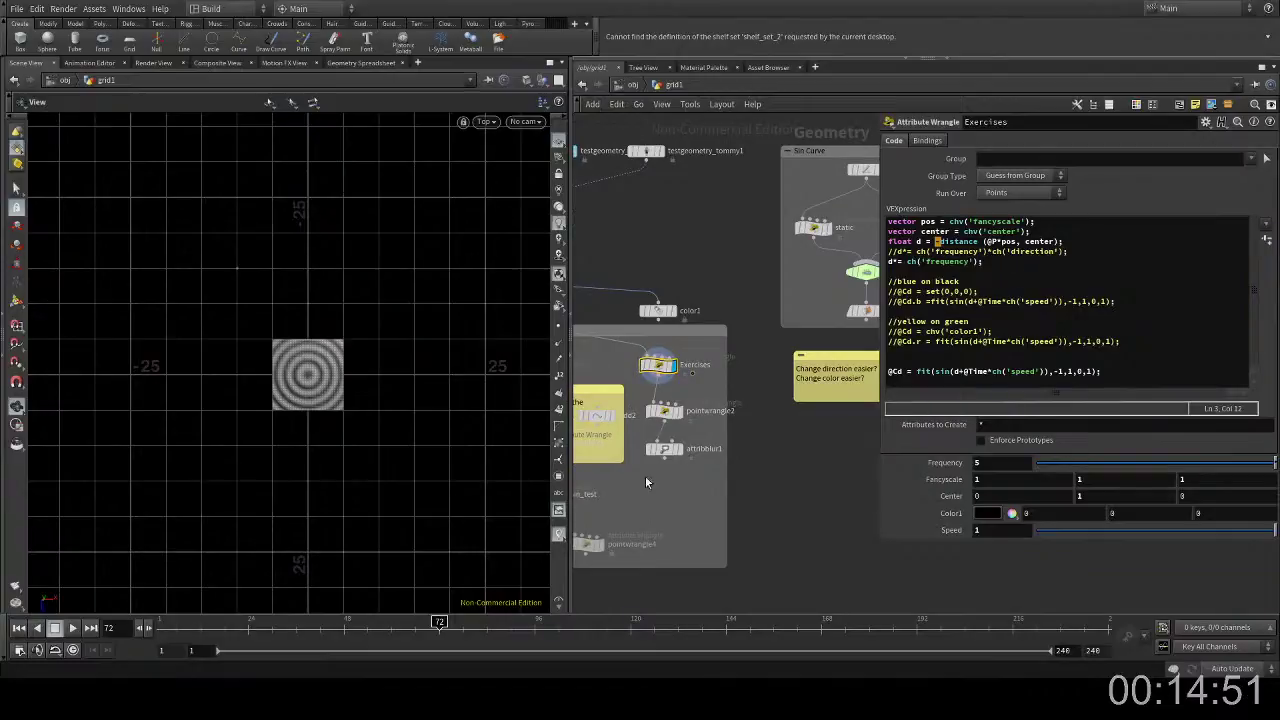
Step: Bring up pointwrangle2 and try editing its ColorA red and ColorB green component values
drag(861, 355, 817, 353)
middle_drag(767, 517, 757, 523)
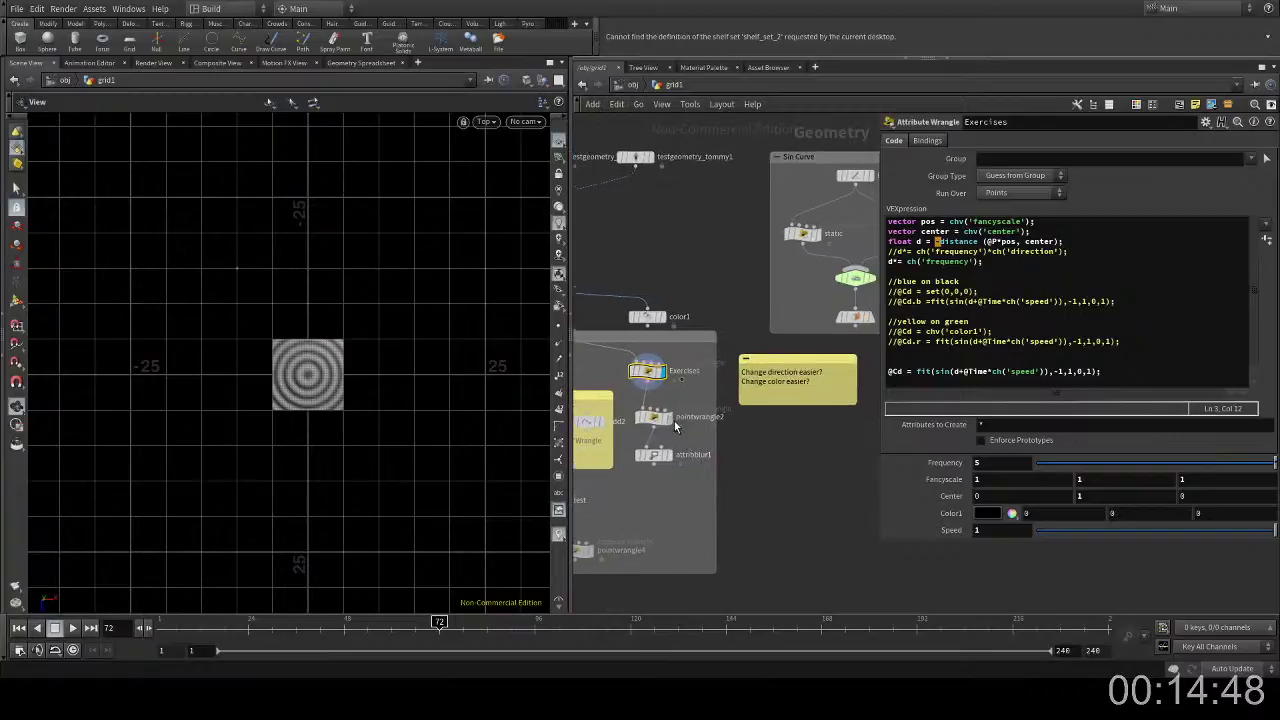
click(670, 425)
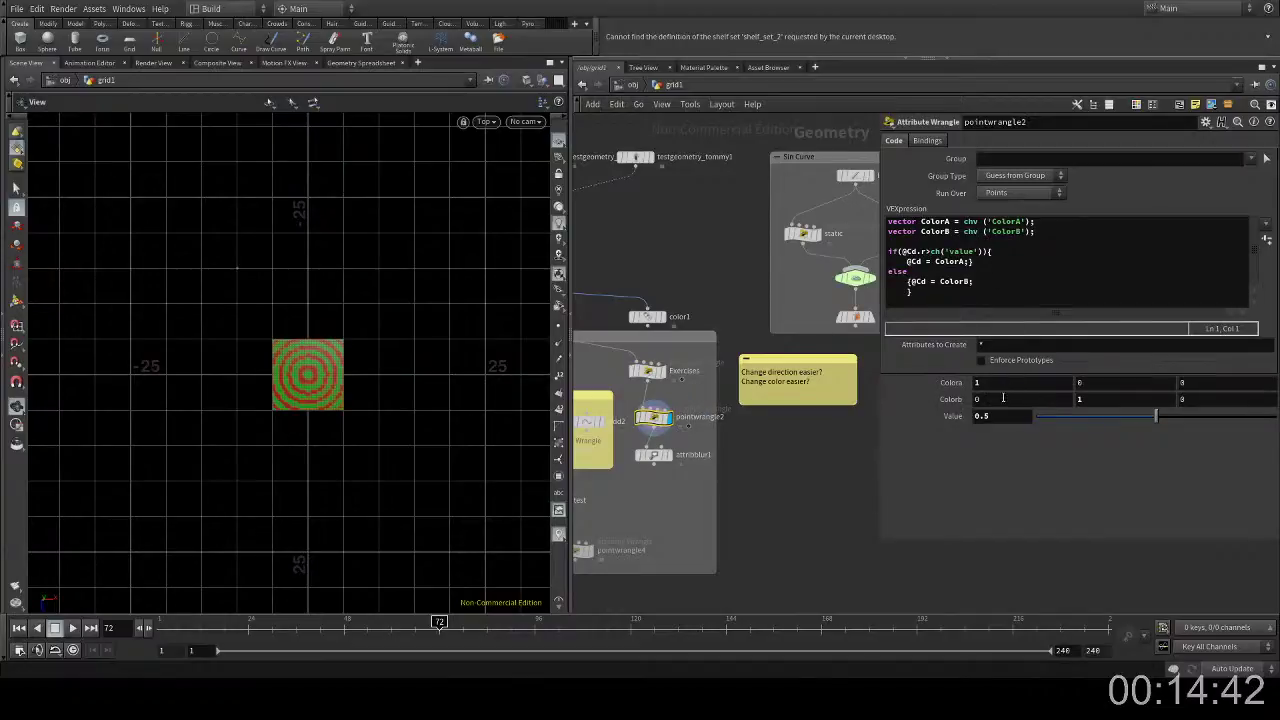
mouse_move(978, 383)
middle_down()
mouse_move(929, 386)
mouse_move(1017, 488)
middle_up()
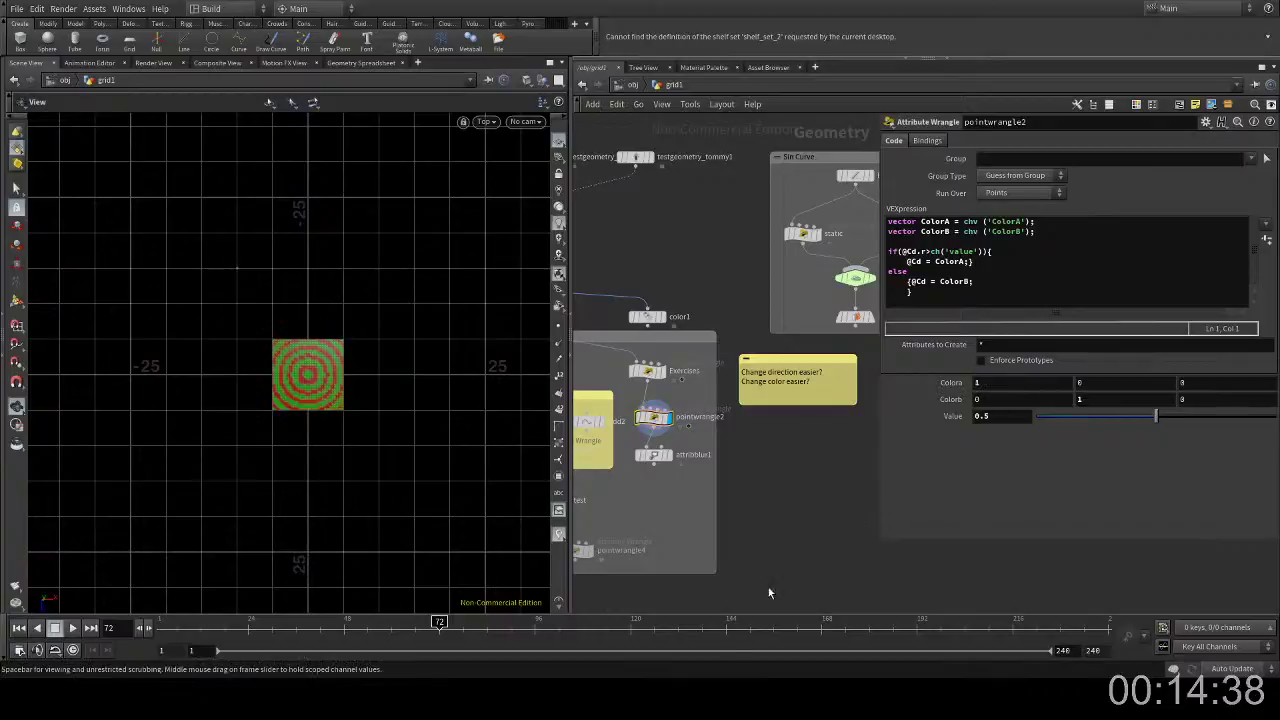
click(1030, 385)
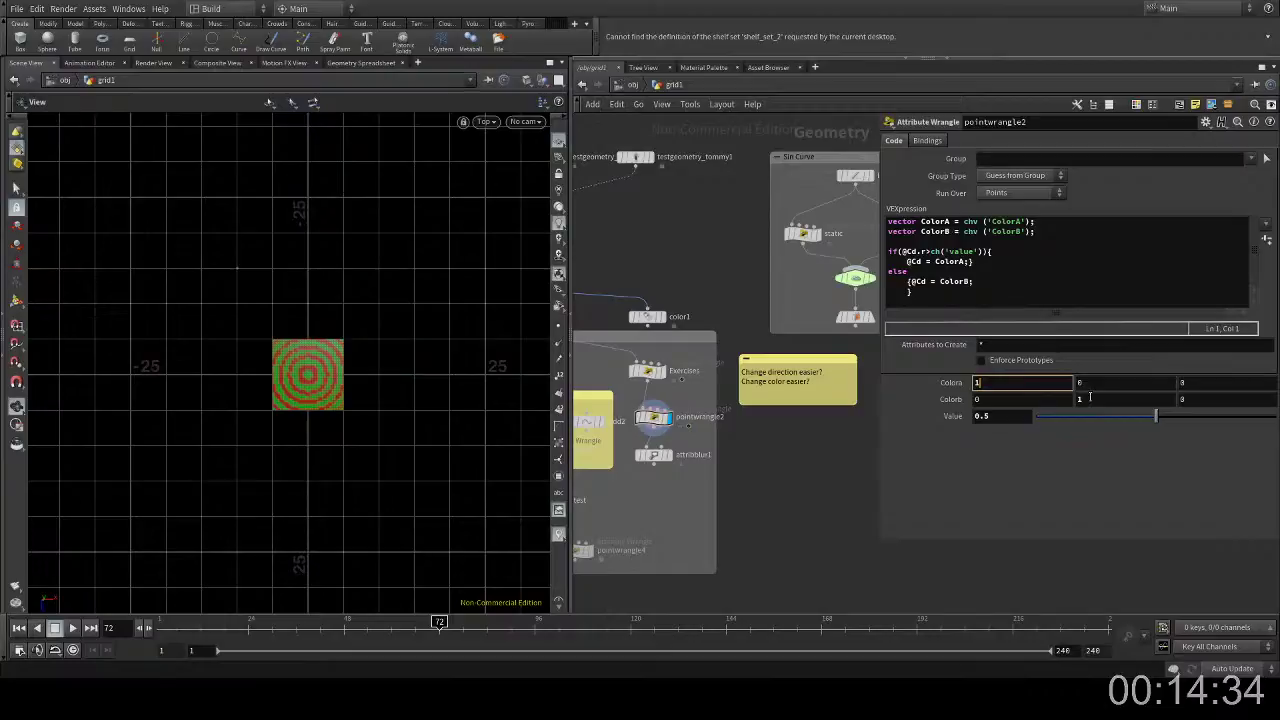
click(1090, 398)
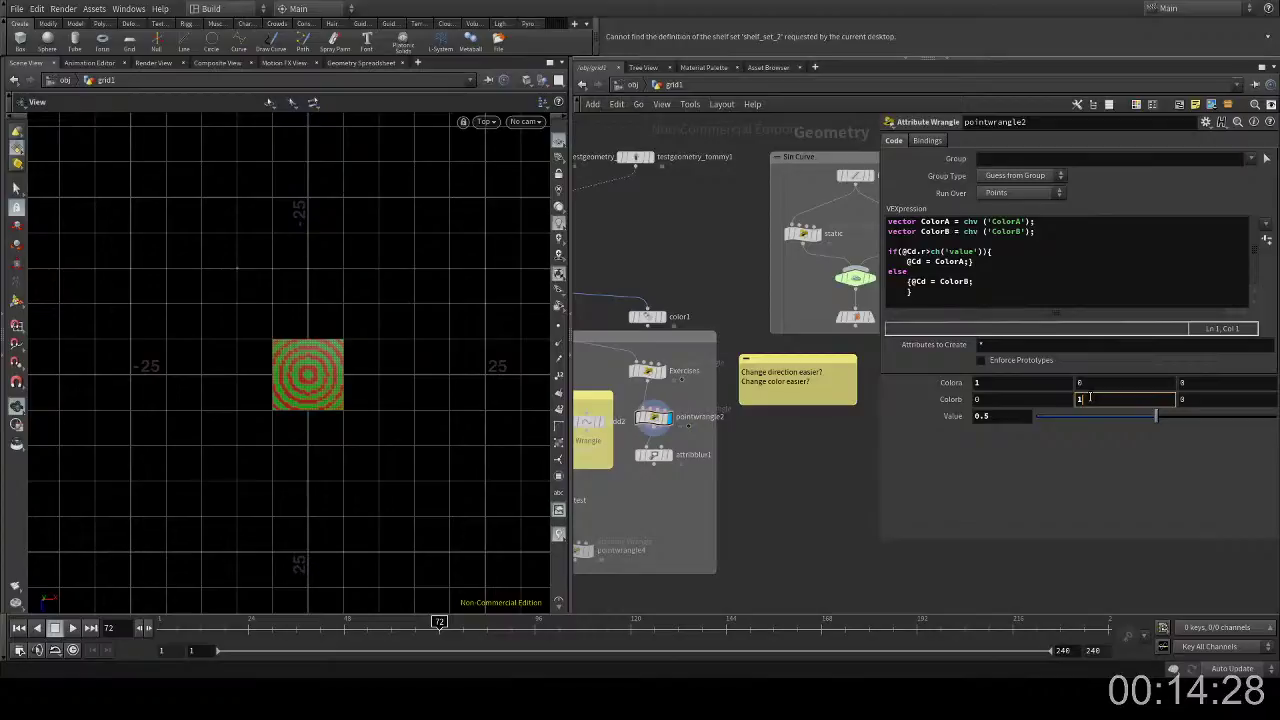
Step: Sweep pointwrangle2's Value threshold from 0 to 1, then begin pointwrangle7's vector expression
scroll(371, 358, up, 1)
scroll(371, 358, up, 3)
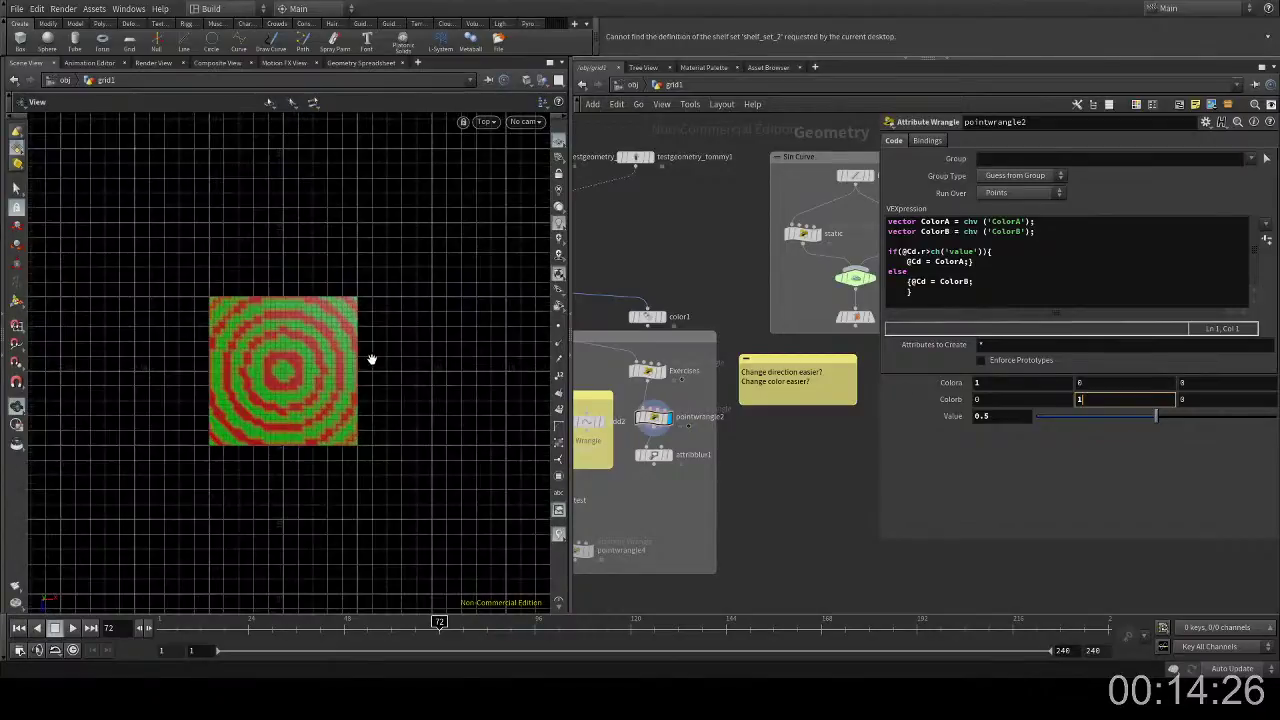
scroll(371, 360, up, 2)
scroll(371, 360, up, 2)
scroll(386, 366, up, 1)
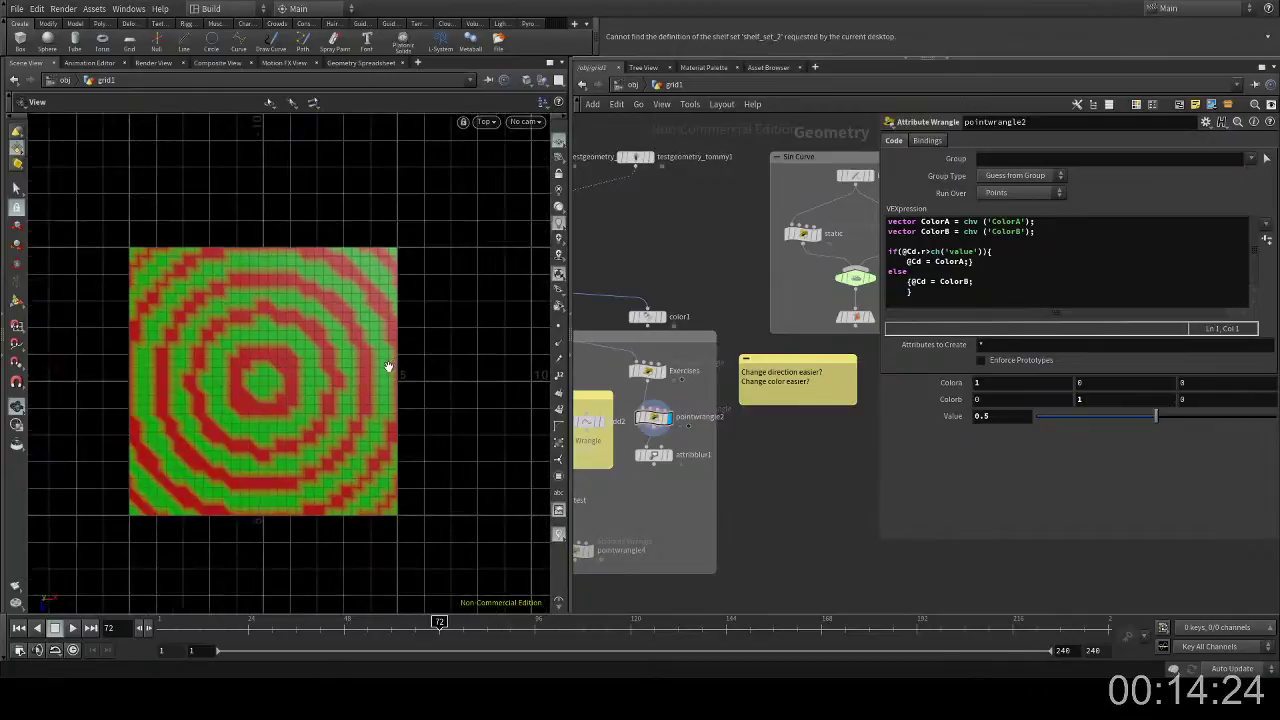
scroll(315, 365, up, 1)
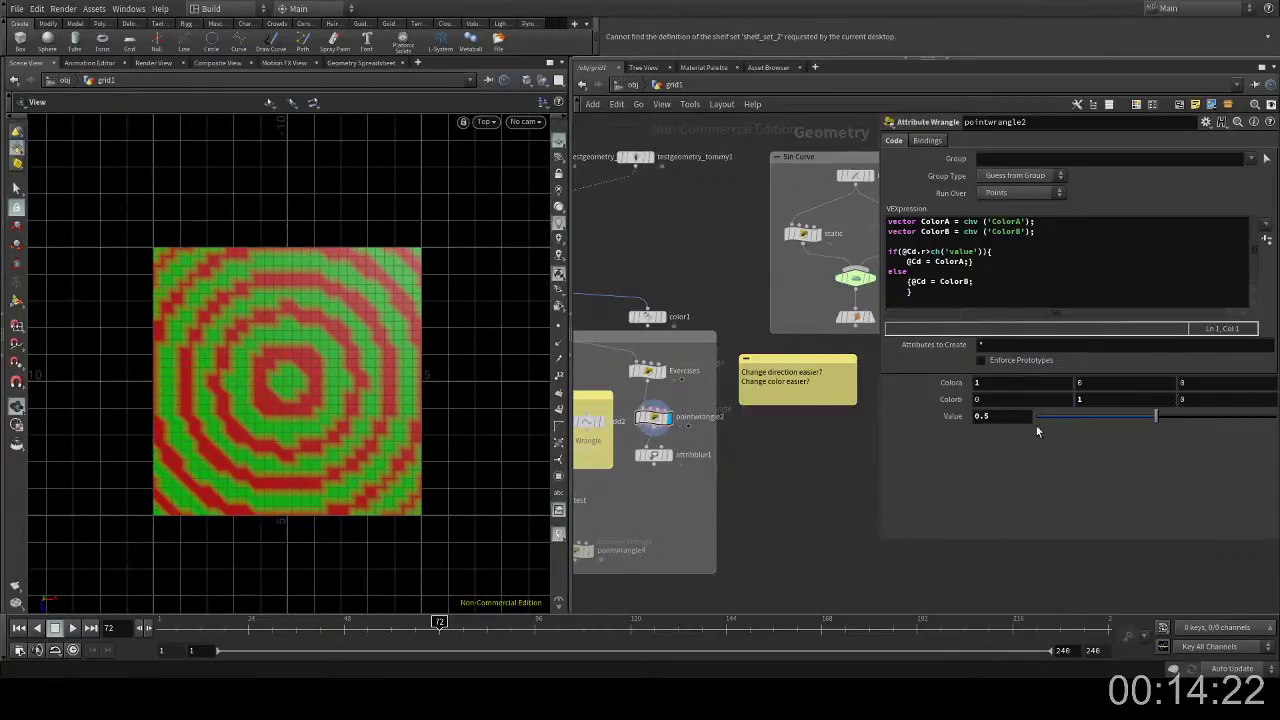
mouse_move(1101, 420)
mouse_down()
mouse_move(1276, 416)
mouse_move(1180, 437)
mouse_up()
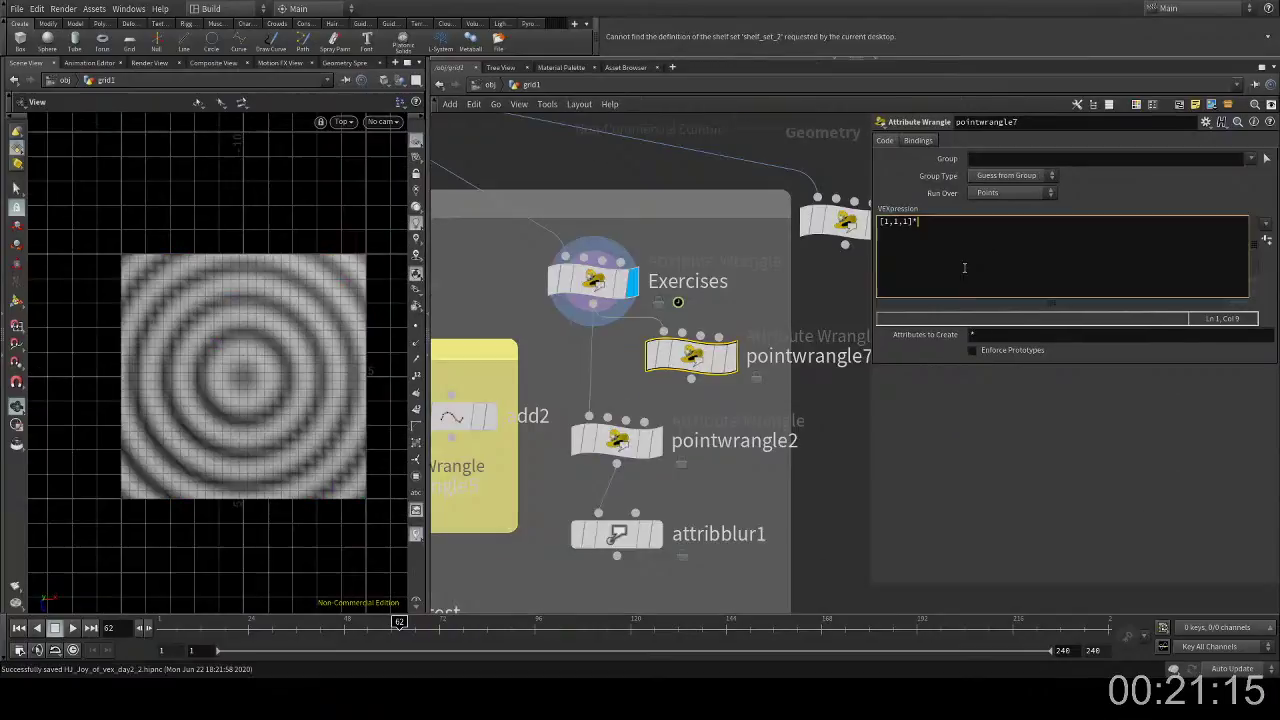
text({1,1,1}*{)
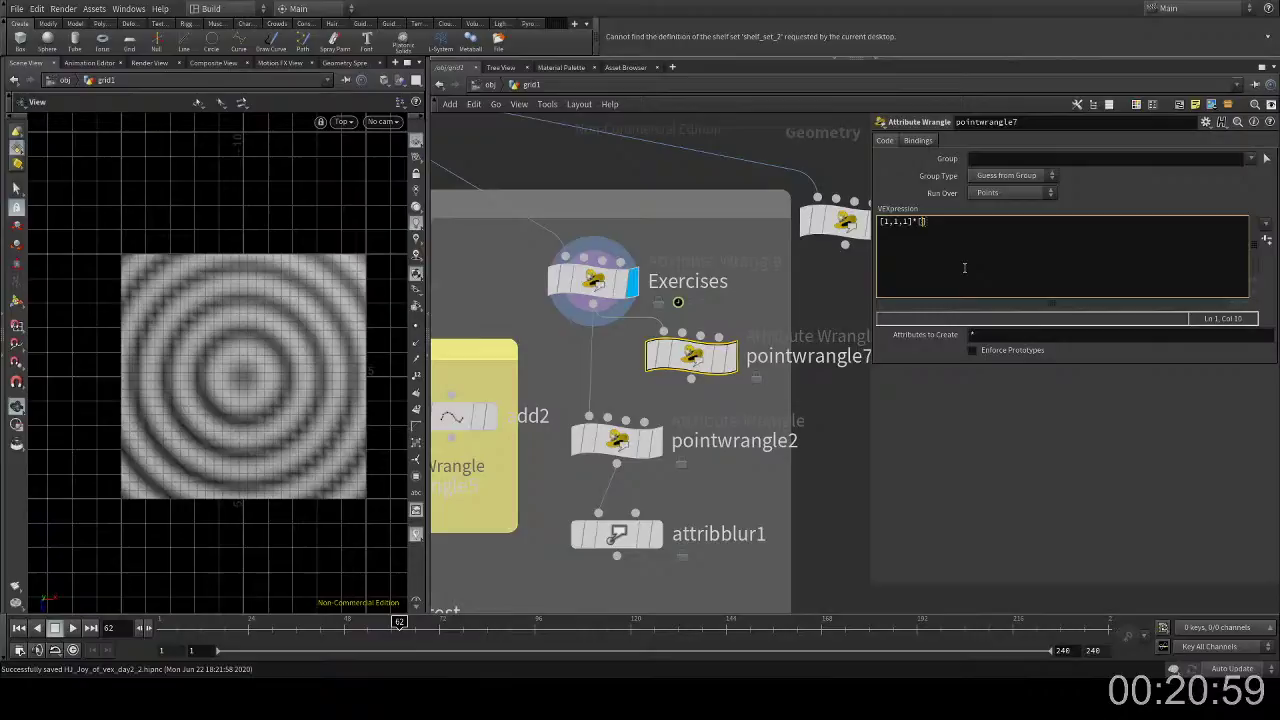
text(0,1)
text(,1)
Step: Make pointwrangle7's expression [1,1,1]*[0,1,0] and move the node down-right inside the network box
key(BackSpace)
text(0)
middle_drag(684, 575, 611, 584)
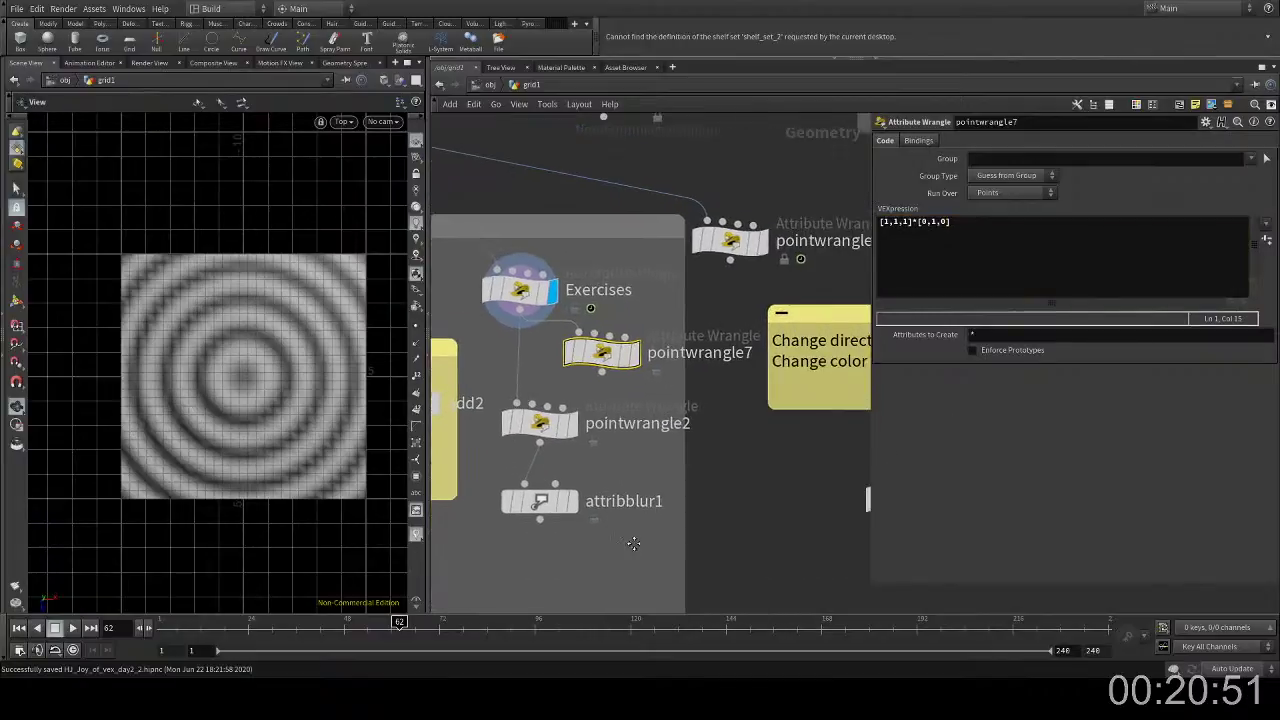
mouse_move(647, 548)
mouse_down()
mouse_move(521, 420)
mouse_move(526, 482)
mouse_up()
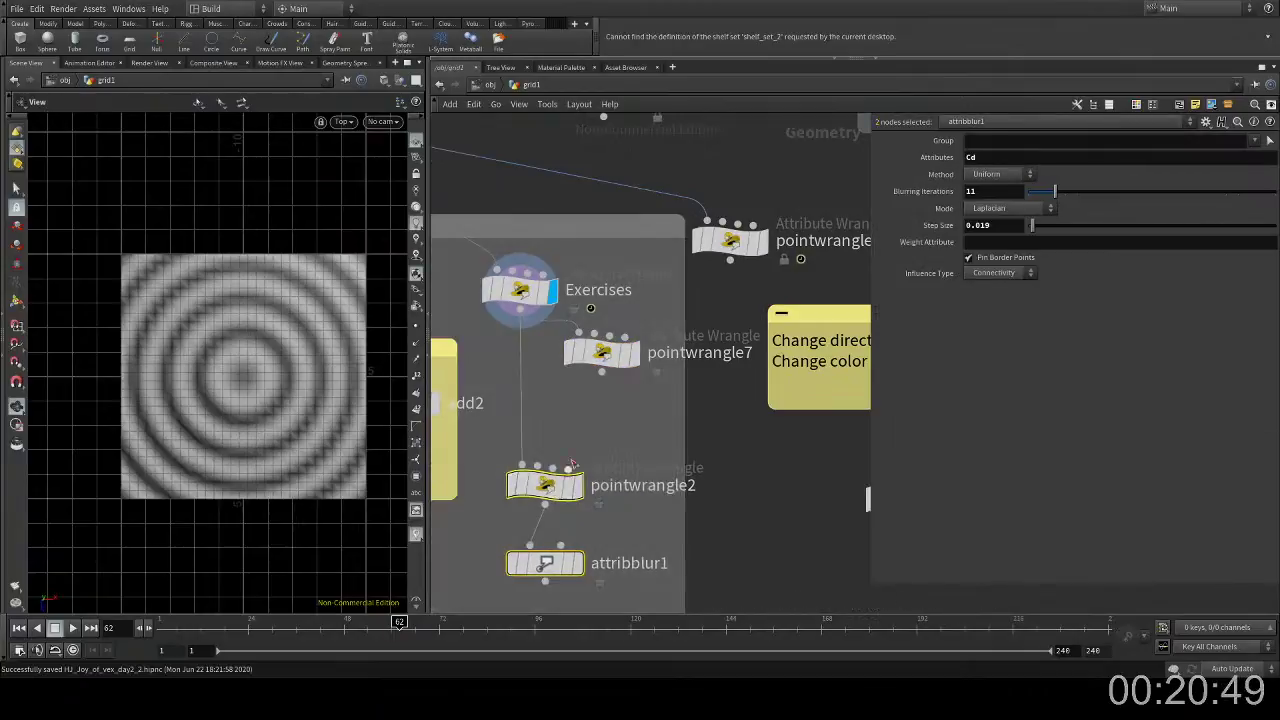
drag(610, 366, 623, 397)
Step: Add a Color node, color5, beside the Exercises wrangle
scroll(625, 322, up, 1)
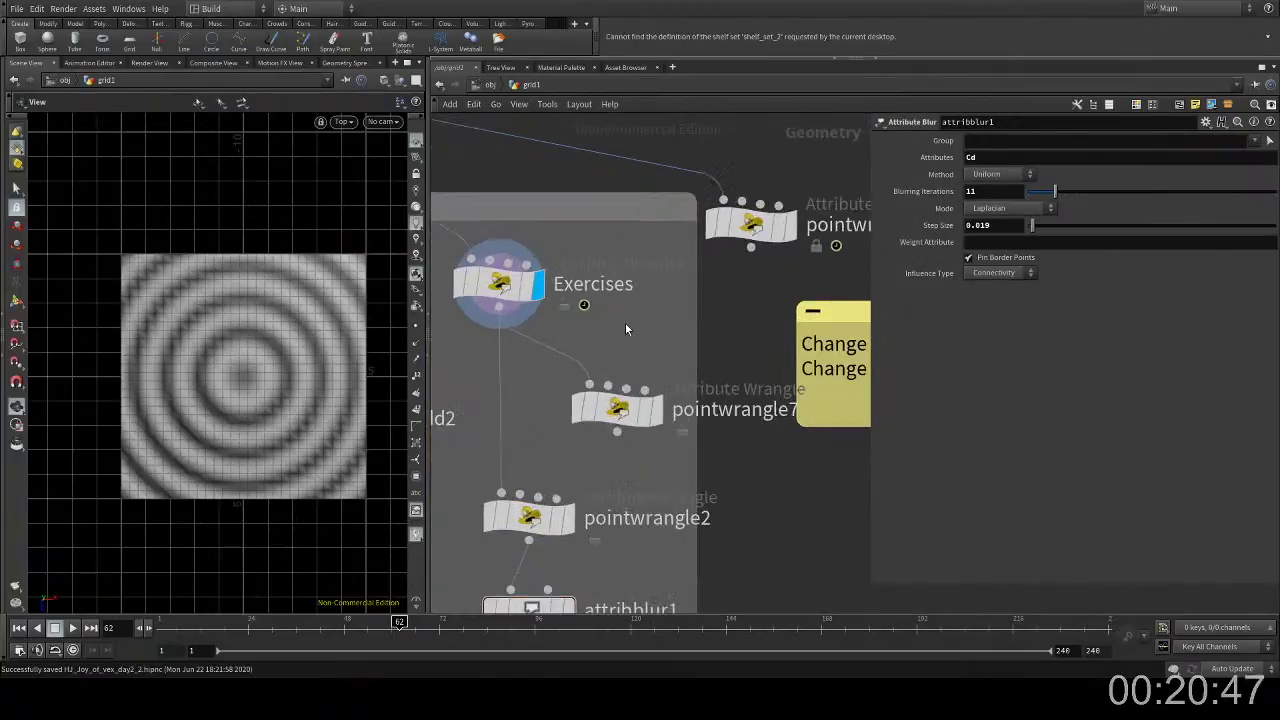
scroll(666, 336, up, 1)
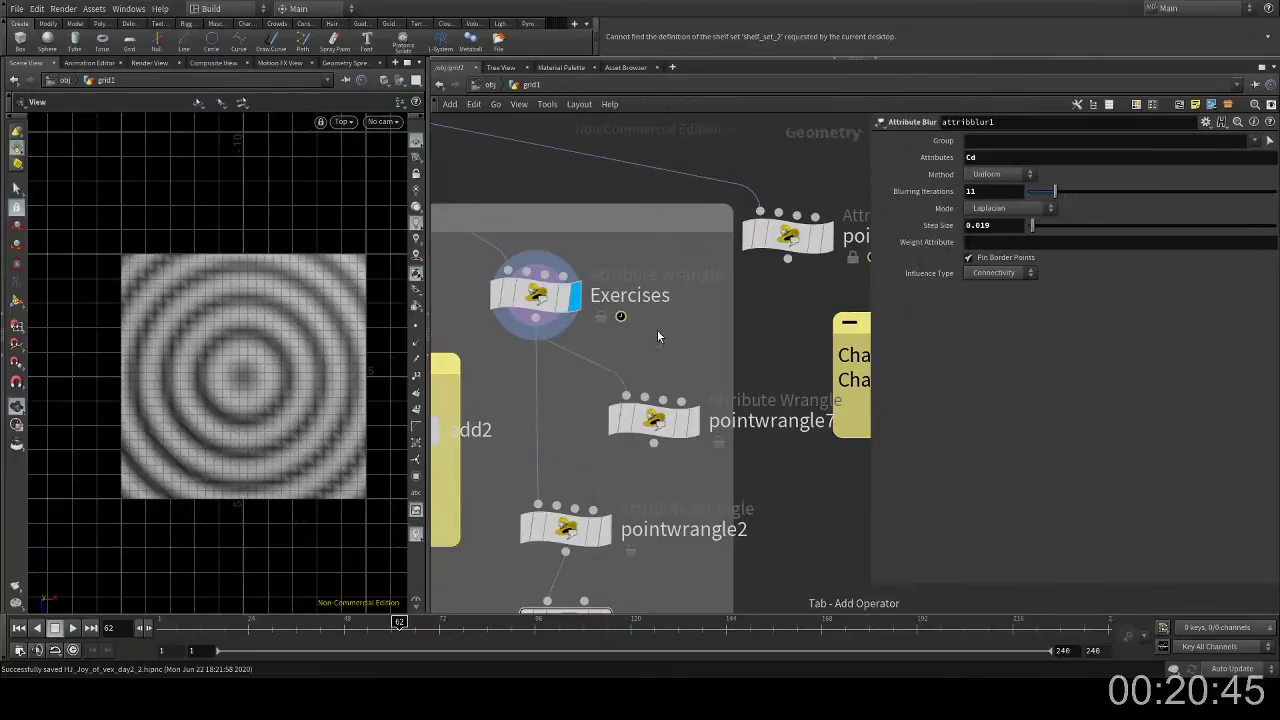
key(Tab)
text(color)
key(Return)
click(673, 350)
Step: Set color5 to pure green 0, 1, 0 and nudge pointwrangle7 further down
click(1014, 224)
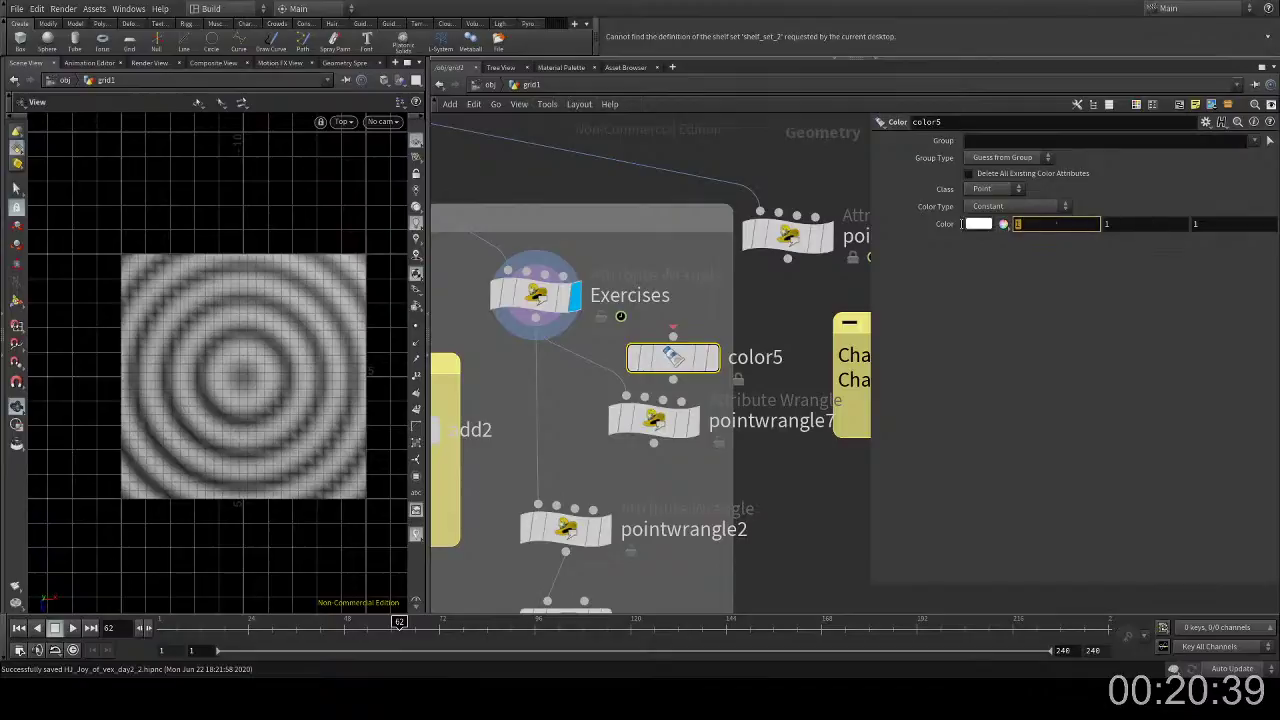
text(0)
key(Tab)
key(Tab)
text(0)
key(Return)
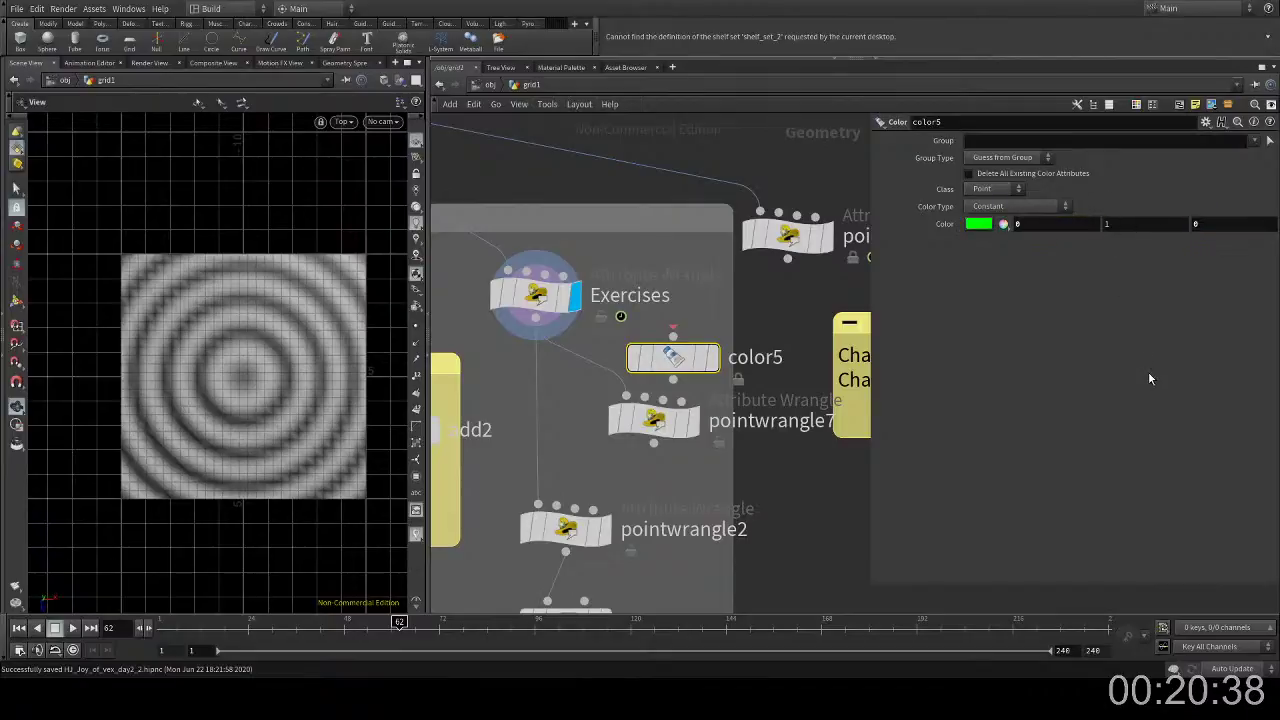
drag(655, 418, 648, 447)
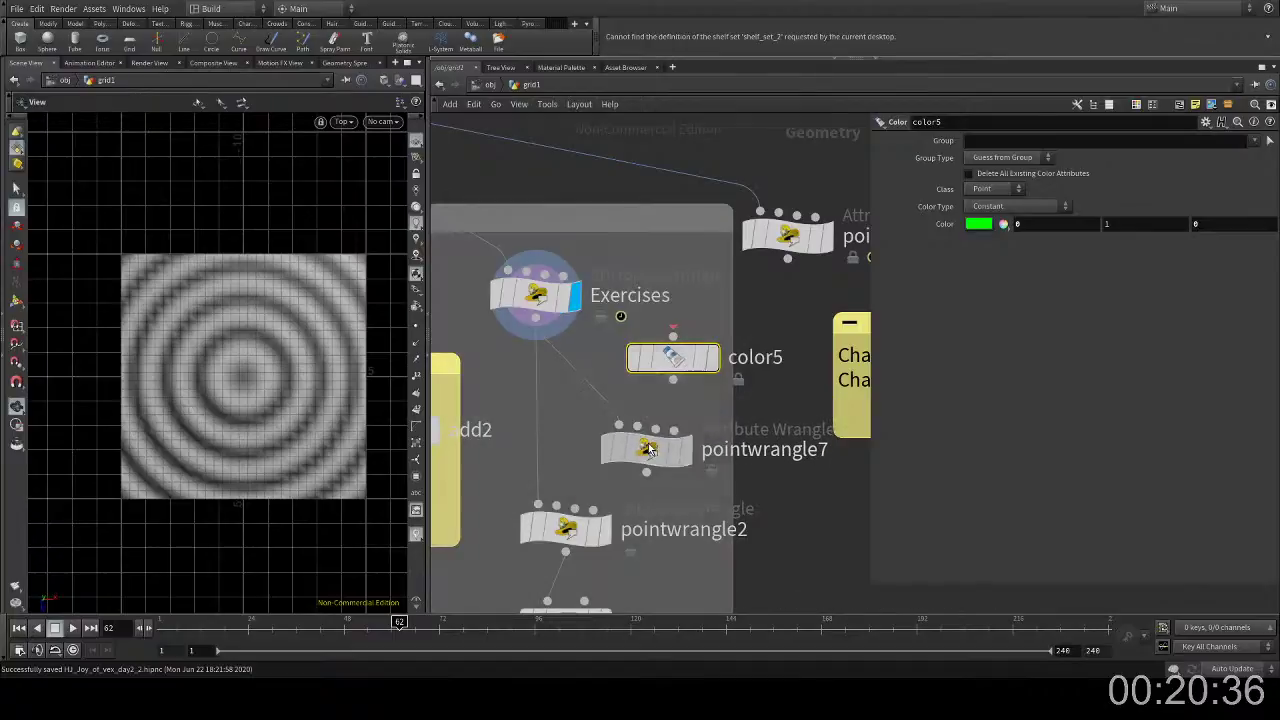
click(880, 222)
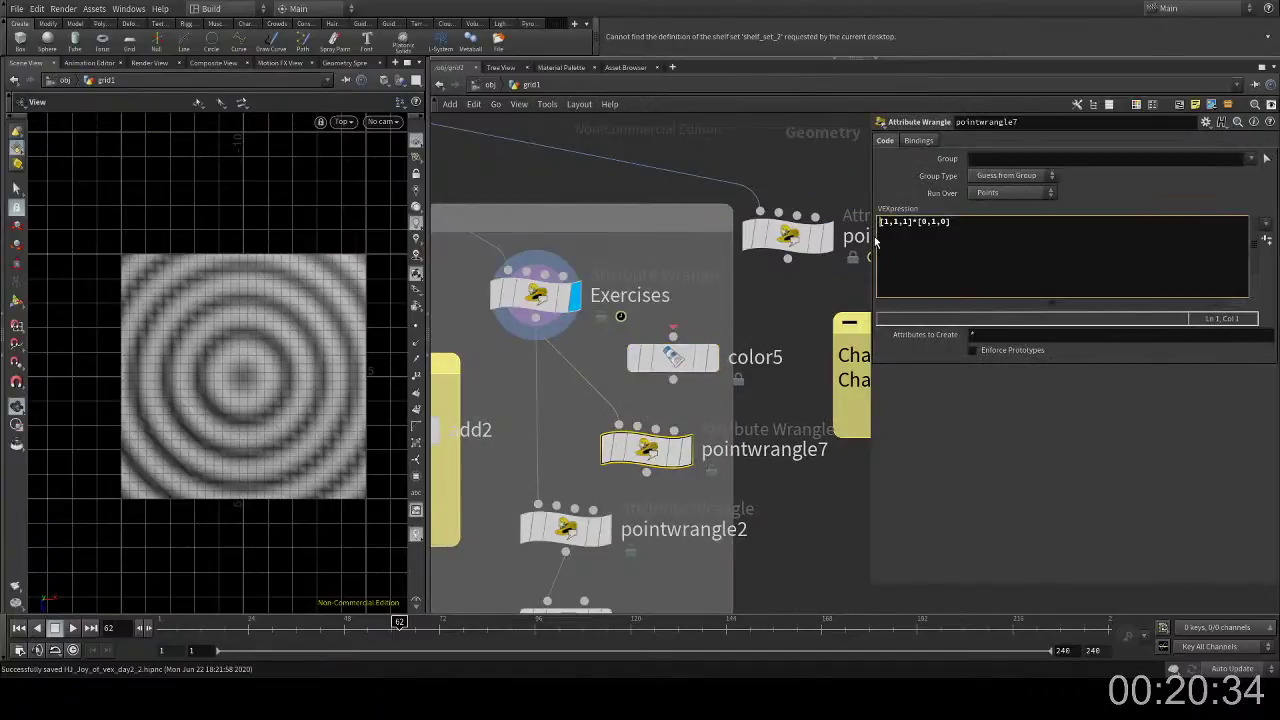
text(@Cd =)
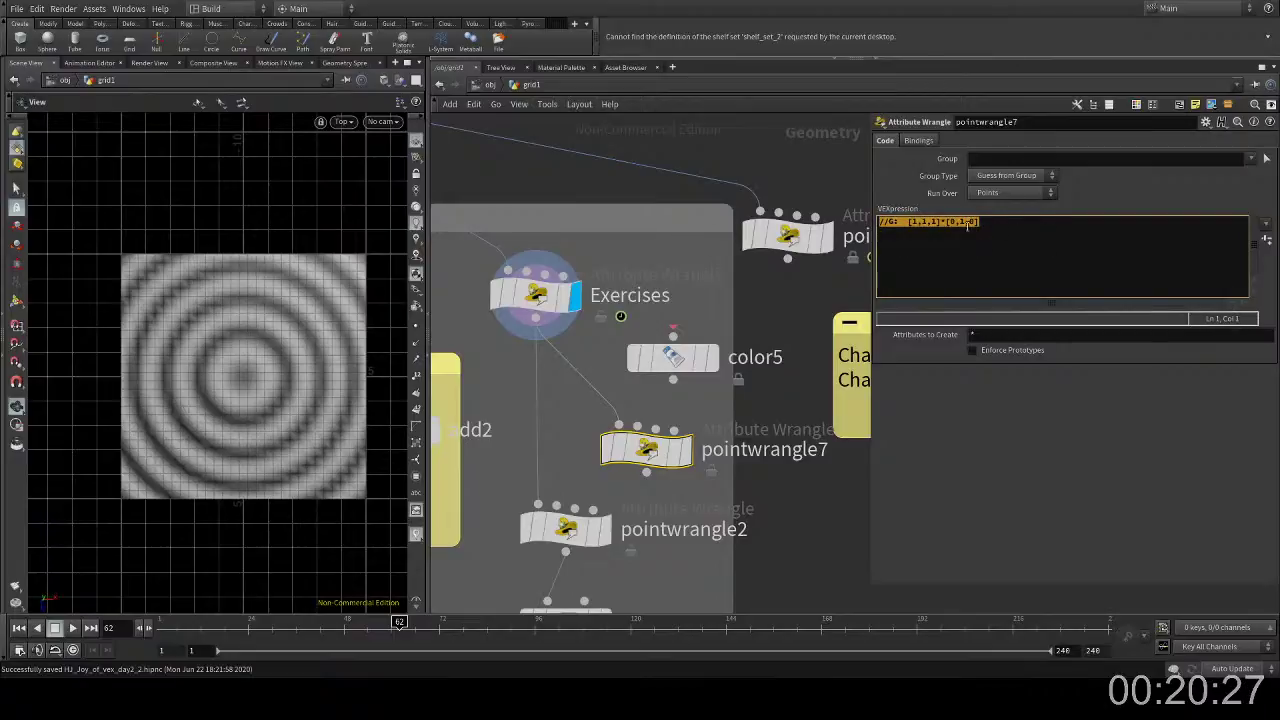
click(902, 236)
click(1016, 224)
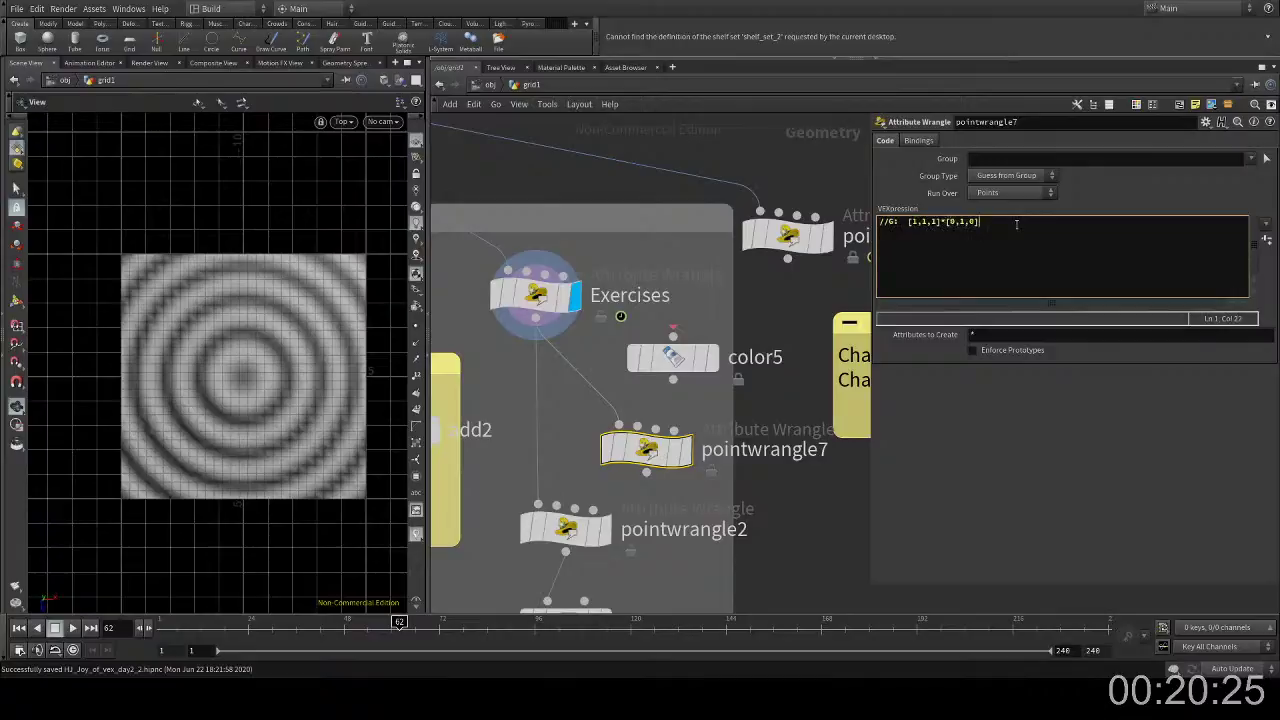
key(Return)
text(//G:  [1,1,1]*[0,1,0])
key(Return)
text(//G:  [1,1,1]*[0,1,0])
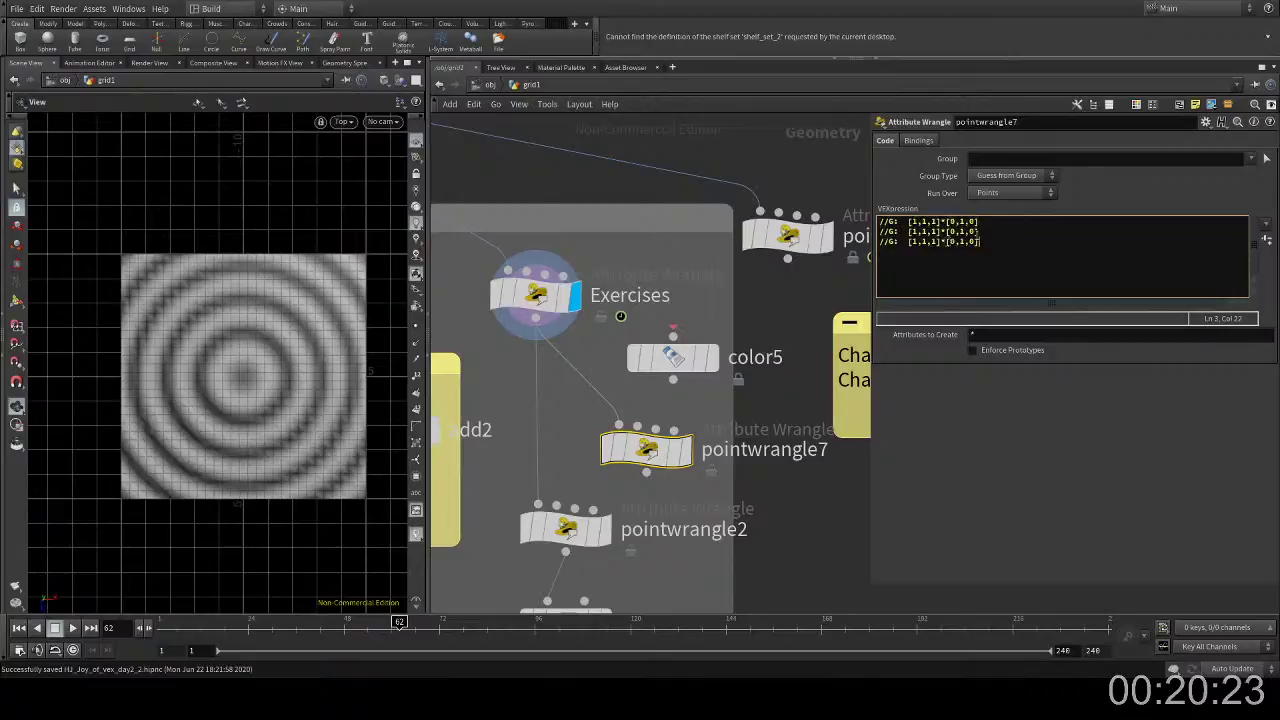
Step: Label the lines R and B and reorder them so G sits between R and B
click(889, 232)
text(R)
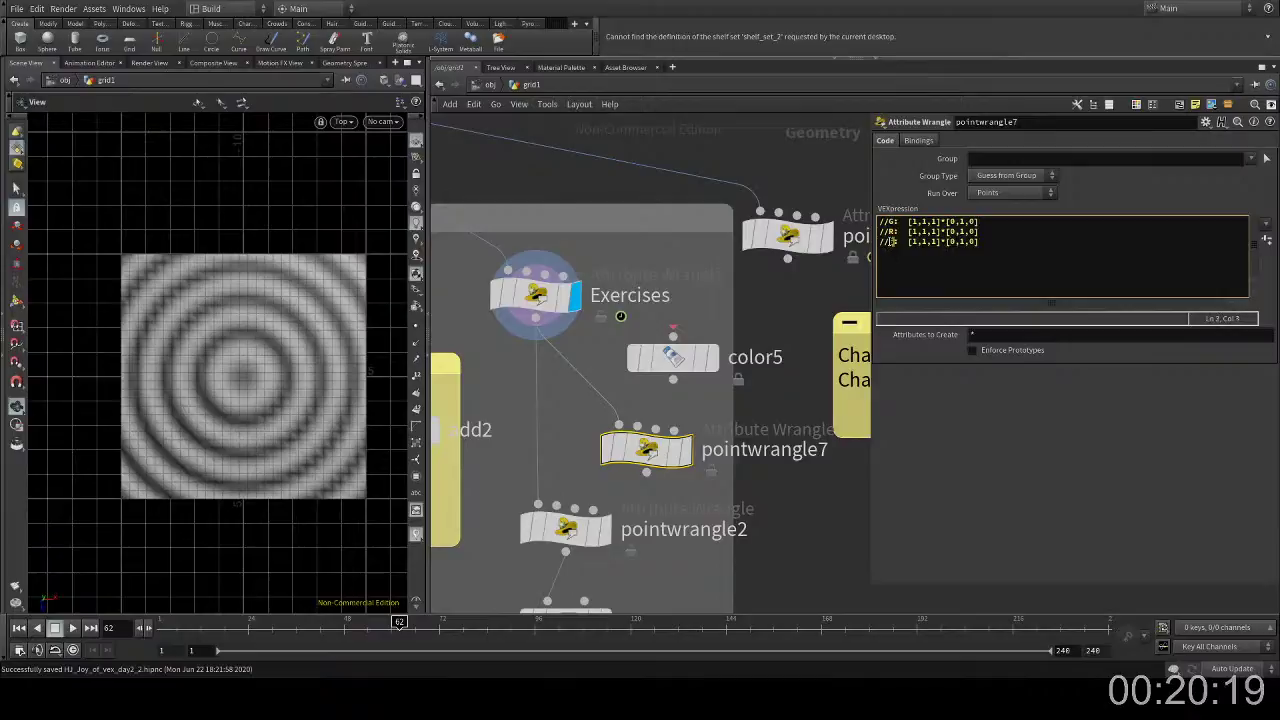
text(B)
triple_click(938, 222)
key(BackSpace)
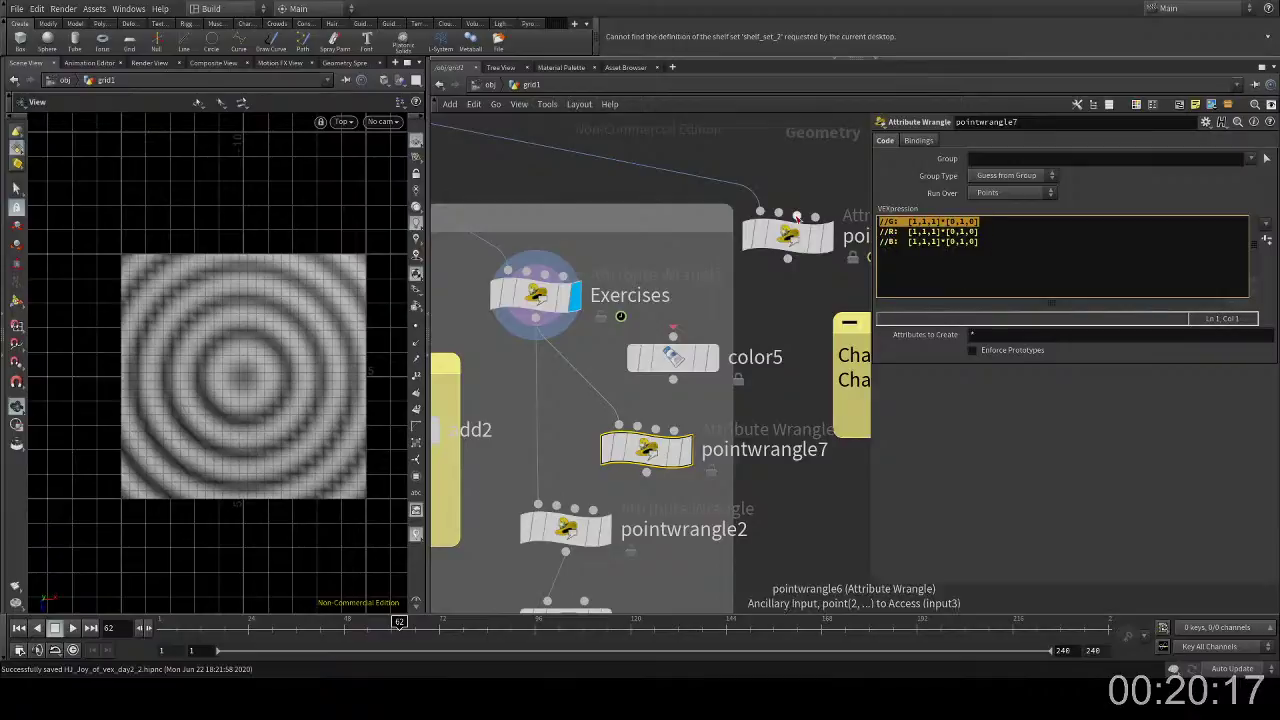
key(Delete)
click(985, 221)
key(Return)
text(//G:  [1,1,1]*[0,1,0])
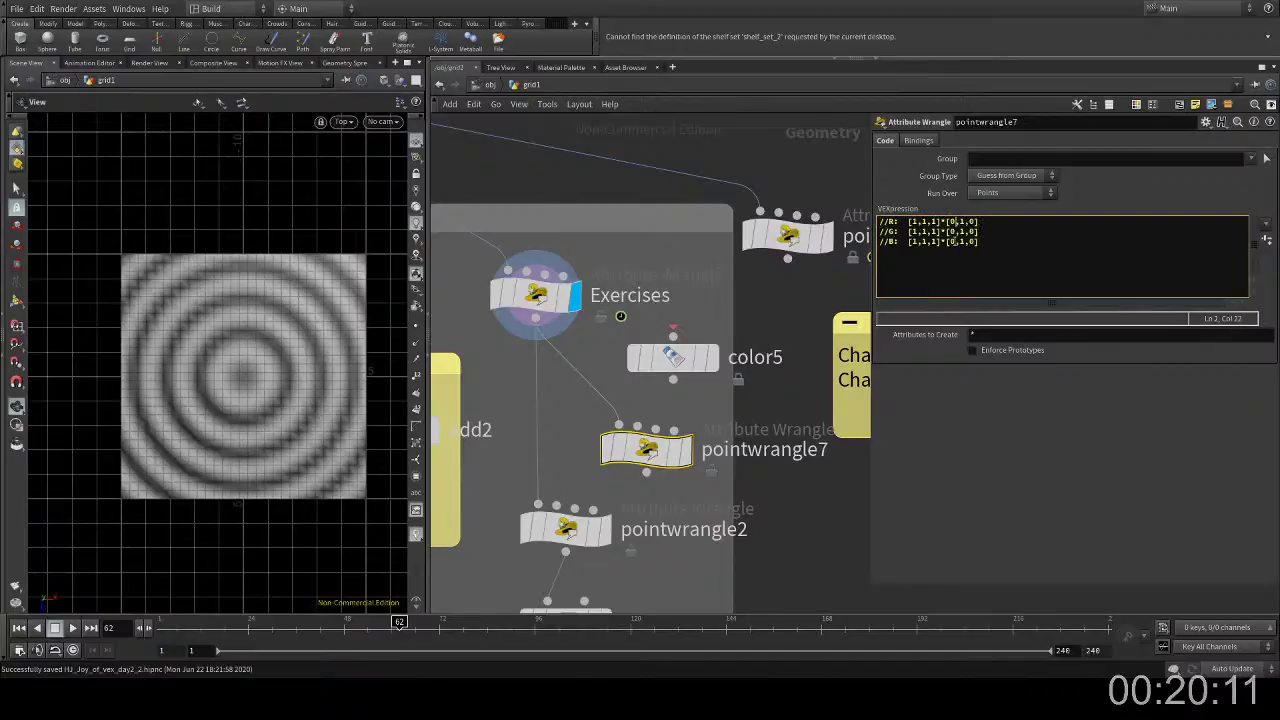
Step: Edit the vectors so R multiplies by [1,0,0] and B by [0,0,1]
double_click(951, 221)
text(1)
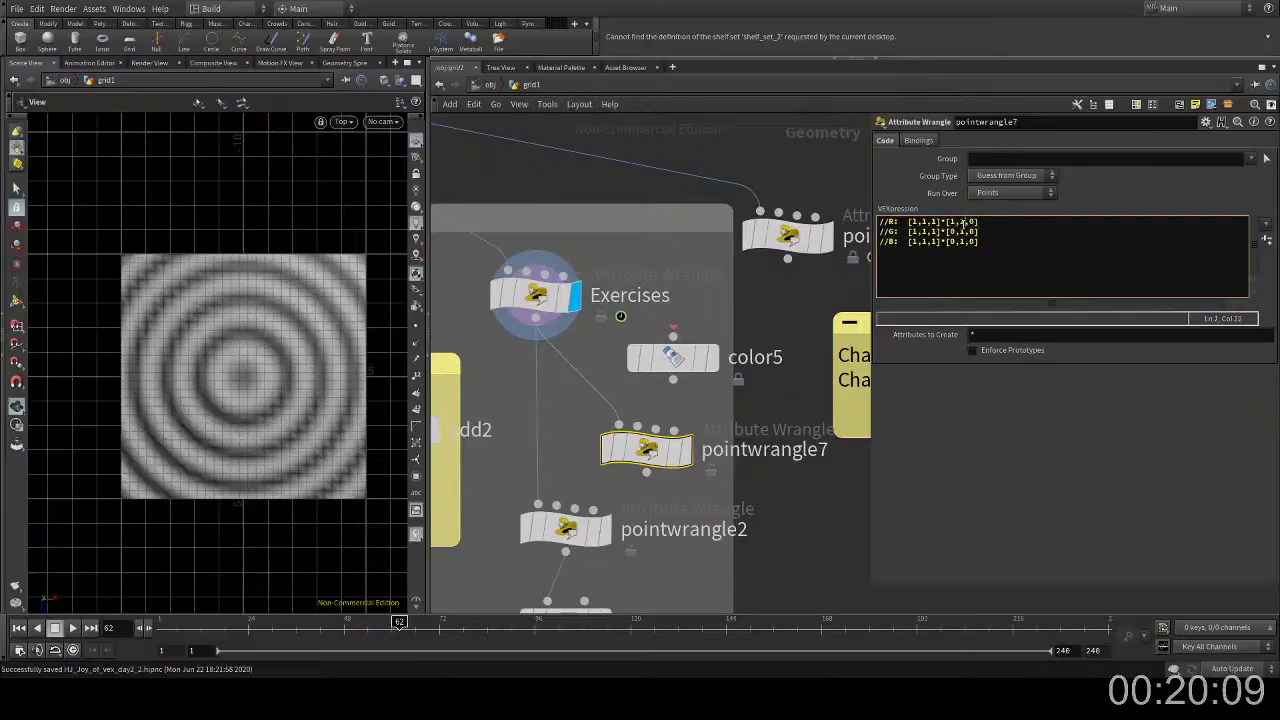
double_click(966, 221)
text(0)
double_click(966, 241)
text(0)
double_click(975, 241)
text(1)
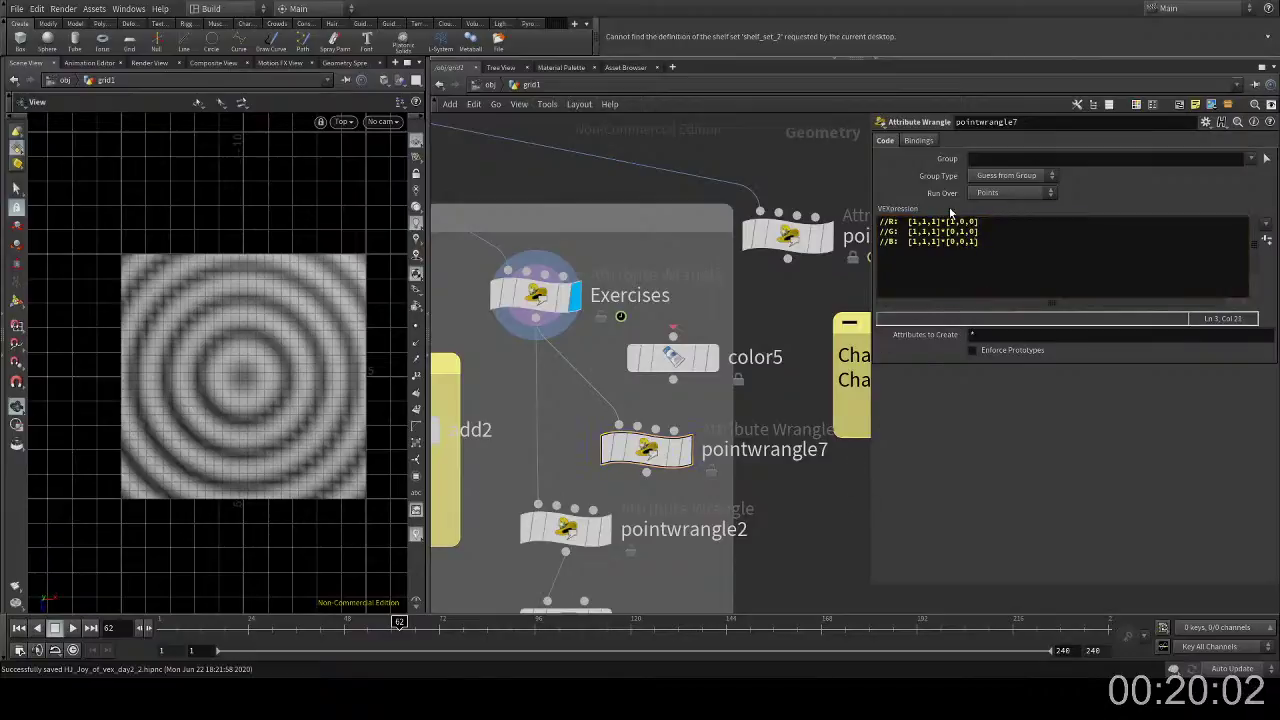
Step: Inspect the Exercises wrangle's point colours in the Geometry Spreadsheet, sorted by Cd green and red
drag(646, 449, 647, 420)
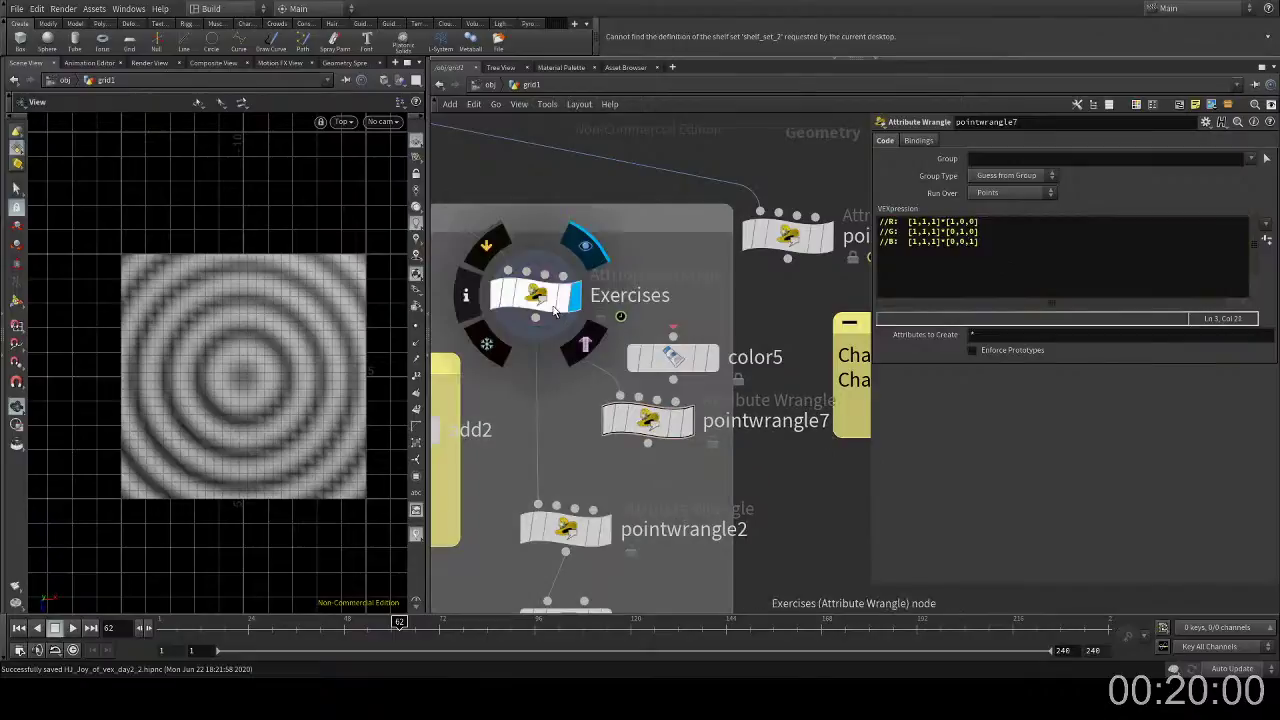
click(555, 310)
click(345, 63)
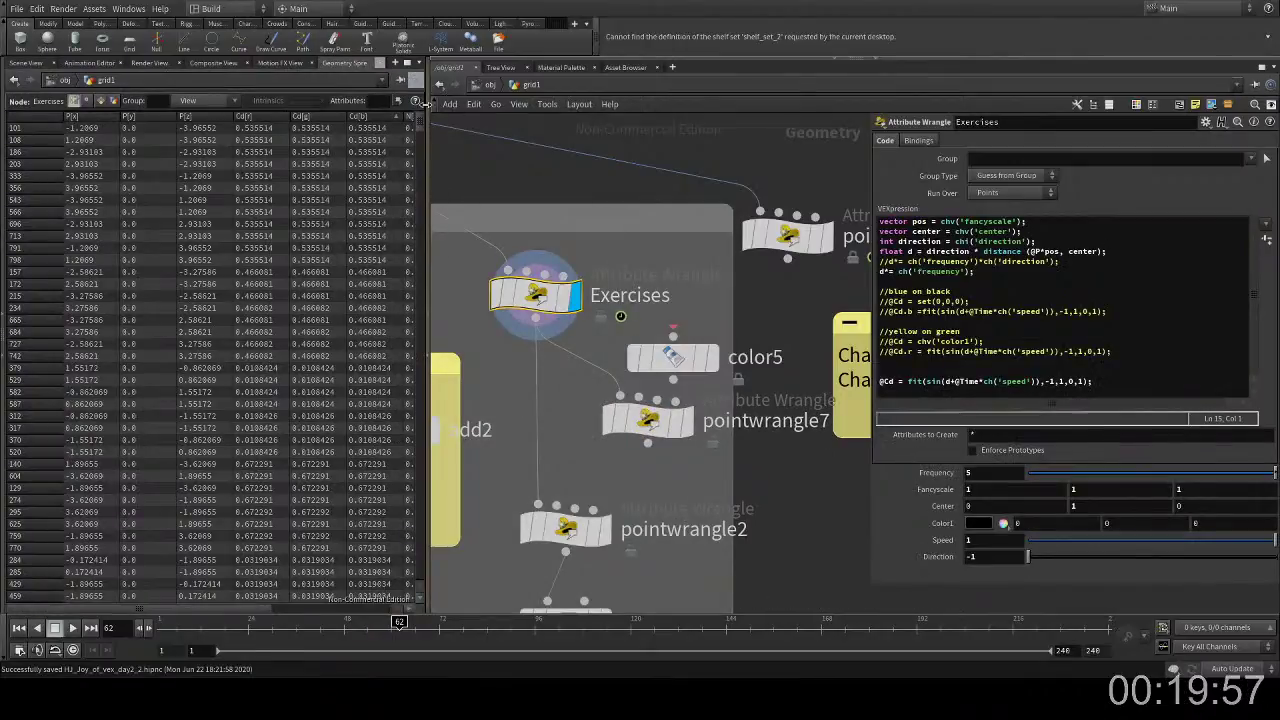
drag(425, 104, 567, 104)
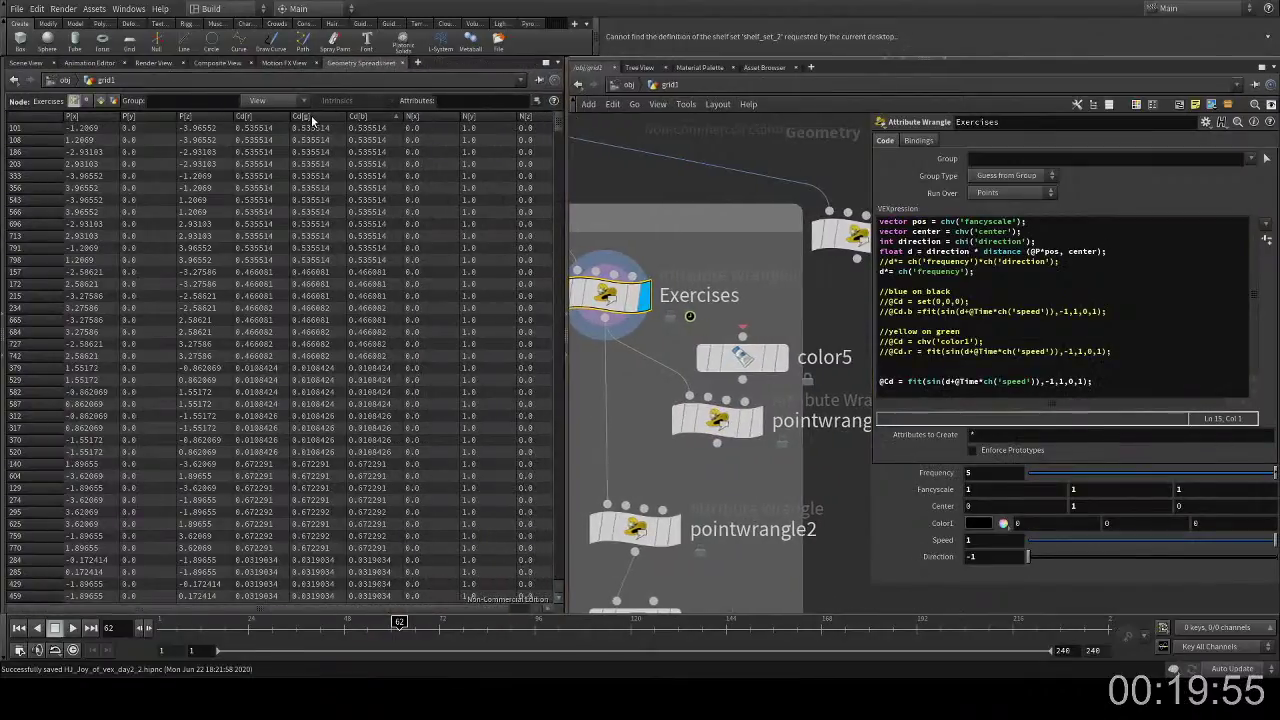
click(312, 117)
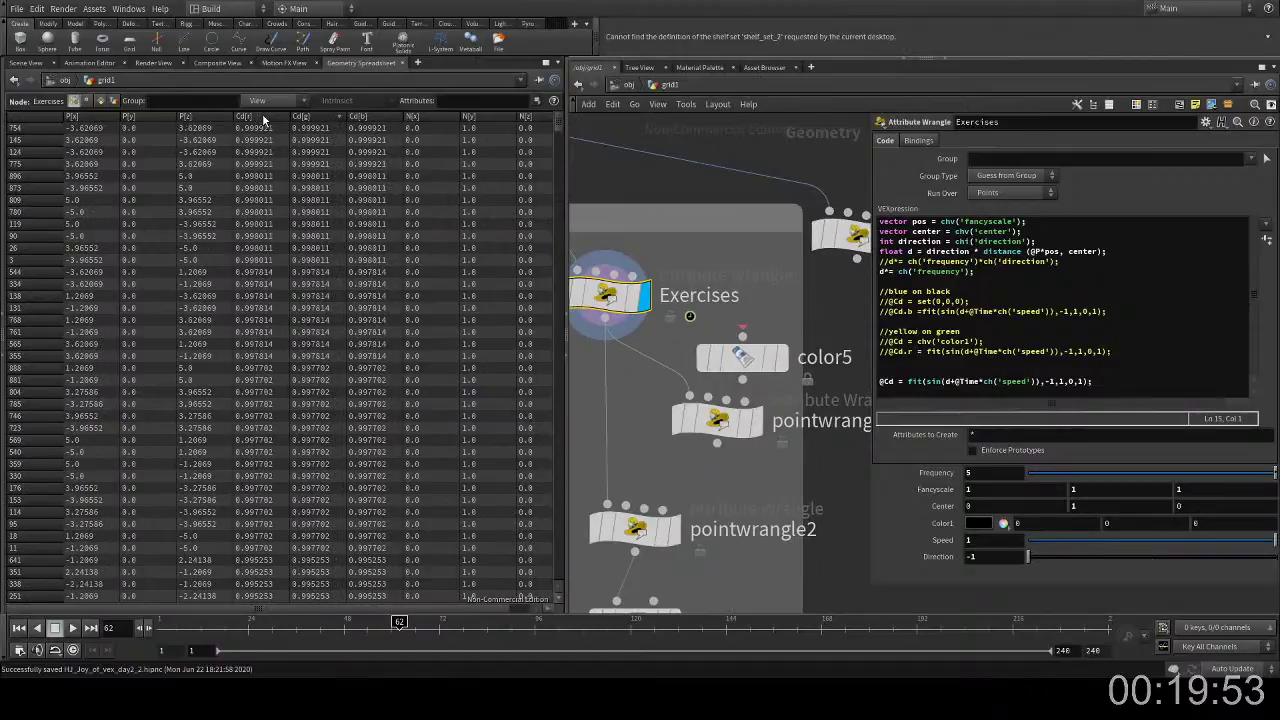
click(268, 118)
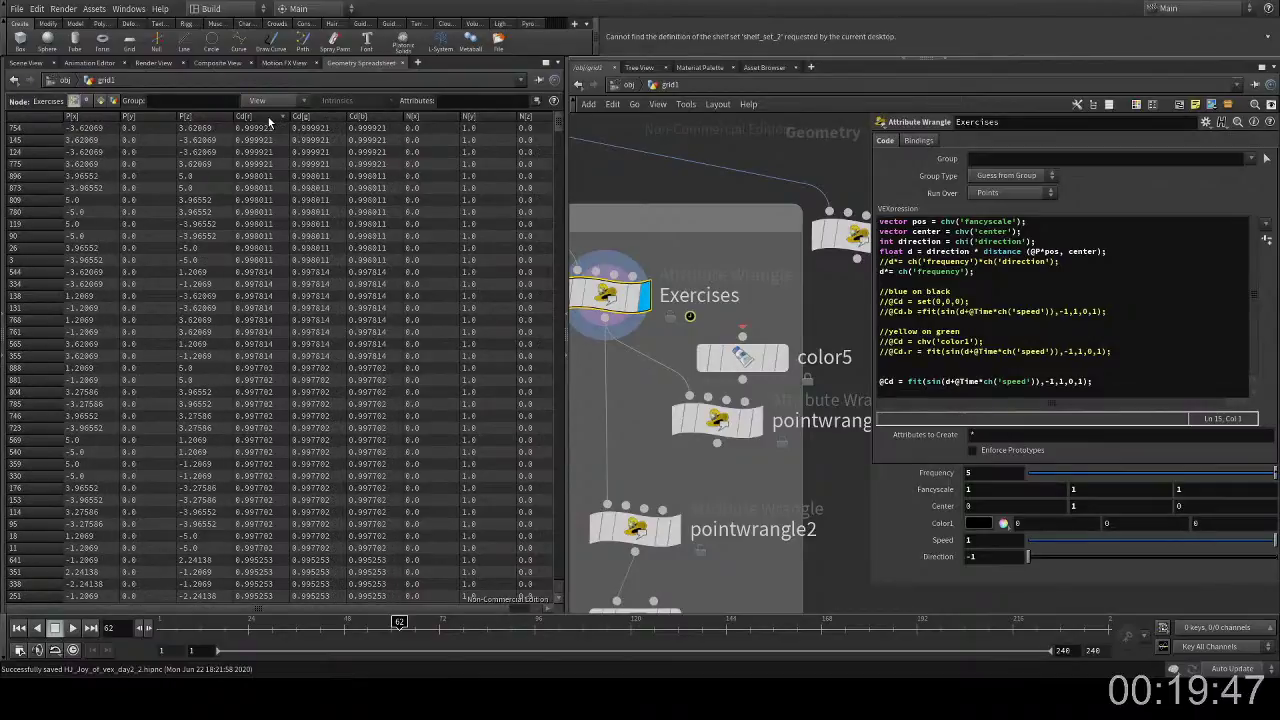
Step: Return to Scene View, nudge color5 up, and bring up pointwrangle2's ColorA/ColorB threshold code
click(29, 64)
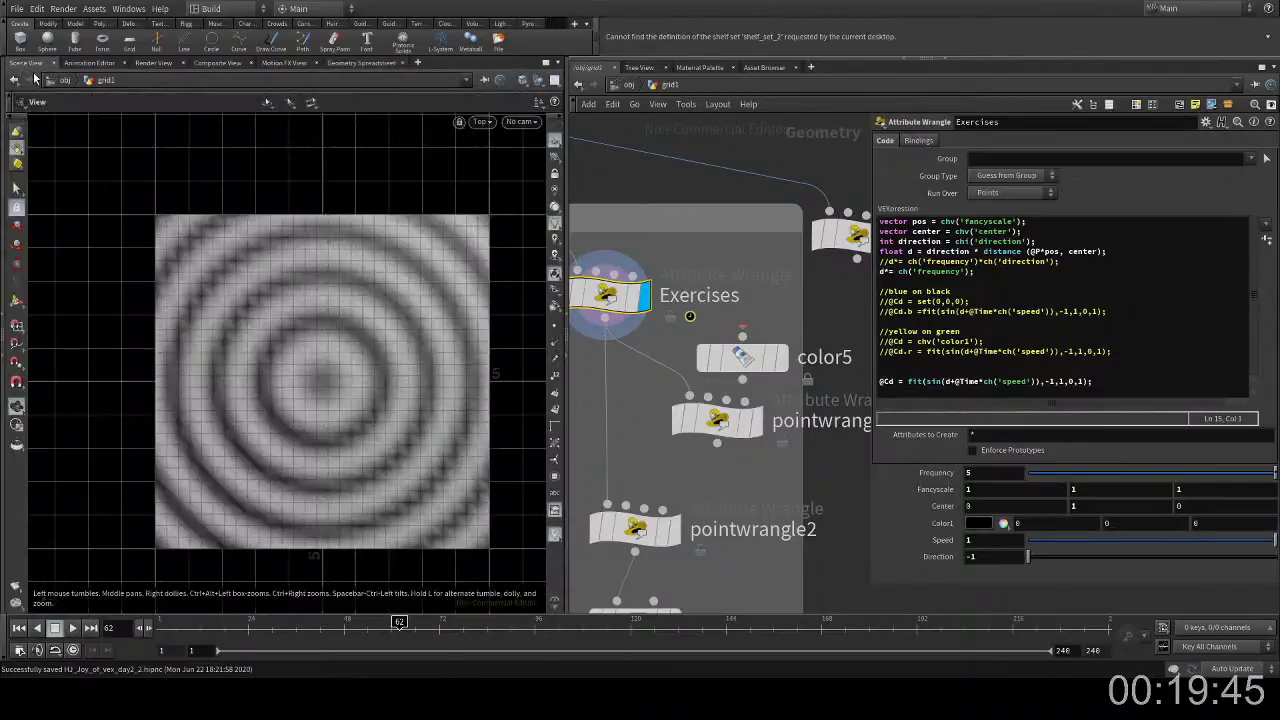
drag(741, 365, 739, 350)
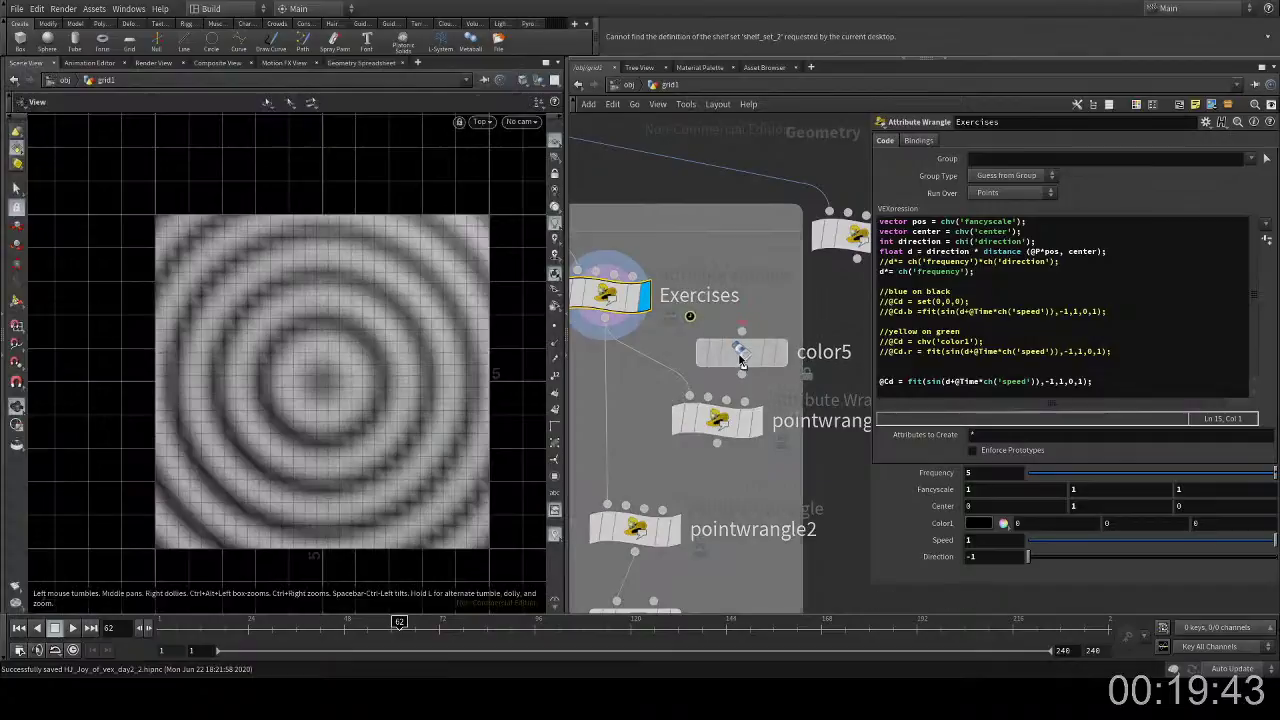
click(727, 423)
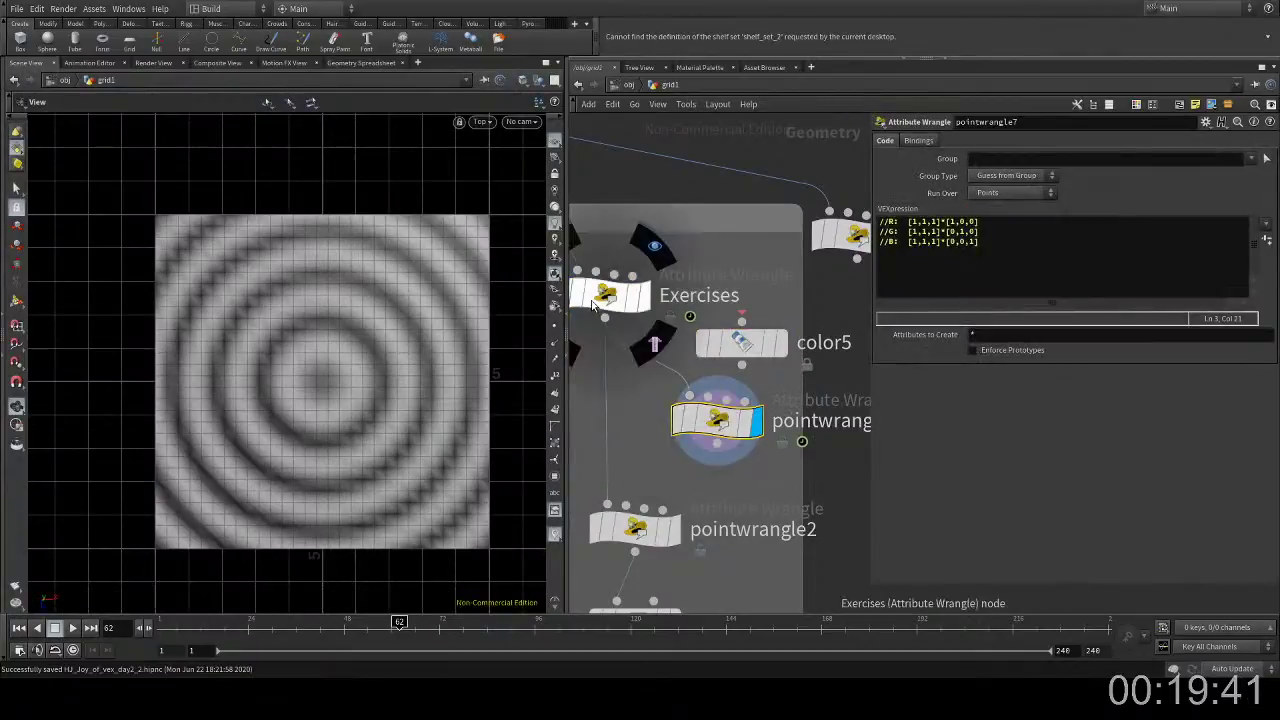
click(643, 535)
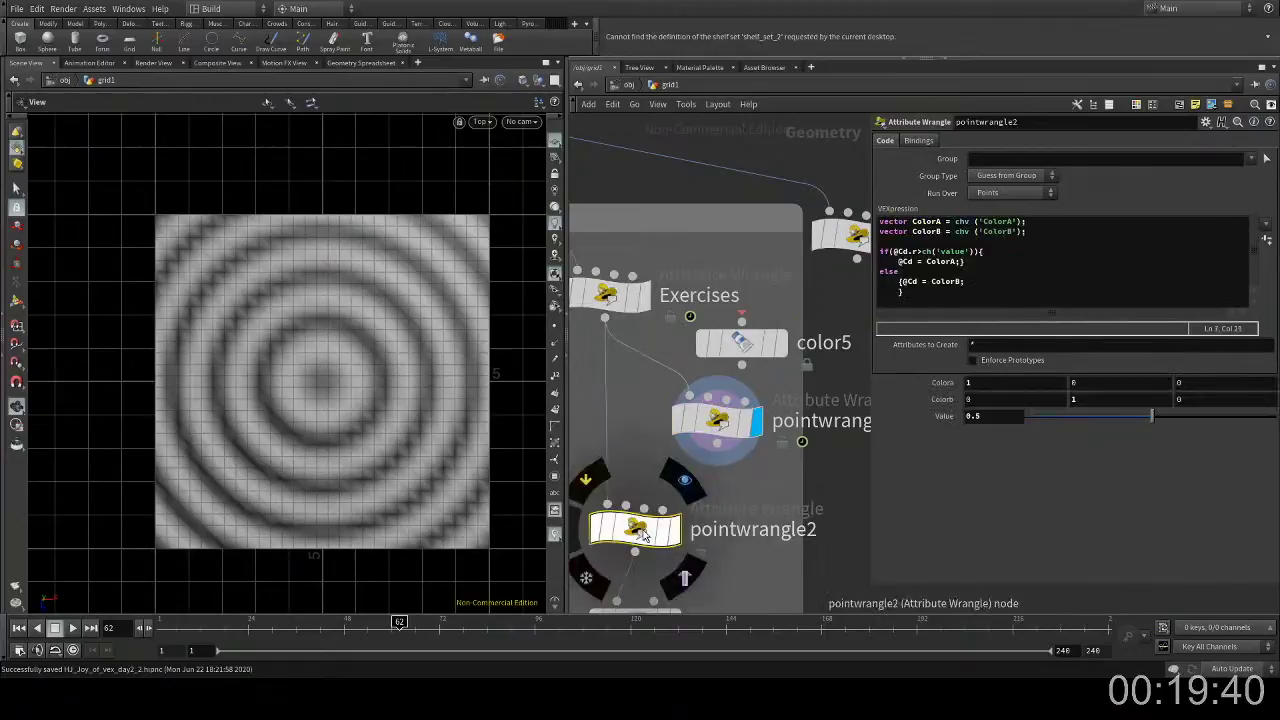
click(903, 281)
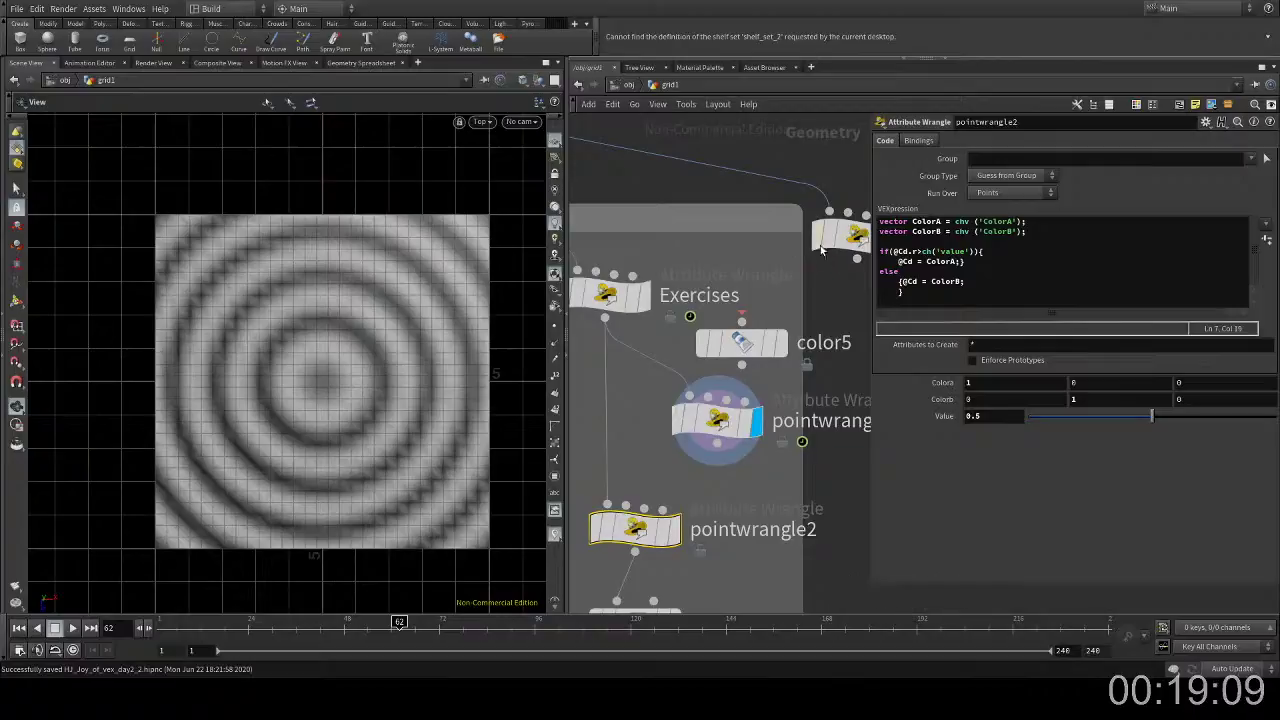
scroll(340, 405, up, 2)
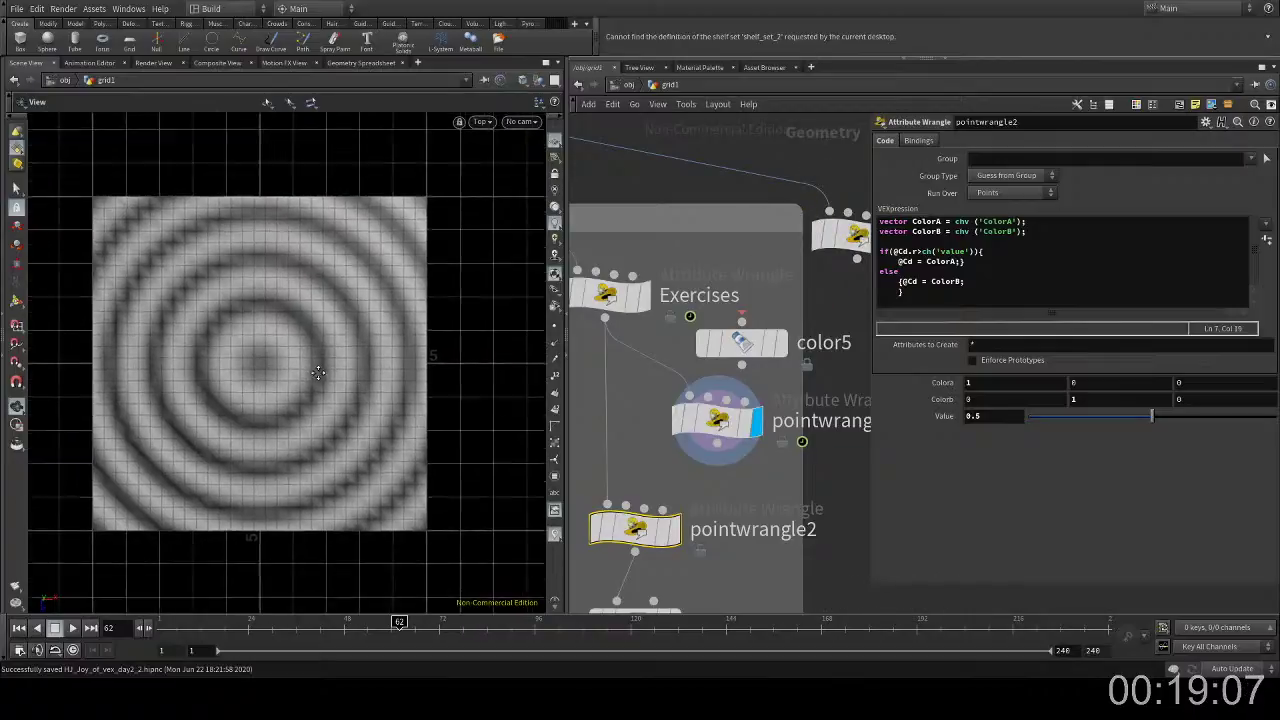
click(554, 378)
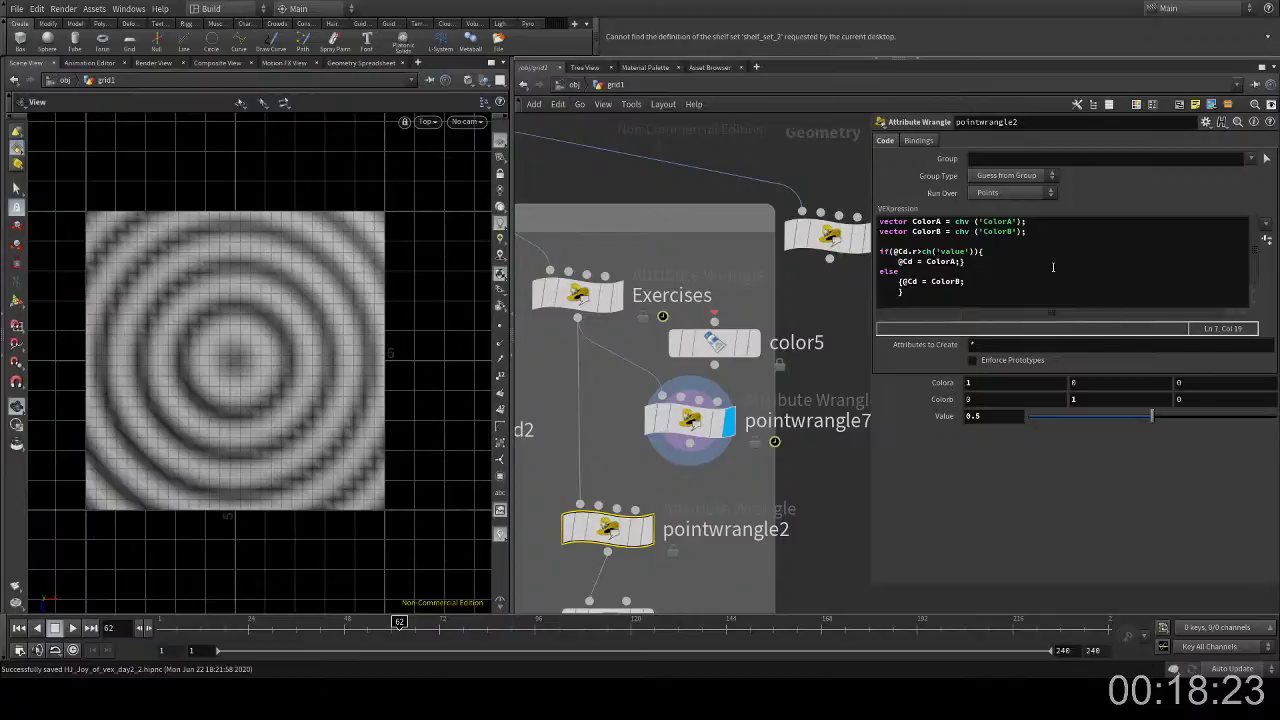
Step: Review the Exercises, pointwrangle7 and pointwrangle2 VEX code in turn, ending in pointwrangle2's threshold code
click(578, 297)
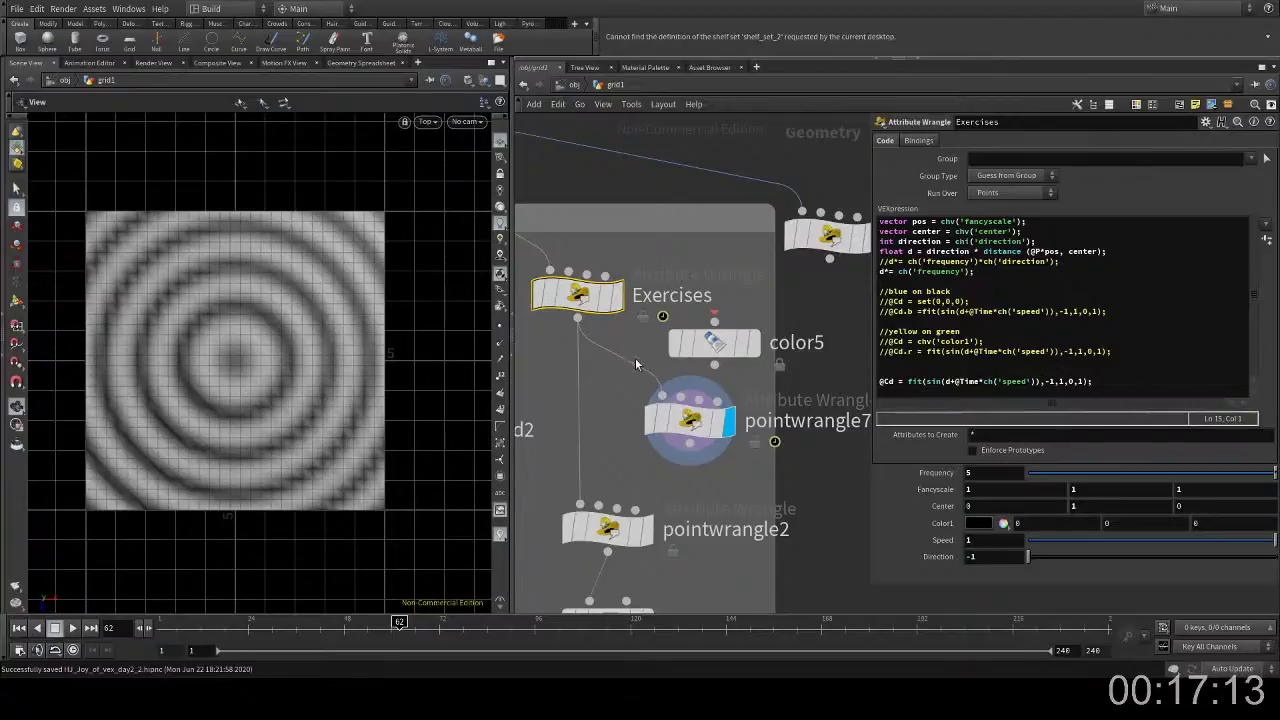
click(696, 422)
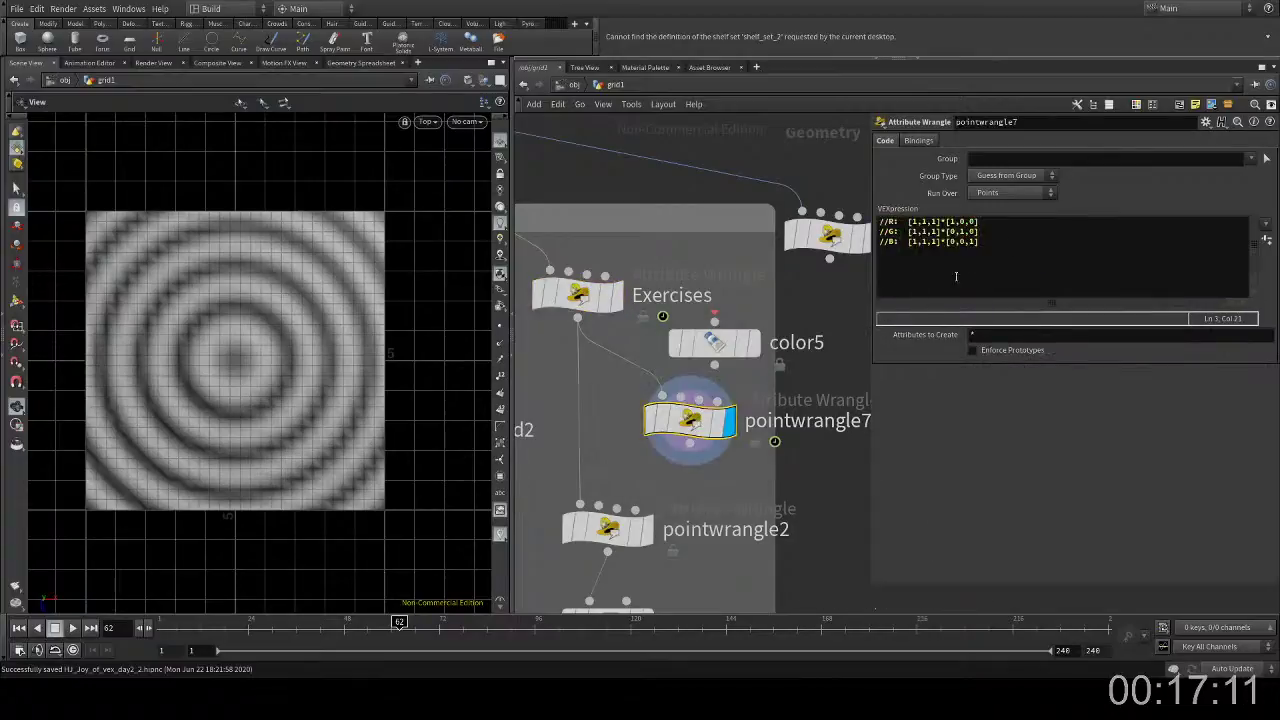
click(640, 529)
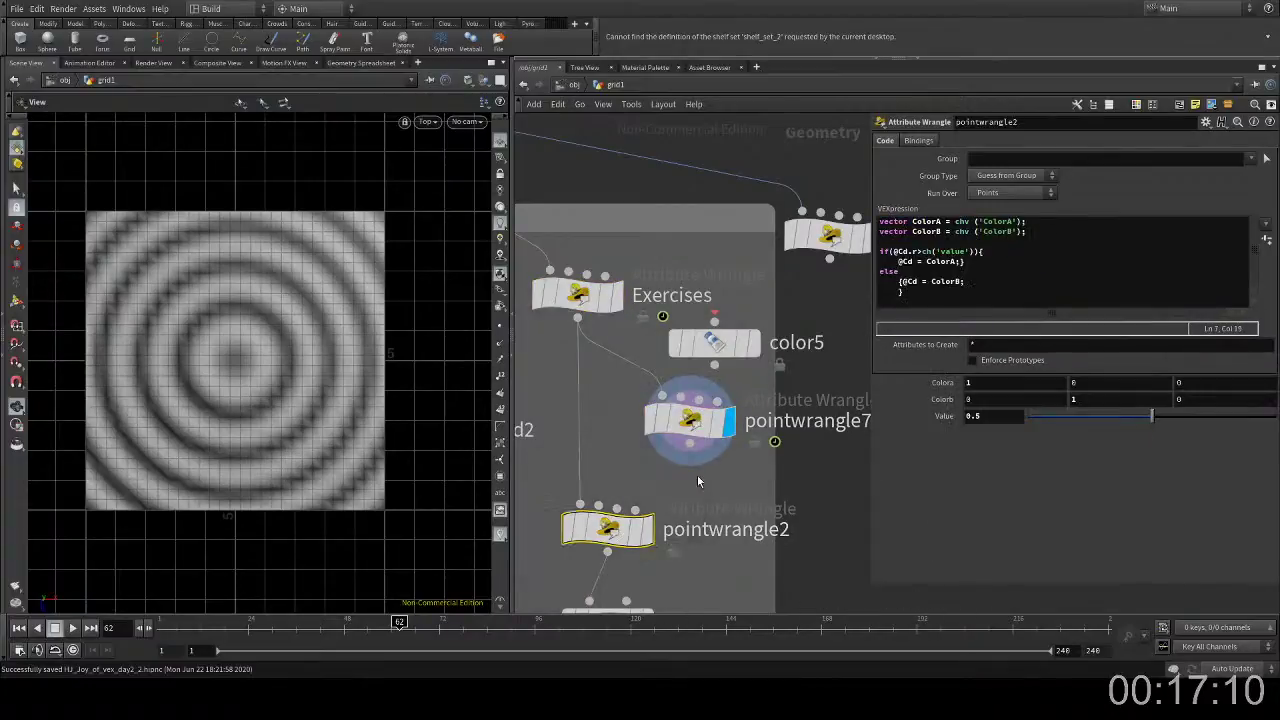
click(926, 261)
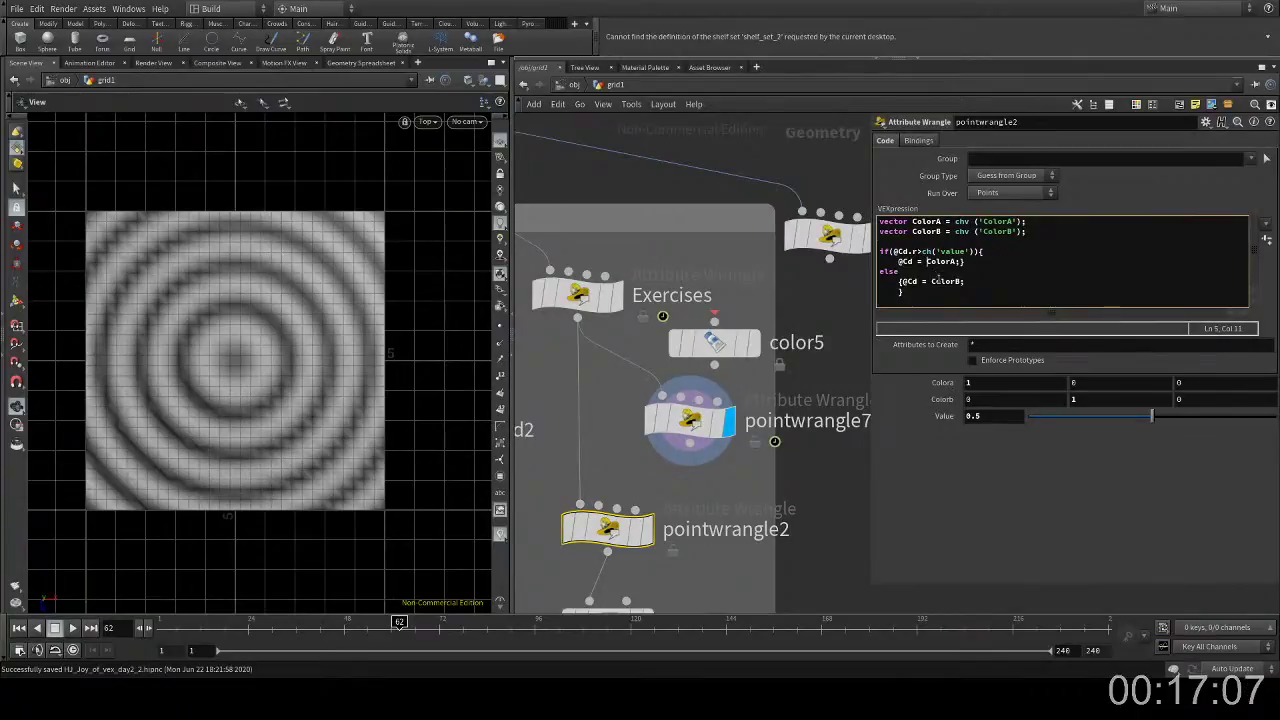
click(645, 529)
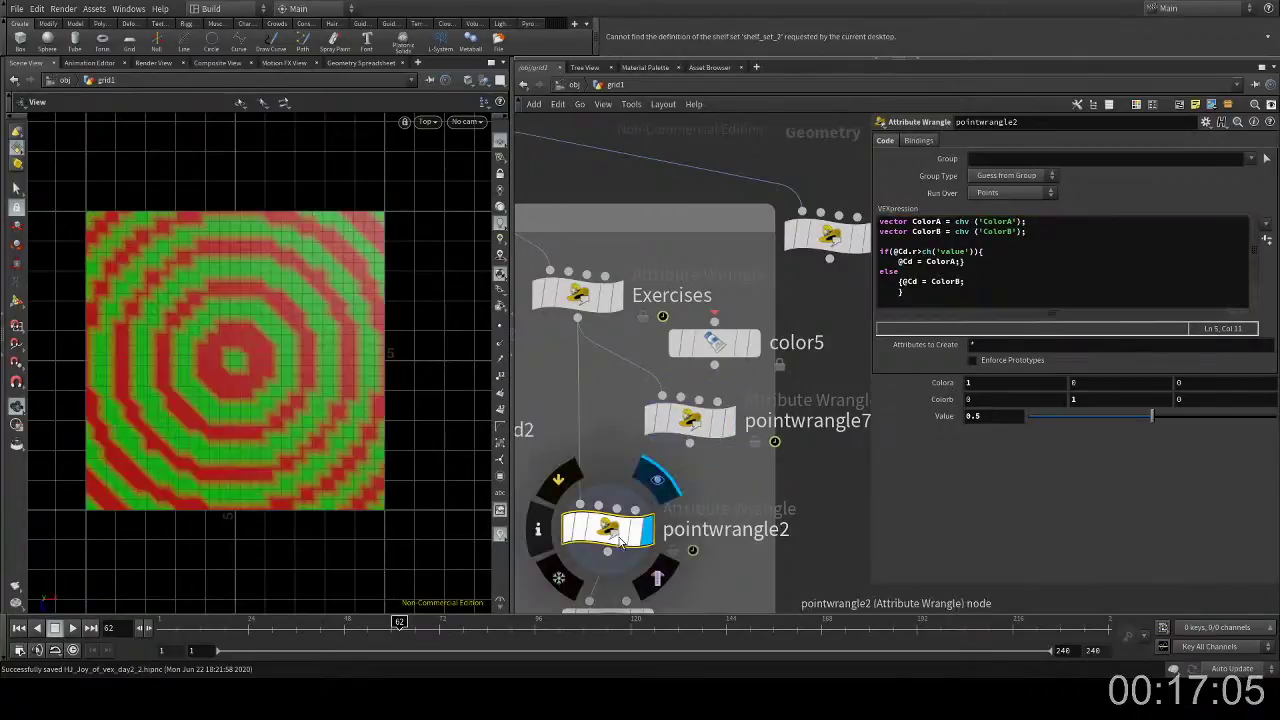
click(917, 261)
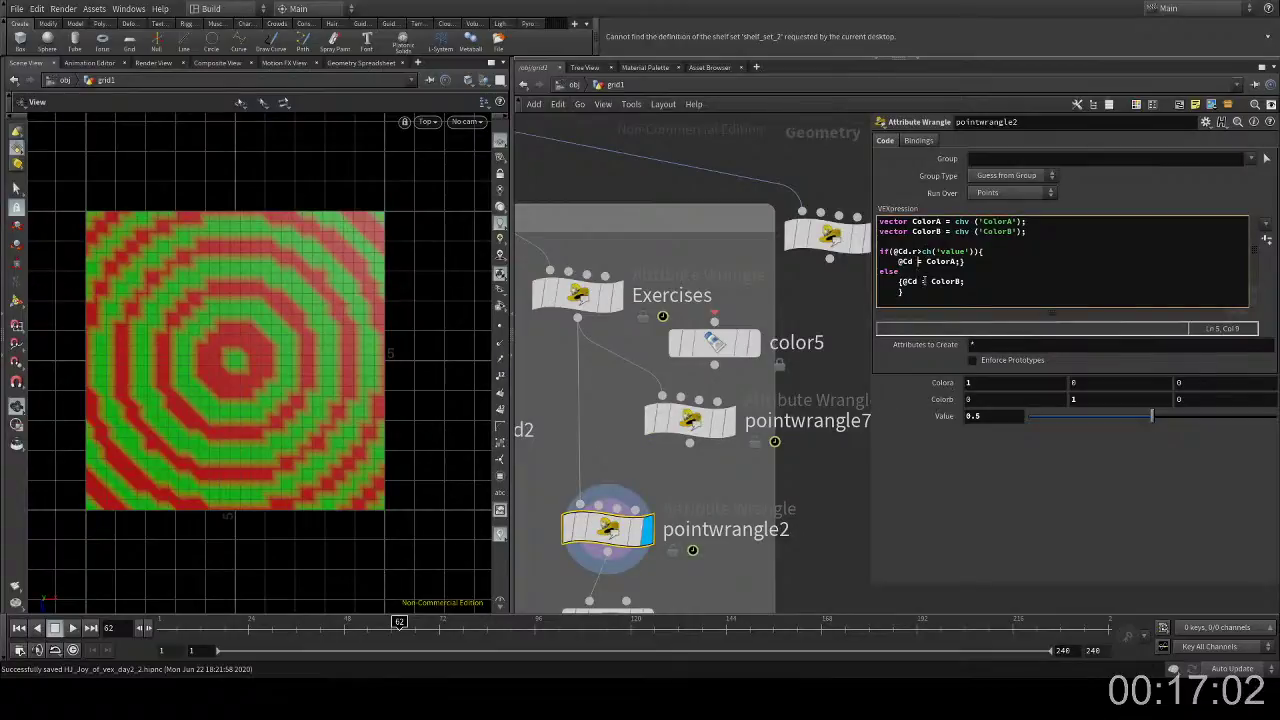
text(*)
click(922, 281)
text(*)
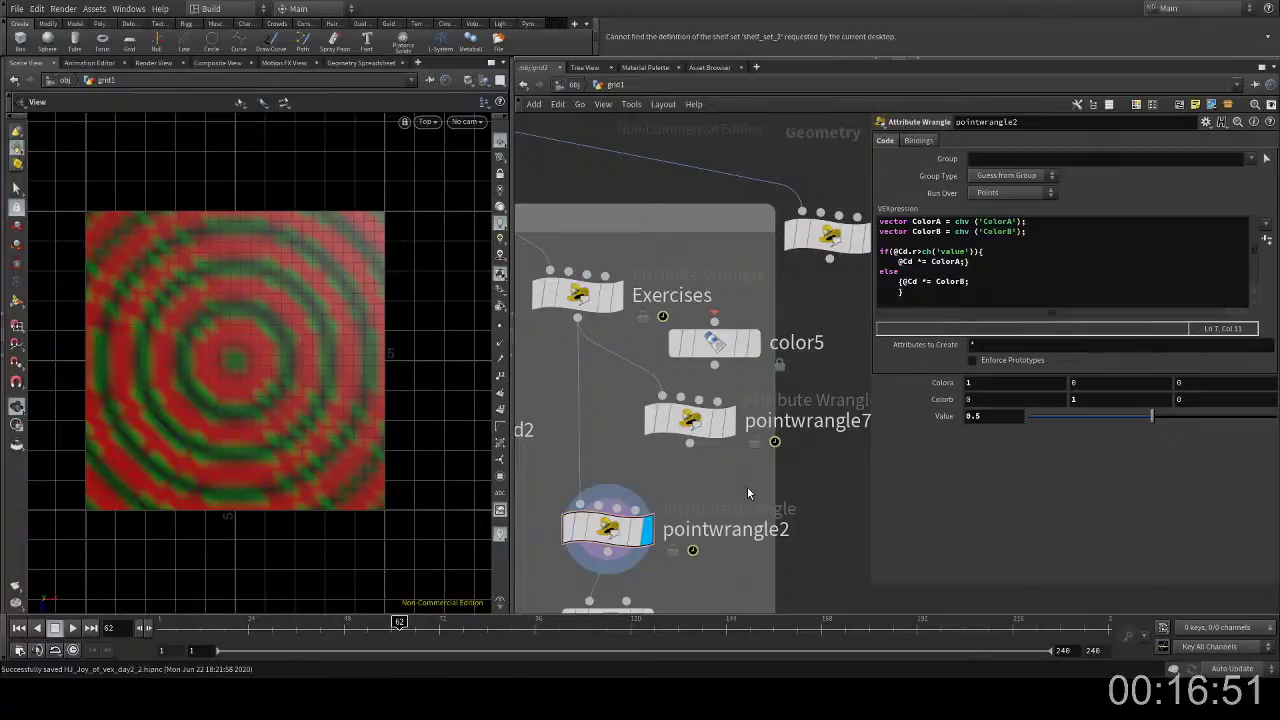
key(ctrl+z)
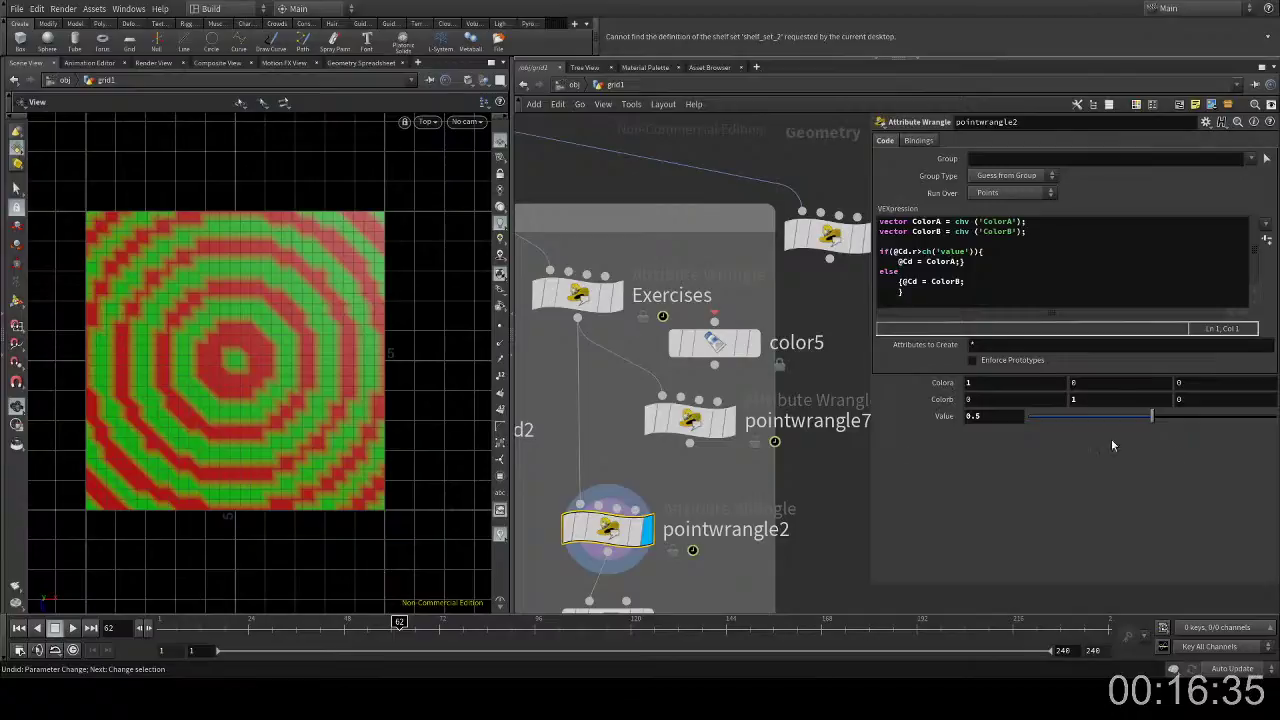
click(922, 281)
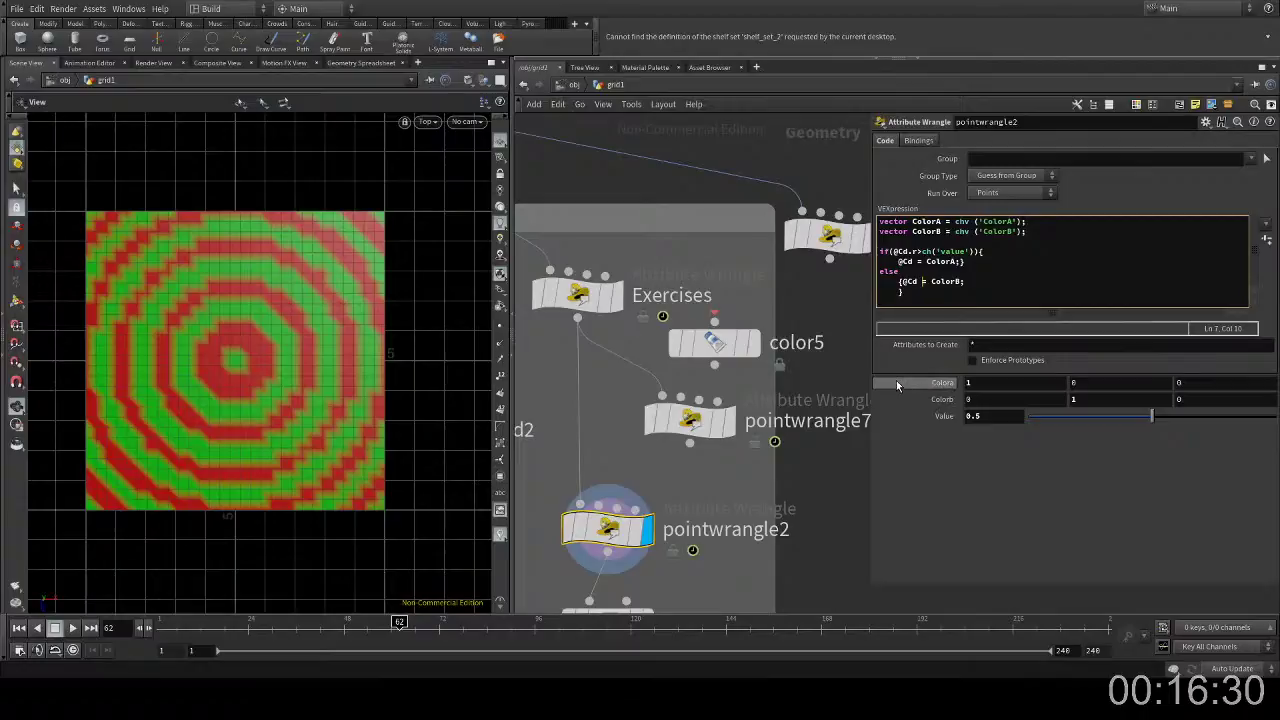
text(+)
text(+)
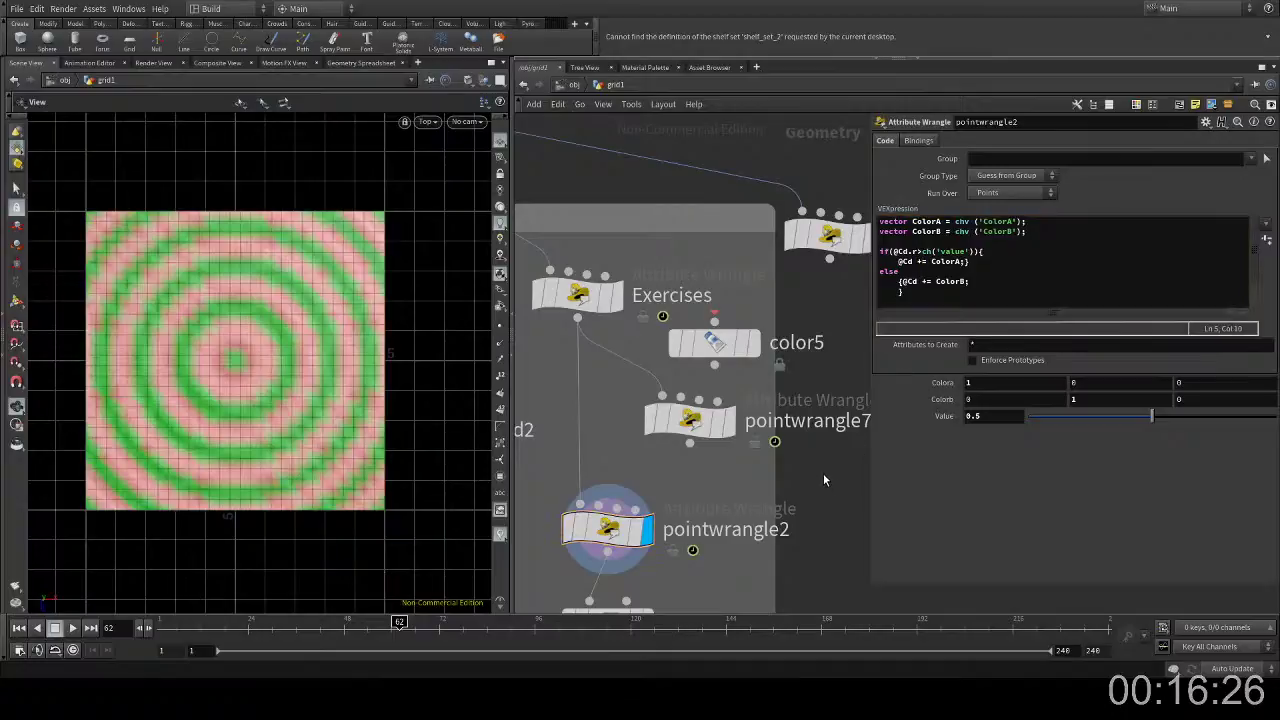
Step: Toggle display flags to compare pointwrangle2's pink-green rings with the Exercises and pointwrangle7 grey rings
click(619, 299)
click(731, 426)
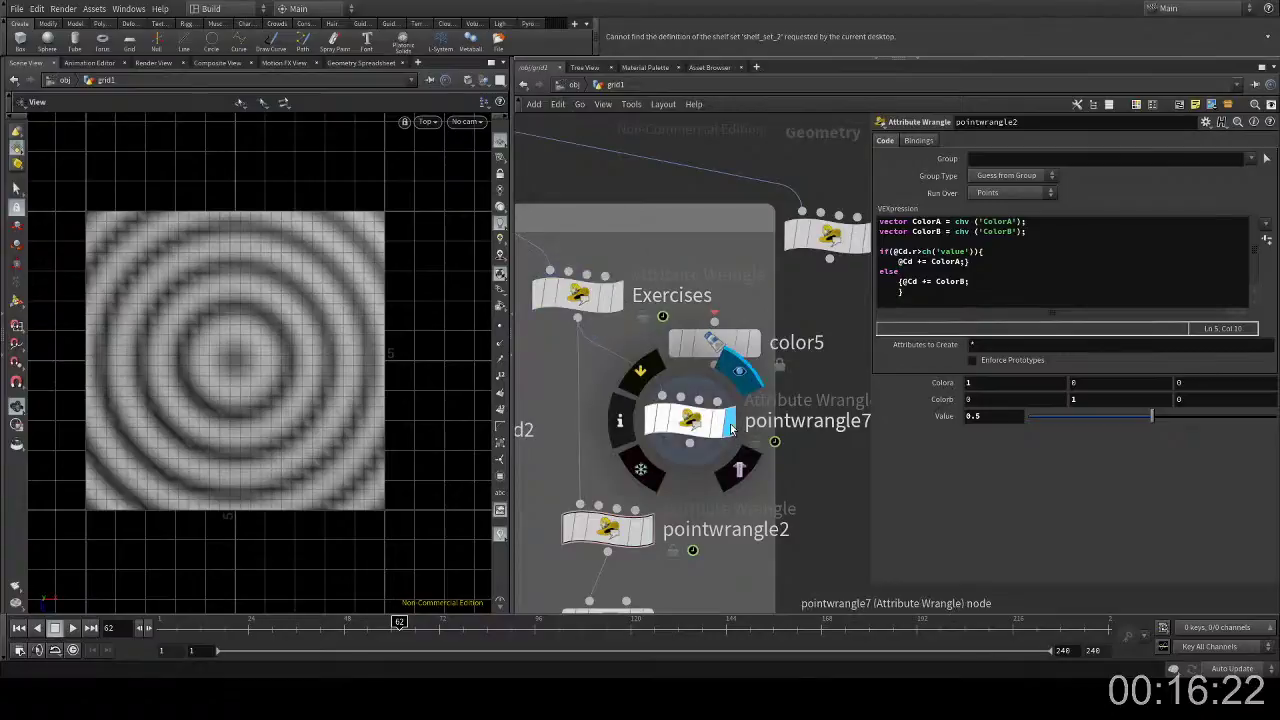
click(617, 296)
click(646, 529)
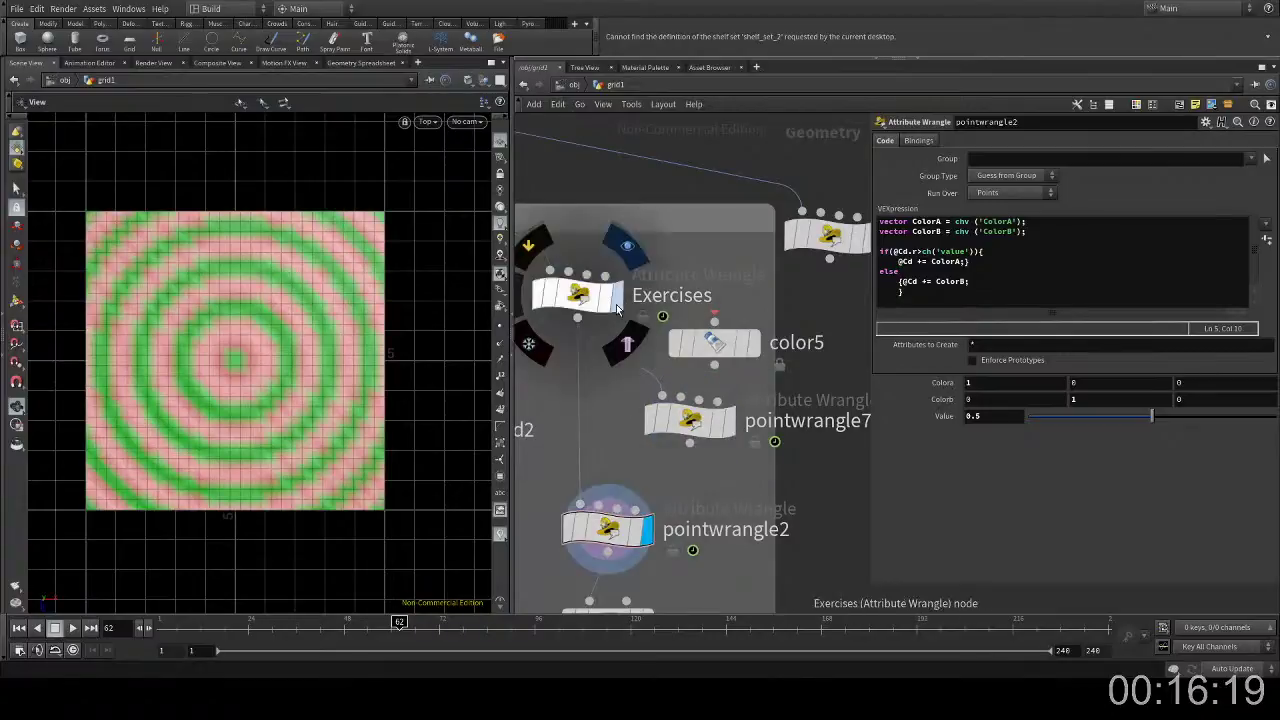
click(617, 298)
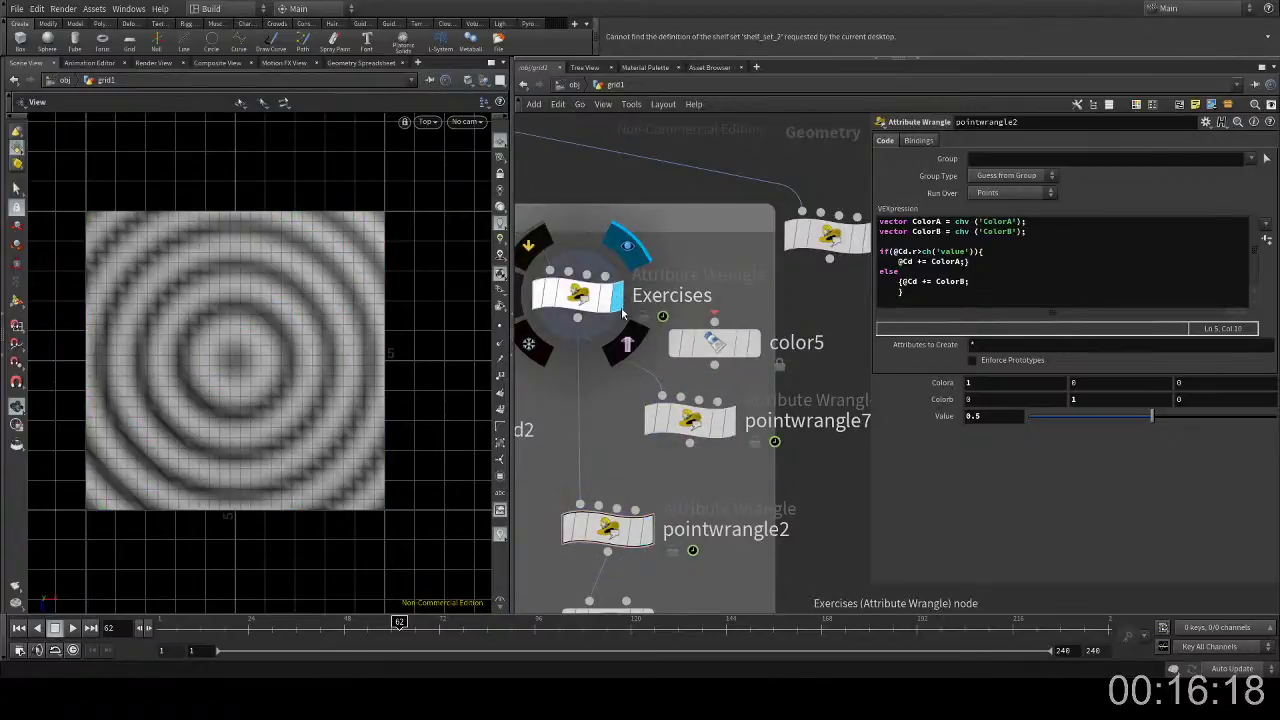
click(647, 535)
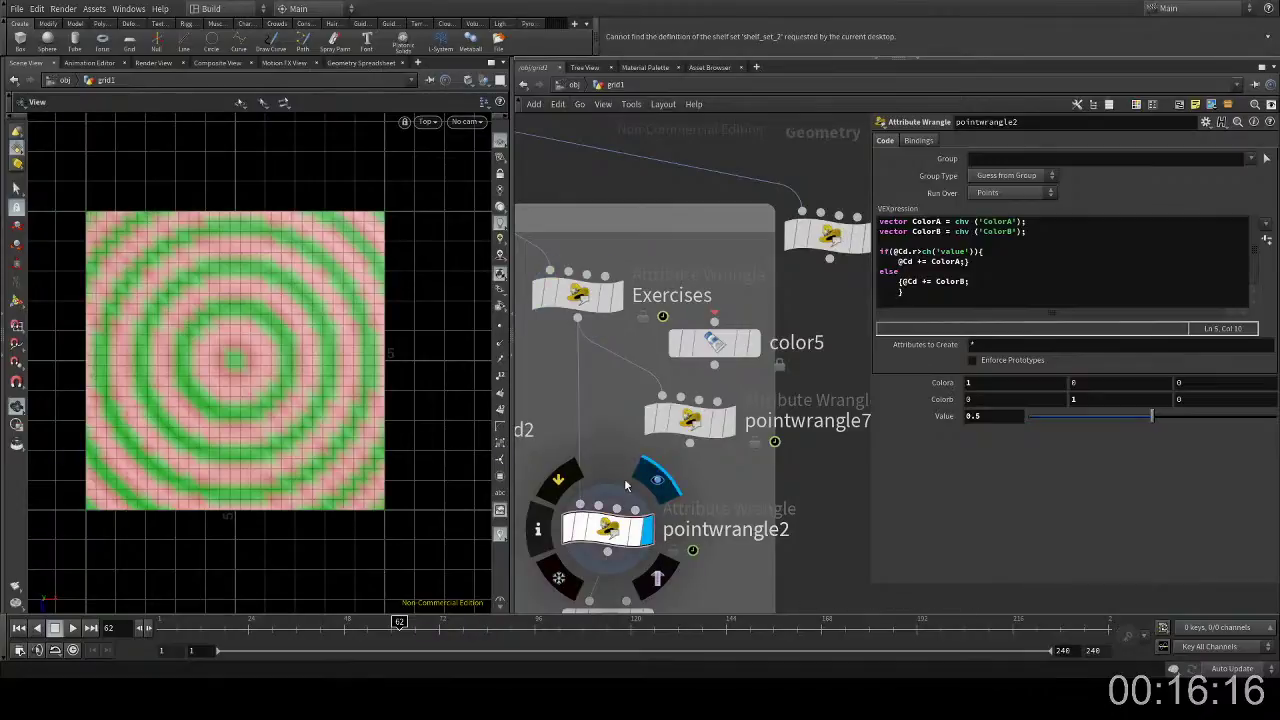
click(617, 296)
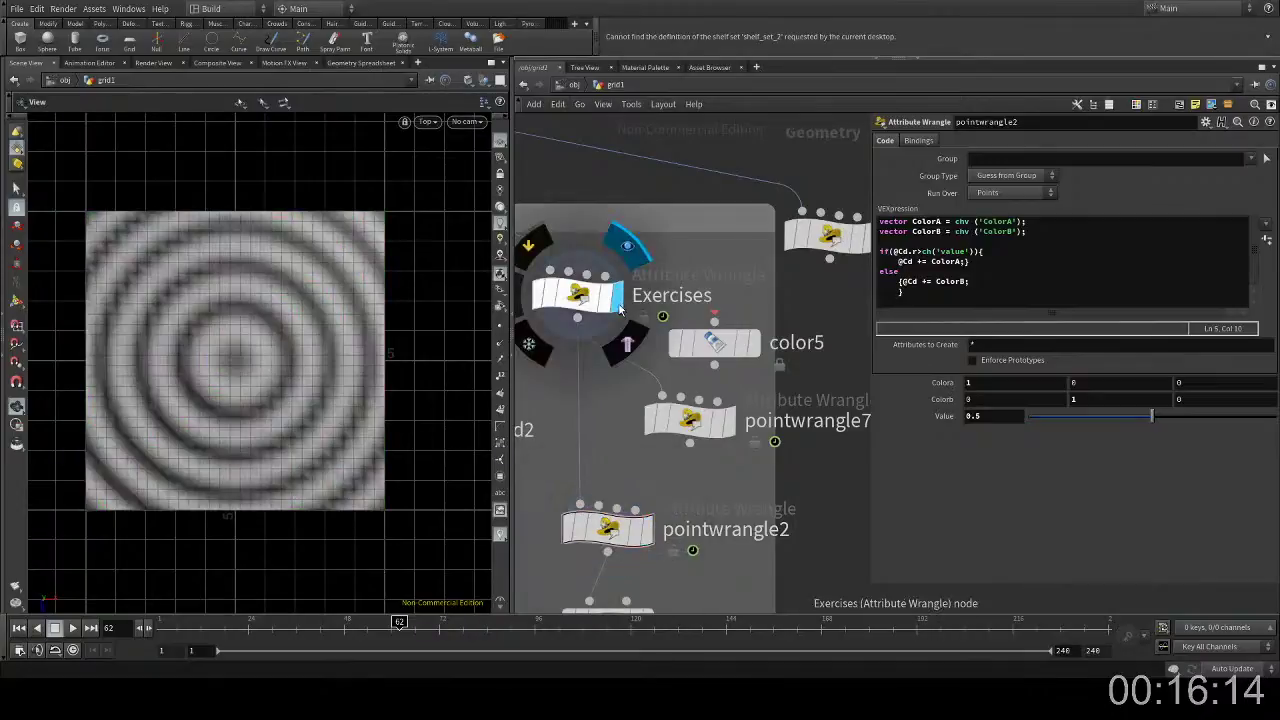
click(650, 531)
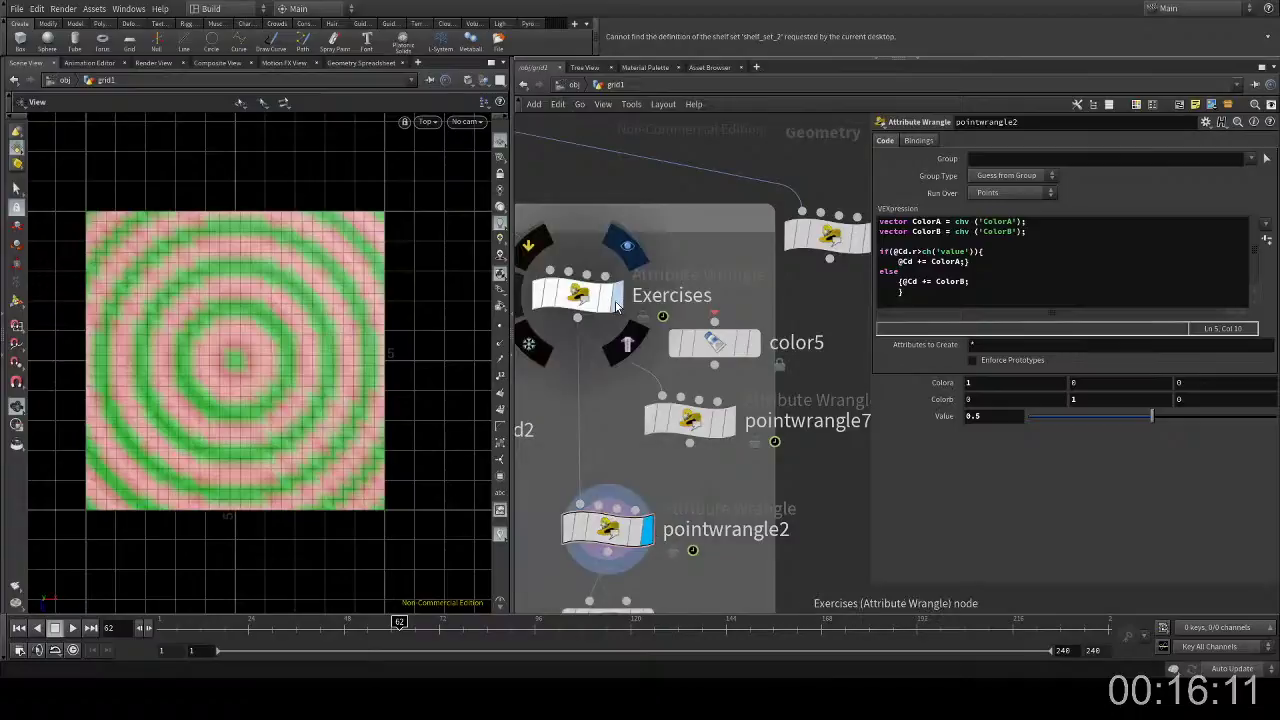
click(618, 300)
click(647, 535)
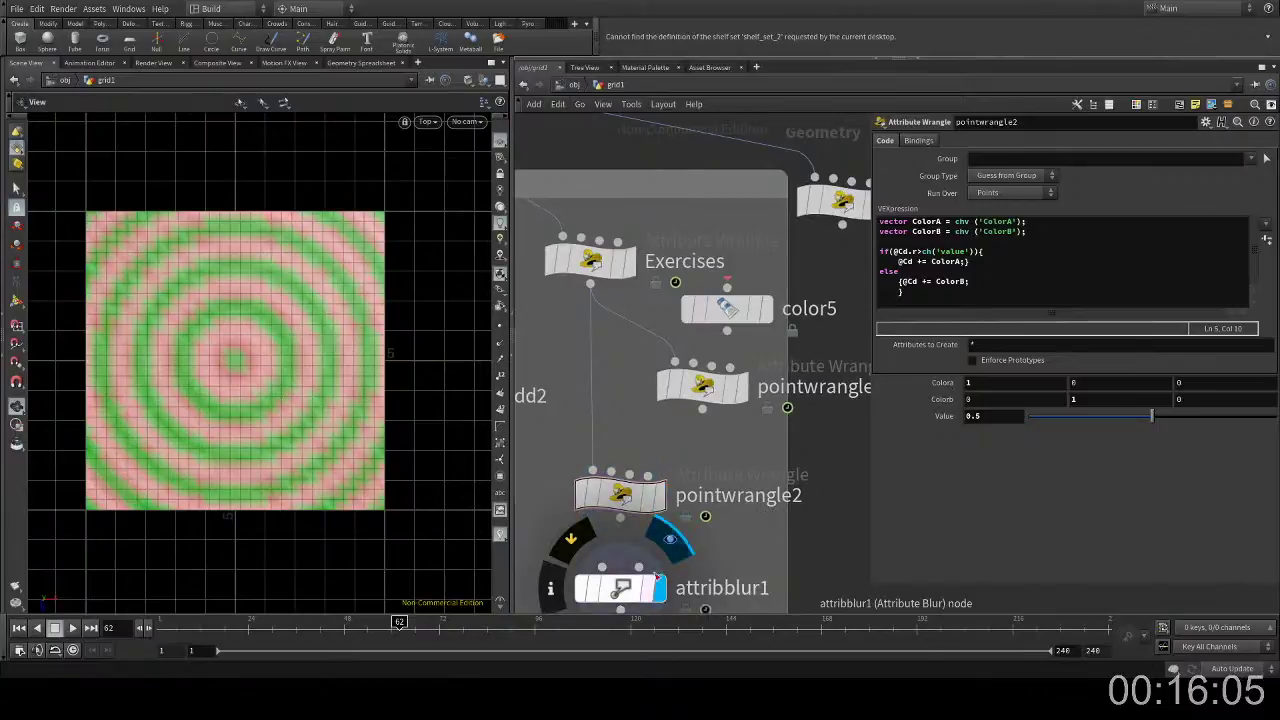
Step: Move pointwrangle2 and attribblur1 higher in the network and select pointwrangle7
shift+click(645, 594)
drag(645, 594, 645, 550)
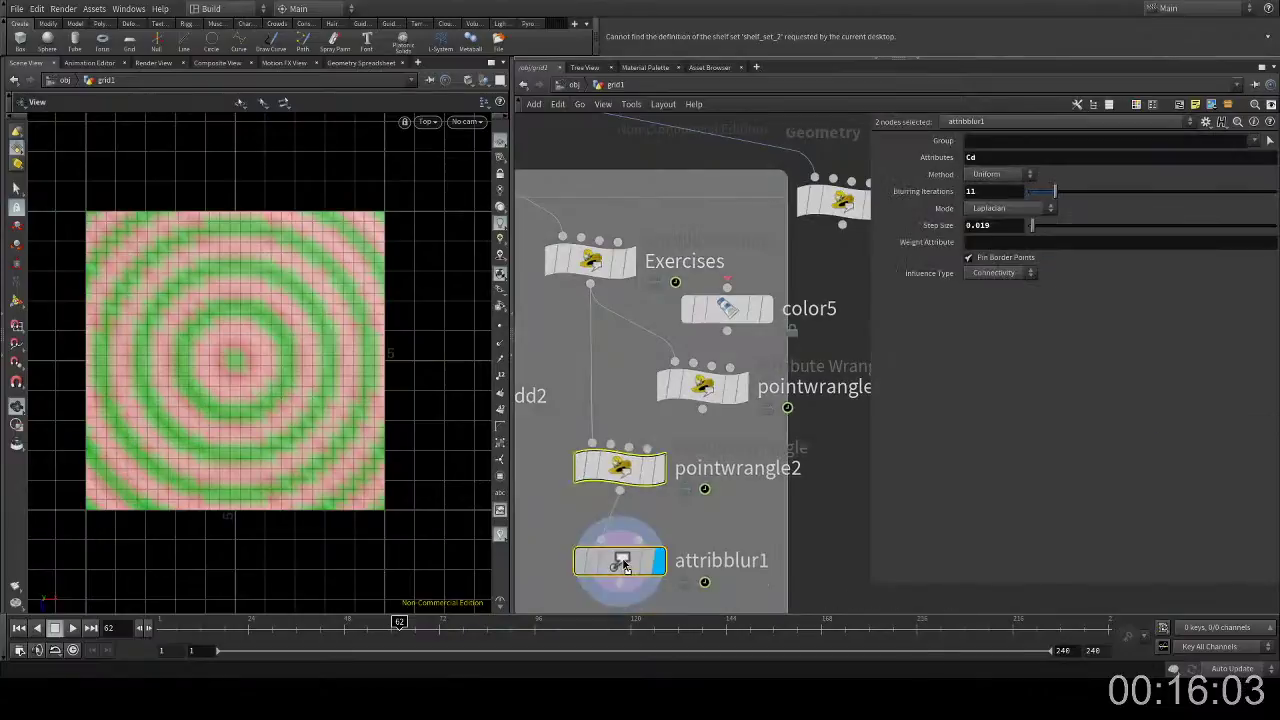
click(645, 550)
middle_drag(705, 531, 702, 498)
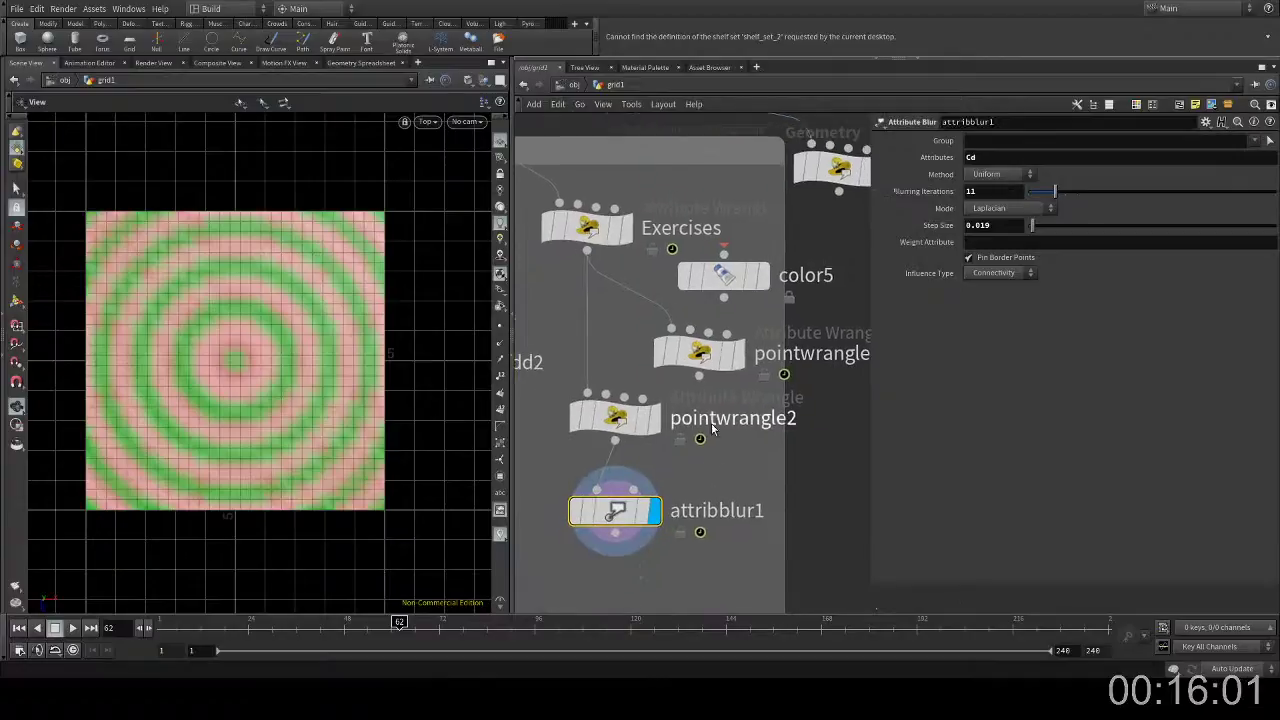
click(700, 386)
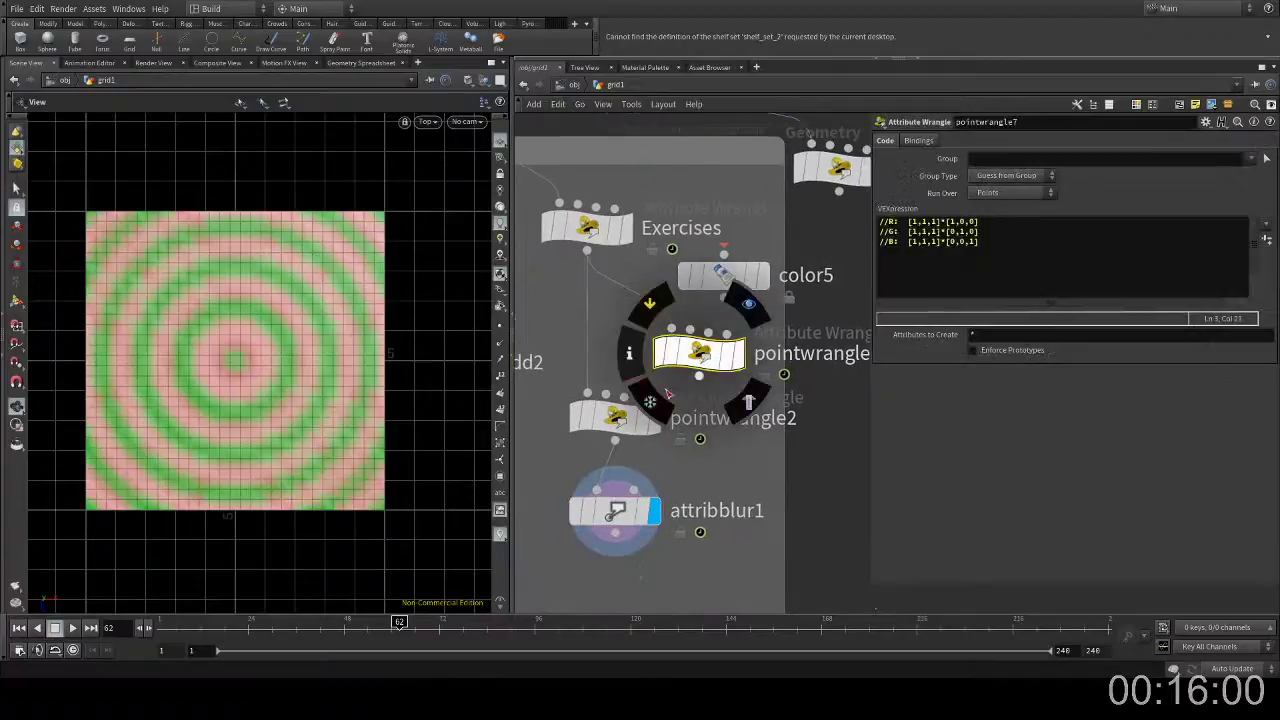
Step: Copy attribpromote1–3 and Length_Fit and paste them into the Distance box
scroll(614, 490, down, 3)
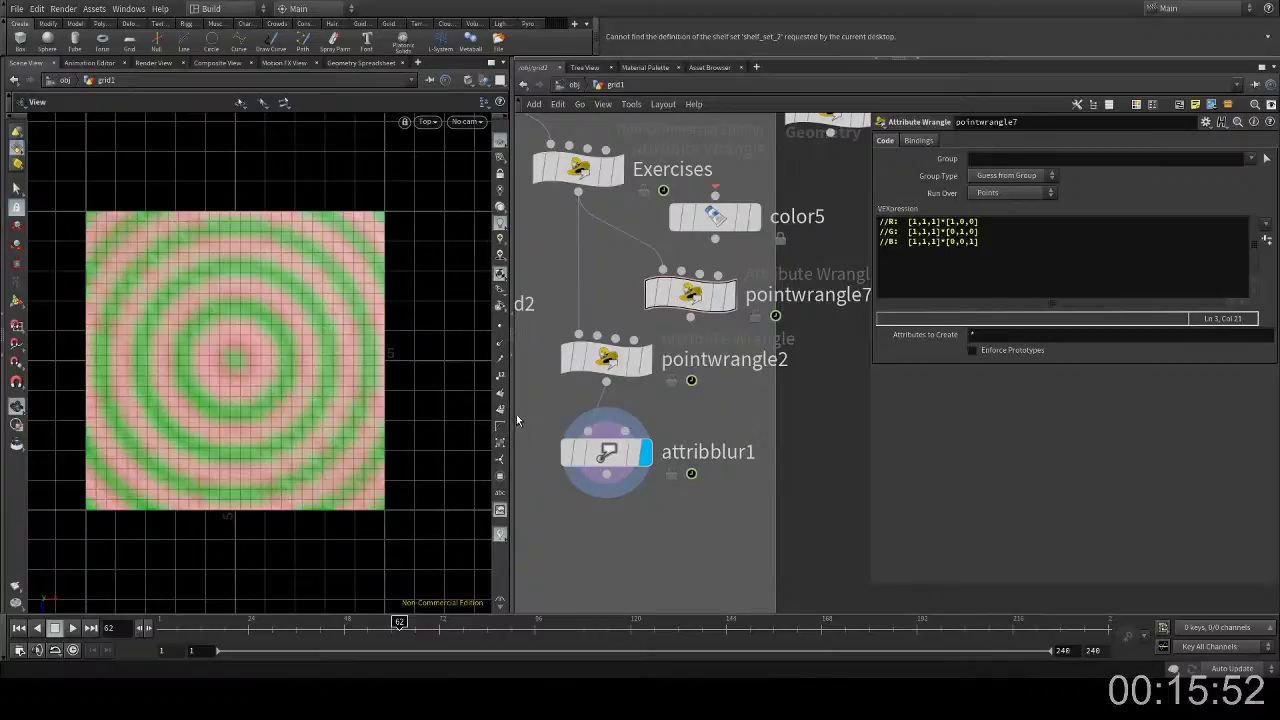
drag(516, 414, 418, 414)
scroll(568, 445, down, 3)
scroll(568, 445, down, 2)
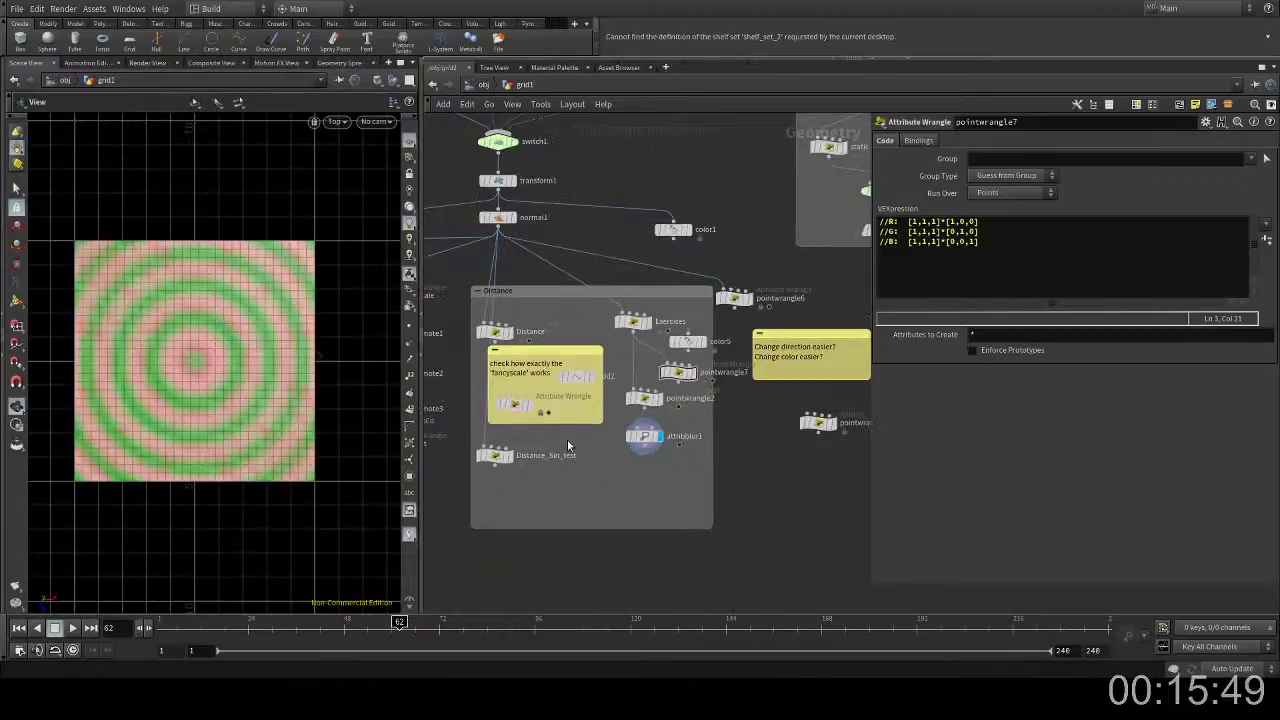
scroll(568, 445, down, 3)
scroll(500, 380, up, 3)
mouse_move(444, 316)
mouse_down()
mouse_move(542, 426)
mouse_move(544, 515)
mouse_up()
key(ctrl+c)
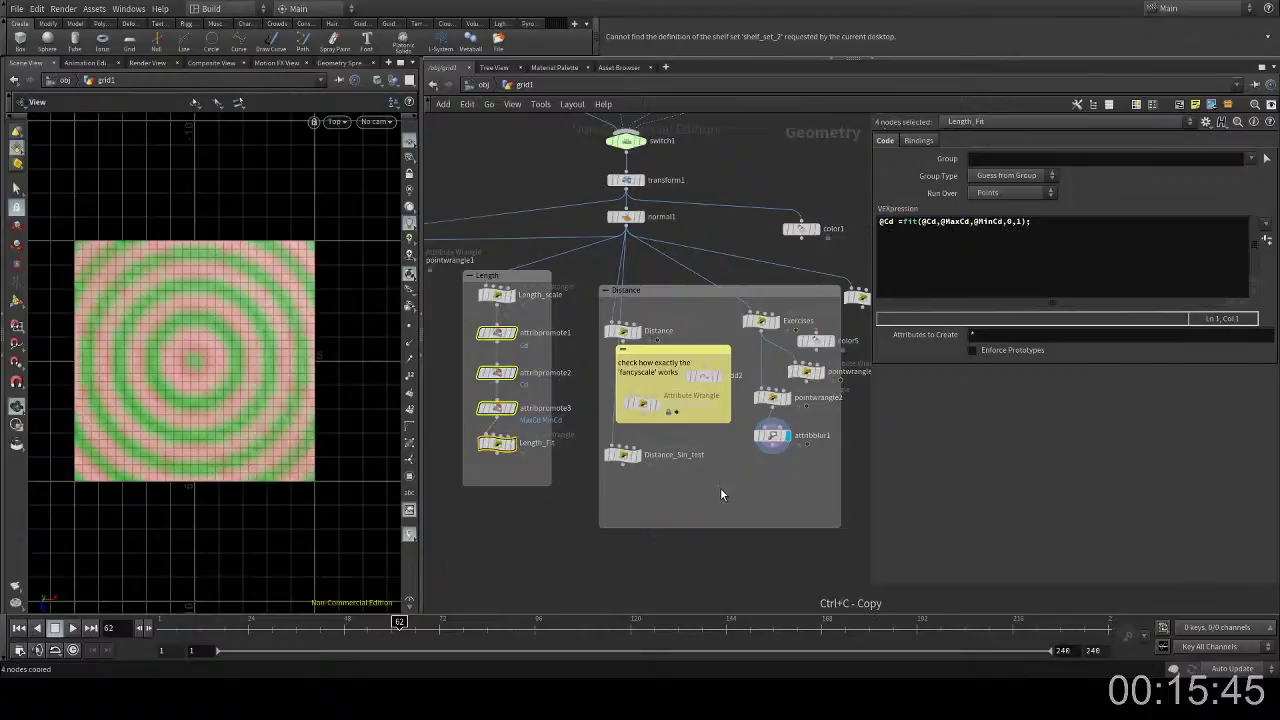
key(ctrl+v)
Step: Place the four pasted nodes below attribblur1, away from it
middle_drag(726, 492, 582, 426)
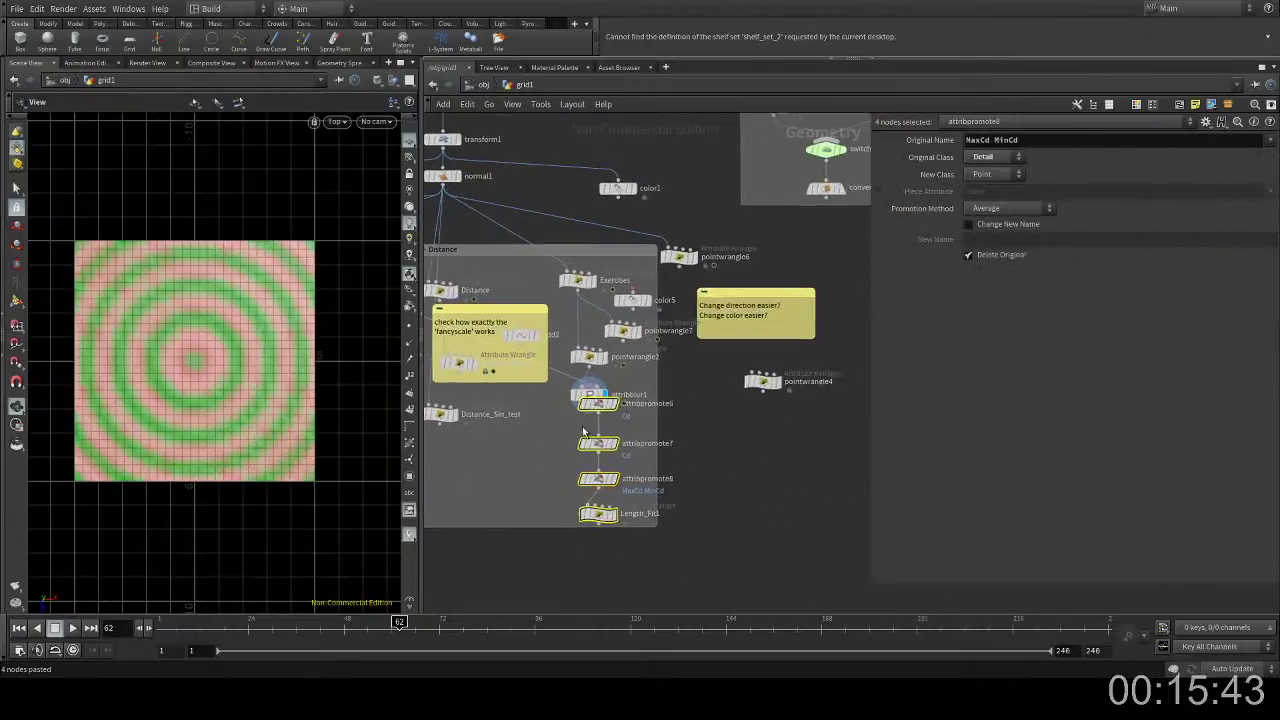
scroll(583, 430, up, 5)
middle_drag(680, 460, 680, 374)
click(568, 497)
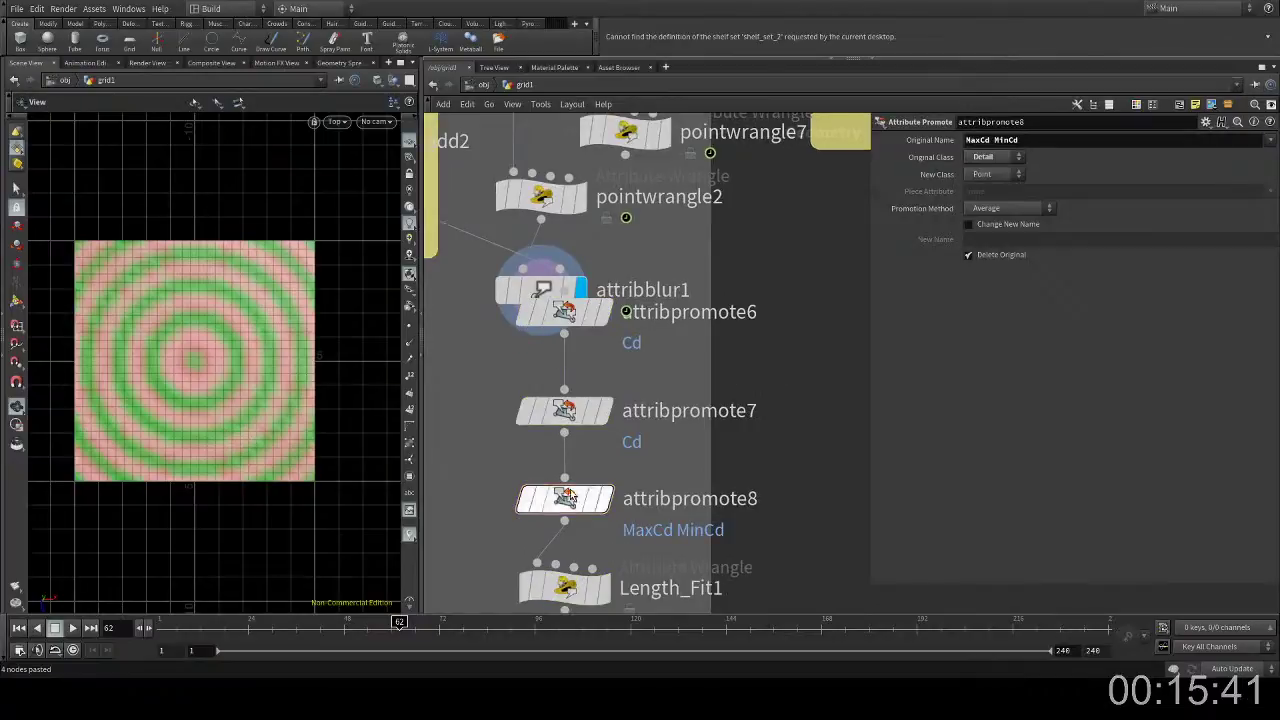
scroll(568, 497, down, 2)
key(ctrl+z)
drag(515, 299, 515, 368)
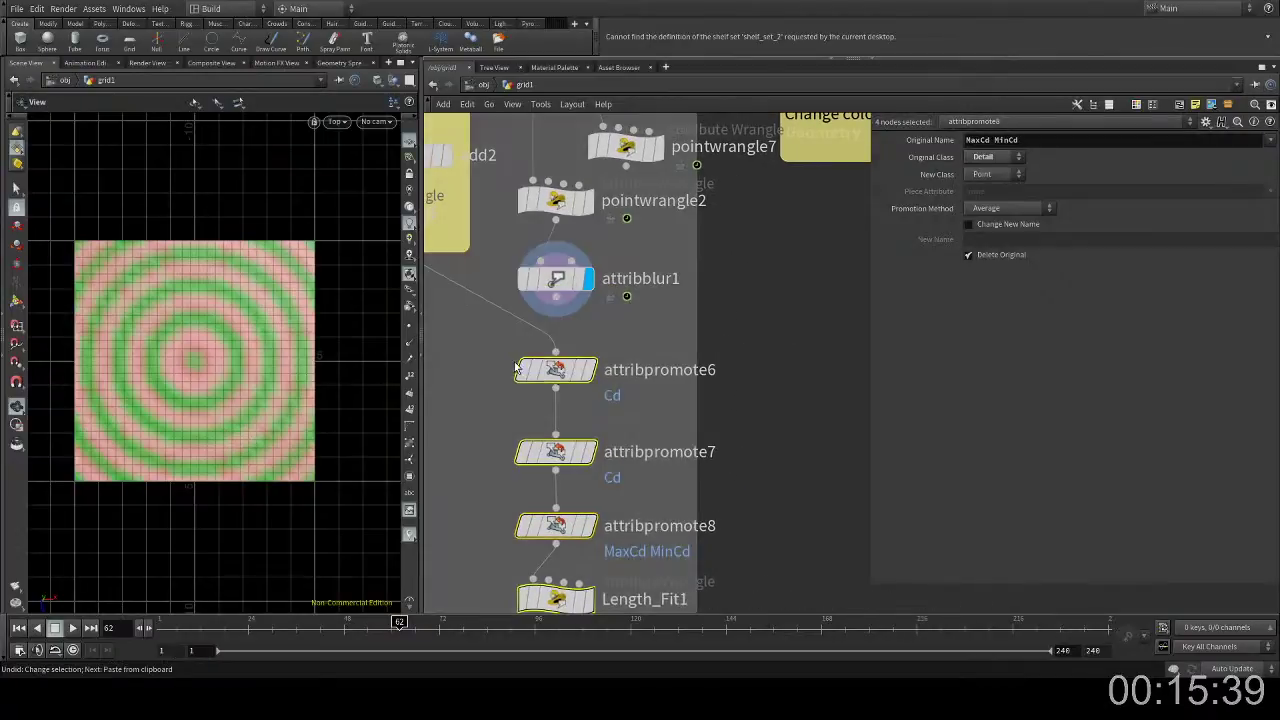
click(510, 366)
Step: Compare the outputs of Length_Fit1 and attribpromote7 in the viewport
middle_drag(686, 486, 686, 428)
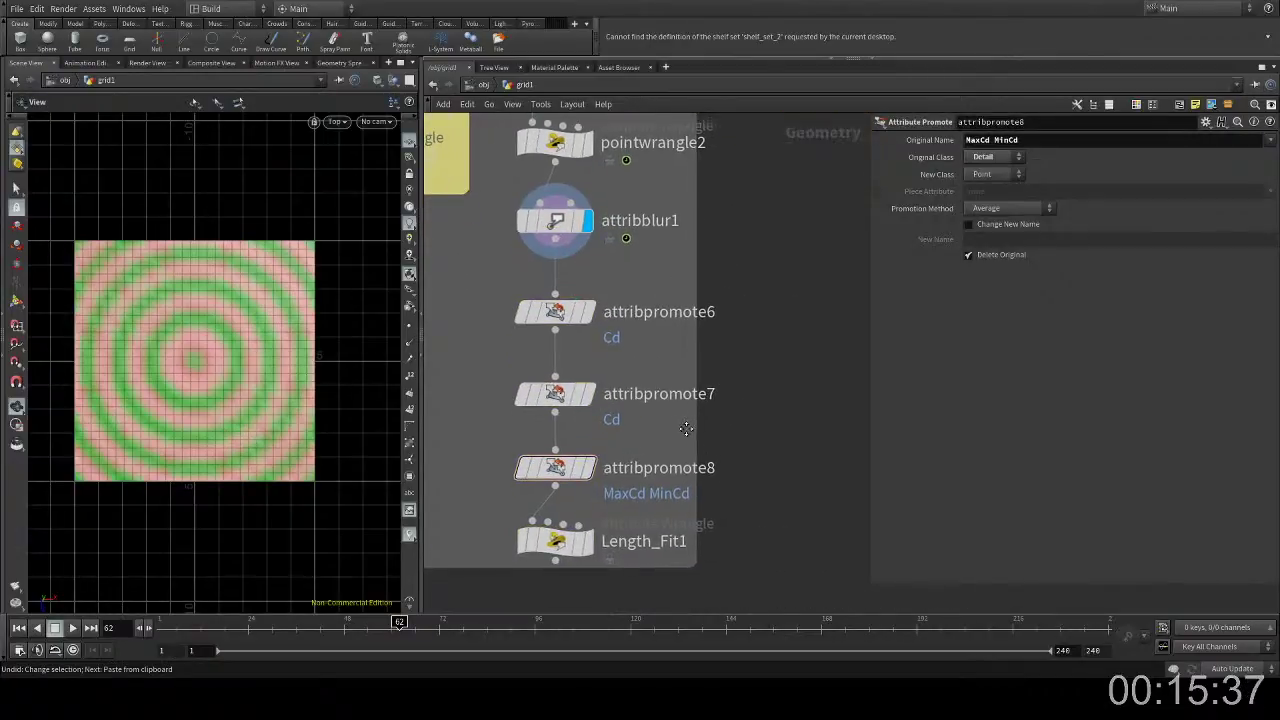
click(589, 541)
click(555, 541)
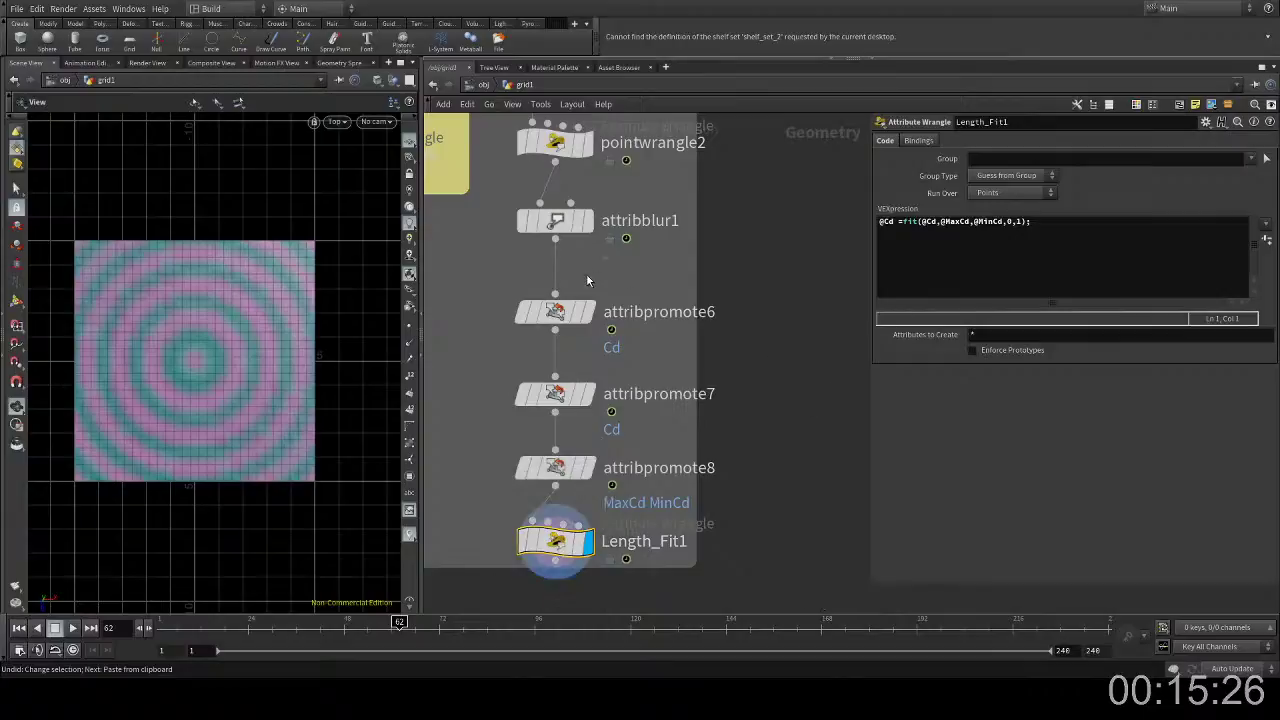
click(588, 220)
click(589, 393)
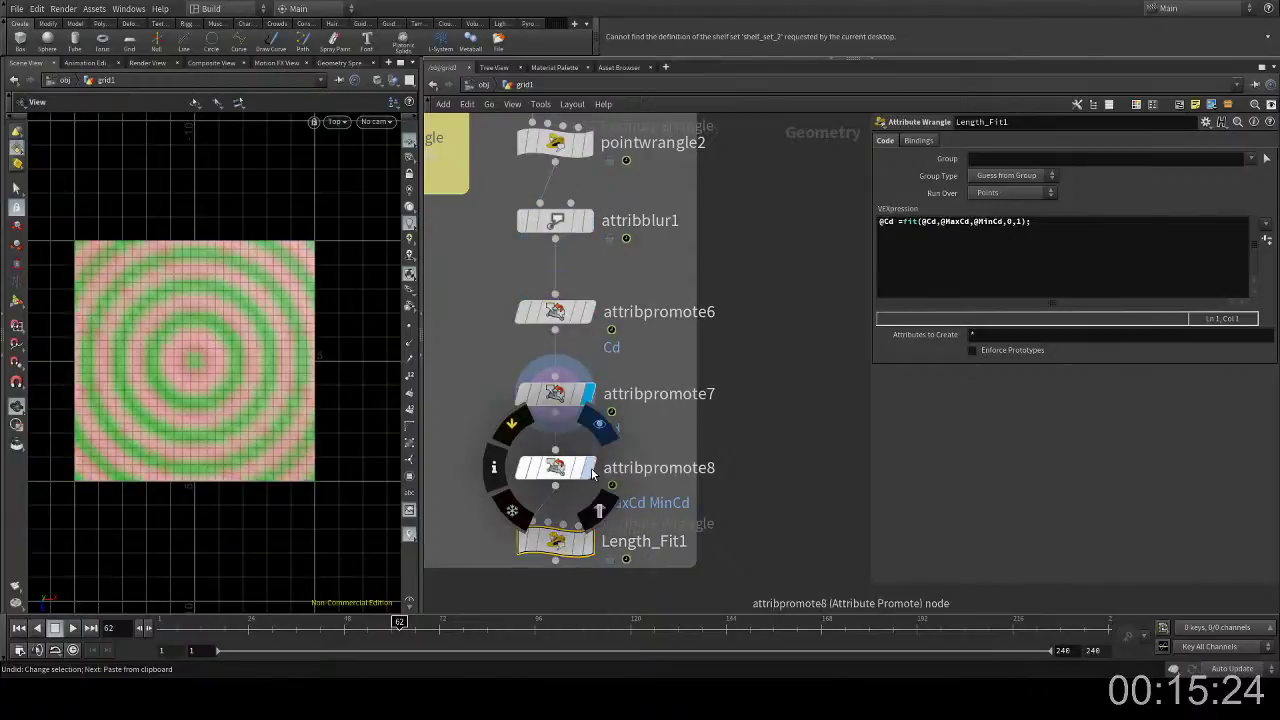
click(591, 469)
click(586, 541)
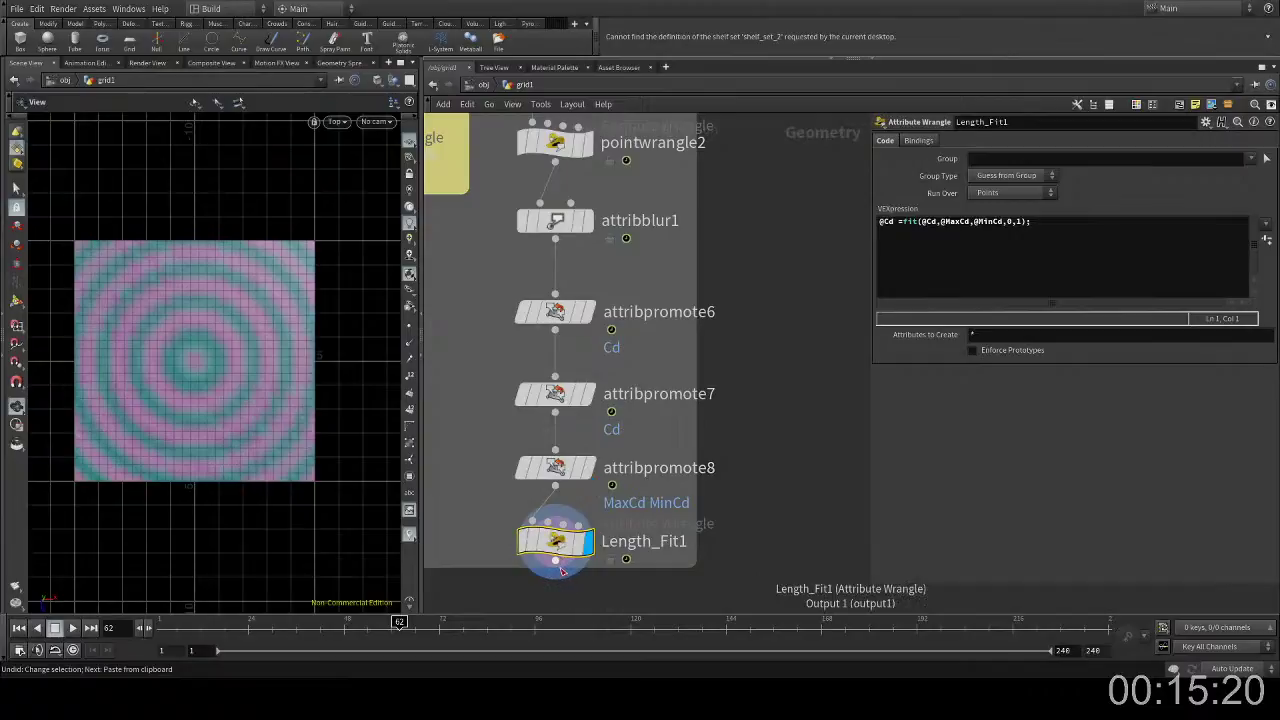
scroll(560, 540, down, 5)
scroll(591, 490, down, 3)
scroll(704, 348, up, 4)
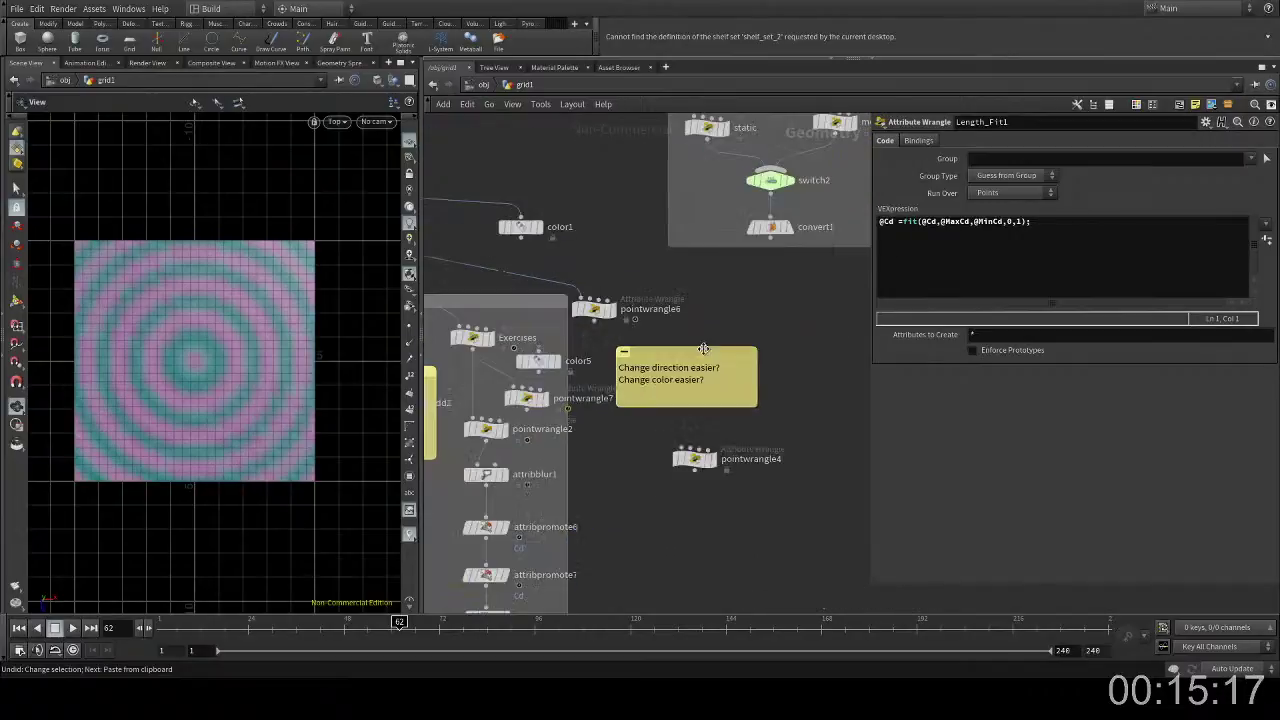
Step: Move attribpromote6–8 and Length_Fit1 down-right and delete their input wire from attribblur1
middle_drag(704, 348, 769, 205)
drag(485, 353, 664, 546)
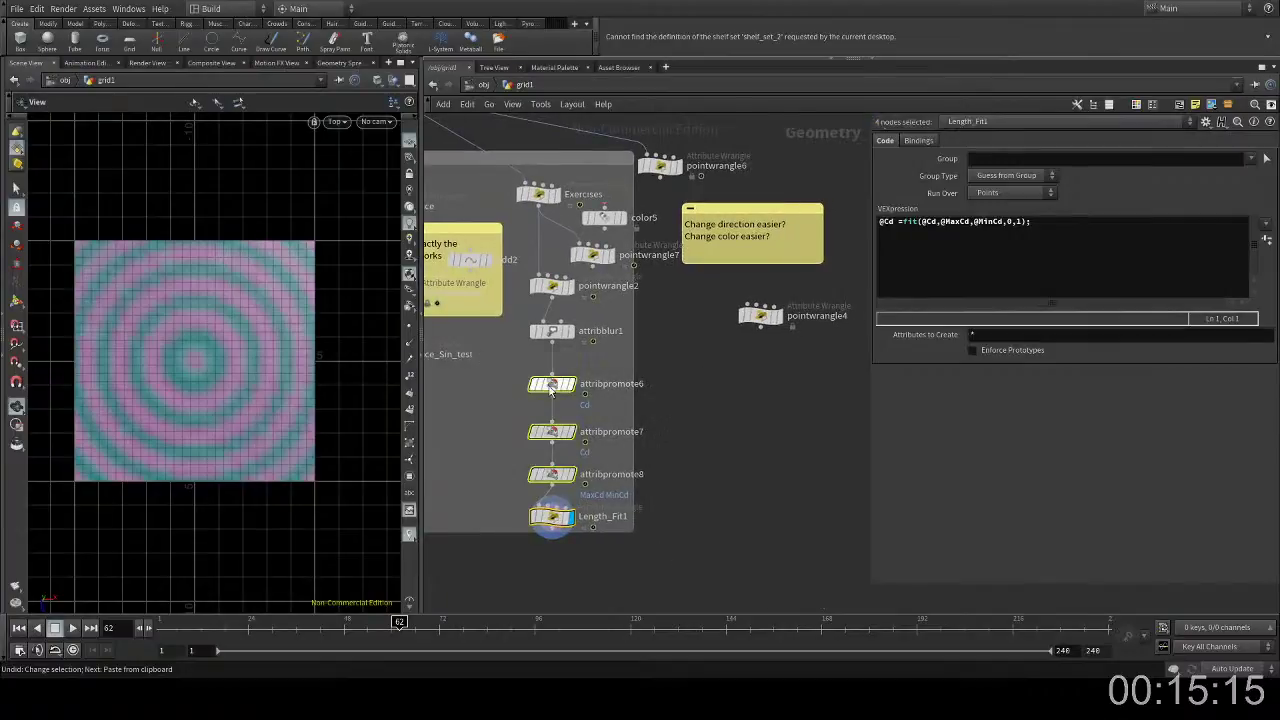
drag(550, 390, 713, 470)
drag(698, 389, 683, 404)
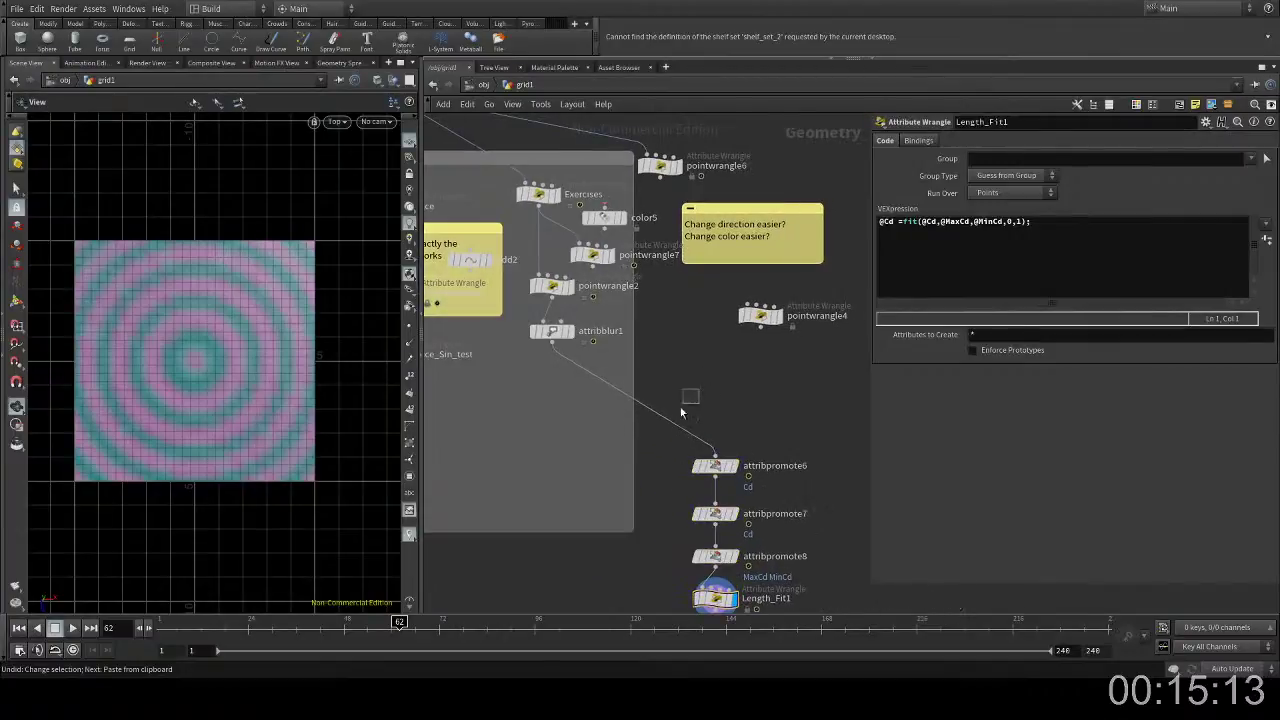
click(664, 423)
key(Delete)
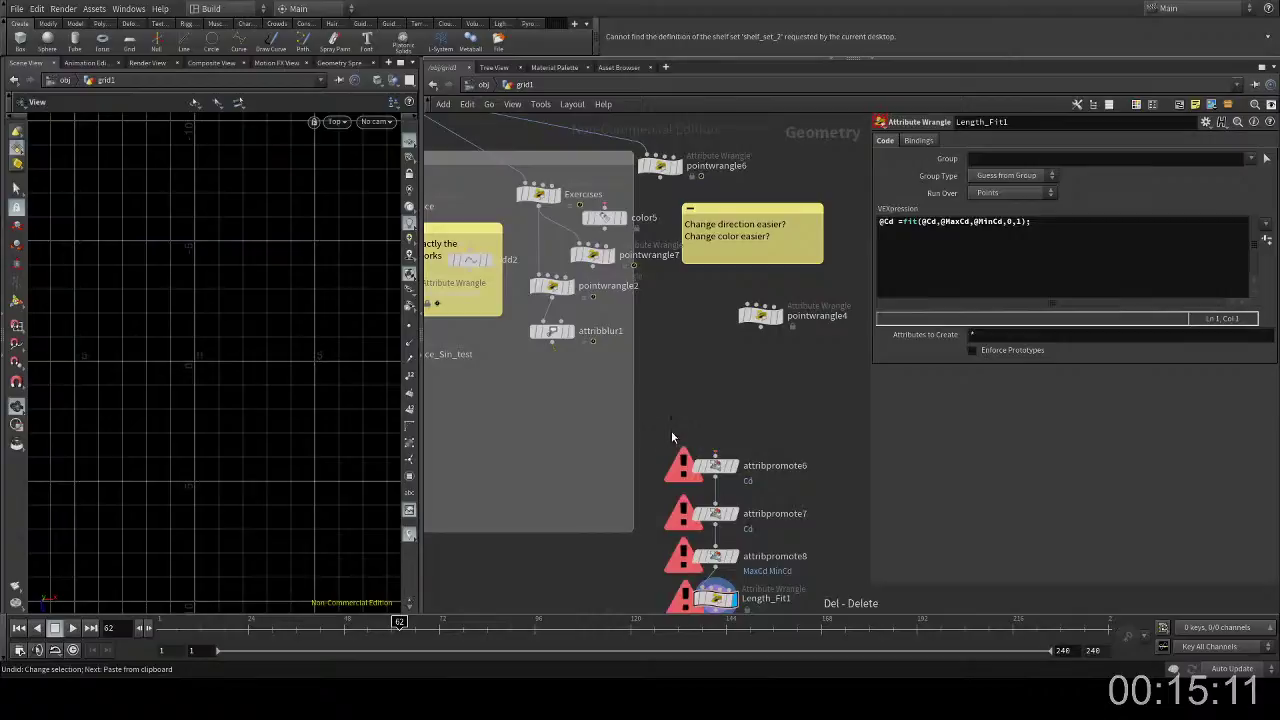
Step: Display attribblur1, then pointwrangle7's grey rings, checking pointwrangle2's code along the way
click(553, 330)
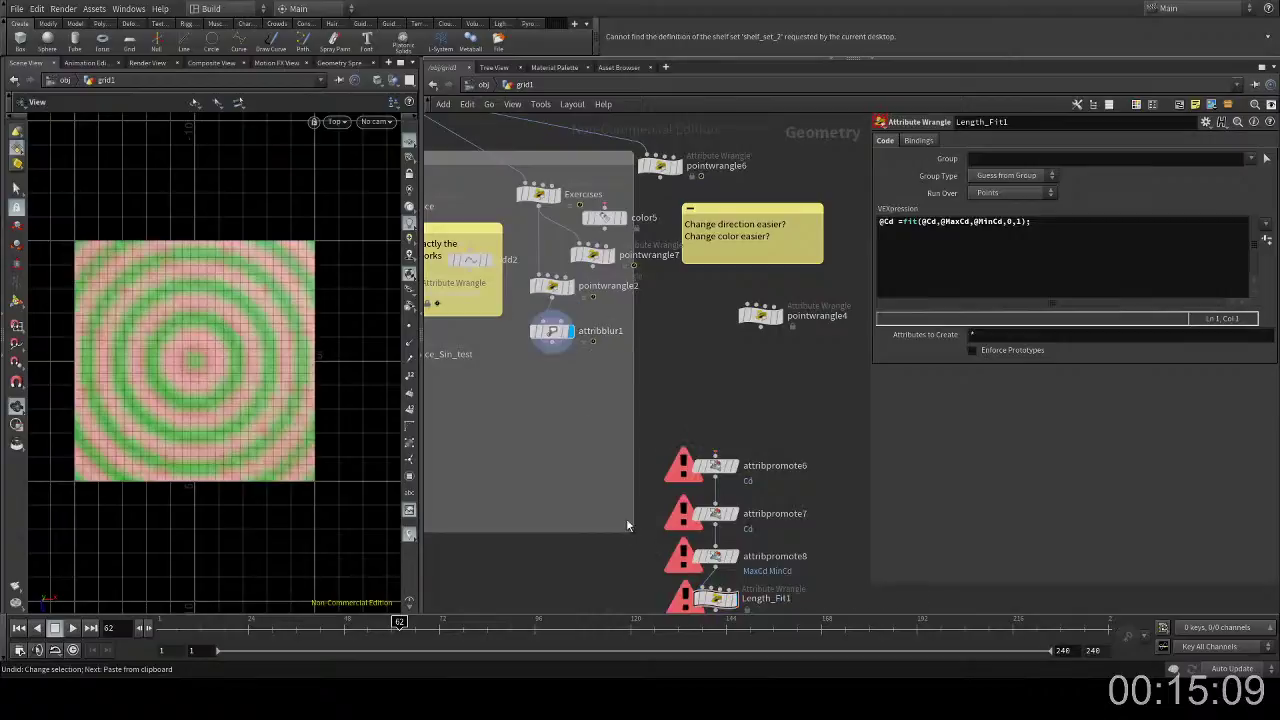
scroll(522, 420, down, 4)
scroll(540, 400, up, 4)
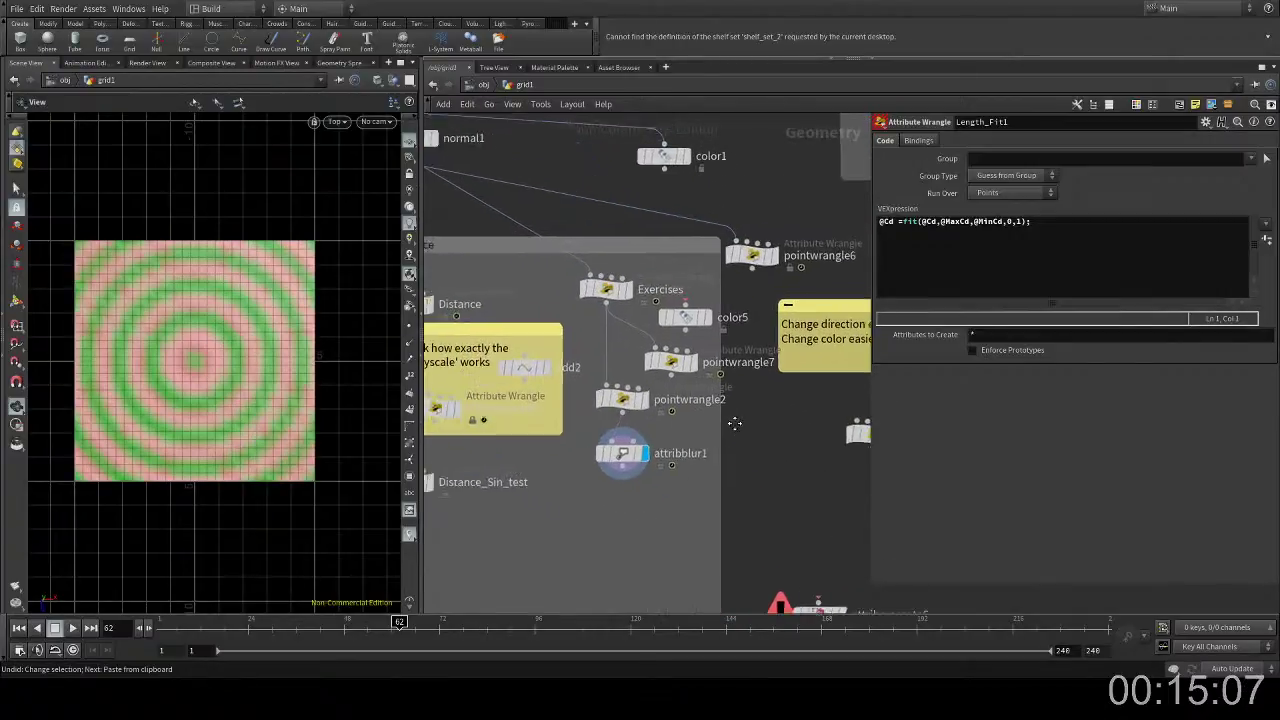
scroll(622, 403, up, 3)
click(622, 403)
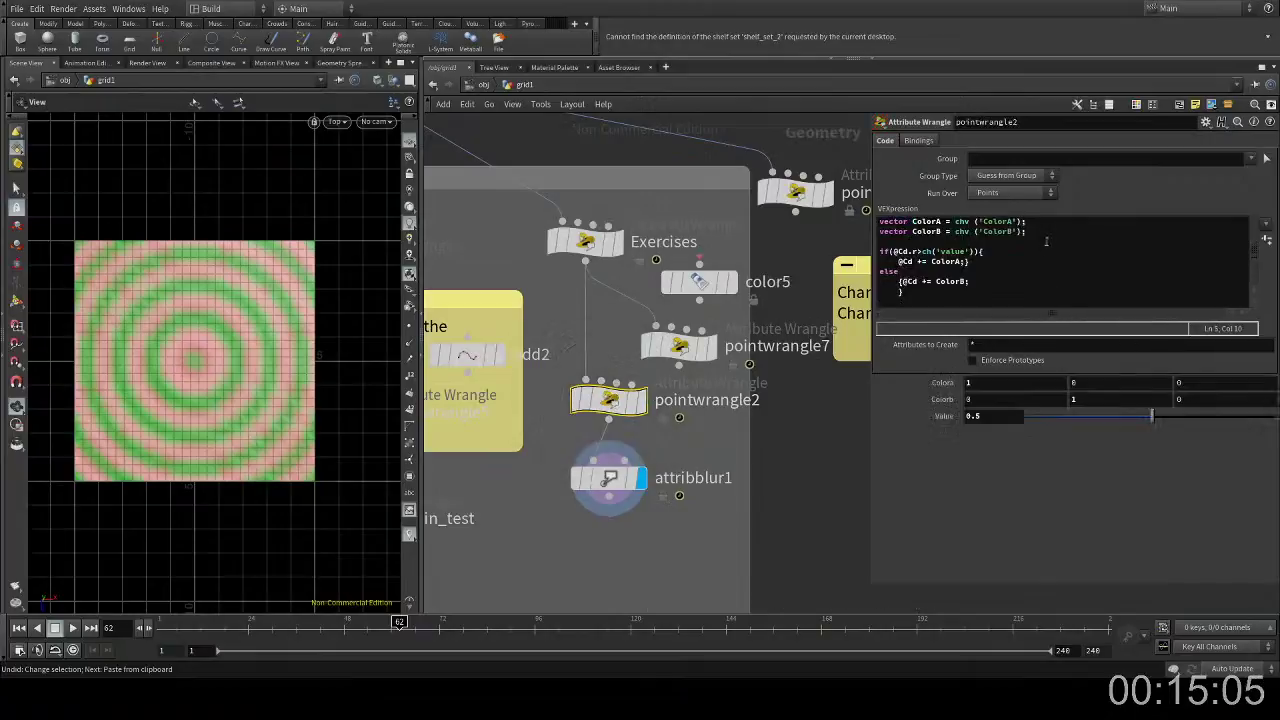
click(712, 346)
click(686, 350)
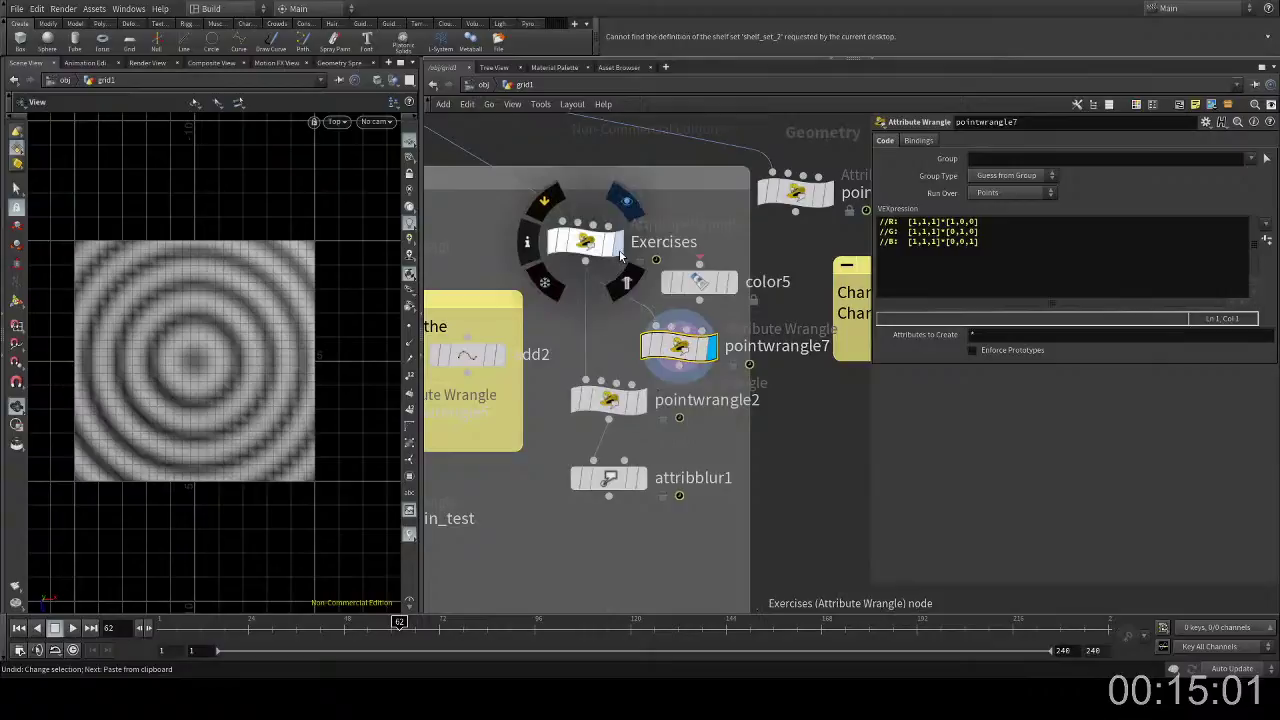
Step: Shrink the Distance network box from the bottom and select the Exercises wrangle
scroll(650, 300, down, 3)
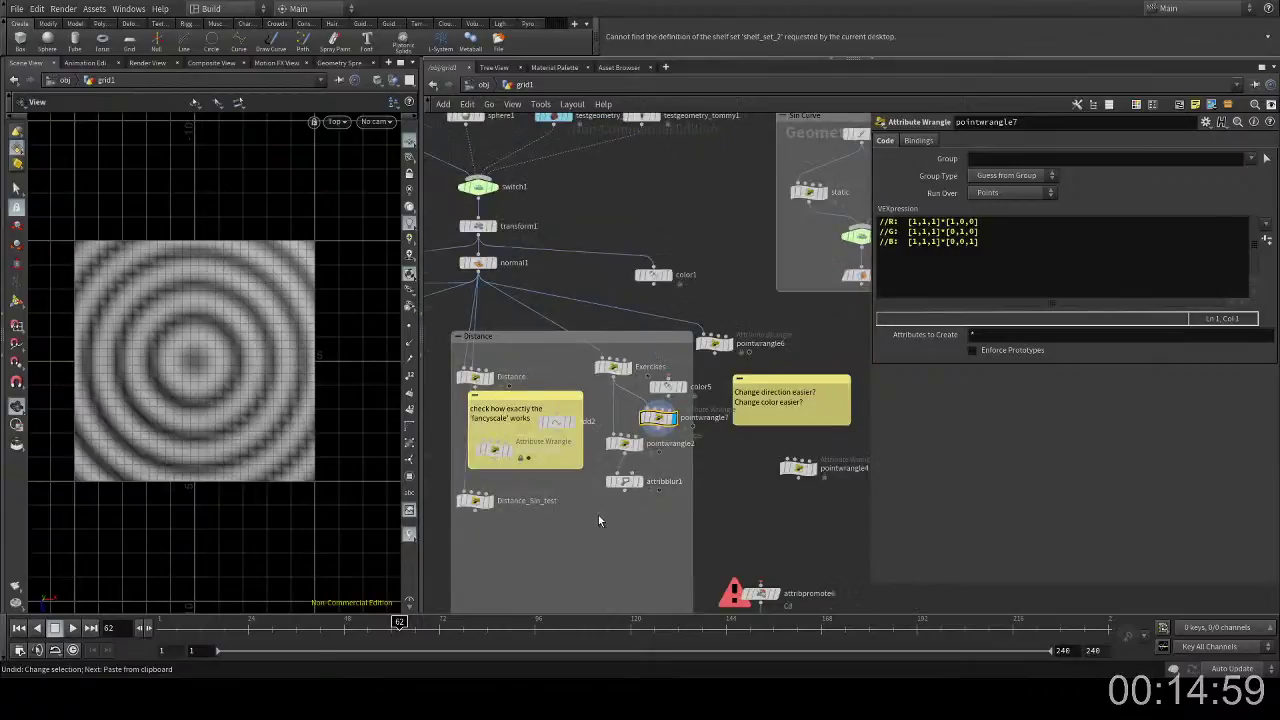
drag(695, 540, 690, 425)
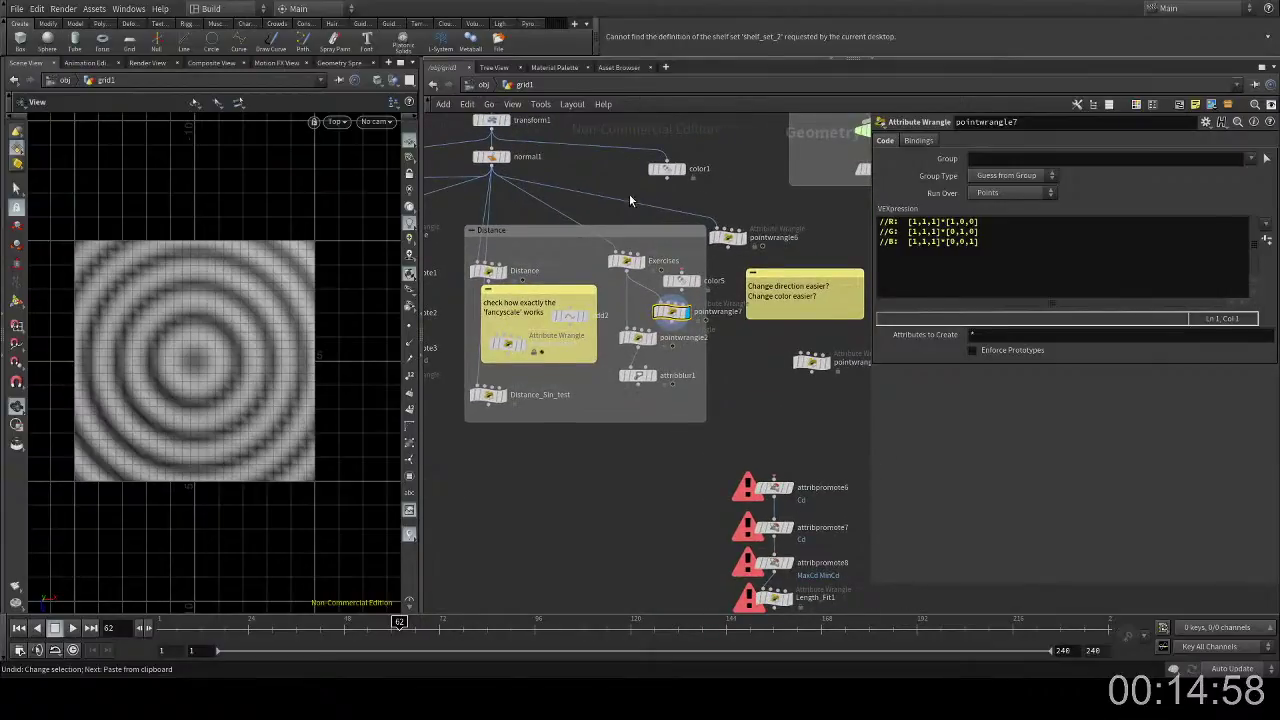
scroll(634, 200, up, 2)
click(648, 318)
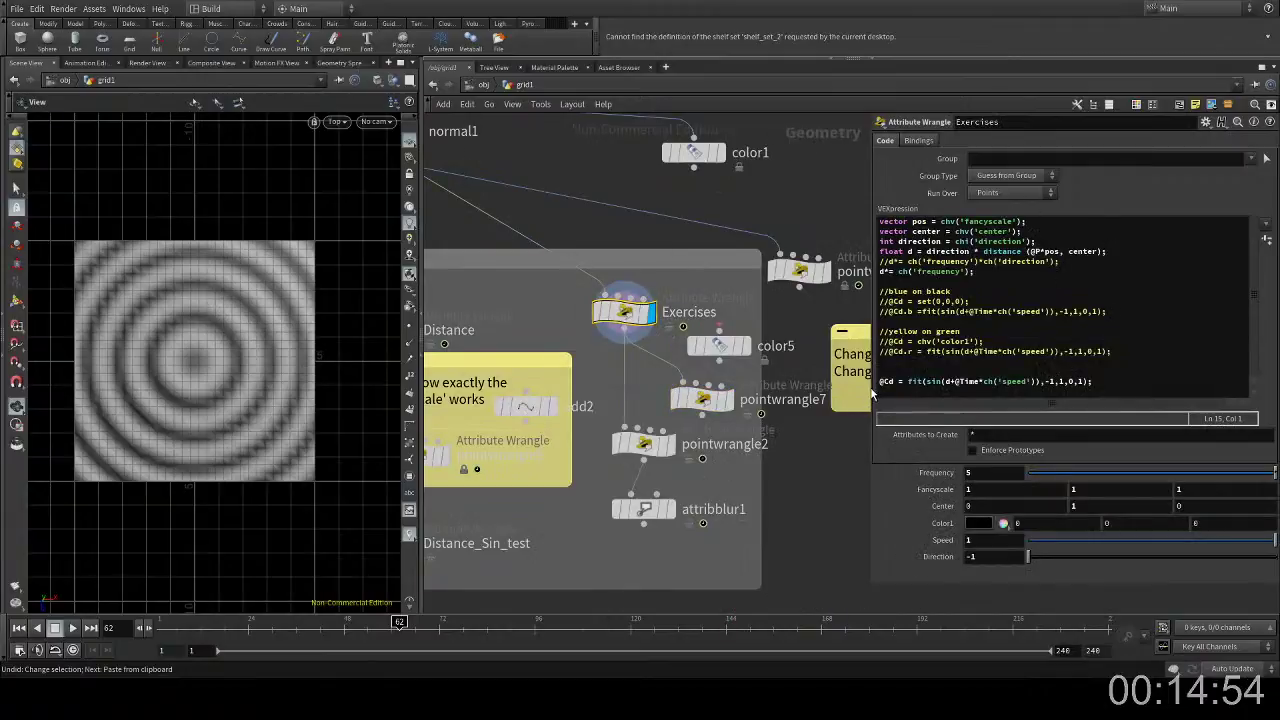
drag(872, 395, 856, 400)
scroll(777, 453, down, 2)
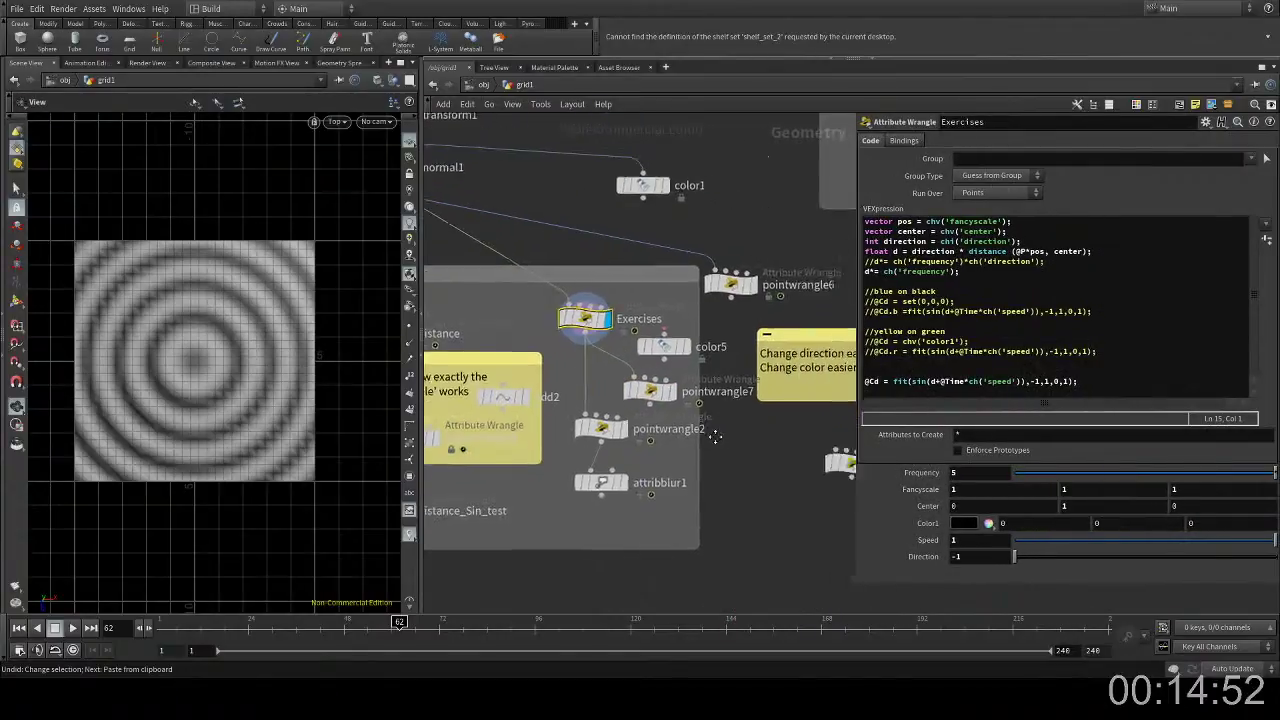
middle_drag(715, 437, 623, 434)
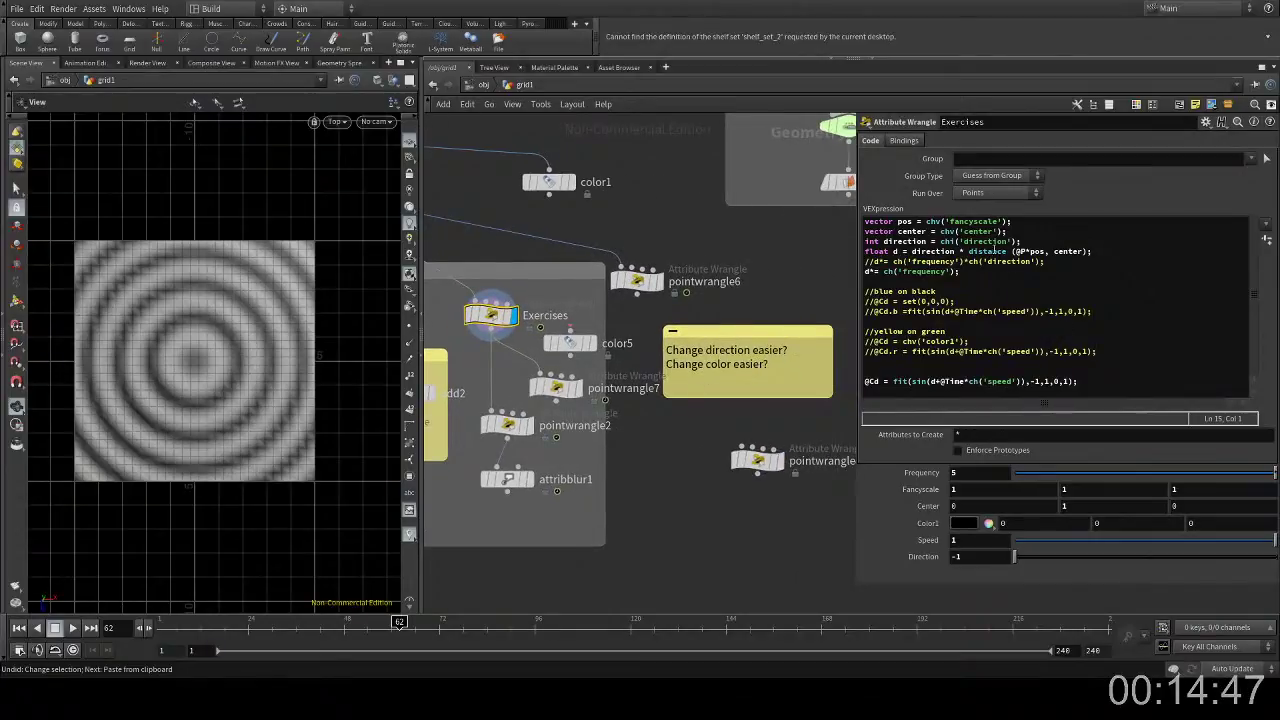
click(1105, 351)
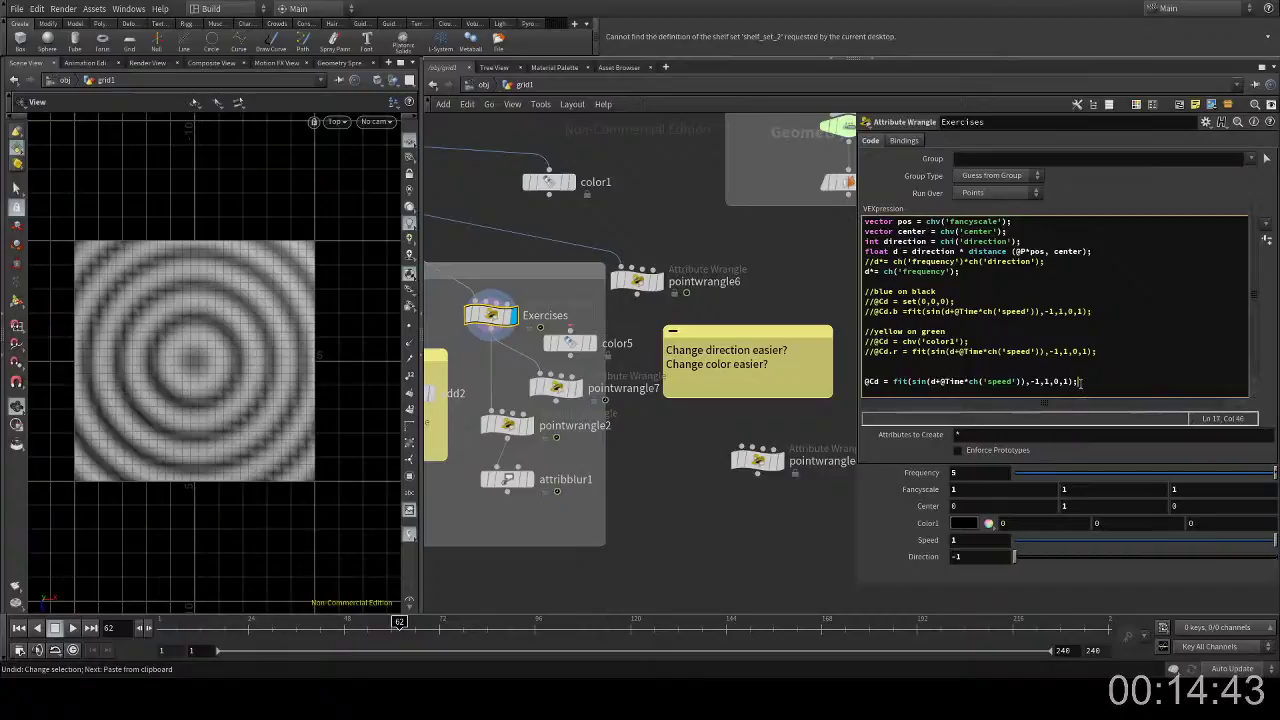
click(953, 371)
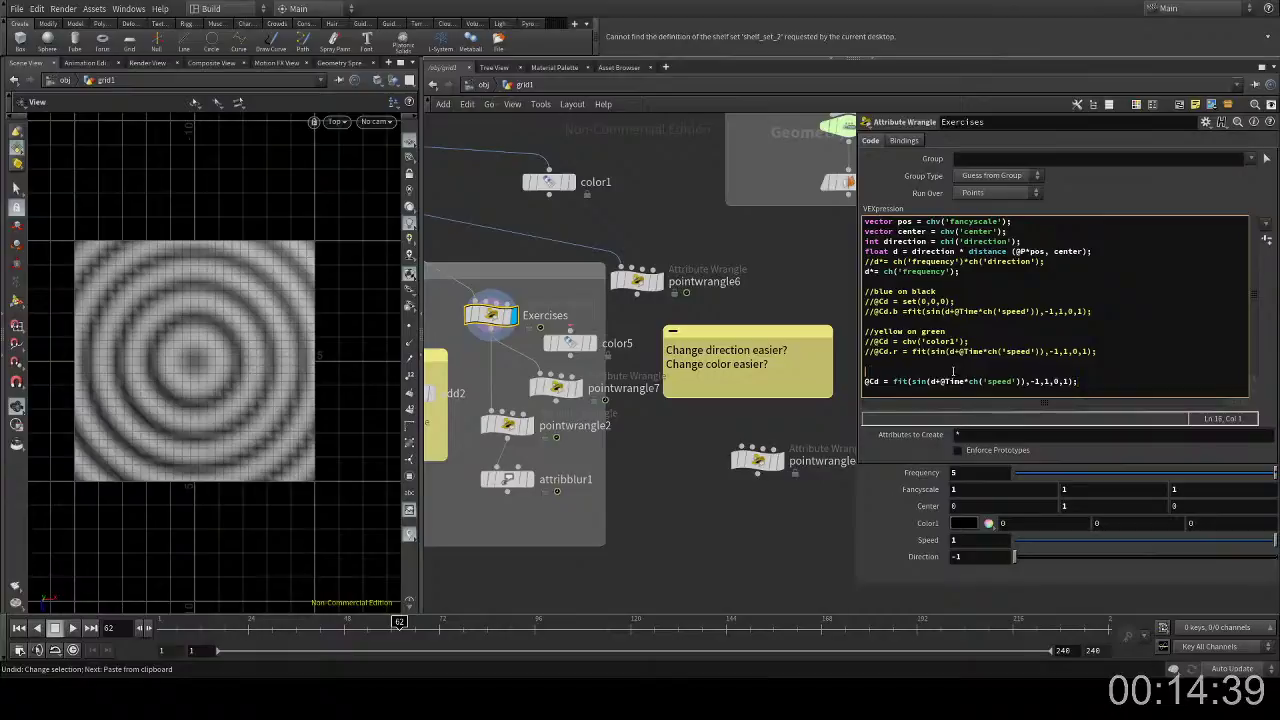
drag(961, 342, 924, 342)
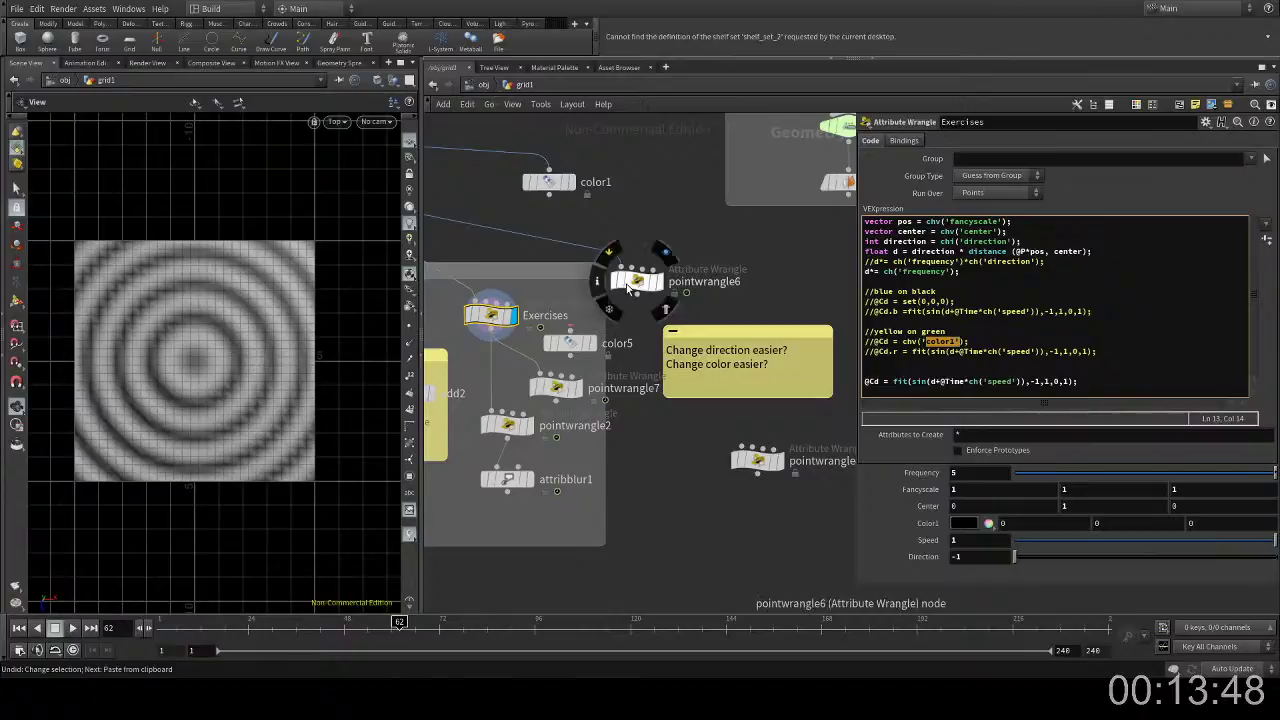
click(657, 285)
click(657, 285)
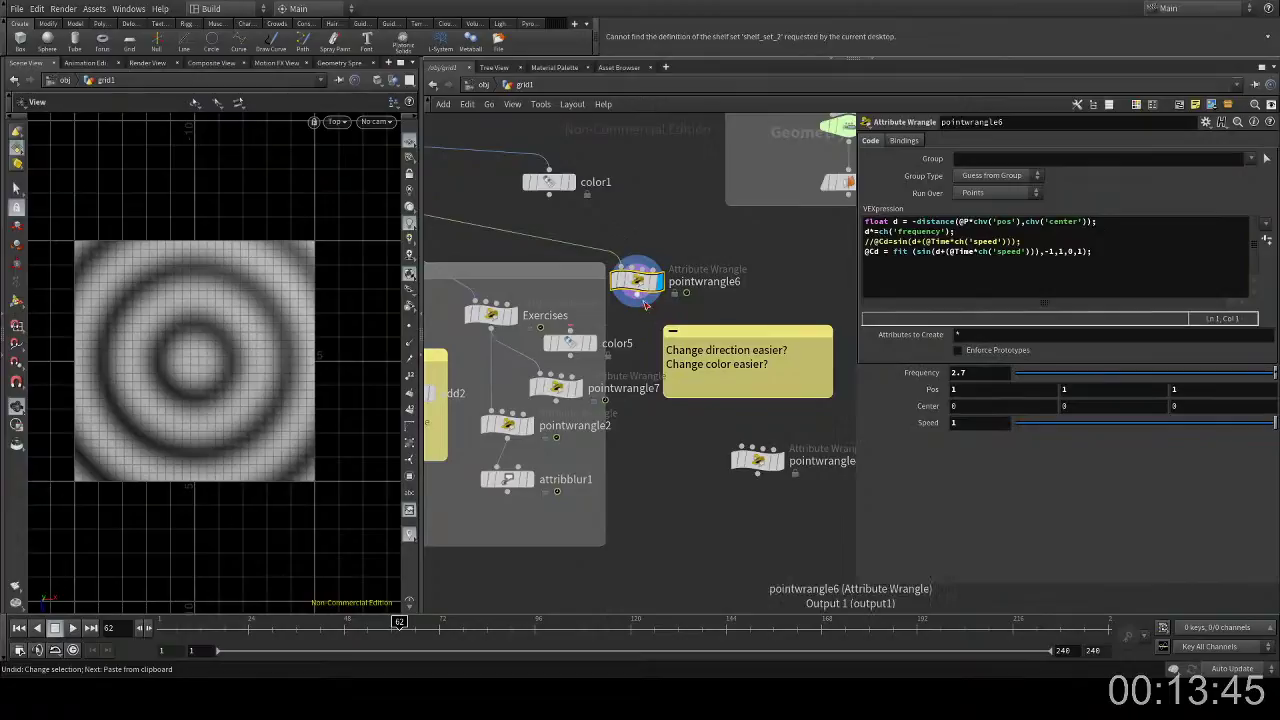
click(970, 273)
click(881, 253)
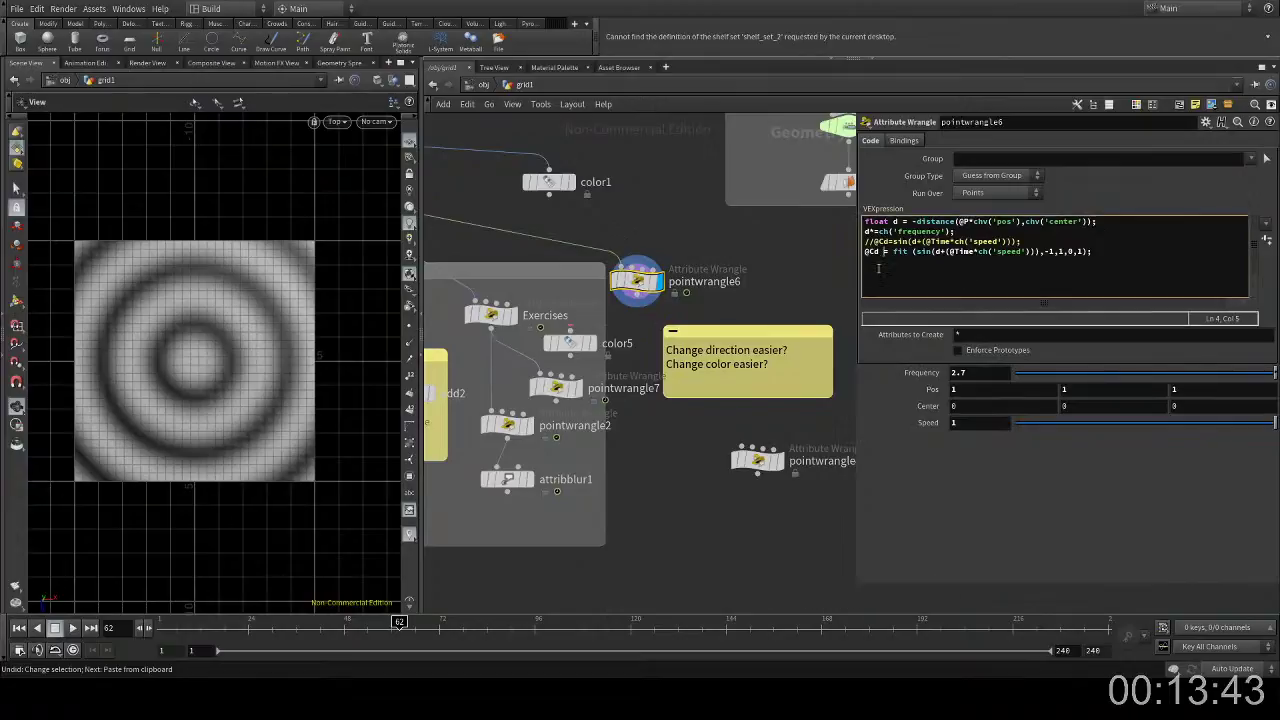
double_click(874, 251)
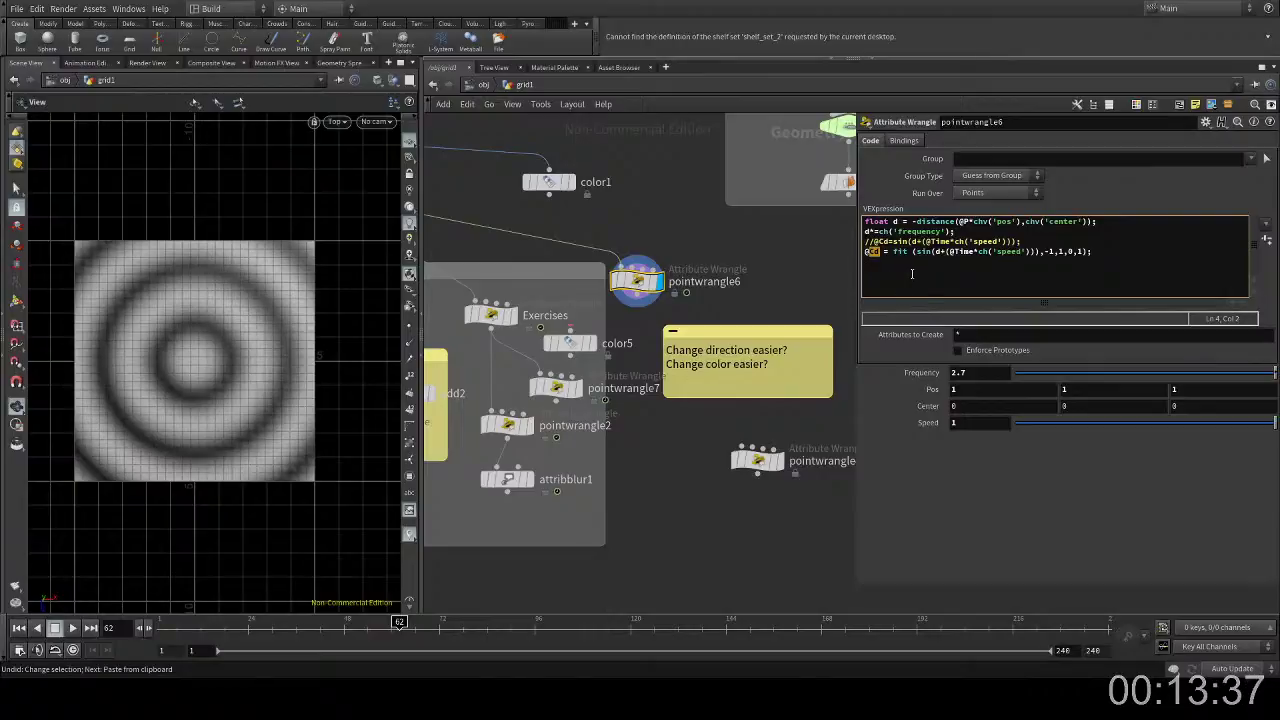
click(912, 251)
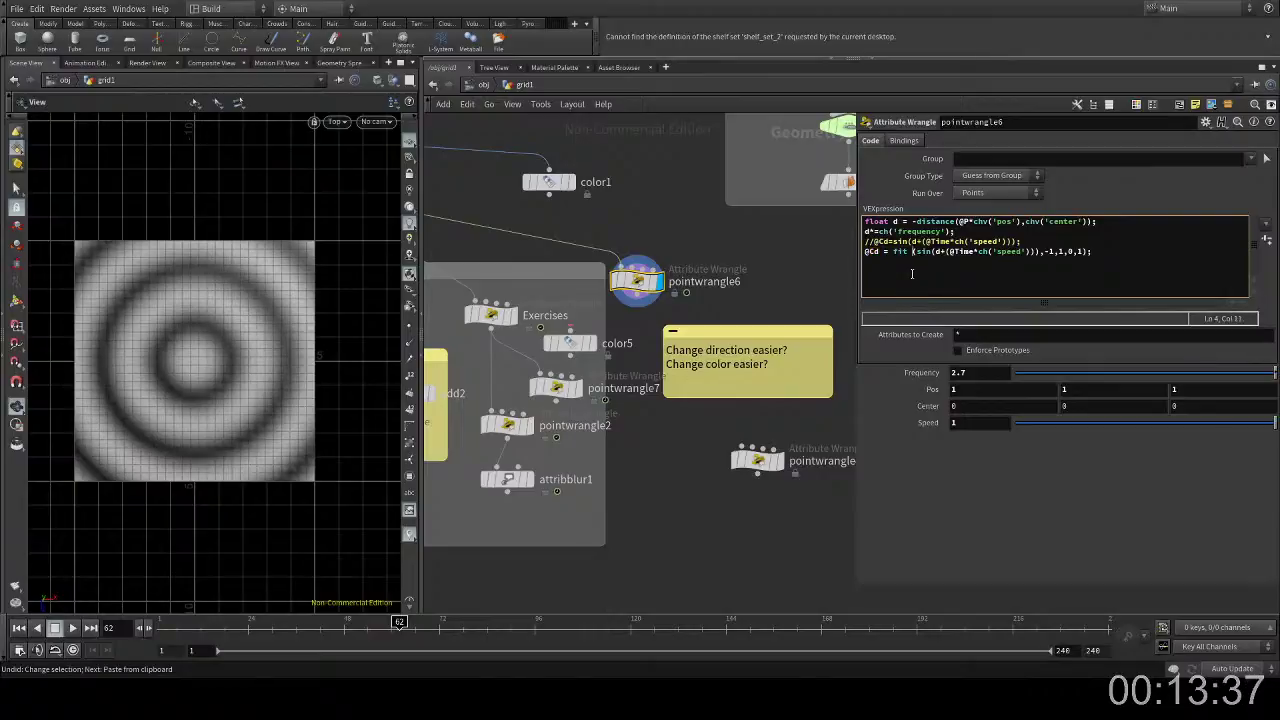
click(864, 251)
text(//)
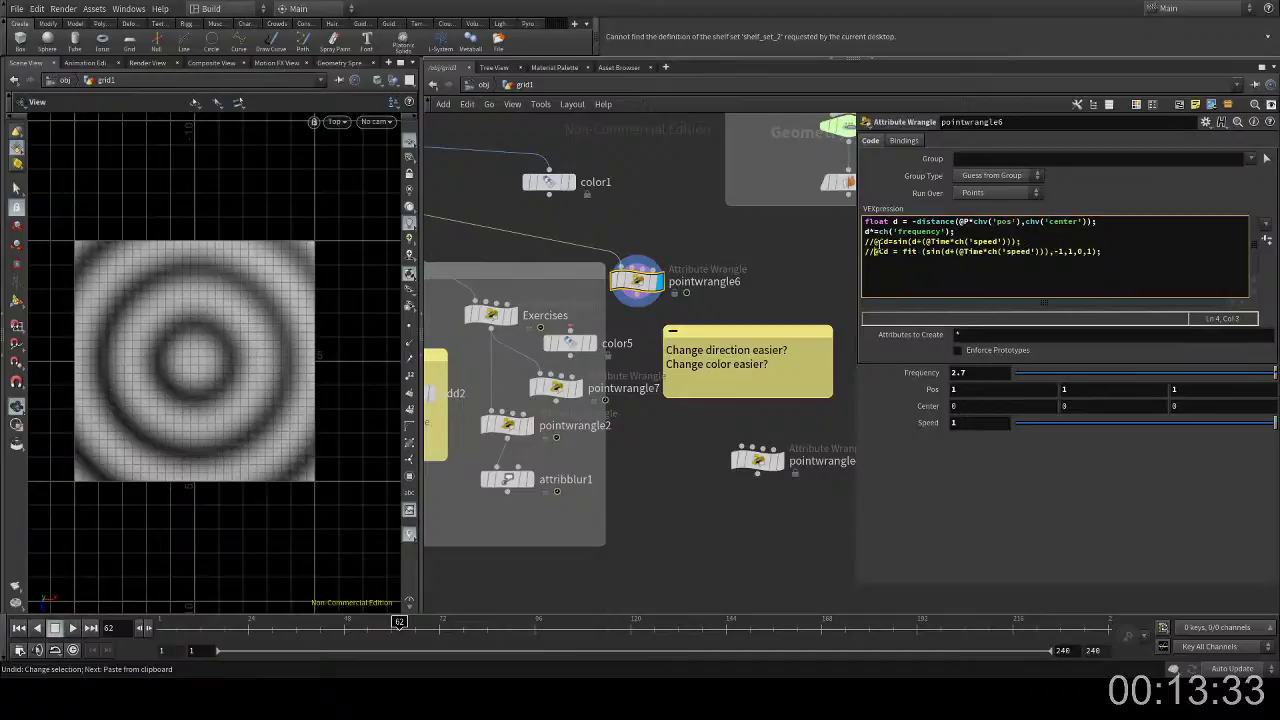
Step: Try turning the commented line 3 into an @P.y assignment, then undo the change
click(872, 241)
key(BackSpace)
key(BackSpace)
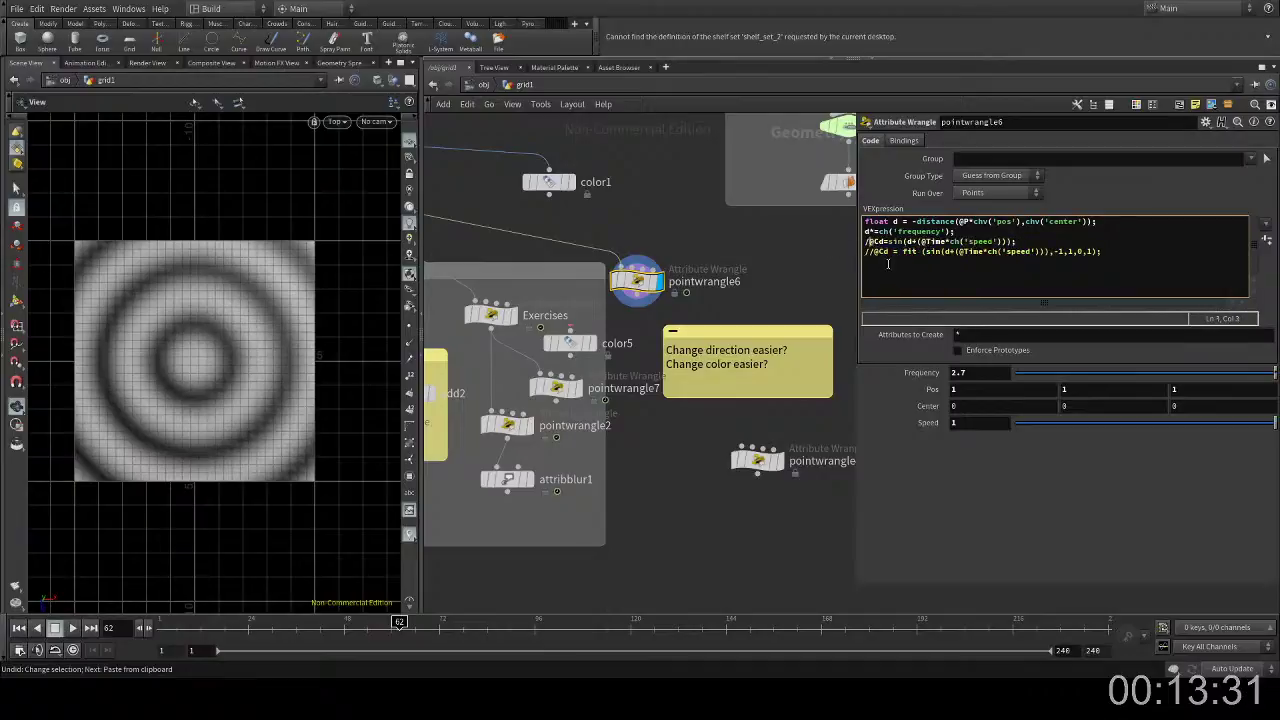
key(Delete)
key(Delete)
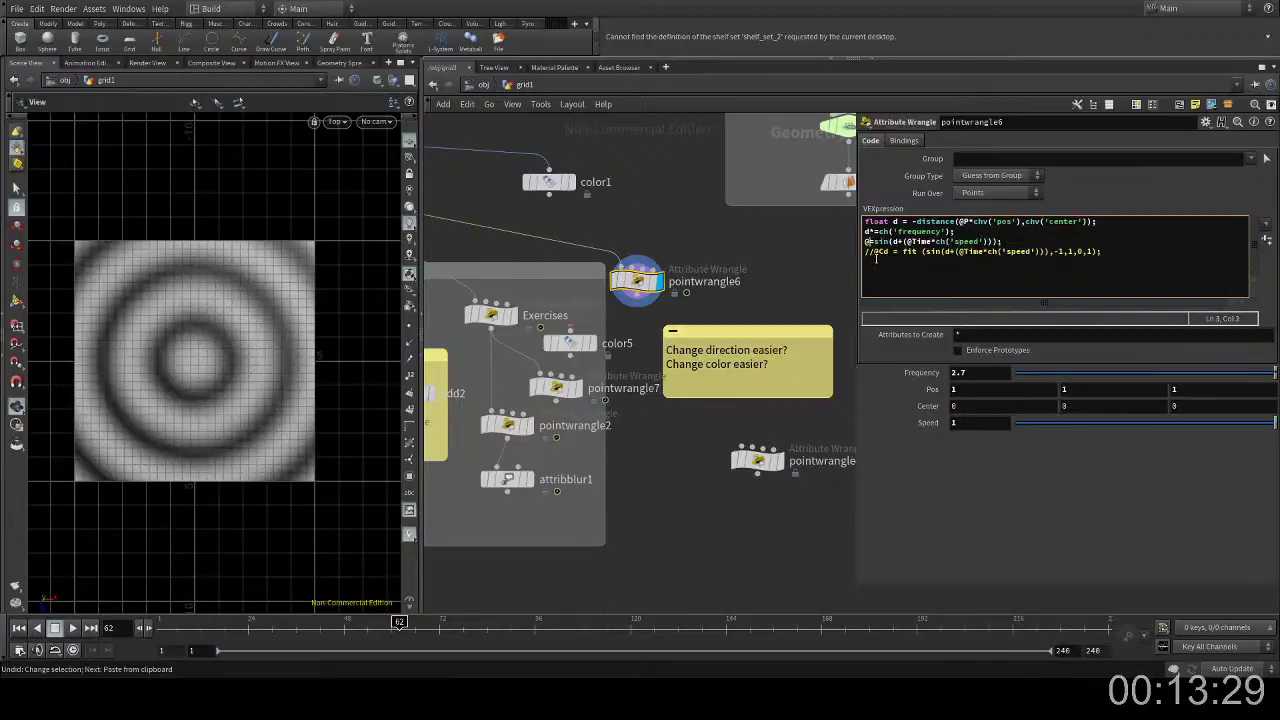
text(P)
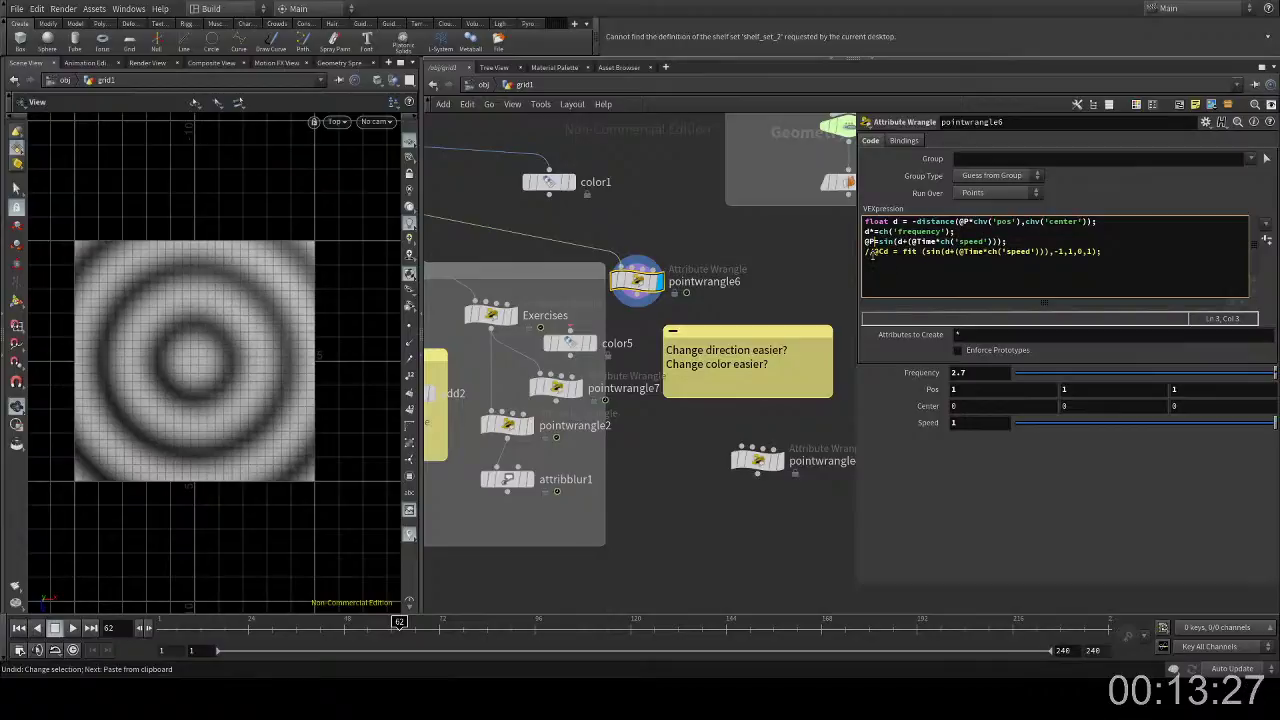
text(.y)
click(1048, 251)
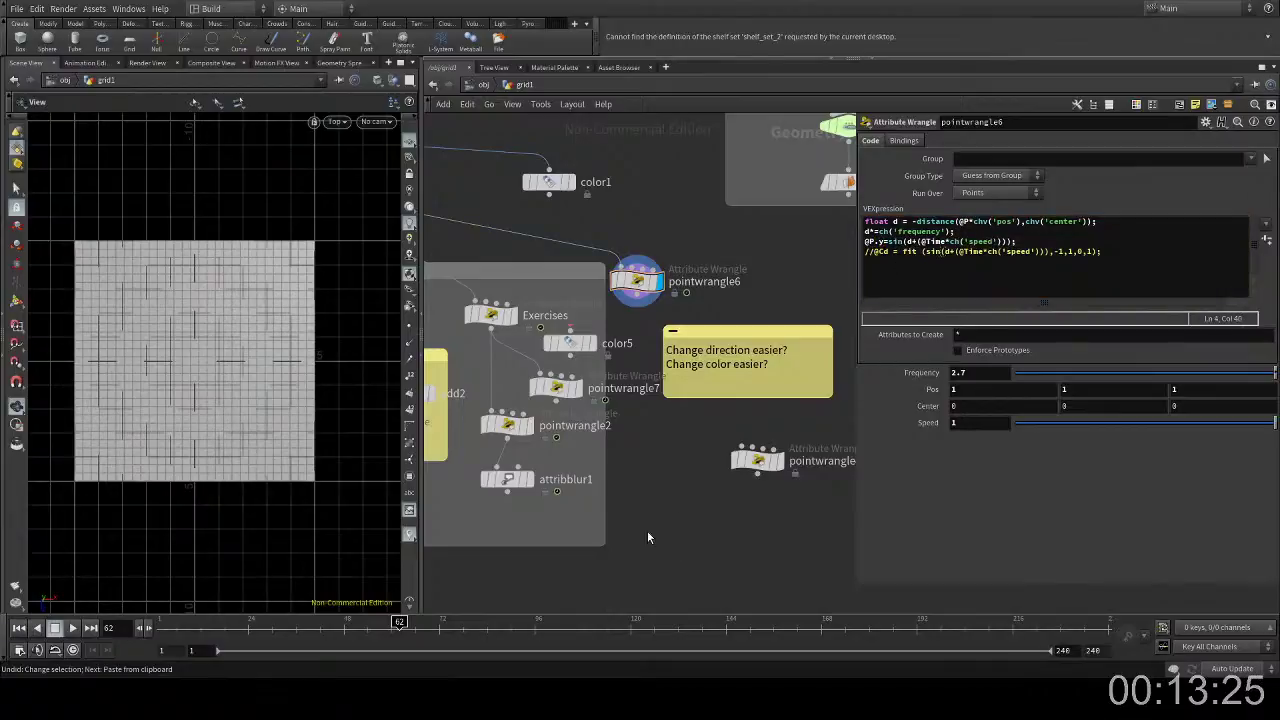
scroll(218, 342, up, 2)
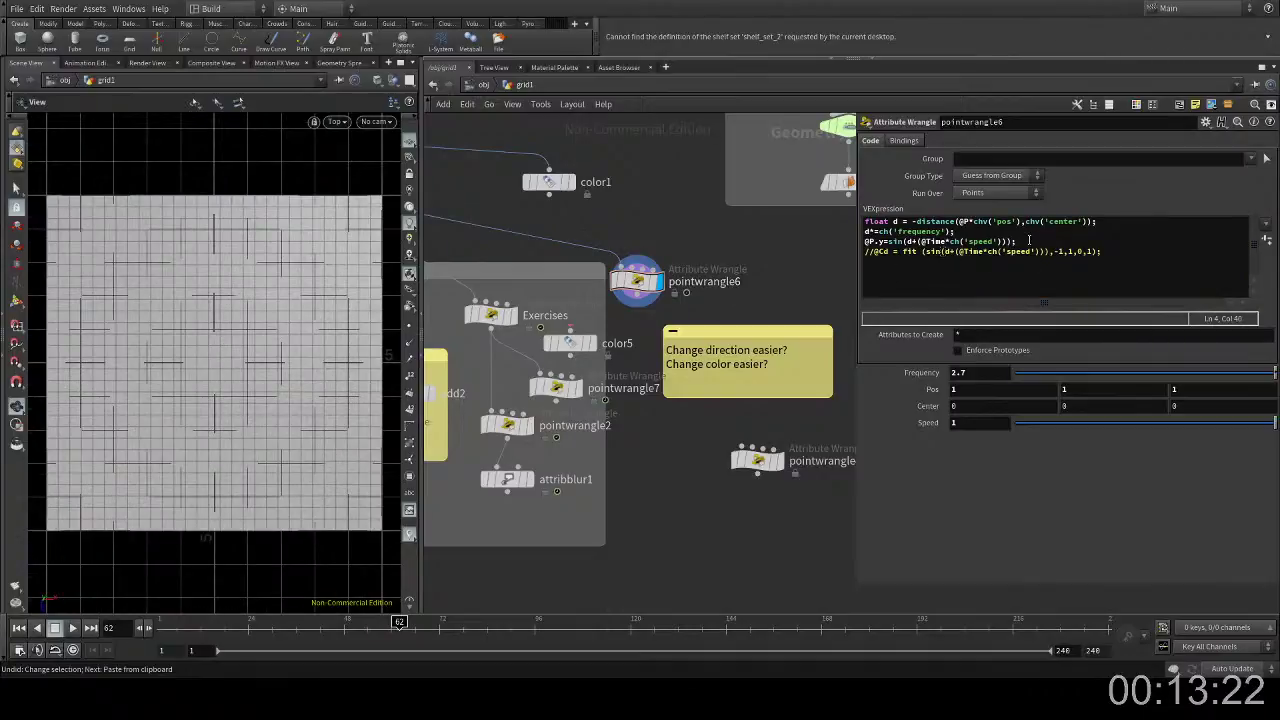
drag(1029, 240, 840, 241)
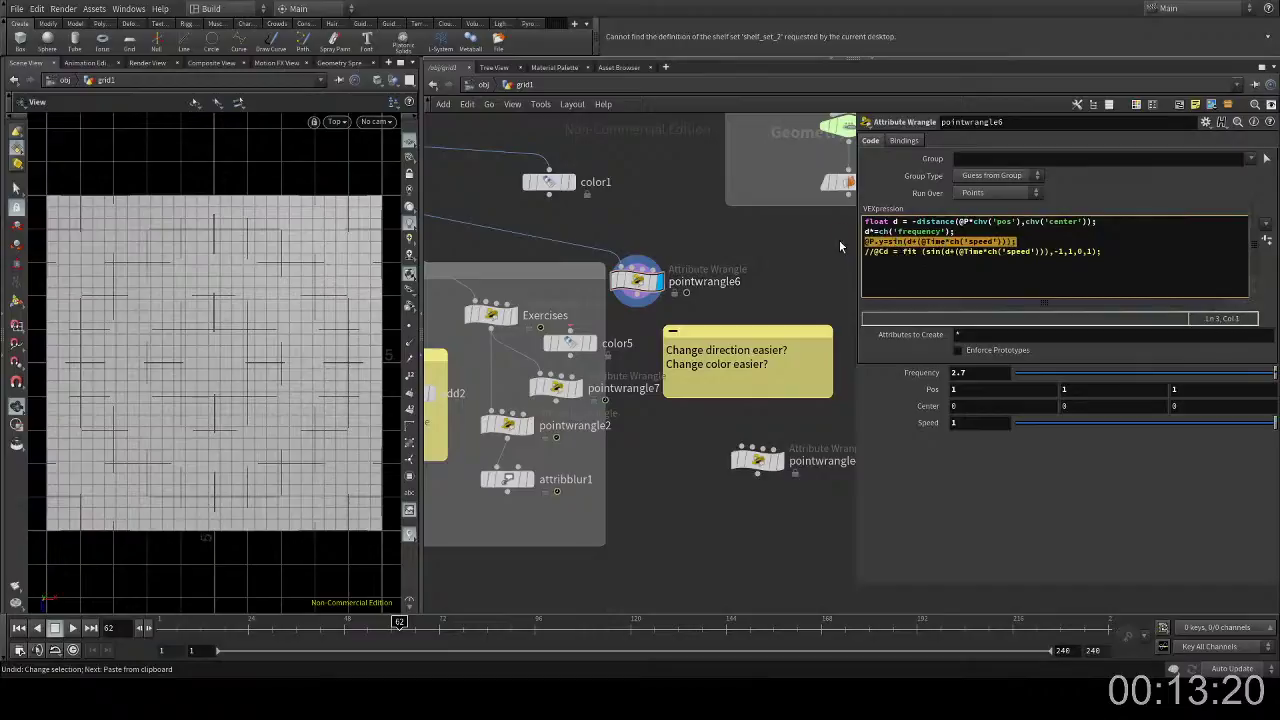
key(ctrl+z)
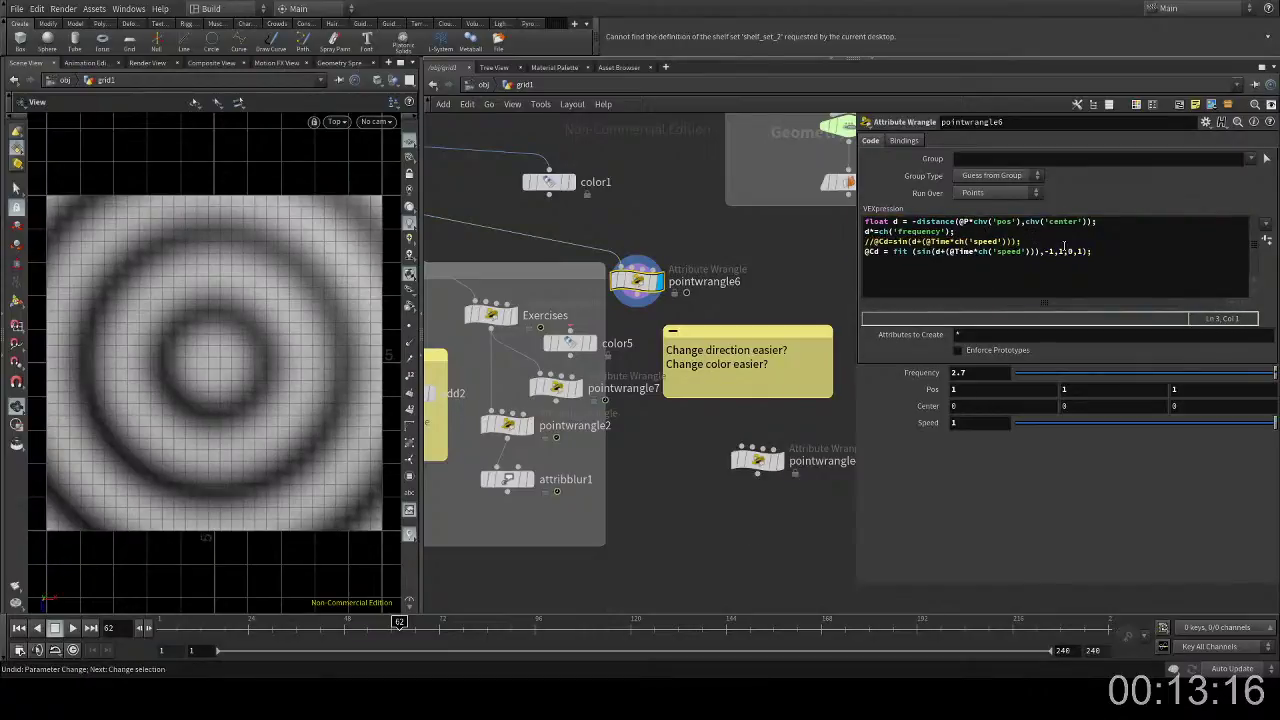
click(1115, 262)
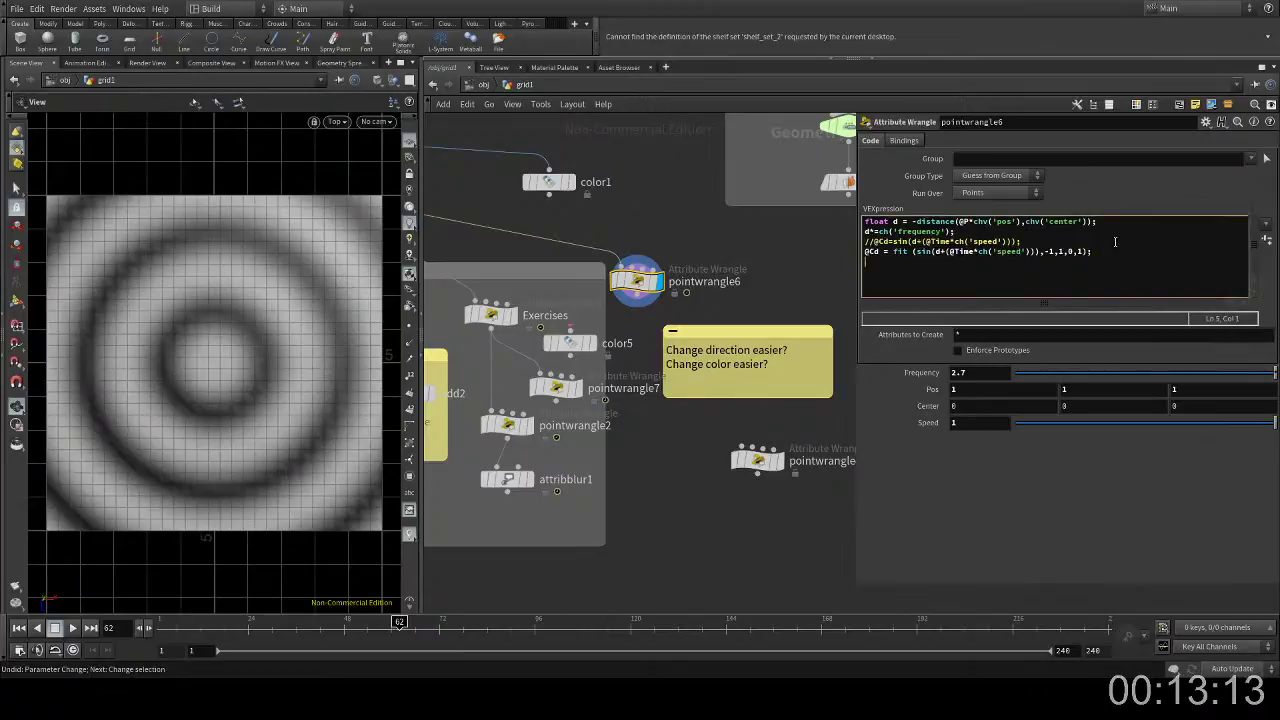
text(@P.y=sin(d+(@Time*ch('speed')));)
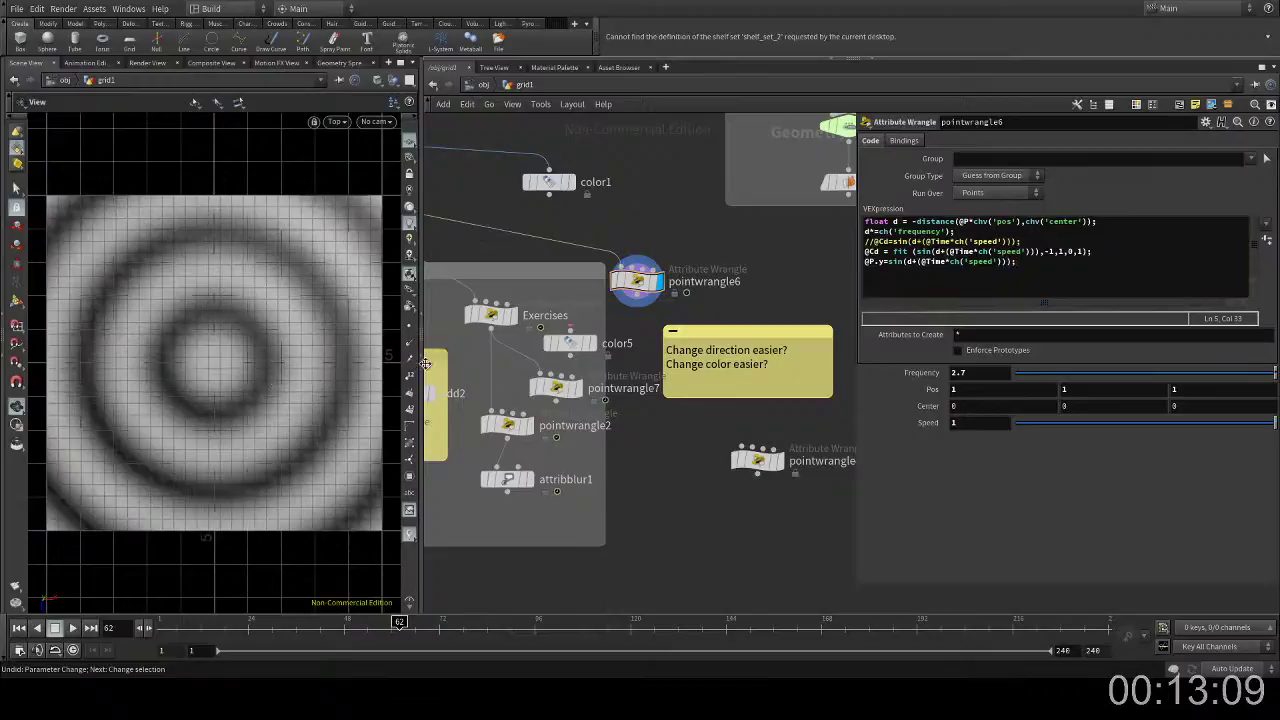
drag(424, 364, 516, 390)
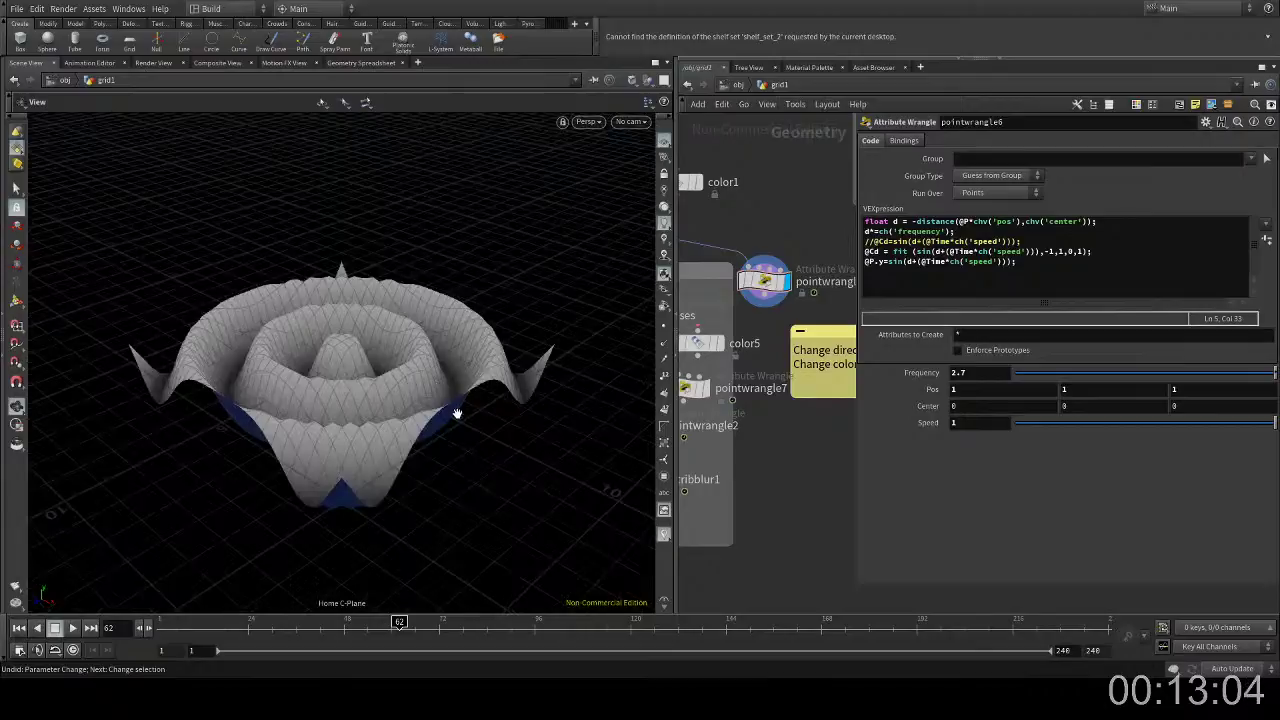
Step: Comment out the sin-based @P.y line with // and orbit around the surface
mouse_move(456, 413)
mouse_down()
mouse_move(434, 414)
mouse_move(514, 409)
mouse_up()
click(999, 286)
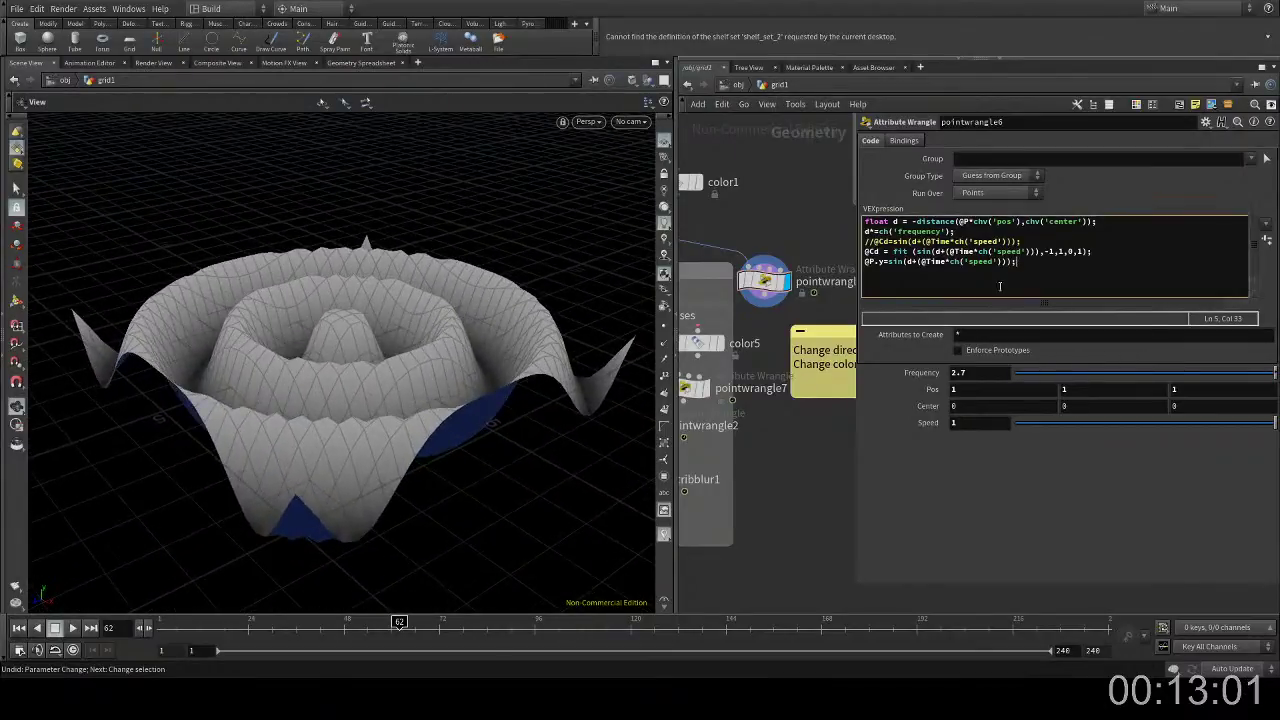
click(882, 287)
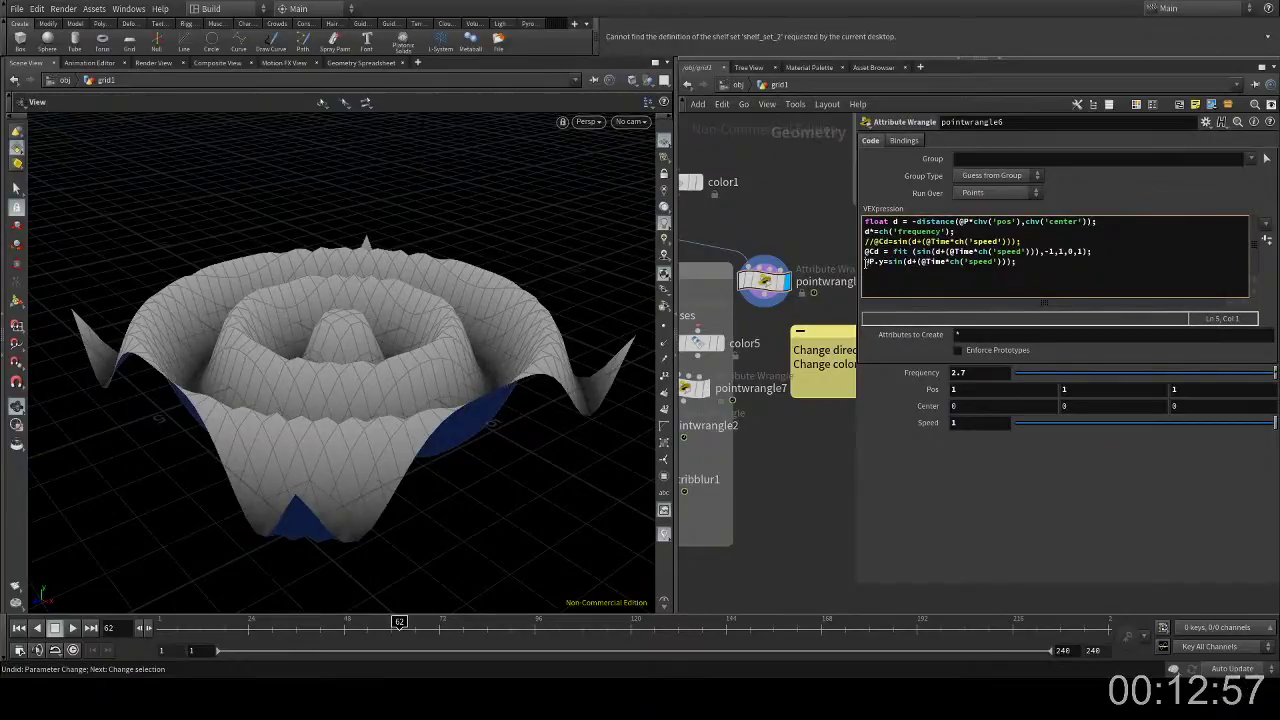
text(//)
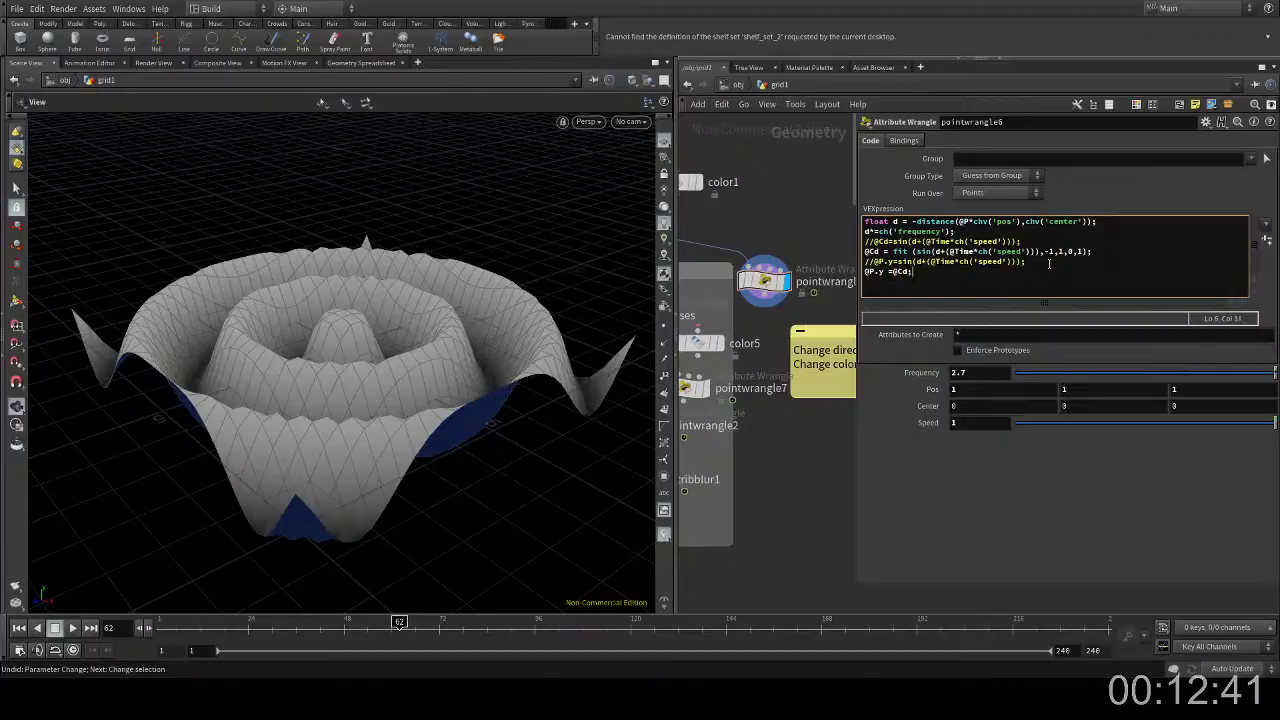
click(772, 486)
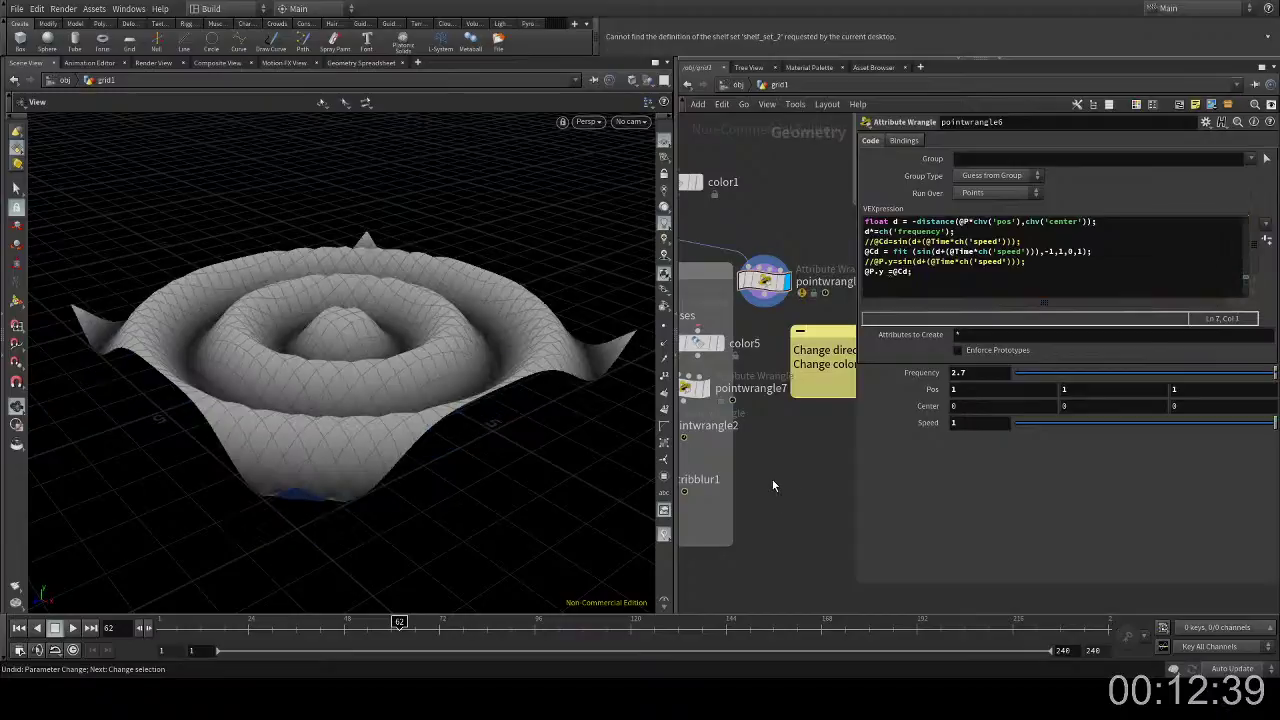
drag(464, 417, 337, 371)
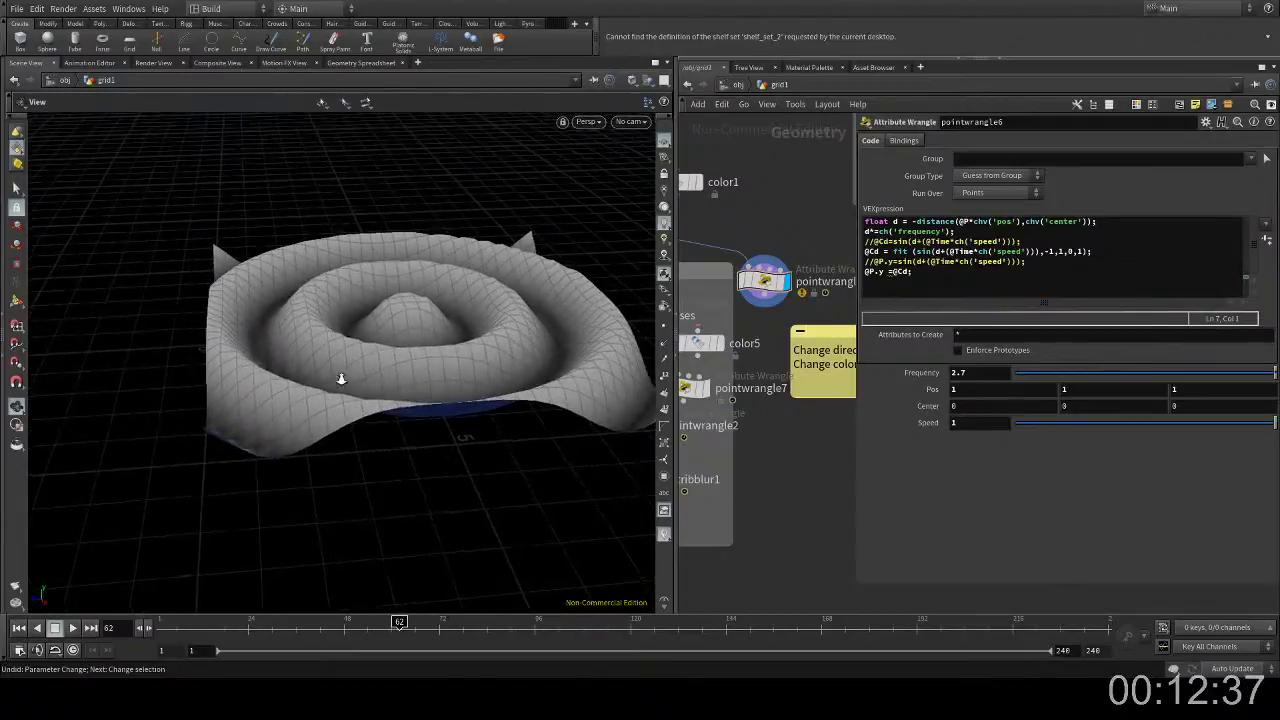
right_drag(337, 371, 420, 358)
mouse_move(420, 358)
mouse_down()
mouse_move(300, 349)
mouse_move(515, 374)
mouse_move(594, 363)
mouse_move(429, 351)
mouse_move(481, 453)
mouse_move(500, 440)
mouse_up()
click(910, 273)
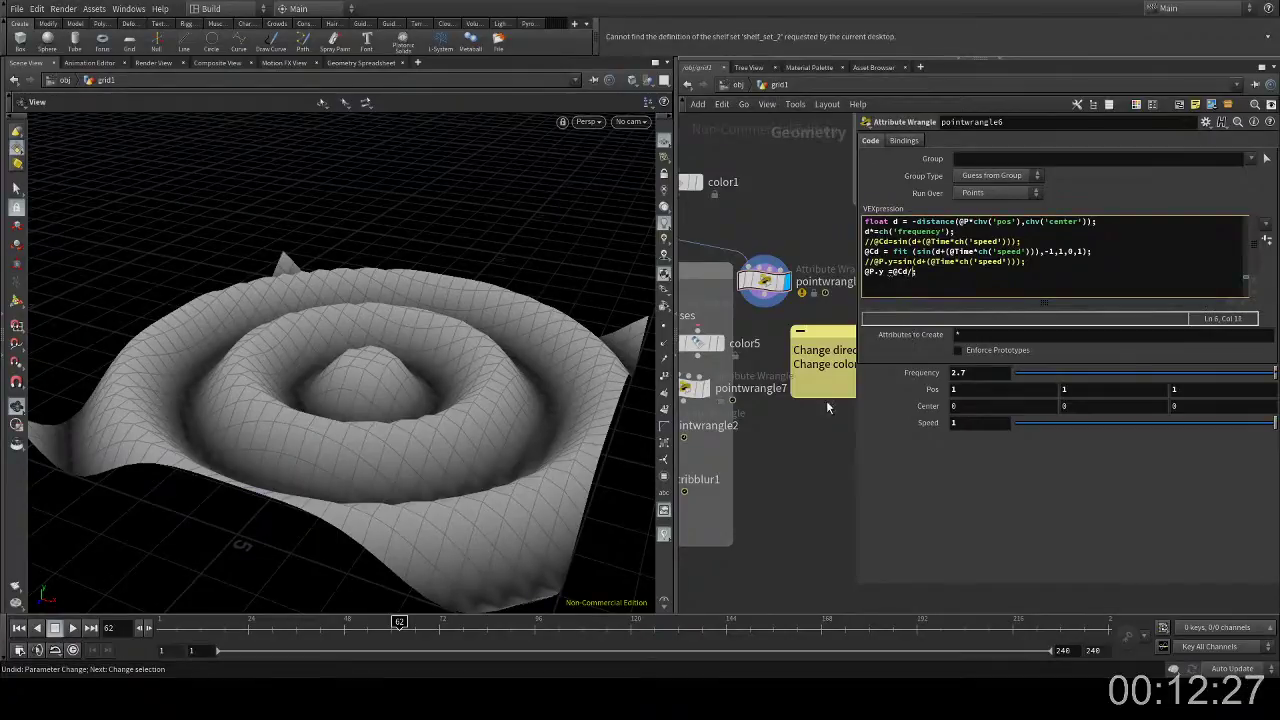
key(Left)
key(Left)
key(Left)
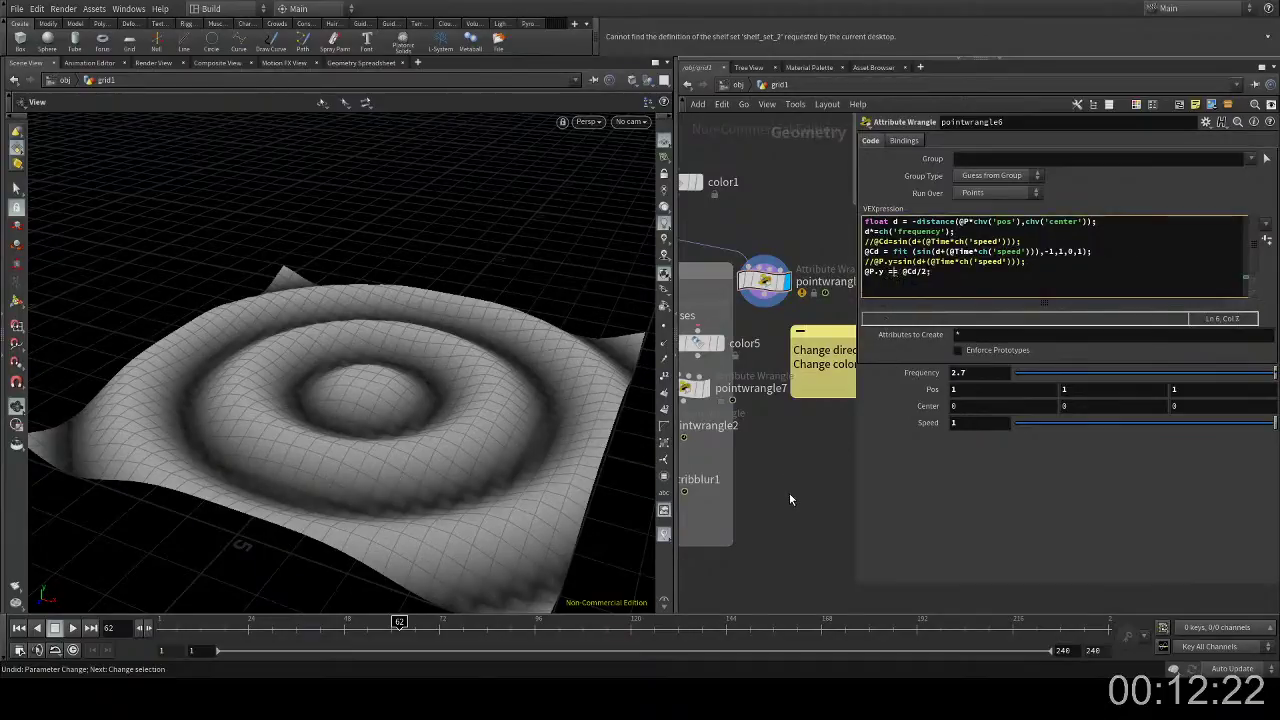
alt+drag(445, 497, 457, 430)
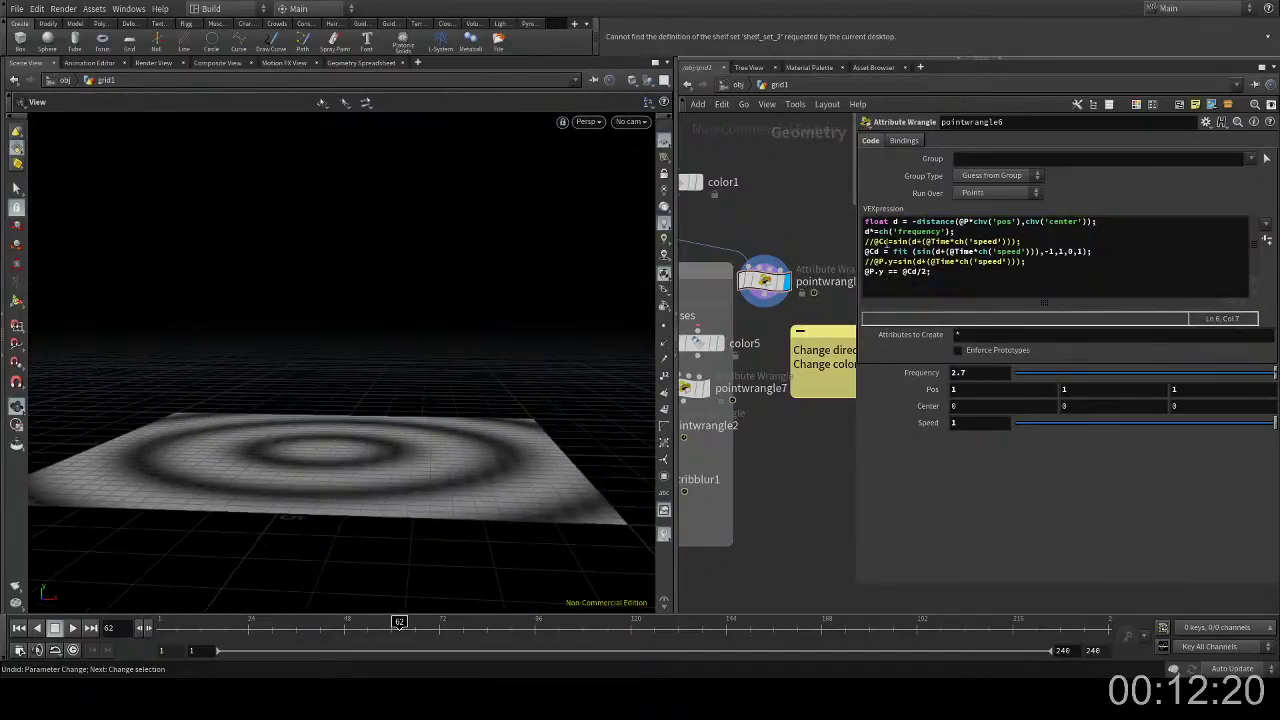
click(927, 271)
key(BackSpace)
key(BackSpace)
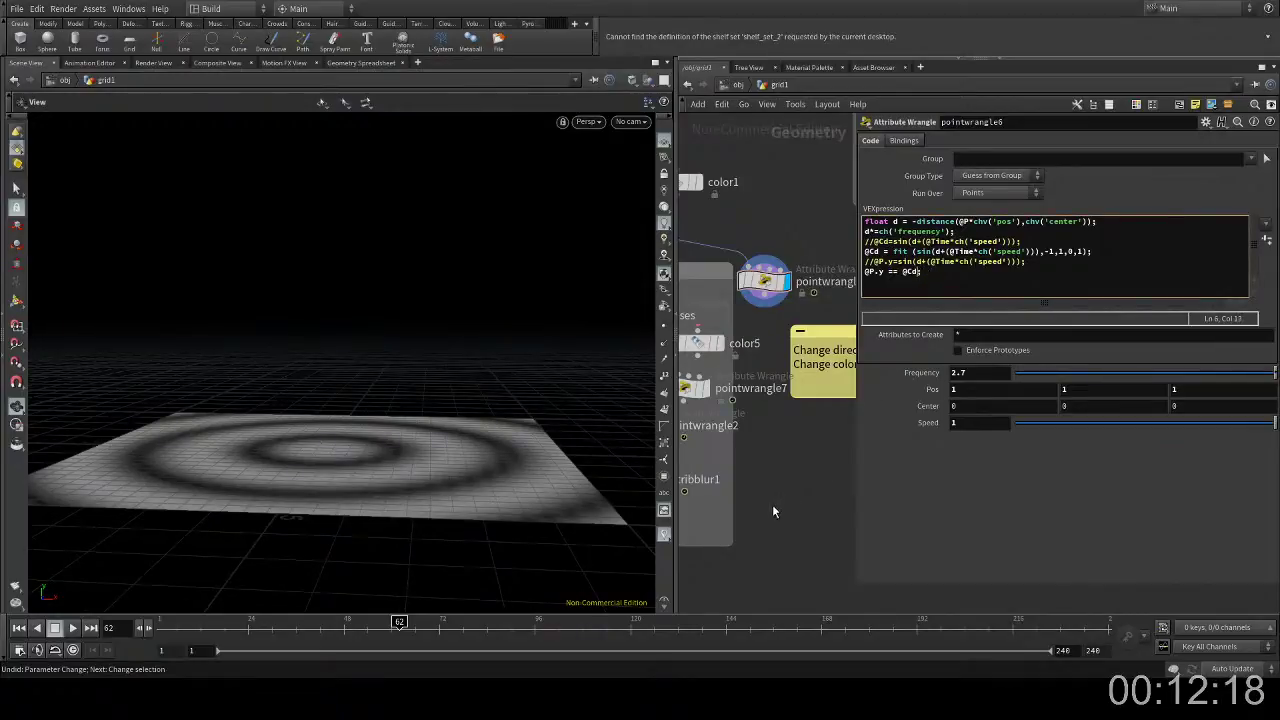
drag(390, 458, 358, 455)
click(917, 271)
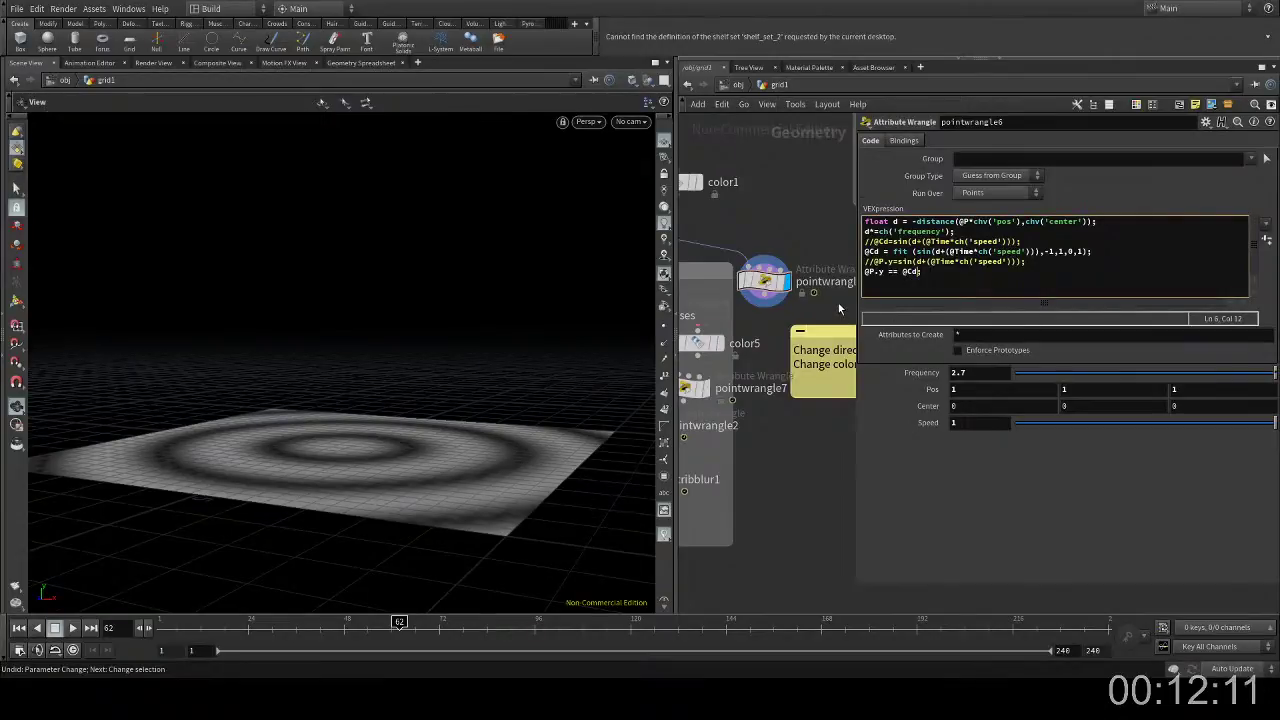
text(*)
text(10)
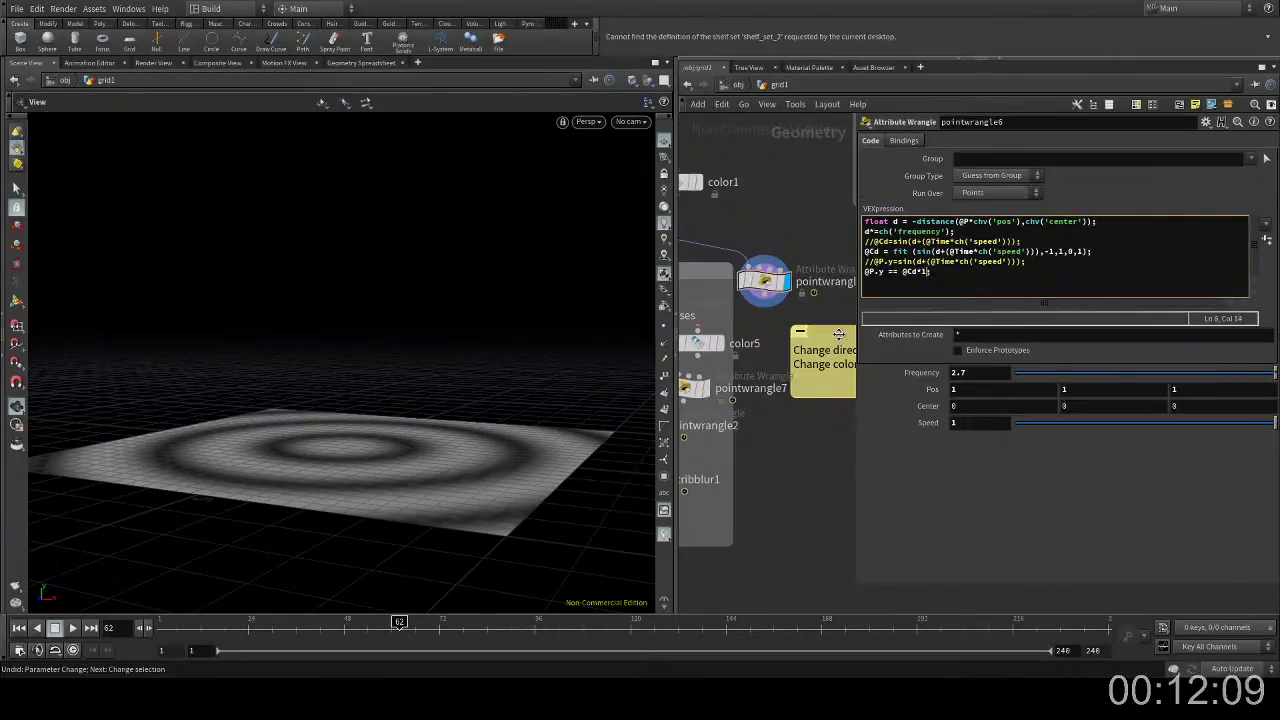
text(;)
mouse_move(367, 439)
mouse_down()
mouse_move(474, 457)
mouse_move(457, 446)
mouse_move(460, 429)
mouse_move(478, 456)
mouse_move(391, 500)
mouse_up()
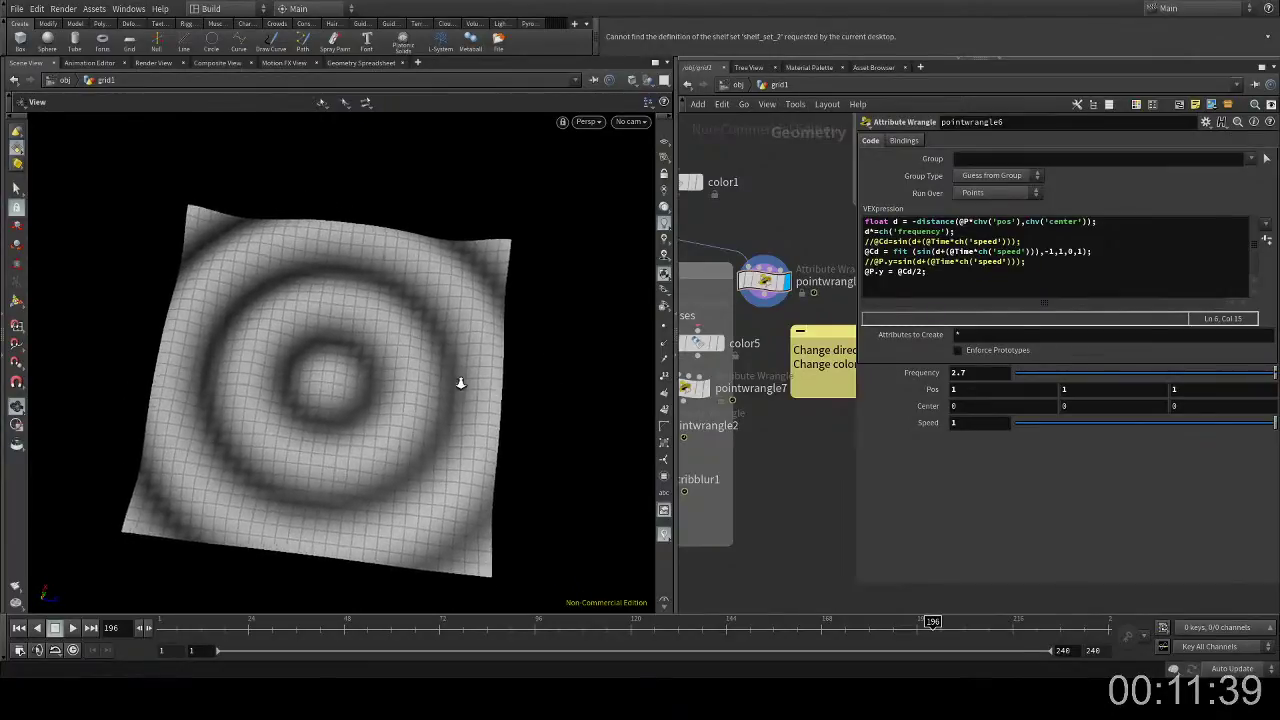
click(73, 628)
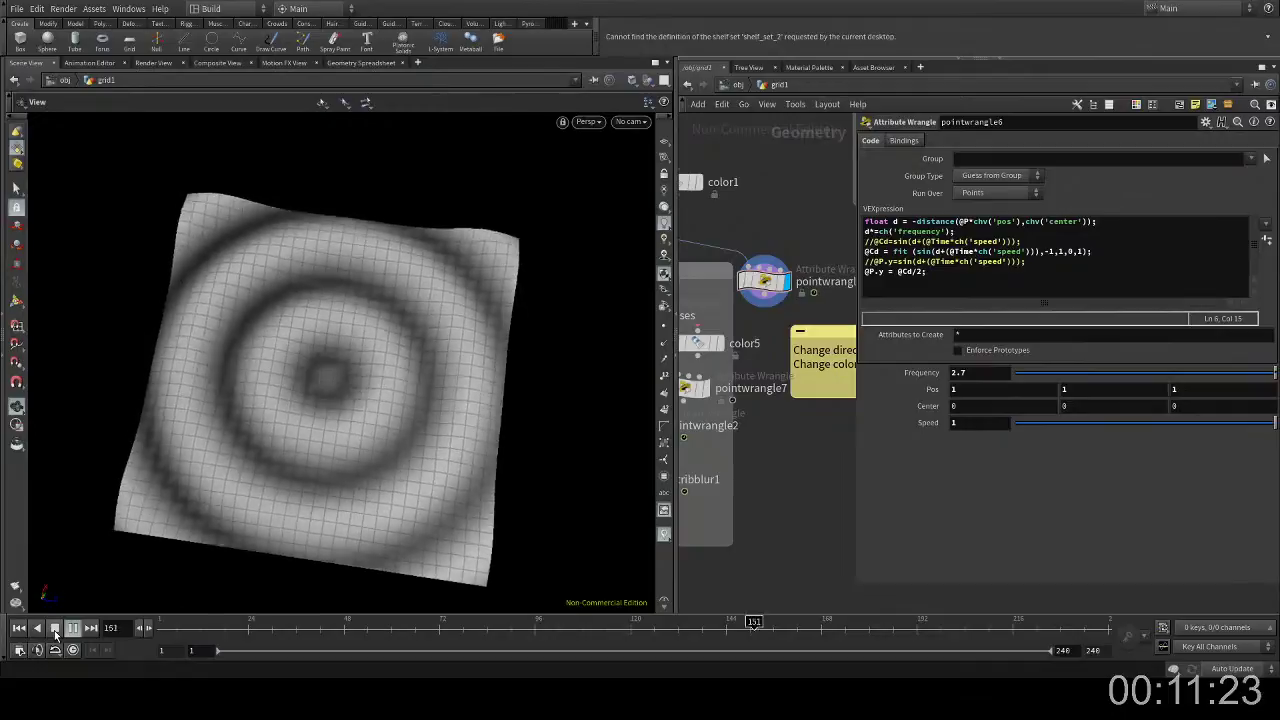
click(55, 632)
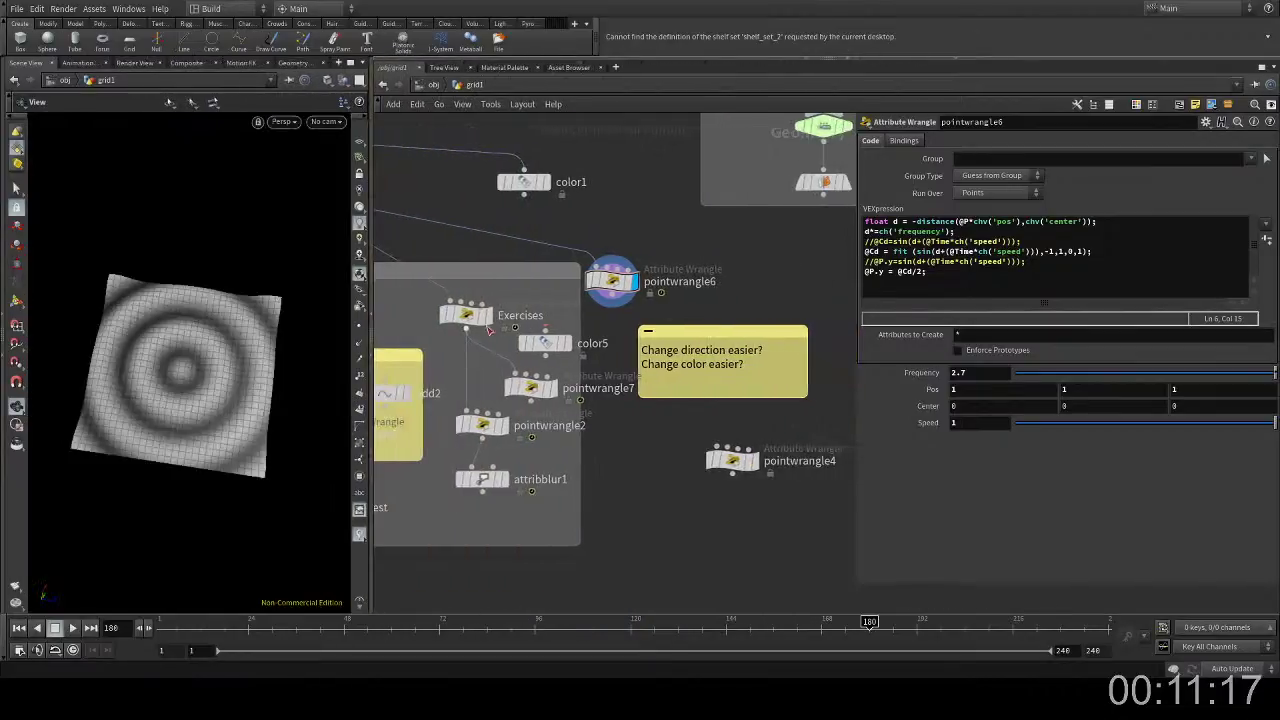
Step: Rename the ripple wrangle to Exercises, becoming Exercises1, and enlarge the 3D view
double_click(515, 316)
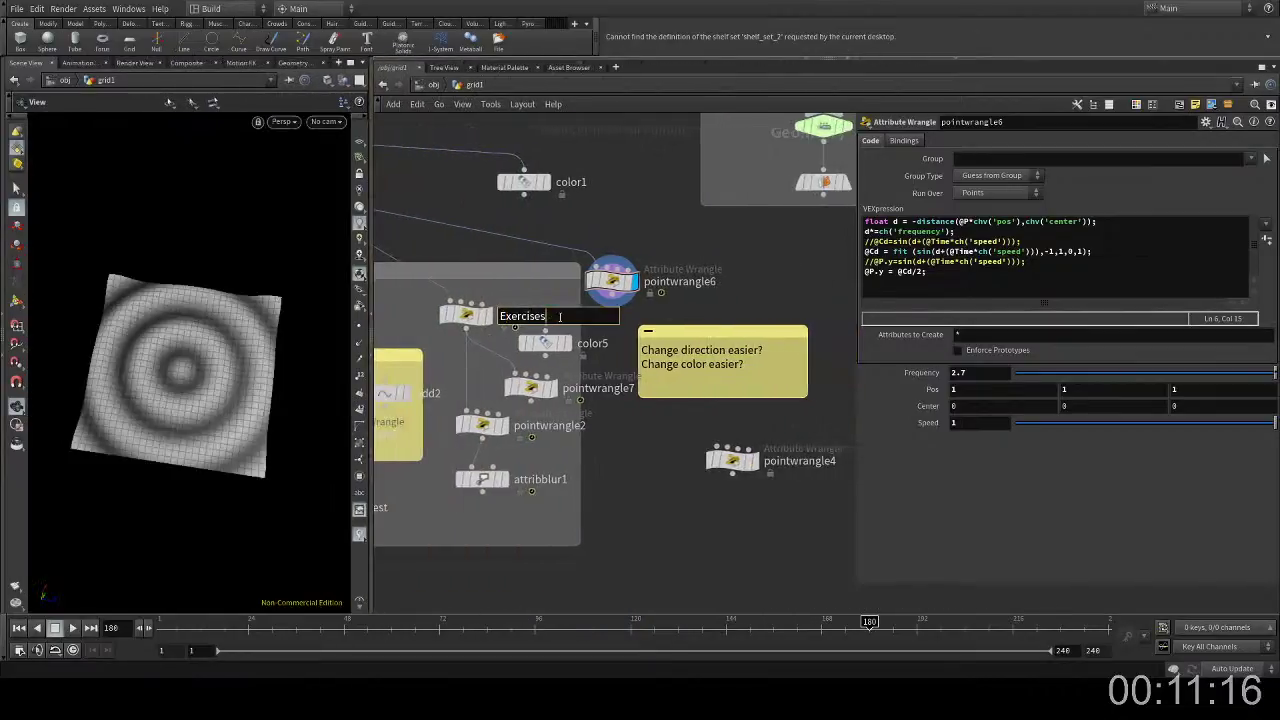
double_click(680, 281)
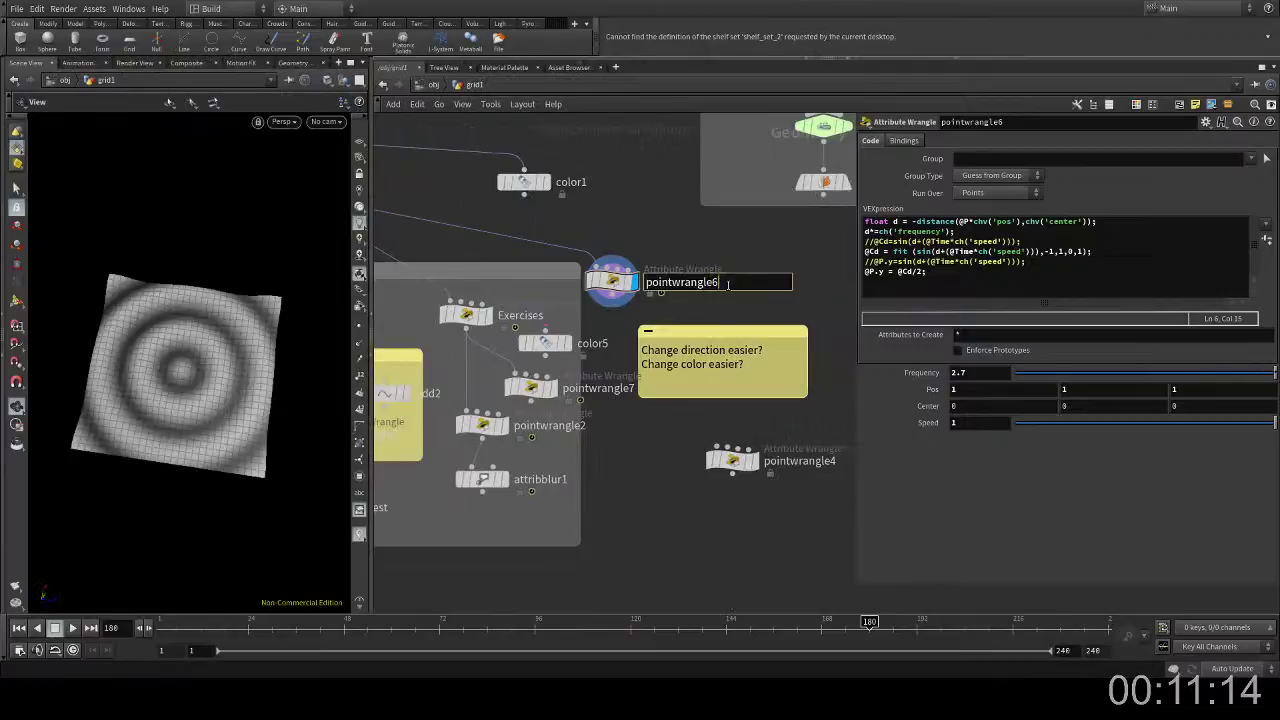
text(Exercises)
key(Return)
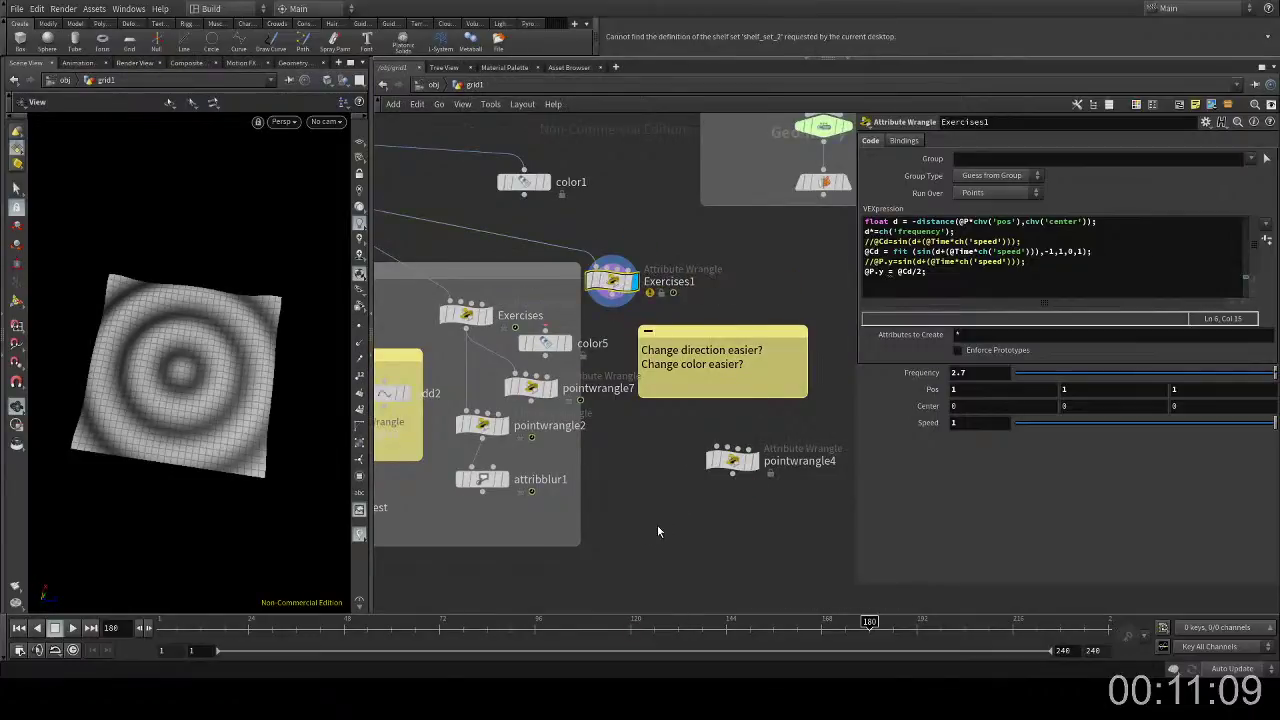
middle_drag(657, 524, 689, 537)
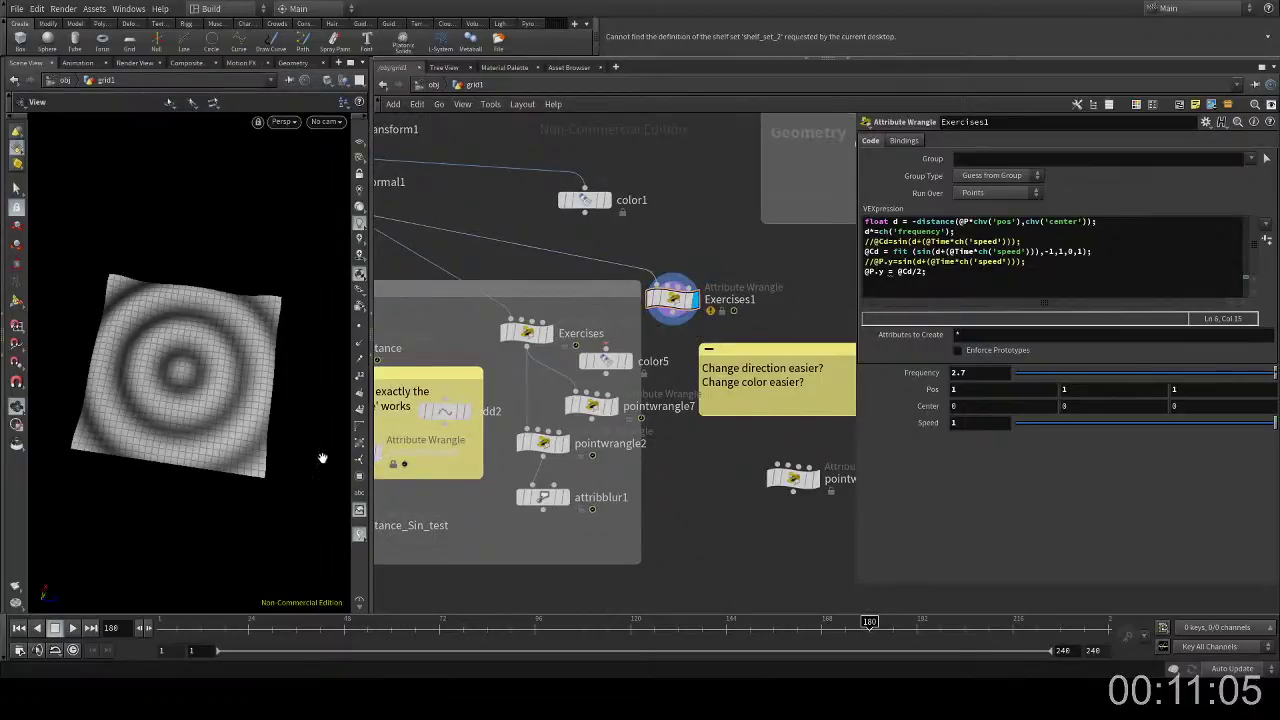
drag(369, 425, 512, 425)
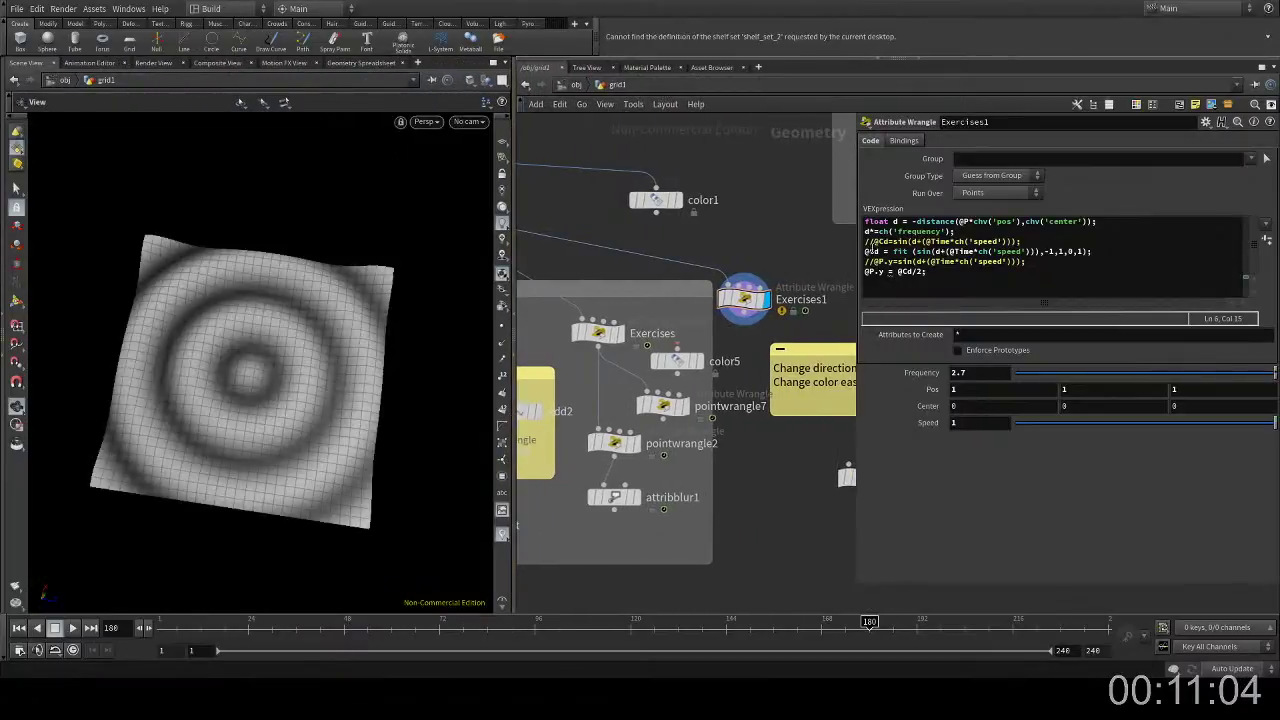
click(913, 272)
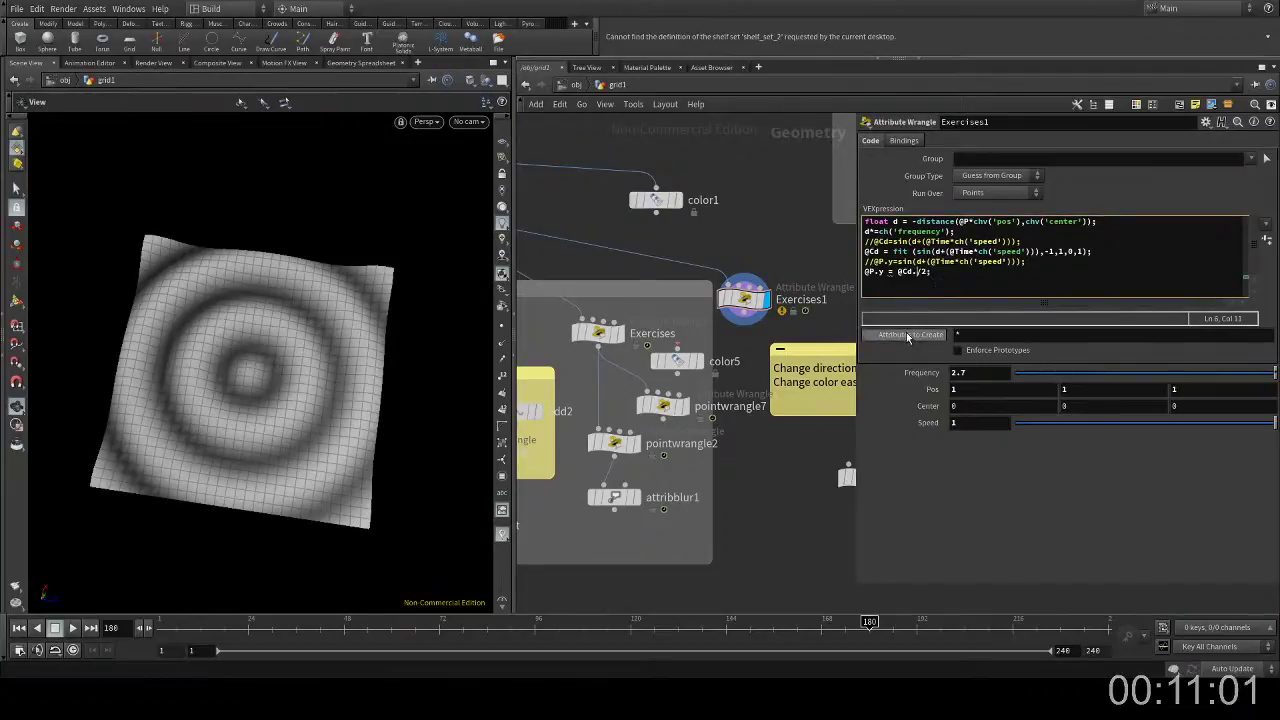
text(r)
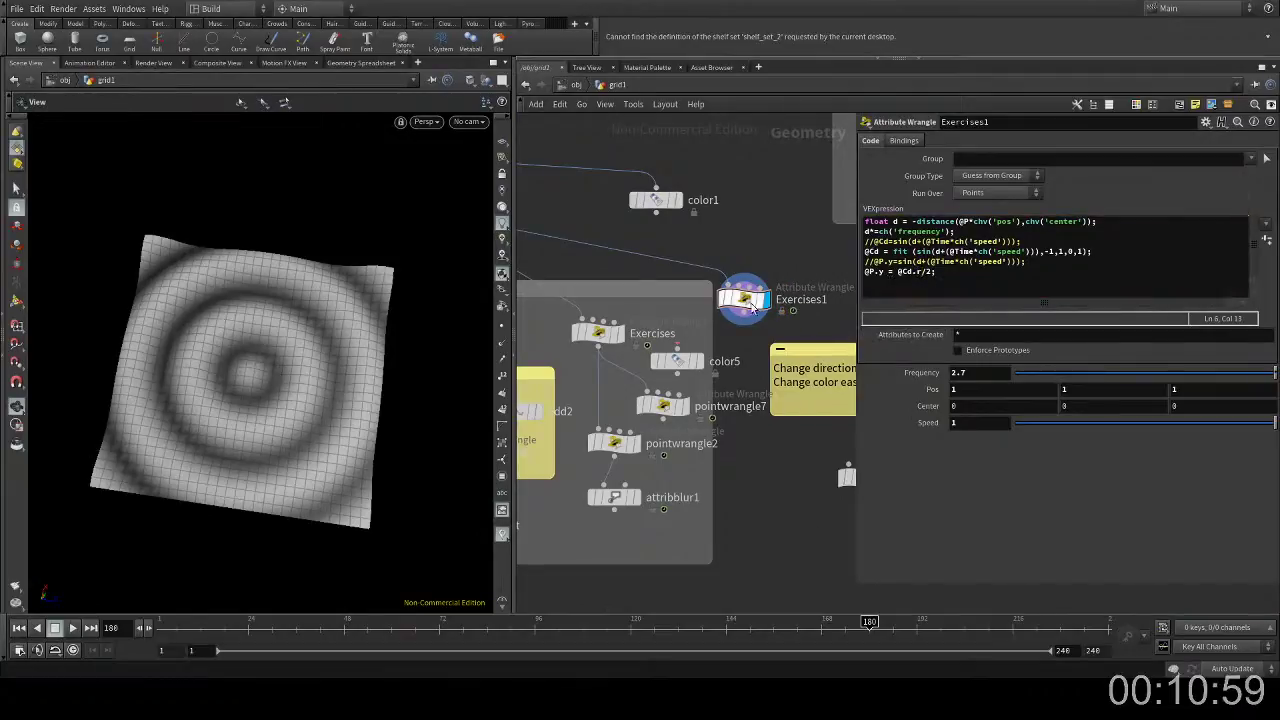
mouse_move(752, 306)
mouse_down()
mouse_move(740, 268)
mouse_move(638, 260)
mouse_up()
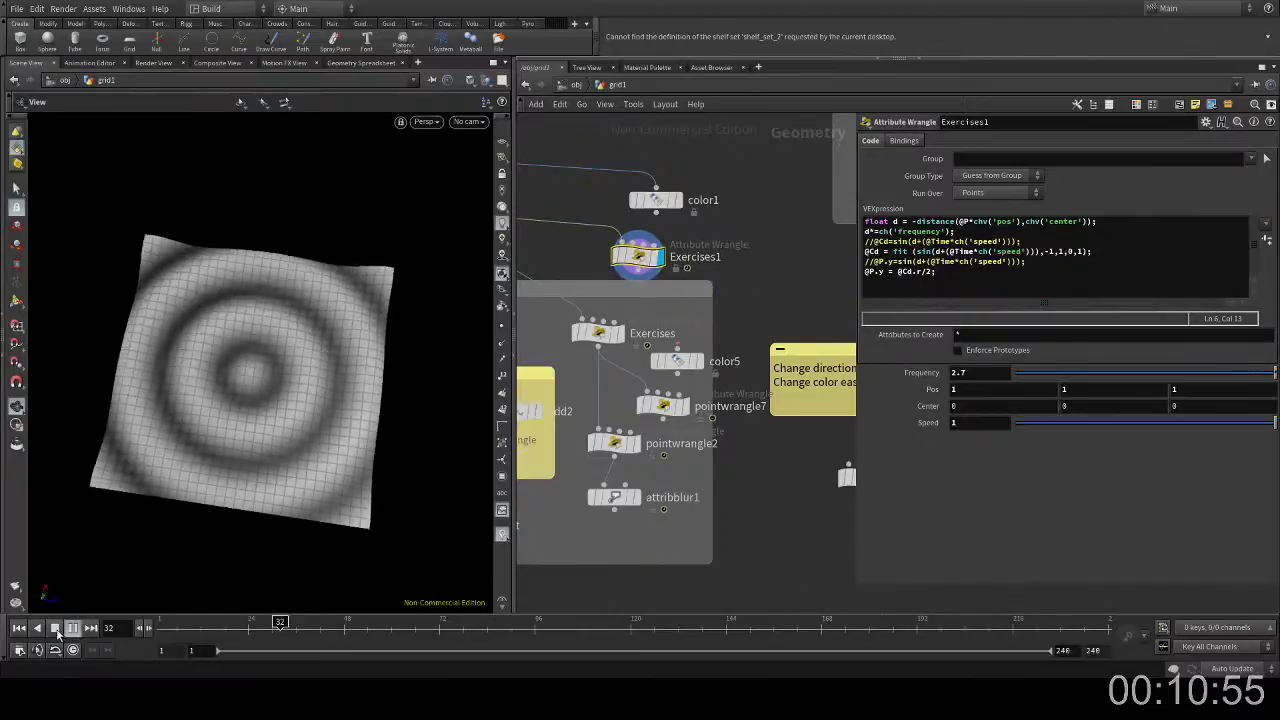
Step: Inspect color1, Exercises1, the Distance wrangles and pointwrangle4 in the network
click(660, 200)
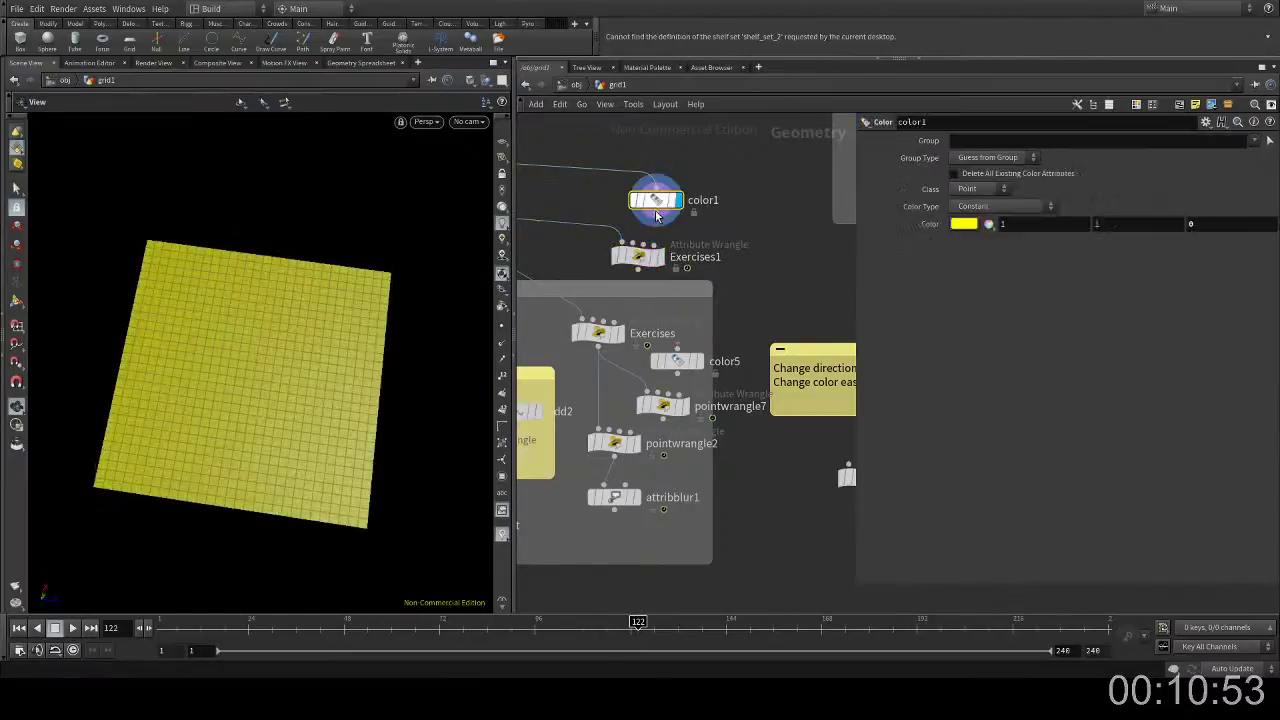
key(h)
scroll(672, 245, up, 2)
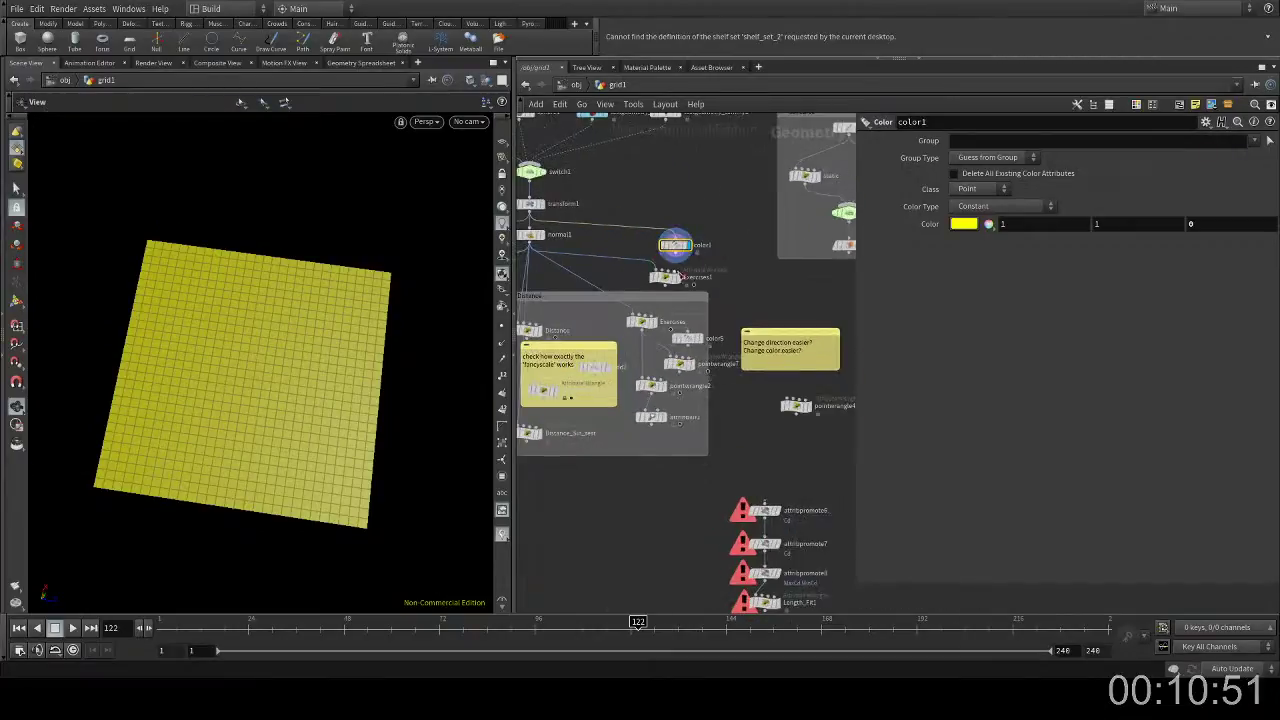
click(665, 279)
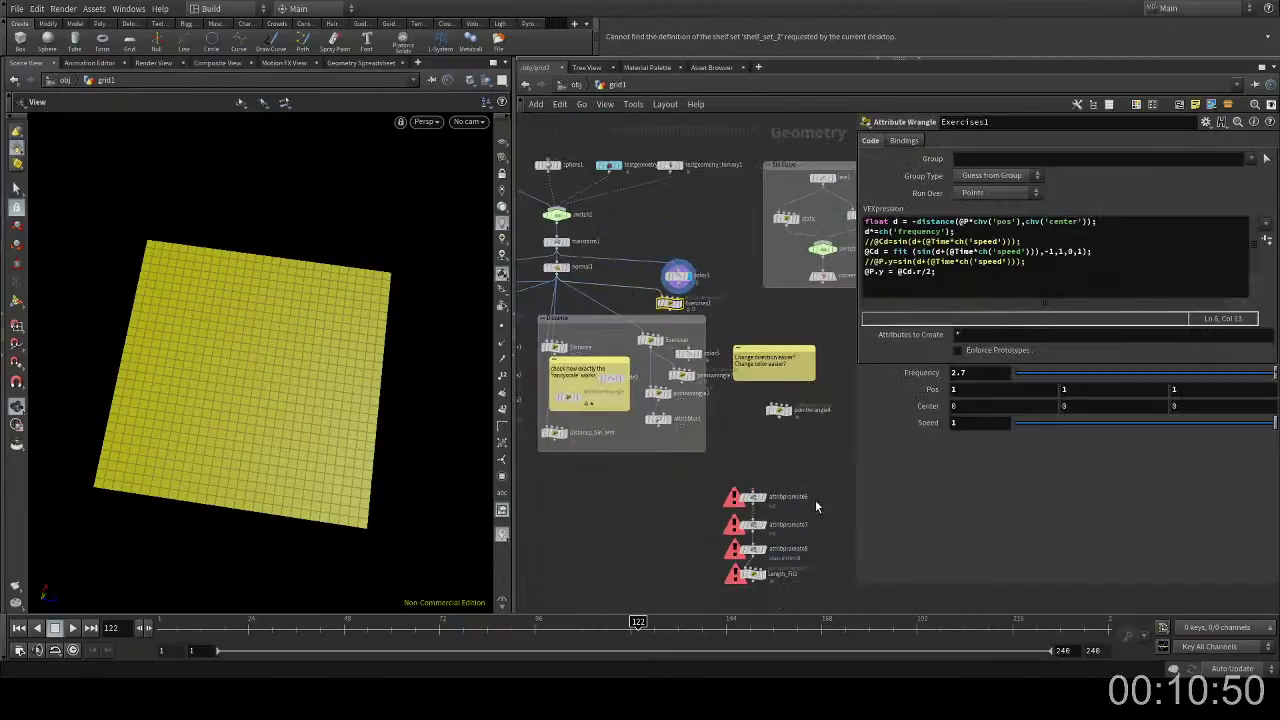
scroll(815, 500, down, 2)
middle_drag(643, 466, 760, 487)
scroll(722, 392, up, 4)
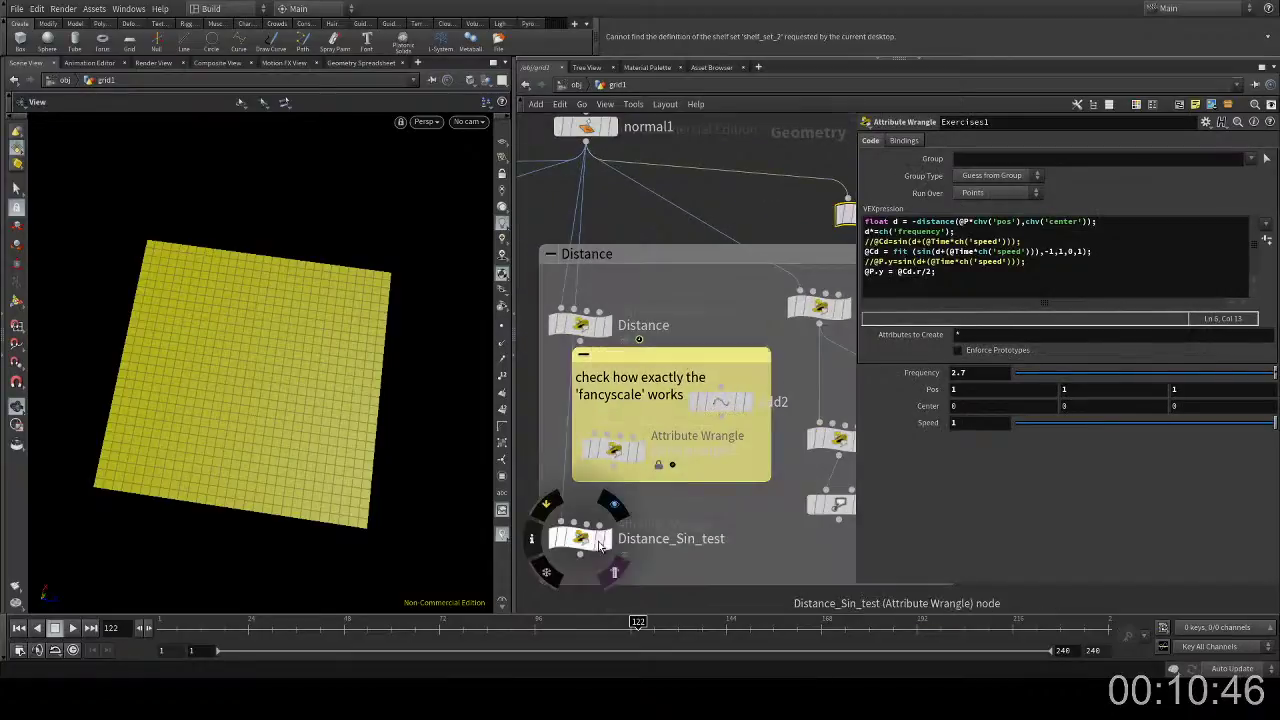
drag(587, 537, 577, 535)
click(580, 323)
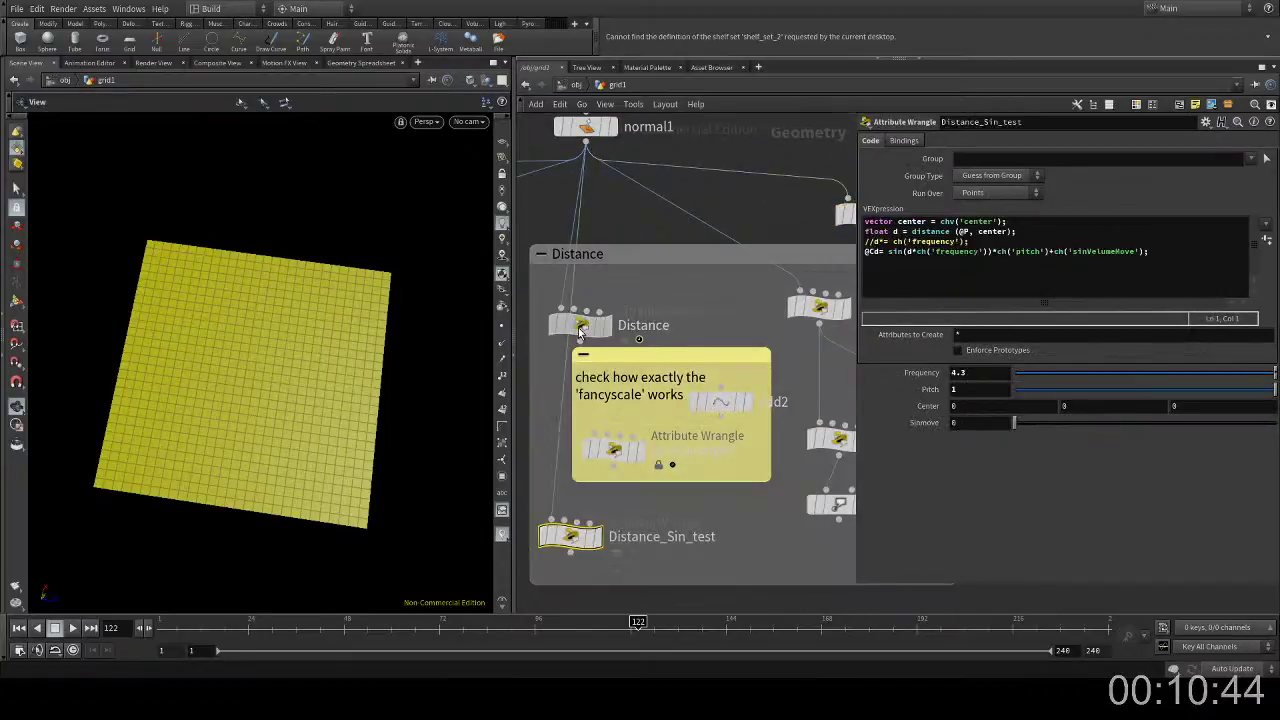
scroll(572, 462, down, 4)
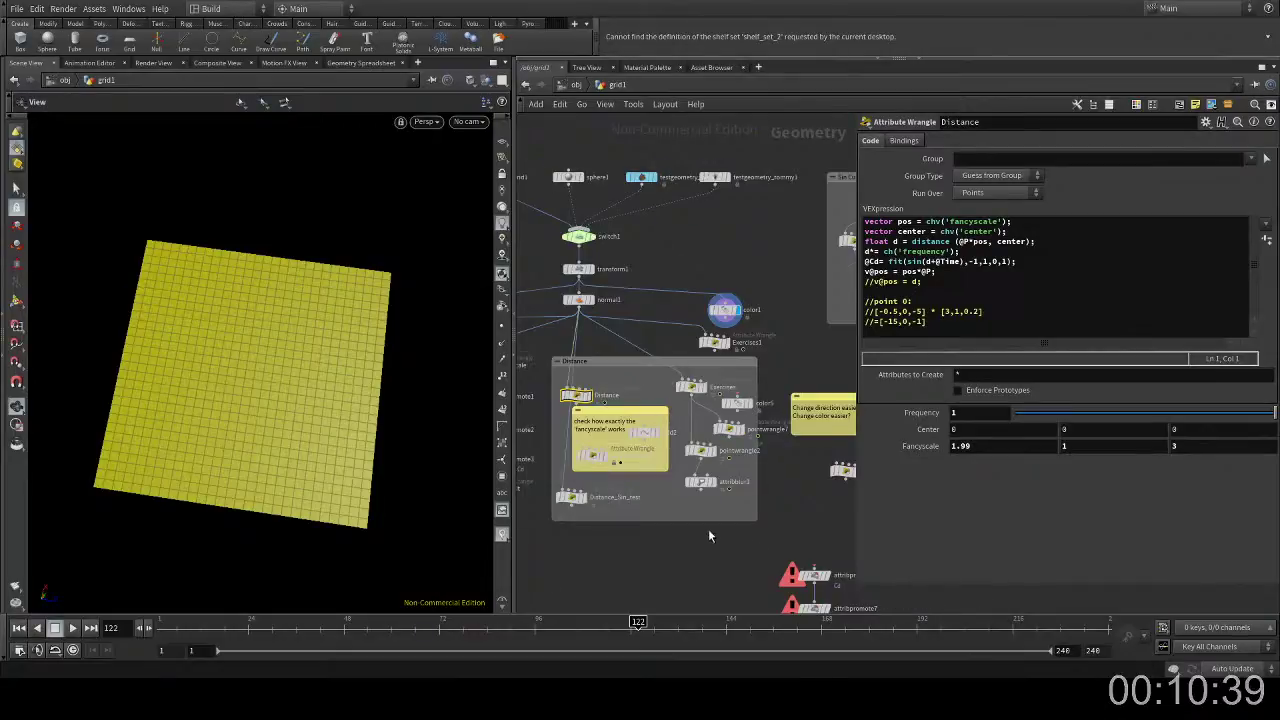
middle_drag(708, 536, 566, 505)
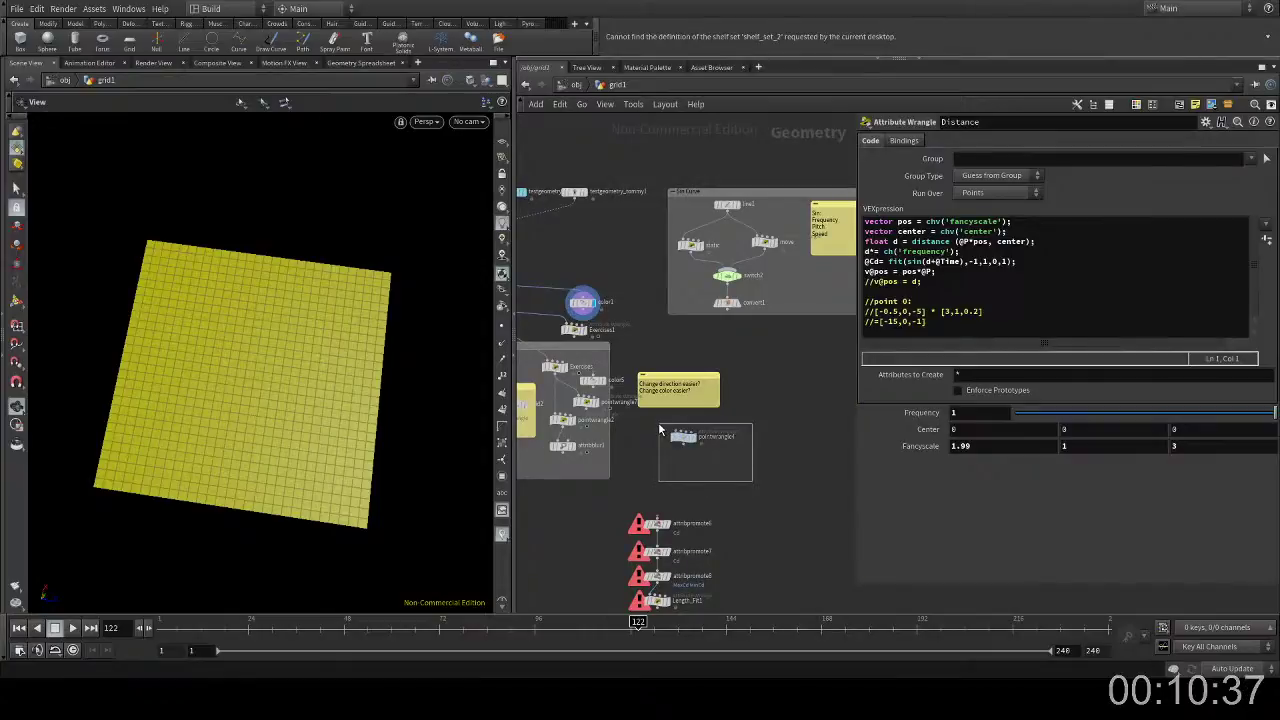
drag(660, 430, 666, 436)
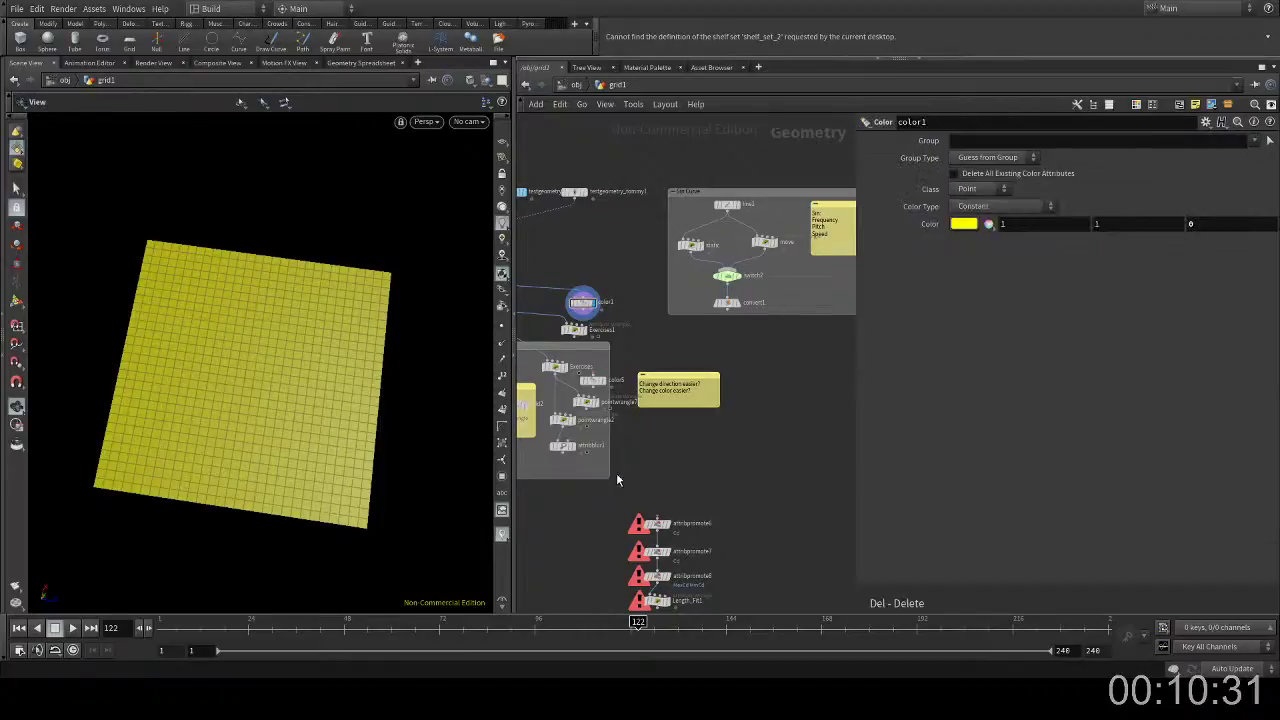
Step: Select the six-node Exercises cluster and wrap it in a network box with Shift+O
drag(725, 494, 640, 393)
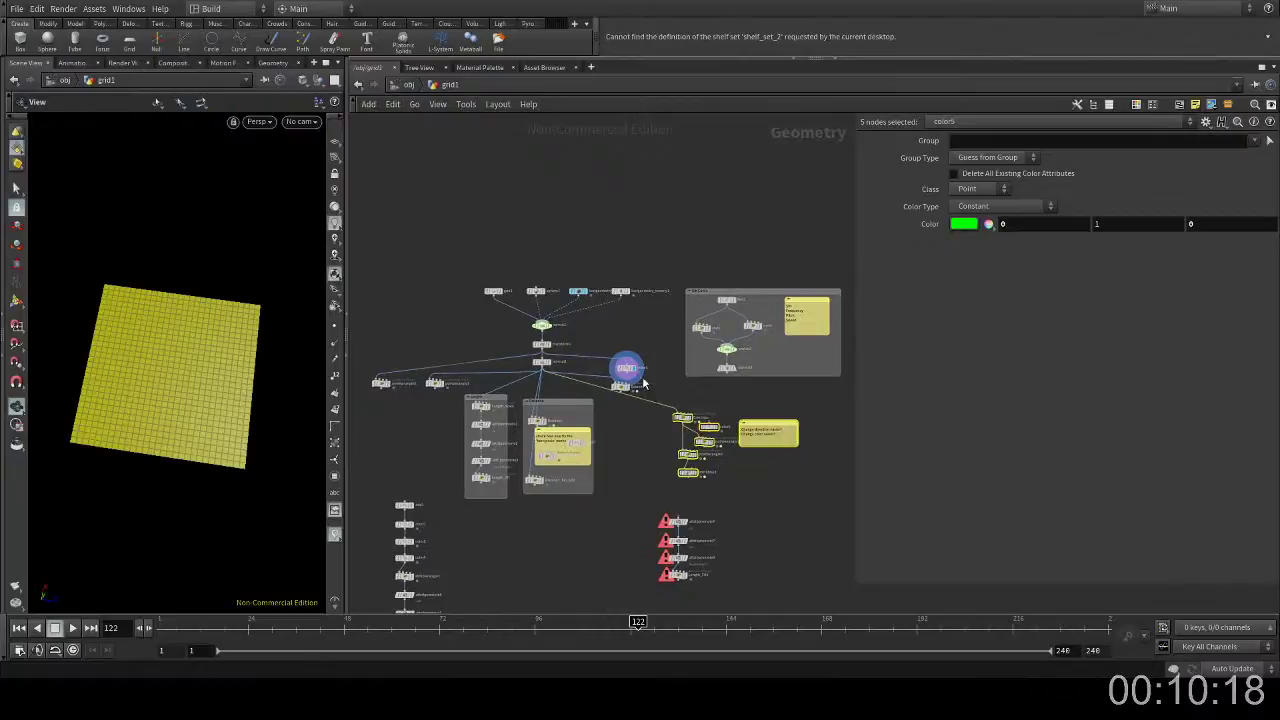
scroll(692, 406, up, 2)
mouse_move(590, 380)
mouse_down()
mouse_move(737, 416)
mouse_move(636, 448)
mouse_up()
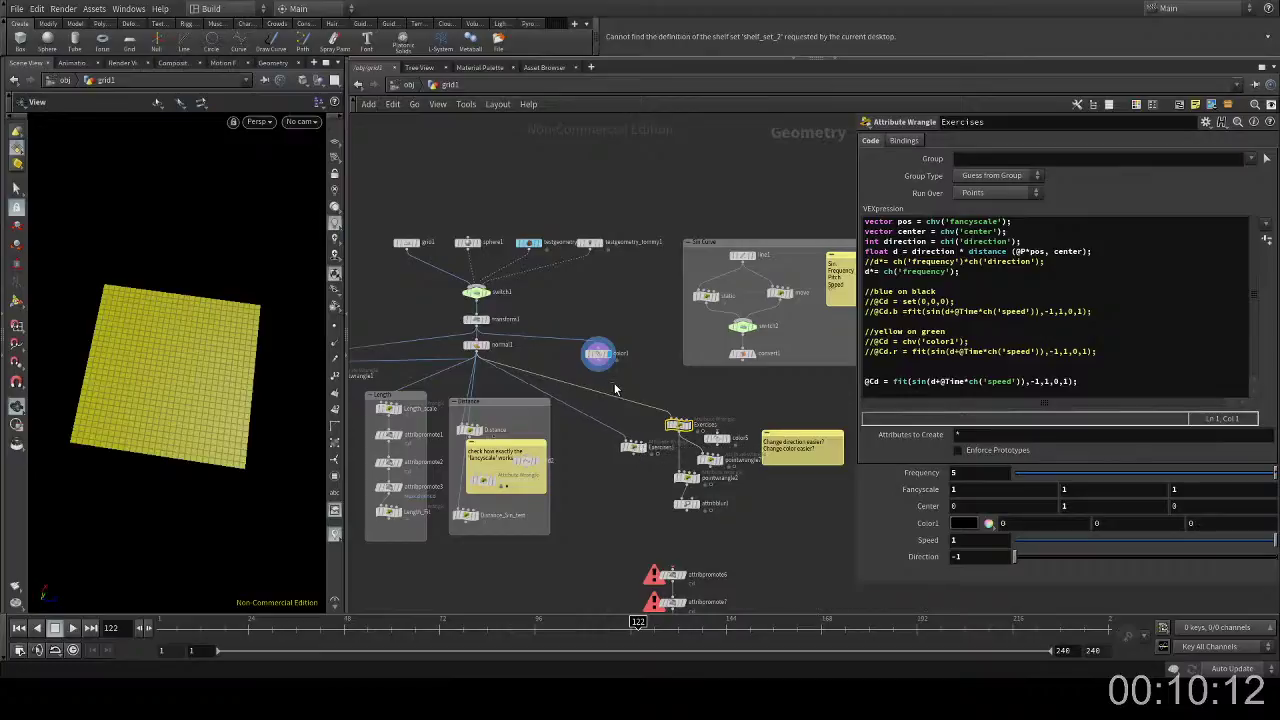
drag(615, 389, 848, 530)
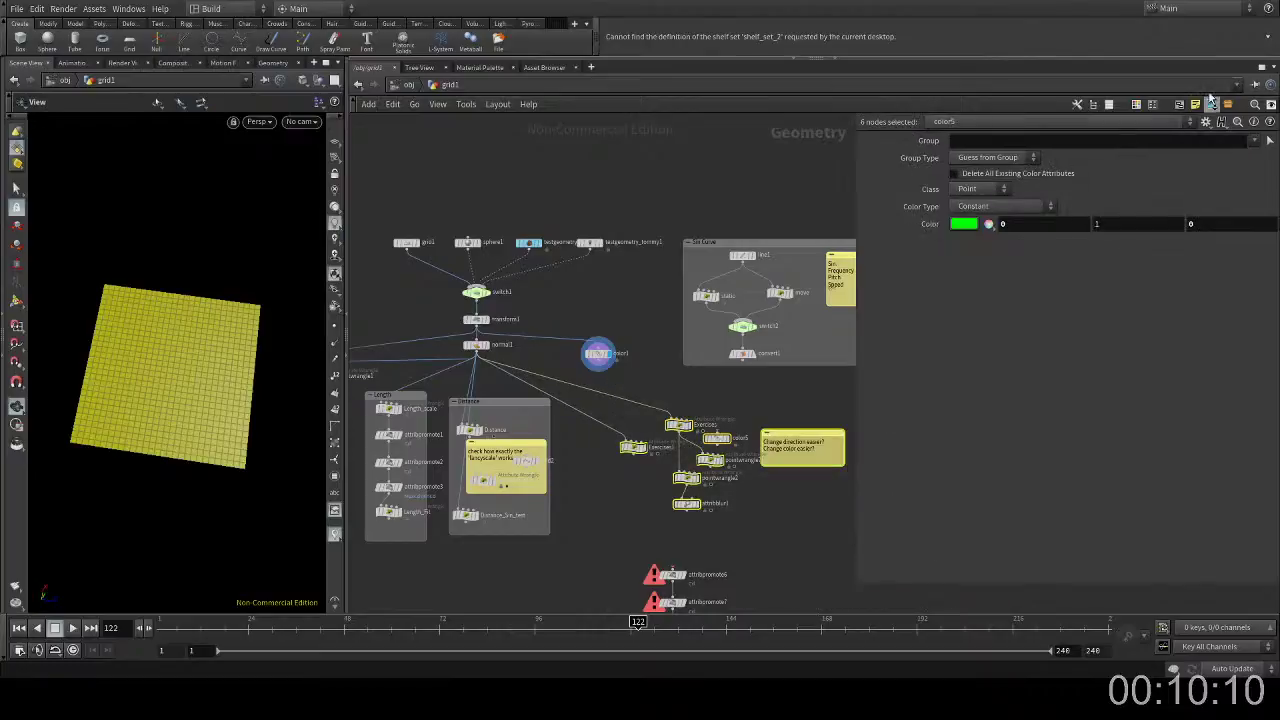
key(shift+o)
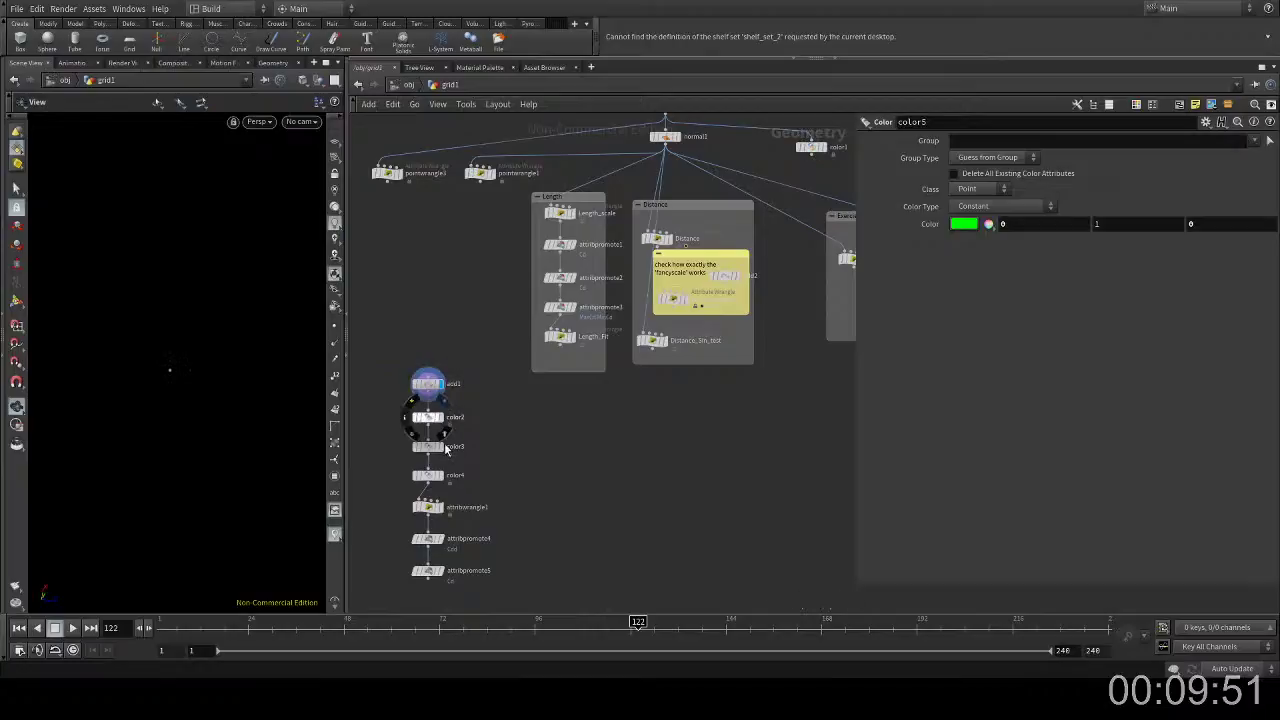
mouse_move(428, 475)
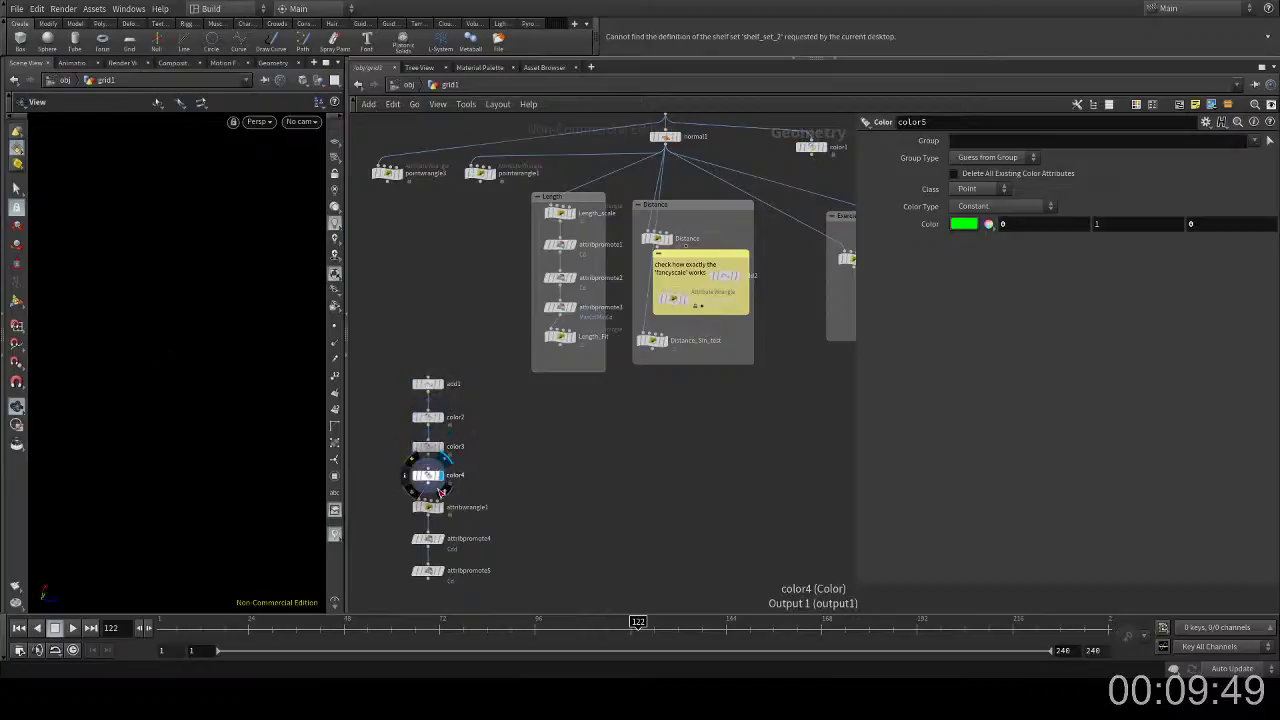
Step: Inspect the color4 result and the code of attribwrangle1 and pointwrangle1
click(447, 458)
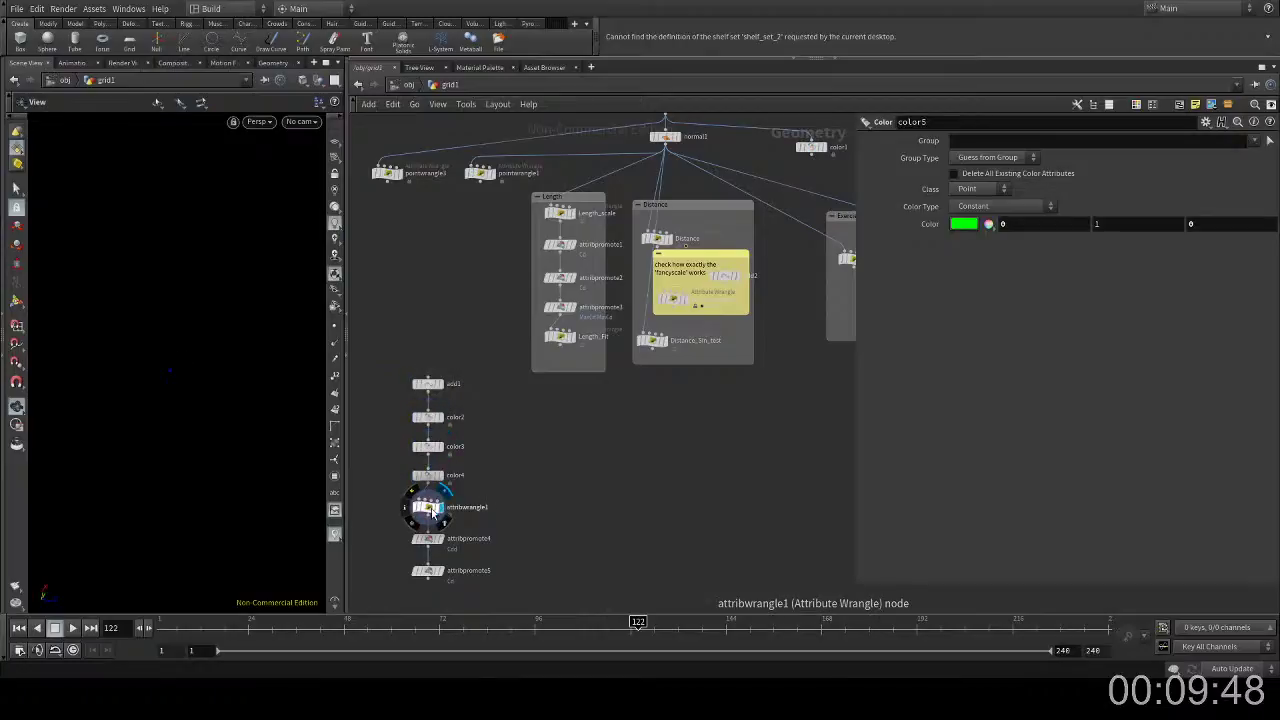
click(443, 511)
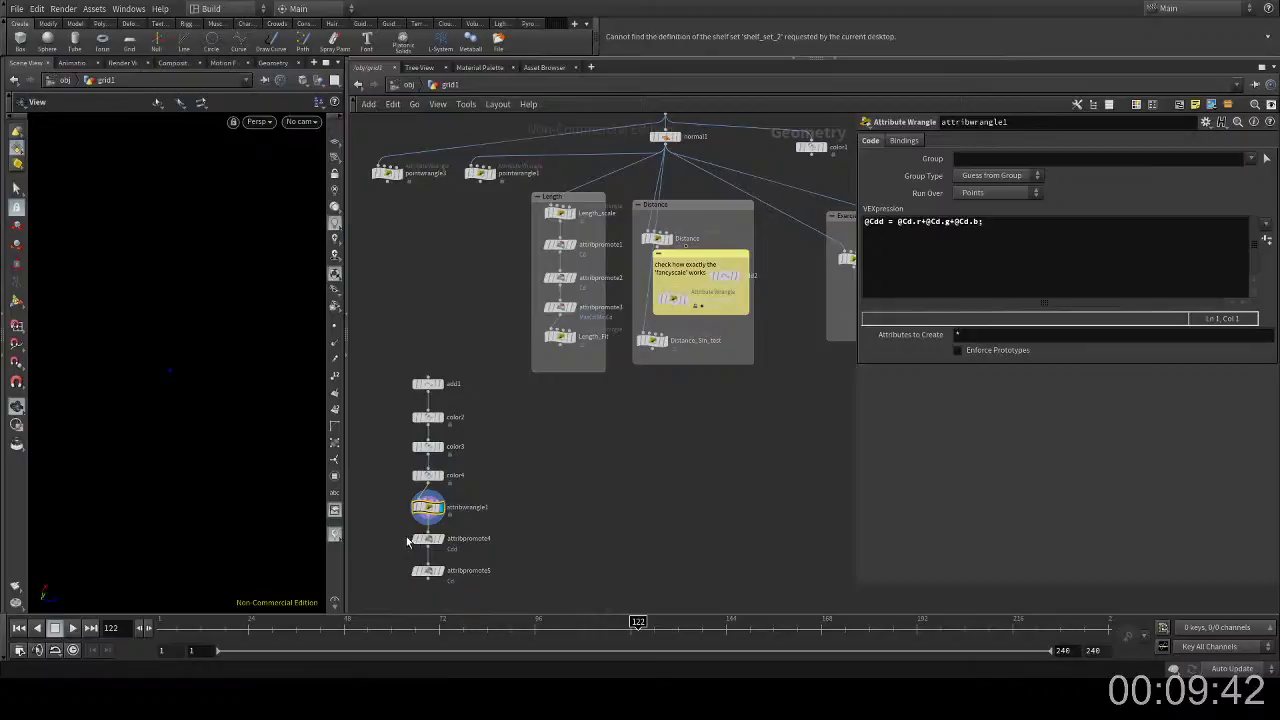
scroll(584, 529, down, 3)
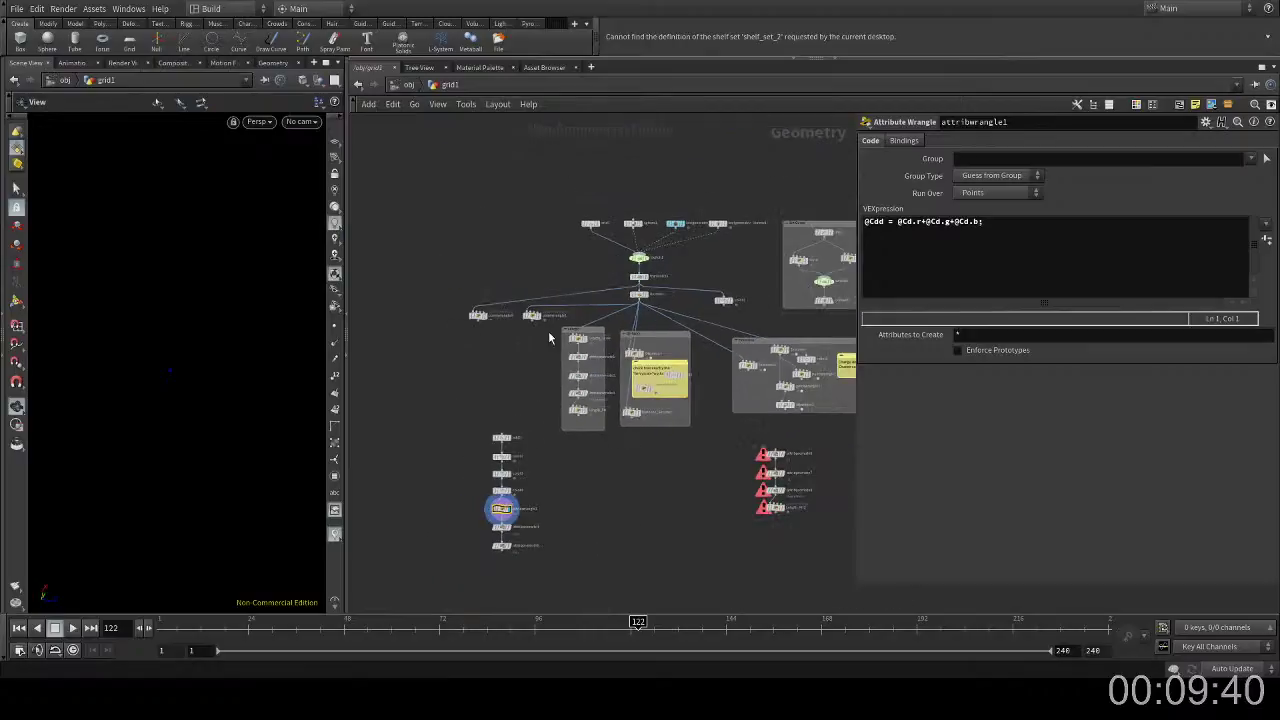
scroll(549, 338, up, 3)
click(521, 305)
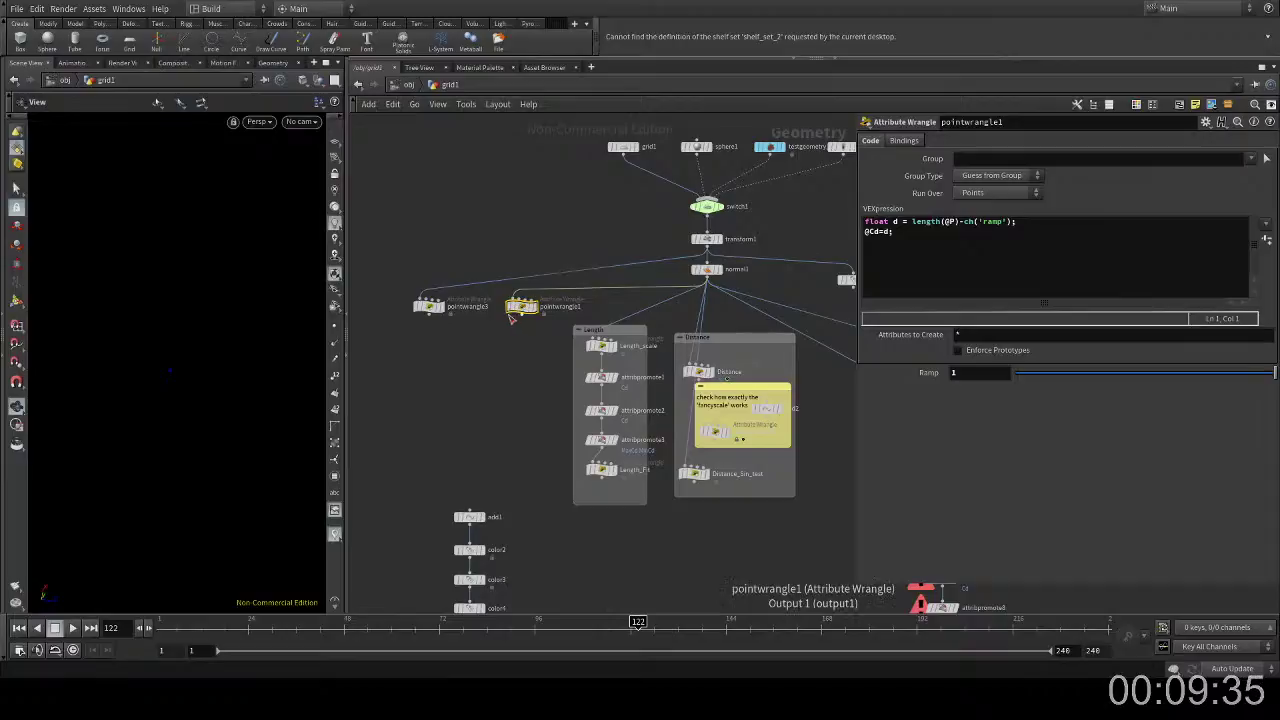
Step: Display pointwrangle1 in the viewport and set its Ramp to 0.985
drag(341, 364, 288, 364)
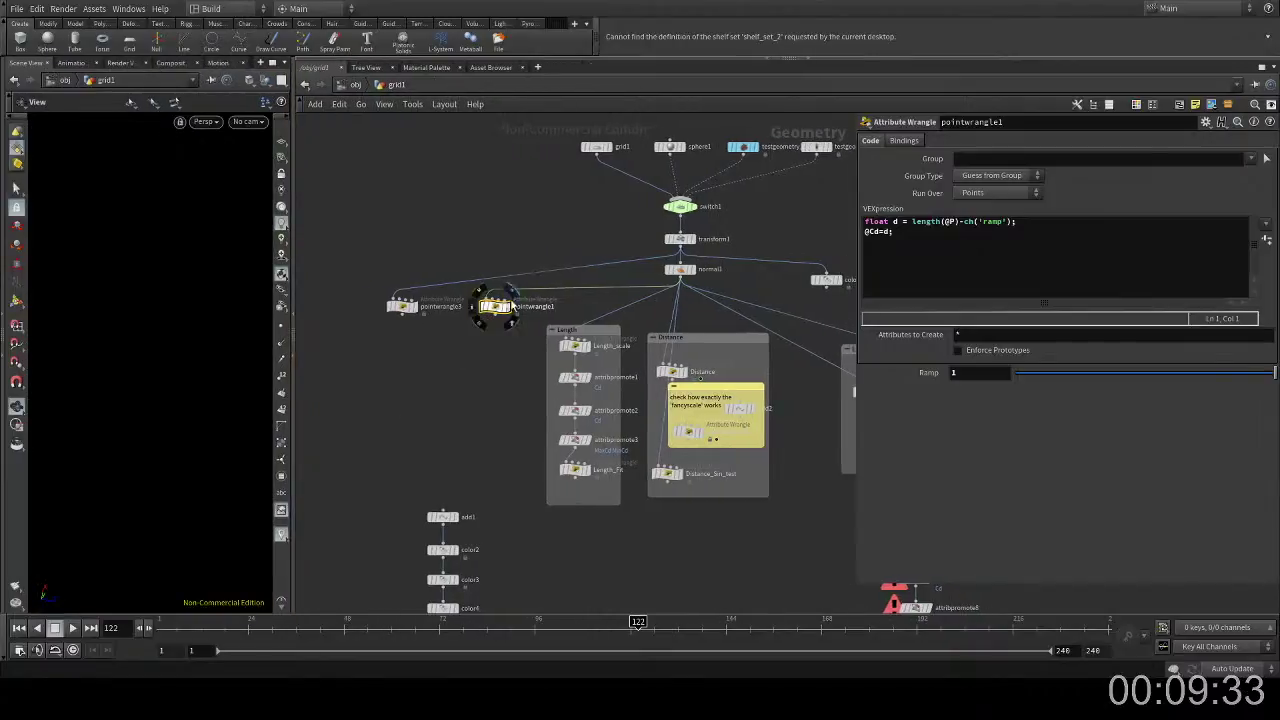
click(511, 306)
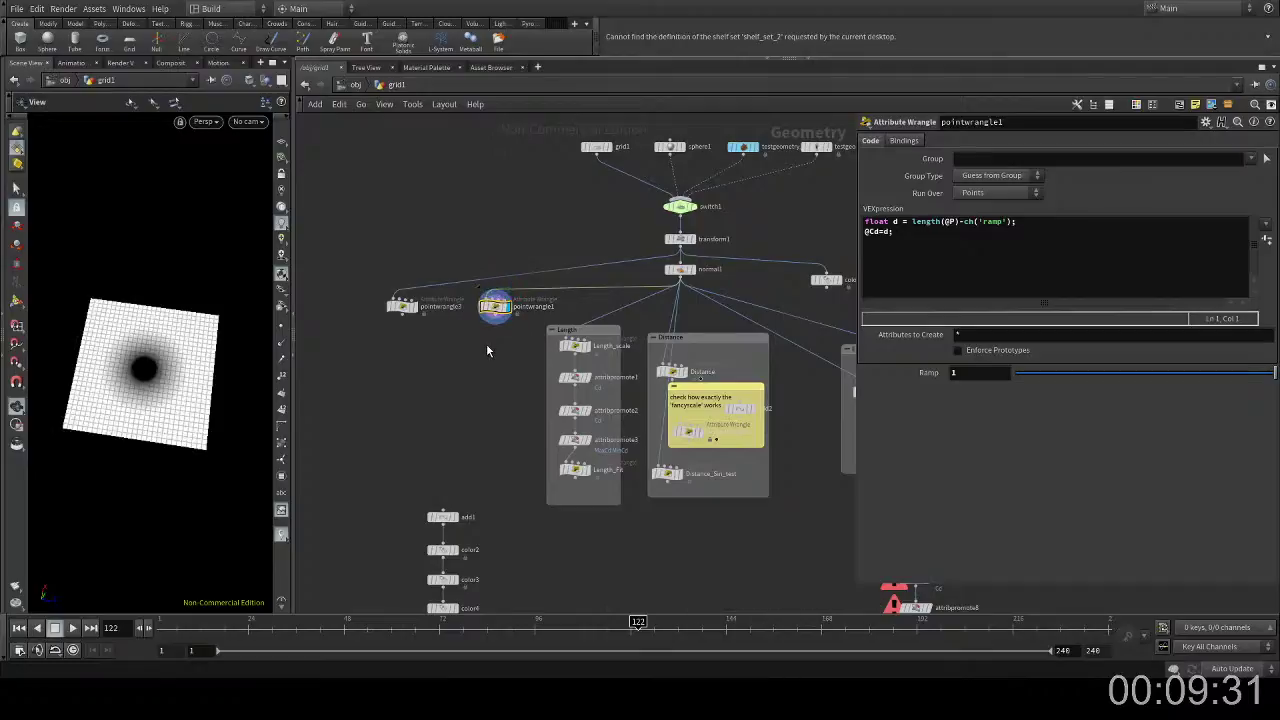
drag(1066, 372, 1270, 372)
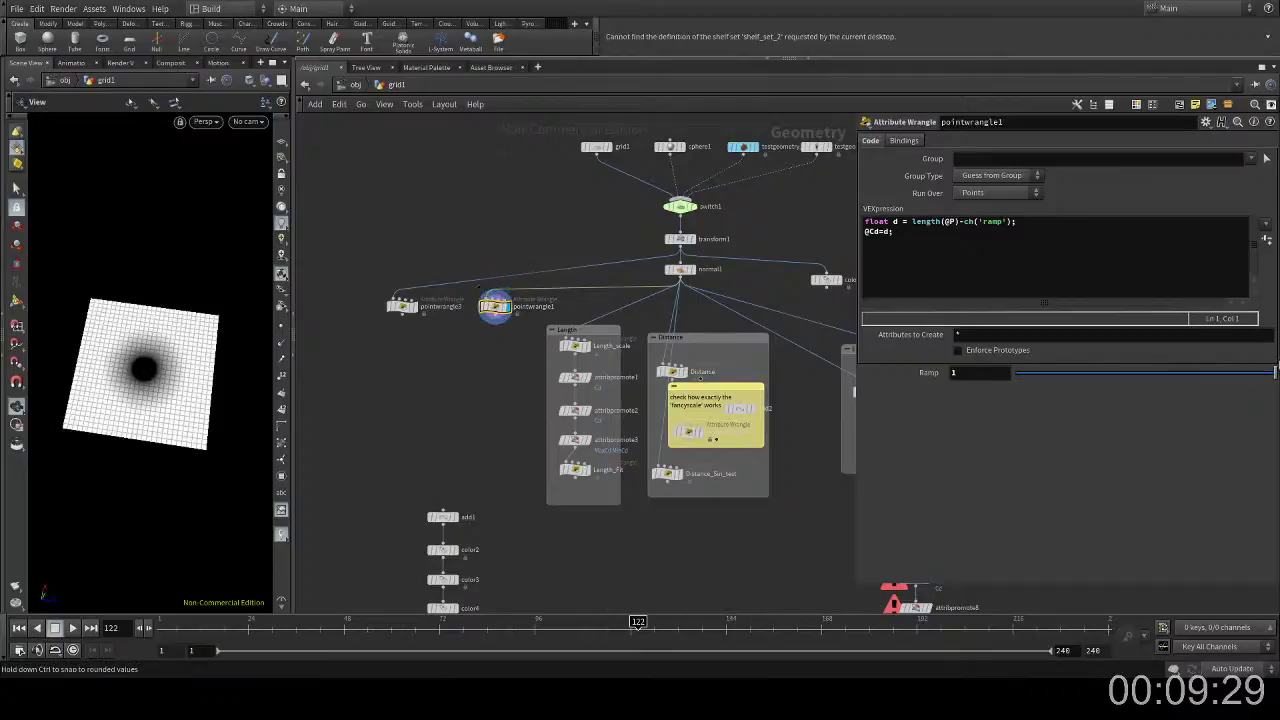
Step: Show pointwrangle3's ring pattern in the viewport and select it to view its code
click(414, 306)
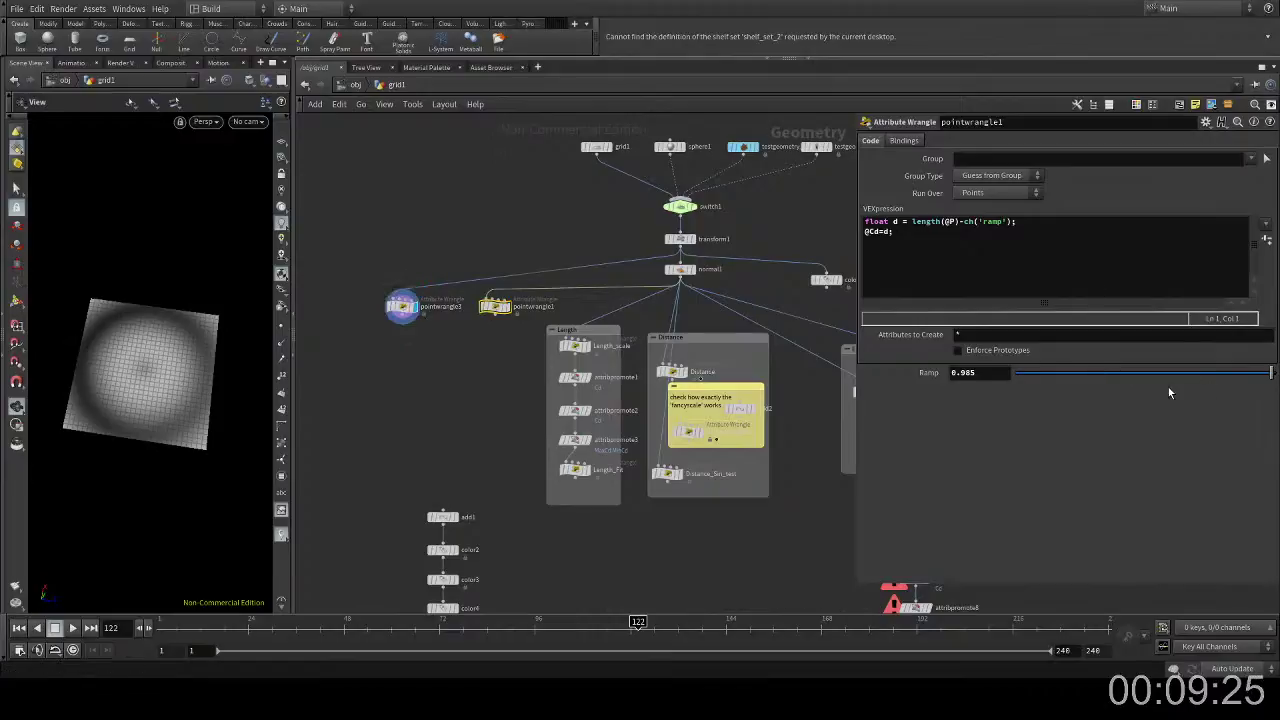
drag(465, 284, 464, 283)
drag(436, 345, 332, 243)
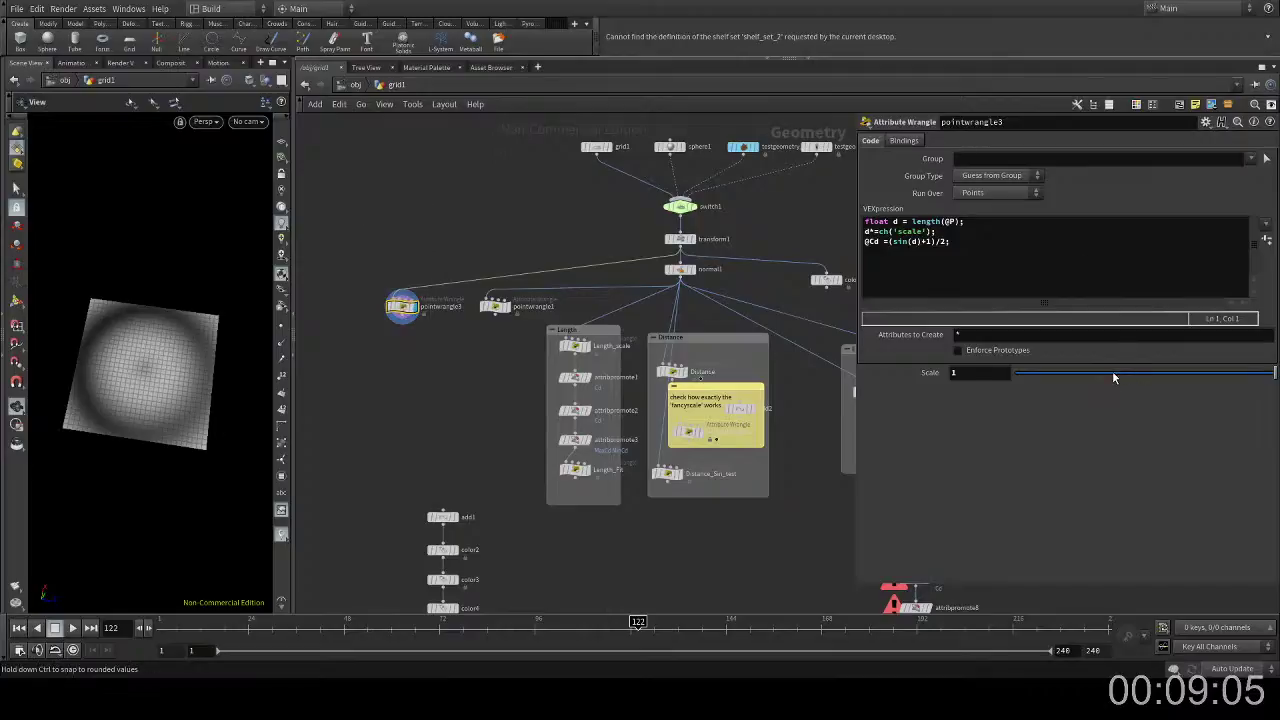
Step: Compare pointwrangle3 (Scale left at 1) with pointwrangle1, lowering pointwrangle1's Ramp to show its dark centre spot
drag(1112, 371, 1050, 372)
click(495, 306)
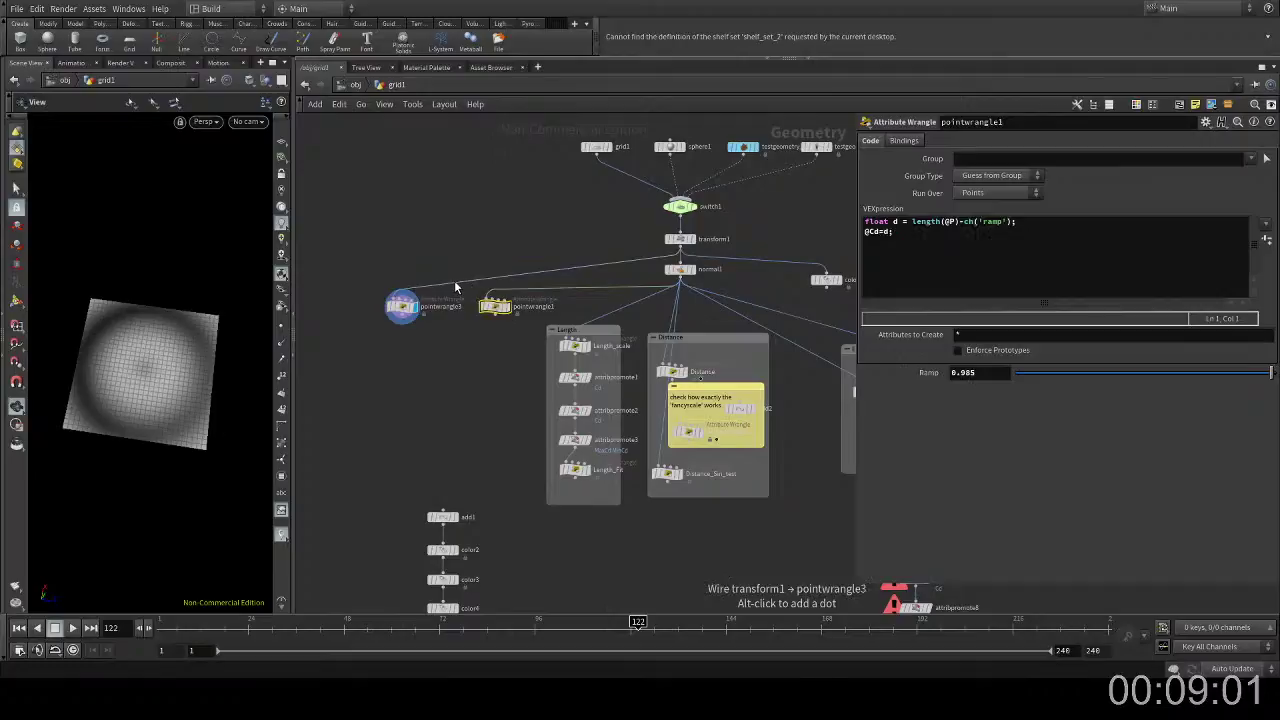
click(401, 306)
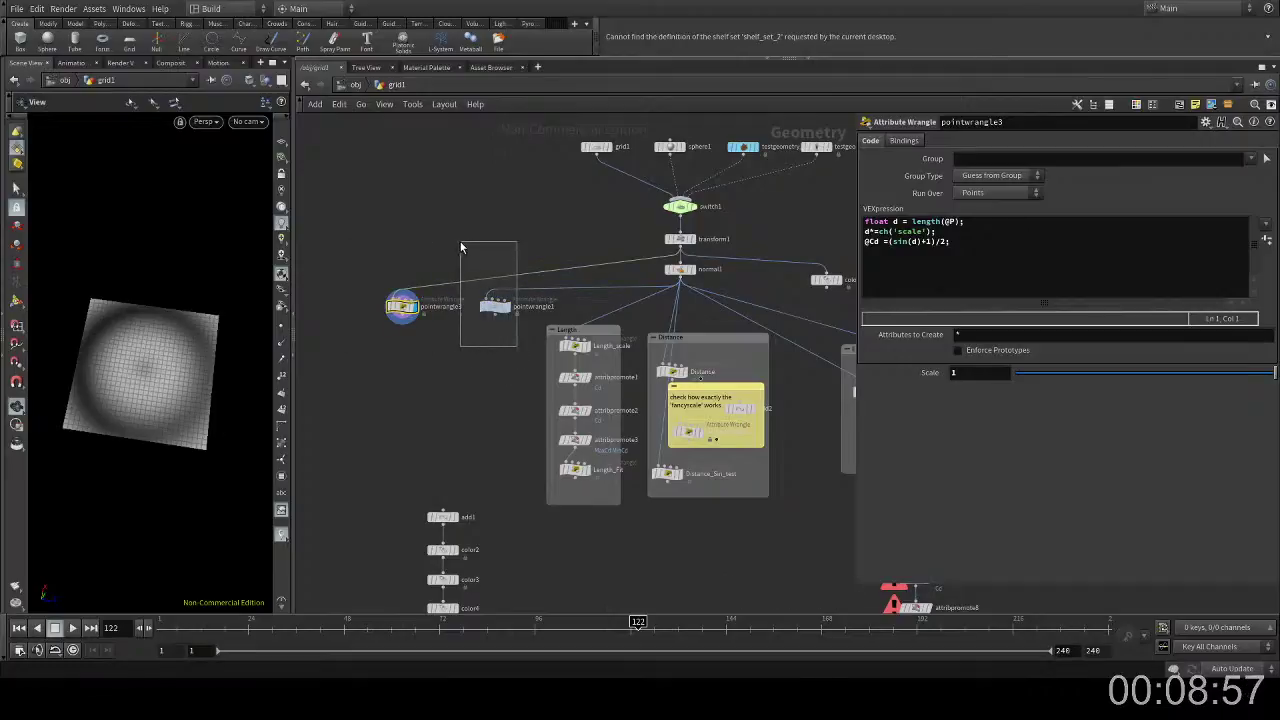
click(495, 306)
mouse_move(1137, 374)
mouse_down()
mouse_move(1051, 372)
mouse_move(1270, 372)
mouse_move(847, 359)
mouse_up()
click(513, 311)
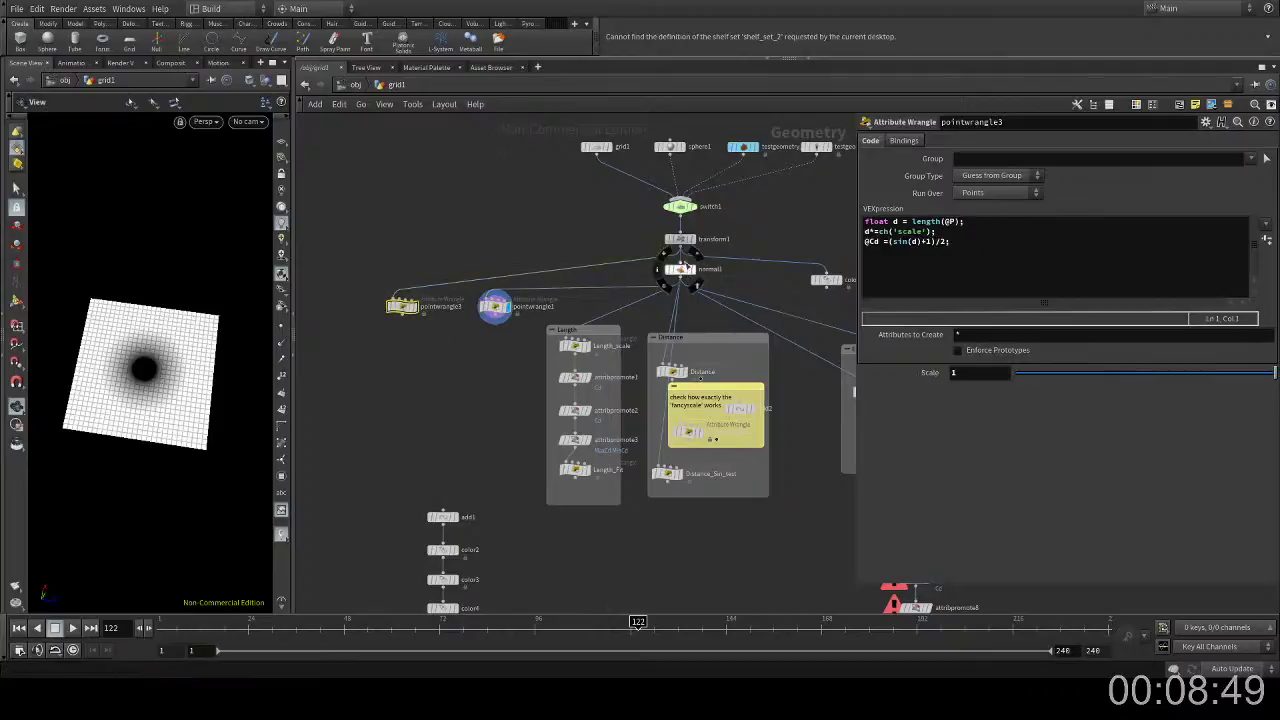
Step: Wire normal1 into pointwrangle3, display it, and raise its Scale to 0.982
click(680, 277)
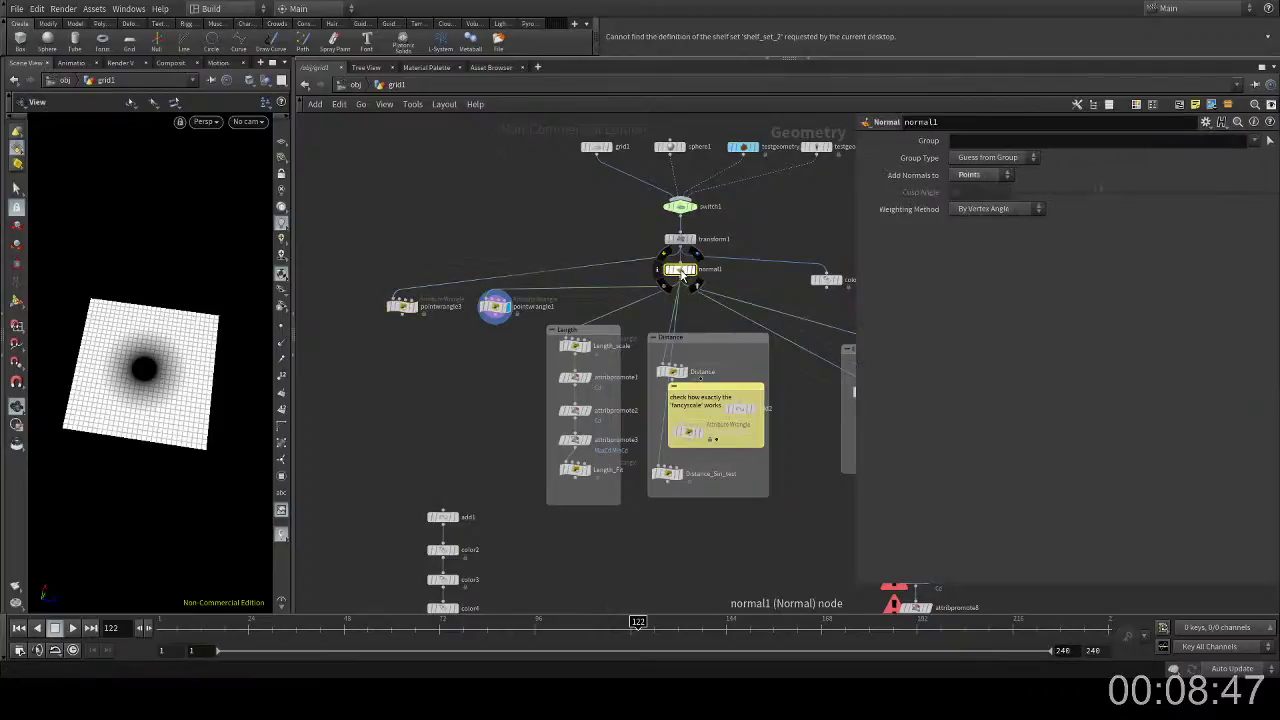
drag(680, 286, 403, 300)
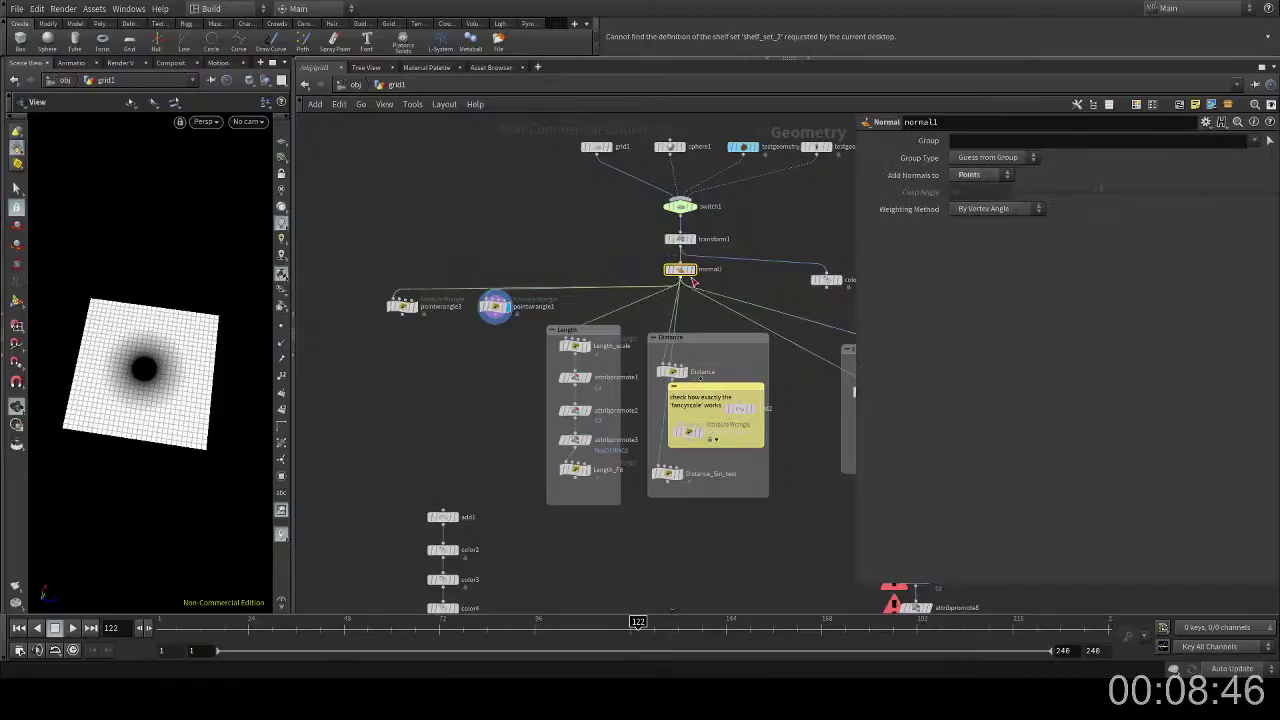
click(414, 306)
click(400, 306)
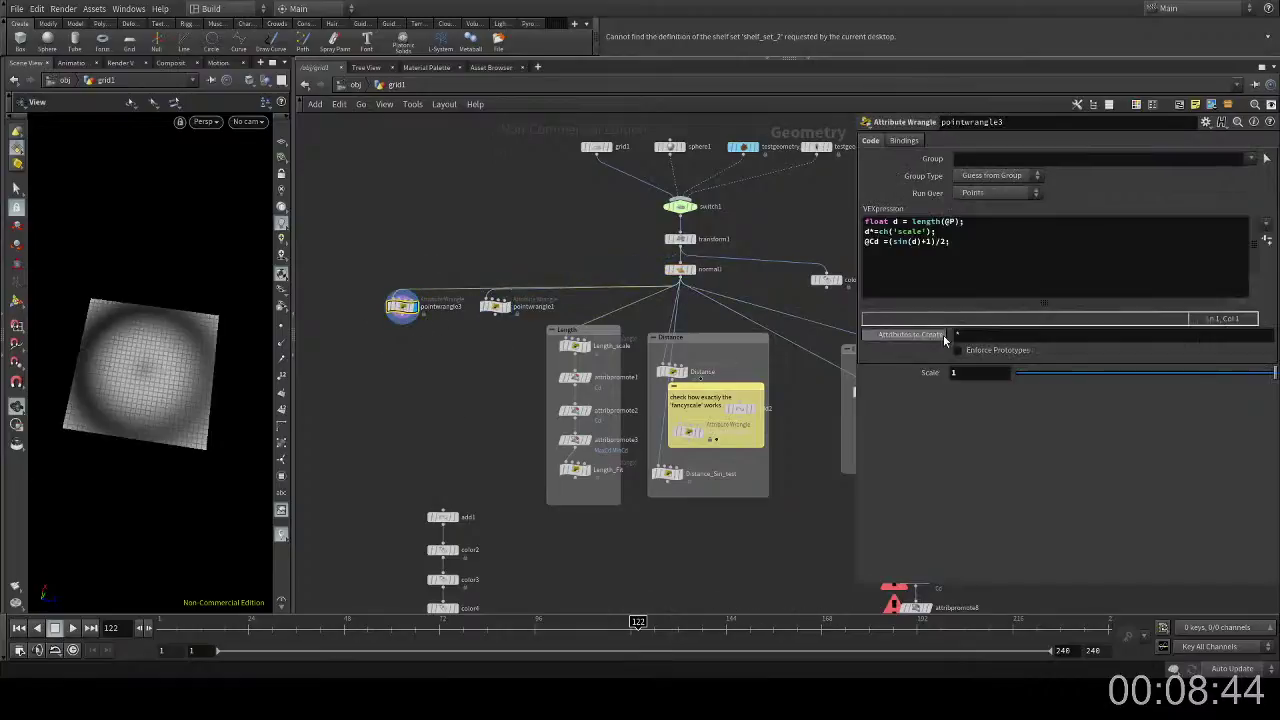
click(1049, 372)
drag(1049, 372, 1268, 372)
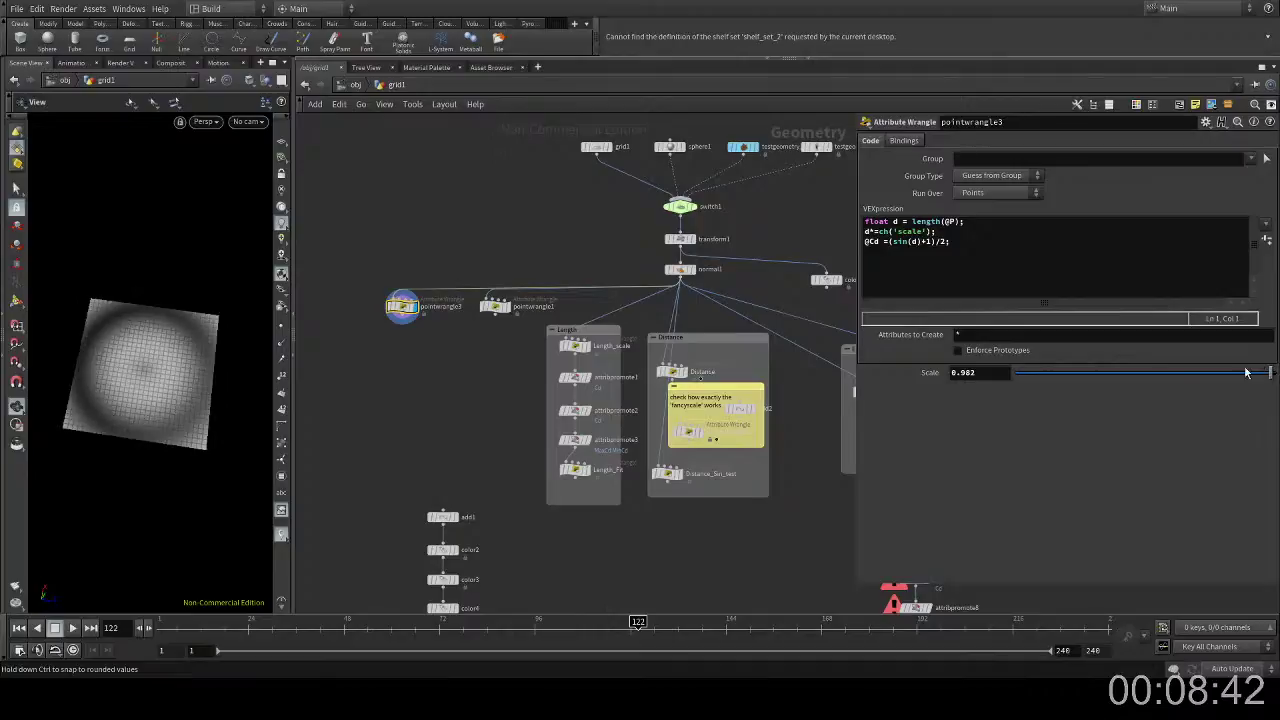
Step: Check how the Exercises1 wrangle code uses the word frequency
middle_drag(375, 383, 325, 400)
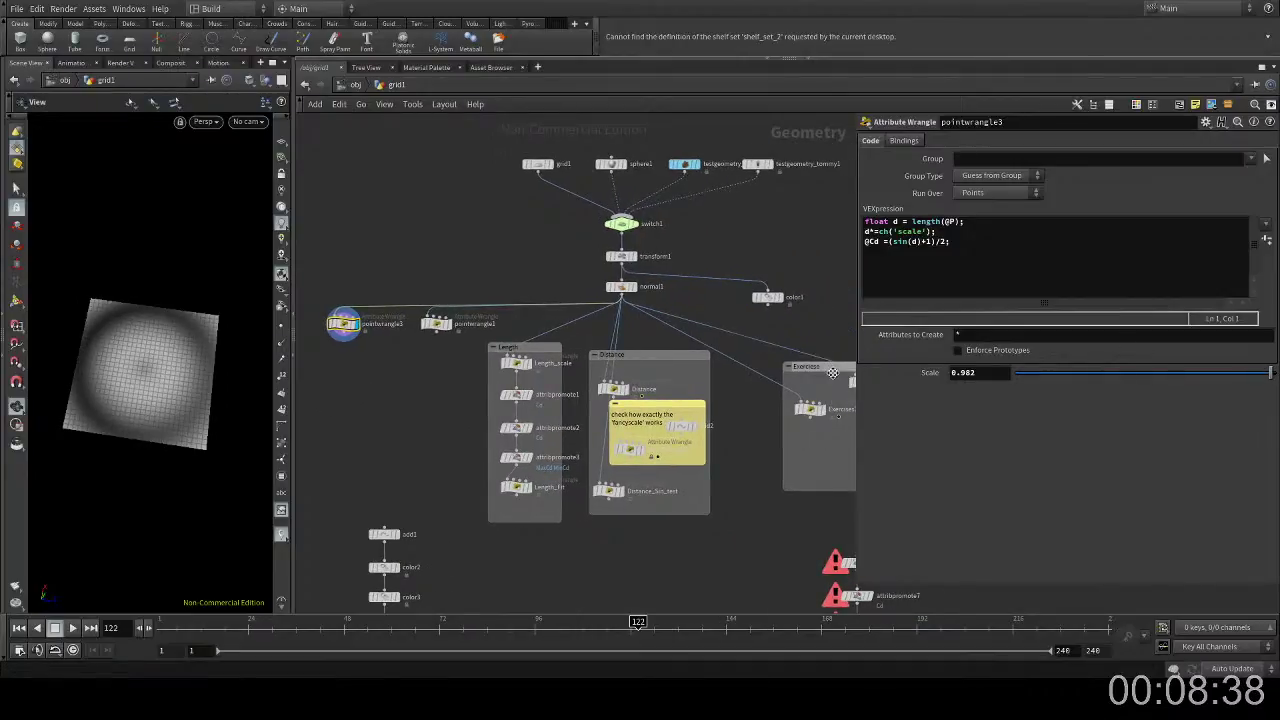
click(830, 370)
click(811, 413)
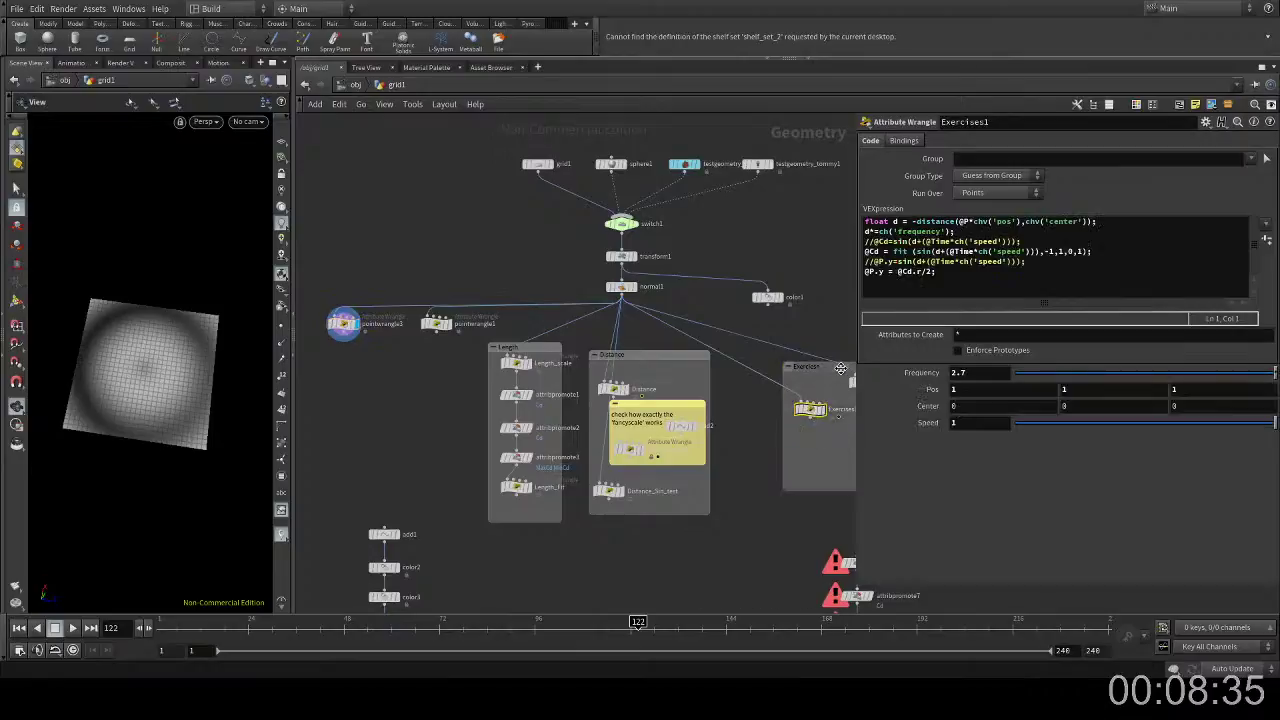
drag(840, 368, 810, 370)
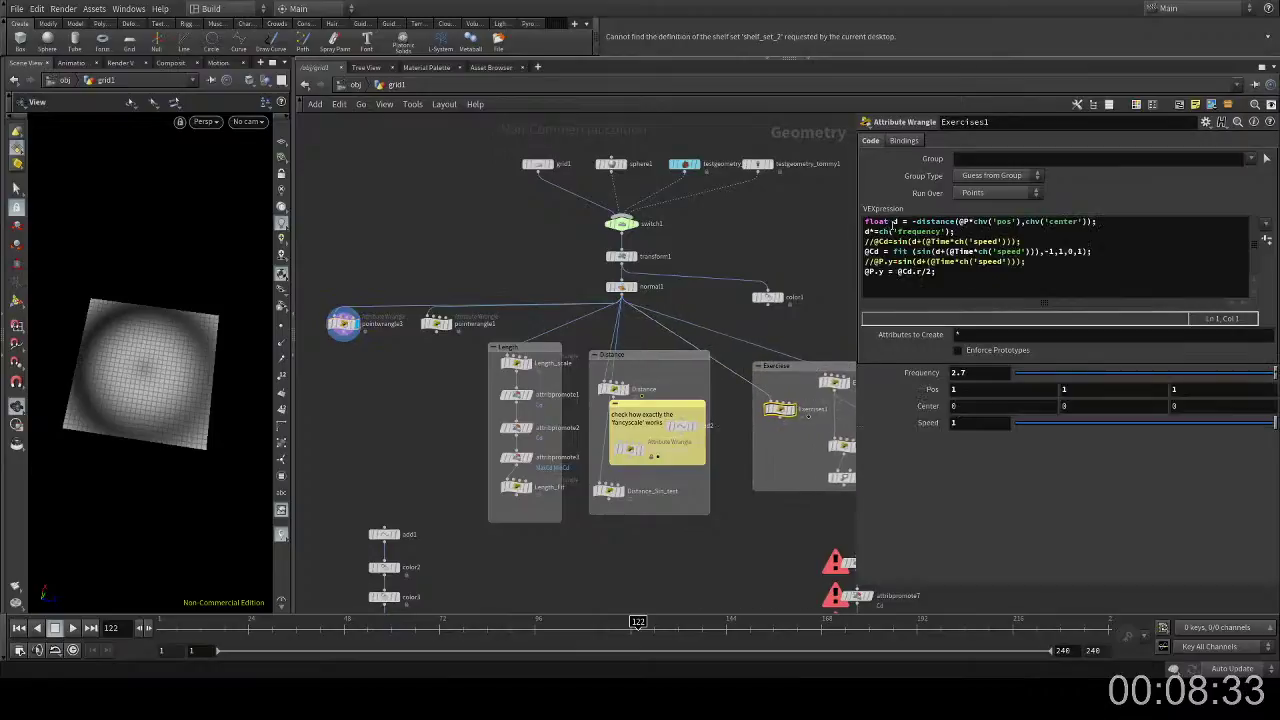
drag(897, 231, 938, 232)
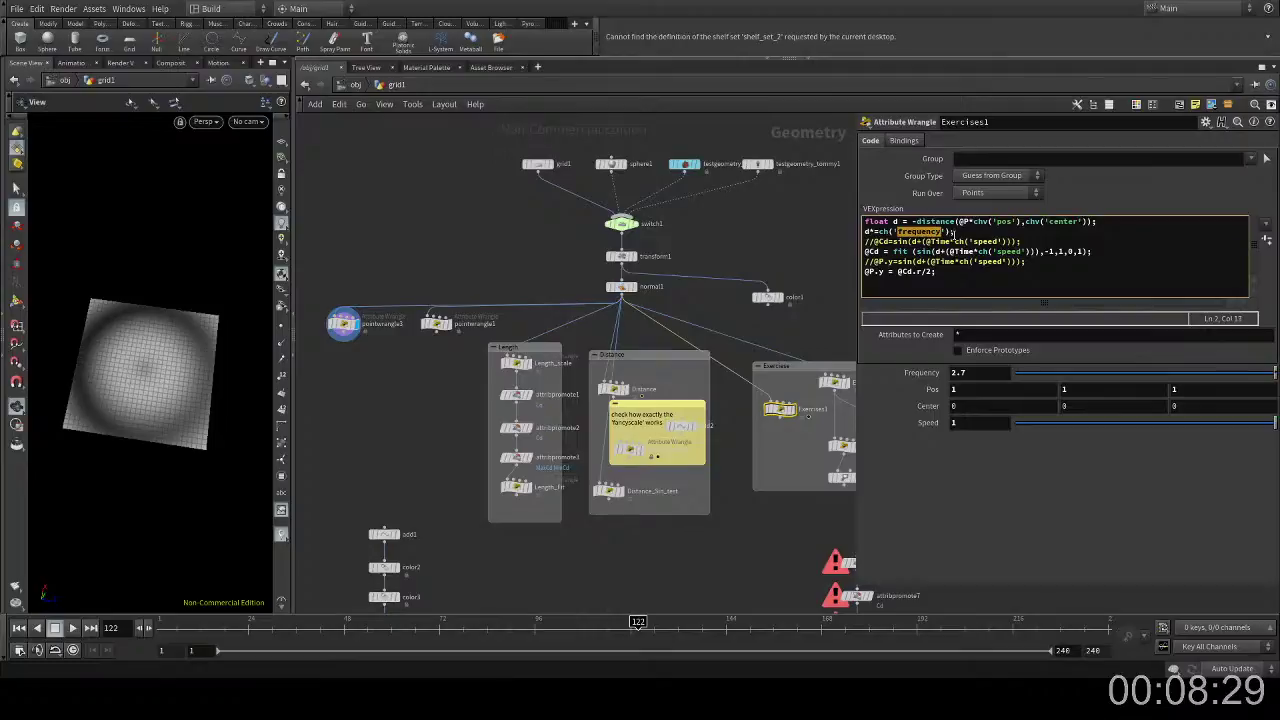
Step: Replace ch('scale') with ch('frequency') in pointwrangle3, create its slider, and set Frequency to 1
click(343, 322)
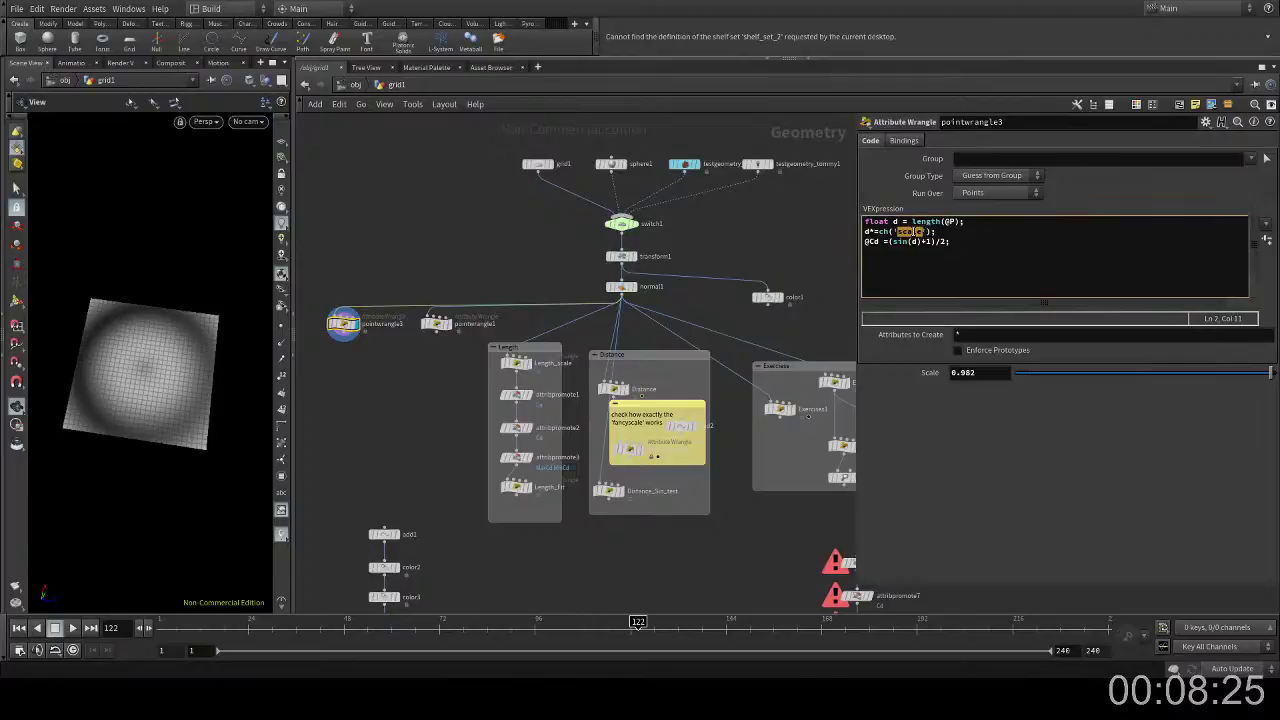
text(frequency)
click(1266, 241)
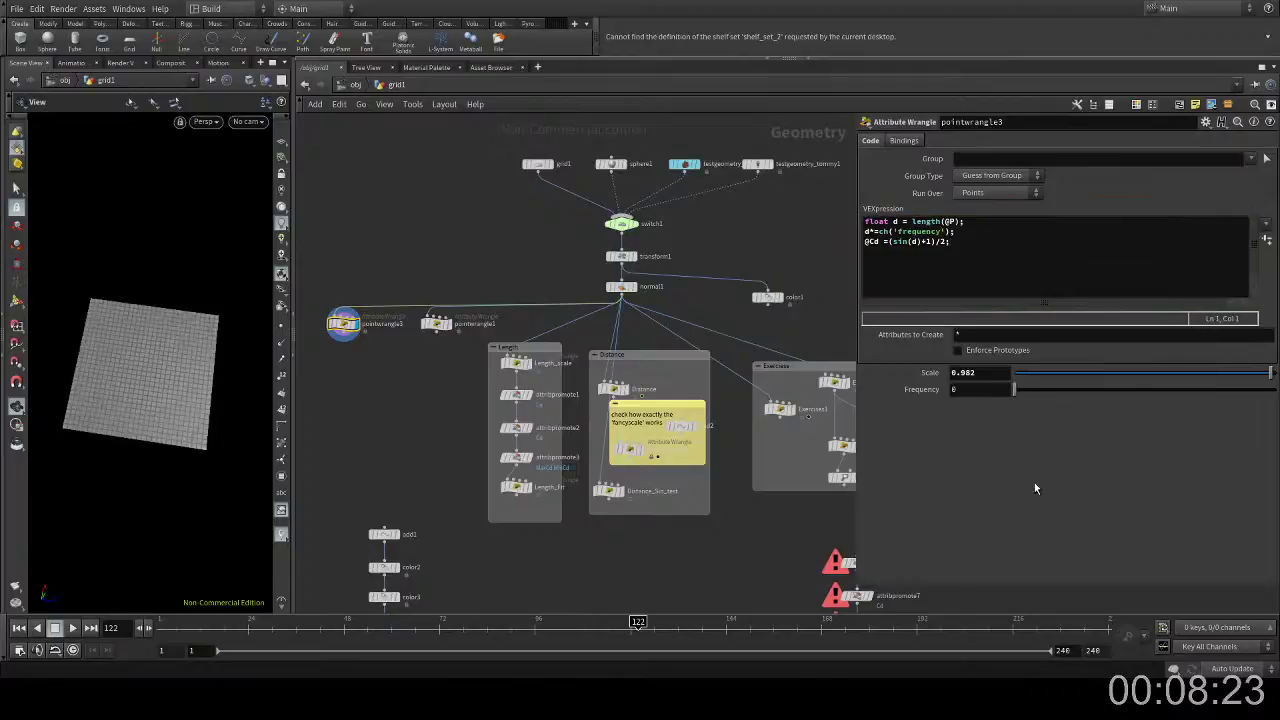
click(1065, 256)
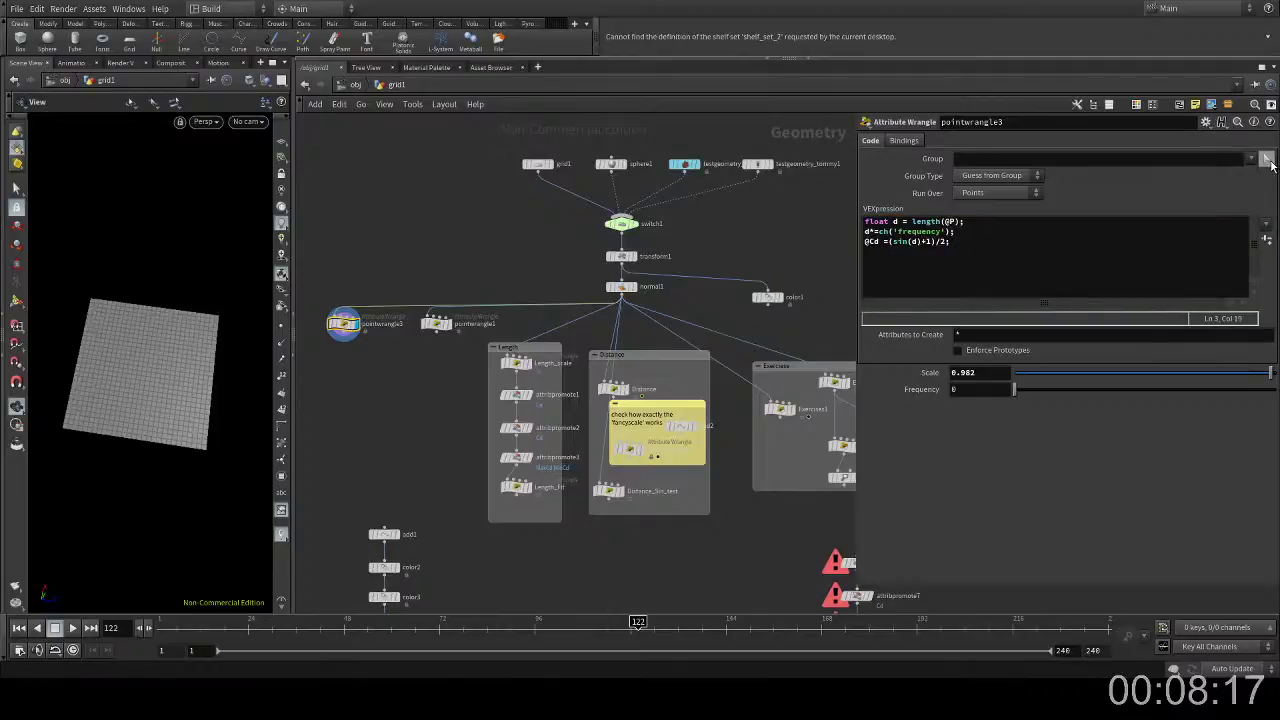
click(1267, 159)
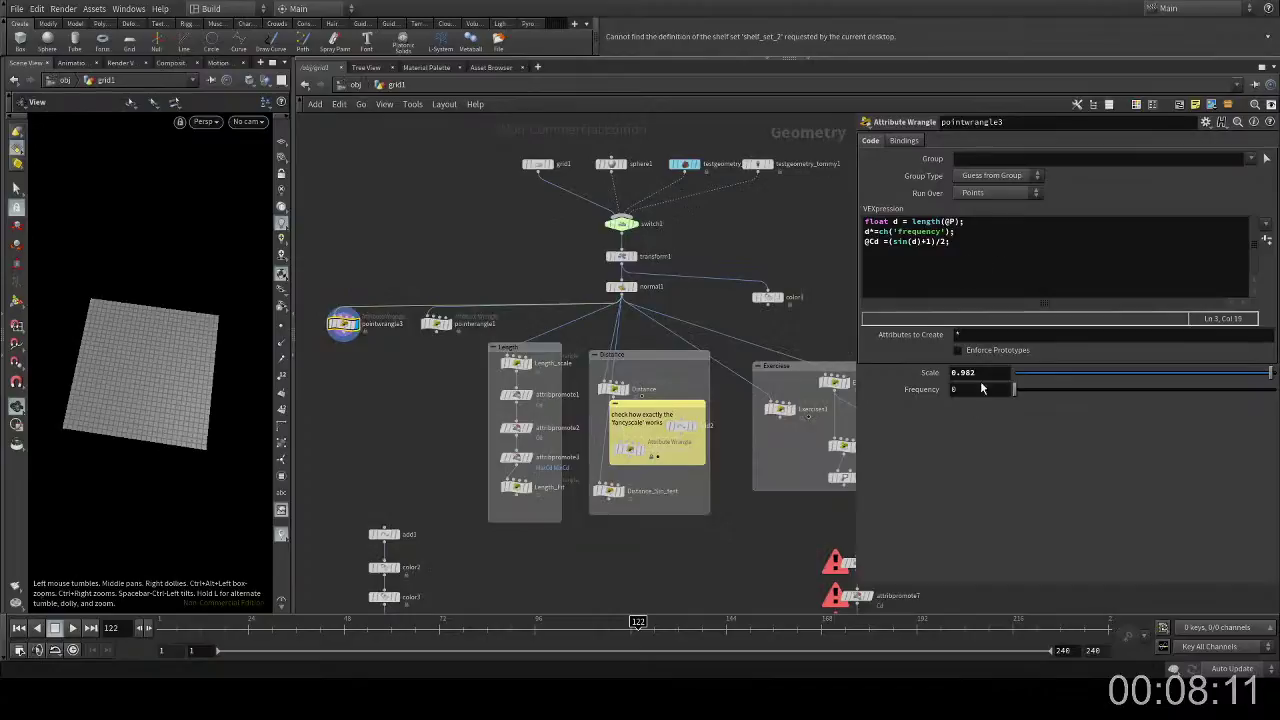
drag(1013, 389, 1273, 389)
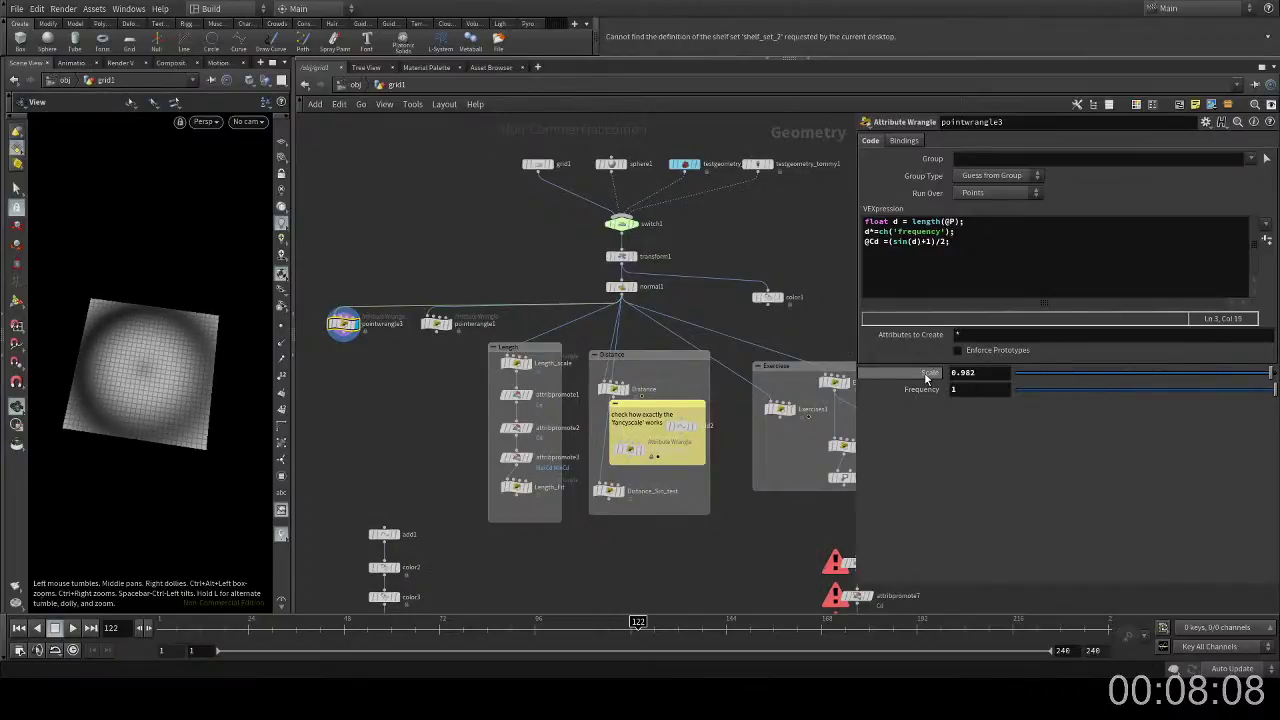
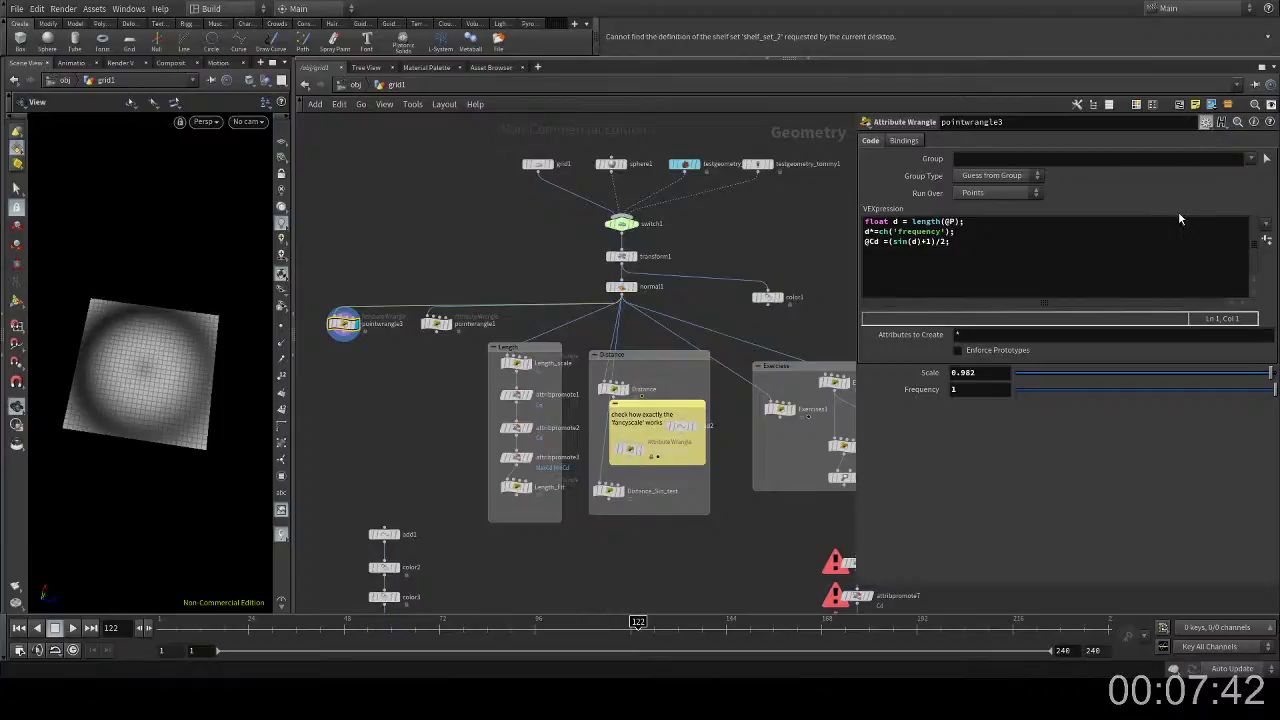
Step: Rebuild the wrangle's parameters, set Frequency to 1, and rename pointwrangle3 to 'frequency'
click(1266, 243)
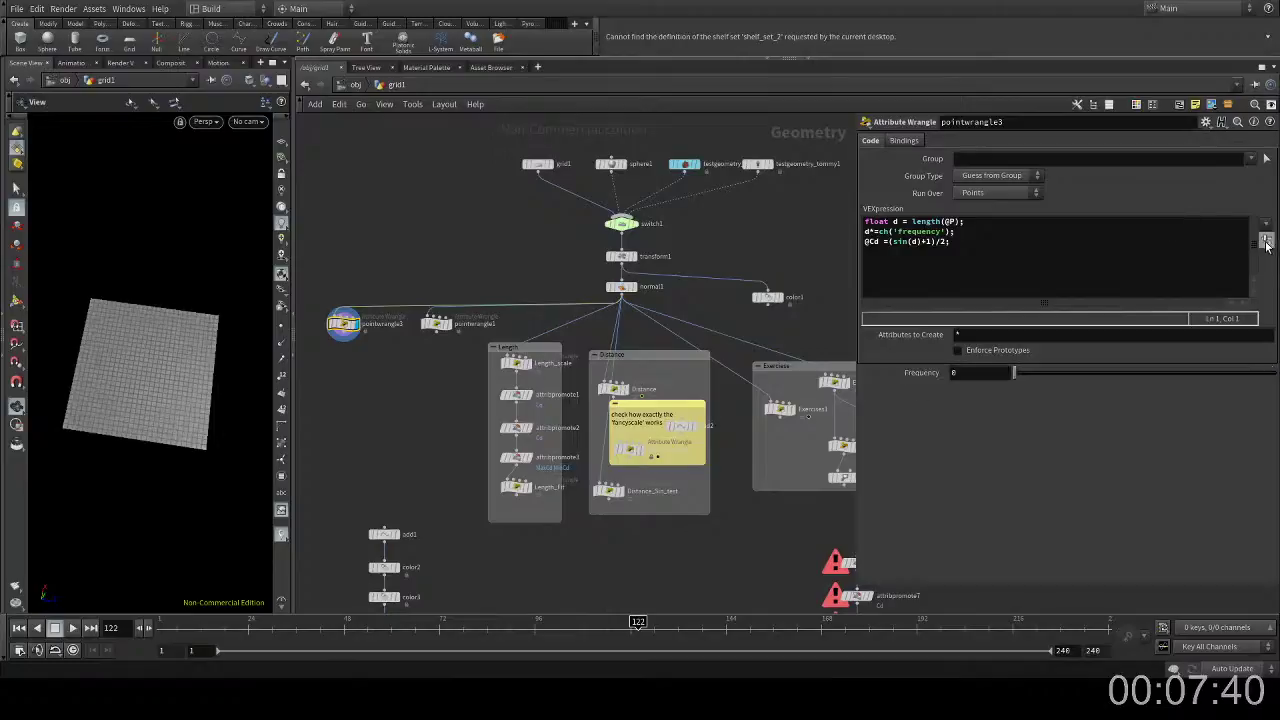
drag(1014, 372, 1274, 372)
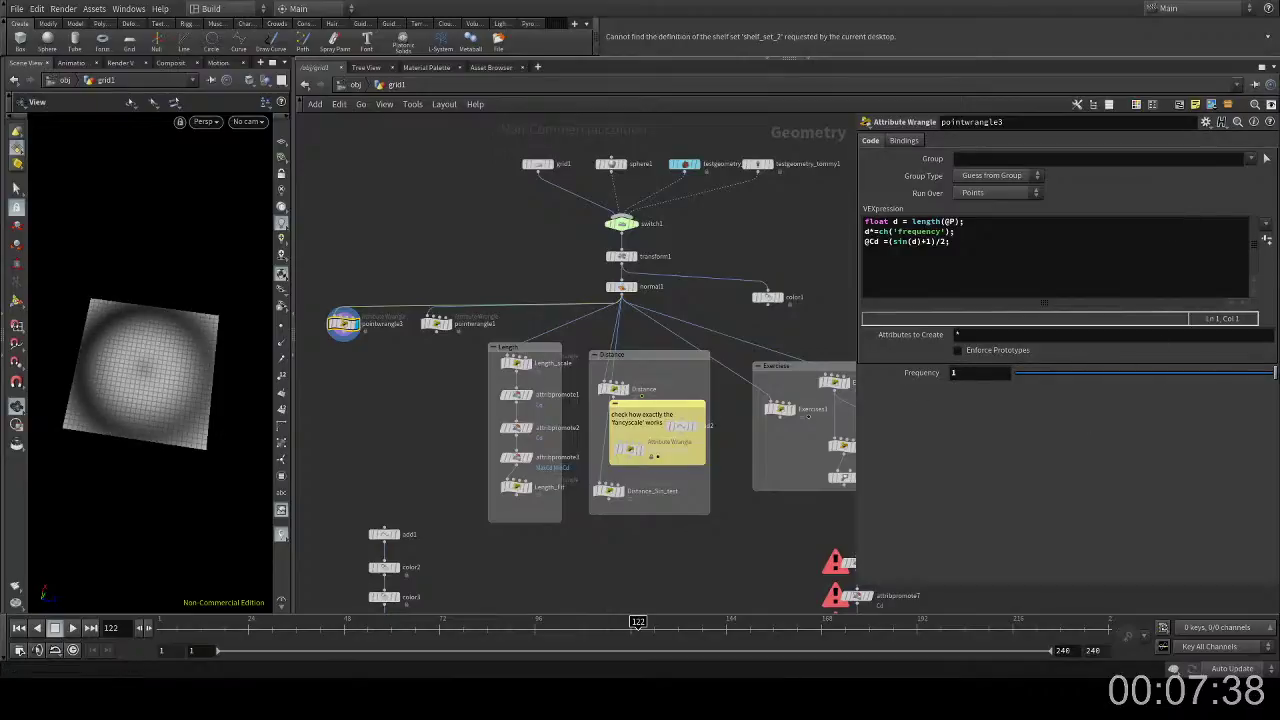
double_click(380, 324)
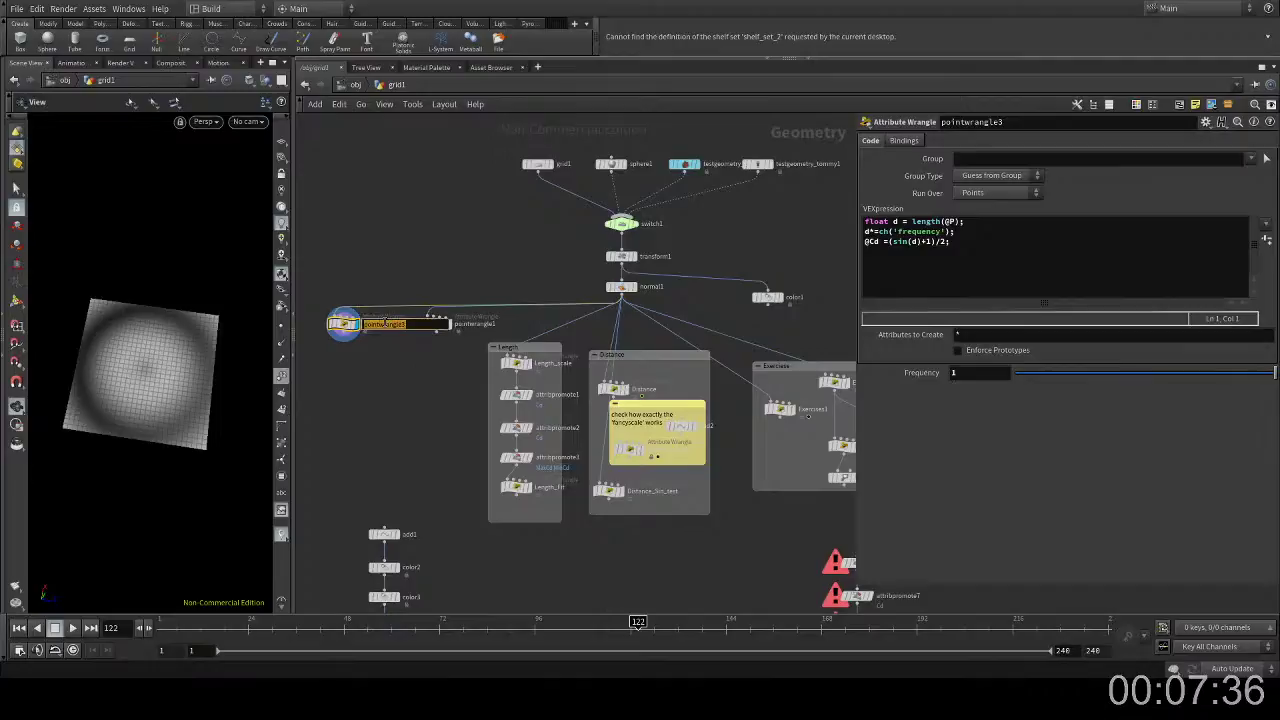
text(frequency)
key(Return)
Step: Rename the pointwrangle1 node to 'size'
click(436, 323)
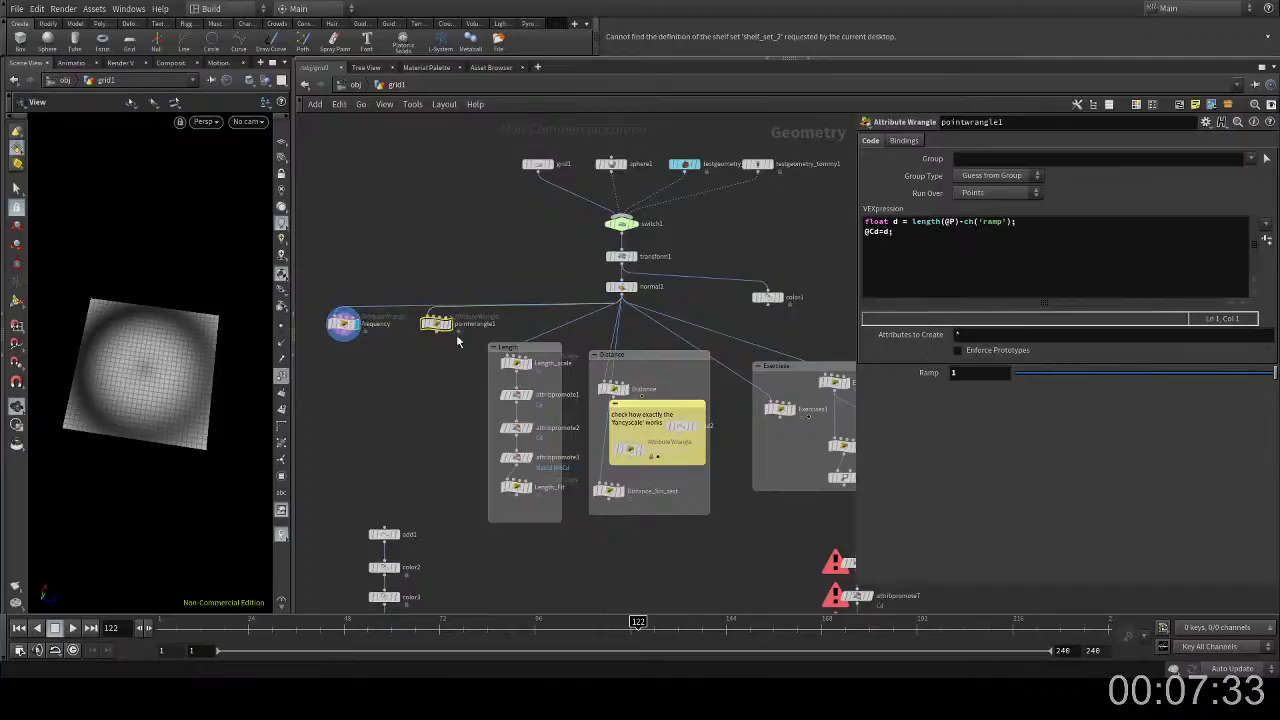
double_click(476, 324)
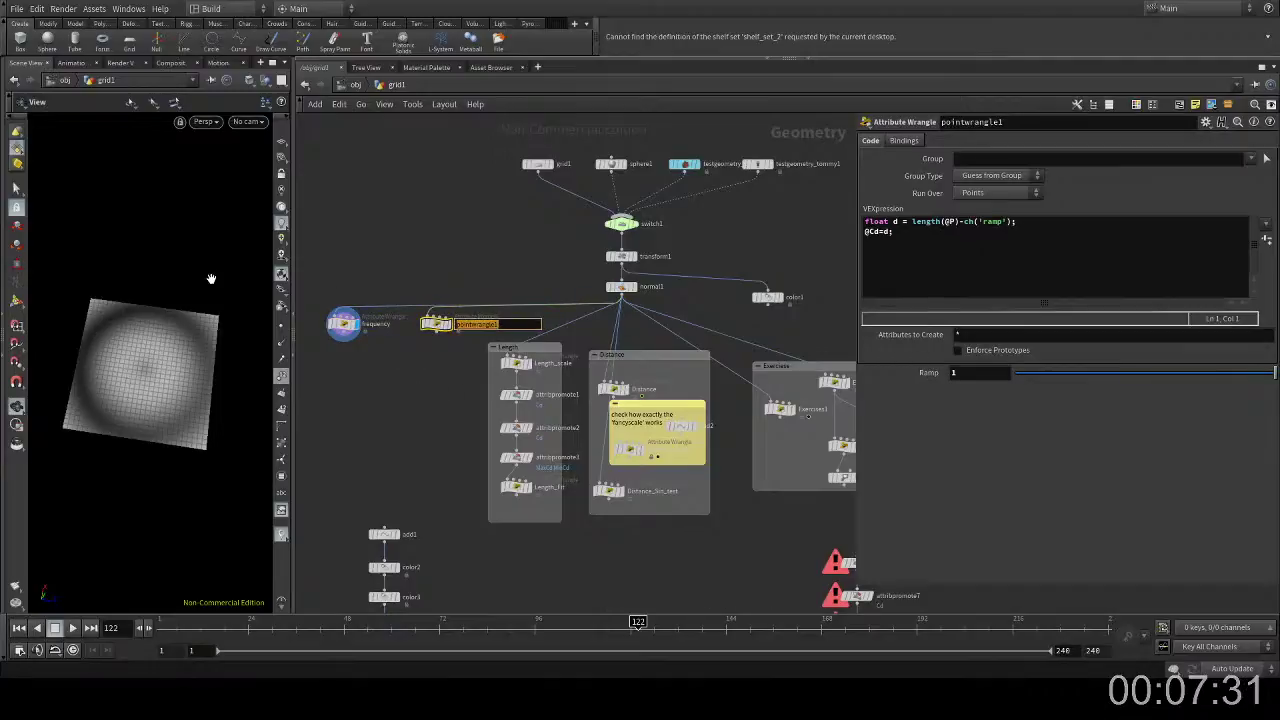
text(size)
key(Return)
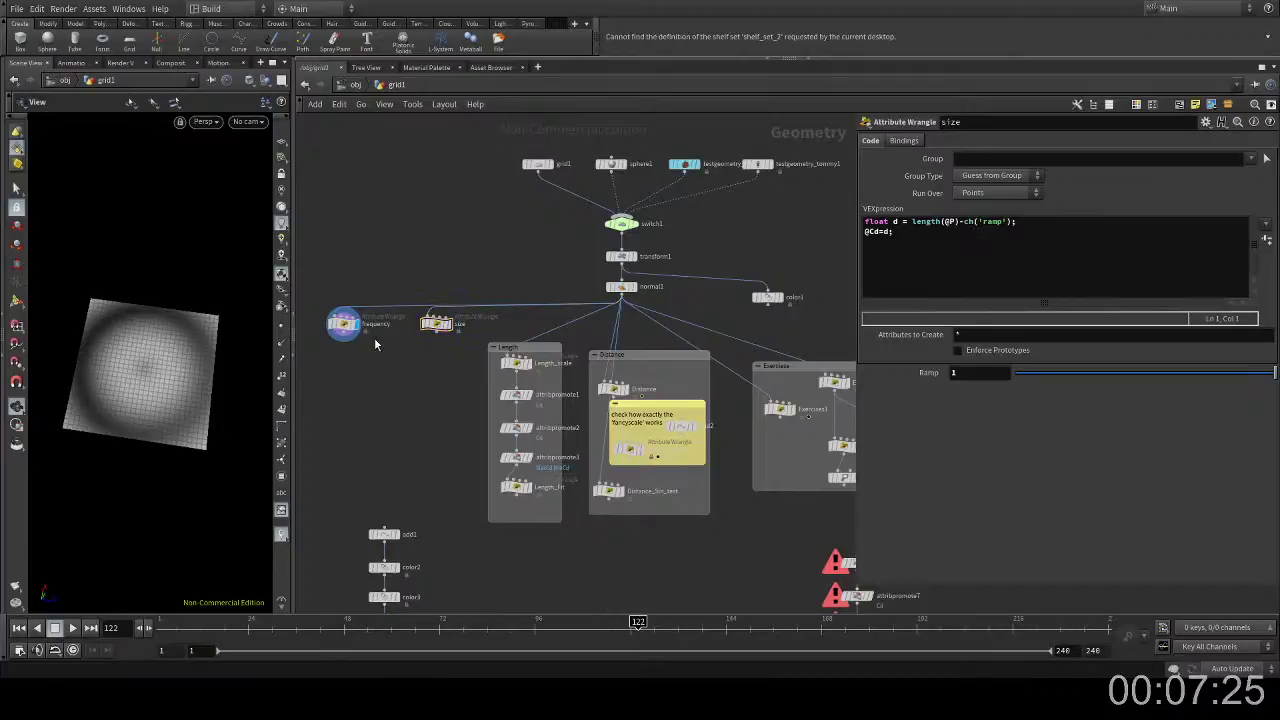
Step: Move the frequency and size nodes into the Length box and display the size result
drag(455, 325, 447, 325)
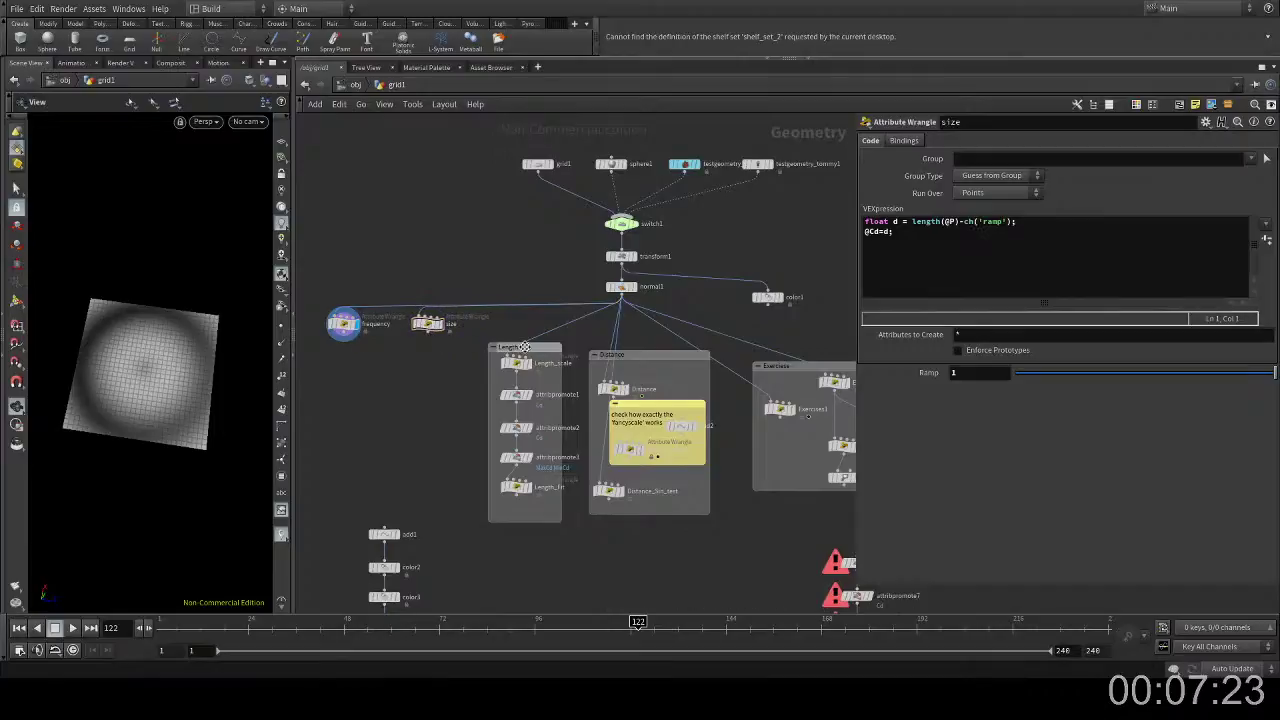
mouse_move(525, 346)
mouse_down()
mouse_move(509, 321)
mouse_move(312, 346)
mouse_up()
mouse_move(458, 362)
mouse_down()
mouse_move(343, 323)
mouse_move(347, 337)
mouse_up()
click(409, 354)
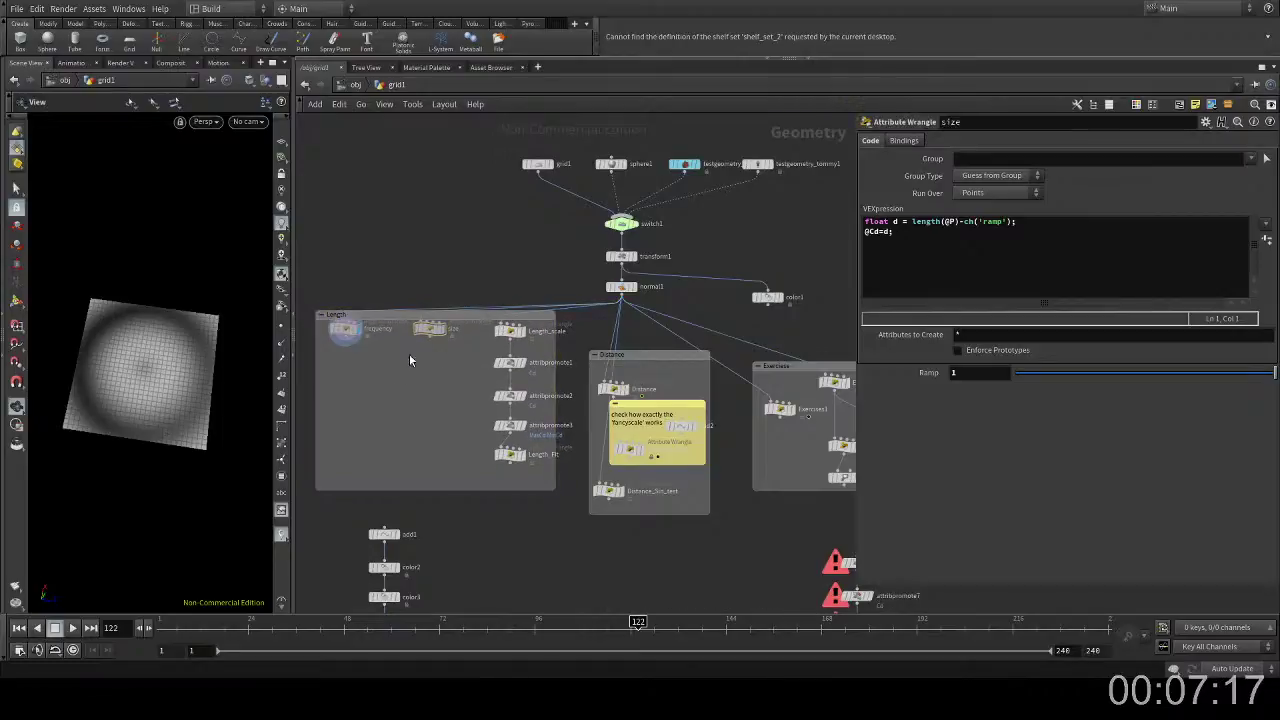
click(443, 328)
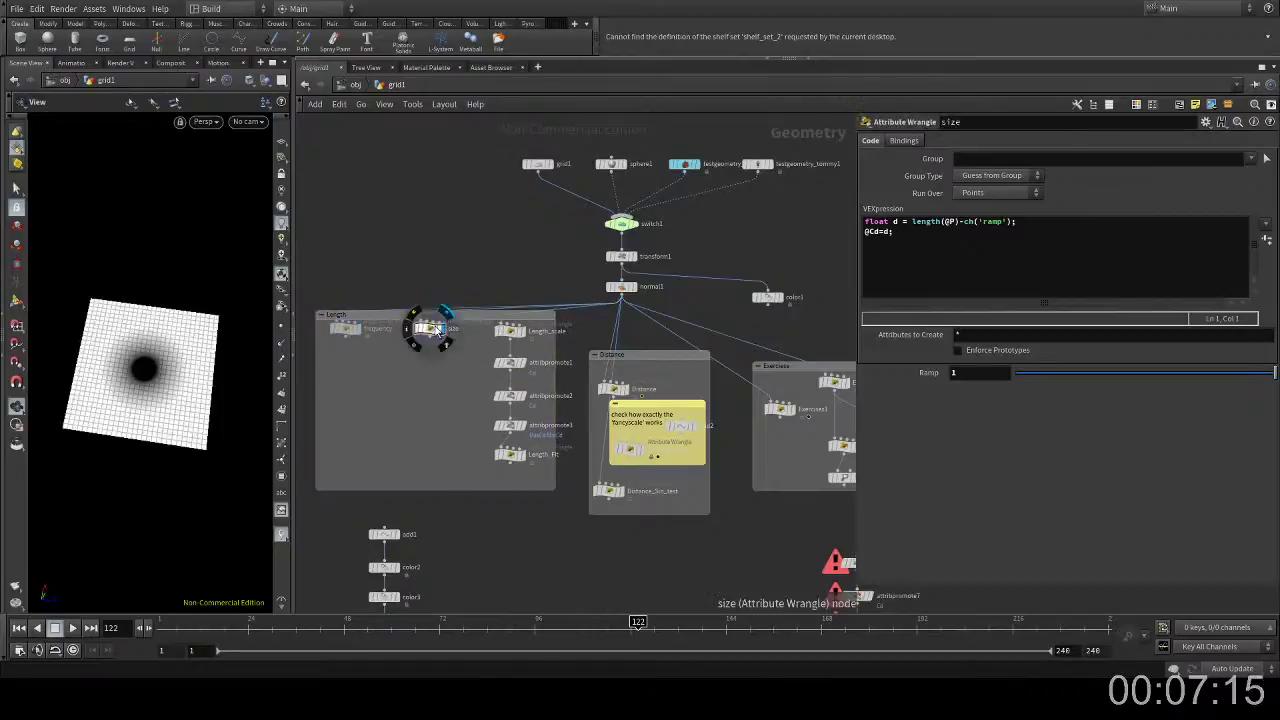
drag(430, 328, 431, 344)
drag(337, 330, 351, 348)
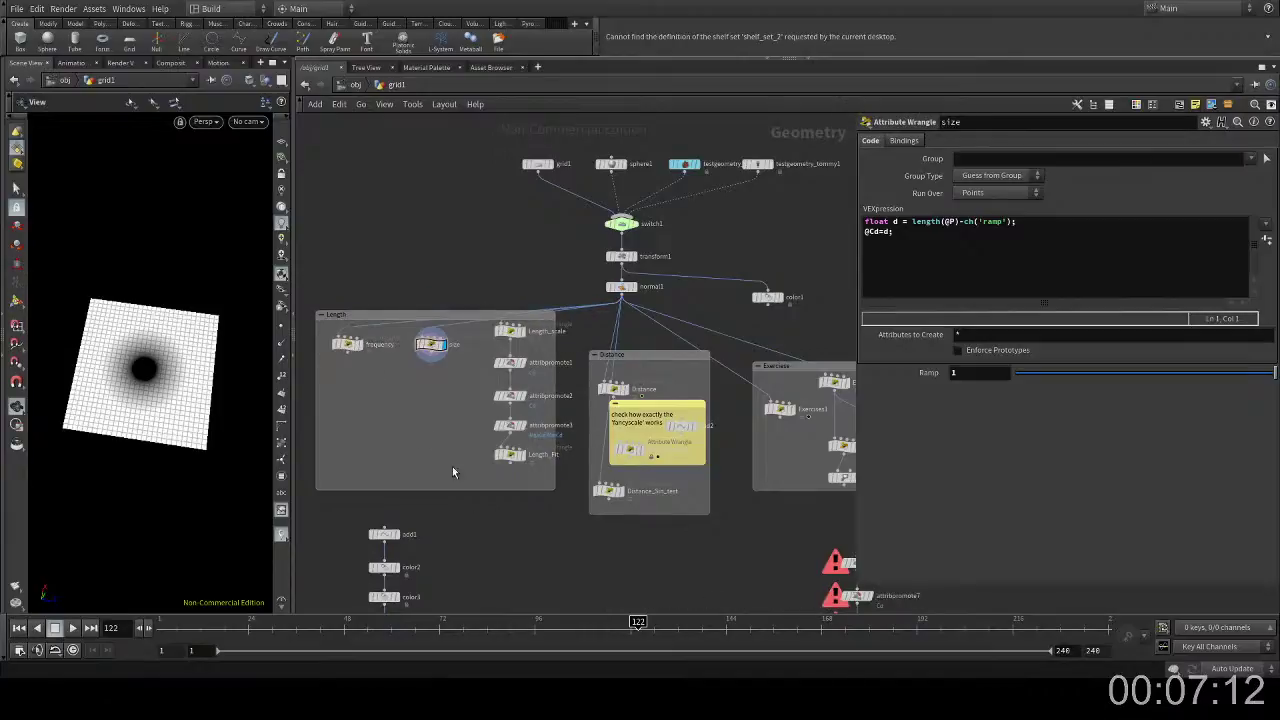
Step: Shorten and reposition the Length and Distance boxes, then save the scene as HJ_Joy_of_vex_day2_2.hipnc
drag(475, 492, 475, 466)
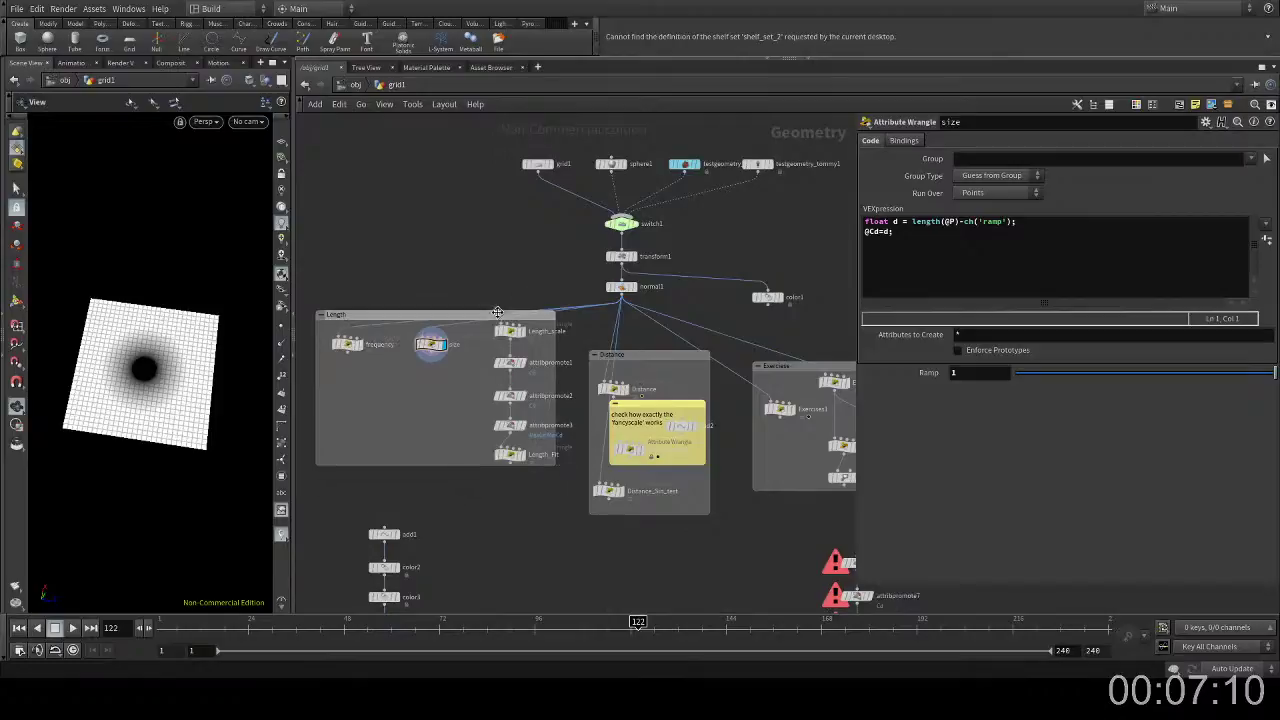
drag(528, 315, 472, 315)
mouse_move(605, 345)
mouse_down()
mouse_move(573, 337)
mouse_move(577, 359)
mouse_up()
scroll(590, 360, down, 2)
scroll(601, 372, down, 2)
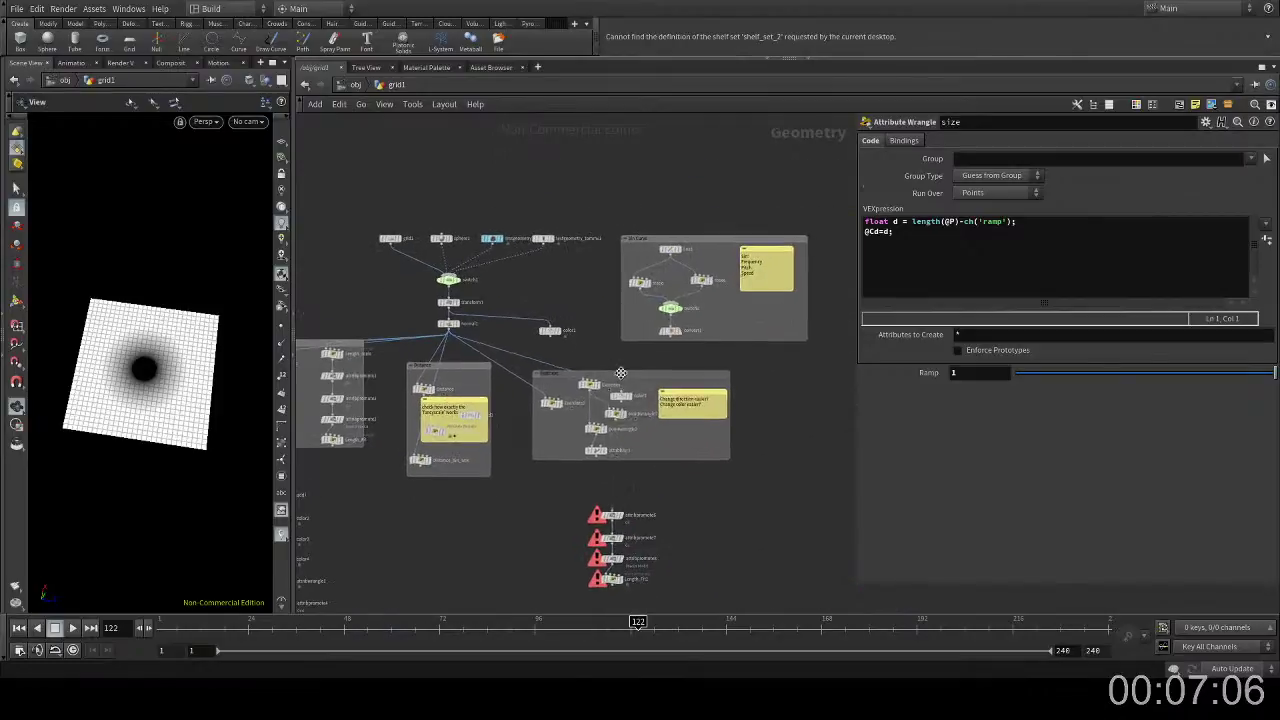
scroll(664, 485, down, 2)
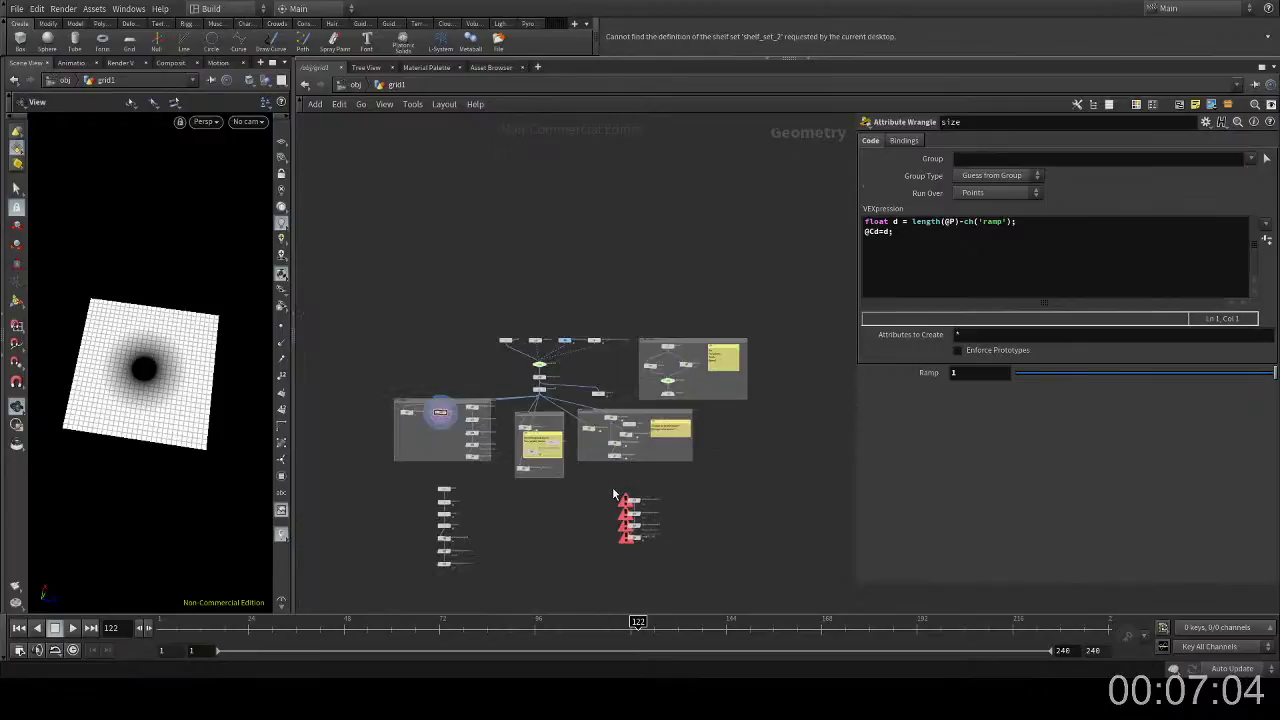
key(ctrl+s)
scroll(736, 445, up, 5)
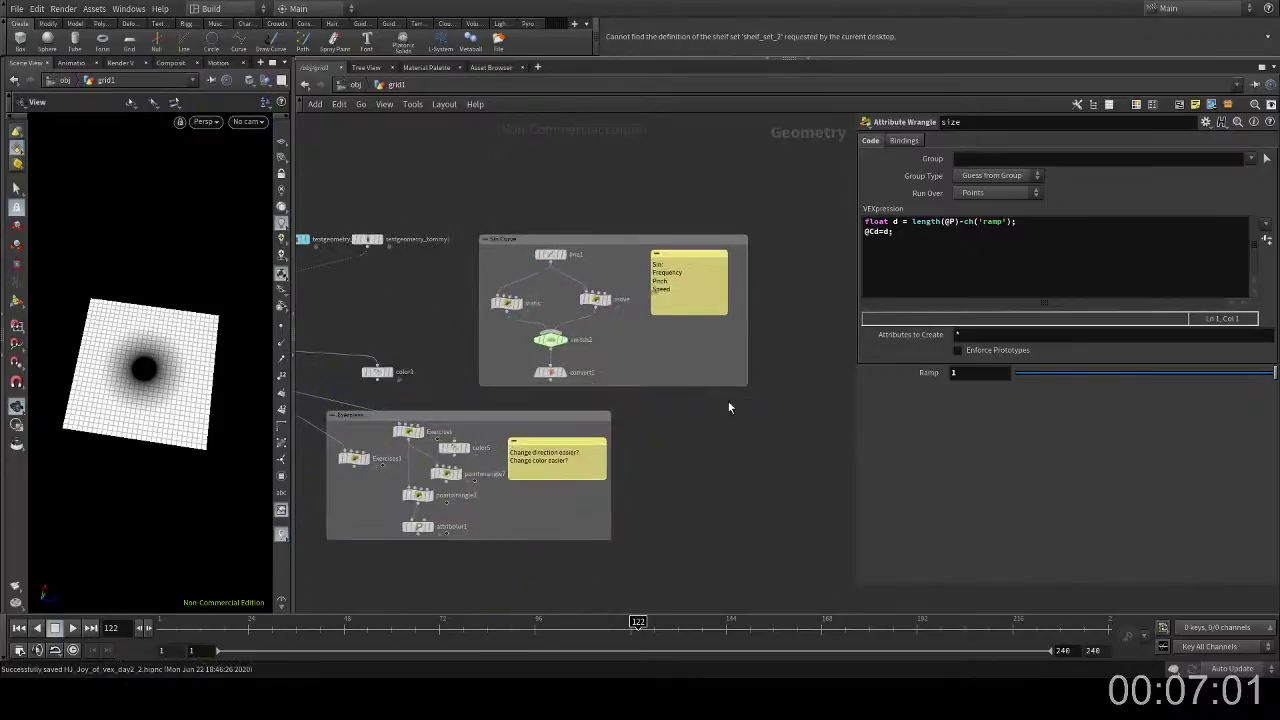
Step: Bring the Exercise box into view and display the Exercises and Exercises1 node results
mouse_move(689, 466)
middle_down()
mouse_move(769, 398)
mouse_move(867, 367)
middle_up()
scroll(762, 367, up, 1)
scroll(590, 353, up, 3)
click(595, 349)
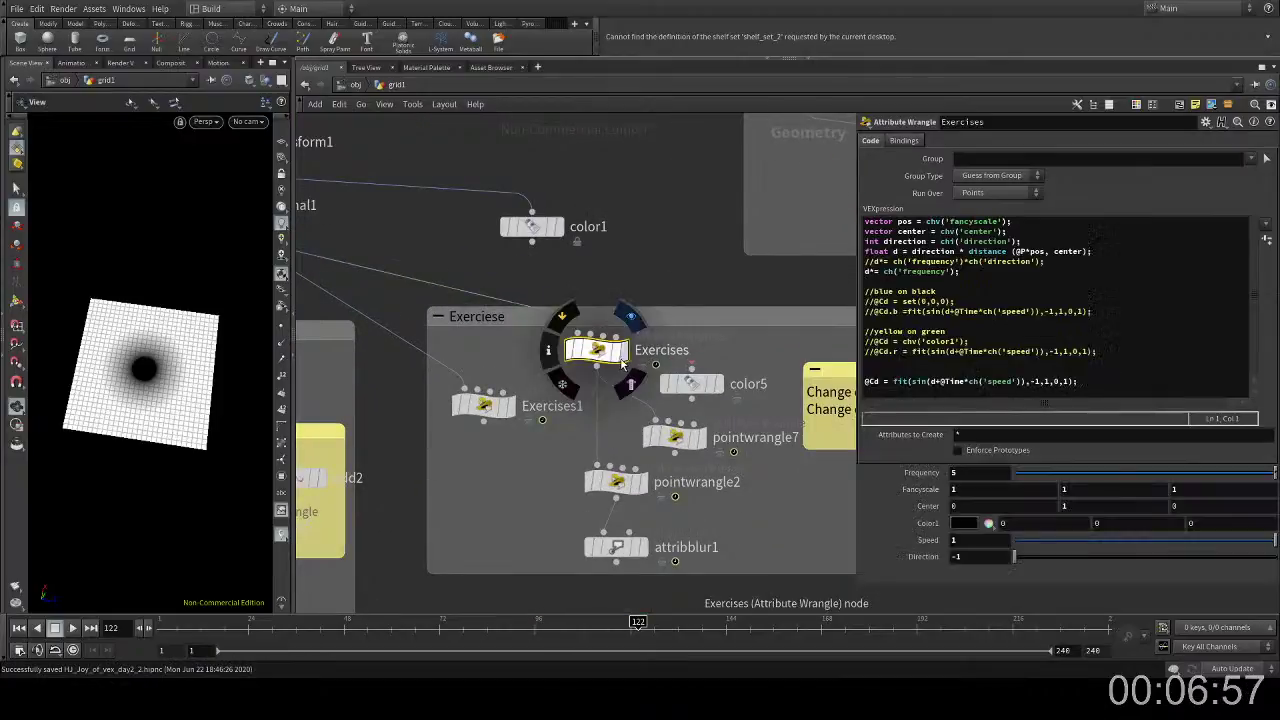
click(620, 349)
drag(190, 400, 108, 372)
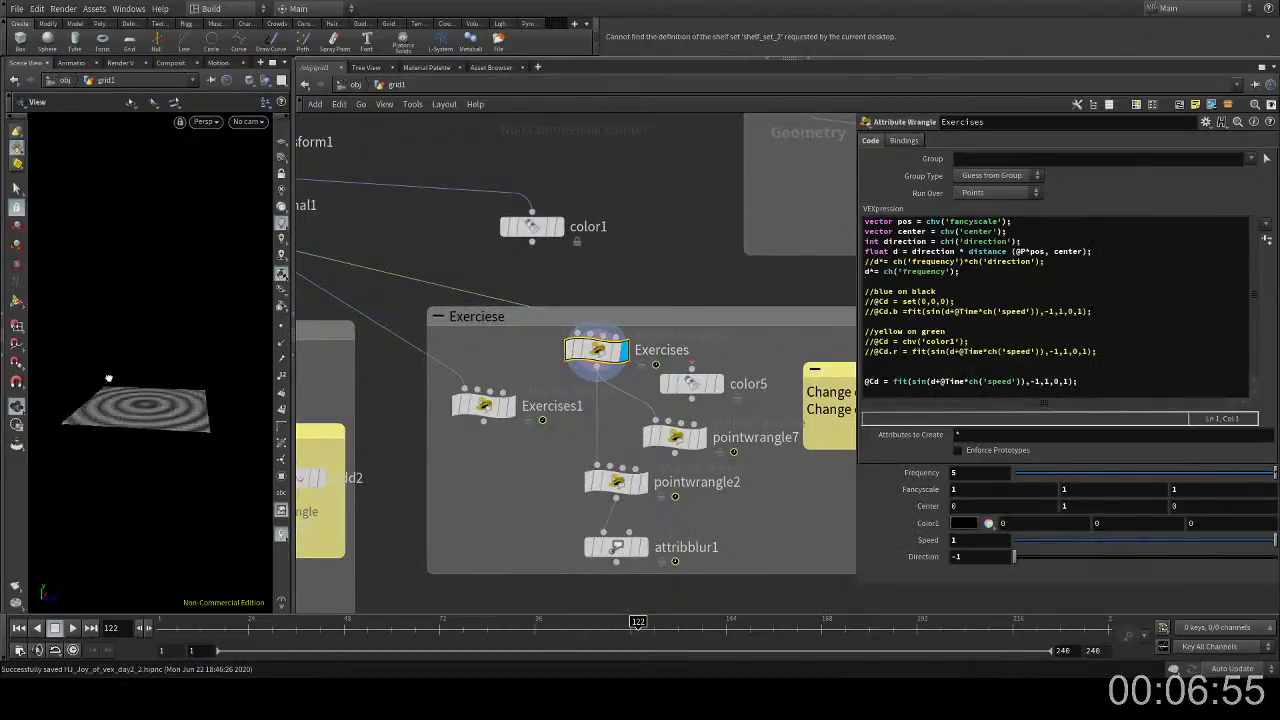
middle_drag(547, 508, 531, 500)
scroll(500, 430, down, 3)
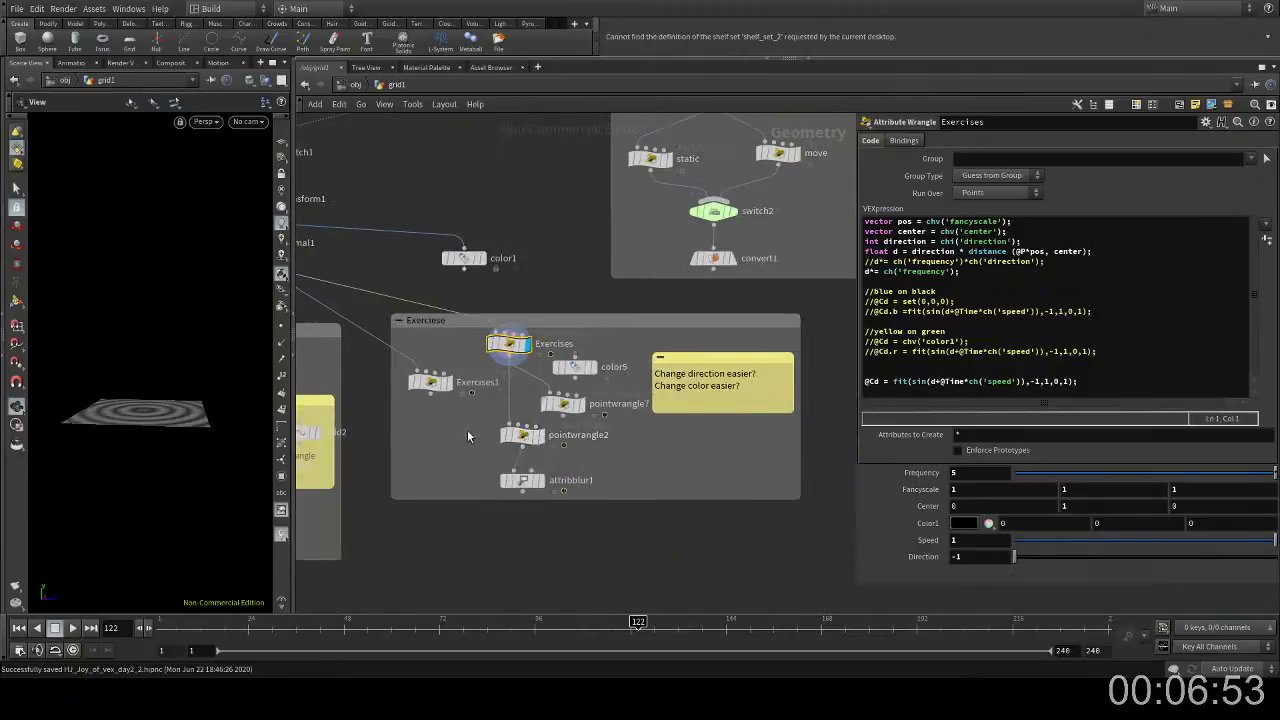
click(449, 383)
click(432, 390)
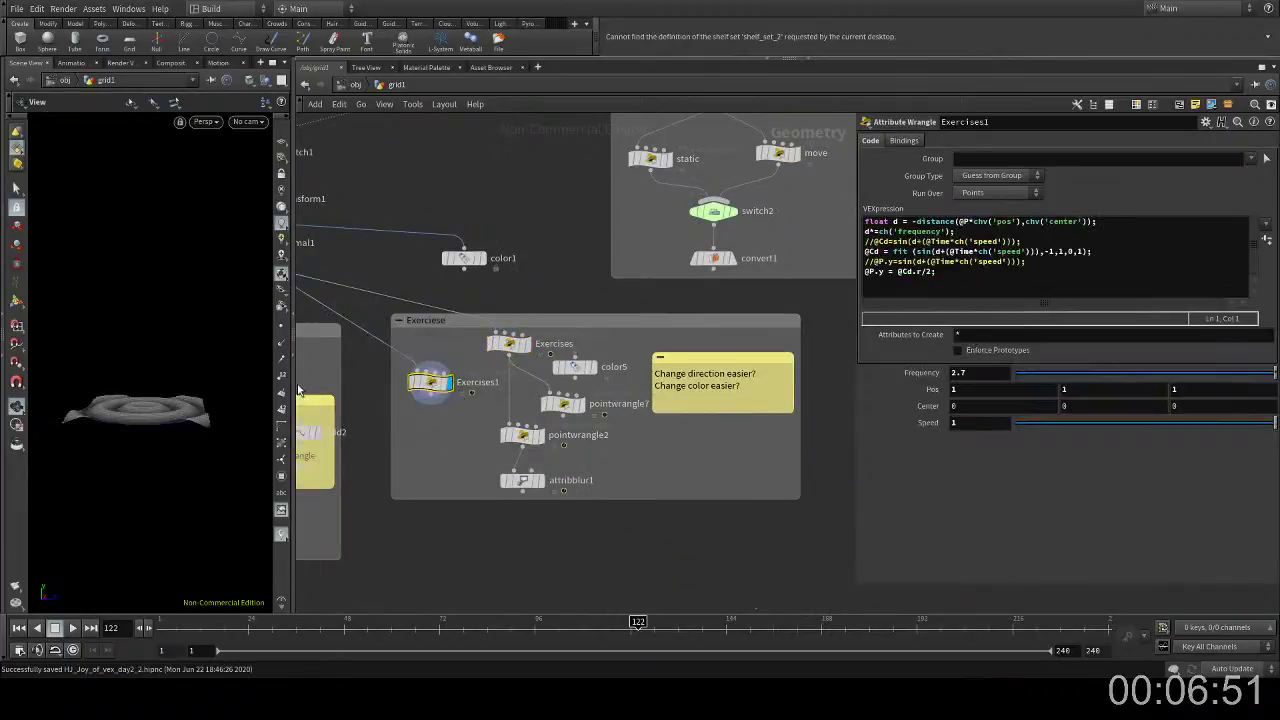
drag(291, 395, 493, 397)
Step: Rename Exercises1 to 'position' and place it above the sticky note
double_click(580, 383)
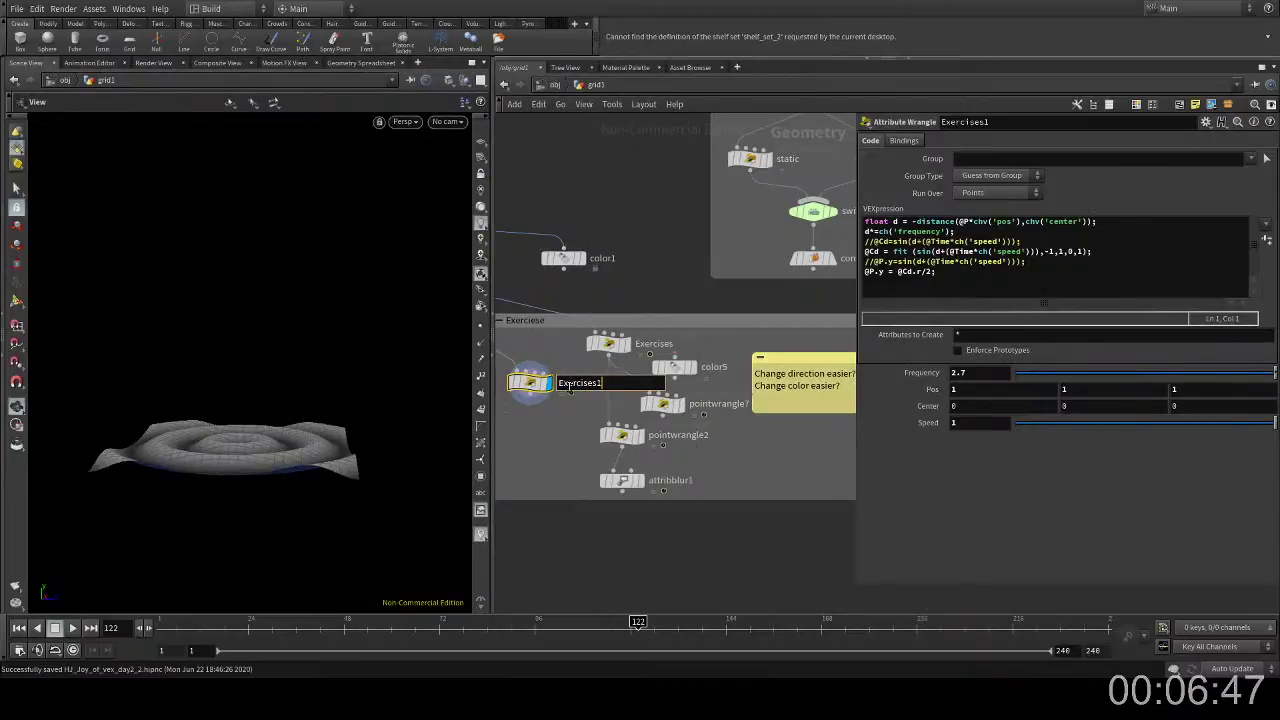
key(BackSpace)
double_click(644, 384)
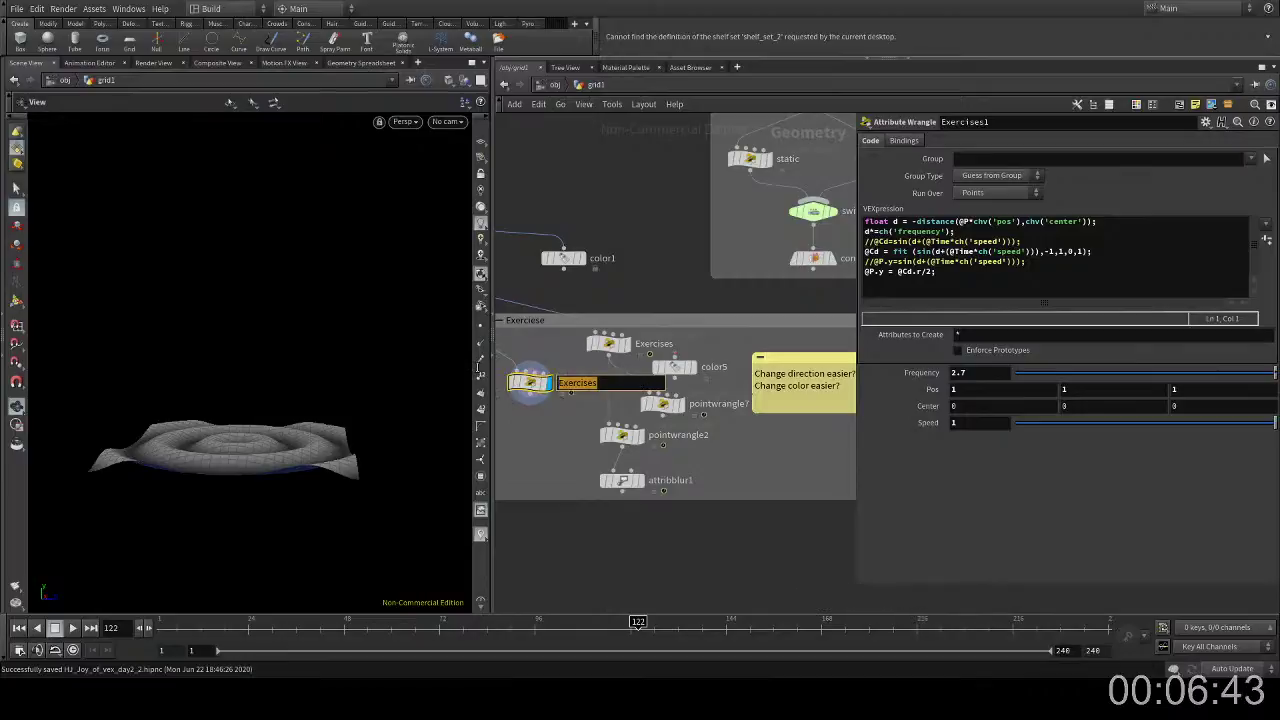
text(positi)
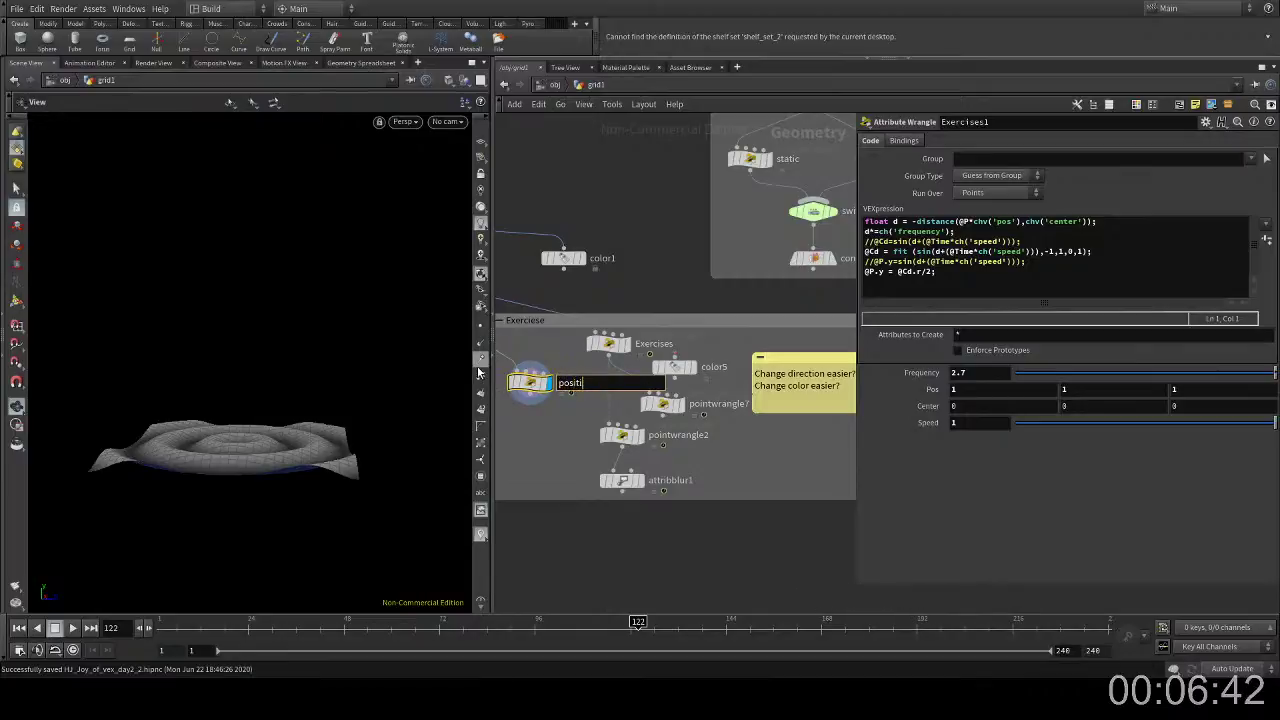
text(on)
key(Return)
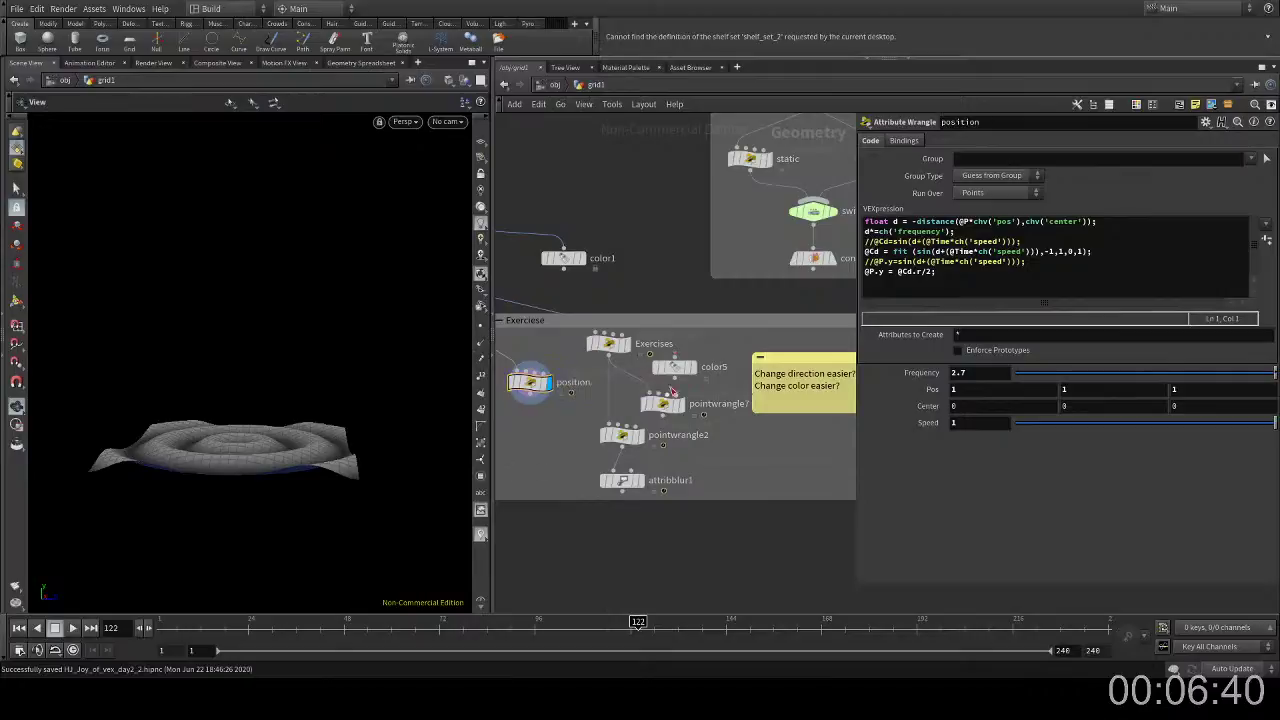
scroll(555, 402, down, 2)
mouse_move(558, 408)
mouse_down()
mouse_move(651, 357)
mouse_move(770, 366)
mouse_up()
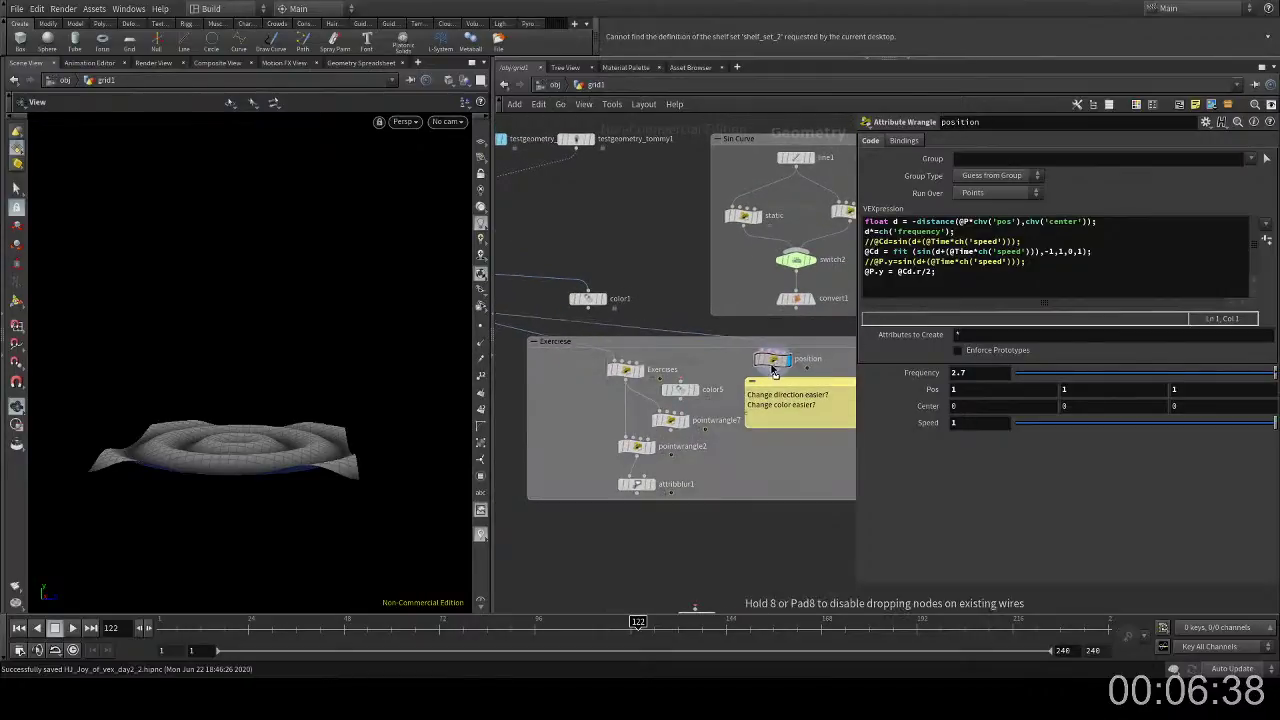
Step: Move the position node beside color5 and rename it 'y_position'
mouse_move(585, 363)
mouse_down()
mouse_move(700, 504)
mouse_move(576, 490)
mouse_up()
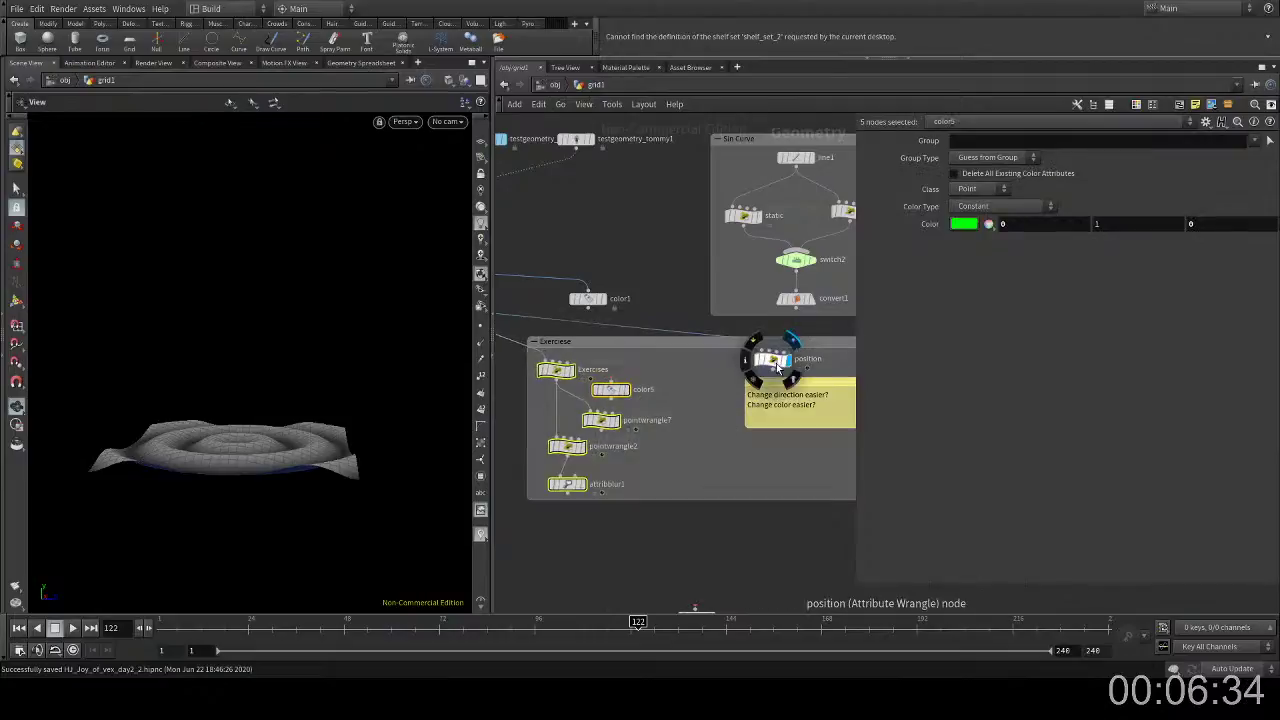
mouse_move(772, 360)
mouse_down()
mouse_move(686, 392)
mouse_move(692, 372)
mouse_up()
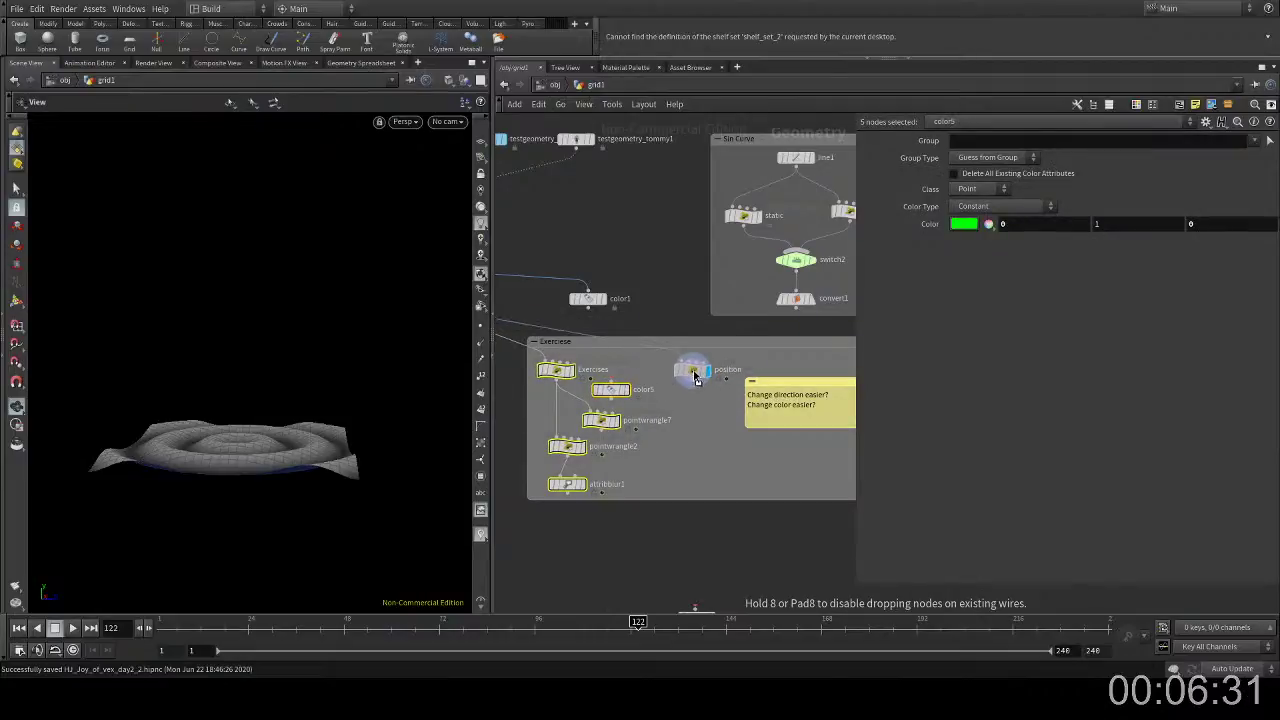
double_click(728, 370)
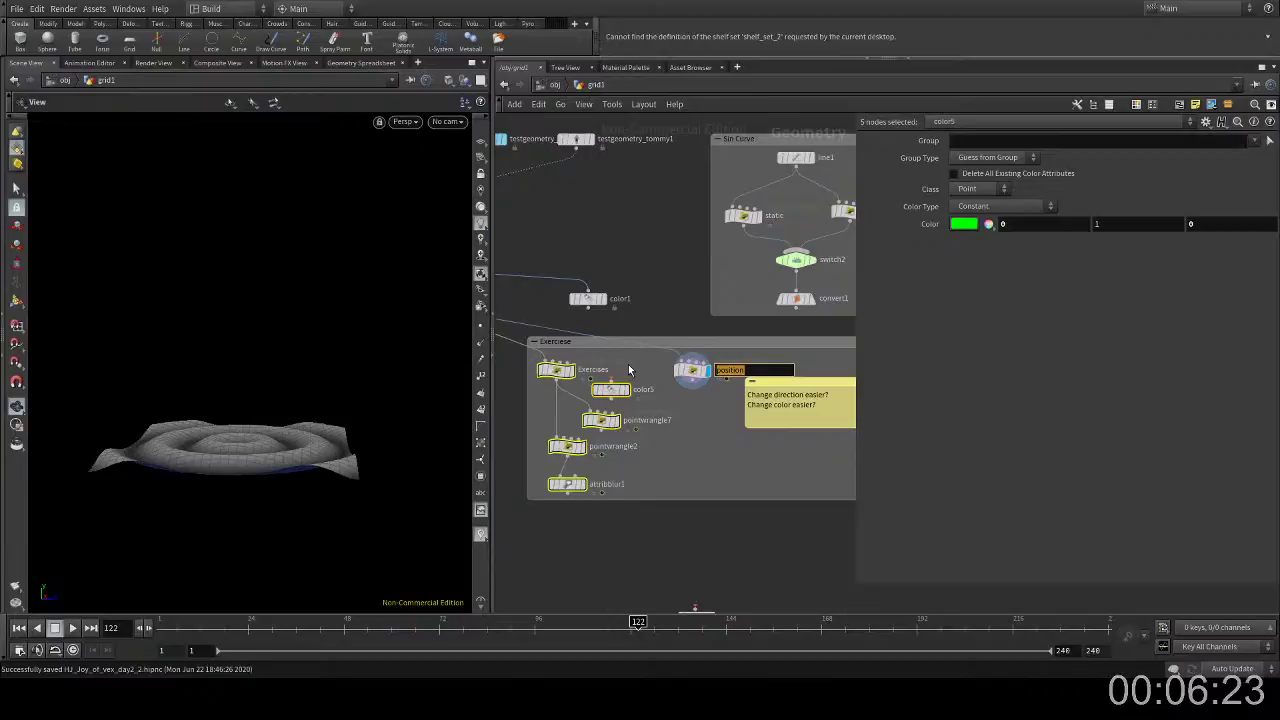
key(Home)
text(y_)
key(Return)
Step: Rename the Exercises node to 'color_Exercises' and nudge the Exercise box lower
double_click(617, 370)
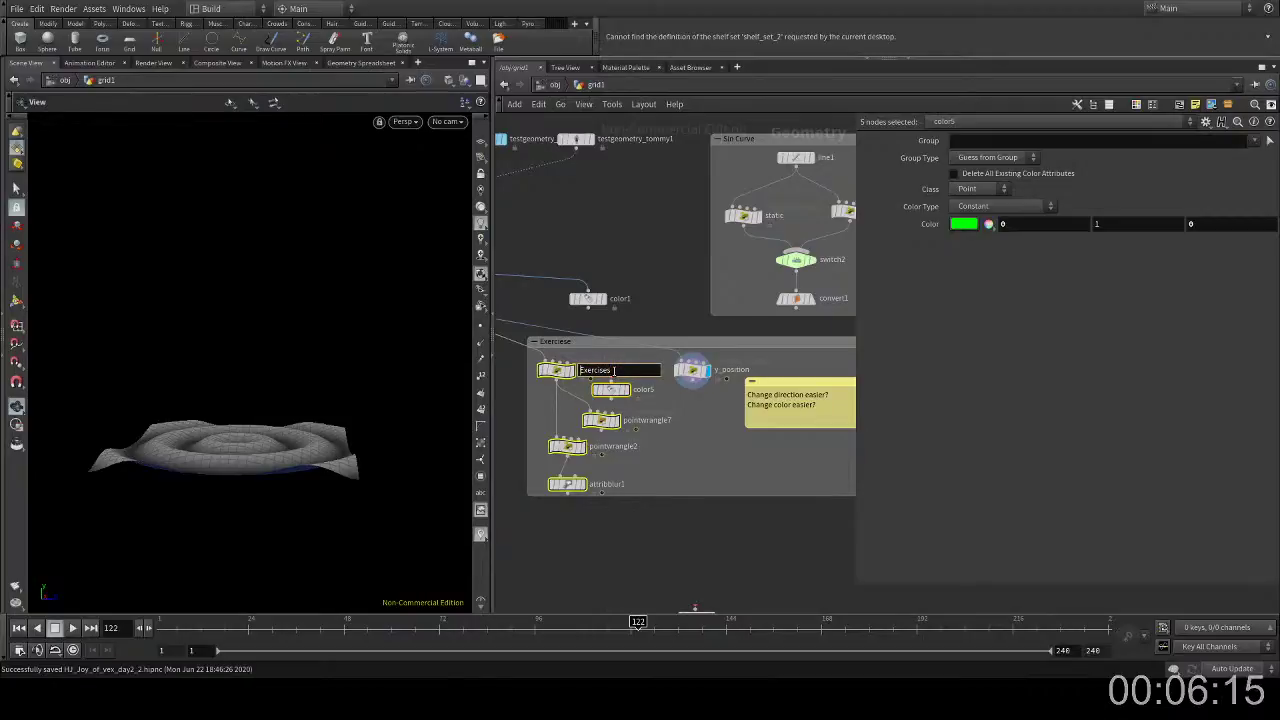
text(color)
click(735, 484)
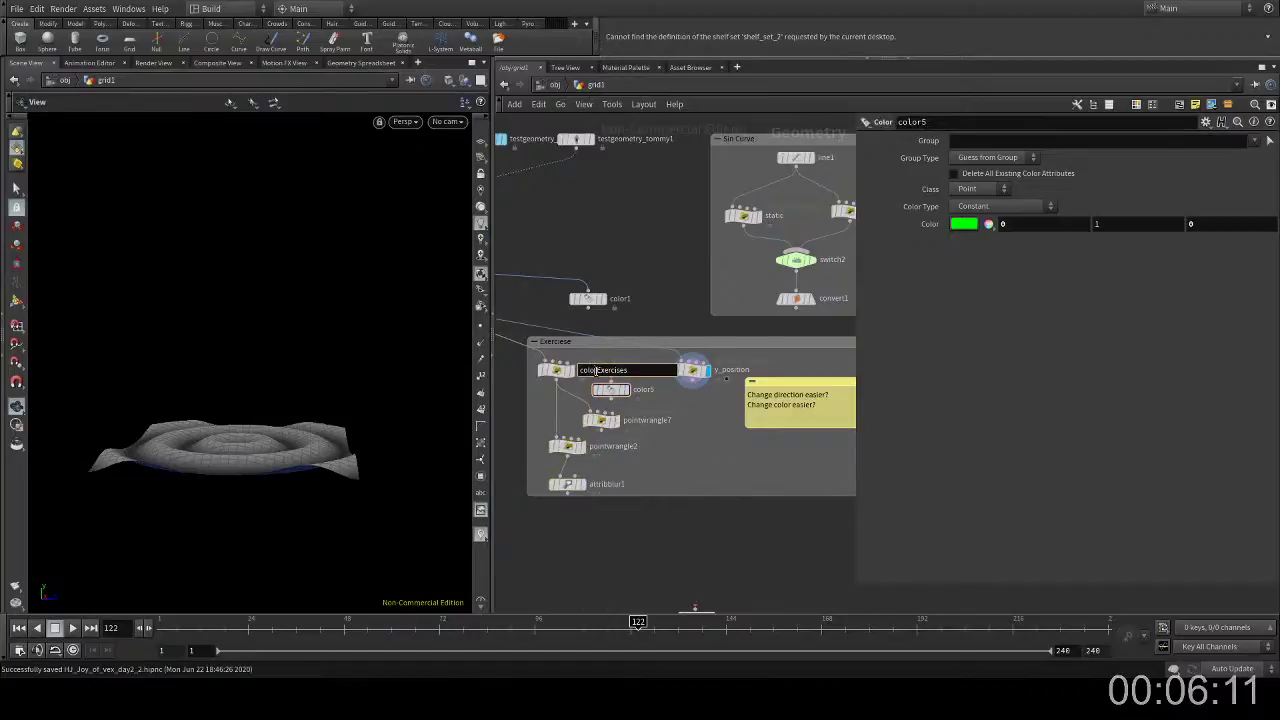
text(_)
key(Return)
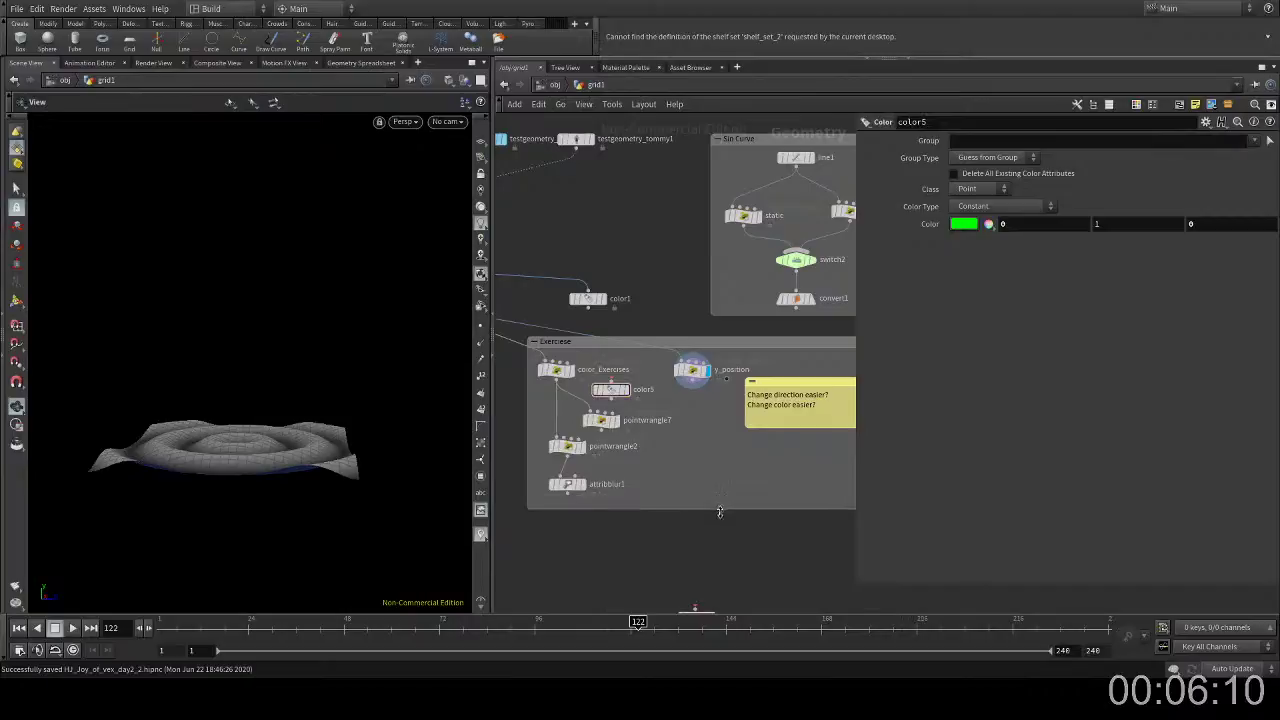
scroll(740, 507, down, 3)
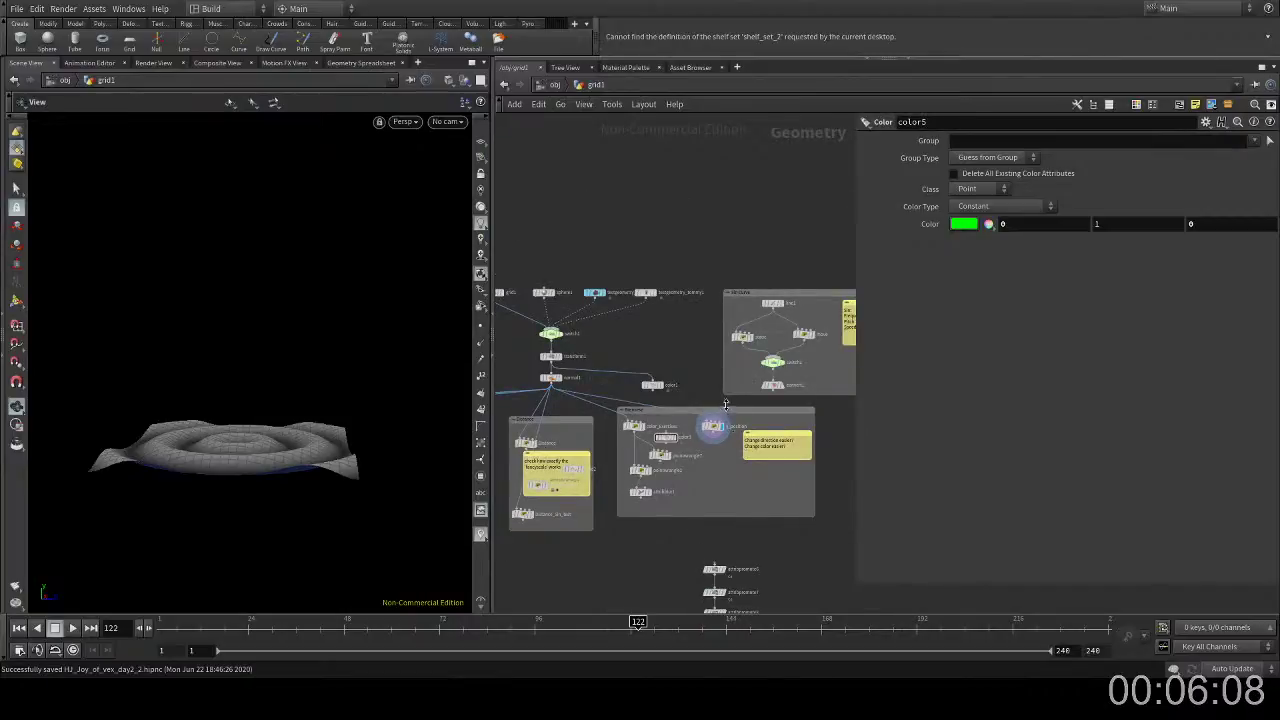
drag(726, 404, 727, 414)
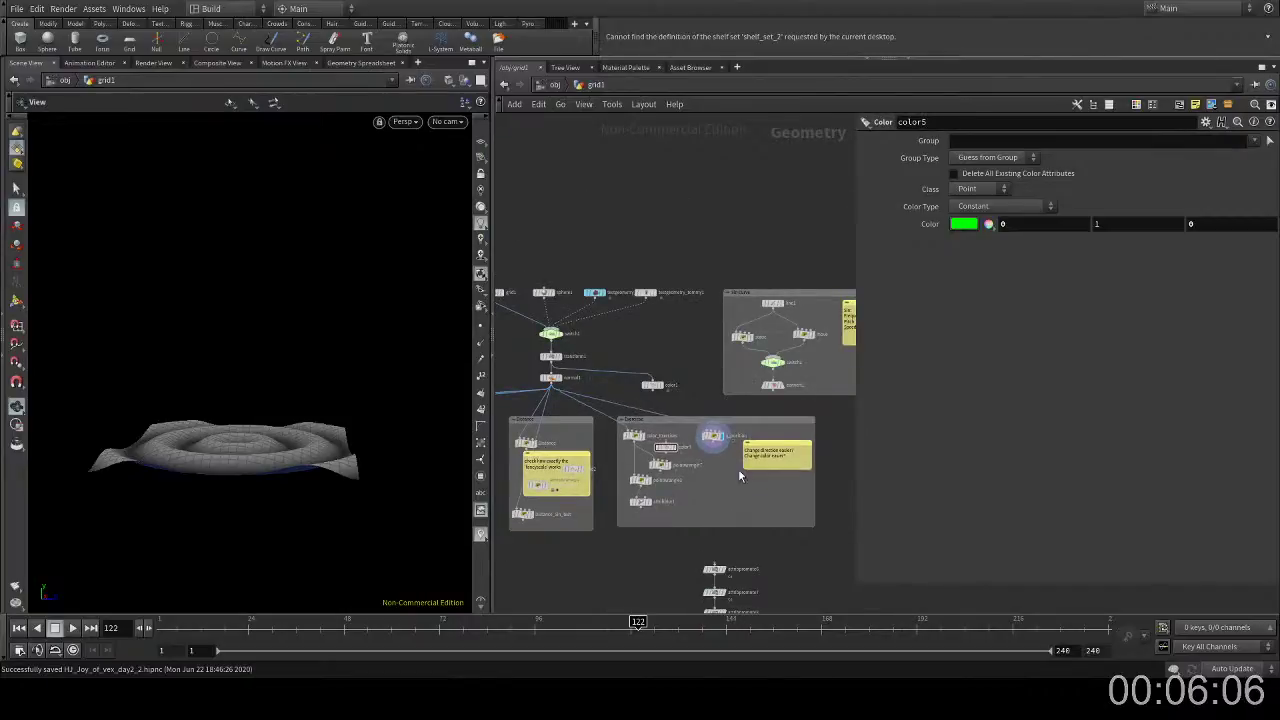
Step: Display color_Exercises, play the ring animation, and set Speed back to 1
scroll(652, 462, up, 3)
click(636, 415)
click(617, 415)
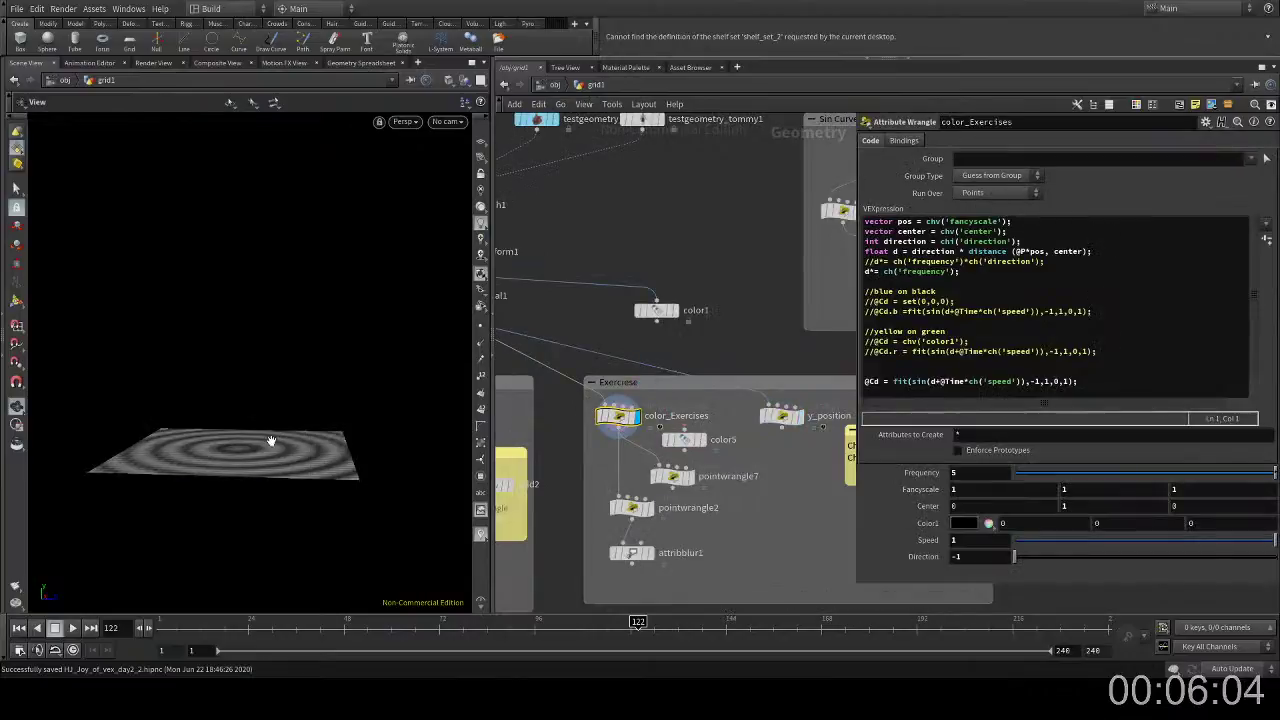
scroll(280, 470, up, 3)
mouse_move(288, 494)
mouse_down()
mouse_move(251, 406)
mouse_move(243, 449)
mouse_up()
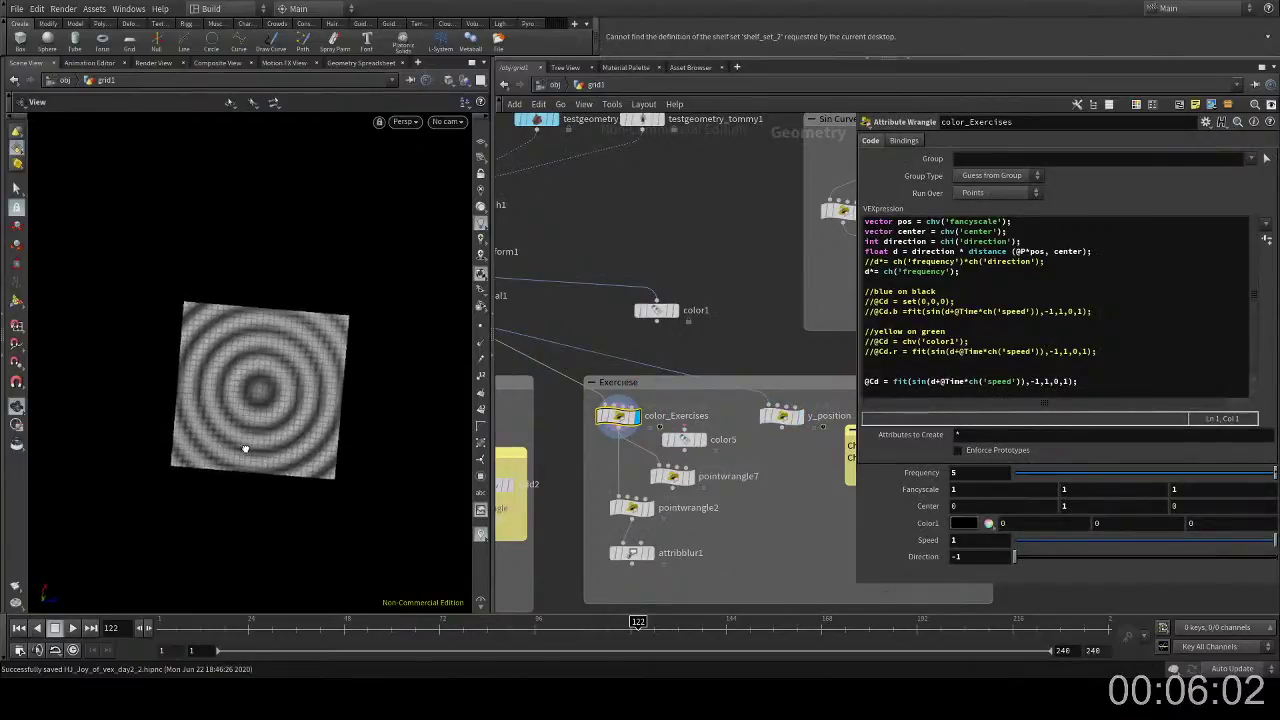
click(73, 627)
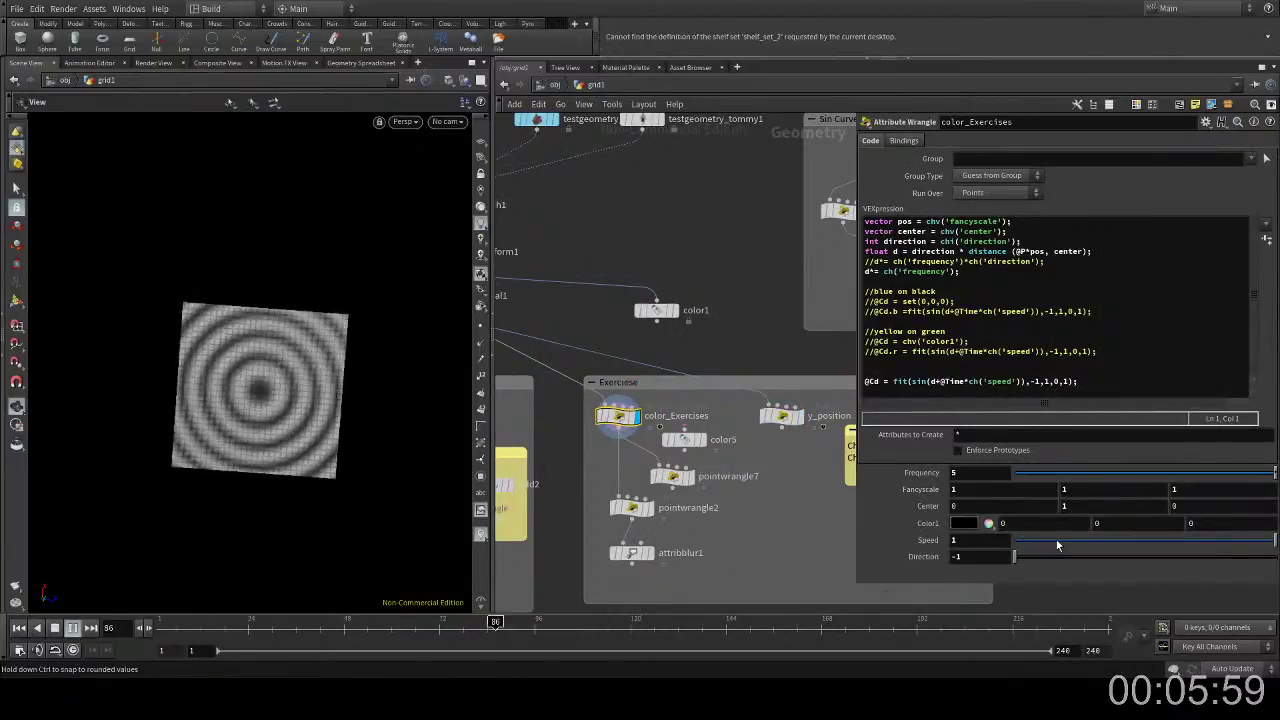
click(1100, 541)
drag(1100, 541, 1270, 541)
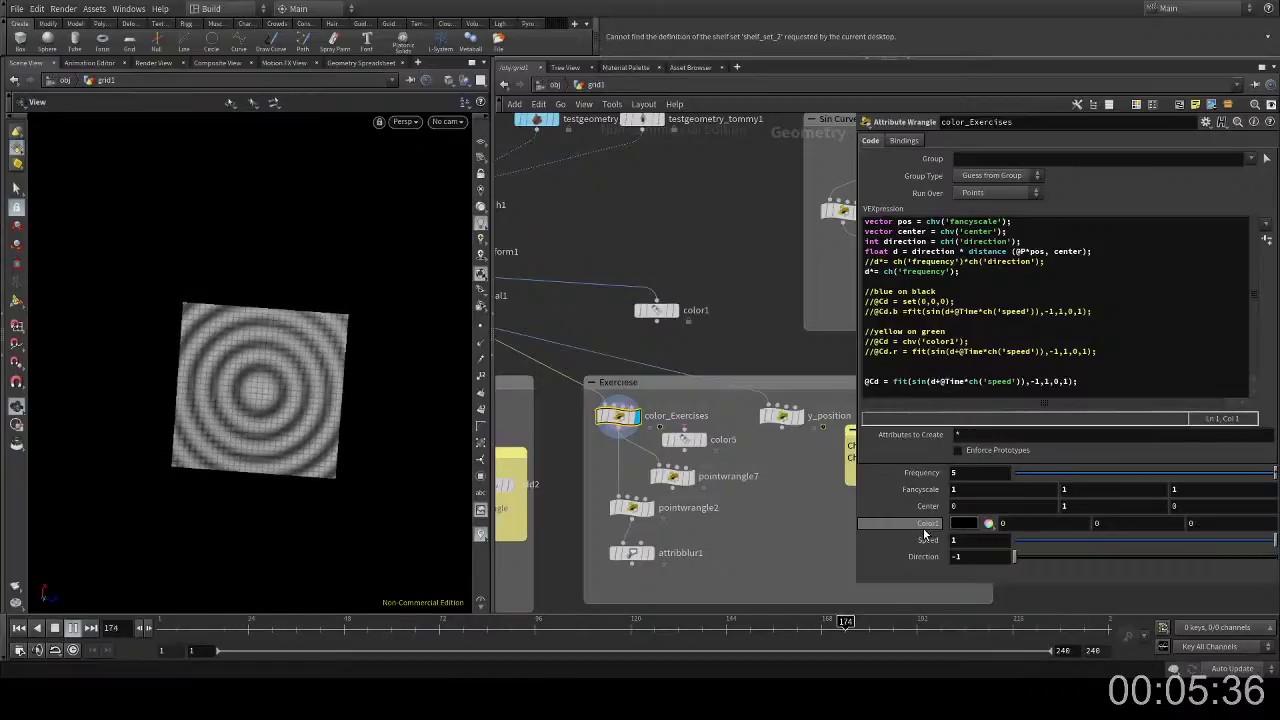
middle_drag(770, 435, 705, 422)
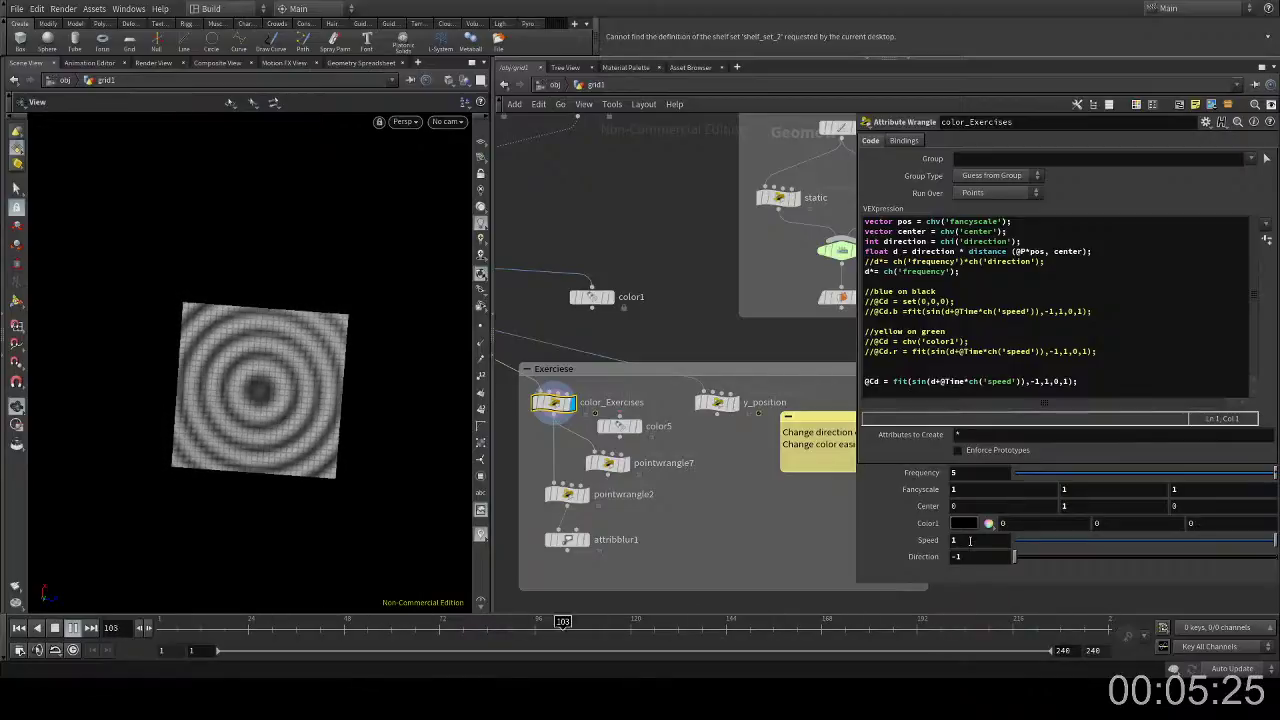
drag(1079, 381, 864, 382)
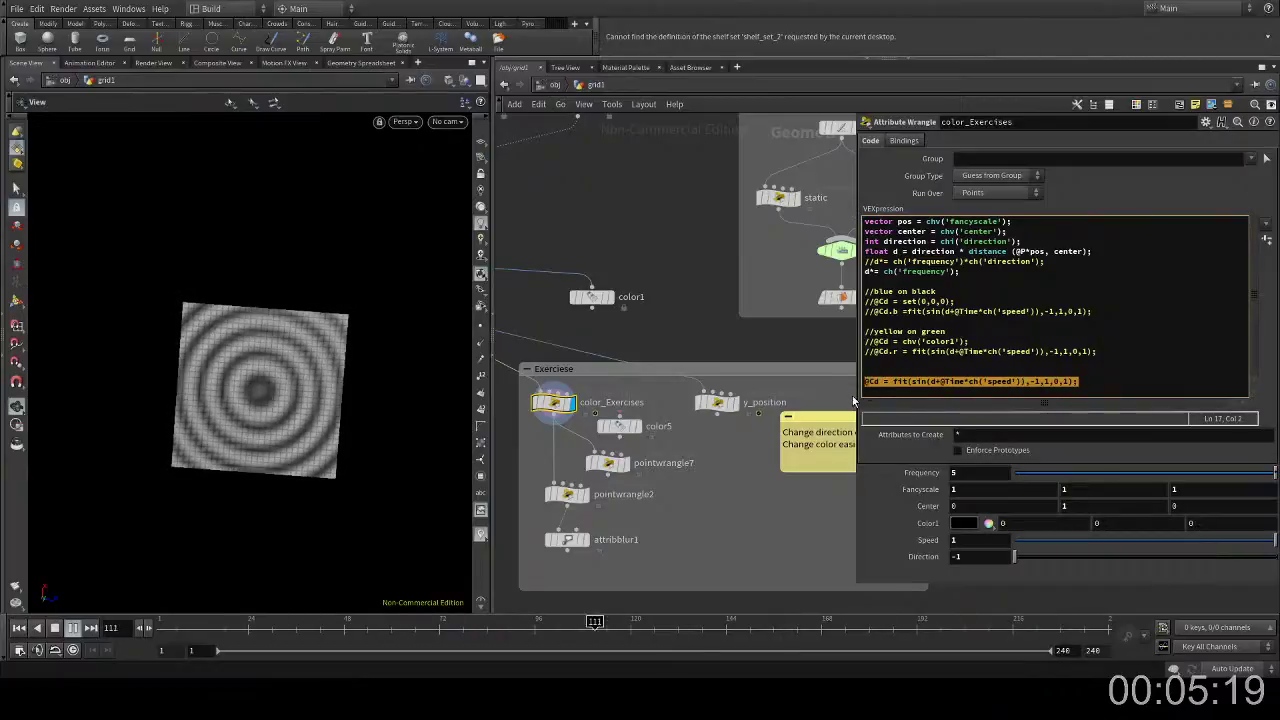
click(1114, 375)
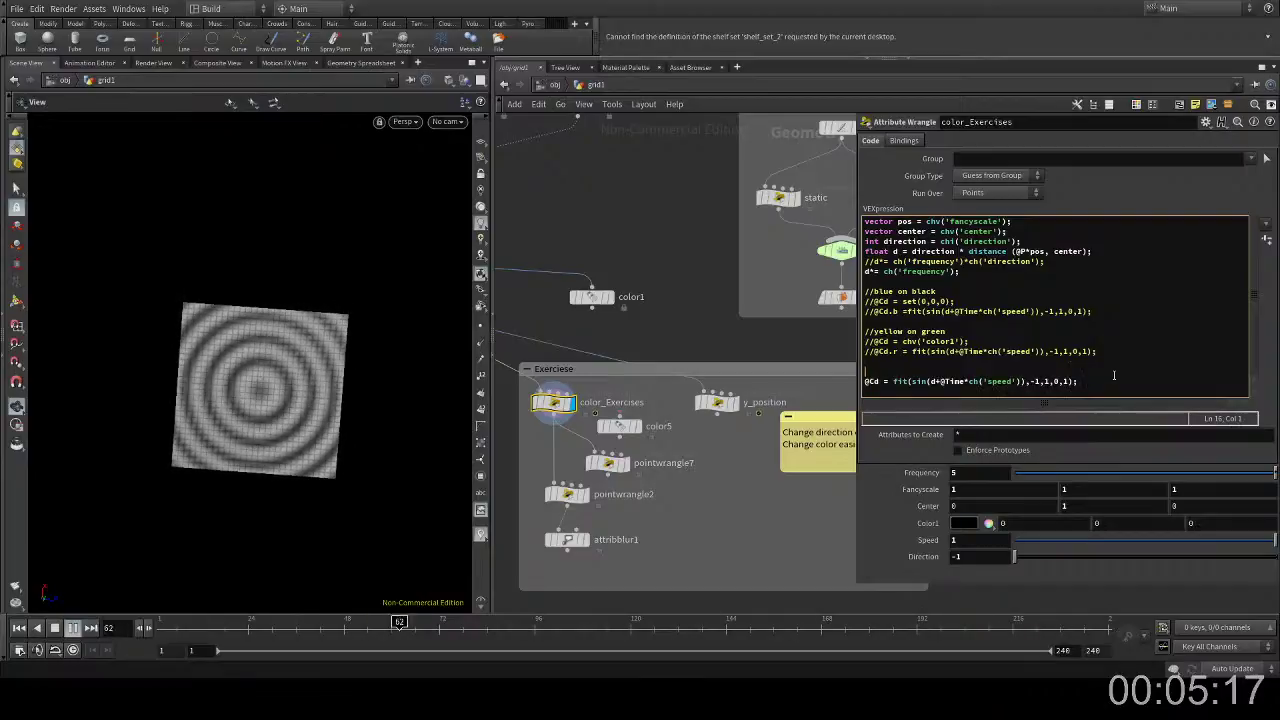
mouse_move(873, 351)
mouse_down()
mouse_move(1100, 361)
mouse_move(1092, 352)
mouse_up()
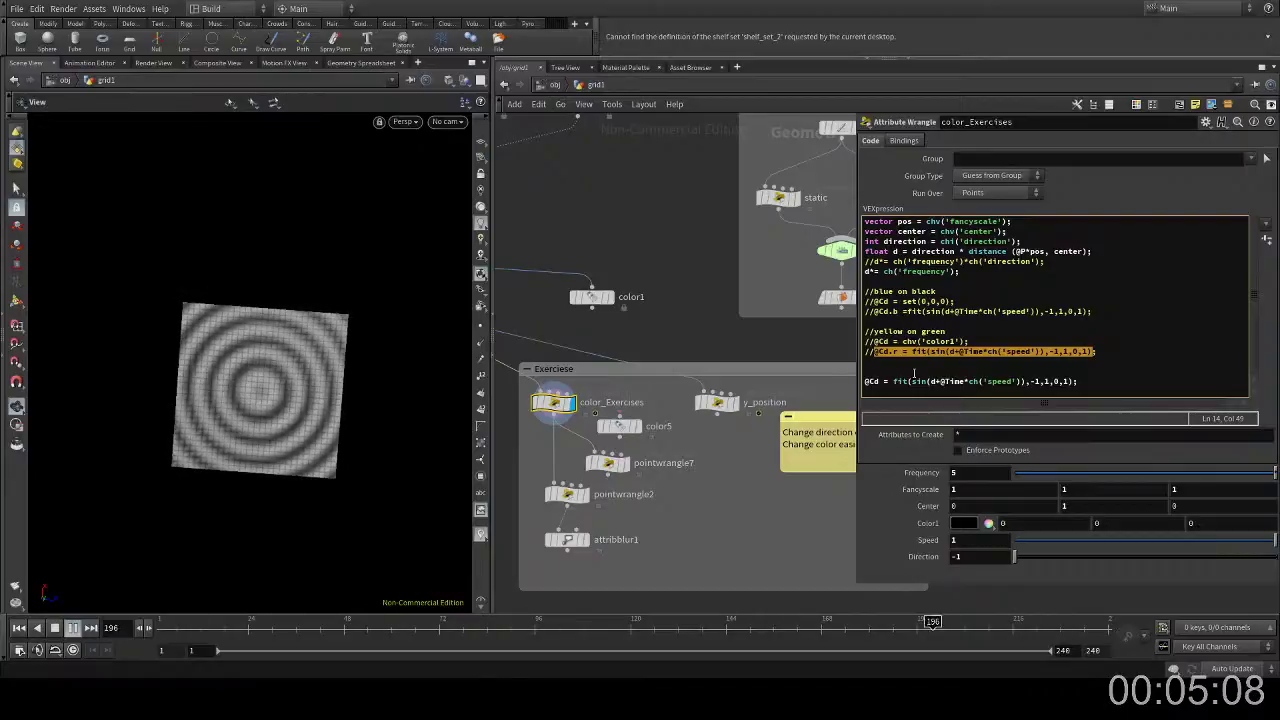
key(BackSpace)
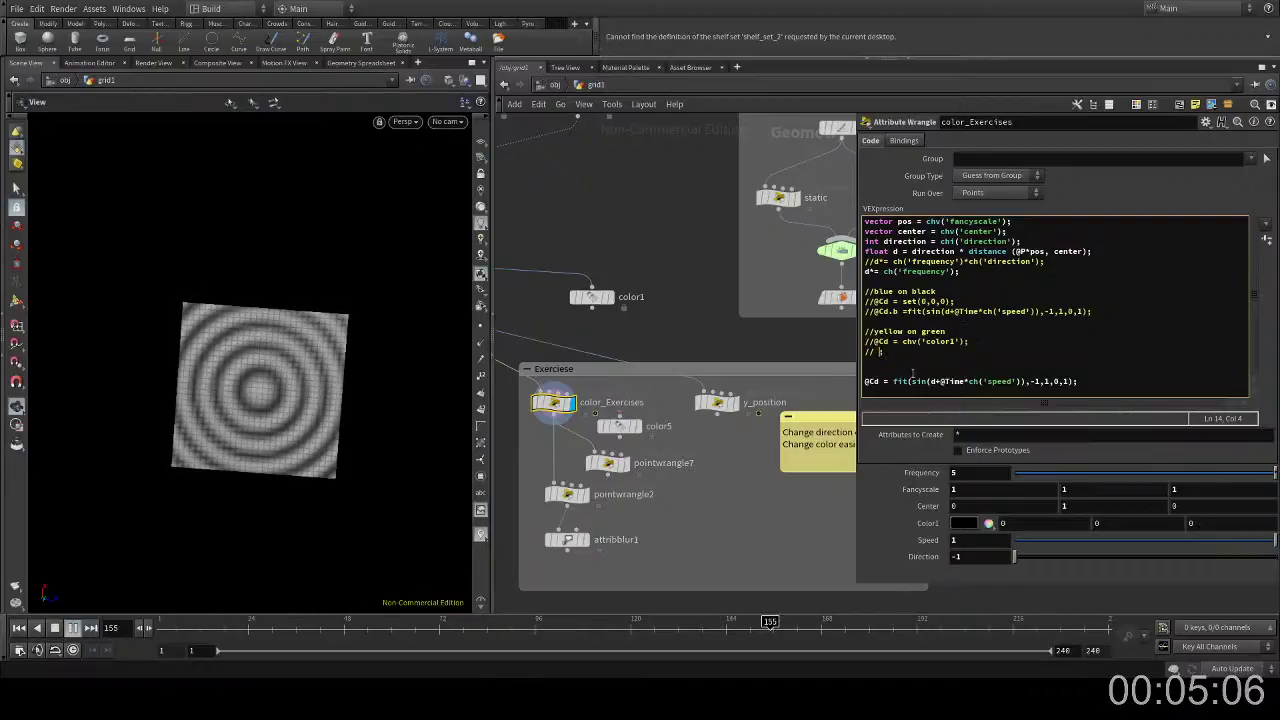
key(ctrl+z)
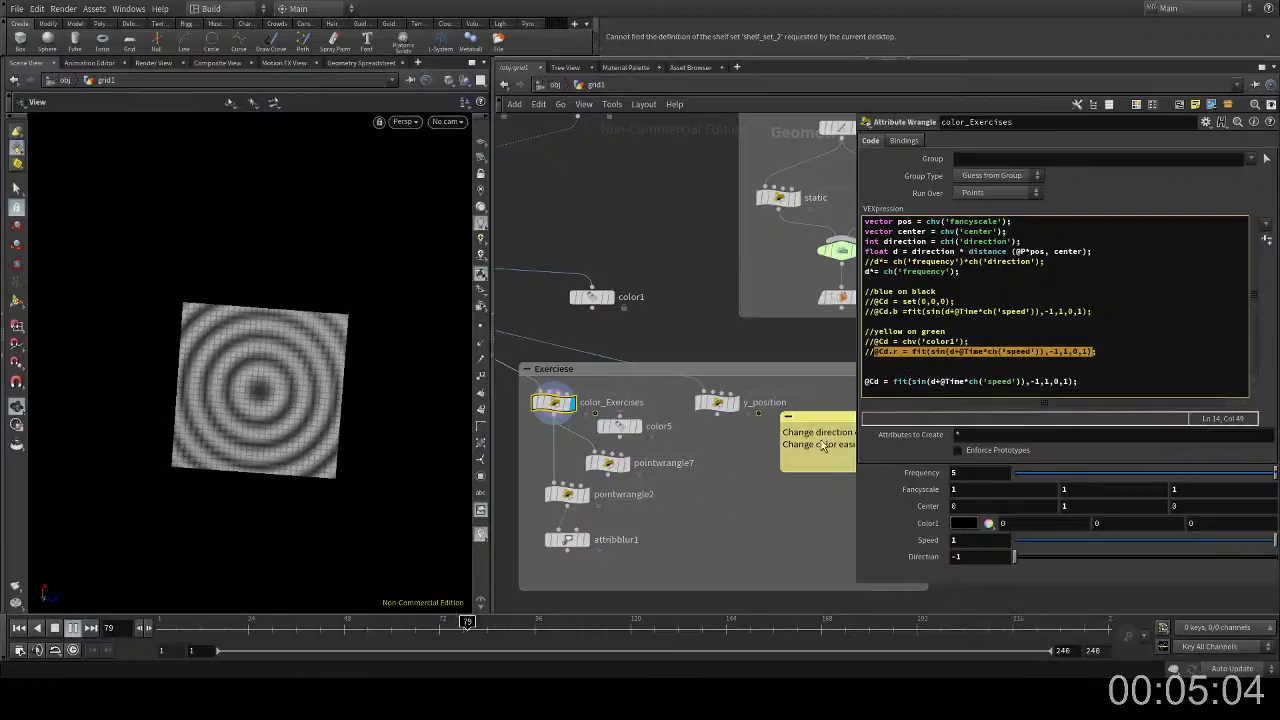
click(55, 627)
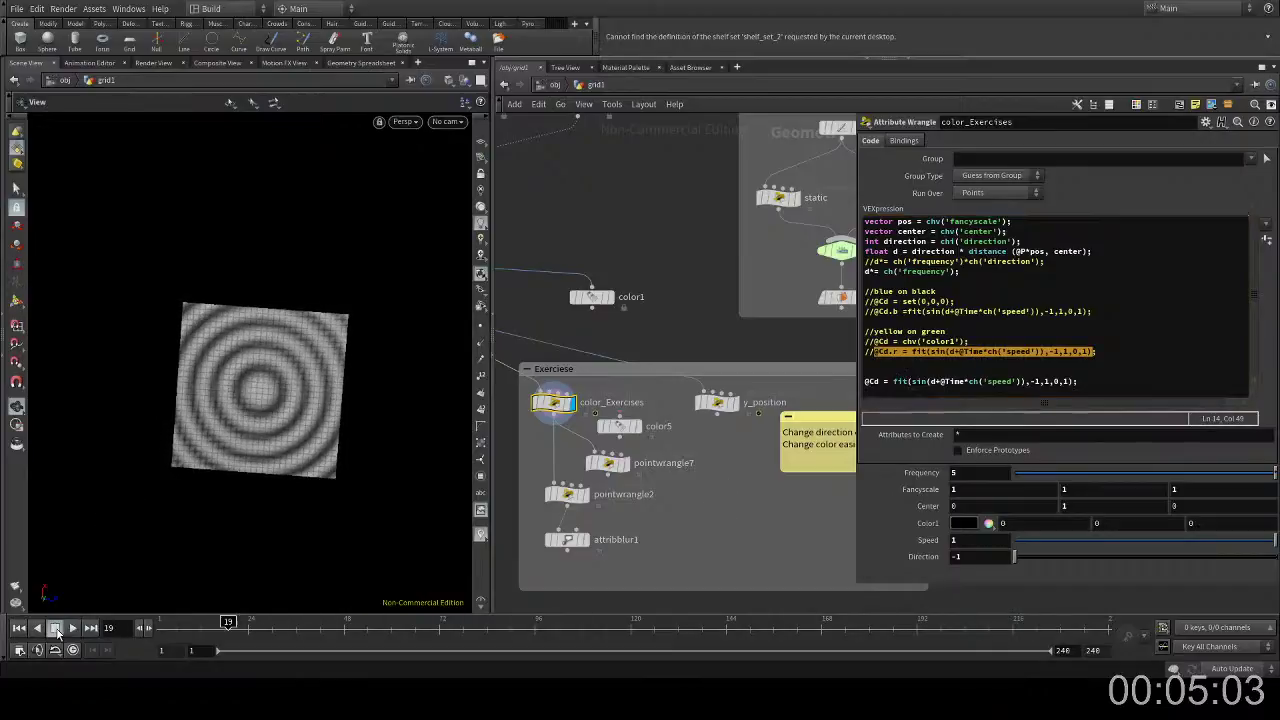
click(881, 368)
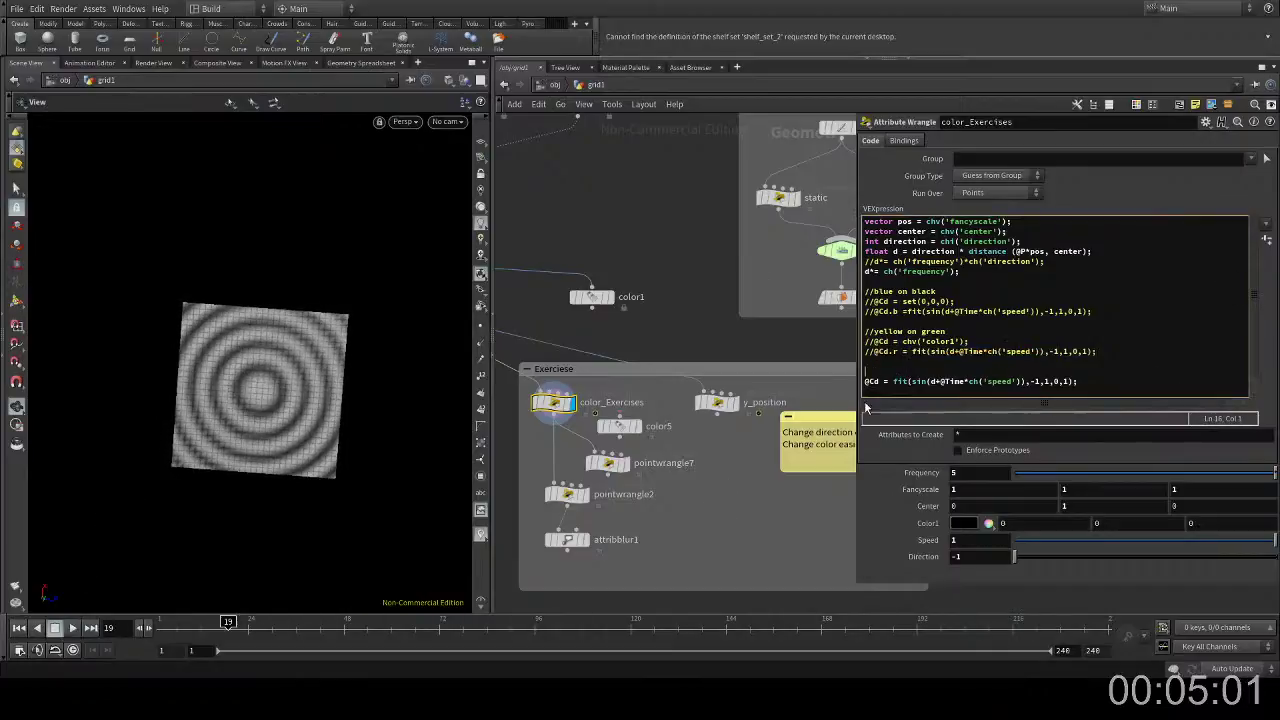
text(//)
click(870, 351)
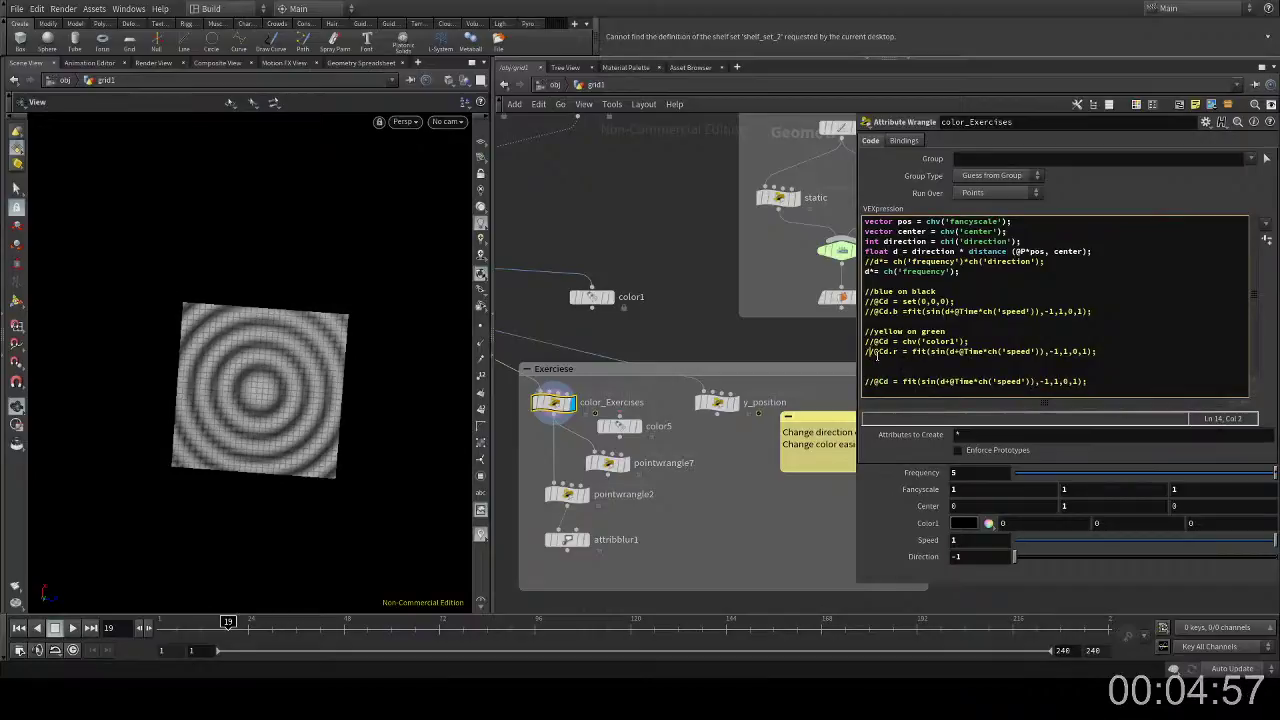
key(BackSpace)
key(Delete)
click(871, 341)
key(BackSpace)
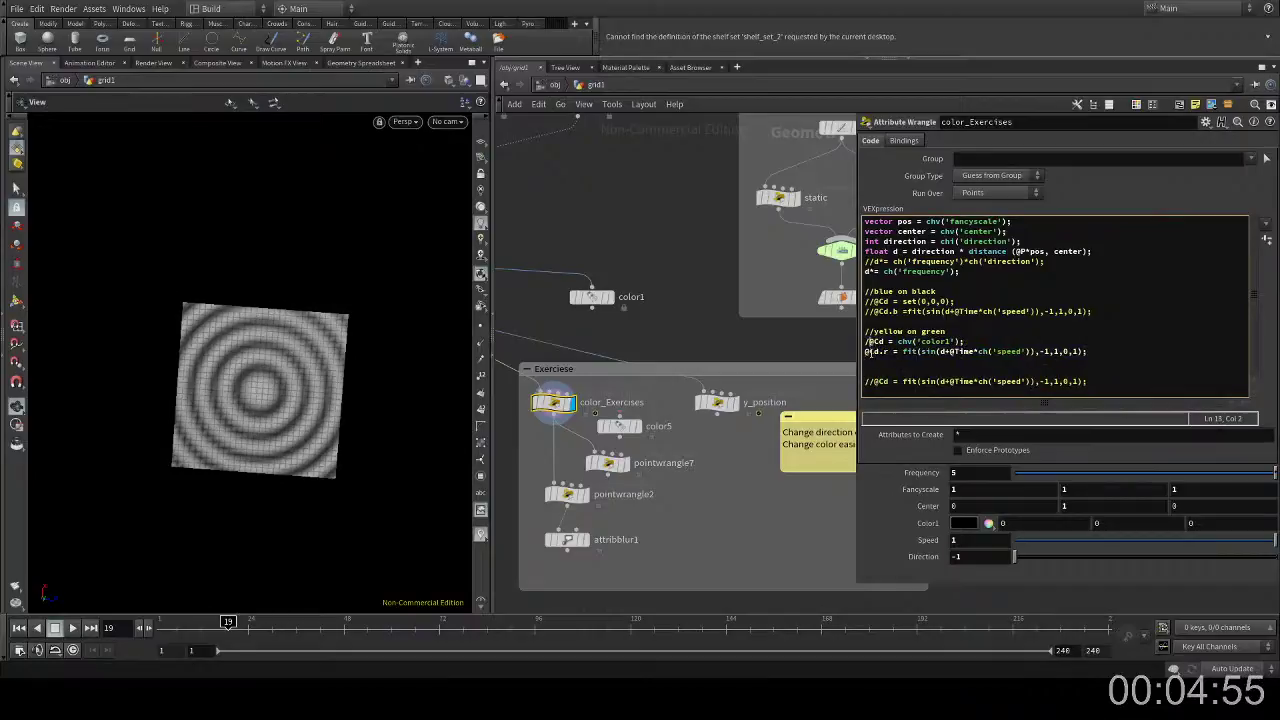
key(Delete)
Step: Uncomment the blue-on-black lines and apply the edited code to the grid
key(BackSpace)
key(Delete)
key(Up)
key(Delete)
key(Delete)
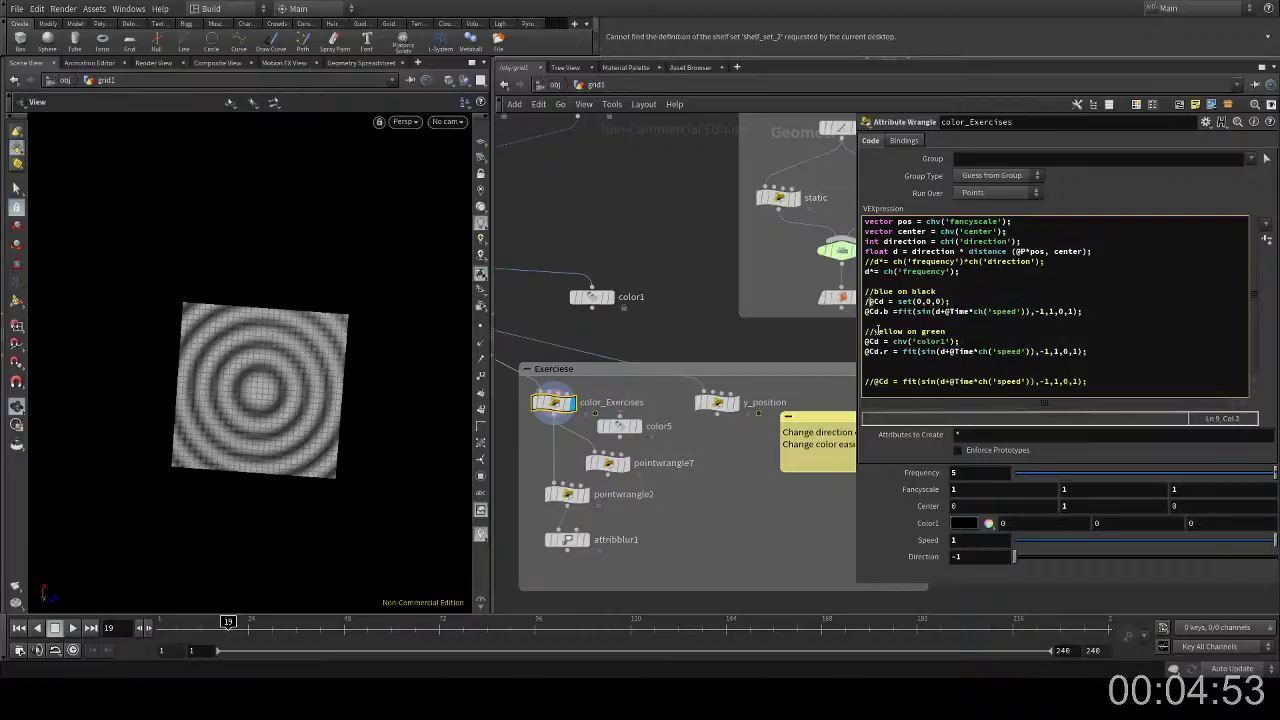
click(752, 326)
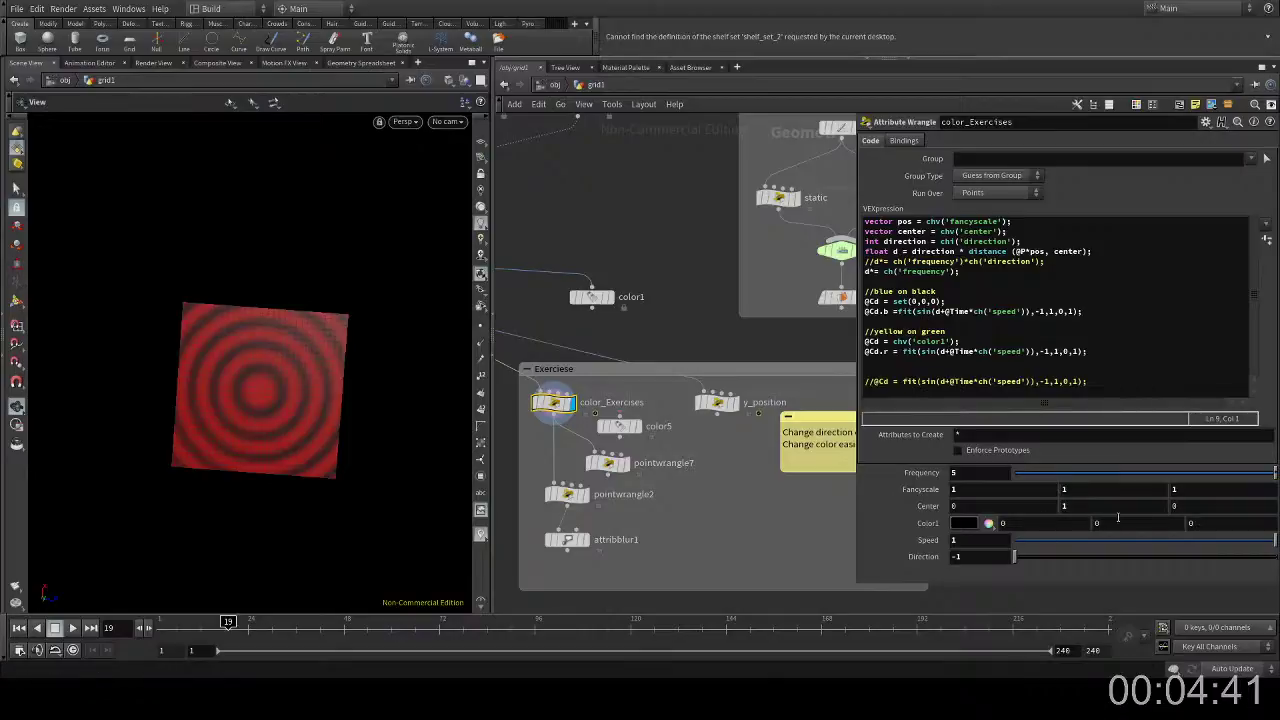
click(1138, 523)
text(1)
Step: Set Color1 to pure blue (0, 0, 1) and start changing set(0,0,0) to set(0,1,0)
key(Return)
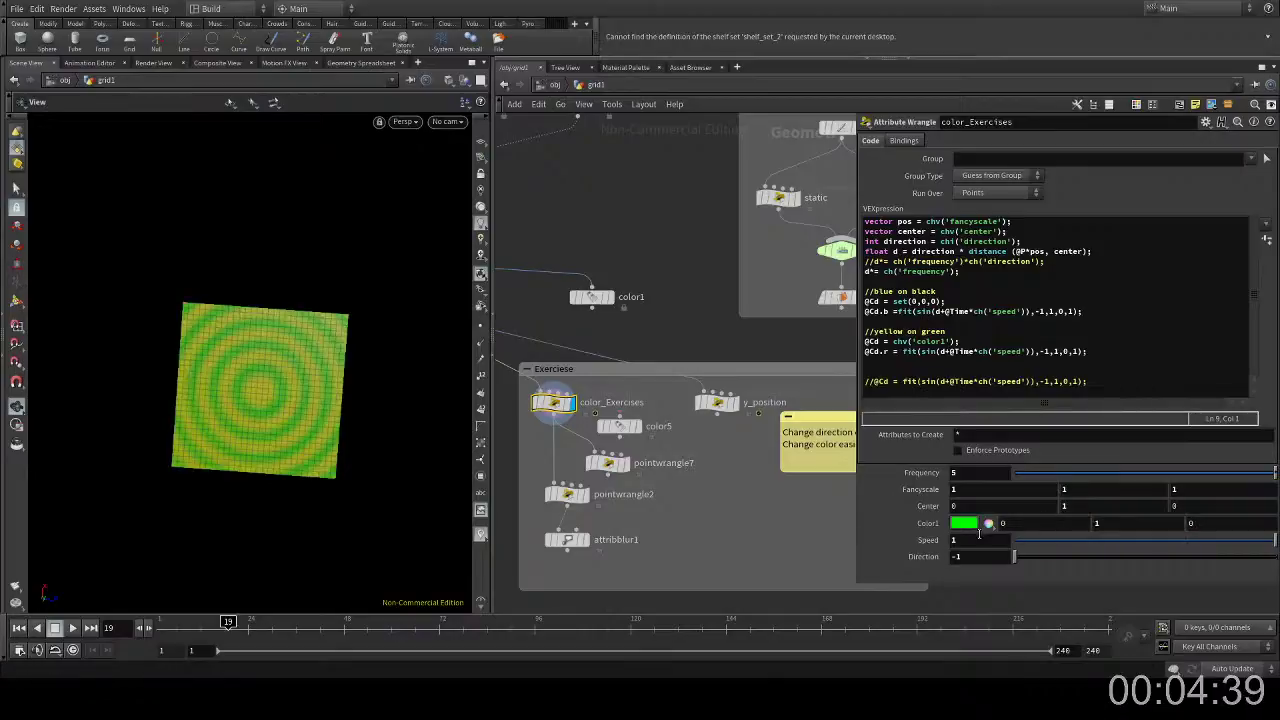
scroll(334, 389, up, 3)
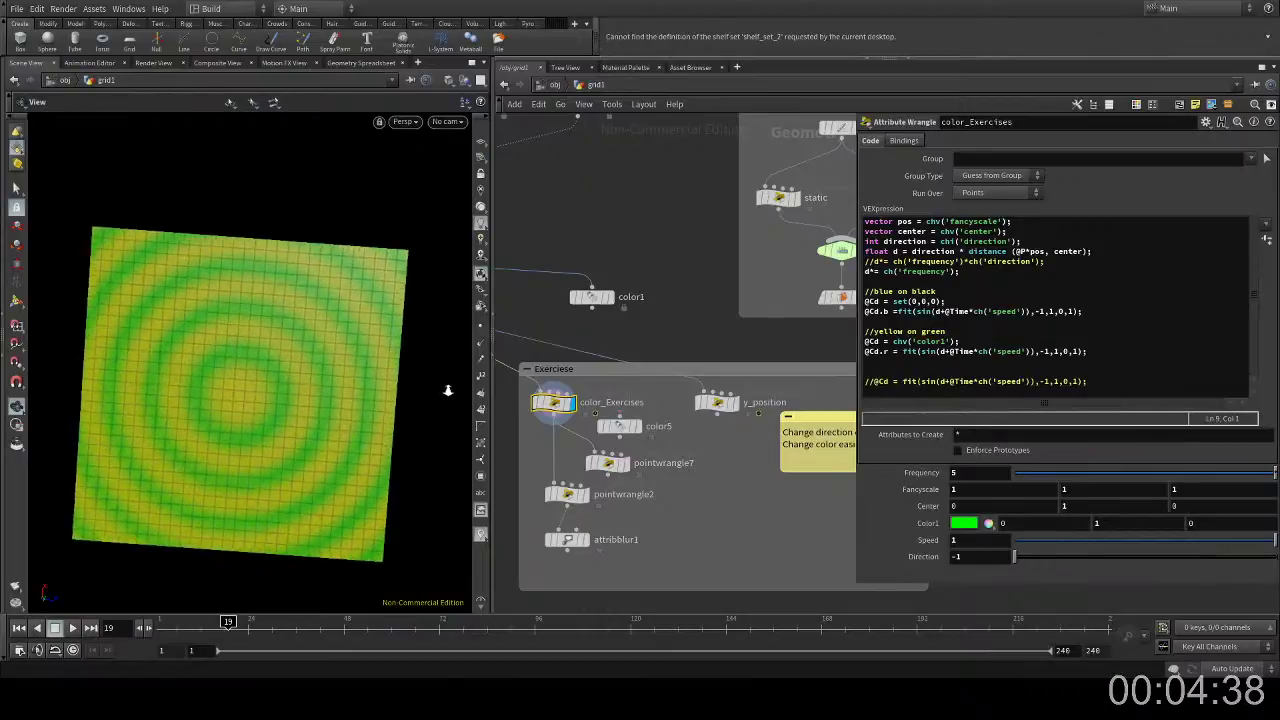
scroll(420, 380, up, 2)
drag(407, 360, 388, 343)
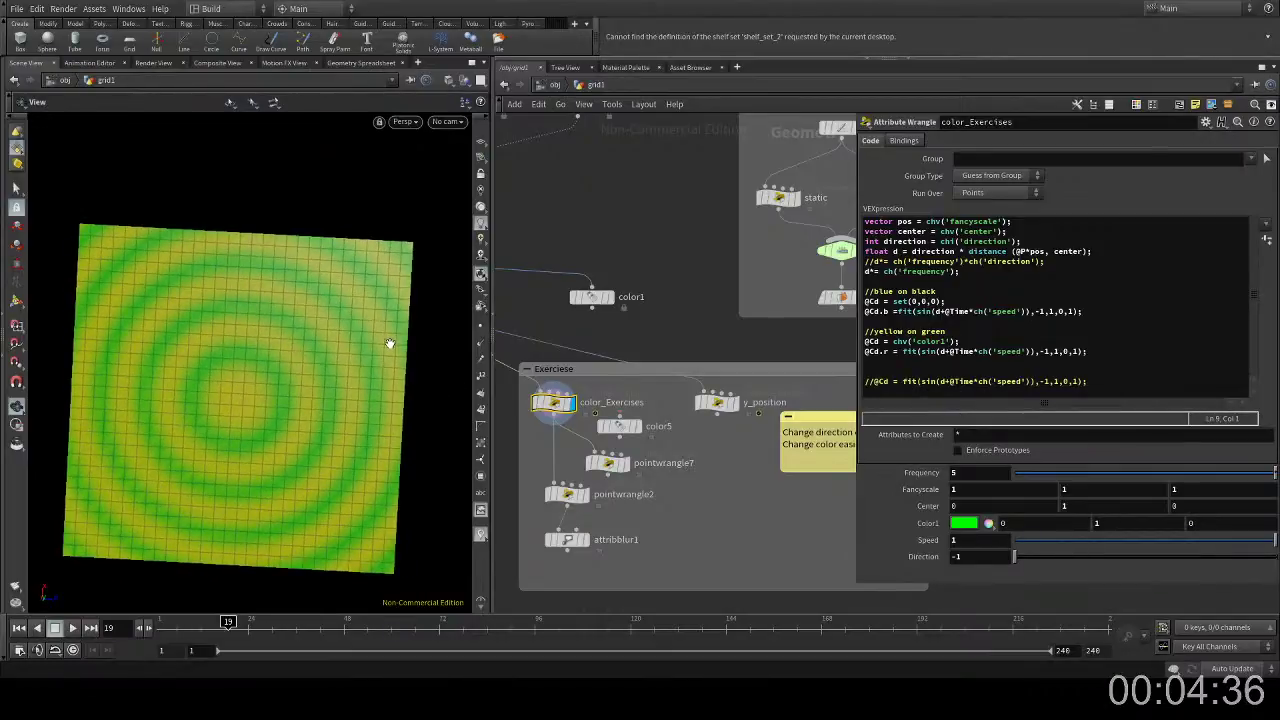
mouse_move(228, 621)
mouse_down()
mouse_move(483, 620)
mouse_move(470, 596)
mouse_move(152, 592)
mouse_up()
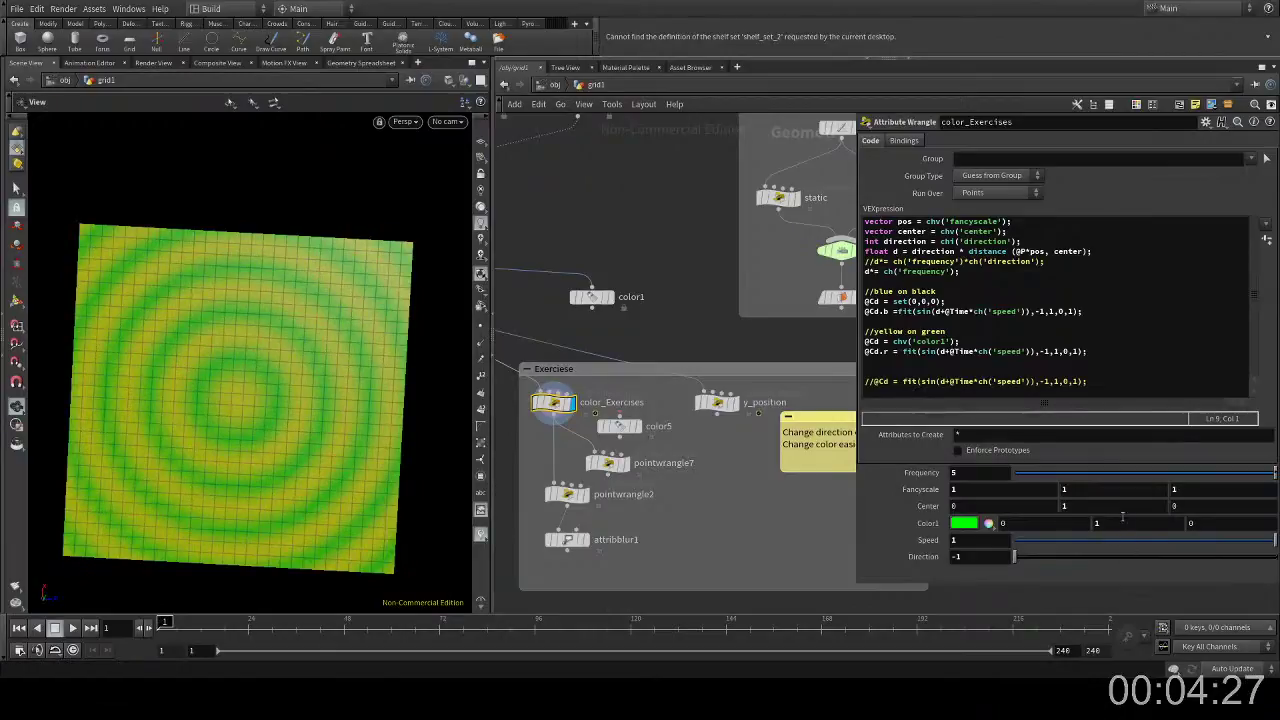
text(0)
key(Tab)
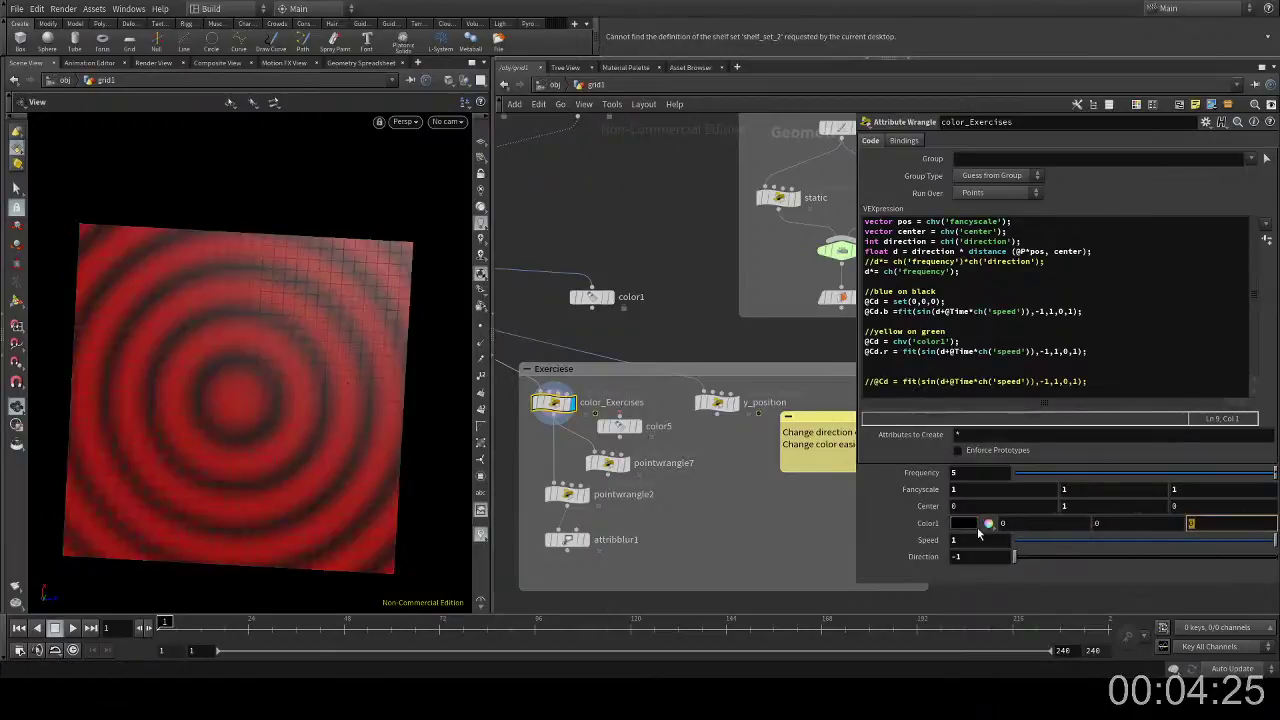
text(1)
key(Return)
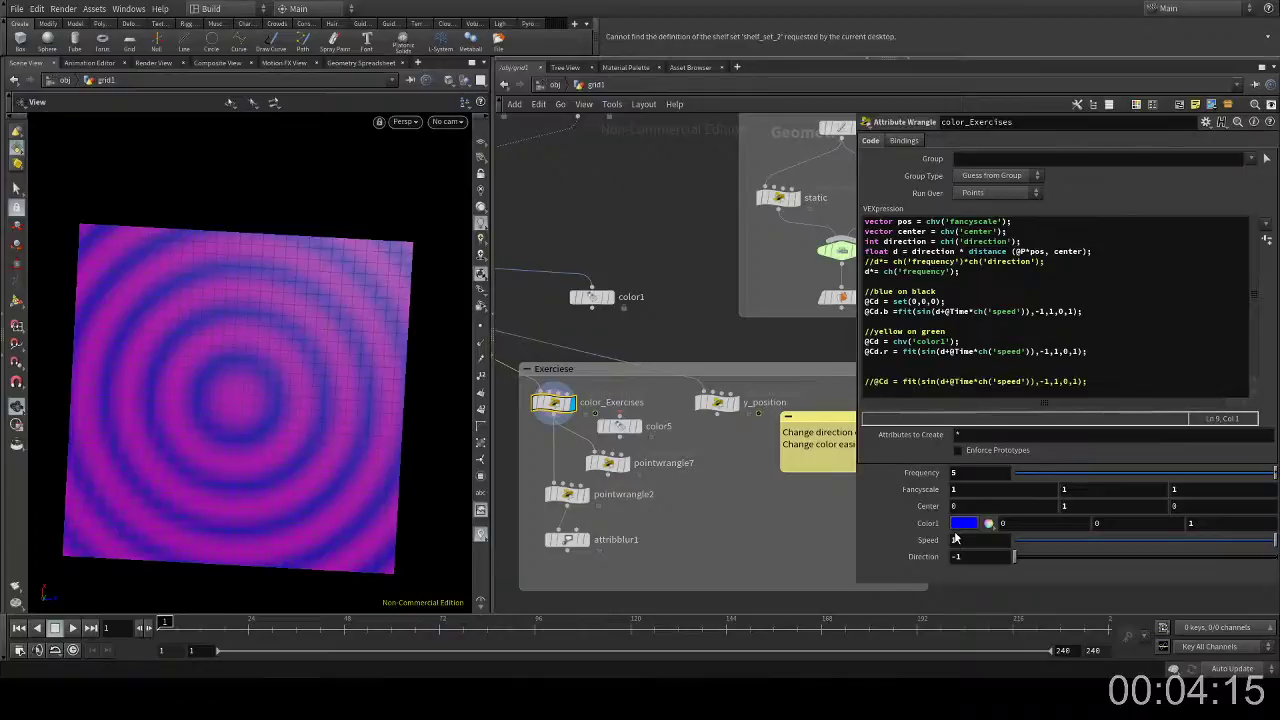
click(930, 301)
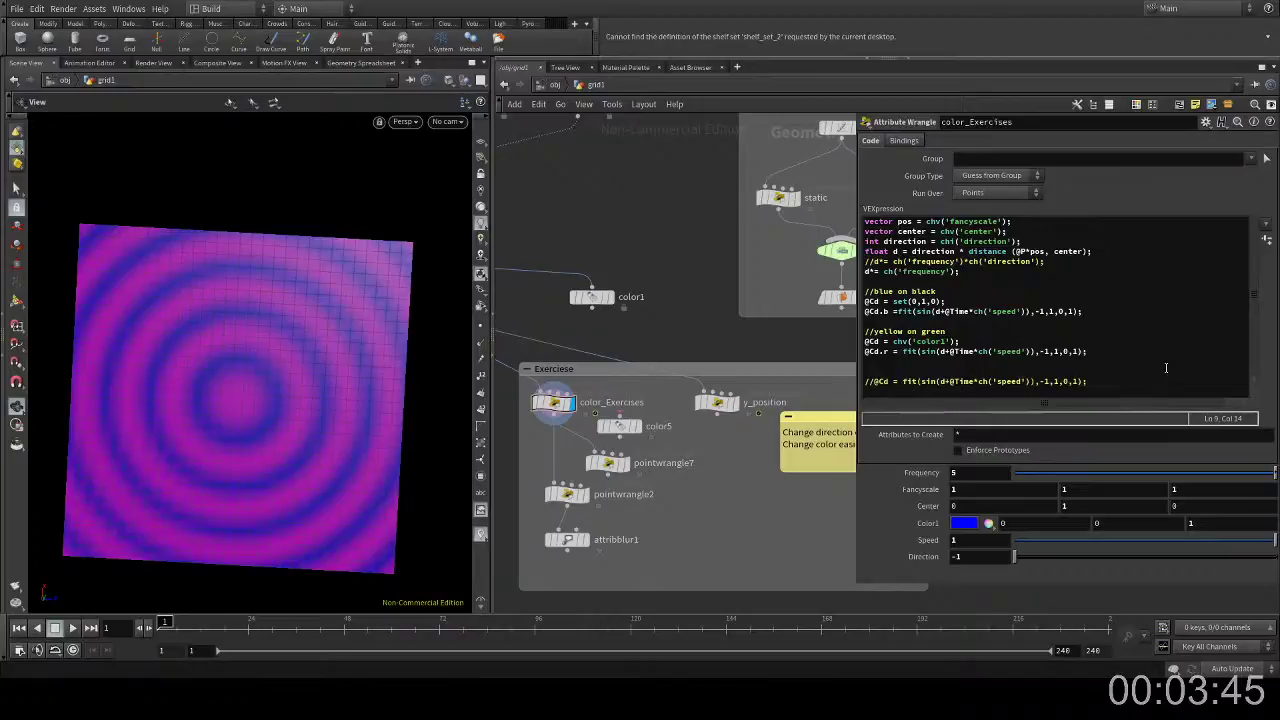
click(864, 351)
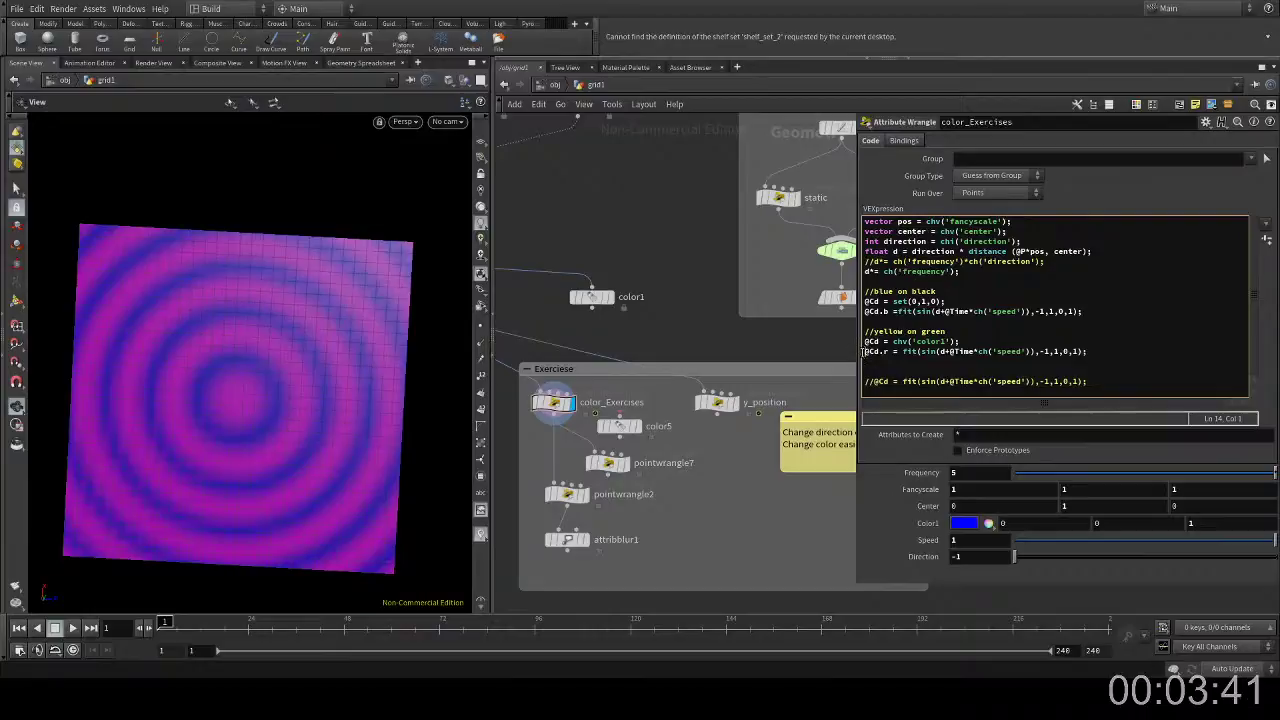
text(//)
click(865, 341)
text(//)
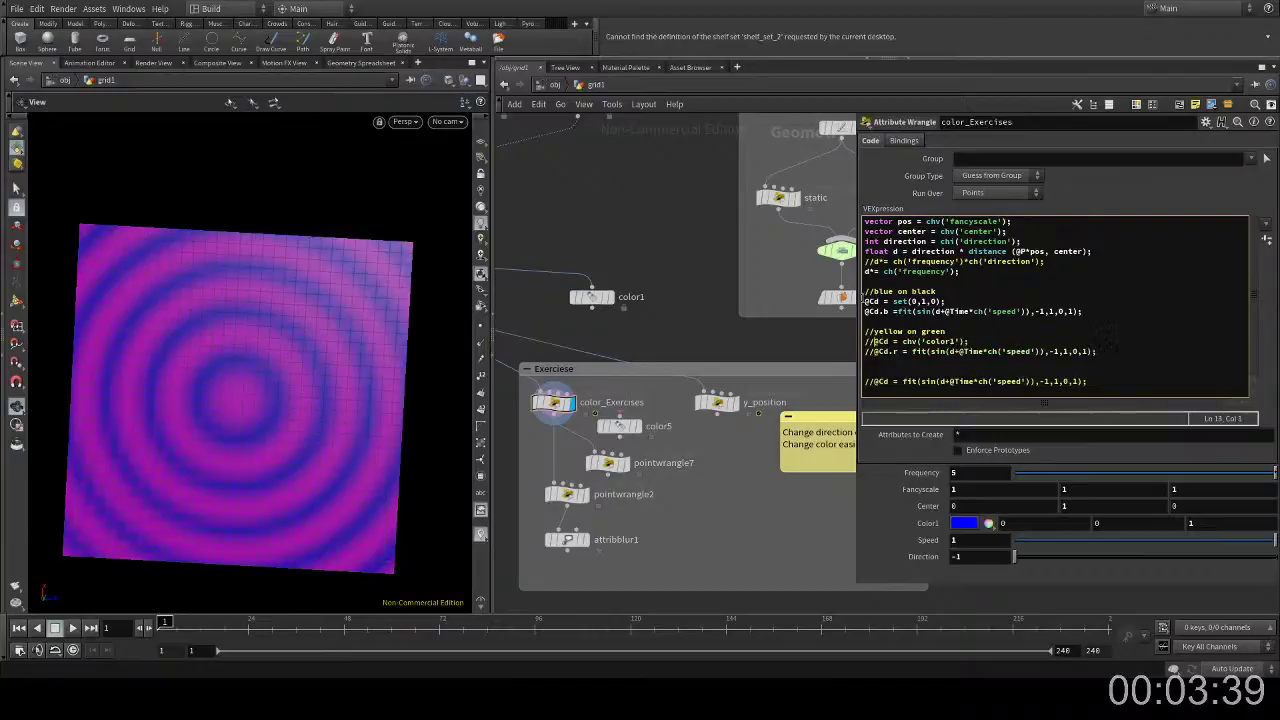
click(865, 311)
text(//)
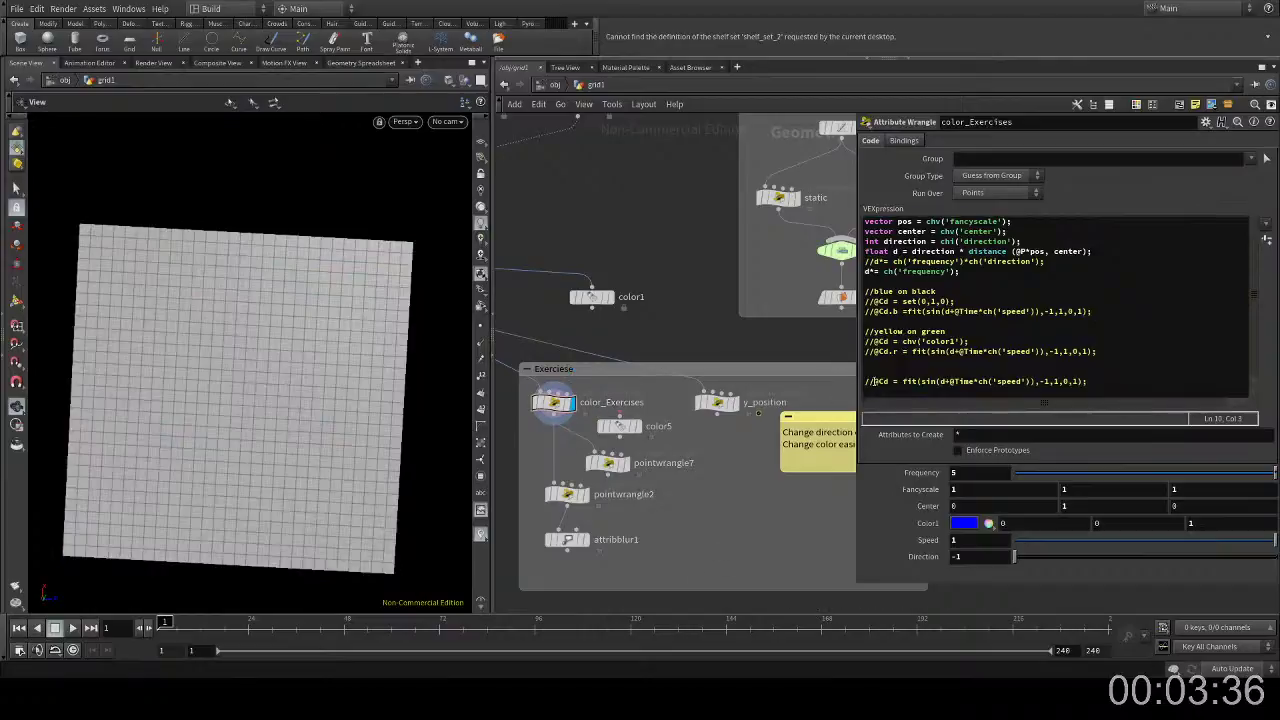
key(BackSpace)
key(BackSpace)
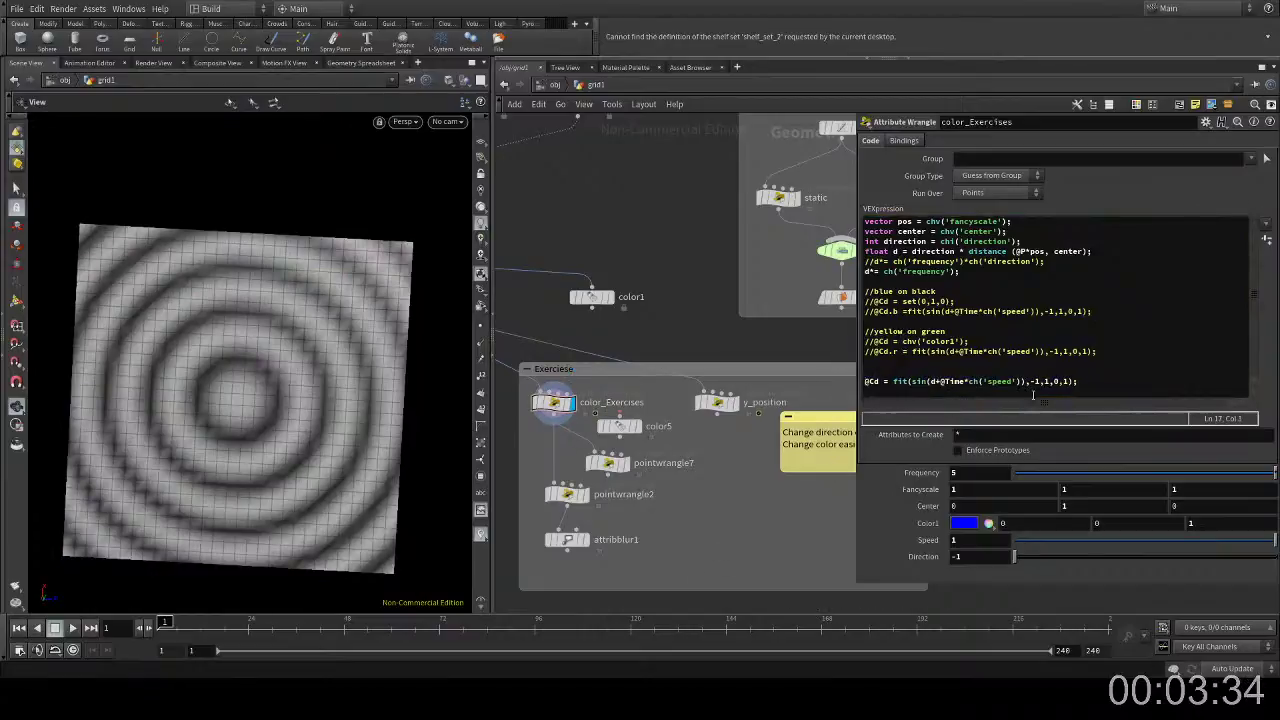
drag(1033, 395, 862, 383)
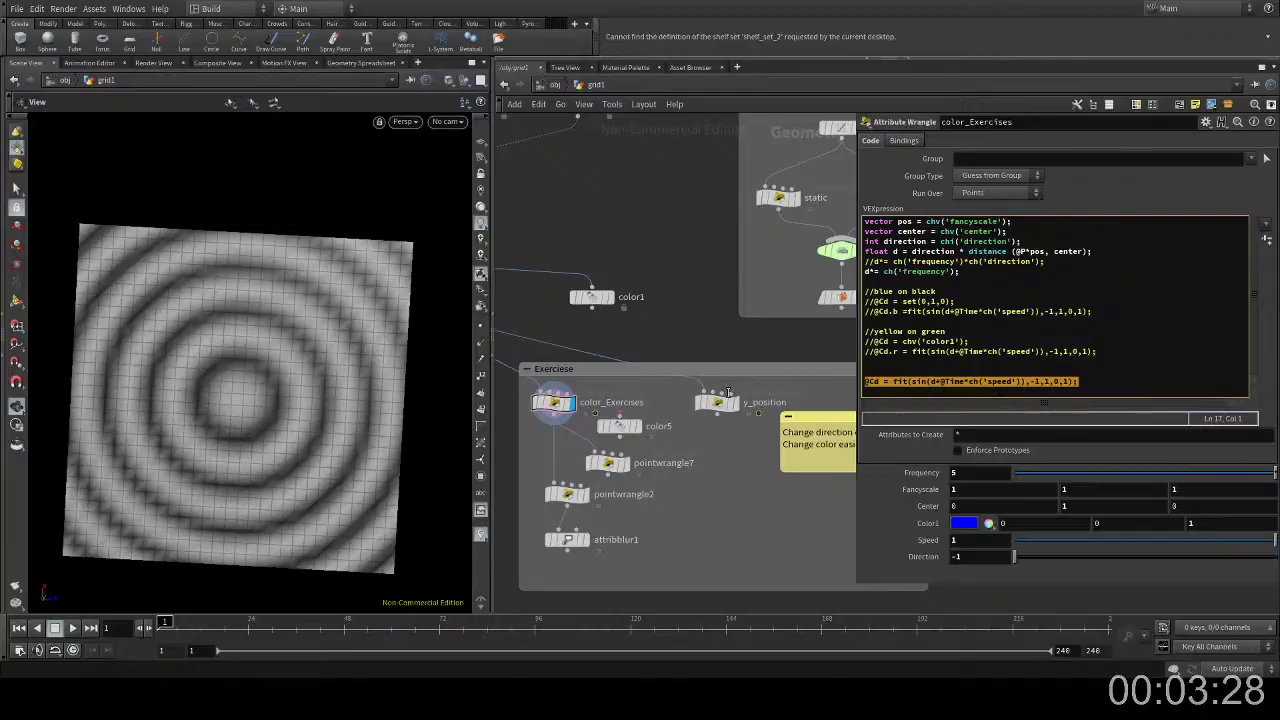
Step: Enlarge the Exercise box and move pointwrangle7, pointwrangle2 and attribblur1 lower
middle_drag(724, 585, 686, 449)
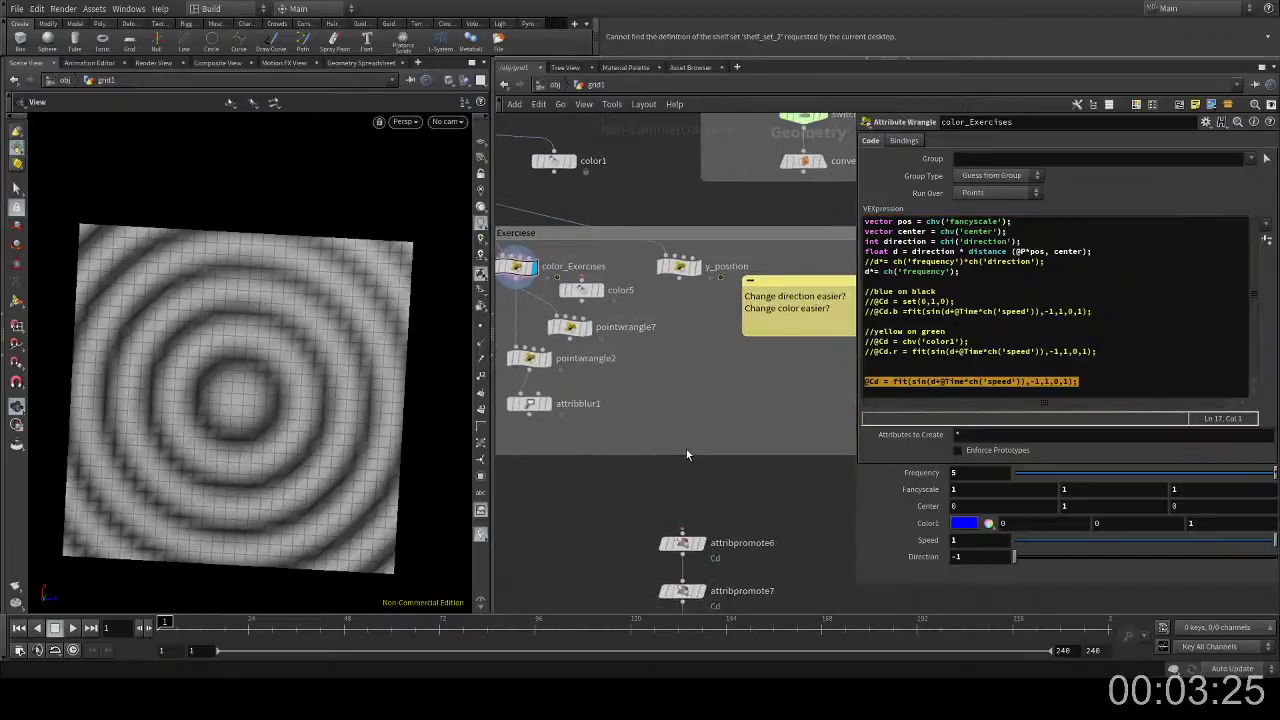
drag(683, 454, 684, 503)
middle_drag(683, 503, 748, 543)
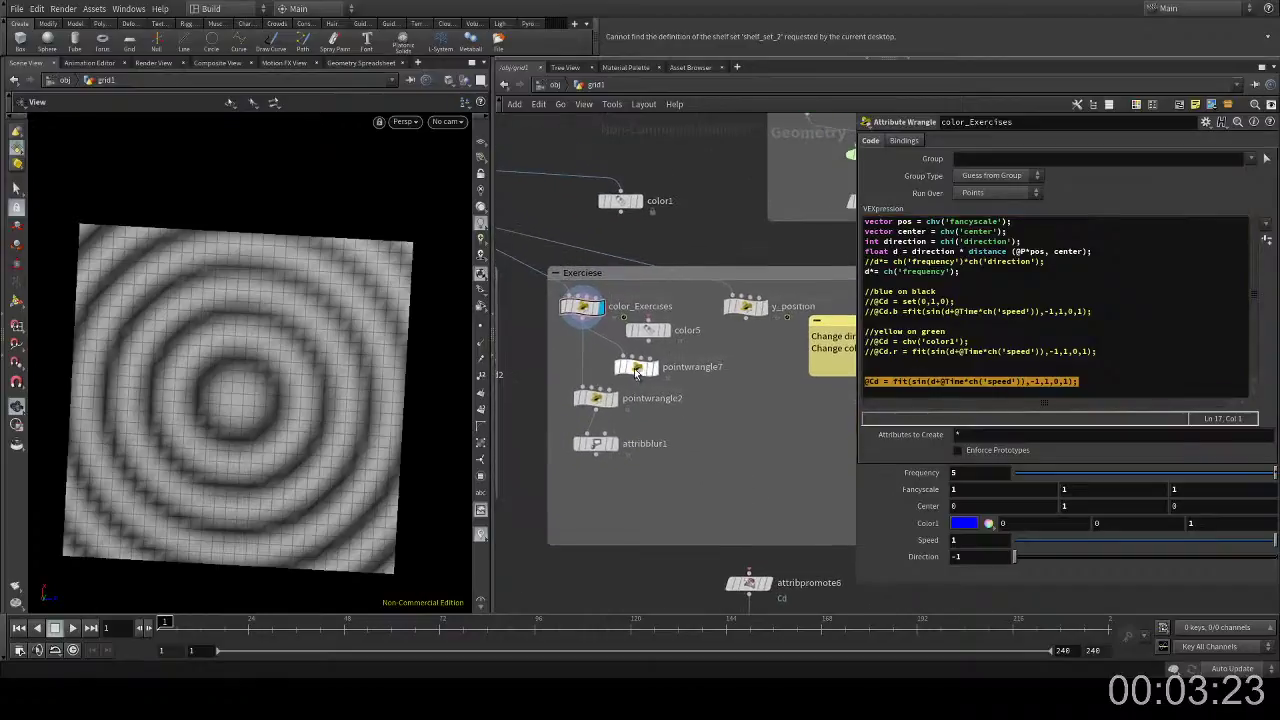
click(655, 368)
mouse_move(757, 523)
mouse_down()
mouse_move(585, 365)
mouse_move(600, 449)
mouse_up()
click(600, 449)
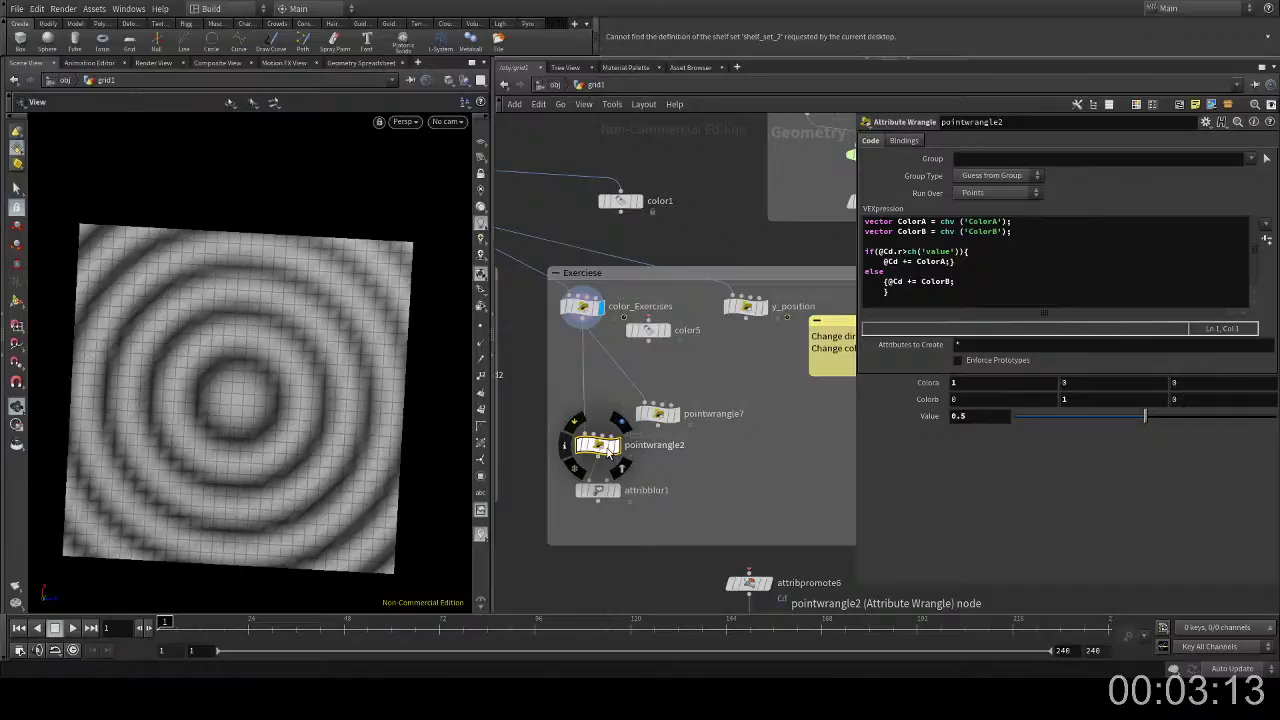
Step: Move pointwrangle7 up and paste the ColorA and ColorB chv declarations after its //B comment
drag(1018, 243, 864, 220)
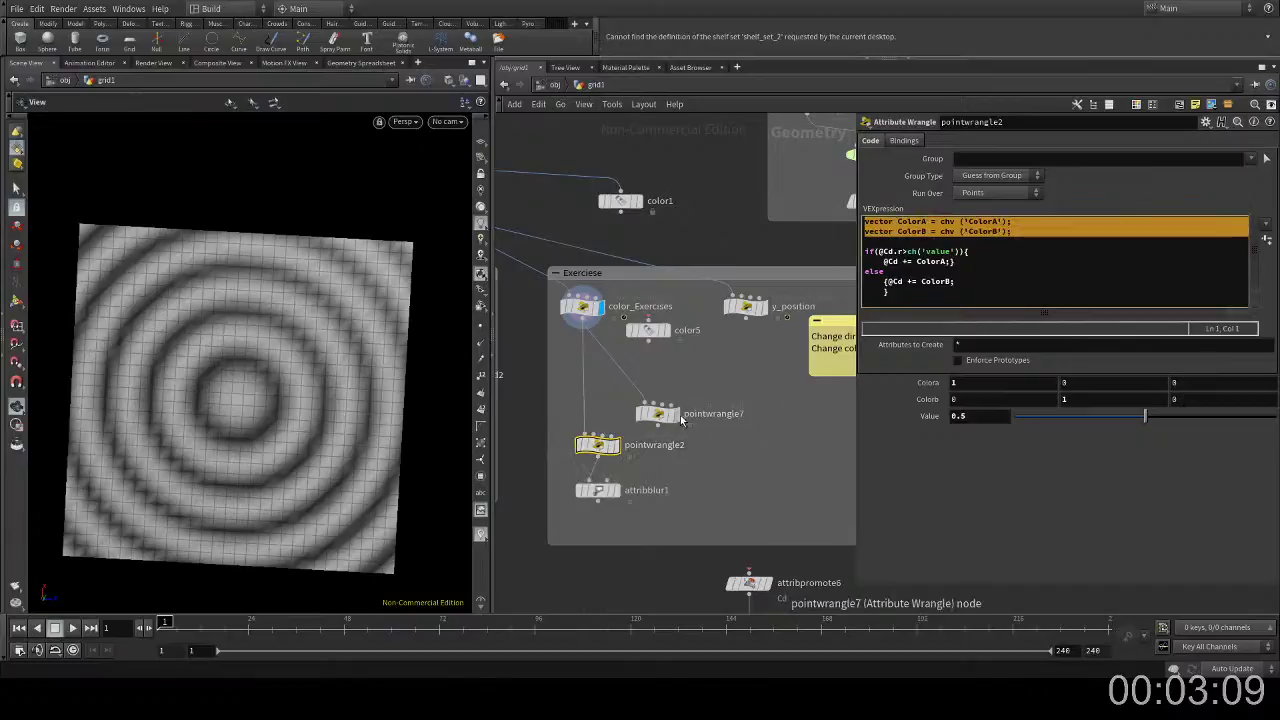
drag(662, 426, 653, 397)
click(1001, 267)
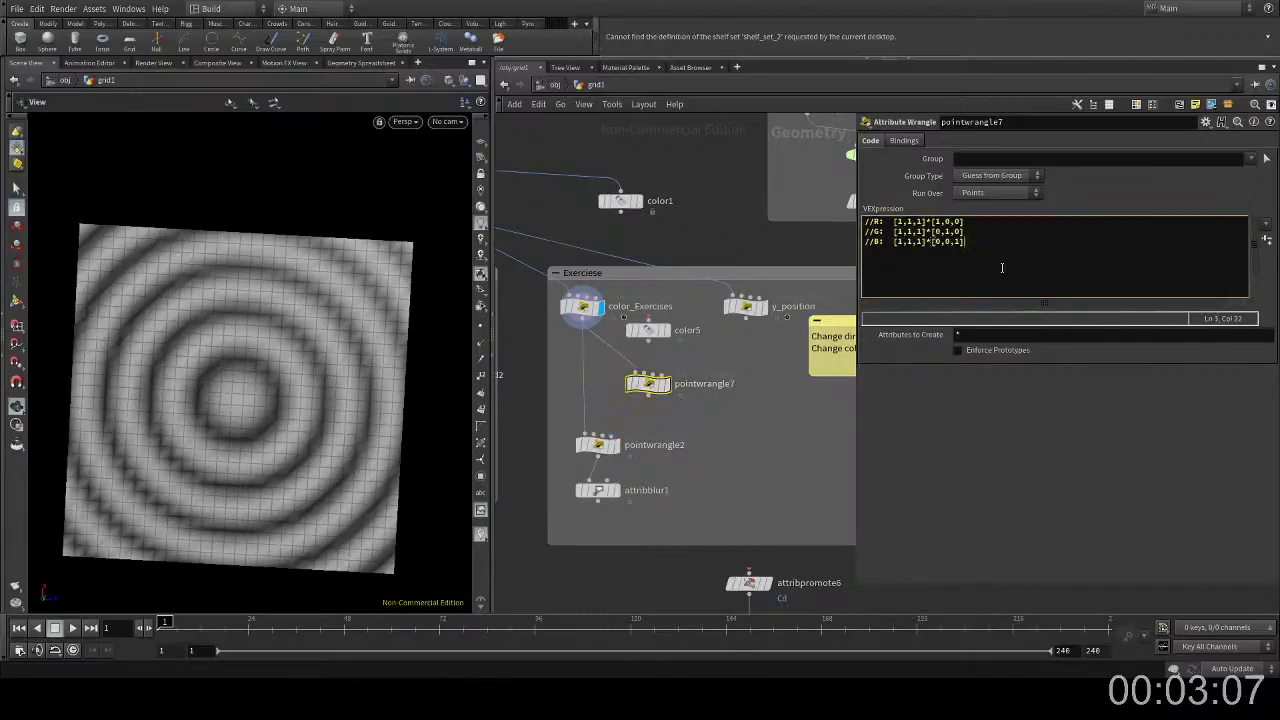
key(ctrl+v)
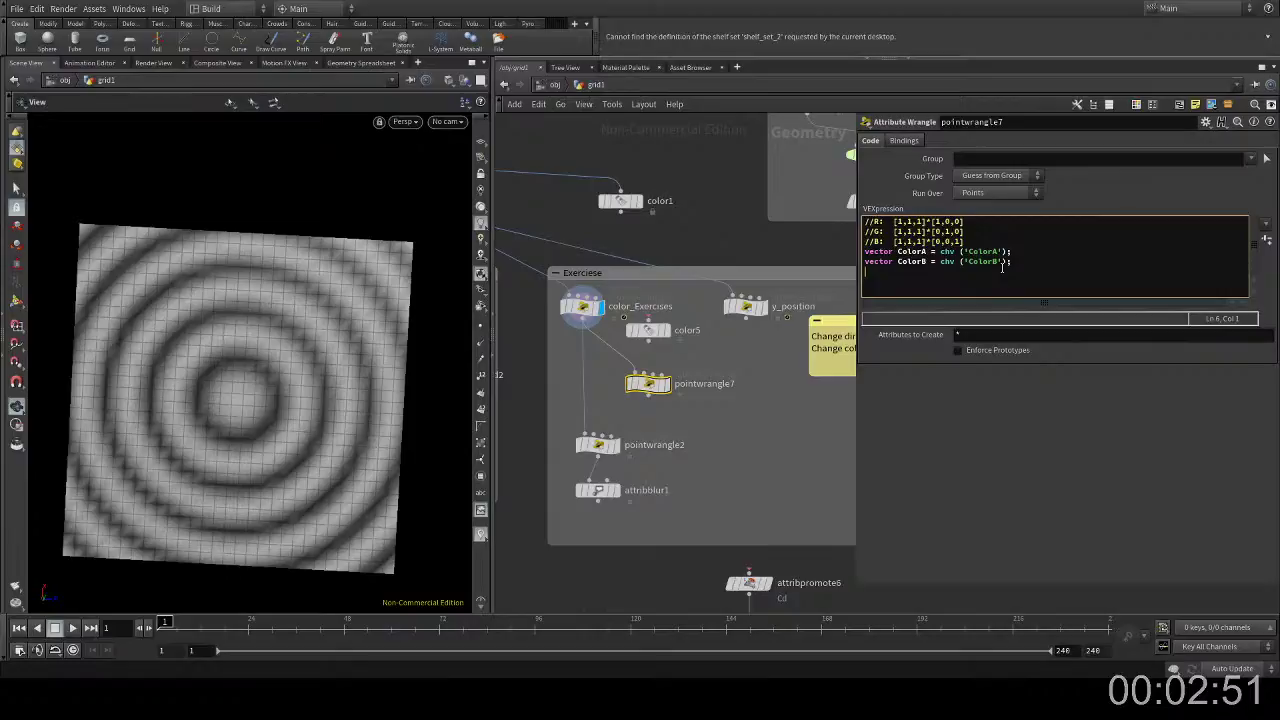
key(ctrl+b)
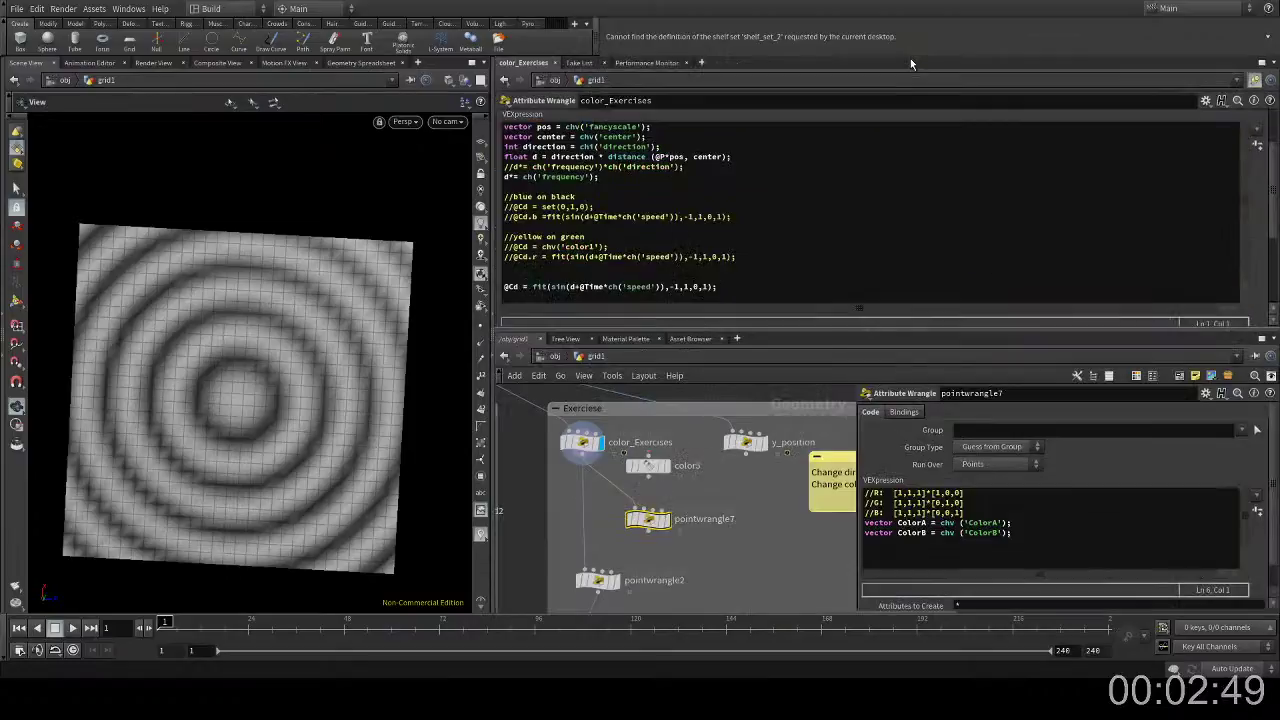
click(588, 446)
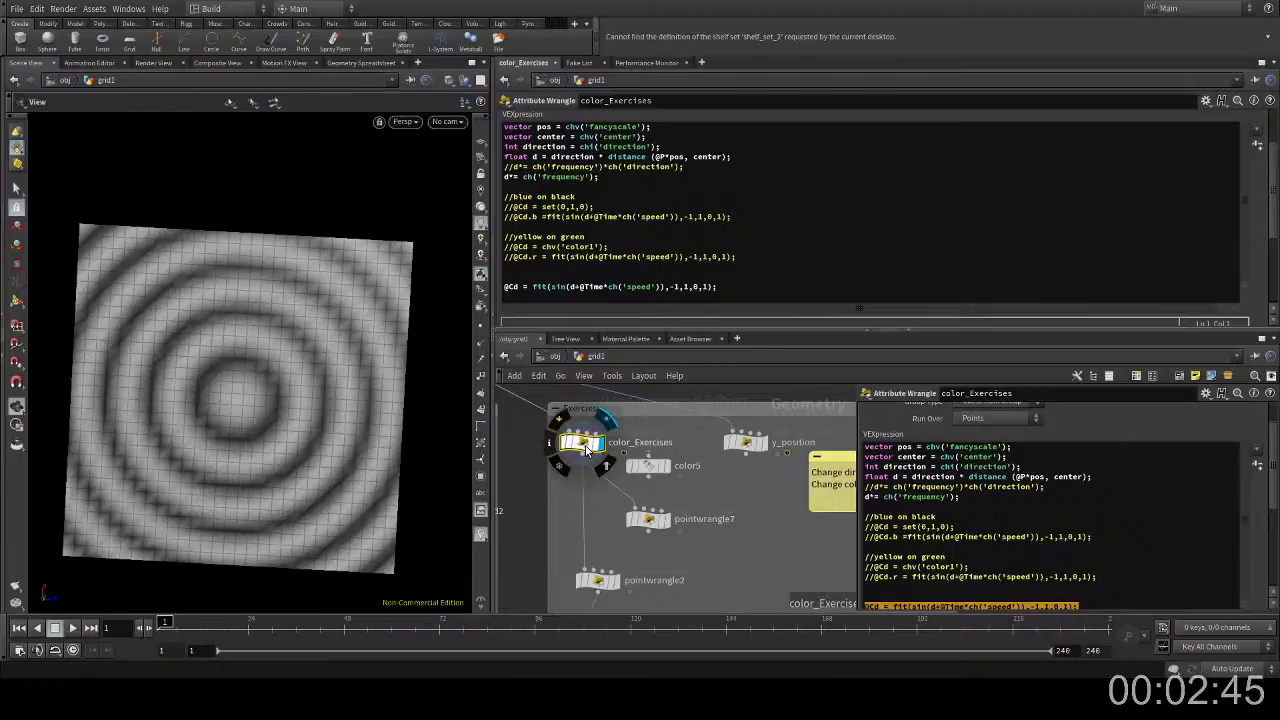
click(756, 216)
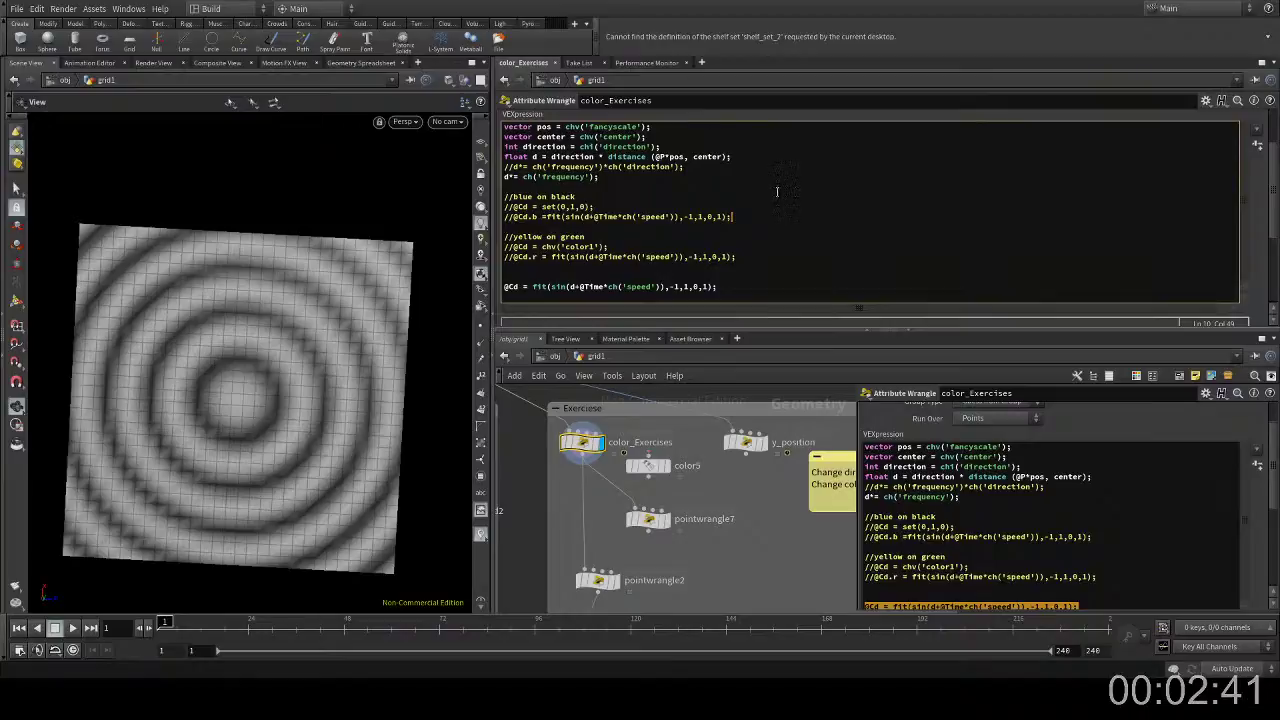
triple_click(666, 280)
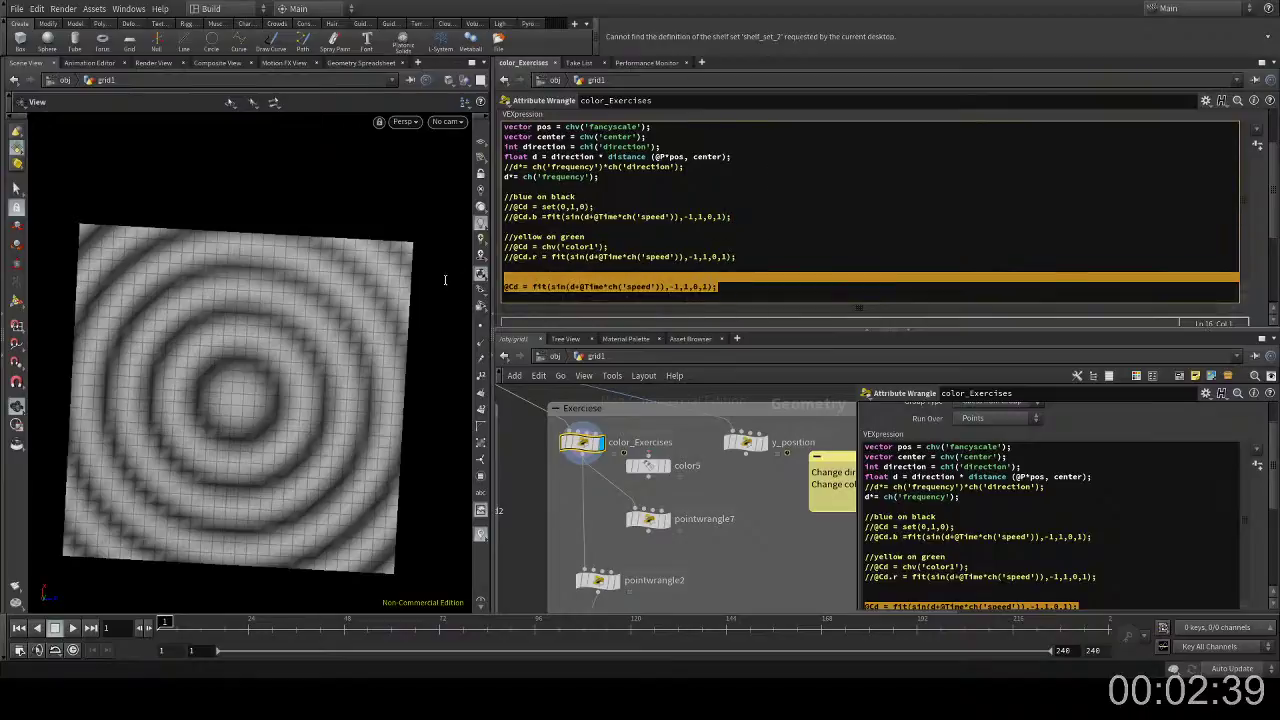
drag(666, 274, 666, 286)
key(ctrl+c)
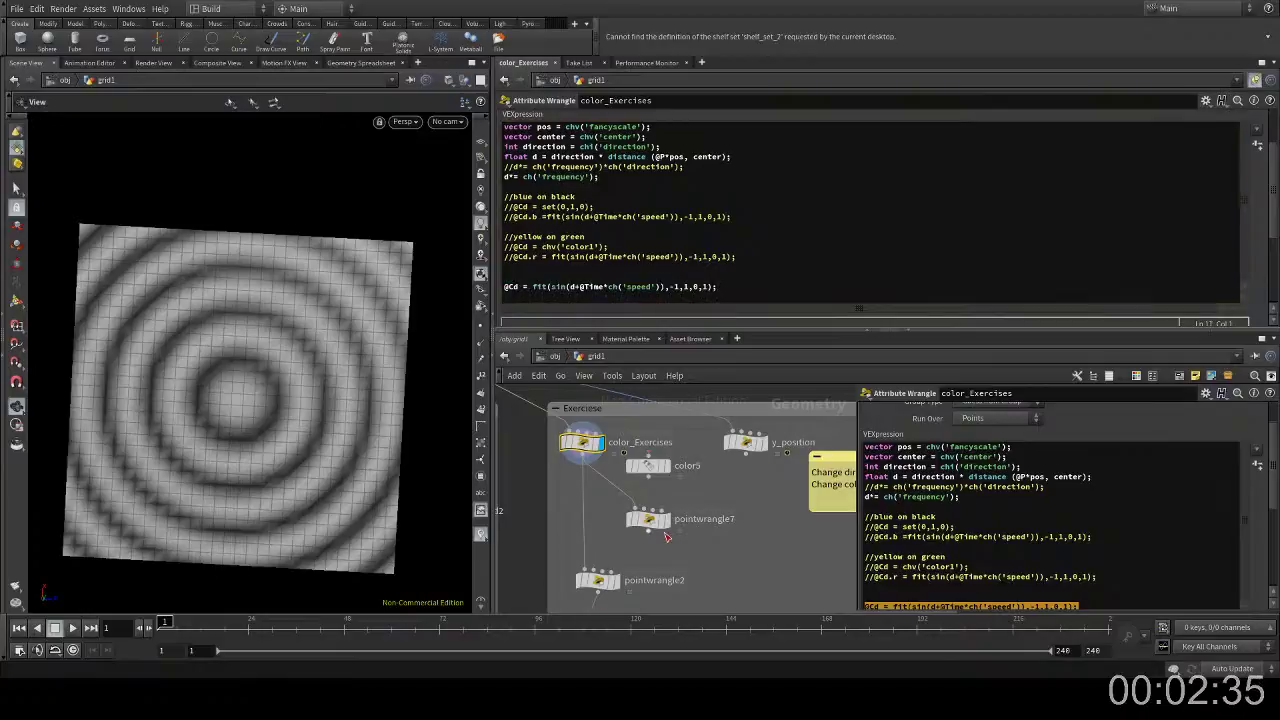
click(647, 520)
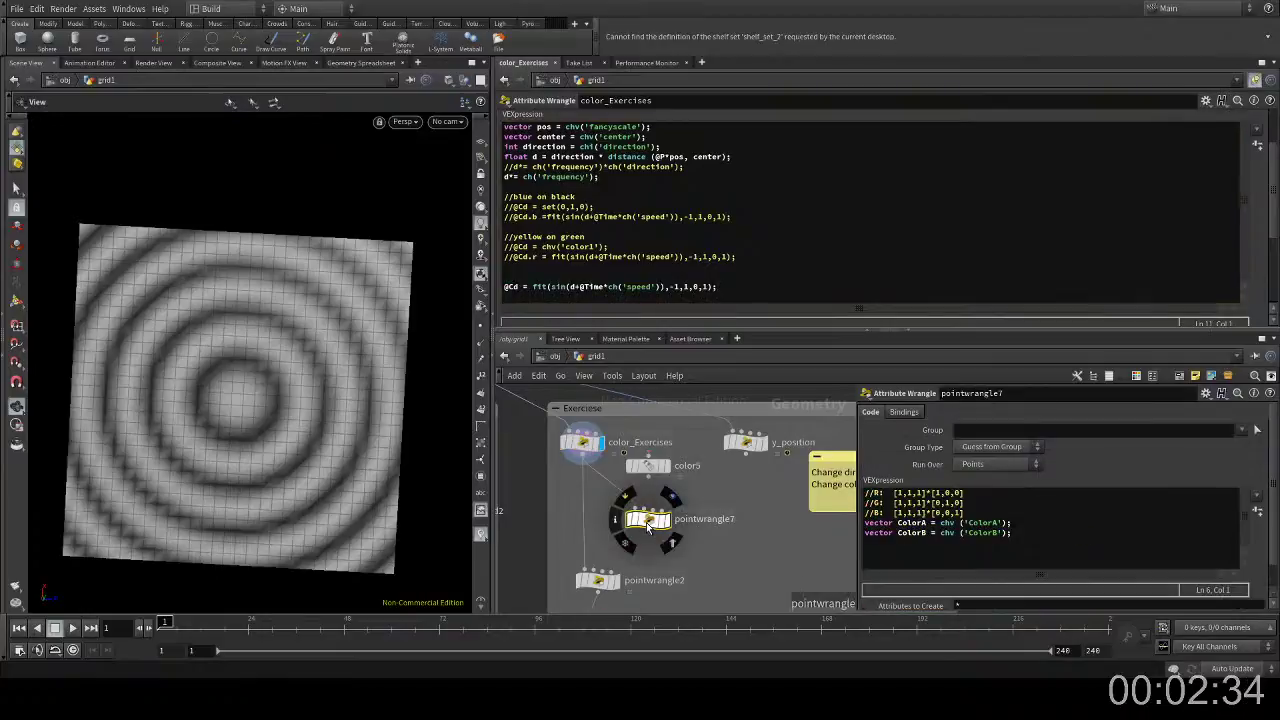
click(1072, 535)
key(Return)
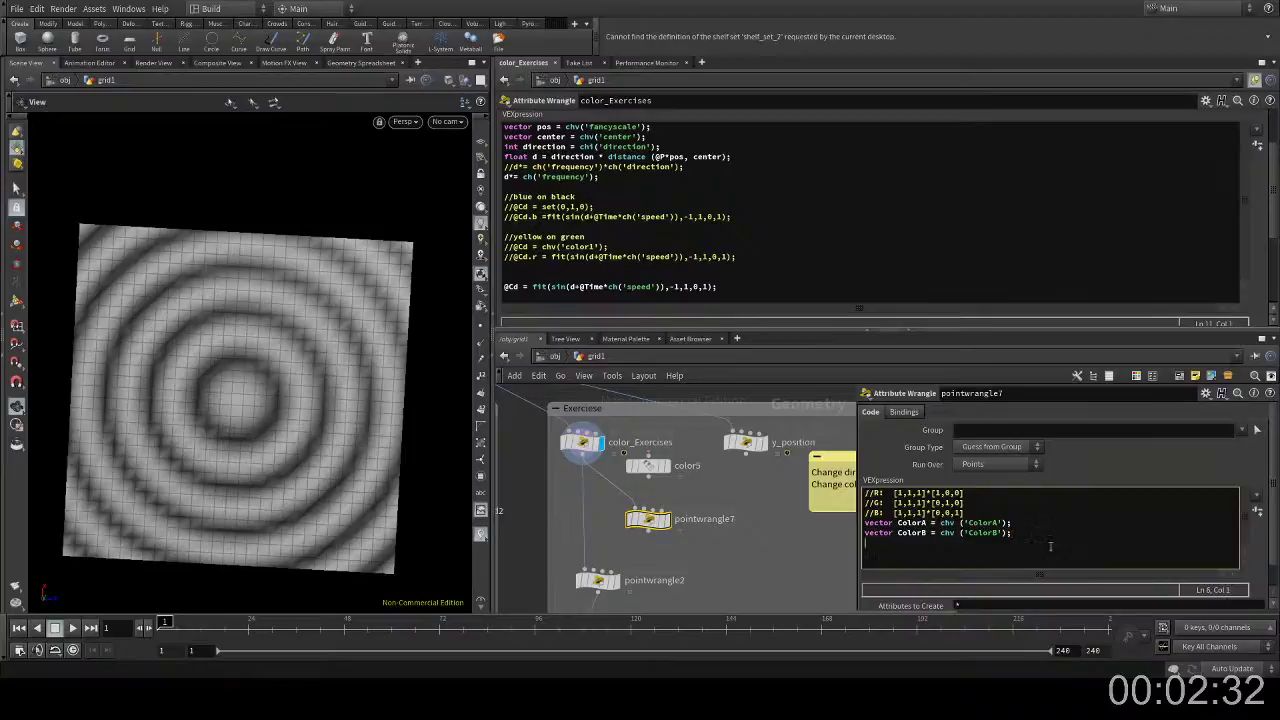
key(Return)
key(ctrl+v)
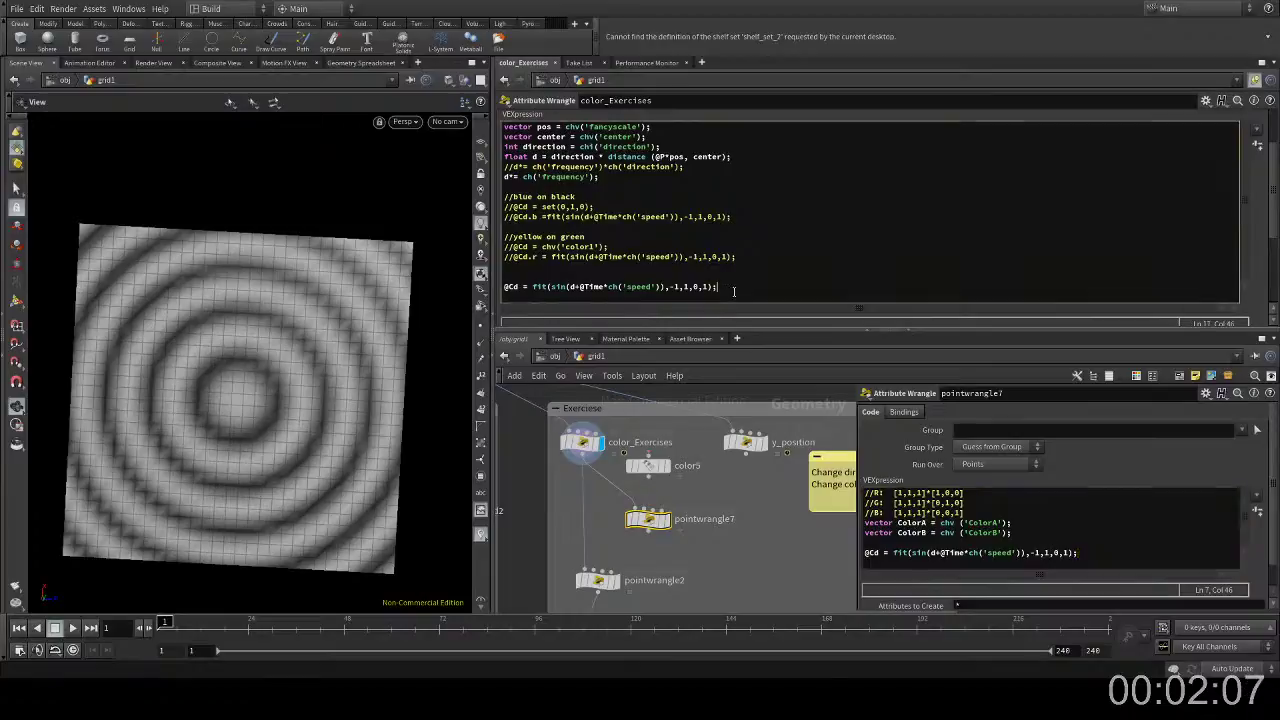
drag(717, 287, 505, 287)
click(520, 274)
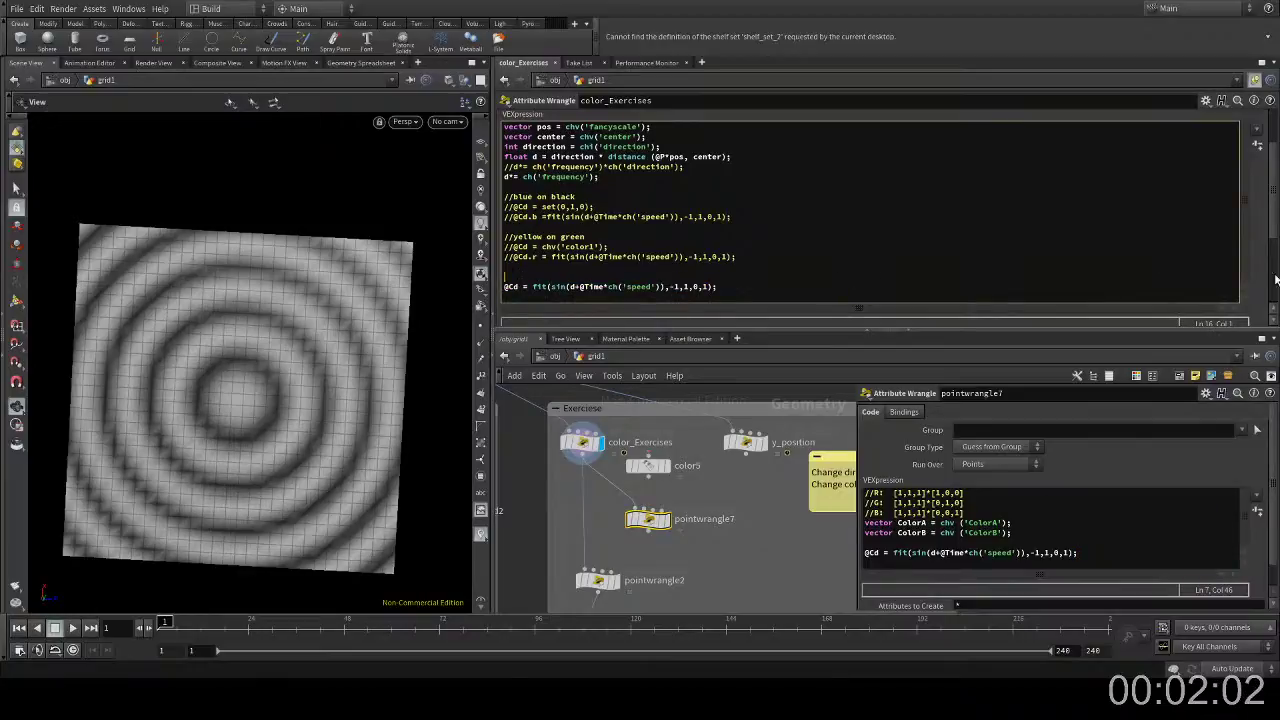
click(519, 287)
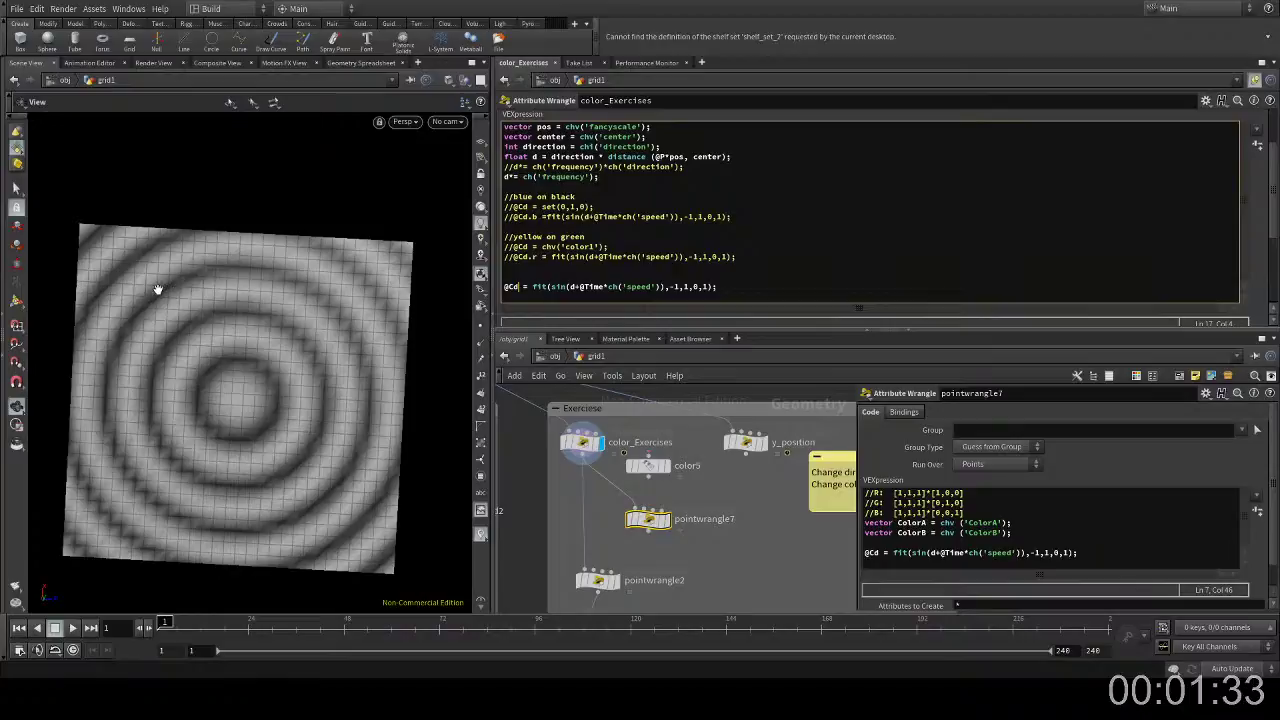
text(.b)
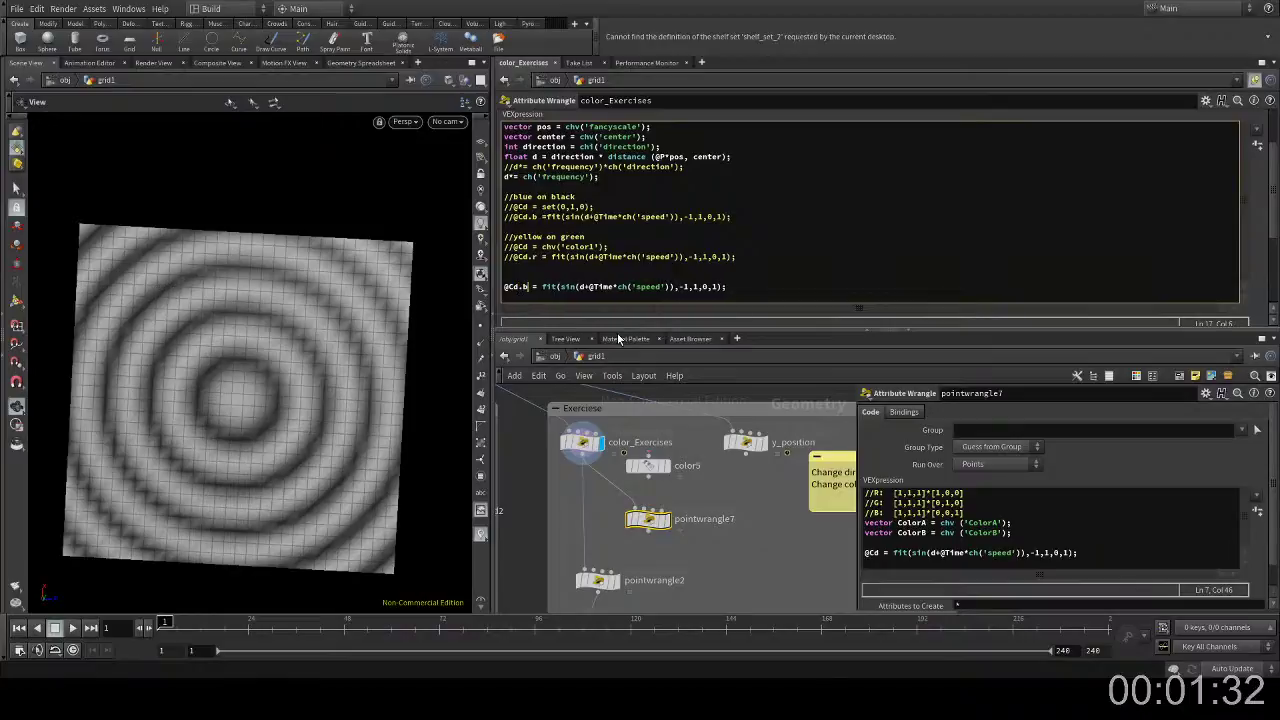
click(768, 286)
click(739, 497)
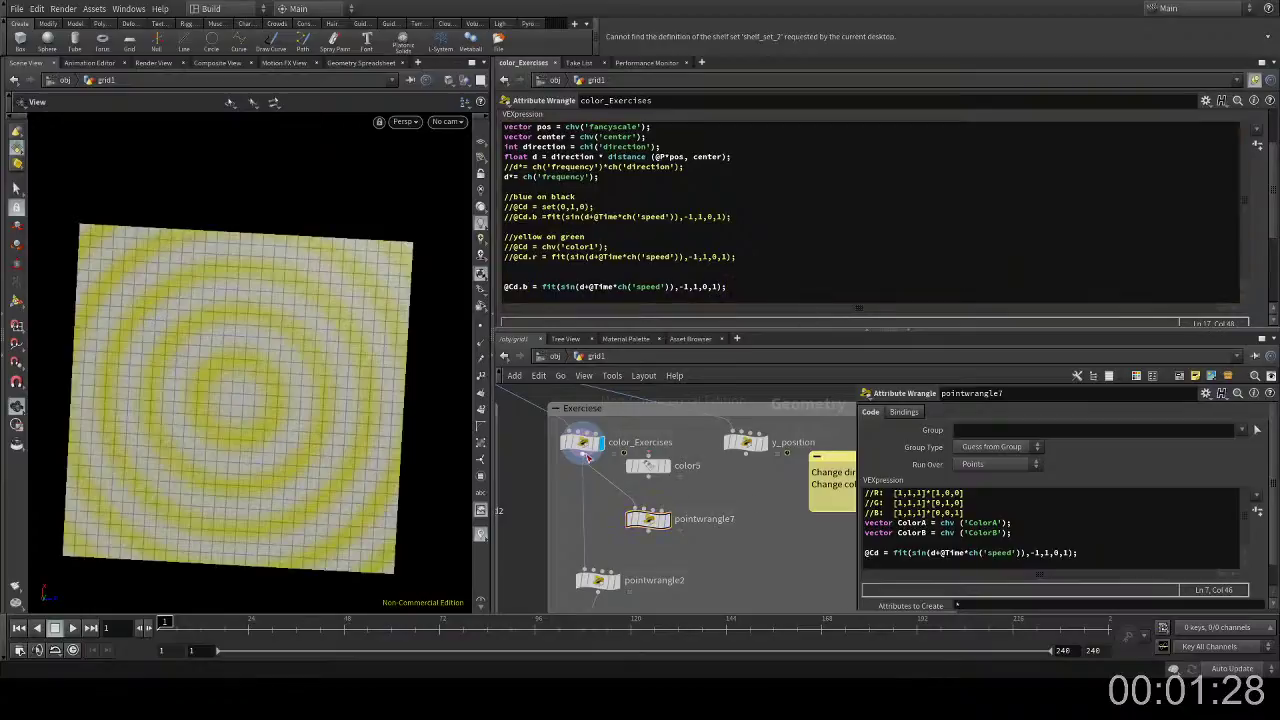
click(582, 442)
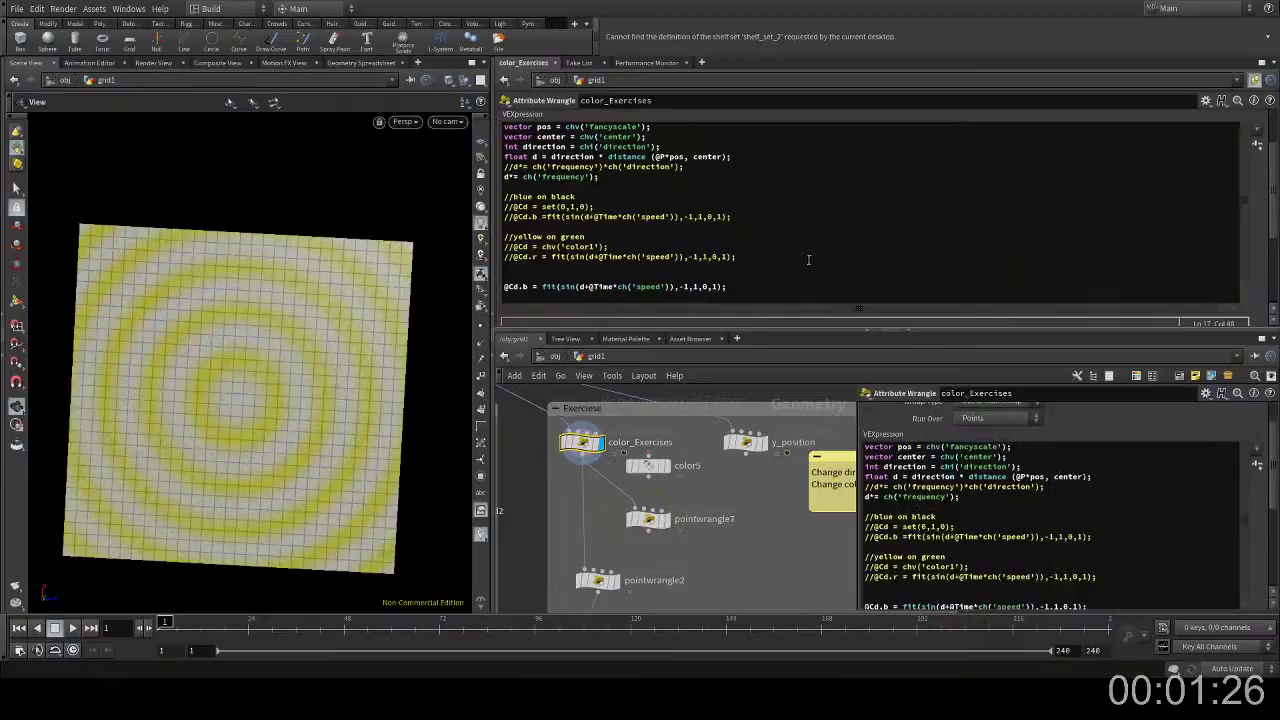
click(757, 289)
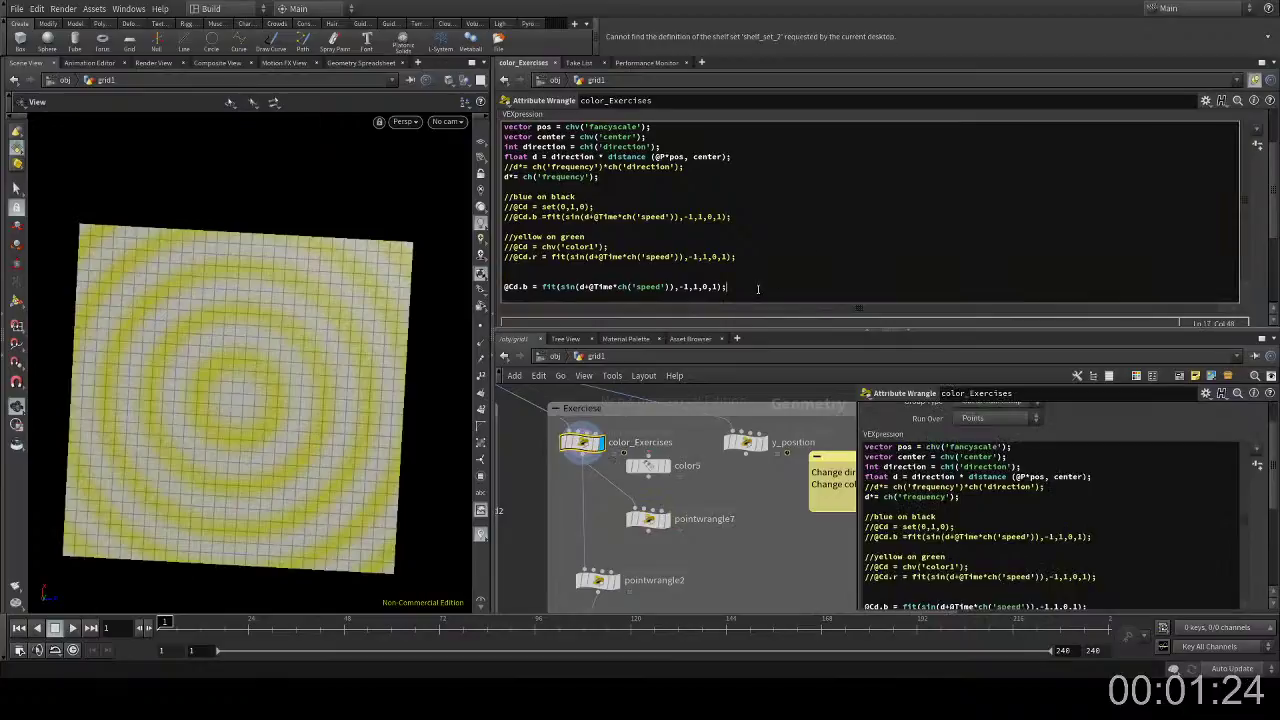
key(Return)
click(504, 287)
drag(504, 287, 728, 287)
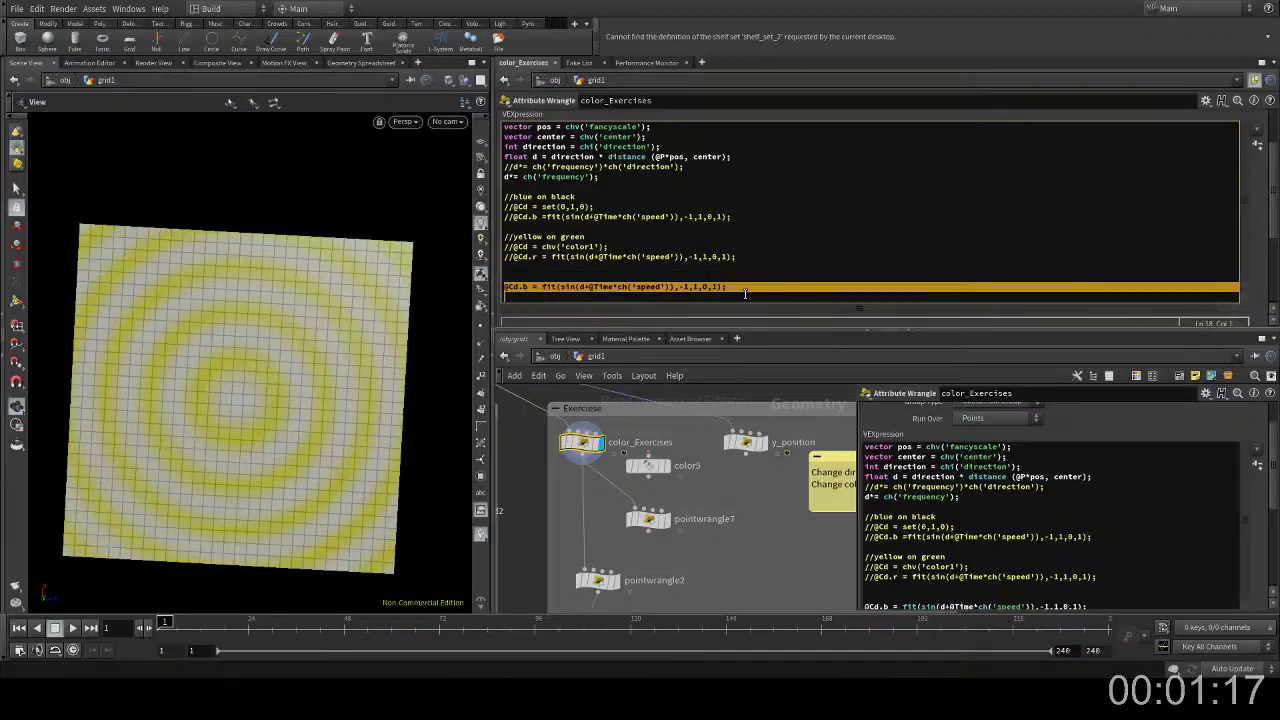
key(ctrl+c)
click(535, 297)
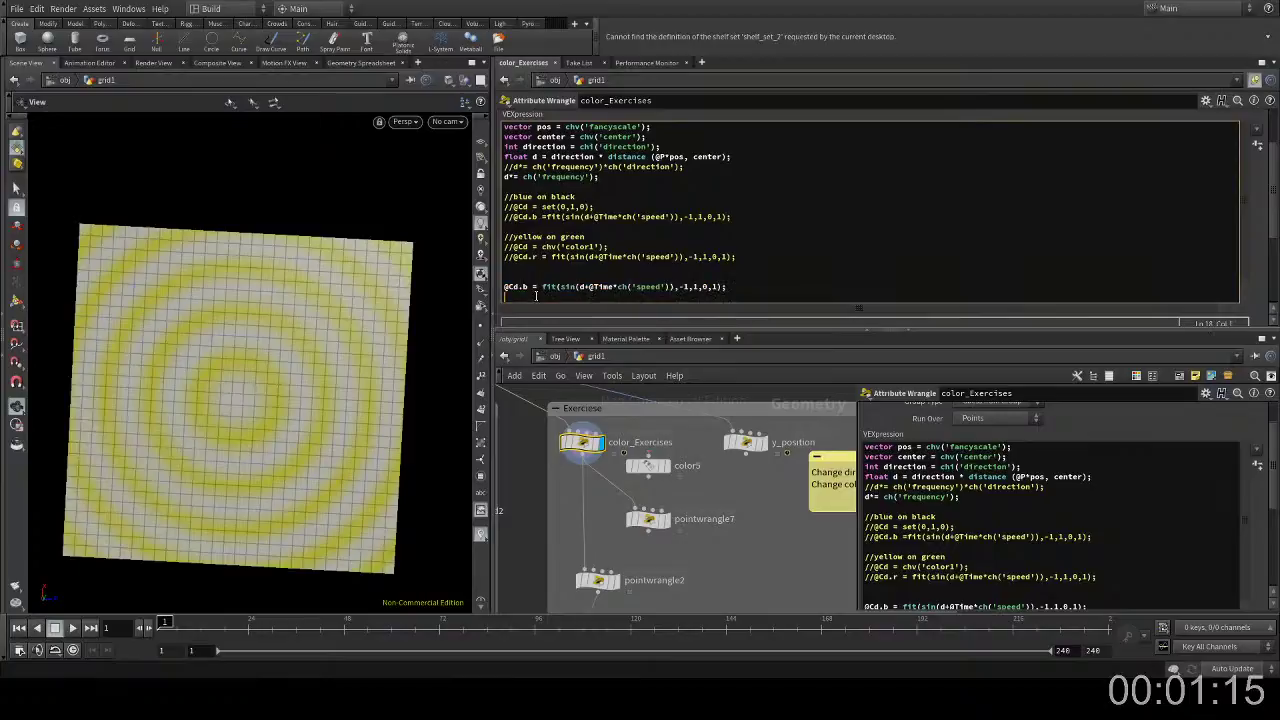
key(ctrl+v)
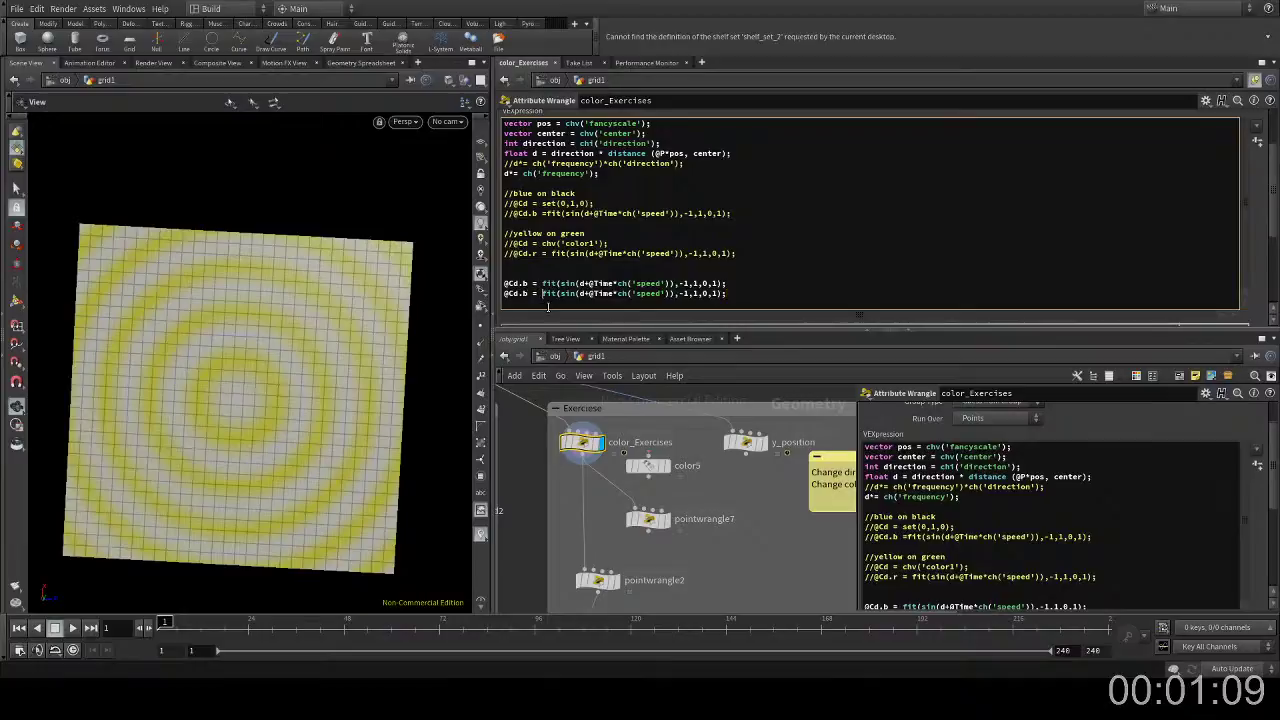
text(-)
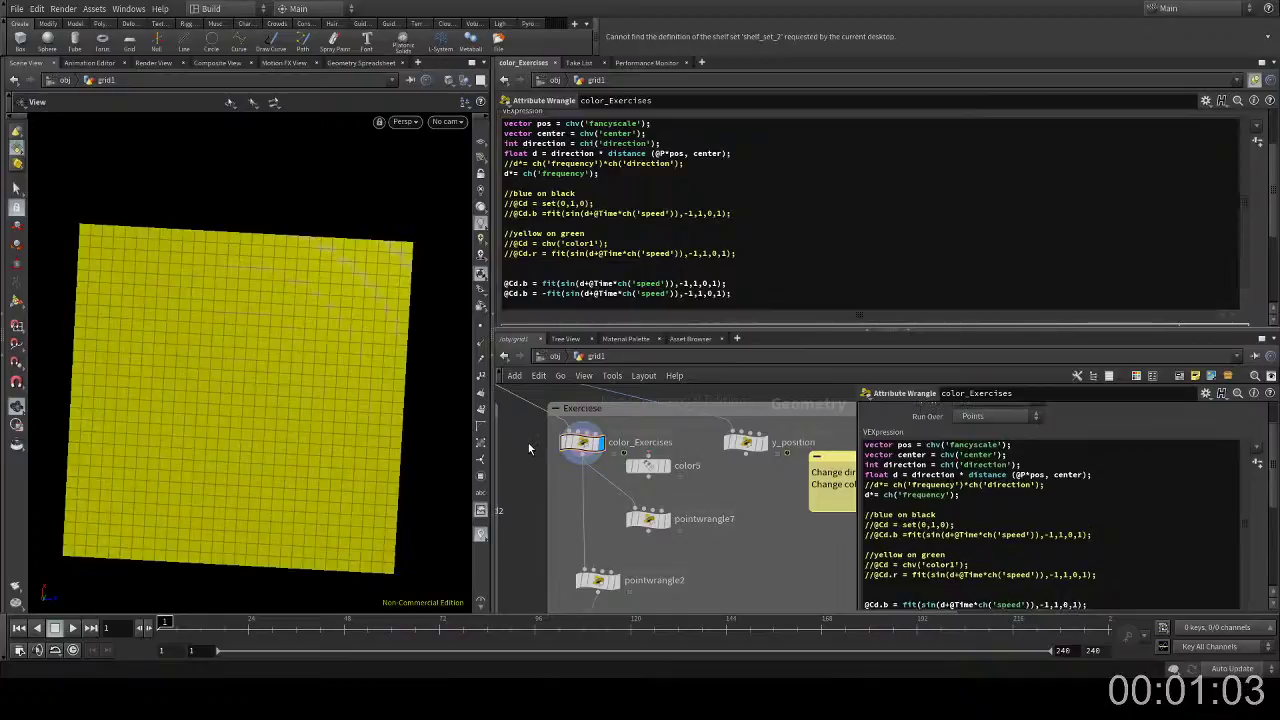
click(529, 287)
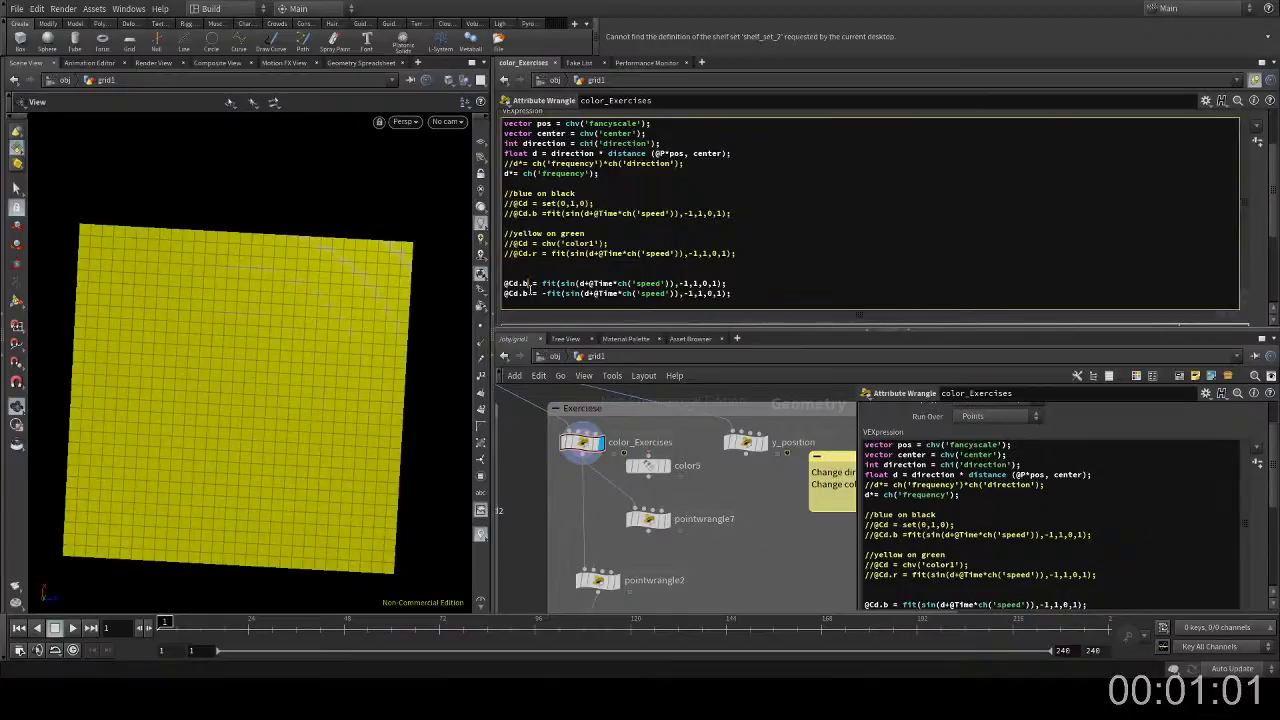
key(BackSpace)
text(g)
click(531, 459)
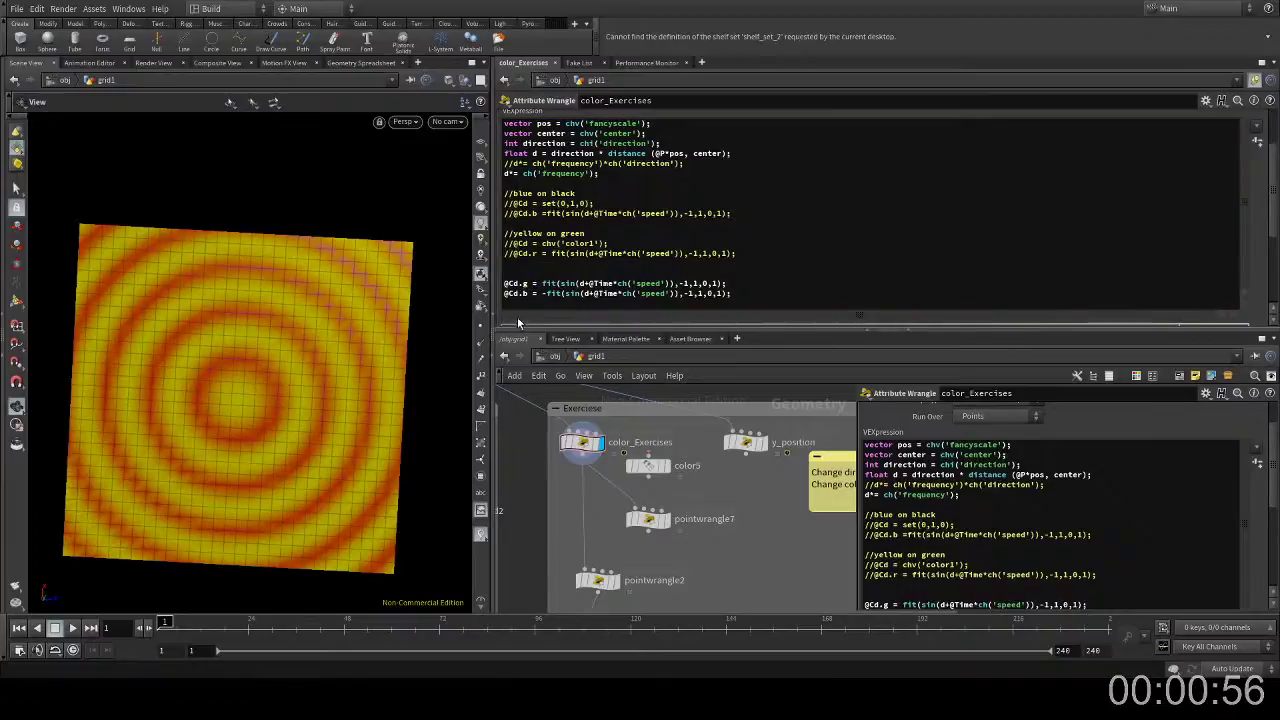
click(505, 273)
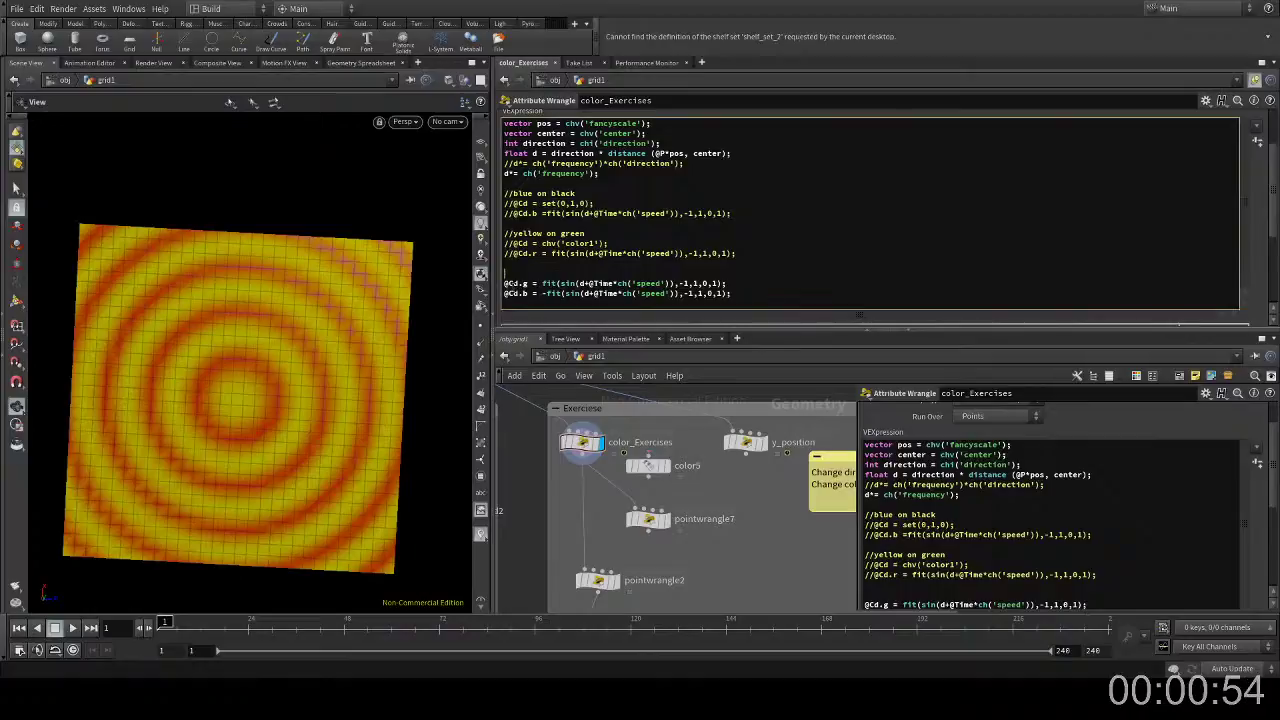
text(@)
text(Cd)
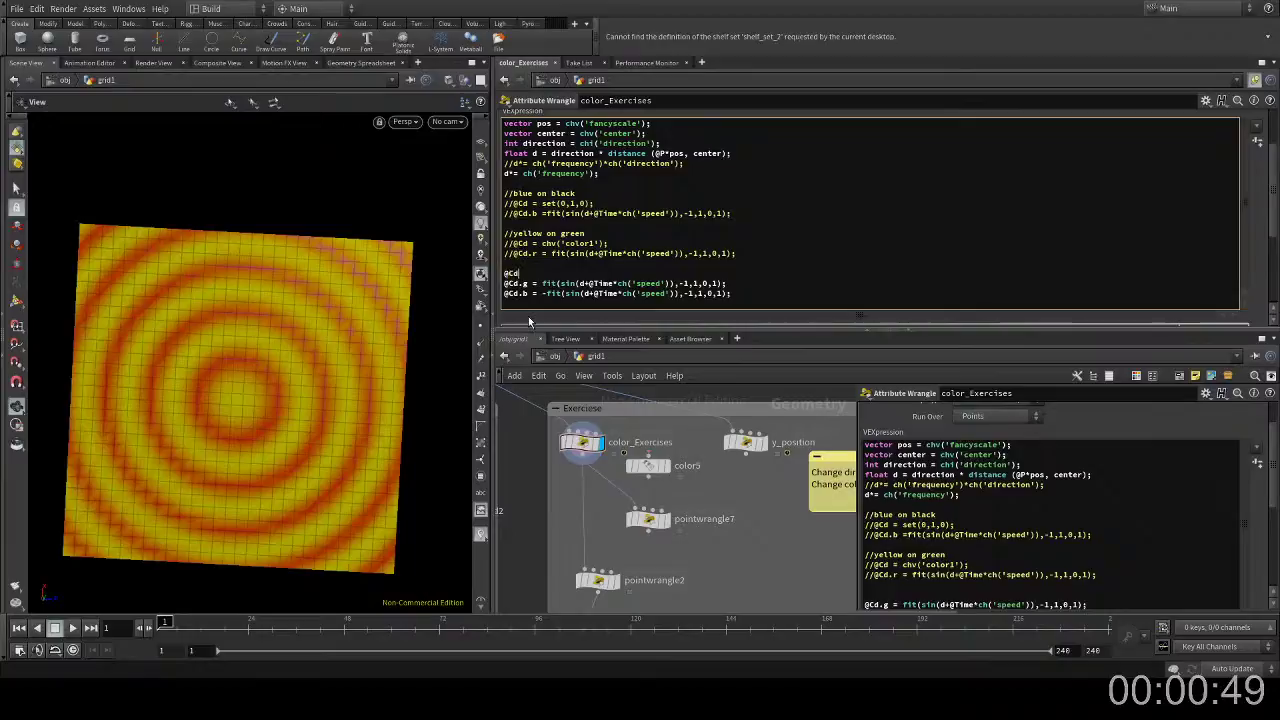
text(.r =)
text(0;)
click(601, 447)
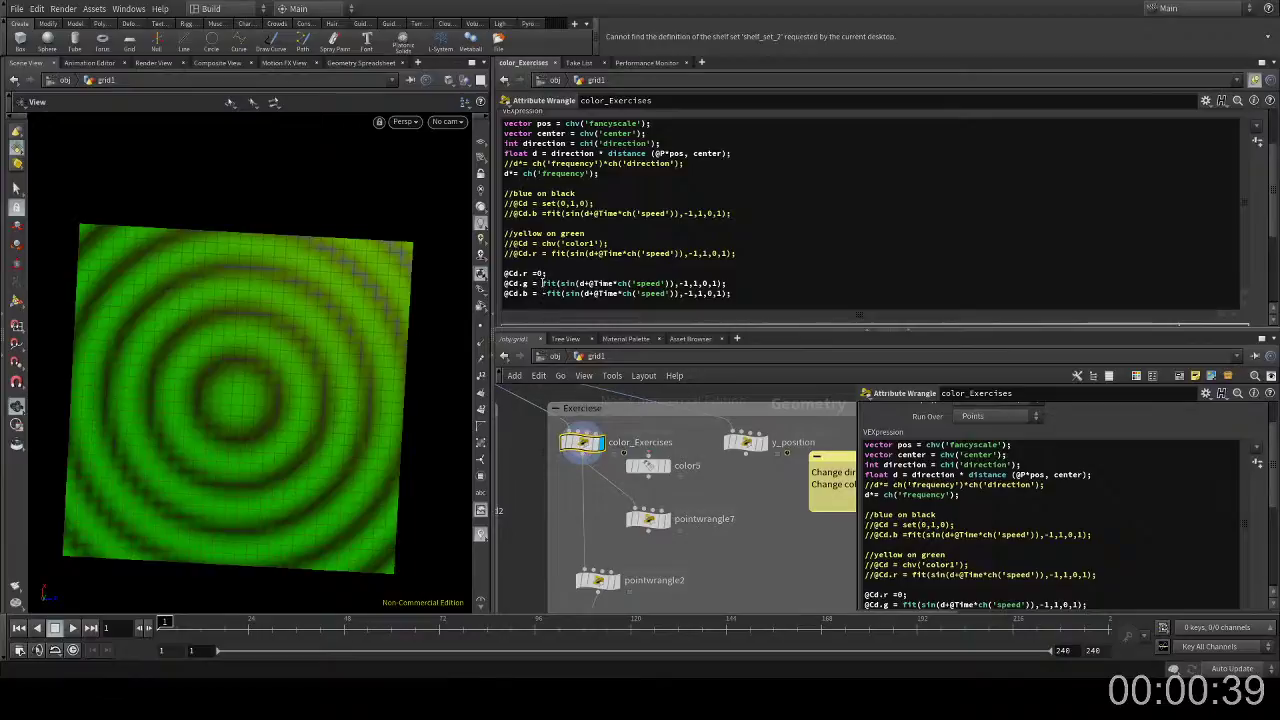
click(526, 283)
text(b)
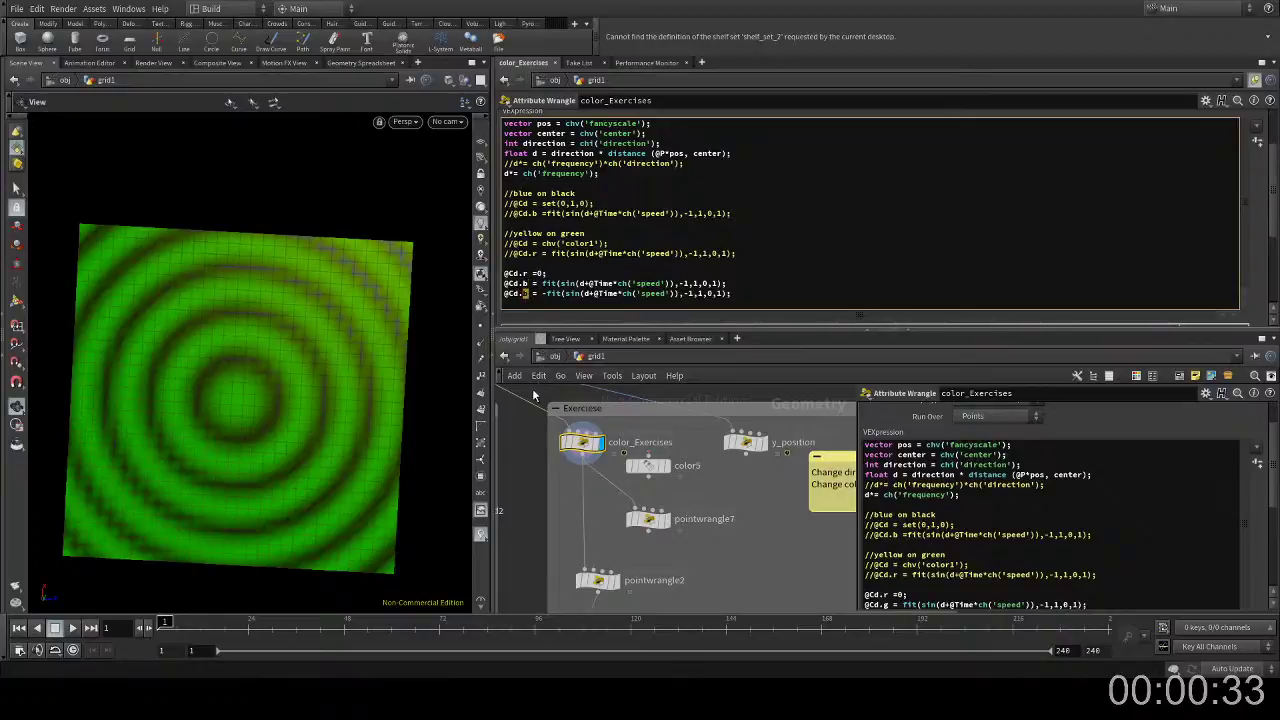
scroll(532, 472, down, 1)
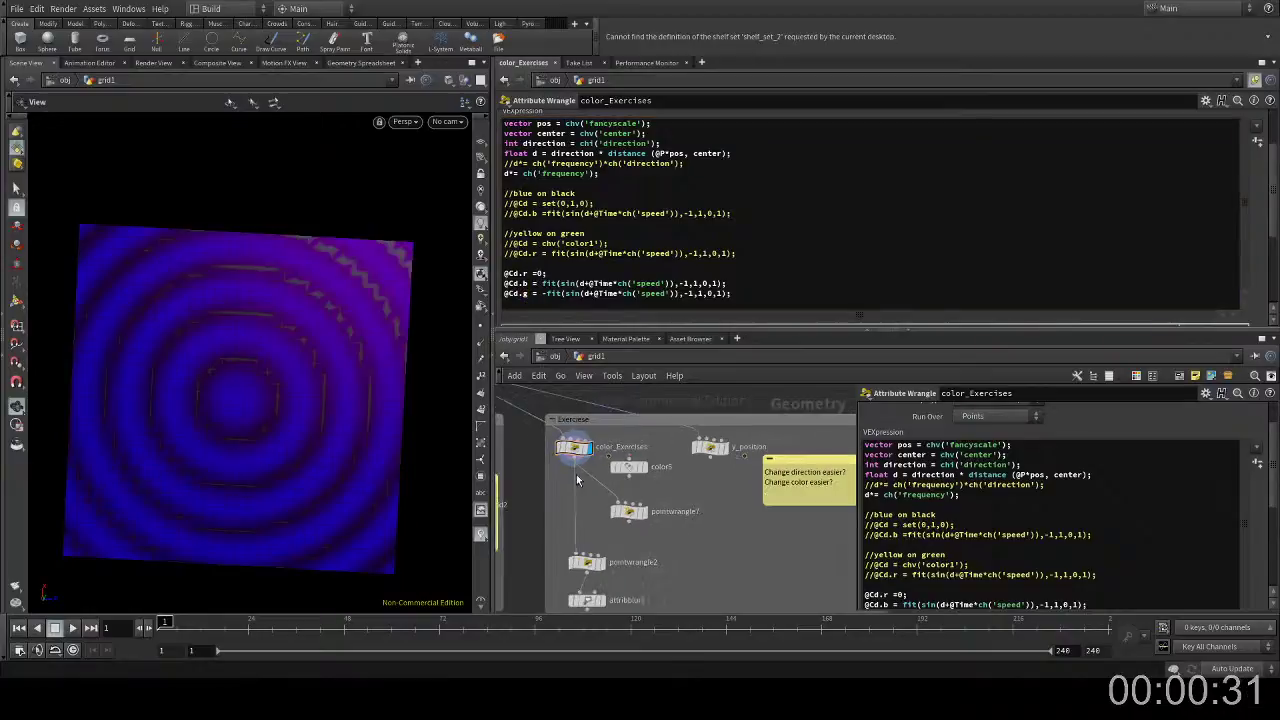
Step: Split color5's colour into R, G and B, and raise red from 0 to 1 for yellow
click(628, 466)
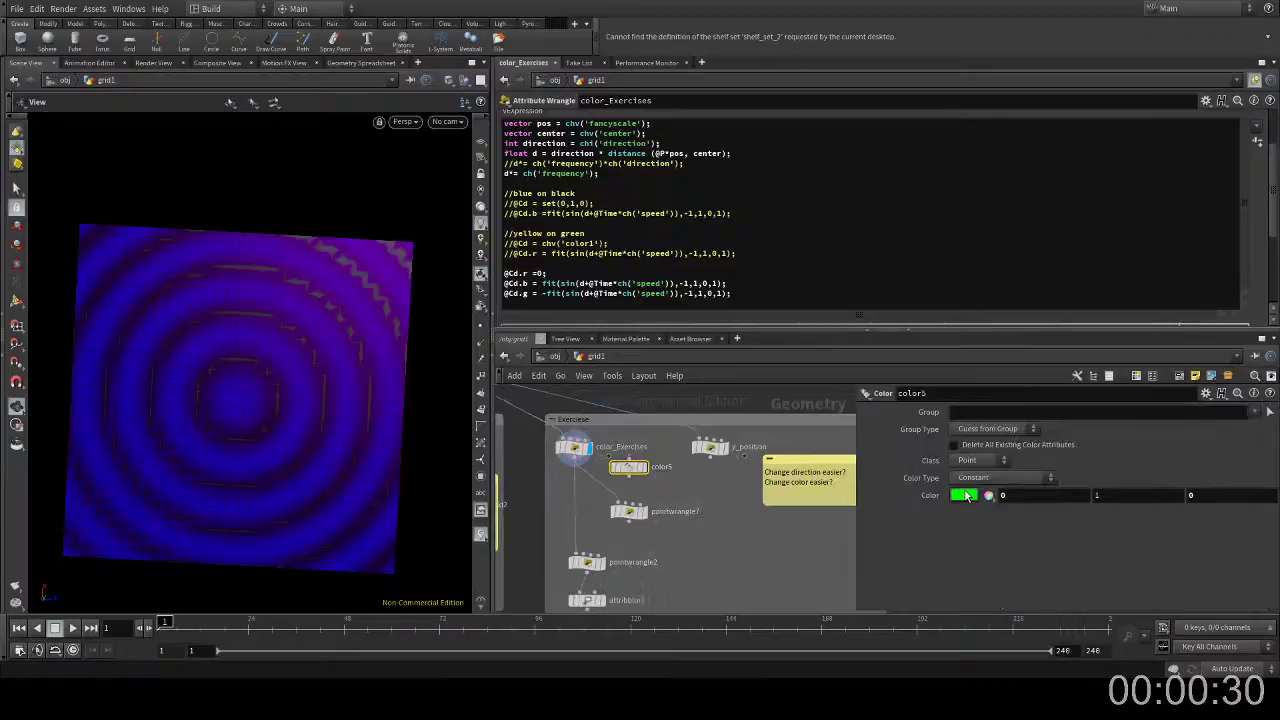
click(990, 498)
drag(1097, 495, 1276, 495)
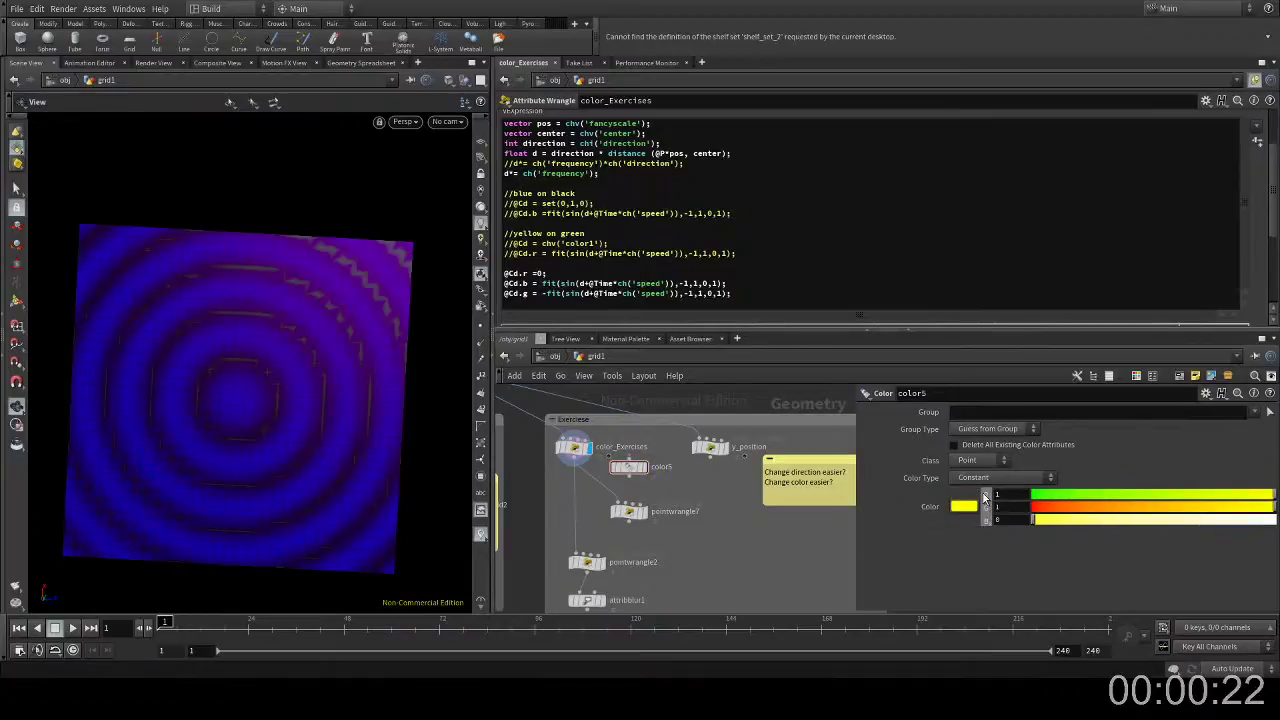
click(527, 283)
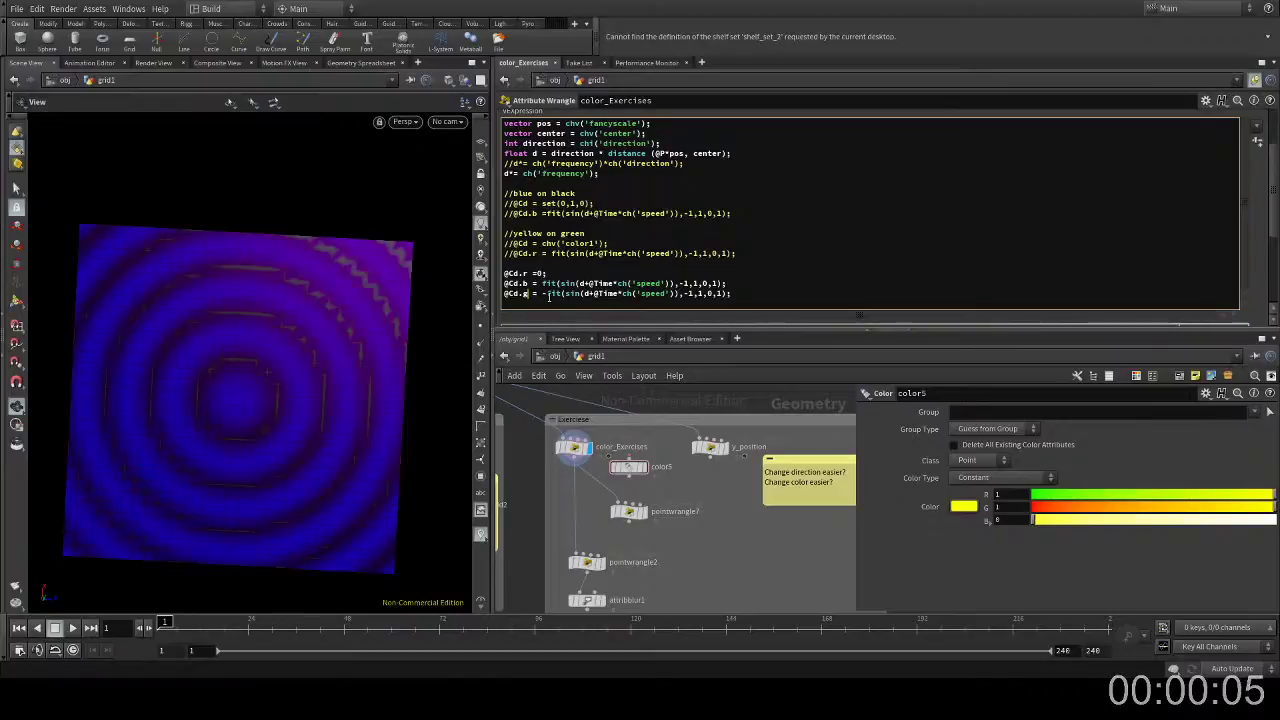
key(BackSpace)
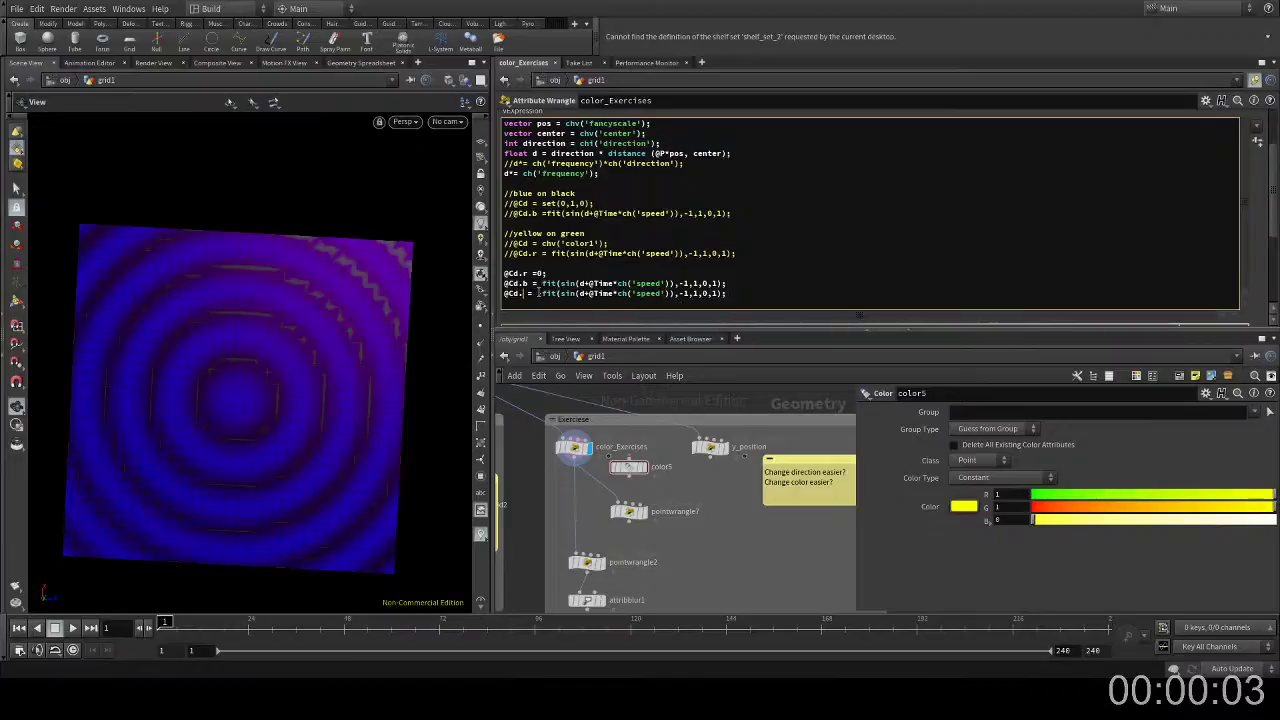
text(b)
click(538, 293)
text(-)
click(528, 283)
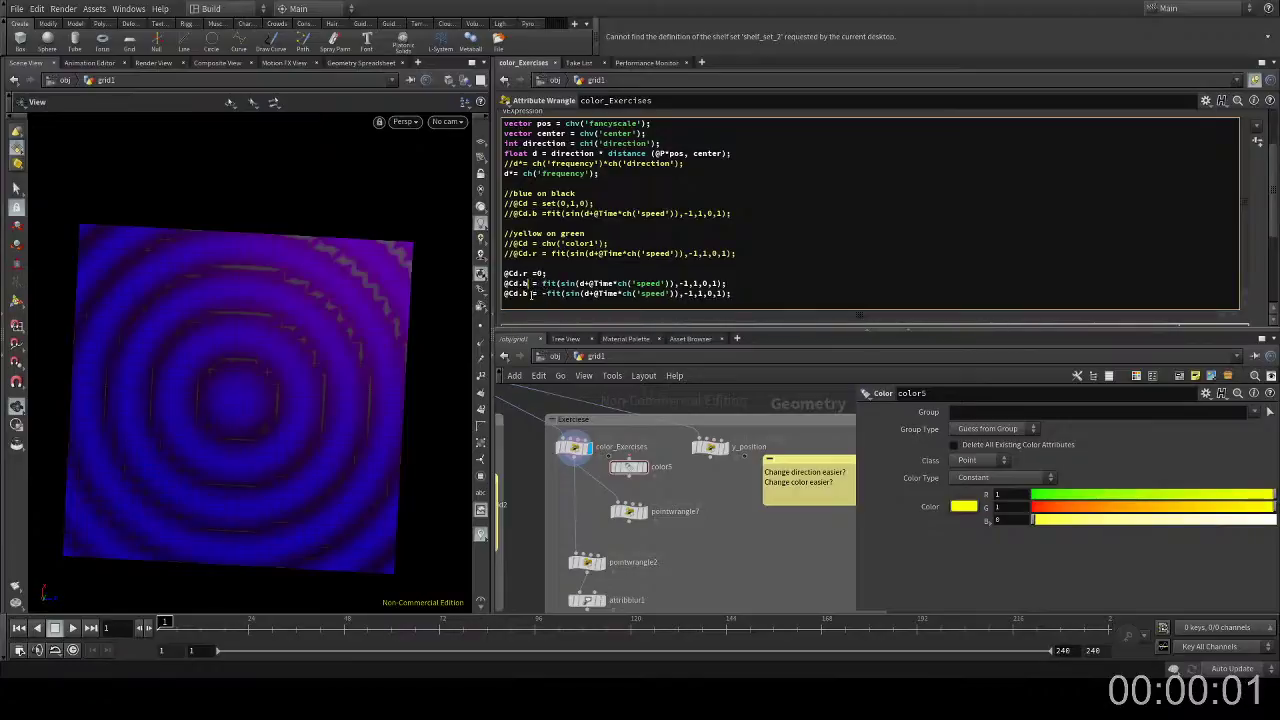
key(BackSpace)
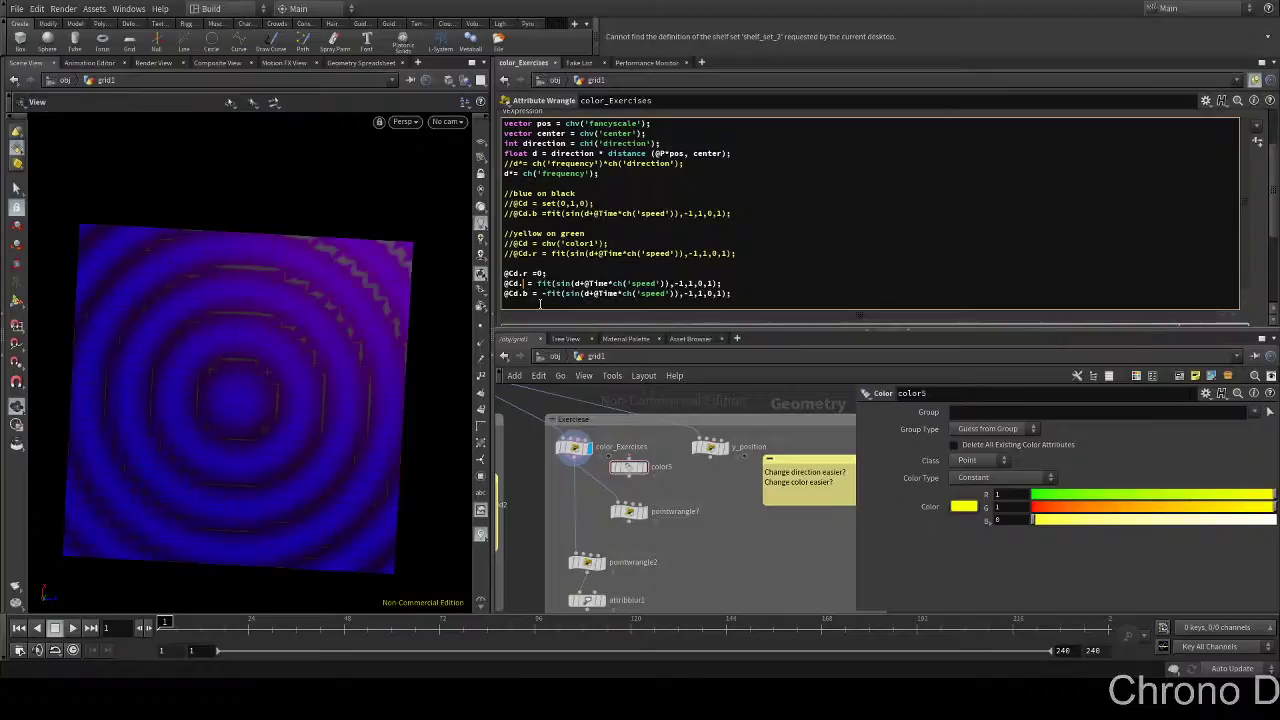
text(g)
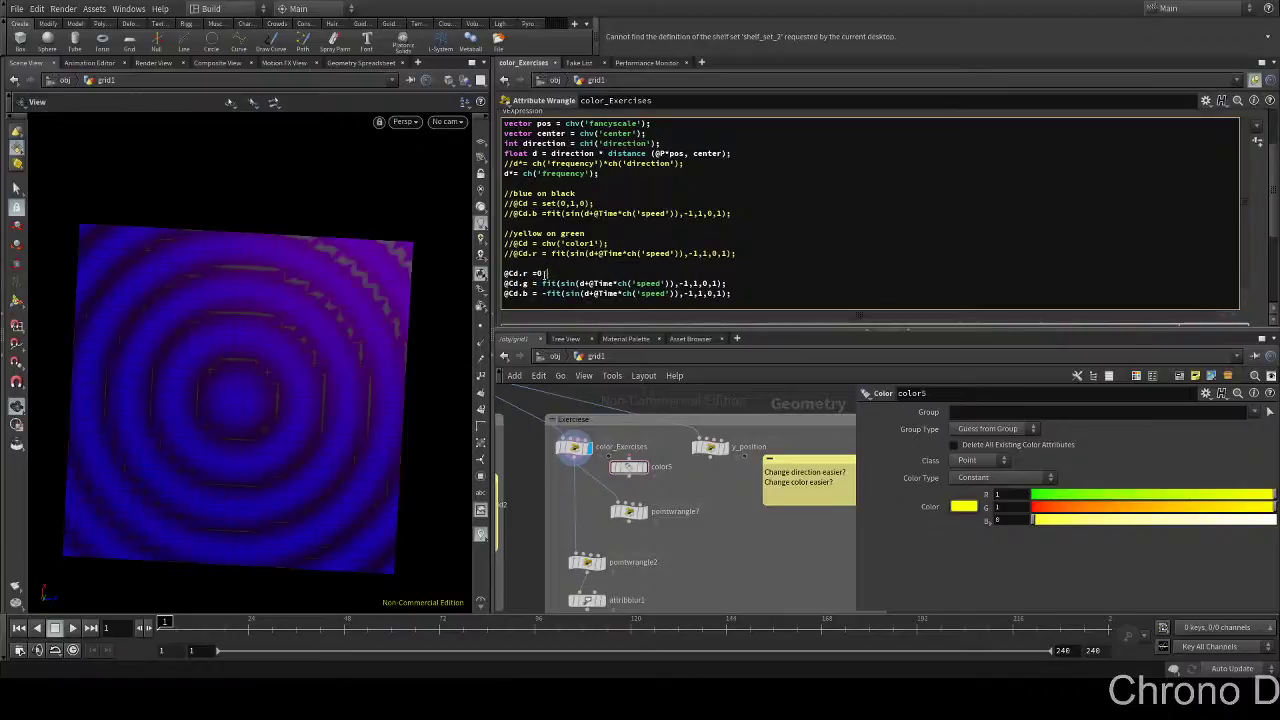
drag(545, 273, 504, 274)
key(ctrl+c)
key(BackSpace)
click(758, 293)
click(641, 266)
key(BackSpace)
click(744, 286)
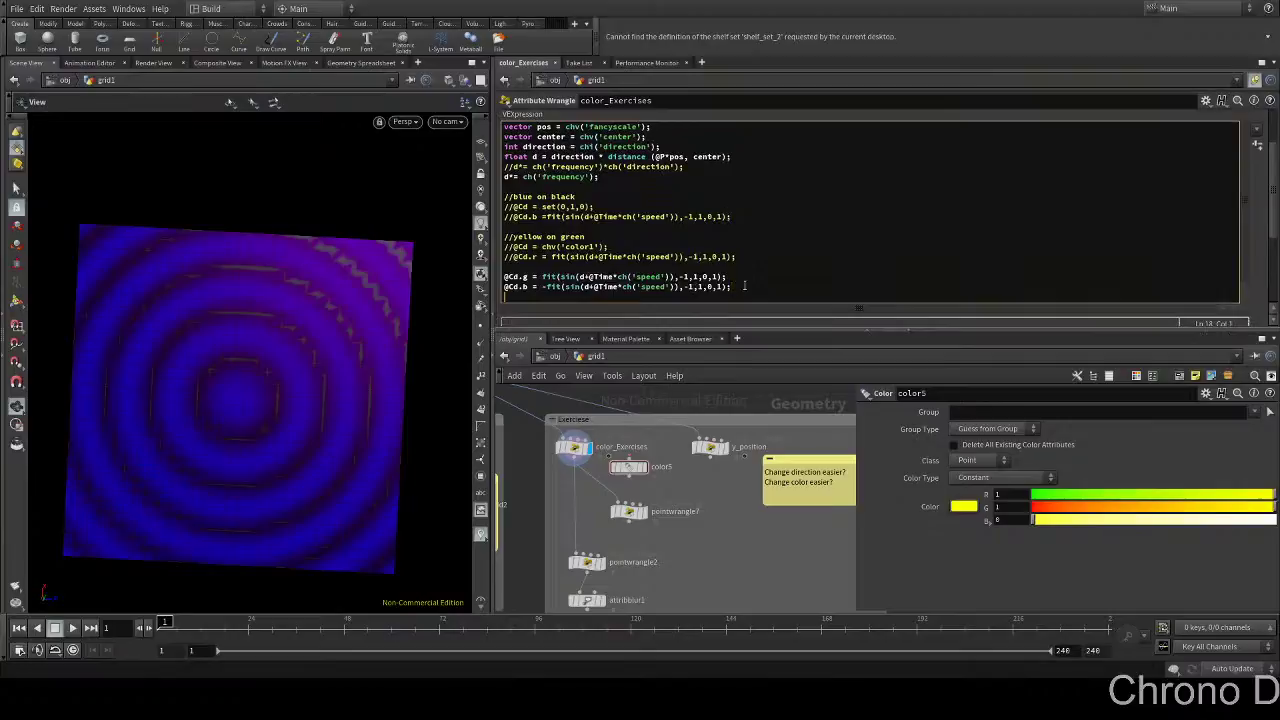
key(Return)
key(ctrl+v)
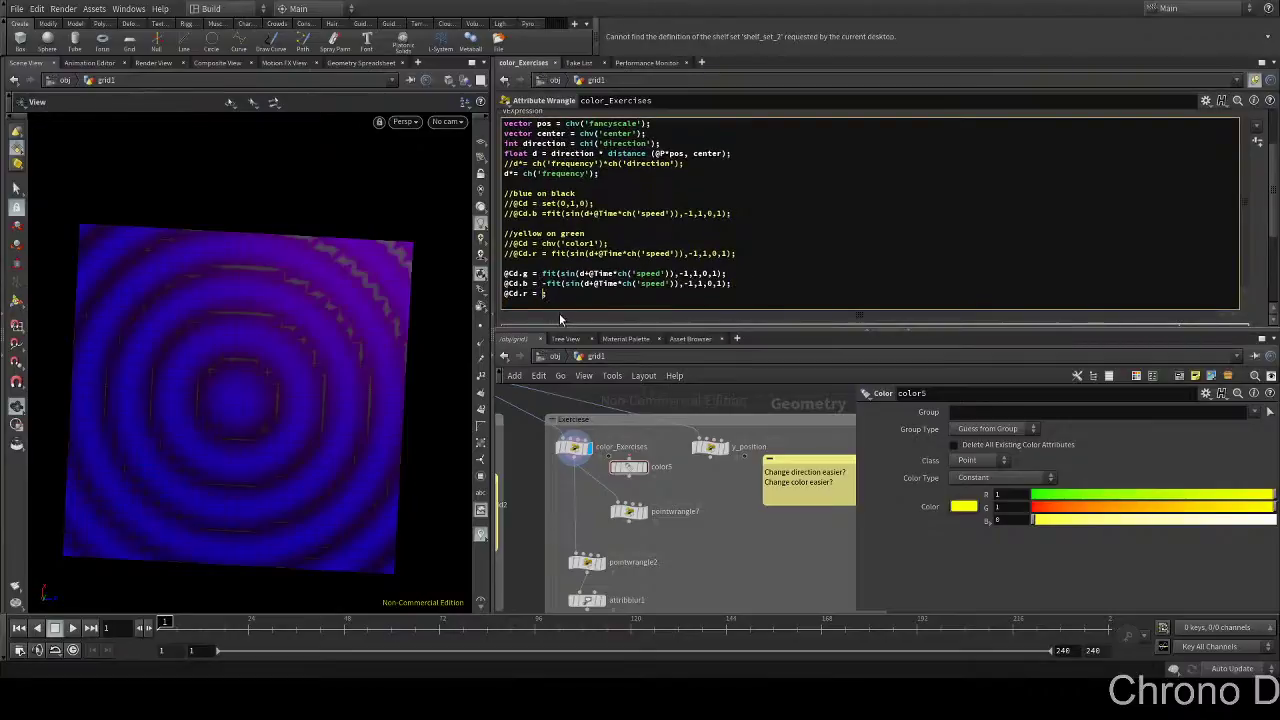
text(Cd)
text(.b)
text(;)
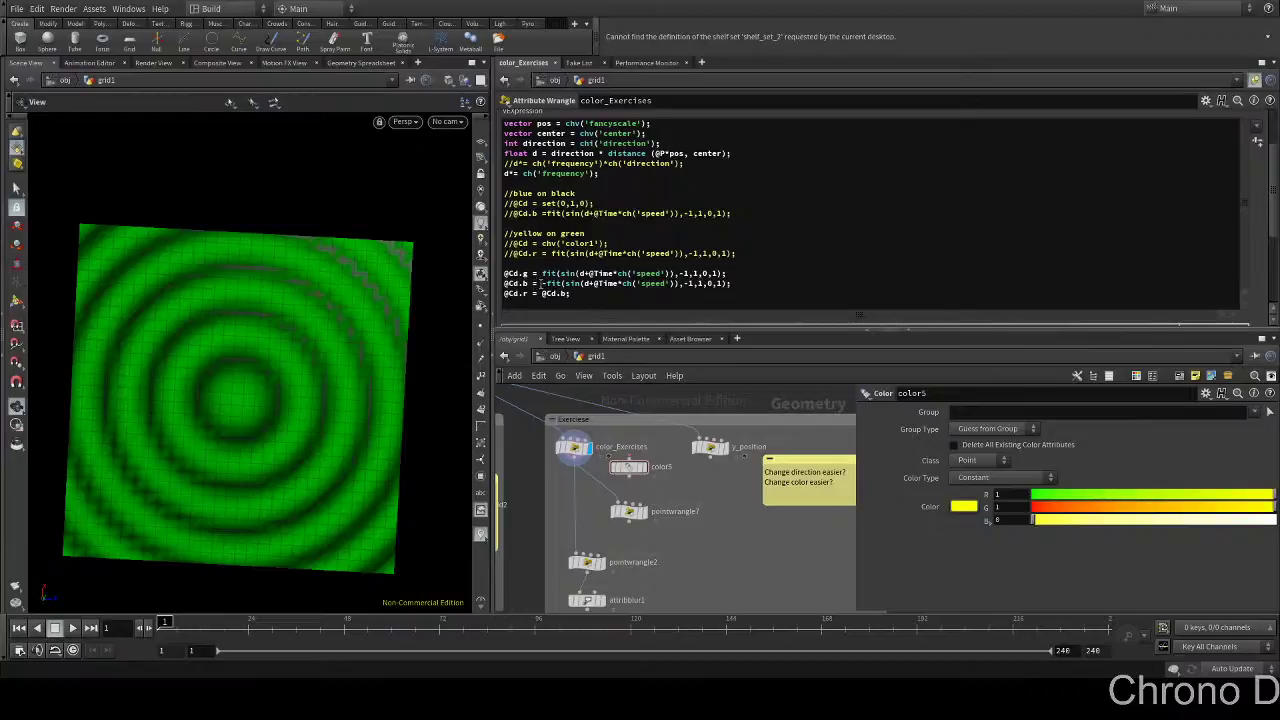
click(544, 284)
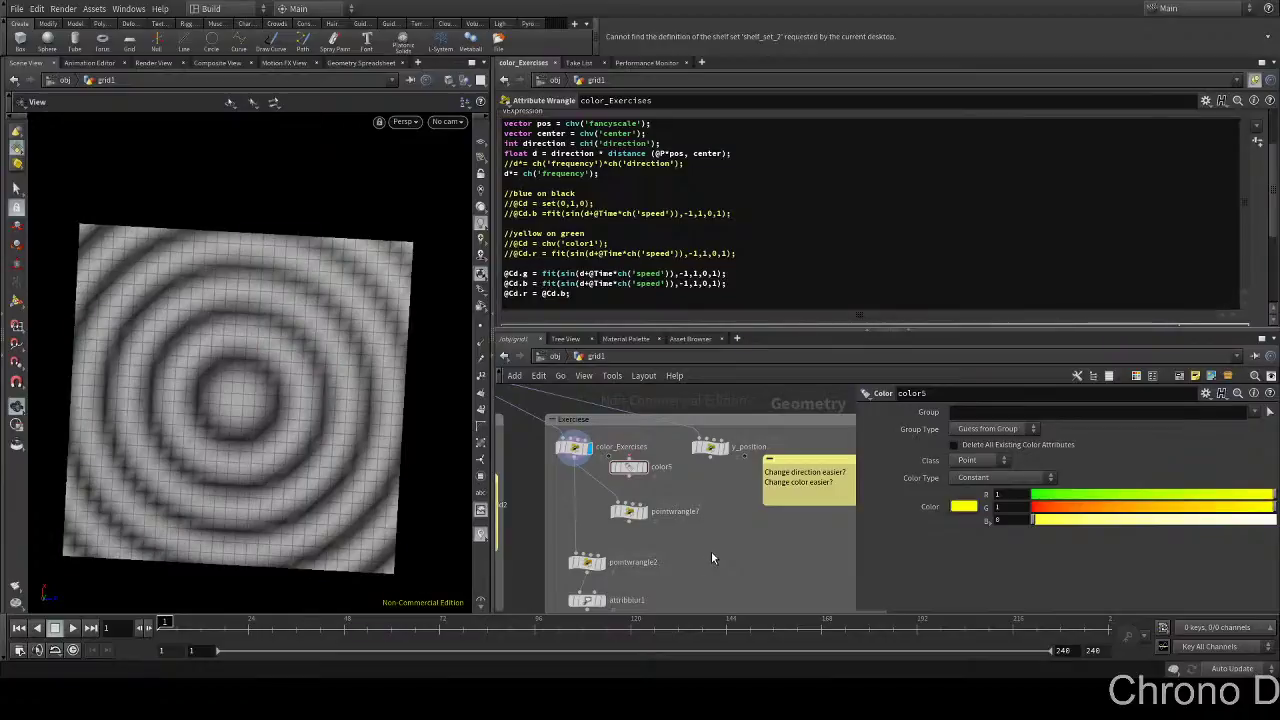
key(ctrl+z)
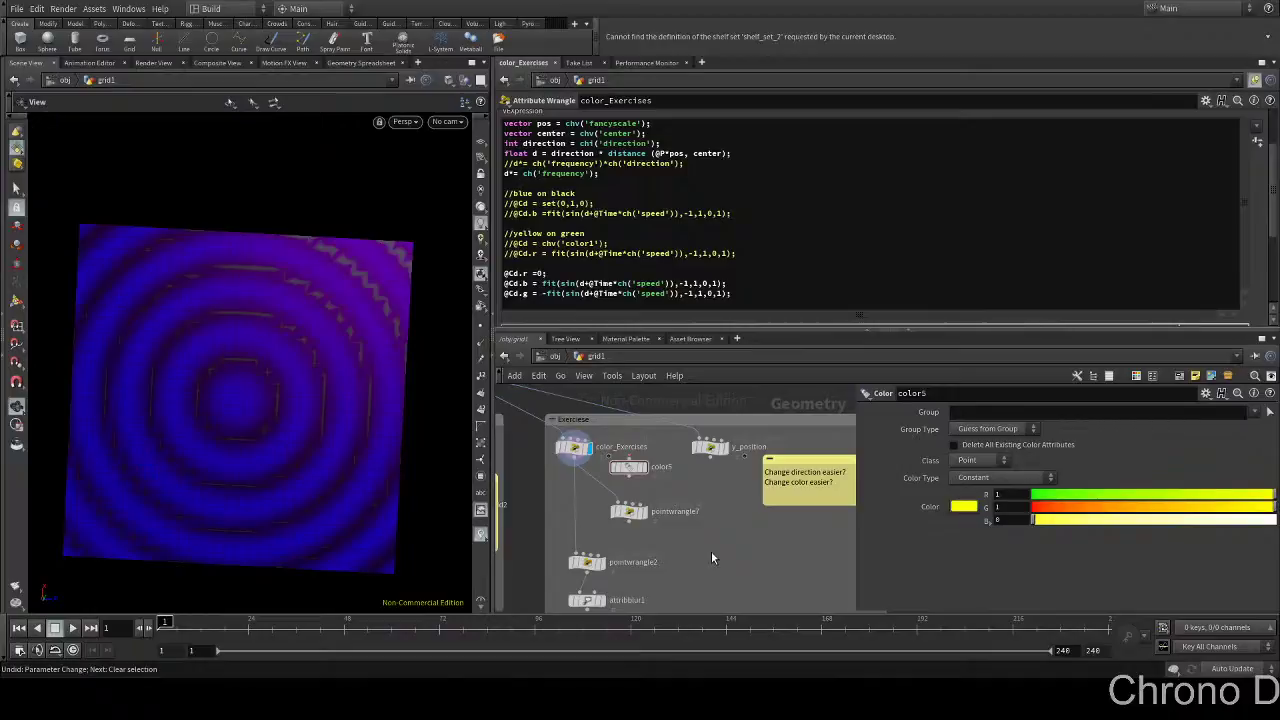
click(726, 450)
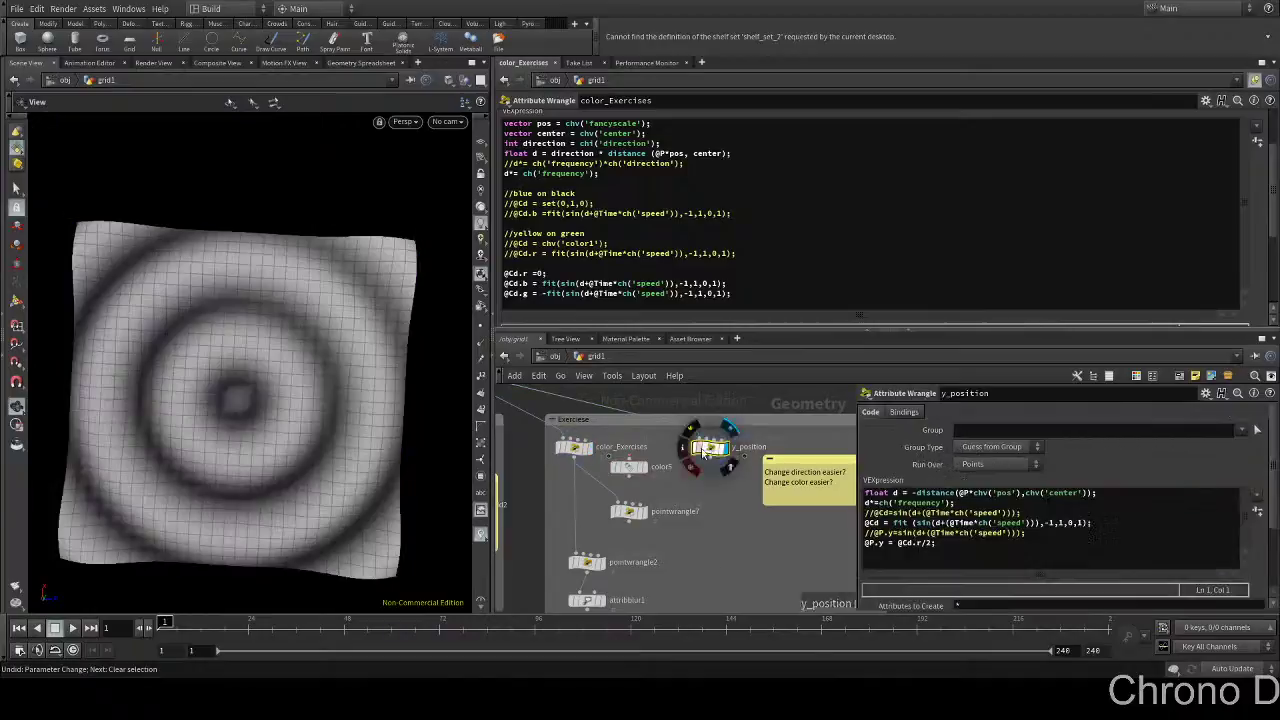
mouse_move(306, 194)
mouse_down()
mouse_move(251, 286)
mouse_move(419, 291)
mouse_up()
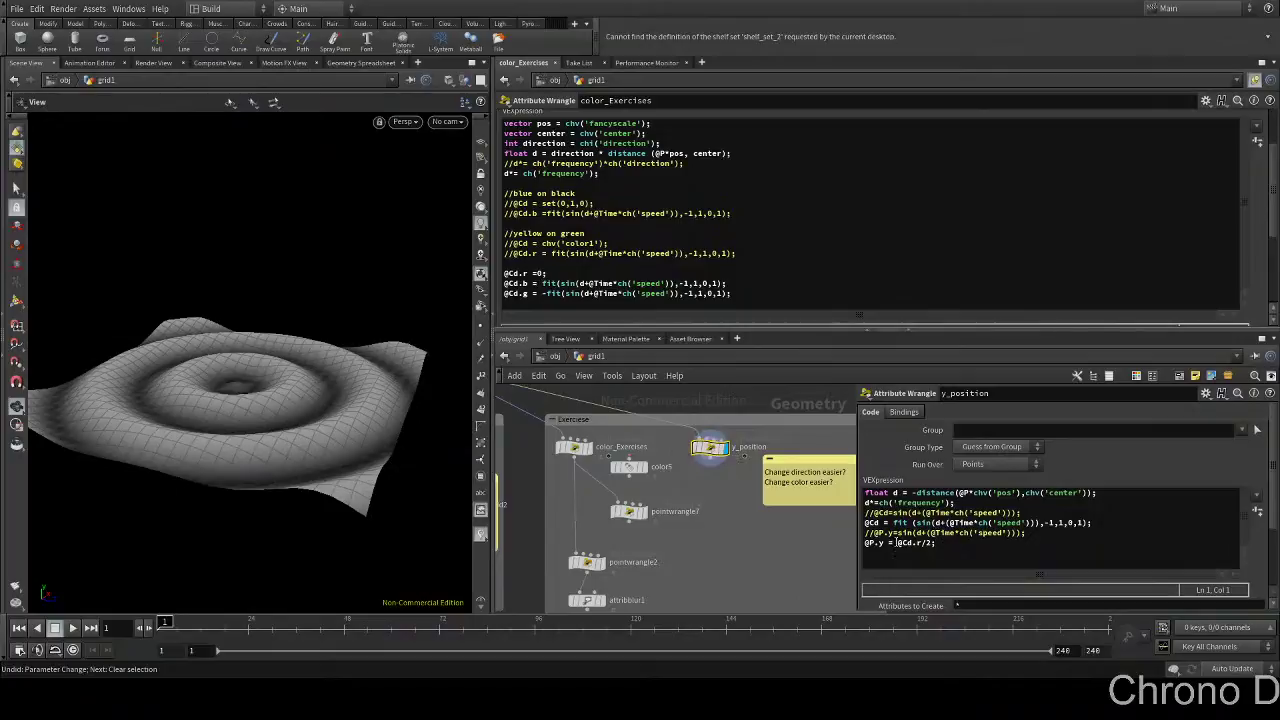
click(898, 543)
text(-)
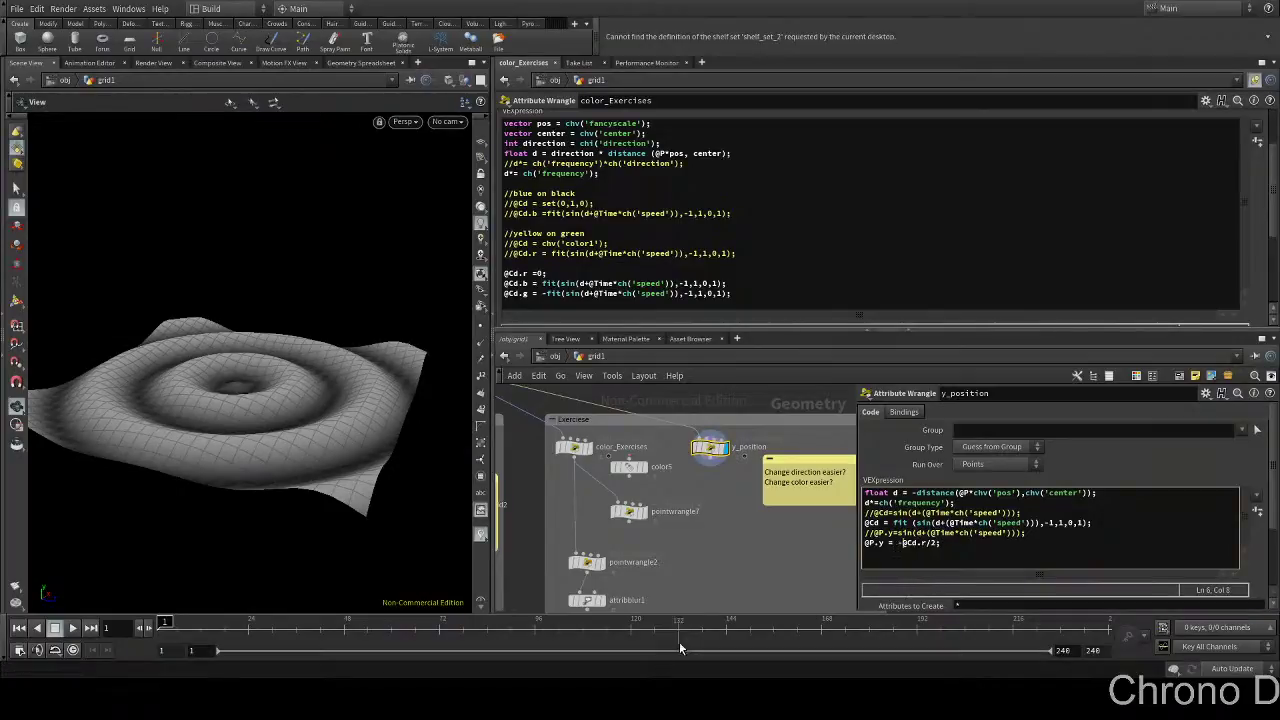
mouse_move(258, 441)
mouse_down()
mouse_move(263, 309)
mouse_move(301, 407)
mouse_move(251, 423)
mouse_move(414, 434)
mouse_move(359, 428)
mouse_move(343, 409)
mouse_up()
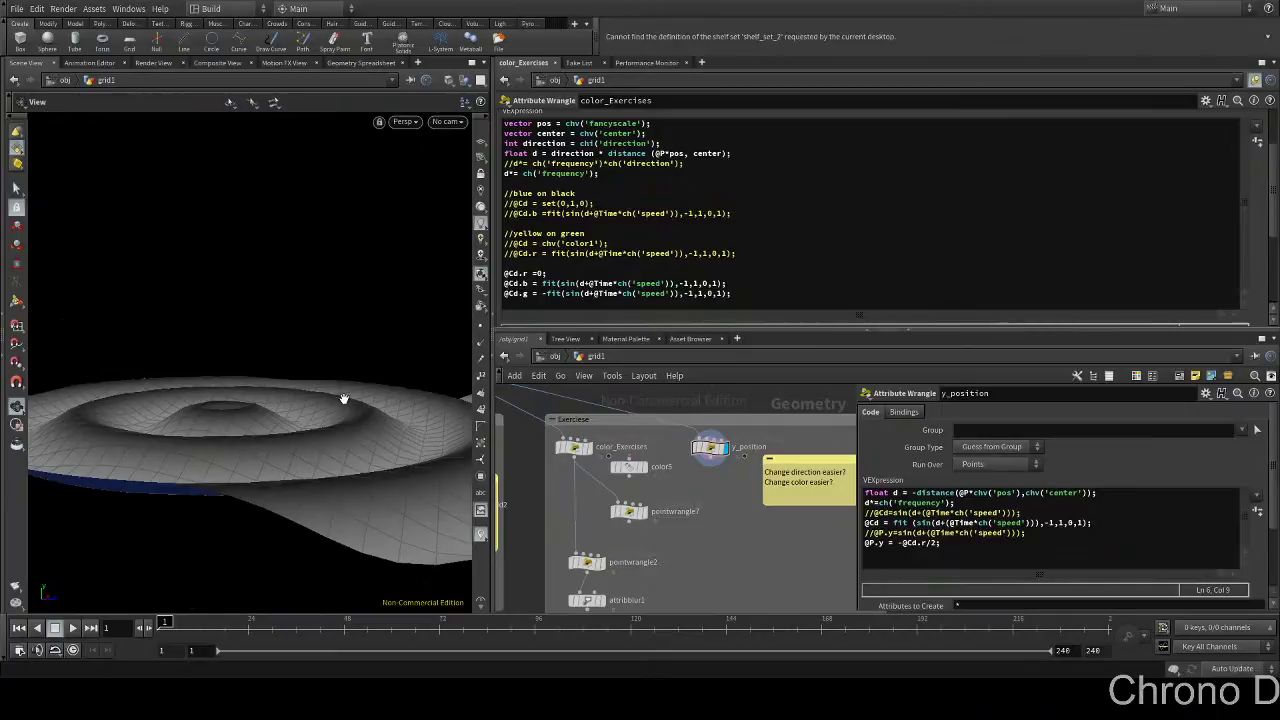
key(ctrl+z)
key(ctrl+z)
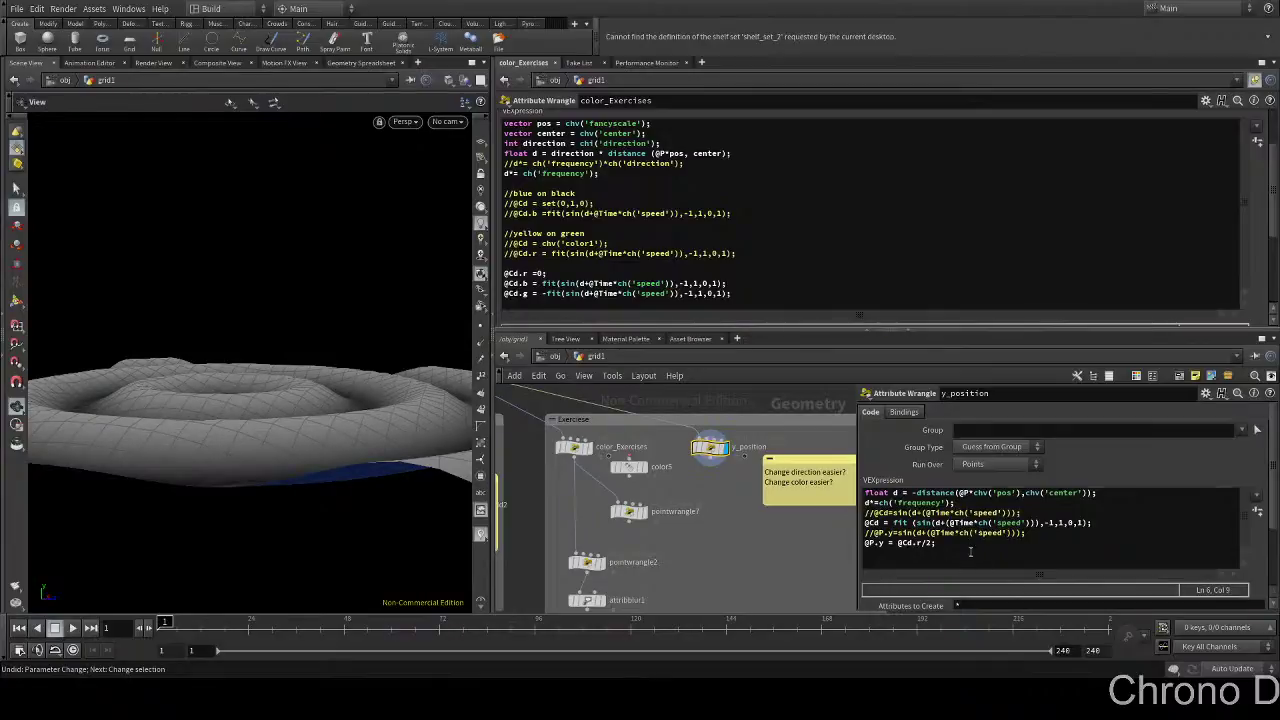
Step: Show color_Exercises' code and select its three colour channel lines
drag(945, 543, 888, 542)
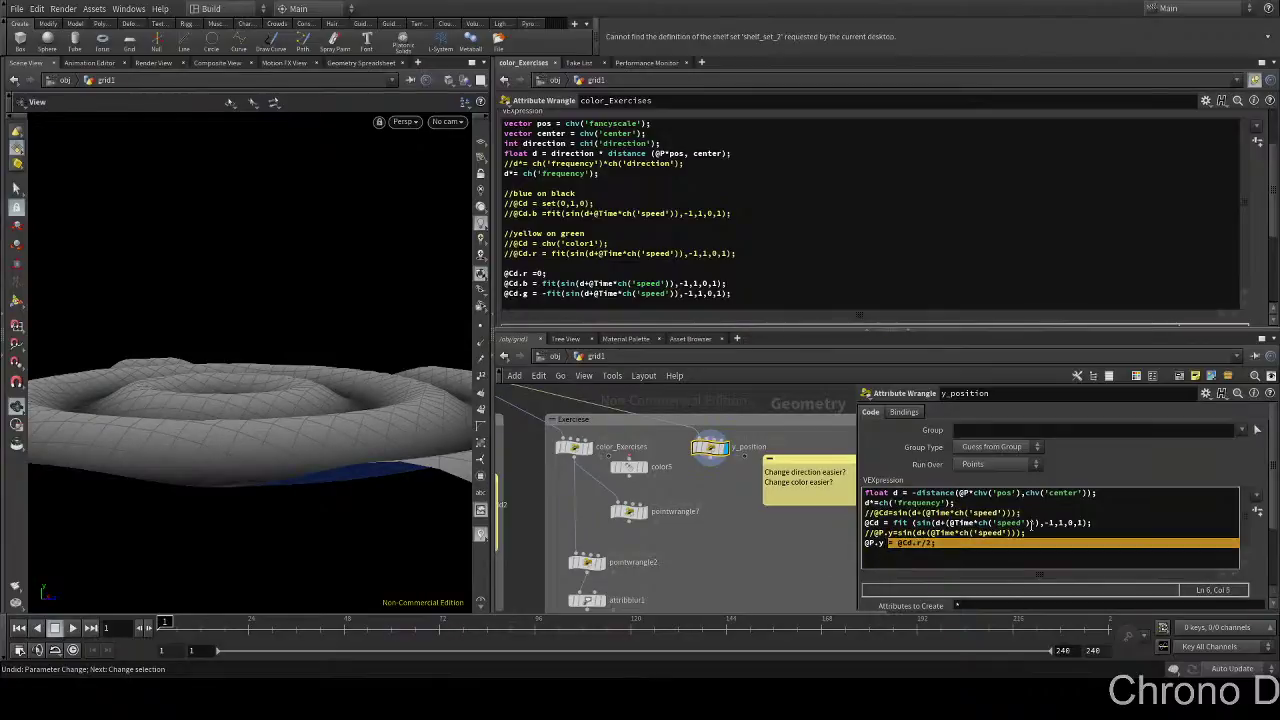
click(573, 447)
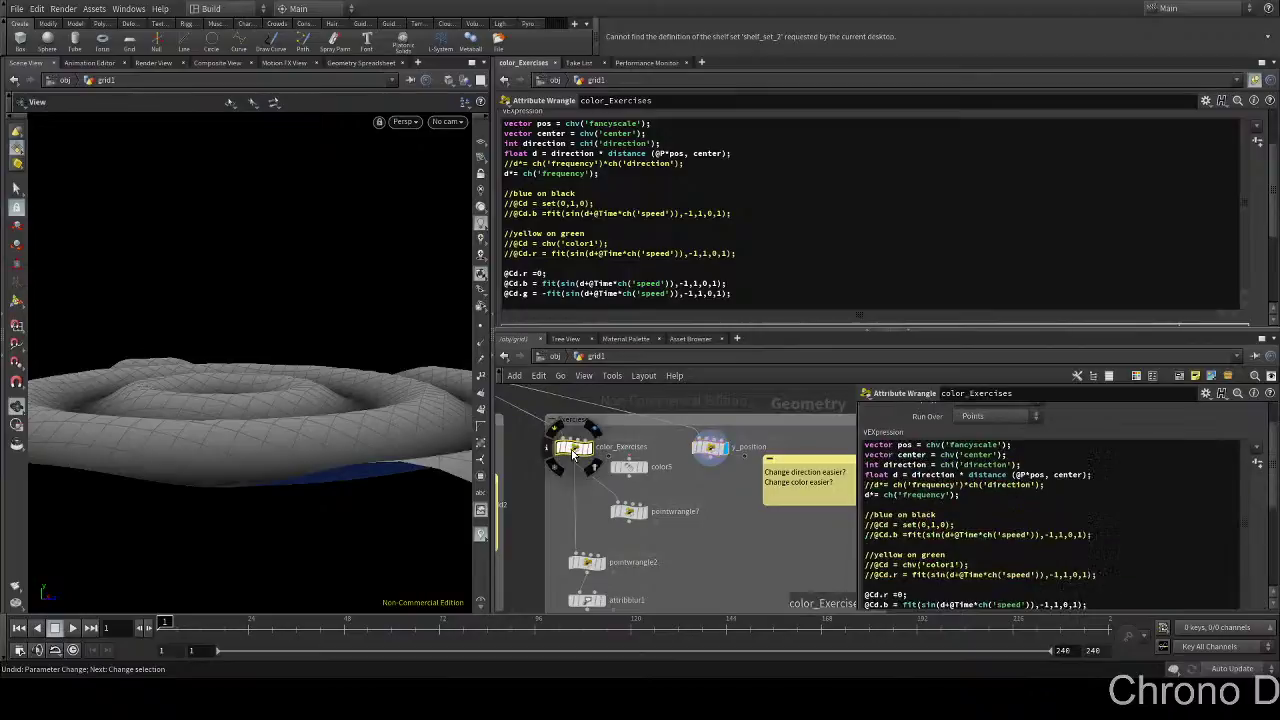
drag(789, 291, 504, 273)
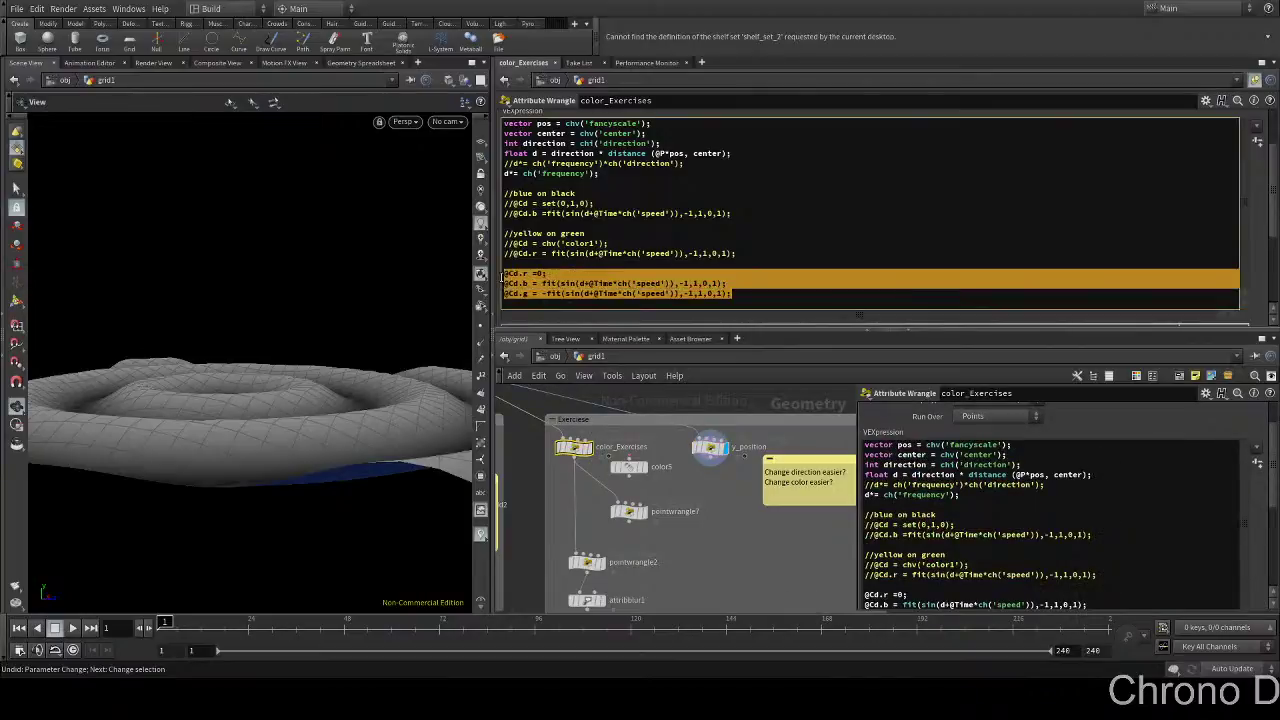
Step: Show pointwrangle7's ColorA/ColorB sine-fit code and enlarge the upper code editor
click(629, 511)
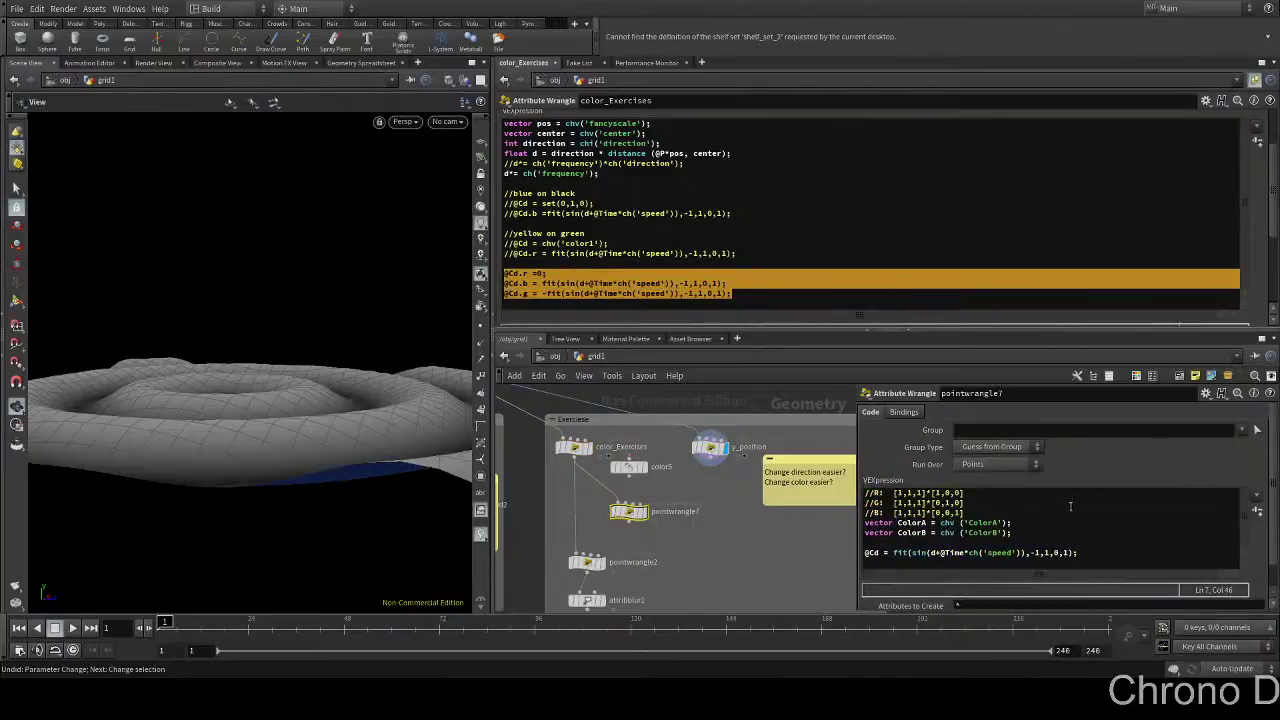
click(782, 298)
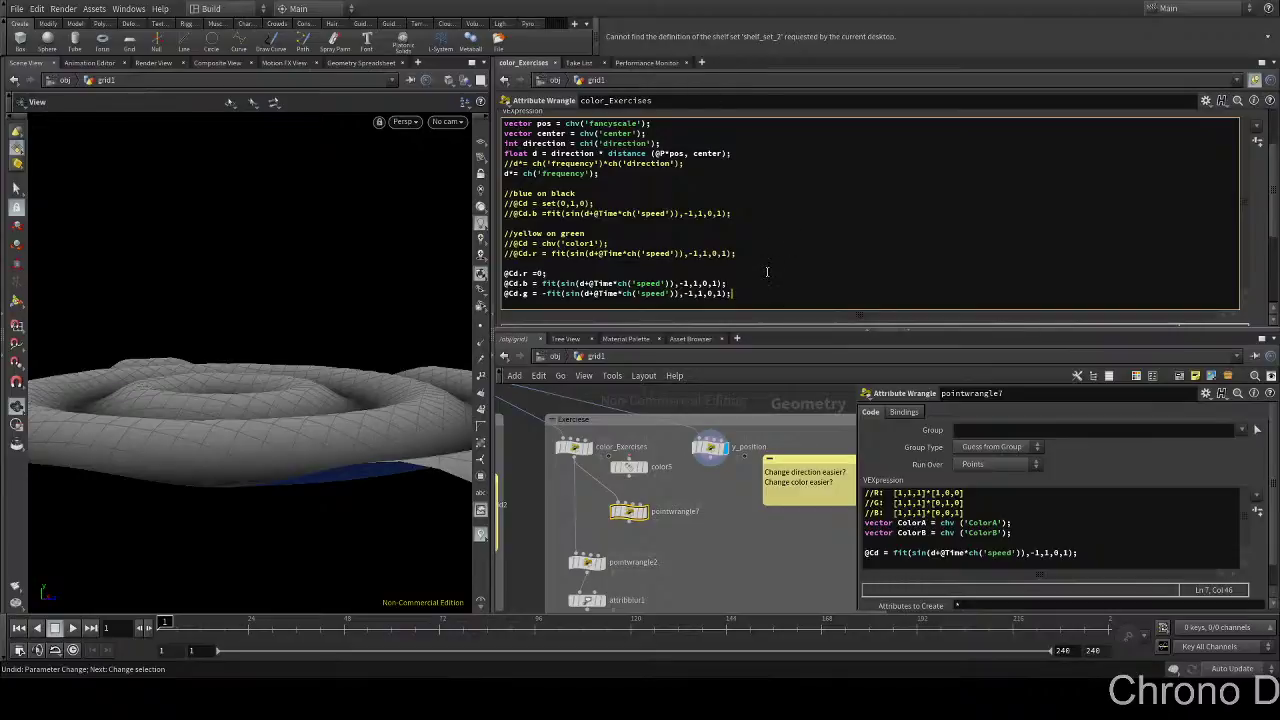
click(764, 273)
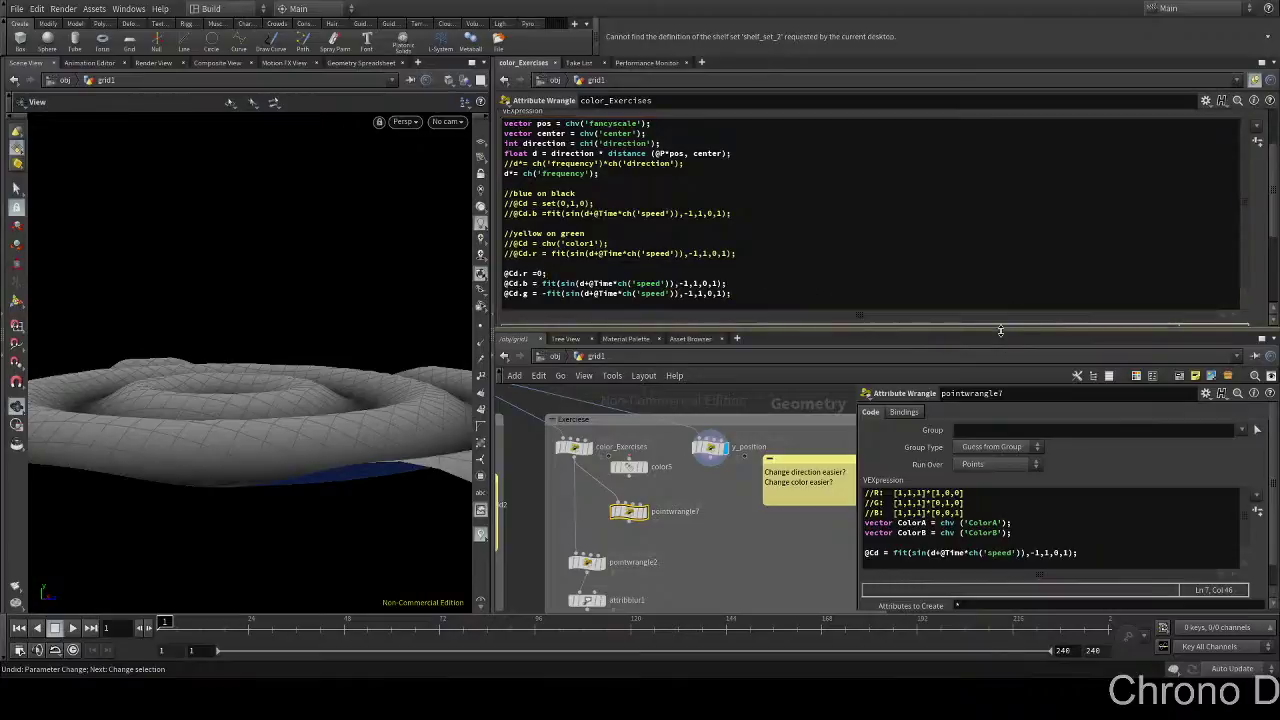
drag(1000, 331, 1011, 372)
Step: Add the comment '//0=black=blue=[0,0,1]' above the red-to-zero line
click(598, 288)
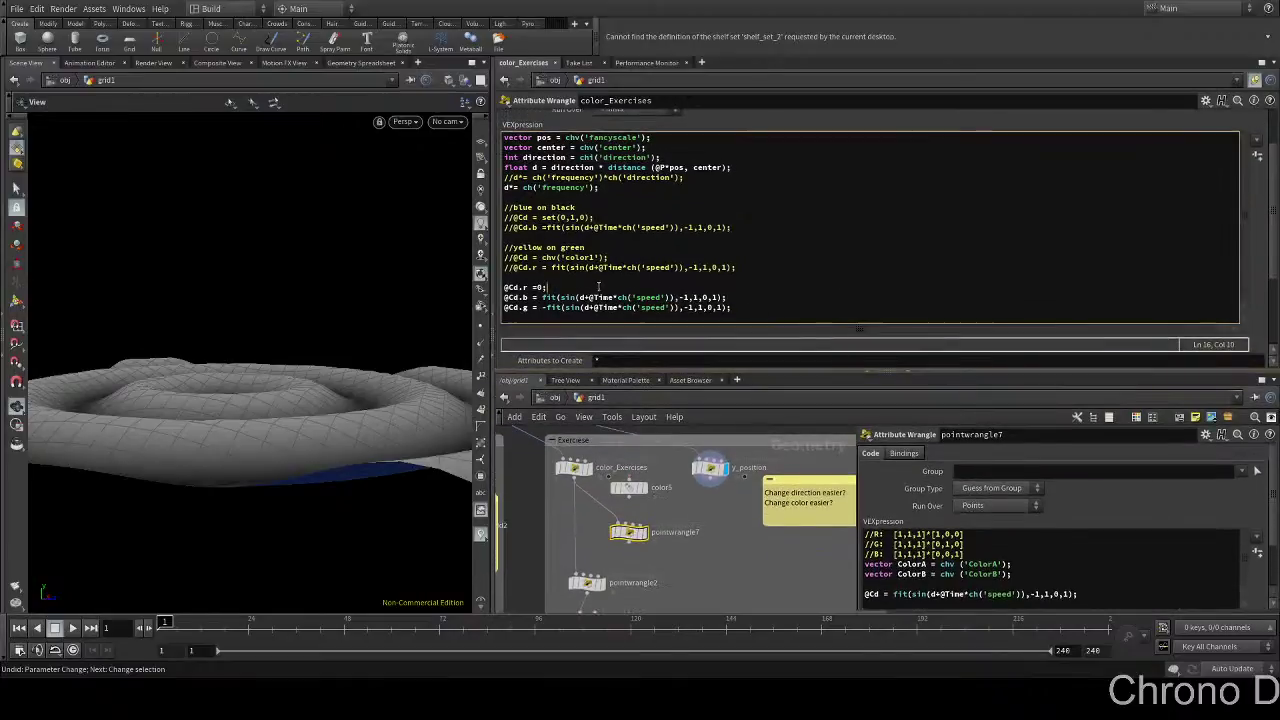
click(543, 276)
key(Return)
text(@)
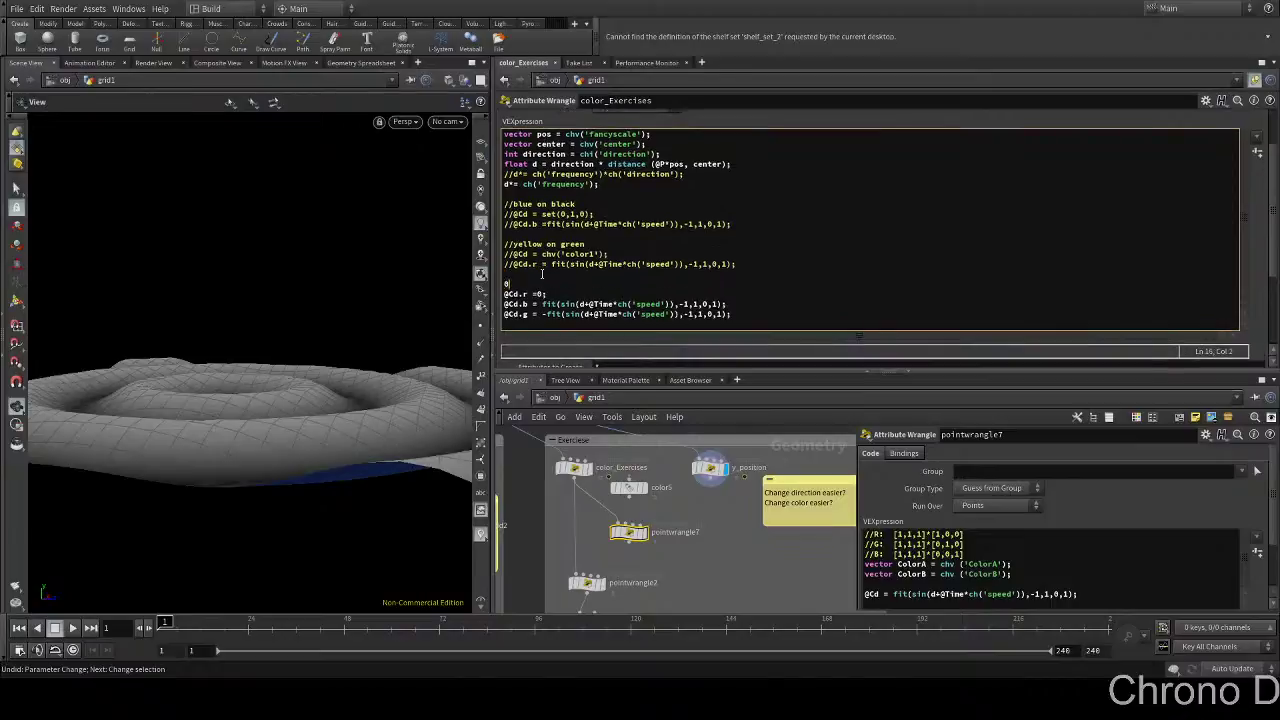
key(BackSpace)
text(//@)
text(=)
text(blac)
text(k)
text(=)
text(b)
text(lue)
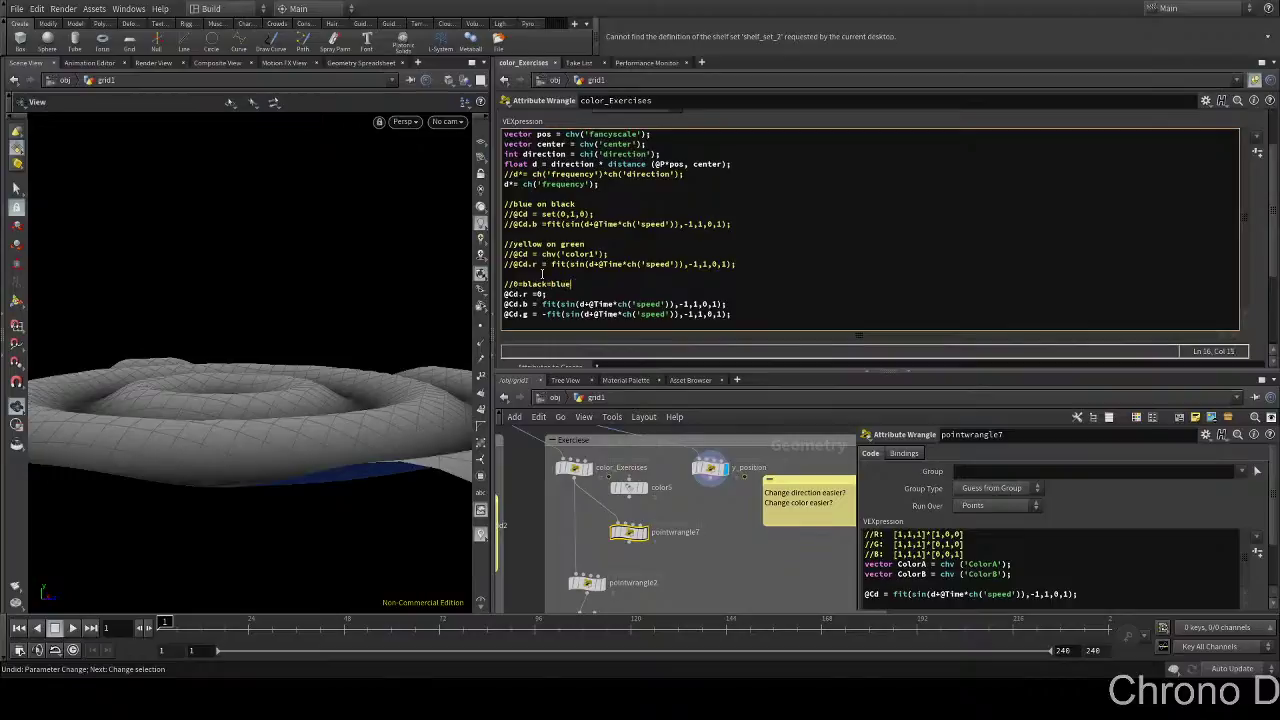
text(=)
text([)
text(0)
text(0,0,)
text(1)
Step: Duplicate the comment and edit the copy to read '1=white=yellow=[0,0,1]'
drag(607, 284, 505, 285)
key(ctrl+c)
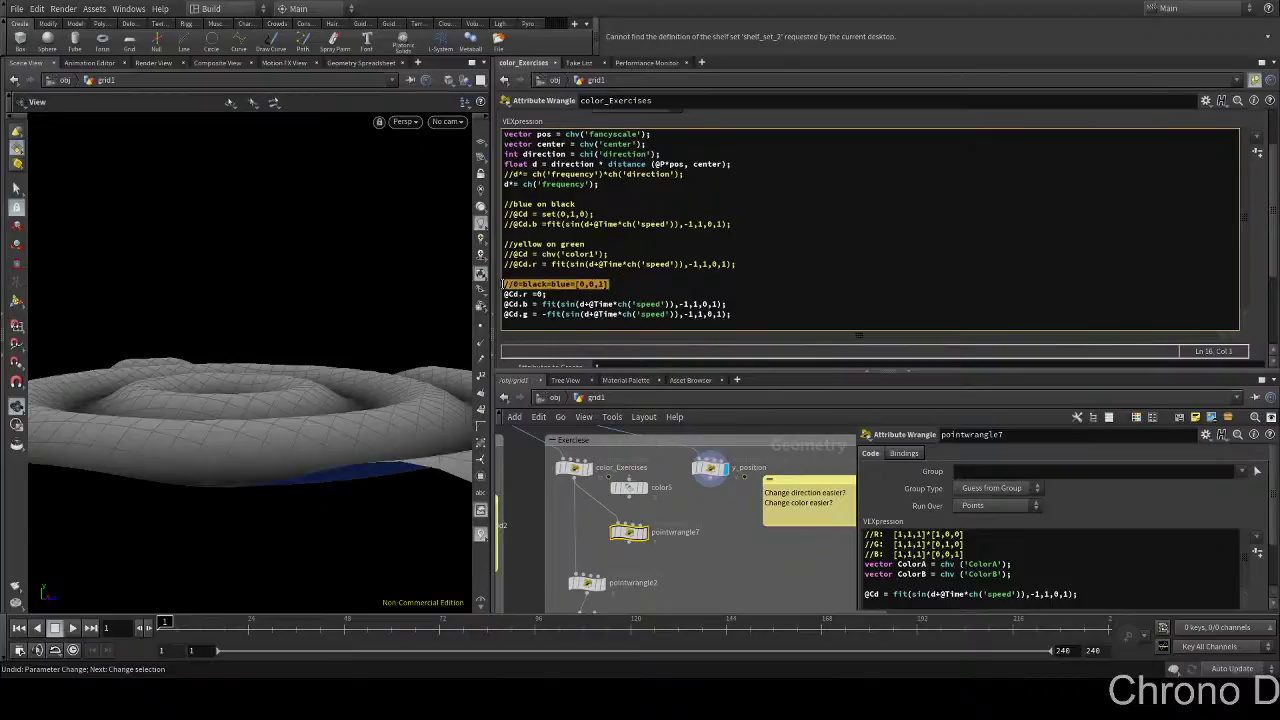
click(617, 283)
key(Return)
key(ctrl+v)
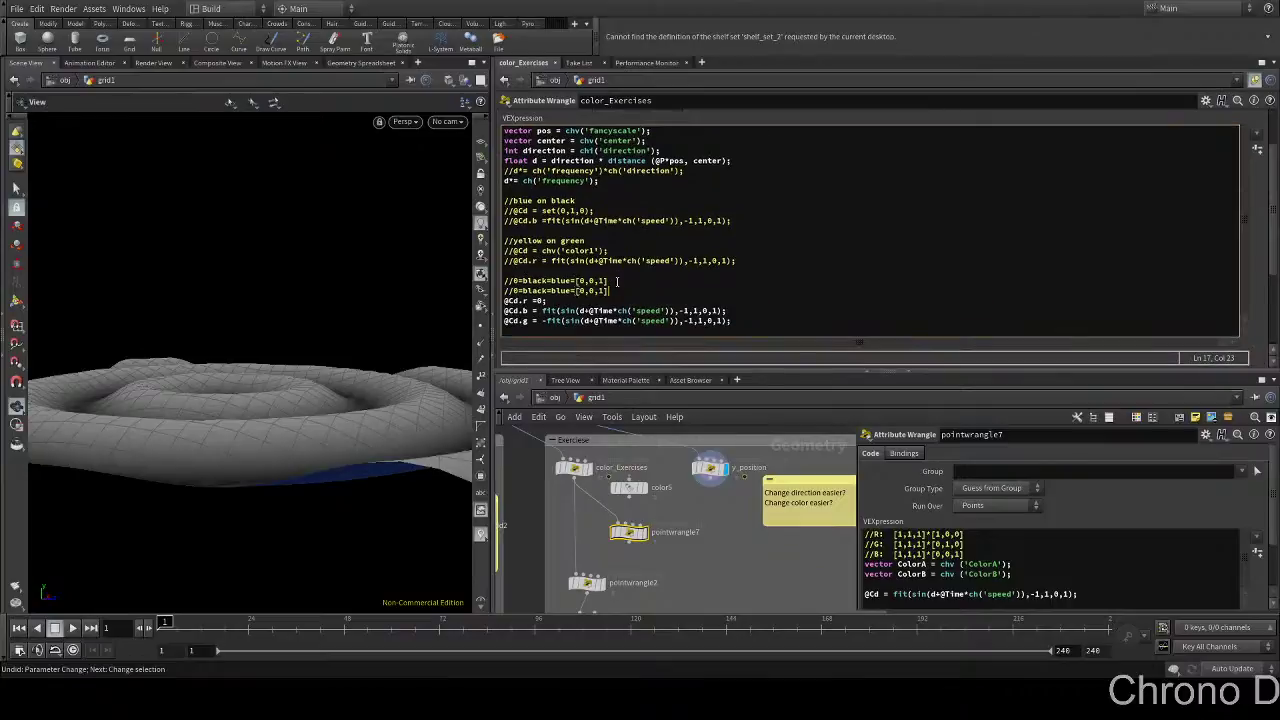
key(Left)
key(Left)
key(Left)
key(BackSpace)
text(1)
key(Right)
key(Right)
key(Right)
key(Right)
key(Right)
key(Right)
key(BackSpace)
key(BackSpace)
key(BackSpace)
key(BackSpace)
key(BackSpace)
text(whi)
key(BackSpace)
key(BackSpace)
text(hit)
key(Right)
key(BackSpace)
key(BackSpace)
key(BackSpace)
key(BackSpace)
text(ye)
text(llow)
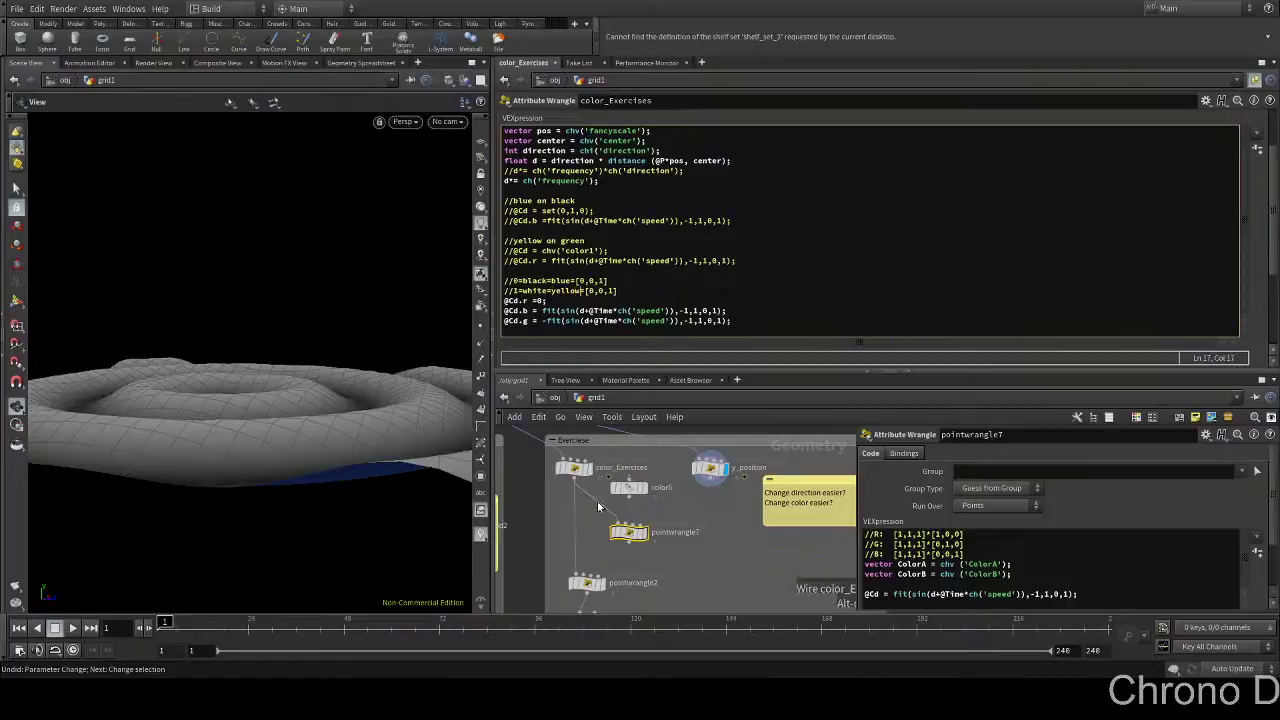
Step: Show color5's colour parameters and correct the yellow comment to [1,1,0]
drag(635, 496, 635, 508)
click(635, 506)
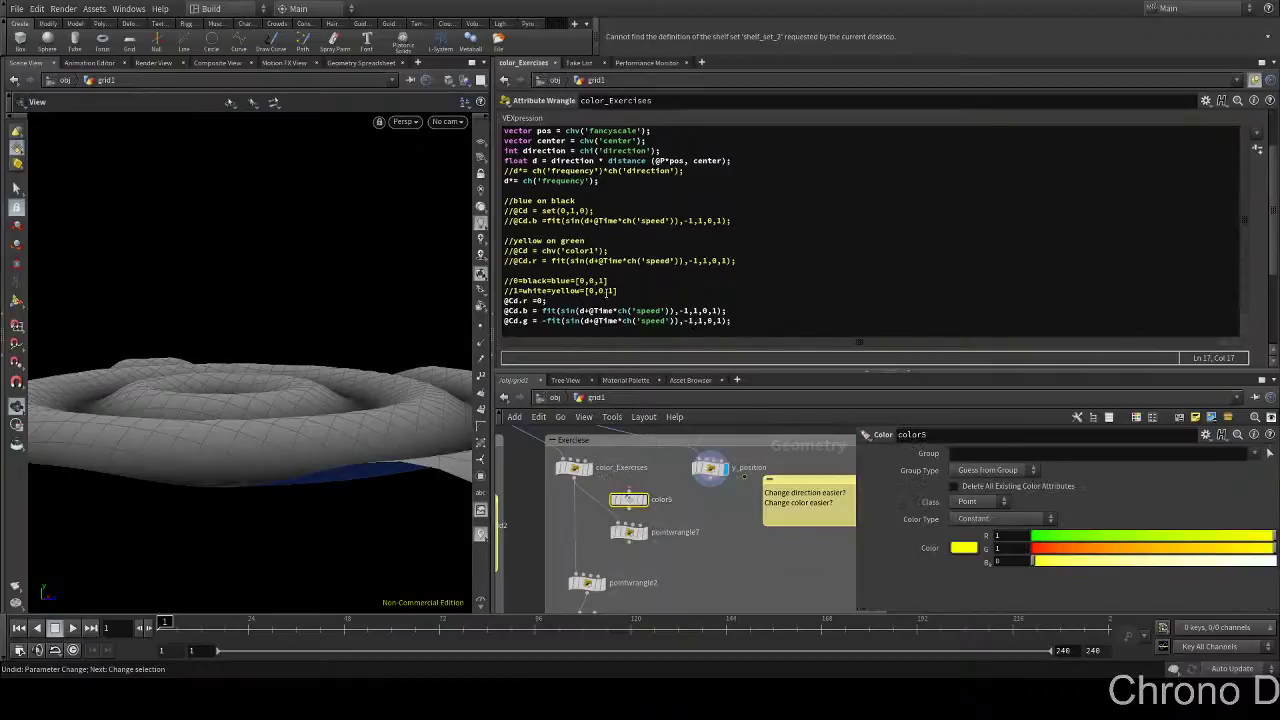
click(618, 291)
key(BackSpace)
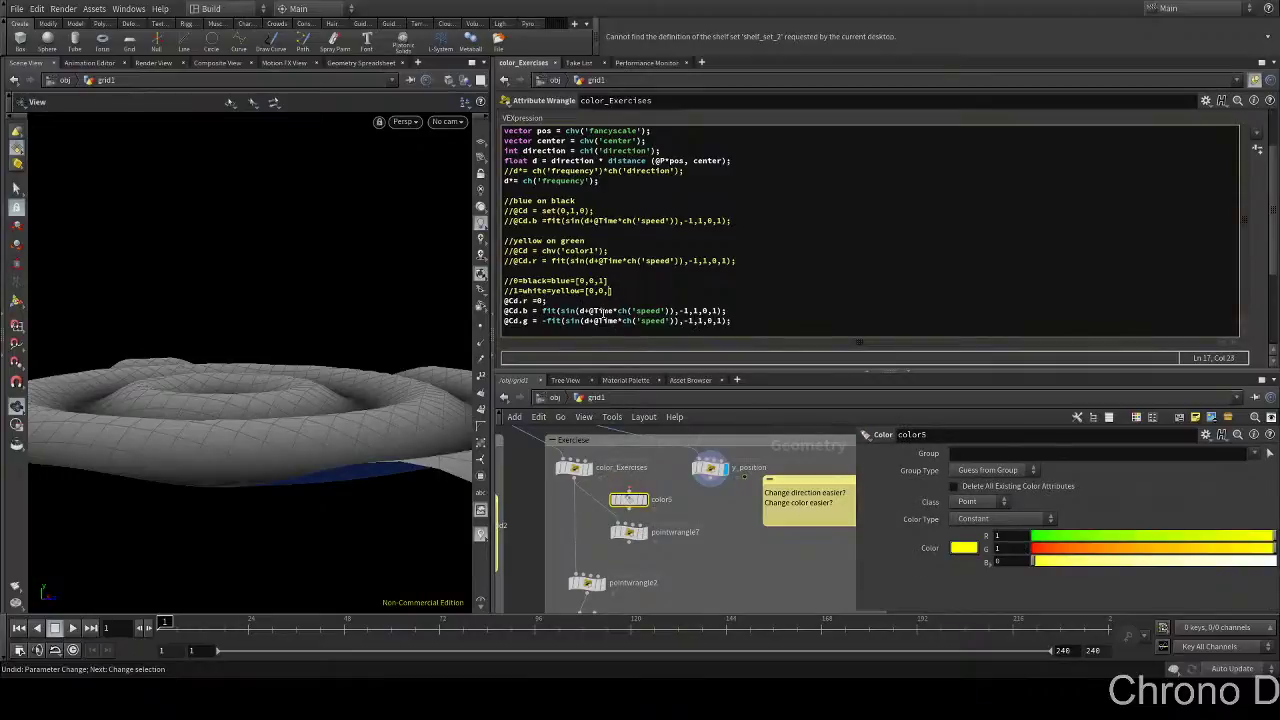
text(0)
double_click(590, 291)
text(1)
double_click(598, 291)
text(1)
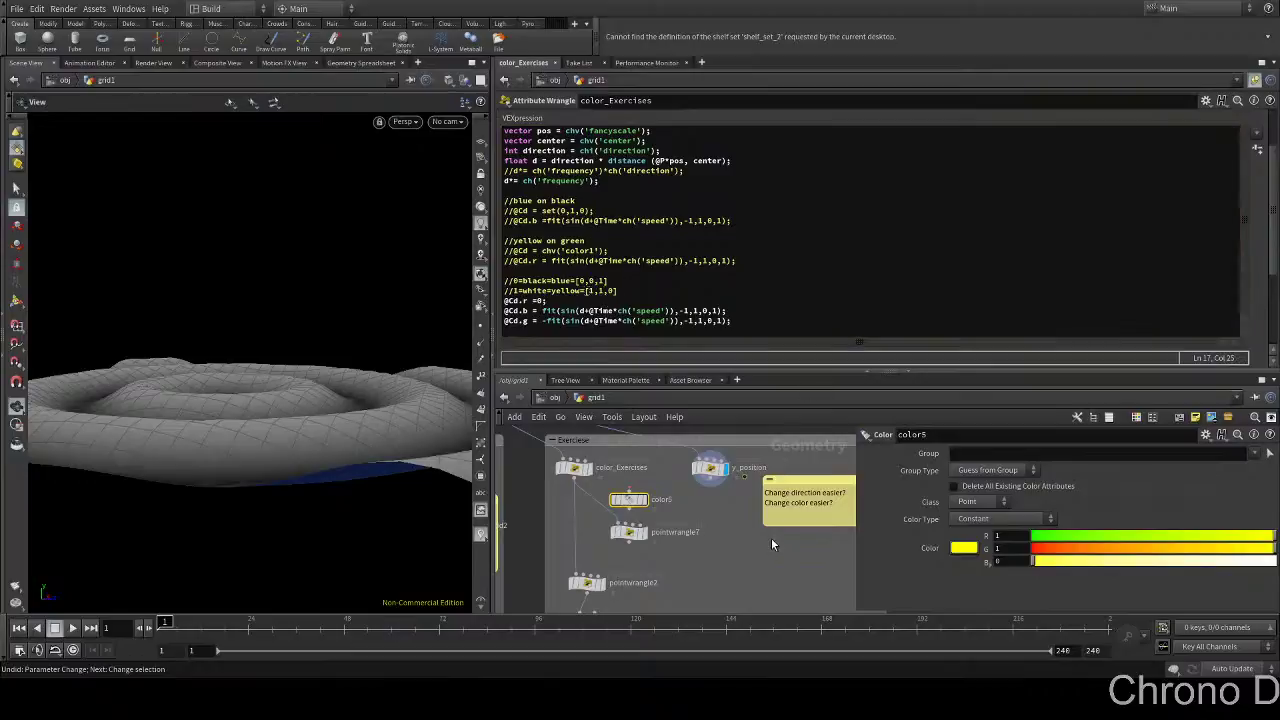
click(620, 302)
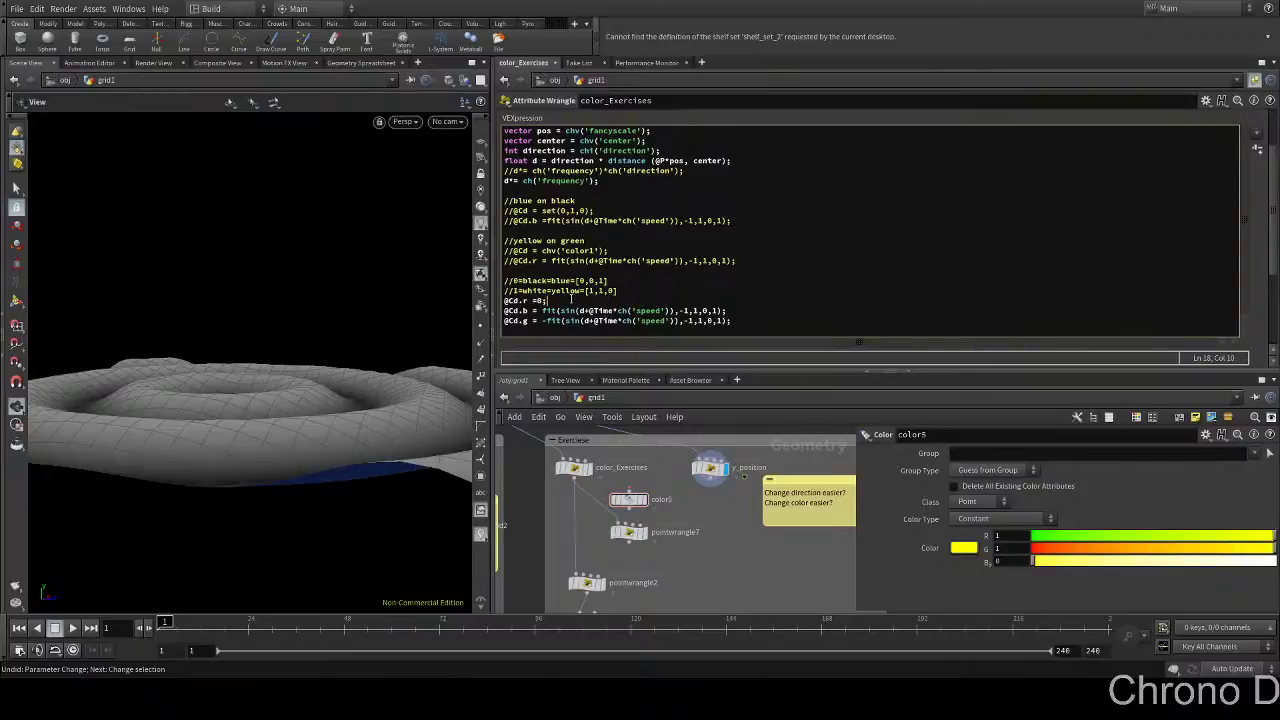
drag(572, 298, 486, 302)
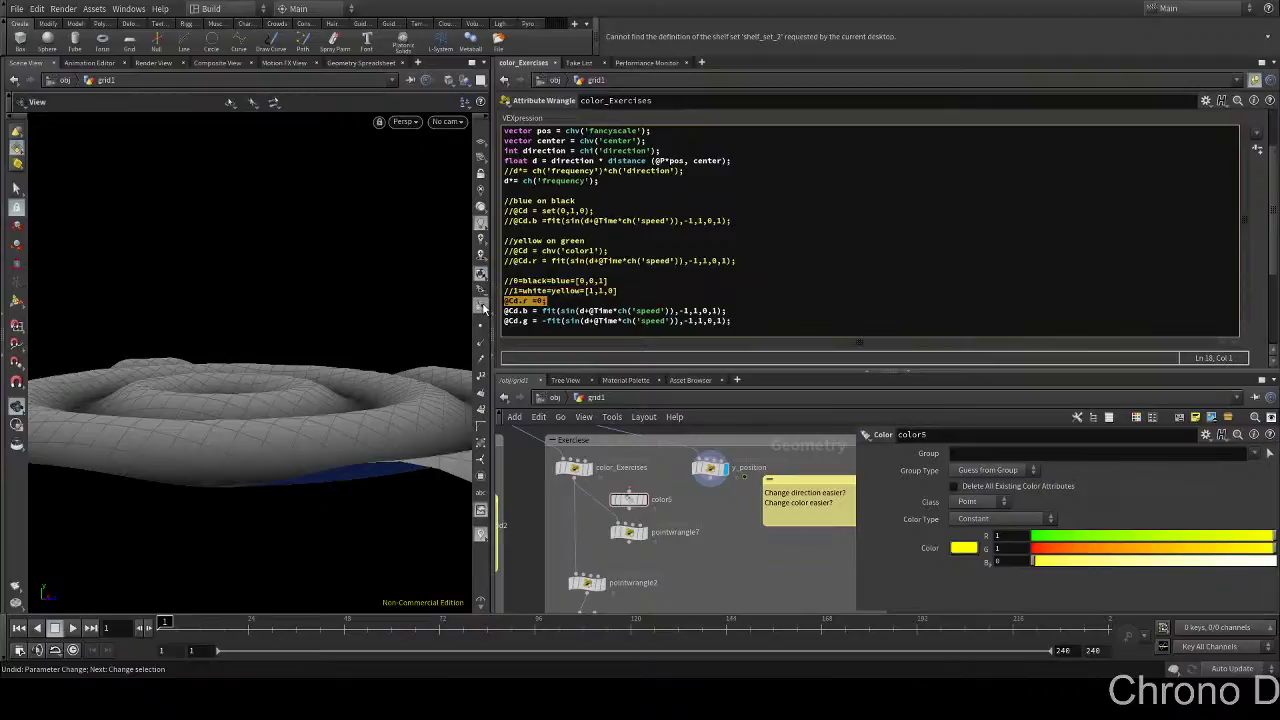
click(527, 300)
drag(528, 300, 502, 300)
key(BackSpace)
click(537, 300)
key(BackSpace)
key(BackSpace)
key(BackSpace)
key(BackSpace)
click(789, 320)
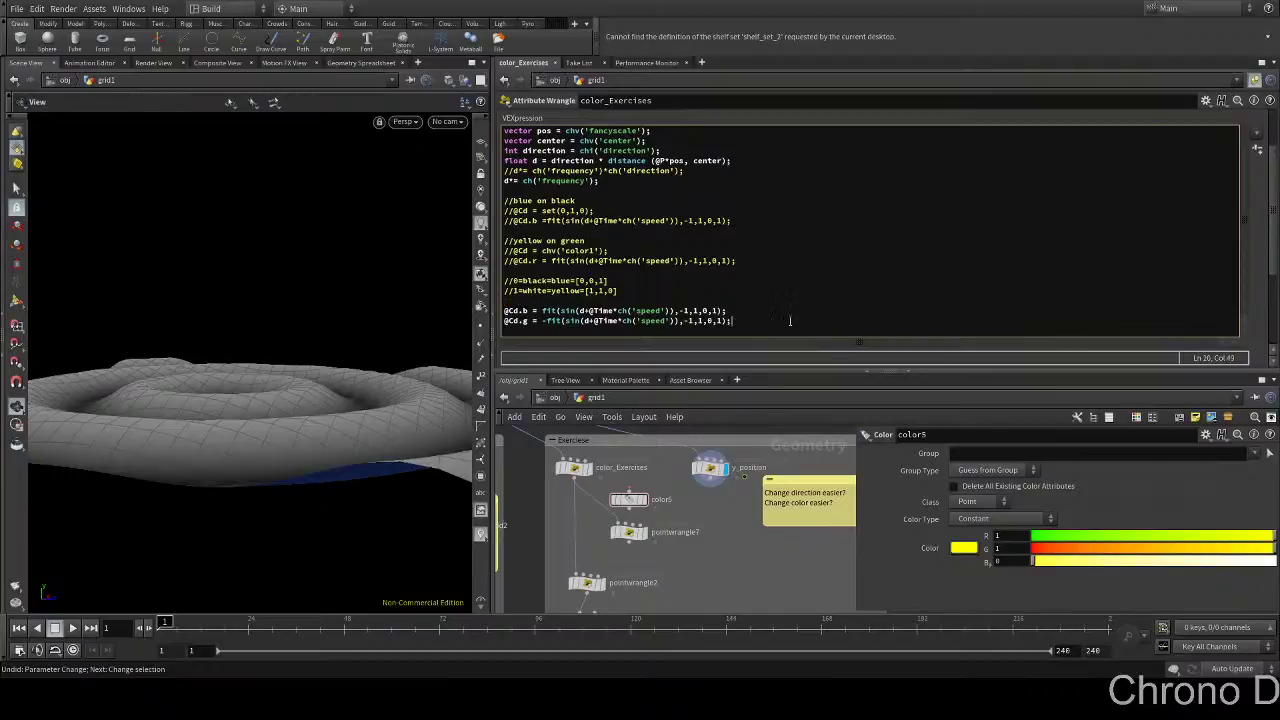
click(530, 300)
key(BackSpace)
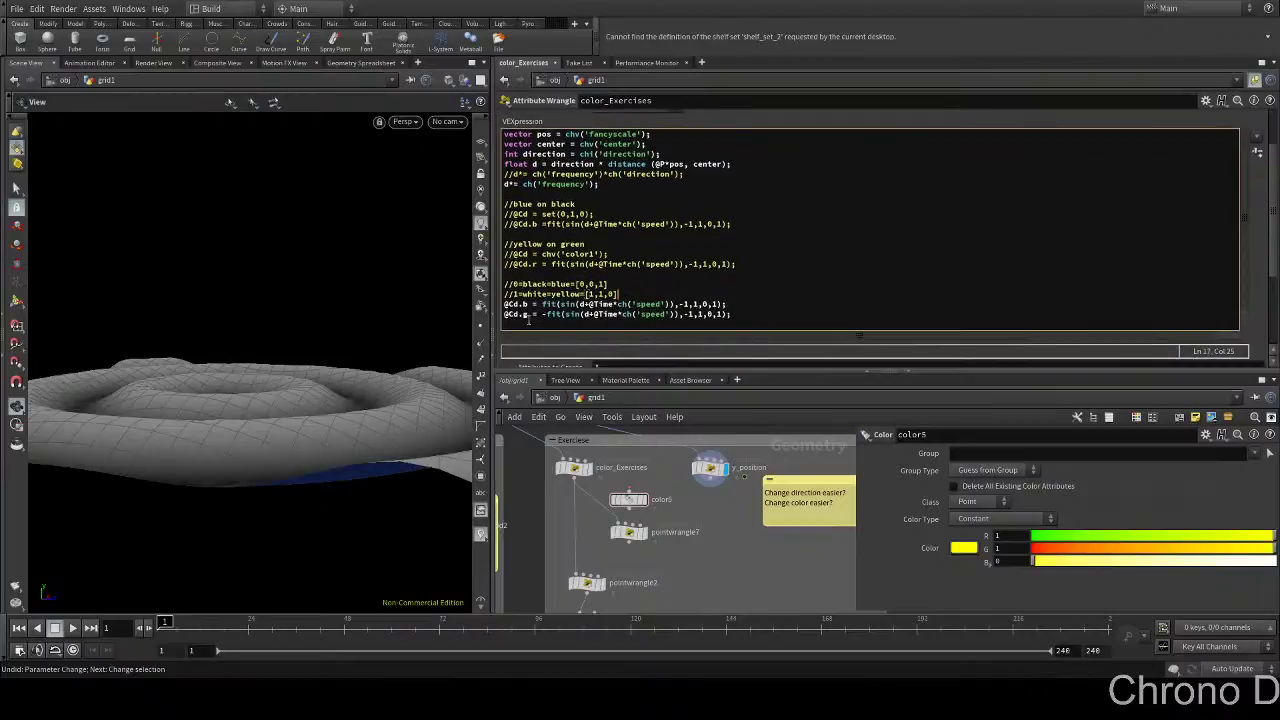
click(741, 314)
key(Return)
text(@Cd.r)
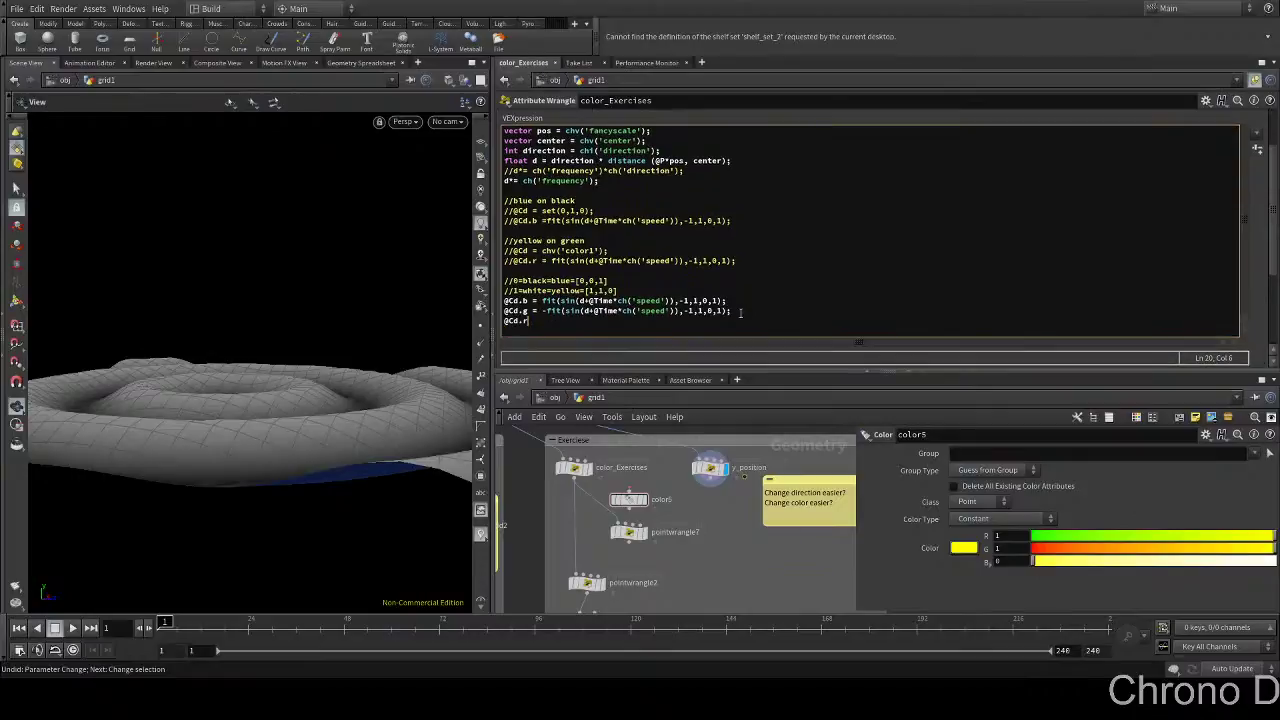
text( =)
text( @C)
text(d.)
text(g;)
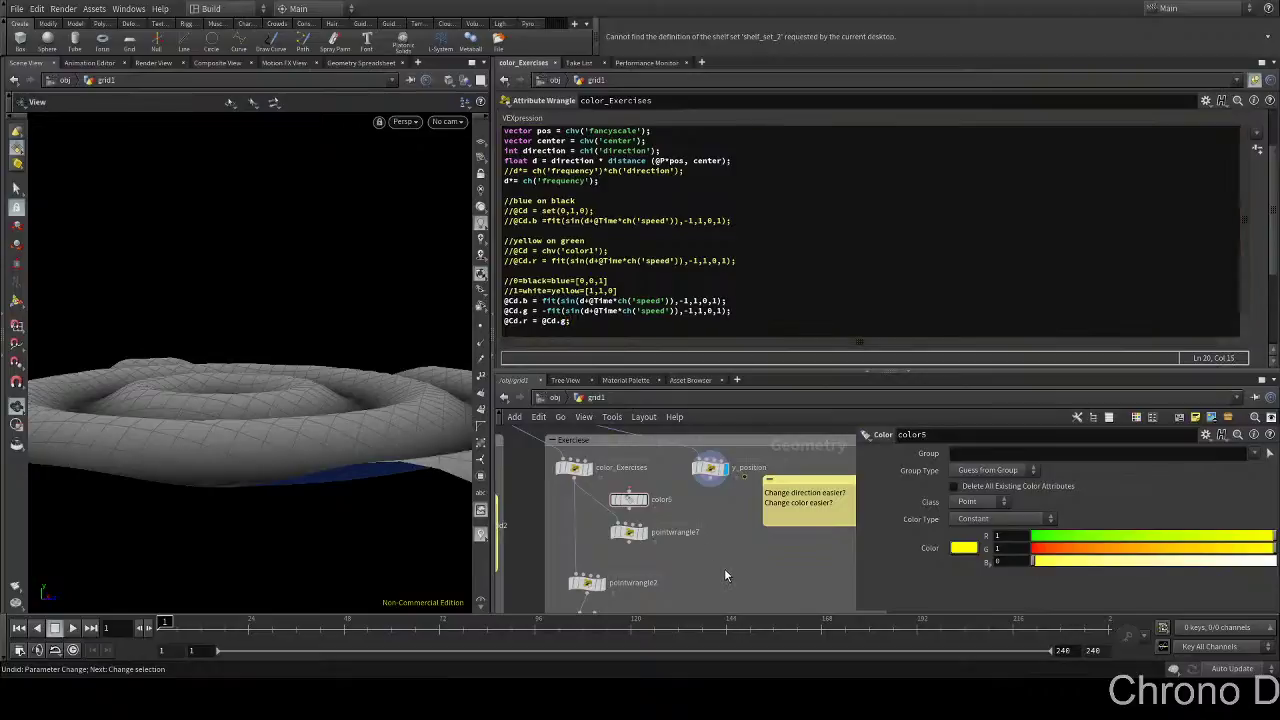
click(591, 478)
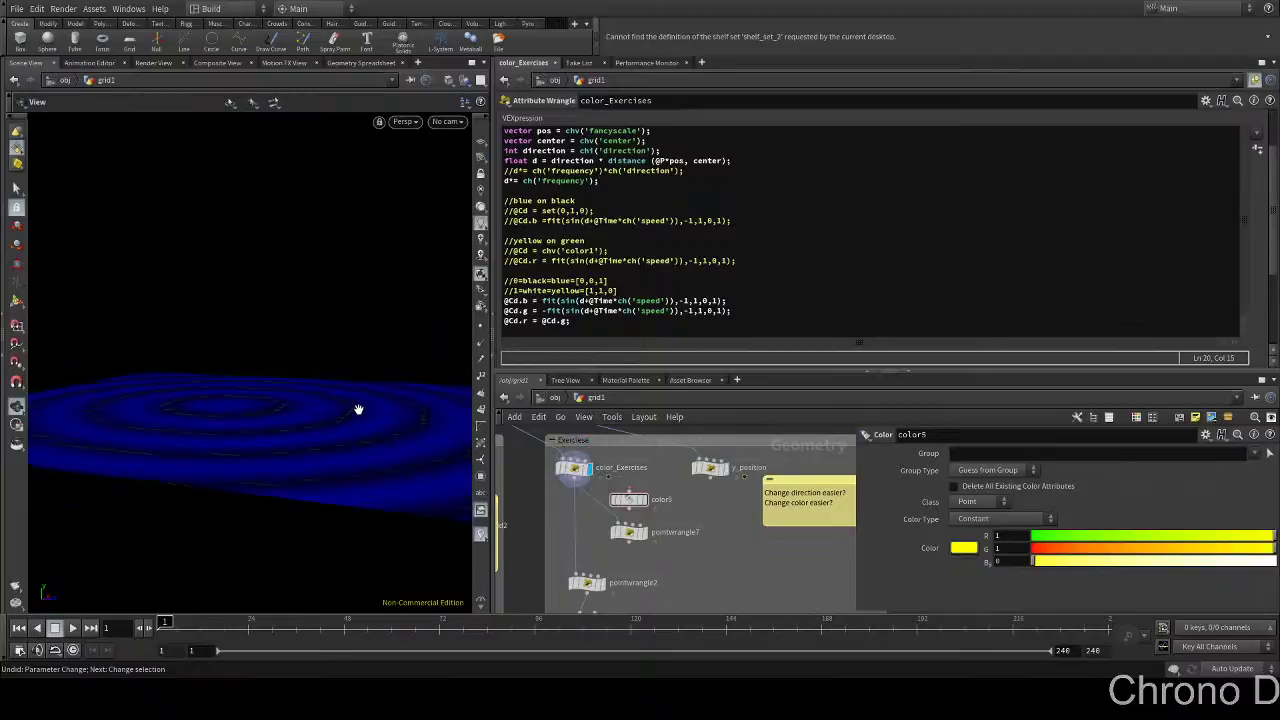
drag(358, 410, 380, 477)
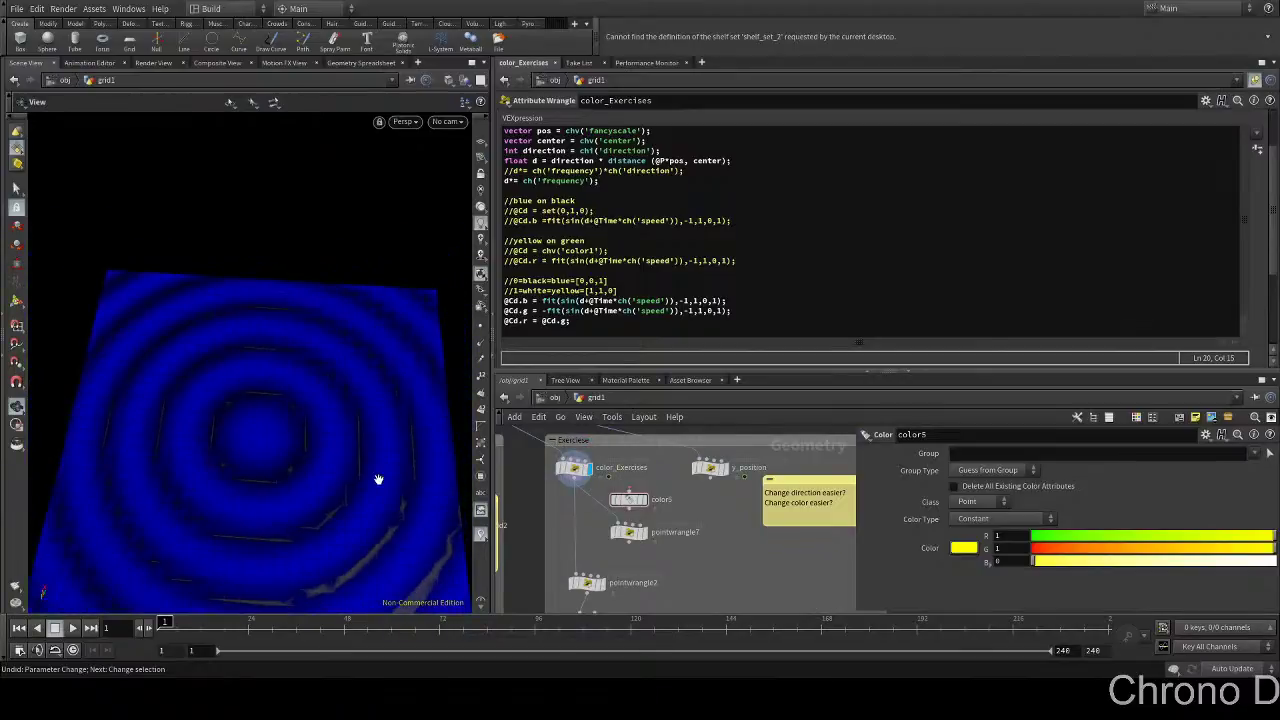
click(547, 310)
key(BackSpace)
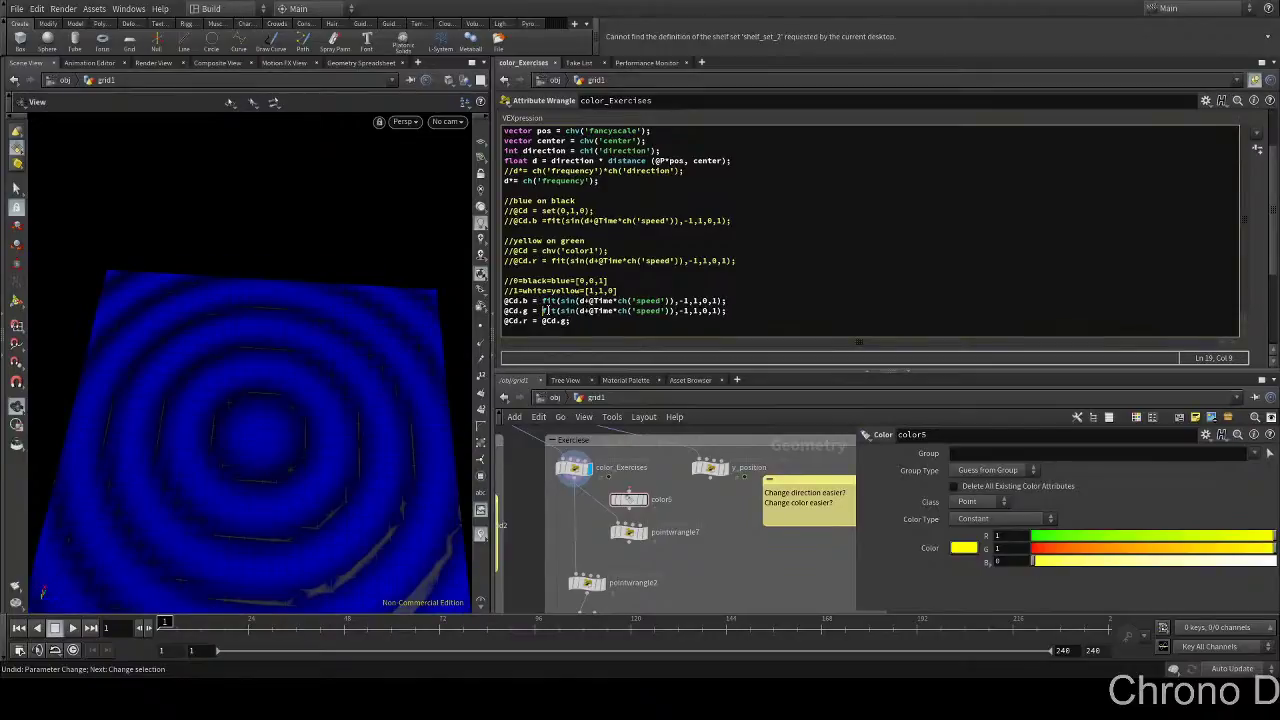
click(562, 496)
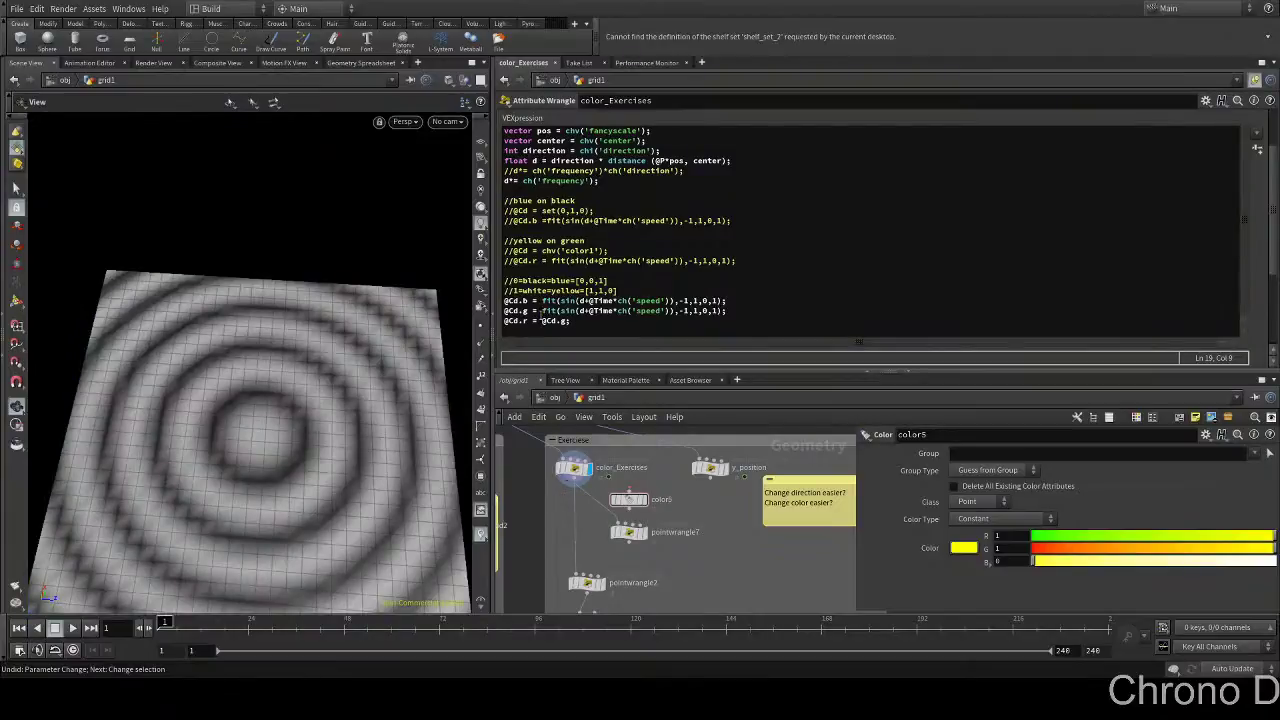
click(543, 308)
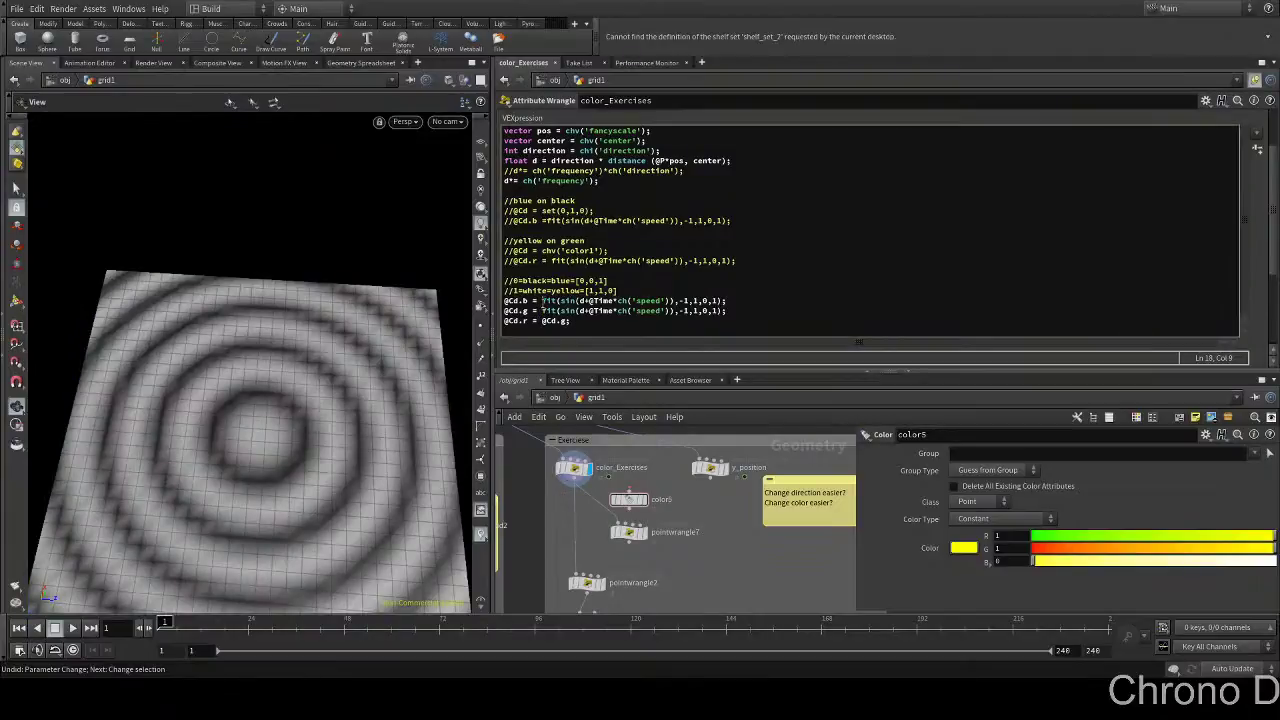
text(-)
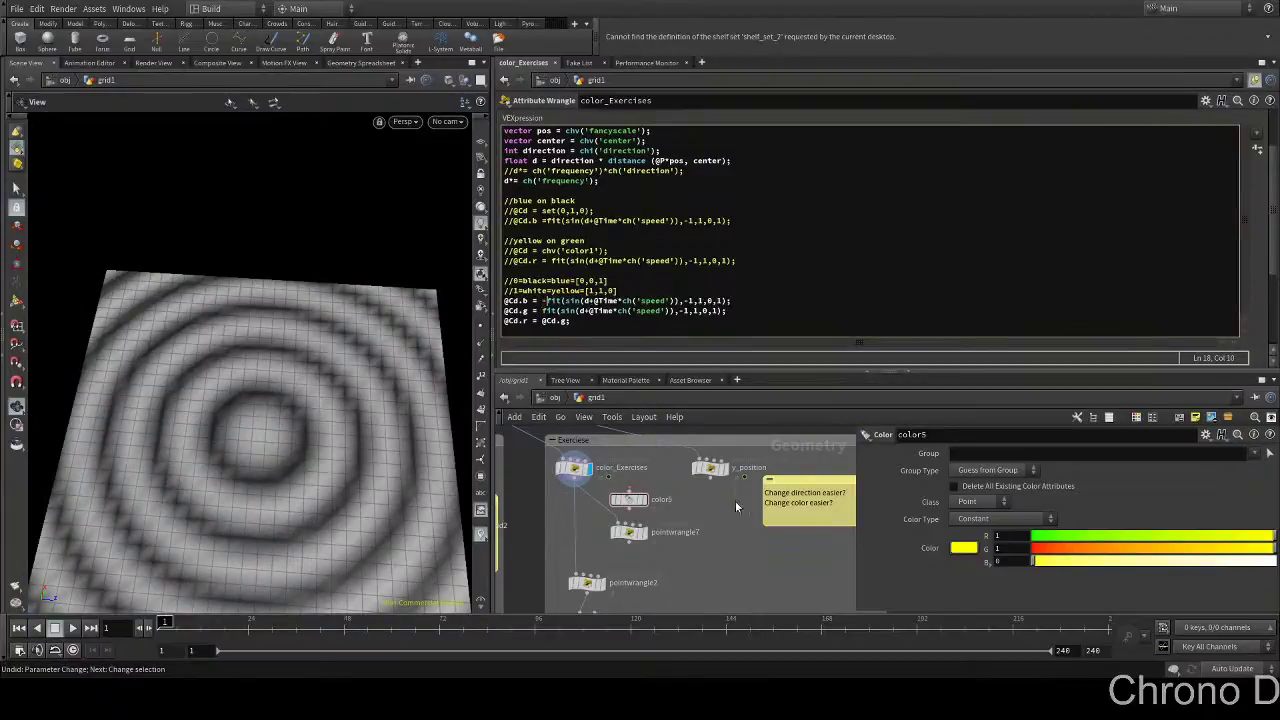
click(775, 556)
mouse_move(337, 449)
mouse_down()
mouse_move(205, 318)
mouse_move(214, 325)
mouse_up()
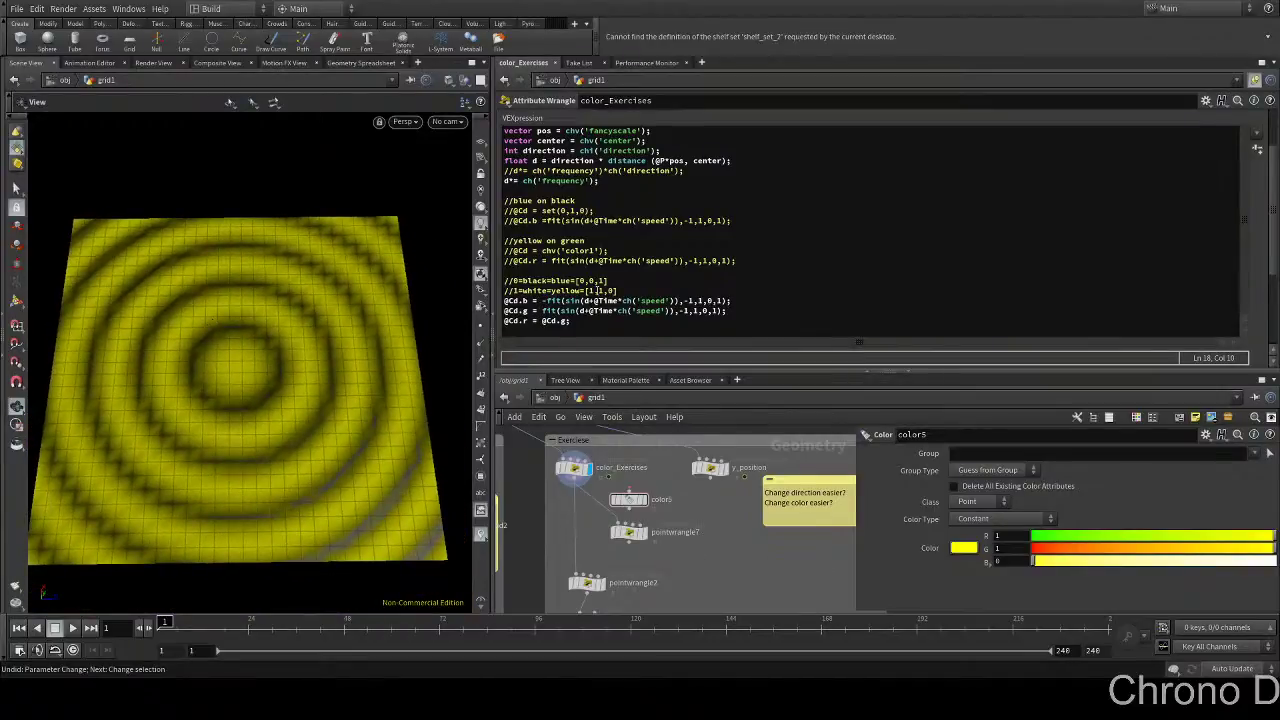
drag(543, 281, 625, 281)
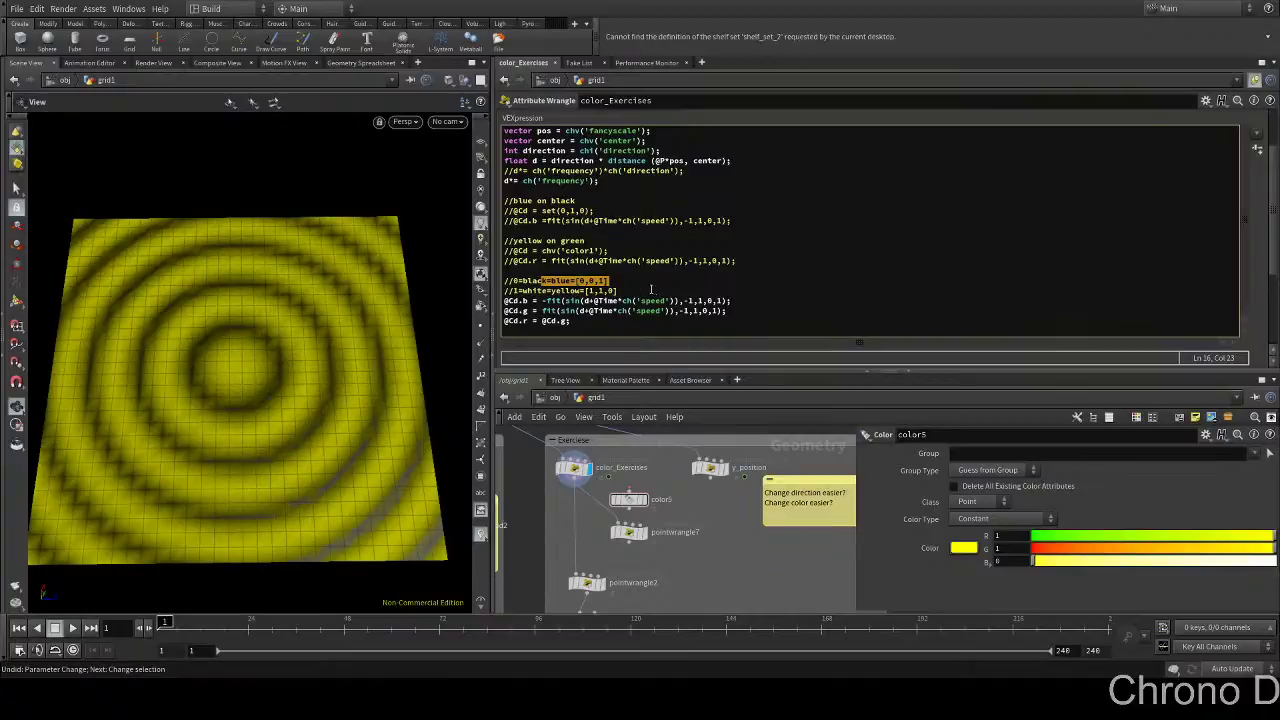
click(546, 300)
key(BackSpace)
click(705, 300)
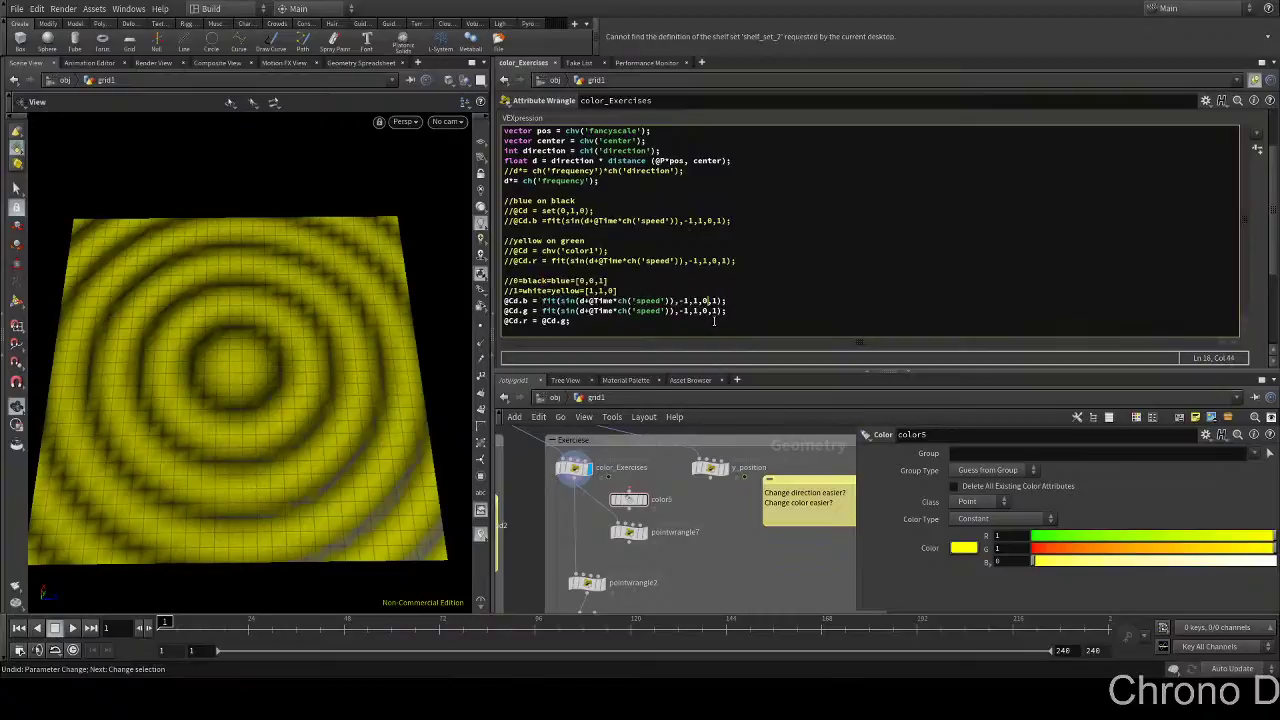
key(BackSpace)
text(1)
double_click(716, 300)
text(0)
click(720, 585)
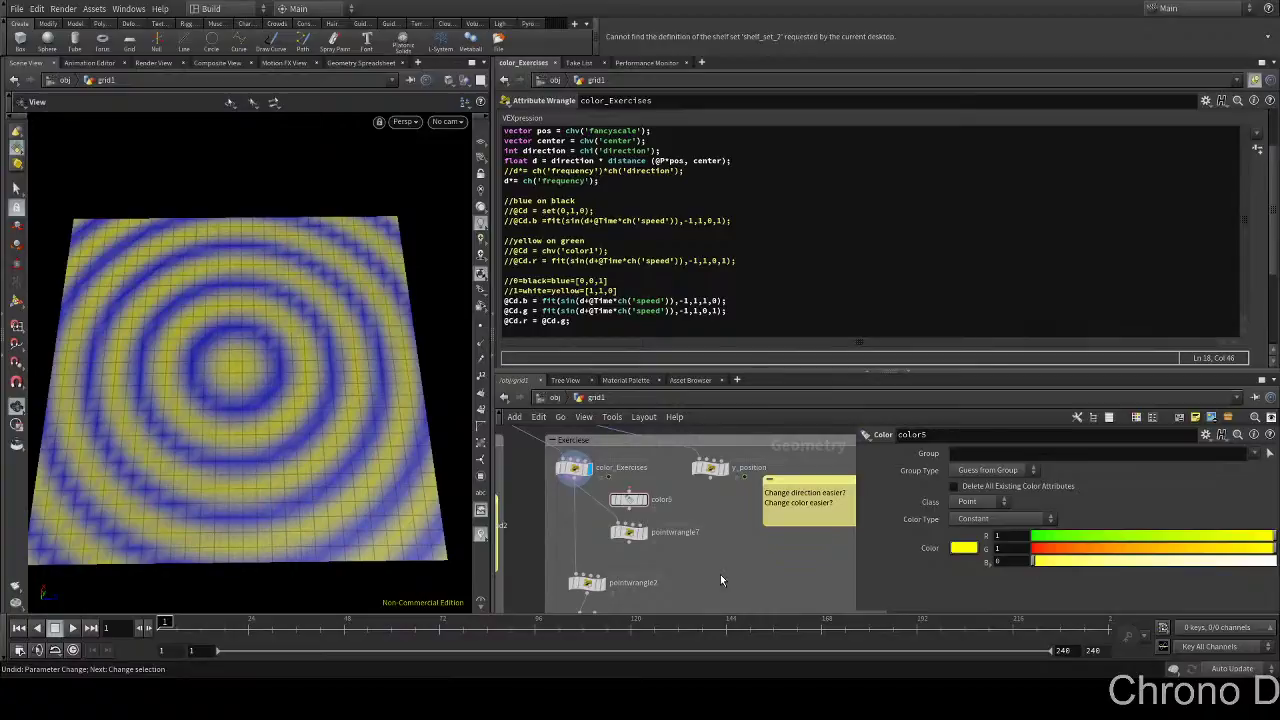
Step: Save HJ_Joy_of_vex_day2_3.hipnc and play the ring animation, stopping at frame 141
key(ctrl+s)
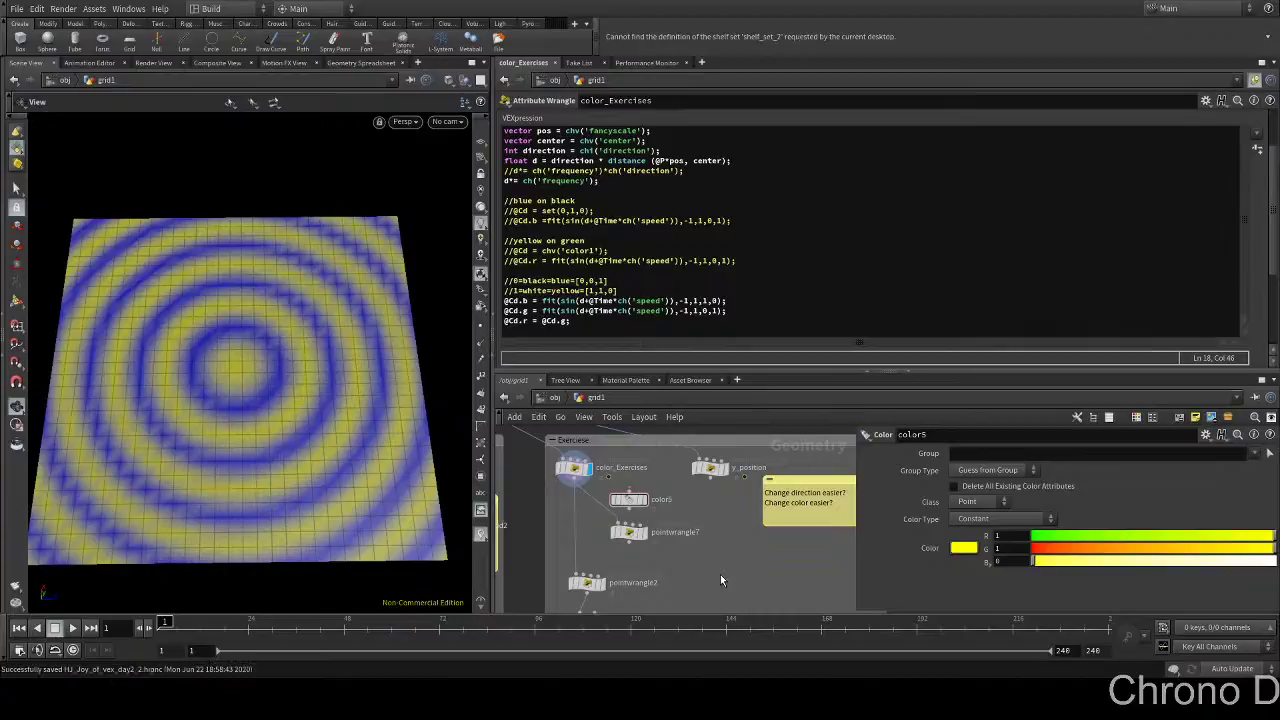
click(72, 628)
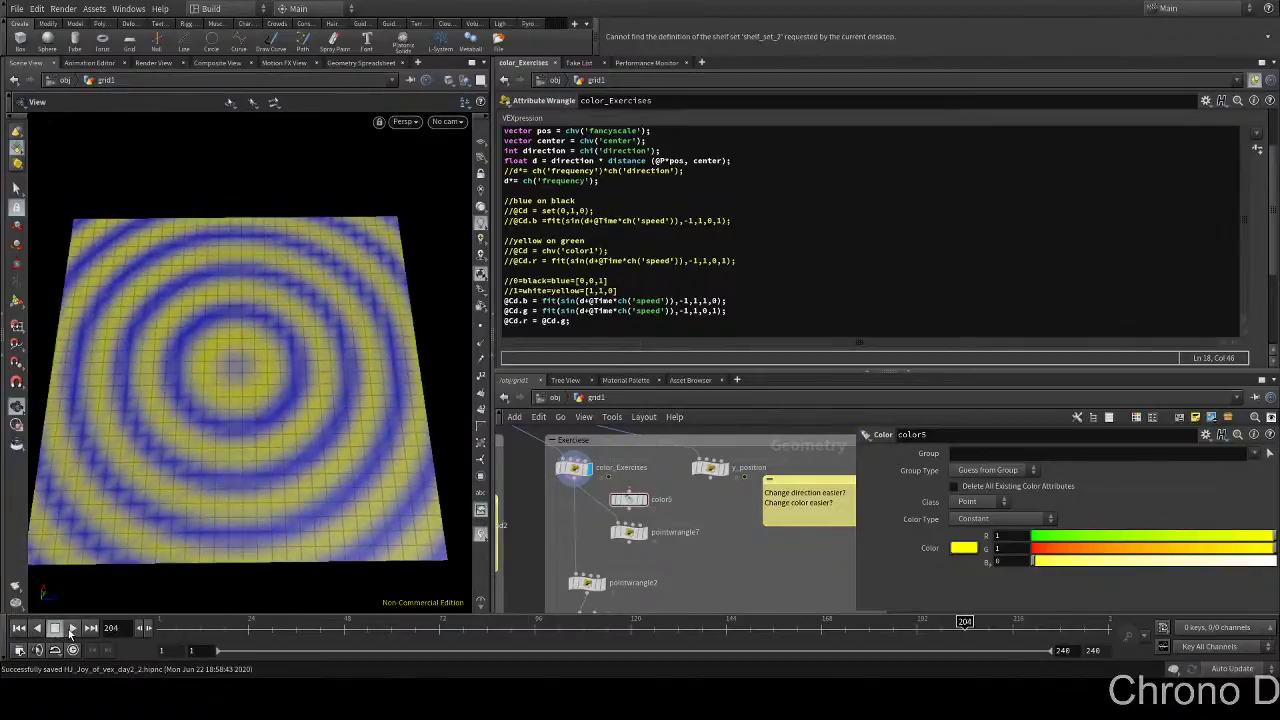
click(72, 628)
click(72, 628)
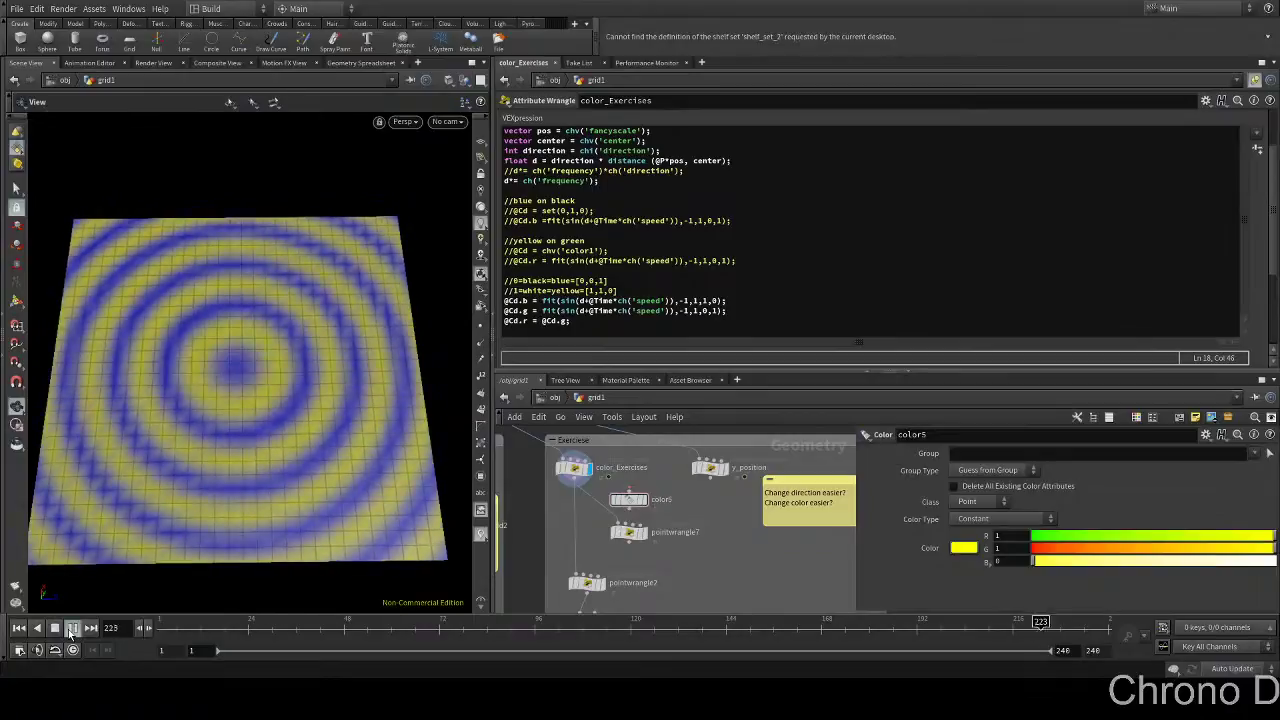
click(71, 628)
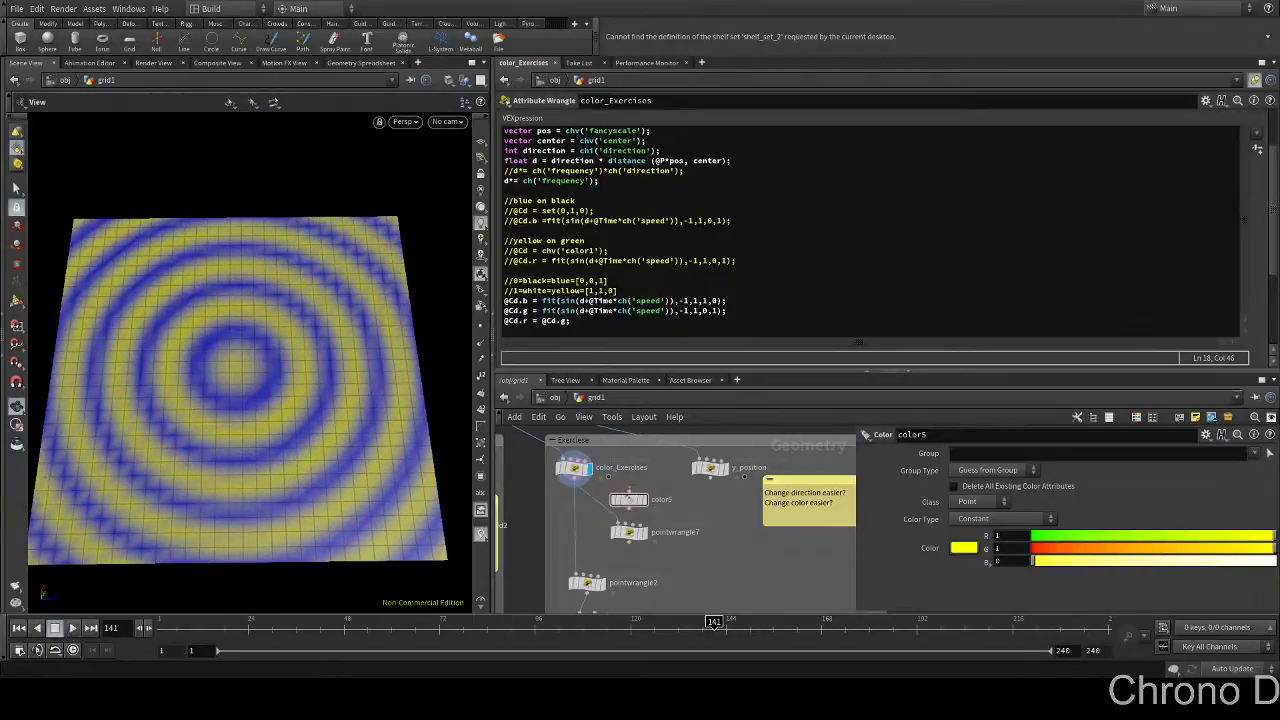
drag(1272, 184, 1276, 258)
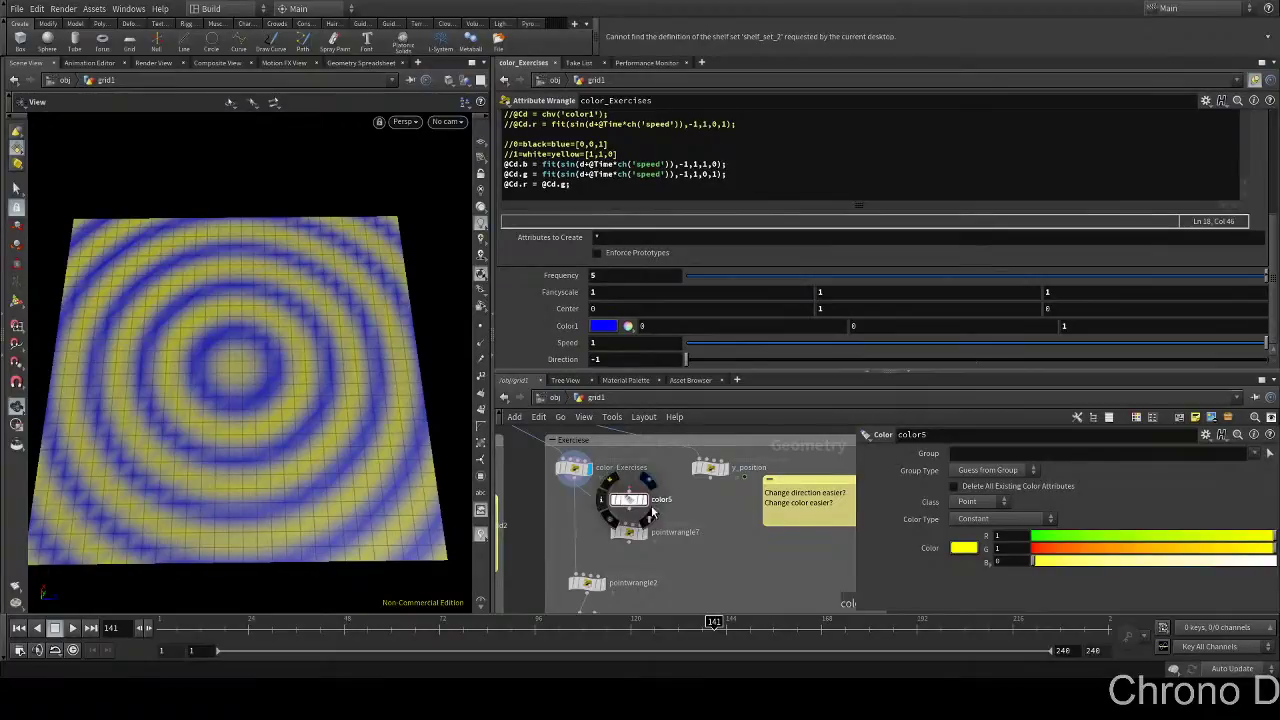
mouse_move(628, 497)
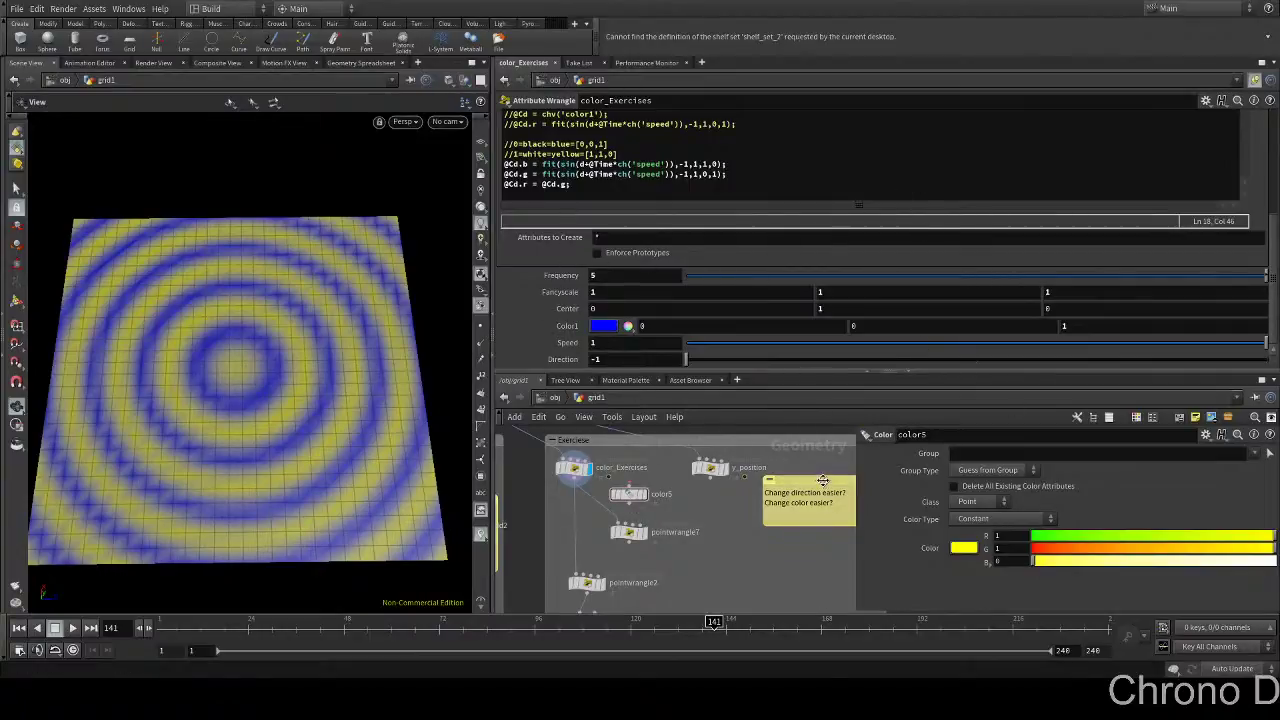
Step: Move the sticky note deeper into the network and edit its text
drag(823, 483, 722, 524)
click(779, 508)
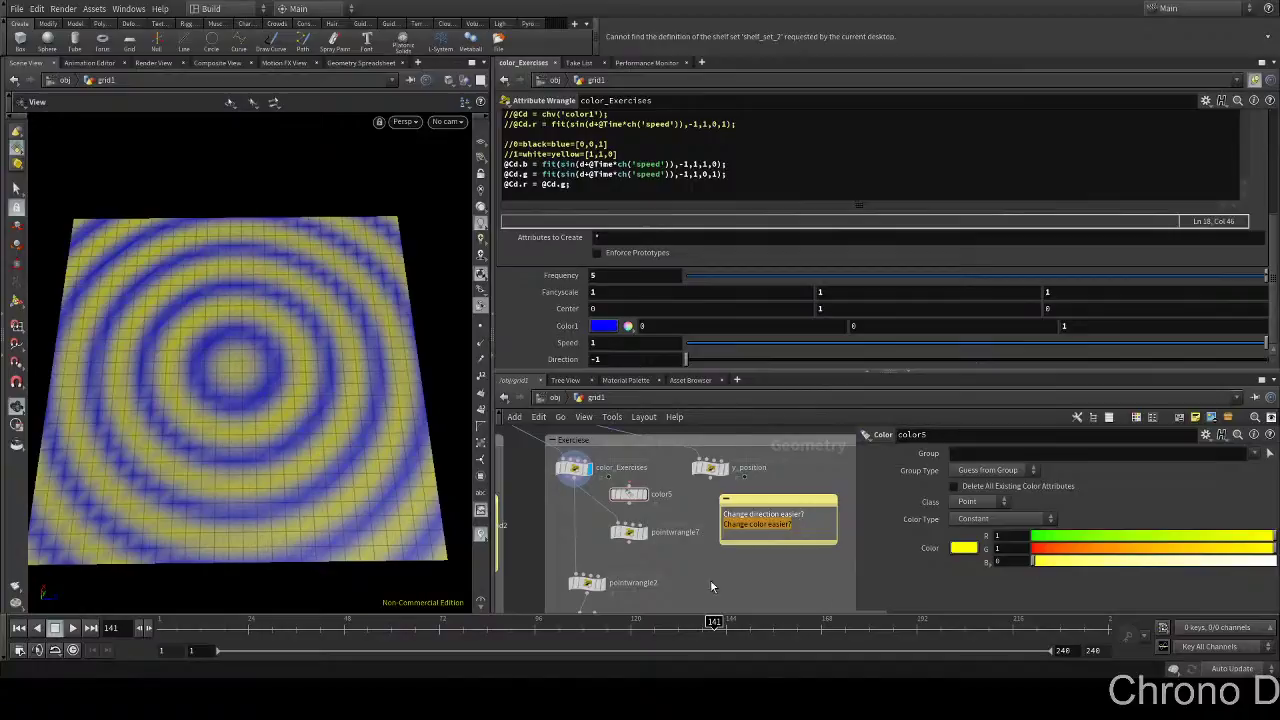
click(630, 532)
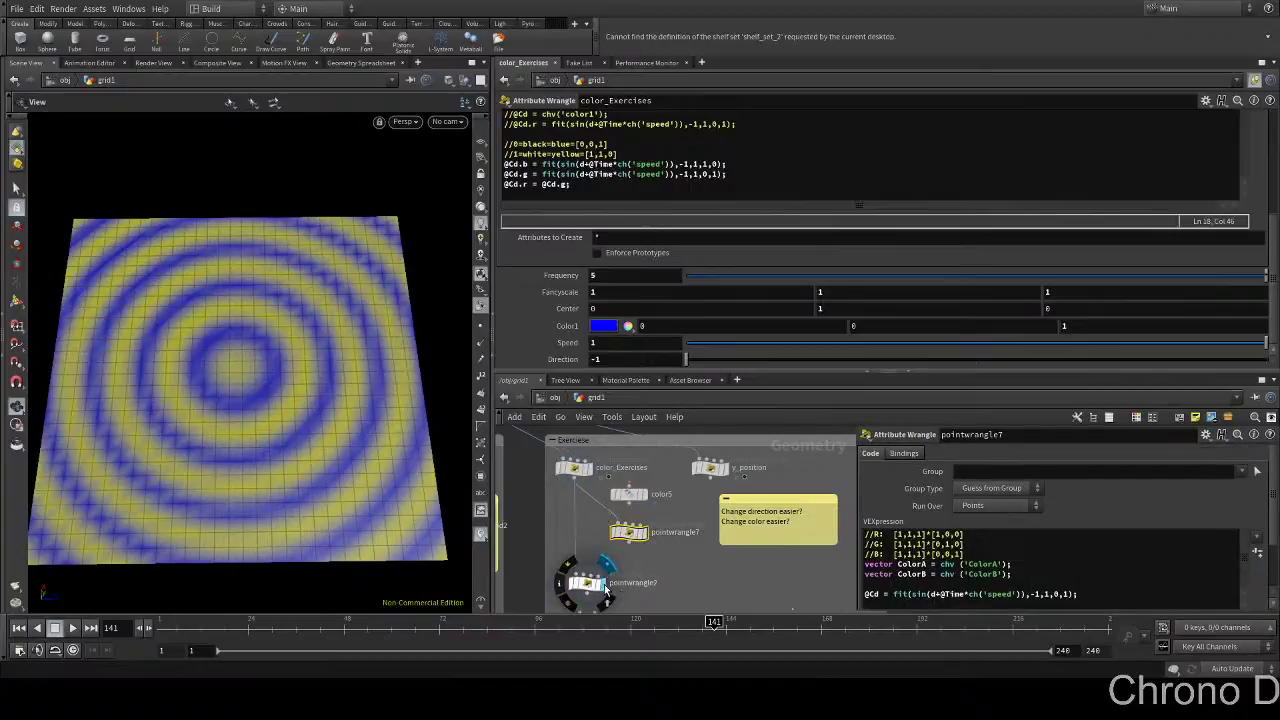
Step: Display pointwrangle2, test Direction 0 and undo it, and maximize the network pane
click(590, 585)
click(588, 582)
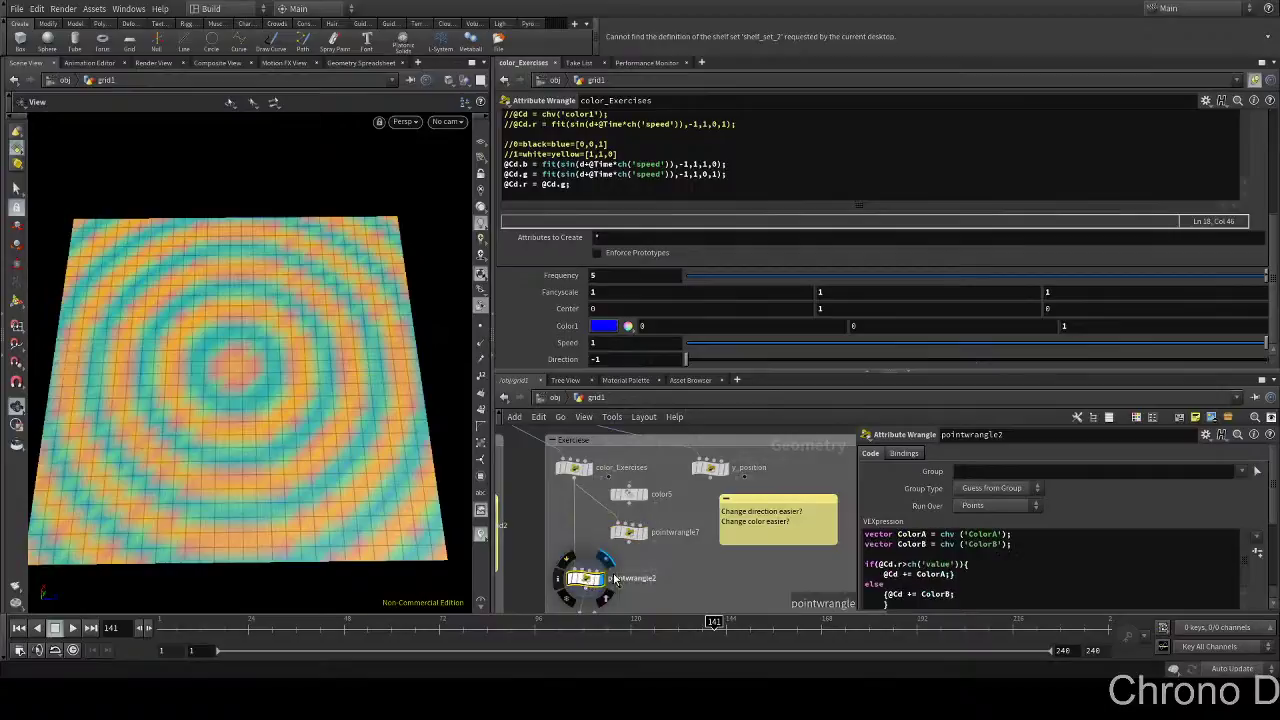
drag(868, 360, 866, 374)
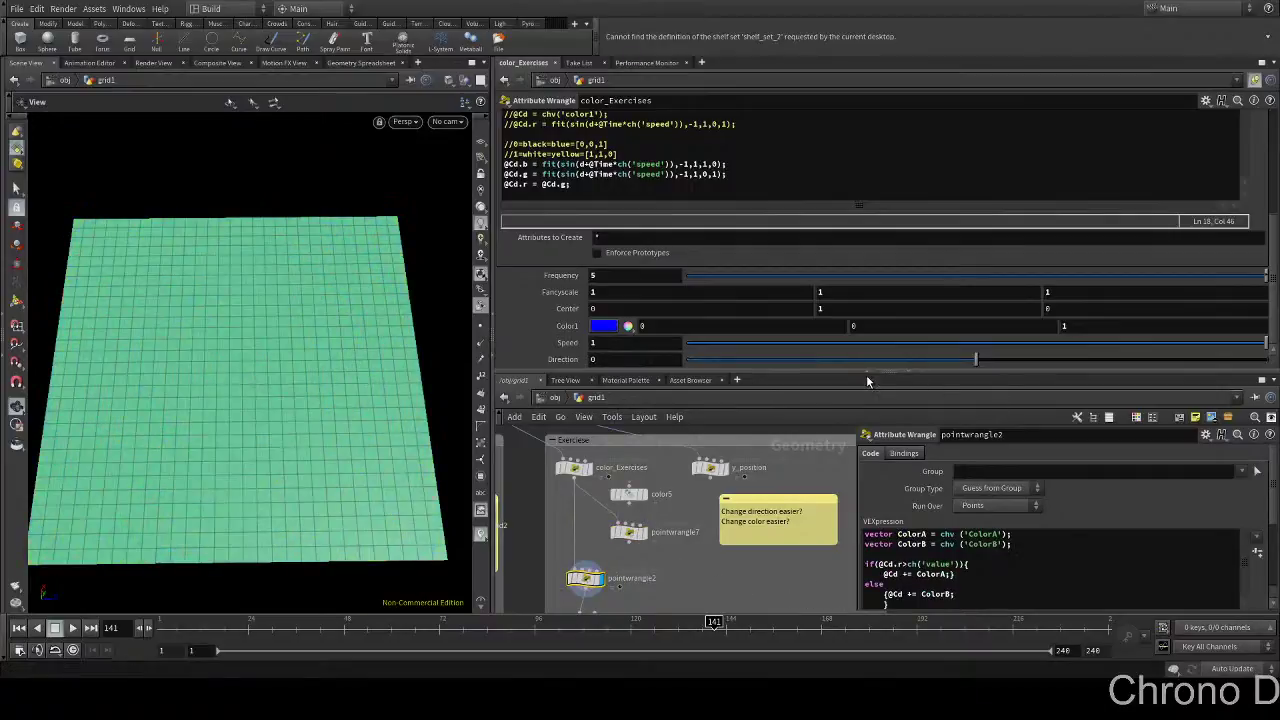
key(ctrl+b)
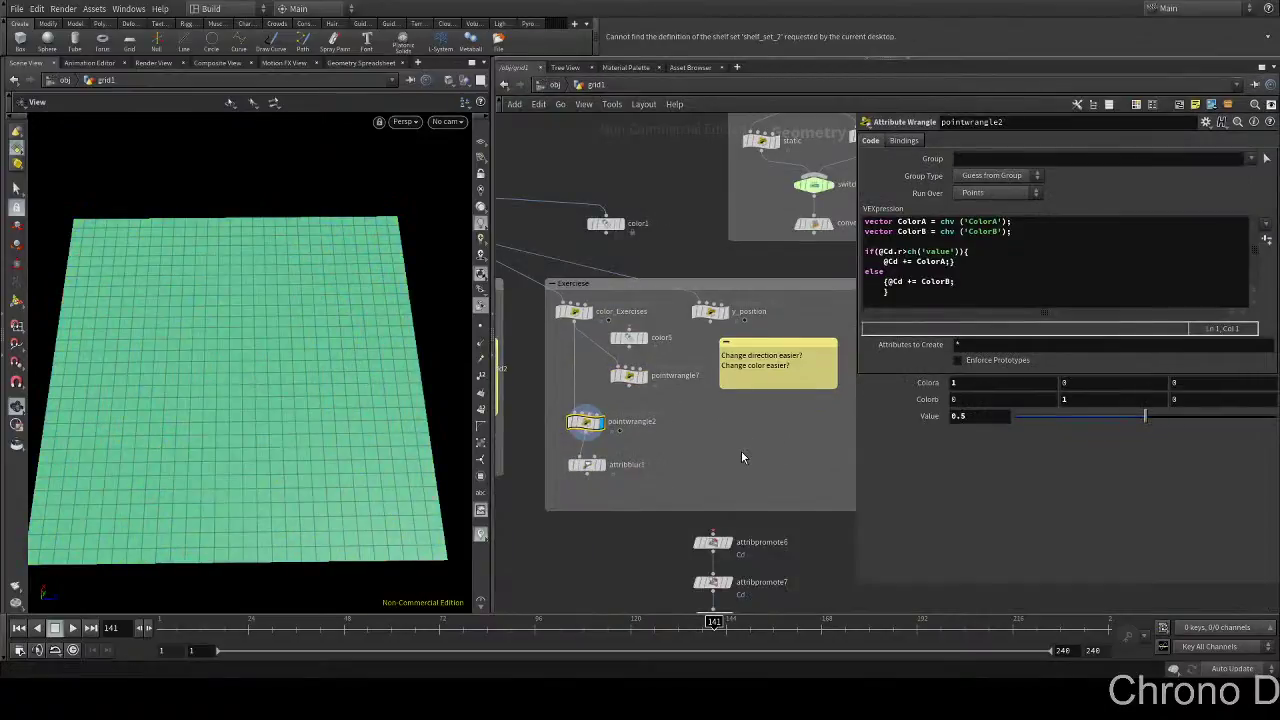
key(ctrl+z)
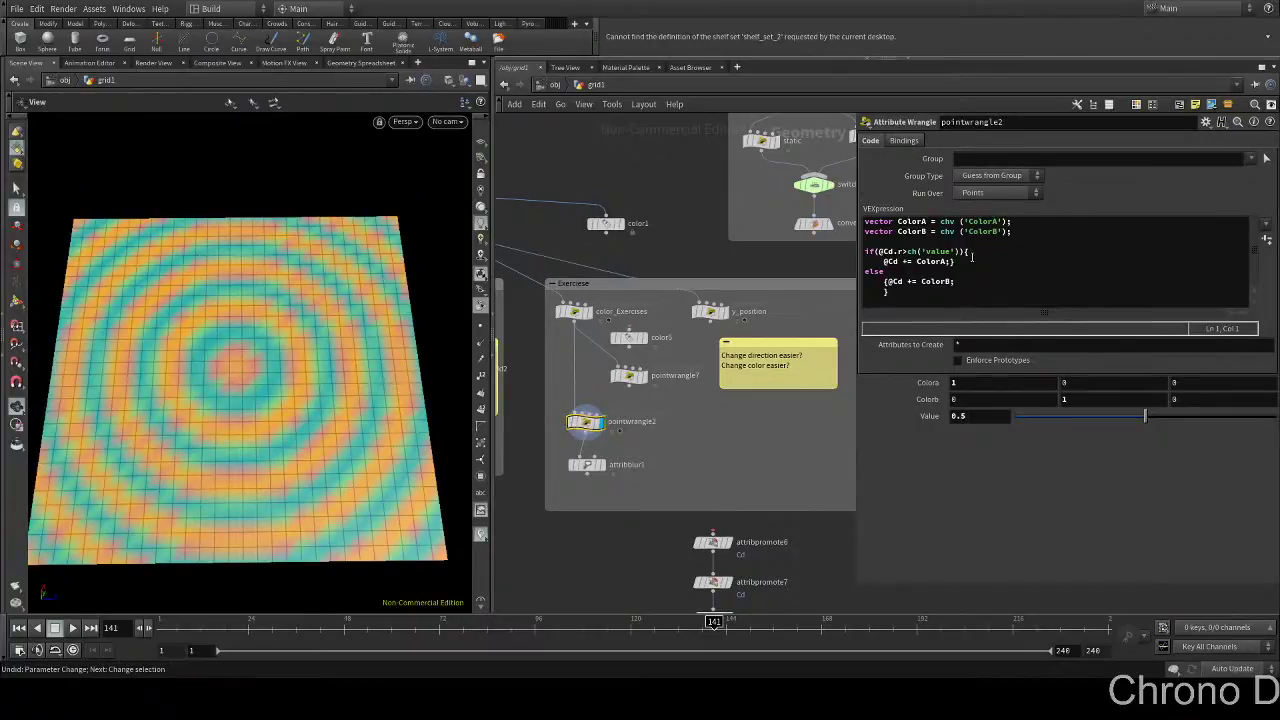
Step: Display color_Exercises and cut the commented blue and yellow colour blocks from its code
click(575, 315)
click(575, 315)
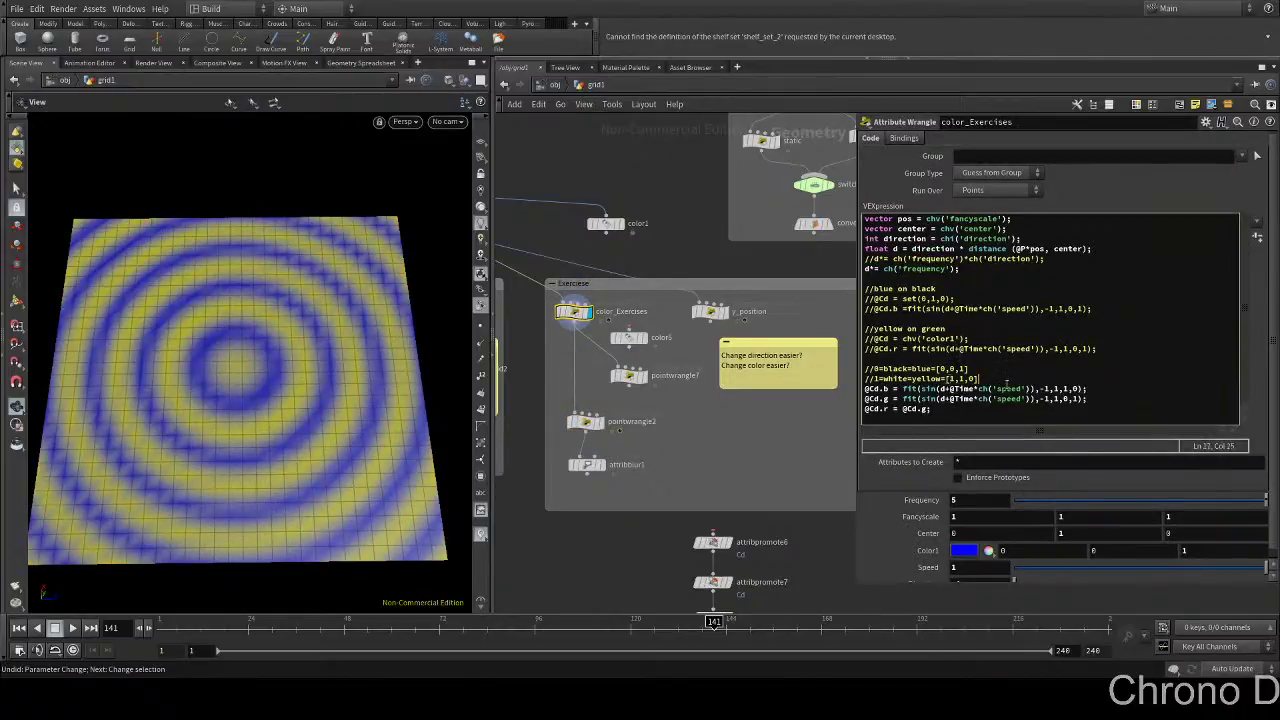
click(888, 363)
drag(888, 363, 863, 269)
key(ctrl+c)
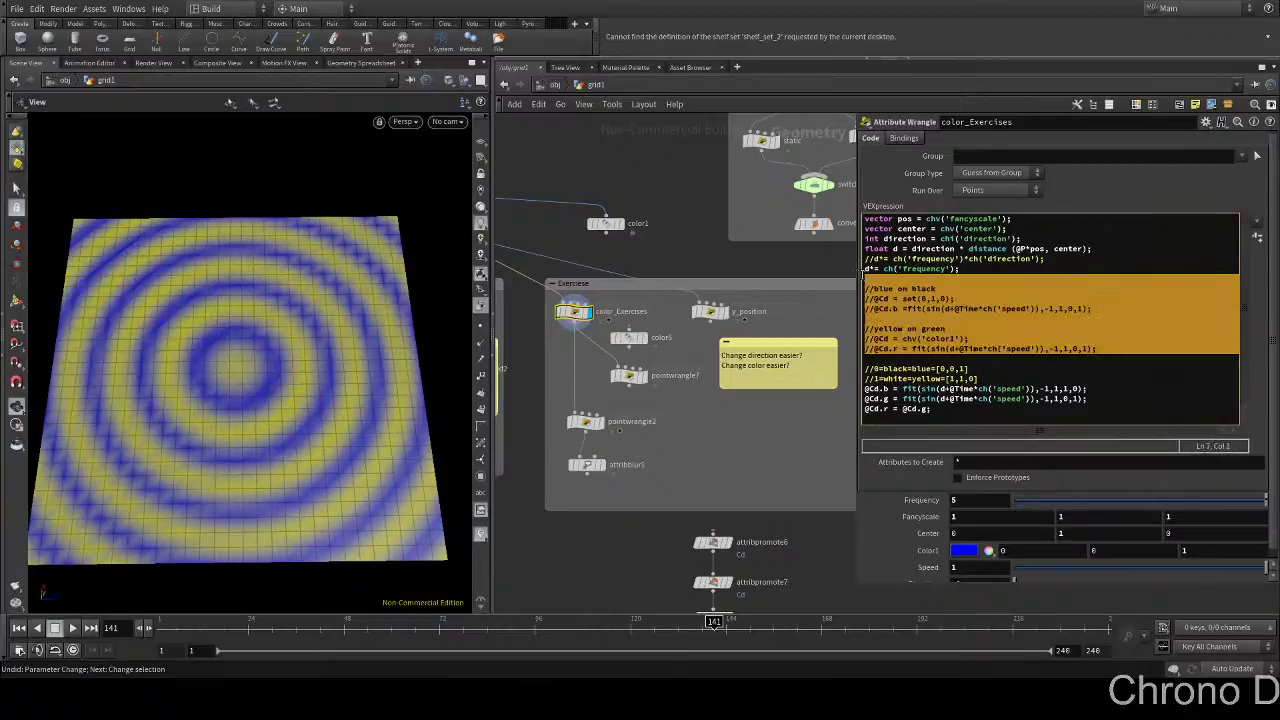
key(Delete)
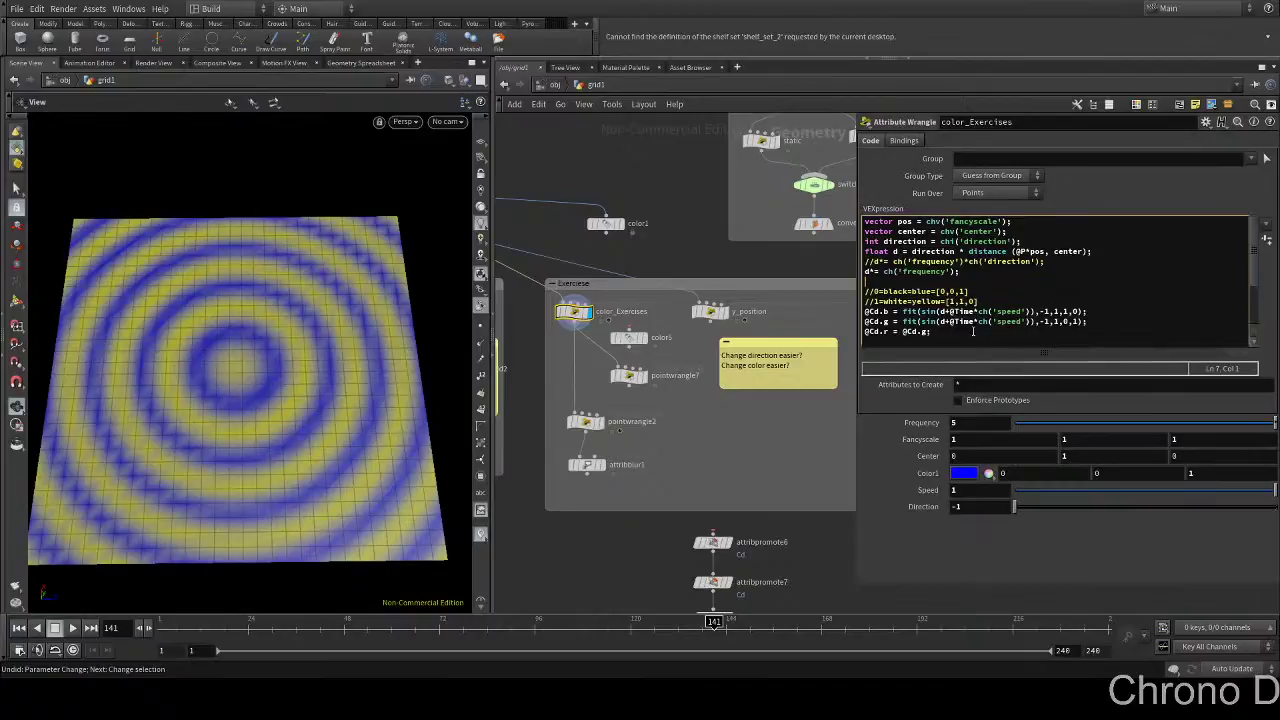
Step: Paste the commented blue and yellow blocks back below line 6 with blank lines
click(973, 332)
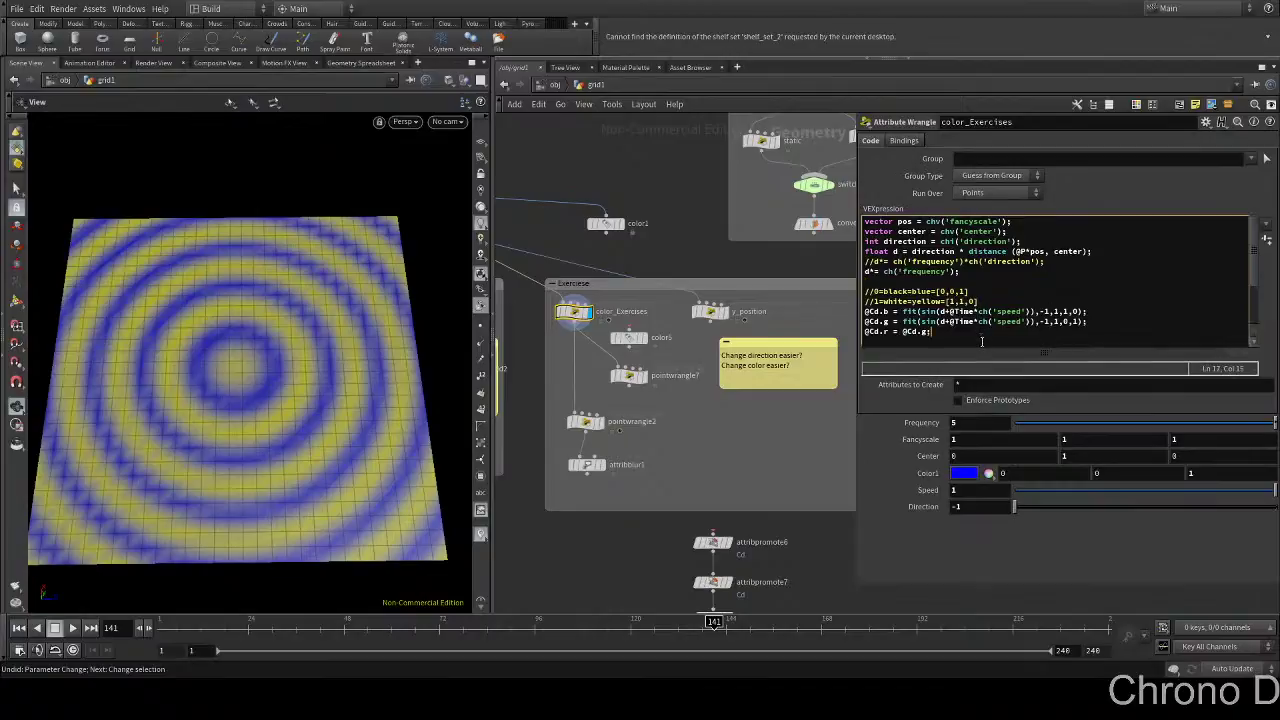
click(999, 282)
drag(1096, 323, 865, 322)
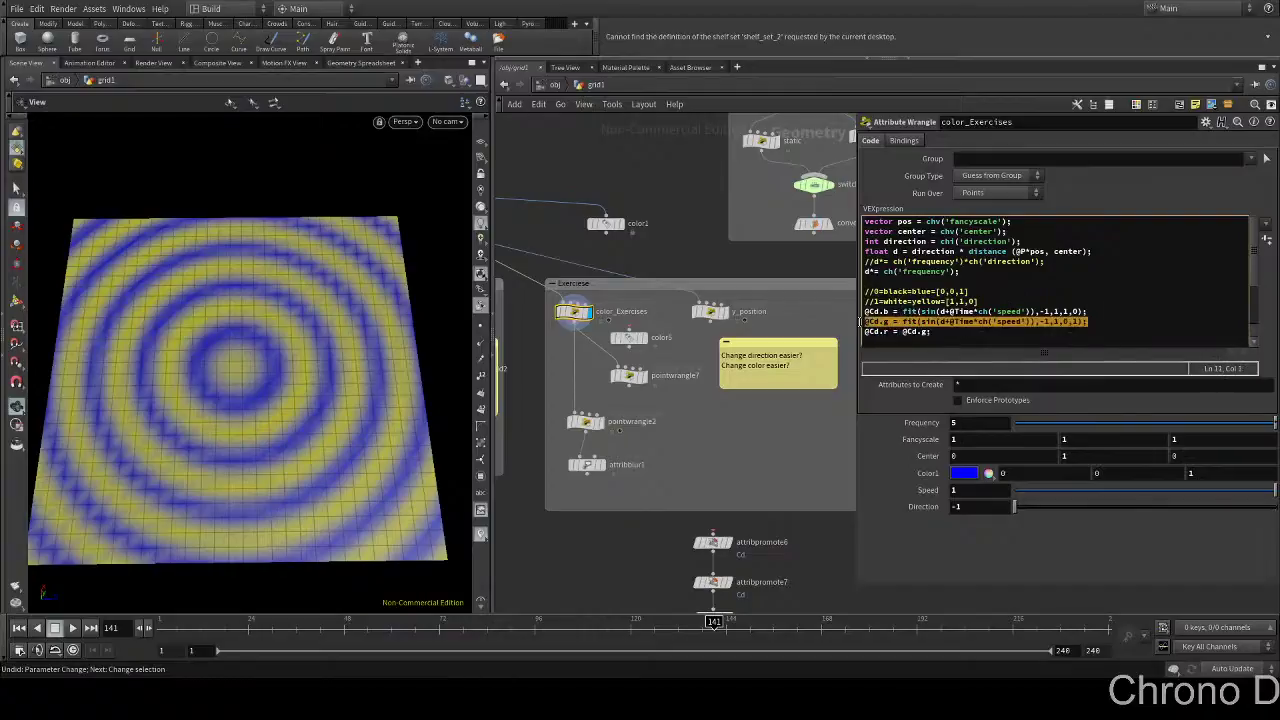
click(884, 281)
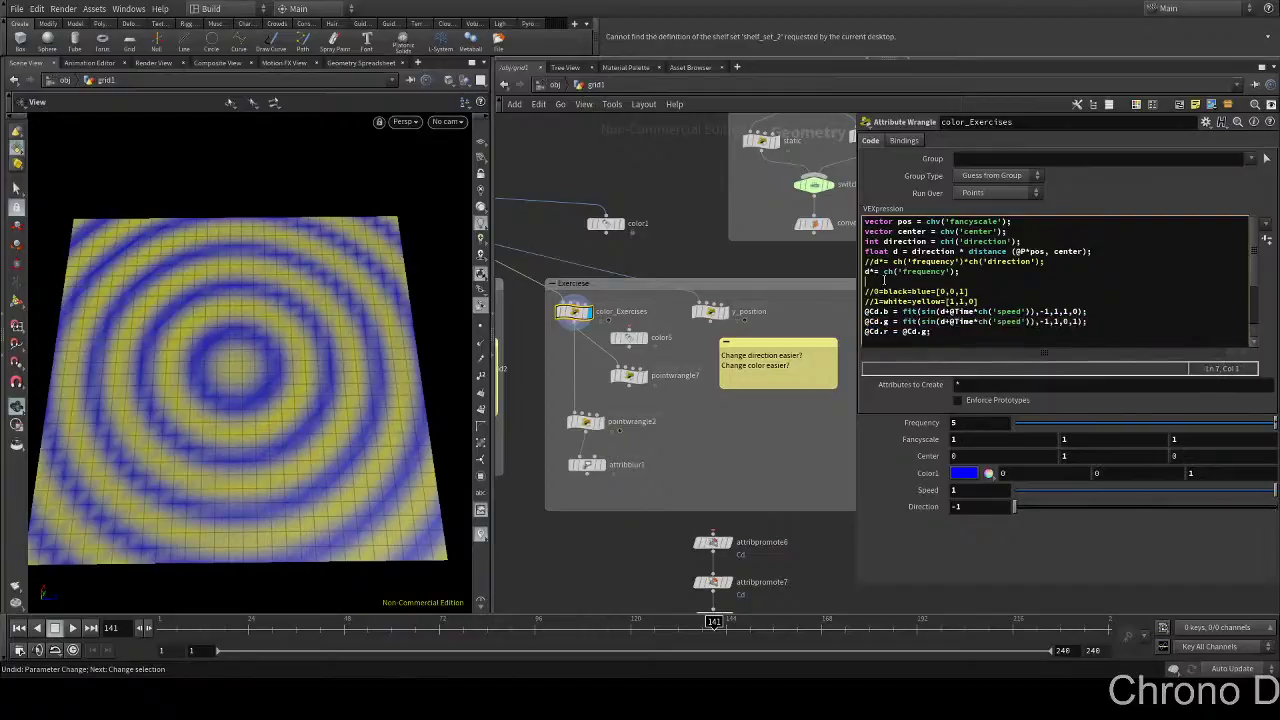
key(Return)
click(870, 282)
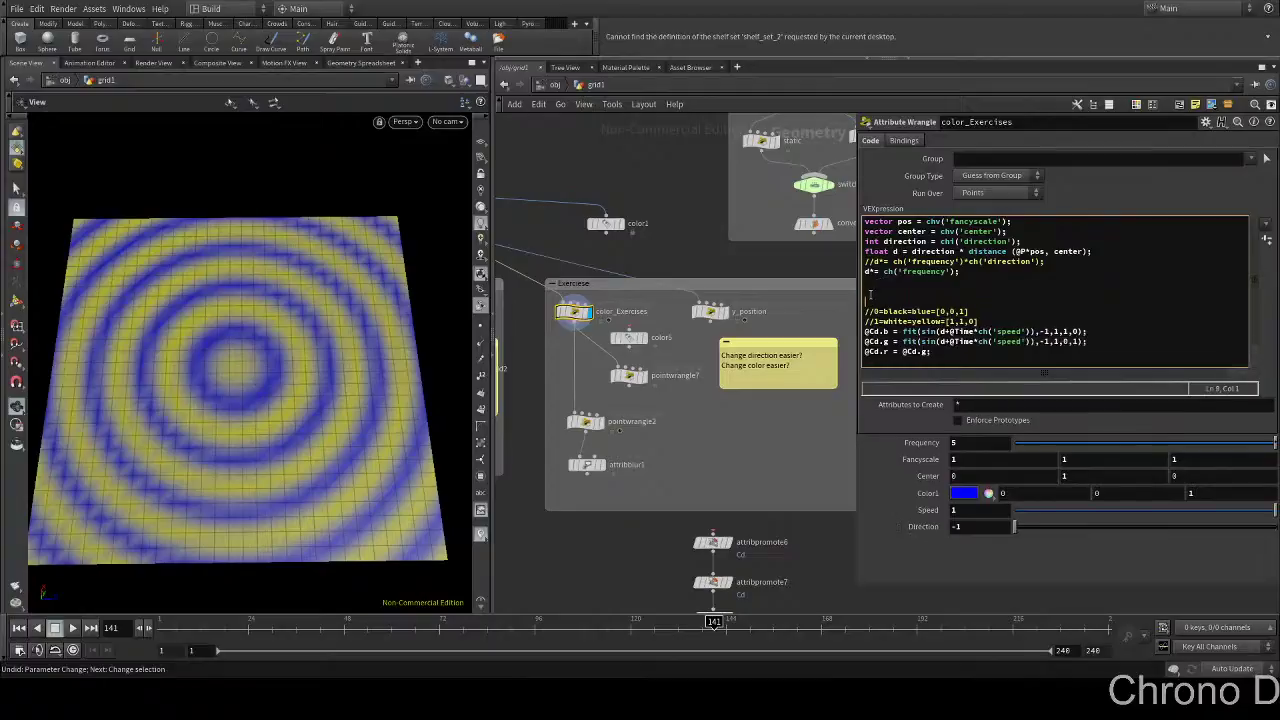
key(Return)
key(ctrl+v)
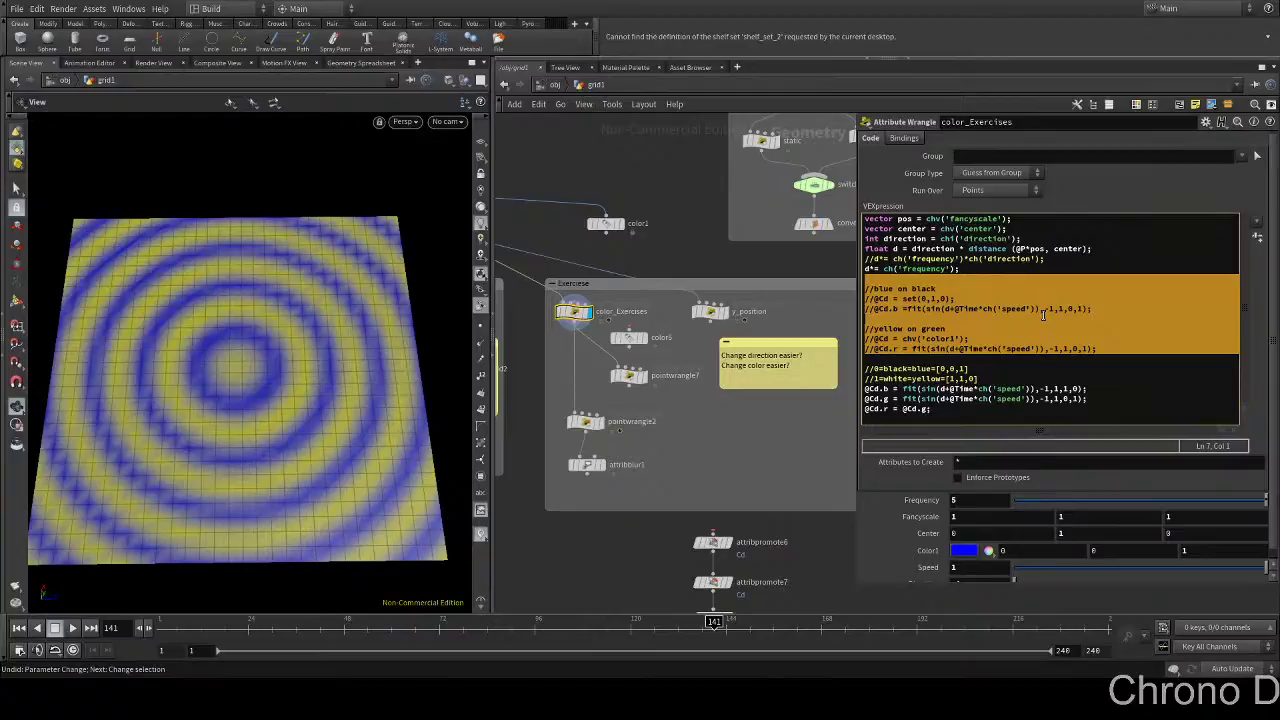
click(912, 358)
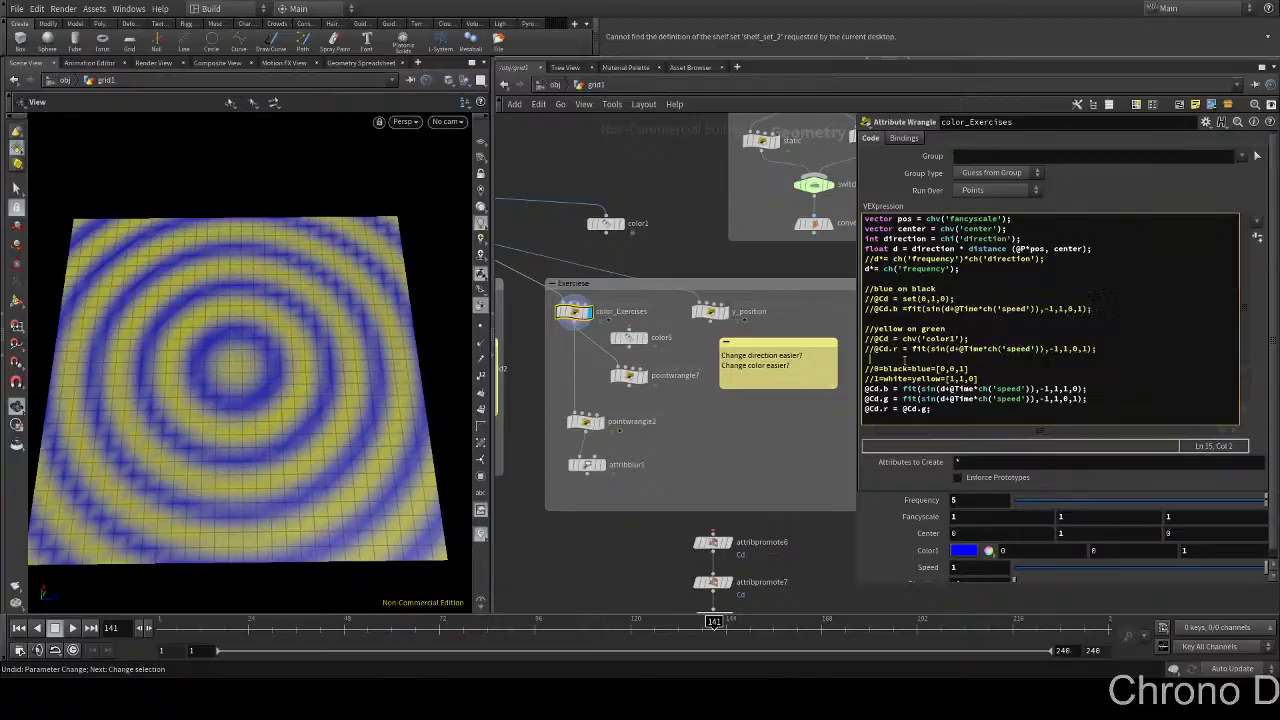
key(Return)
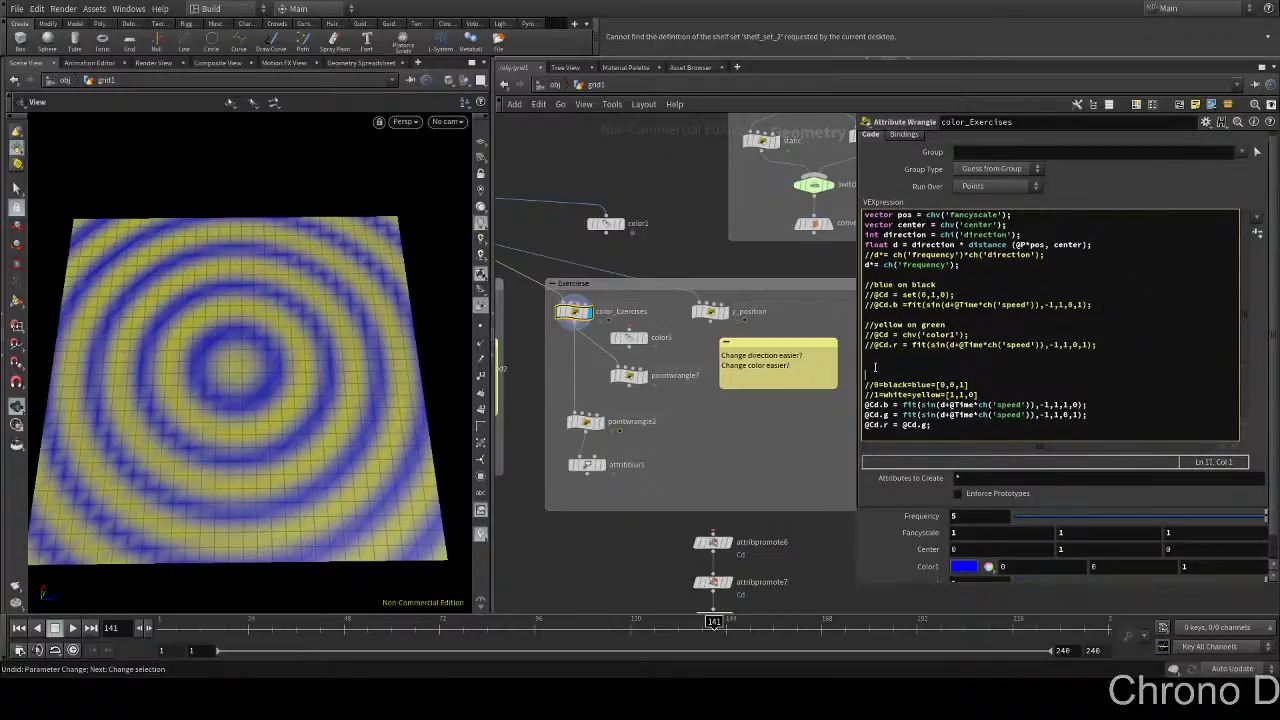
text(@Cd.g = fit(sin(d+@Time*ch('speed')),-1,1,0,1);)
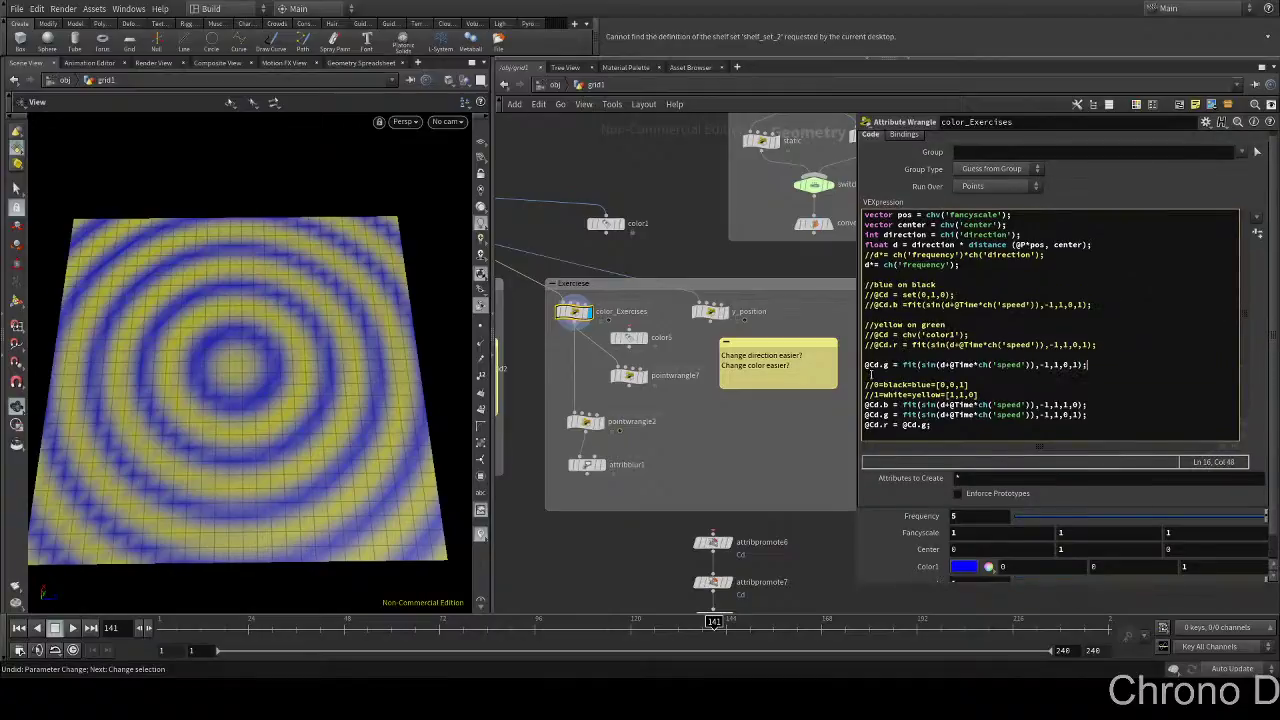
text(//)
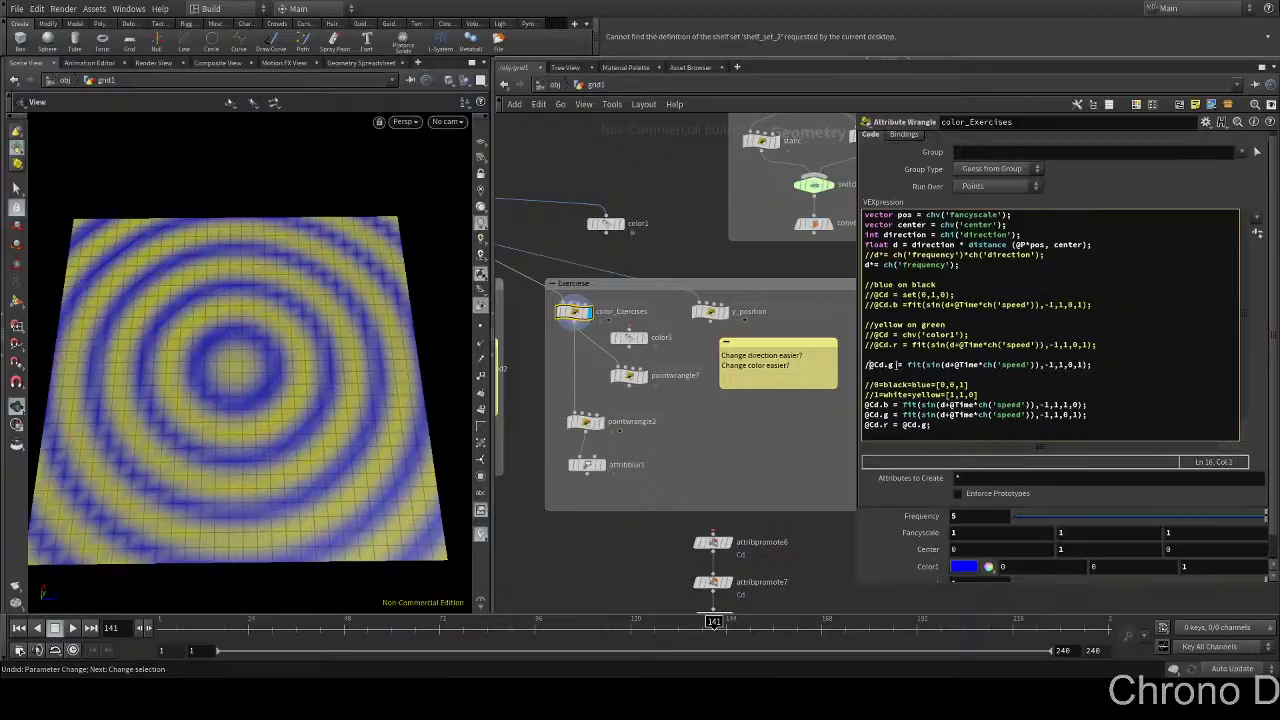
click(898, 364)
key(BackSpace)
key(BackSpace)
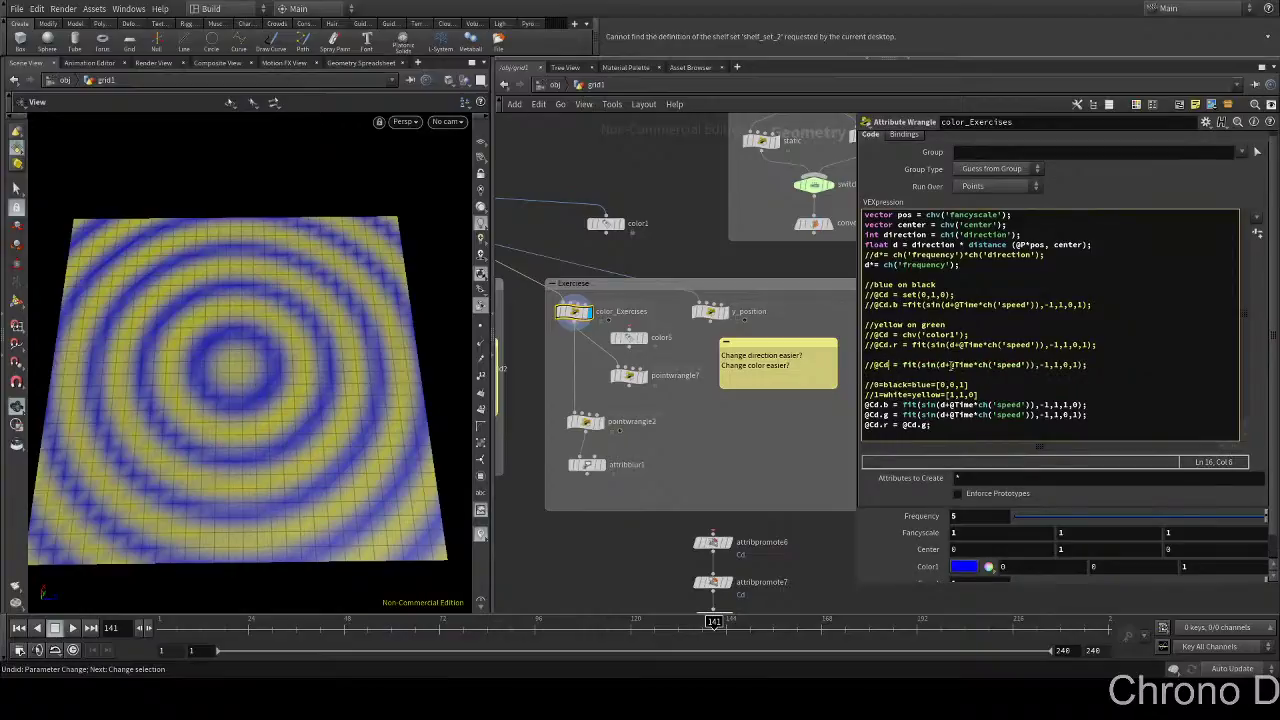
drag(1097, 344, 833, 285)
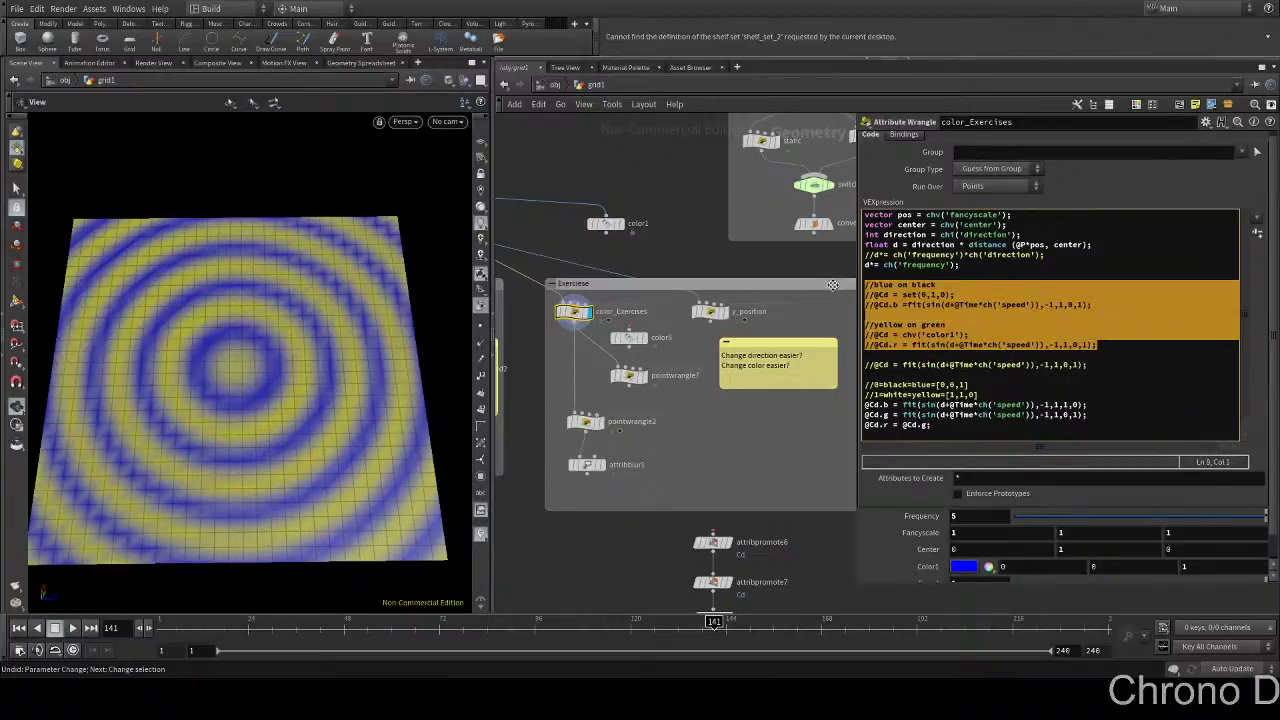
key(BackSpace)
key(BackSpace)
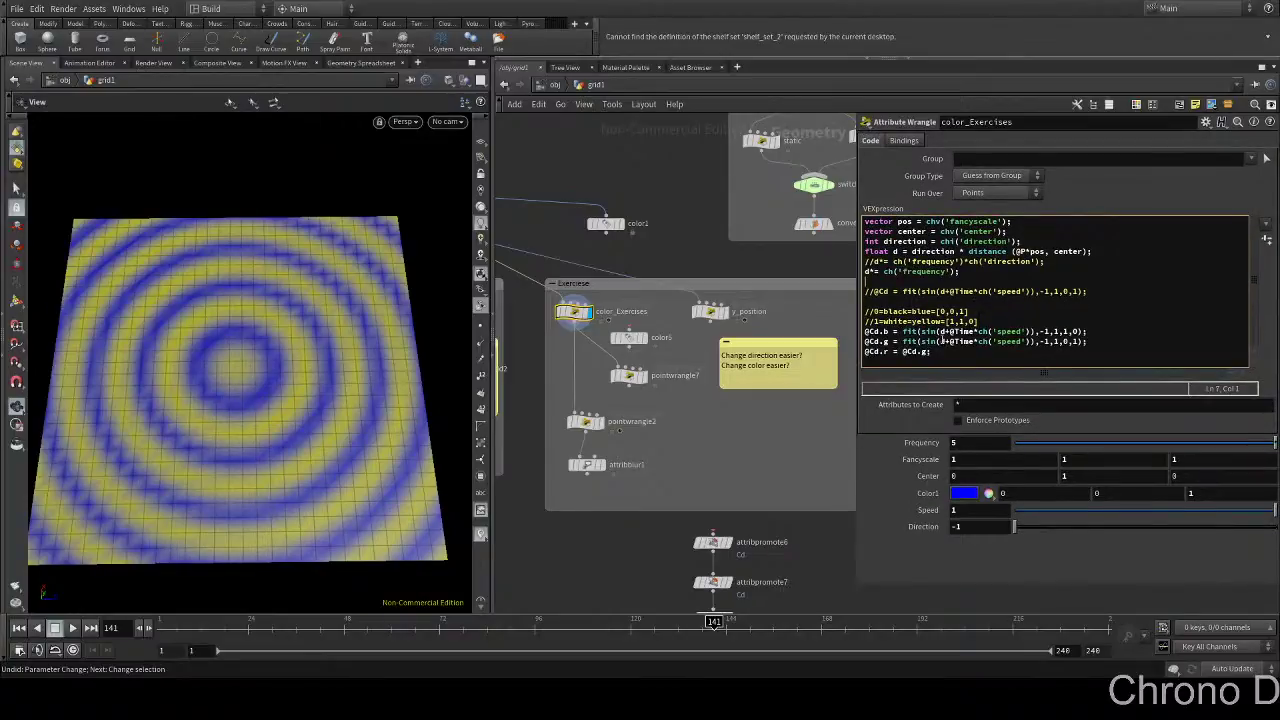
Step: Paste the commented blue-on-black and yellow-on-green blocks after pointwrangle7's //B line and save
click(631, 383)
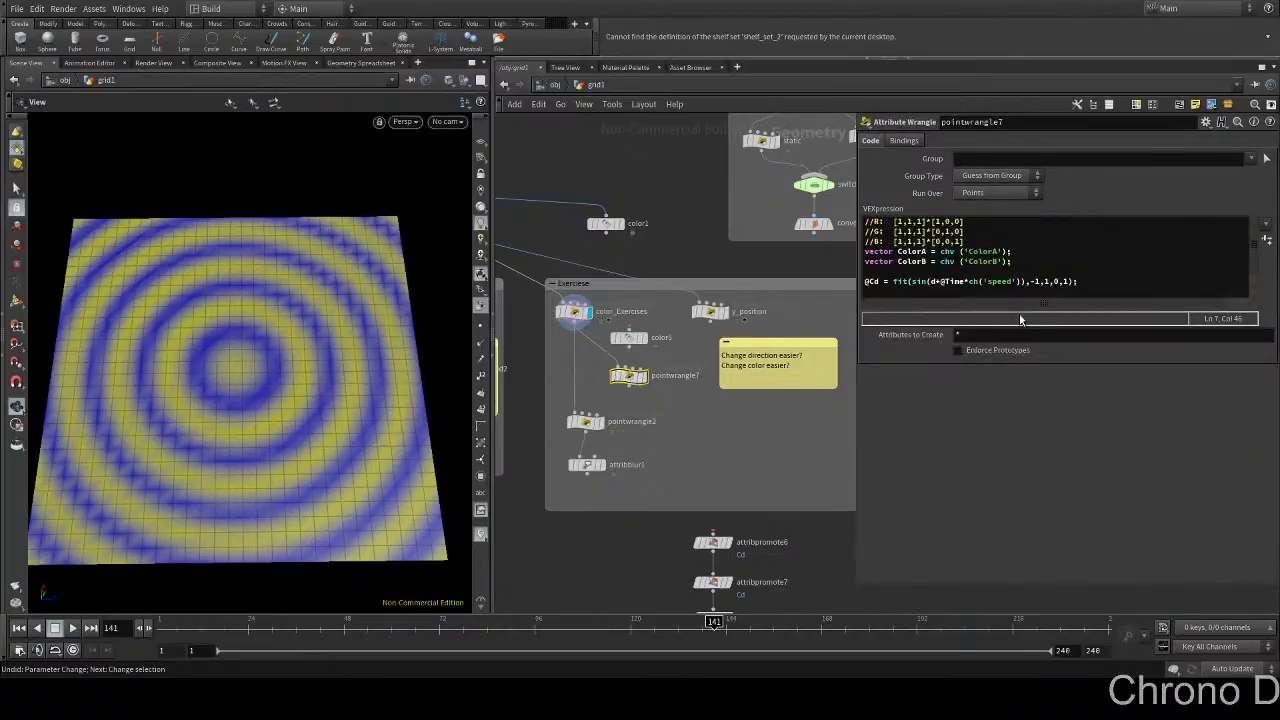
click(1096, 281)
click(994, 241)
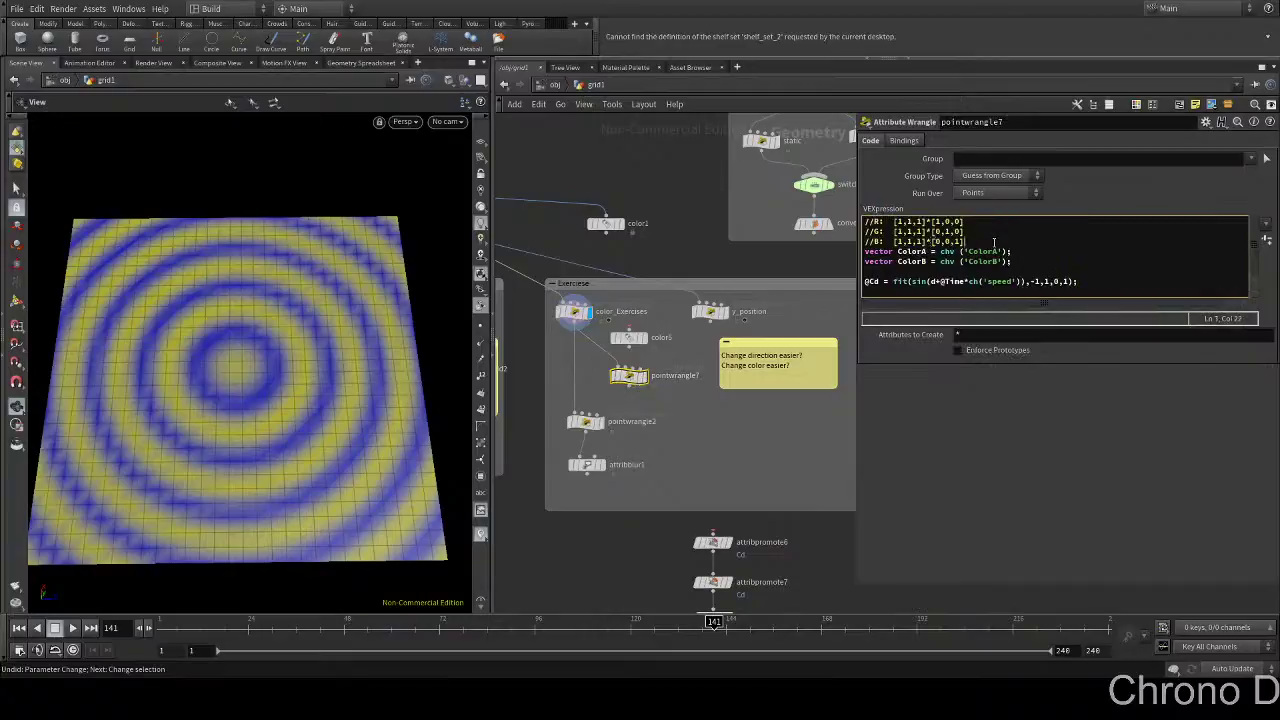
key(Return)
key(Return)
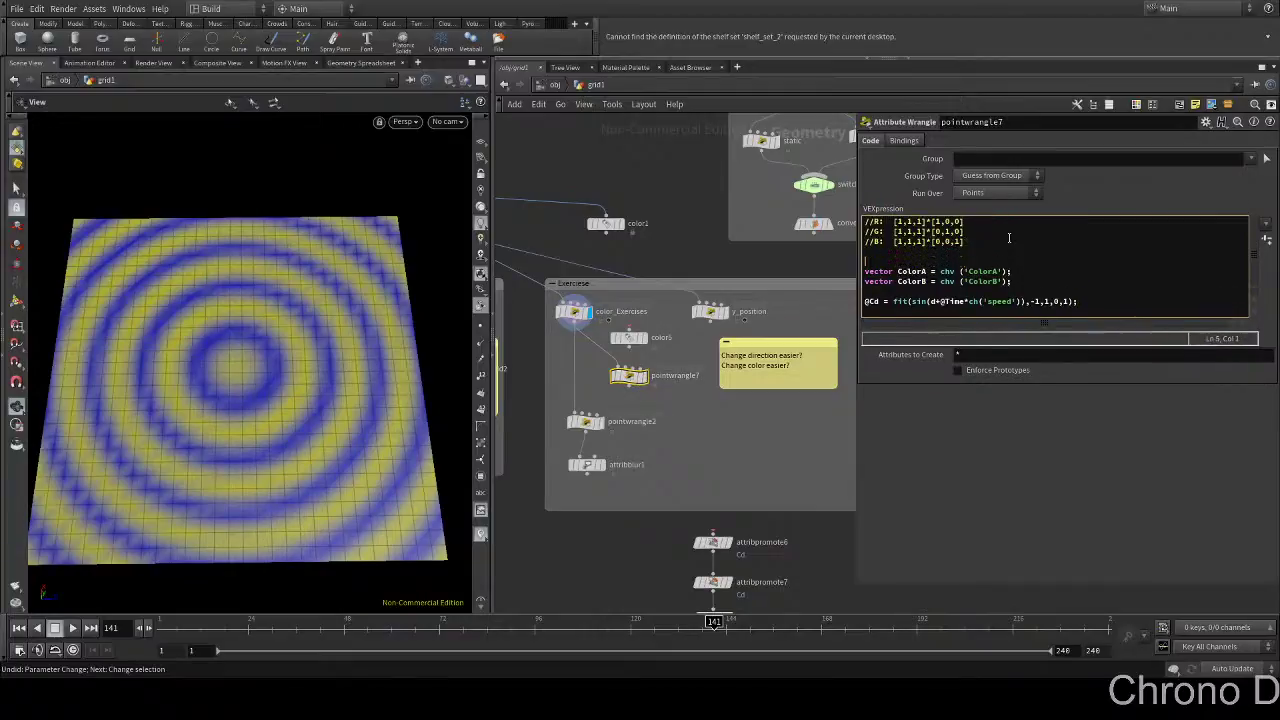
key(Return)
text(1)
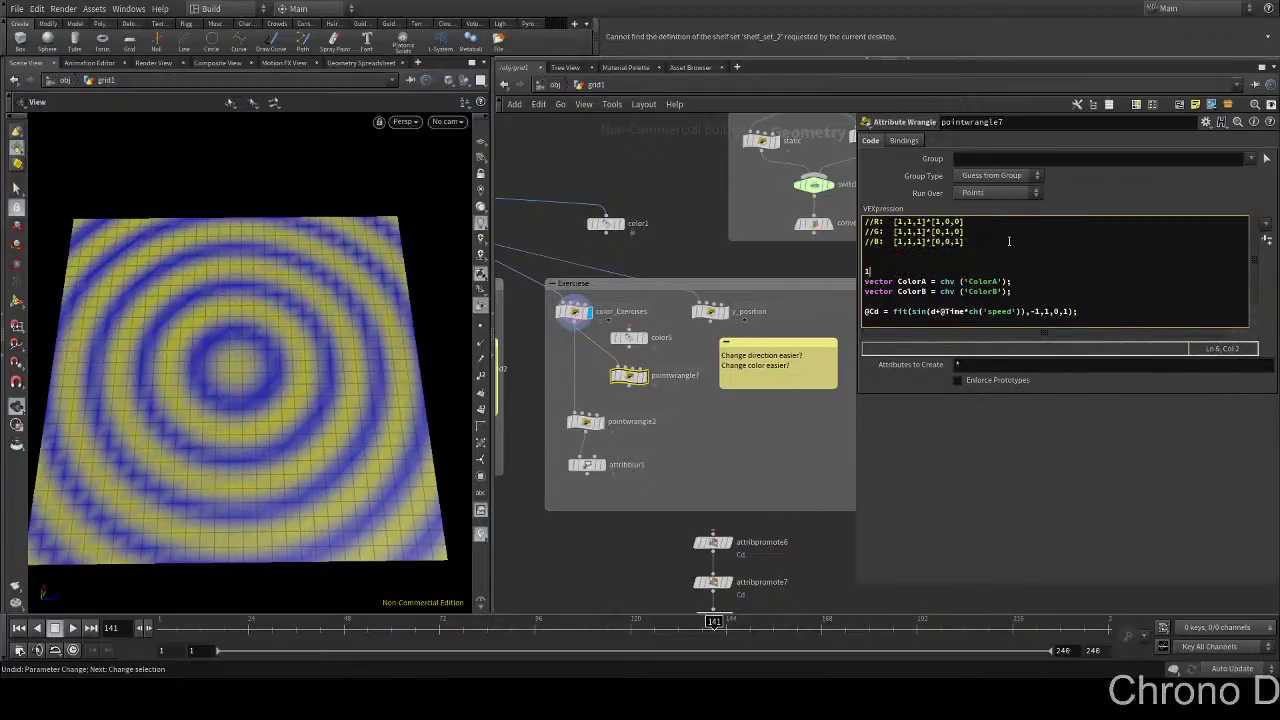
key(BackSpace)
text(//blue on black //@Cd = set(0,1,0); //@Cd.b =fit(sin(d+@Time*ch('speed')),-1,1,0,1);  //yellow on green //@Cd = chv('color1'); //@Cd.r = fit(sin(d+@Time*ch('speed')),-1,1,0,1);)
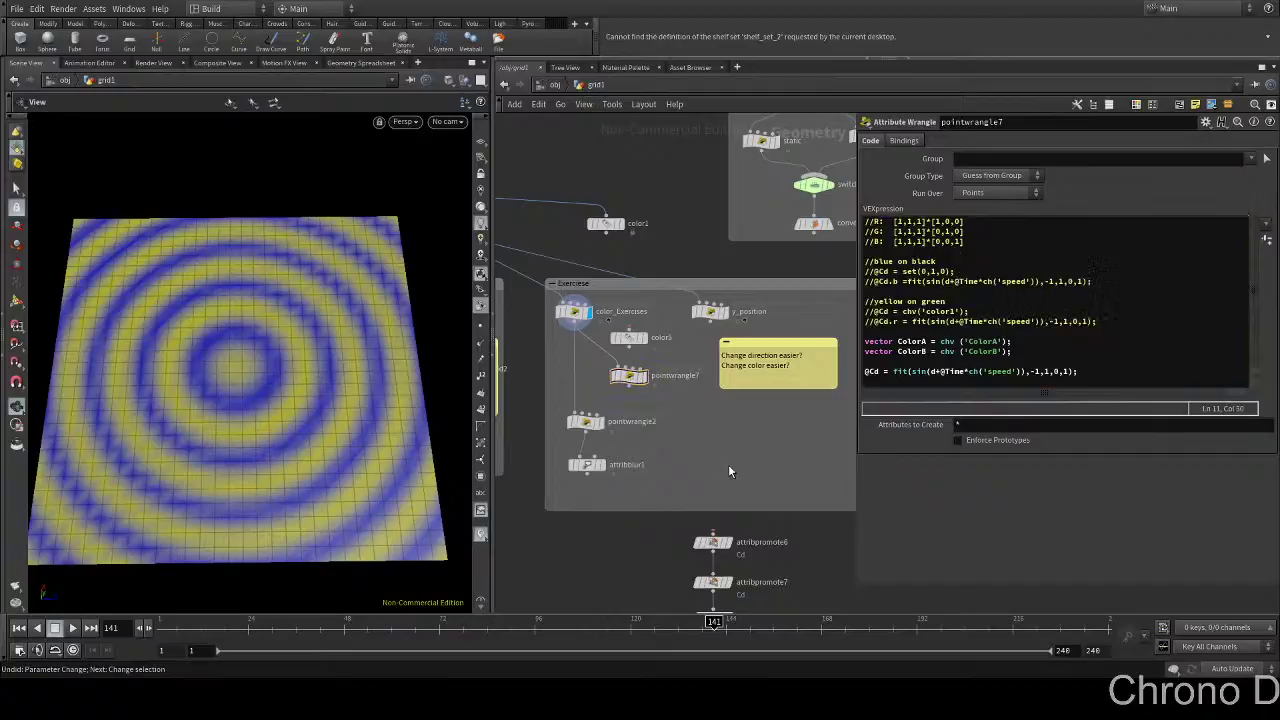
key(ctrl+s)
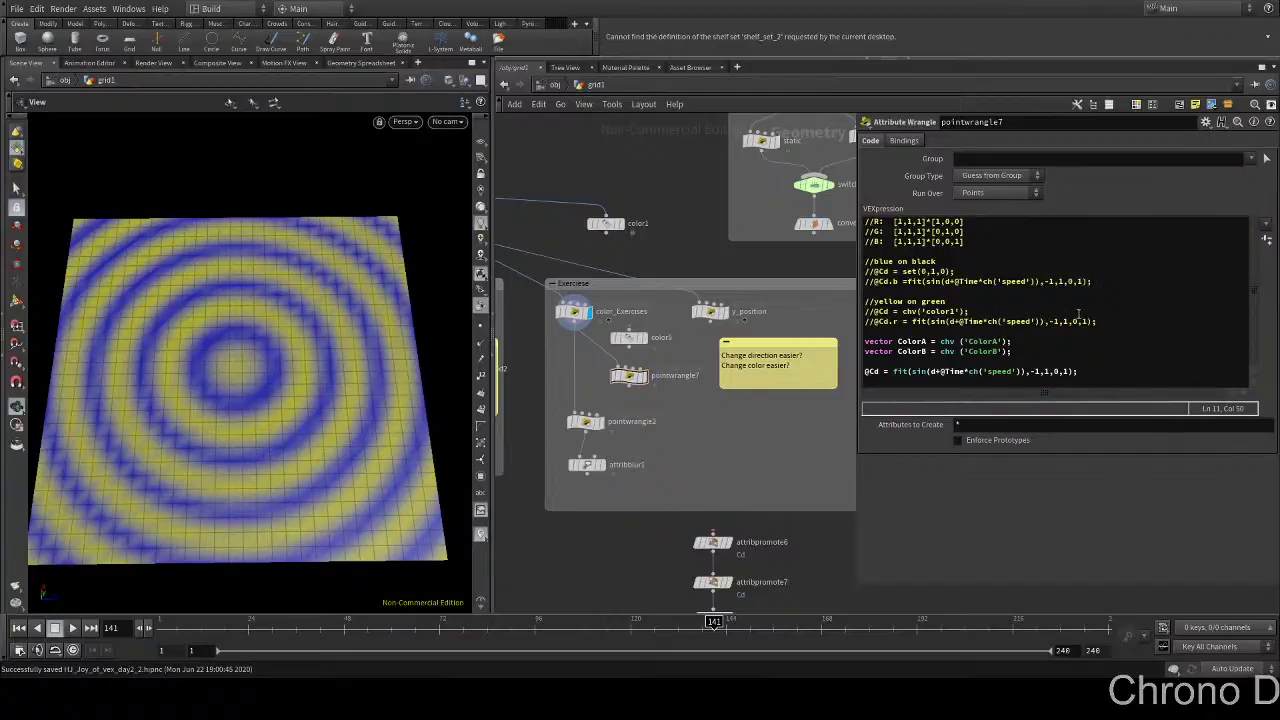
Step: Create spare parameters on color_Exercises with Frequency 5, Speed 1 and Direction 1
click(576, 315)
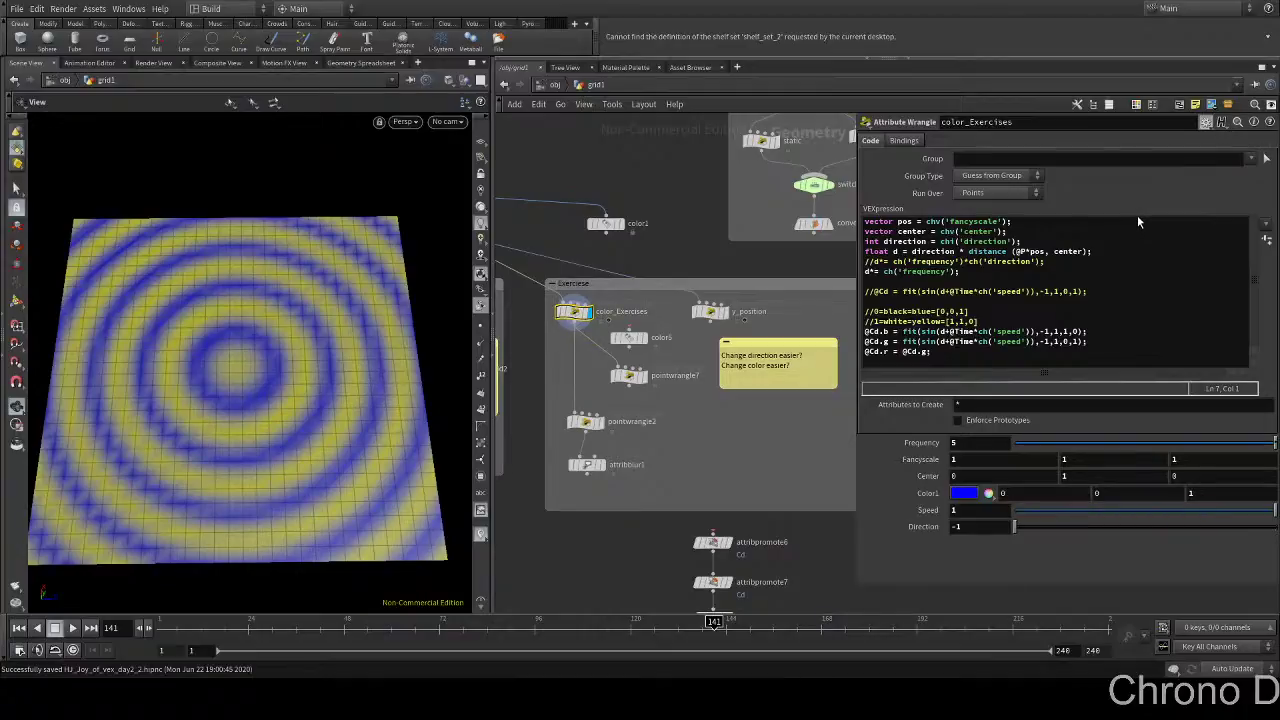
click(1266, 241)
drag(1014, 442, 1160, 442)
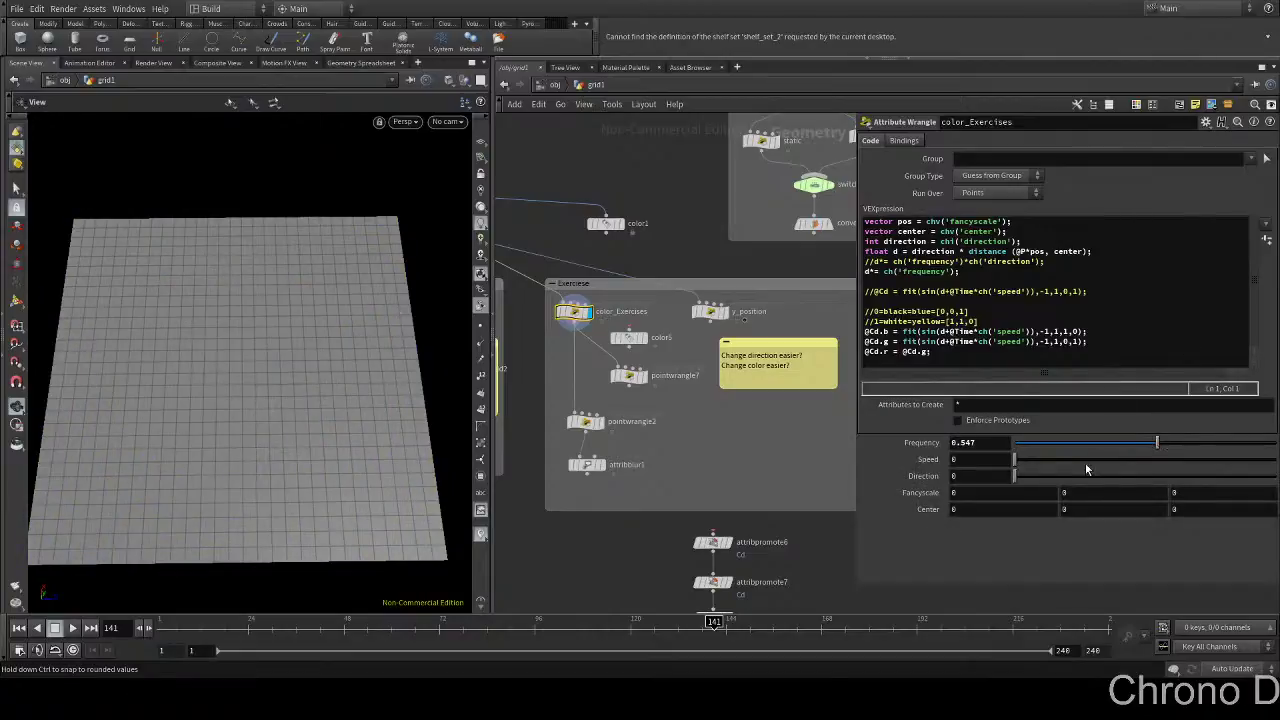
click(975, 442)
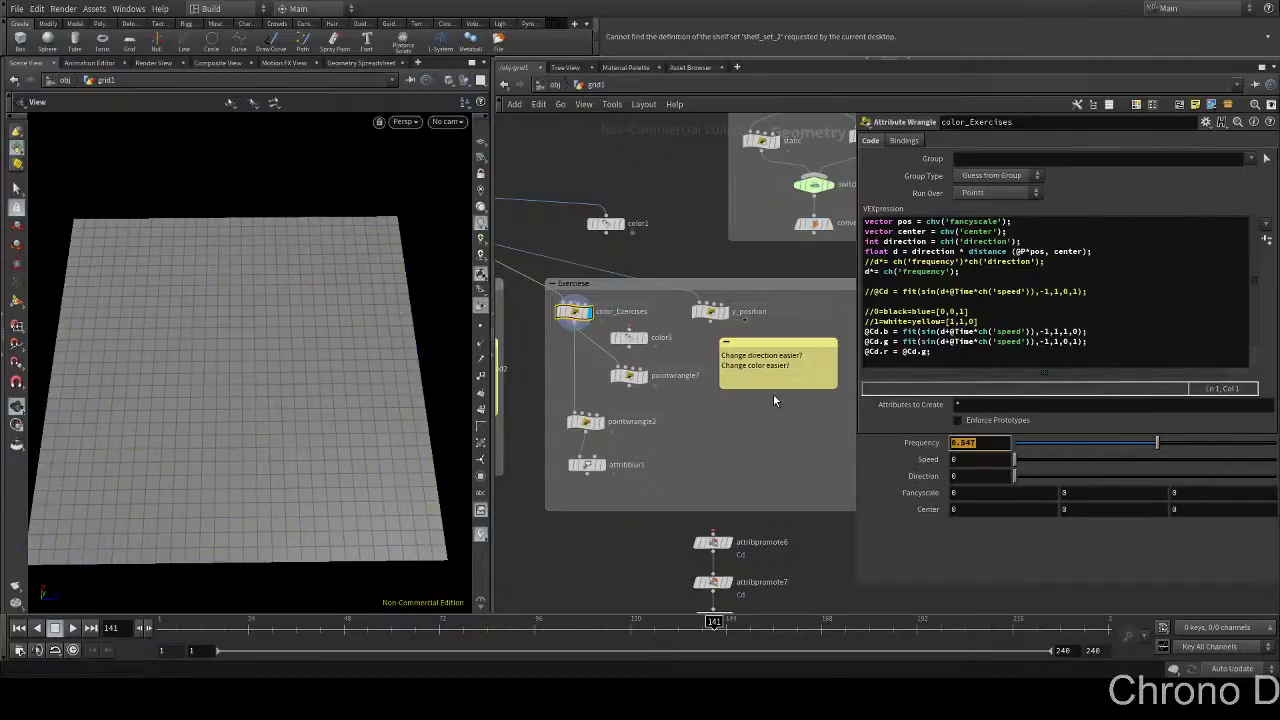
text(5)
key(Tab)
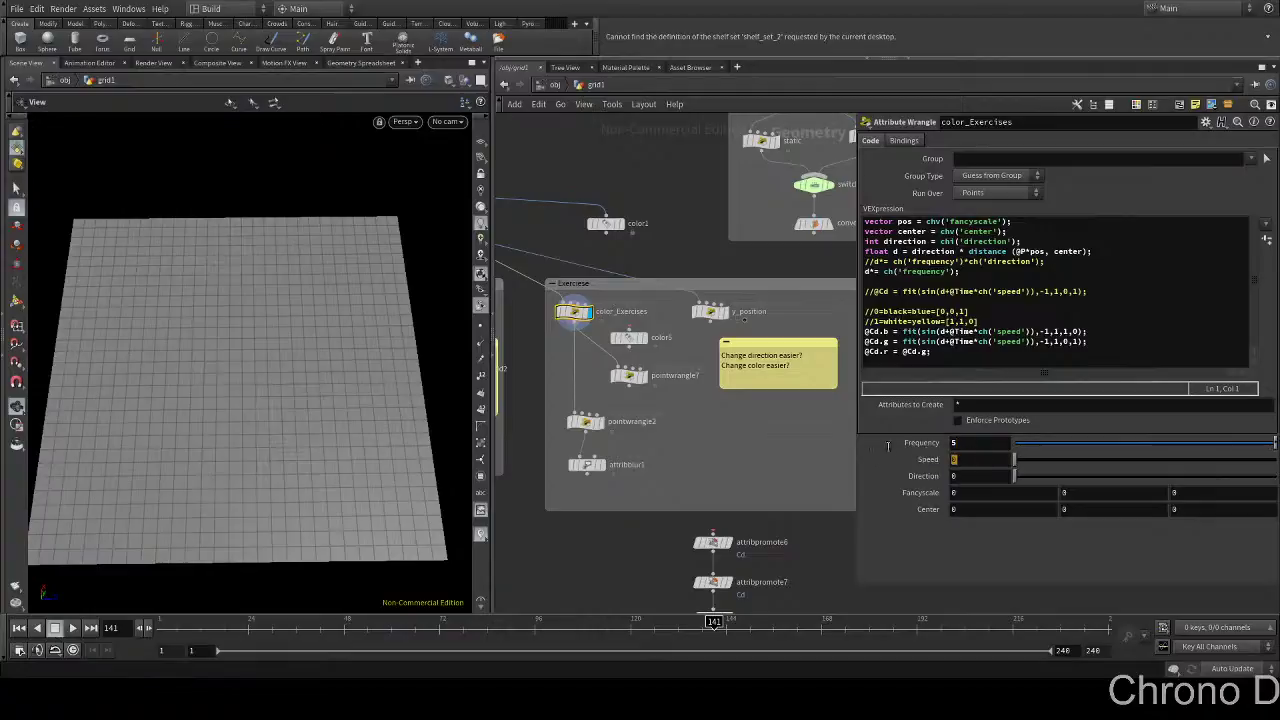
text(1)
key(Tab)
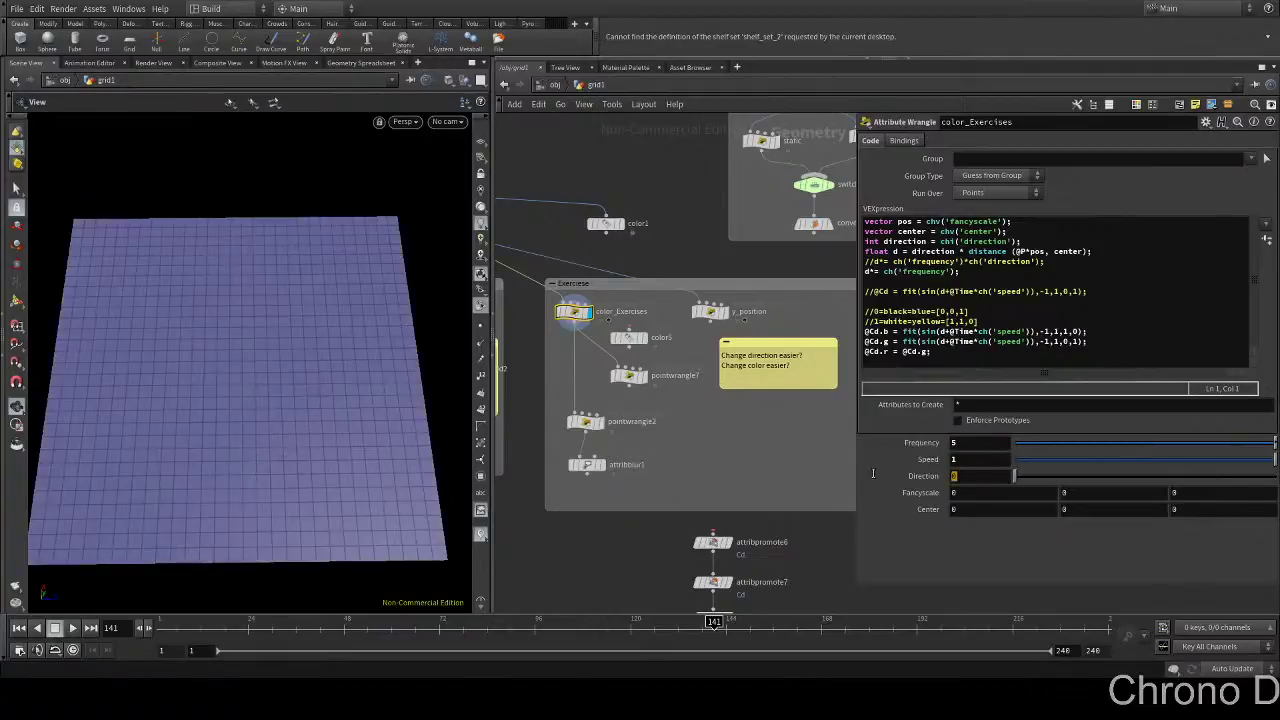
text(1)
key(Return)
Step: Set all three Fancyscale values to 1, save, and play the ring animation
click(974, 492)
click(916, 497)
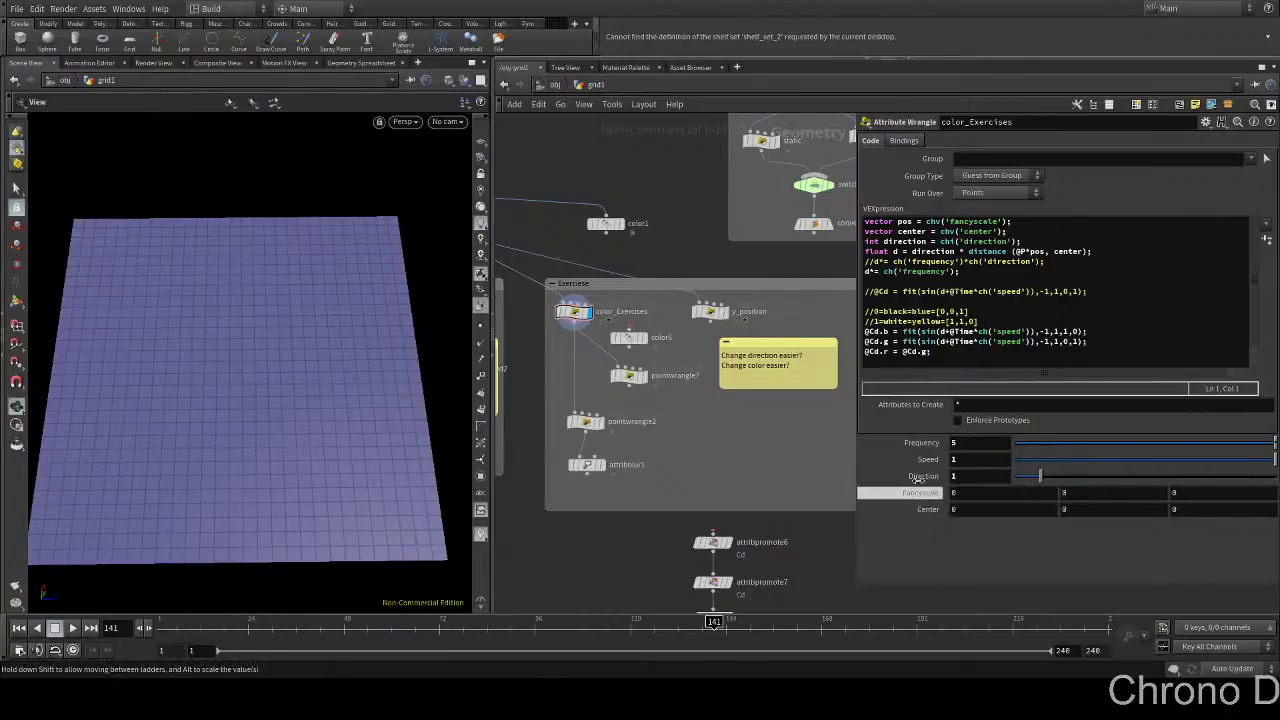
middle_drag(930, 476, 933, 476)
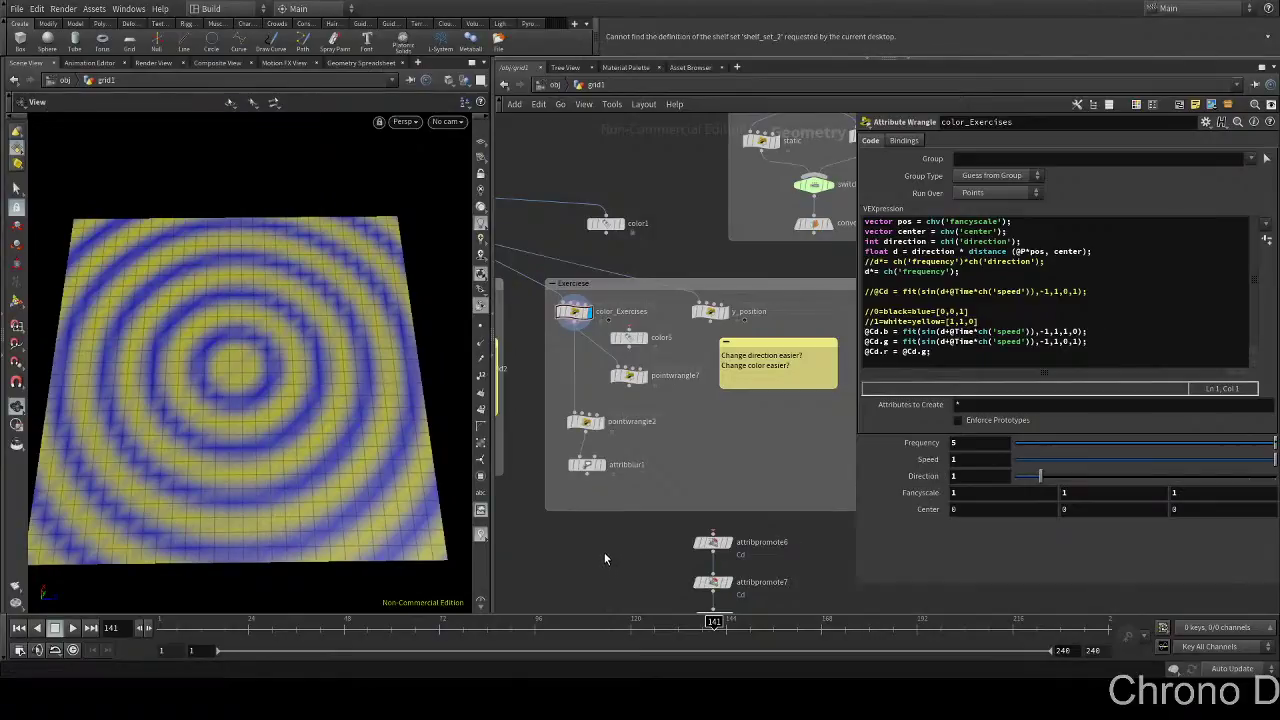
key(ctrl+s)
click(75, 628)
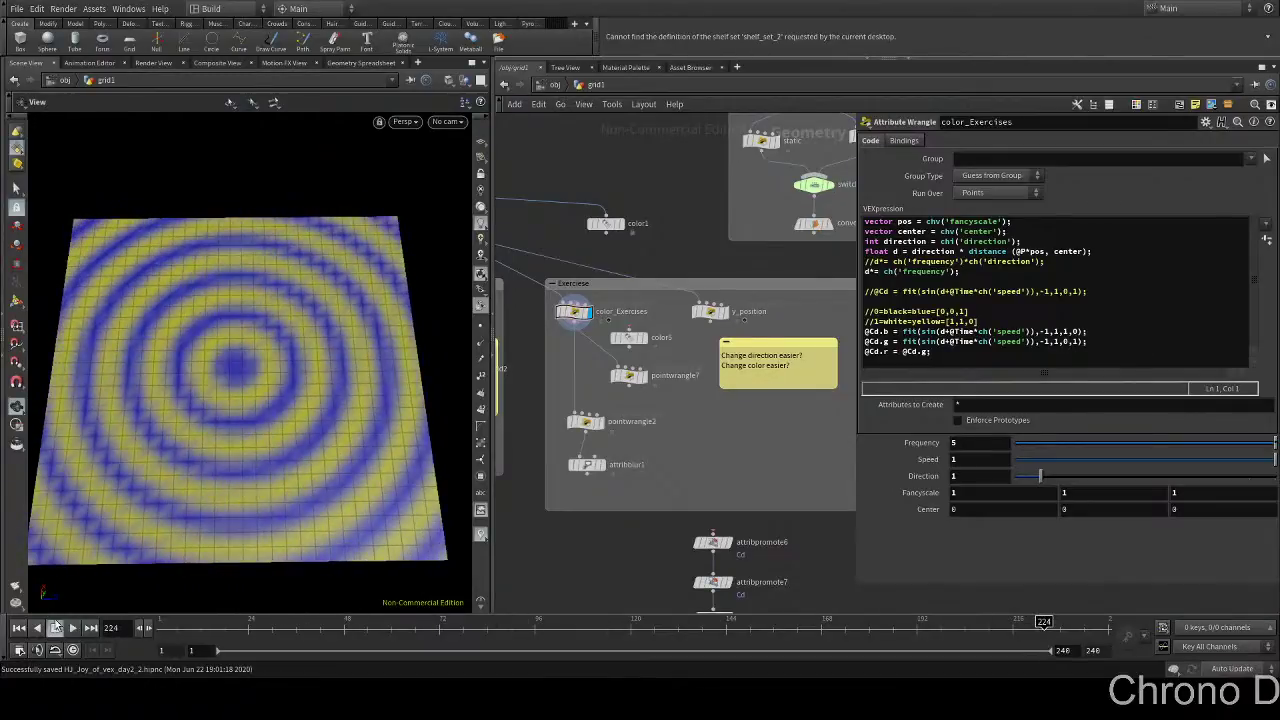
click(920, 352)
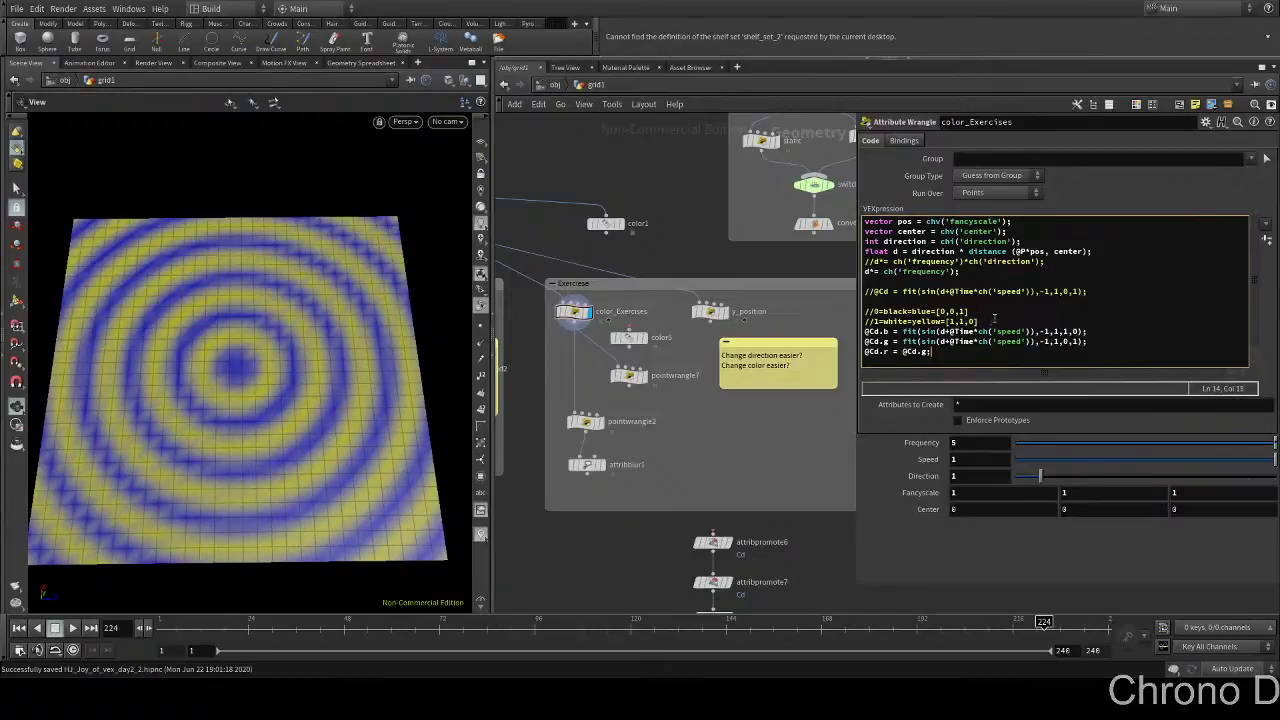
drag(990, 301, 1063, 368)
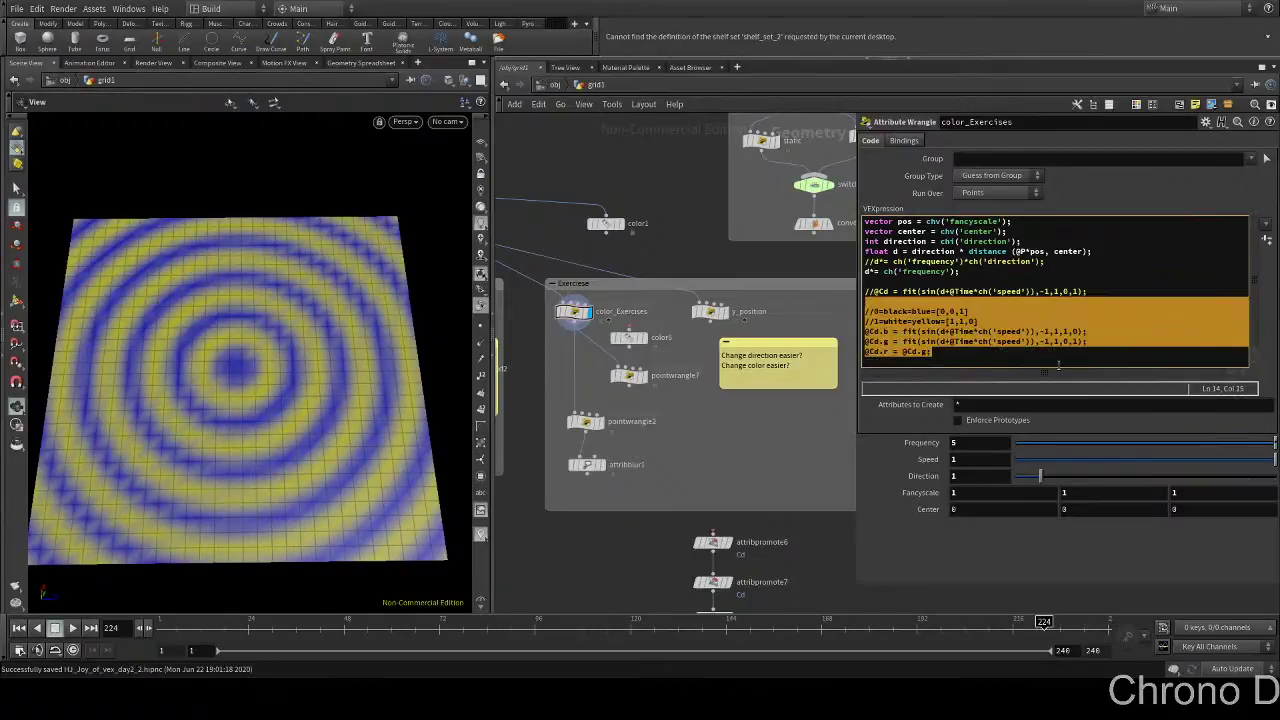
drag(798, 368, 705, 363)
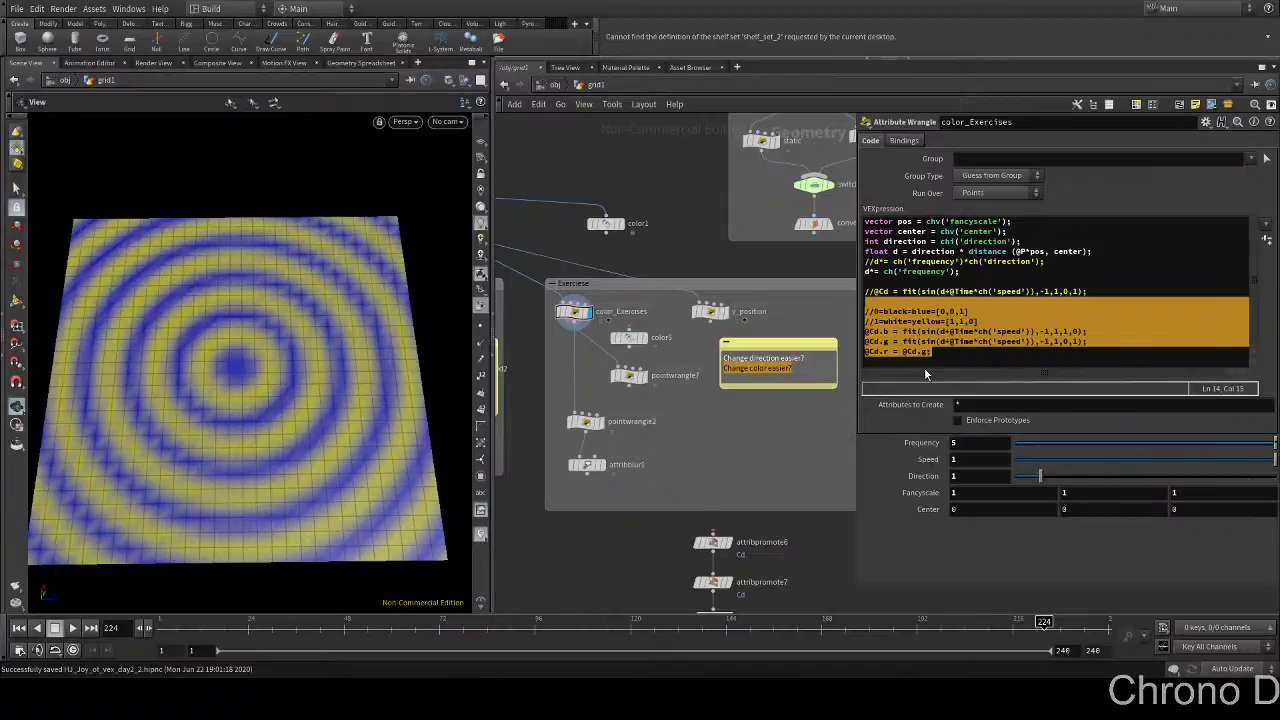
click(894, 333)
drag(894, 333, 871, 333)
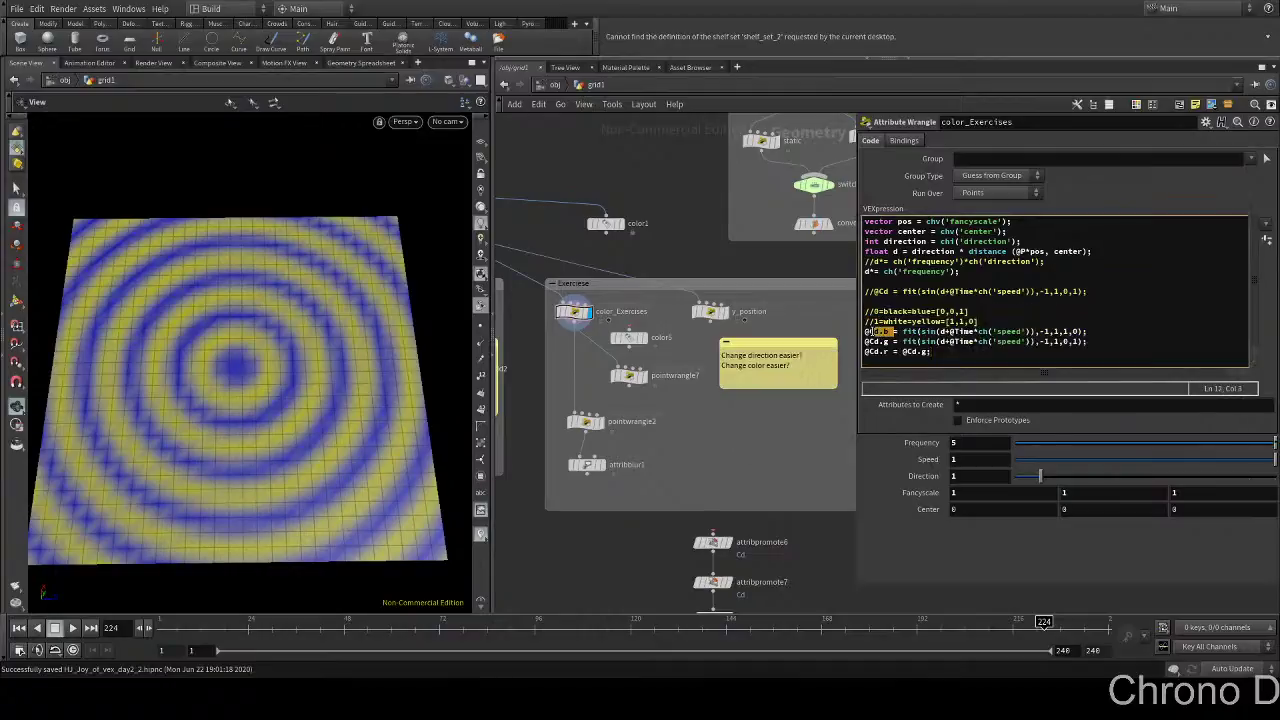
drag(857, 398, 804, 397)
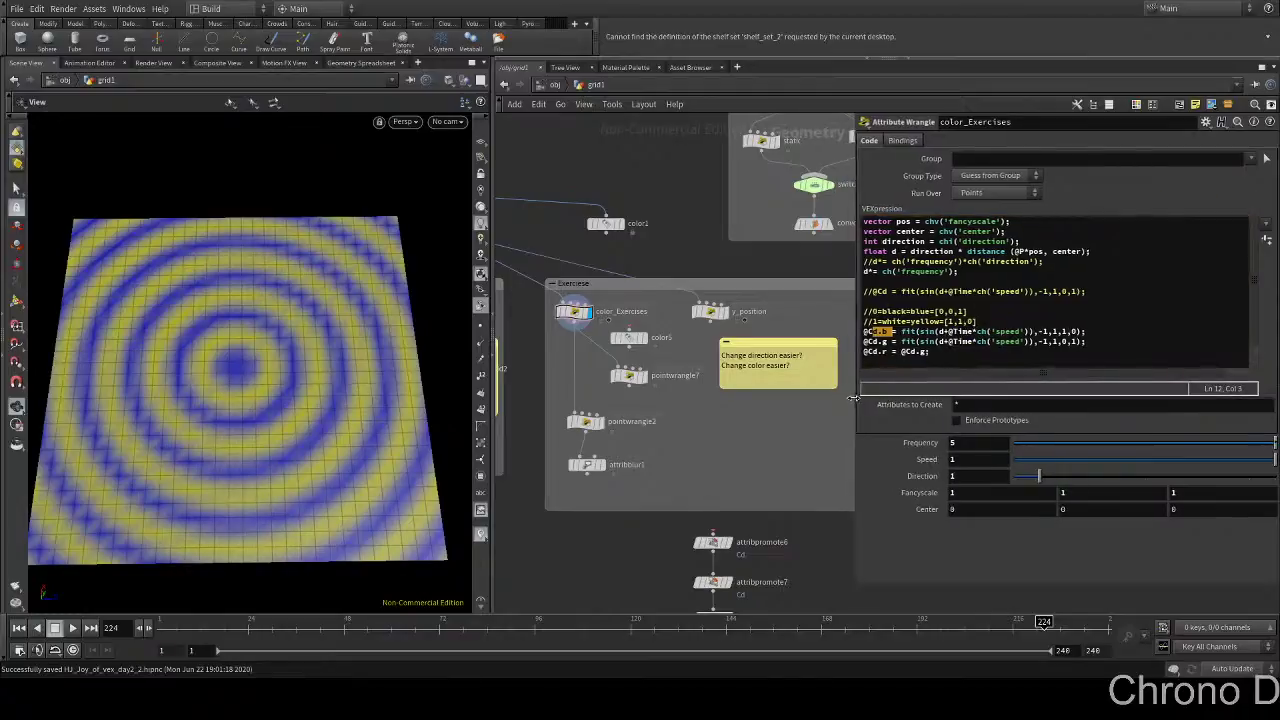
middle_drag(790, 405, 730, 415)
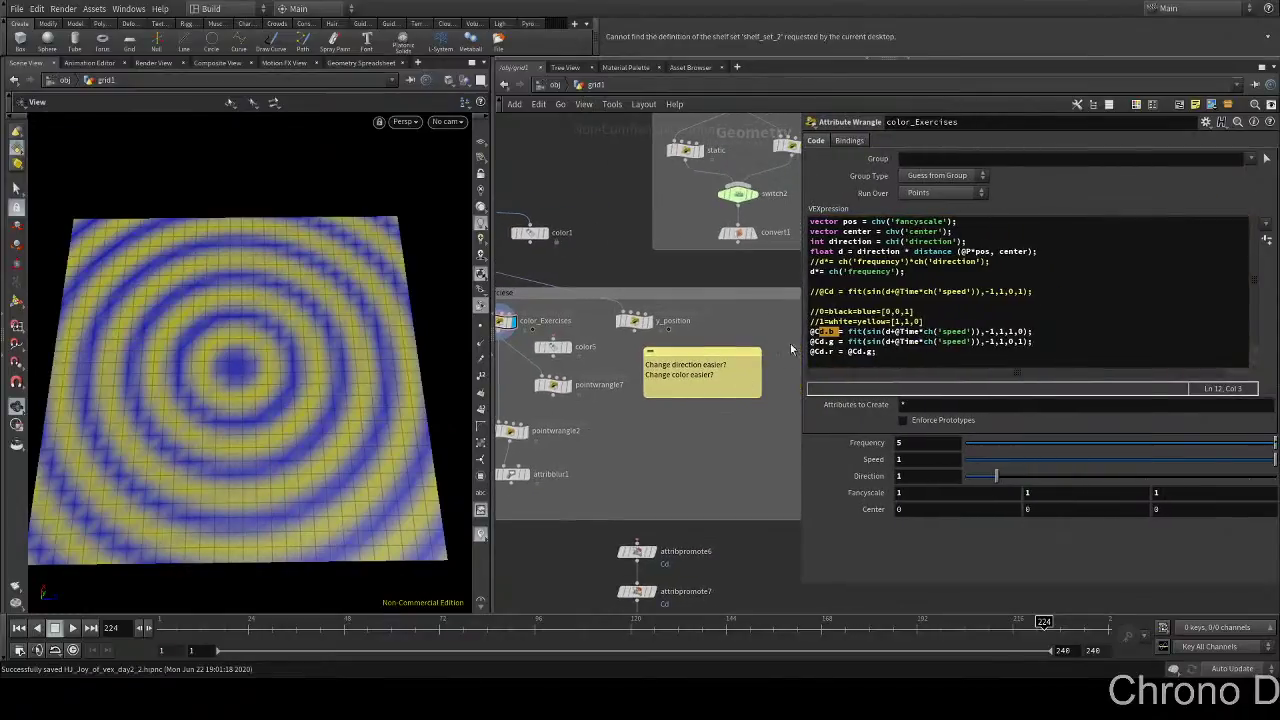
drag(838, 341, 812, 330)
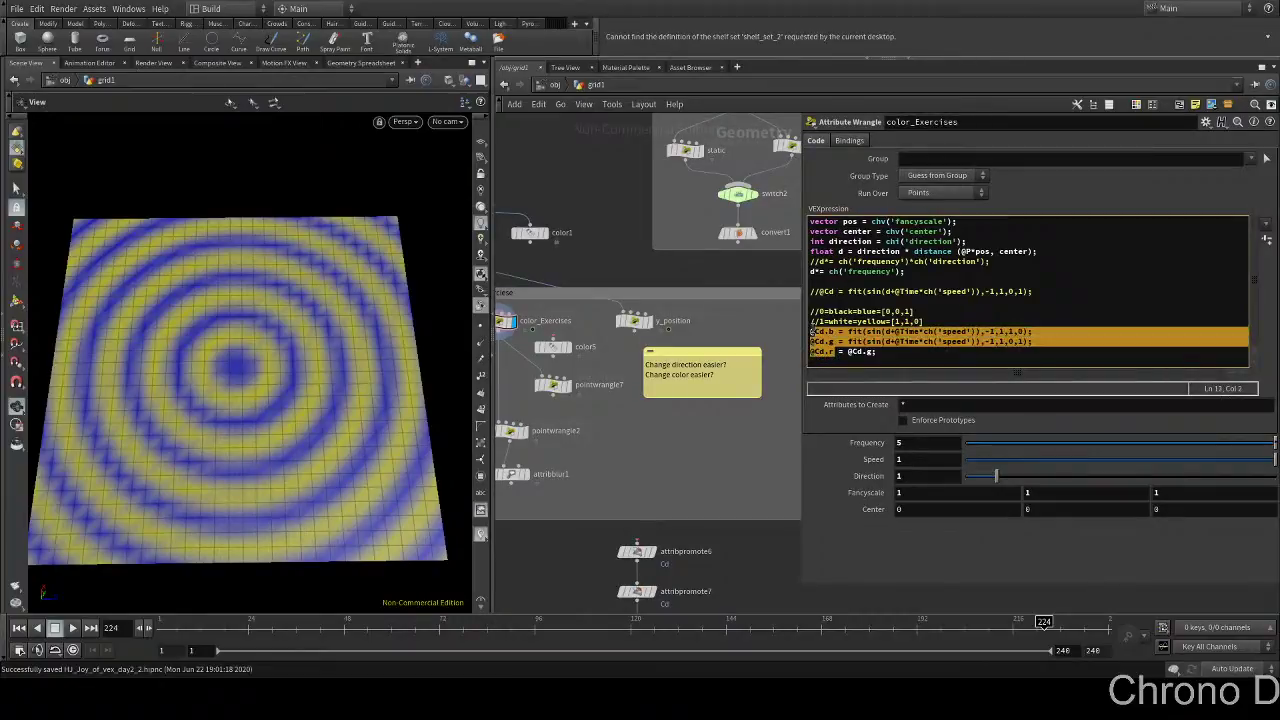
click(940, 354)
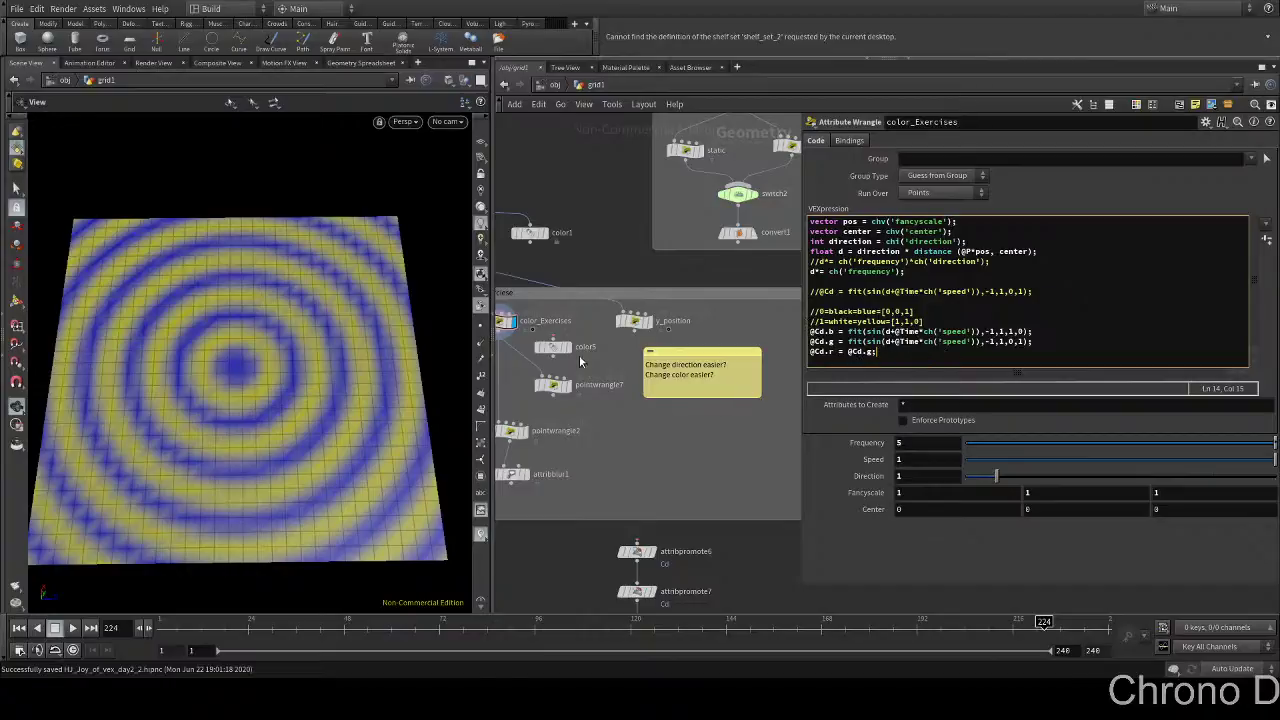
middle_drag(513, 376, 551, 388)
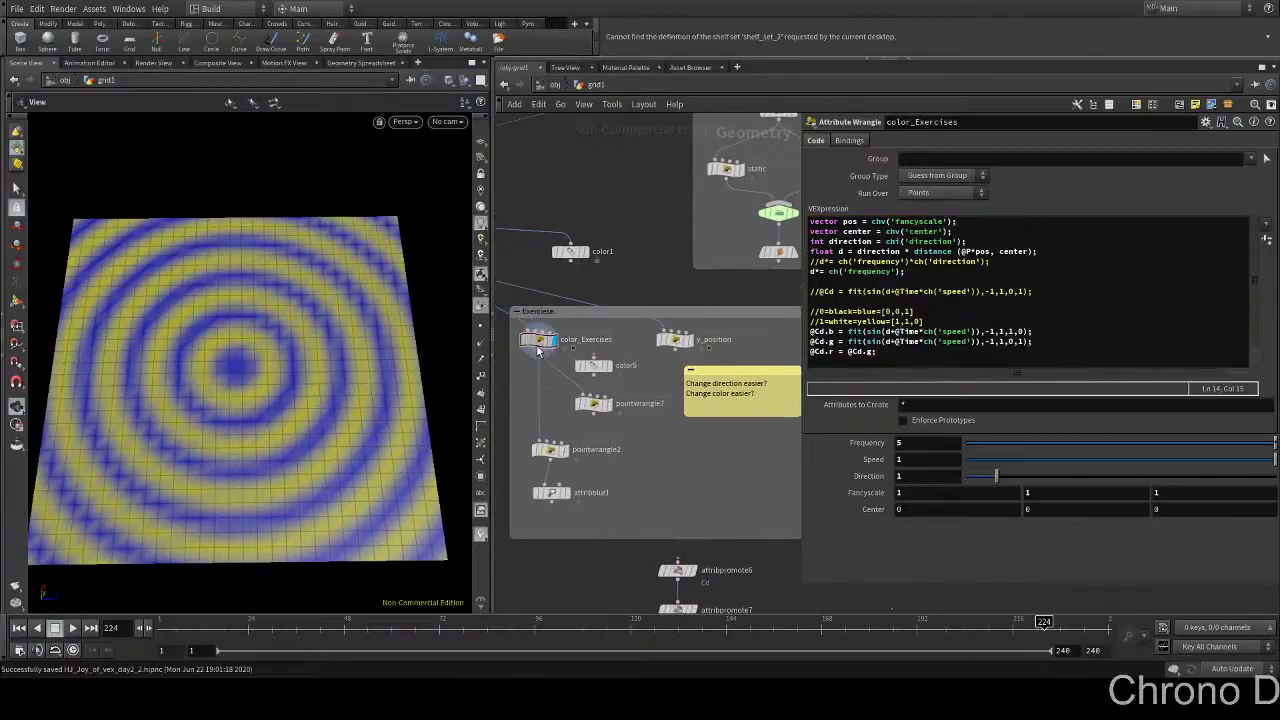
mouse_move(506, 320)
click(811, 351)
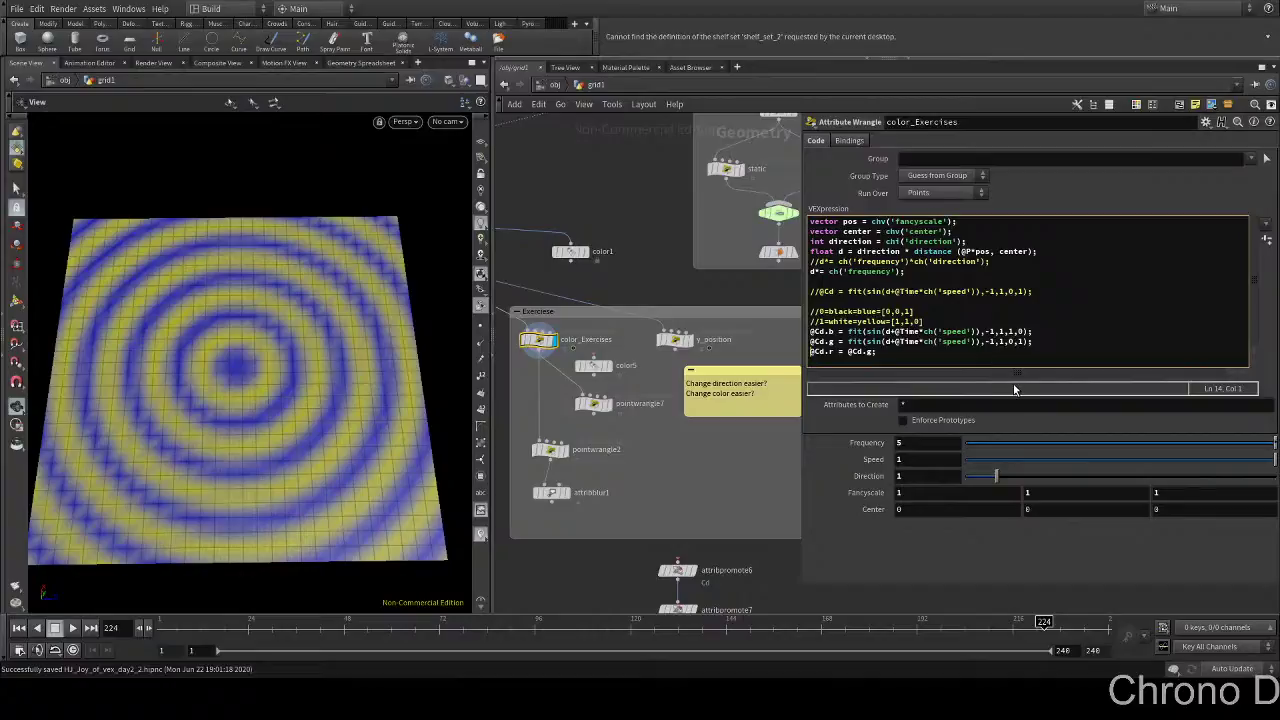
text(//)
drag(1034, 341, 806, 342)
key(ctrl+c)
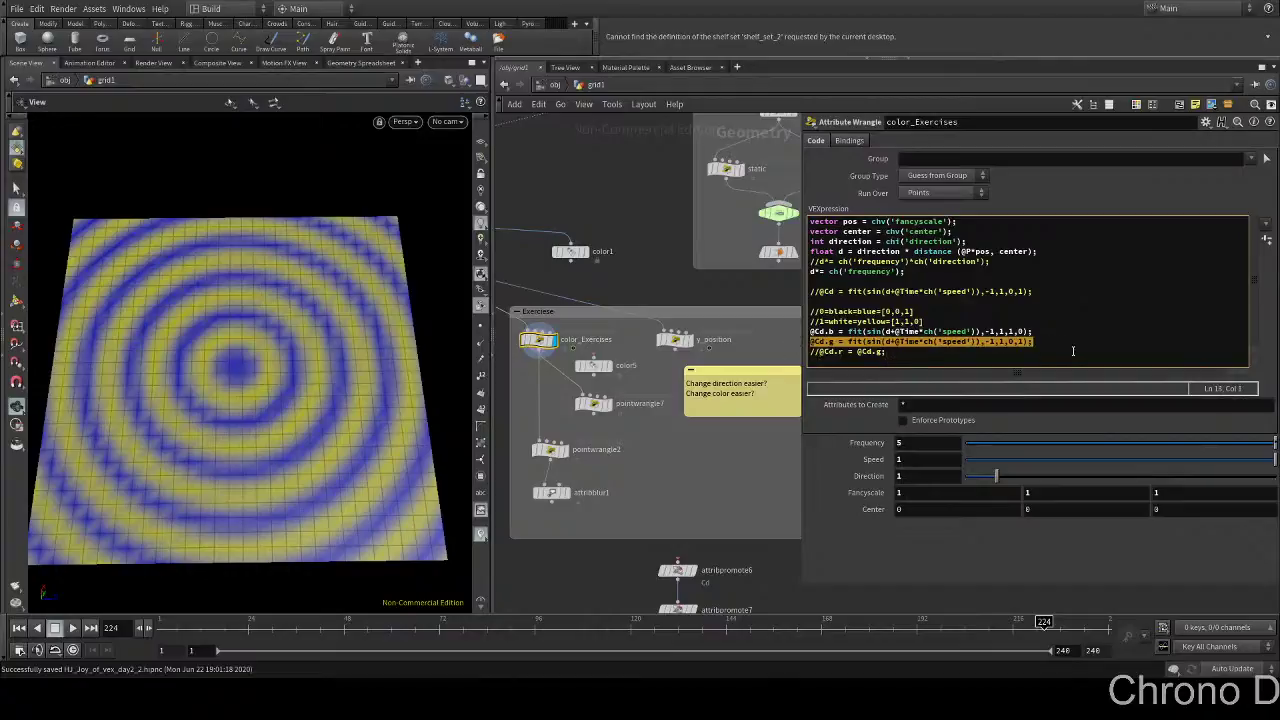
click(1045, 341)
key(Return)
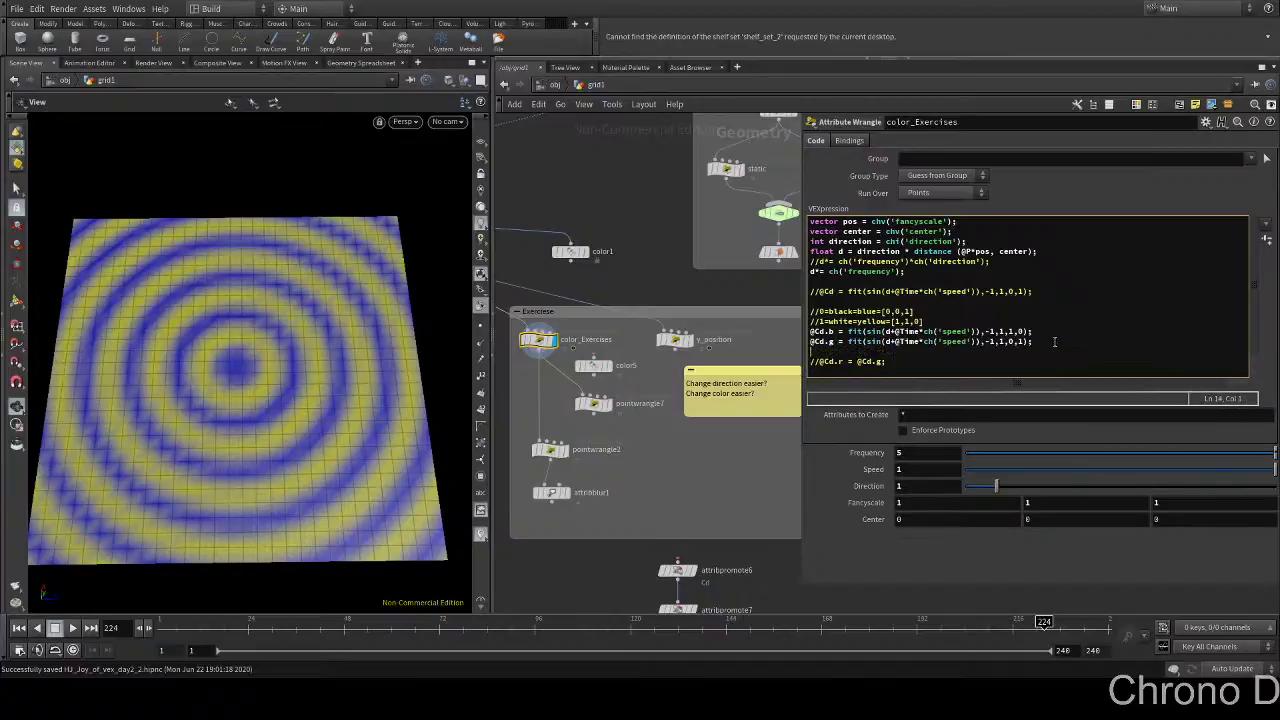
key(ctrl+v)
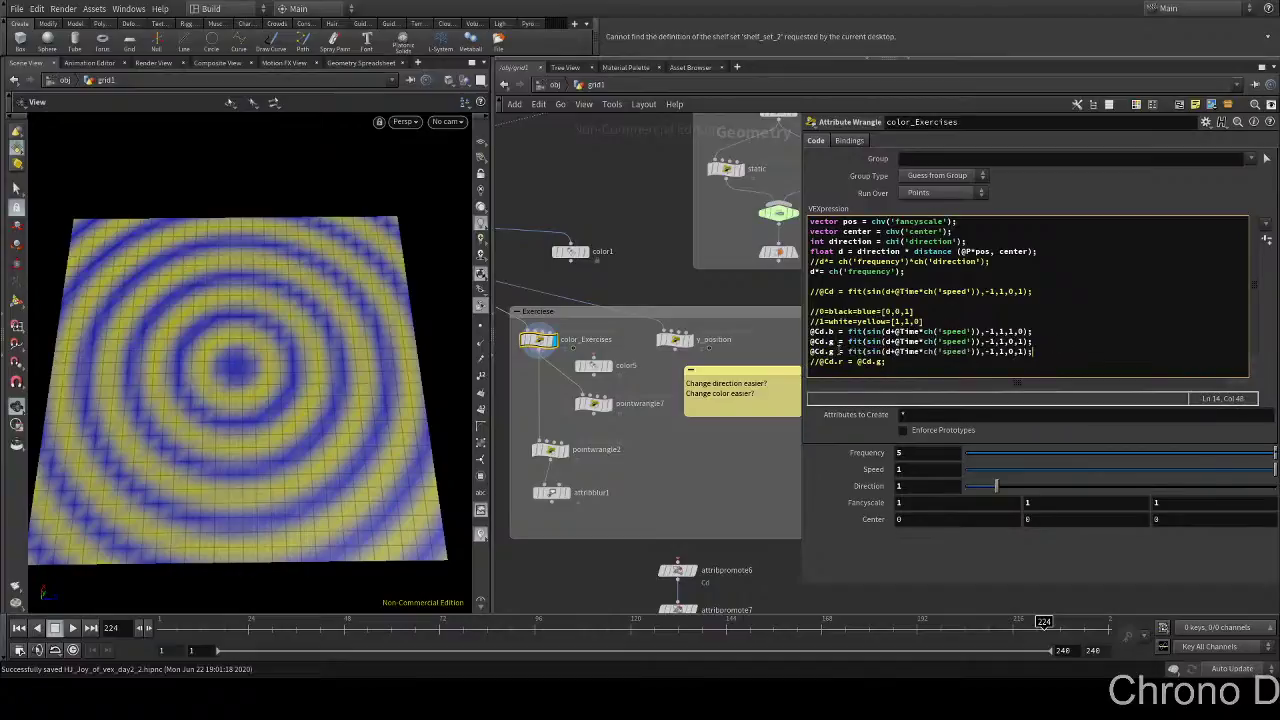
double_click(832, 351)
key(BackSpace)
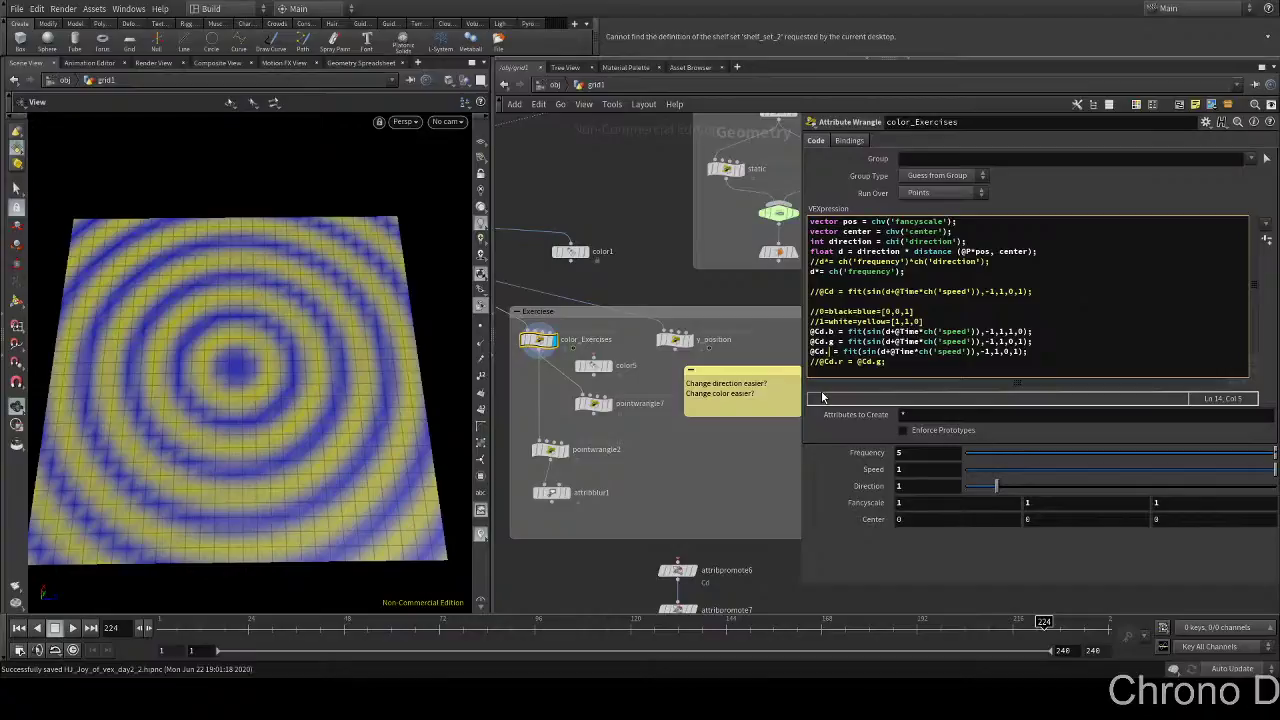
text(r)
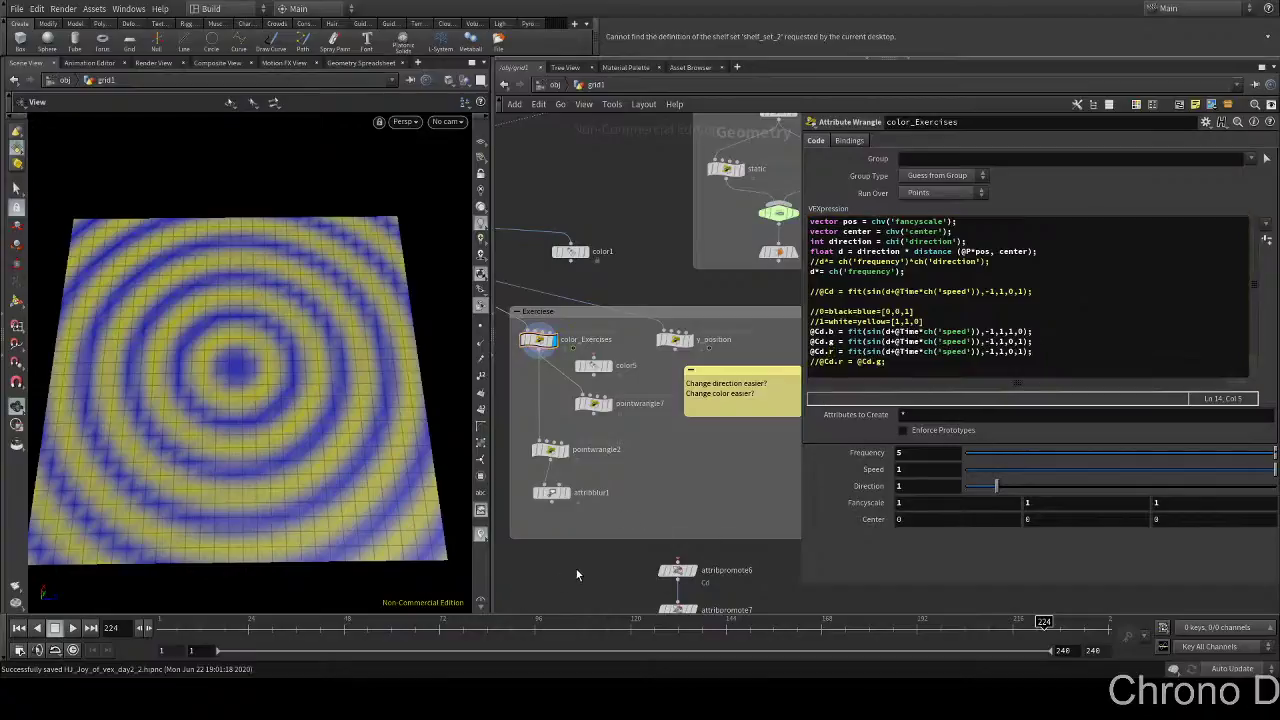
drag(1009, 331, 1020, 352)
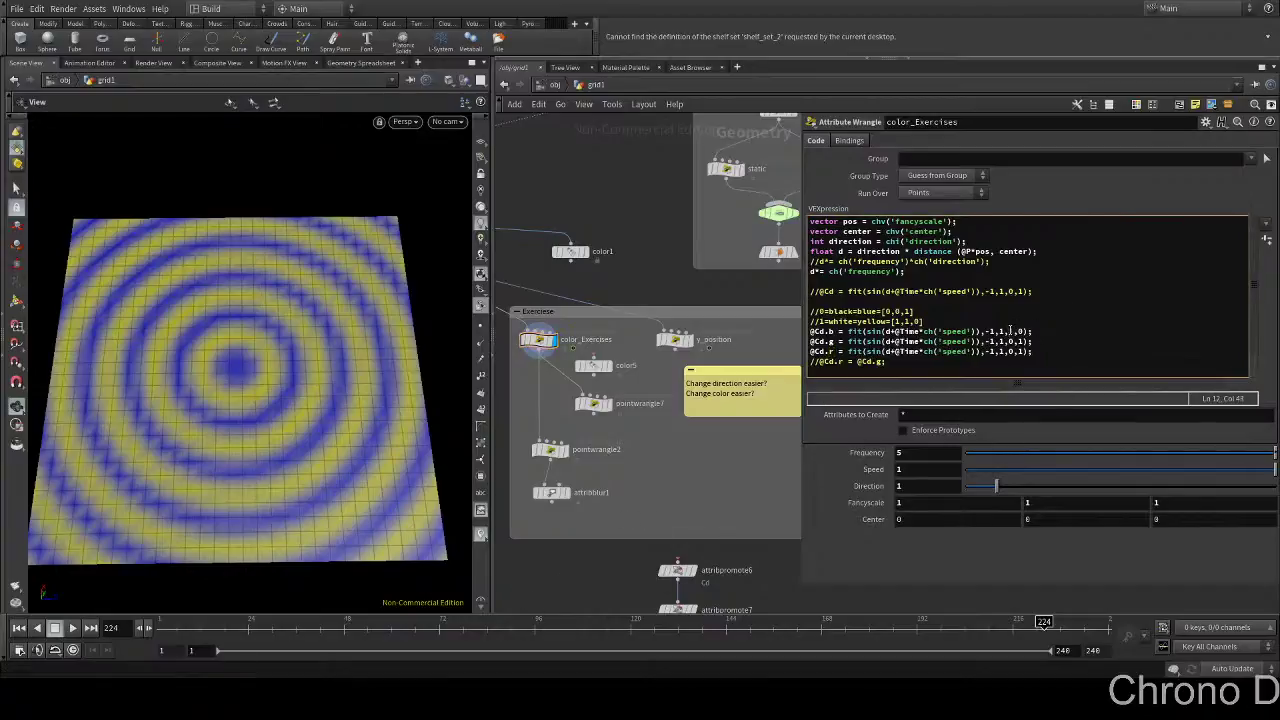
click(1022, 350)
drag(1003, 352, 1008, 331)
click(1010, 341)
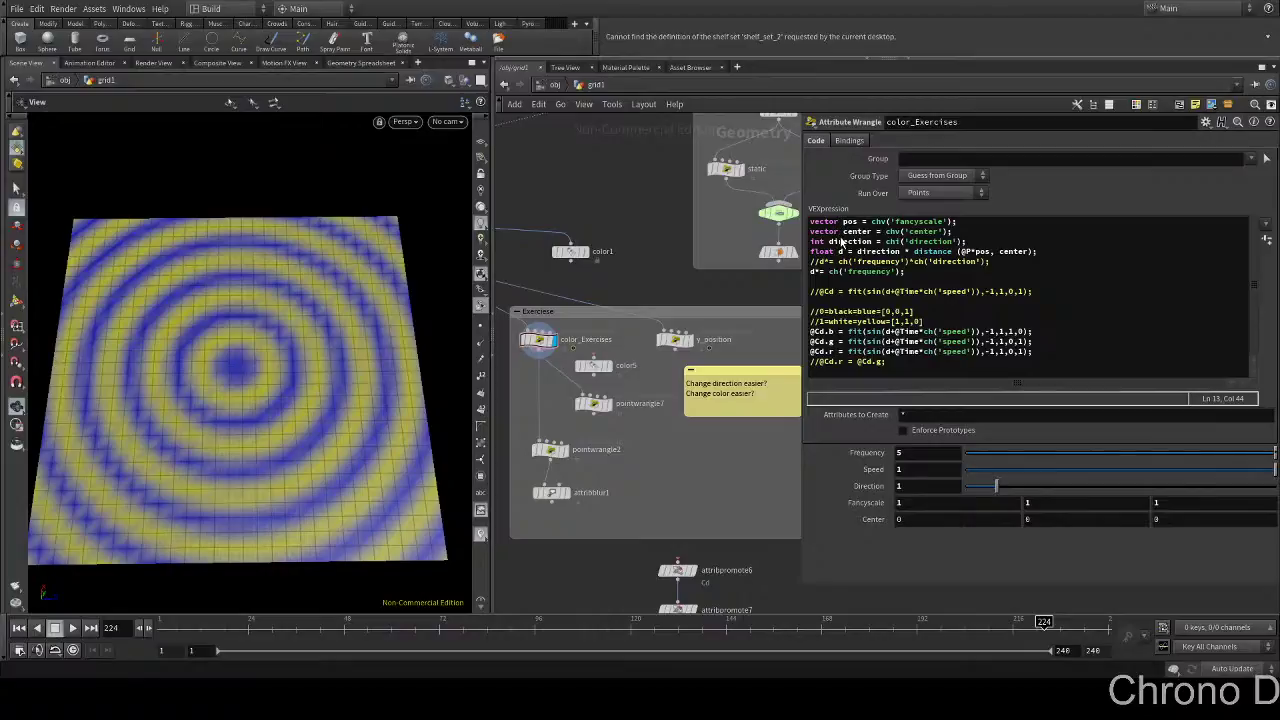
Step: Add a pointvop1 Attribute VOP fed by color_Exercises and dive inside it
click(679, 485)
mouse_move(540, 355)
mouse_down()
mouse_move(680, 478)
mouse_move(648, 500)
mouse_up()
double_click(648, 494)
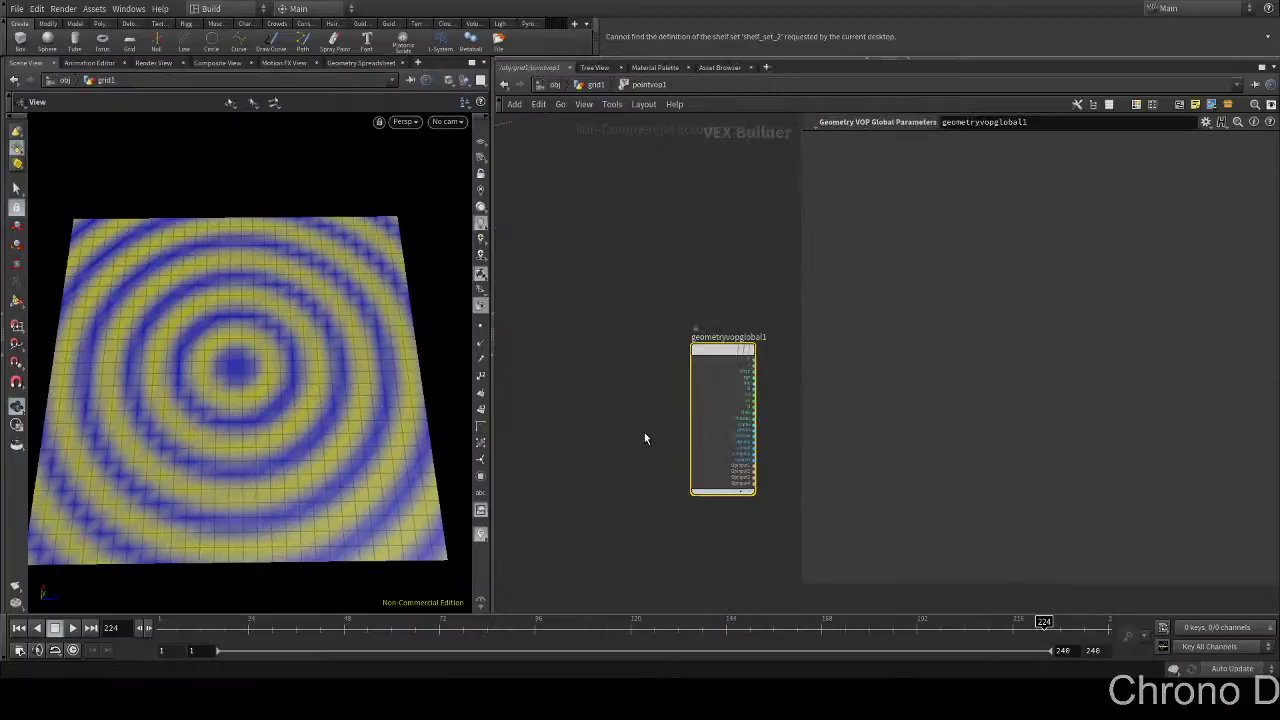
Step: Place an invert1 node inside pointvop1, then return to the grid1 network
click(703, 420)
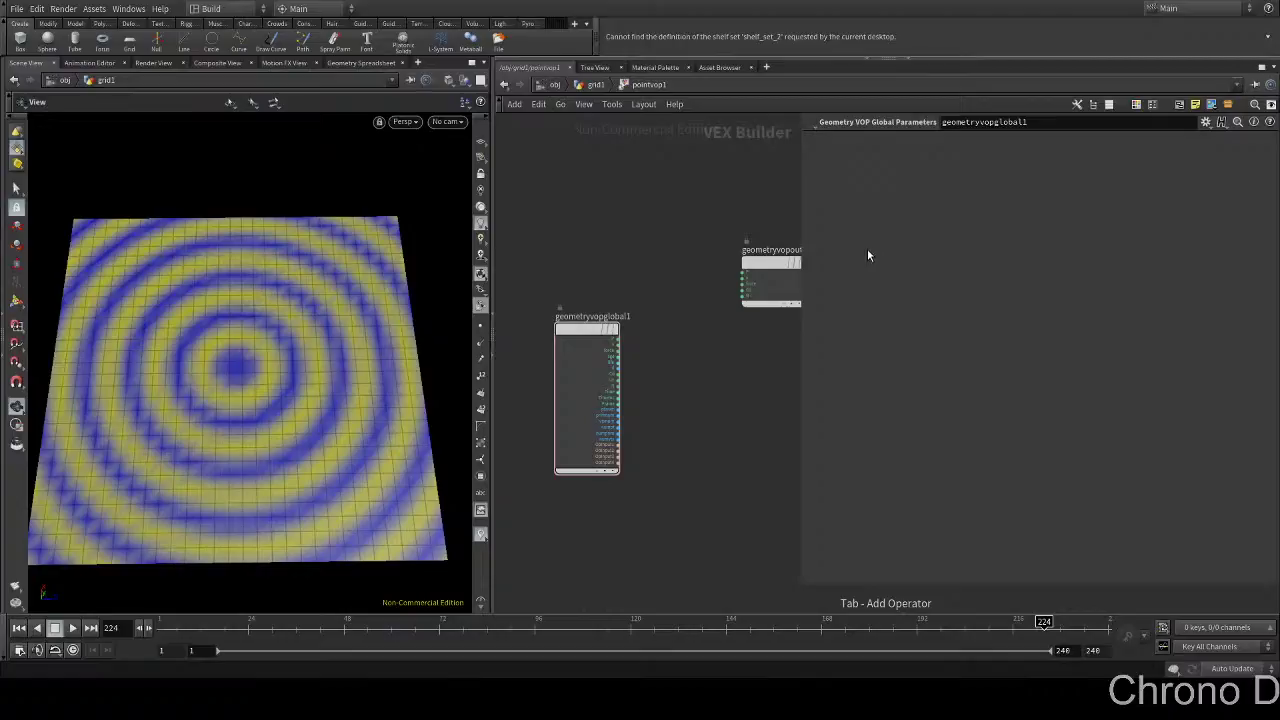
click(697, 414)
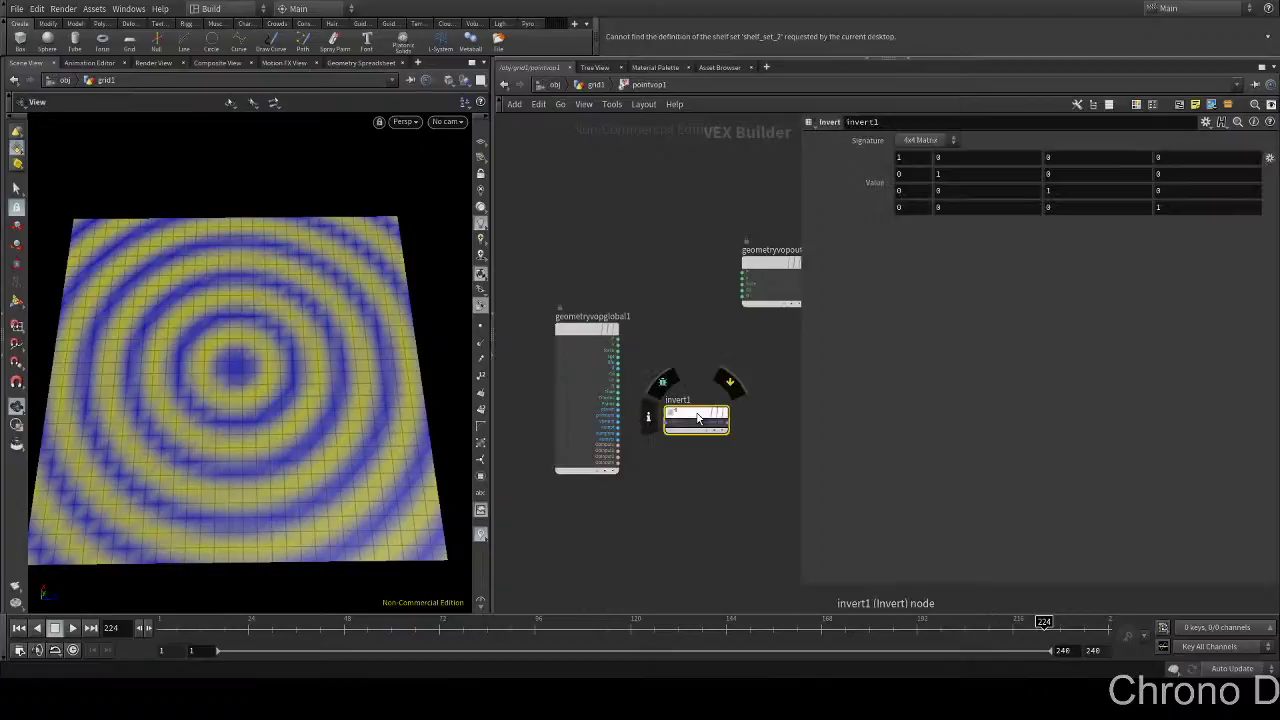
drag(490, 403, 357, 403)
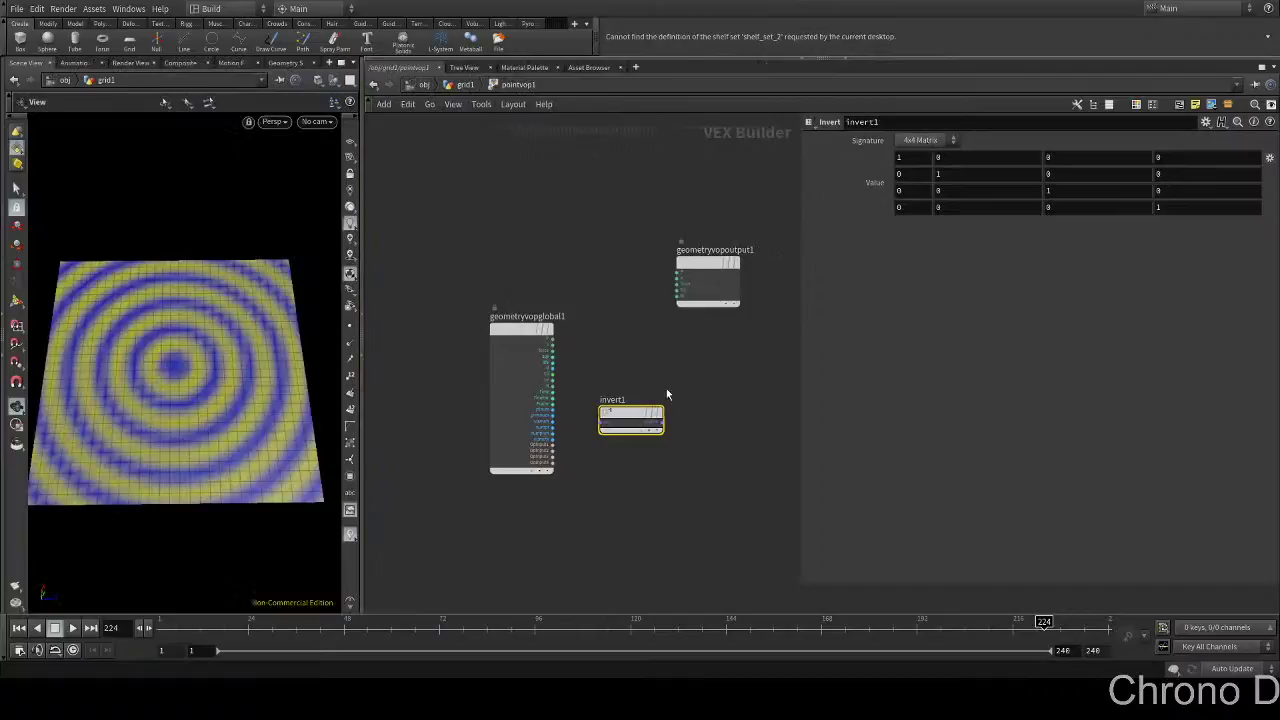
drag(608, 411, 625, 384)
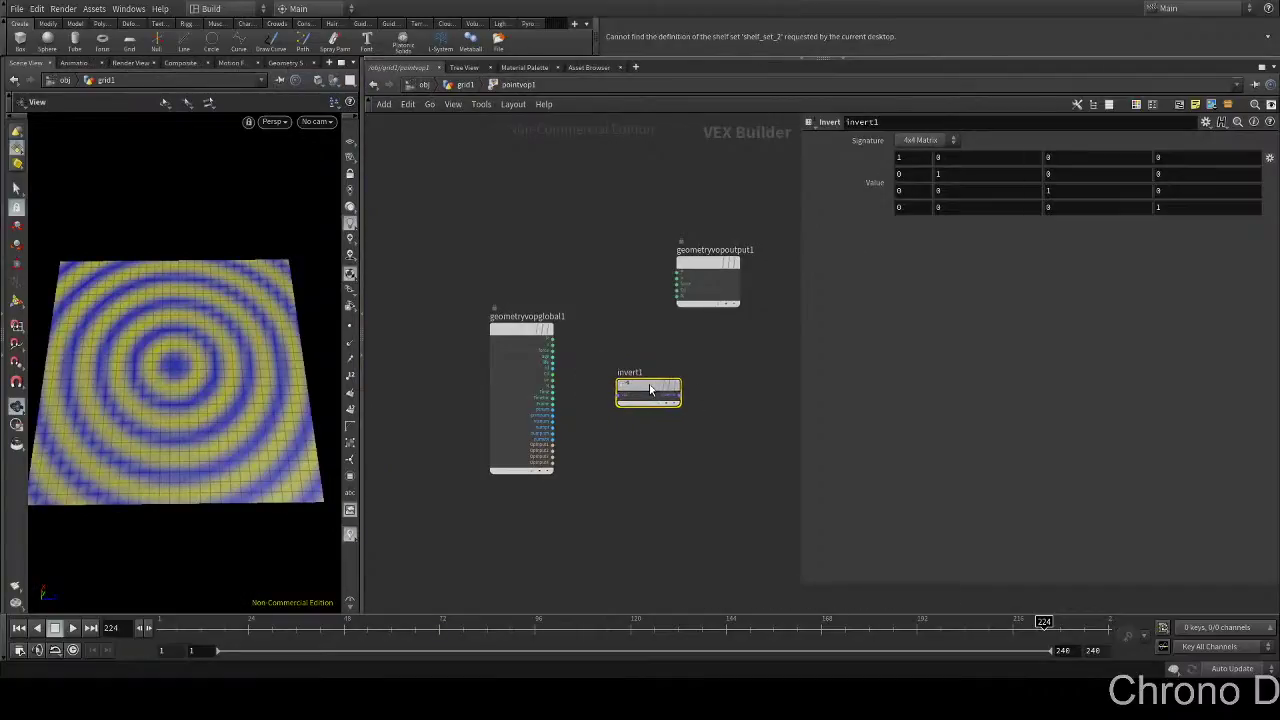
click(463, 86)
Step: Move pointvop1 to the Exercise box's lower-left corner and reopen color_Exercises' wrangle code
drag(583, 496, 572, 487)
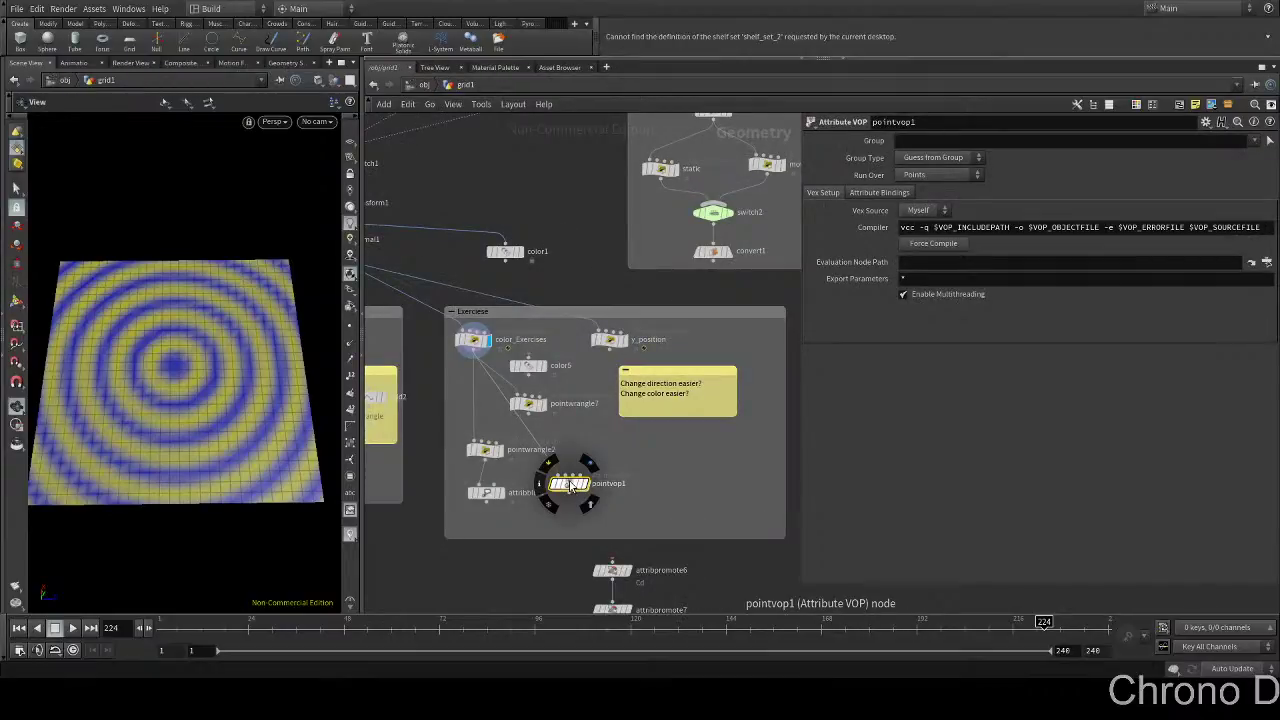
mouse_move(572, 486)
mouse_down()
mouse_move(578, 498)
mouse_move(443, 530)
mouse_up()
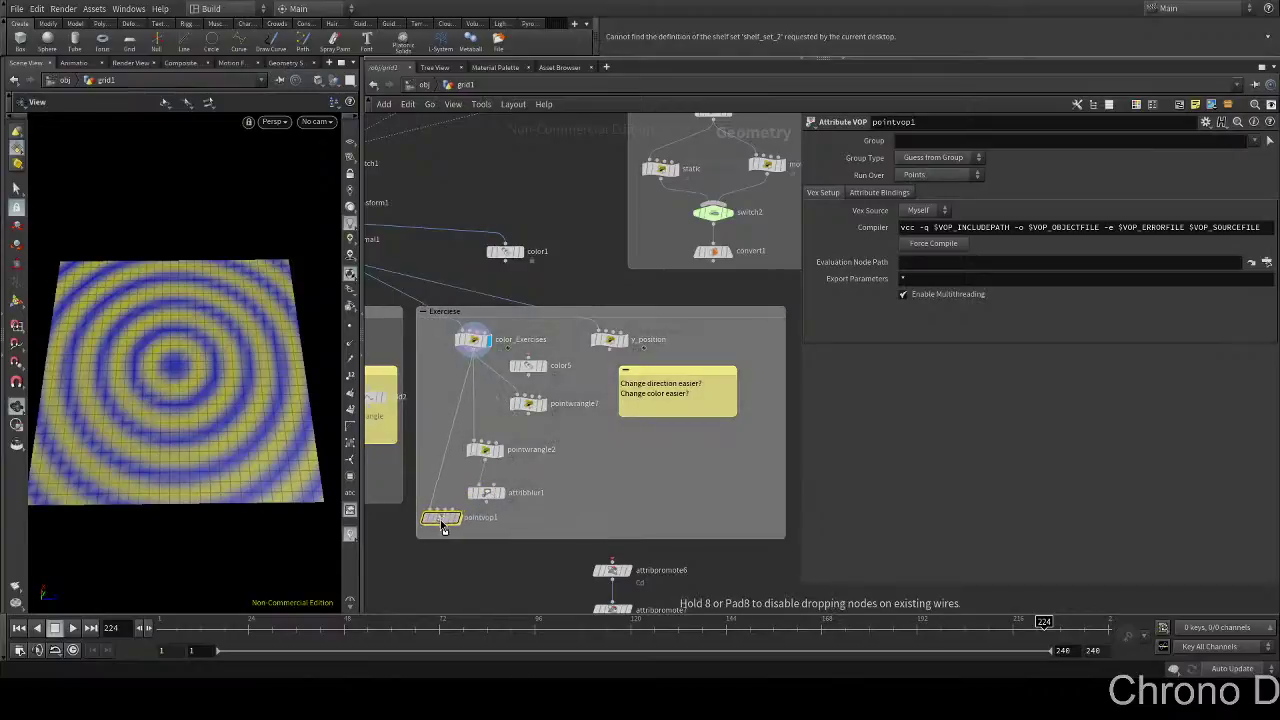
click(472, 340)
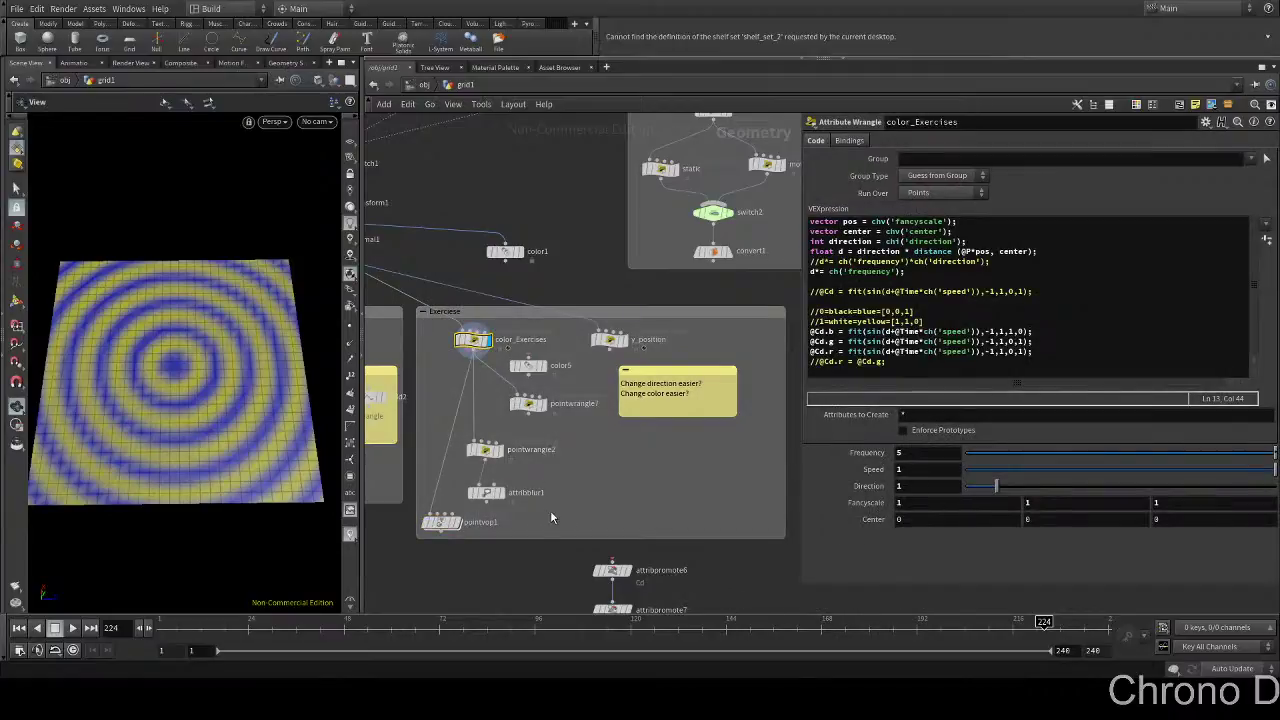
mouse_move(550, 510)
mouse_down()
mouse_move(462, 450)
mouse_move(521, 445)
mouse_up()
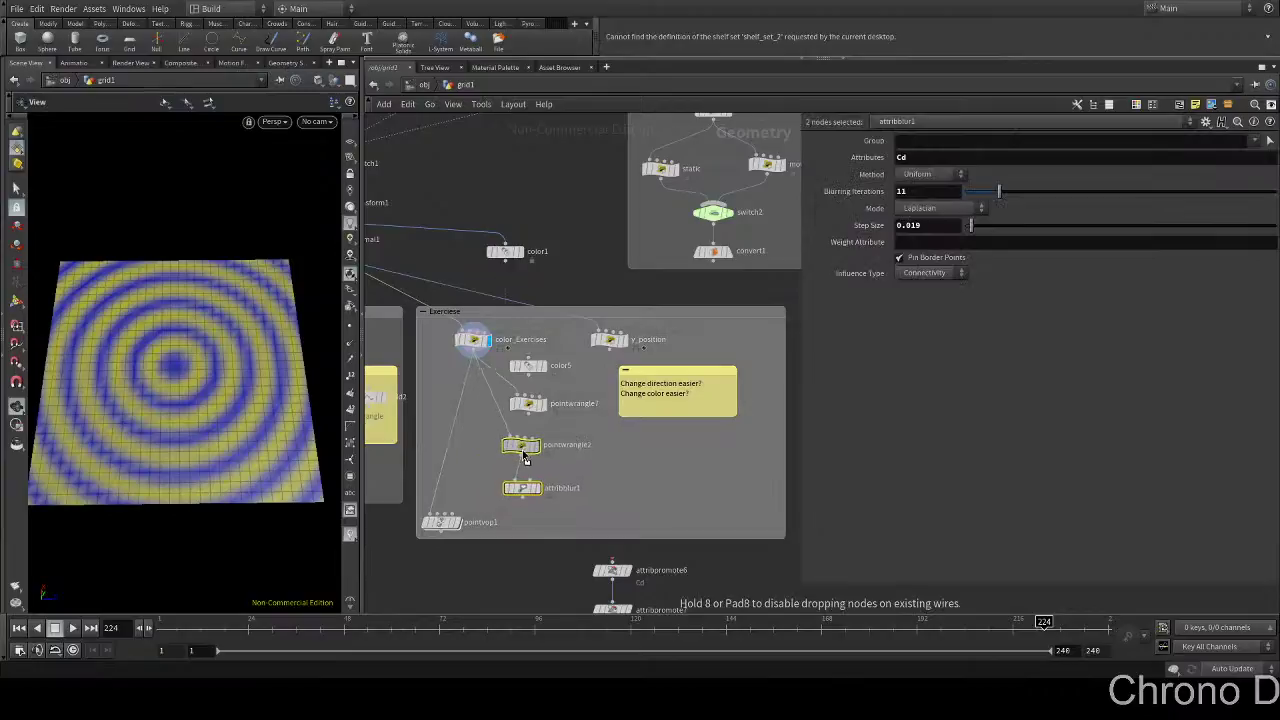
click(472, 340)
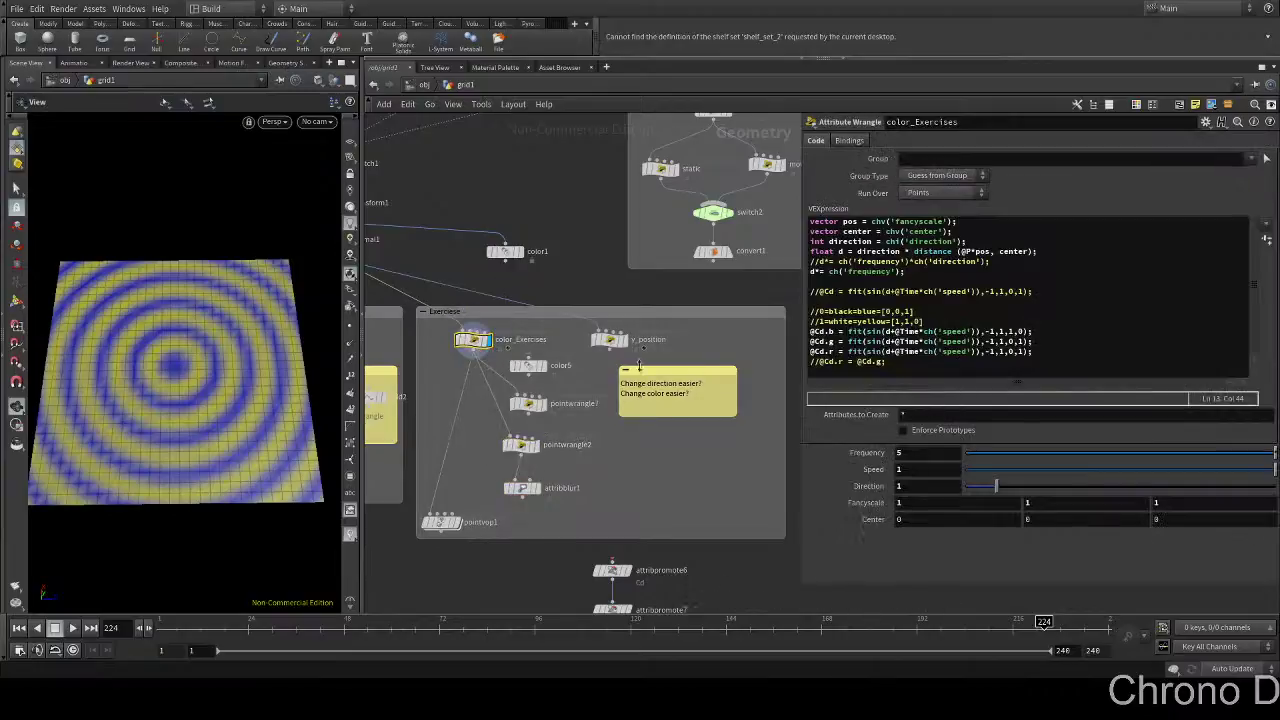
click(921, 370)
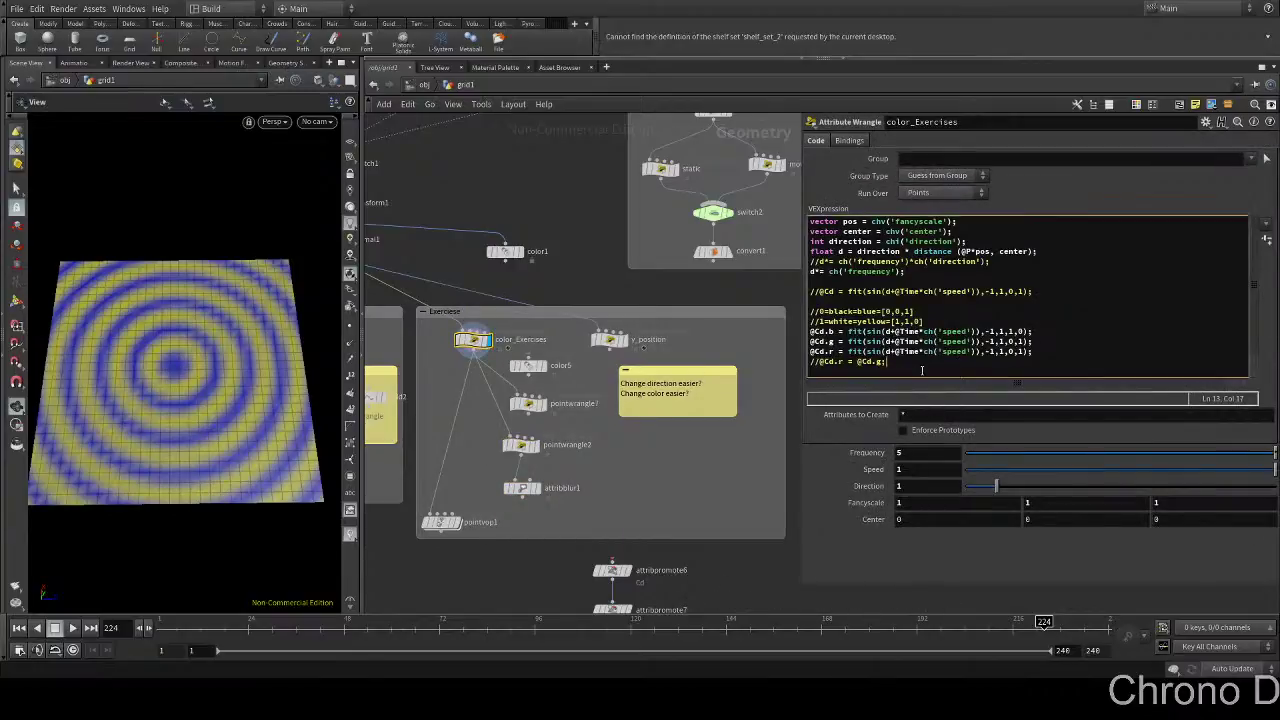